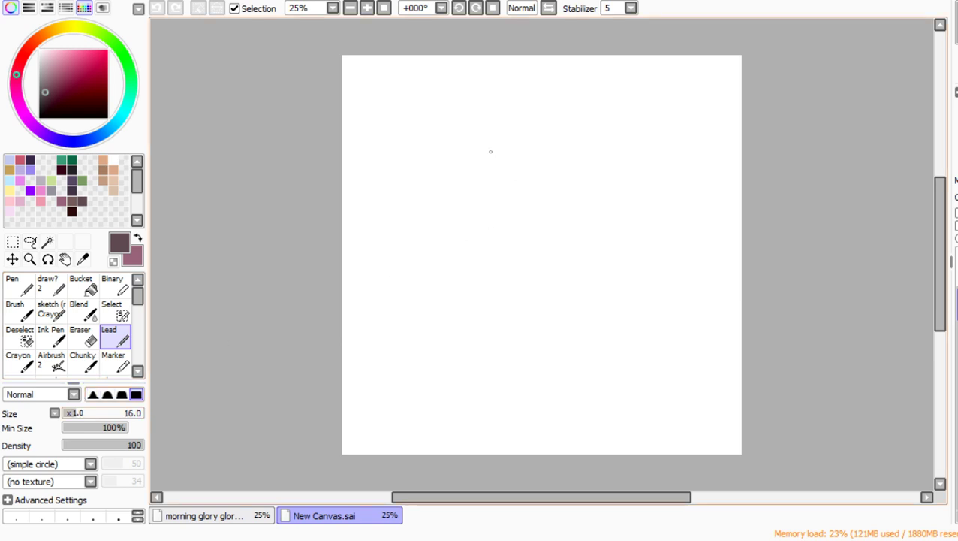
Step: Sketch the tree's left side with the Lead tool at size 16: a forked branch, the trunk edge and a root curving outward
{"action": "left_click_drag", "start_coordinate": [464, 134], "coordinate": [490, 177]}
{"action": "mouse_move", "coordinate": [462, 135]}
{"action": "left_mouse_down"}
{"action": "mouse_move", "coordinate": [499, 182]}
{"action": "mouse_move", "coordinate": [490, 175]}
{"action": "mouse_move", "coordinate": [495, 212]}
{"action": "left_mouse_up"}
{"action": "left_click_drag", "start_coordinate": [493, 175], "coordinate": [497, 224]}
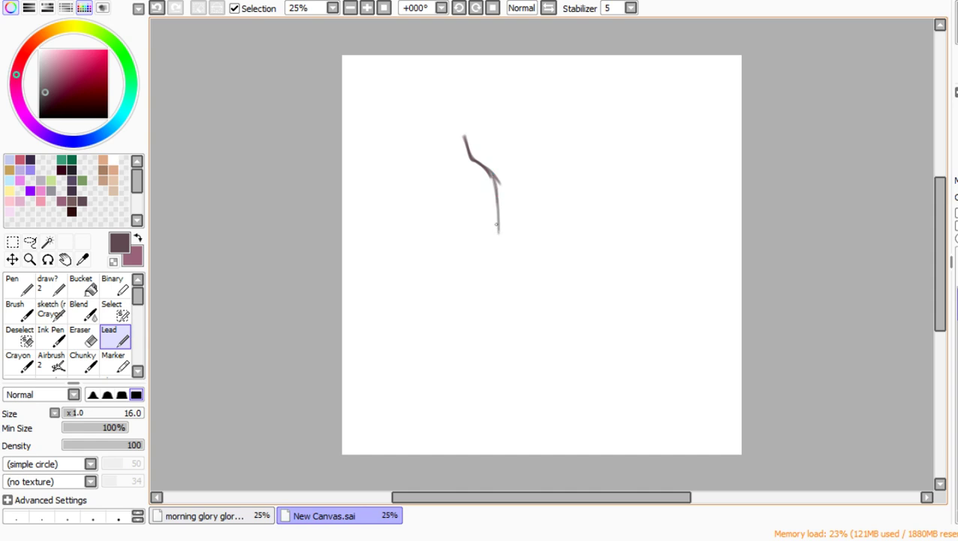
{"action": "left_click_drag", "start_coordinate": [494, 182], "coordinate": [438, 143]}
{"action": "mouse_move", "coordinate": [433, 90]}
{"action": "left_mouse_down"}
{"action": "mouse_move", "coordinate": [441, 156]}
{"action": "mouse_move", "coordinate": [493, 187]}
{"action": "mouse_move", "coordinate": [498, 237]}
{"action": "mouse_move", "coordinate": [480, 282]}
{"action": "mouse_move", "coordinate": [451, 310]}
{"action": "left_mouse_up"}
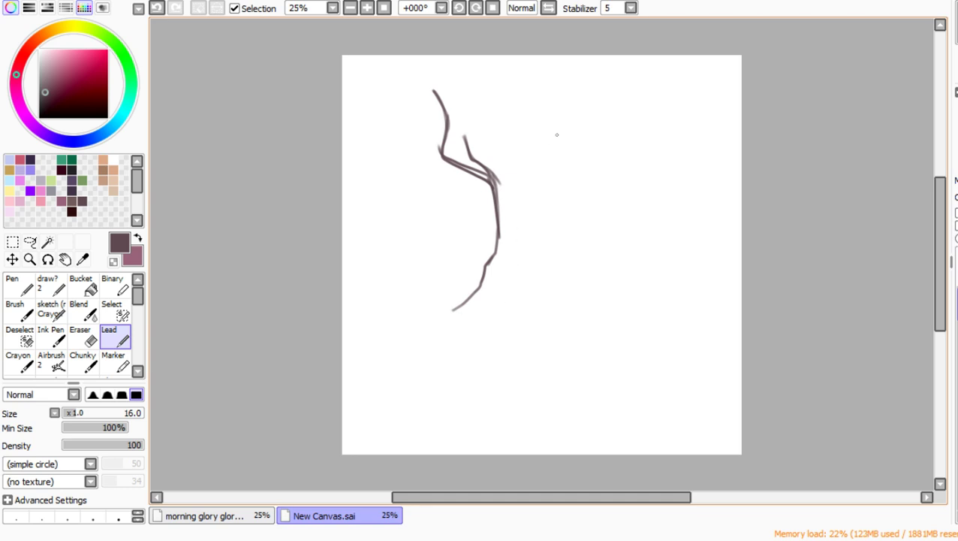
Step: Sketch the trunk's right edge from its branch down to the root, plus a short inner line joining the two branches
{"action": "left_click_drag", "start_coordinate": [568, 149], "coordinate": [544, 178]}
{"action": "mouse_move", "coordinate": [573, 136]}
{"action": "left_mouse_down"}
{"action": "mouse_move", "coordinate": [538, 186]}
{"action": "mouse_move", "coordinate": [533, 250]}
{"action": "mouse_move", "coordinate": [549, 310]}
{"action": "mouse_move", "coordinate": [585, 344]}
{"action": "left_mouse_up"}
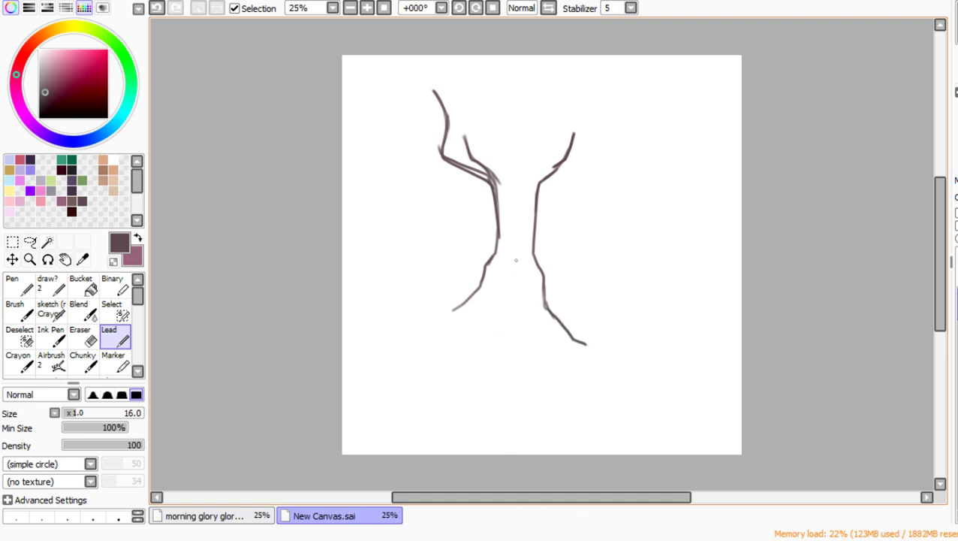
{"action": "mouse_move", "coordinate": [498, 179]}
{"action": "left_mouse_down"}
{"action": "mouse_move", "coordinate": [541, 157]}
{"action": "mouse_move", "coordinate": [557, 97]}
{"action": "left_mouse_up"}
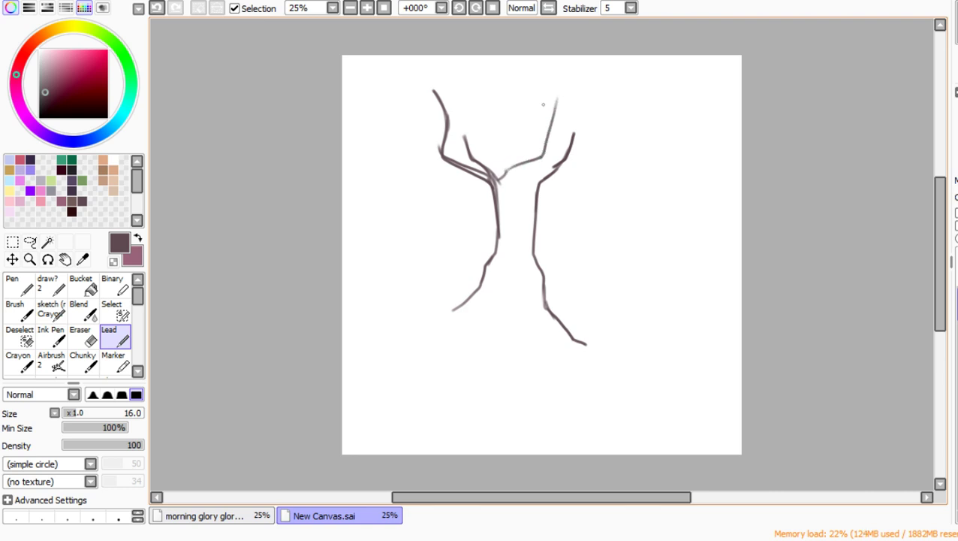
{"action": "key", "text": "ctrl+z"}
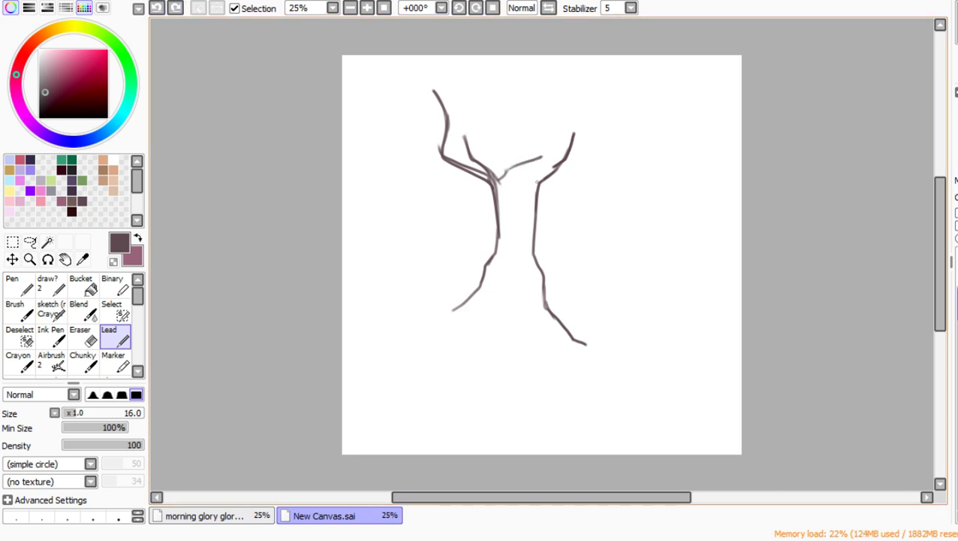
Step: Lasso the trunk's right edge and move it closer to the left edge to narrow the trunk
{"action": "left_click", "coordinate": [30, 241]}
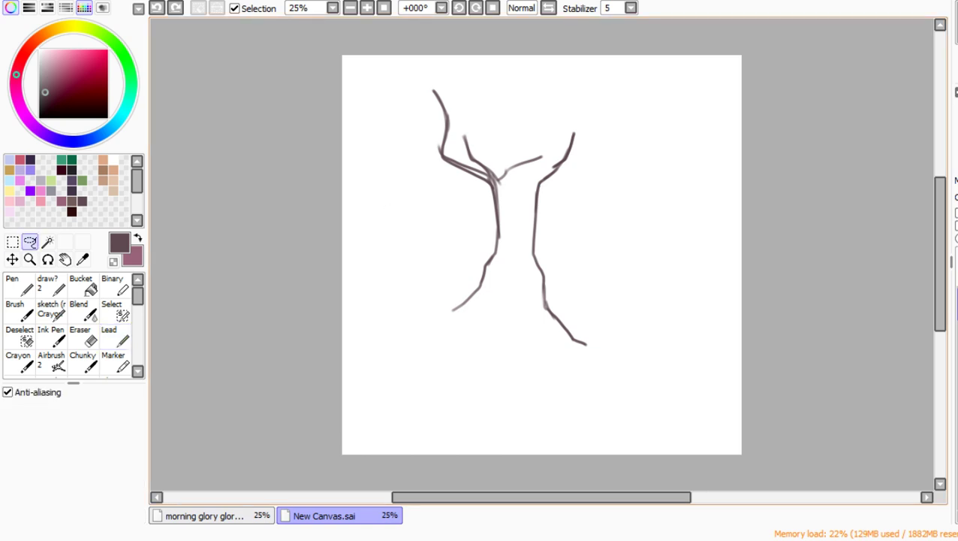
{"action": "mouse_move", "coordinate": [530, 175]}
{"action": "left_mouse_down"}
{"action": "mouse_move", "coordinate": [616, 379]}
{"action": "mouse_move", "coordinate": [573, 100]}
{"action": "mouse_move", "coordinate": [539, 159]}
{"action": "left_mouse_up"}
{"action": "left_click_drag", "start_coordinate": [593, 241], "coordinate": [574, 239]}
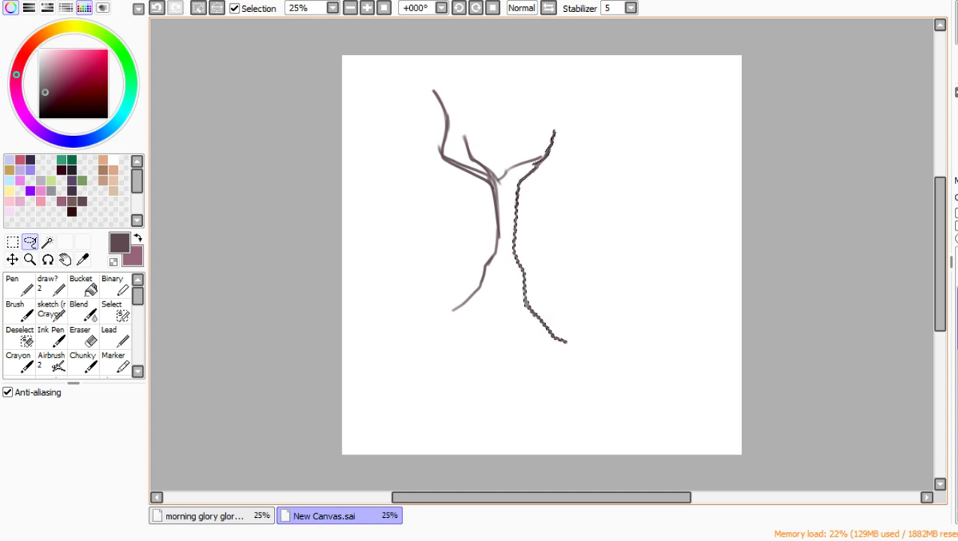
{"action": "left_click", "coordinate": [574, 239]}
Step: Draw tapering, spreading roots at the trunk's base with the Lead tool, closing the trunk outline
{"action": "left_click", "coordinate": [115, 338]}
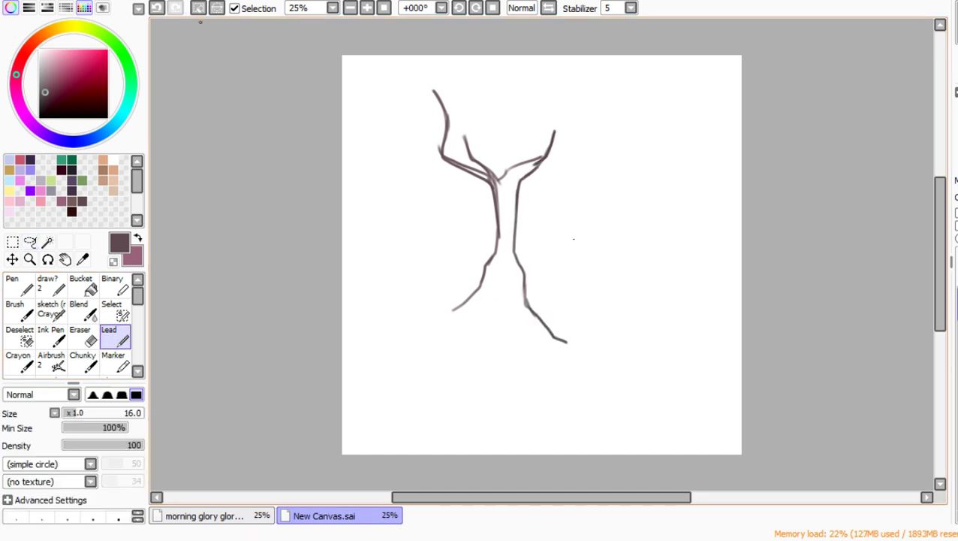
{"action": "mouse_move", "coordinate": [496, 301]}
{"action": "left_mouse_down"}
{"action": "mouse_move", "coordinate": [451, 353]}
{"action": "mouse_move", "coordinate": [494, 324]}
{"action": "mouse_move", "coordinate": [499, 305]}
{"action": "mouse_move", "coordinate": [495, 326]}
{"action": "mouse_move", "coordinate": [447, 357]}
{"action": "left_mouse_up"}
{"action": "mouse_move", "coordinate": [475, 323]}
{"action": "left_mouse_down"}
{"action": "mouse_move", "coordinate": [440, 358]}
{"action": "mouse_move", "coordinate": [461, 347]}
{"action": "left_mouse_up"}
{"action": "left_click_drag", "start_coordinate": [501, 308], "coordinate": [511, 299]}
{"action": "mouse_move", "coordinate": [514, 237]}
{"action": "left_mouse_down"}
{"action": "mouse_move", "coordinate": [510, 302]}
{"action": "mouse_move", "coordinate": [571, 342]}
{"action": "left_mouse_up"}
{"action": "mouse_move", "coordinate": [476, 291]}
{"action": "left_mouse_down"}
{"action": "mouse_move", "coordinate": [421, 325]}
{"action": "mouse_move", "coordinate": [489, 298]}
{"action": "mouse_move", "coordinate": [494, 307]}
{"action": "mouse_move", "coordinate": [476, 324]}
{"action": "left_mouse_up"}
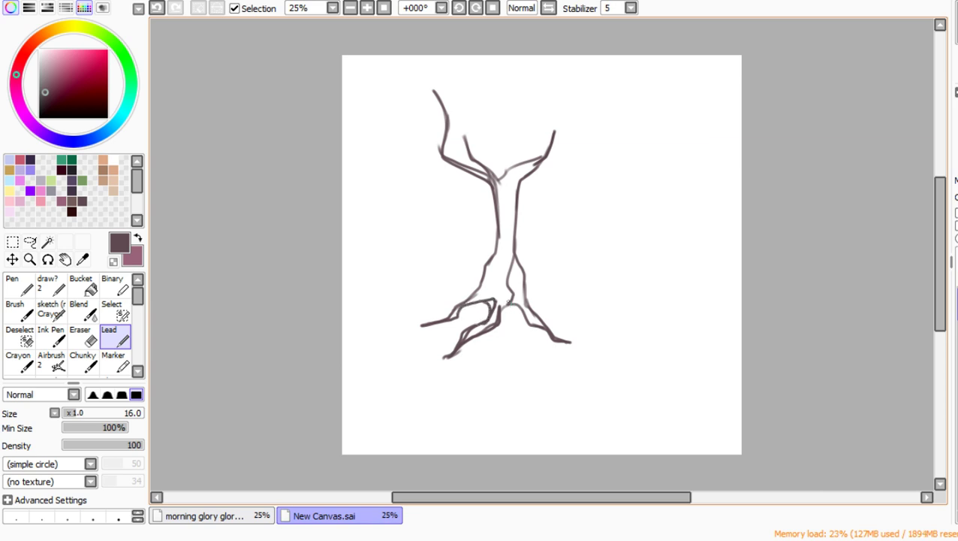
Step: Bucket-fill the trunk and front root with dark brown, and erase the upper edge of the right branch to slim it
{"action": "left_click", "coordinate": [81, 284]}
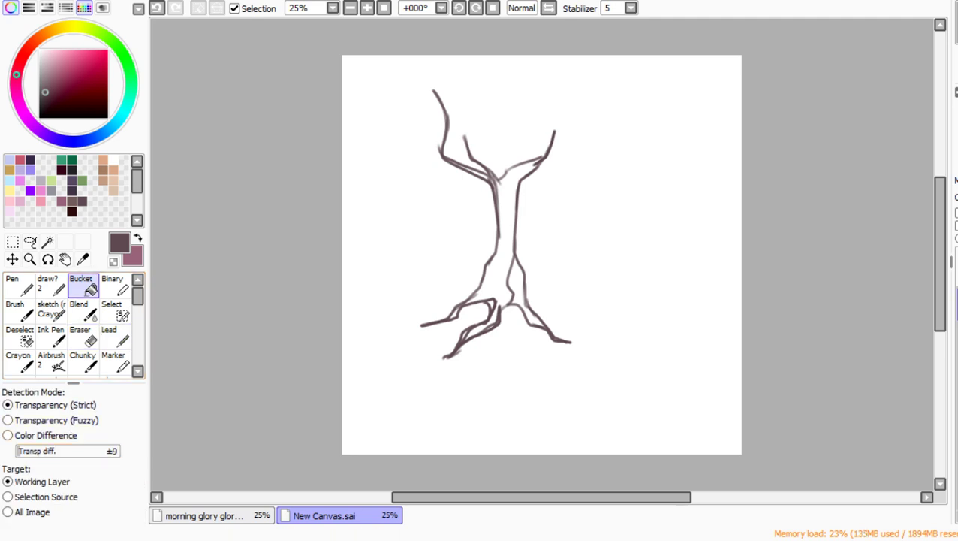
{"action": "left_click", "coordinate": [506, 225]}
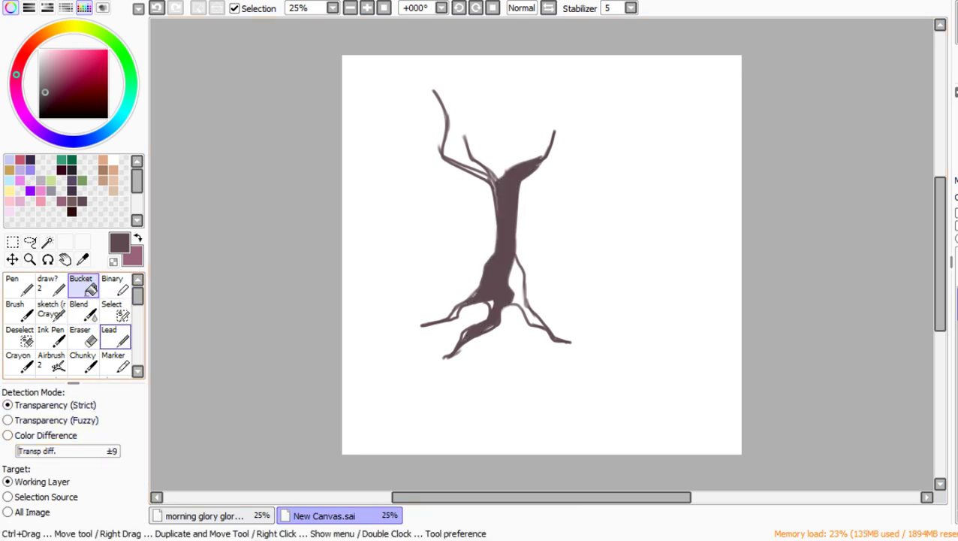
{"action": "left_click", "coordinate": [114, 338]}
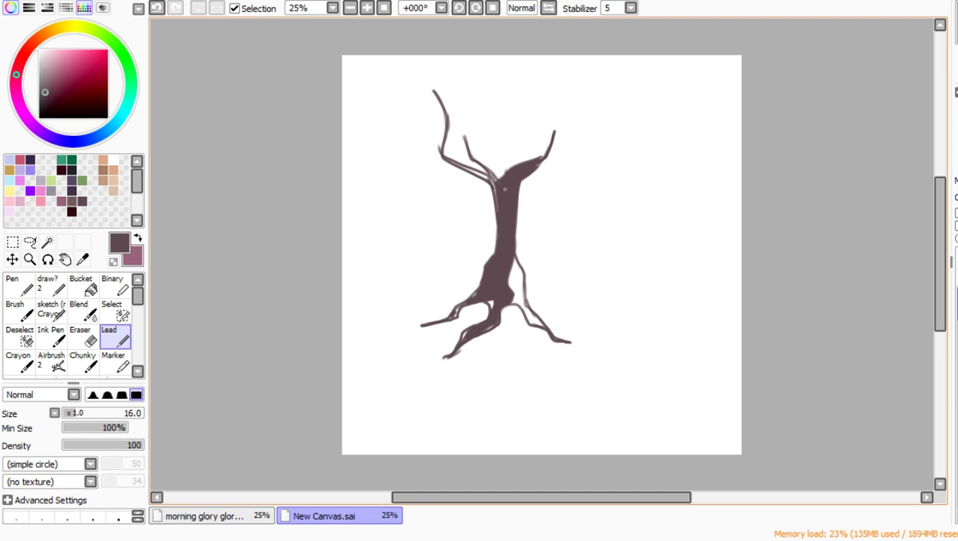
{"action": "left_click_drag", "start_coordinate": [482, 174], "coordinate": [500, 181]}
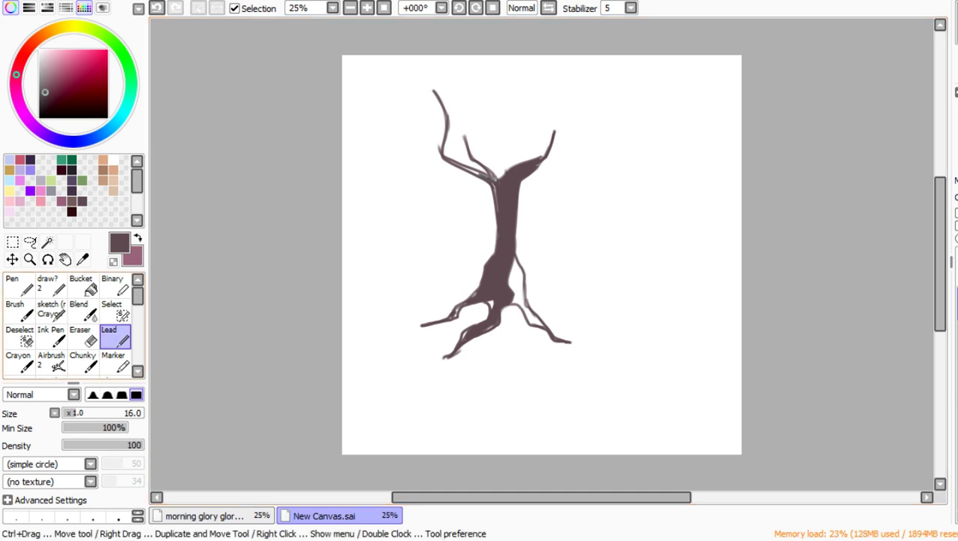
{"action": "left_click", "coordinate": [82, 335]}
{"action": "mouse_move", "coordinate": [533, 151]}
{"action": "left_mouse_down"}
{"action": "mouse_move", "coordinate": [498, 159]}
{"action": "mouse_move", "coordinate": [528, 155]}
{"action": "left_mouse_up"}
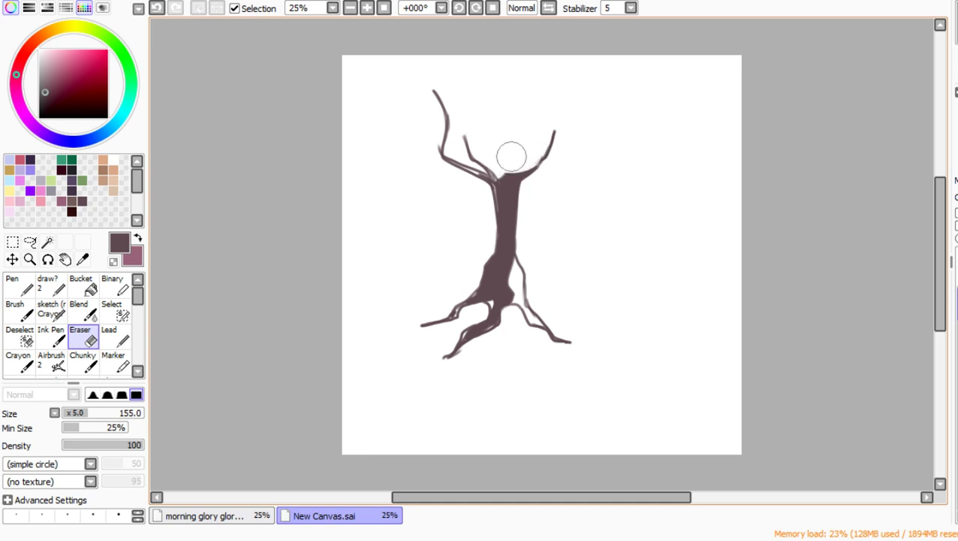
Step: Draw short side branches on the trunk, lengthen the right branch upward and add a spiral inside the right root
{"action": "left_click", "coordinate": [113, 335]}
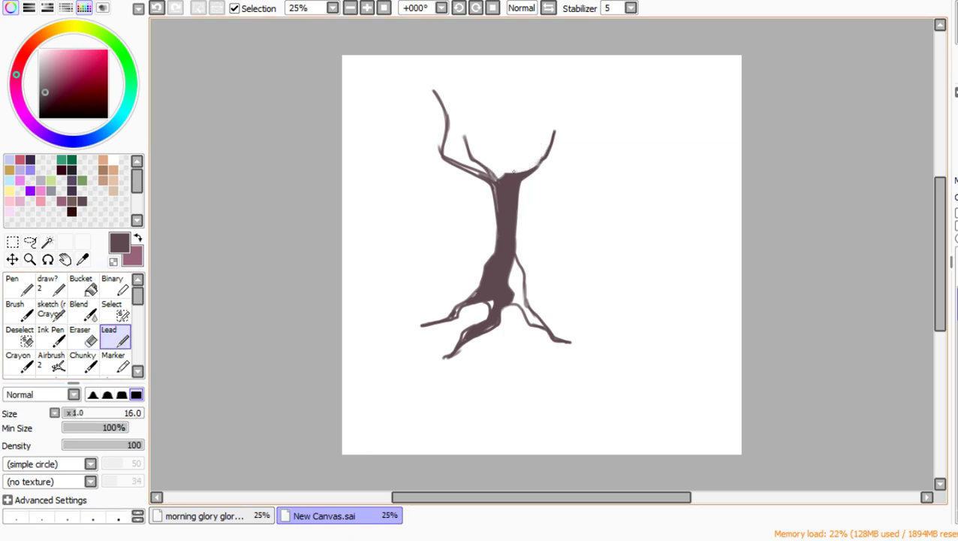
{"action": "mouse_move", "coordinate": [513, 171]}
{"action": "left_mouse_down"}
{"action": "mouse_move", "coordinate": [543, 163]}
{"action": "mouse_move", "coordinate": [525, 183]}
{"action": "left_mouse_up"}
{"action": "mouse_move", "coordinate": [515, 219]}
{"action": "left_mouse_down"}
{"action": "mouse_move", "coordinate": [545, 182]}
{"action": "mouse_move", "coordinate": [517, 219]}
{"action": "left_mouse_up"}
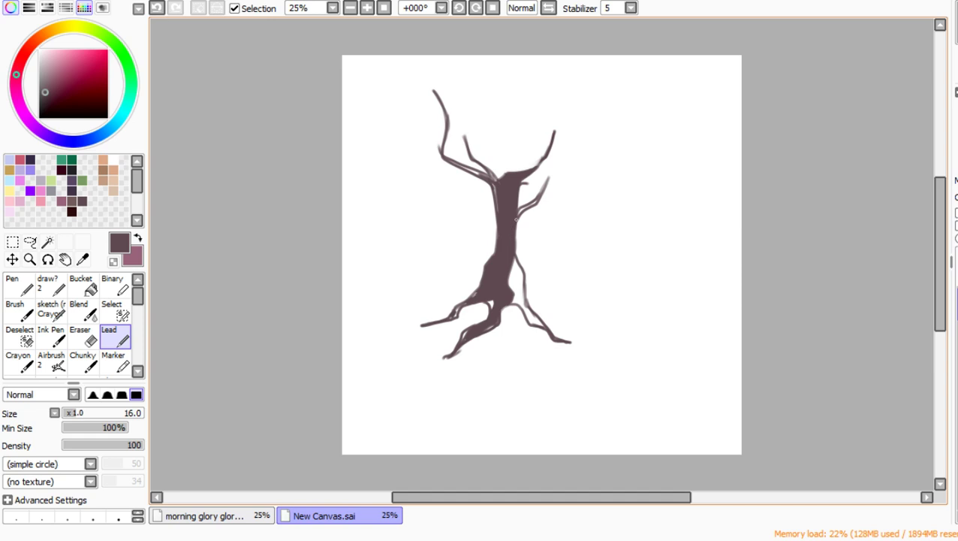
{"action": "mouse_move", "coordinate": [518, 174]}
{"action": "left_mouse_down"}
{"action": "mouse_move", "coordinate": [541, 155]}
{"action": "mouse_move", "coordinate": [526, 173]}
{"action": "mouse_move", "coordinate": [552, 133]}
{"action": "mouse_move", "coordinate": [558, 100]}
{"action": "mouse_move", "coordinate": [549, 151]}
{"action": "mouse_move", "coordinate": [515, 178]}
{"action": "mouse_move", "coordinate": [520, 167]}
{"action": "mouse_move", "coordinate": [505, 175]}
{"action": "mouse_move", "coordinate": [521, 140]}
{"action": "mouse_move", "coordinate": [511, 171]}
{"action": "left_mouse_up"}
{"action": "mouse_move", "coordinate": [483, 213]}
{"action": "left_mouse_down"}
{"action": "mouse_move", "coordinate": [498, 243]}
{"action": "mouse_move", "coordinate": [482, 208]}
{"action": "mouse_move", "coordinate": [511, 292]}
{"action": "mouse_move", "coordinate": [514, 263]}
{"action": "mouse_move", "coordinate": [524, 314]}
{"action": "left_mouse_up"}
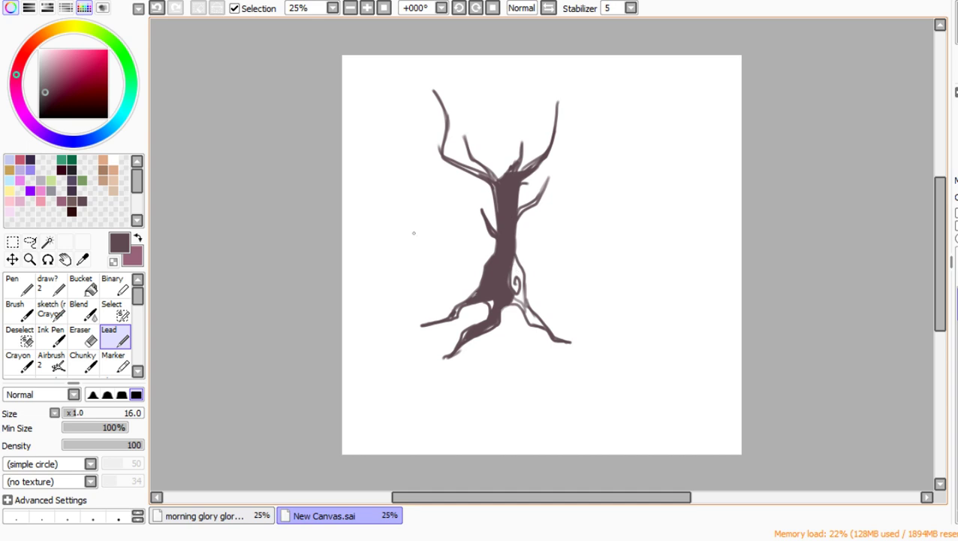
Step: Thicken the large left branch and add small twigs below it and low on the trunk's right side
{"action": "left_click_drag", "start_coordinate": [448, 120], "coordinate": [440, 158]}
{"action": "left_click_drag", "start_coordinate": [448, 116], "coordinate": [442, 156]}
{"action": "mouse_move", "coordinate": [446, 115]}
{"action": "left_mouse_down"}
{"action": "mouse_move", "coordinate": [445, 122]}
{"action": "mouse_move", "coordinate": [439, 157]}
{"action": "mouse_move", "coordinate": [488, 180]}
{"action": "left_mouse_up"}
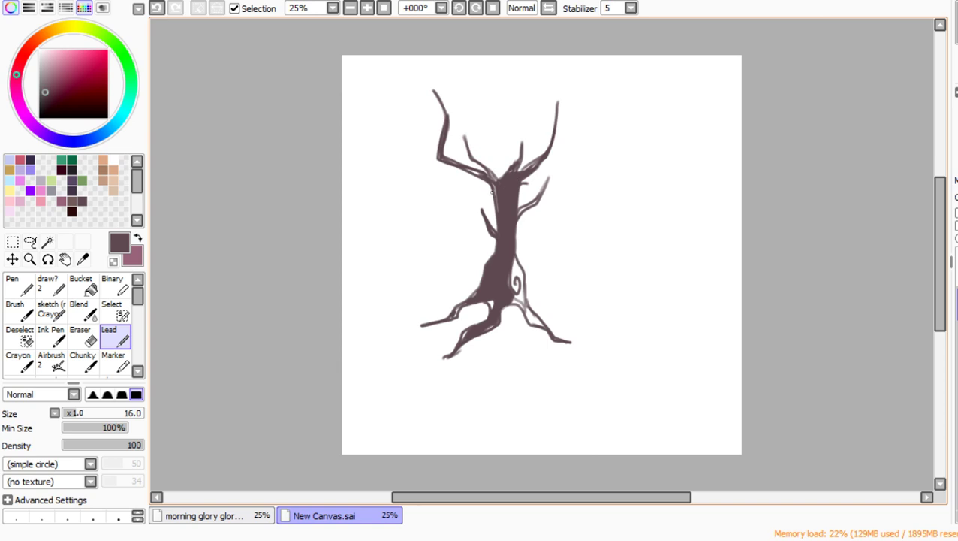
{"action": "mouse_move", "coordinate": [473, 175]}
{"action": "left_mouse_down"}
{"action": "mouse_move", "coordinate": [497, 203]}
{"action": "mouse_move", "coordinate": [474, 176]}
{"action": "left_mouse_up"}
{"action": "mouse_move", "coordinate": [514, 257]}
{"action": "left_mouse_down"}
{"action": "mouse_move", "coordinate": [526, 241]}
{"action": "mouse_move", "coordinate": [514, 260]}
{"action": "left_mouse_up"}
Step: Enlarge the whole tree with a transform and center it so it nearly fills the canvas height
{"action": "key", "text": "ctrl+t"}
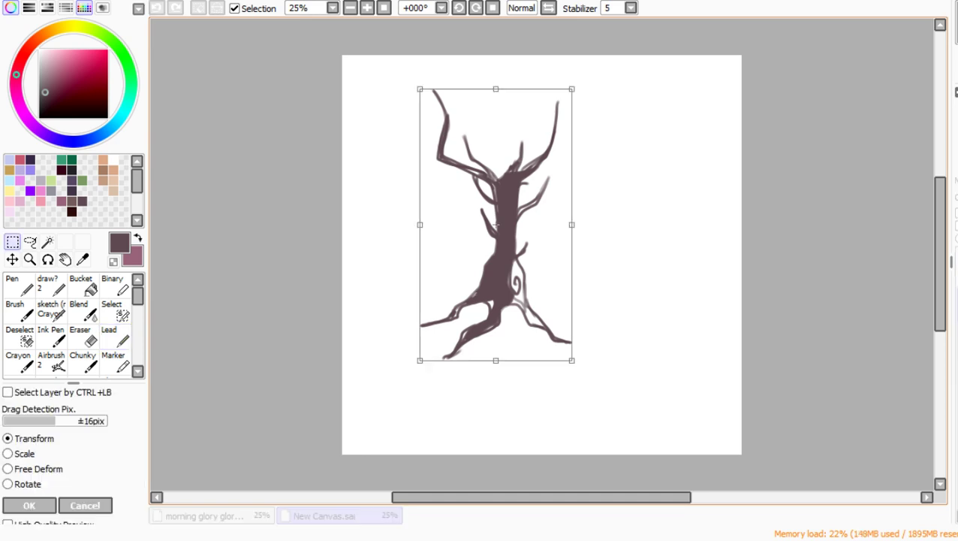
{"action": "left_click_drag", "start_coordinate": [571, 360], "coordinate": [616, 438]}
{"action": "left_click_drag", "start_coordinate": [526, 293], "coordinate": [546, 293]}
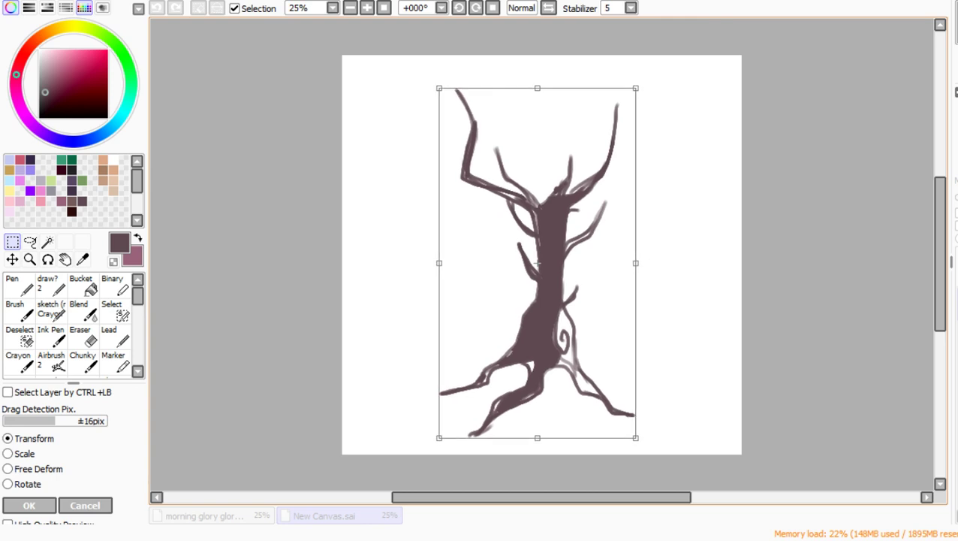
{"action": "key", "text": "Return"}
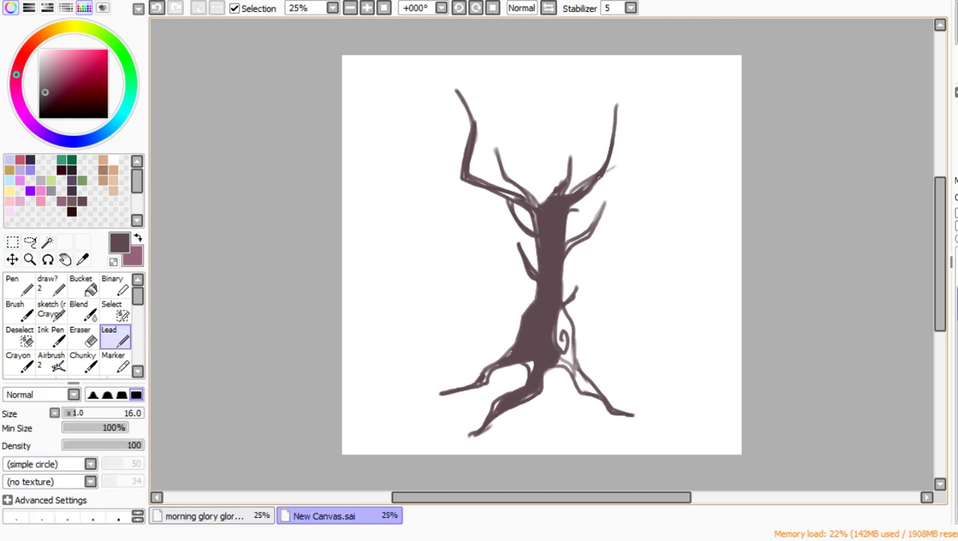
Step: Draw forked twigs on the upper right and left branches, undoing the long curved stroke beside the trunk
{"action": "mouse_move", "coordinate": [600, 175]}
{"action": "left_mouse_down"}
{"action": "mouse_move", "coordinate": [631, 160]}
{"action": "mouse_move", "coordinate": [630, 139]}
{"action": "left_mouse_up"}
{"action": "mouse_move", "coordinate": [604, 177]}
{"action": "left_mouse_down"}
{"action": "mouse_move", "coordinate": [640, 153]}
{"action": "mouse_move", "coordinate": [632, 160]}
{"action": "left_mouse_up"}
{"action": "mouse_move", "coordinate": [478, 104]}
{"action": "left_mouse_down"}
{"action": "mouse_move", "coordinate": [471, 128]}
{"action": "mouse_move", "coordinate": [491, 117]}
{"action": "mouse_move", "coordinate": [462, 169]}
{"action": "mouse_move", "coordinate": [450, 126]}
{"action": "mouse_move", "coordinate": [460, 161]}
{"action": "left_mouse_up"}
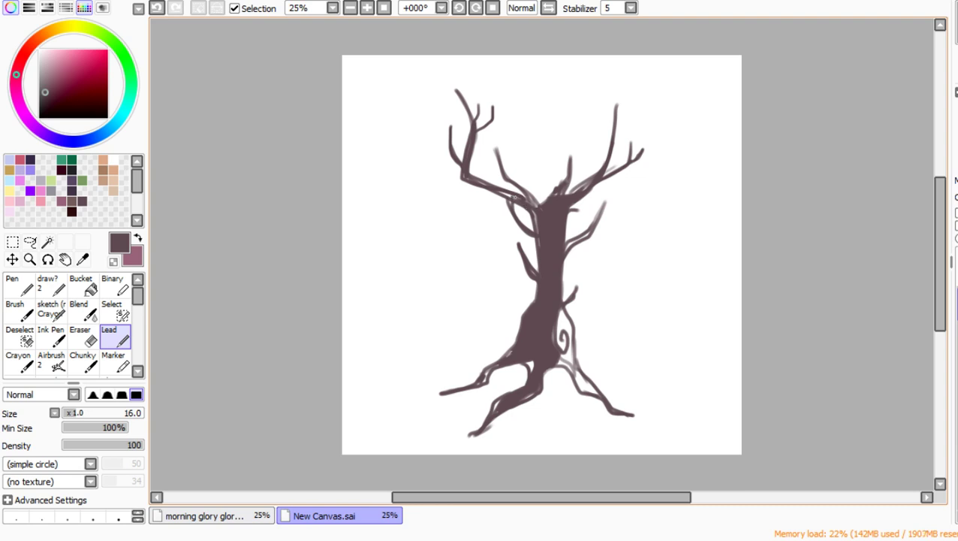
{"action": "left_click_drag", "start_coordinate": [514, 197], "coordinate": [510, 201]}
{"action": "mouse_move", "coordinate": [533, 302]}
{"action": "left_mouse_down"}
{"action": "mouse_move", "coordinate": [499, 266]}
{"action": "mouse_move", "coordinate": [483, 199]}
{"action": "left_mouse_up"}
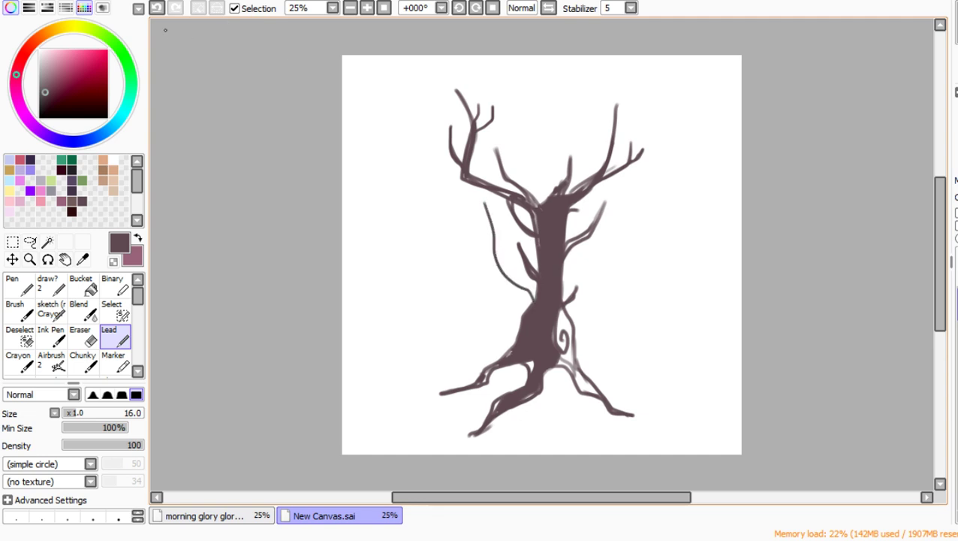
{"action": "left_click", "coordinate": [156, 8]}
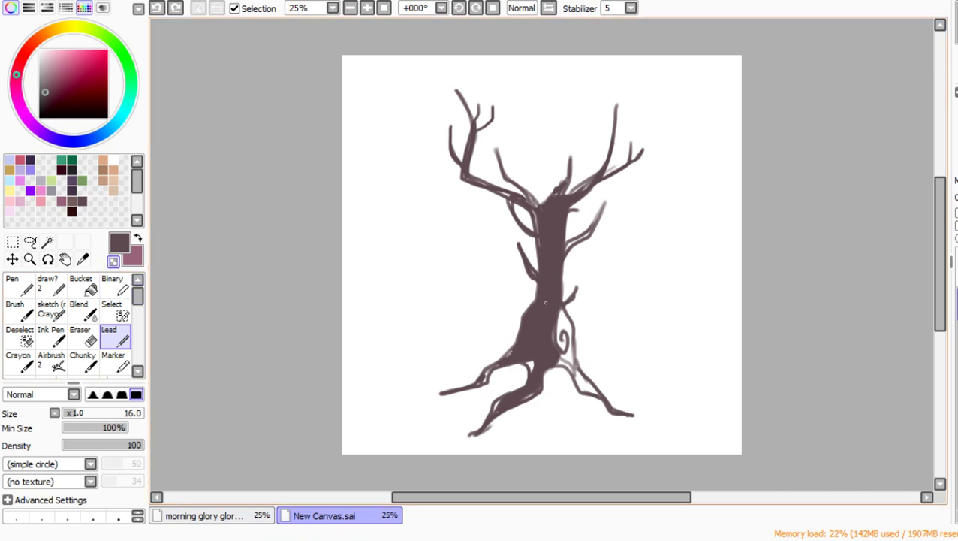
Step: Carve thin flowing bark lines down the trunk and into the roots with the Lead tool in transparent color
{"action": "left_click_drag", "start_coordinate": [552, 305], "coordinate": [549, 318]}
{"action": "mouse_move", "coordinate": [545, 317]}
{"action": "left_mouse_down"}
{"action": "mouse_move", "coordinate": [546, 349]}
{"action": "mouse_move", "coordinate": [563, 359]}
{"action": "left_mouse_up"}
{"action": "mouse_move", "coordinate": [534, 235]}
{"action": "left_mouse_down"}
{"action": "mouse_move", "coordinate": [544, 308]}
{"action": "mouse_move", "coordinate": [527, 368]}
{"action": "left_mouse_up"}
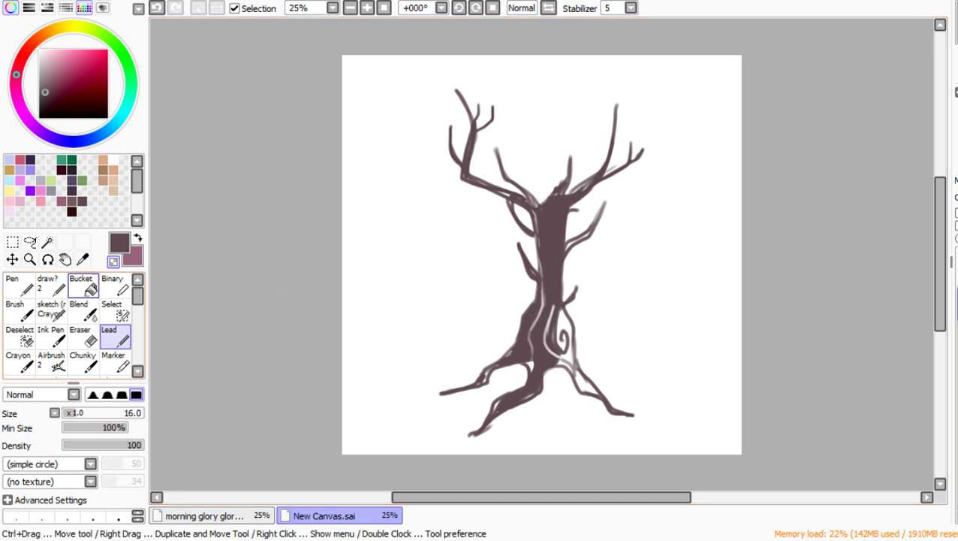
{"action": "mouse_move", "coordinate": [569, 204]}
{"action": "left_mouse_down"}
{"action": "mouse_move", "coordinate": [554, 235]}
{"action": "mouse_move", "coordinate": [555, 293]}
{"action": "left_mouse_up"}
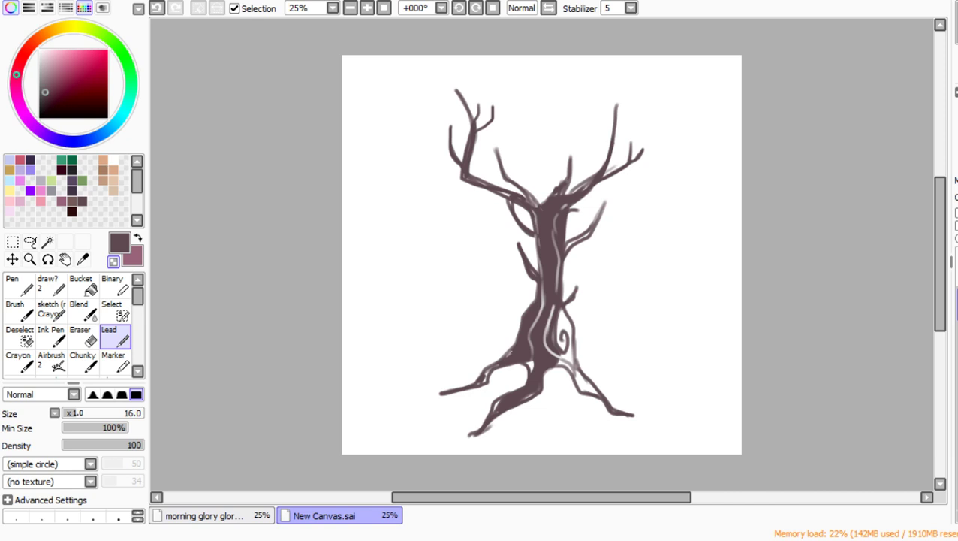
Step: Bucket-fill the right root with dark brown and draw a curved root linking it to the trunk's base
{"action": "left_click", "coordinate": [82, 285]}
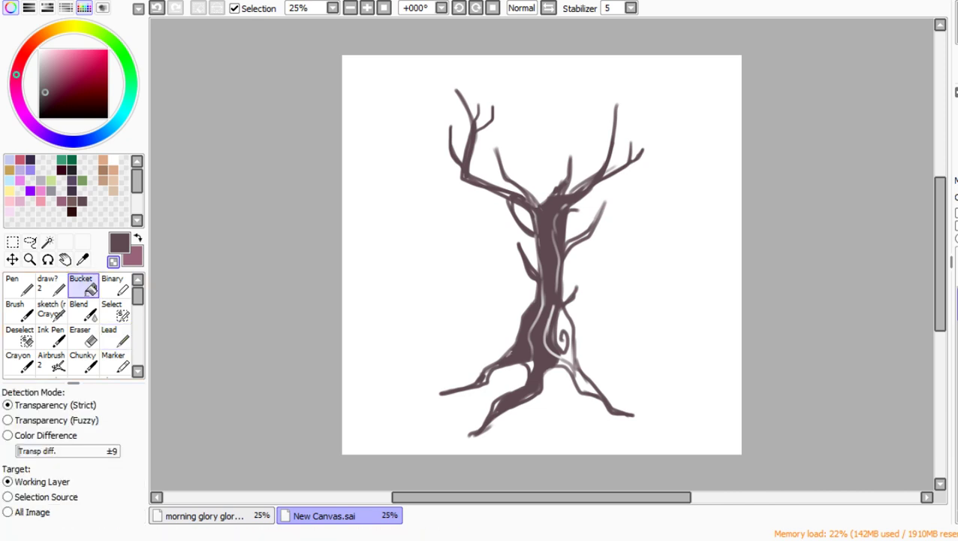
{"action": "left_click", "coordinate": [584, 379]}
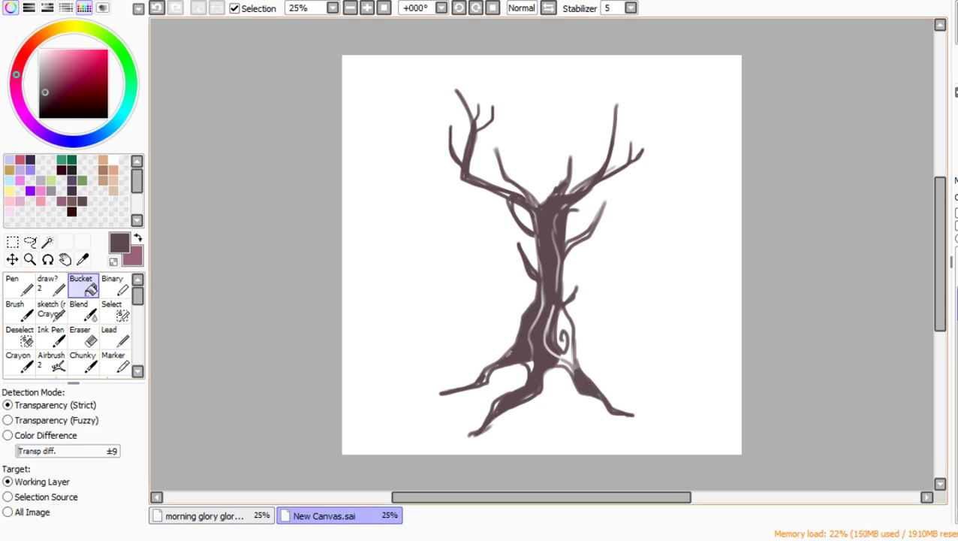
{"action": "left_click", "coordinate": [113, 336]}
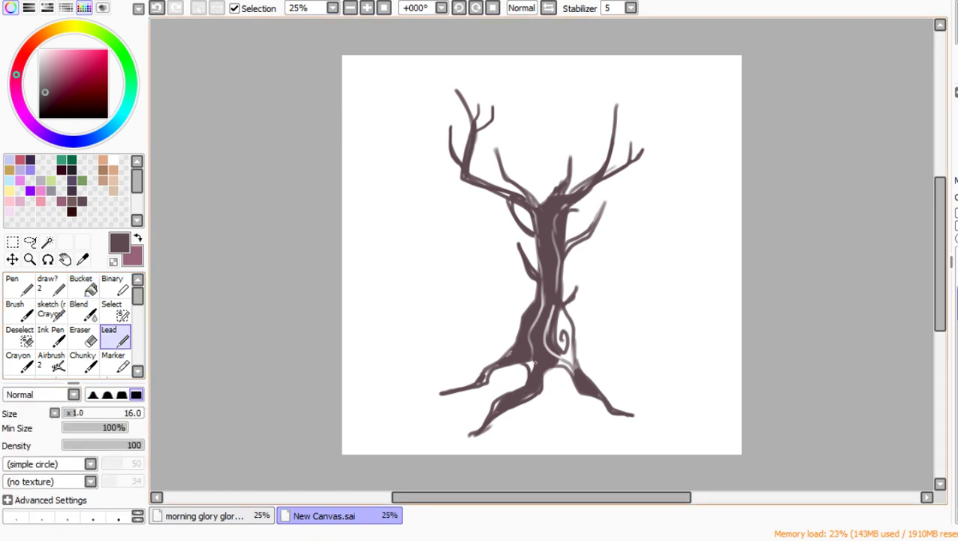
{"action": "mouse_move", "coordinate": [549, 368]}
{"action": "left_mouse_down"}
{"action": "mouse_move", "coordinate": [582, 391]}
{"action": "mouse_move", "coordinate": [543, 375]}
{"action": "mouse_move", "coordinate": [568, 398]}
{"action": "mouse_move", "coordinate": [589, 390]}
{"action": "left_mouse_up"}
{"action": "left_click", "coordinate": [81, 285]}
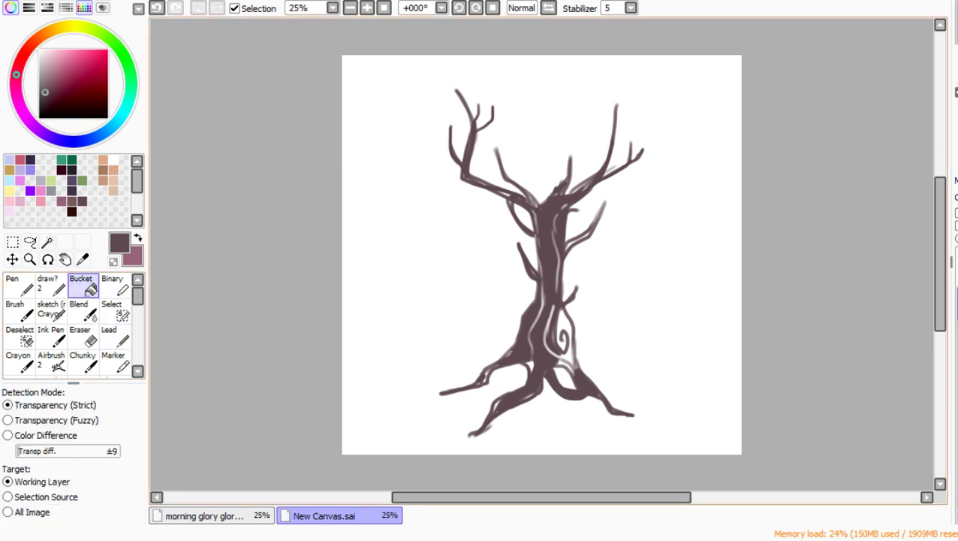
{"action": "left_click", "coordinate": [114, 338]}
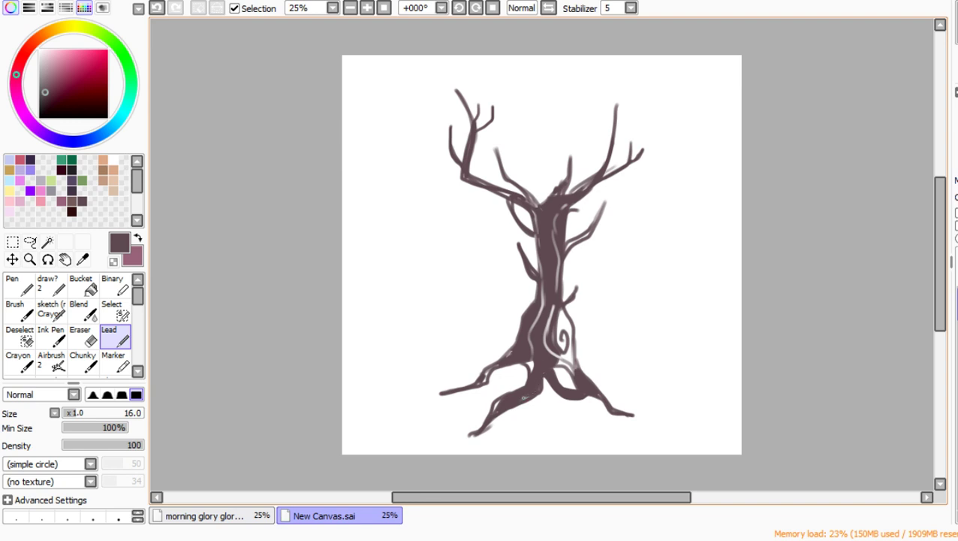
Step: Erase the underside of the front root to slim it, and draw a small rootlet beside it with the Lead tool
{"action": "left_click", "coordinate": [82, 338]}
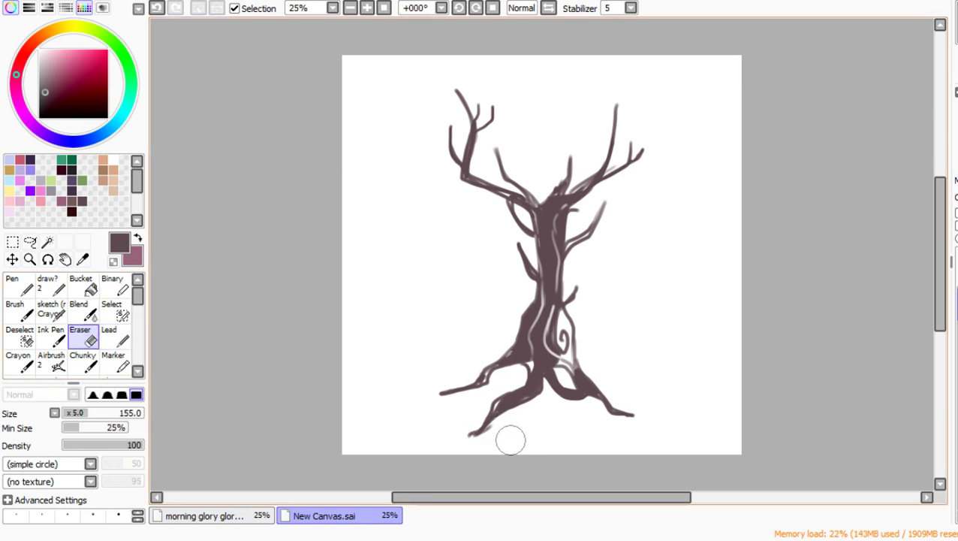
{"action": "mouse_move", "coordinate": [499, 431]}
{"action": "left_mouse_down"}
{"action": "mouse_move", "coordinate": [518, 413]}
{"action": "mouse_move", "coordinate": [537, 410]}
{"action": "mouse_move", "coordinate": [504, 422]}
{"action": "left_mouse_up"}
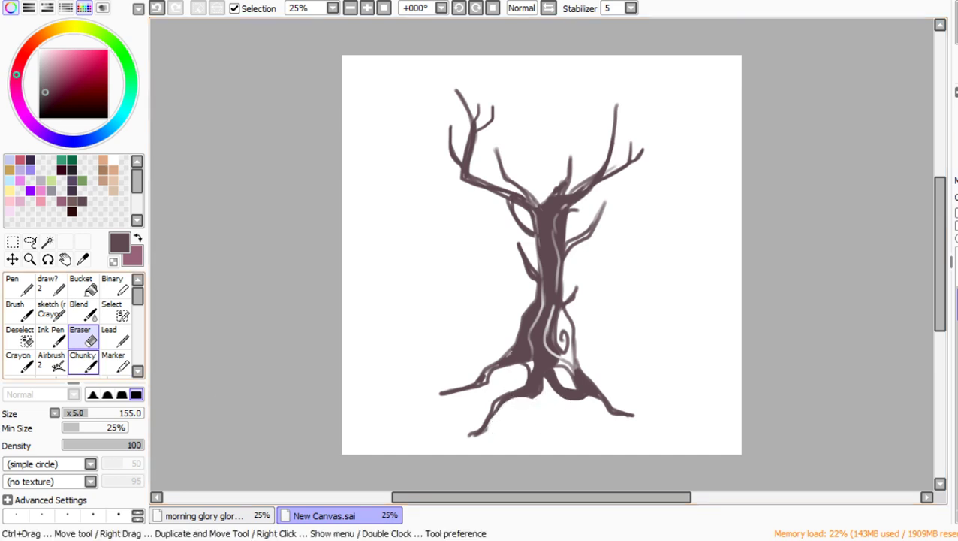
{"action": "left_click", "coordinate": [113, 338]}
{"action": "mouse_move", "coordinate": [533, 393]}
{"action": "left_mouse_down"}
{"action": "mouse_move", "coordinate": [526, 404]}
{"action": "mouse_move", "coordinate": [534, 393]}
{"action": "left_mouse_up"}
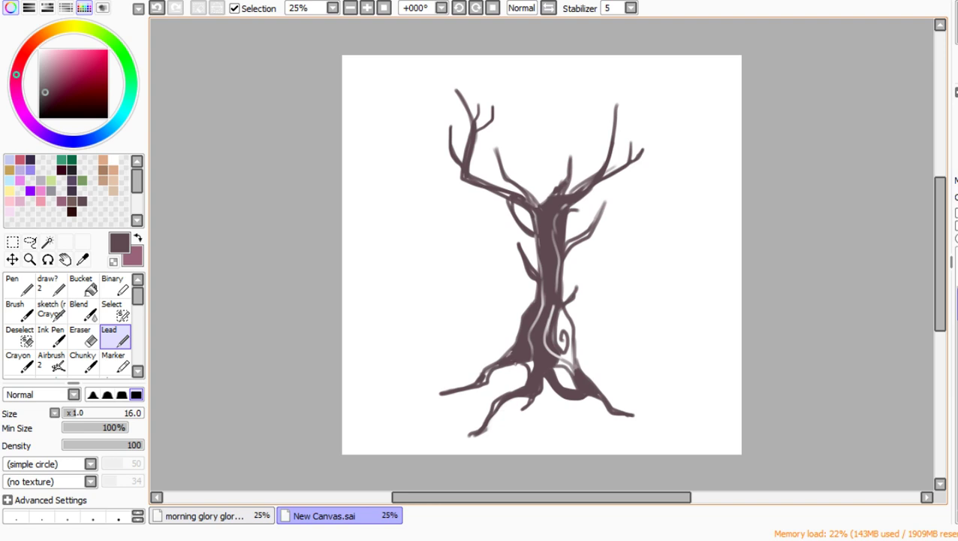
{"action": "left_click_drag", "start_coordinate": [521, 361], "coordinate": [530, 369]}
Step: Scribble two small jagged zigzag shapes, one beneath the right branch and one left of the trunk
{"action": "mouse_move", "coordinate": [631, 188]}
{"action": "left_mouse_down"}
{"action": "mouse_move", "coordinate": [619, 186]}
{"action": "mouse_move", "coordinate": [640, 179]}
{"action": "mouse_move", "coordinate": [647, 190]}
{"action": "mouse_move", "coordinate": [632, 189]}
{"action": "left_mouse_up"}
{"action": "mouse_move", "coordinate": [470, 225]}
{"action": "left_mouse_down"}
{"action": "mouse_move", "coordinate": [476, 235]}
{"action": "mouse_move", "coordinate": [489, 223]}
{"action": "mouse_move", "coordinate": [477, 227]}
{"action": "left_mouse_up"}
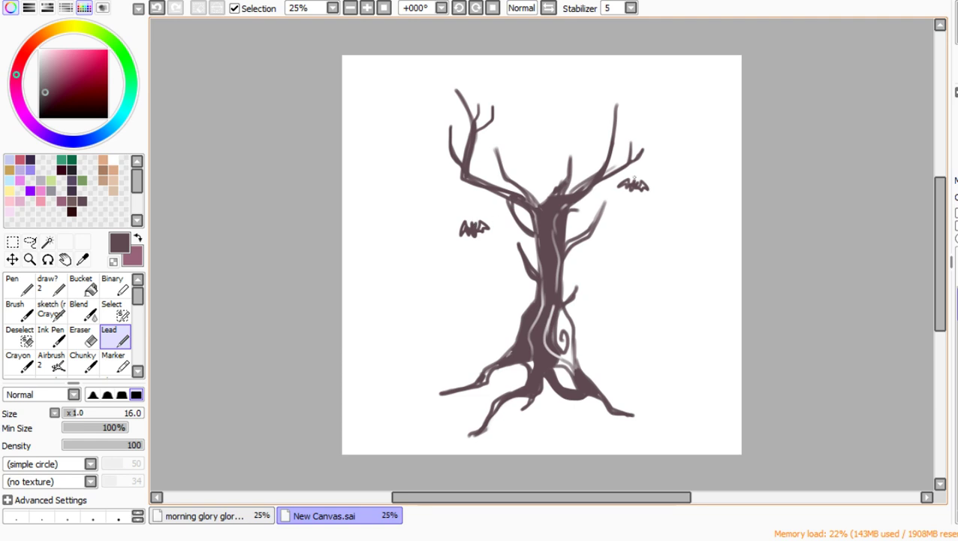
Step: Sketch a round moon above the tree's branches with the Lead tool and thicken its right edge with repeated arcs
{"action": "mouse_move", "coordinate": [643, 42]}
{"action": "left_mouse_down"}
{"action": "mouse_move", "coordinate": [668, 112]}
{"action": "mouse_move", "coordinate": [789, 91]}
{"action": "left_mouse_up"}
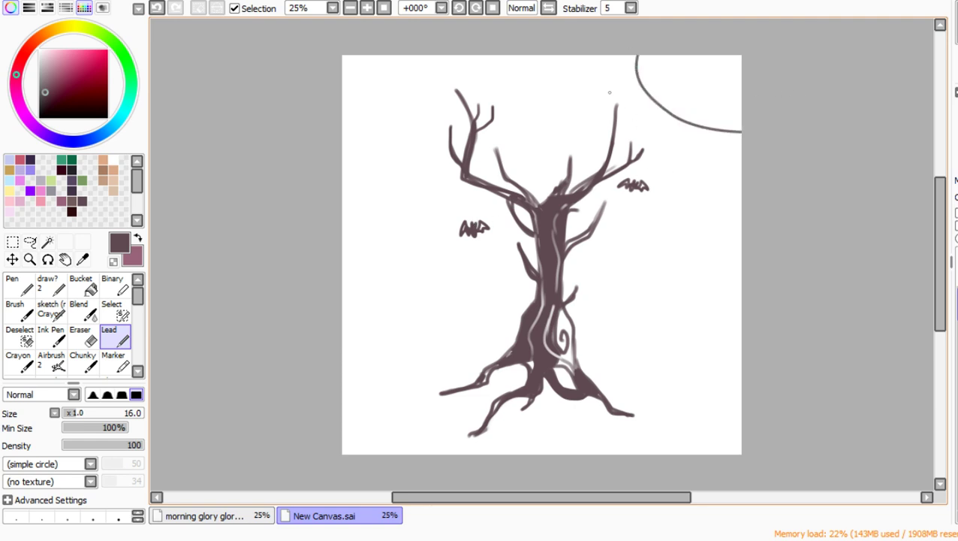
{"action": "key", "text": "ctrl+z"}
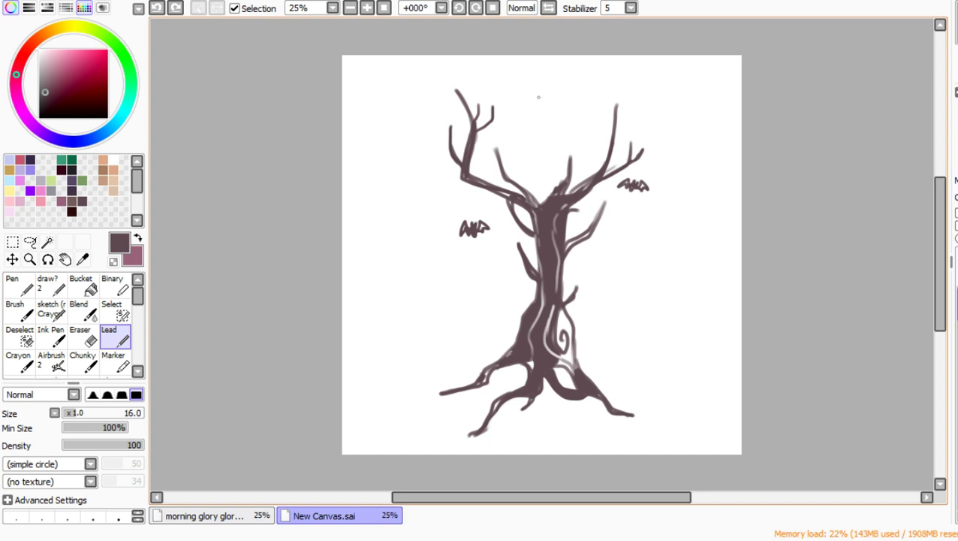
{"action": "mouse_move", "coordinate": [545, 66]}
{"action": "left_mouse_down"}
{"action": "mouse_move", "coordinate": [572, 109]}
{"action": "mouse_move", "coordinate": [534, 64]}
{"action": "mouse_move", "coordinate": [556, 132]}
{"action": "left_mouse_up"}
{"action": "mouse_move", "coordinate": [546, 64]}
{"action": "left_mouse_down"}
{"action": "mouse_move", "coordinate": [576, 111]}
{"action": "mouse_move", "coordinate": [557, 129]}
{"action": "left_mouse_up"}
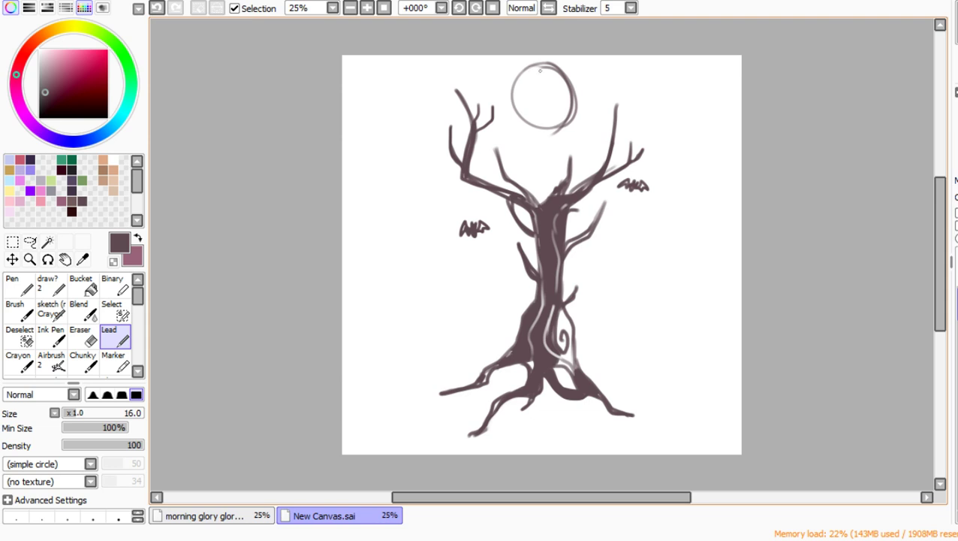
{"action": "mouse_move", "coordinate": [539, 70]}
{"action": "left_mouse_down"}
{"action": "mouse_move", "coordinate": [543, 63]}
{"action": "mouse_move", "coordinate": [575, 97]}
{"action": "left_mouse_up"}
{"action": "mouse_move", "coordinate": [552, 64]}
{"action": "left_mouse_down"}
{"action": "mouse_move", "coordinate": [579, 116]}
{"action": "mouse_move", "coordinate": [564, 126]}
{"action": "left_mouse_up"}
{"action": "mouse_move", "coordinate": [552, 63]}
{"action": "left_mouse_down"}
{"action": "mouse_move", "coordinate": [577, 89]}
{"action": "mouse_move", "coordinate": [557, 129]}
{"action": "left_mouse_up"}
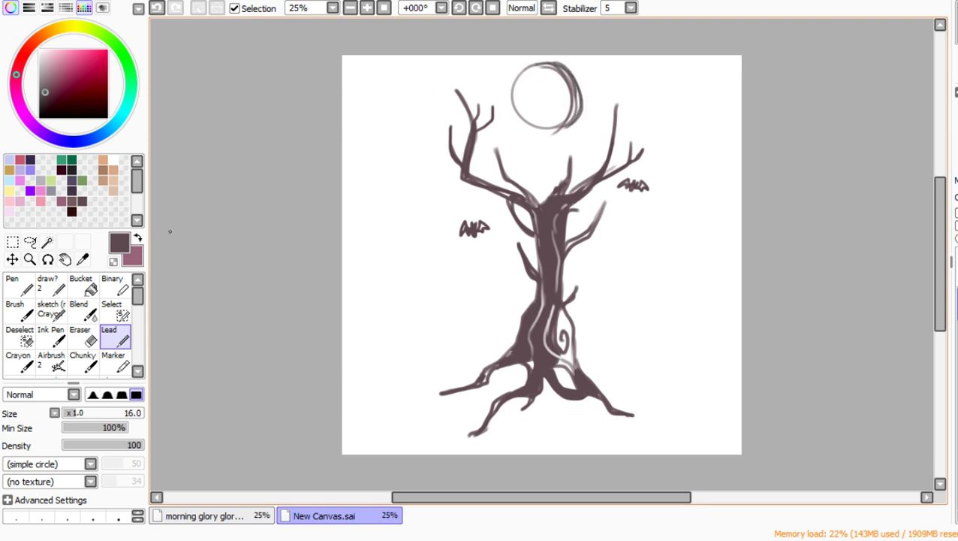
Step: Erase the moon's heavy right rim and redraw a slightly larger, fuller circular outline with the Lead tool
{"action": "left_click", "coordinate": [83, 335]}
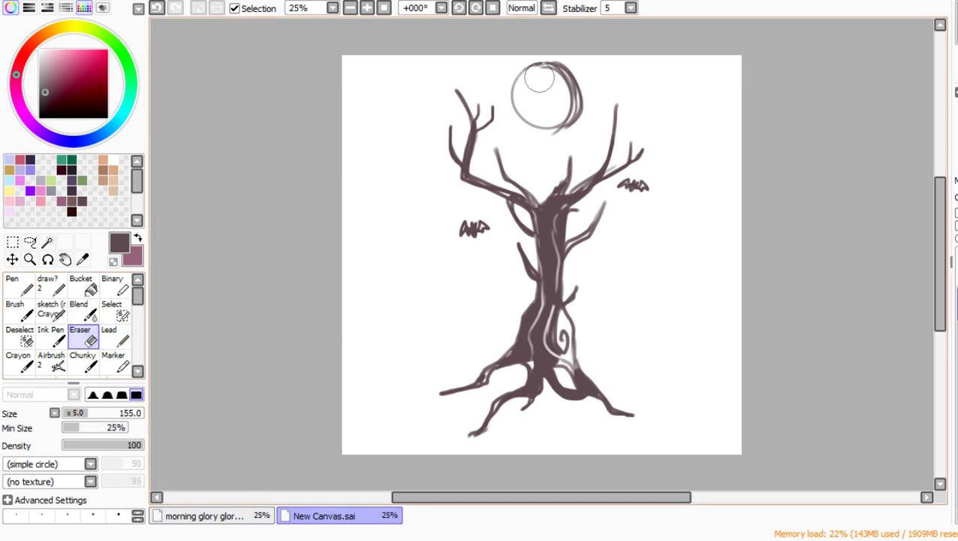
{"action": "mouse_move", "coordinate": [539, 78]}
{"action": "left_mouse_down"}
{"action": "mouse_move", "coordinate": [563, 106]}
{"action": "mouse_move", "coordinate": [549, 118]}
{"action": "mouse_move", "coordinate": [567, 112]}
{"action": "mouse_move", "coordinate": [569, 93]}
{"action": "mouse_move", "coordinate": [525, 82]}
{"action": "left_mouse_up"}
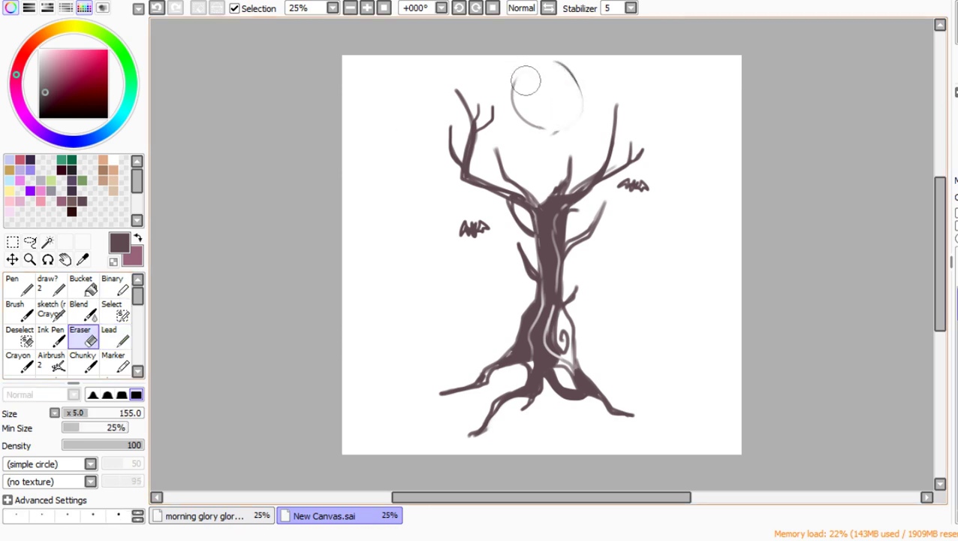
{"action": "left_click", "coordinate": [114, 336]}
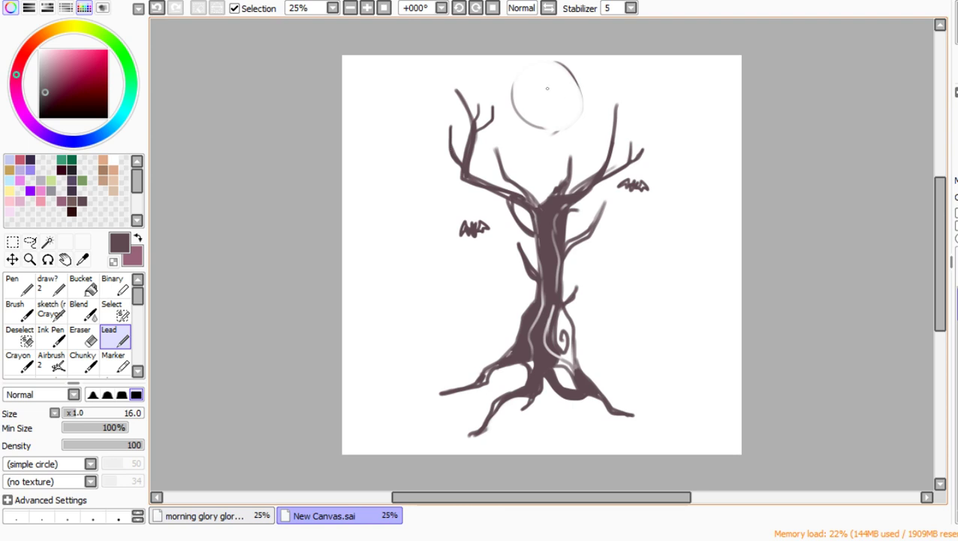
{"action": "mouse_move", "coordinate": [512, 95]}
{"action": "left_mouse_down"}
{"action": "mouse_move", "coordinate": [518, 76]}
{"action": "mouse_move", "coordinate": [539, 70]}
{"action": "mouse_move", "coordinate": [524, 94]}
{"action": "left_mouse_up"}
{"action": "left_click_drag", "start_coordinate": [552, 58], "coordinate": [511, 111]}
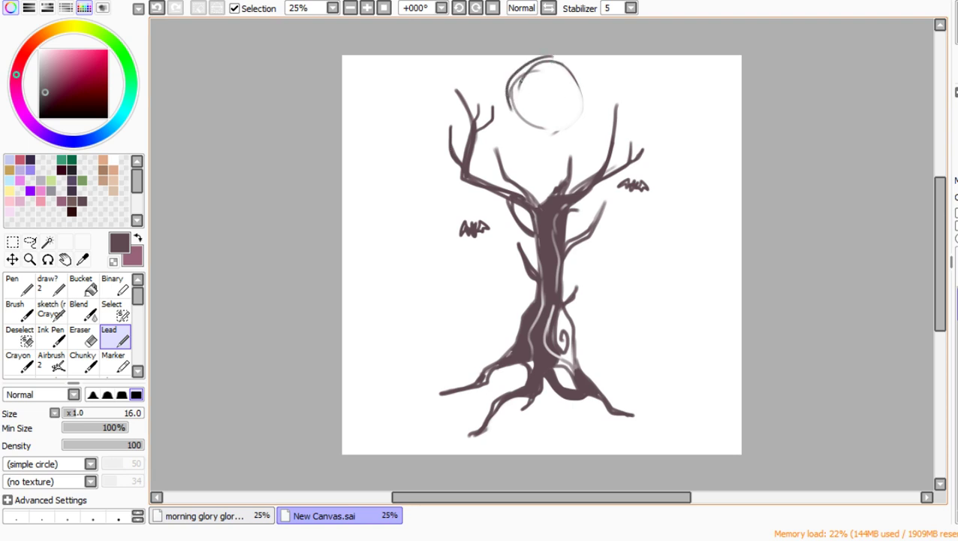
{"action": "mouse_move", "coordinate": [518, 78]}
{"action": "left_mouse_down"}
{"action": "mouse_move", "coordinate": [555, 132]}
{"action": "mouse_move", "coordinate": [533, 66]}
{"action": "mouse_move", "coordinate": [567, 67]}
{"action": "mouse_move", "coordinate": [578, 98]}
{"action": "left_mouse_up"}
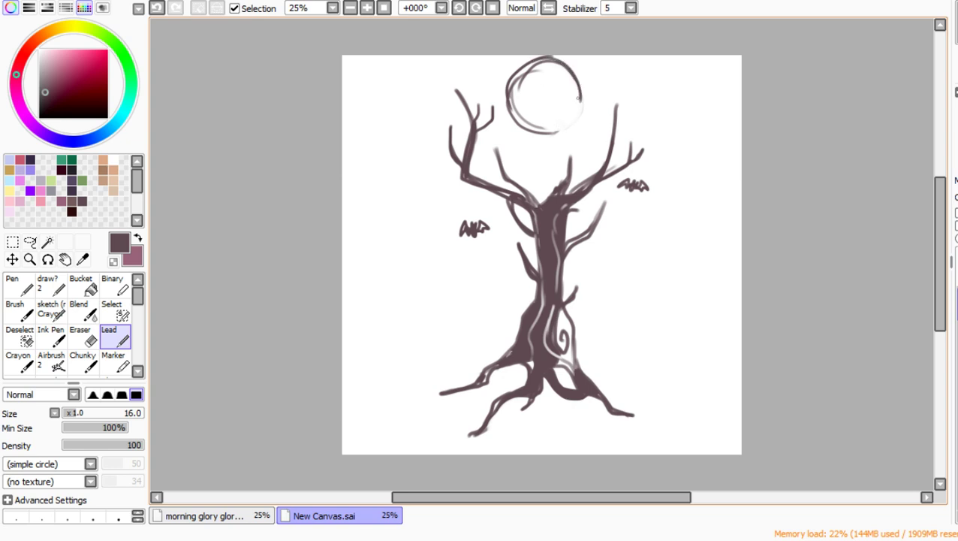
{"action": "mouse_move", "coordinate": [556, 56]}
{"action": "left_mouse_down"}
{"action": "mouse_move", "coordinate": [581, 84]}
{"action": "mouse_move", "coordinate": [569, 124]}
{"action": "left_mouse_up"}
Step: Add several craters and small spots of different sizes inside the moon
{"action": "left_click_drag", "start_coordinate": [524, 84], "coordinate": [538, 72]}
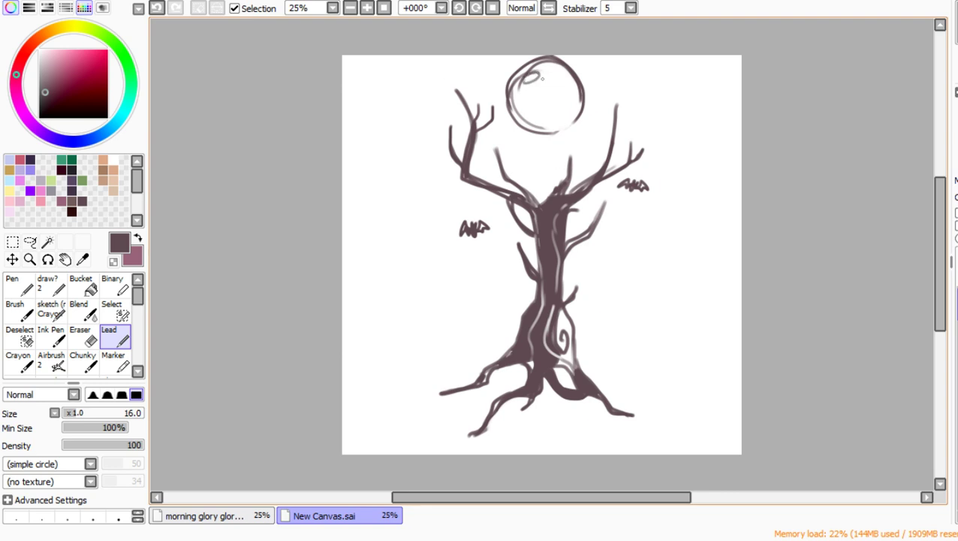
{"action": "left_click_drag", "start_coordinate": [556, 120], "coordinate": [564, 117]}
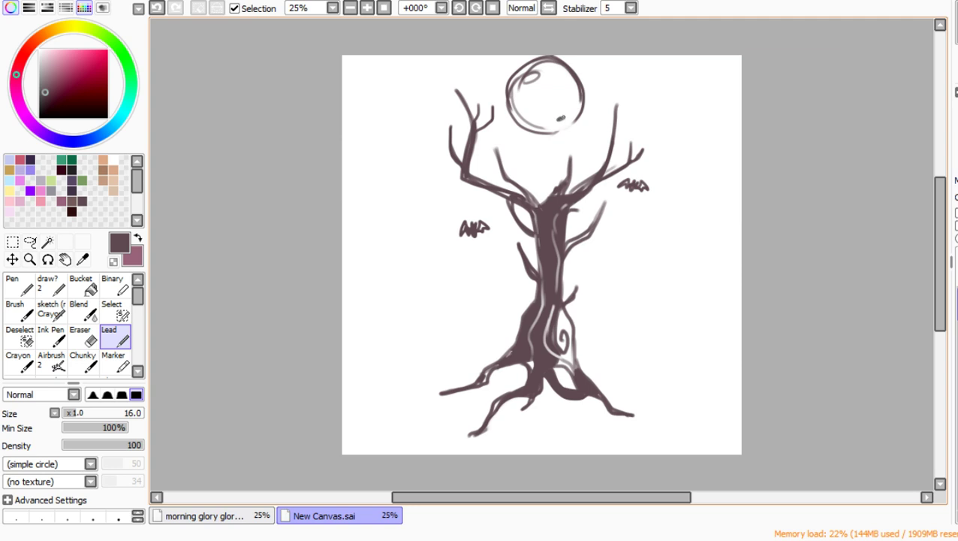
{"action": "left_click", "coordinate": [564, 90]}
{"action": "mouse_move", "coordinate": [557, 68]}
{"action": "left_mouse_down"}
{"action": "mouse_move", "coordinate": [574, 82]}
{"action": "mouse_move", "coordinate": [534, 106]}
{"action": "left_mouse_up"}
Step: Draw jagged rays below and on both sides of the moon, and move the drawing slightly down the canvas
{"action": "mouse_move", "coordinate": [509, 123]}
{"action": "left_mouse_down"}
{"action": "mouse_move", "coordinate": [499, 135]}
{"action": "mouse_move", "coordinate": [530, 160]}
{"action": "mouse_move", "coordinate": [563, 138]}
{"action": "mouse_move", "coordinate": [579, 160]}
{"action": "mouse_move", "coordinate": [597, 120]}
{"action": "mouse_move", "coordinate": [585, 110]}
{"action": "left_mouse_up"}
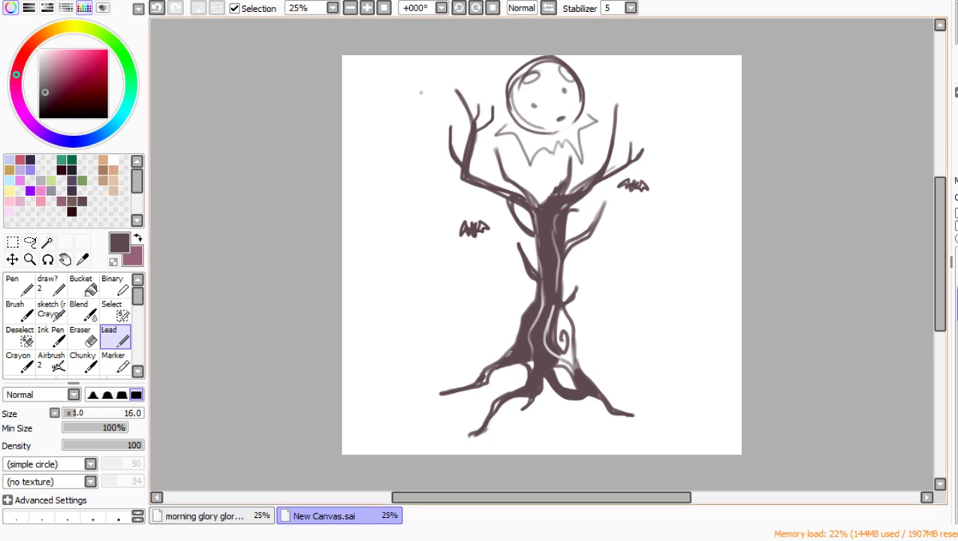
{"action": "mouse_move", "coordinate": [511, 68]}
{"action": "left_mouse_down"}
{"action": "mouse_move", "coordinate": [480, 83]}
{"action": "mouse_move", "coordinate": [496, 100]}
{"action": "left_mouse_up"}
{"action": "mouse_move", "coordinate": [584, 61]}
{"action": "left_mouse_down"}
{"action": "mouse_move", "coordinate": [624, 77]}
{"action": "mouse_move", "coordinate": [592, 108]}
{"action": "left_mouse_up"}
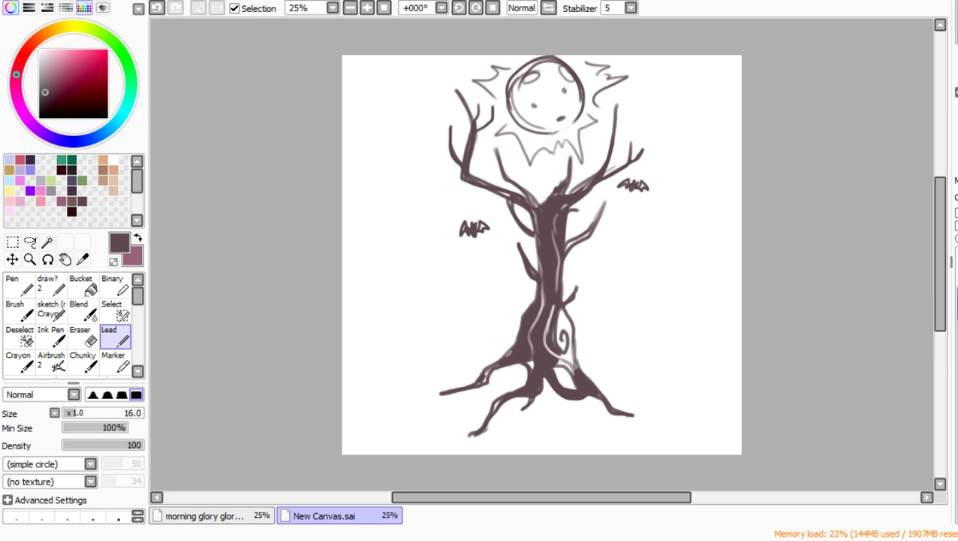
{"action": "left_click_drag", "start_coordinate": [542, 255], "coordinate": [543, 270], "text": "ctrl"}
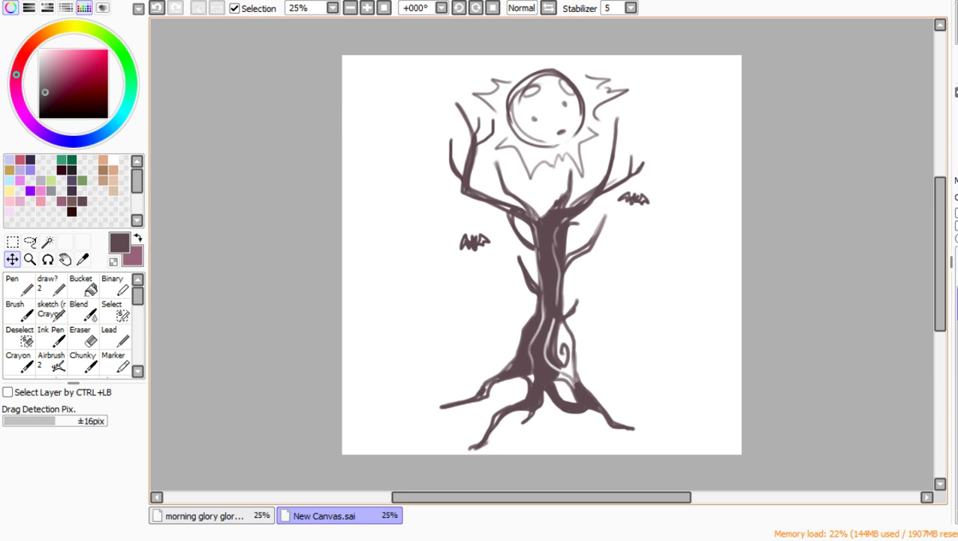
Step: Draw small leaves on the outer left and right branches and one falling leaf with the Lead tool
{"action": "left_click", "coordinate": [111, 334]}
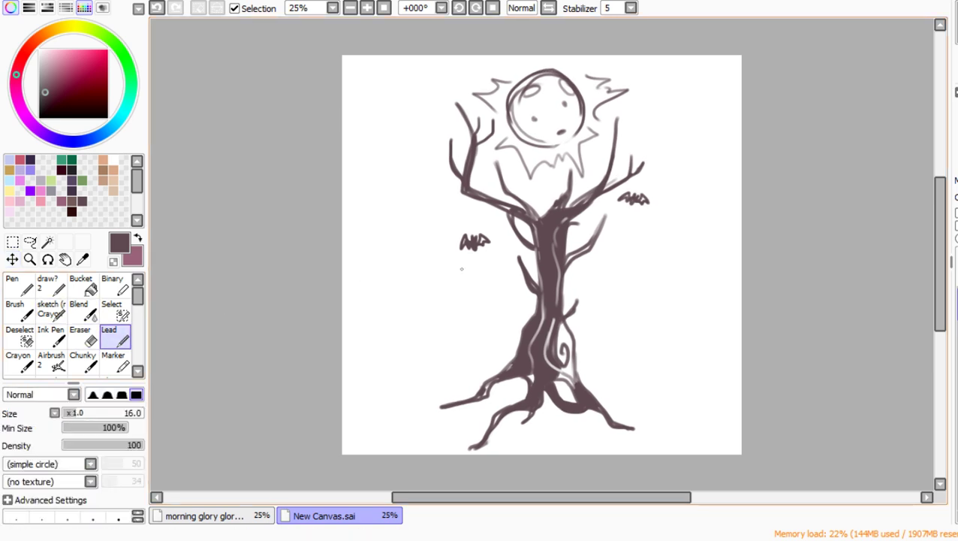
{"action": "mouse_move", "coordinate": [603, 223]}
{"action": "left_mouse_down"}
{"action": "mouse_move", "coordinate": [616, 225]}
{"action": "mouse_move", "coordinate": [601, 230]}
{"action": "left_mouse_up"}
{"action": "mouse_move", "coordinate": [454, 150]}
{"action": "left_mouse_down"}
{"action": "mouse_move", "coordinate": [436, 149]}
{"action": "mouse_move", "coordinate": [449, 154]}
{"action": "left_mouse_up"}
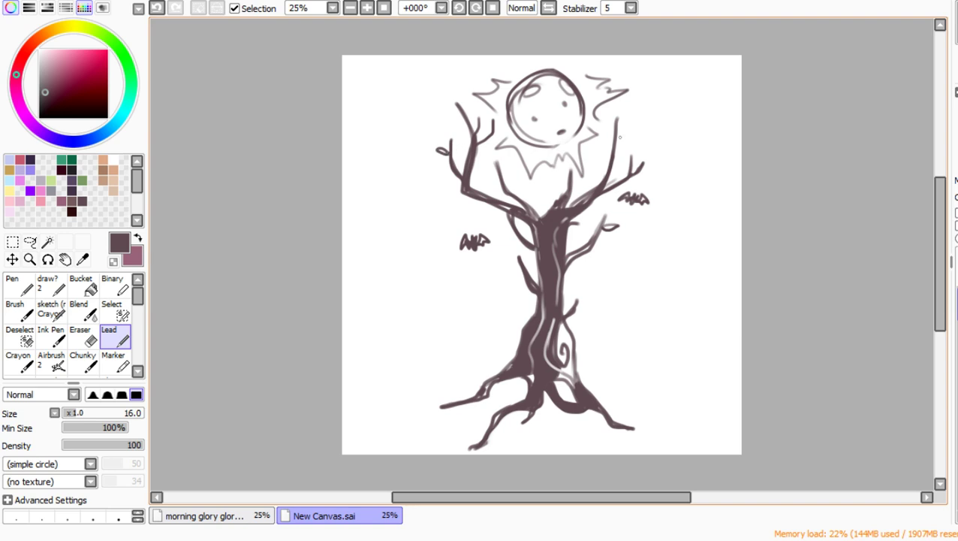
{"action": "mouse_move", "coordinate": [614, 137]}
{"action": "left_mouse_down"}
{"action": "mouse_move", "coordinate": [631, 138]}
{"action": "mouse_move", "coordinate": [616, 153]}
{"action": "left_mouse_up"}
{"action": "left_click_drag", "start_coordinate": [607, 242], "coordinate": [605, 257]}
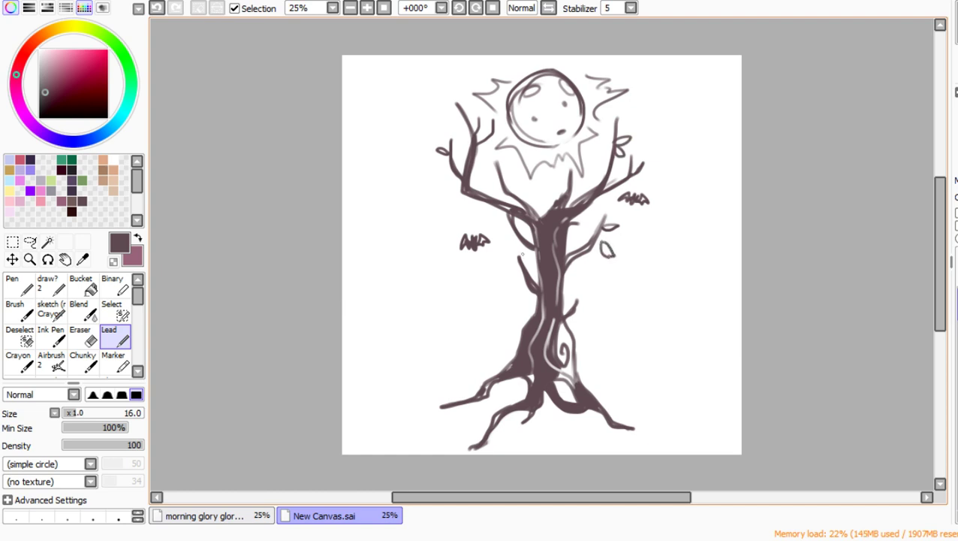
{"action": "key", "text": "ctrl+z"}
{"action": "left_click_drag", "start_coordinate": [601, 241], "coordinate": [605, 258]}
Step: Shade the open area around the spiral at the trunk's lower right with the Marker at size 100, and reduce the Marker to size 50
{"action": "left_click", "coordinate": [114, 362]}
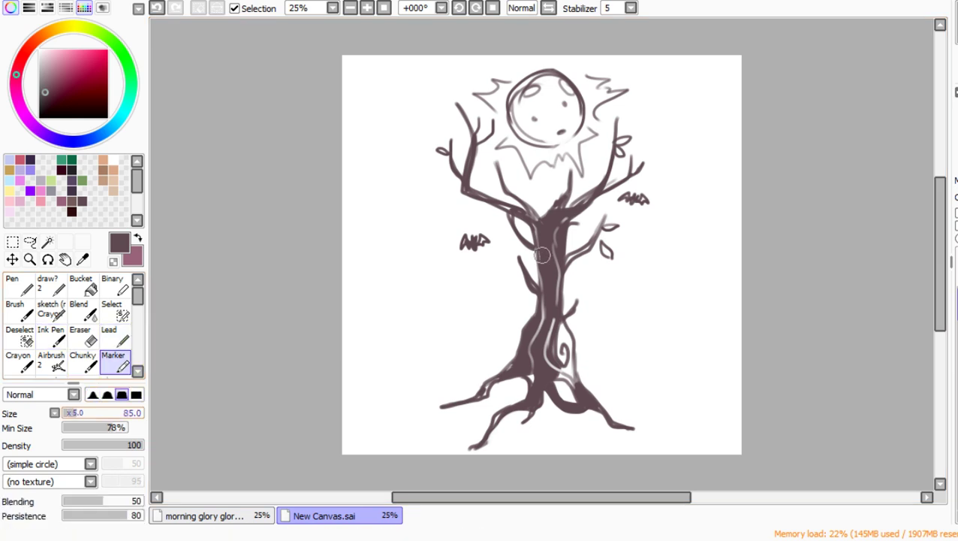
{"action": "mouse_move", "coordinate": [526, 344]}
{"action": "left_mouse_down"}
{"action": "mouse_move", "coordinate": [563, 334]}
{"action": "mouse_move", "coordinate": [559, 354]}
{"action": "mouse_move", "coordinate": [562, 331]}
{"action": "mouse_move", "coordinate": [572, 380]}
{"action": "left_mouse_up"}
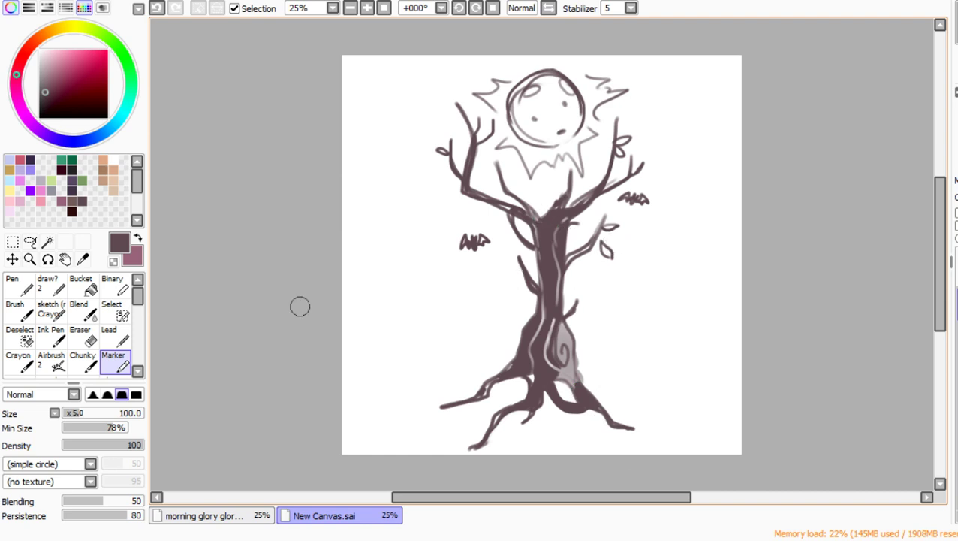
{"action": "key", "text": "bracketleft"}
{"action": "key", "text": "bracketleft"}
{"action": "key", "text": "bracketleft"}
{"action": "key", "text": "bracketleft"}
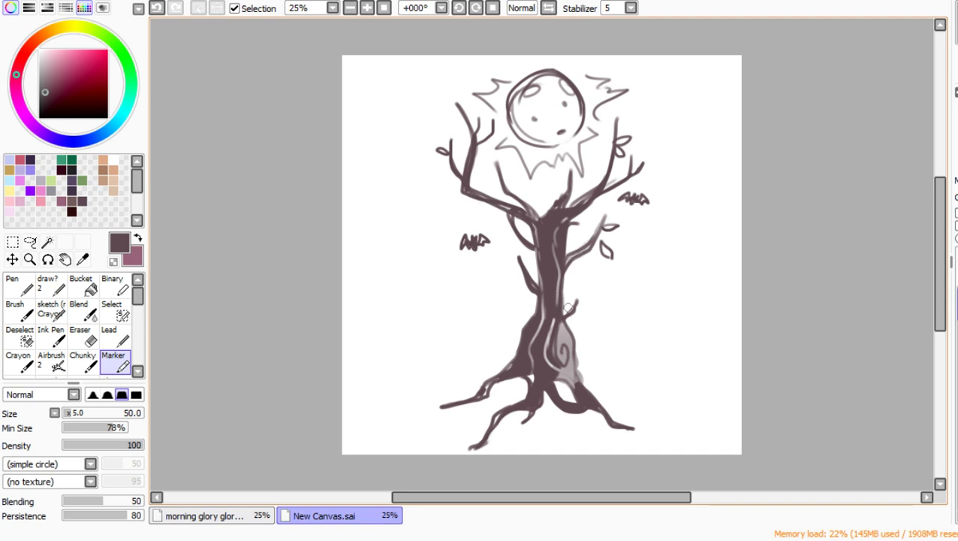
Step: Paint a dark purple sky on both sides of the tree with the Marker at size 400, and smooth it with the Blend tool
{"action": "left_click", "coordinate": [84, 335]}
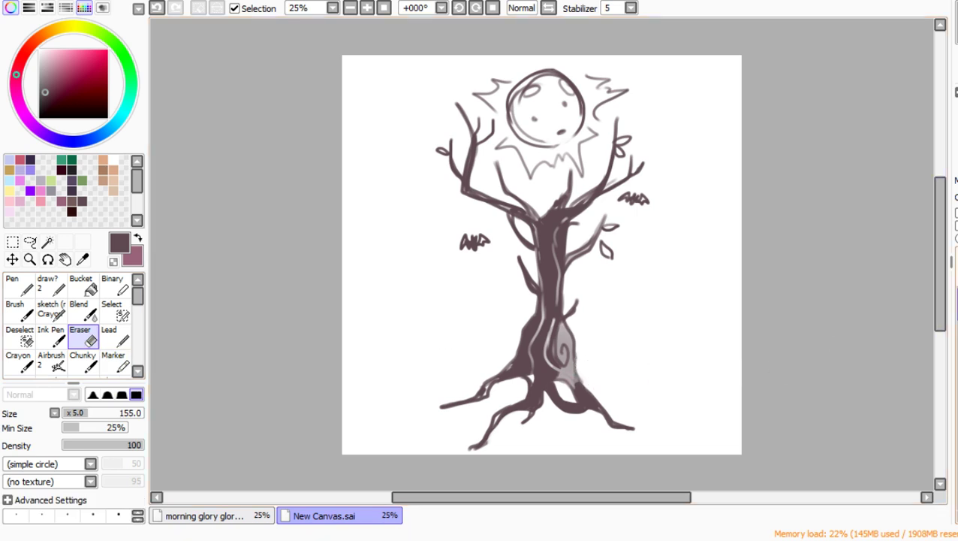
{"action": "left_click_drag", "start_coordinate": [87, 413], "coordinate": [111, 413]}
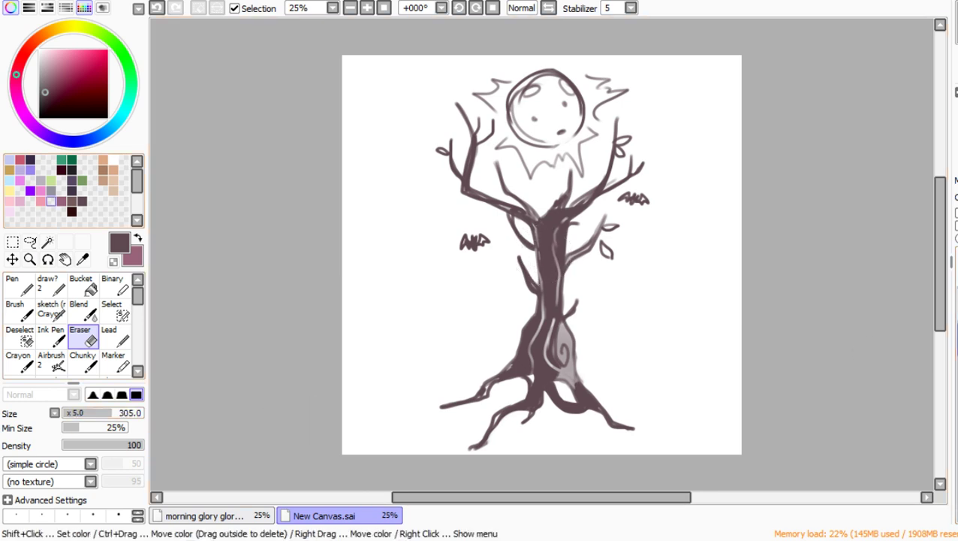
{"action": "left_click", "coordinate": [30, 160]}
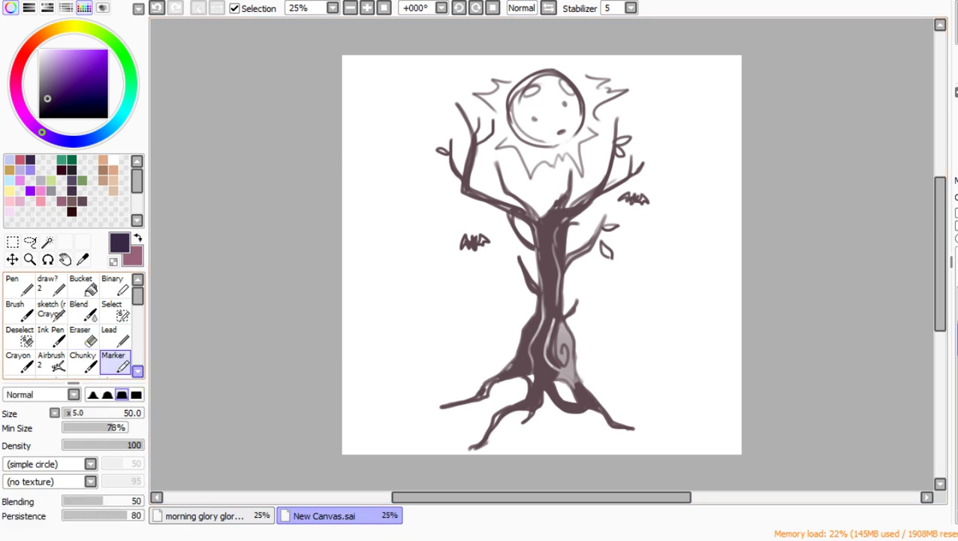
{"action": "left_click_drag", "start_coordinate": [98, 412], "coordinate": [126, 412]}
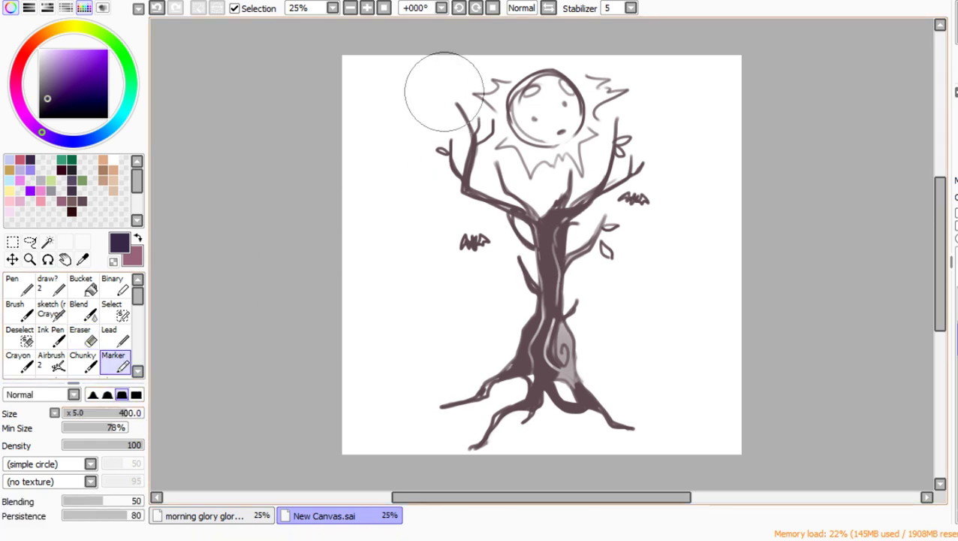
{"action": "mouse_move", "coordinate": [443, 91]}
{"action": "left_mouse_down"}
{"action": "mouse_move", "coordinate": [369, 131]}
{"action": "mouse_move", "coordinate": [375, 119]}
{"action": "mouse_move", "coordinate": [347, 105]}
{"action": "mouse_move", "coordinate": [368, 115]}
{"action": "mouse_move", "coordinate": [402, 173]}
{"action": "mouse_move", "coordinate": [420, 159]}
{"action": "mouse_move", "coordinate": [440, 252]}
{"action": "mouse_move", "coordinate": [494, 286]}
{"action": "mouse_move", "coordinate": [493, 256]}
{"action": "mouse_move", "coordinate": [502, 258]}
{"action": "mouse_move", "coordinate": [499, 283]}
{"action": "mouse_move", "coordinate": [473, 300]}
{"action": "mouse_move", "coordinate": [362, 238]}
{"action": "left_mouse_up"}
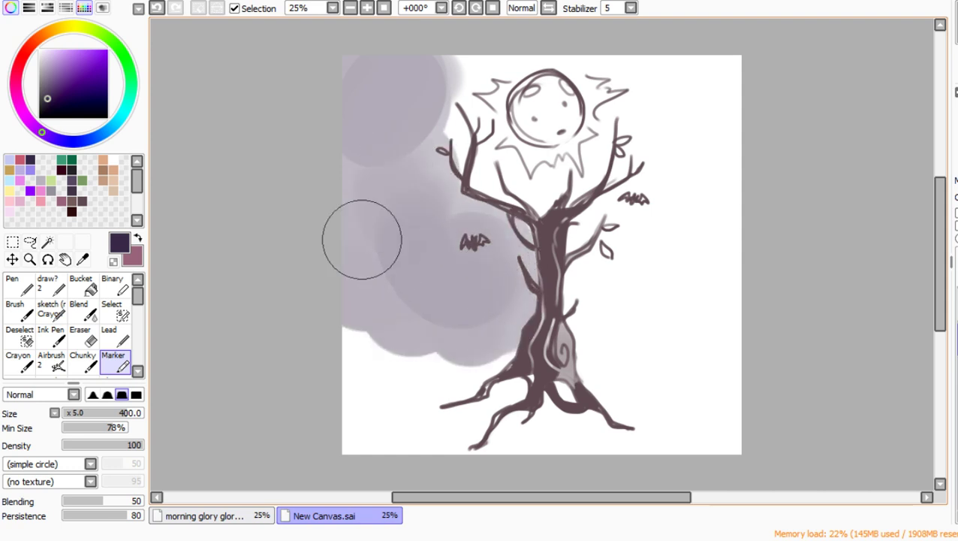
{"action": "mouse_move", "coordinate": [601, 319]}
{"action": "left_mouse_down"}
{"action": "mouse_move", "coordinate": [595, 274]}
{"action": "mouse_move", "coordinate": [607, 259]}
{"action": "mouse_move", "coordinate": [651, 246]}
{"action": "mouse_move", "coordinate": [664, 281]}
{"action": "mouse_move", "coordinate": [614, 298]}
{"action": "mouse_move", "coordinate": [602, 315]}
{"action": "mouse_move", "coordinate": [644, 313]}
{"action": "mouse_move", "coordinate": [717, 286]}
{"action": "mouse_move", "coordinate": [732, 238]}
{"action": "mouse_move", "coordinate": [686, 60]}
{"action": "left_mouse_up"}
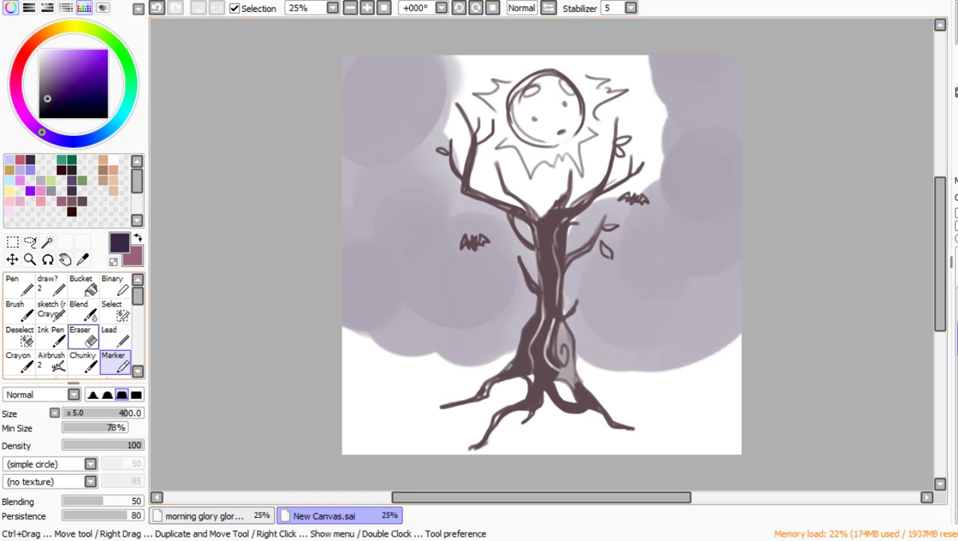
{"action": "left_click", "coordinate": [79, 309]}
{"action": "mouse_move", "coordinate": [424, 145]}
{"action": "left_mouse_down"}
{"action": "mouse_move", "coordinate": [407, 114]}
{"action": "mouse_move", "coordinate": [424, 134]}
{"action": "mouse_move", "coordinate": [436, 112]}
{"action": "mouse_move", "coordinate": [404, 129]}
{"action": "mouse_move", "coordinate": [419, 222]}
{"action": "mouse_move", "coordinate": [385, 312]}
{"action": "mouse_move", "coordinate": [432, 350]}
{"action": "mouse_move", "coordinate": [543, 336]}
{"action": "mouse_move", "coordinate": [505, 375]}
{"action": "mouse_move", "coordinate": [635, 333]}
{"action": "mouse_move", "coordinate": [643, 365]}
{"action": "mouse_move", "coordinate": [732, 365]}
{"action": "mouse_move", "coordinate": [701, 355]}
{"action": "mouse_move", "coordinate": [541, 359]}
{"action": "mouse_move", "coordinate": [639, 335]}
{"action": "mouse_move", "coordinate": [622, 289]}
{"action": "mouse_move", "coordinate": [541, 269]}
{"action": "mouse_move", "coordinate": [528, 247]}
{"action": "mouse_move", "coordinate": [471, 224]}
{"action": "mouse_move", "coordinate": [480, 159]}
{"action": "mouse_move", "coordinate": [433, 143]}
{"action": "mouse_move", "coordinate": [379, 155]}
{"action": "mouse_move", "coordinate": [313, 141]}
{"action": "mouse_move", "coordinate": [460, 197]}
{"action": "mouse_move", "coordinate": [626, 158]}
{"action": "mouse_move", "coordinate": [454, 57]}
{"action": "mouse_move", "coordinate": [613, 41]}
{"action": "mouse_move", "coordinate": [682, 53]}
{"action": "mouse_move", "coordinate": [648, 72]}
{"action": "mouse_move", "coordinate": [678, 184]}
{"action": "mouse_move", "coordinate": [547, 245]}
{"action": "mouse_move", "coordinate": [477, 264]}
{"action": "mouse_move", "coordinate": [372, 343]}
{"action": "mouse_move", "coordinate": [776, 385]}
{"action": "mouse_move", "coordinate": [743, 359]}
{"action": "mouse_move", "coordinate": [565, 417]}
{"action": "mouse_move", "coordinate": [324, 401]}
{"action": "mouse_move", "coordinate": [642, 464]}
{"action": "mouse_move", "coordinate": [683, 400]}
{"action": "mouse_move", "coordinate": [381, 394]}
{"action": "mouse_move", "coordinate": [648, 406]}
{"action": "mouse_move", "coordinate": [655, 214]}
{"action": "mouse_move", "coordinate": [616, 81]}
{"action": "mouse_move", "coordinate": [634, 138]}
{"action": "mouse_move", "coordinate": [661, 105]}
{"action": "mouse_move", "coordinate": [644, 221]}
{"action": "mouse_move", "coordinate": [734, 61]}
{"action": "mouse_move", "coordinate": [757, 135]}
{"action": "mouse_move", "coordinate": [763, 298]}
{"action": "mouse_move", "coordinate": [723, 271]}
{"action": "mouse_move", "coordinate": [437, 374]}
{"action": "left_mouse_up"}
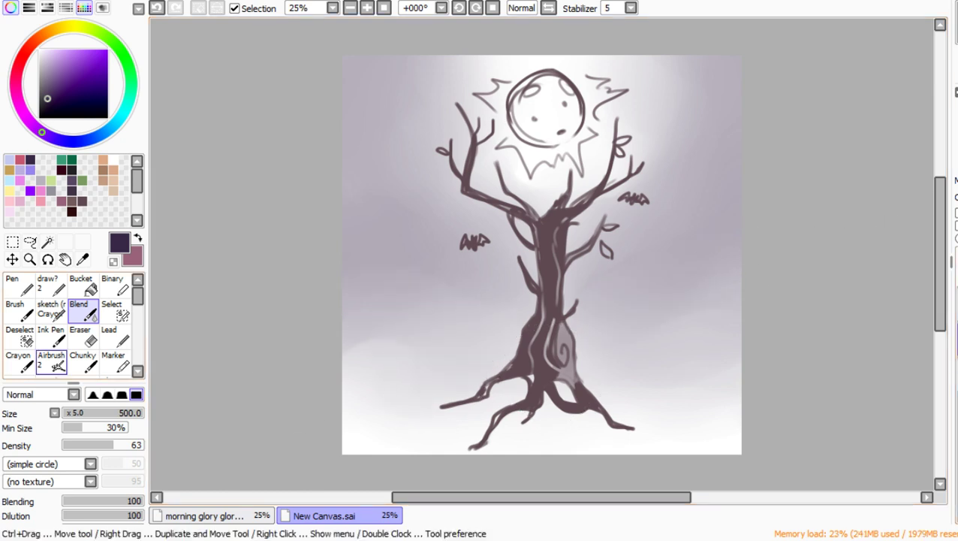
Step: Paint the ground around the roots pale green with the Marker at size 400, and soften it with the Blend tool
{"action": "left_click", "coordinate": [51, 360]}
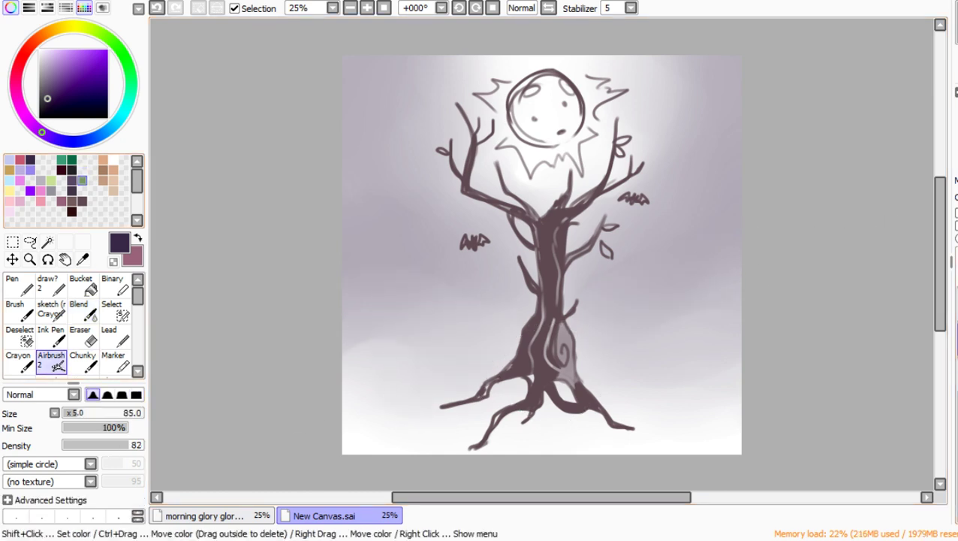
{"action": "left_click", "coordinate": [82, 180]}
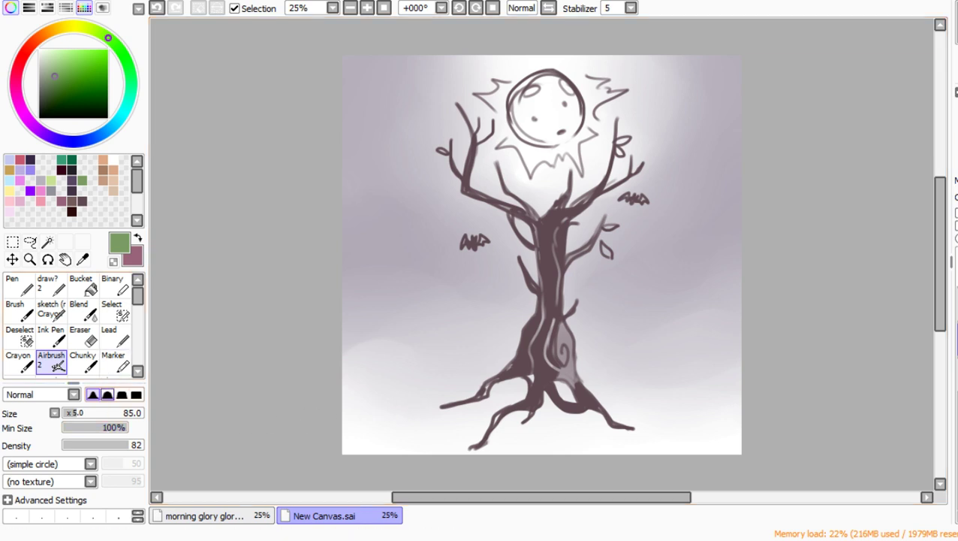
{"action": "left_click", "coordinate": [114, 361]}
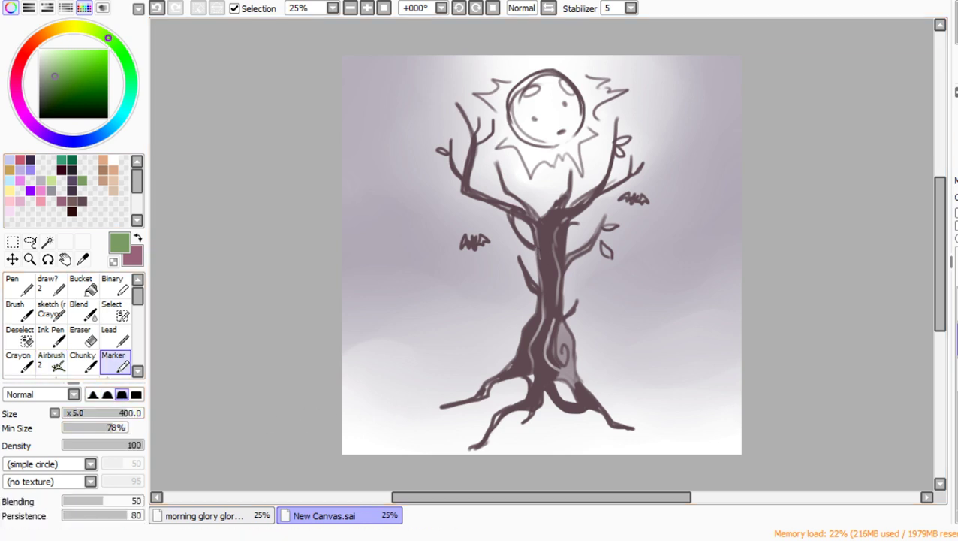
{"action": "left_click_drag", "start_coordinate": [46, 71], "coordinate": [48, 65]}
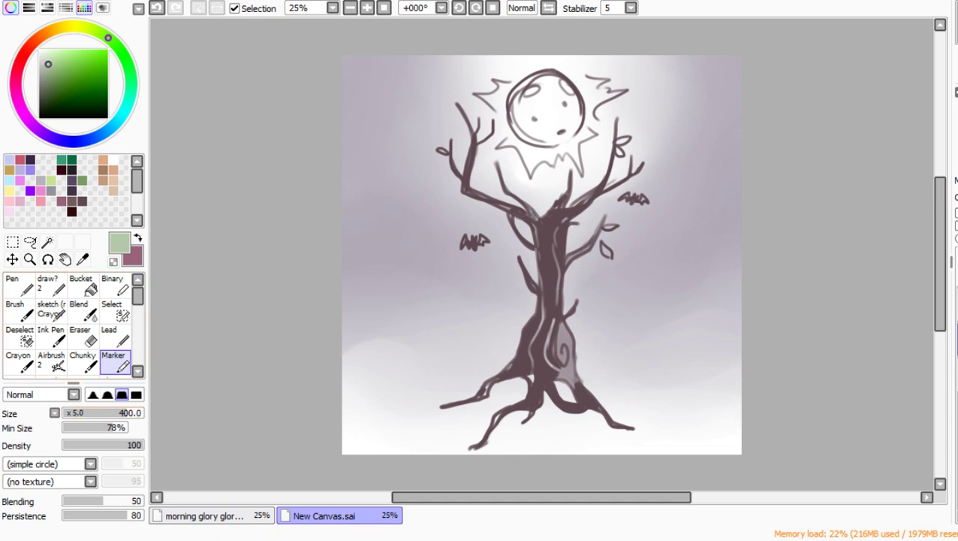
{"action": "mouse_move", "coordinate": [330, 416]}
{"action": "left_mouse_down"}
{"action": "mouse_move", "coordinate": [482, 434]}
{"action": "mouse_move", "coordinate": [750, 402]}
{"action": "mouse_move", "coordinate": [323, 428]}
{"action": "left_mouse_up"}
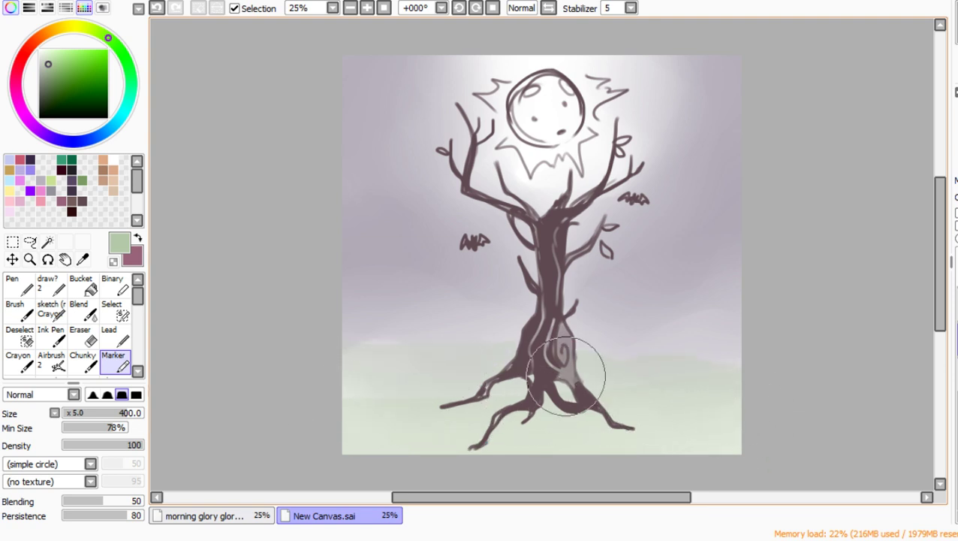
{"action": "left_click", "coordinate": [83, 310]}
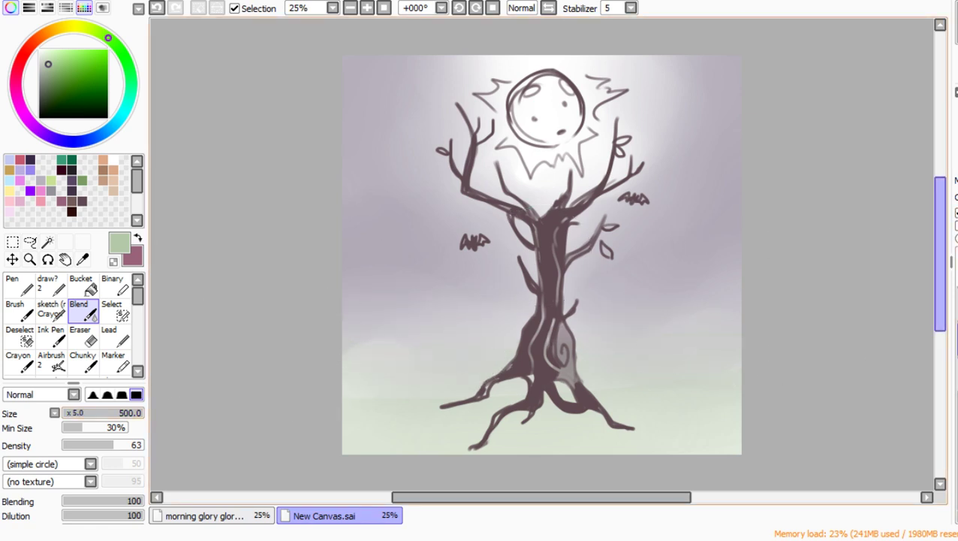
Step: Recolor the ground light brown with broad Ink Pen strokes at size 465
{"action": "left_click", "coordinate": [51, 335]}
{"action": "left_click", "coordinate": [103, 171]}
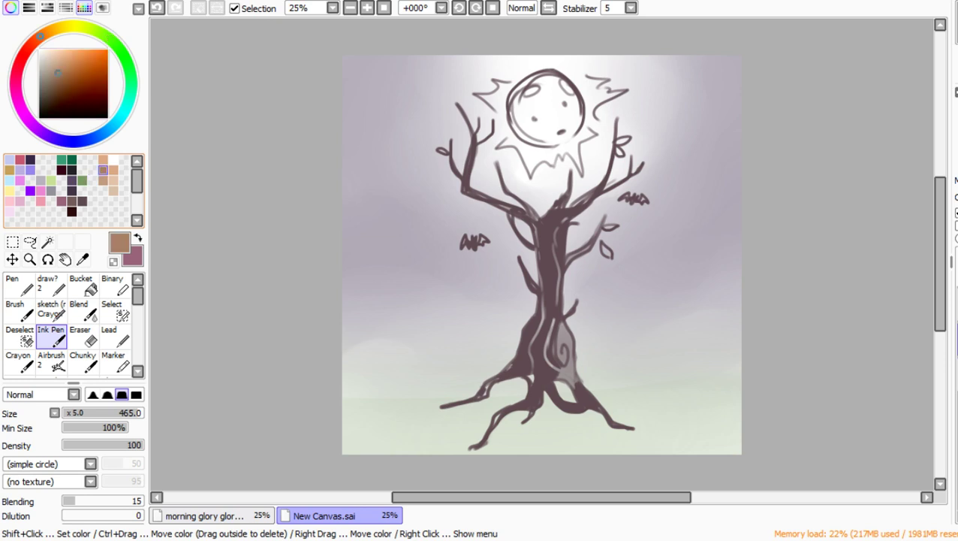
{"action": "mouse_move", "coordinate": [435, 379]}
{"action": "left_mouse_down"}
{"action": "mouse_move", "coordinate": [413, 410]}
{"action": "mouse_move", "coordinate": [774, 406]}
{"action": "left_mouse_up"}
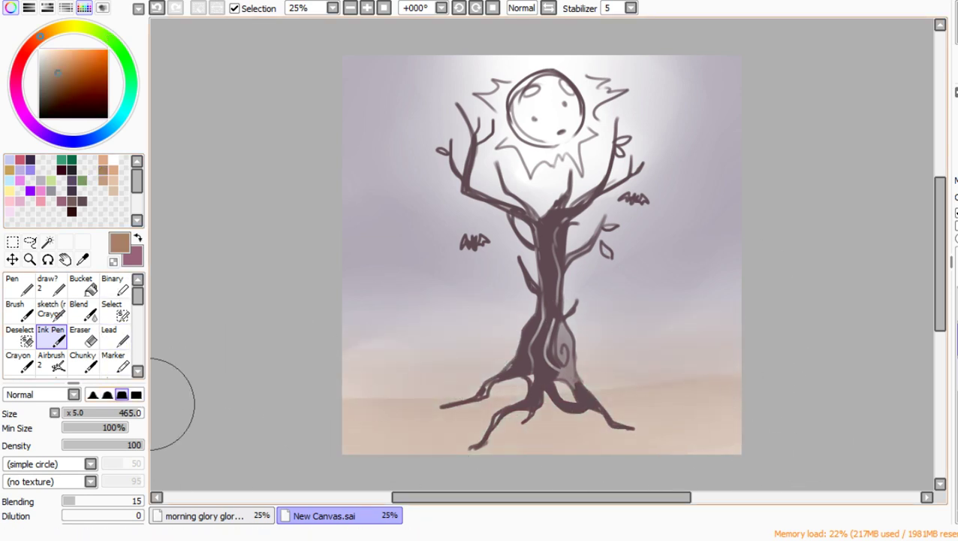
Step: Smooth the brown ground into the purple sky with the Blend tool at size 500
{"action": "left_click", "coordinate": [79, 308]}
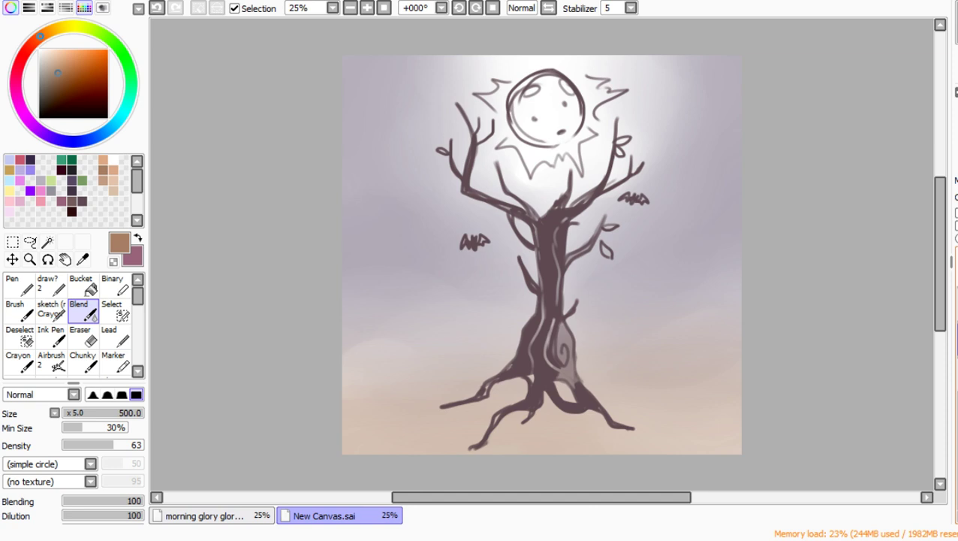
Step: Try filling the moon with yellow using Airbrush 2 at size 205
{"action": "left_click", "coordinate": [51, 360]}
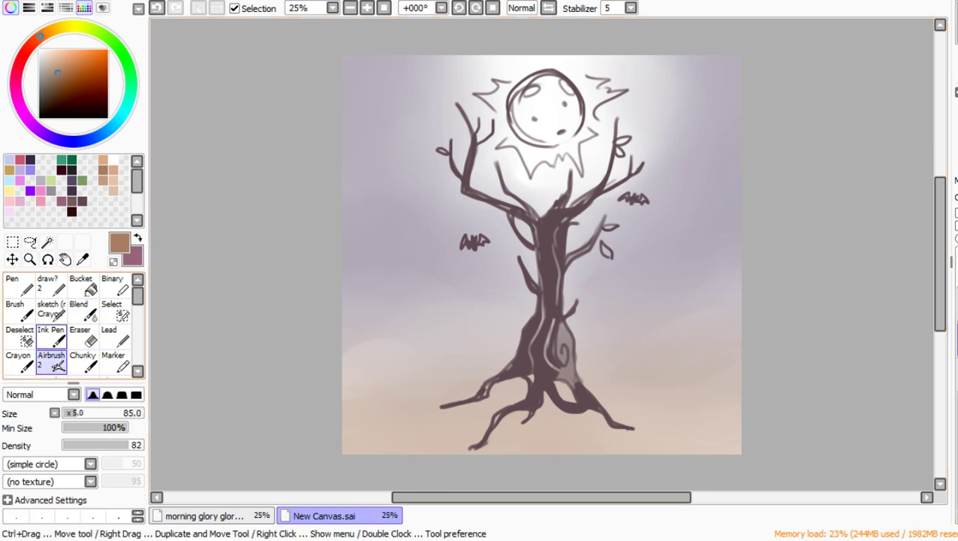
{"action": "left_click", "coordinate": [9, 190]}
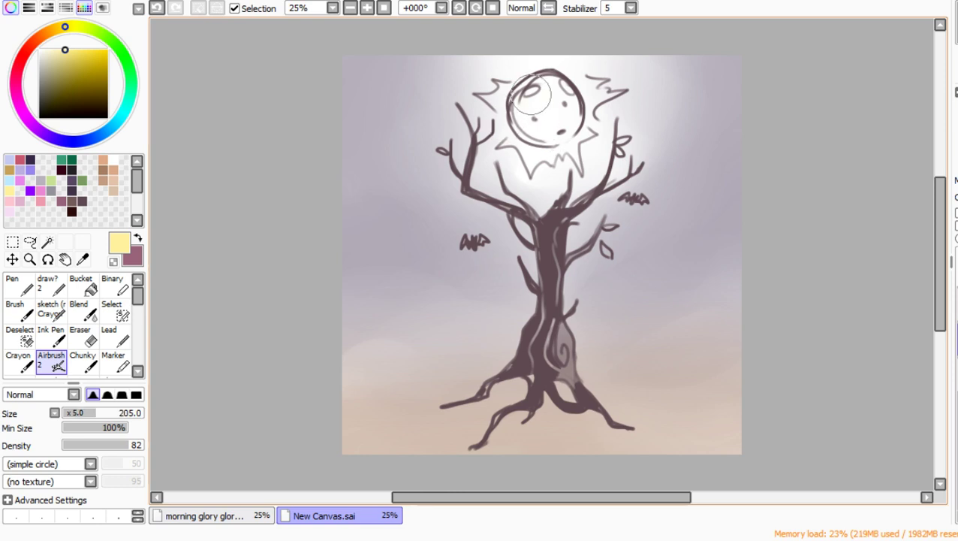
{"action": "left_click_drag", "start_coordinate": [526, 97], "coordinate": [568, 111]}
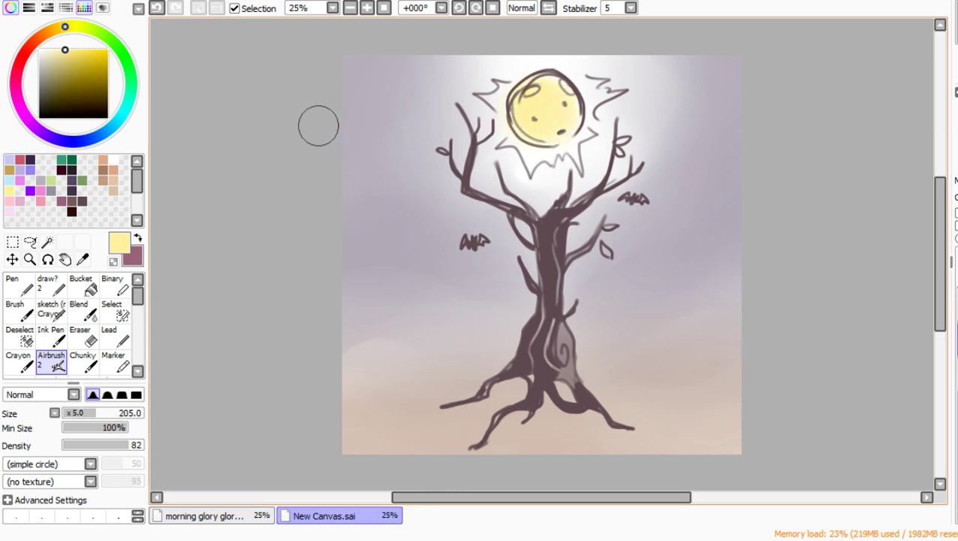
{"action": "left_click", "coordinate": [156, 8]}
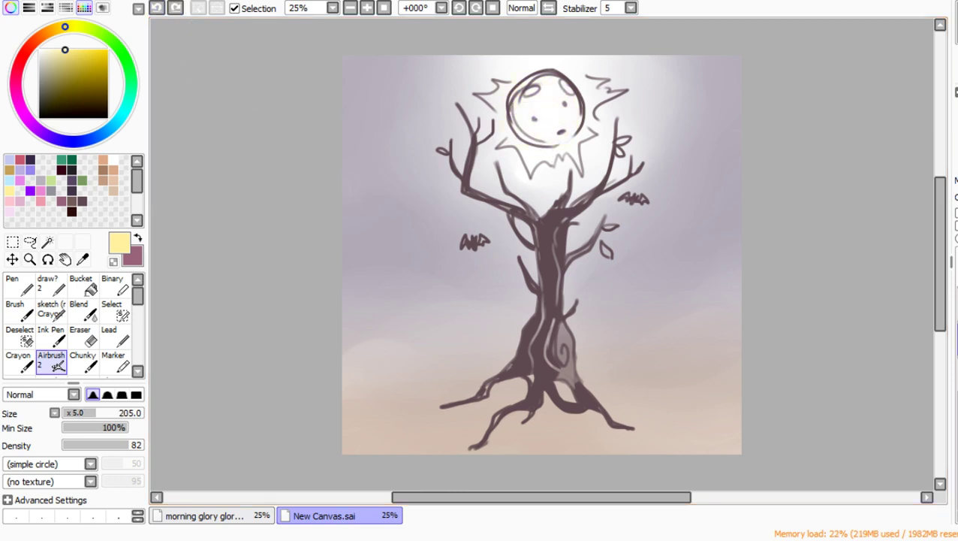
Step: Try filling the moon with a paler yellow using Airbrush 2
{"action": "left_click", "coordinate": [50, 49]}
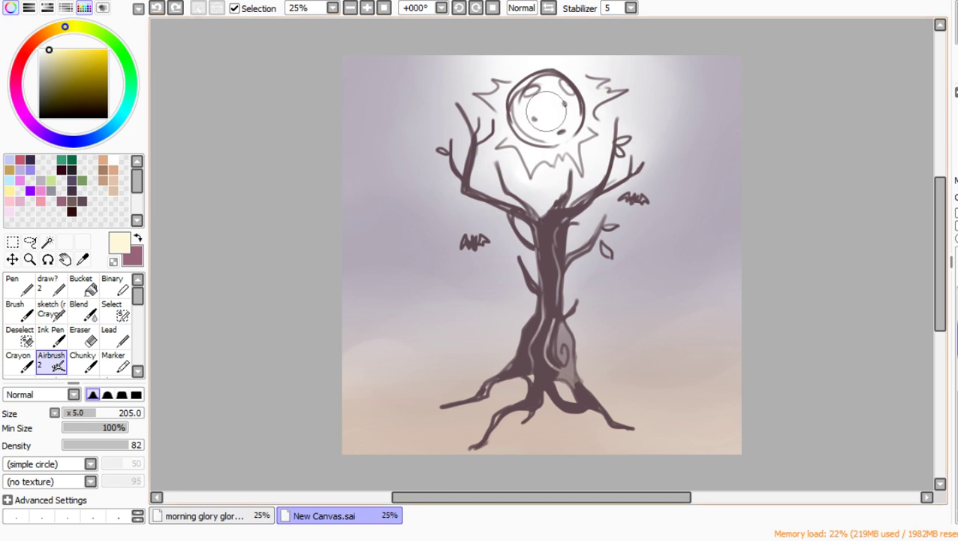
{"action": "left_click_drag", "start_coordinate": [546, 111], "coordinate": [555, 117]}
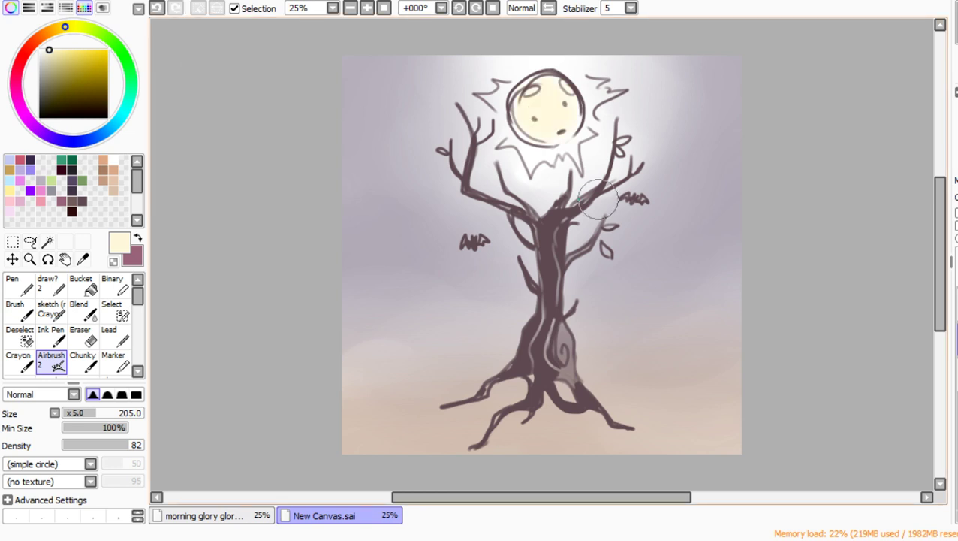
{"action": "left_click", "coordinate": [957, 303]}
{"action": "left_click", "coordinate": [957, 304]}
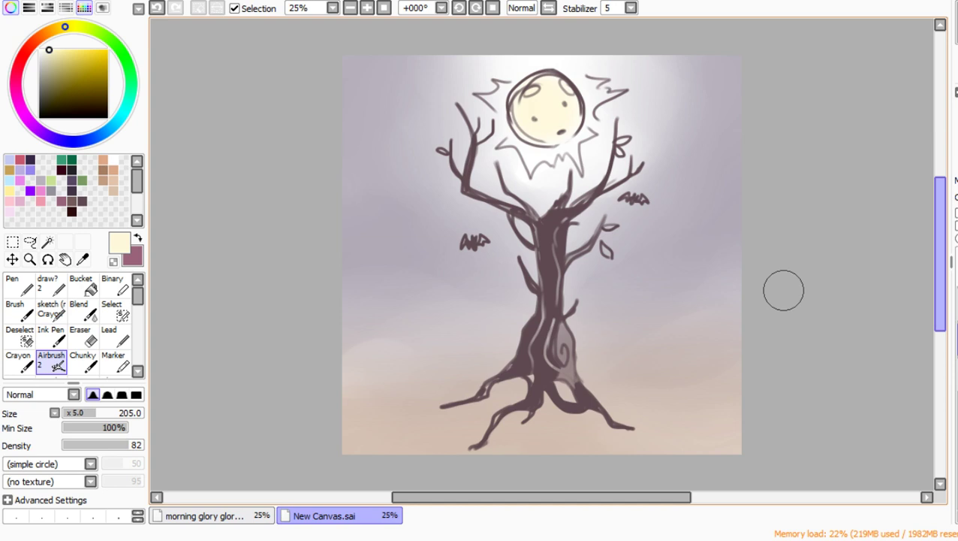
{"action": "key", "text": "ctrl+z"}
Step: Recolor the line art of the moon and upper tree in reddish-brown and pink tints with Airbrush 2 at size 500
{"action": "left_click", "coordinate": [957, 303]}
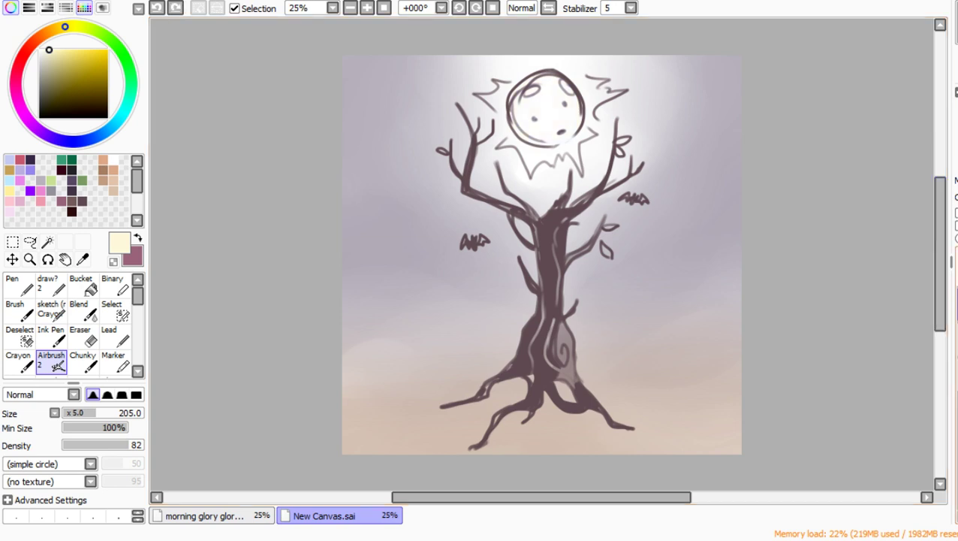
{"action": "left_click", "coordinate": [957, 263]}
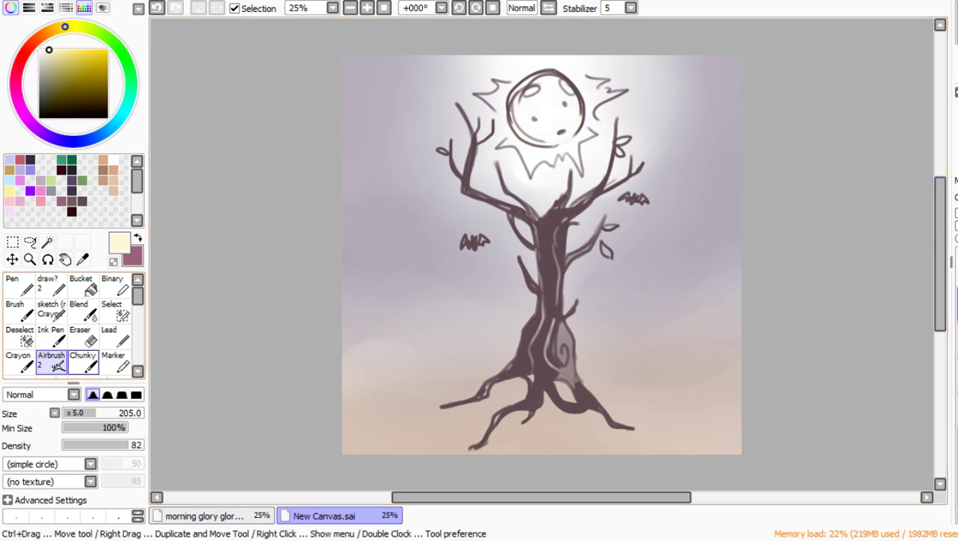
{"action": "left_click_drag", "start_coordinate": [96, 413], "coordinate": [141, 413]}
{"action": "mouse_move", "coordinate": [458, 105]}
{"action": "left_mouse_down"}
{"action": "mouse_move", "coordinate": [627, 43]}
{"action": "mouse_move", "coordinate": [507, 79]}
{"action": "mouse_move", "coordinate": [413, 139]}
{"action": "left_mouse_up"}
{"action": "key", "text": "ctrl+z"}
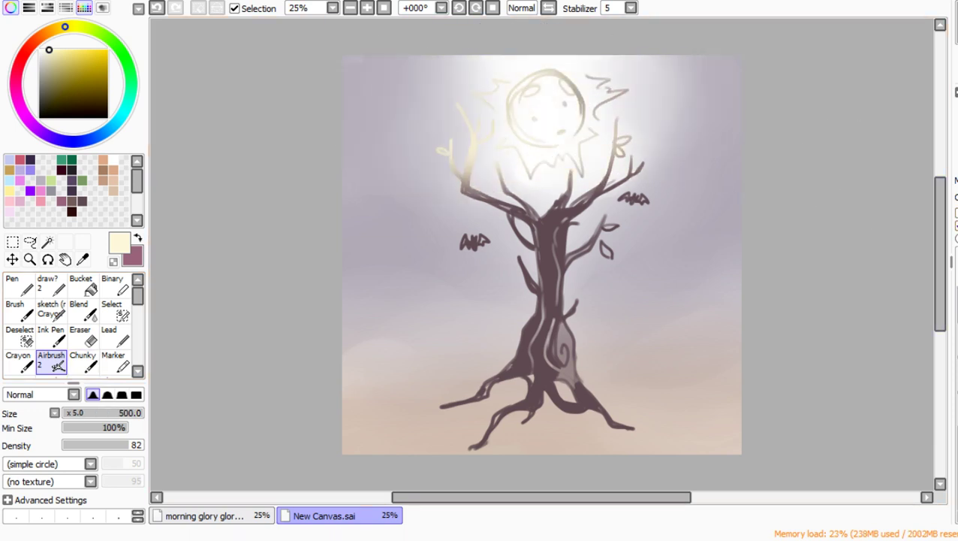
{"action": "key", "text": "ctrl+z"}
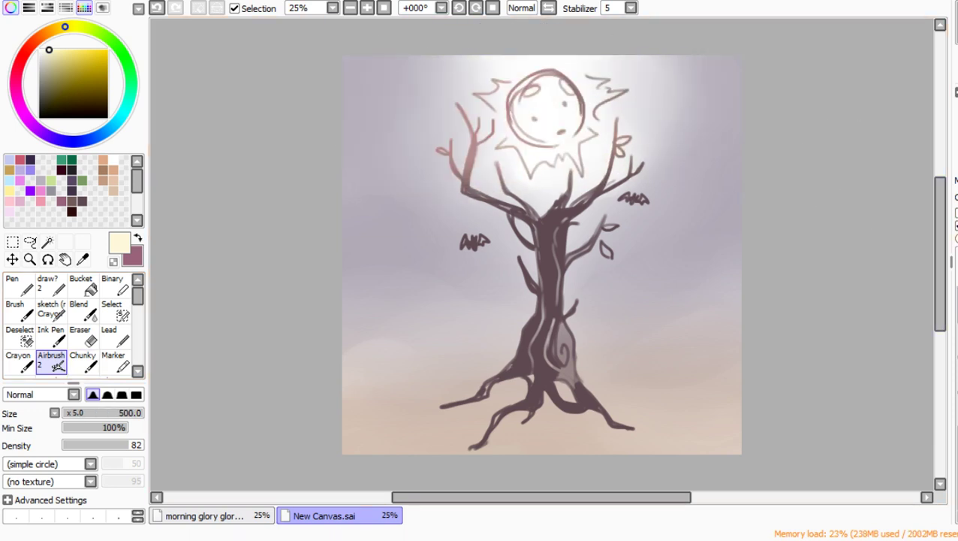
{"action": "mouse_move", "coordinate": [515, 171]}
{"action": "left_mouse_down"}
{"action": "mouse_move", "coordinate": [513, 214]}
{"action": "mouse_move", "coordinate": [591, 225]}
{"action": "left_mouse_up"}
{"action": "left_click", "coordinate": [10, 201]}
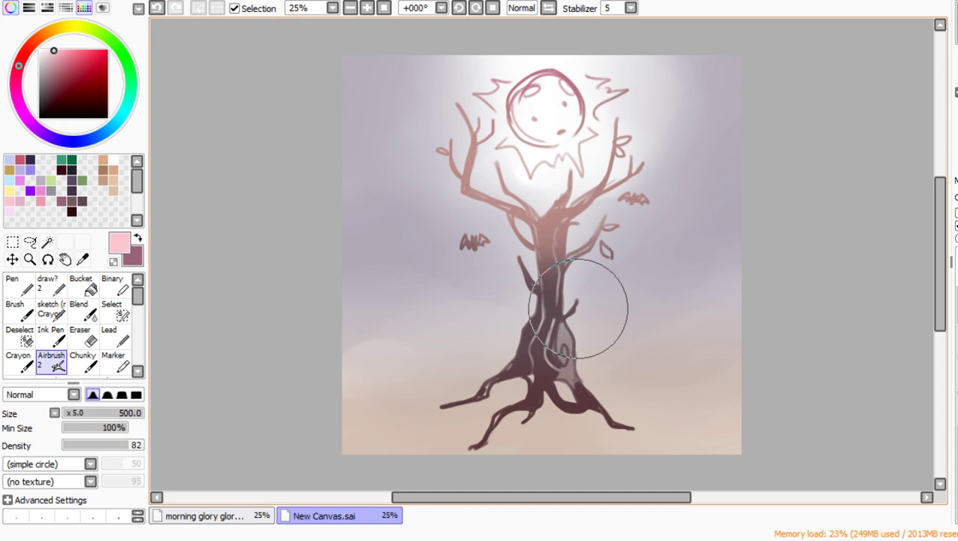
Step: Try adding a pink tint to the lower trunk with Airbrush 2 at size 500
{"action": "mouse_move", "coordinate": [578, 308]}
{"action": "left_mouse_down"}
{"action": "mouse_move", "coordinate": [484, 102]}
{"action": "mouse_move", "coordinate": [541, 201]}
{"action": "mouse_move", "coordinate": [604, 261]}
{"action": "left_mouse_up"}
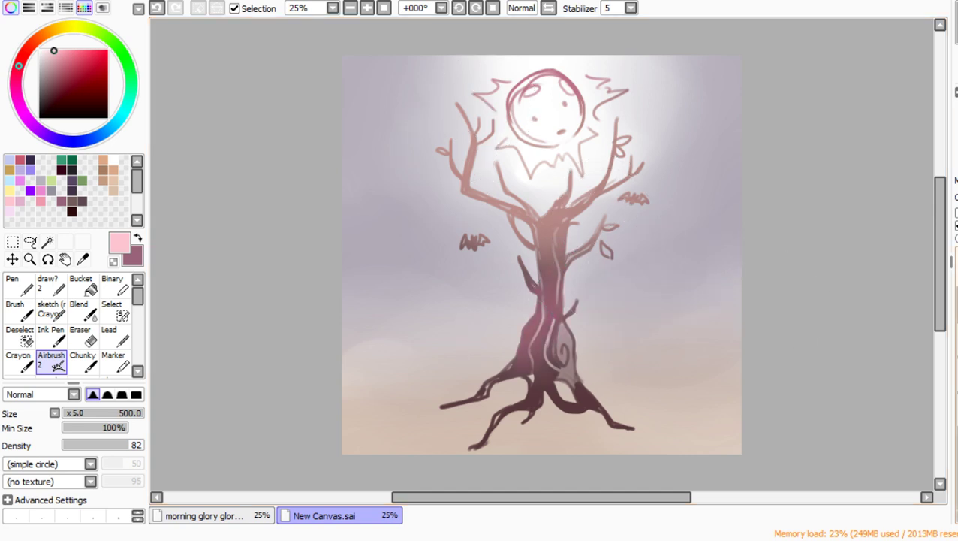
{"action": "left_click", "coordinate": [156, 8]}
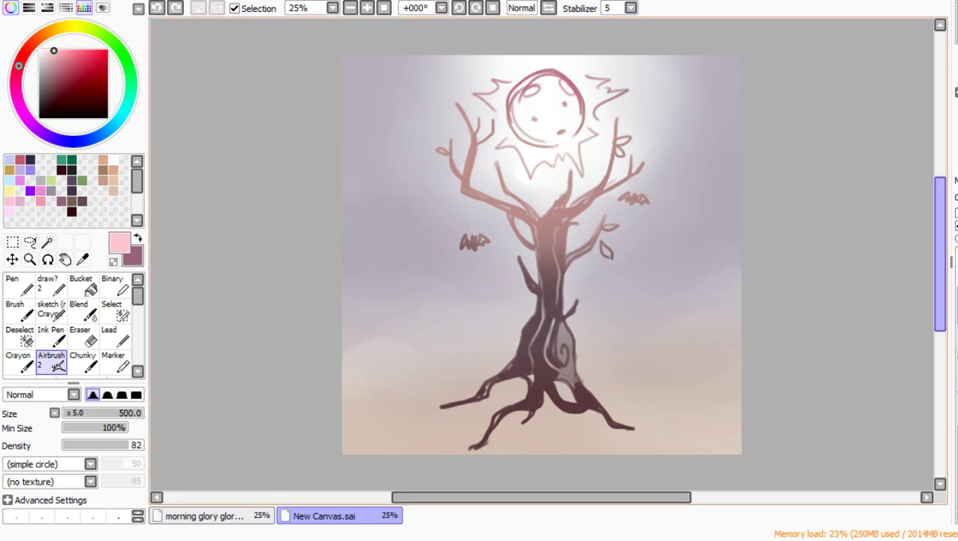
{"action": "key", "text": "ctrl+z"}
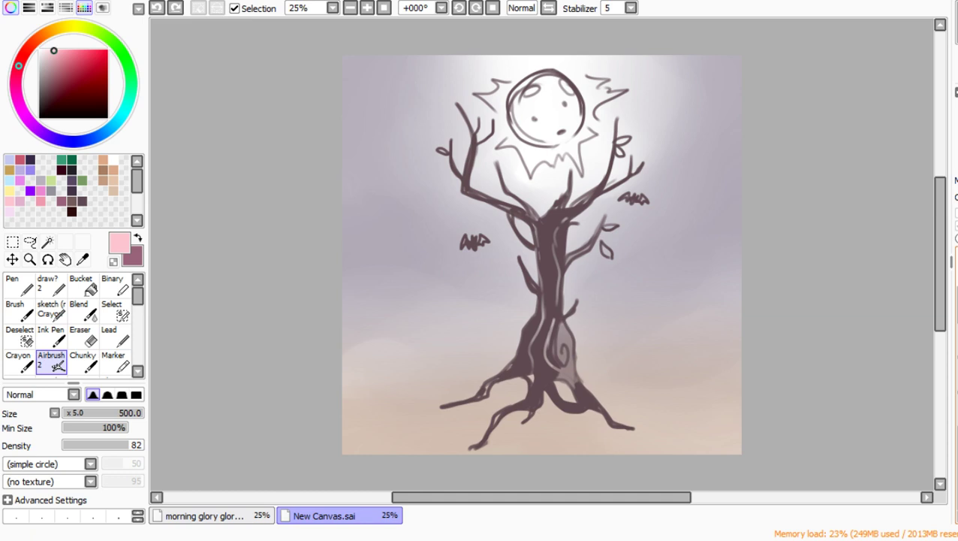
{"action": "key", "text": "ctrl+y"}
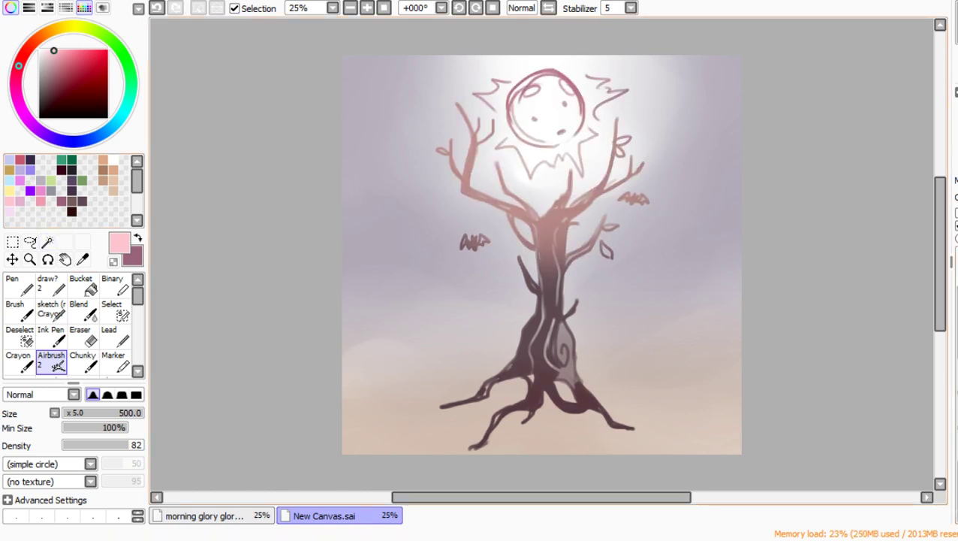
Step: Refine the reddish tint along the tree and bats with Airbrush 2 at size 185
{"action": "left_click_drag", "start_coordinate": [139, 413], "coordinate": [93, 413]}
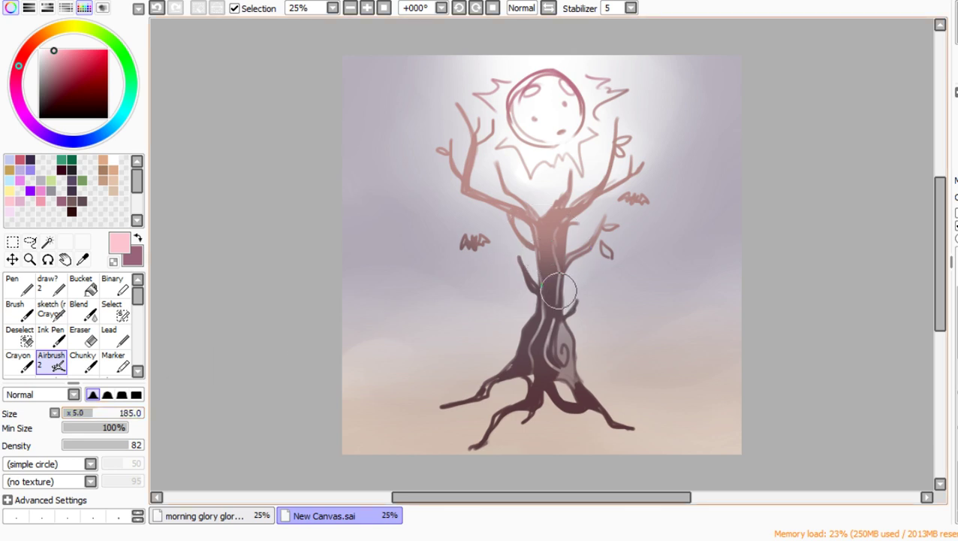
{"action": "mouse_move", "coordinate": [556, 291]}
{"action": "left_mouse_down"}
{"action": "mouse_move", "coordinate": [528, 329]}
{"action": "mouse_move", "coordinate": [548, 303]}
{"action": "mouse_move", "coordinate": [579, 332]}
{"action": "mouse_move", "coordinate": [561, 418]}
{"action": "mouse_move", "coordinate": [556, 387]}
{"action": "mouse_move", "coordinate": [561, 398]}
{"action": "mouse_move", "coordinate": [590, 378]}
{"action": "mouse_move", "coordinate": [584, 368]}
{"action": "mouse_move", "coordinate": [479, 424]}
{"action": "left_mouse_up"}
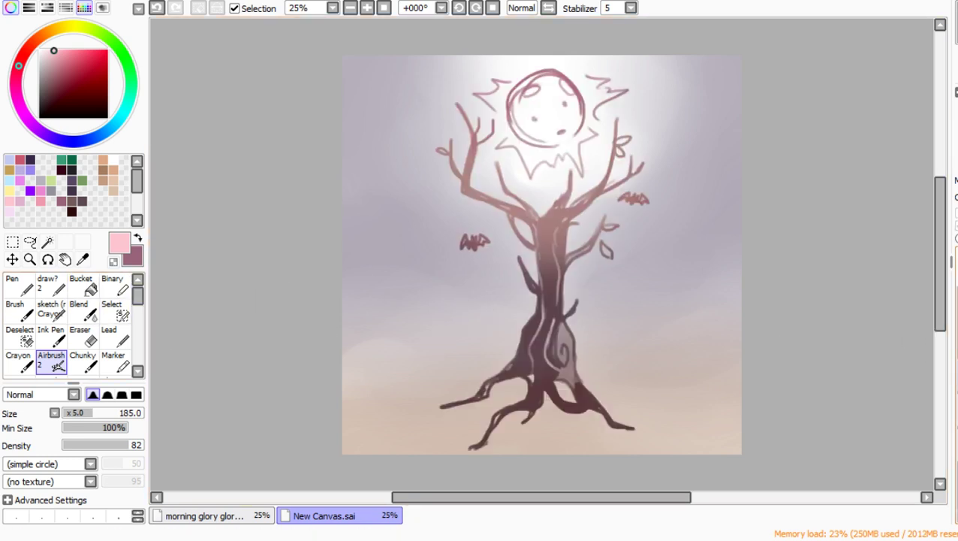
Step: Switch to the morning glory document and duplicate the seated figure to the right of the original with the Move tool
{"action": "left_click", "coordinate": [210, 516]}
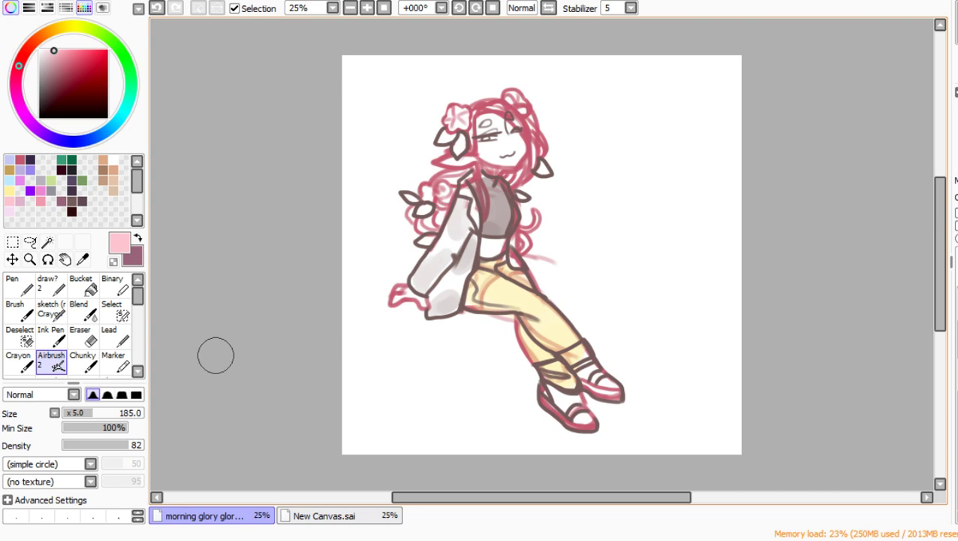
{"action": "left_click", "coordinate": [12, 259]}
{"action": "left_click_drag", "start_coordinate": [518, 255], "coordinate": [480, 260]}
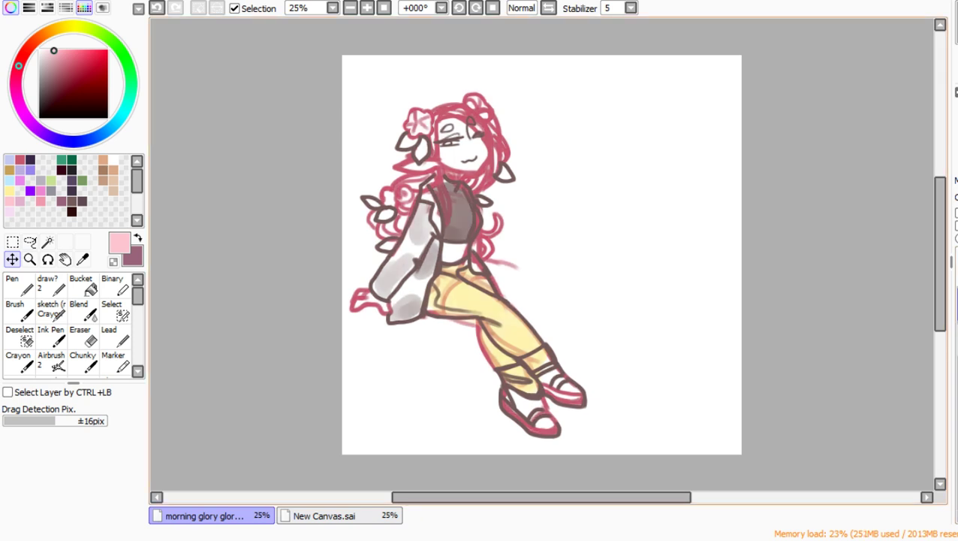
{"action": "left_click_drag", "start_coordinate": [480, 255], "coordinate": [580, 254]}
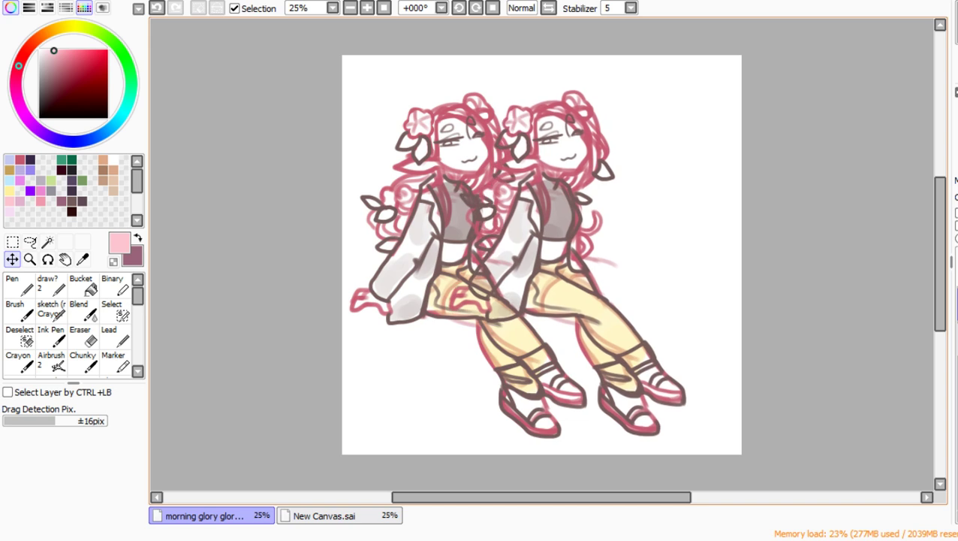
Step: Hide the original seated figure and keep the full duplicate shown
{"action": "left_click", "coordinate": [957, 316]}
{"action": "left_click", "coordinate": [956, 303]}
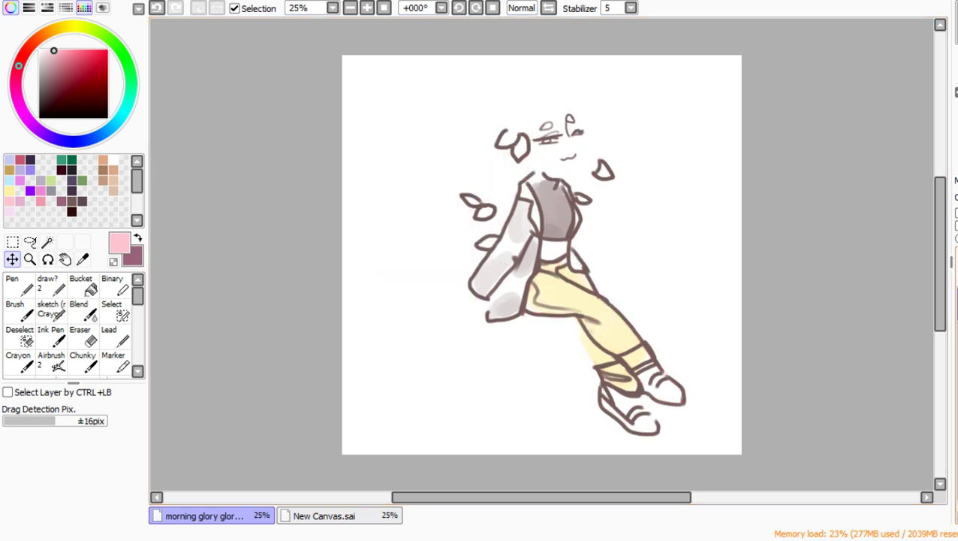
{"action": "left_click", "coordinate": [956, 304]}
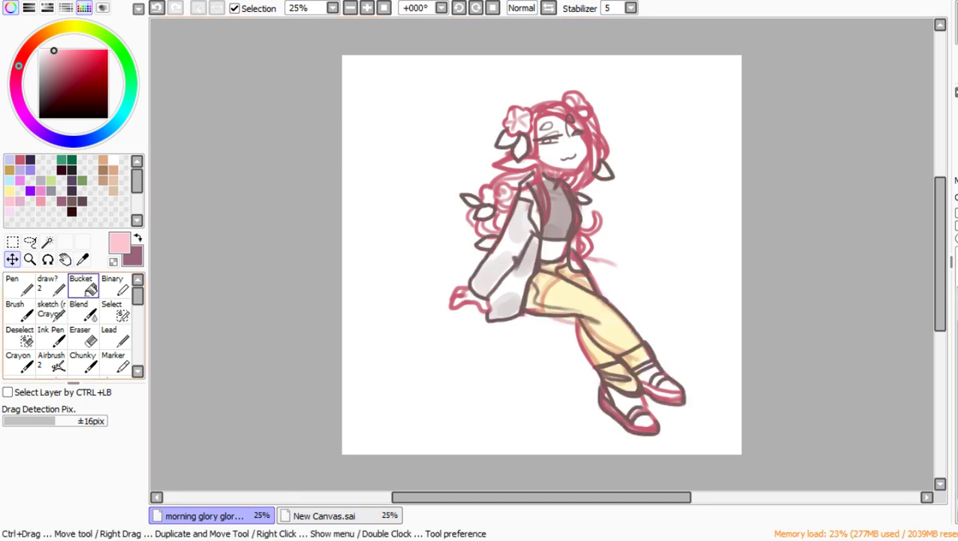
Step: Erase the long wavy hair and flower behind the figure's sleeve with the Eraser at size 305, and reduce the Eraser to size 100
{"action": "left_click", "coordinate": [80, 334]}
{"action": "mouse_move", "coordinate": [491, 133]}
{"action": "left_mouse_down"}
{"action": "mouse_move", "coordinate": [481, 174]}
{"action": "mouse_move", "coordinate": [500, 175]}
{"action": "mouse_move", "coordinate": [470, 227]}
{"action": "mouse_move", "coordinate": [495, 170]}
{"action": "left_mouse_up"}
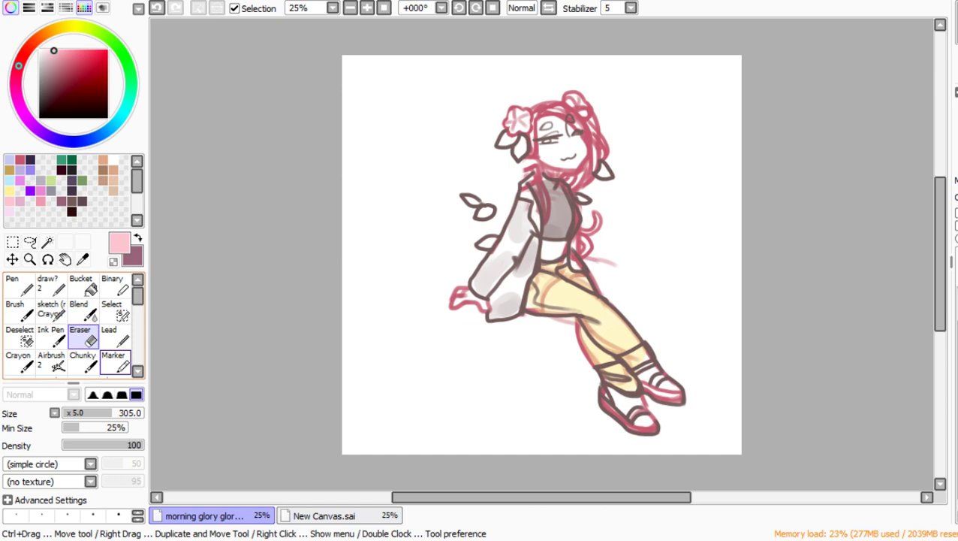
{"action": "left_click", "coordinate": [79, 413]}
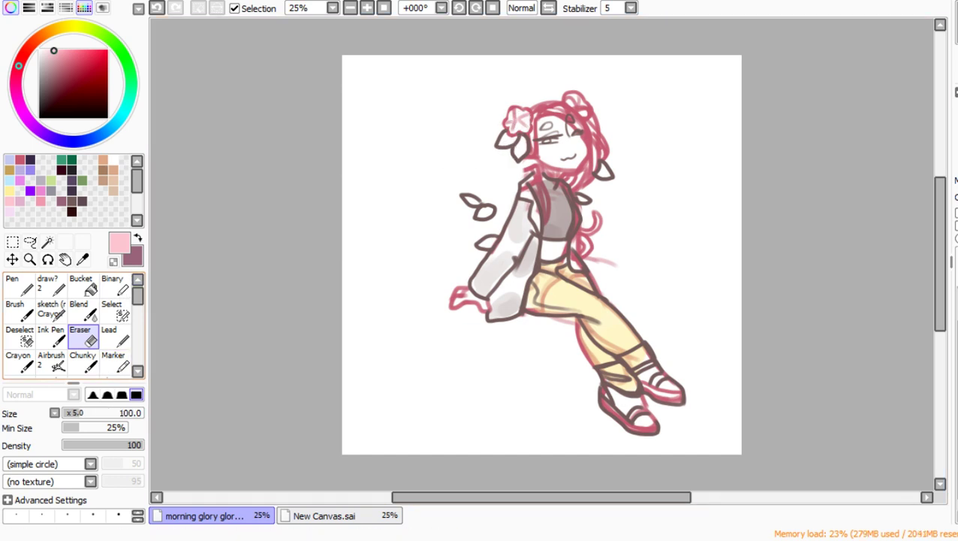
Step: Redraw the hair edge beside the neck with the crimson Lead at size 16, and erase the flower above the leaves
{"action": "left_click", "coordinate": [115, 336]}
{"action": "left_click", "coordinate": [20, 160]}
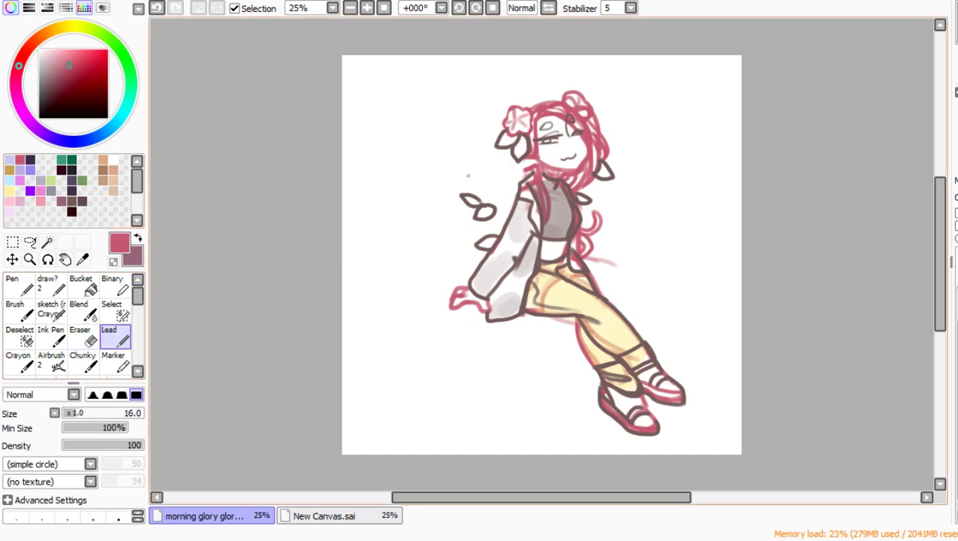
{"action": "left_click_drag", "start_coordinate": [523, 161], "coordinate": [529, 182]}
{"action": "key", "text": "e"}
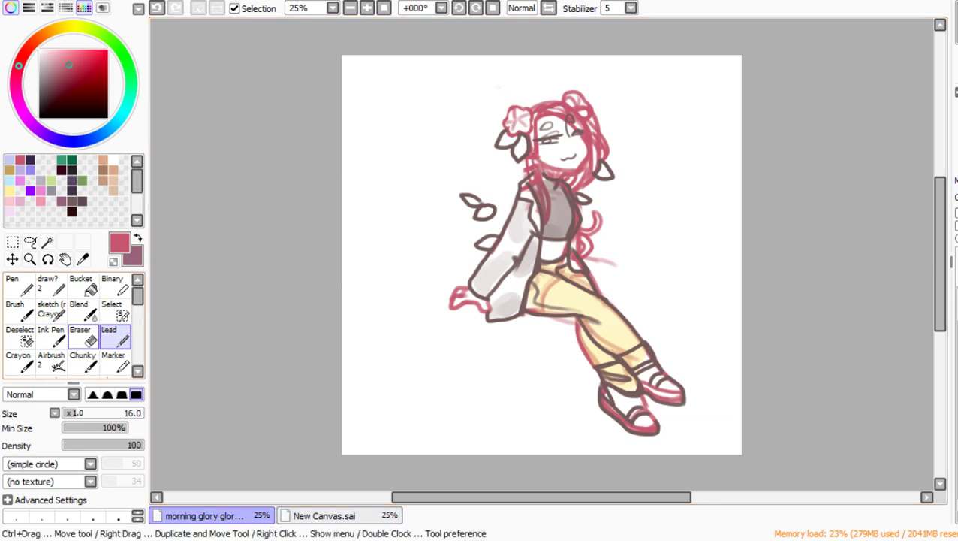
{"action": "left_click_drag", "start_coordinate": [517, 116], "coordinate": [498, 122]}
Step: Draw a cluster of round crimson curls beside the head above the leaves with the Lead at size 24
{"action": "left_click", "coordinate": [112, 336]}
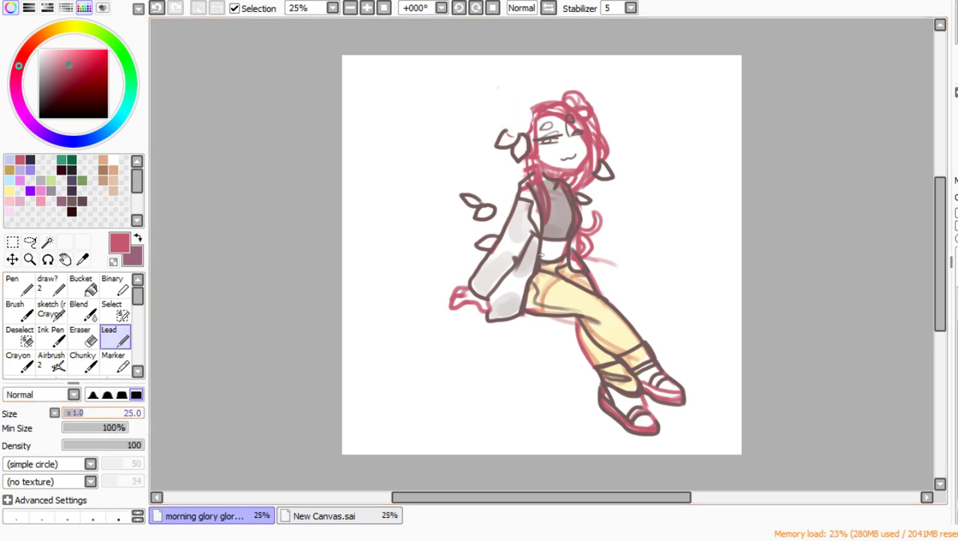
{"action": "key", "text": "bracketleft"}
{"action": "mouse_move", "coordinate": [518, 103]}
{"action": "left_mouse_down"}
{"action": "mouse_move", "coordinate": [504, 126]}
{"action": "mouse_move", "coordinate": [517, 133]}
{"action": "mouse_move", "coordinate": [518, 103]}
{"action": "mouse_move", "coordinate": [530, 117]}
{"action": "mouse_move", "coordinate": [524, 131]}
{"action": "mouse_move", "coordinate": [518, 113]}
{"action": "mouse_move", "coordinate": [529, 116]}
{"action": "mouse_move", "coordinate": [508, 117]}
{"action": "mouse_move", "coordinate": [511, 128]}
{"action": "mouse_move", "coordinate": [525, 128]}
{"action": "left_mouse_up"}
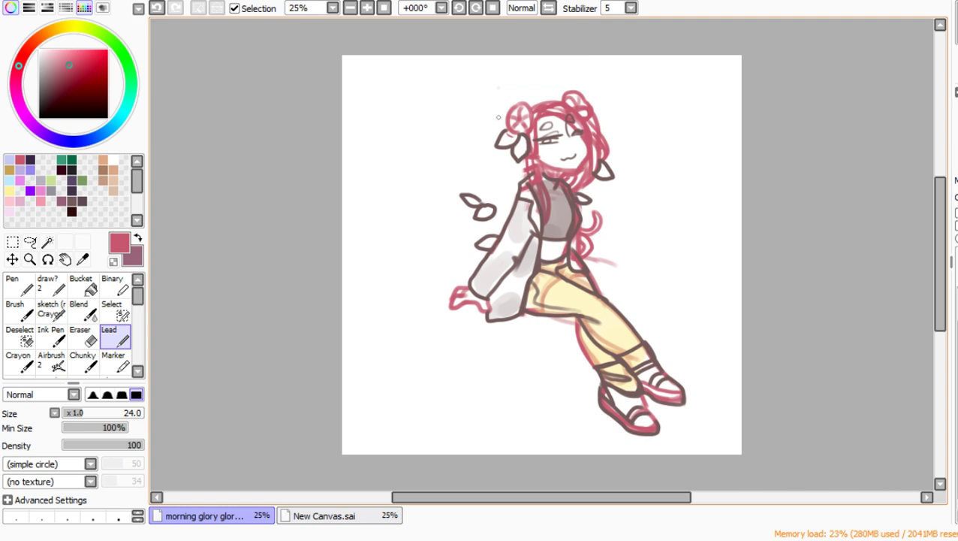
{"action": "mouse_move", "coordinate": [498, 109]}
{"action": "left_mouse_down"}
{"action": "mouse_move", "coordinate": [489, 120]}
{"action": "mouse_move", "coordinate": [497, 132]}
{"action": "mouse_move", "coordinate": [501, 112]}
{"action": "mouse_move", "coordinate": [503, 130]}
{"action": "left_mouse_up"}
{"action": "mouse_move", "coordinate": [516, 99]}
{"action": "left_mouse_down"}
{"action": "mouse_move", "coordinate": [483, 133]}
{"action": "mouse_move", "coordinate": [498, 137]}
{"action": "mouse_move", "coordinate": [484, 127]}
{"action": "mouse_move", "coordinate": [494, 138]}
{"action": "mouse_move", "coordinate": [488, 150]}
{"action": "mouse_move", "coordinate": [478, 111]}
{"action": "left_mouse_up"}
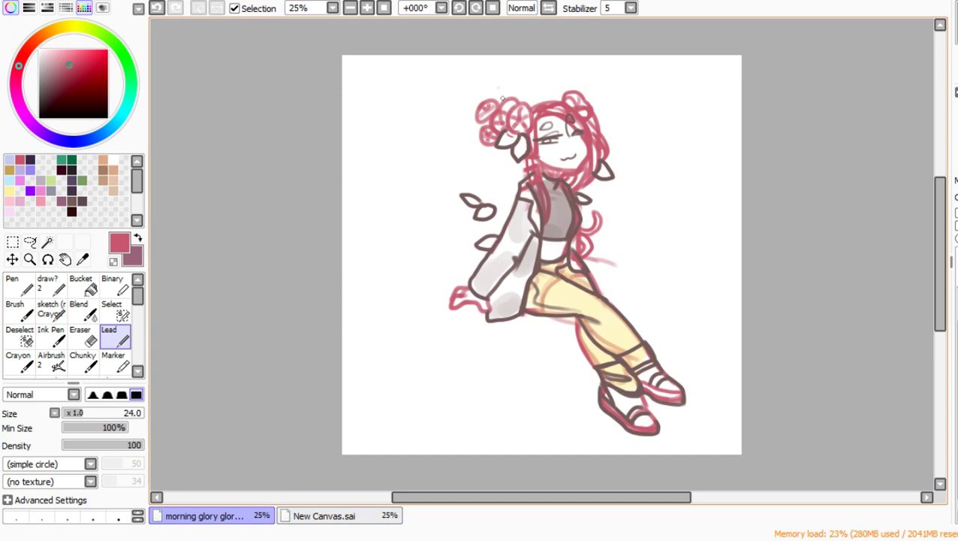
Step: Expand the curly hair puff with a frilly outer edge and more curls beneath the leaves using the crimson Lead
{"action": "left_click_drag", "start_coordinate": [502, 97], "coordinate": [530, 103]}
{"action": "mouse_move", "coordinate": [482, 133]}
{"action": "left_mouse_down"}
{"action": "mouse_move", "coordinate": [473, 122]}
{"action": "mouse_move", "coordinate": [466, 132]}
{"action": "mouse_move", "coordinate": [496, 156]}
{"action": "mouse_move", "coordinate": [509, 150]}
{"action": "left_mouse_up"}
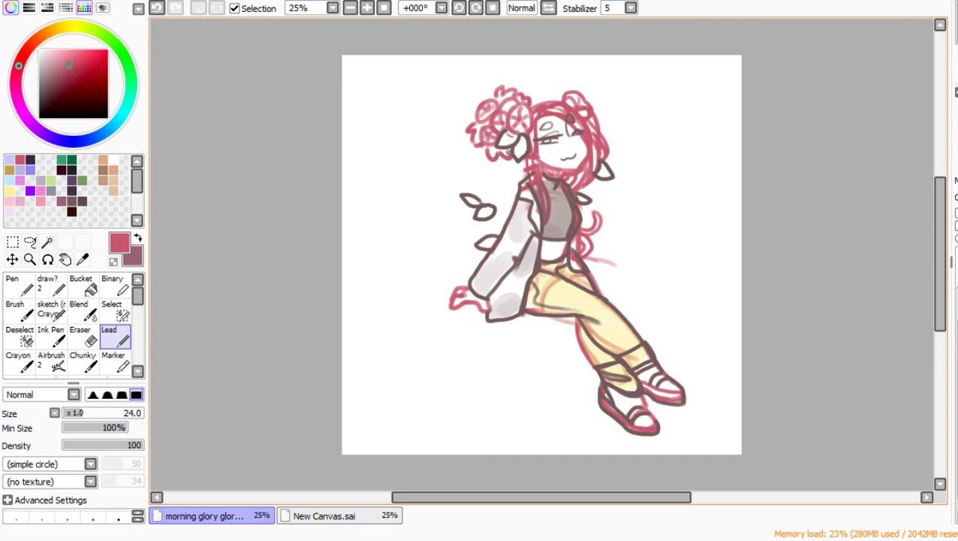
{"action": "mouse_move", "coordinate": [482, 113]}
{"action": "left_mouse_down"}
{"action": "mouse_move", "coordinate": [473, 105]}
{"action": "mouse_move", "coordinate": [464, 123]}
{"action": "mouse_move", "coordinate": [485, 101]}
{"action": "left_mouse_up"}
{"action": "mouse_move", "coordinate": [476, 148]}
{"action": "left_mouse_down"}
{"action": "mouse_move", "coordinate": [470, 161]}
{"action": "mouse_move", "coordinate": [489, 146]}
{"action": "mouse_move", "coordinate": [492, 163]}
{"action": "mouse_move", "coordinate": [482, 158]}
{"action": "mouse_move", "coordinate": [514, 166]}
{"action": "mouse_move", "coordinate": [517, 156]}
{"action": "left_mouse_up"}
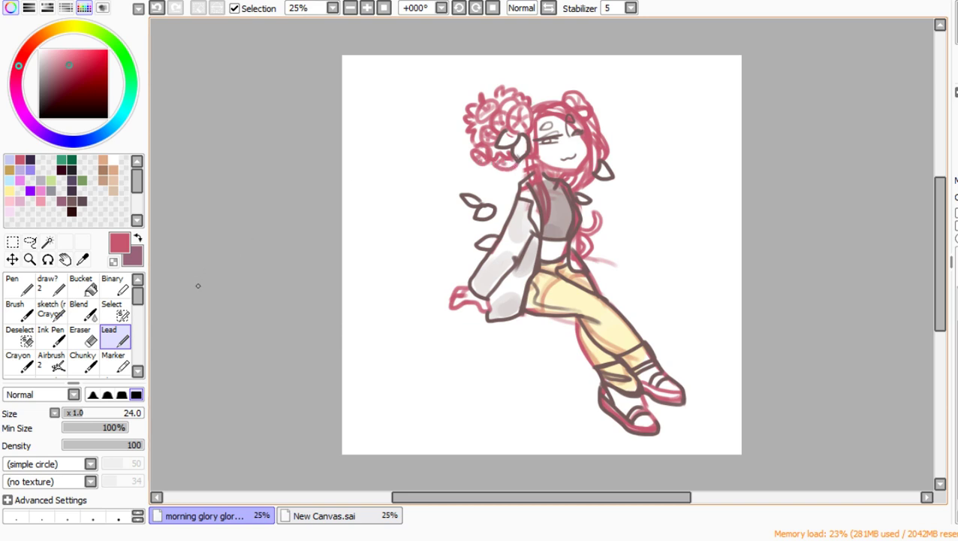
Step: Erase the flower and outer hair on the opposite side of the head with the Eraser at size 100, and return to the Lead
{"action": "left_click", "coordinate": [83, 335]}
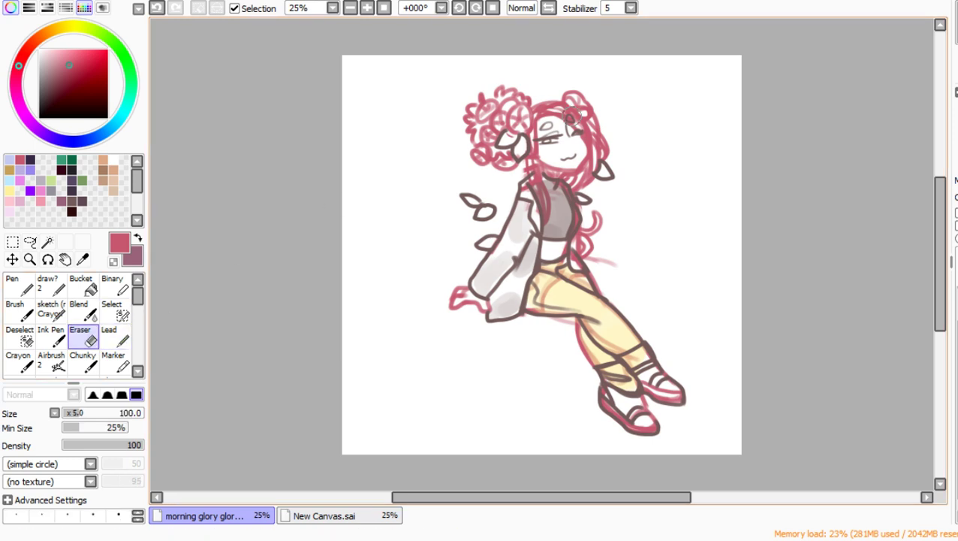
{"action": "mouse_move", "coordinate": [564, 90]}
{"action": "left_mouse_down"}
{"action": "mouse_move", "coordinate": [606, 116]}
{"action": "mouse_move", "coordinate": [560, 93]}
{"action": "mouse_move", "coordinate": [603, 119]}
{"action": "mouse_move", "coordinate": [618, 150]}
{"action": "mouse_move", "coordinate": [580, 104]}
{"action": "mouse_move", "coordinate": [598, 192]}
{"action": "left_mouse_up"}
{"action": "left_click", "coordinate": [111, 335]}
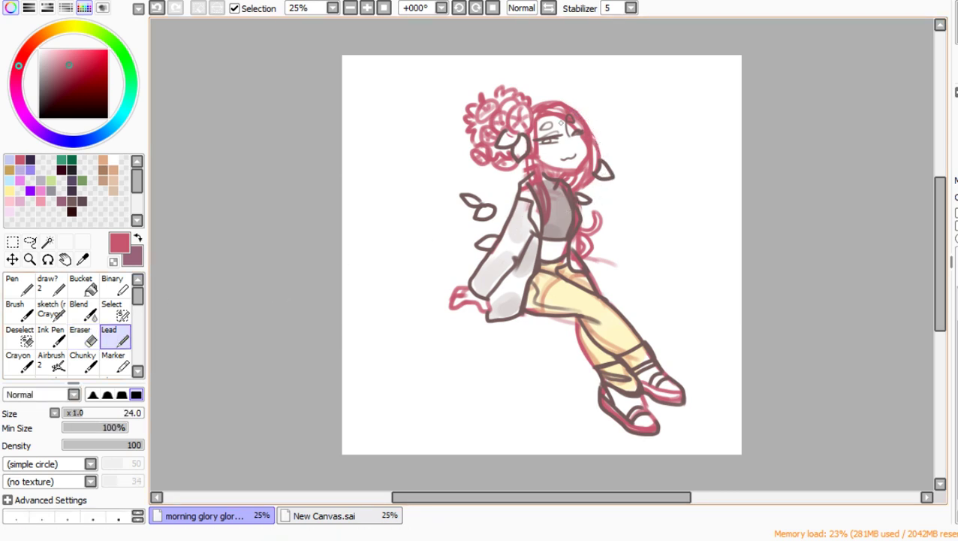
Step: Draw the outer hair edge along the far side of the face with the crimson Lead at size 24
{"action": "mouse_move", "coordinate": [539, 104]}
{"action": "left_mouse_down"}
{"action": "mouse_move", "coordinate": [583, 114]}
{"action": "mouse_move", "coordinate": [601, 160]}
{"action": "left_mouse_up"}
{"action": "left_click", "coordinate": [957, 293]}
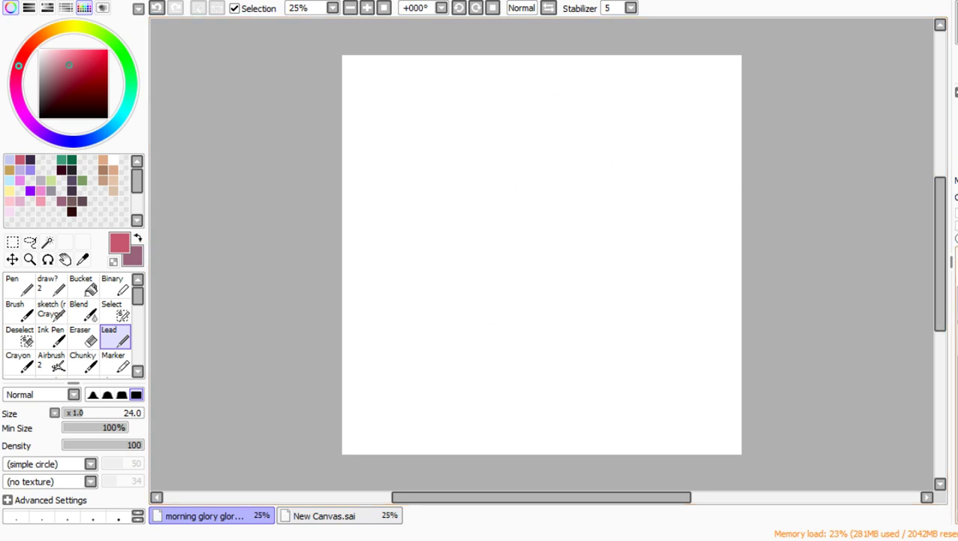
{"action": "left_click", "coordinate": [957, 292]}
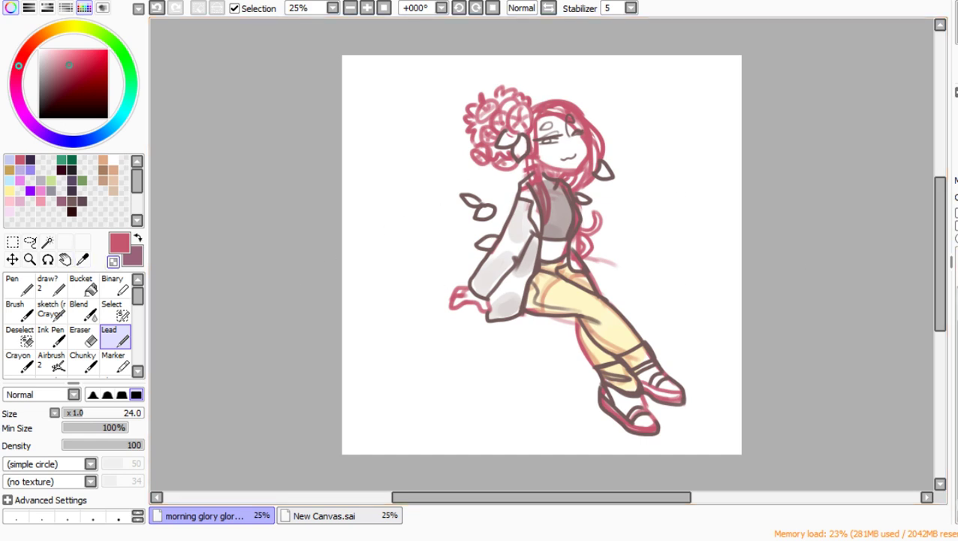
Step: Choose the dark brown swatch and erase the leaves beside the face, hair and sleeve with the Eraser at size 100
{"action": "left_click", "coordinate": [137, 237]}
{"action": "left_click", "coordinate": [72, 202]}
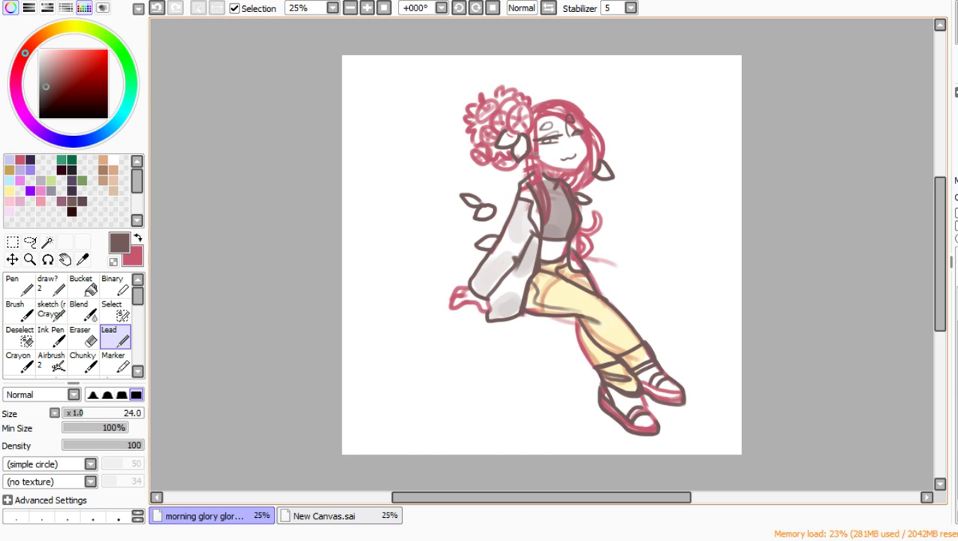
{"action": "key", "text": "e"}
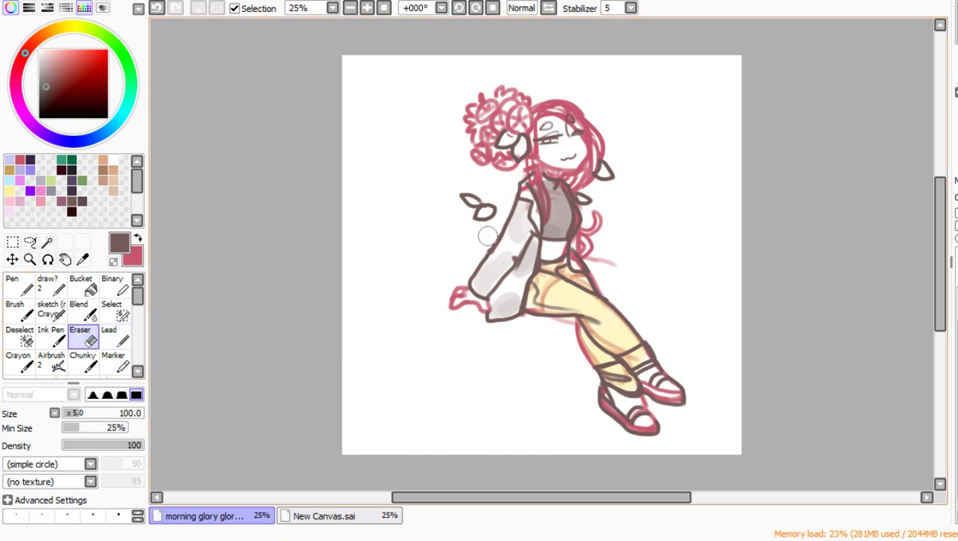
{"action": "left_click_drag", "start_coordinate": [482, 233], "coordinate": [451, 184]}
{"action": "mouse_move", "coordinate": [512, 148]}
{"action": "left_mouse_down"}
{"action": "mouse_move", "coordinate": [502, 141]}
{"action": "mouse_move", "coordinate": [530, 154]}
{"action": "left_mouse_up"}
{"action": "mouse_move", "coordinate": [611, 166]}
{"action": "left_mouse_down"}
{"action": "mouse_move", "coordinate": [597, 181]}
{"action": "mouse_move", "coordinate": [601, 166]}
{"action": "mouse_move", "coordinate": [599, 194]}
{"action": "mouse_move", "coordinate": [590, 199]}
{"action": "left_mouse_up"}
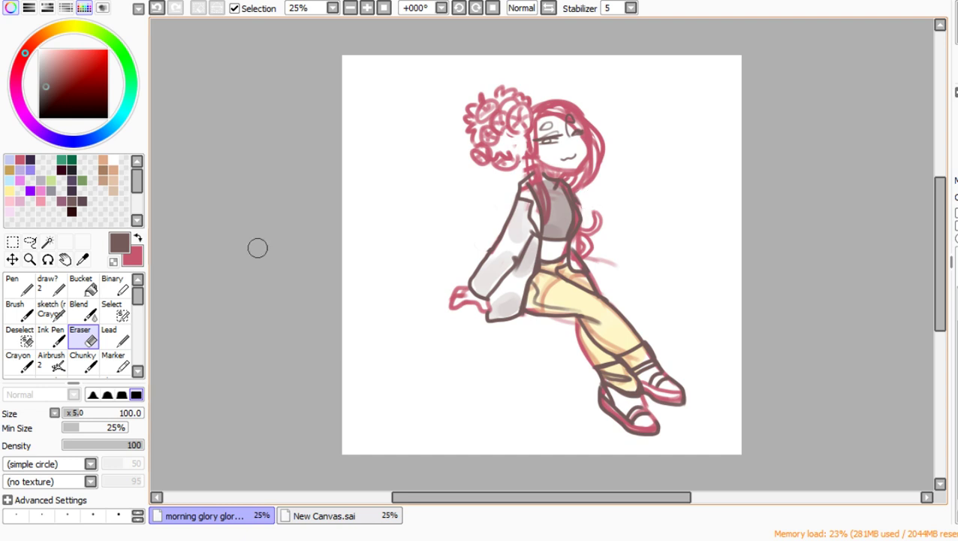
Step: Draw three brown heart-shaped leaves over the lower part of the curly hair puff with the Lead at size 24
{"action": "left_click", "coordinate": [115, 336]}
{"action": "left_click_drag", "start_coordinate": [511, 136], "coordinate": [503, 173]}
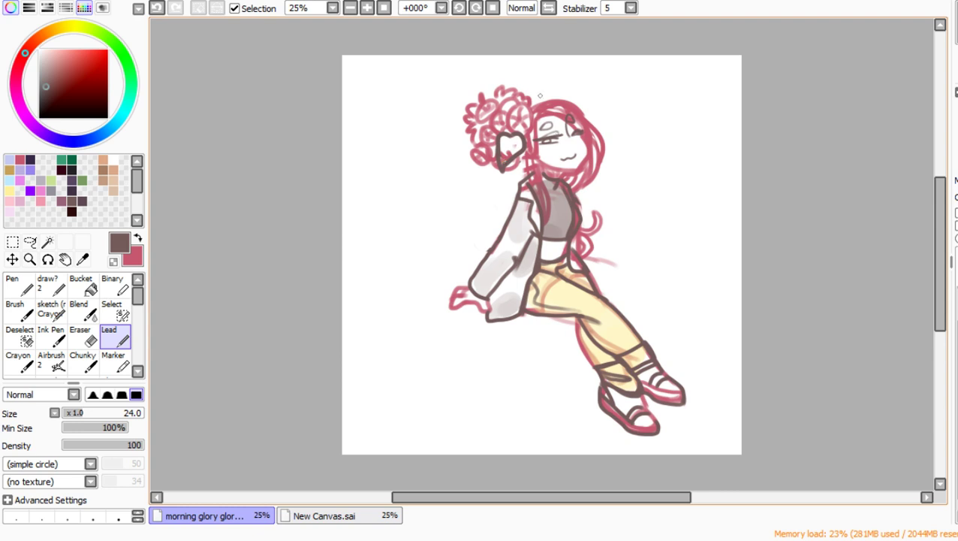
{"action": "mouse_move", "coordinate": [489, 178]}
{"action": "left_mouse_down"}
{"action": "mouse_move", "coordinate": [487, 159]}
{"action": "mouse_move", "coordinate": [500, 159]}
{"action": "mouse_move", "coordinate": [504, 185]}
{"action": "mouse_move", "coordinate": [493, 174]}
{"action": "left_mouse_up"}
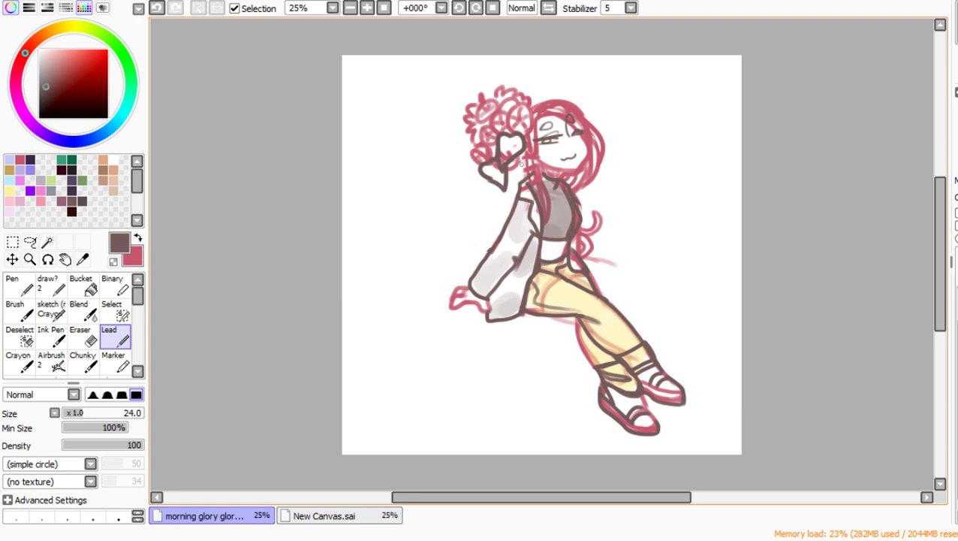
{"action": "mouse_move", "coordinate": [521, 164]}
{"action": "left_mouse_down"}
{"action": "mouse_move", "coordinate": [514, 177]}
{"action": "mouse_move", "coordinate": [534, 170]}
{"action": "mouse_move", "coordinate": [518, 183]}
{"action": "mouse_move", "coordinate": [512, 162]}
{"action": "left_mouse_up"}
{"action": "key", "text": "ctrl+z"}
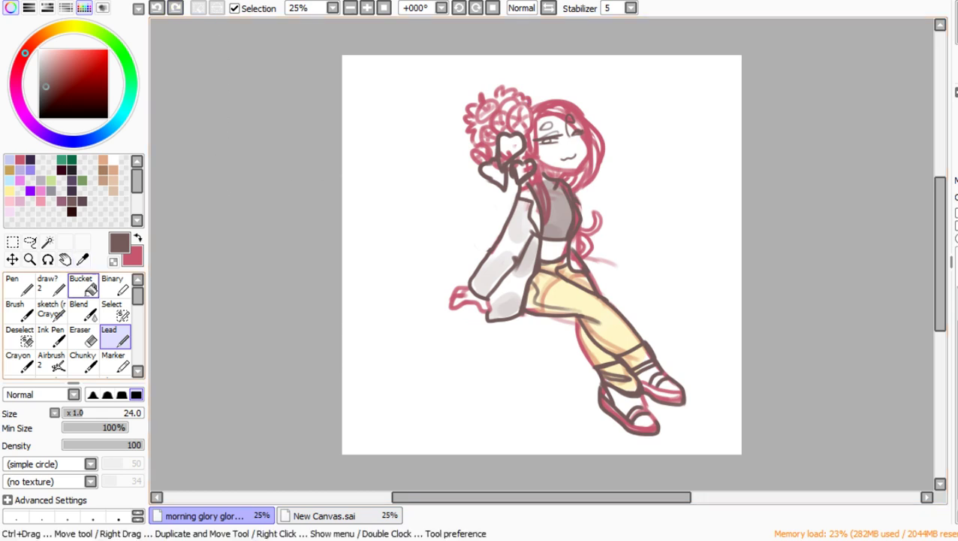
Step: Lasso the brown heart-shaped leaves and shift them slightly upward on the curls, and deselect
{"action": "left_click", "coordinate": [83, 338]}
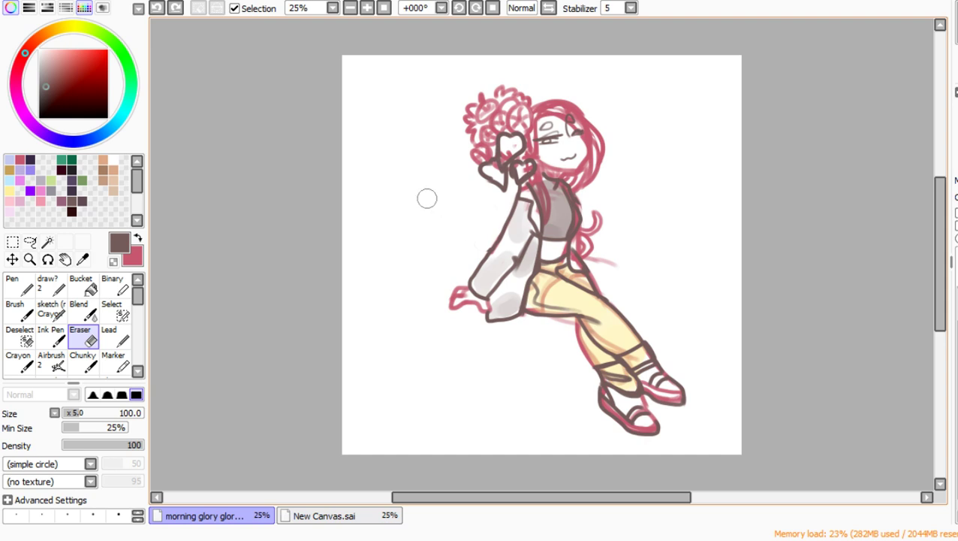
{"action": "key", "text": "alt+space"}
{"action": "left_click", "coordinate": [30, 242]}
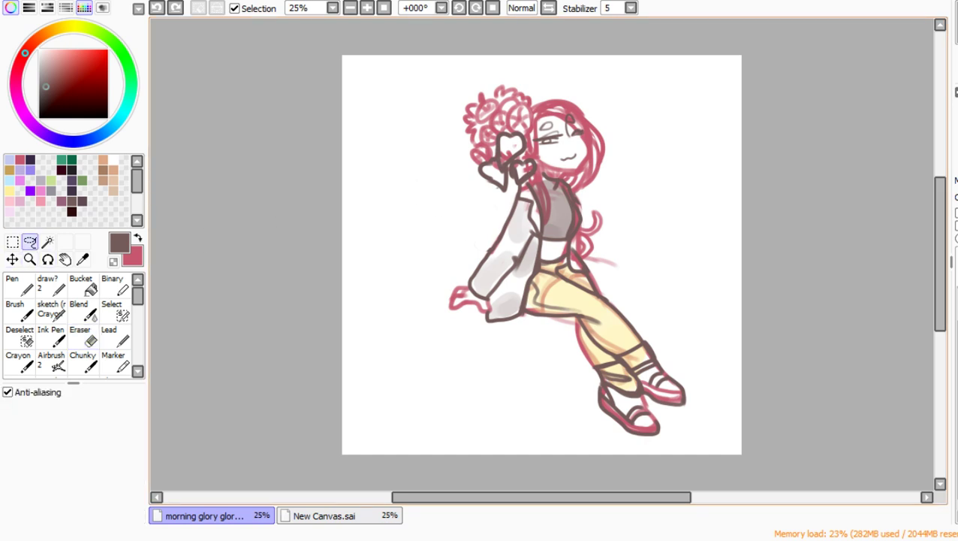
{"action": "mouse_move", "coordinate": [522, 186]}
{"action": "left_mouse_down"}
{"action": "mouse_move", "coordinate": [536, 126]}
{"action": "mouse_move", "coordinate": [502, 192]}
{"action": "left_mouse_up"}
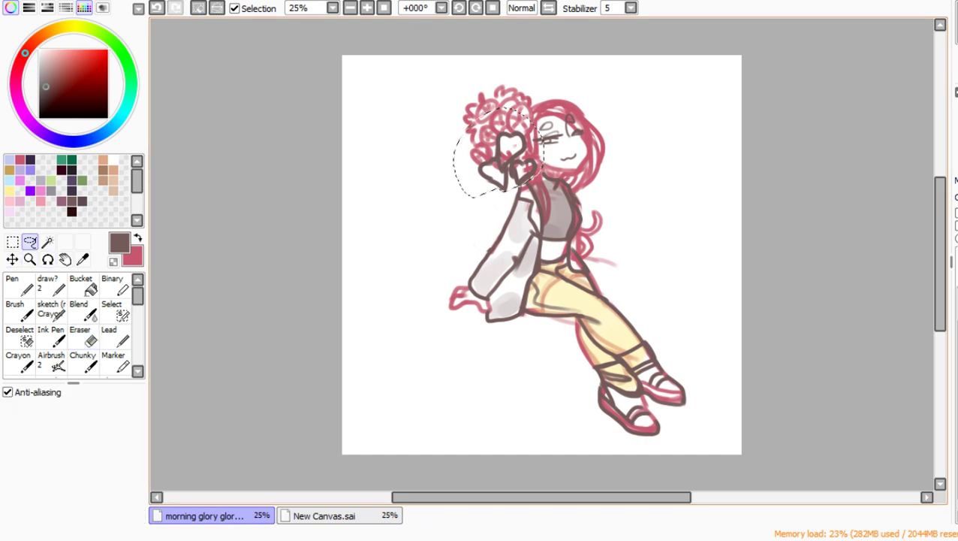
{"action": "mouse_move", "coordinate": [510, 159]}
{"action": "left_mouse_down"}
{"action": "mouse_move", "coordinate": [495, 142]}
{"action": "mouse_move", "coordinate": [511, 153]}
{"action": "left_mouse_up"}
{"action": "key", "text": "ctrl+d"}
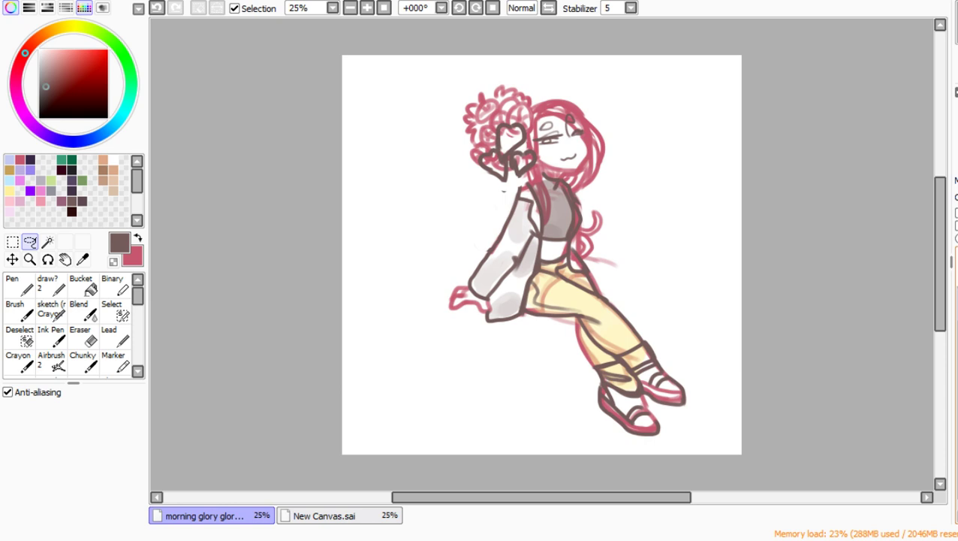
Step: Draw a pointed crimson ear on the far side of the head with the Lead at size 24
{"action": "left_click", "coordinate": [113, 336]}
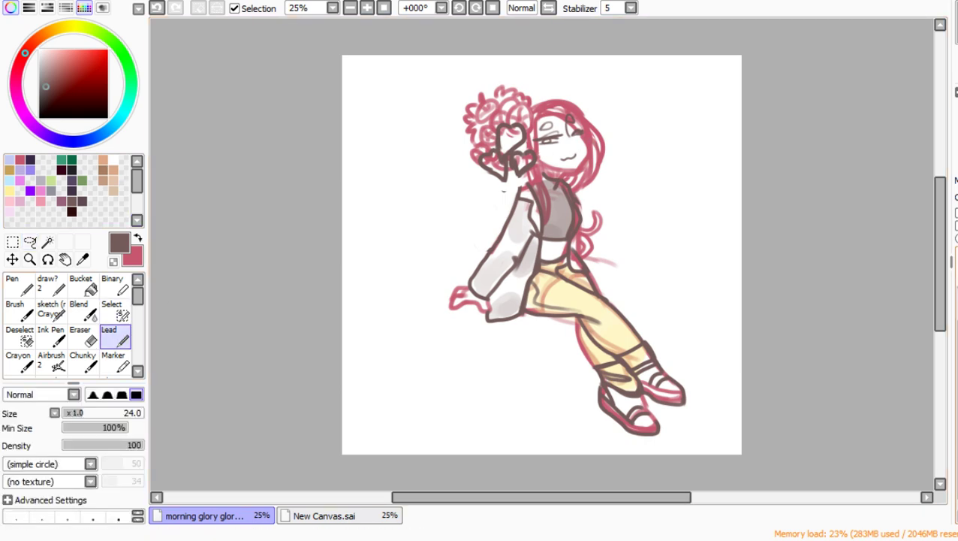
{"action": "left_click", "coordinate": [138, 237]}
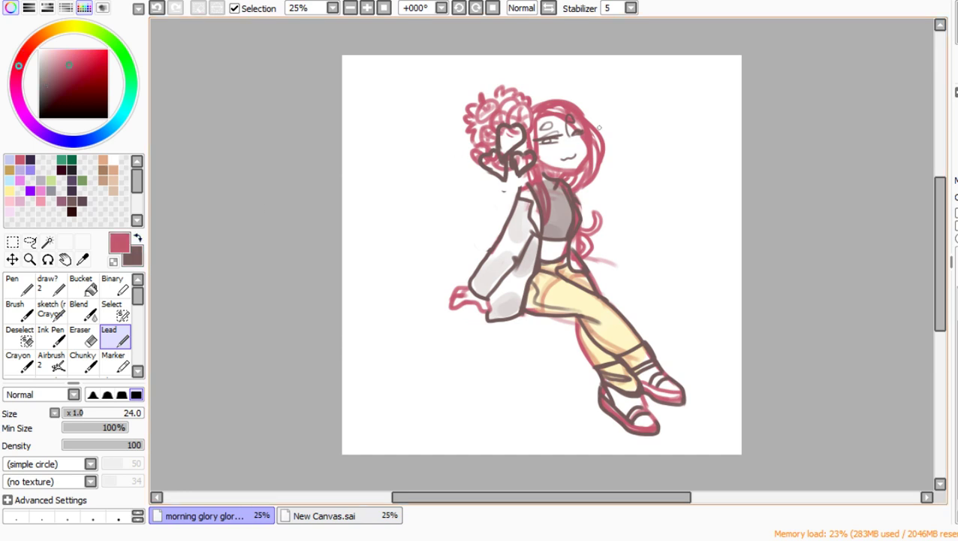
{"action": "mouse_move", "coordinate": [595, 136]}
{"action": "left_mouse_down"}
{"action": "mouse_move", "coordinate": [619, 156]}
{"action": "mouse_move", "coordinate": [593, 172]}
{"action": "left_mouse_up"}
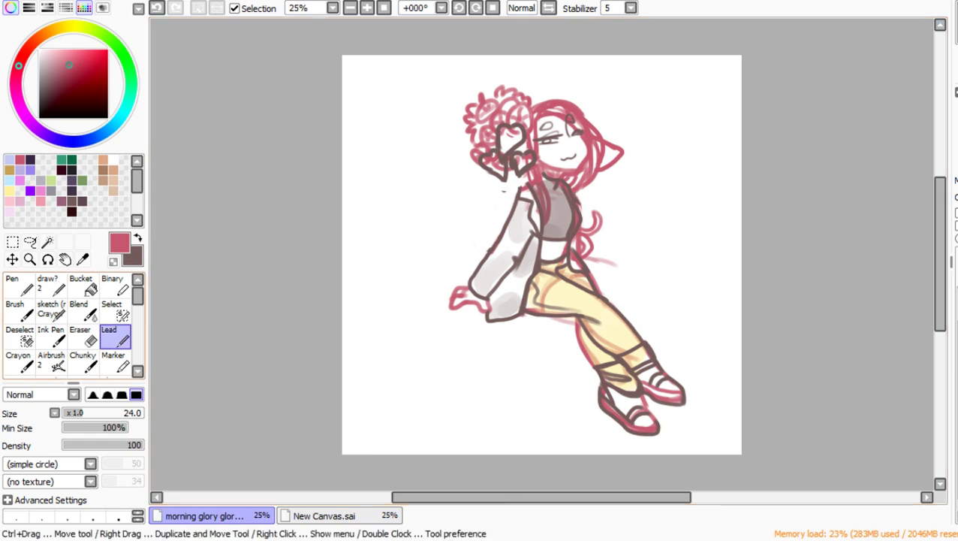
Step: Erase the heart-shaped leaves over the curls and draw a pointed crimson ear in the cleared area with the Lead
{"action": "left_click", "coordinate": [83, 338]}
{"action": "mouse_move", "coordinate": [509, 135]}
{"action": "left_mouse_down"}
{"action": "mouse_move", "coordinate": [525, 159]}
{"action": "mouse_move", "coordinate": [516, 140]}
{"action": "mouse_move", "coordinate": [499, 162]}
{"action": "left_mouse_up"}
{"action": "key", "text": "n"}
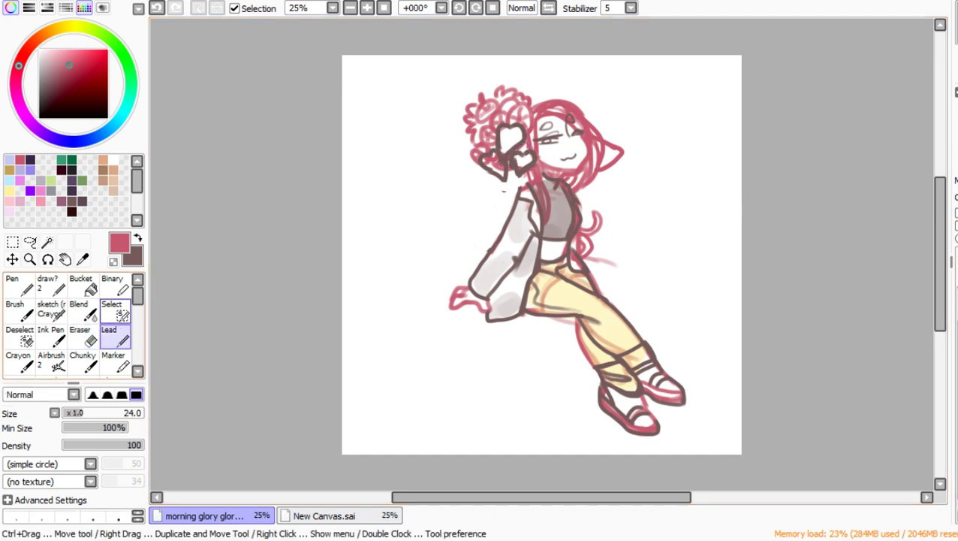
{"action": "left_click", "coordinate": [81, 336]}
{"action": "mouse_move", "coordinate": [522, 155]}
{"action": "left_mouse_down"}
{"action": "mouse_move", "coordinate": [507, 162]}
{"action": "mouse_move", "coordinate": [521, 177]}
{"action": "mouse_move", "coordinate": [485, 154]}
{"action": "mouse_move", "coordinate": [511, 139]}
{"action": "mouse_move", "coordinate": [507, 170]}
{"action": "mouse_move", "coordinate": [518, 168]}
{"action": "mouse_move", "coordinate": [501, 180]}
{"action": "mouse_move", "coordinate": [510, 158]}
{"action": "left_mouse_up"}
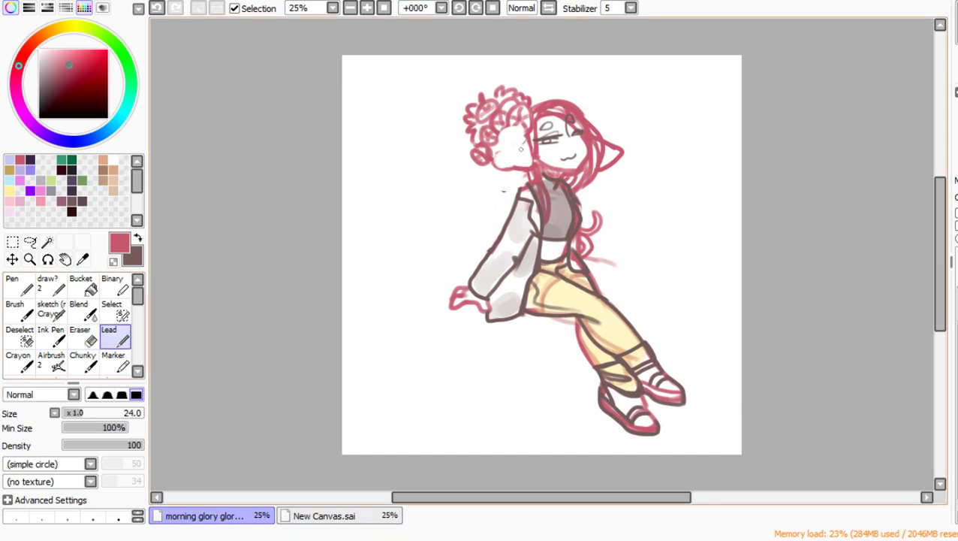
{"action": "mouse_move", "coordinate": [525, 139]}
{"action": "left_mouse_down"}
{"action": "mouse_move", "coordinate": [494, 160]}
{"action": "mouse_move", "coordinate": [532, 163]}
{"action": "left_mouse_up"}
Step: Draw smaller brown heart-shaped leaves around the near ear with the Lead at size 24
{"action": "key", "text": "x"}
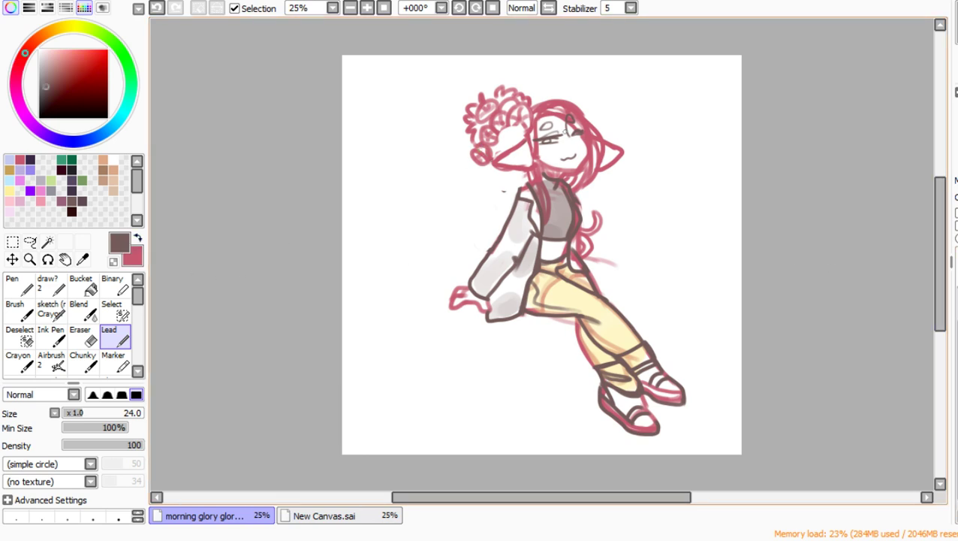
{"action": "mouse_move", "coordinate": [509, 129]}
{"action": "left_mouse_down"}
{"action": "mouse_move", "coordinate": [502, 146]}
{"action": "mouse_move", "coordinate": [501, 130]}
{"action": "mouse_move", "coordinate": [517, 147]}
{"action": "left_mouse_up"}
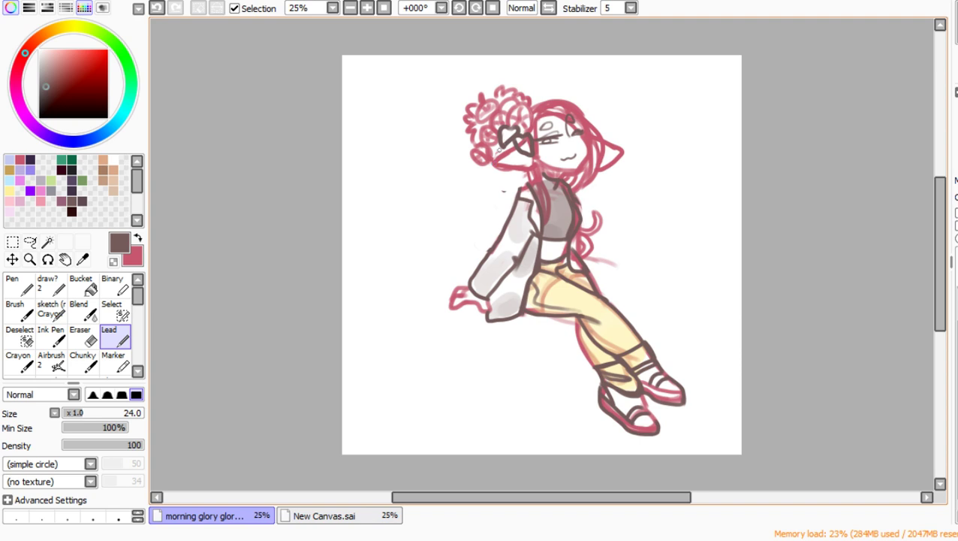
{"action": "mouse_move", "coordinate": [497, 147]}
{"action": "left_mouse_down"}
{"action": "mouse_move", "coordinate": [490, 160]}
{"action": "mouse_move", "coordinate": [509, 150]}
{"action": "mouse_move", "coordinate": [492, 174]}
{"action": "mouse_move", "coordinate": [504, 160]}
{"action": "left_mouse_up"}
{"action": "key", "text": "ctrl+z"}
Step: Try a brown leaf on top of the head, and undo it together with the last leaf below the ear
{"action": "mouse_move", "coordinate": [536, 95]}
{"action": "left_mouse_down"}
{"action": "mouse_move", "coordinate": [536, 105]}
{"action": "mouse_move", "coordinate": [545, 90]}
{"action": "mouse_move", "coordinate": [559, 101]}
{"action": "mouse_move", "coordinate": [546, 106]}
{"action": "left_mouse_up"}
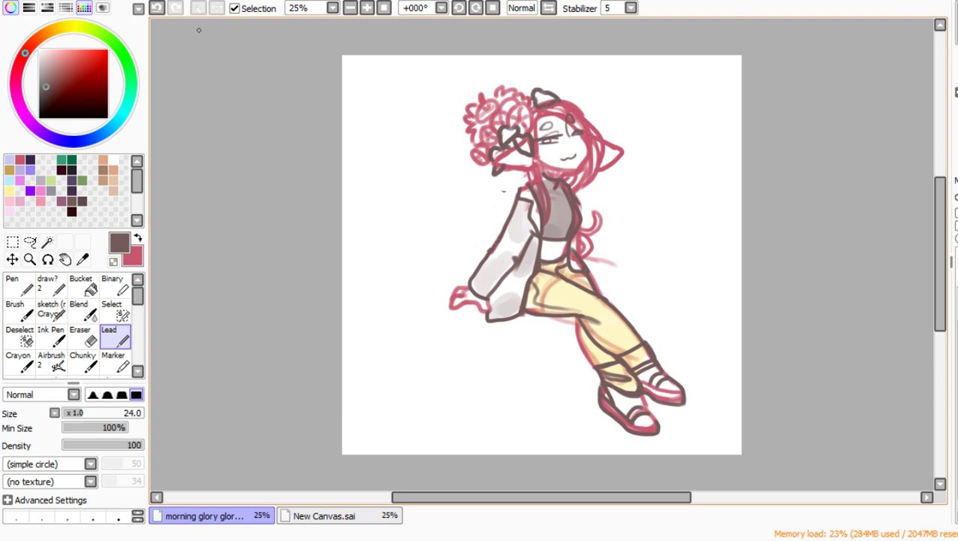
{"action": "left_click", "coordinate": [156, 9]}
{"action": "left_click", "coordinate": [156, 8]}
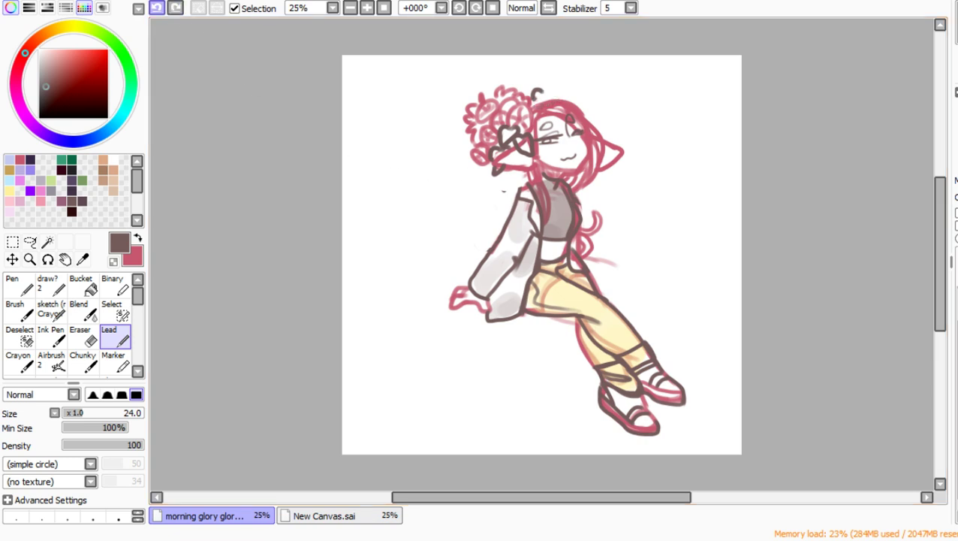
{"action": "left_click", "coordinate": [157, 8]}
{"action": "left_click", "coordinate": [156, 9]}
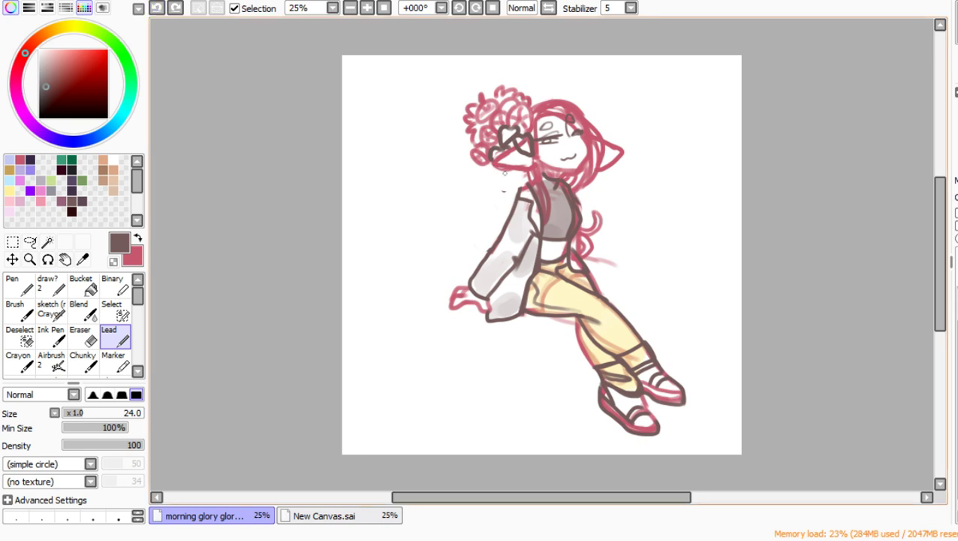
Step: Add a small brown leaf tip below the ear, and erase and redraw the leaf beside the face as a heart
{"action": "left_click_drag", "start_coordinate": [497, 167], "coordinate": [505, 171]}
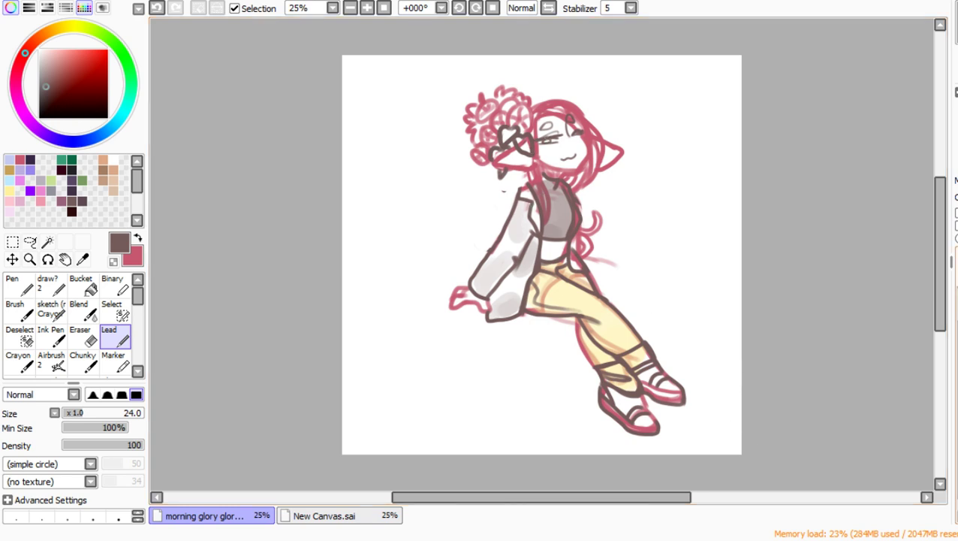
{"action": "left_click", "coordinate": [80, 311]}
{"action": "left_click", "coordinate": [80, 337]}
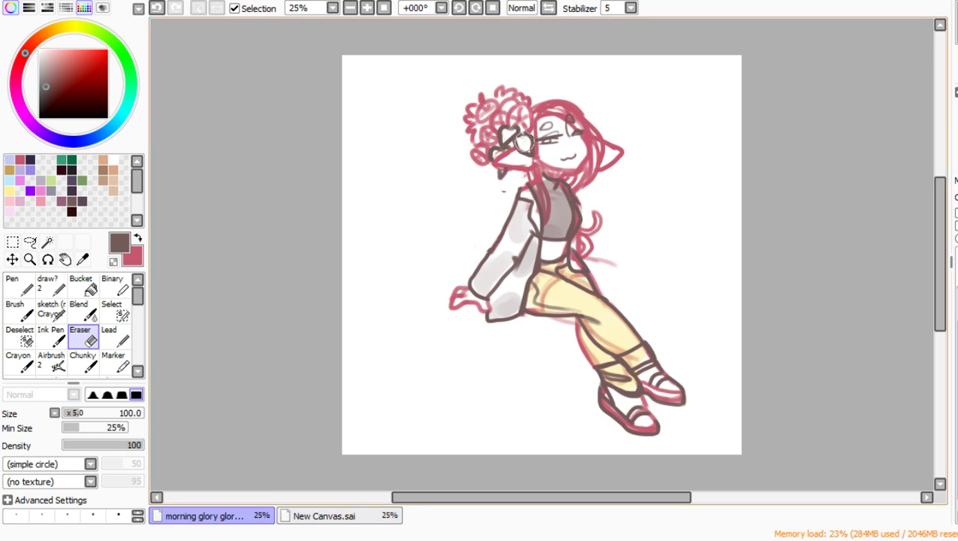
{"action": "left_click", "coordinate": [113, 337]}
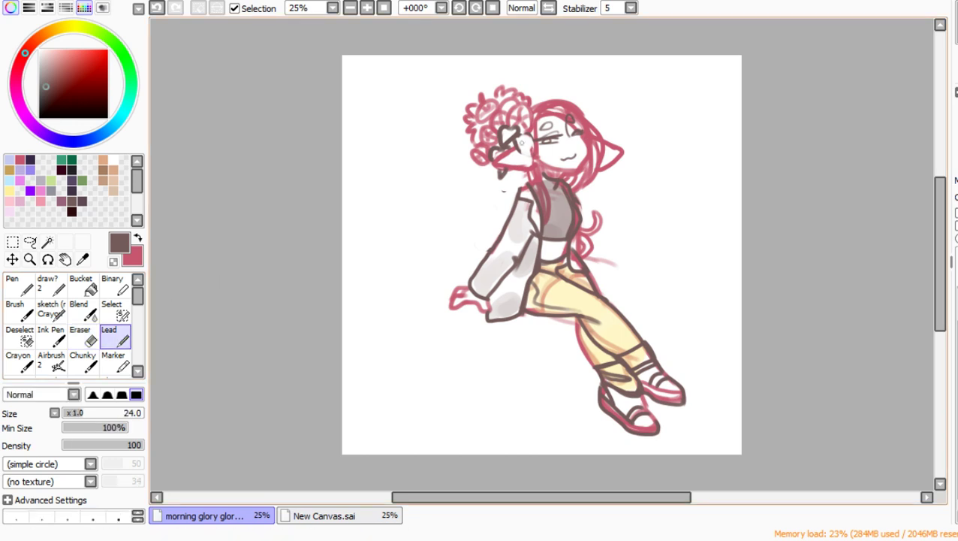
{"action": "mouse_move", "coordinate": [518, 134]}
{"action": "left_mouse_down"}
{"action": "mouse_move", "coordinate": [517, 150]}
{"action": "mouse_move", "coordinate": [527, 147]}
{"action": "left_mouse_up"}
{"action": "left_click_drag", "start_coordinate": [525, 134], "coordinate": [518, 138]}
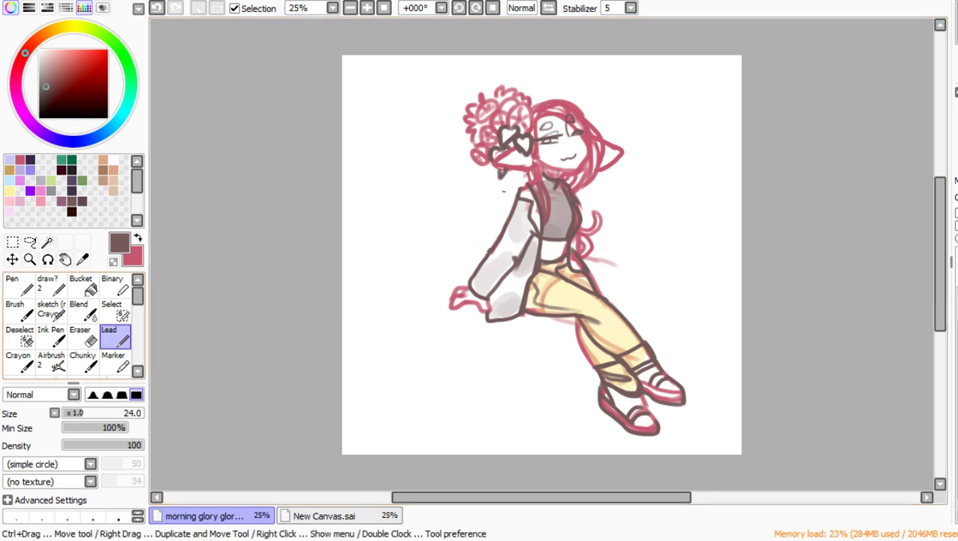
Step: Erase the hair strand along the neck and chest, and redraw it and the ear's lower edge with the crimson Lead
{"action": "left_click", "coordinate": [82, 336]}
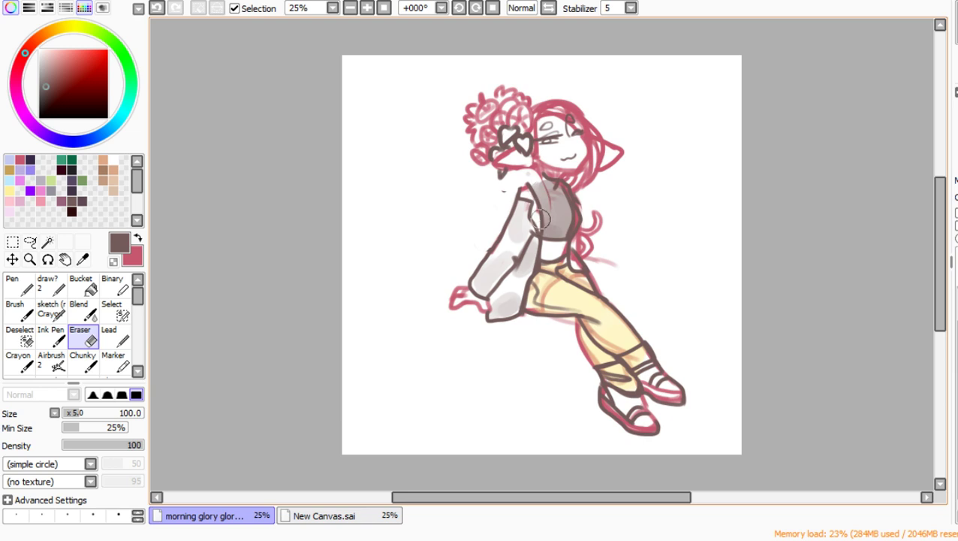
{"action": "mouse_move", "coordinate": [529, 165]}
{"action": "left_mouse_down"}
{"action": "mouse_move", "coordinate": [528, 130]}
{"action": "mouse_move", "coordinate": [547, 204]}
{"action": "left_mouse_up"}
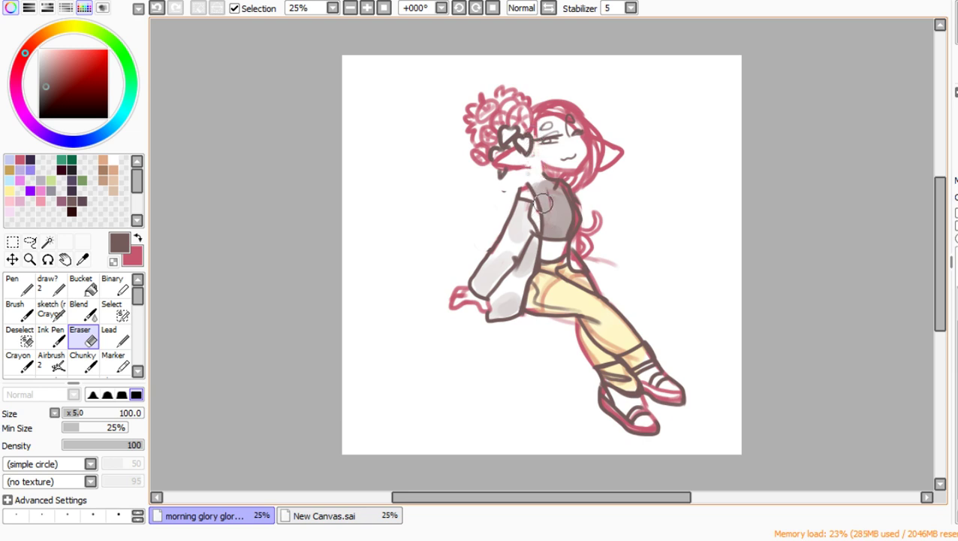
{"action": "left_click", "coordinate": [112, 338]}
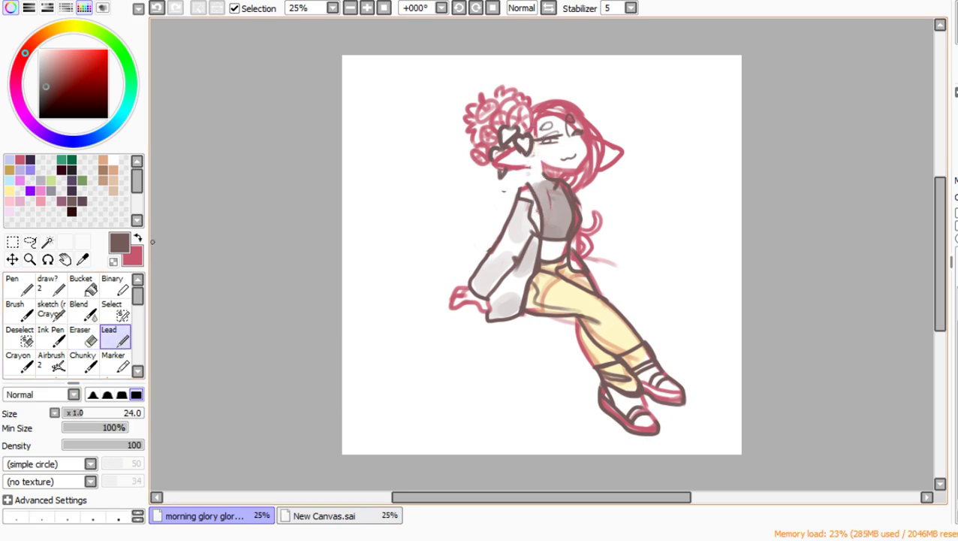
{"action": "left_click", "coordinate": [137, 238]}
{"action": "left_click_drag", "start_coordinate": [532, 147], "coordinate": [530, 174]}
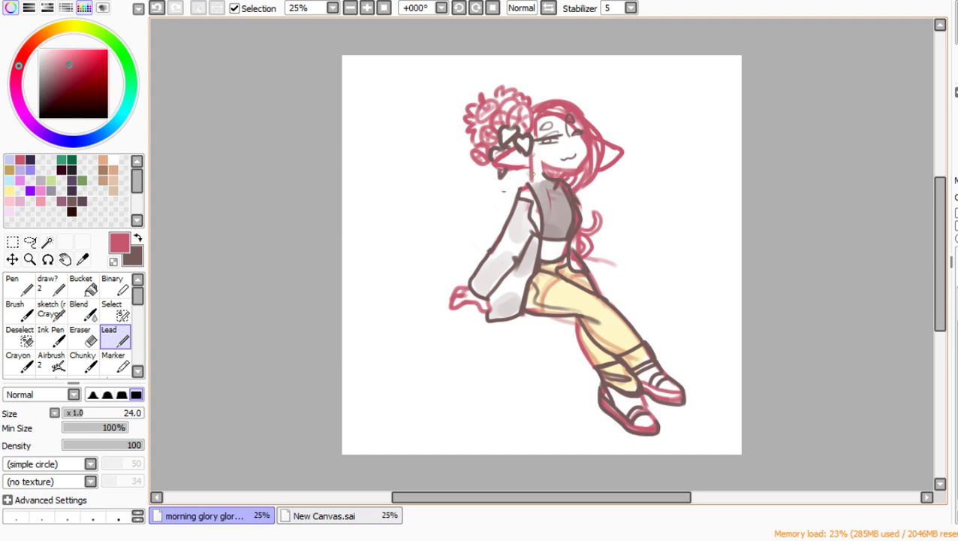
{"action": "left_click_drag", "start_coordinate": [533, 134], "coordinate": [548, 218]}
{"action": "mouse_move", "coordinate": [529, 181]}
{"action": "left_mouse_down"}
{"action": "mouse_move", "coordinate": [545, 218]}
{"action": "mouse_move", "coordinate": [549, 211]}
{"action": "left_mouse_up"}
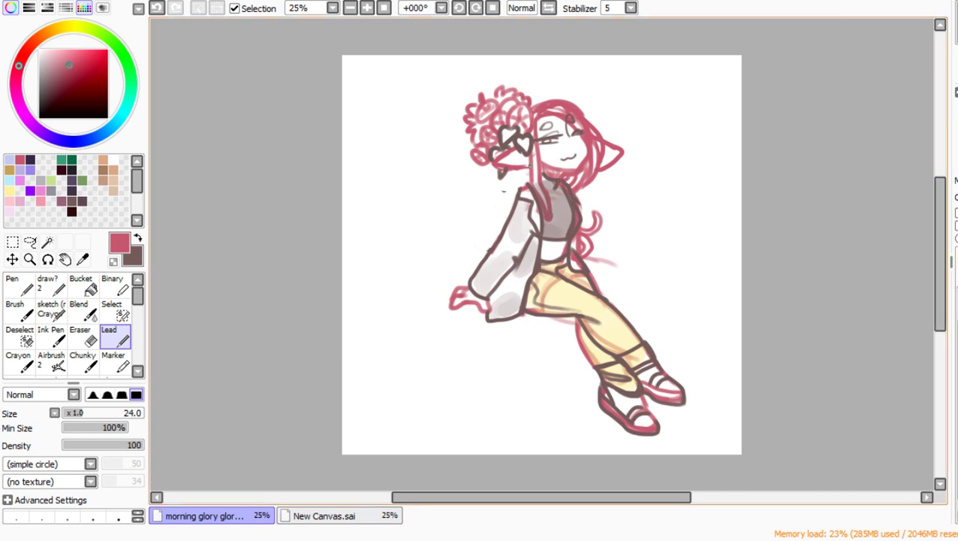
{"action": "left_click_drag", "start_coordinate": [529, 166], "coordinate": [515, 168]}
Step: Draw brown leaves below the ear, beside the jaw, on the puff's outer edge and atop the head, and switch to the Eraser
{"action": "left_click", "coordinate": [138, 237]}
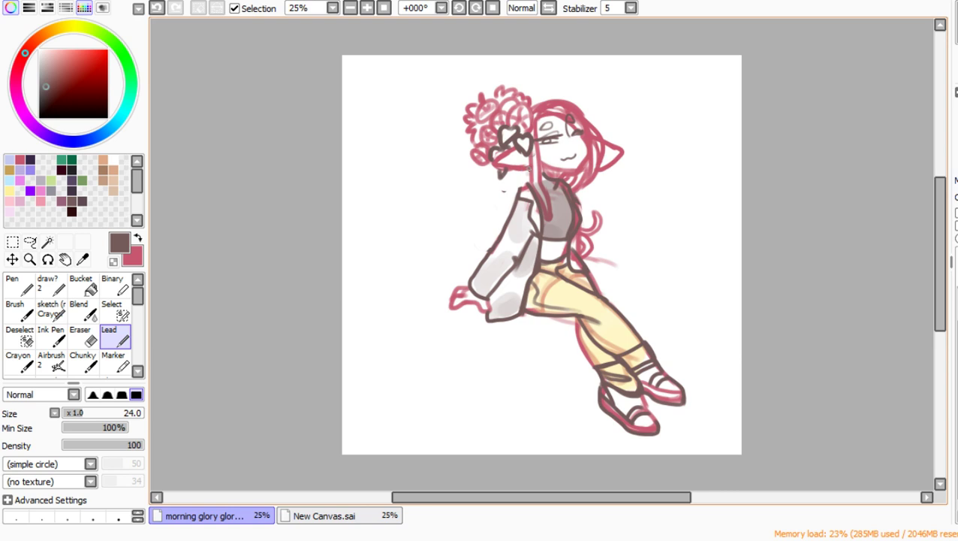
{"action": "mouse_move", "coordinate": [528, 164]}
{"action": "left_mouse_down"}
{"action": "mouse_move", "coordinate": [514, 175]}
{"action": "mouse_move", "coordinate": [527, 179]}
{"action": "mouse_move", "coordinate": [513, 184]}
{"action": "left_mouse_up"}
{"action": "mouse_move", "coordinate": [537, 158]}
{"action": "left_mouse_down"}
{"action": "mouse_move", "coordinate": [548, 164]}
{"action": "mouse_move", "coordinate": [527, 153]}
{"action": "mouse_move", "coordinate": [543, 172]}
{"action": "mouse_move", "coordinate": [548, 159]}
{"action": "left_mouse_up"}
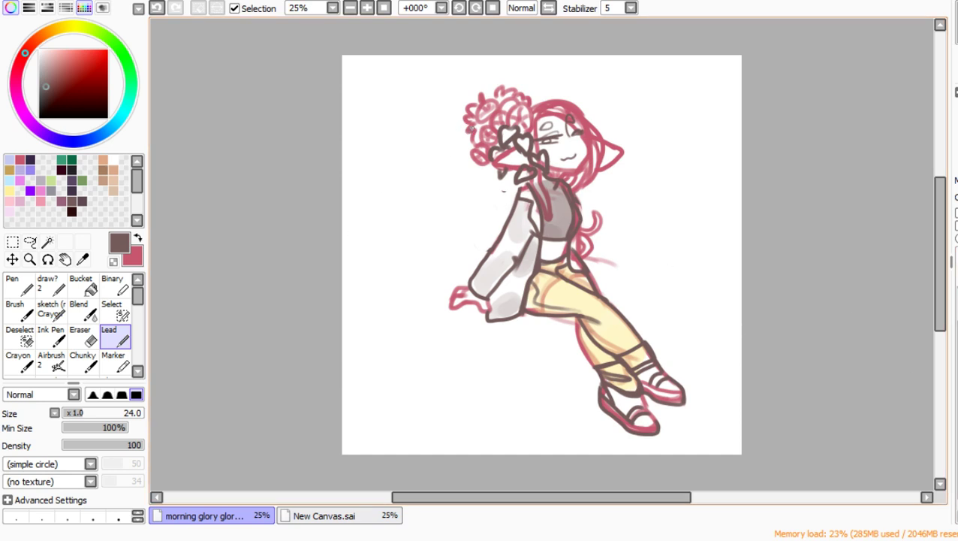
{"action": "mouse_move", "coordinate": [469, 125]}
{"action": "left_mouse_down"}
{"action": "mouse_move", "coordinate": [470, 150]}
{"action": "mouse_move", "coordinate": [477, 125]}
{"action": "left_mouse_up"}
{"action": "key", "text": "ctrl+z"}
{"action": "mouse_move", "coordinate": [472, 131]}
{"action": "left_mouse_down"}
{"action": "mouse_move", "coordinate": [456, 137]}
{"action": "mouse_move", "coordinate": [486, 132]}
{"action": "mouse_move", "coordinate": [463, 153]}
{"action": "mouse_move", "coordinate": [458, 135]}
{"action": "left_mouse_up"}
{"action": "mouse_move", "coordinate": [532, 99]}
{"action": "left_mouse_down"}
{"action": "mouse_move", "coordinate": [530, 111]}
{"action": "mouse_move", "coordinate": [552, 98]}
{"action": "mouse_move", "coordinate": [546, 94]}
{"action": "mouse_move", "coordinate": [555, 104]}
{"action": "left_mouse_up"}
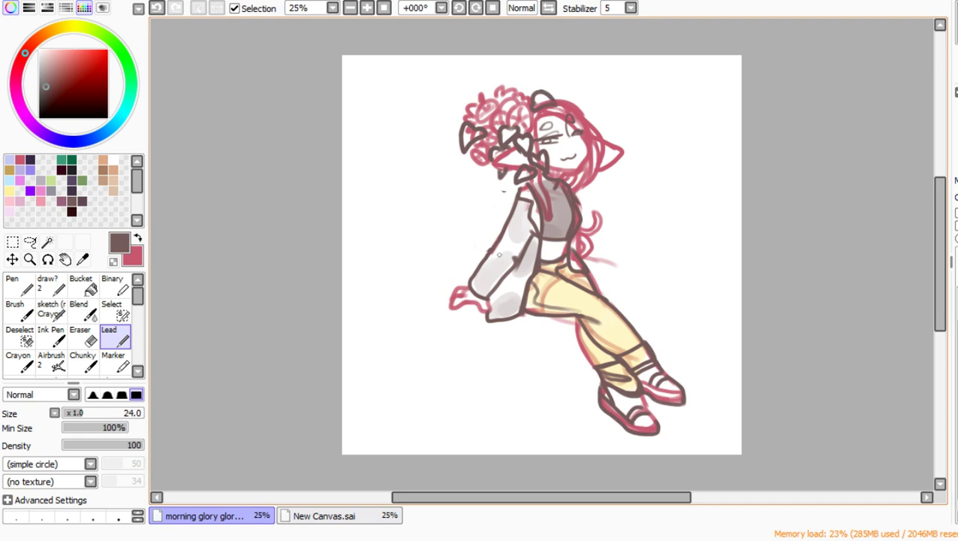
{"action": "key", "text": "e"}
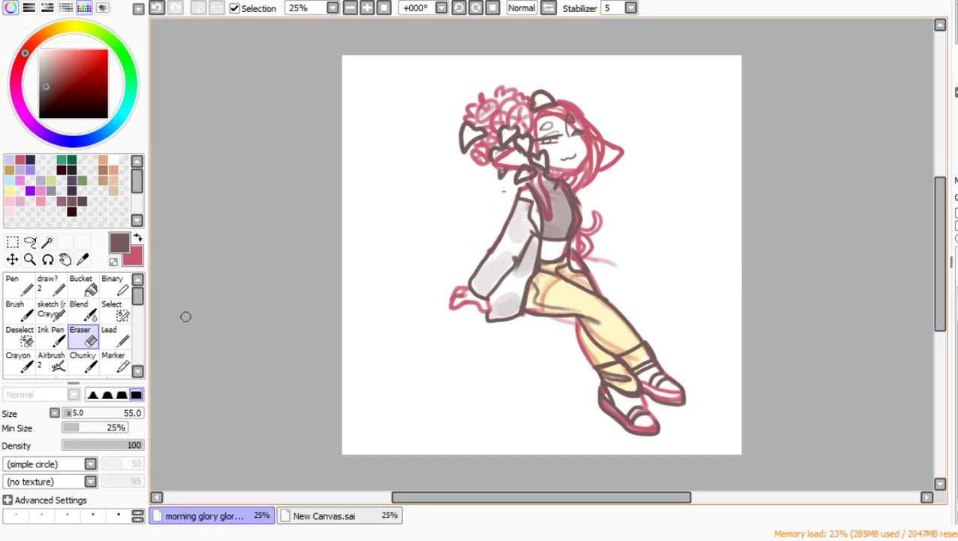
Step: Draw brown heart-shaped leaves on the chest strand and the hair beside the face, and erase the crimson lines inside them
{"action": "left_click", "coordinate": [113, 336]}
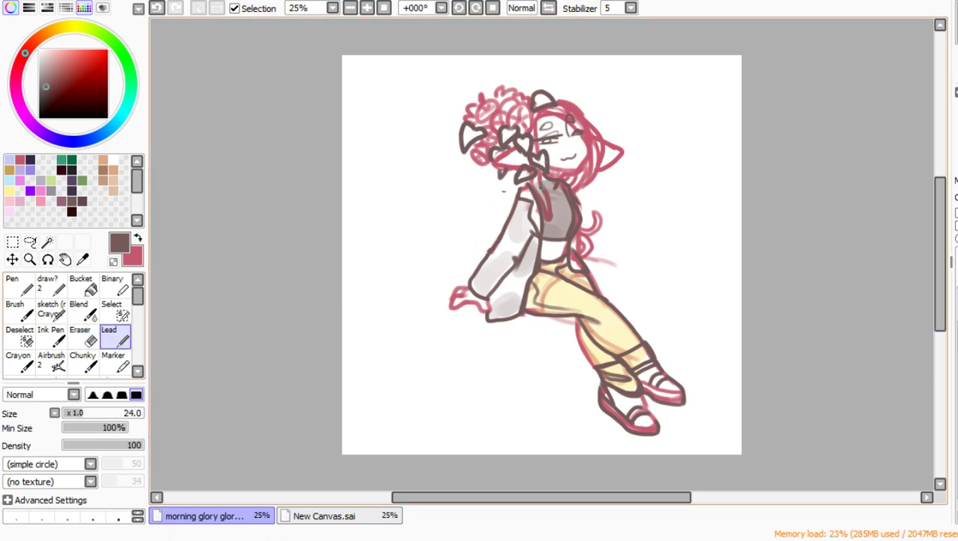
{"action": "left_click_drag", "start_coordinate": [541, 187], "coordinate": [547, 189]}
{"action": "left_click_drag", "start_coordinate": [590, 135], "coordinate": [604, 138]}
{"action": "left_click_drag", "start_coordinate": [589, 134], "coordinate": [607, 143]}
{"action": "key", "text": "ctrl+z"}
{"action": "mouse_move", "coordinate": [583, 115]}
{"action": "left_mouse_down"}
{"action": "mouse_move", "coordinate": [576, 120]}
{"action": "mouse_move", "coordinate": [591, 111]}
{"action": "mouse_move", "coordinate": [581, 120]}
{"action": "left_mouse_up"}
{"action": "mouse_move", "coordinate": [593, 175]}
{"action": "left_mouse_down"}
{"action": "mouse_move", "coordinate": [588, 165]}
{"action": "mouse_move", "coordinate": [601, 184]}
{"action": "mouse_move", "coordinate": [592, 166]}
{"action": "left_mouse_up"}
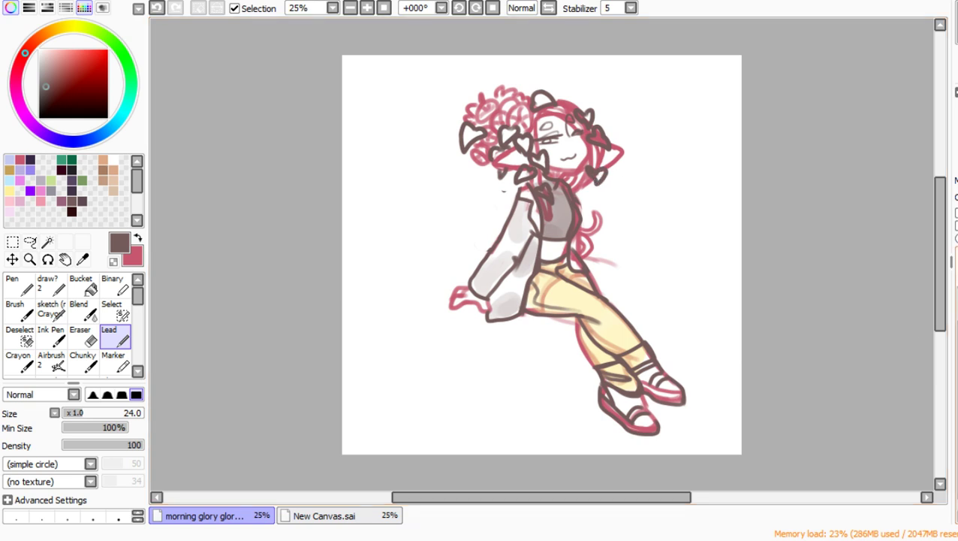
{"action": "key", "text": "e"}
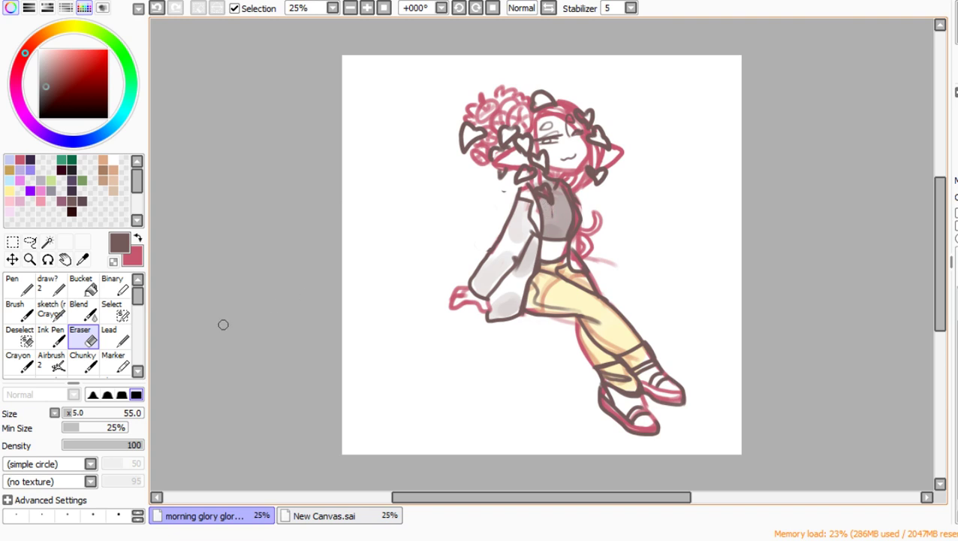
Step: Draw a crimson vine down the chest and around the upper arm with the Lead
{"action": "left_click", "coordinate": [114, 338]}
{"action": "left_click", "coordinate": [138, 237]}
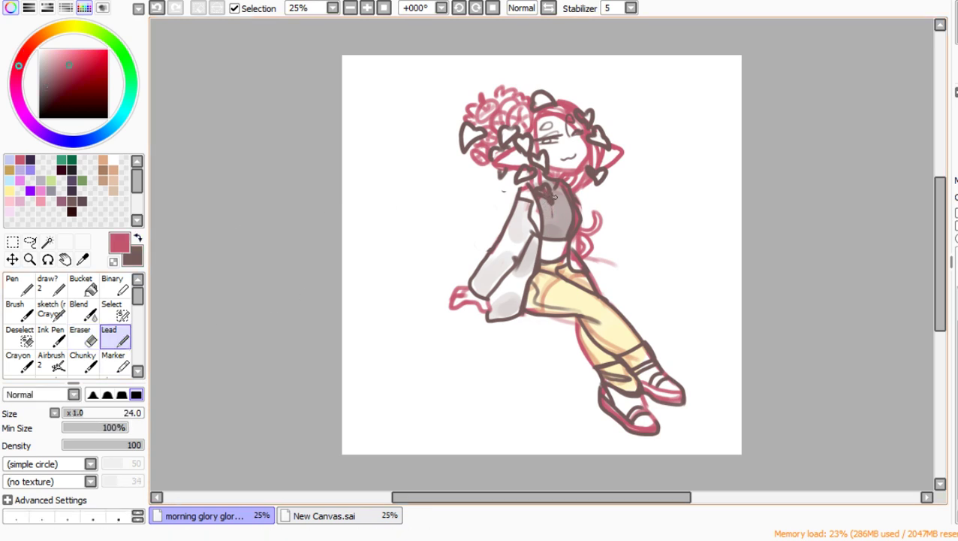
{"action": "mouse_move", "coordinate": [542, 193]}
{"action": "left_mouse_down"}
{"action": "mouse_move", "coordinate": [526, 219]}
{"action": "mouse_move", "coordinate": [539, 227]}
{"action": "left_mouse_up"}
{"action": "left_click_drag", "start_coordinate": [533, 225], "coordinate": [509, 213]}
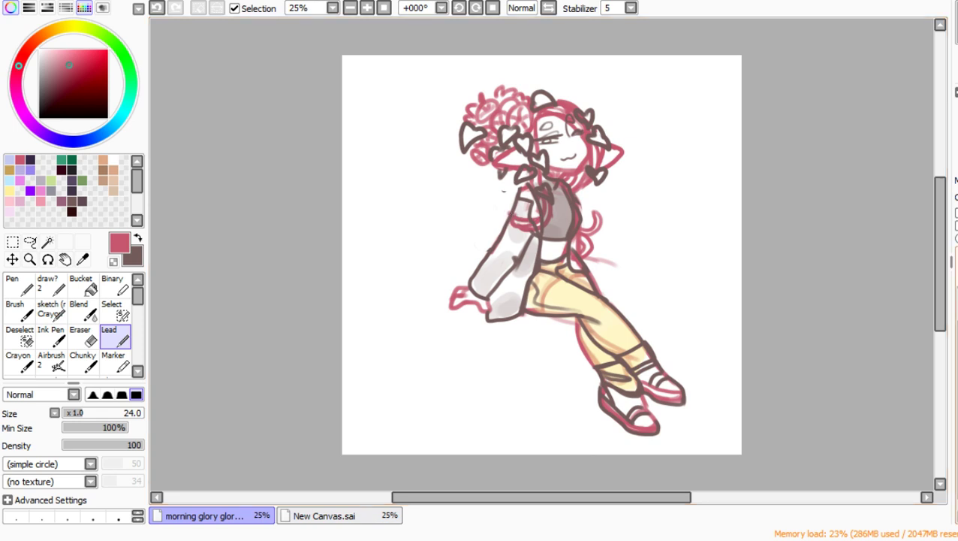
Step: Draw brown heart-shaped leaves along the vine on the upper arm and chest, and erase the crimson lines inside them
{"action": "left_click", "coordinate": [957, 300]}
{"action": "left_click", "coordinate": [957, 300]}
{"action": "key", "text": "x"}
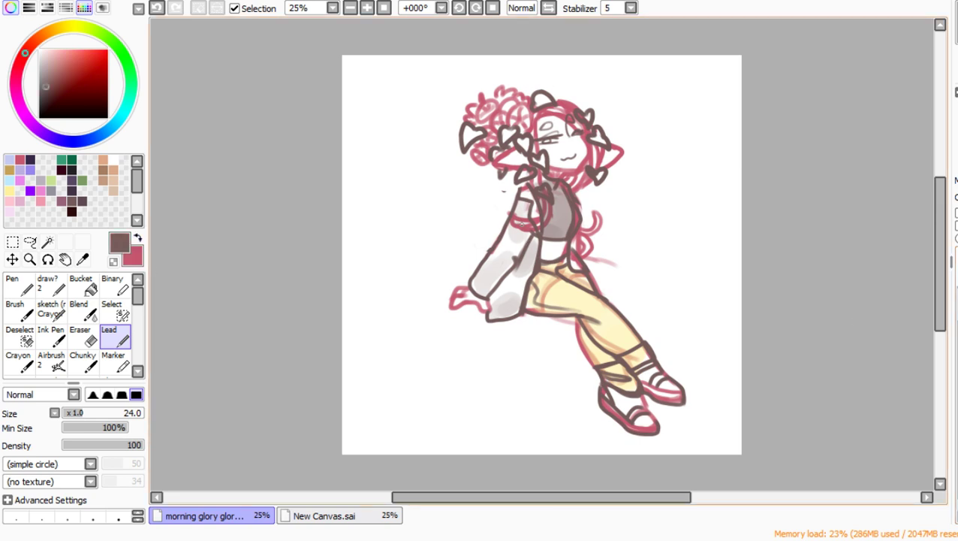
{"action": "mouse_move", "coordinate": [507, 212]}
{"action": "left_mouse_down"}
{"action": "mouse_move", "coordinate": [491, 227]}
{"action": "mouse_move", "coordinate": [511, 213]}
{"action": "left_mouse_up"}
{"action": "left_click_drag", "start_coordinate": [533, 217], "coordinate": [518, 239]}
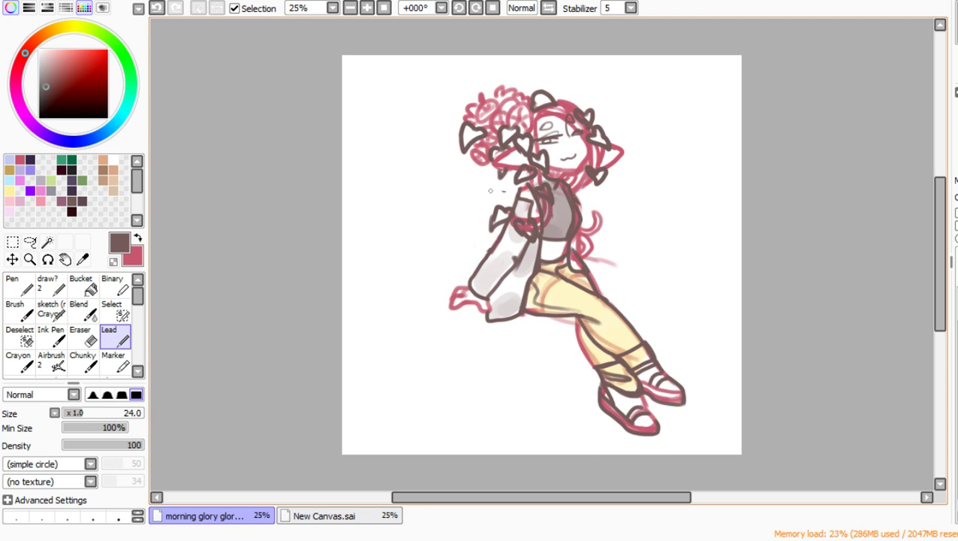
{"action": "left_click_drag", "start_coordinate": [547, 208], "coordinate": [549, 226]}
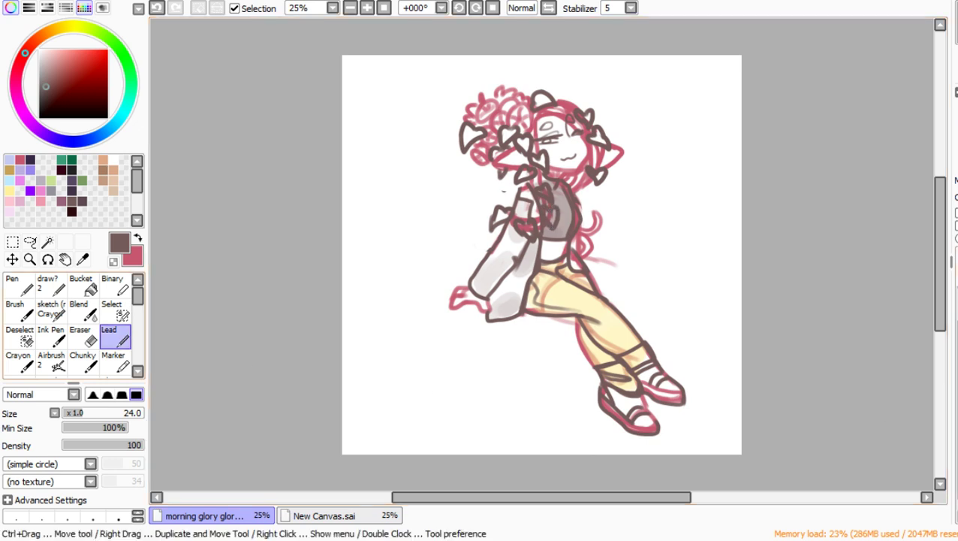
{"action": "left_click", "coordinate": [82, 335]}
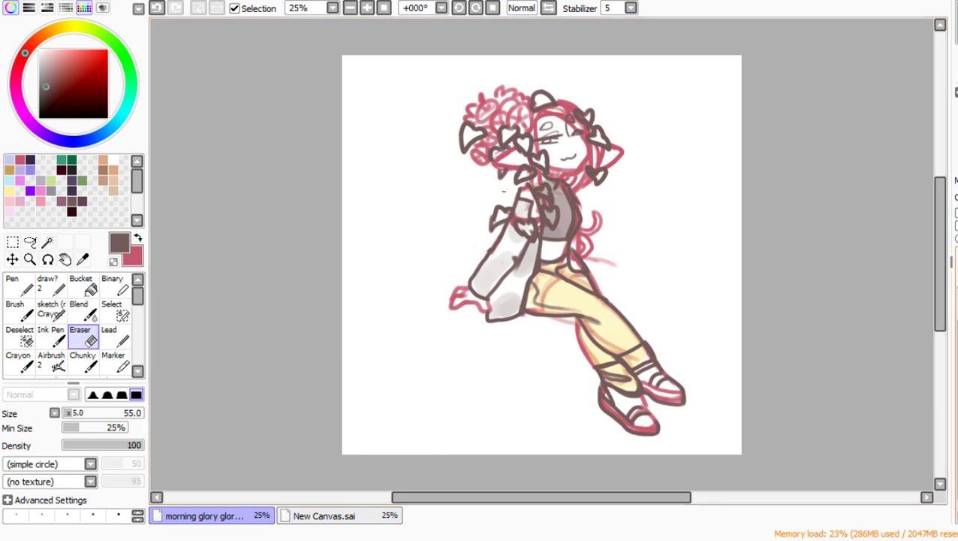
Step: Fade the sketch and set up the Lead for inking with dark purple, size 16 and stabilizer S-4
{"action": "left_click", "coordinate": [957, 323]}
{"action": "left_click", "coordinate": [956, 323]}
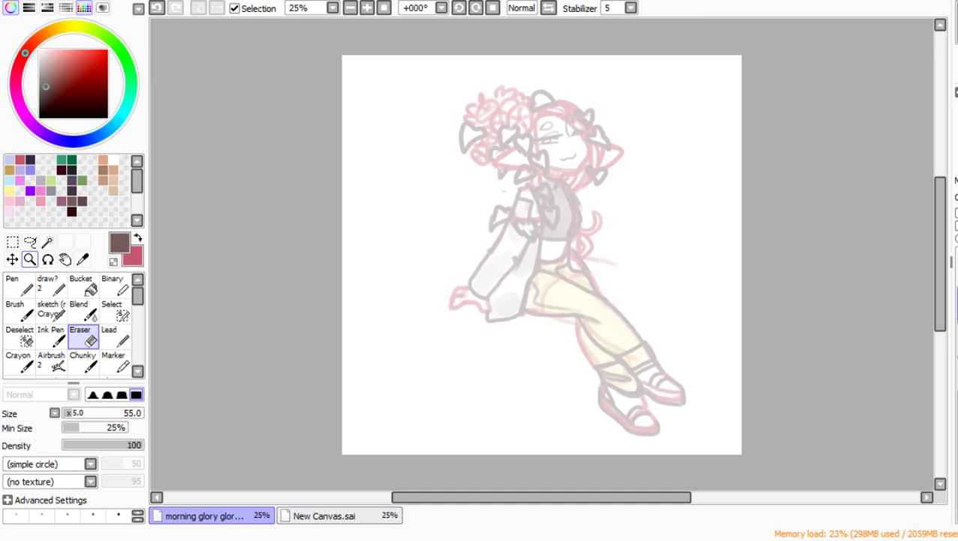
{"action": "left_click", "coordinate": [30, 259]}
{"action": "left_click_drag", "start_coordinate": [469, 82], "coordinate": [688, 262]}
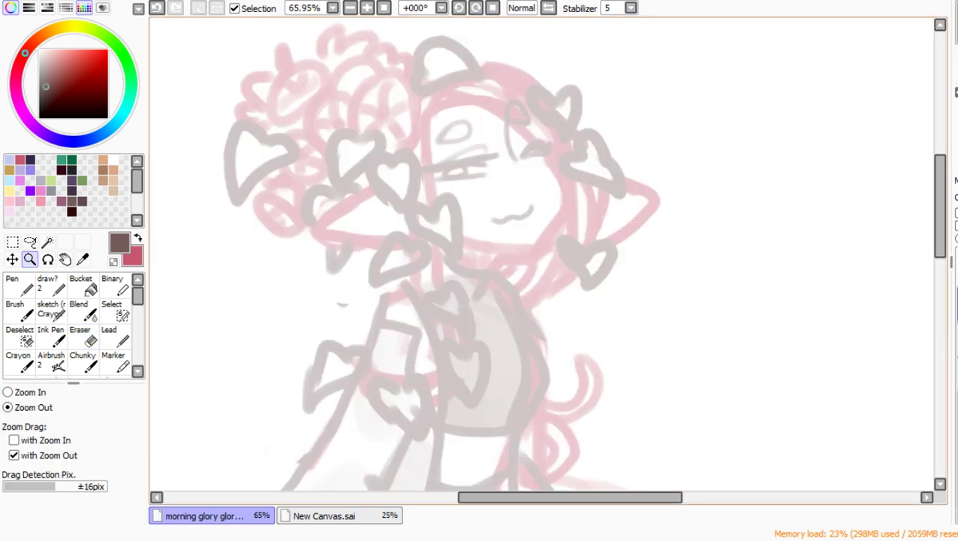
{"action": "key", "text": "h"}
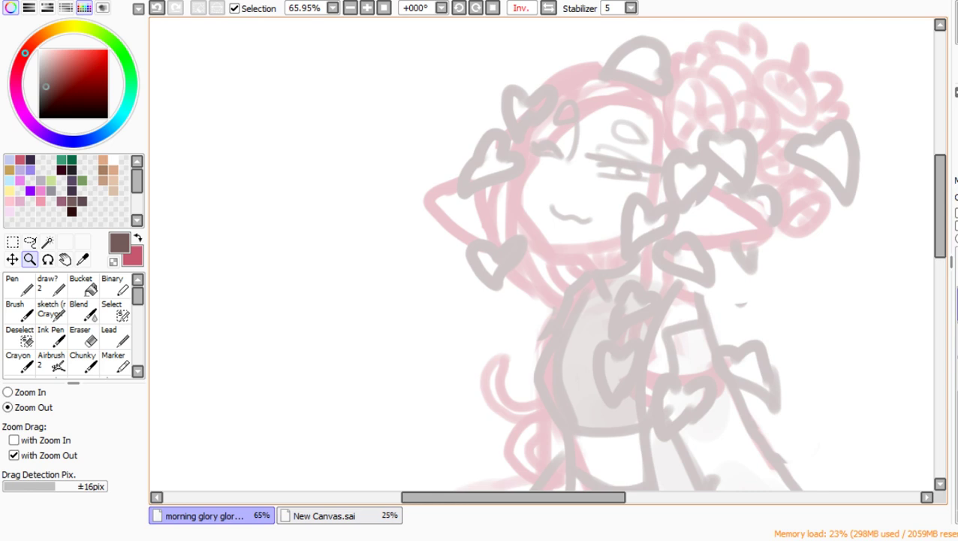
{"action": "left_click", "coordinate": [111, 335]}
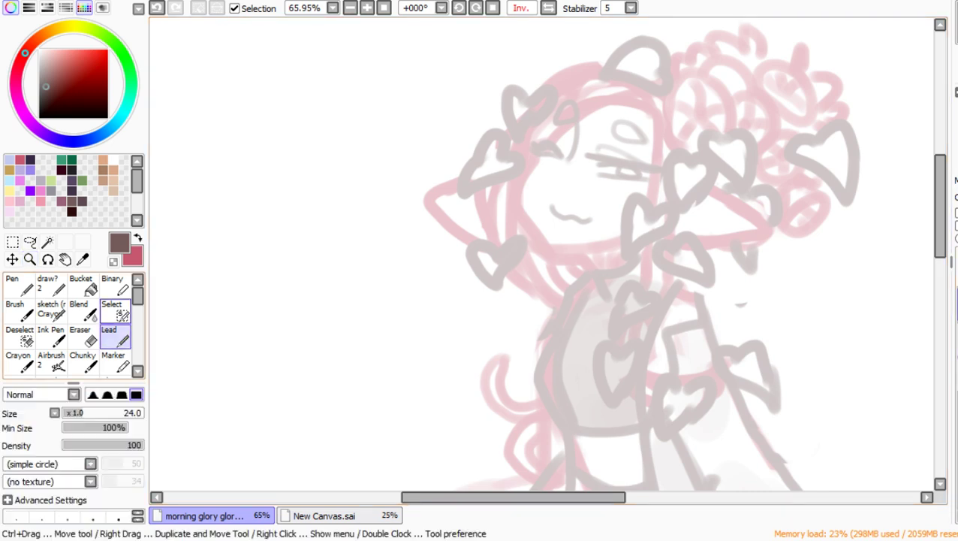
{"action": "left_click", "coordinate": [30, 159]}
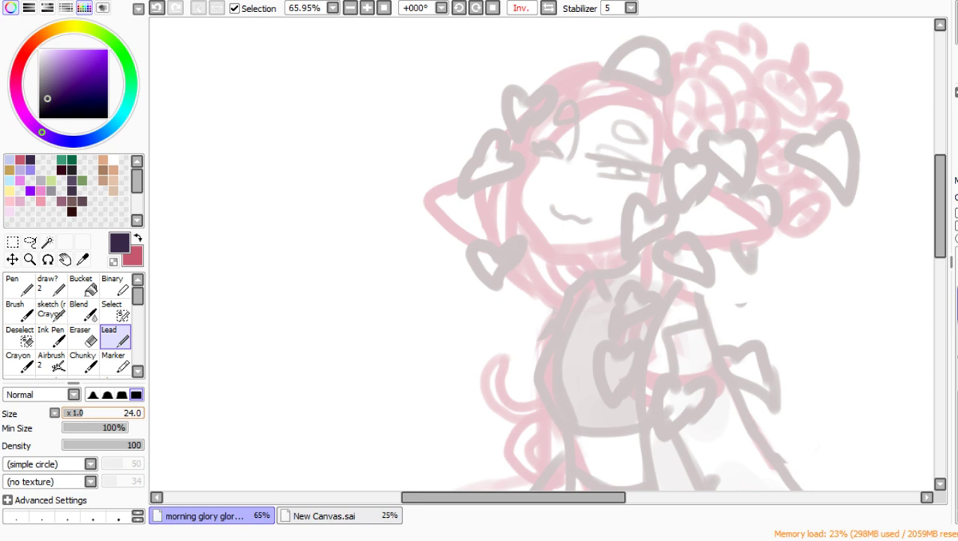
{"action": "key", "text": "["}
{"action": "left_click", "coordinate": [631, 7]}
{"action": "left_click", "coordinate": [612, 249]}
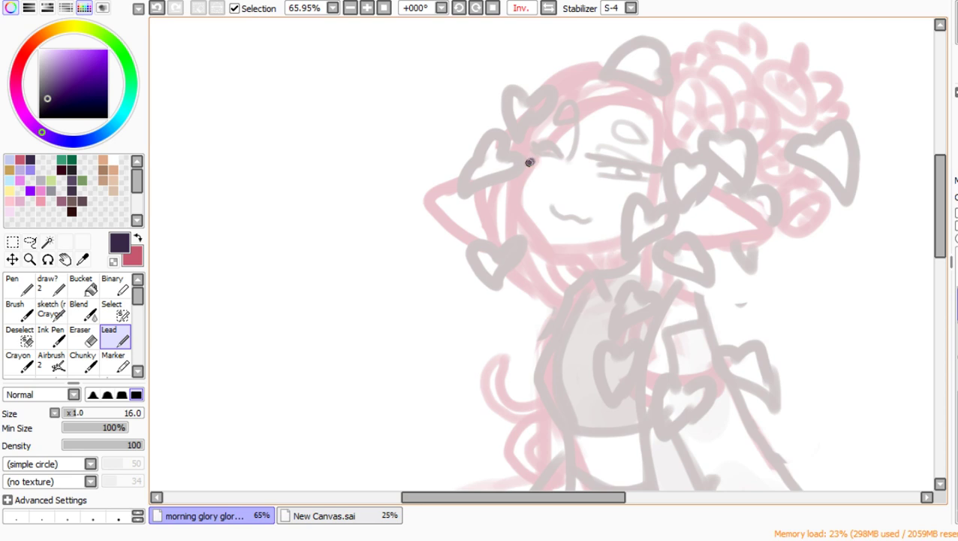
{"action": "mouse_move", "coordinate": [529, 163]}
{"action": "left_mouse_down"}
{"action": "mouse_move", "coordinate": [526, 219]}
{"action": "mouse_move", "coordinate": [593, 276]}
{"action": "left_mouse_up"}
{"action": "key", "text": "ctrl+z"}
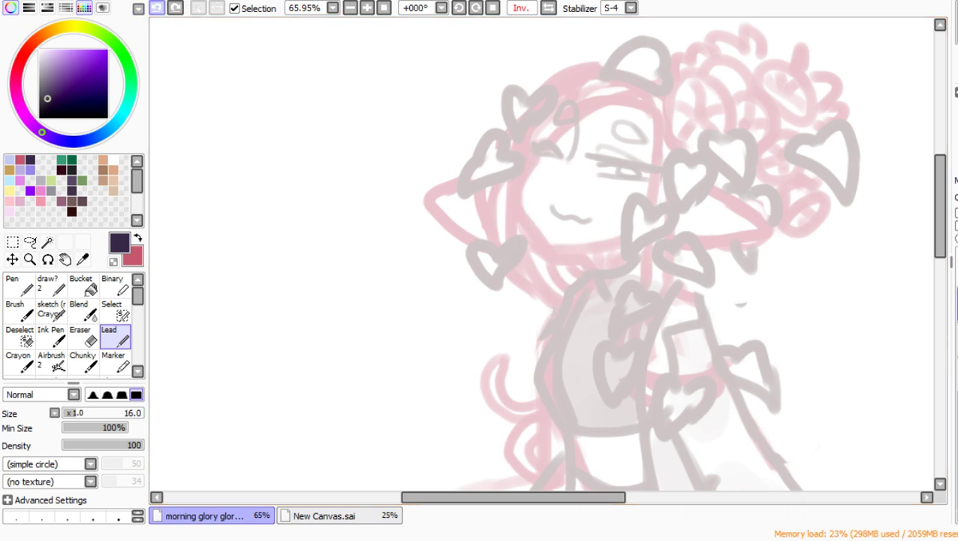
{"action": "mouse_move", "coordinate": [533, 155]}
{"action": "left_mouse_down"}
{"action": "mouse_move", "coordinate": [522, 204]}
{"action": "mouse_move", "coordinate": [538, 229]}
{"action": "mouse_move", "coordinate": [594, 277]}
{"action": "left_mouse_up"}
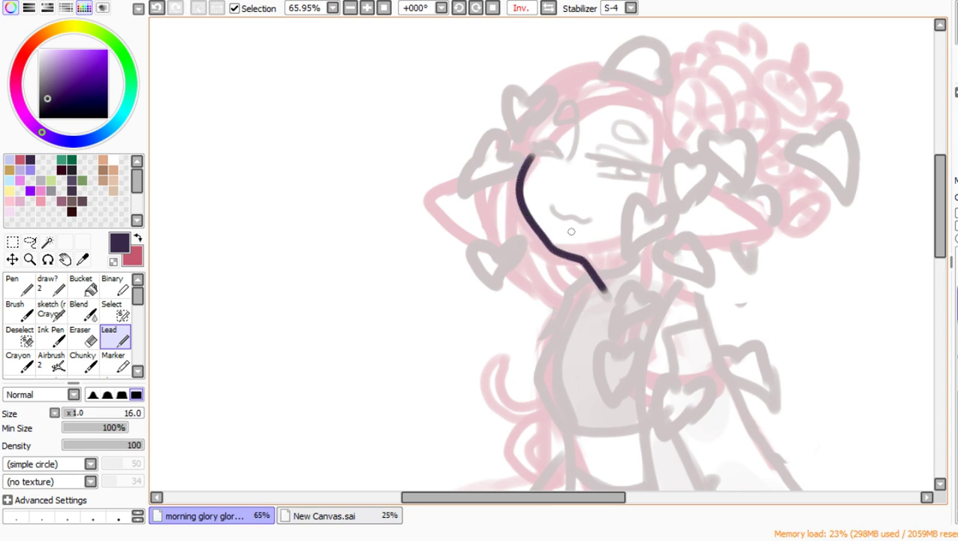
{"action": "left_click", "coordinate": [157, 9]}
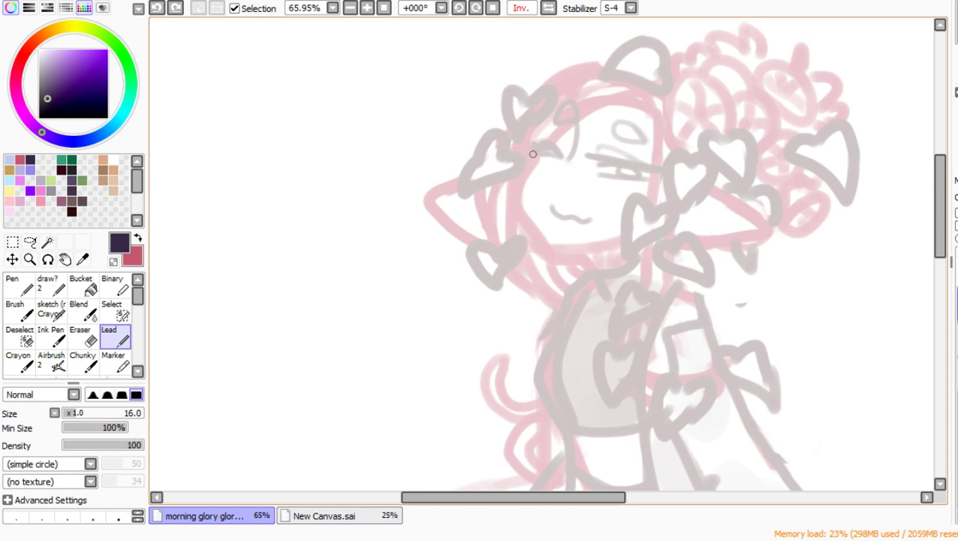
{"action": "left_click_drag", "start_coordinate": [532, 153], "coordinate": [520, 195]}
{"action": "key", "text": "ctrl+z"}
Step: Ink the face contour down to the neck, the ear under the curly puff, and the two leaves along the face's opposite edge
{"action": "mouse_move", "coordinate": [531, 152]}
{"action": "left_mouse_down"}
{"action": "mouse_move", "coordinate": [511, 190]}
{"action": "mouse_move", "coordinate": [520, 218]}
{"action": "mouse_move", "coordinate": [549, 256]}
{"action": "mouse_move", "coordinate": [583, 258]}
{"action": "mouse_move", "coordinate": [601, 284]}
{"action": "left_mouse_up"}
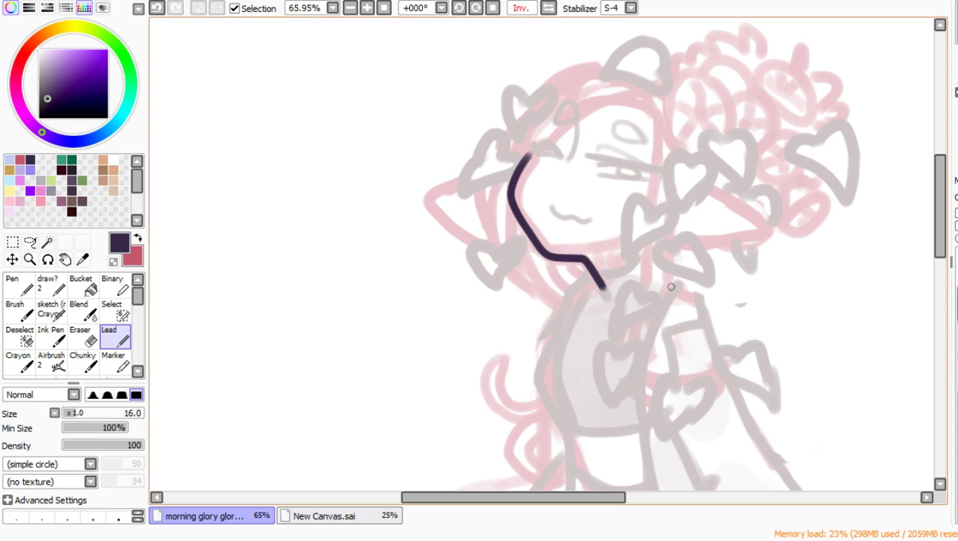
{"action": "mouse_move", "coordinate": [706, 191]}
{"action": "left_mouse_down"}
{"action": "mouse_move", "coordinate": [774, 231]}
{"action": "mouse_move", "coordinate": [696, 253]}
{"action": "left_mouse_up"}
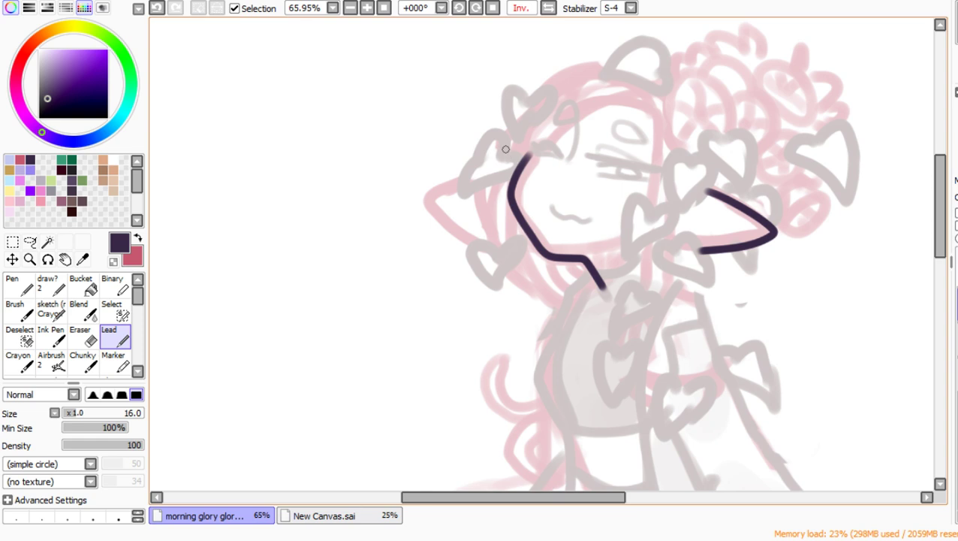
{"action": "left_click_drag", "start_coordinate": [505, 148], "coordinate": [518, 158]}
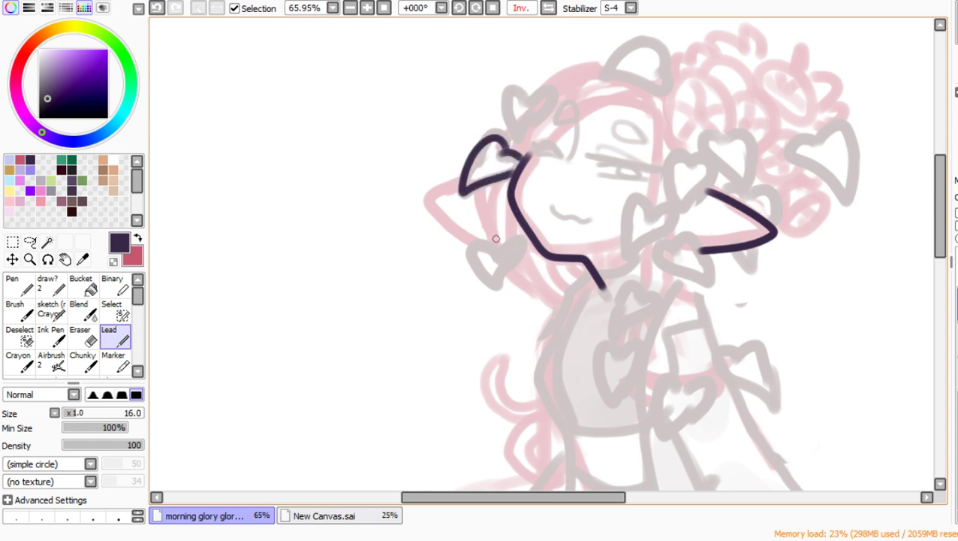
{"action": "mouse_move", "coordinate": [498, 242]}
{"action": "left_mouse_down"}
{"action": "mouse_move", "coordinate": [483, 280]}
{"action": "mouse_move", "coordinate": [511, 235]}
{"action": "mouse_move", "coordinate": [521, 250]}
{"action": "mouse_move", "coordinate": [497, 297]}
{"action": "left_mouse_up"}
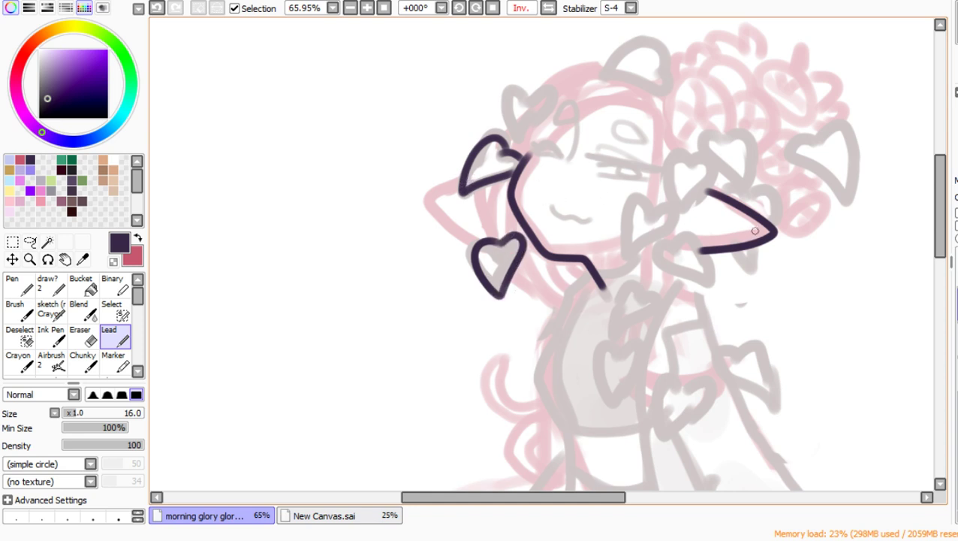
Step: Ink the puff-side ear's inner line, the two heart leaves beside it, and the opposite pointed ear with its inner line
{"action": "left_click_drag", "start_coordinate": [768, 227], "coordinate": [681, 212]}
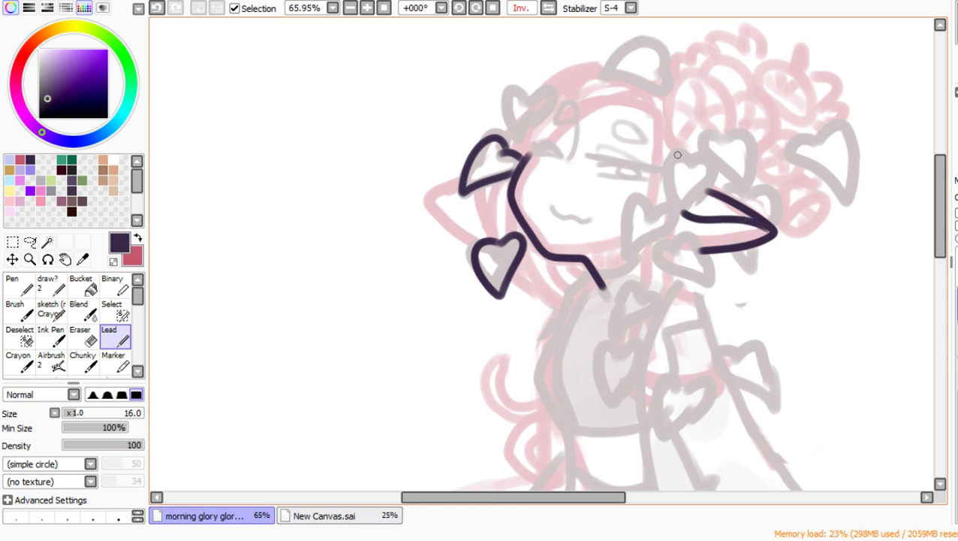
{"action": "mouse_move", "coordinate": [687, 160]}
{"action": "left_mouse_down"}
{"action": "mouse_move", "coordinate": [665, 183]}
{"action": "mouse_move", "coordinate": [676, 213]}
{"action": "mouse_move", "coordinate": [713, 177]}
{"action": "mouse_move", "coordinate": [685, 159]}
{"action": "left_mouse_up"}
{"action": "mouse_move", "coordinate": [646, 216]}
{"action": "left_mouse_down"}
{"action": "mouse_move", "coordinate": [616, 248]}
{"action": "mouse_move", "coordinate": [653, 225]}
{"action": "mouse_move", "coordinate": [664, 201]}
{"action": "mouse_move", "coordinate": [644, 215]}
{"action": "left_mouse_up"}
{"action": "mouse_move", "coordinate": [464, 179]}
{"action": "left_mouse_down"}
{"action": "mouse_move", "coordinate": [432, 192]}
{"action": "mouse_move", "coordinate": [459, 225]}
{"action": "mouse_move", "coordinate": [506, 236]}
{"action": "mouse_move", "coordinate": [525, 226]}
{"action": "left_mouse_up"}
{"action": "left_click_drag", "start_coordinate": [429, 197], "coordinate": [509, 201]}
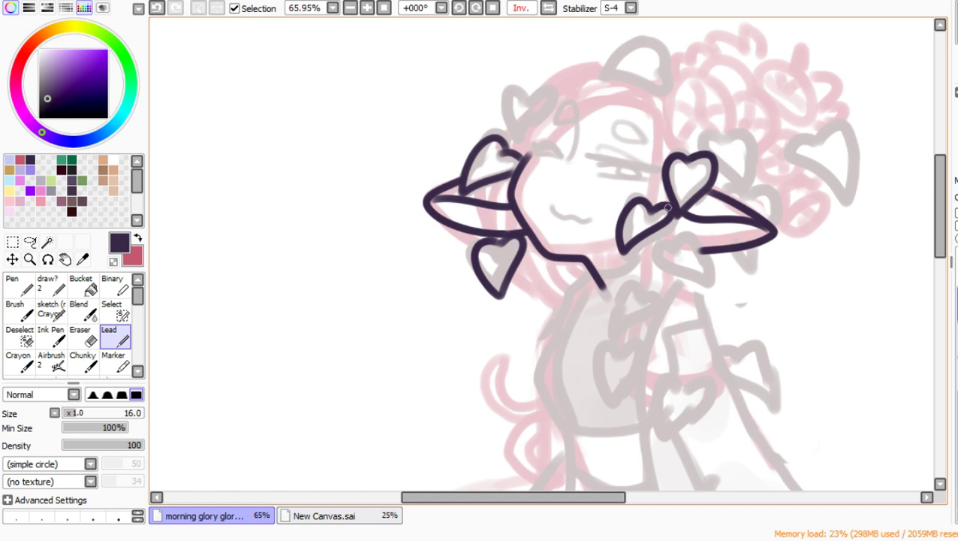
Step: Ink the strand from beside the face to the chest with its two lower leaves, and the jaw corner and collar line
{"action": "left_click_drag", "start_coordinate": [546, 254], "coordinate": [596, 260]}
{"action": "left_click_drag", "start_coordinate": [649, 112], "coordinate": [655, 204]}
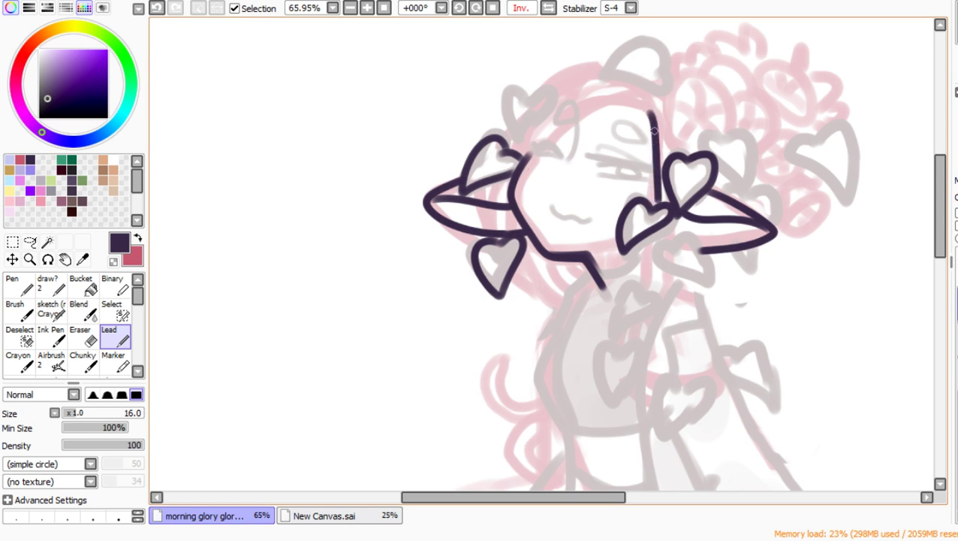
{"action": "left_click_drag", "start_coordinate": [651, 111], "coordinate": [677, 155]}
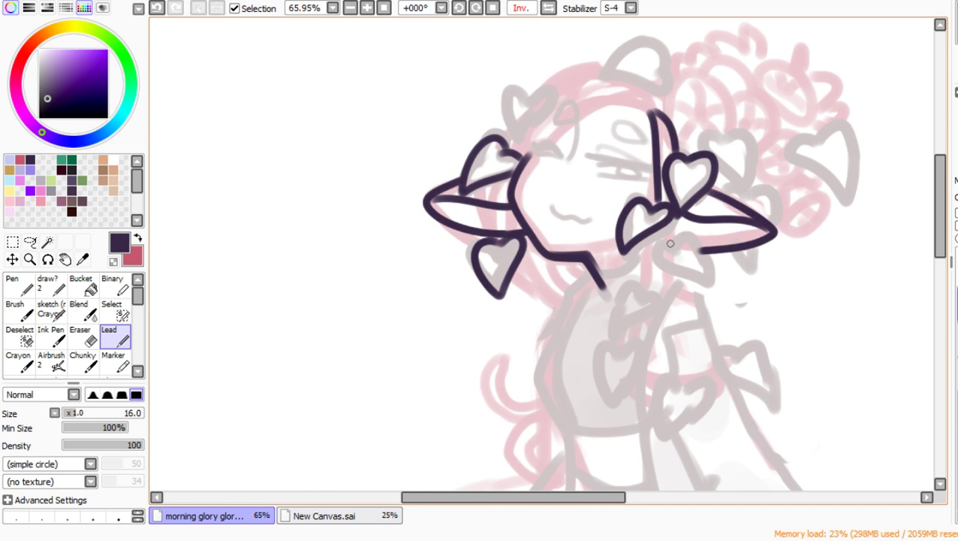
{"action": "mouse_move", "coordinate": [670, 243]}
{"action": "left_mouse_down"}
{"action": "mouse_move", "coordinate": [704, 279]}
{"action": "mouse_move", "coordinate": [701, 258]}
{"action": "mouse_move", "coordinate": [687, 242]}
{"action": "mouse_move", "coordinate": [673, 244]}
{"action": "mouse_move", "coordinate": [684, 229]}
{"action": "mouse_move", "coordinate": [668, 222]}
{"action": "mouse_move", "coordinate": [675, 213]}
{"action": "mouse_move", "coordinate": [658, 244]}
{"action": "left_mouse_up"}
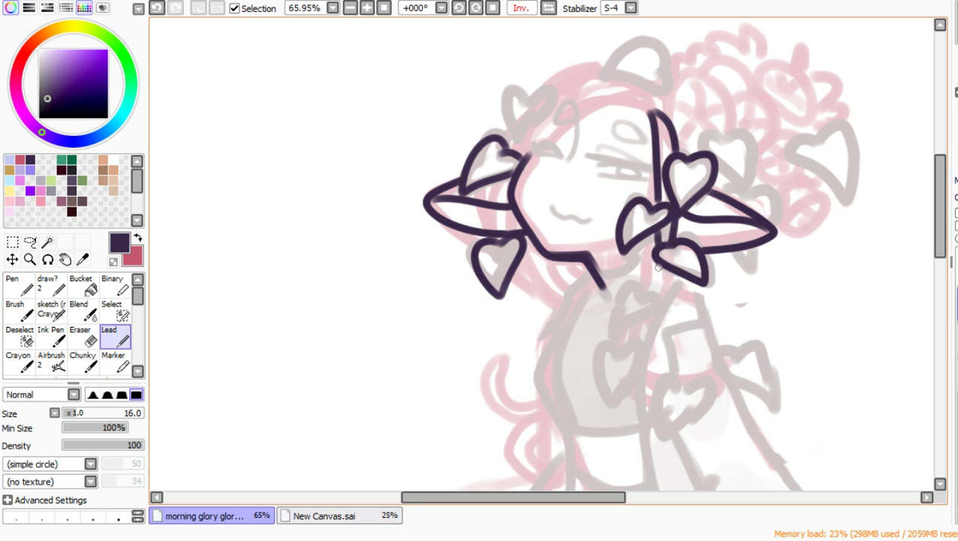
{"action": "mouse_move", "coordinate": [644, 291]}
{"action": "left_mouse_down"}
{"action": "mouse_move", "coordinate": [619, 297]}
{"action": "mouse_move", "coordinate": [616, 307]}
{"action": "mouse_move", "coordinate": [658, 293]}
{"action": "mouse_move", "coordinate": [614, 325]}
{"action": "left_mouse_up"}
{"action": "mouse_move", "coordinate": [656, 252]}
{"action": "left_mouse_down"}
{"action": "mouse_move", "coordinate": [645, 290]}
{"action": "mouse_move", "coordinate": [668, 271]}
{"action": "mouse_move", "coordinate": [644, 294]}
{"action": "left_mouse_up"}
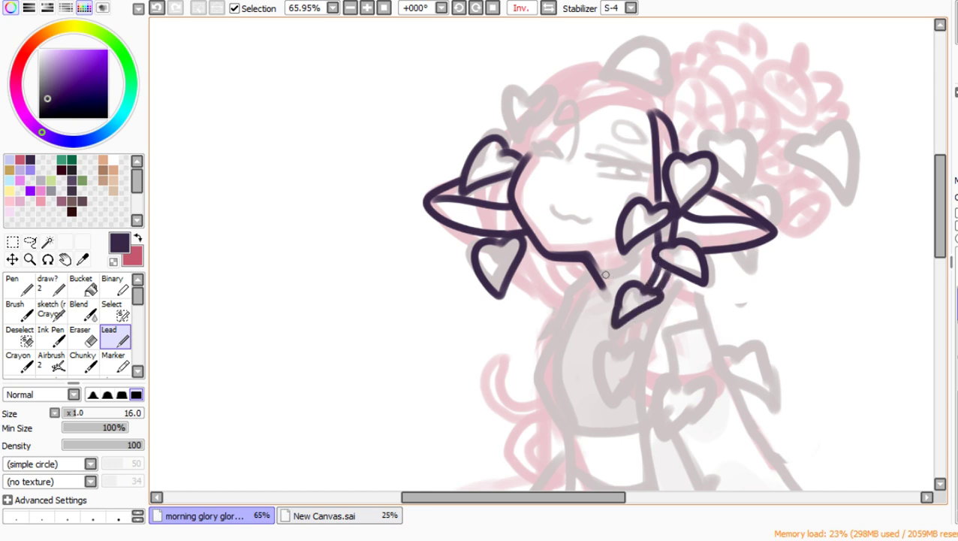
{"action": "left_click_drag", "start_coordinate": [591, 268], "coordinate": [653, 256]}
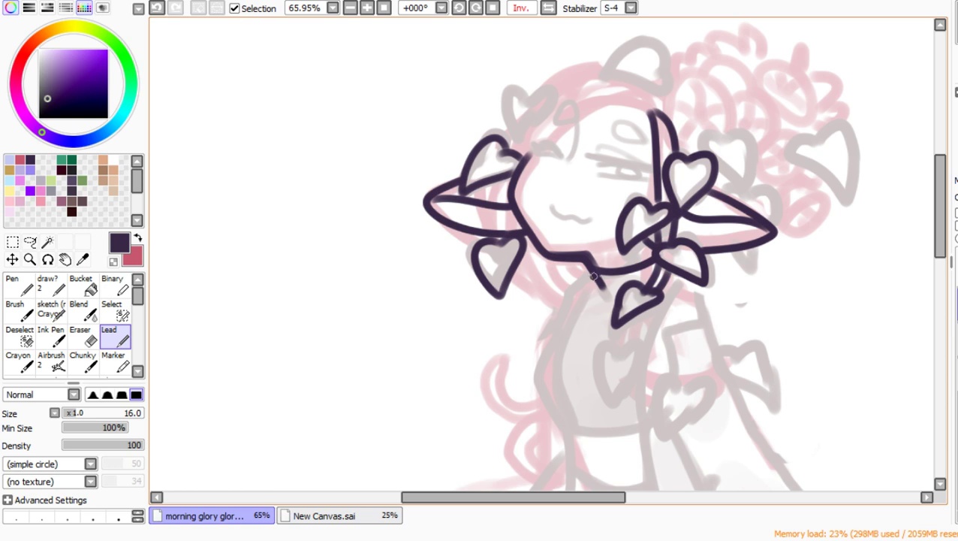
Step: Ink the torso's outer edge, the near shoulder, the waist and hip lines, and the long line behind the back
{"action": "mouse_move", "coordinate": [593, 276]}
{"action": "left_mouse_down"}
{"action": "mouse_move", "coordinate": [578, 280]}
{"action": "mouse_move", "coordinate": [571, 440]}
{"action": "left_mouse_up"}
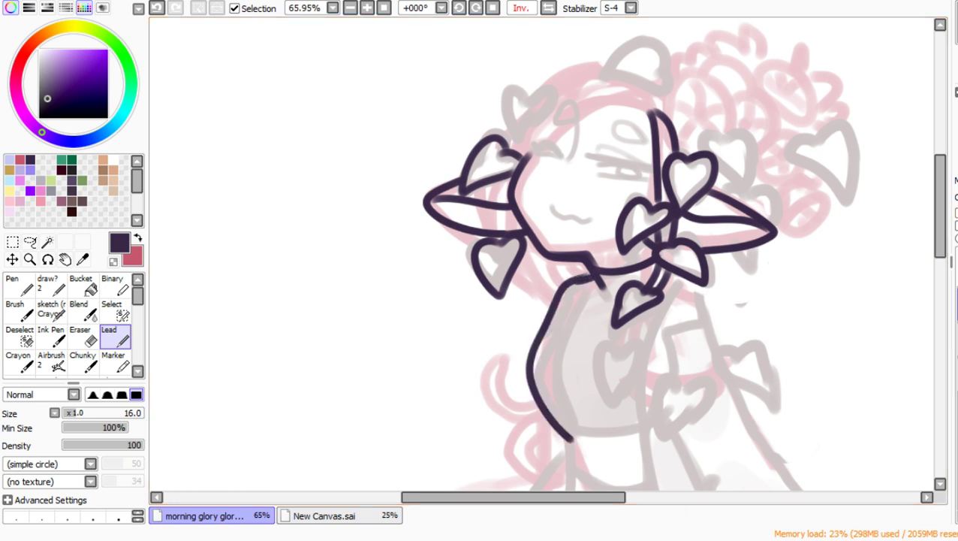
{"action": "scroll", "coordinate": [680, 208], "scroll_direction": "down", "scroll_amount": 3}
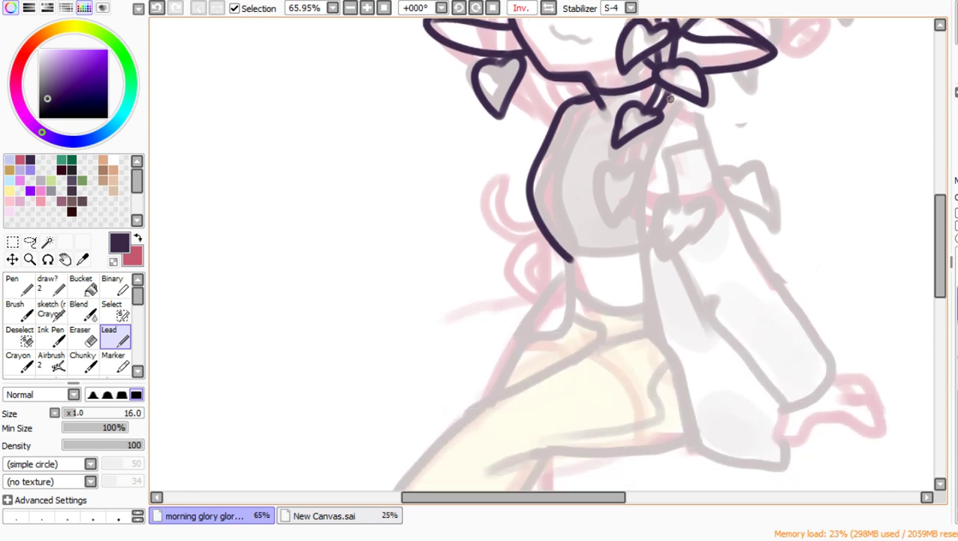
{"action": "mouse_move", "coordinate": [670, 99]}
{"action": "left_mouse_down"}
{"action": "mouse_move", "coordinate": [702, 128]}
{"action": "mouse_move", "coordinate": [718, 186]}
{"action": "left_mouse_up"}
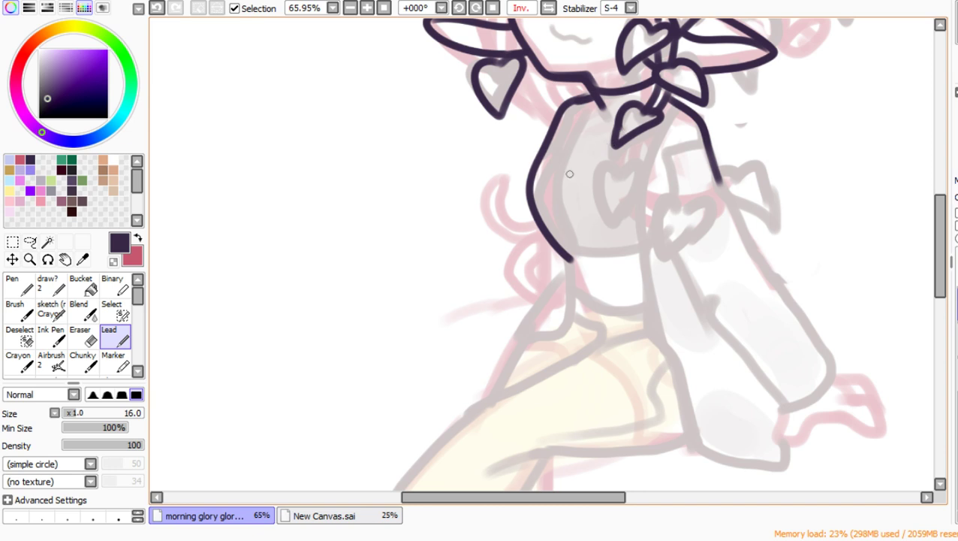
{"action": "left_click_drag", "start_coordinate": [568, 257], "coordinate": [584, 304]}
{"action": "mouse_move", "coordinate": [568, 267]}
{"action": "left_mouse_down"}
{"action": "mouse_move", "coordinate": [515, 334]}
{"action": "mouse_move", "coordinate": [488, 397]}
{"action": "left_mouse_up"}
{"action": "mouse_move", "coordinate": [569, 271]}
{"action": "left_mouse_down"}
{"action": "mouse_move", "coordinate": [608, 317]}
{"action": "mouse_move", "coordinate": [647, 318]}
{"action": "left_mouse_up"}
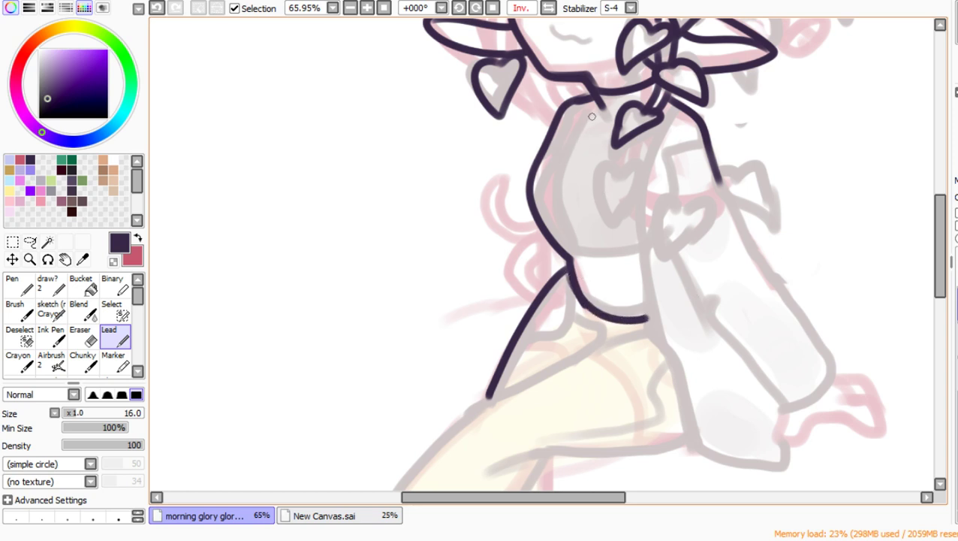
{"action": "mouse_move", "coordinate": [599, 100]}
{"action": "left_mouse_down"}
{"action": "mouse_move", "coordinate": [547, 155]}
{"action": "mouse_move", "coordinate": [531, 204]}
{"action": "left_mouse_up"}
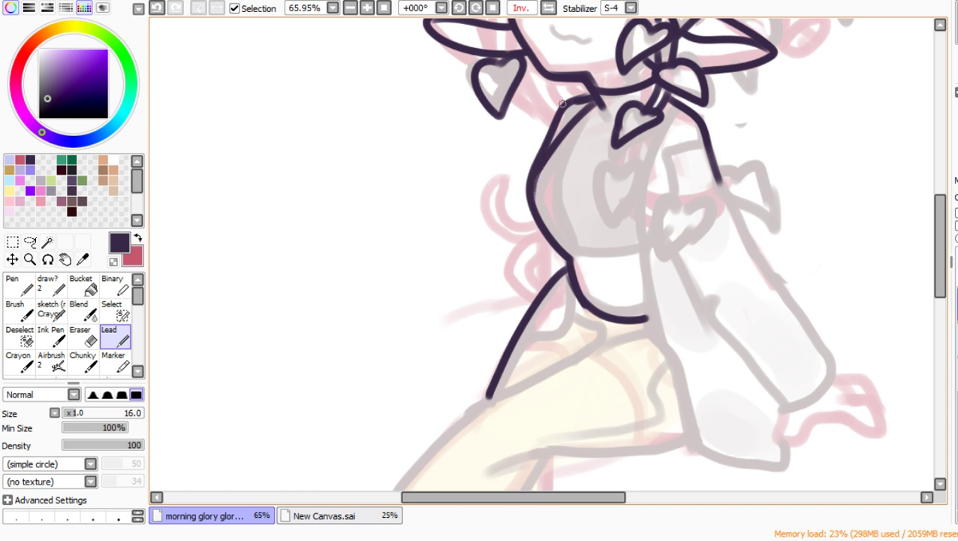
{"action": "left_click_drag", "start_coordinate": [555, 114], "coordinate": [492, 324]}
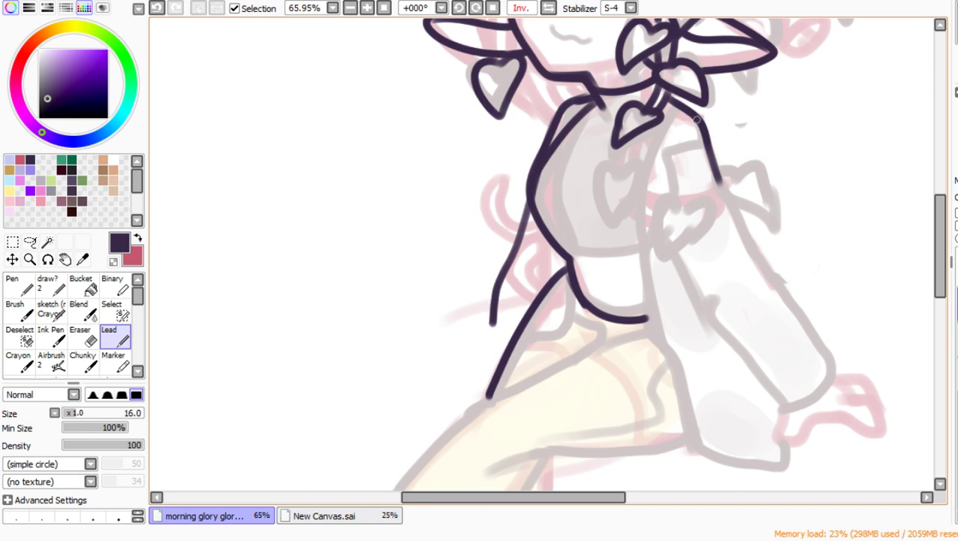
Step: Ink the near sleeve's inner edge from the shoulder past the hip to the hem, erasing the overlapping stroke end
{"action": "mouse_move", "coordinate": [697, 119]}
{"action": "left_mouse_down"}
{"action": "mouse_move", "coordinate": [648, 304]}
{"action": "mouse_move", "coordinate": [672, 409]}
{"action": "left_mouse_up"}
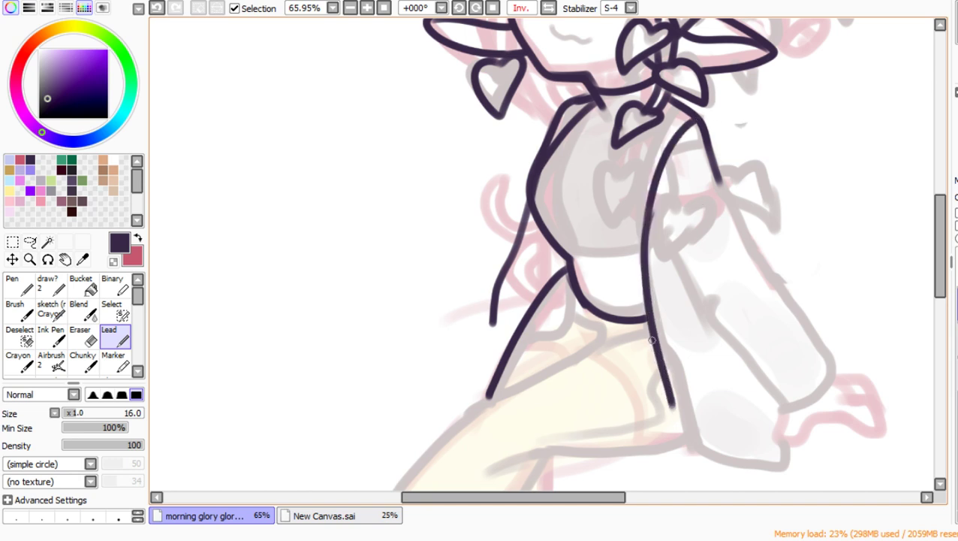
{"action": "mouse_move", "coordinate": [651, 340]}
{"action": "left_mouse_down"}
{"action": "mouse_move", "coordinate": [687, 412]}
{"action": "mouse_move", "coordinate": [691, 449]}
{"action": "left_mouse_up"}
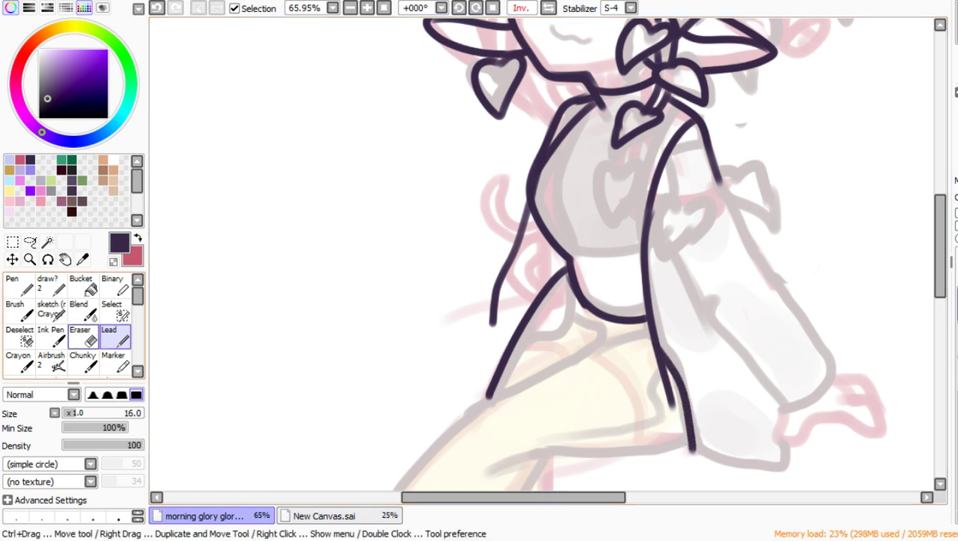
{"action": "left_click", "coordinate": [82, 338]}
{"action": "mouse_move", "coordinate": [663, 360]}
{"action": "left_mouse_down"}
{"action": "mouse_move", "coordinate": [646, 359]}
{"action": "mouse_move", "coordinate": [664, 398]}
{"action": "left_mouse_up"}
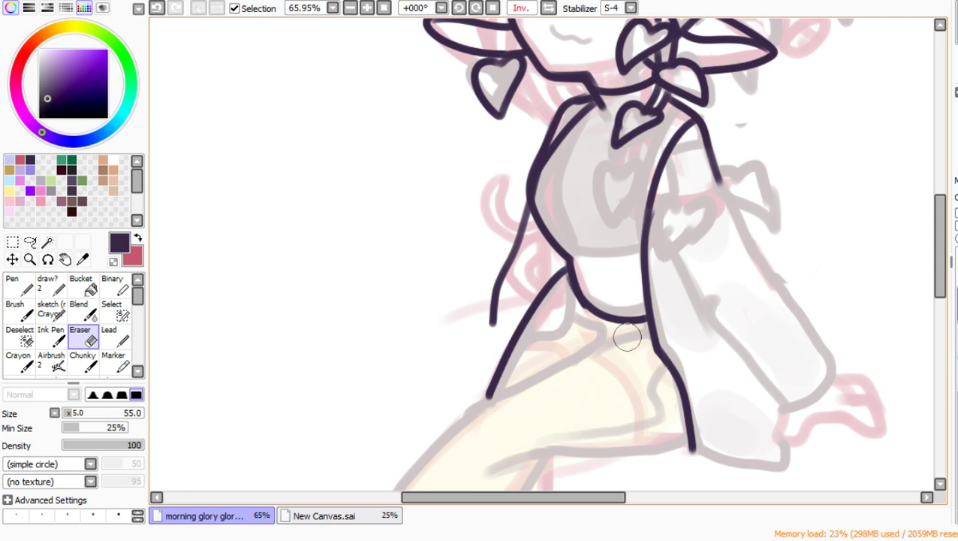
{"action": "left_click", "coordinate": [115, 337]}
Step: Trim the doubled line along the torso's outer edge with transparent color, and ink both edges of the arm
{"action": "left_click", "coordinate": [113, 262]}
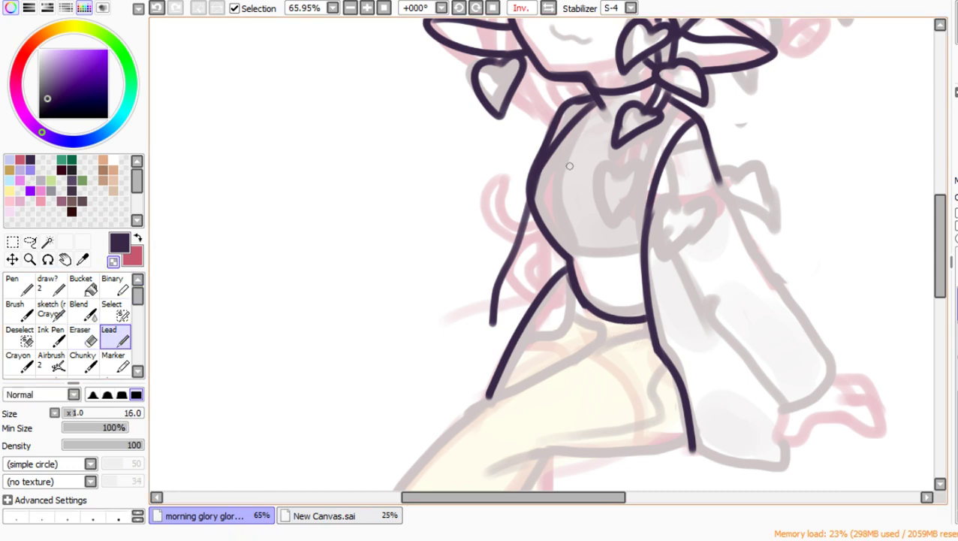
{"action": "mouse_move", "coordinate": [552, 159]}
{"action": "left_mouse_down"}
{"action": "mouse_move", "coordinate": [538, 174]}
{"action": "mouse_move", "coordinate": [541, 199]}
{"action": "left_mouse_up"}
{"action": "left_click", "coordinate": [113, 261]}
{"action": "left_click_drag", "start_coordinate": [530, 185], "coordinate": [547, 214]}
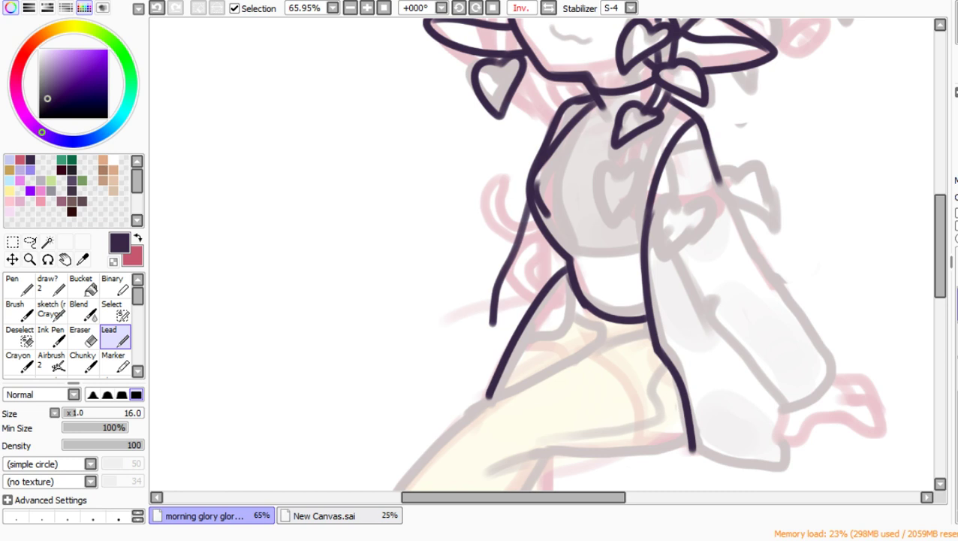
{"action": "key", "text": "ctrl+z"}
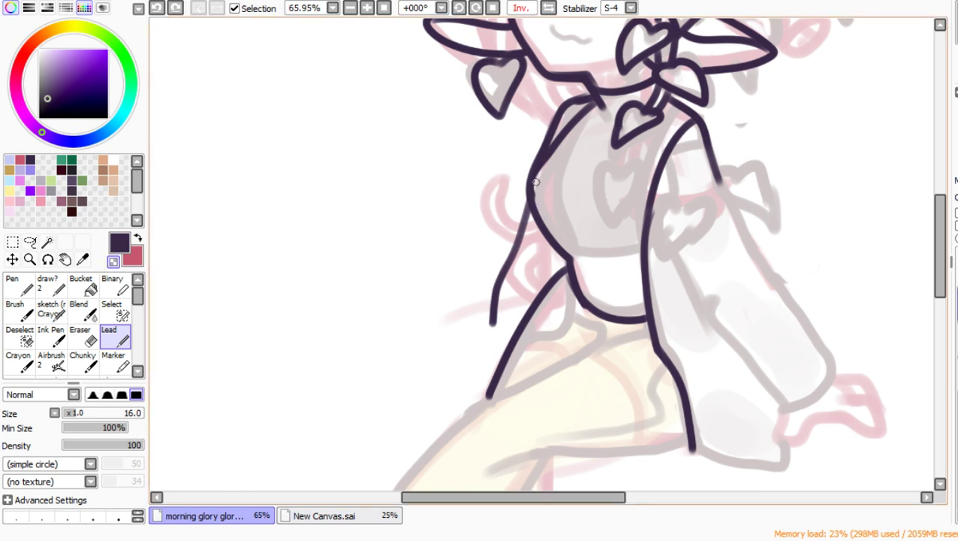
{"action": "left_click", "coordinate": [581, 137]}
{"action": "left_click", "coordinate": [113, 261]}
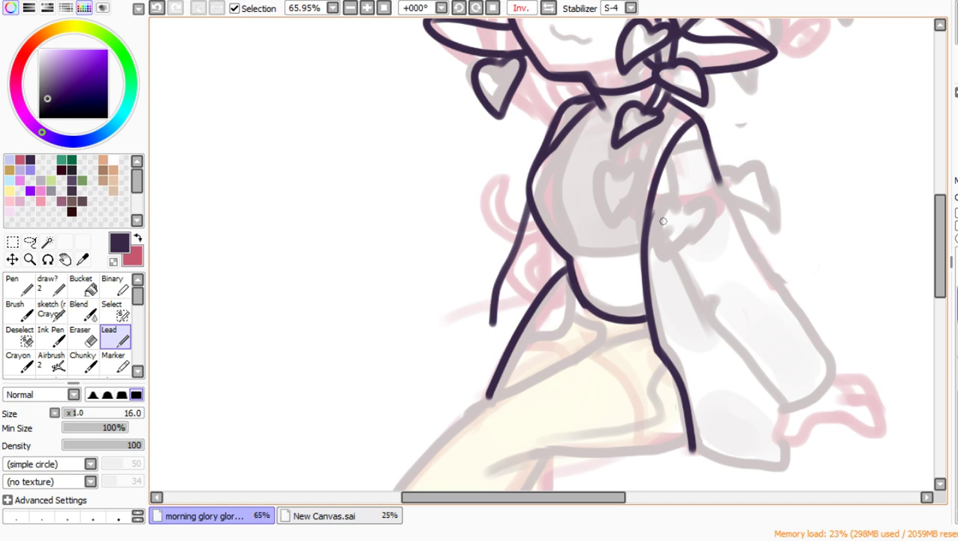
{"action": "left_click_drag", "start_coordinate": [664, 218], "coordinate": [712, 301]}
{"action": "left_click_drag", "start_coordinate": [717, 179], "coordinate": [781, 289]}
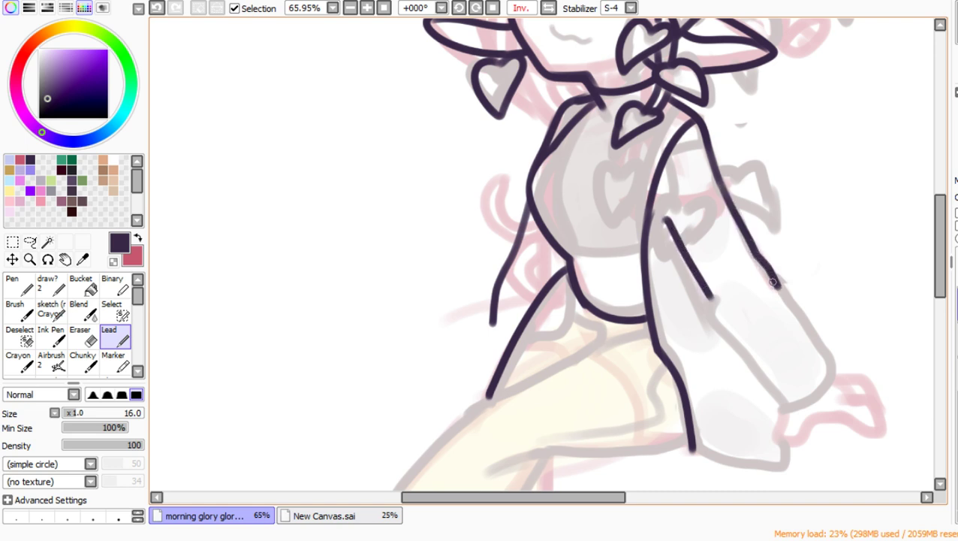
Step: Undo the recent ink strokes back to the torso's outer edge, removing the sleeve, arm, shoulder, waist, hip and back lines
{"action": "left_click", "coordinate": [157, 7]}
{"action": "left_click", "coordinate": [156, 8]}
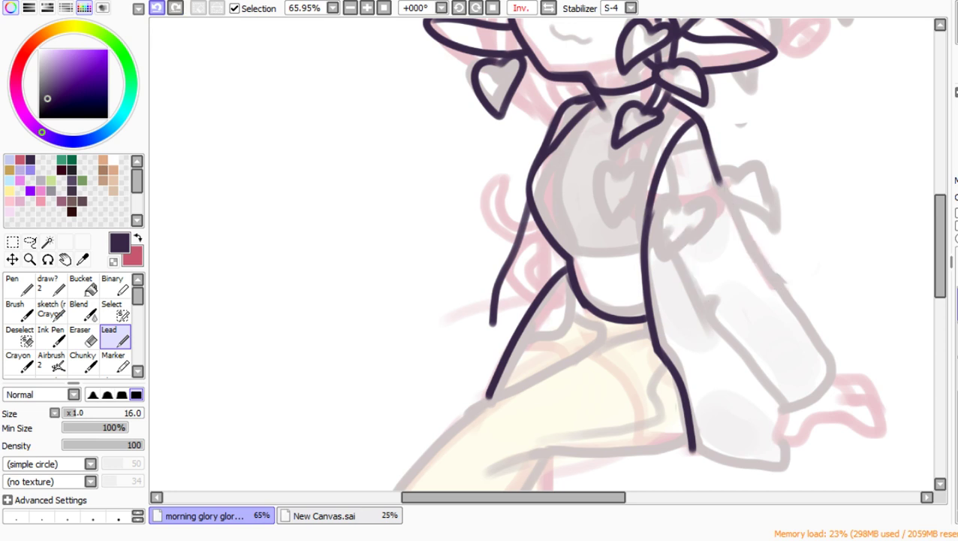
{"action": "left_click", "coordinate": [156, 7]}
{"action": "left_click", "coordinate": [156, 8]}
{"action": "left_click", "coordinate": [156, 8]}
{"action": "left_click", "coordinate": [156, 7]}
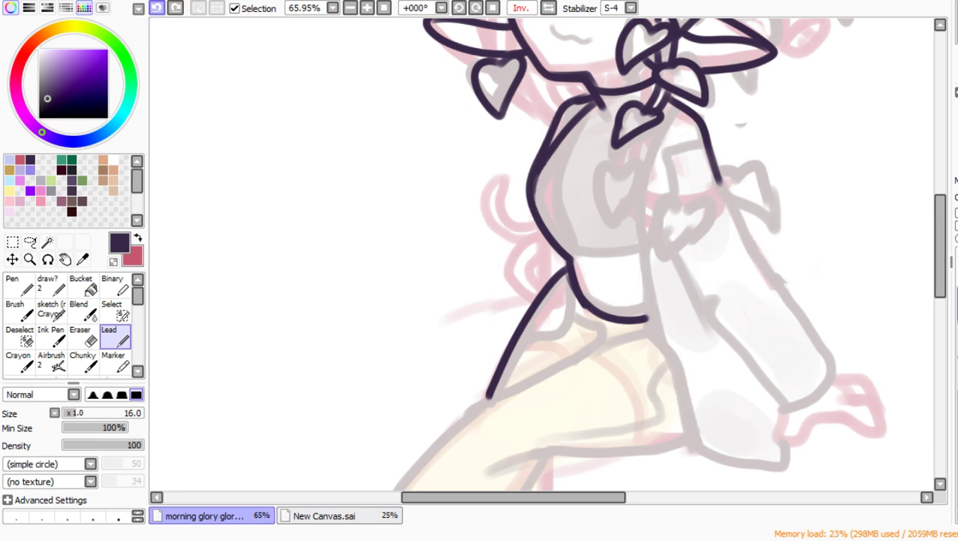
{"action": "left_click", "coordinate": [156, 7]}
{"action": "left_click", "coordinate": [156, 7]}
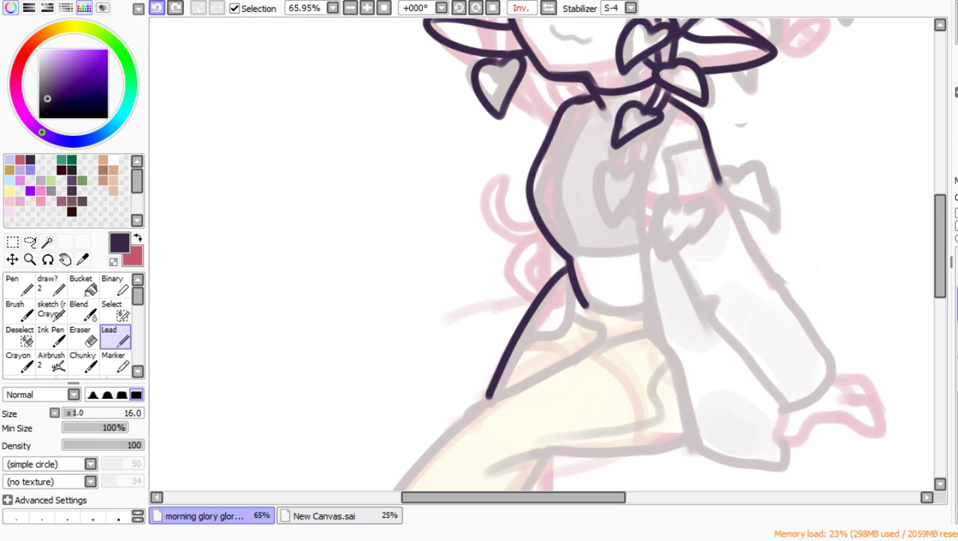
{"action": "left_click", "coordinate": [156, 8]}
{"action": "left_click", "coordinate": [156, 8]}
{"action": "left_click", "coordinate": [156, 7]}
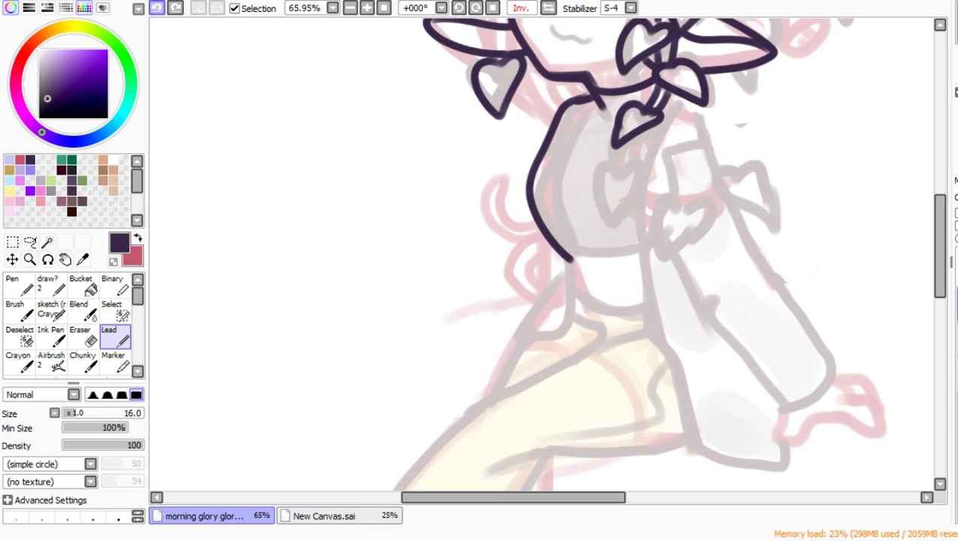
Step: Ink the loose sleeve's upper opening and the strand across the chest with its next two heart leaves
{"action": "left_click_drag", "start_coordinate": [758, 227], "coordinate": [688, 290]}
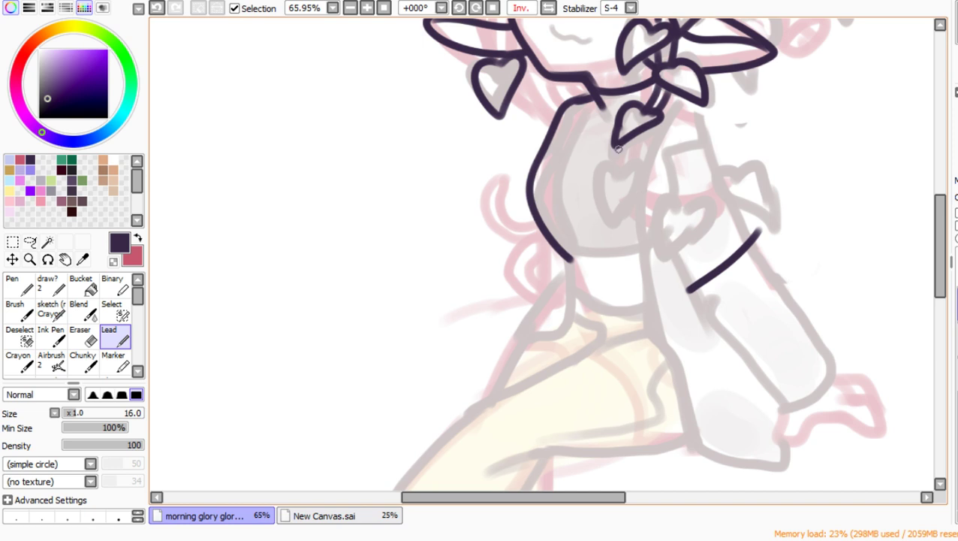
{"action": "mouse_move", "coordinate": [628, 141]}
{"action": "left_mouse_down"}
{"action": "mouse_move", "coordinate": [613, 167]}
{"action": "mouse_move", "coordinate": [629, 153]}
{"action": "mouse_move", "coordinate": [611, 224]}
{"action": "left_mouse_up"}
{"action": "mouse_move", "coordinate": [619, 166]}
{"action": "left_mouse_down"}
{"action": "mouse_move", "coordinate": [644, 166]}
{"action": "mouse_move", "coordinate": [614, 223]}
{"action": "mouse_move", "coordinate": [672, 200]}
{"action": "mouse_move", "coordinate": [657, 221]}
{"action": "mouse_move", "coordinate": [670, 256]}
{"action": "mouse_move", "coordinate": [711, 214]}
{"action": "mouse_move", "coordinate": [708, 196]}
{"action": "mouse_move", "coordinate": [694, 198]}
{"action": "mouse_move", "coordinate": [688, 209]}
{"action": "mouse_move", "coordinate": [728, 193]}
{"action": "left_mouse_up"}
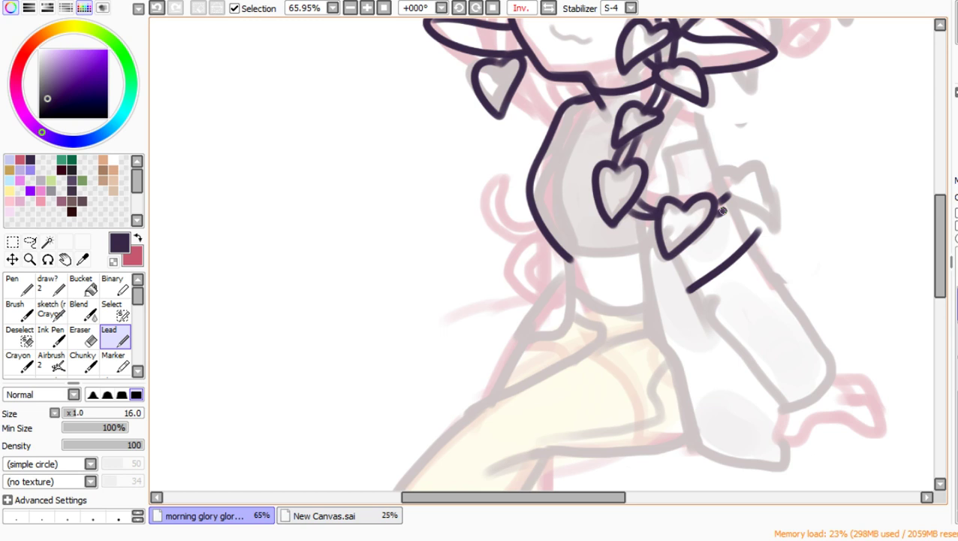
Step: Ink the strand's end leaf, both edges and the cuff of the wide loose sleeve, and the hand emerging from it
{"action": "mouse_move", "coordinate": [722, 211]}
{"action": "left_mouse_down"}
{"action": "mouse_move", "coordinate": [768, 220]}
{"action": "mouse_move", "coordinate": [764, 175]}
{"action": "mouse_move", "coordinate": [743, 172]}
{"action": "mouse_move", "coordinate": [794, 210]}
{"action": "mouse_move", "coordinate": [799, 282]}
{"action": "mouse_move", "coordinate": [838, 344]}
{"action": "mouse_move", "coordinate": [847, 381]}
{"action": "mouse_move", "coordinate": [776, 411]}
{"action": "left_mouse_up"}
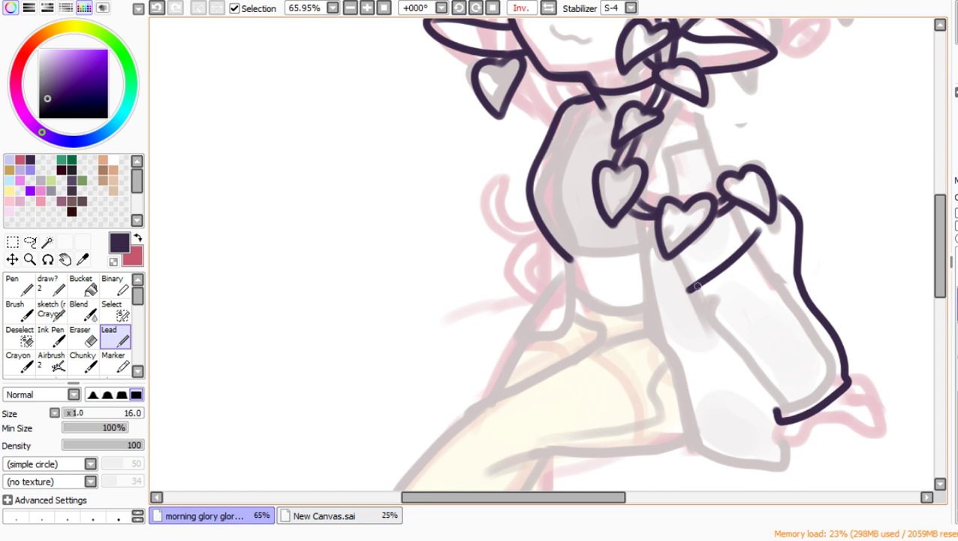
{"action": "mouse_move", "coordinate": [695, 287]}
{"action": "left_mouse_down"}
{"action": "mouse_move", "coordinate": [679, 412]}
{"action": "mouse_move", "coordinate": [697, 461]}
{"action": "mouse_move", "coordinate": [727, 470]}
{"action": "mouse_move", "coordinate": [798, 453]}
{"action": "left_mouse_up"}
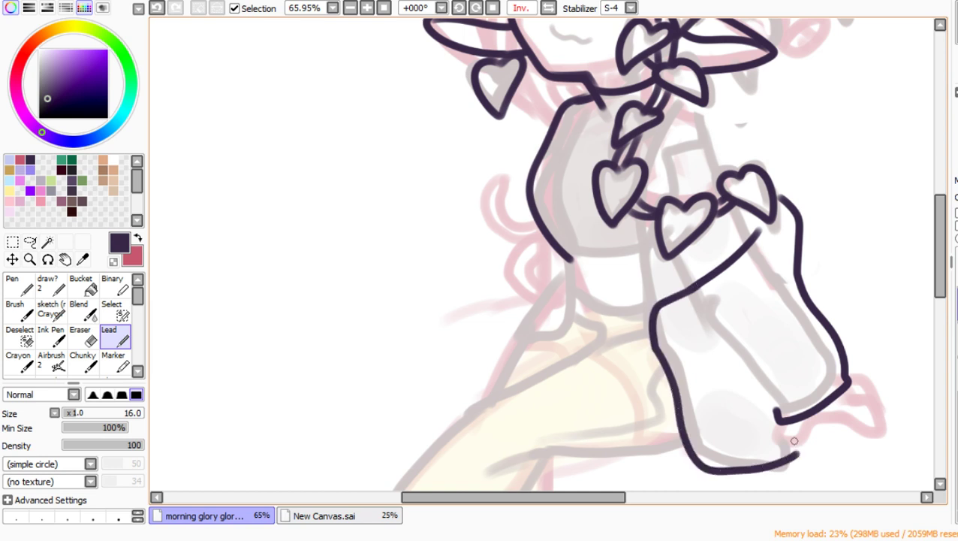
{"action": "mouse_move", "coordinate": [782, 418]}
{"action": "left_mouse_down"}
{"action": "mouse_move", "coordinate": [774, 433]}
{"action": "mouse_move", "coordinate": [784, 450]}
{"action": "mouse_move", "coordinate": [813, 423]}
{"action": "mouse_move", "coordinate": [867, 407]}
{"action": "mouse_move", "coordinate": [890, 428]}
{"action": "mouse_move", "coordinate": [864, 435]}
{"action": "mouse_move", "coordinate": [804, 423]}
{"action": "left_mouse_up"}
{"action": "mouse_move", "coordinate": [849, 379]}
{"action": "left_mouse_down"}
{"action": "mouse_move", "coordinate": [876, 384]}
{"action": "mouse_move", "coordinate": [887, 420]}
{"action": "left_mouse_up"}
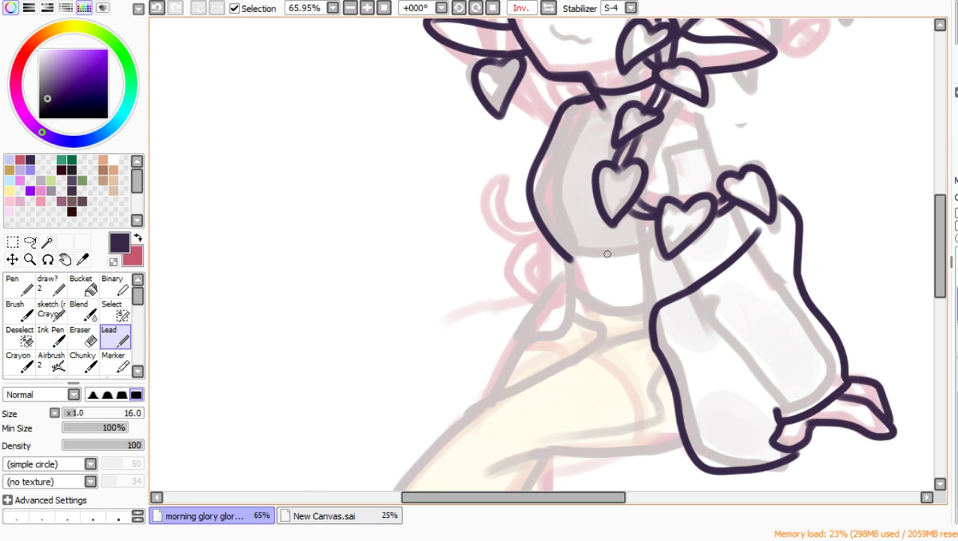
{"action": "left_click_drag", "start_coordinate": [568, 258], "coordinate": [594, 356]}
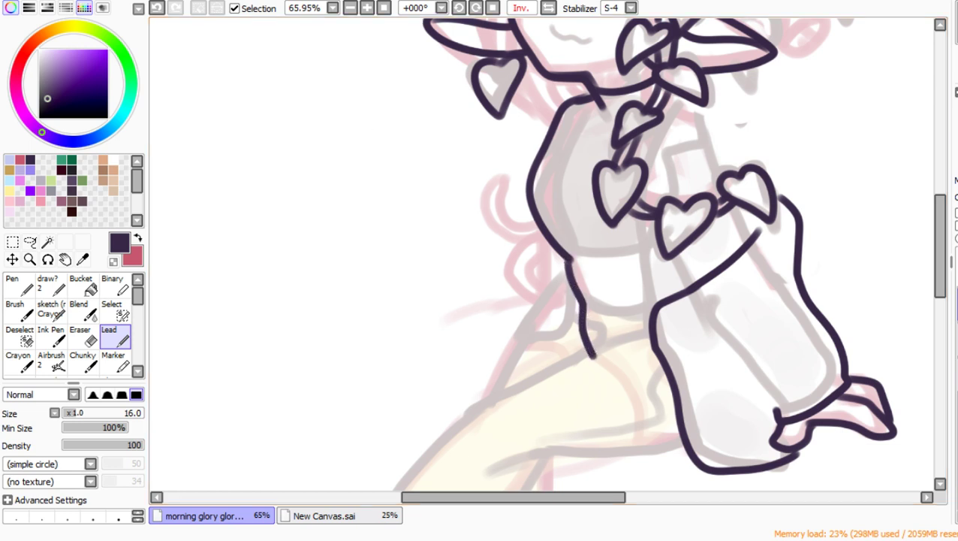
{"action": "key", "text": "ctrl+z"}
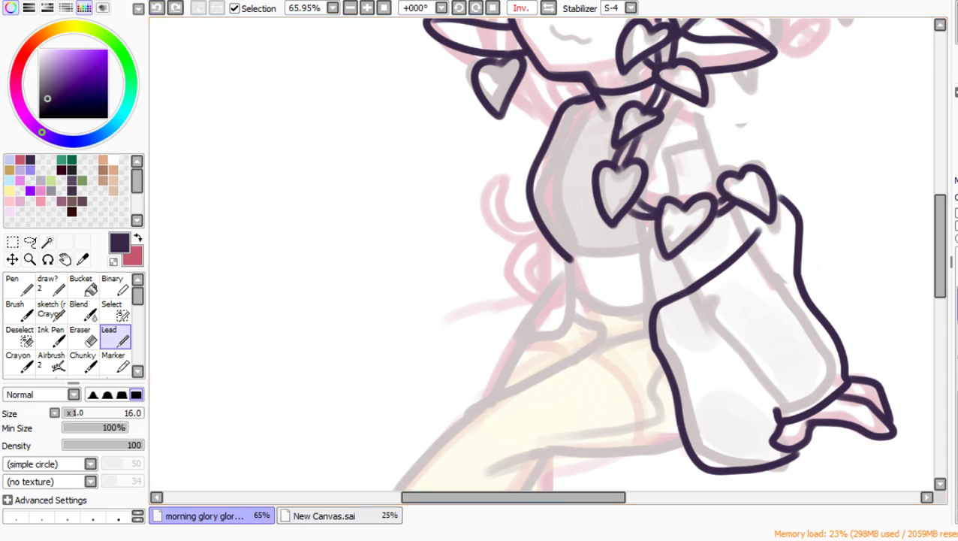
Step: Ink the near shoulder's outer line from beside the neck down to the strand's end leaf
{"action": "scroll", "coordinate": [554, 150], "scroll_direction": "down", "scroll_amount": 3}
{"action": "scroll", "coordinate": [868, 318], "scroll_direction": "up", "scroll_amount": 2}
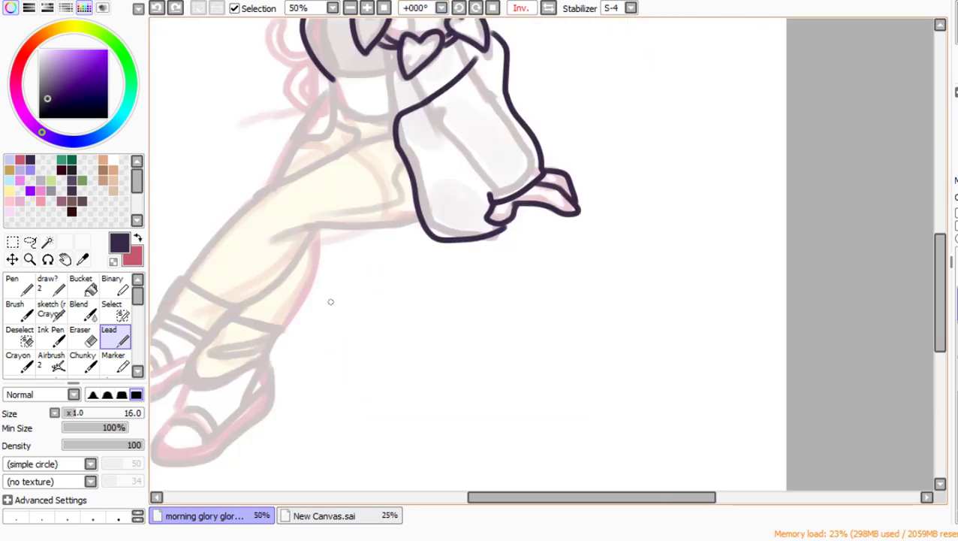
{"action": "scroll", "coordinate": [293, 278], "scroll_direction": "down", "scroll_amount": 1}
{"action": "scroll", "coordinate": [610, 184], "scroll_direction": "down", "scroll_amount": 1}
{"action": "scroll", "coordinate": [348, 179], "scroll_direction": "up", "scroll_amount": 2}
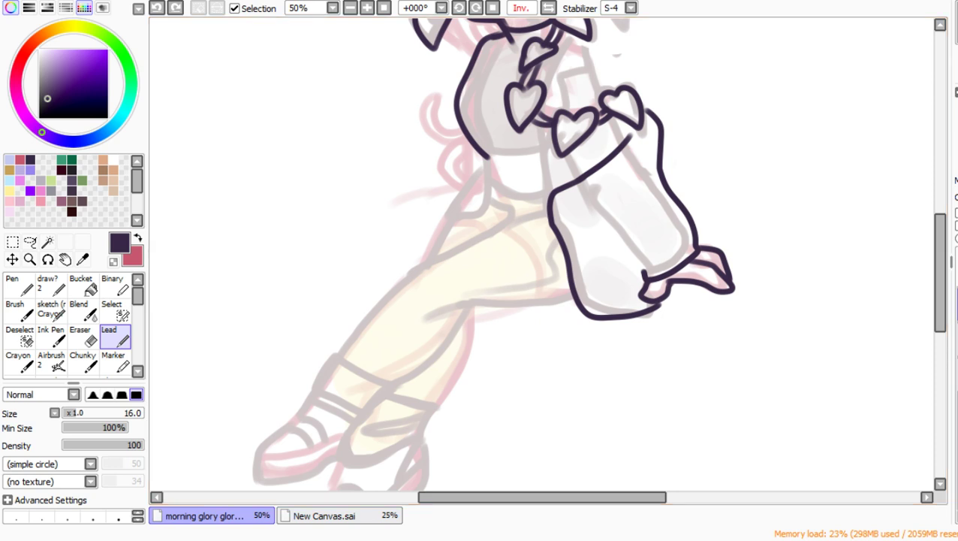
{"action": "mouse_move", "coordinate": [558, 36]}
{"action": "left_mouse_down"}
{"action": "mouse_move", "coordinate": [587, 53]}
{"action": "mouse_move", "coordinate": [601, 100]}
{"action": "left_mouse_up"}
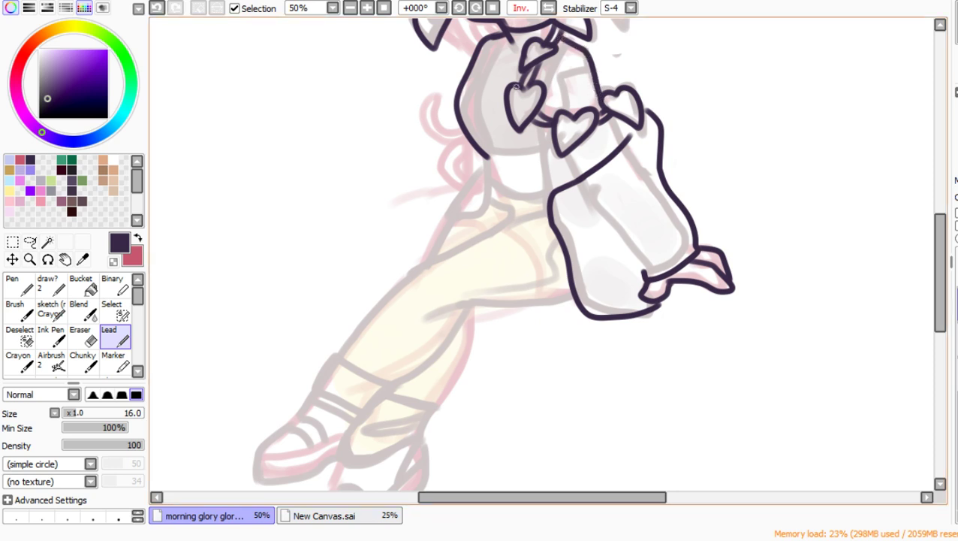
Step: Erase the inked outer edge of the torso from the neck down to the waist
{"action": "left_click", "coordinate": [81, 336]}
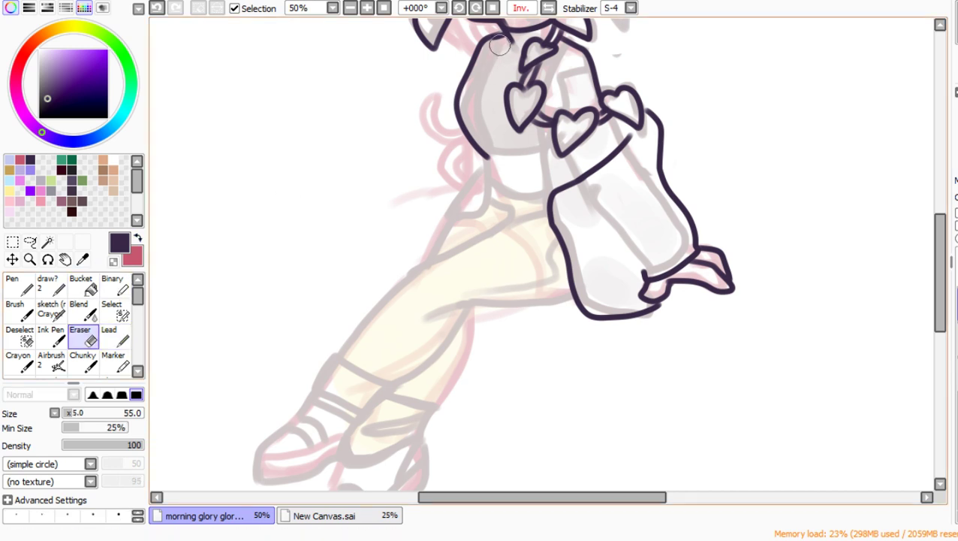
{"action": "left_click_drag", "start_coordinate": [489, 38], "coordinate": [454, 79]}
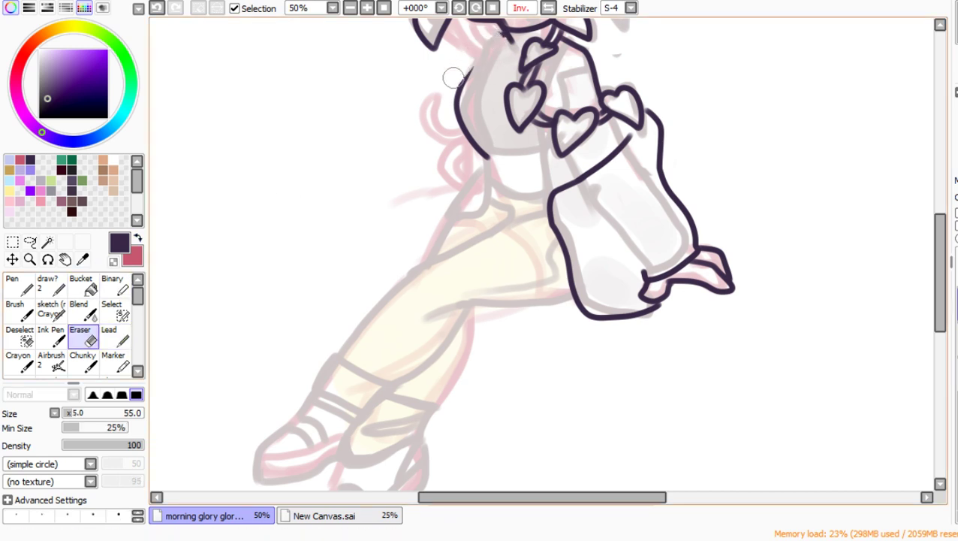
{"action": "mouse_move", "coordinate": [427, 110]}
{"action": "left_mouse_down"}
{"action": "mouse_move", "coordinate": [476, 66]}
{"action": "mouse_move", "coordinate": [469, 84]}
{"action": "mouse_move", "coordinate": [481, 149]}
{"action": "left_mouse_up"}
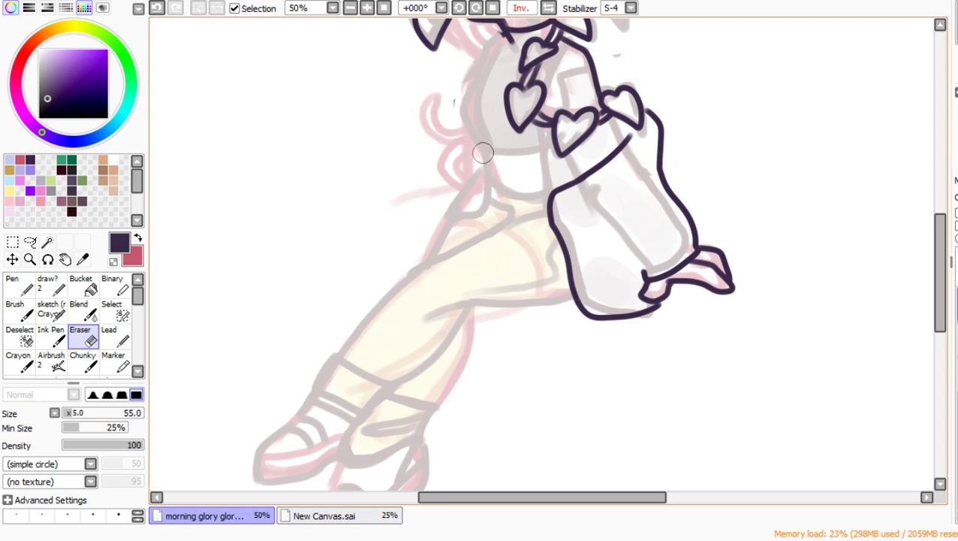
Step: Try several new curves with the Lead brush for the torso's outer edge, undoing each one
{"action": "left_click", "coordinate": [112, 336]}
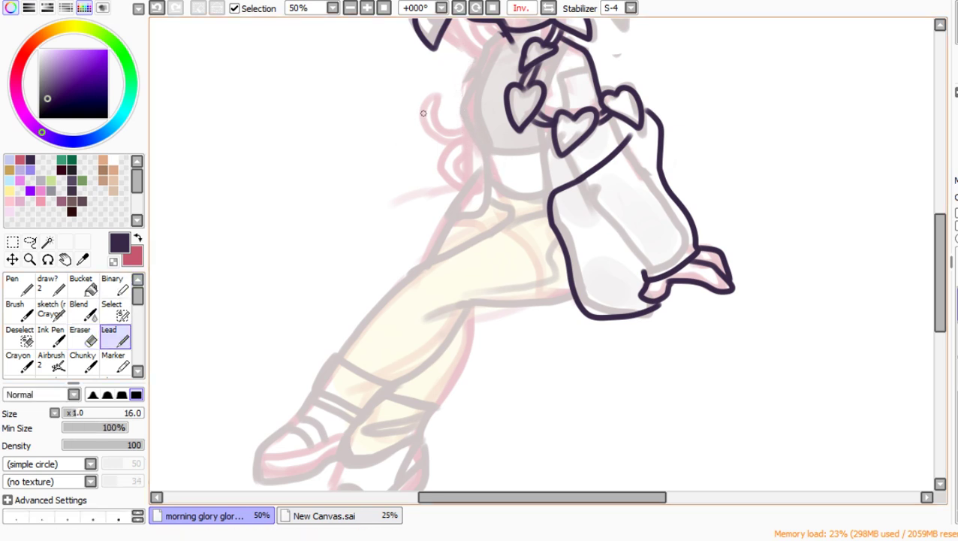
{"action": "mouse_move", "coordinate": [482, 52]}
{"action": "left_mouse_down"}
{"action": "mouse_move", "coordinate": [455, 105]}
{"action": "mouse_move", "coordinate": [459, 125]}
{"action": "left_mouse_up"}
{"action": "key", "text": "ctrl+z"}
{"action": "key", "text": "ctrl+z"}
{"action": "mouse_move", "coordinate": [505, 34]}
{"action": "left_mouse_down"}
{"action": "mouse_move", "coordinate": [484, 58]}
{"action": "mouse_move", "coordinate": [479, 156]}
{"action": "mouse_move", "coordinate": [496, 182]}
{"action": "left_mouse_up"}
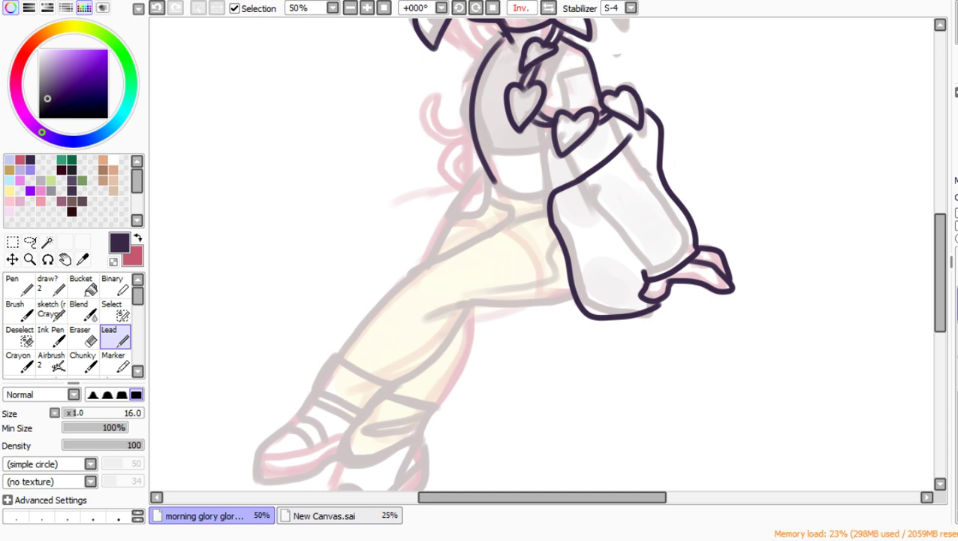
{"action": "key", "text": "ctrl+z"}
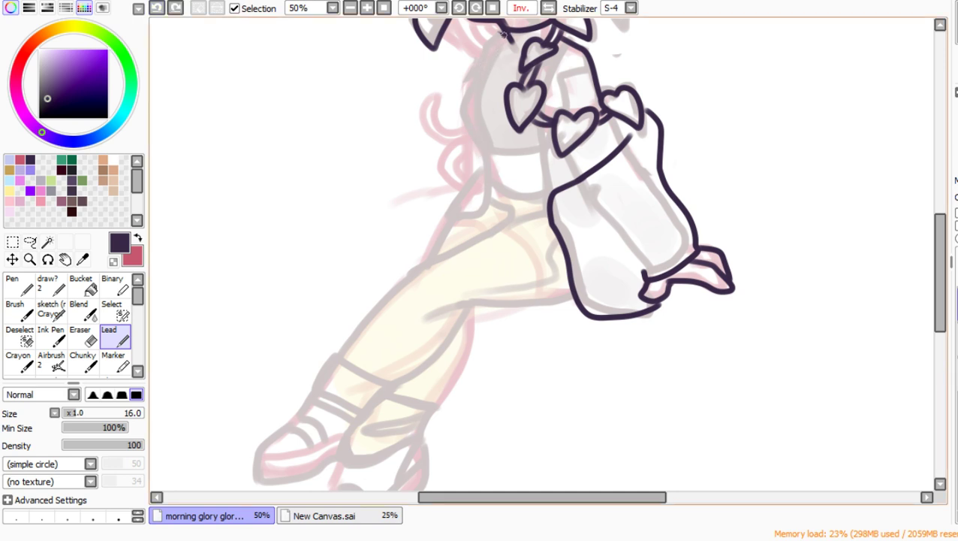
{"action": "mouse_move", "coordinate": [505, 33]}
{"action": "left_mouse_down"}
{"action": "mouse_move", "coordinate": [474, 102]}
{"action": "mouse_move", "coordinate": [509, 188]}
{"action": "left_mouse_up"}
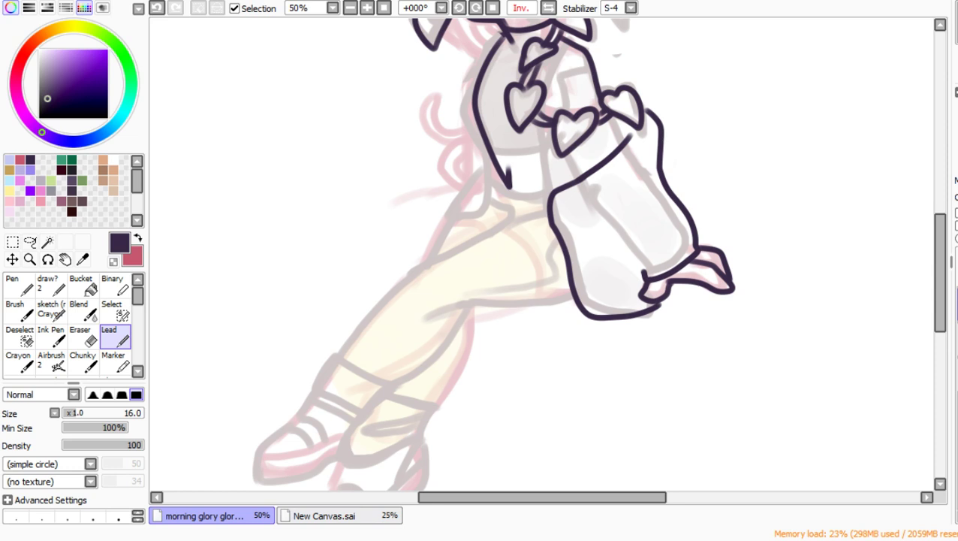
{"action": "key", "text": "ctrl+z"}
{"action": "mouse_move", "coordinate": [504, 33]}
{"action": "left_mouse_down"}
{"action": "mouse_move", "coordinate": [466, 83]}
{"action": "mouse_move", "coordinate": [463, 146]}
{"action": "mouse_move", "coordinate": [485, 188]}
{"action": "left_mouse_up"}
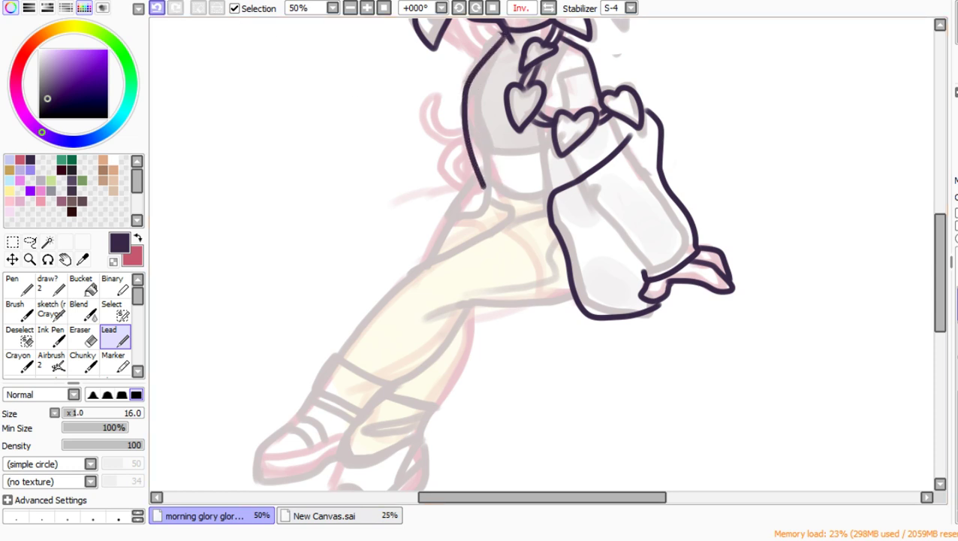
{"action": "key", "text": "ctrl+z"}
Step: Mirror the canvas view and ink the arm edges above the sleeve, the shoulder's inner curve and the torso's outer edge
{"action": "scroll", "coordinate": [774, 162], "scroll_direction": "up", "scroll_amount": 3}
{"action": "scroll", "coordinate": [921, 239], "scroll_direction": "up", "scroll_amount": 1}
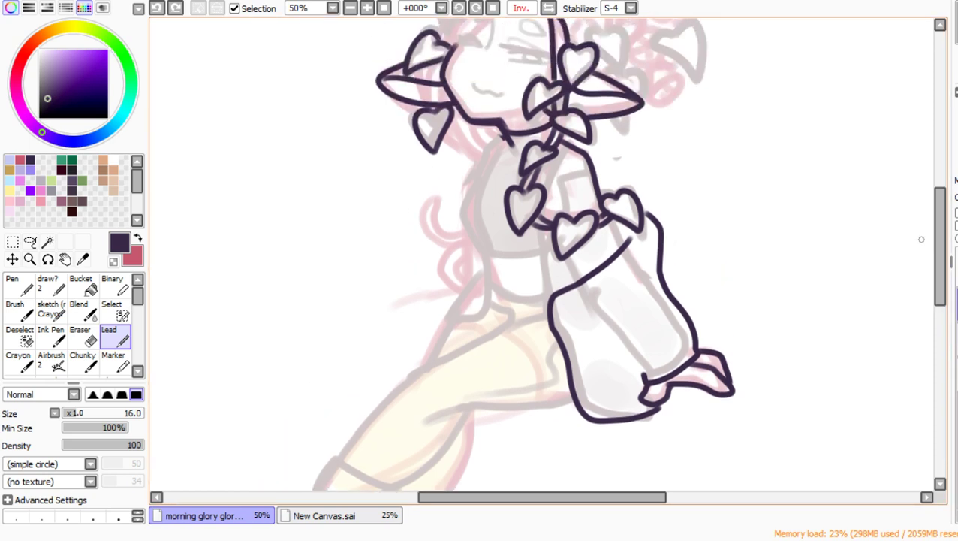
{"action": "key", "text": "h"}
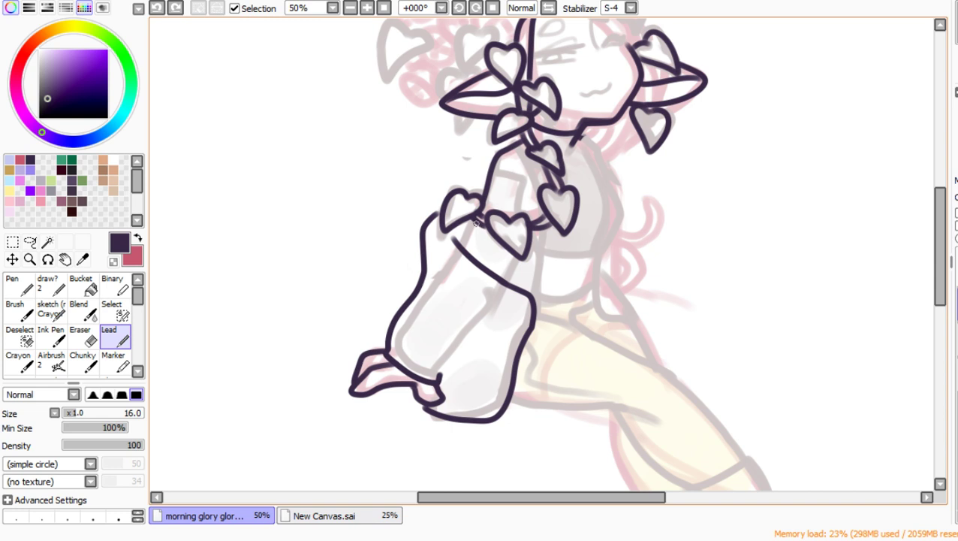
{"action": "mouse_move", "coordinate": [475, 223]}
{"action": "left_mouse_down"}
{"action": "mouse_move", "coordinate": [459, 242]}
{"action": "mouse_move", "coordinate": [473, 222]}
{"action": "left_mouse_up"}
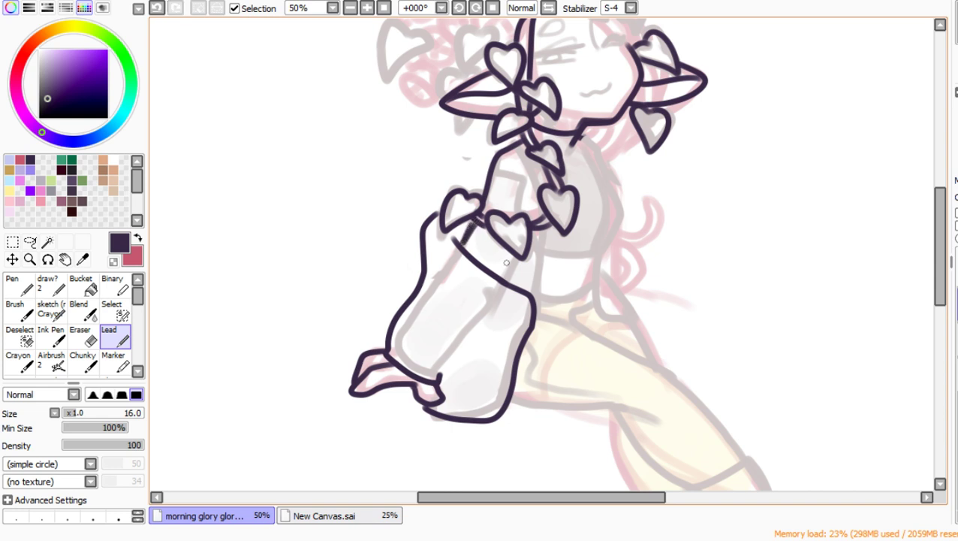
{"action": "left_click_drag", "start_coordinate": [516, 253], "coordinate": [501, 278]}
{"action": "left_click_drag", "start_coordinate": [503, 153], "coordinate": [550, 184]}
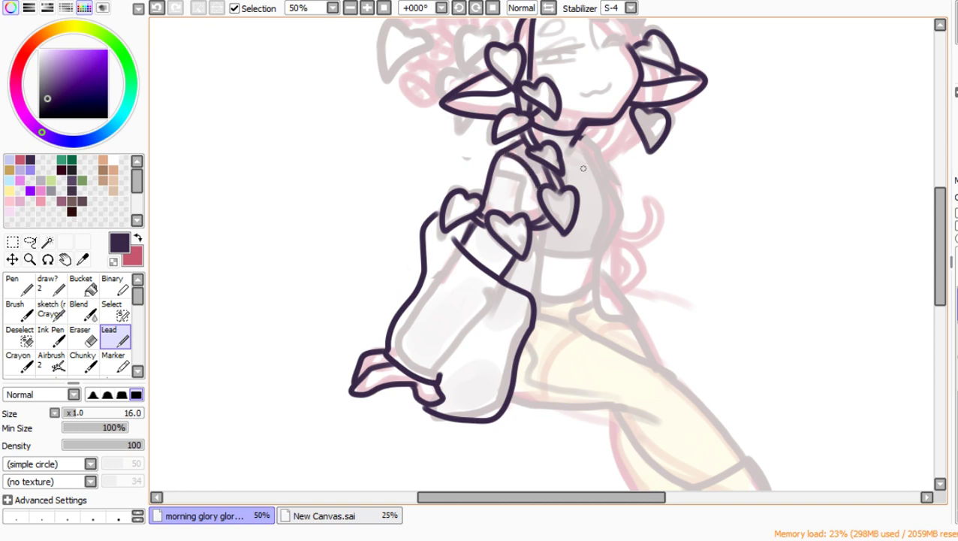
{"action": "mouse_move", "coordinate": [577, 141]}
{"action": "left_mouse_down"}
{"action": "mouse_move", "coordinate": [612, 196]}
{"action": "mouse_move", "coordinate": [577, 295]}
{"action": "left_mouse_up"}
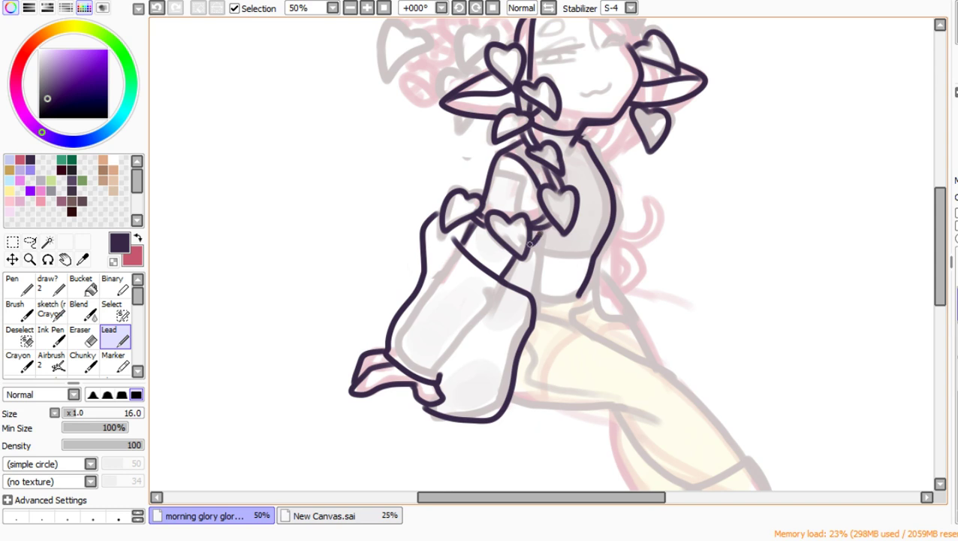
Step: Ink the cropped top's hem, the far shoulder line and both edges of the far arm reaching down behind the hip
{"action": "left_click_drag", "start_coordinate": [529, 248], "coordinate": [586, 255]}
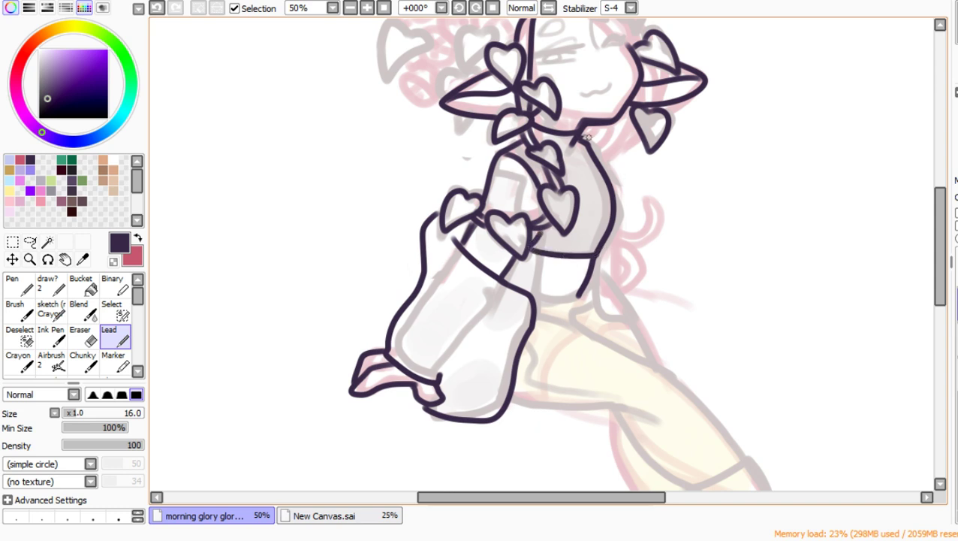
{"action": "left_click_drag", "start_coordinate": [587, 138], "coordinate": [610, 176]}
{"action": "left_click_drag", "start_coordinate": [609, 179], "coordinate": [607, 193]}
{"action": "left_click_drag", "start_coordinate": [609, 231], "coordinate": [627, 301]}
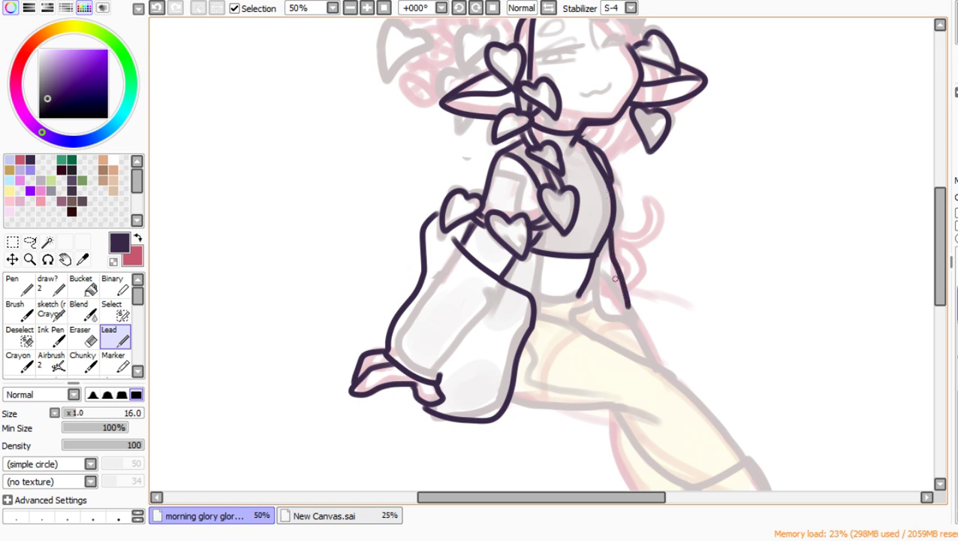
{"action": "left_click_drag", "start_coordinate": [592, 266], "coordinate": [651, 363]}
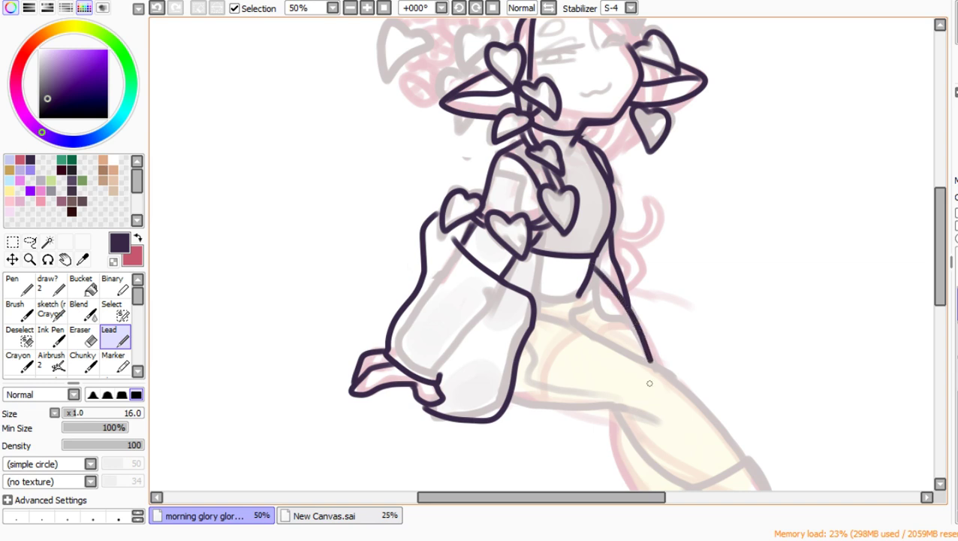
Step: Ink the curved waistline below the bare midriff, from the sleeve to the torso's outer edge
{"action": "mouse_move", "coordinate": [533, 298]}
{"action": "left_mouse_down"}
{"action": "mouse_move", "coordinate": [578, 302]}
{"action": "mouse_move", "coordinate": [592, 287]}
{"action": "left_mouse_up"}
{"action": "key", "text": "ctrl+z"}
{"action": "left_click_drag", "start_coordinate": [532, 297], "coordinate": [588, 290]}
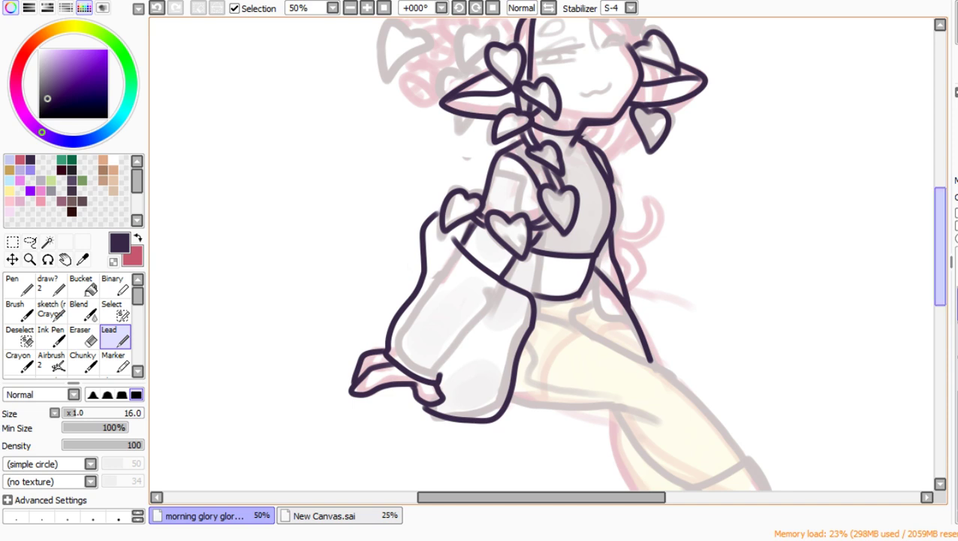
Step: Mirror the canvas view and ink the front leg's upper and lower edges from the sleeve down to the trouser cuff
{"action": "left_click_drag", "start_coordinate": [940, 225], "coordinate": [940, 248]}
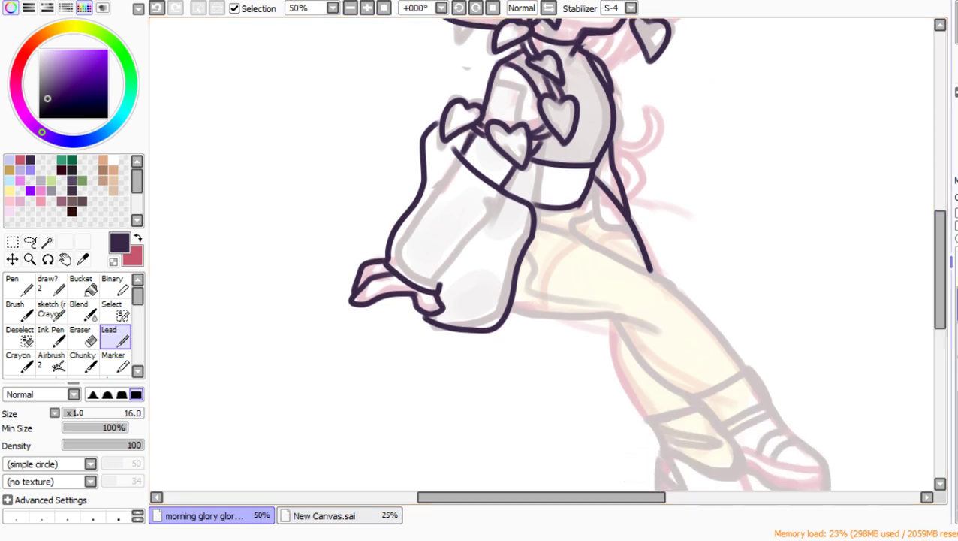
{"action": "left_click_drag", "start_coordinate": [940, 259], "coordinate": [940, 269]}
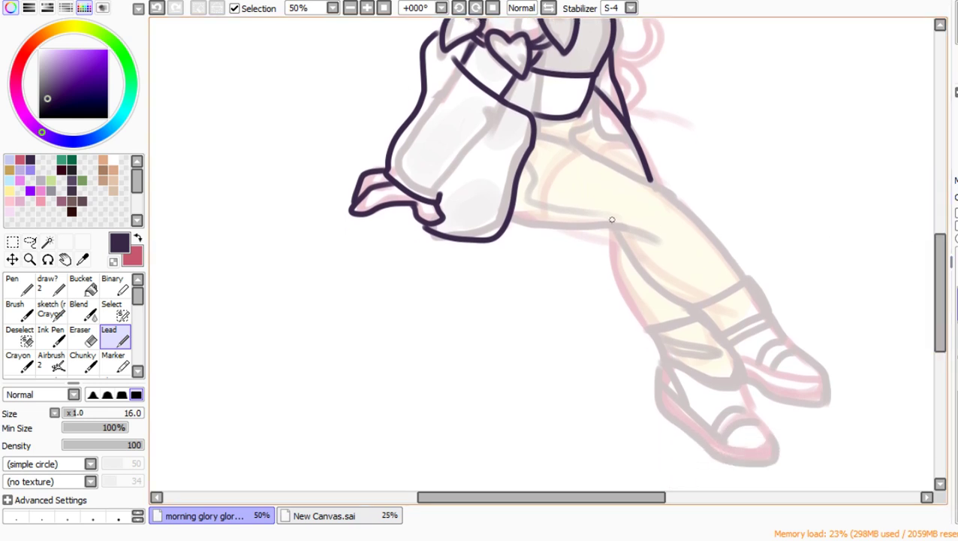
{"action": "key", "text": "h"}
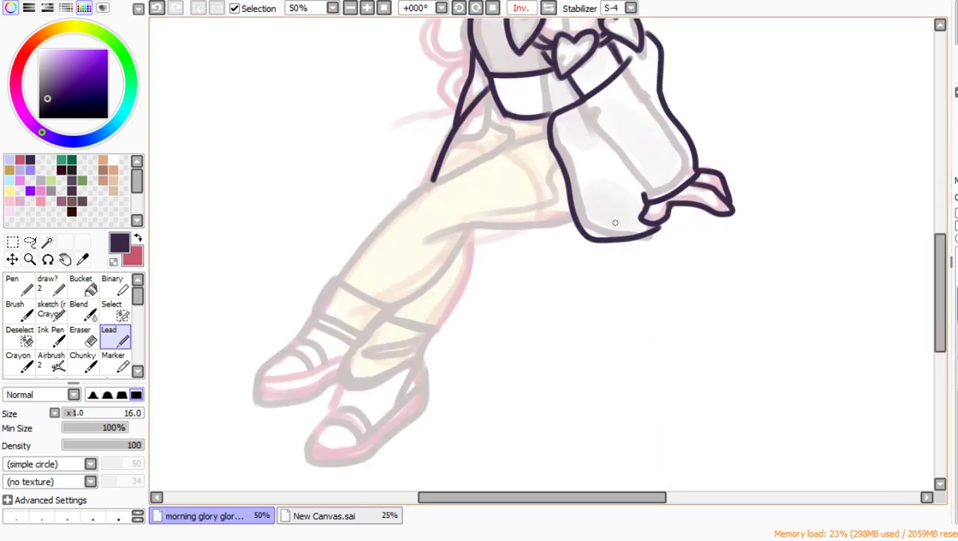
{"action": "left_click_drag", "start_coordinate": [418, 193], "coordinate": [551, 129]}
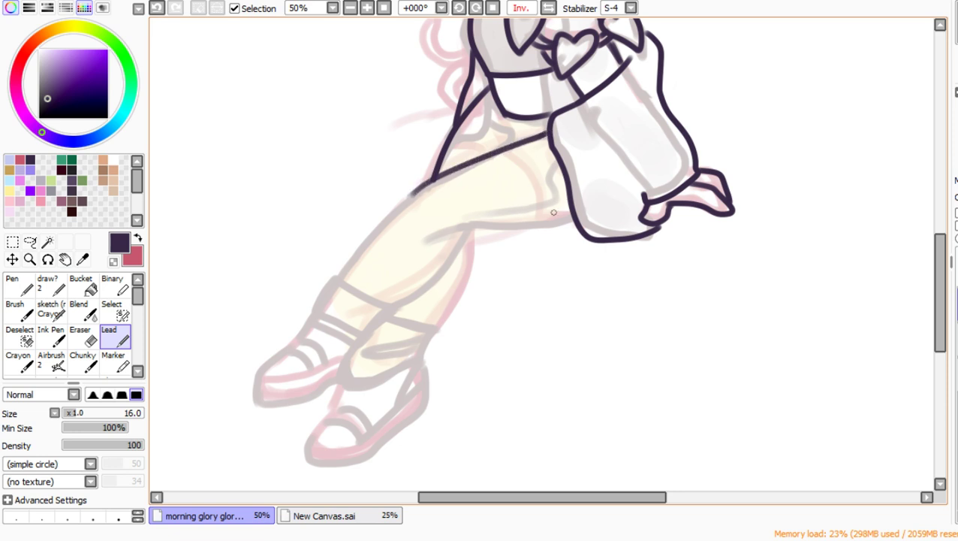
{"action": "mouse_move", "coordinate": [570, 224]}
{"action": "left_mouse_down"}
{"action": "mouse_move", "coordinate": [476, 233]}
{"action": "mouse_move", "coordinate": [387, 307]}
{"action": "left_mouse_up"}
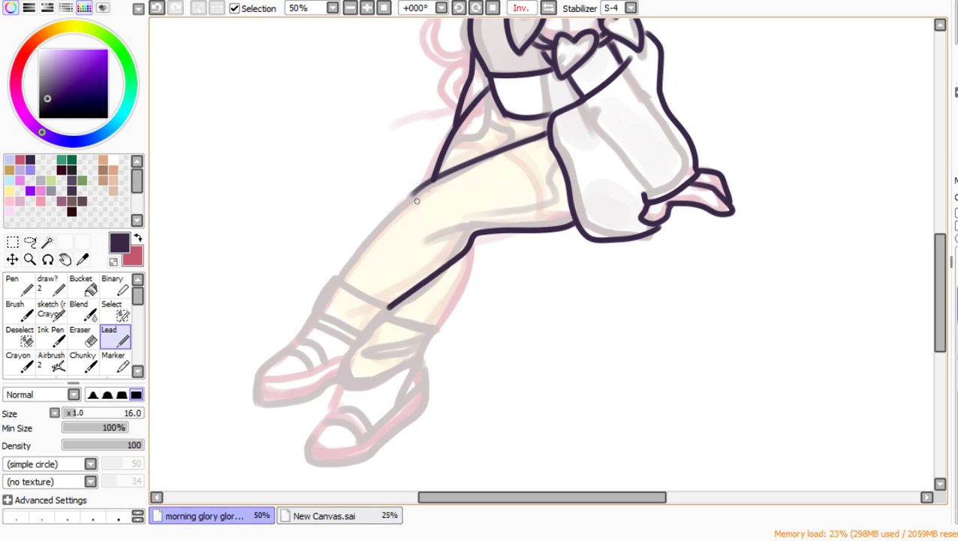
{"action": "mouse_move", "coordinate": [414, 192]}
{"action": "left_mouse_down"}
{"action": "mouse_move", "coordinate": [340, 278]}
{"action": "mouse_move", "coordinate": [391, 307]}
{"action": "mouse_move", "coordinate": [366, 333]}
{"action": "left_mouse_up"}
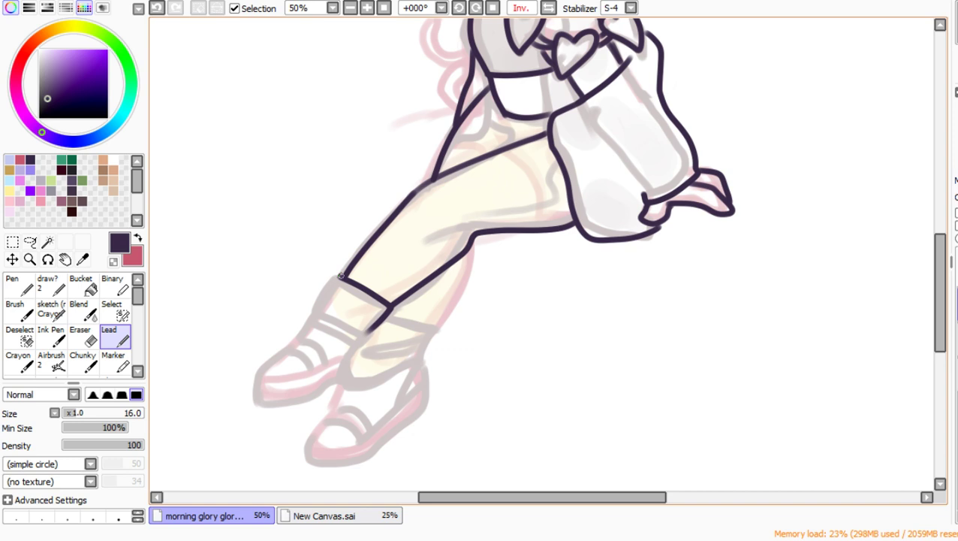
Step: Ink the front leg's cuff with its ankle band, and the outline of the front shoe
{"action": "mouse_move", "coordinate": [340, 276]}
{"action": "left_mouse_down"}
{"action": "mouse_move", "coordinate": [315, 315]}
{"action": "mouse_move", "coordinate": [358, 337]}
{"action": "mouse_move", "coordinate": [382, 308]}
{"action": "left_mouse_up"}
{"action": "left_click_drag", "start_coordinate": [315, 317], "coordinate": [356, 346]}
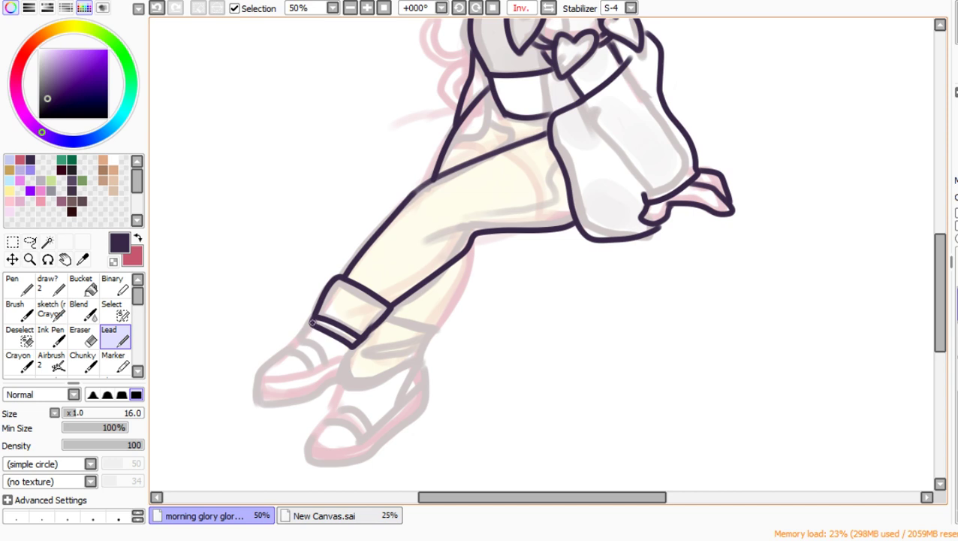
{"action": "mouse_move", "coordinate": [312, 323]}
{"action": "left_mouse_down"}
{"action": "mouse_move", "coordinate": [261, 371]}
{"action": "mouse_move", "coordinate": [261, 404]}
{"action": "mouse_move", "coordinate": [313, 395]}
{"action": "mouse_move", "coordinate": [344, 371]}
{"action": "left_mouse_up"}
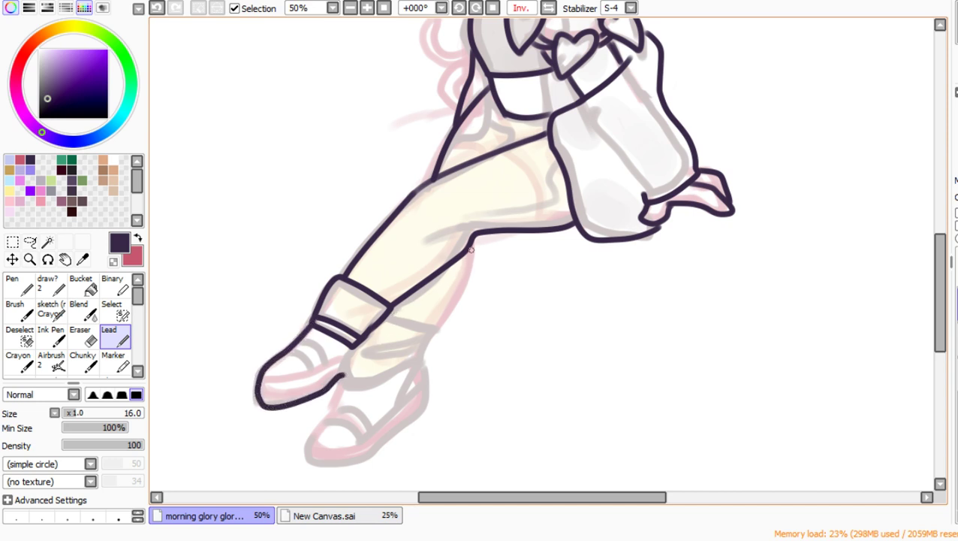
Step: Ink the back leg's lower edge and its bunched trouser cuff with the folds around the ankle
{"action": "mouse_move", "coordinate": [471, 240]}
{"action": "left_mouse_down"}
{"action": "mouse_move", "coordinate": [464, 282]}
{"action": "mouse_move", "coordinate": [419, 336]}
{"action": "left_mouse_up"}
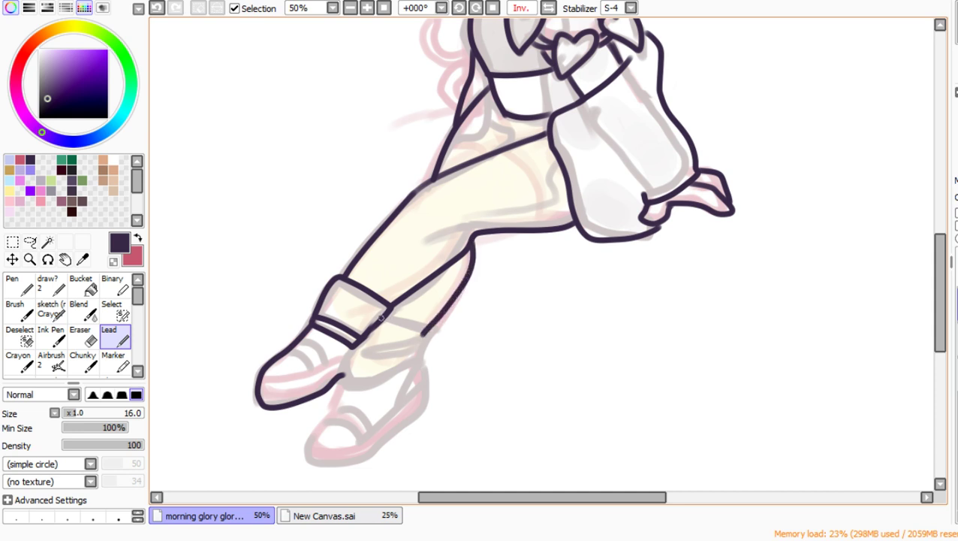
{"action": "left_click_drag", "start_coordinate": [381, 318], "coordinate": [428, 328]}
{"action": "mouse_move", "coordinate": [353, 344]}
{"action": "left_mouse_down"}
{"action": "mouse_move", "coordinate": [342, 380]}
{"action": "mouse_move", "coordinate": [360, 386]}
{"action": "mouse_move", "coordinate": [400, 380]}
{"action": "mouse_move", "coordinate": [419, 366]}
{"action": "mouse_move", "coordinate": [424, 343]}
{"action": "mouse_move", "coordinate": [391, 346]}
{"action": "mouse_move", "coordinate": [424, 362]}
{"action": "left_mouse_up"}
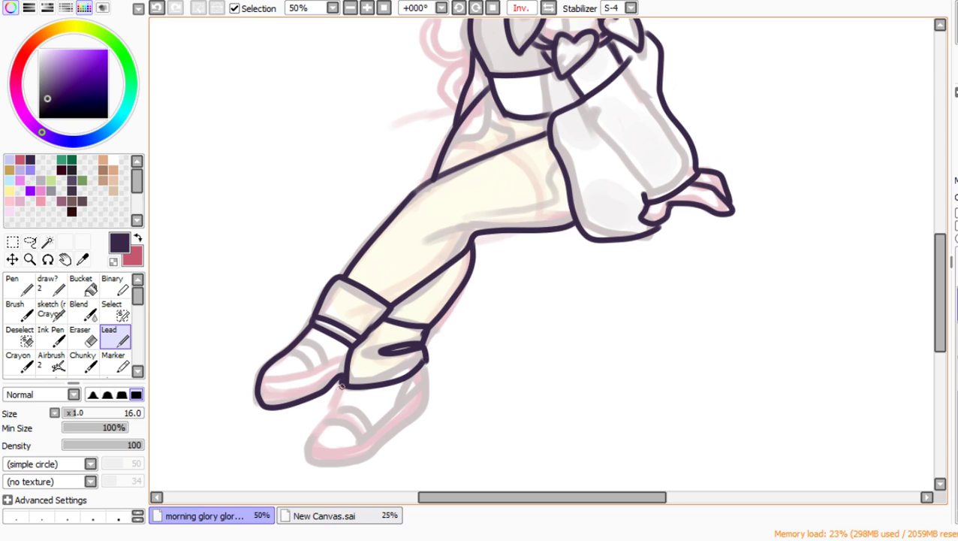
Step: Ink the back shoe's outline, erasing its first sole line and redrawing the toe, sole and heel with the Lead brush
{"action": "mouse_move", "coordinate": [341, 385]}
{"action": "left_mouse_down"}
{"action": "mouse_move", "coordinate": [308, 434]}
{"action": "mouse_move", "coordinate": [313, 465]}
{"action": "mouse_move", "coordinate": [390, 444]}
{"action": "mouse_move", "coordinate": [417, 426]}
{"action": "left_mouse_up"}
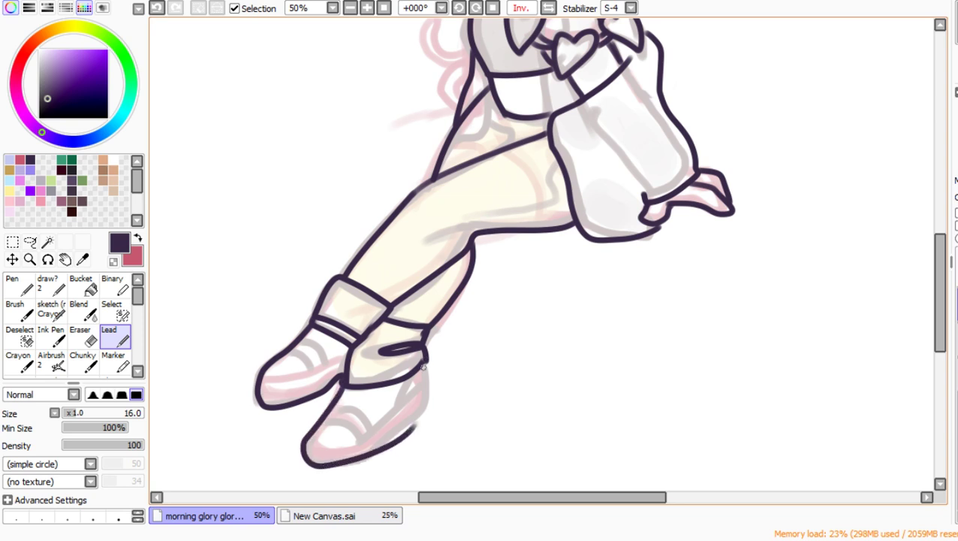
{"action": "mouse_move", "coordinate": [424, 362]}
{"action": "left_mouse_down"}
{"action": "mouse_move", "coordinate": [409, 425]}
{"action": "mouse_move", "coordinate": [315, 458]}
{"action": "mouse_move", "coordinate": [415, 426]}
{"action": "mouse_move", "coordinate": [449, 396]}
{"action": "mouse_move", "coordinate": [443, 405]}
{"action": "mouse_move", "coordinate": [382, 448]}
{"action": "mouse_move", "coordinate": [304, 471]}
{"action": "mouse_move", "coordinate": [323, 454]}
{"action": "left_mouse_up"}
{"action": "left_click", "coordinate": [81, 336]}
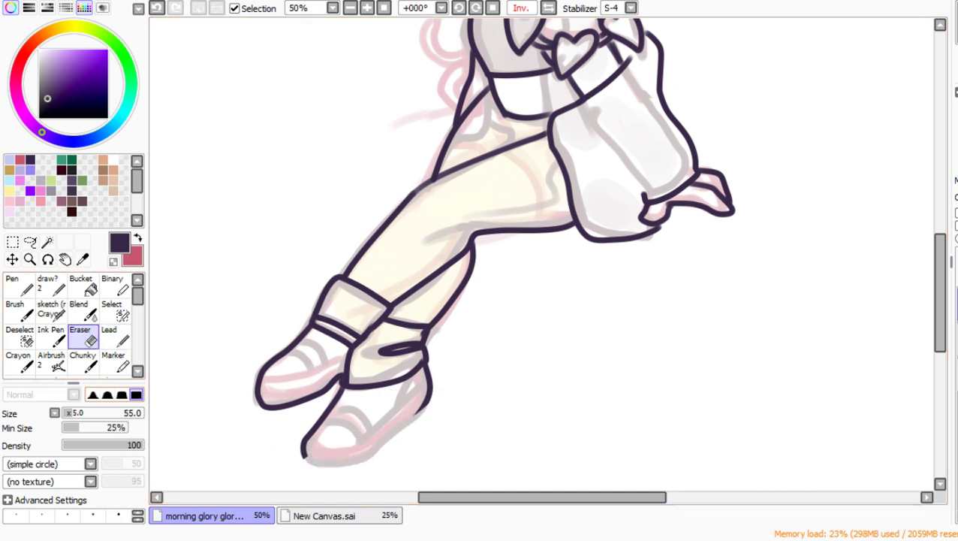
{"action": "left_click", "coordinate": [112, 337]}
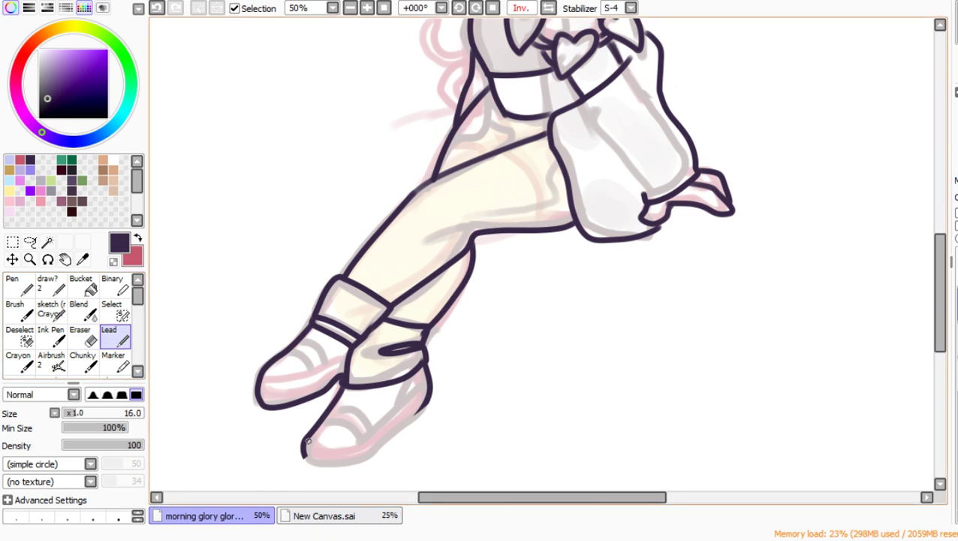
{"action": "mouse_move", "coordinate": [301, 443]}
{"action": "left_mouse_down"}
{"action": "mouse_move", "coordinate": [325, 467]}
{"action": "mouse_move", "coordinate": [392, 439]}
{"action": "left_mouse_up"}
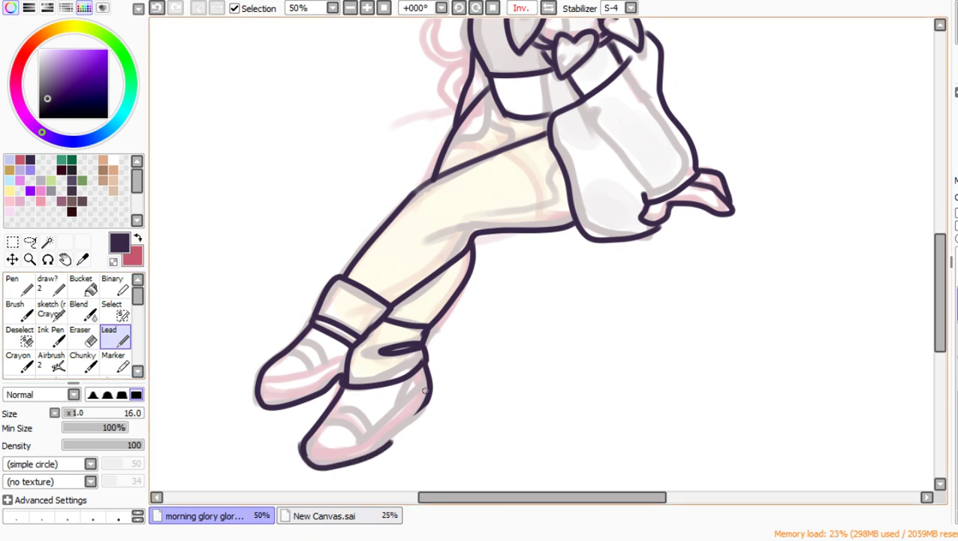
{"action": "left_click_drag", "start_coordinate": [424, 390], "coordinate": [383, 440]}
Step: Erase the front shoe's sole line and redraw it with the Lead brush
{"action": "left_click", "coordinate": [81, 336]}
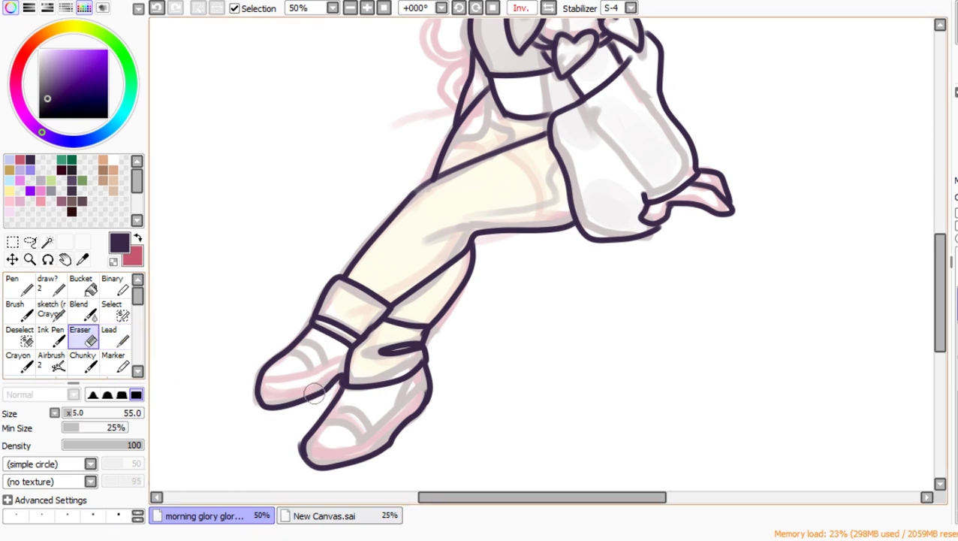
{"action": "mouse_move", "coordinate": [271, 389]}
{"action": "left_mouse_down"}
{"action": "mouse_move", "coordinate": [300, 392]}
{"action": "mouse_move", "coordinate": [336, 365]}
{"action": "mouse_move", "coordinate": [322, 393]}
{"action": "left_mouse_up"}
{"action": "left_click", "coordinate": [113, 335]}
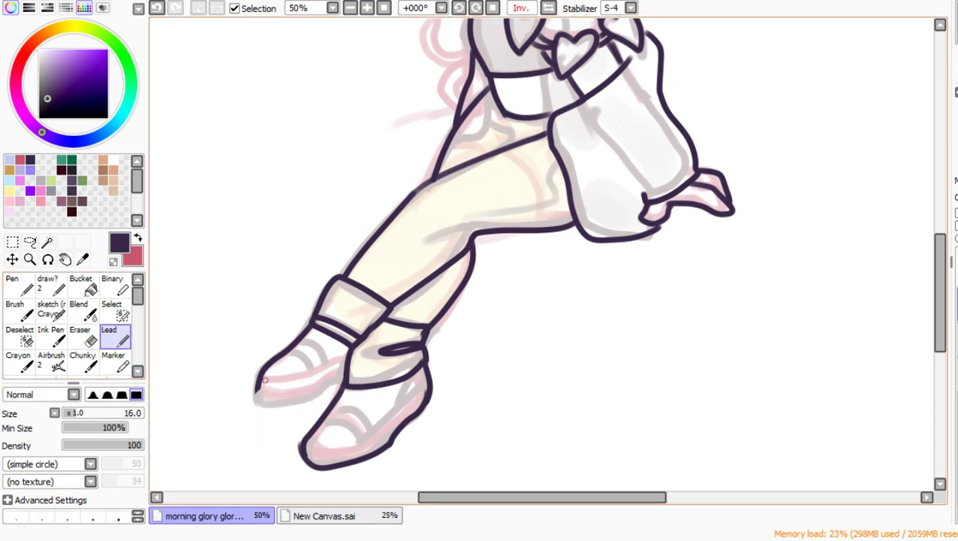
{"action": "mouse_move", "coordinate": [264, 380]}
{"action": "left_mouse_down"}
{"action": "mouse_move", "coordinate": [312, 402]}
{"action": "mouse_move", "coordinate": [343, 378]}
{"action": "left_mouse_up"}
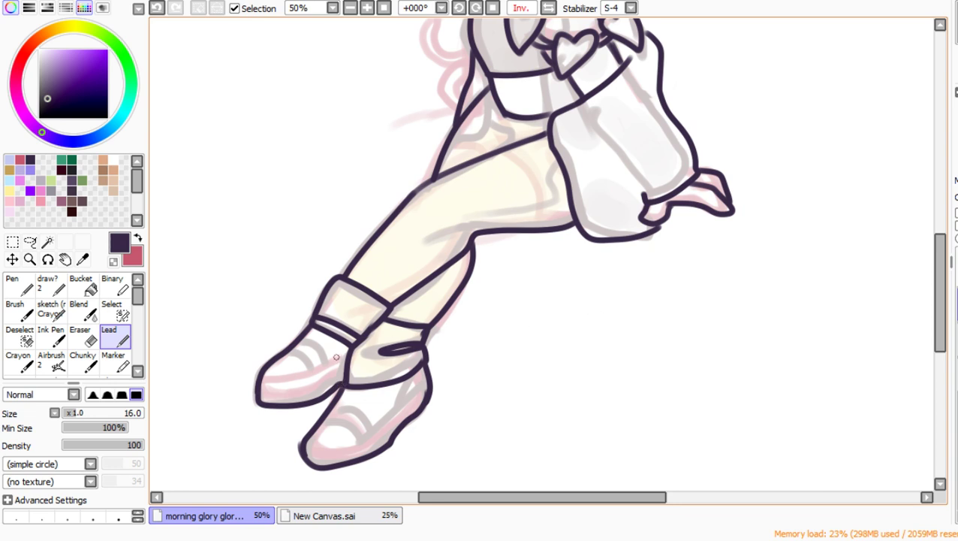
Step: Return the view to unmirrored and erase the inked loose sleeve's outer and inner edges, its hem and the band at its top
{"action": "scroll", "coordinate": [423, 361], "scroll_direction": "down", "scroll_amount": 2}
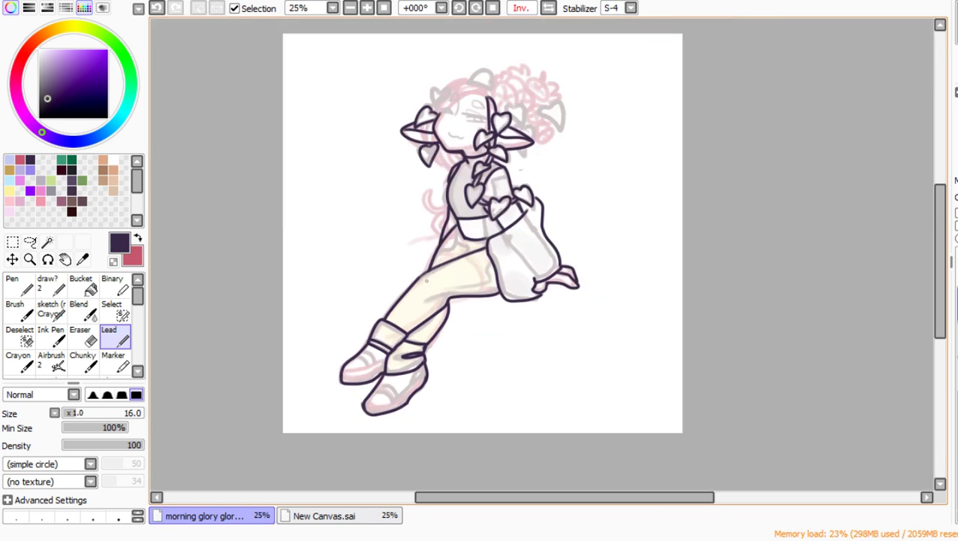
{"action": "scroll", "coordinate": [427, 281], "scroll_direction": "up", "scroll_amount": 1}
{"action": "key", "text": "h"}
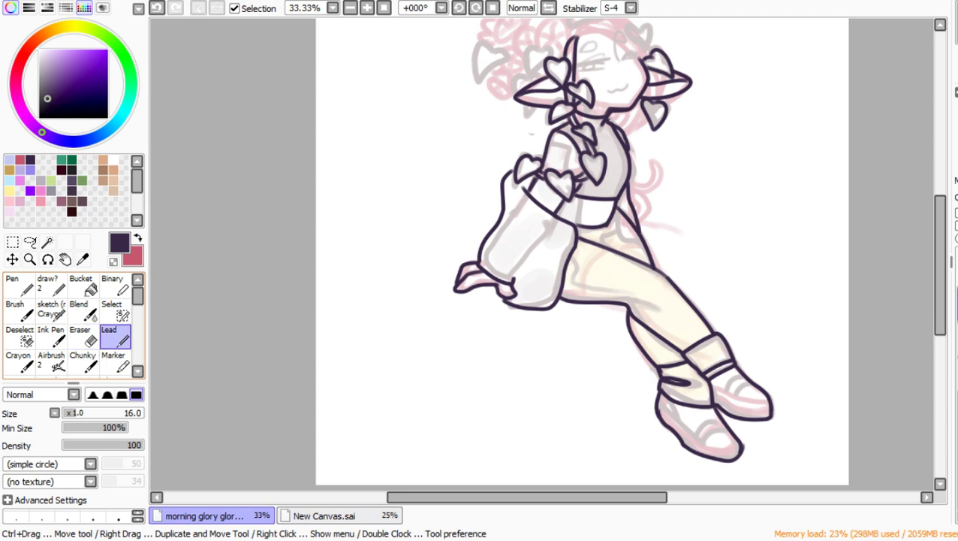
{"action": "left_click", "coordinate": [80, 336]}
{"action": "mouse_move", "coordinate": [499, 166]}
{"action": "left_mouse_down"}
{"action": "mouse_move", "coordinate": [503, 220]}
{"action": "mouse_move", "coordinate": [484, 259]}
{"action": "mouse_move", "coordinate": [499, 214]}
{"action": "left_mouse_up"}
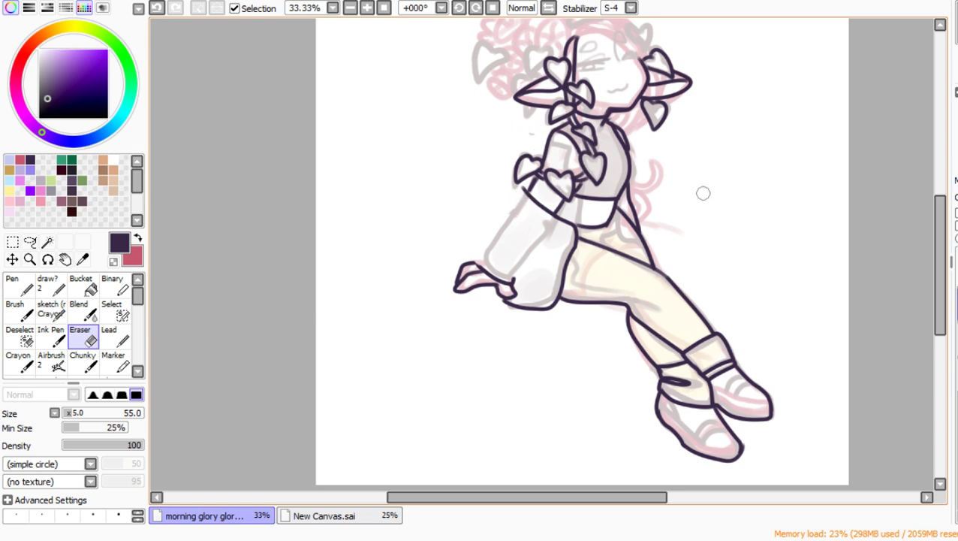
{"action": "scroll", "coordinate": [713, 310], "scroll_direction": "up", "scroll_amount": 3}
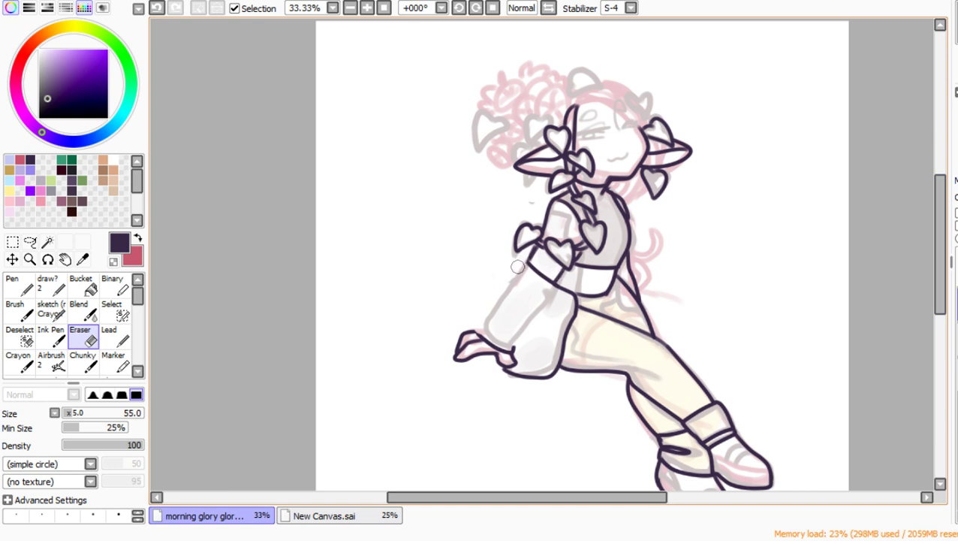
{"action": "mouse_move", "coordinate": [568, 284]}
{"action": "left_mouse_down"}
{"action": "mouse_move", "coordinate": [549, 377]}
{"action": "mouse_move", "coordinate": [501, 377]}
{"action": "left_mouse_up"}
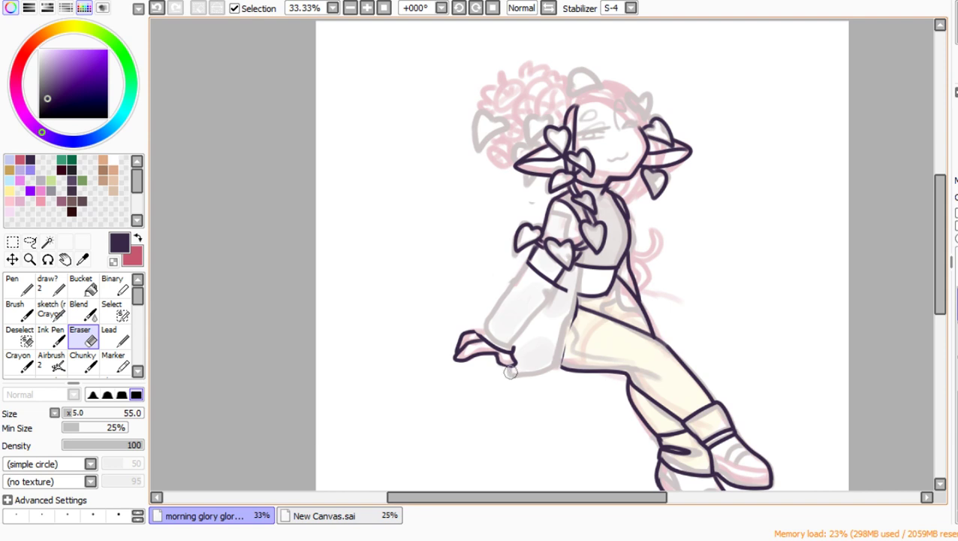
{"action": "left_click_drag", "start_coordinate": [577, 296], "coordinate": [566, 332]}
{"action": "left_click_drag", "start_coordinate": [527, 258], "coordinate": [562, 290]}
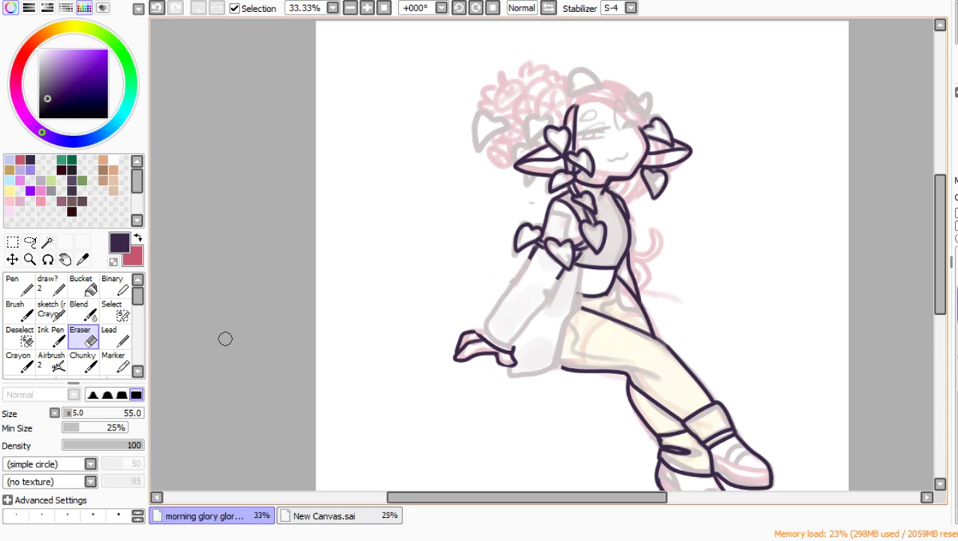
Step: Re-ink the sleeve's top band and its inner edge with the Lead brush, widening the sleeve down to a curved hem
{"action": "left_click", "coordinate": [109, 337]}
{"action": "mouse_move", "coordinate": [528, 255]}
{"action": "left_mouse_down"}
{"action": "mouse_move", "coordinate": [565, 289]}
{"action": "mouse_move", "coordinate": [568, 319]}
{"action": "left_mouse_up"}
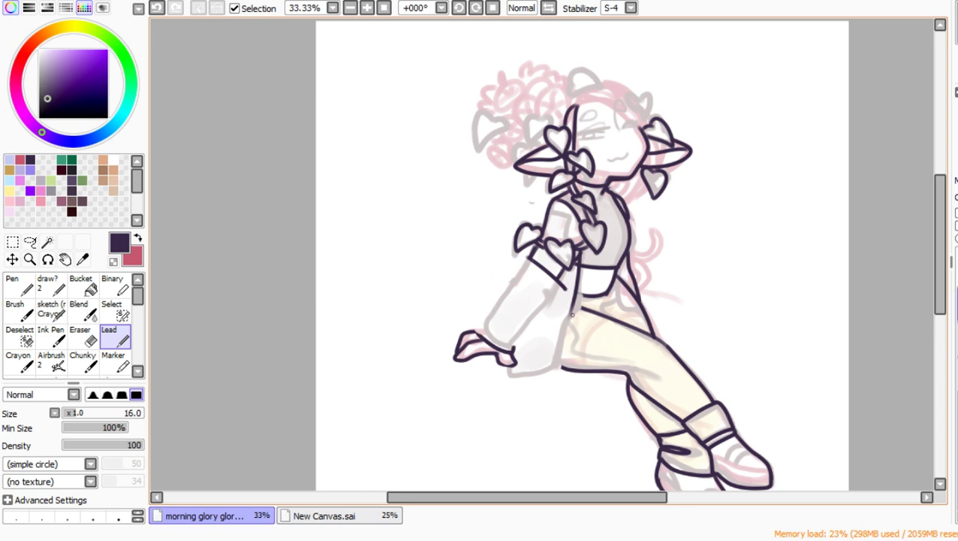
{"action": "mouse_move", "coordinate": [572, 308]}
{"action": "left_mouse_down"}
{"action": "mouse_move", "coordinate": [554, 371]}
{"action": "mouse_move", "coordinate": [539, 382]}
{"action": "mouse_move", "coordinate": [492, 377]}
{"action": "mouse_move", "coordinate": [481, 362]}
{"action": "left_mouse_up"}
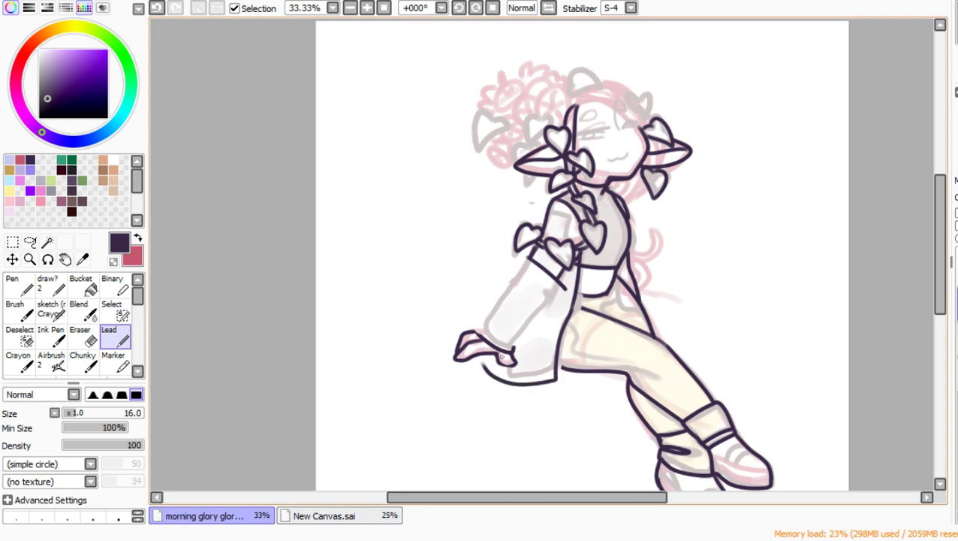
Step: Try inking the sleeve's opening around the hand, its billowing outer edge and an inner fold, undoing the last curves
{"action": "left_click_drag", "start_coordinate": [497, 358], "coordinate": [513, 366]}
{"action": "left_click_drag", "start_coordinate": [473, 333], "coordinate": [505, 334]}
{"action": "mouse_move", "coordinate": [517, 229]}
{"action": "left_mouse_down"}
{"action": "mouse_move", "coordinate": [503, 280]}
{"action": "mouse_move", "coordinate": [476, 332]}
{"action": "left_mouse_up"}
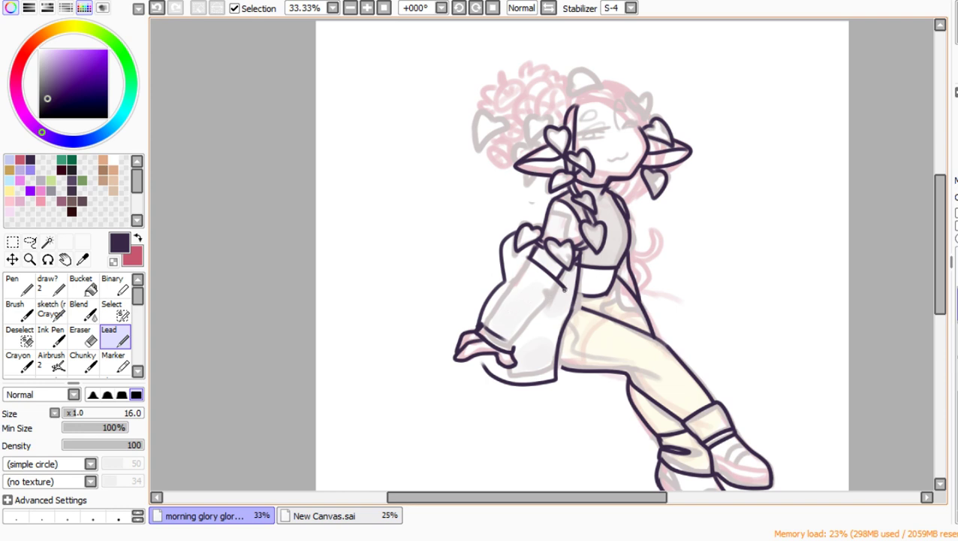
{"action": "mouse_move", "coordinate": [563, 289]}
{"action": "left_mouse_down"}
{"action": "mouse_move", "coordinate": [552, 315]}
{"action": "mouse_move", "coordinate": [511, 345]}
{"action": "left_mouse_up"}
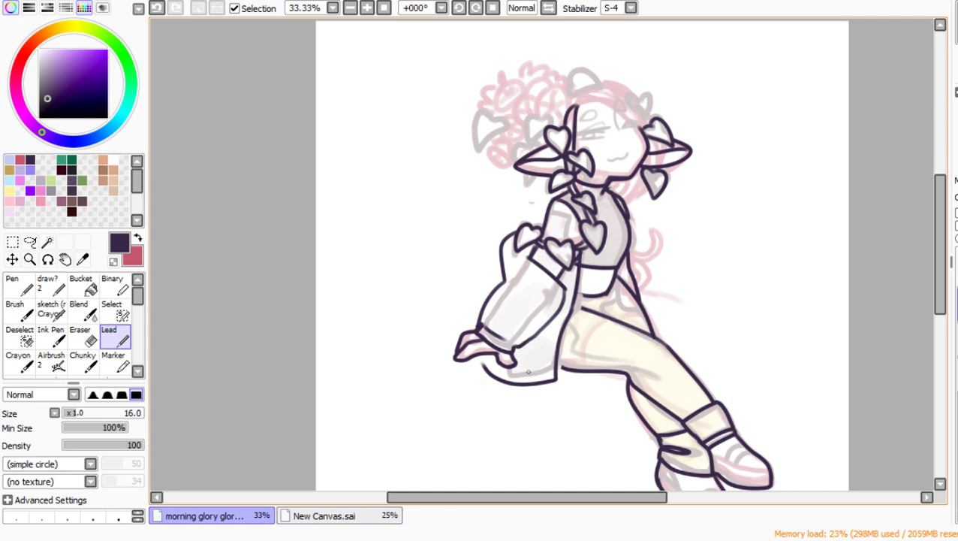
{"action": "mouse_move", "coordinate": [503, 279]}
{"action": "left_mouse_down"}
{"action": "mouse_move", "coordinate": [513, 310]}
{"action": "mouse_move", "coordinate": [509, 285]}
{"action": "left_mouse_up"}
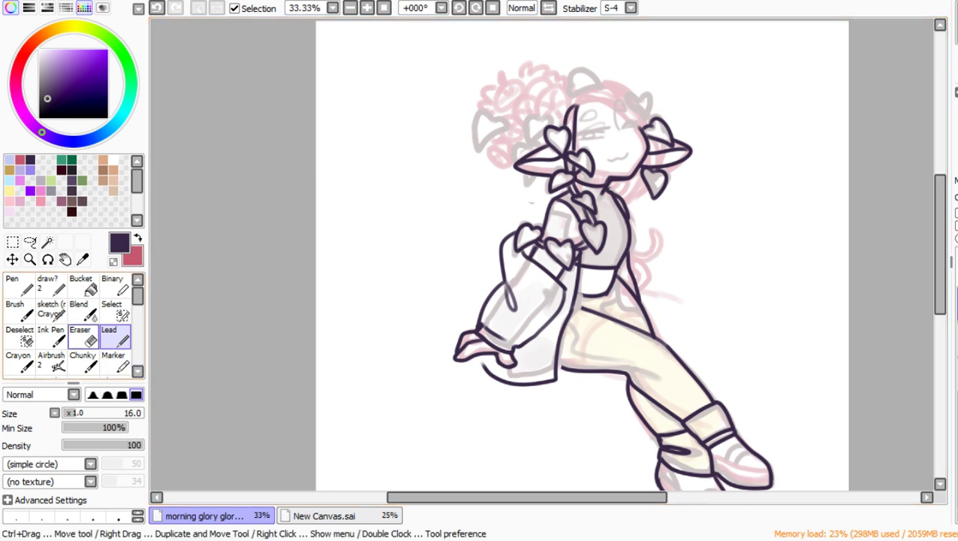
{"action": "key", "text": "ctrl+z"}
{"action": "key", "text": "ctrl+z"}
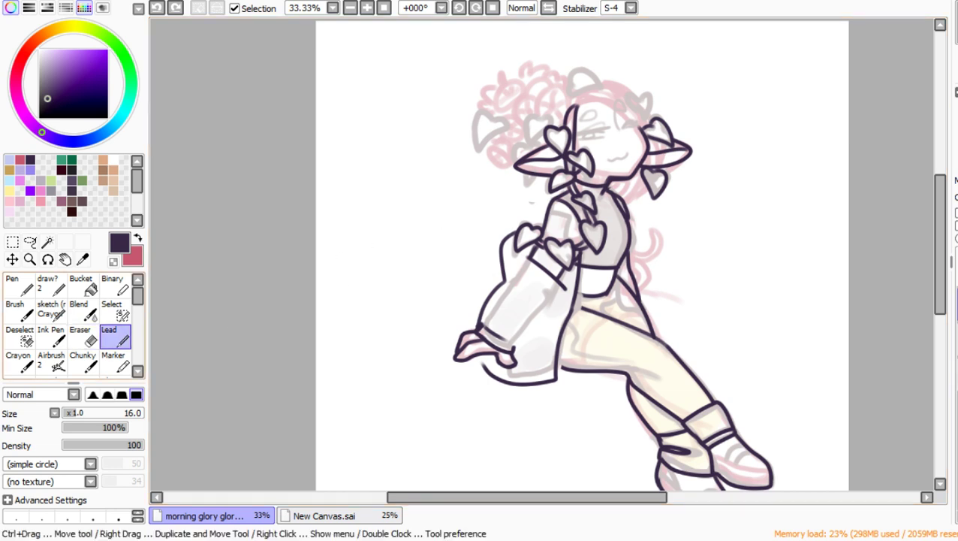
Step: Erase the sleeve's outer edge, then enlarge the Eraser to 275 and clear the inked hand, sleeve opening and hem
{"action": "left_click", "coordinate": [81, 334]}
{"action": "mouse_move", "coordinate": [507, 223]}
{"action": "left_mouse_down"}
{"action": "mouse_move", "coordinate": [506, 239]}
{"action": "mouse_move", "coordinate": [520, 202]}
{"action": "left_mouse_up"}
{"action": "left_click_drag", "start_coordinate": [507, 271], "coordinate": [504, 277]}
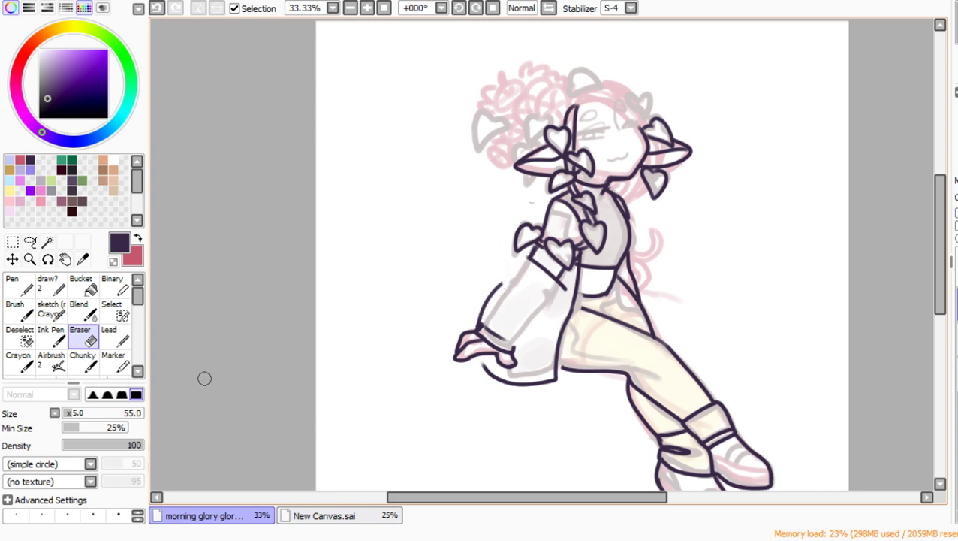
{"action": "left_click", "coordinate": [106, 413]}
{"action": "mouse_move", "coordinate": [482, 325]}
{"action": "left_mouse_down"}
{"action": "mouse_move", "coordinate": [486, 338]}
{"action": "mouse_move", "coordinate": [492, 292]}
{"action": "mouse_move", "coordinate": [520, 415]}
{"action": "mouse_move", "coordinate": [523, 394]}
{"action": "left_mouse_up"}
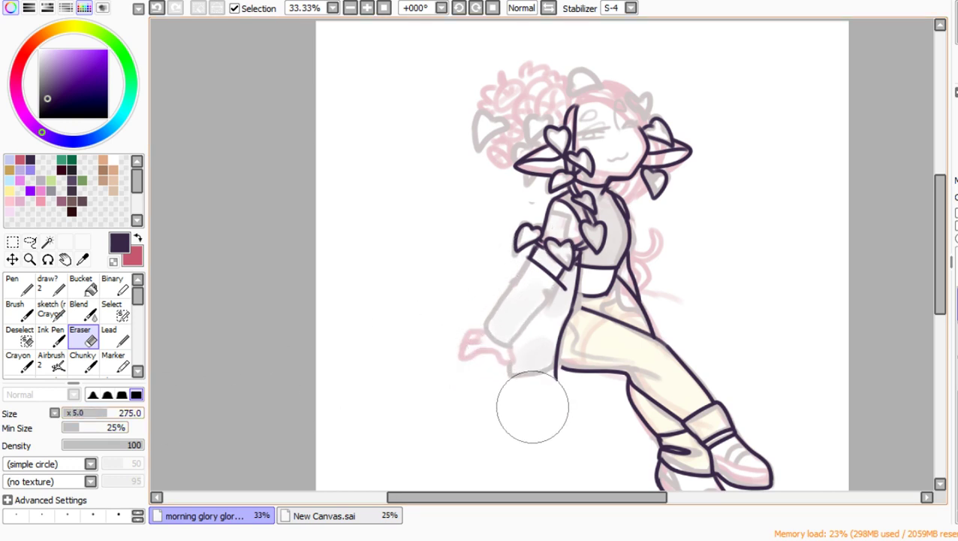
Step: Reduce the Eraser to 95 and erase the sleeve's remaining inner edge and the band at its top
{"action": "left_click", "coordinate": [91, 412]}
{"action": "left_click", "coordinate": [73, 412]}
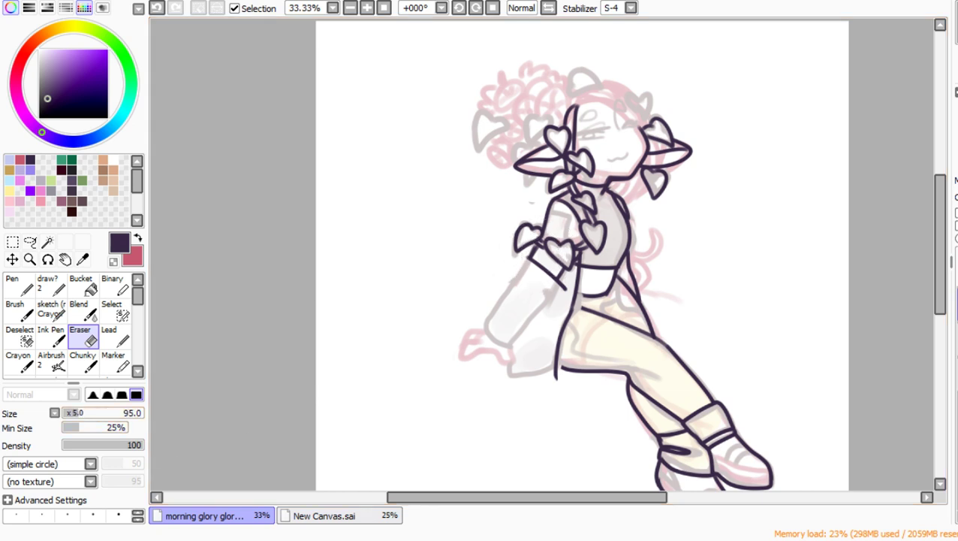
{"action": "mouse_move", "coordinate": [526, 263]}
{"action": "left_mouse_down"}
{"action": "mouse_move", "coordinate": [563, 290]}
{"action": "mouse_move", "coordinate": [566, 395]}
{"action": "left_mouse_up"}
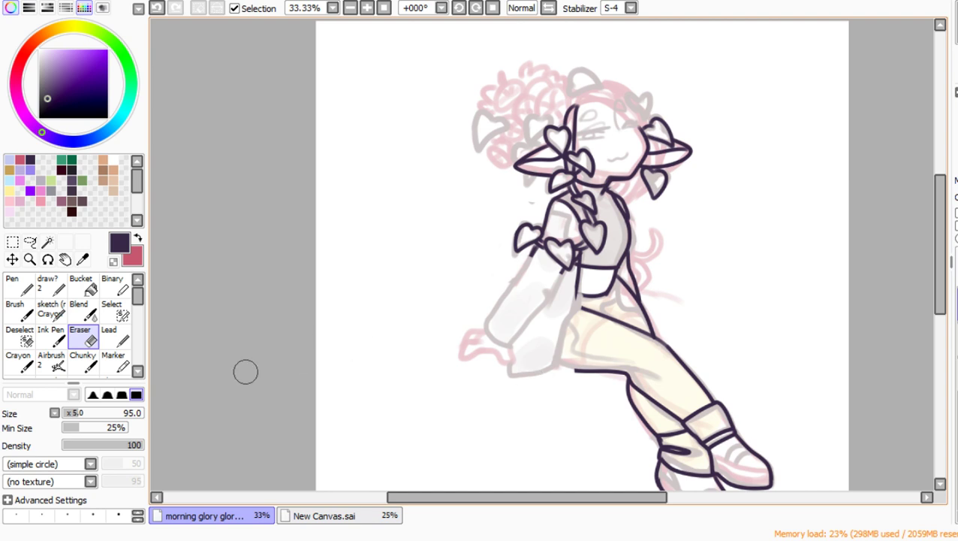
Step: Ink a slanted hip edge on the trousers below the waistband and a short sleeve line below the arm's heart leaves with the Lead brush
{"action": "left_click", "coordinate": [113, 338]}
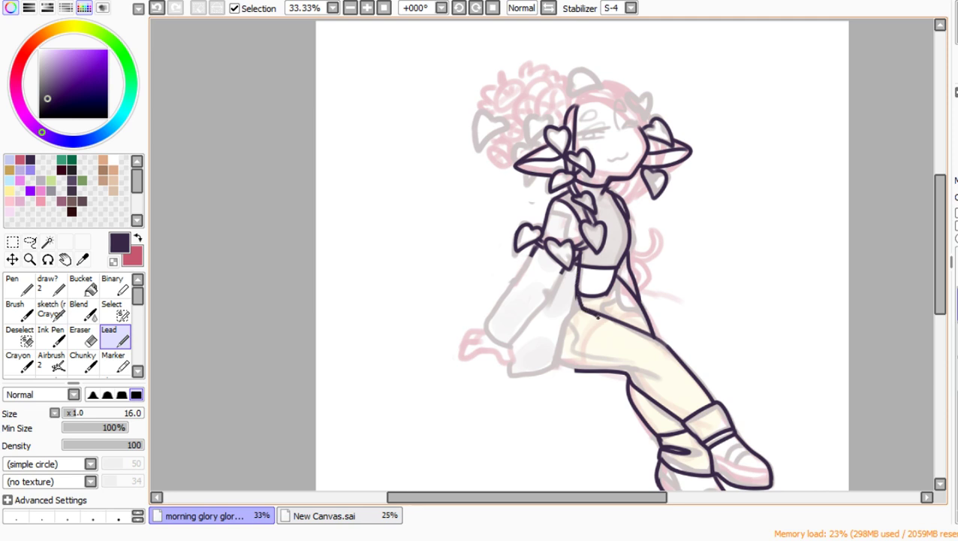
{"action": "left_click_drag", "start_coordinate": [596, 316], "coordinate": [577, 369]}
{"action": "left_click_drag", "start_coordinate": [536, 243], "coordinate": [522, 302]}
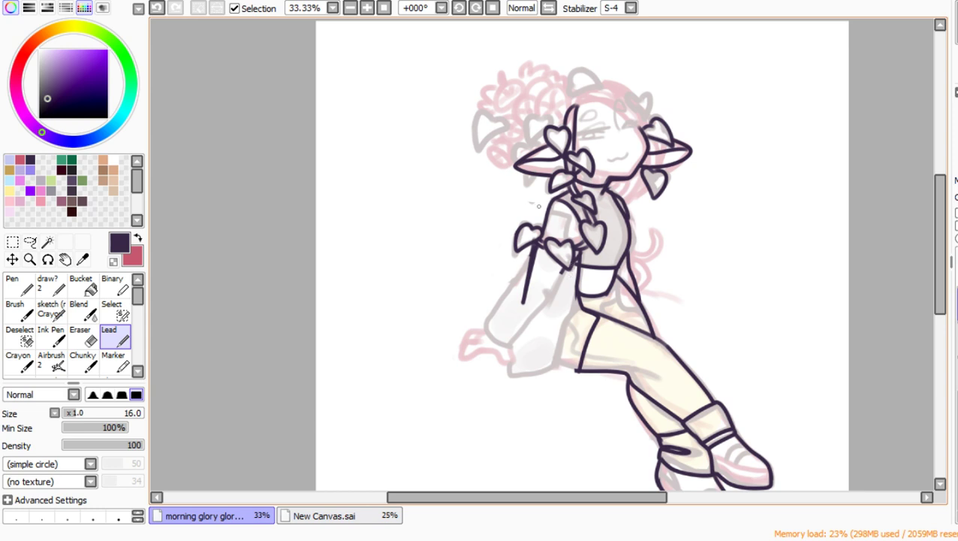
Step: Try inking a billowing upper sleeve around the shoulder and the outer heart leaf, undoing its curves
{"action": "left_click_drag", "start_coordinate": [531, 204], "coordinate": [547, 237]}
{"action": "mouse_move", "coordinate": [539, 171]}
{"action": "left_mouse_down"}
{"action": "mouse_move", "coordinate": [510, 201]}
{"action": "mouse_move", "coordinate": [504, 264]}
{"action": "mouse_move", "coordinate": [536, 254]}
{"action": "left_mouse_up"}
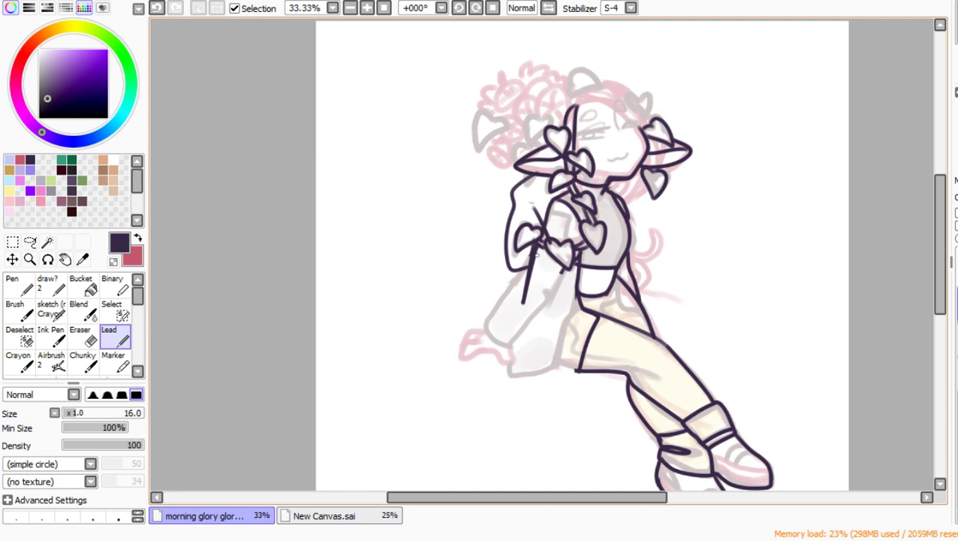
{"action": "mouse_move", "coordinate": [541, 180]}
{"action": "left_mouse_down"}
{"action": "mouse_move", "coordinate": [531, 196]}
{"action": "mouse_move", "coordinate": [549, 236]}
{"action": "left_mouse_up"}
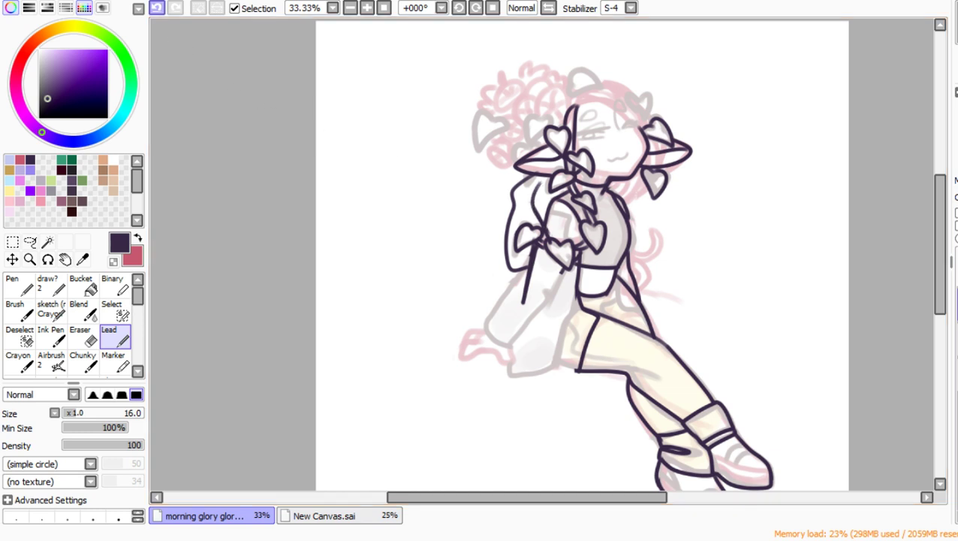
{"action": "left_click", "coordinate": [157, 8]}
{"action": "left_click", "coordinate": [156, 8]}
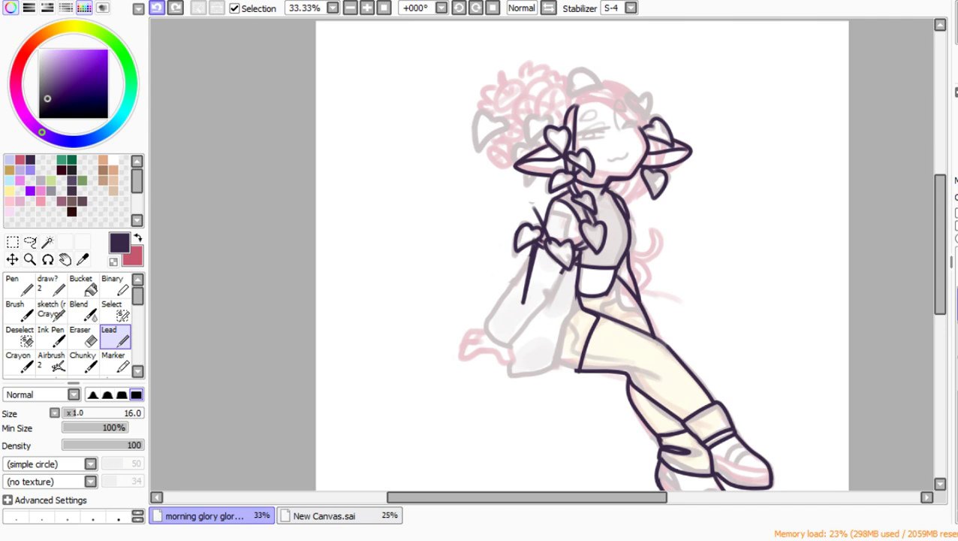
Step: Erase the stray line beside the shoulder, the arm's two inked heart leaves and the short sleeve line
{"action": "key", "text": "e"}
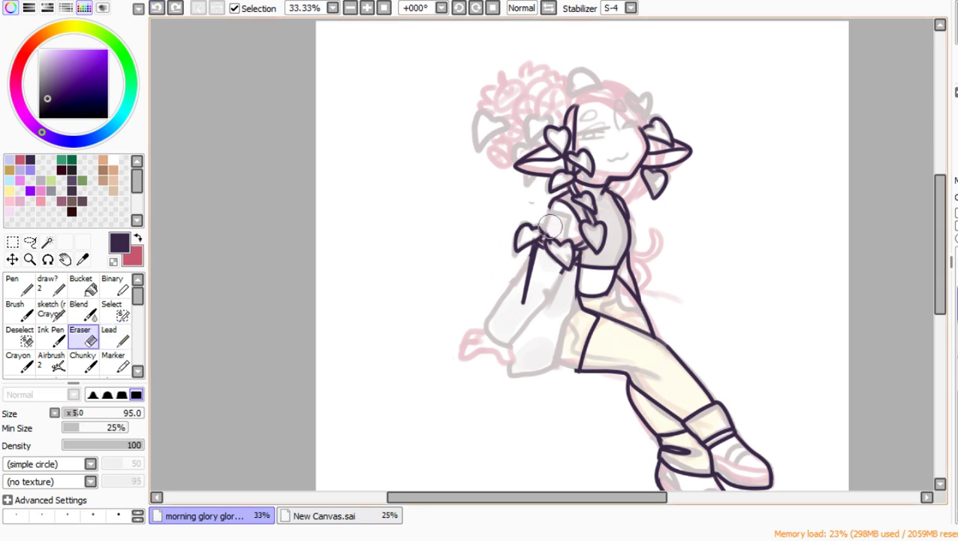
{"action": "left_click_drag", "start_coordinate": [540, 214], "coordinate": [507, 188]}
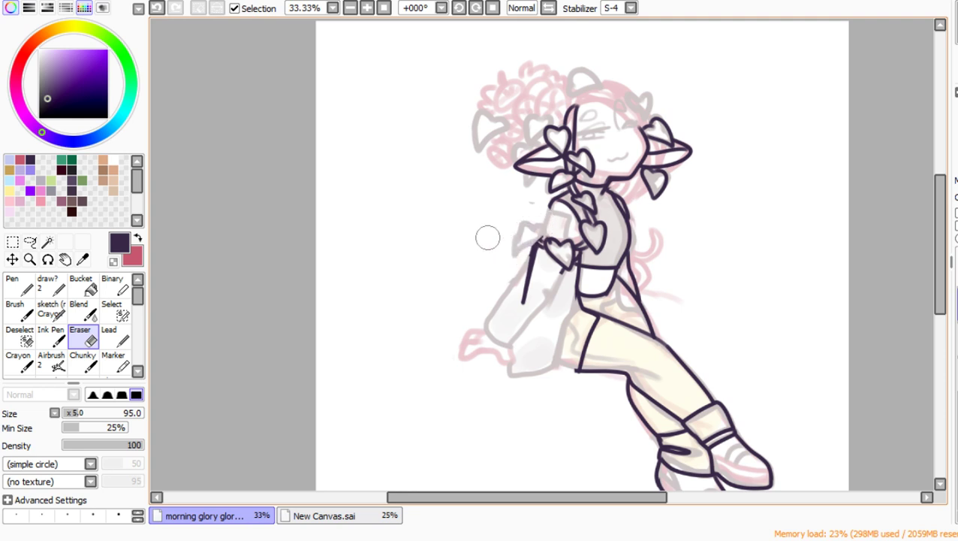
{"action": "mouse_move", "coordinate": [528, 230]}
{"action": "left_mouse_down"}
{"action": "mouse_move", "coordinate": [528, 325]}
{"action": "mouse_move", "coordinate": [519, 261]}
{"action": "mouse_move", "coordinate": [527, 227]}
{"action": "mouse_move", "coordinate": [554, 234]}
{"action": "mouse_move", "coordinate": [564, 295]}
{"action": "mouse_move", "coordinate": [559, 221]}
{"action": "mouse_move", "coordinate": [548, 260]}
{"action": "mouse_move", "coordinate": [535, 236]}
{"action": "left_mouse_up"}
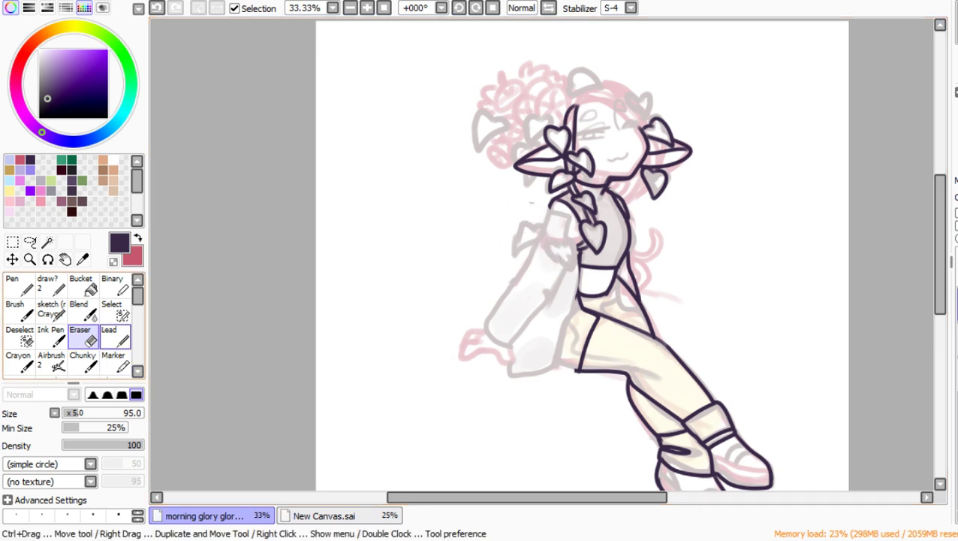
Step: Ink the torso's back edge and a long loose sleeve hanging from the shoulder to a slanted double-line hem with the Lead brush
{"action": "left_click", "coordinate": [111, 338]}
{"action": "left_click_drag", "start_coordinate": [579, 246], "coordinate": [576, 295]}
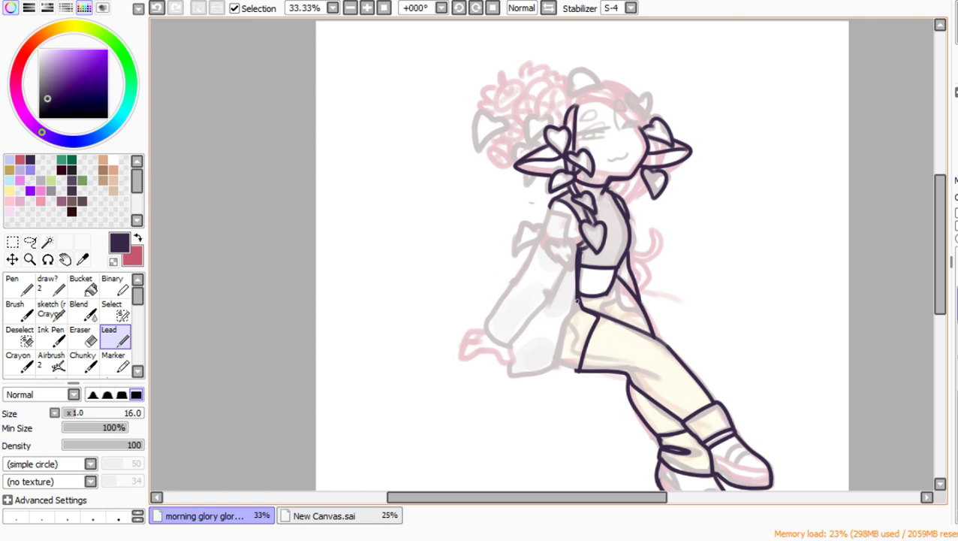
{"action": "left_click_drag", "start_coordinate": [548, 201], "coordinate": [530, 340]}
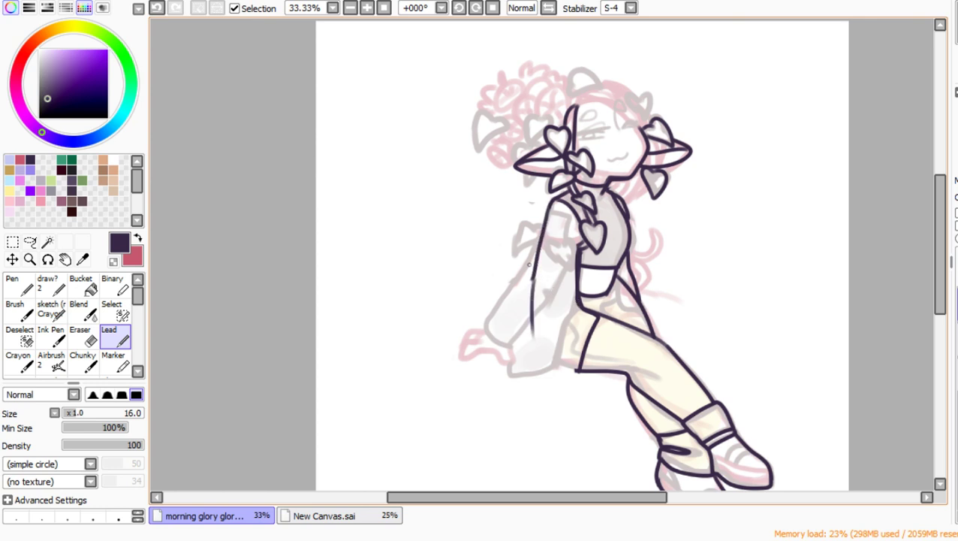
{"action": "left_click_drag", "start_coordinate": [528, 264], "coordinate": [526, 367]}
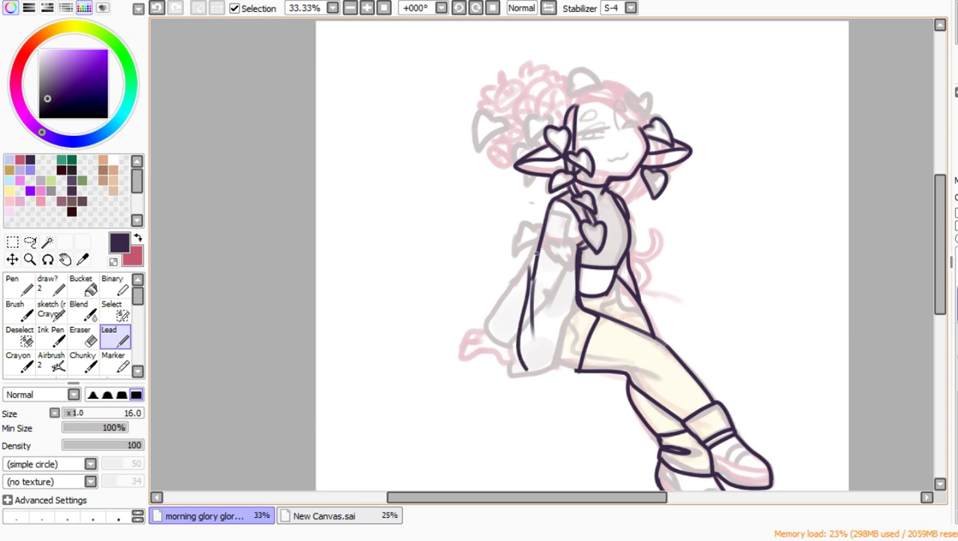
{"action": "mouse_move", "coordinate": [535, 254]}
{"action": "left_mouse_down"}
{"action": "mouse_move", "coordinate": [520, 334]}
{"action": "mouse_move", "coordinate": [527, 371]}
{"action": "left_mouse_up"}
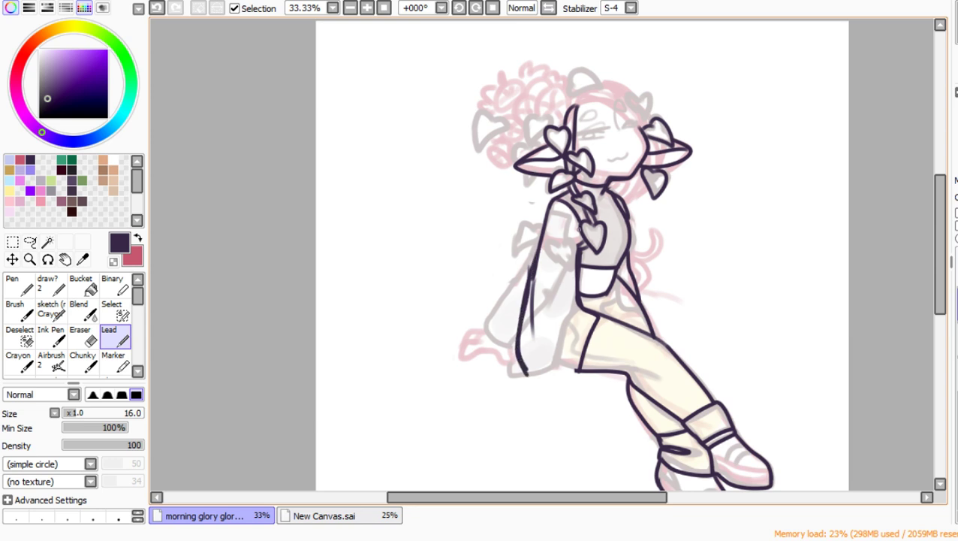
{"action": "mouse_move", "coordinate": [579, 230]}
{"action": "left_mouse_down"}
{"action": "mouse_move", "coordinate": [584, 358]}
{"action": "mouse_move", "coordinate": [526, 374]}
{"action": "mouse_move", "coordinate": [585, 359]}
{"action": "left_mouse_up"}
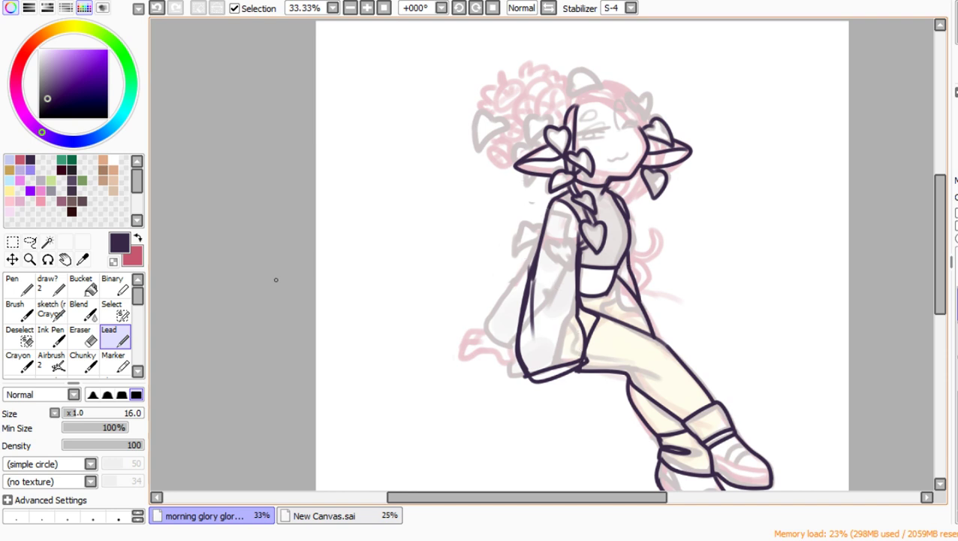
Step: Erase the sleeve's upper outer edge and re-ink it as a fuller rounded curve with an inner fold, undoing a stray stroke
{"action": "key", "text": "e"}
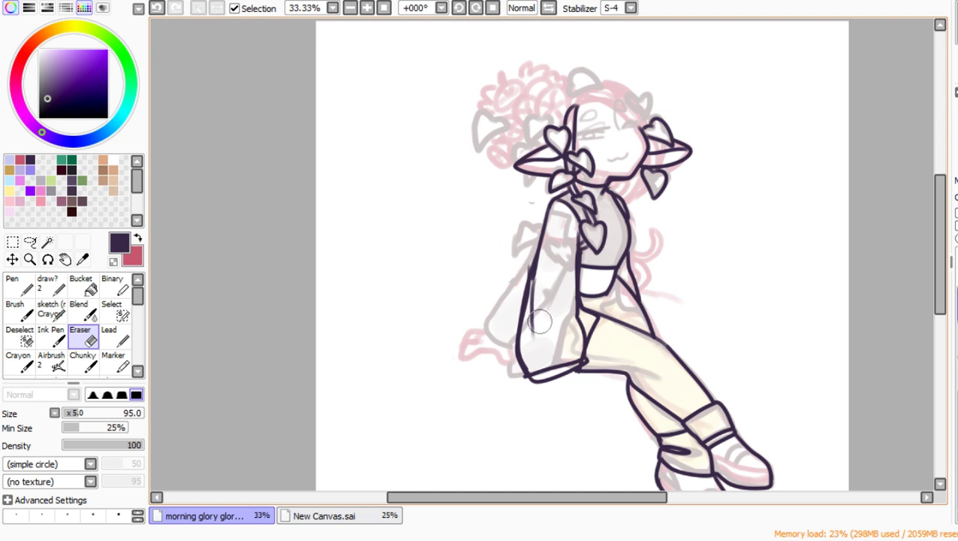
{"action": "mouse_move", "coordinate": [538, 320]}
{"action": "left_mouse_down"}
{"action": "mouse_move", "coordinate": [532, 233]}
{"action": "mouse_move", "coordinate": [546, 216]}
{"action": "mouse_move", "coordinate": [554, 221]}
{"action": "mouse_move", "coordinate": [551, 210]}
{"action": "mouse_move", "coordinate": [542, 208]}
{"action": "mouse_move", "coordinate": [543, 250]}
{"action": "mouse_move", "coordinate": [525, 279]}
{"action": "left_mouse_up"}
{"action": "left_click", "coordinate": [112, 336]}
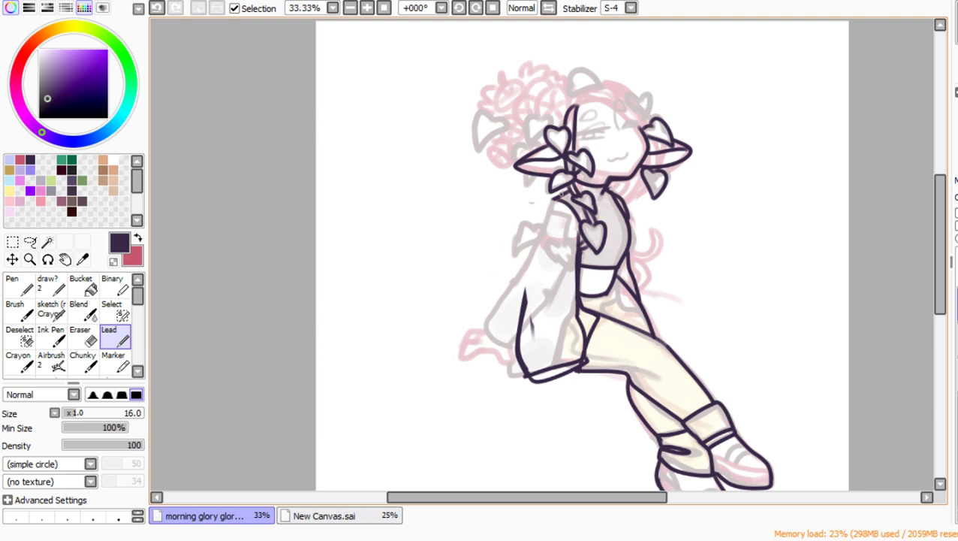
{"action": "left_click_drag", "start_coordinate": [562, 193], "coordinate": [524, 298]}
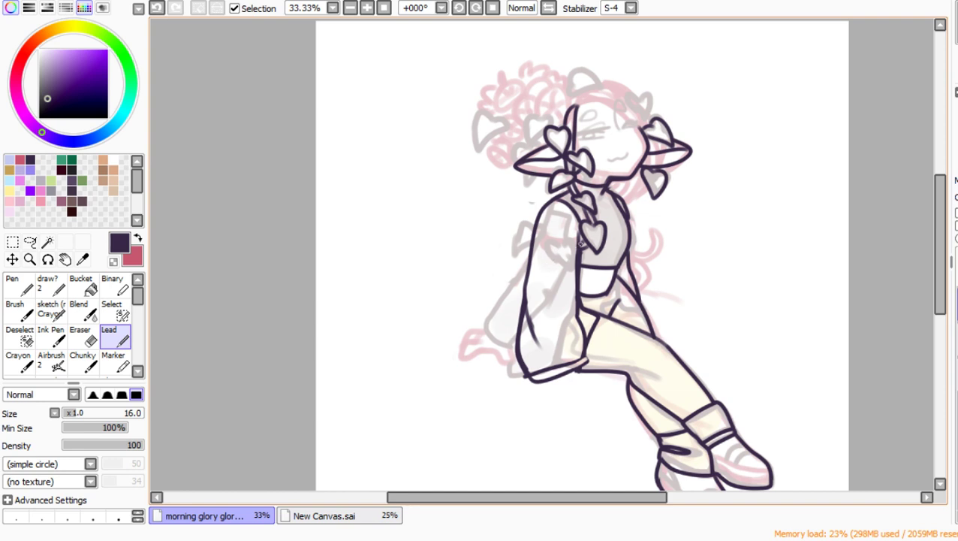
{"action": "left_click_drag", "start_coordinate": [574, 251], "coordinate": [562, 264]}
{"action": "left_click", "coordinate": [156, 8]}
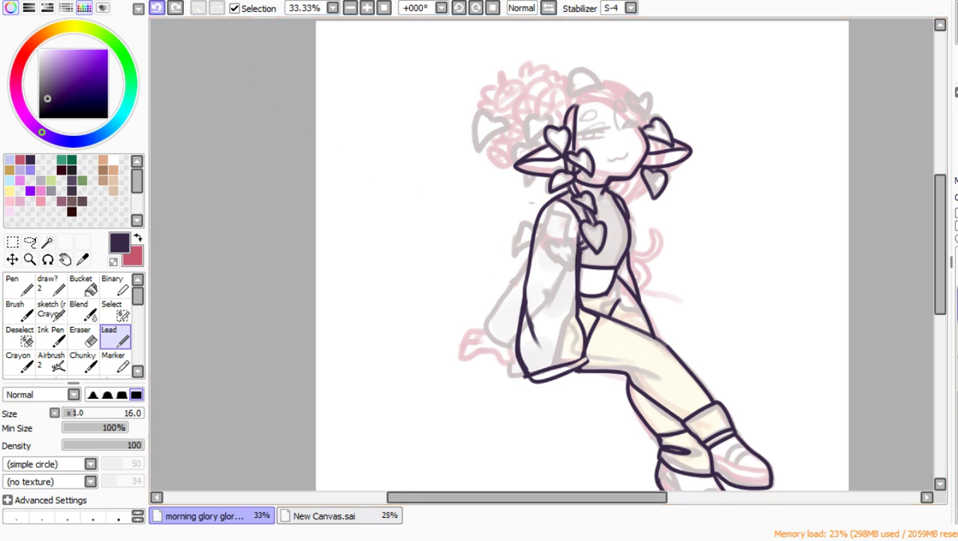
Step: Try inking a curved line across the thigh and a slanted line from the chest heart to the waistband, undoing both
{"action": "left_click", "coordinate": [30, 259]}
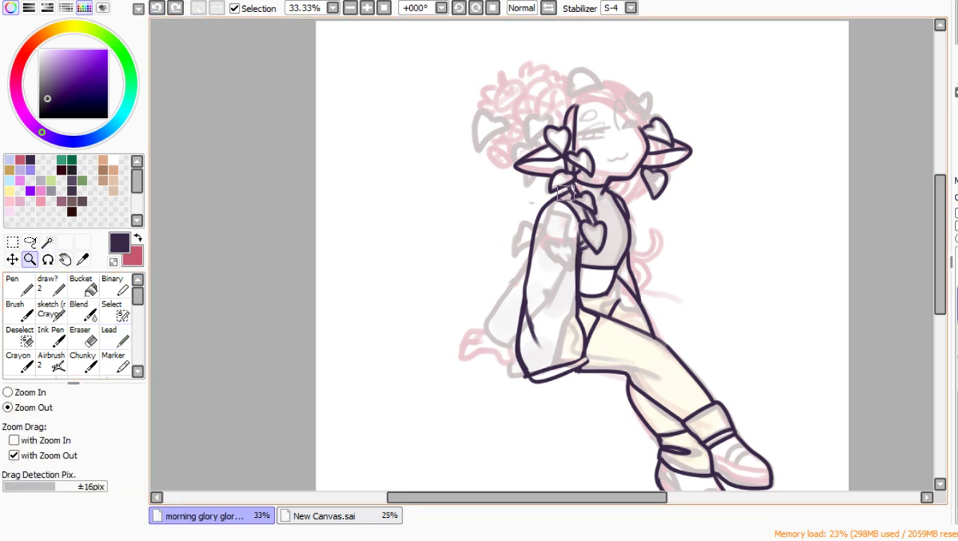
{"action": "left_click_drag", "start_coordinate": [566, 192], "coordinate": [825, 386]}
{"action": "left_click", "coordinate": [559, 360]}
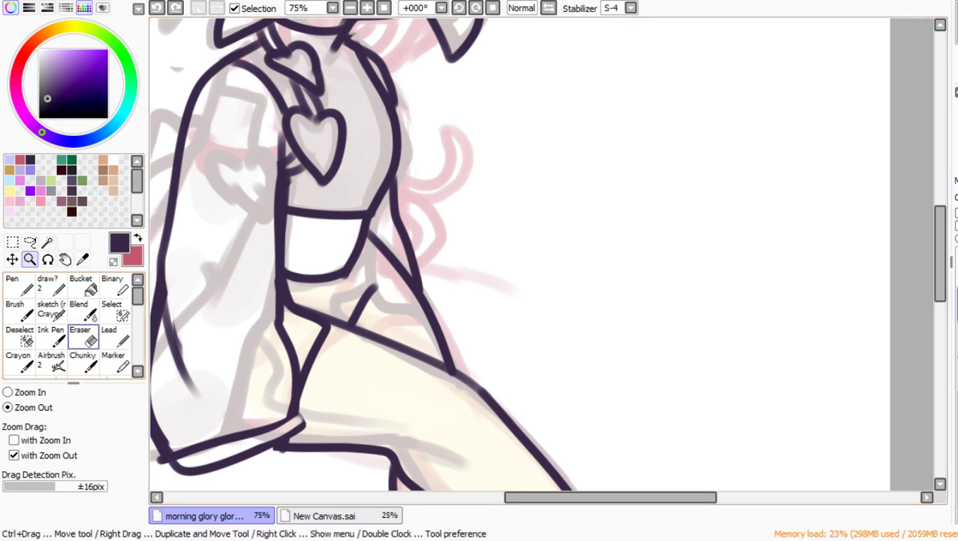
{"action": "key", "text": "n"}
{"action": "left_click_drag", "start_coordinate": [343, 439], "coordinate": [399, 343]}
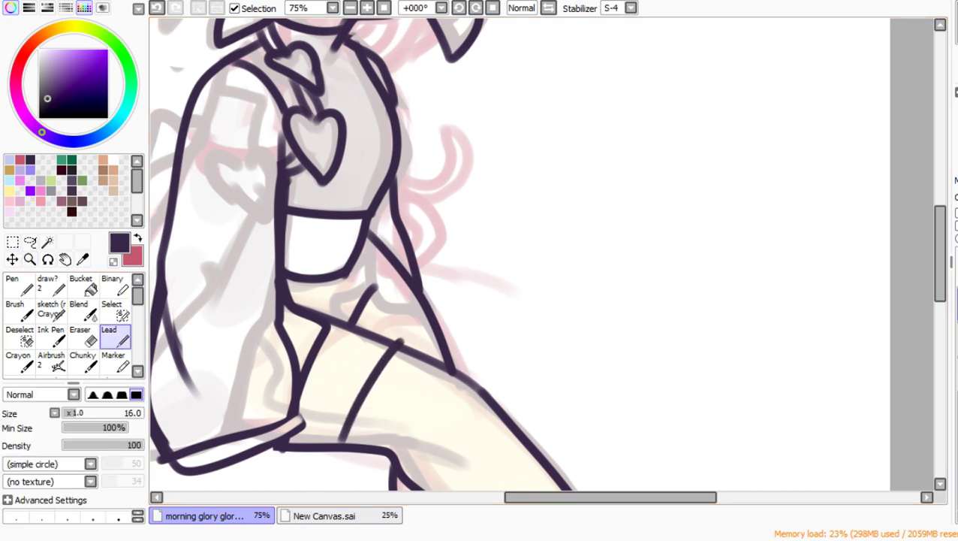
{"action": "key", "text": "ctrl+z"}
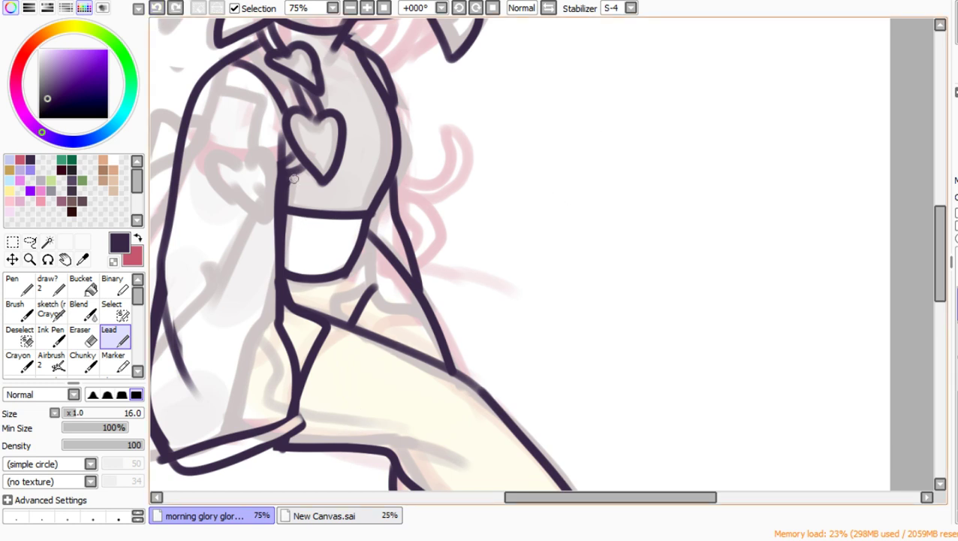
{"action": "left_click_drag", "start_coordinate": [291, 172], "coordinate": [338, 319]}
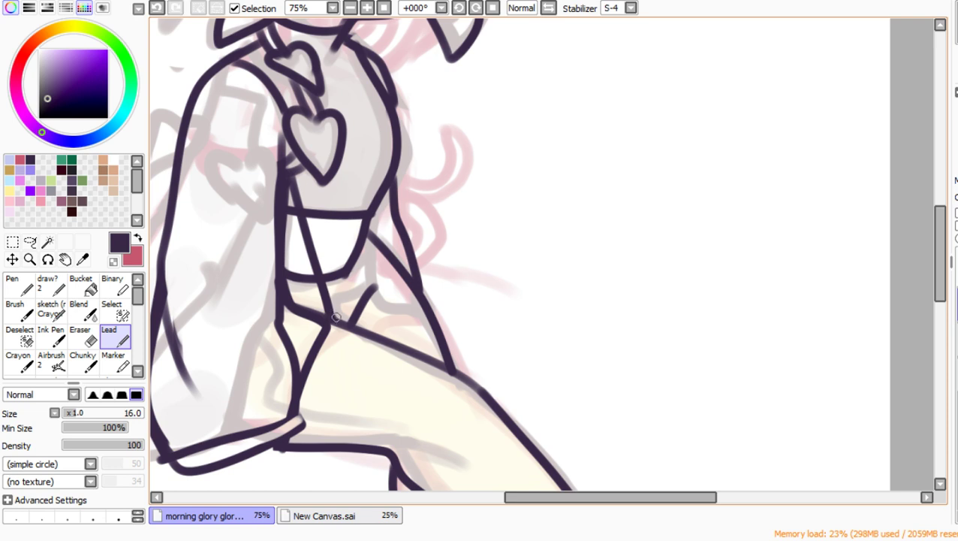
{"action": "key", "text": "e"}
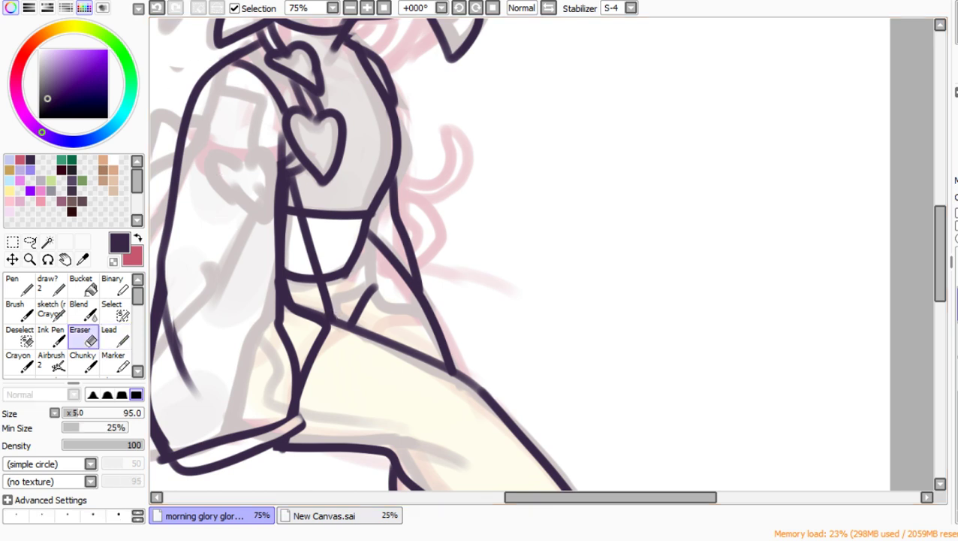
{"action": "key", "text": "ctrl+z"}
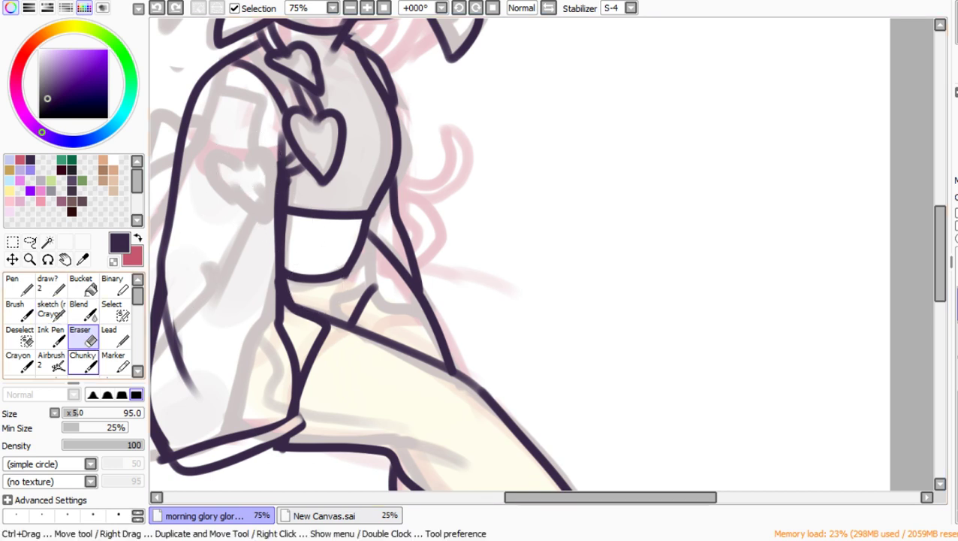
Step: Reduce the Eraser to 35 and erase the slanted hip edge beside the sleeve and the adjoining stretch of the trousers' waistline
{"action": "left_click_drag", "start_coordinate": [77, 413], "coordinate": [68, 413]}
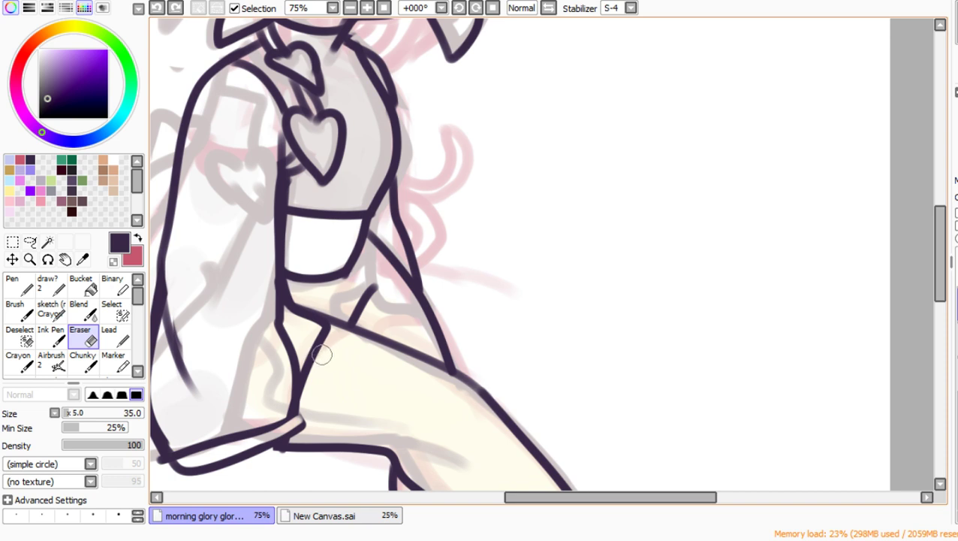
{"action": "mouse_move", "coordinate": [307, 344]}
{"action": "left_mouse_down"}
{"action": "mouse_move", "coordinate": [306, 386]}
{"action": "mouse_move", "coordinate": [312, 319]}
{"action": "mouse_move", "coordinate": [334, 326]}
{"action": "left_mouse_up"}
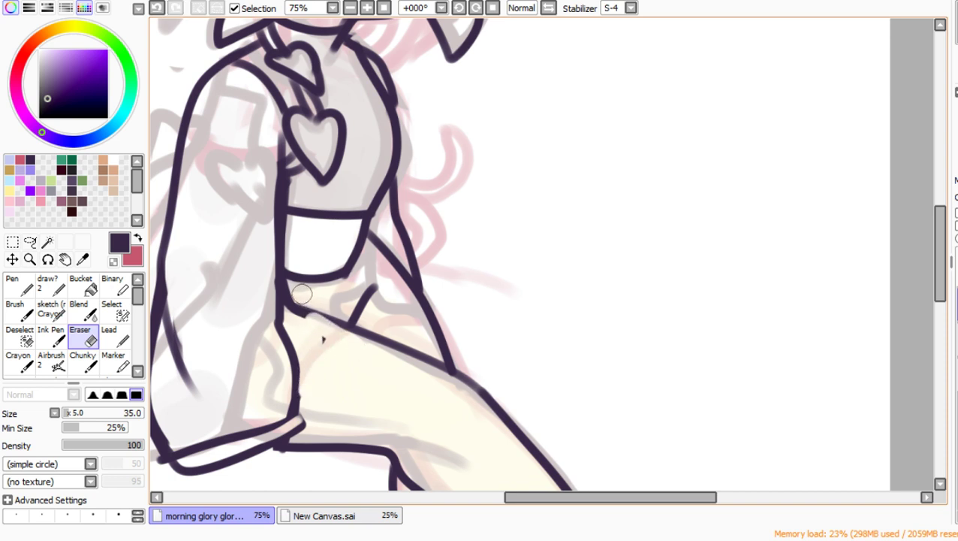
{"action": "left_click_drag", "start_coordinate": [300, 302], "coordinate": [350, 323]}
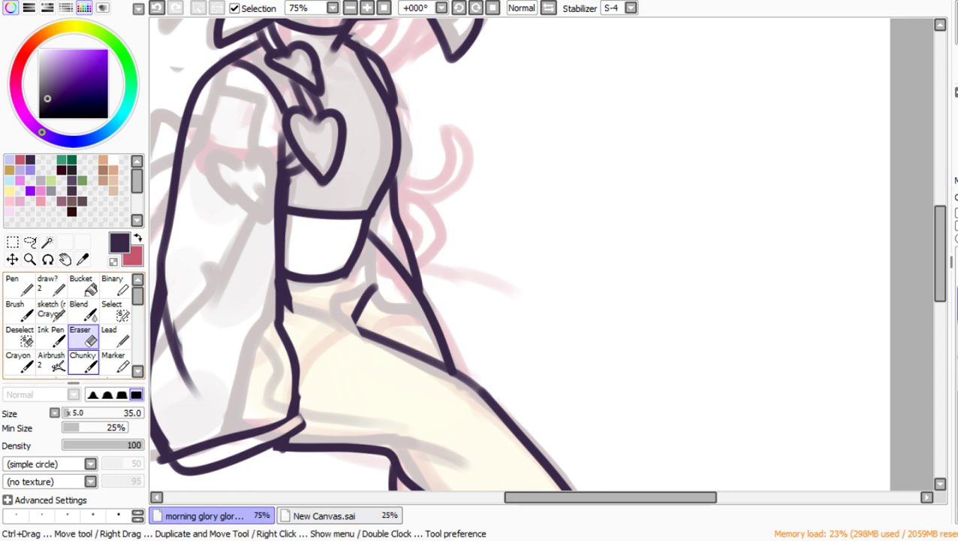
Step: Ink a curved lower waist edge, its front side line, and a double-line band curving across the thigh up to the hip
{"action": "left_click", "coordinate": [115, 336]}
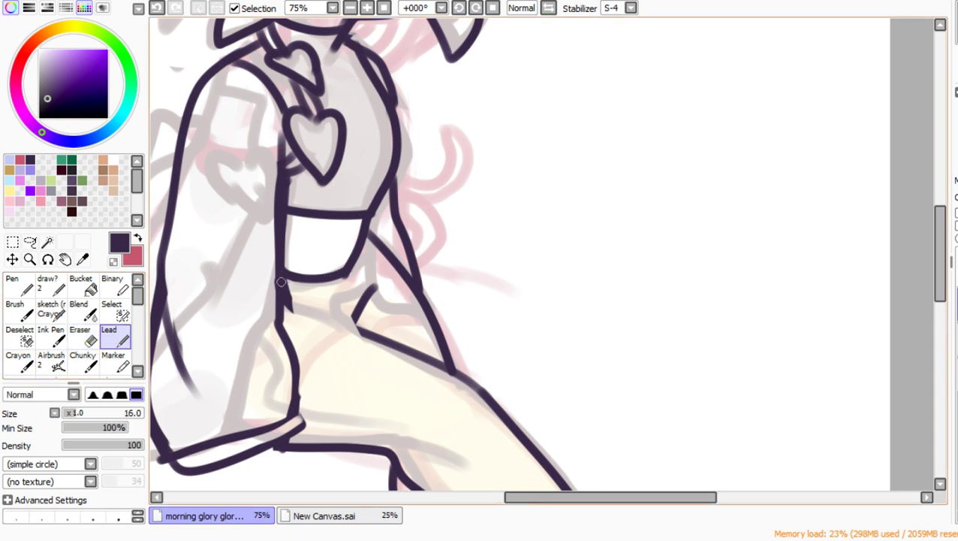
{"action": "mouse_move", "coordinate": [284, 301]}
{"action": "left_mouse_down"}
{"action": "mouse_move", "coordinate": [386, 343]}
{"action": "mouse_move", "coordinate": [332, 431]}
{"action": "mouse_move", "coordinate": [324, 417]}
{"action": "mouse_move", "coordinate": [363, 354]}
{"action": "left_mouse_up"}
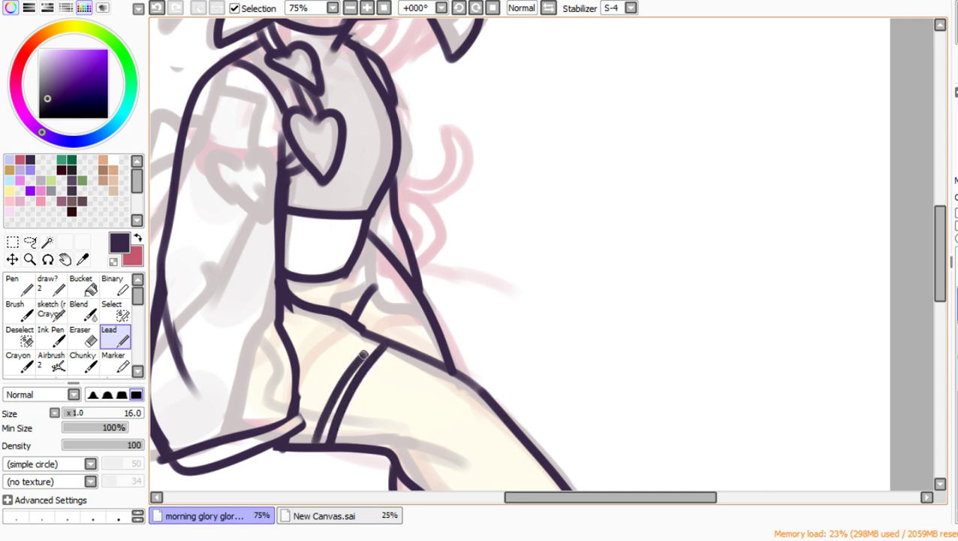
{"action": "left_click_drag", "start_coordinate": [362, 228], "coordinate": [346, 318]}
{"action": "mouse_move", "coordinate": [417, 284]}
{"action": "left_mouse_down"}
{"action": "mouse_move", "coordinate": [439, 314]}
{"action": "mouse_move", "coordinate": [437, 331]}
{"action": "mouse_move", "coordinate": [374, 341]}
{"action": "mouse_move", "coordinate": [438, 338]}
{"action": "left_mouse_up"}
Step: Erase the short slanted waist line and the straight hip edge, and re-ink the hip as a rounded curve meeting the thigh band
{"action": "left_click", "coordinate": [81, 337]}
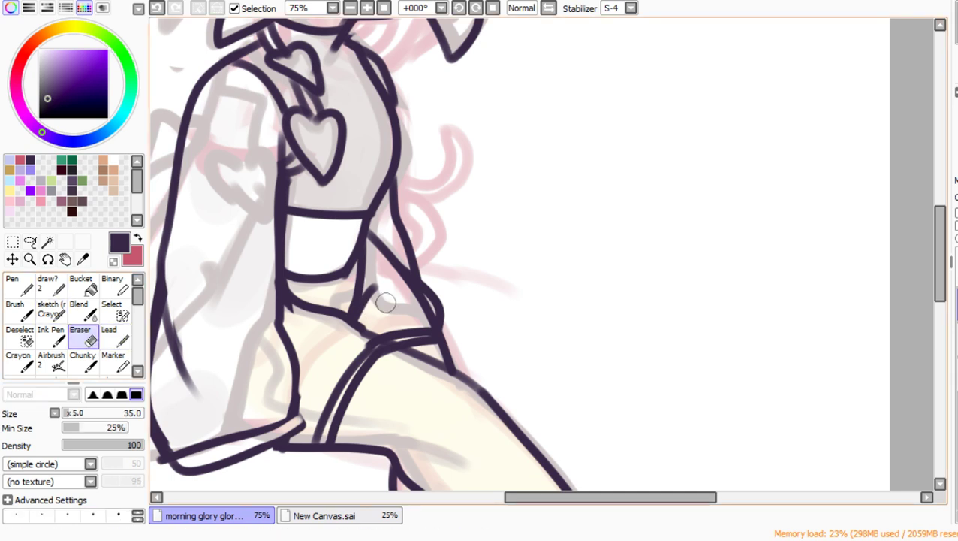
{"action": "mouse_move", "coordinate": [373, 280]}
{"action": "left_mouse_down"}
{"action": "mouse_move", "coordinate": [375, 303]}
{"action": "mouse_move", "coordinate": [367, 319]}
{"action": "mouse_move", "coordinate": [375, 272]}
{"action": "mouse_move", "coordinate": [359, 338]}
{"action": "left_mouse_up"}
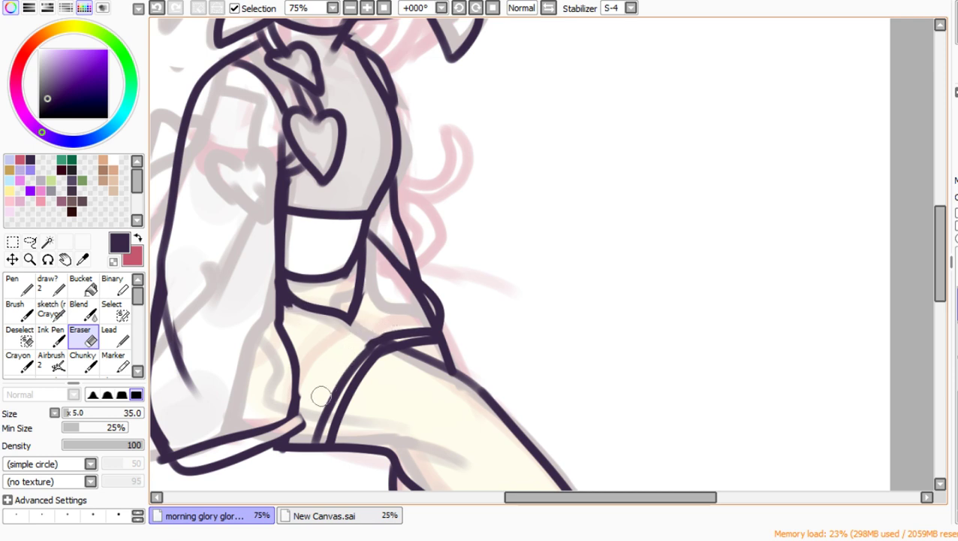
{"action": "mouse_move", "coordinate": [351, 355]}
{"action": "left_mouse_down"}
{"action": "mouse_move", "coordinate": [413, 289]}
{"action": "mouse_move", "coordinate": [377, 252]}
{"action": "mouse_move", "coordinate": [398, 290]}
{"action": "mouse_move", "coordinate": [394, 280]}
{"action": "mouse_move", "coordinate": [444, 325]}
{"action": "mouse_move", "coordinate": [406, 306]}
{"action": "mouse_move", "coordinate": [443, 325]}
{"action": "left_mouse_up"}
{"action": "left_click", "coordinate": [156, 8]}
{"action": "left_click", "coordinate": [113, 336]}
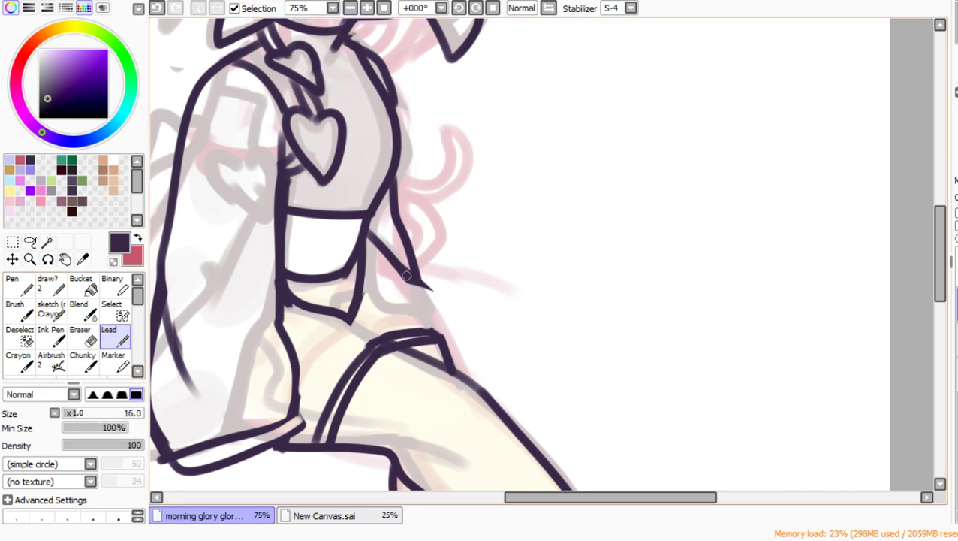
{"action": "mouse_move", "coordinate": [406, 276]}
{"action": "left_mouse_down"}
{"action": "mouse_move", "coordinate": [453, 308]}
{"action": "mouse_move", "coordinate": [429, 331]}
{"action": "left_mouse_up"}
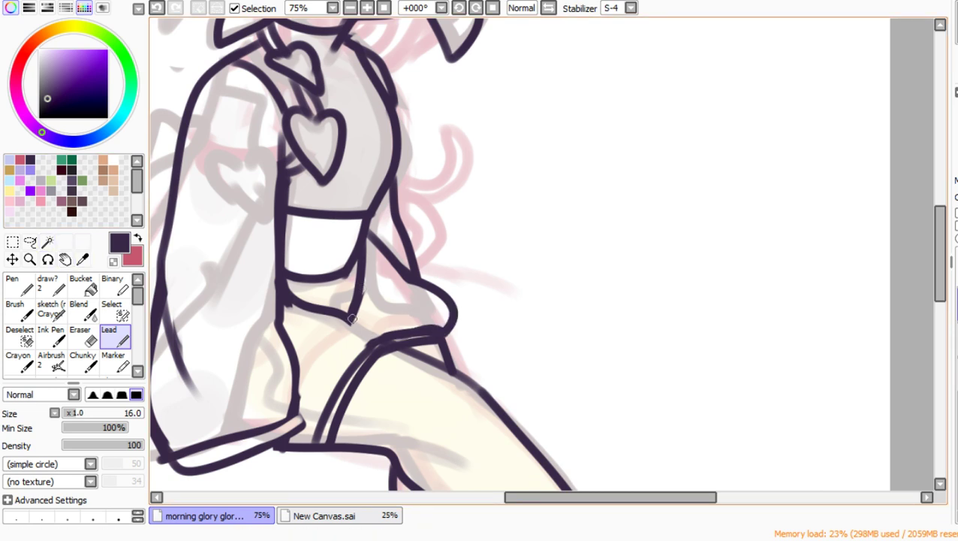
Step: Try inking a short line from the waist point to the thigh band, and a vertical line beside the sleeve from chest to waist
{"action": "left_click_drag", "start_coordinate": [352, 320], "coordinate": [384, 337]}
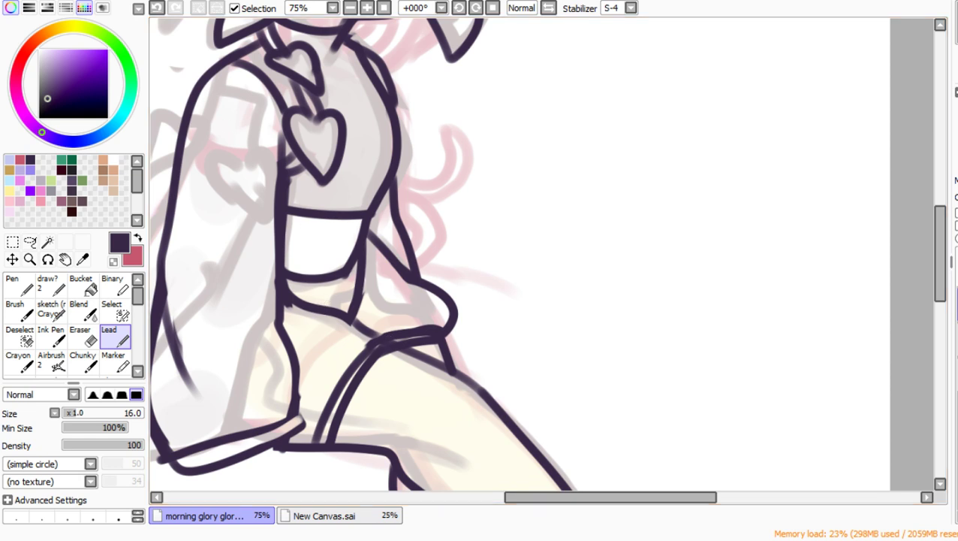
{"action": "left_click", "coordinate": [156, 7]}
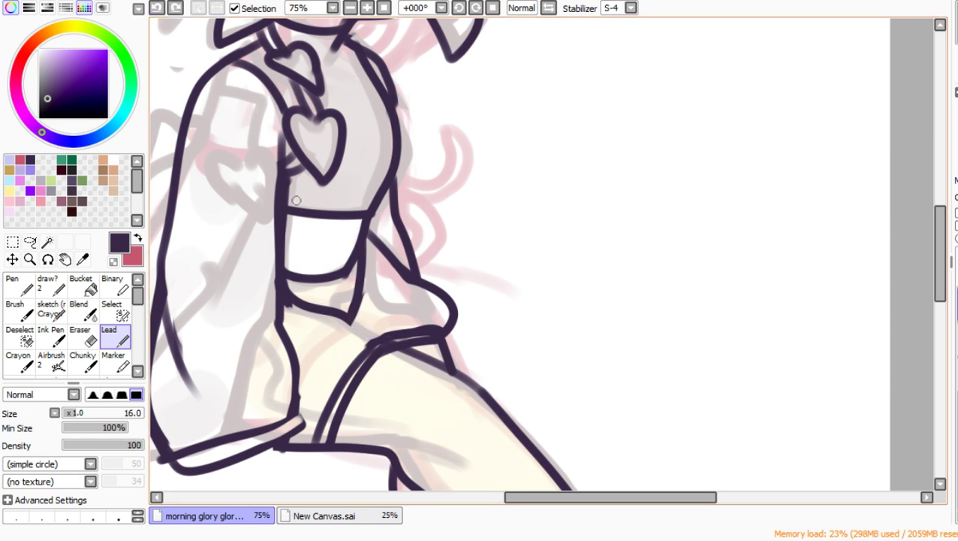
{"action": "left_click_drag", "start_coordinate": [298, 170], "coordinate": [298, 303]}
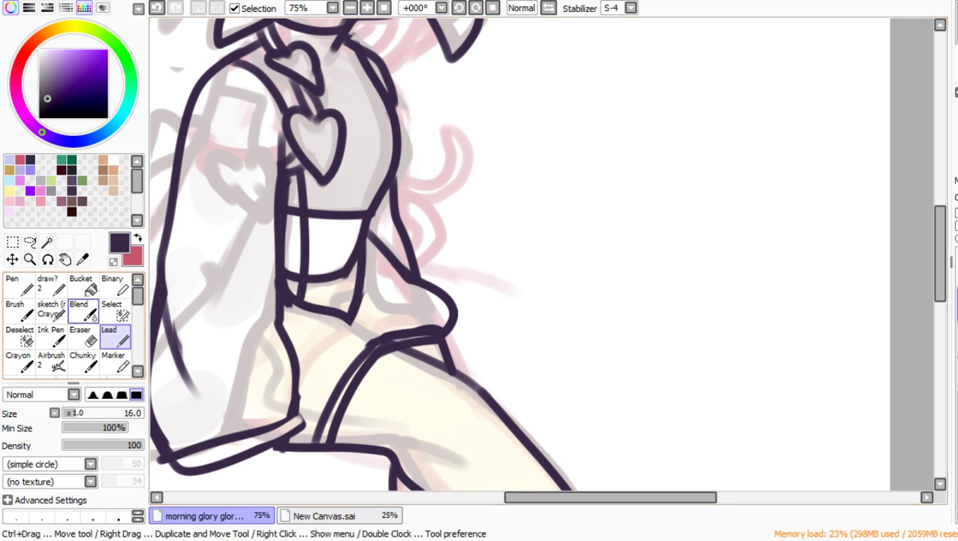
Step: Erase the vertical line and the adjoining waist lines beside the sleeve, and ink a curved front edge from the chest heart to the pointed waist tip
{"action": "key", "text": "e"}
{"action": "mouse_move", "coordinate": [299, 197]}
{"action": "left_mouse_down"}
{"action": "mouse_move", "coordinate": [294, 312]}
{"action": "mouse_move", "coordinate": [298, 175]}
{"action": "mouse_move", "coordinate": [291, 222]}
{"action": "mouse_move", "coordinate": [299, 330]}
{"action": "mouse_move", "coordinate": [306, 184]}
{"action": "mouse_move", "coordinate": [296, 184]}
{"action": "mouse_move", "coordinate": [304, 178]}
{"action": "mouse_move", "coordinate": [305, 267]}
{"action": "mouse_move", "coordinate": [325, 325]}
{"action": "mouse_move", "coordinate": [304, 271]}
{"action": "mouse_move", "coordinate": [304, 289]}
{"action": "mouse_move", "coordinate": [317, 315]}
{"action": "mouse_move", "coordinate": [360, 319]}
{"action": "mouse_move", "coordinate": [346, 324]}
{"action": "mouse_move", "coordinate": [311, 277]}
{"action": "left_mouse_up"}
{"action": "left_click", "coordinate": [113, 337]}
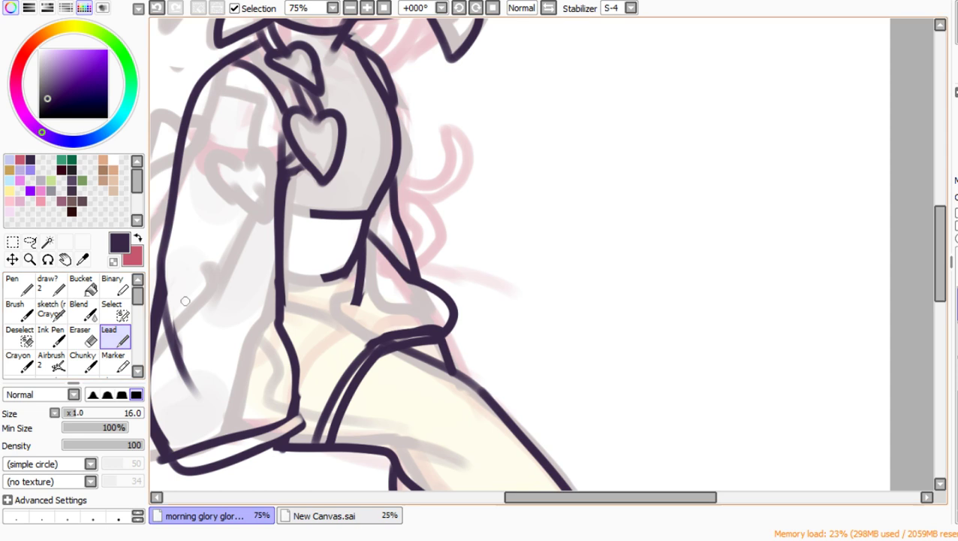
{"action": "mouse_move", "coordinate": [302, 167]}
{"action": "left_mouse_down"}
{"action": "mouse_move", "coordinate": [313, 257]}
{"action": "mouse_move", "coordinate": [358, 307]}
{"action": "left_mouse_up"}
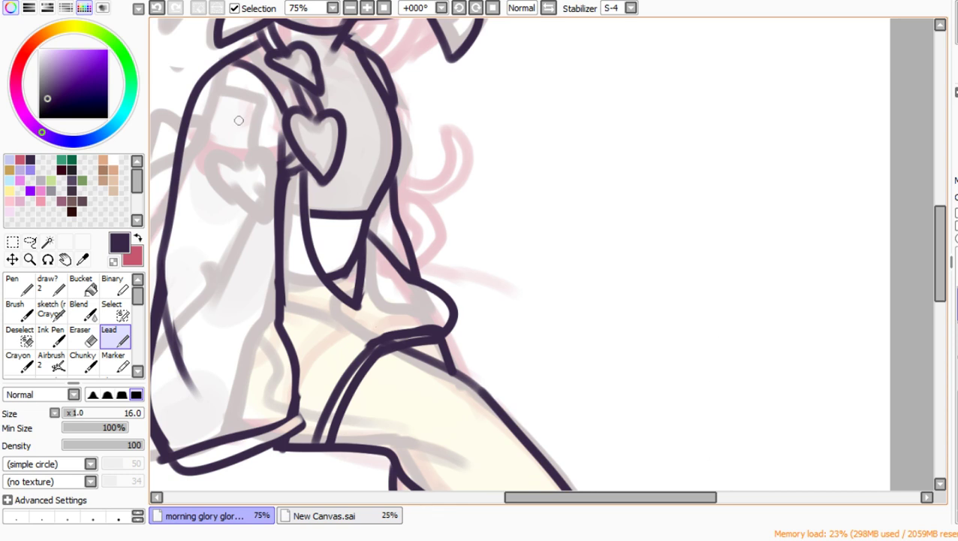
Step: Ink a slanted seam across the upper sleeve and touch up the back outline and the tip of the chest heart
{"action": "left_click_drag", "start_coordinate": [196, 99], "coordinate": [286, 136]}
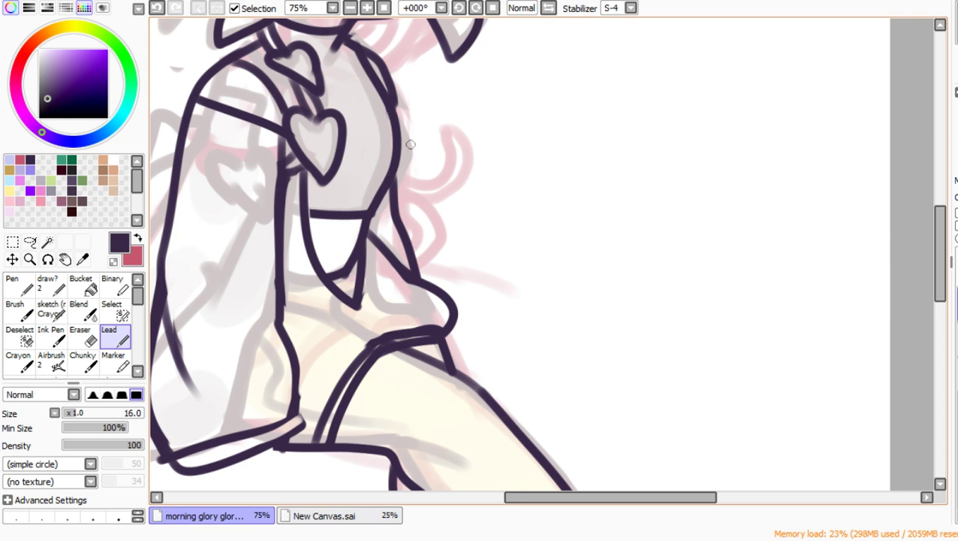
{"action": "left_click_drag", "start_coordinate": [394, 103], "coordinate": [393, 122]}
{"action": "left_click_drag", "start_coordinate": [322, 176], "coordinate": [323, 180]}
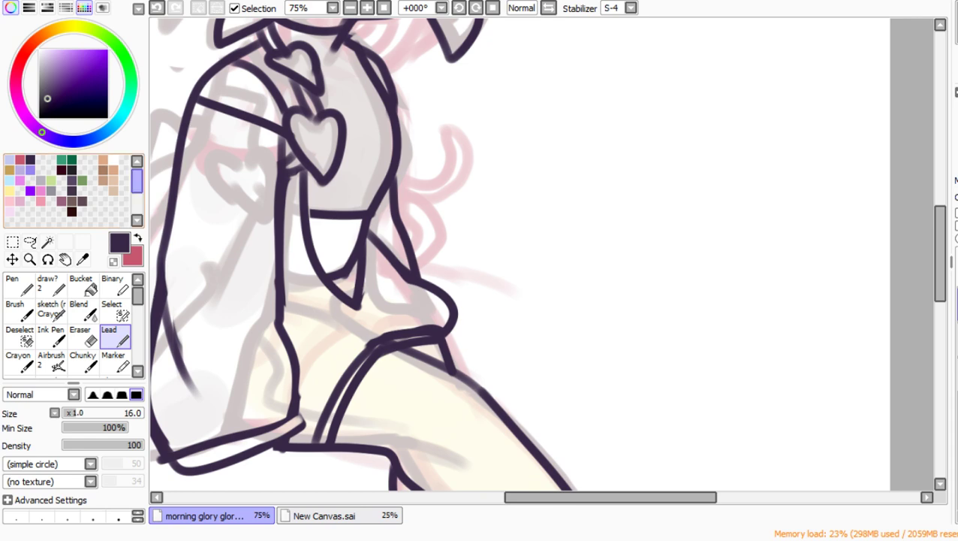
Step: Enlarge the Eraser to 260 and erase the grey and pink sketch inside and behind the sleeve
{"action": "left_click", "coordinate": [30, 259]}
{"action": "left_click", "coordinate": [467, 256]}
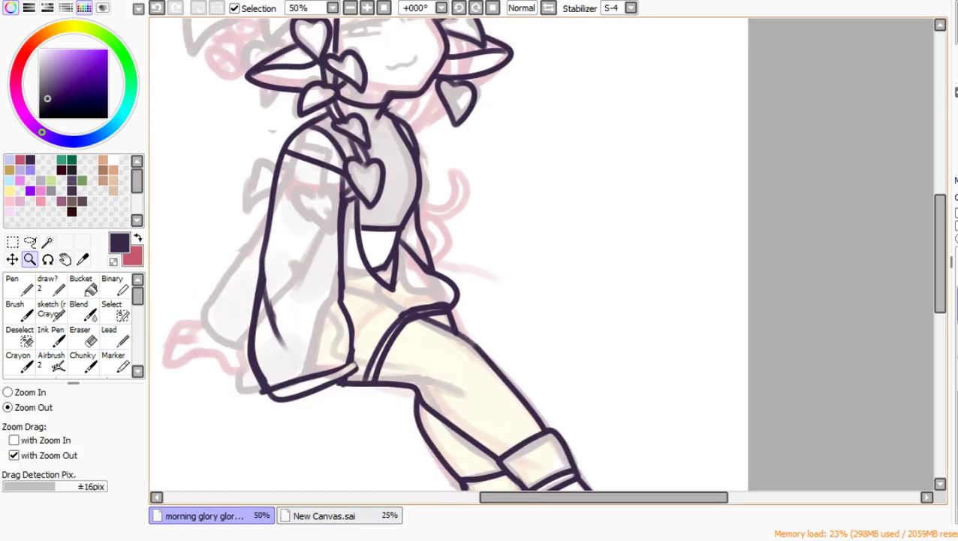
{"action": "left_click", "coordinate": [467, 257]}
{"action": "left_click_drag", "start_coordinate": [418, 308], "coordinate": [473, 308]}
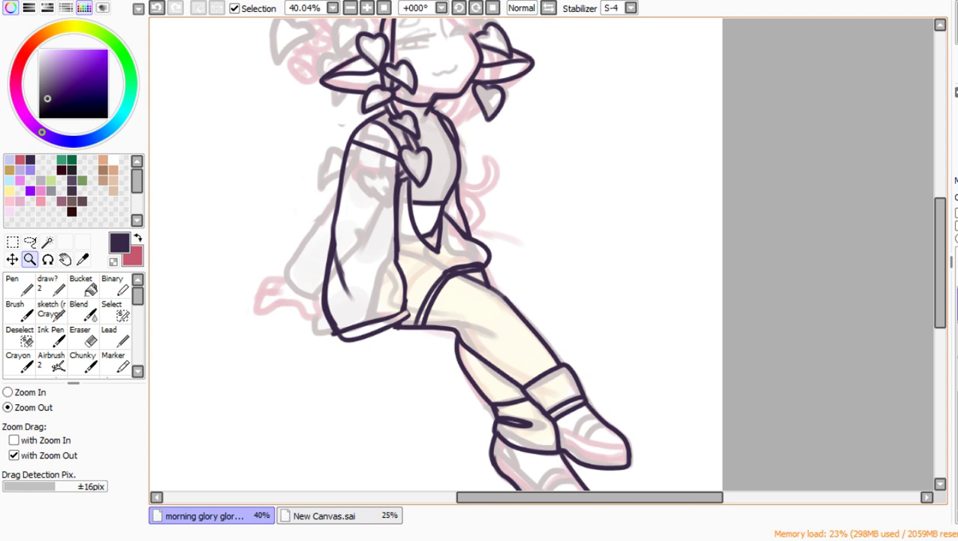
{"action": "left_click", "coordinate": [330, 254]}
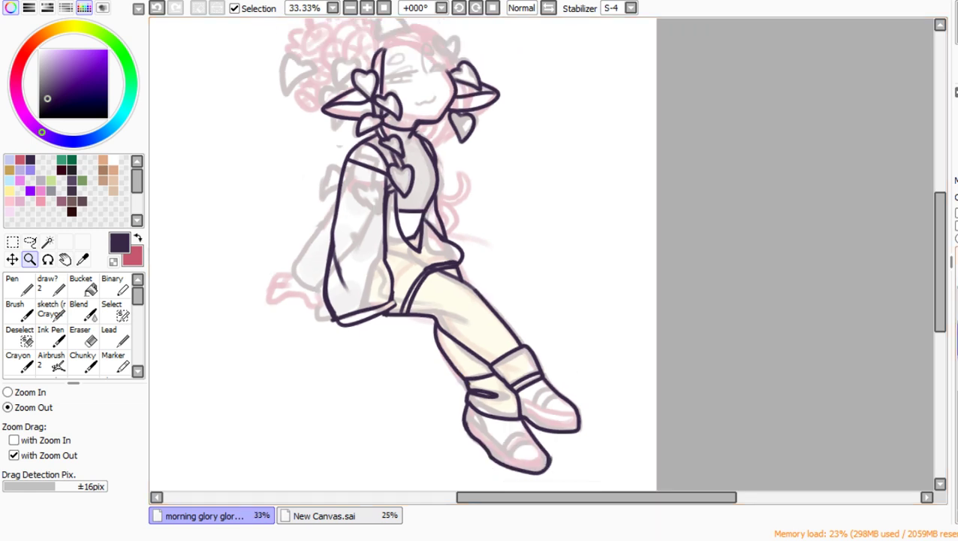
{"action": "left_click", "coordinate": [82, 336]}
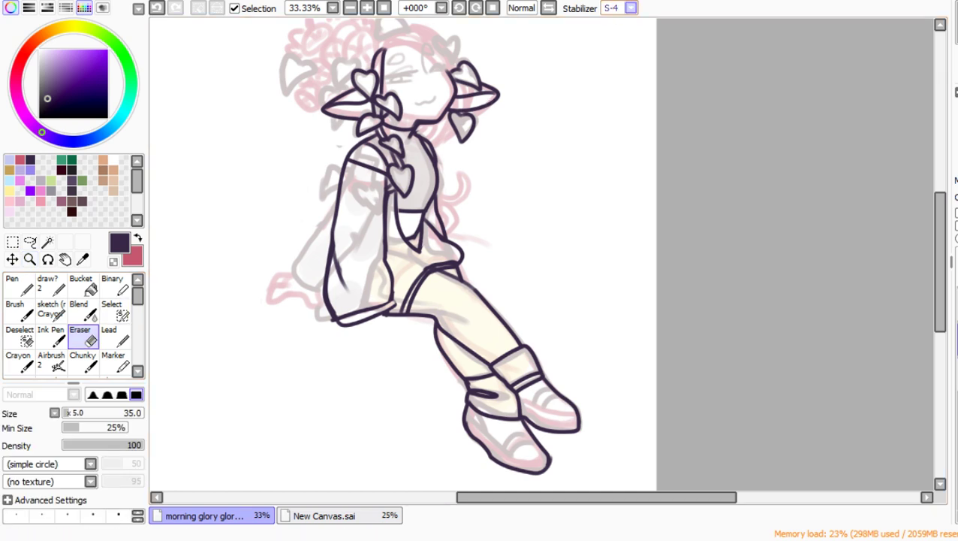
{"action": "left_click", "coordinate": [614, 78]}
{"action": "left_click_drag", "start_coordinate": [68, 413], "coordinate": [103, 413]}
{"action": "mouse_move", "coordinate": [305, 177]}
{"action": "left_mouse_down"}
{"action": "mouse_move", "coordinate": [309, 328]}
{"action": "mouse_move", "coordinate": [289, 235]}
{"action": "mouse_move", "coordinate": [268, 283]}
{"action": "mouse_move", "coordinate": [266, 324]}
{"action": "left_mouse_up"}
{"action": "mouse_move", "coordinate": [356, 223]}
{"action": "left_mouse_down"}
{"action": "mouse_move", "coordinate": [363, 169]}
{"action": "mouse_move", "coordinate": [362, 295]}
{"action": "mouse_move", "coordinate": [346, 316]}
{"action": "left_mouse_up"}
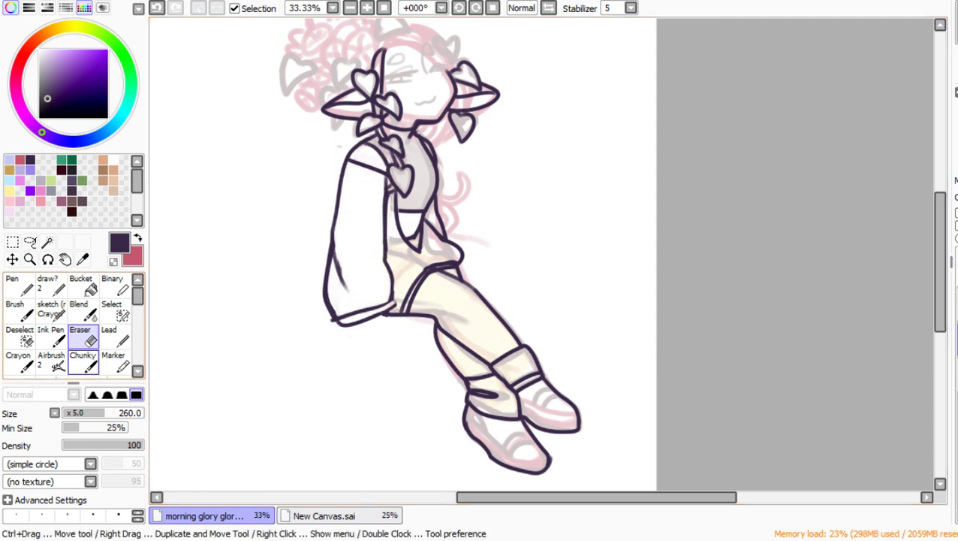
Step: Ink a curled tendril and a heart leaf behind the back with the Lead brush, and erase the tendril line overlapping the leaf
{"action": "left_click", "coordinate": [114, 338]}
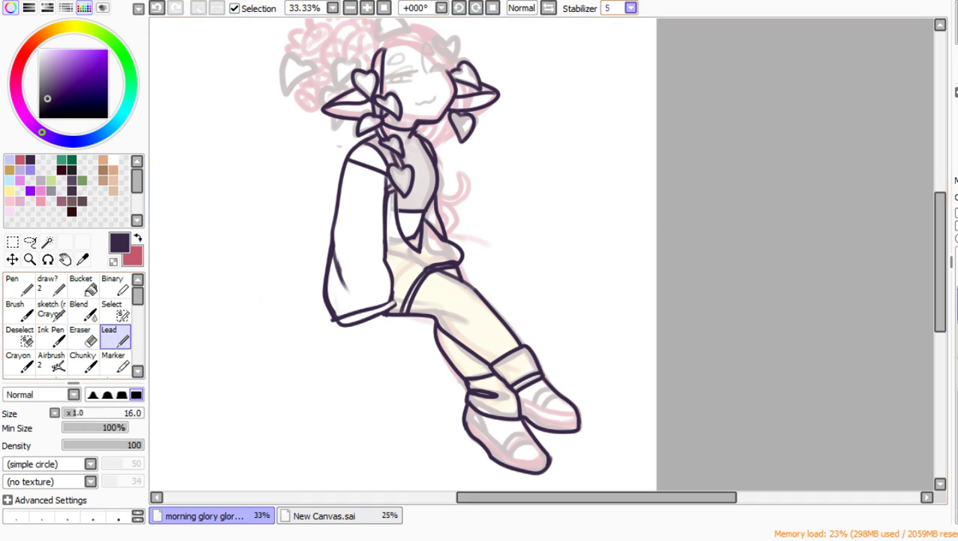
{"action": "left_click", "coordinate": [615, 248]}
{"action": "mouse_move", "coordinate": [437, 192]}
{"action": "left_mouse_down"}
{"action": "mouse_move", "coordinate": [457, 192]}
{"action": "mouse_move", "coordinate": [467, 175]}
{"action": "mouse_move", "coordinate": [464, 200]}
{"action": "left_mouse_up"}
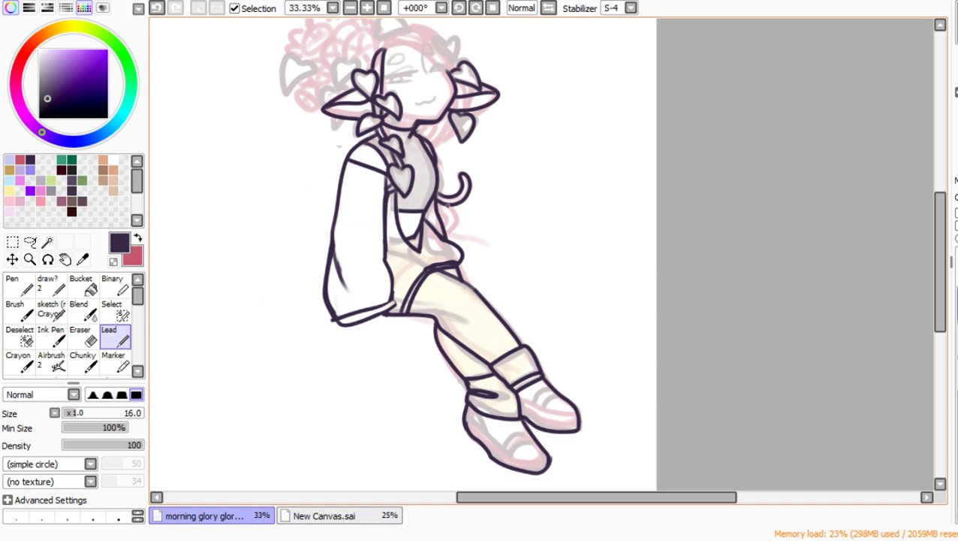
{"action": "mouse_move", "coordinate": [441, 208]}
{"action": "left_mouse_down"}
{"action": "mouse_move", "coordinate": [467, 225]}
{"action": "mouse_move", "coordinate": [450, 217]}
{"action": "left_mouse_up"}
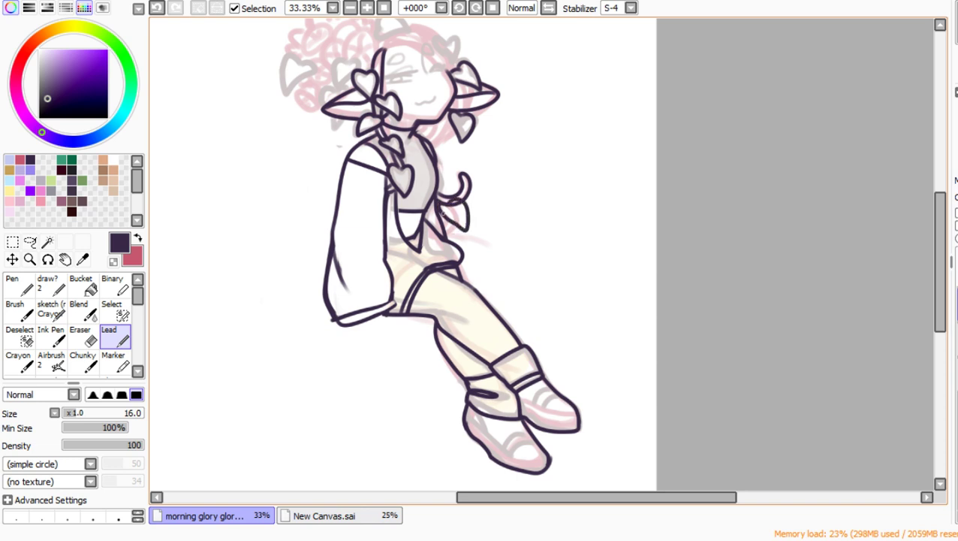
{"action": "scroll", "coordinate": [430, 205], "scroll_direction": "up", "scroll_amount": 3}
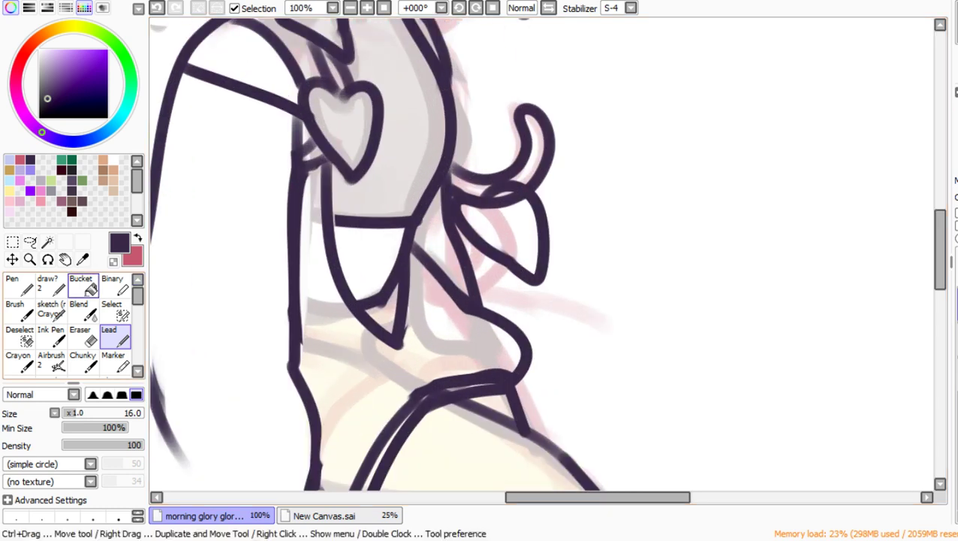
{"action": "left_click", "coordinate": [113, 261]}
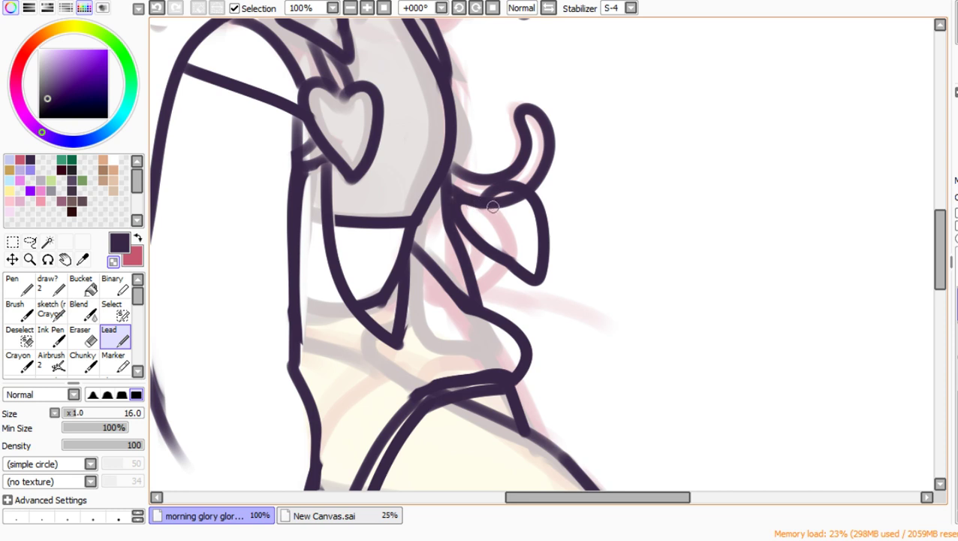
{"action": "mouse_move", "coordinate": [486, 210]}
{"action": "left_mouse_down"}
{"action": "mouse_move", "coordinate": [518, 196]}
{"action": "mouse_move", "coordinate": [506, 203]}
{"action": "left_mouse_up"}
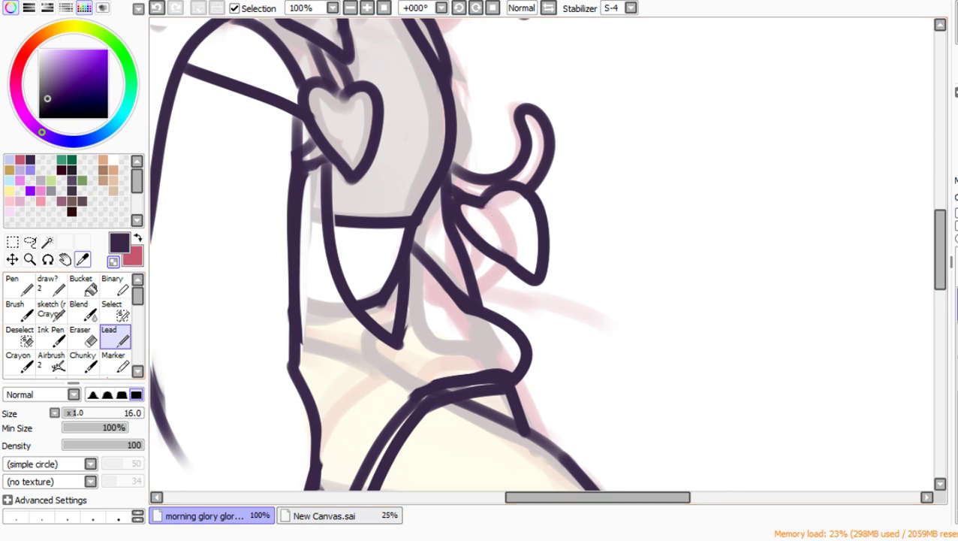
Step: Ink the hair strands behind the neck, running from the jaw and hanging ear heart down to the back of the torso
{"action": "left_click", "coordinate": [30, 259]}
{"action": "left_click", "coordinate": [424, 368]}
{"action": "left_click", "coordinate": [424, 368]}
{"action": "left_click", "coordinate": [424, 368]}
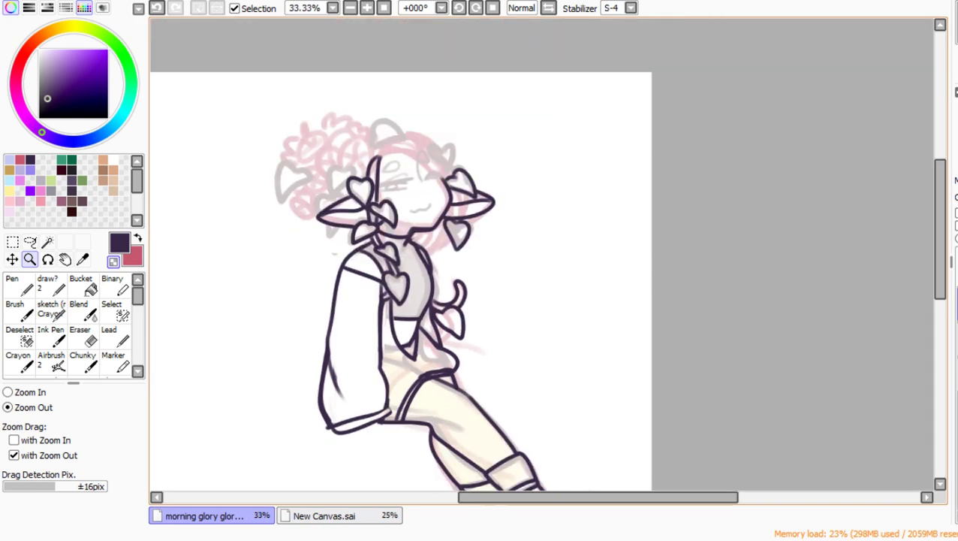
{"action": "left_click_drag", "start_coordinate": [320, 144], "coordinate": [574, 375]}
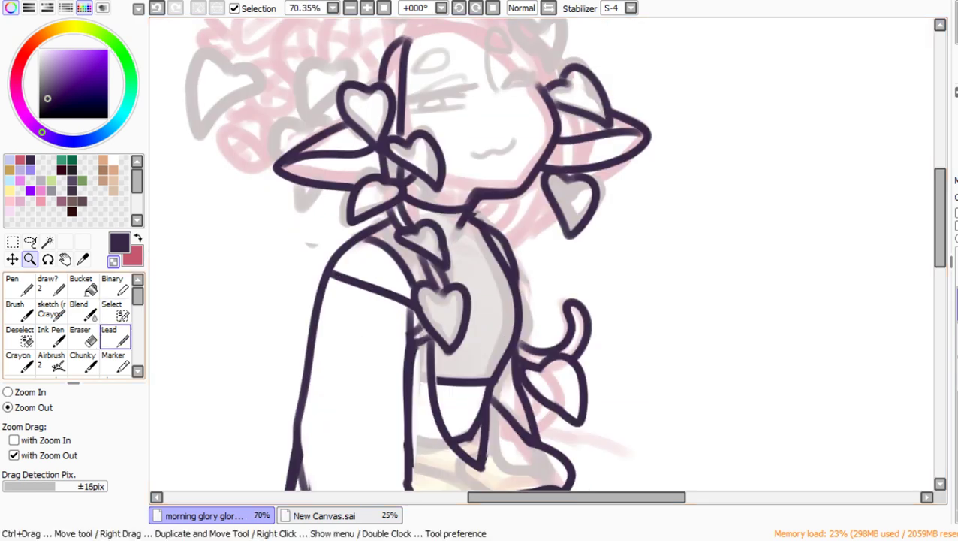
{"action": "left_click", "coordinate": [114, 336]}
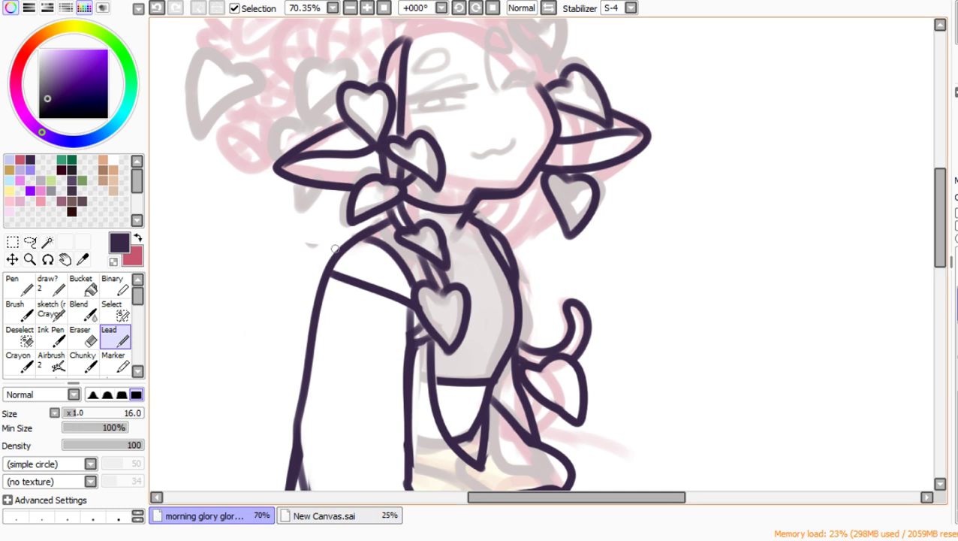
{"action": "key", "text": "minus"}
{"action": "left_click_drag", "start_coordinate": [478, 208], "coordinate": [478, 216]}
{"action": "mouse_move", "coordinate": [544, 169]}
{"action": "left_mouse_down"}
{"action": "mouse_move", "coordinate": [524, 219]}
{"action": "mouse_move", "coordinate": [498, 238]}
{"action": "left_mouse_up"}
{"action": "left_click_drag", "start_coordinate": [515, 199], "coordinate": [491, 228]}
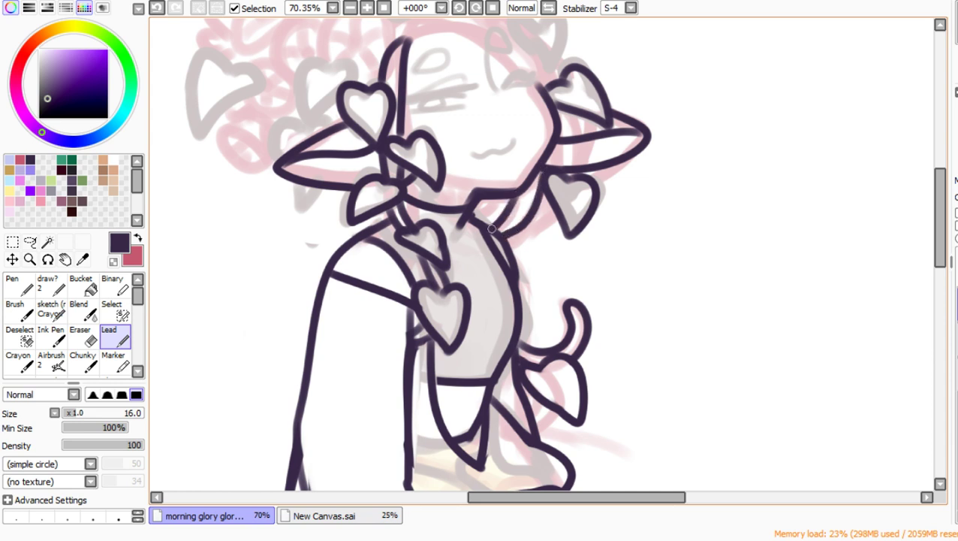
{"action": "left_click_drag", "start_coordinate": [551, 203], "coordinate": [523, 289]}
{"action": "mouse_move", "coordinate": [525, 219]}
{"action": "left_mouse_down"}
{"action": "mouse_move", "coordinate": [517, 279]}
{"action": "mouse_move", "coordinate": [537, 290]}
{"action": "left_mouse_up"}
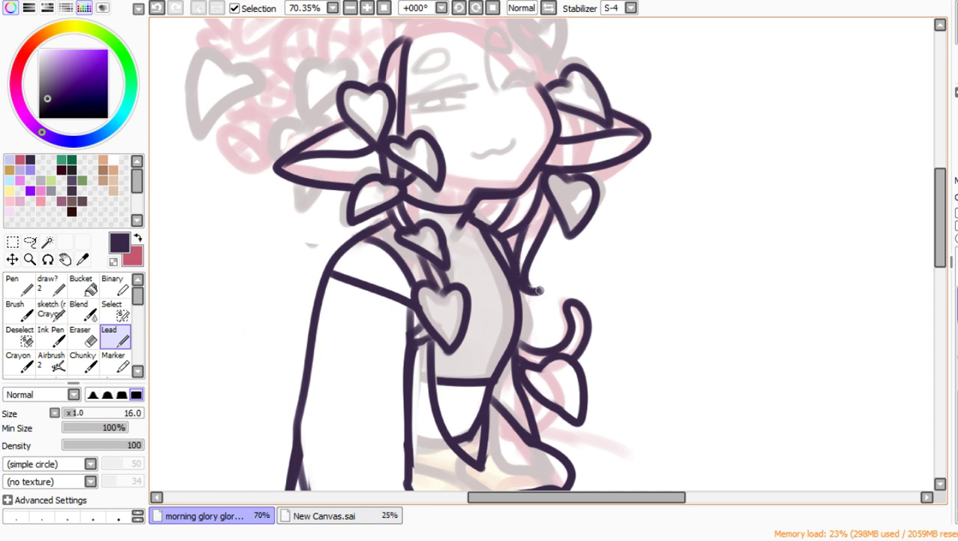
Step: Ink the hairline over the forehead as a double curved line running from the side lock to the far ear's heart
{"action": "scroll", "coordinate": [547, 255], "scroll_direction": "up", "scroll_amount": 5}
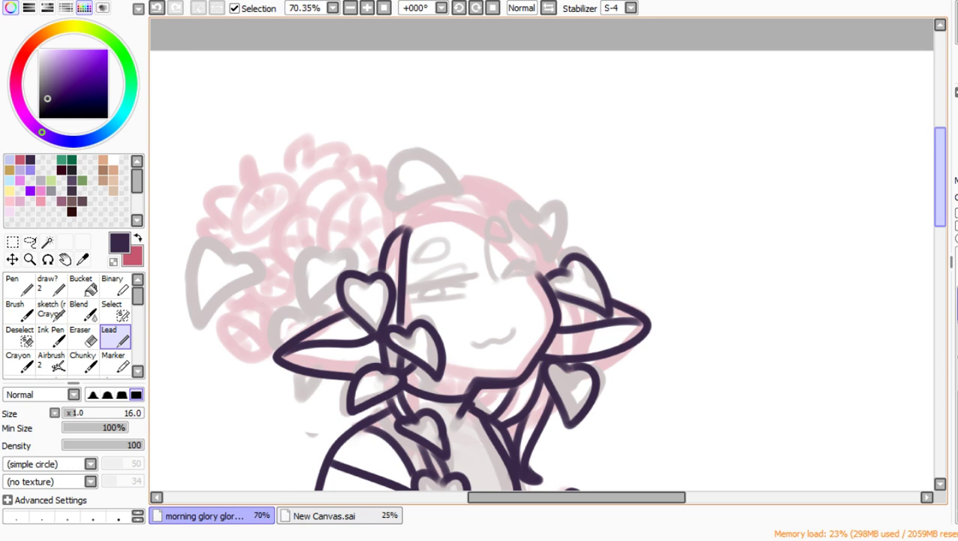
{"action": "scroll", "coordinate": [546, 255], "scroll_direction": "down", "scroll_amount": 1}
{"action": "mouse_move", "coordinate": [406, 191]}
{"action": "left_mouse_down"}
{"action": "mouse_move", "coordinate": [438, 180]}
{"action": "mouse_move", "coordinate": [424, 166]}
{"action": "mouse_move", "coordinate": [466, 169]}
{"action": "mouse_move", "coordinate": [467, 191]}
{"action": "mouse_move", "coordinate": [547, 240]}
{"action": "left_mouse_up"}
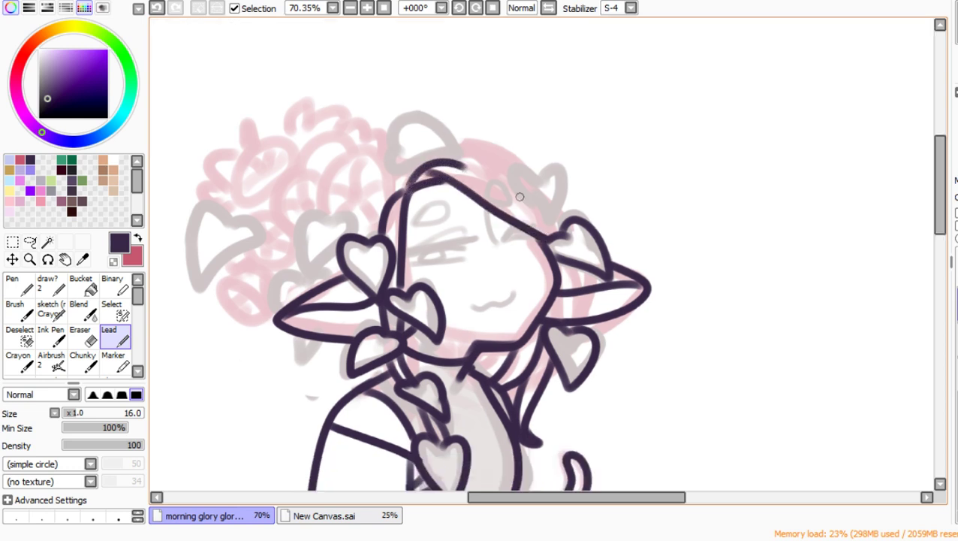
{"action": "left_click_drag", "start_coordinate": [450, 161], "coordinate": [547, 240]}
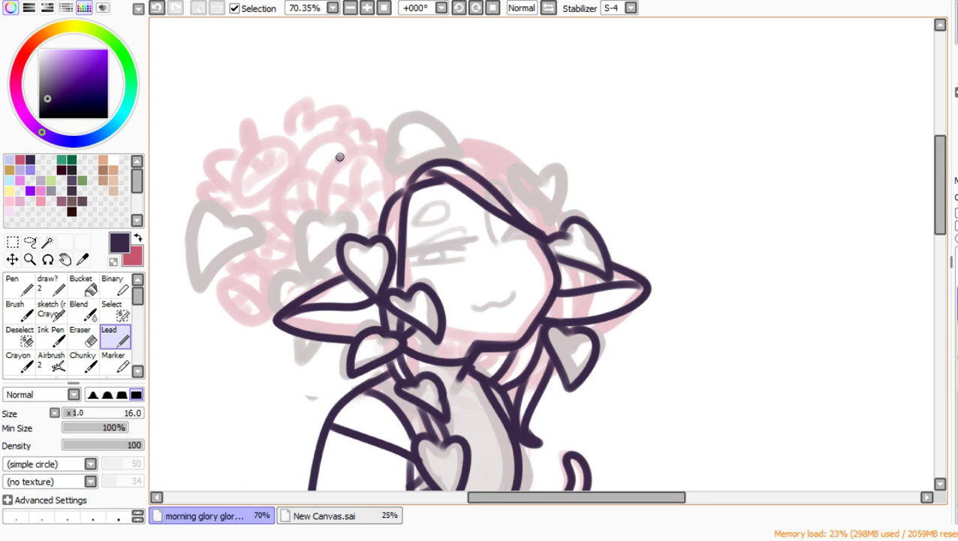
Step: Ink a heart leaf and a rounded curl beside the head, plus an oval curl in the bun, undoing and redrawing the oval once
{"action": "mouse_move", "coordinate": [366, 148]}
{"action": "left_mouse_down"}
{"action": "mouse_move", "coordinate": [326, 218]}
{"action": "mouse_move", "coordinate": [351, 232]}
{"action": "mouse_move", "coordinate": [312, 215]}
{"action": "mouse_move", "coordinate": [304, 268]}
{"action": "mouse_move", "coordinate": [321, 272]}
{"action": "mouse_move", "coordinate": [340, 250]}
{"action": "left_mouse_up"}
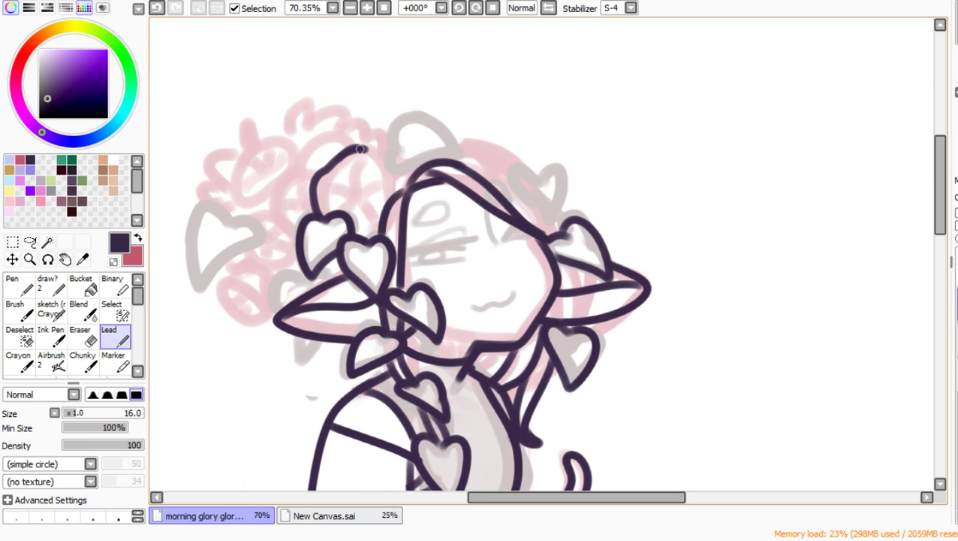
{"action": "left_click_drag", "start_coordinate": [360, 149], "coordinate": [392, 193]}
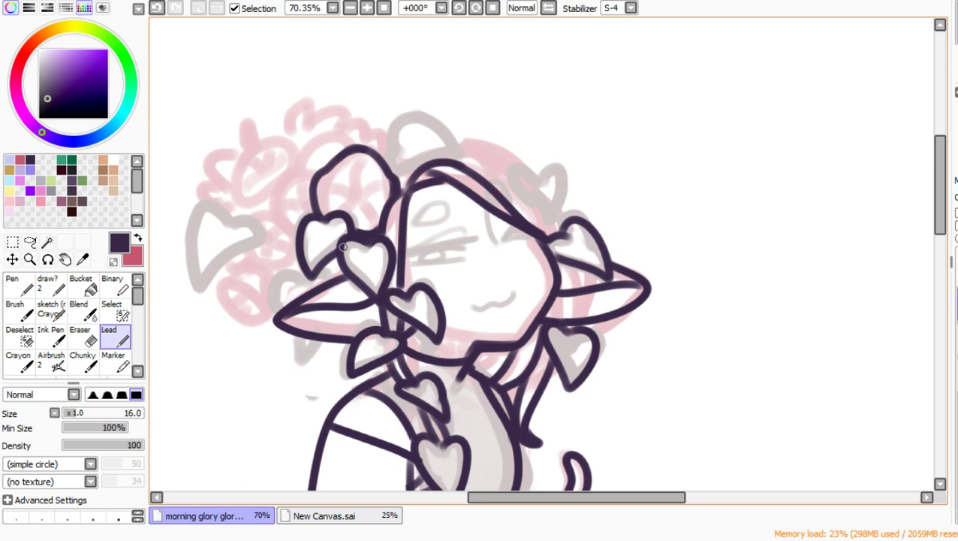
{"action": "mouse_move", "coordinate": [244, 146]}
{"action": "left_mouse_down"}
{"action": "mouse_move", "coordinate": [300, 165]}
{"action": "mouse_move", "coordinate": [259, 131]}
{"action": "mouse_move", "coordinate": [246, 180]}
{"action": "left_mouse_up"}
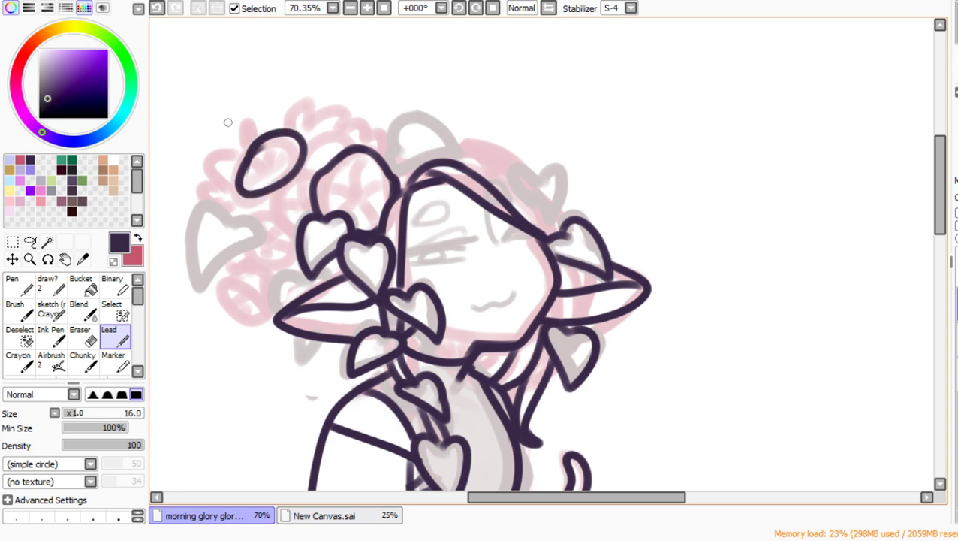
{"action": "left_click", "coordinate": [157, 7]}
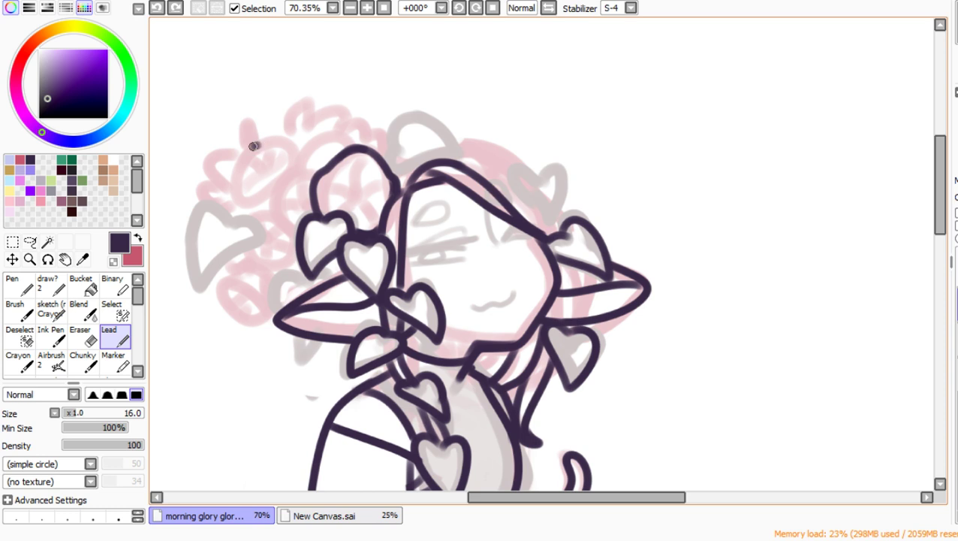
{"action": "mouse_move", "coordinate": [257, 142]}
{"action": "left_mouse_down"}
{"action": "mouse_move", "coordinate": [232, 178]}
{"action": "mouse_move", "coordinate": [240, 200]}
{"action": "mouse_move", "coordinate": [296, 170]}
{"action": "mouse_move", "coordinate": [292, 154]}
{"action": "mouse_move", "coordinate": [250, 148]}
{"action": "left_mouse_up"}
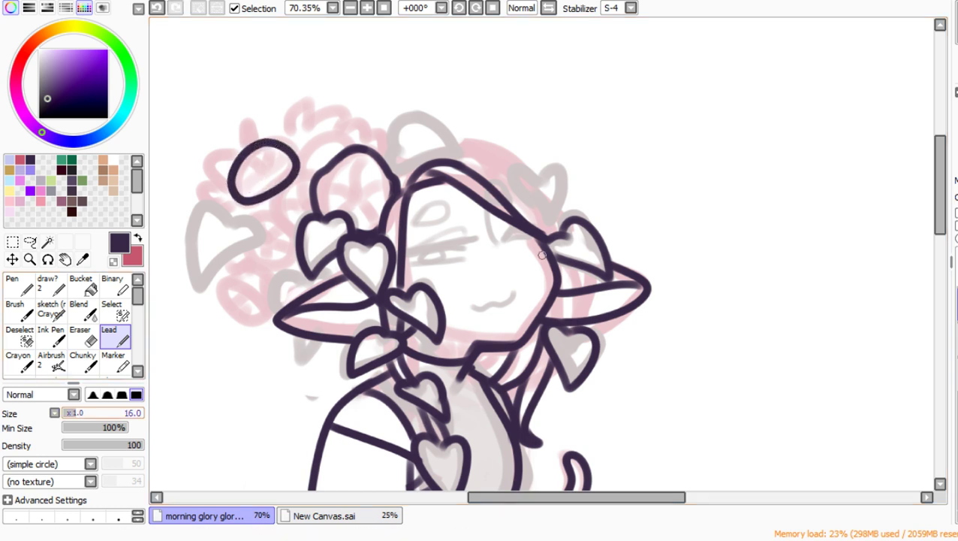
Step: Set the Lead brush size to 15 and ink the folded heart leaf on top of the head
{"action": "left_click", "coordinate": [73, 413]}
{"action": "key", "text": "bracketright"}
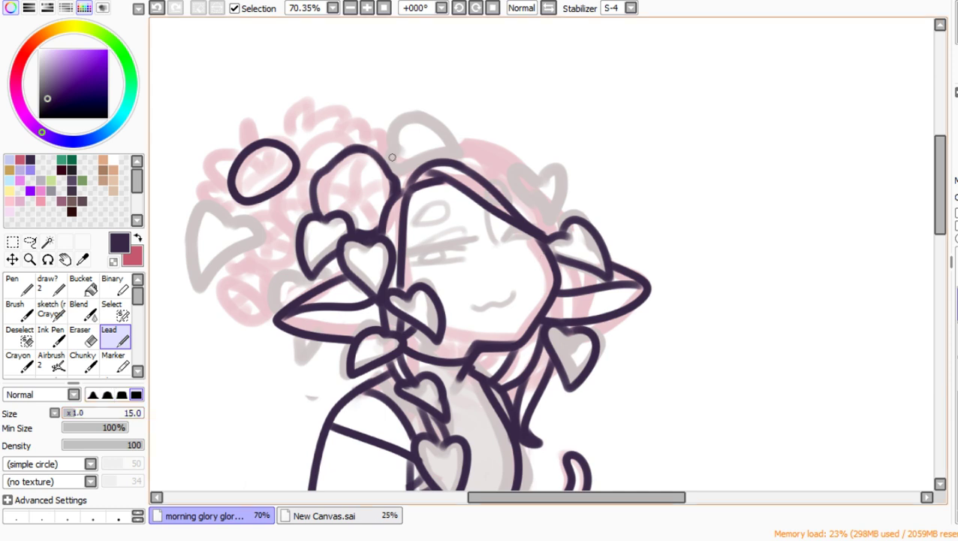
{"action": "mouse_move", "coordinate": [397, 148]}
{"action": "left_mouse_down"}
{"action": "mouse_move", "coordinate": [427, 119]}
{"action": "mouse_move", "coordinate": [465, 152]}
{"action": "mouse_move", "coordinate": [397, 168]}
{"action": "mouse_move", "coordinate": [391, 158]}
{"action": "mouse_move", "coordinate": [426, 141]}
{"action": "left_mouse_up"}
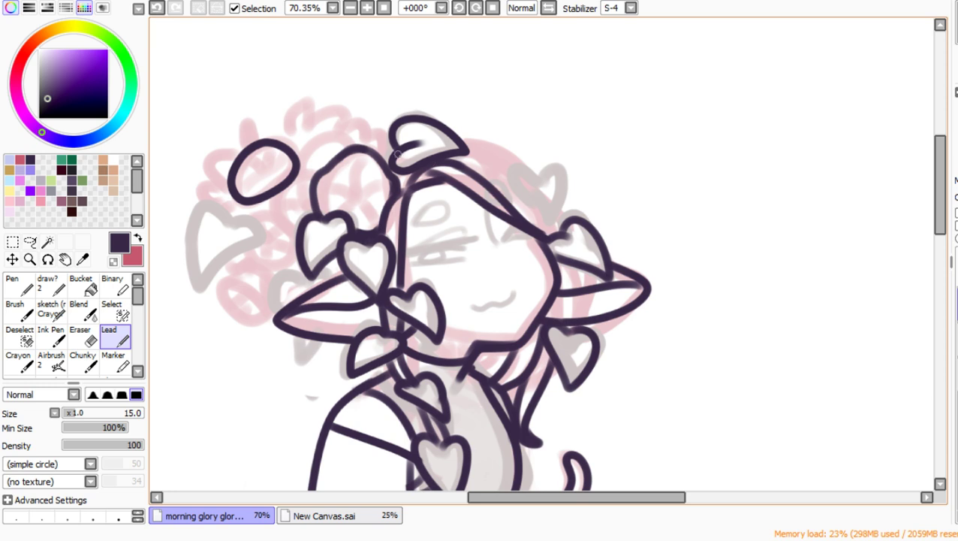
Step: Ink the hair bun's jagged upper outline and the large heart leaf on its outer side
{"action": "mouse_move", "coordinate": [282, 129]}
{"action": "left_mouse_down"}
{"action": "mouse_move", "coordinate": [285, 112]}
{"action": "mouse_move", "coordinate": [319, 118]}
{"action": "mouse_move", "coordinate": [347, 105]}
{"action": "mouse_move", "coordinate": [351, 119]}
{"action": "left_mouse_up"}
{"action": "mouse_move", "coordinate": [246, 140]}
{"action": "left_mouse_down"}
{"action": "mouse_move", "coordinate": [275, 132]}
{"action": "mouse_move", "coordinate": [210, 148]}
{"action": "mouse_move", "coordinate": [203, 163]}
{"action": "mouse_move", "coordinate": [225, 177]}
{"action": "left_mouse_up"}
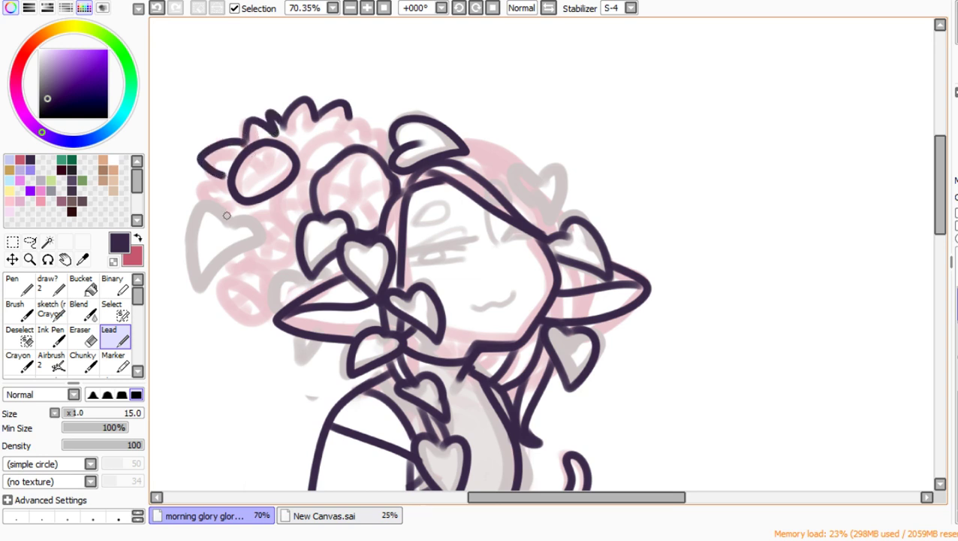
{"action": "mouse_move", "coordinate": [218, 236]}
{"action": "left_mouse_down"}
{"action": "mouse_move", "coordinate": [242, 217]}
{"action": "mouse_move", "coordinate": [256, 229]}
{"action": "mouse_move", "coordinate": [201, 289]}
{"action": "mouse_move", "coordinate": [189, 238]}
{"action": "mouse_move", "coordinate": [212, 200]}
{"action": "mouse_move", "coordinate": [234, 214]}
{"action": "left_mouse_up"}
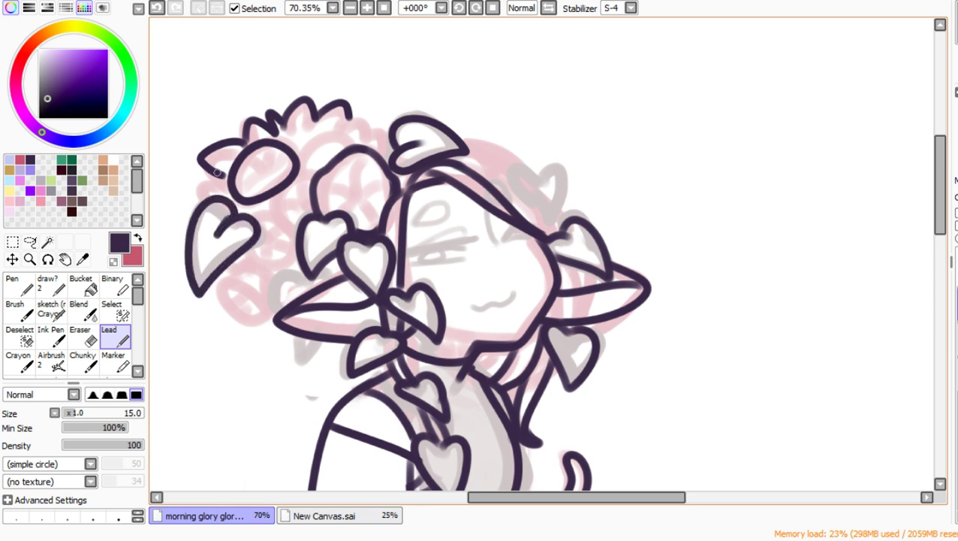
Step: Ink the hair bun's jagged outer edge down to the large heart leaf, plus a round curl beneath the oval
{"action": "mouse_move", "coordinate": [219, 174]}
{"action": "left_mouse_down"}
{"action": "mouse_move", "coordinate": [190, 186]}
{"action": "mouse_move", "coordinate": [205, 205]}
{"action": "left_mouse_up"}
{"action": "mouse_move", "coordinate": [253, 253]}
{"action": "left_mouse_down"}
{"action": "mouse_move", "coordinate": [292, 258]}
{"action": "mouse_move", "coordinate": [295, 239]}
{"action": "mouse_move", "coordinate": [252, 223]}
{"action": "mouse_move", "coordinate": [283, 216]}
{"action": "mouse_move", "coordinate": [292, 250]}
{"action": "mouse_move", "coordinate": [268, 265]}
{"action": "left_mouse_up"}
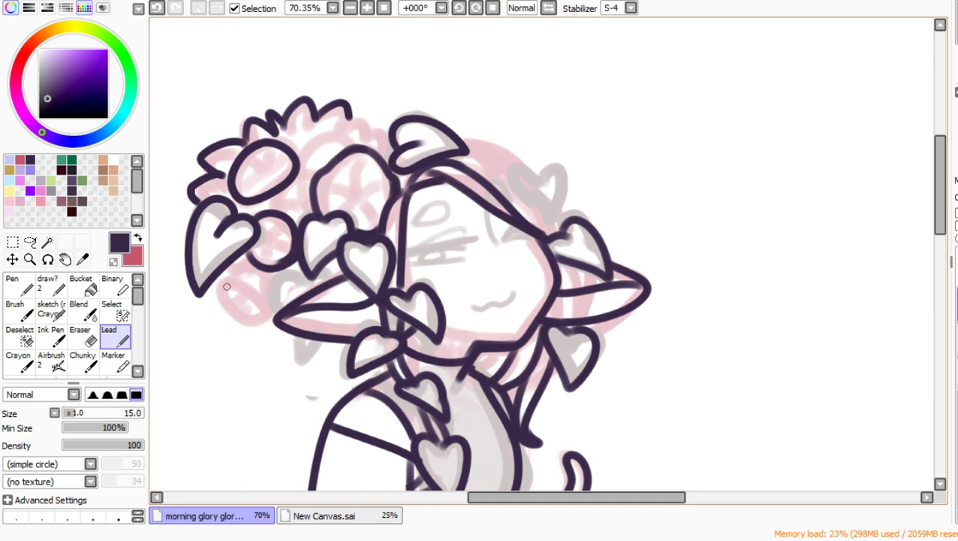
{"action": "mouse_move", "coordinate": [226, 287]}
{"action": "left_mouse_down"}
{"action": "mouse_move", "coordinate": [260, 314]}
{"action": "mouse_move", "coordinate": [264, 300]}
{"action": "mouse_move", "coordinate": [232, 275]}
{"action": "mouse_move", "coordinate": [259, 262]}
{"action": "mouse_move", "coordinate": [271, 305]}
{"action": "left_mouse_up"}
{"action": "left_click", "coordinate": [156, 8]}
{"action": "left_click", "coordinate": [156, 7]}
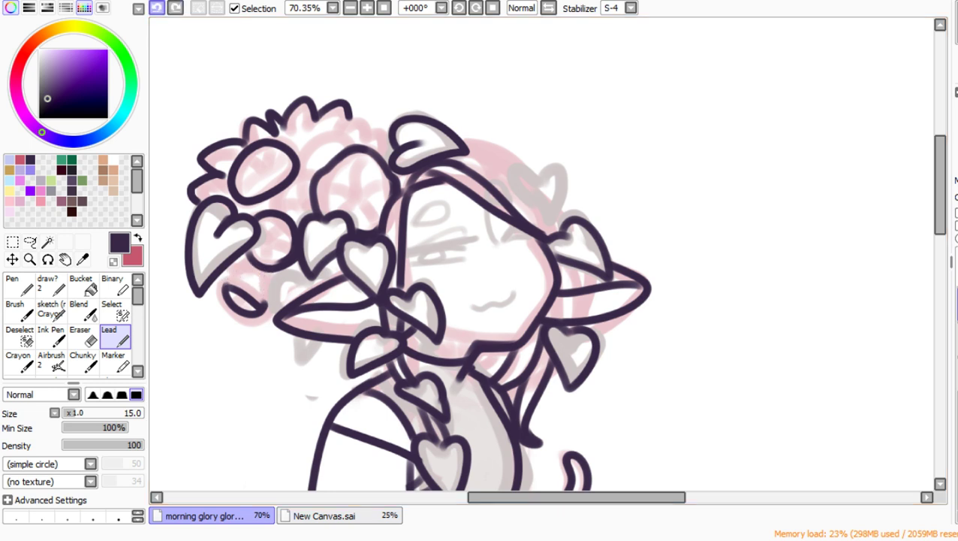
{"action": "left_click", "coordinate": [156, 7]}
{"action": "left_click", "coordinate": [156, 7]}
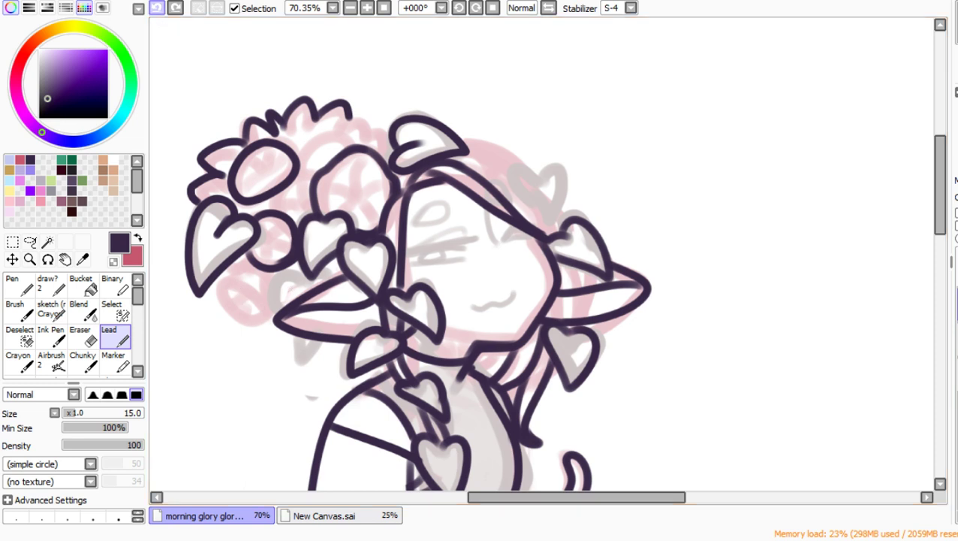
Step: Ink the bun's lowest round curl with its inner arc, and the heart leaf tucked behind the near ear with its tip below
{"action": "mouse_move", "coordinate": [248, 259]}
{"action": "left_mouse_down"}
{"action": "mouse_move", "coordinate": [218, 279]}
{"action": "mouse_move", "coordinate": [219, 304]}
{"action": "mouse_move", "coordinate": [239, 320]}
{"action": "mouse_move", "coordinate": [260, 320]}
{"action": "mouse_move", "coordinate": [272, 305]}
{"action": "mouse_move", "coordinate": [270, 276]}
{"action": "mouse_move", "coordinate": [283, 272]}
{"action": "mouse_move", "coordinate": [269, 286]}
{"action": "mouse_move", "coordinate": [296, 356]}
{"action": "mouse_move", "coordinate": [320, 337]}
{"action": "left_mouse_up"}
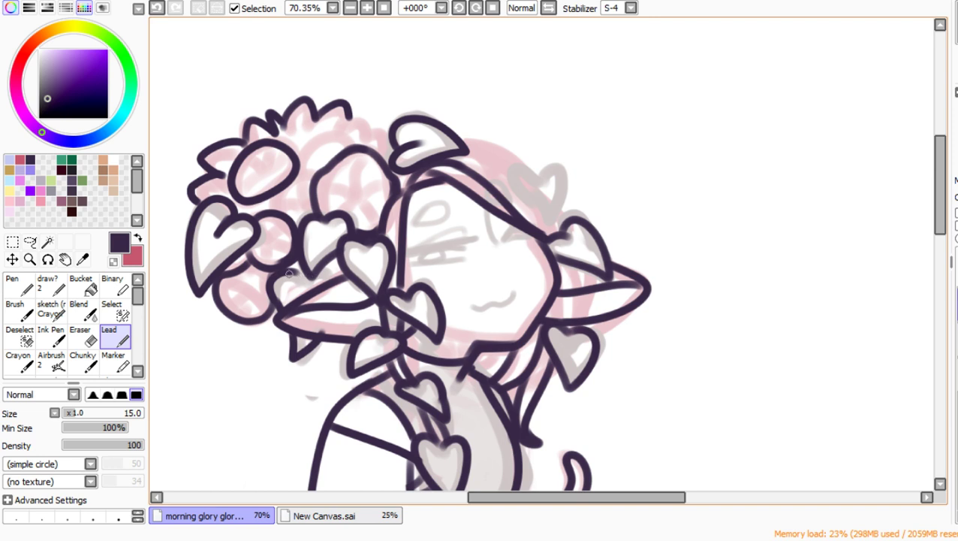
{"action": "mouse_move", "coordinate": [294, 272]}
{"action": "left_mouse_down"}
{"action": "mouse_move", "coordinate": [330, 272]}
{"action": "mouse_move", "coordinate": [337, 283]}
{"action": "left_mouse_up"}
{"action": "left_click_drag", "start_coordinate": [221, 286], "coordinate": [266, 314]}
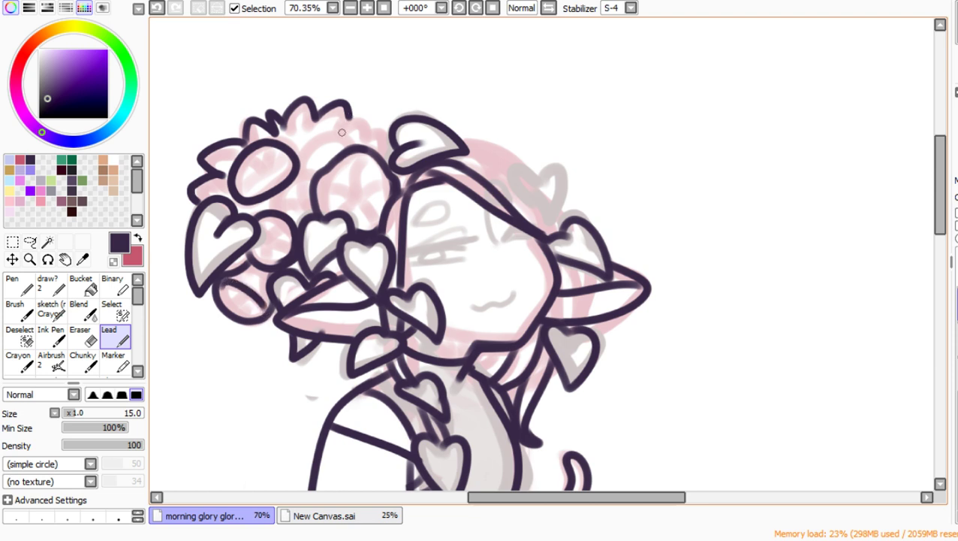
Step: Ink a narrow petal between the bun and the folded leaf, and curls filling the gaps around the large bun curls
{"action": "mouse_move", "coordinate": [341, 132]}
{"action": "left_mouse_down"}
{"action": "mouse_move", "coordinate": [357, 99]}
{"action": "mouse_move", "coordinate": [375, 102]}
{"action": "mouse_move", "coordinate": [370, 135]}
{"action": "left_mouse_up"}
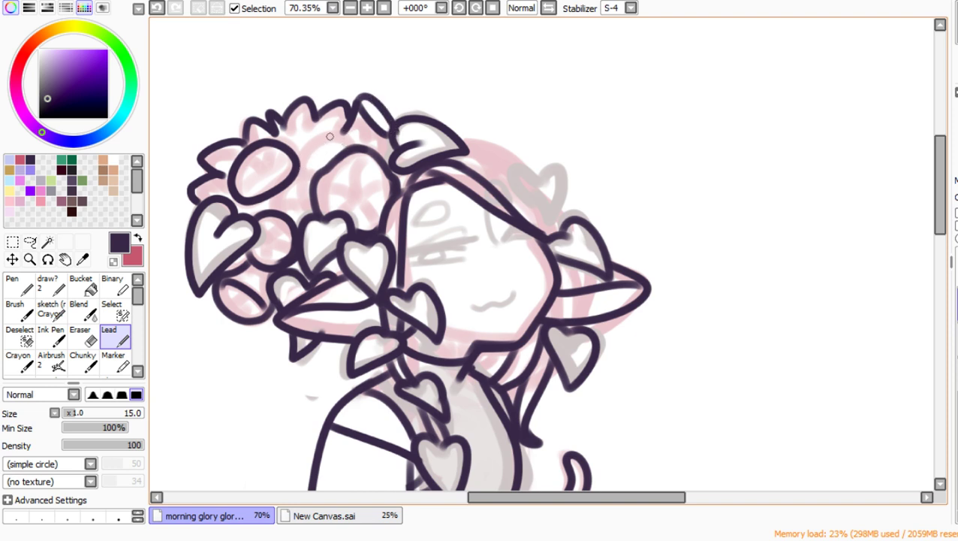
{"action": "mouse_move", "coordinate": [350, 147]}
{"action": "left_mouse_down"}
{"action": "mouse_move", "coordinate": [325, 136]}
{"action": "mouse_move", "coordinate": [303, 151]}
{"action": "mouse_move", "coordinate": [308, 210]}
{"action": "left_mouse_up"}
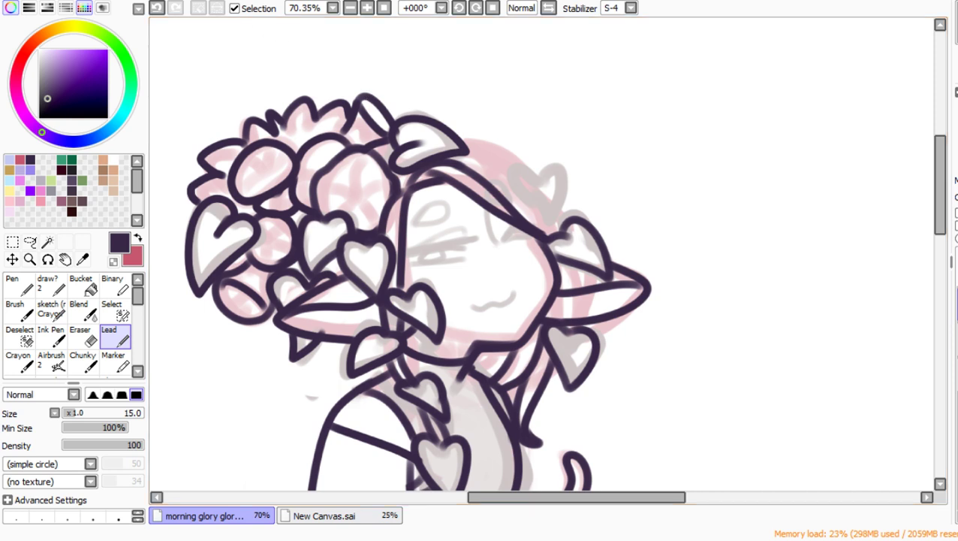
{"action": "key", "text": "ctrl+z"}
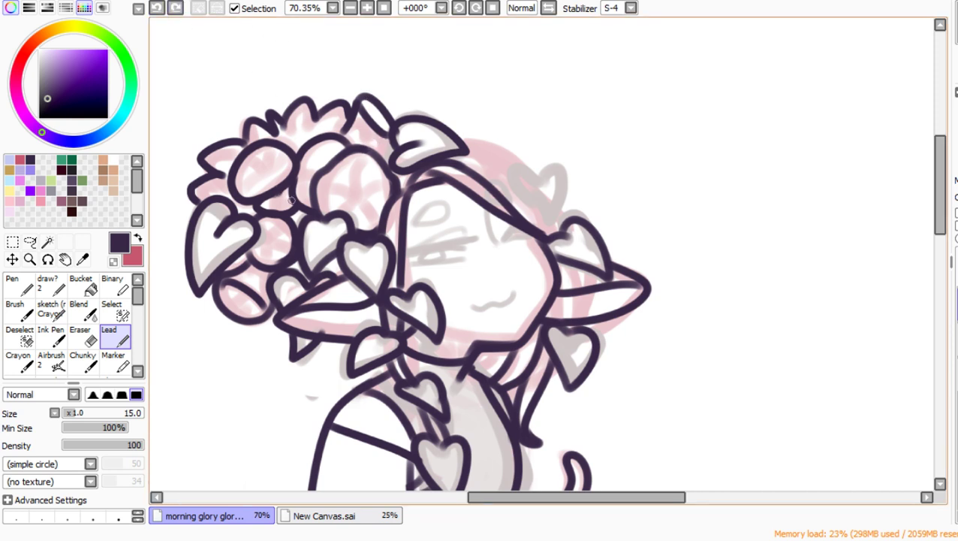
{"action": "left_click", "coordinate": [175, 7]}
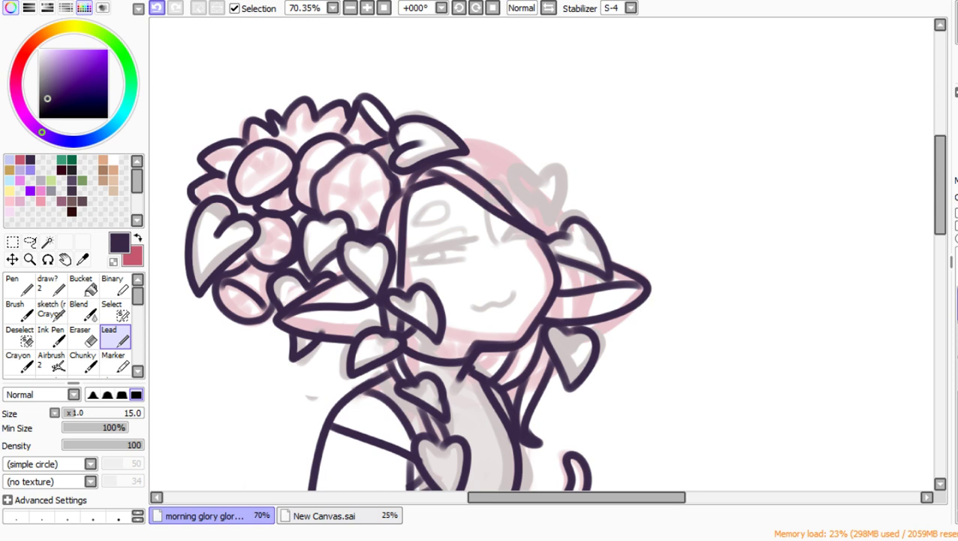
Step: Erase the narrow petal beside the folded heart leaf with the Eraser at size 50
{"action": "key", "text": "e"}
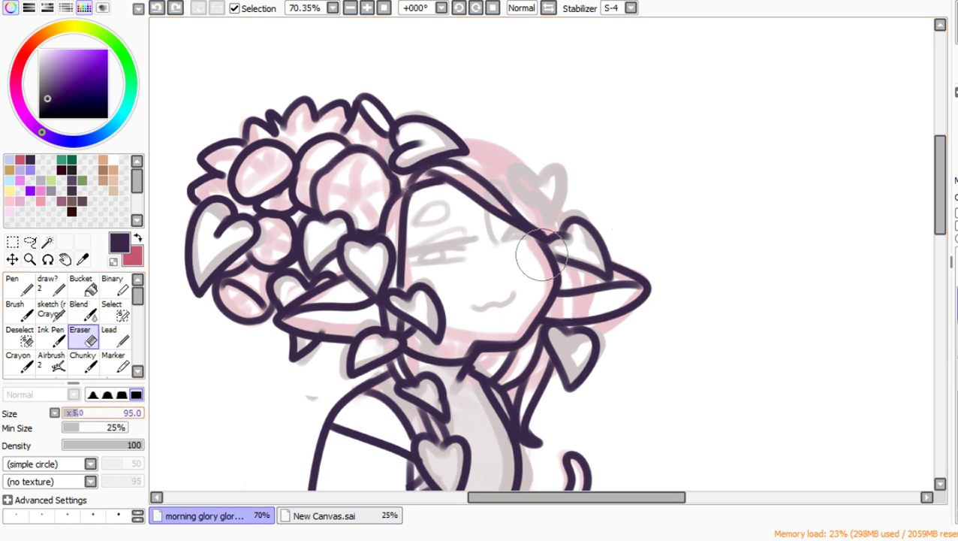
{"action": "key", "text": "bracketleft"}
{"action": "key", "text": "bracketleft"}
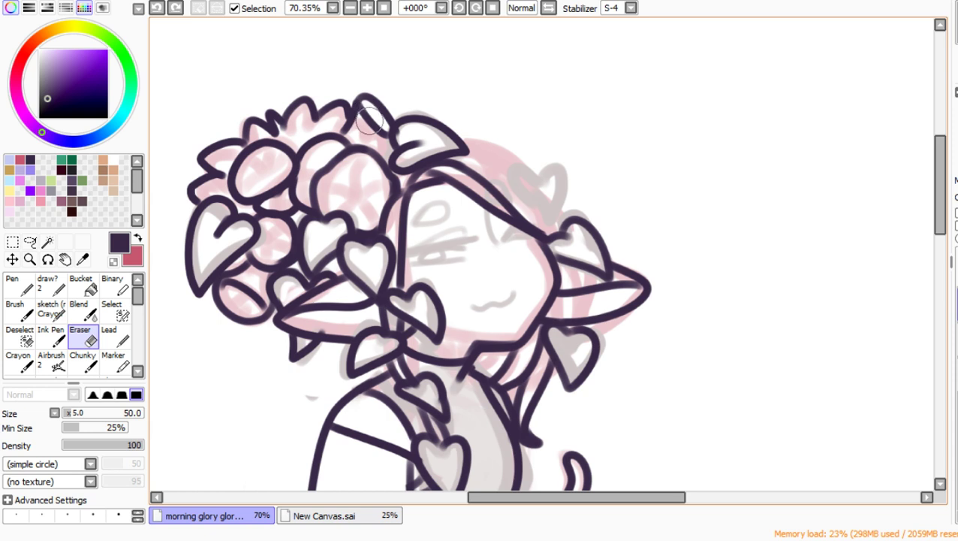
{"action": "mouse_move", "coordinate": [366, 125]}
{"action": "left_mouse_down"}
{"action": "mouse_move", "coordinate": [369, 85]}
{"action": "mouse_move", "coordinate": [381, 134]}
{"action": "mouse_move", "coordinate": [384, 113]}
{"action": "mouse_move", "coordinate": [410, 88]}
{"action": "mouse_move", "coordinate": [413, 116]}
{"action": "mouse_move", "coordinate": [394, 142]}
{"action": "left_mouse_up"}
{"action": "key", "text": "e"}
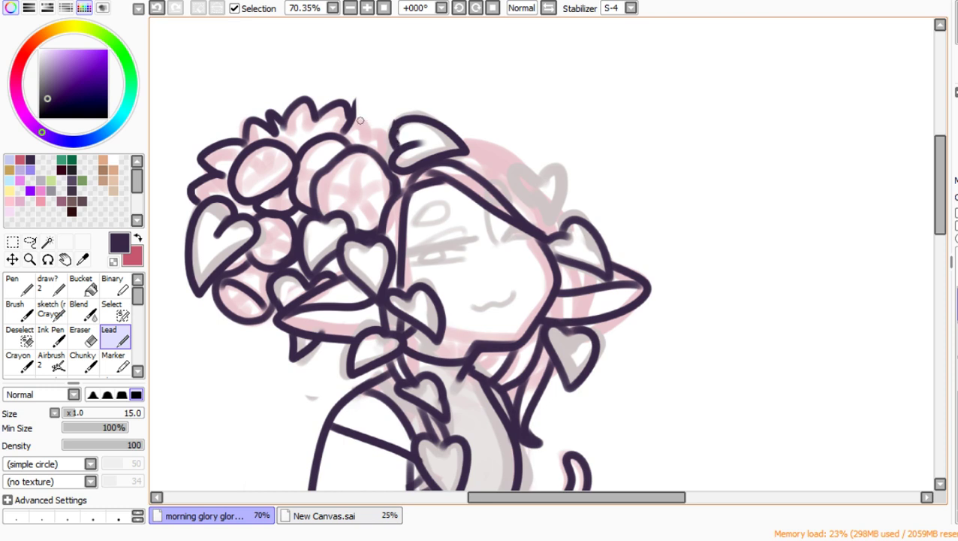
{"action": "mouse_move", "coordinate": [355, 109]}
{"action": "left_mouse_down"}
{"action": "mouse_move", "coordinate": [361, 138]}
{"action": "mouse_move", "coordinate": [389, 154]}
{"action": "left_mouse_up"}
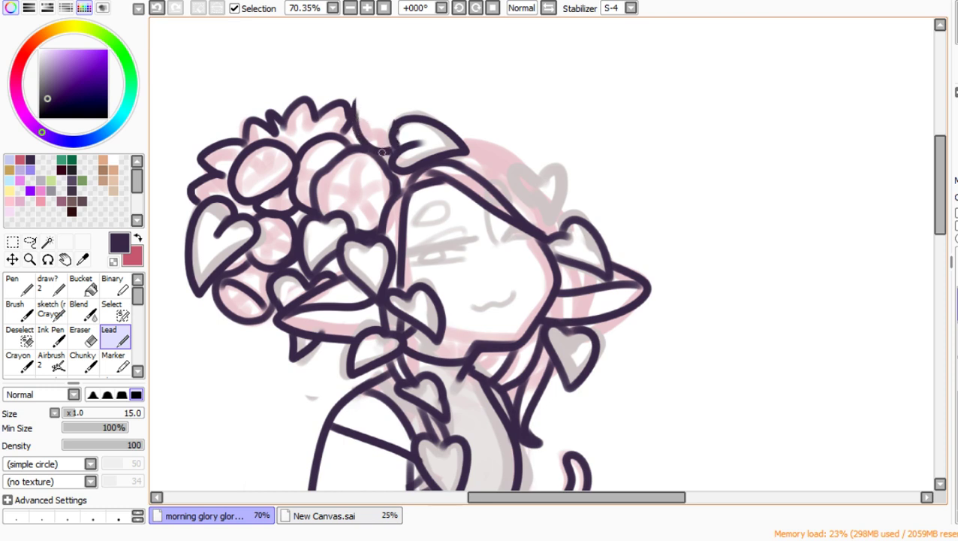
{"action": "mouse_move", "coordinate": [351, 113]}
{"action": "left_mouse_down"}
{"action": "mouse_move", "coordinate": [373, 103]}
{"action": "mouse_move", "coordinate": [395, 120]}
{"action": "mouse_move", "coordinate": [376, 94]}
{"action": "mouse_move", "coordinate": [399, 120]}
{"action": "left_mouse_up"}
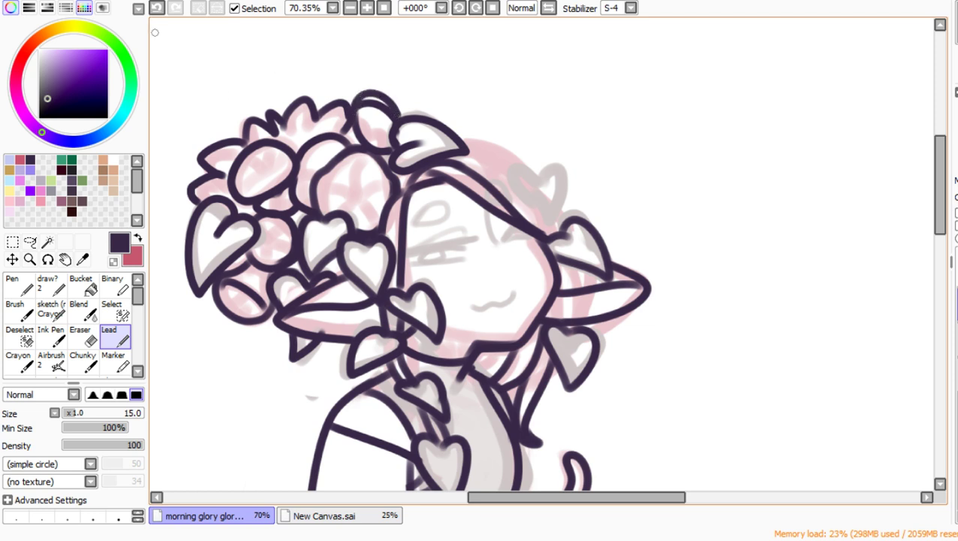
{"action": "left_click", "coordinate": [156, 9]}
{"action": "left_click", "coordinate": [156, 8]}
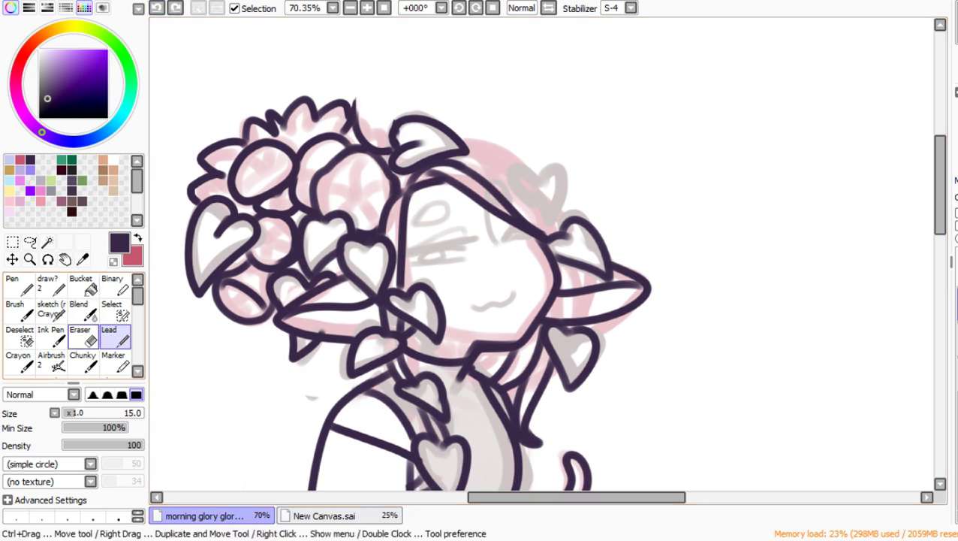
Step: Erase the leftover spur at the bun's upper edge and ink a single rounded curl joining the folded leaf
{"action": "left_click", "coordinate": [79, 335]}
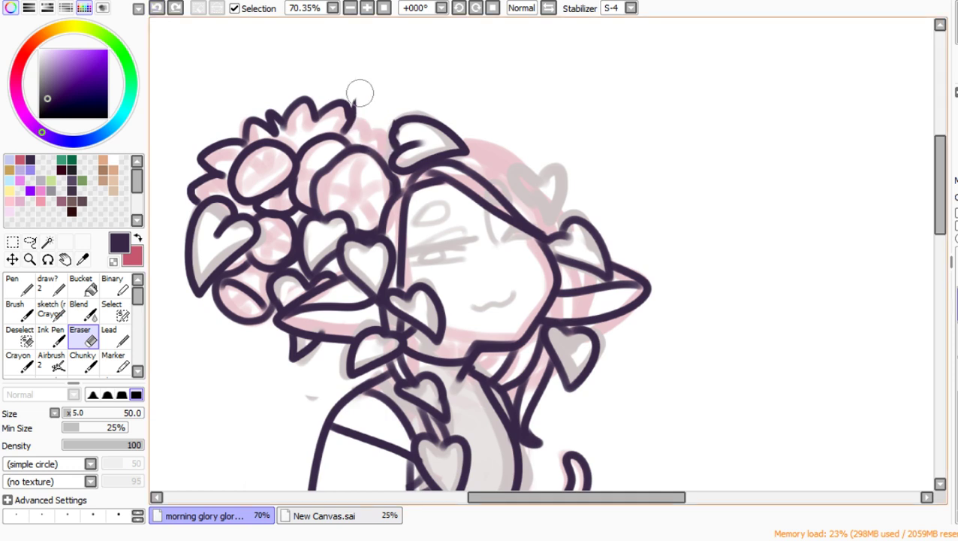
{"action": "left_click_drag", "start_coordinate": [360, 93], "coordinate": [366, 106]}
{"action": "left_click", "coordinate": [113, 336]}
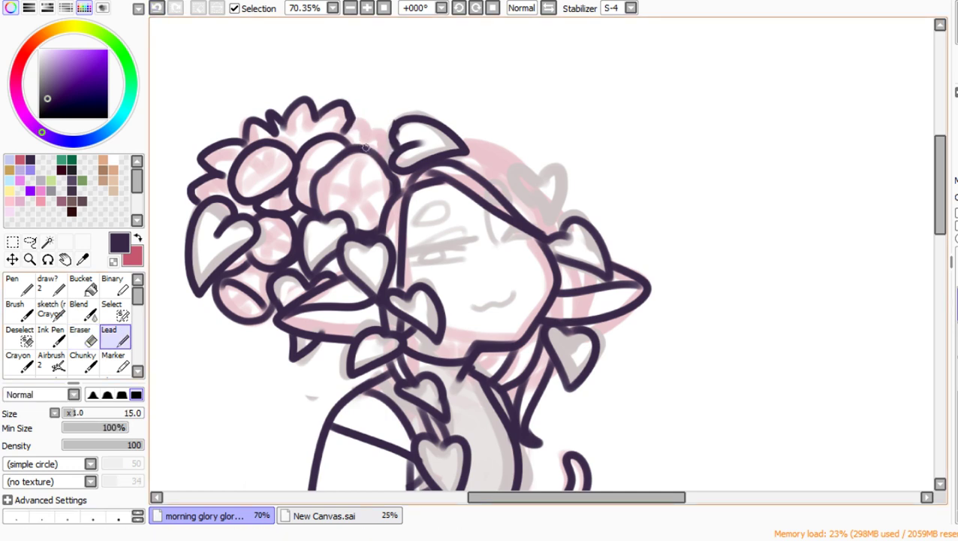
{"action": "mouse_move", "coordinate": [366, 147]}
{"action": "left_mouse_down"}
{"action": "mouse_move", "coordinate": [358, 109]}
{"action": "mouse_move", "coordinate": [399, 122]}
{"action": "left_mouse_up"}
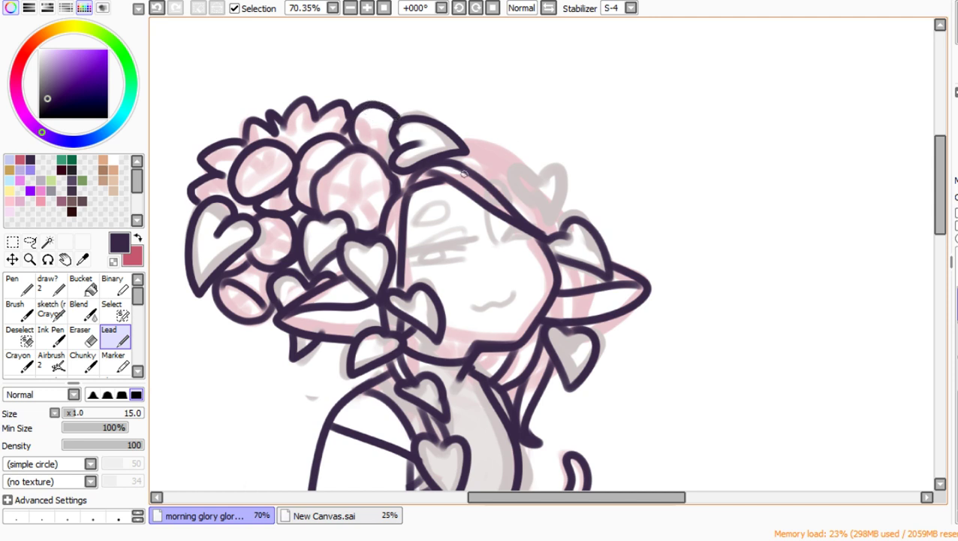
Step: Ink a hair strand from the folded leaf toward the far ear, and outline the heart leaf above that ear
{"action": "mouse_move", "coordinate": [466, 152]}
{"action": "left_mouse_down"}
{"action": "mouse_move", "coordinate": [503, 177]}
{"action": "mouse_move", "coordinate": [537, 246]}
{"action": "left_mouse_up"}
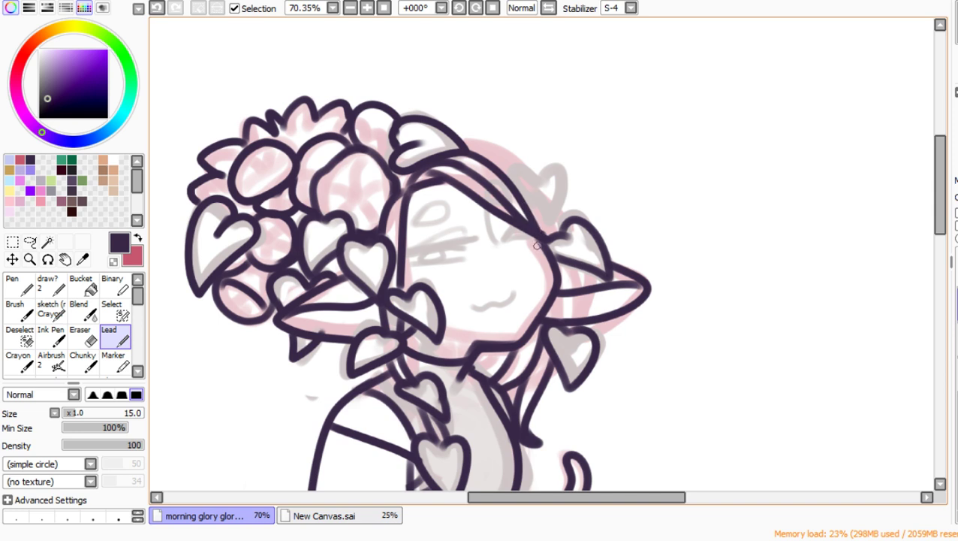
{"action": "mouse_move", "coordinate": [463, 143]}
{"action": "left_mouse_down"}
{"action": "mouse_move", "coordinate": [534, 163]}
{"action": "mouse_move", "coordinate": [559, 187]}
{"action": "left_mouse_up"}
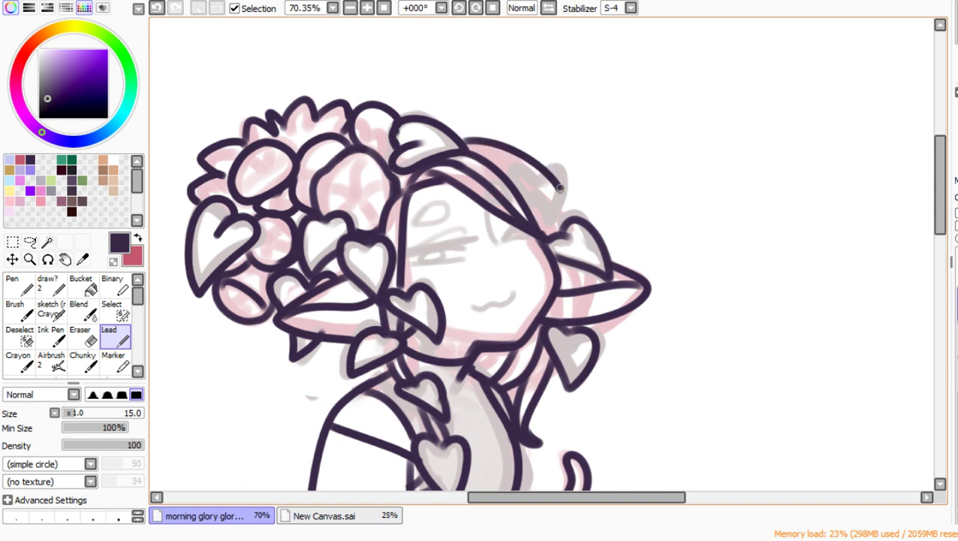
{"action": "left_click", "coordinate": [156, 8]}
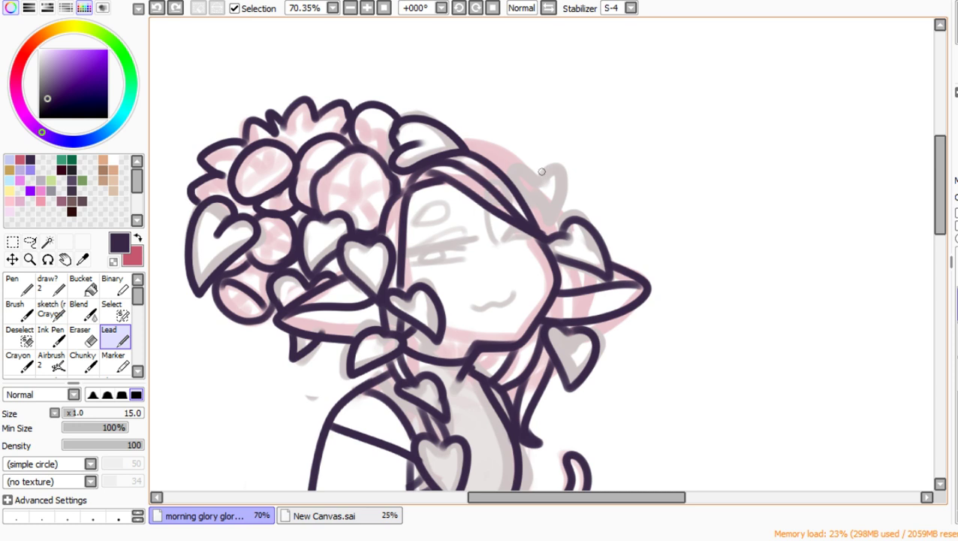
{"action": "mouse_move", "coordinate": [542, 171]}
{"action": "left_mouse_down"}
{"action": "mouse_move", "coordinate": [556, 217]}
{"action": "mouse_move", "coordinate": [567, 181]}
{"action": "mouse_move", "coordinate": [559, 163]}
{"action": "mouse_move", "coordinate": [537, 175]}
{"action": "left_mouse_up"}
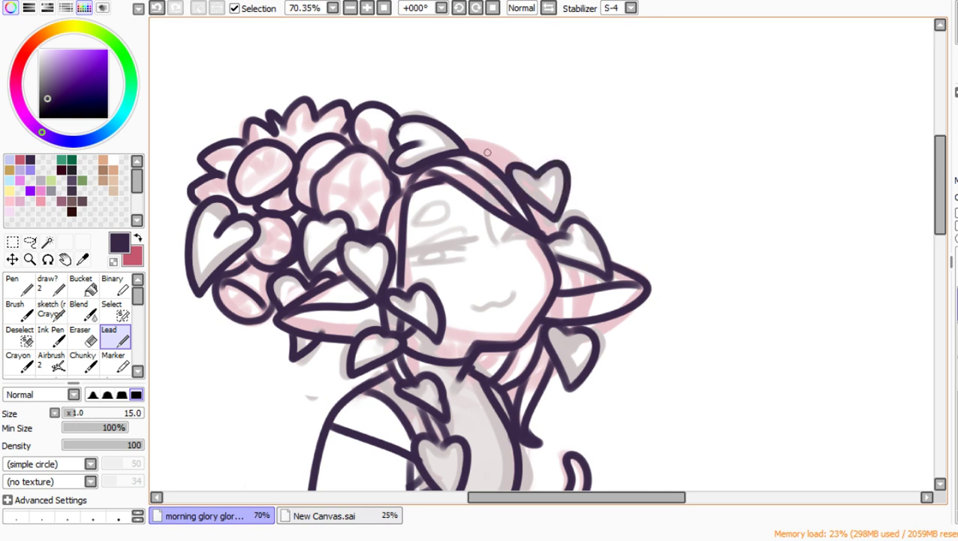
Step: Ink the crown's outer curve from the folded leaf to the upper heart leaf, redrawing it once, and connect that leaf's tip to the hair below
{"action": "mouse_move", "coordinate": [459, 137]}
{"action": "left_mouse_down"}
{"action": "mouse_move", "coordinate": [496, 150]}
{"action": "mouse_move", "coordinate": [529, 180]}
{"action": "left_mouse_up"}
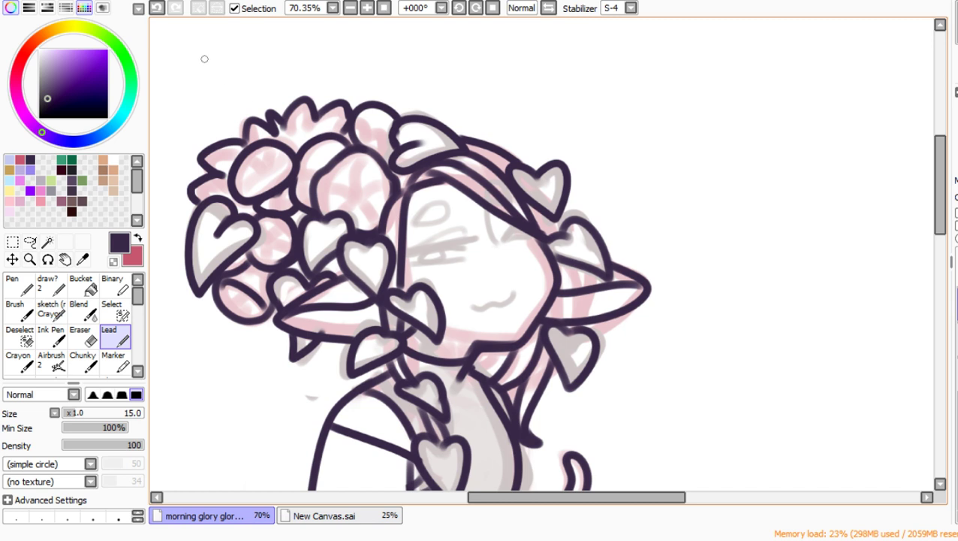
{"action": "left_click", "coordinate": [156, 7]}
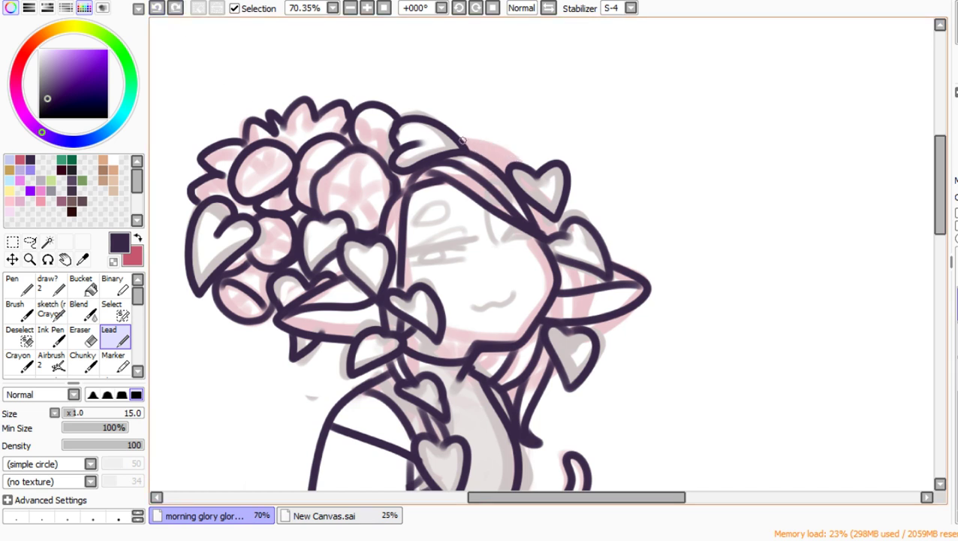
{"action": "mouse_move", "coordinate": [463, 140]}
{"action": "left_mouse_down"}
{"action": "mouse_move", "coordinate": [496, 142]}
{"action": "mouse_move", "coordinate": [532, 183]}
{"action": "left_mouse_up"}
{"action": "left_click_drag", "start_coordinate": [556, 214], "coordinate": [555, 228]}
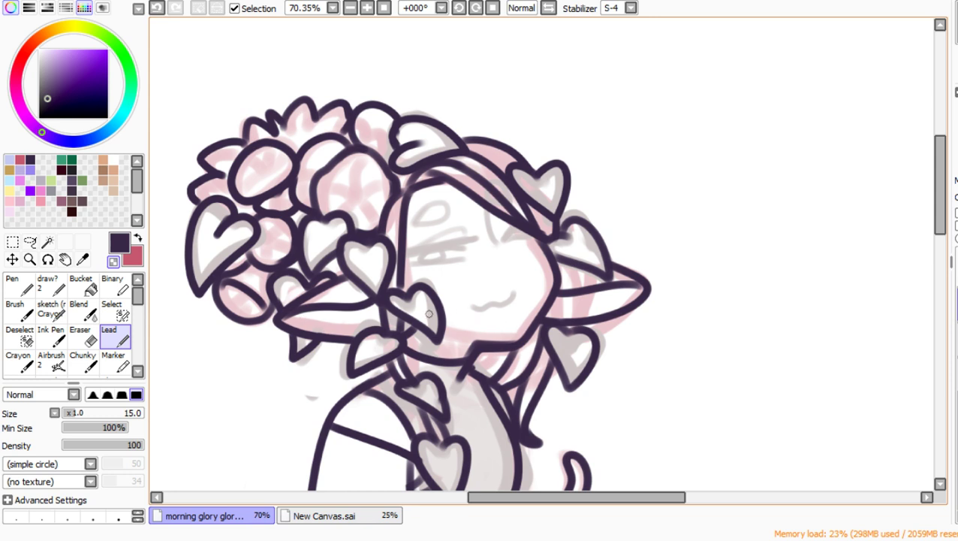
Step: Ink a double curved band around the upper sleeve with the Lead brush and clean up its overlapping lines with transparent color
{"action": "left_click", "coordinate": [30, 259]}
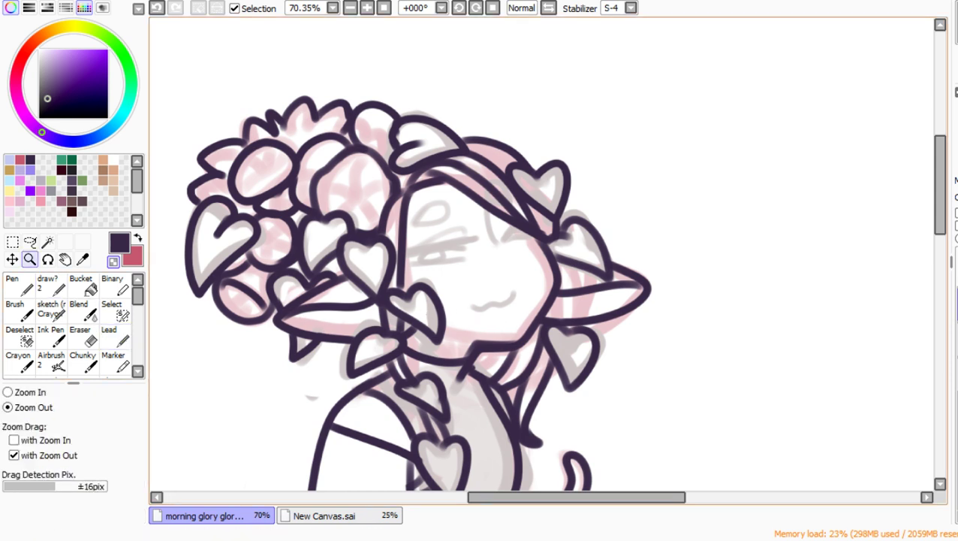
{"action": "left_click", "coordinate": [408, 165]}
{"action": "left_click", "coordinate": [408, 165]}
{"action": "left_click_drag", "start_coordinate": [327, 192], "coordinate": [542, 351]}
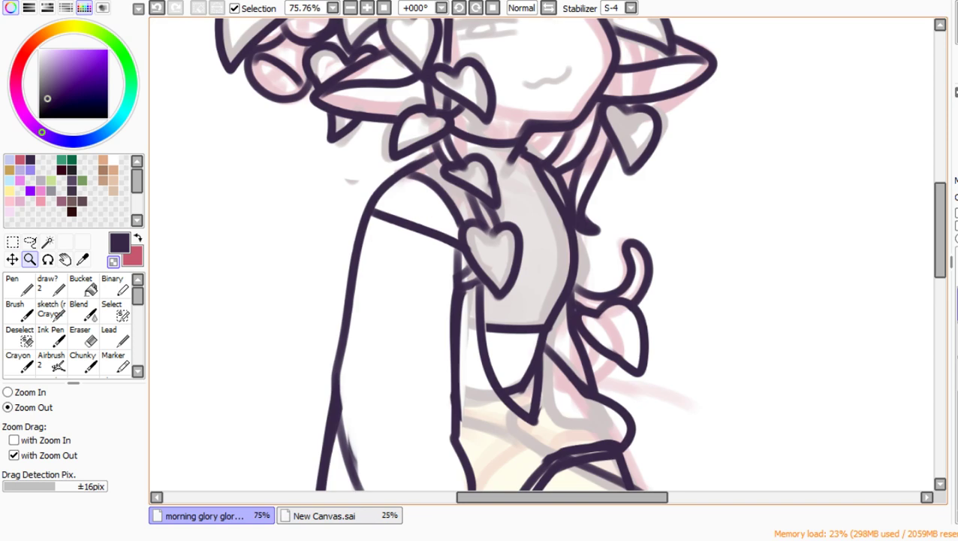
{"action": "left_click", "coordinate": [109, 334]}
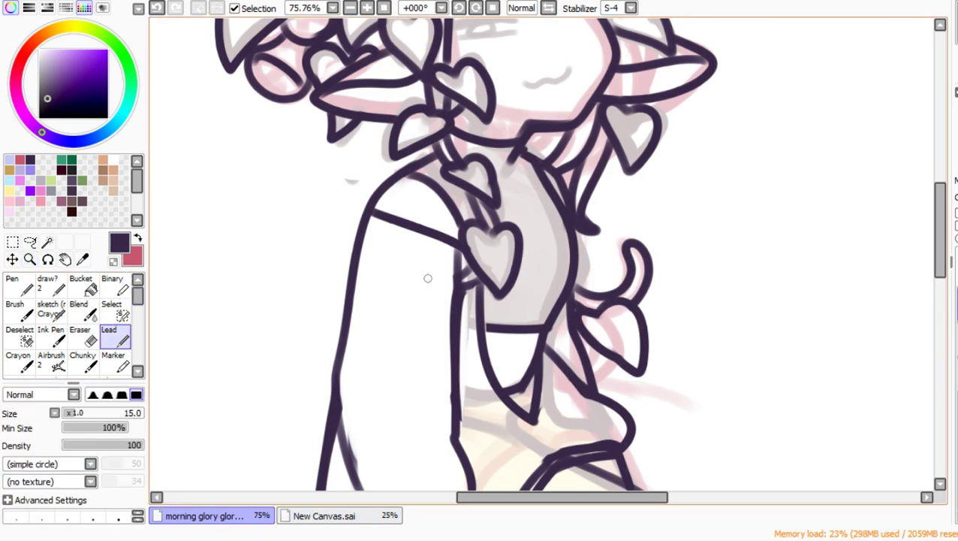
{"action": "mouse_move", "coordinate": [468, 265]}
{"action": "left_mouse_down"}
{"action": "mouse_move", "coordinate": [443, 282]}
{"action": "mouse_move", "coordinate": [359, 267]}
{"action": "left_mouse_up"}
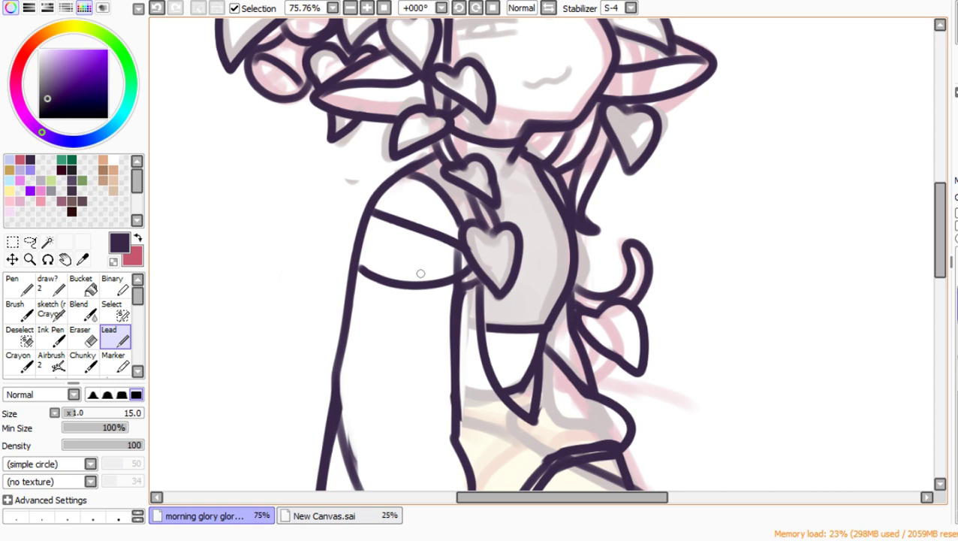
{"action": "left_click_drag", "start_coordinate": [465, 288], "coordinate": [356, 273]}
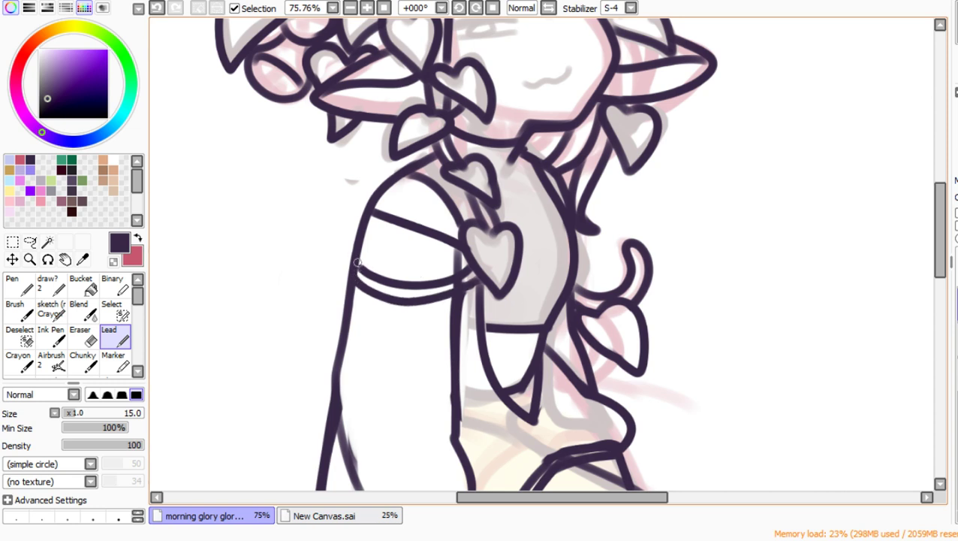
{"action": "left_click", "coordinate": [113, 260]}
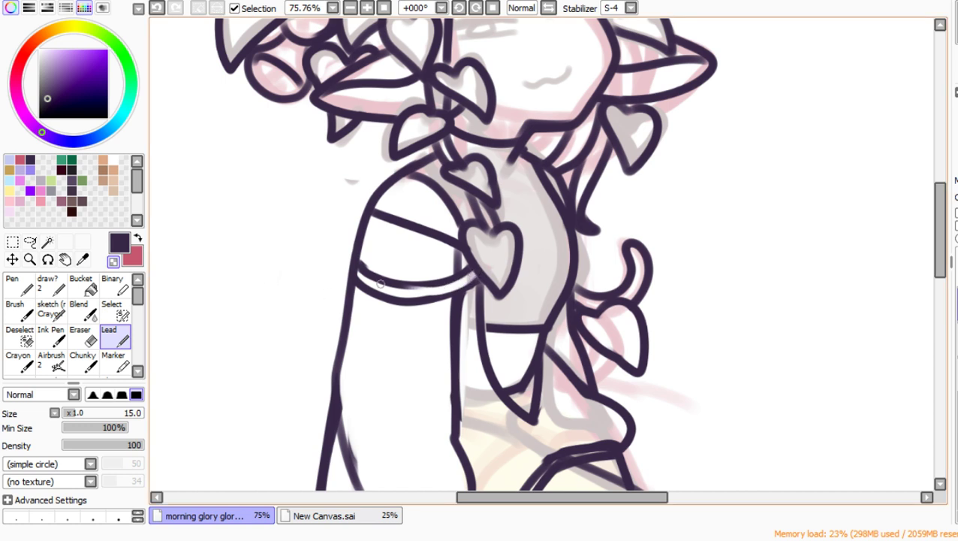
{"action": "left_click", "coordinate": [156, 7]}
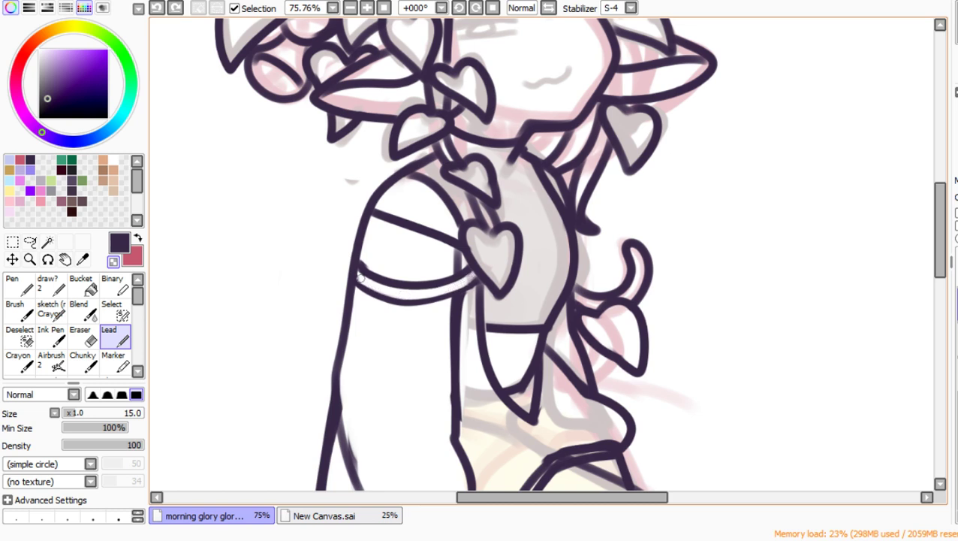
Step: Ink heart leaves on the sleeve band, one at its outer end and one across its middle
{"action": "scroll", "coordinate": [360, 279], "scroll_direction": "up", "scroll_amount": 5}
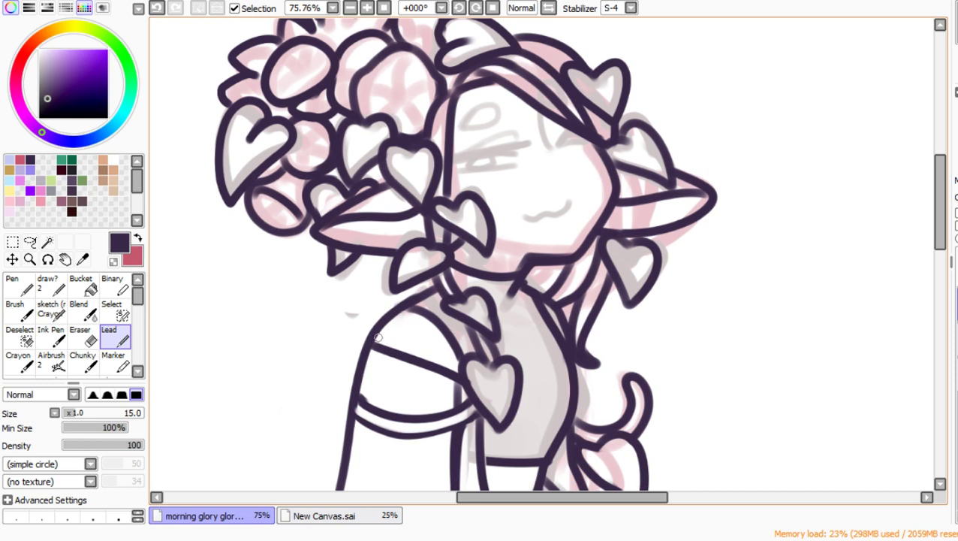
{"action": "mouse_move", "coordinate": [359, 393]}
{"action": "left_mouse_down"}
{"action": "mouse_move", "coordinate": [383, 412]}
{"action": "mouse_move", "coordinate": [431, 407]}
{"action": "left_mouse_up"}
{"action": "mouse_move", "coordinate": [342, 387]}
{"action": "left_mouse_down"}
{"action": "mouse_move", "coordinate": [314, 400]}
{"action": "mouse_move", "coordinate": [328, 427]}
{"action": "mouse_move", "coordinate": [356, 399]}
{"action": "mouse_move", "coordinate": [338, 385]}
{"action": "mouse_move", "coordinate": [329, 398]}
{"action": "left_mouse_up"}
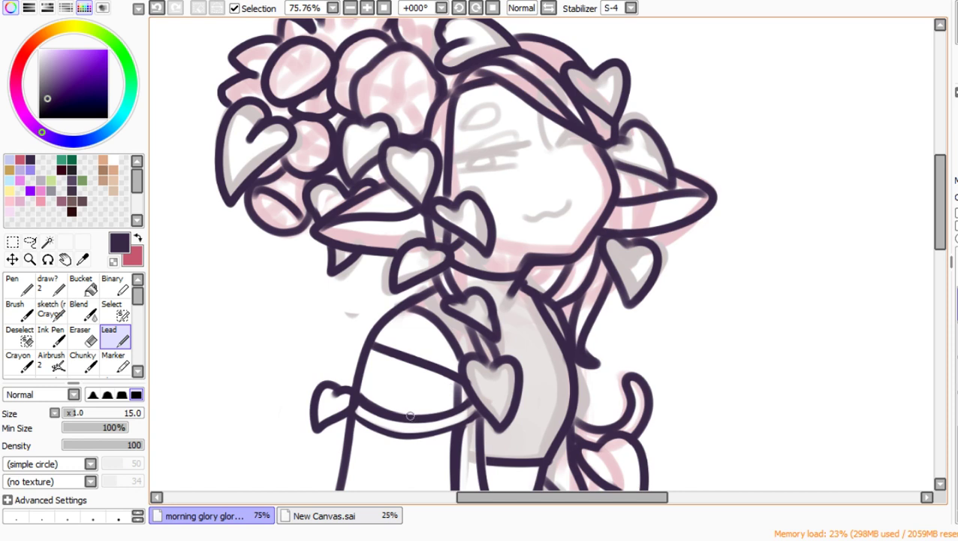
{"action": "mouse_move", "coordinate": [410, 415]}
{"action": "left_mouse_down"}
{"action": "mouse_move", "coordinate": [441, 426]}
{"action": "mouse_move", "coordinate": [442, 454]}
{"action": "mouse_move", "coordinate": [398, 435]}
{"action": "mouse_move", "coordinate": [414, 415]}
{"action": "left_mouse_up"}
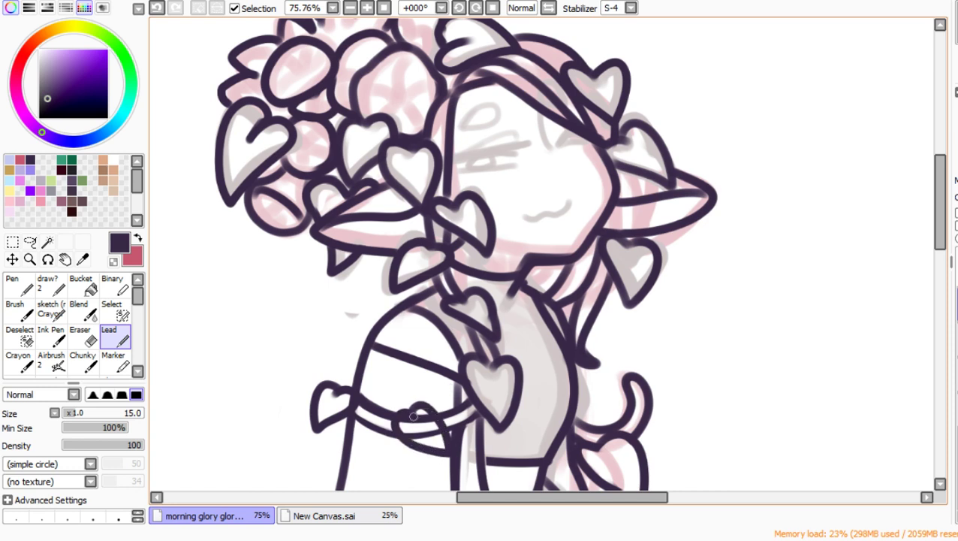
Step: Select the heart leaf across the middle of the sleeve band by inverting a Magic Wand selection, and clear the band lines inside it
{"action": "left_click", "coordinate": [47, 242]}
{"action": "left_click", "coordinate": [286, 330]}
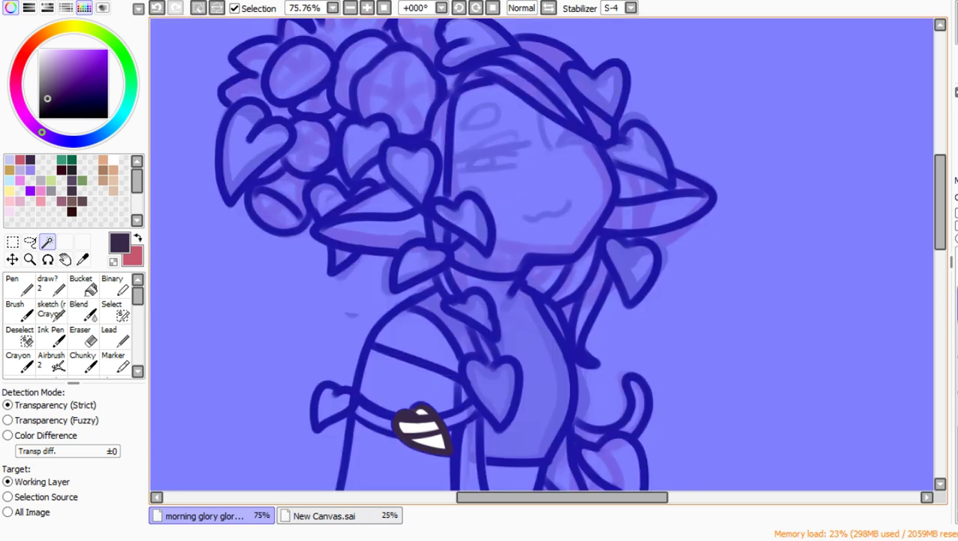
{"action": "key", "text": "ctrl+i"}
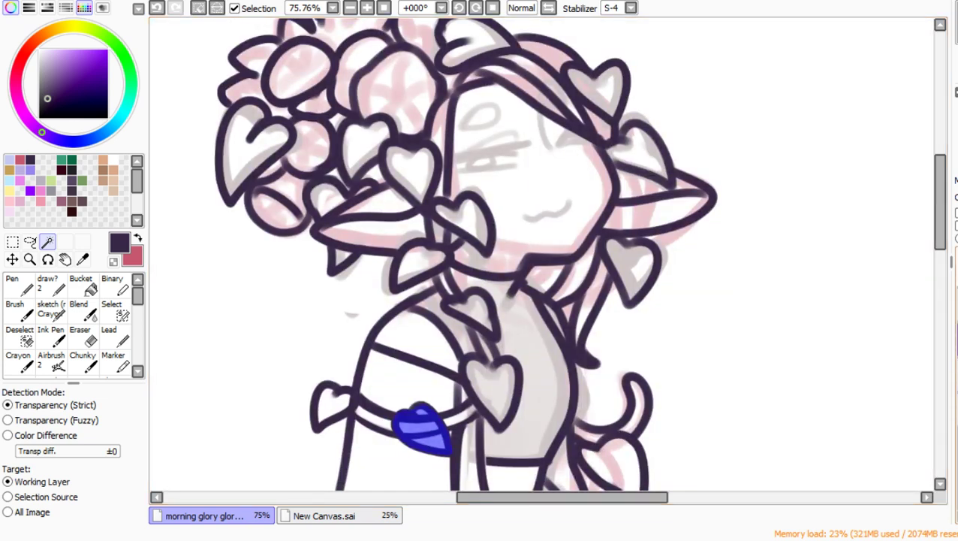
{"action": "key", "text": "ctrl+d"}
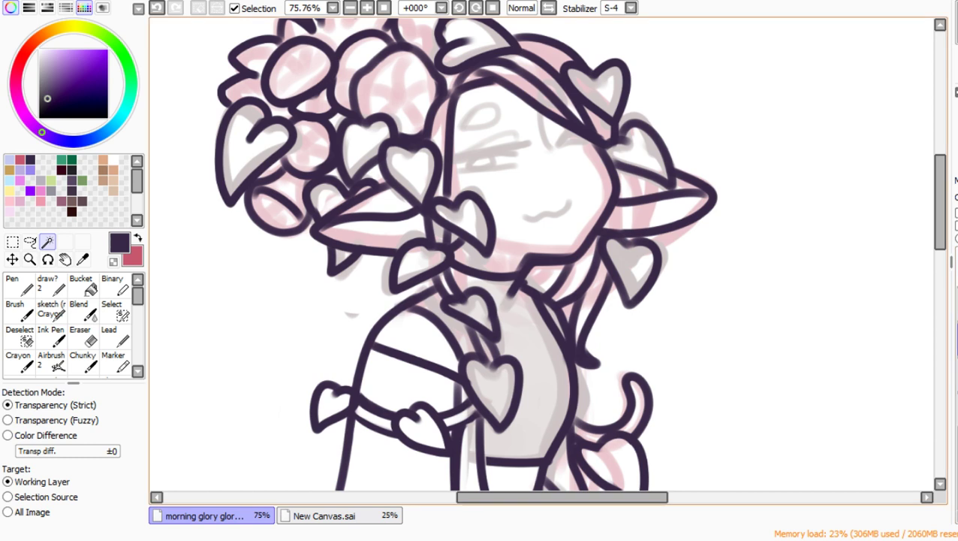
{"action": "left_click", "coordinate": [956, 304]}
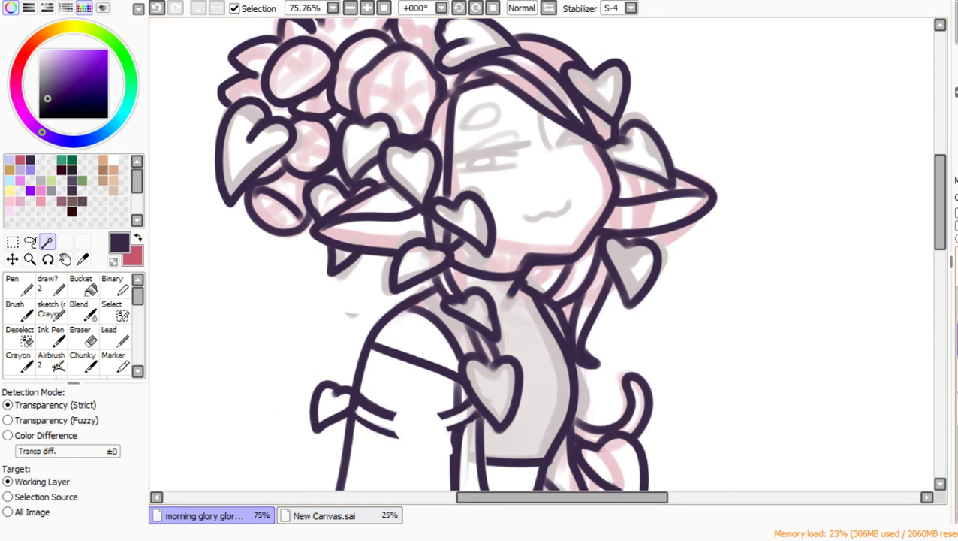
{"action": "left_click", "coordinate": [955, 304]}
{"action": "left_click", "coordinate": [956, 303]}
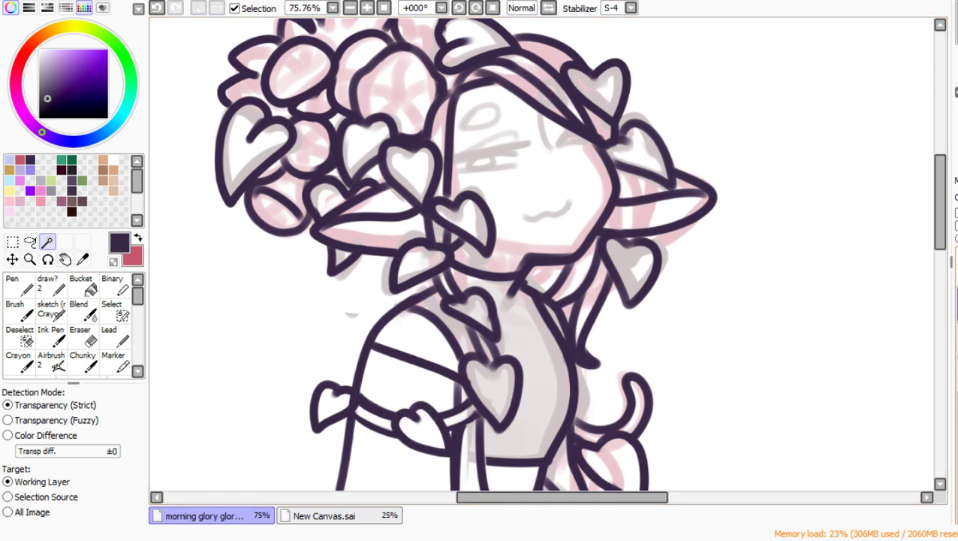
Step: Ink a double-lined curved strand with the Lead brush from beneath the near ear down to the heart leaf at the sleeve band's outer end
{"action": "left_click", "coordinate": [111, 335]}
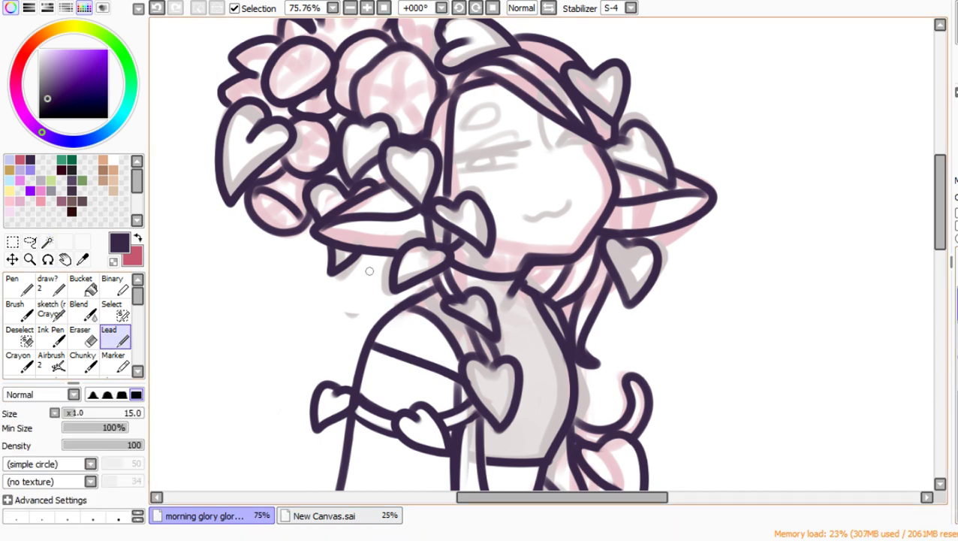
{"action": "left_click_drag", "start_coordinate": [372, 255], "coordinate": [340, 378]}
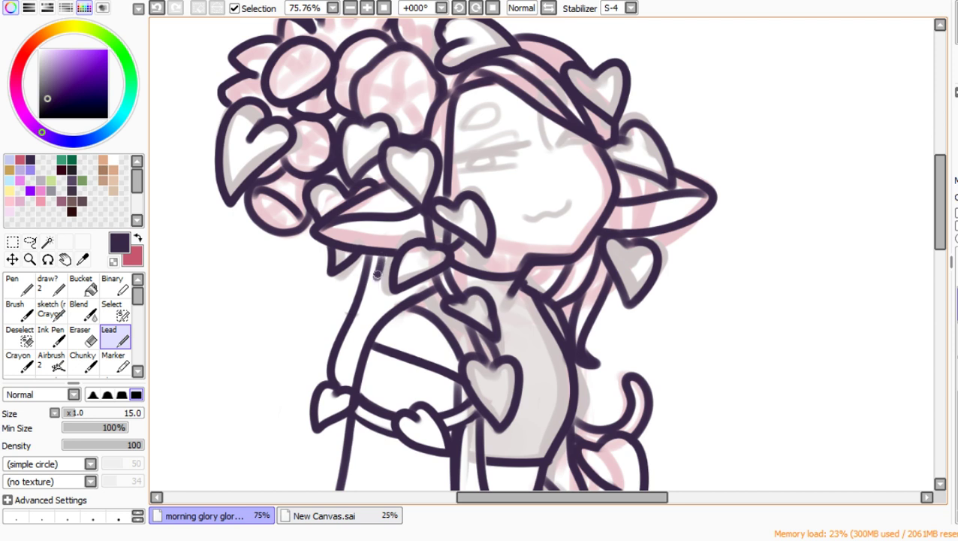
{"action": "mouse_move", "coordinate": [378, 256]}
{"action": "left_mouse_down"}
{"action": "mouse_move", "coordinate": [346, 351]}
{"action": "mouse_move", "coordinate": [351, 383]}
{"action": "left_mouse_up"}
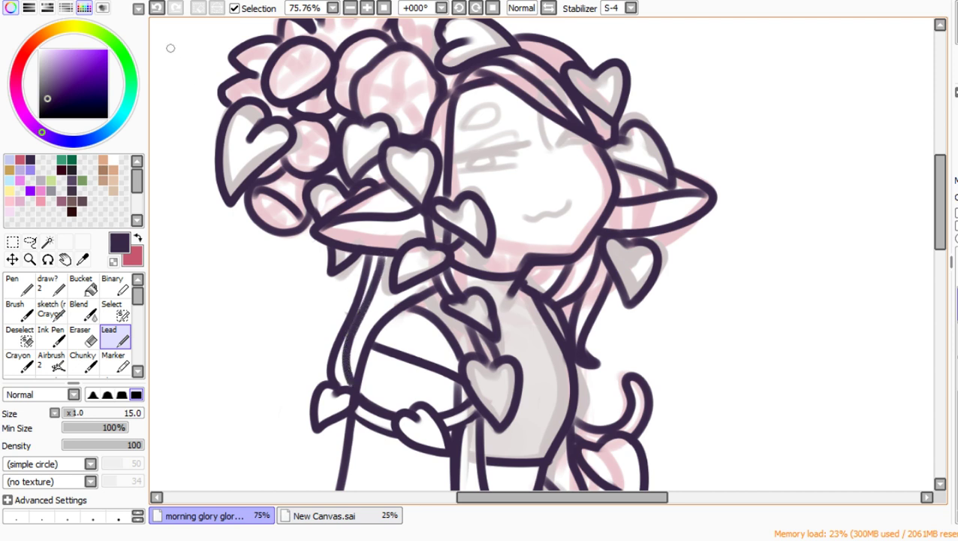
Step: Undo and redraw the inner line of the hanging strand running from below the ear to the heart leaf at the shoulder
{"action": "left_click", "coordinate": [156, 8]}
{"action": "left_click_drag", "start_coordinate": [381, 253], "coordinate": [340, 389]}
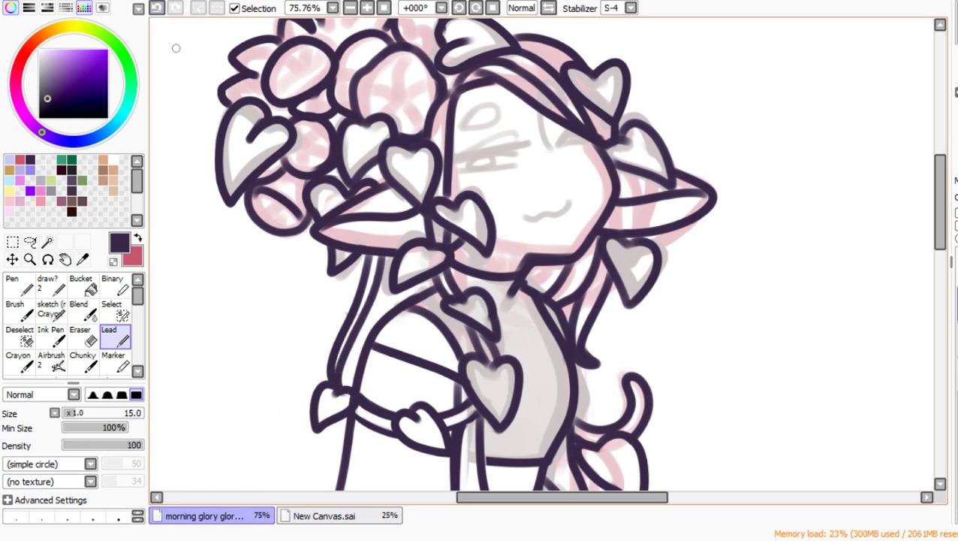
{"action": "left_click", "coordinate": [156, 8]}
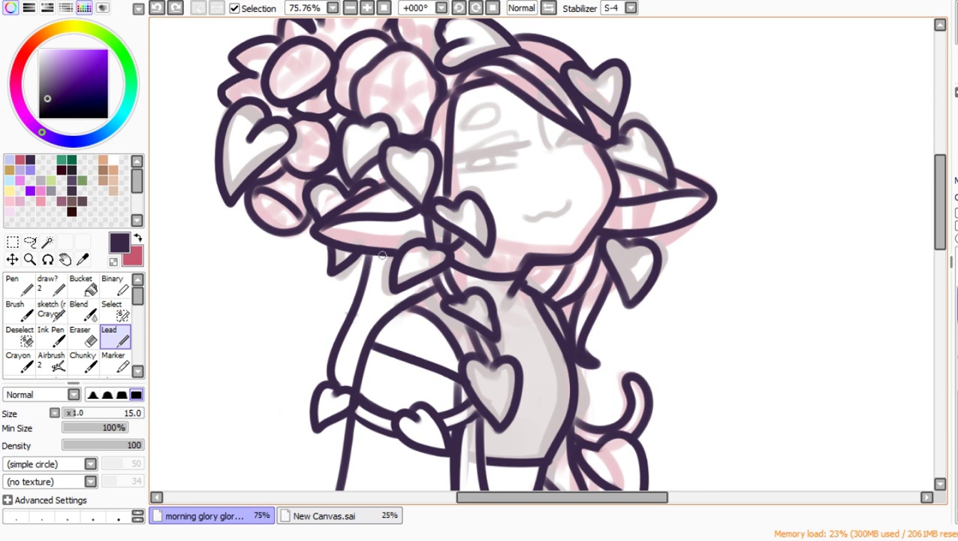
{"action": "left_click_drag", "start_coordinate": [382, 255], "coordinate": [356, 383]}
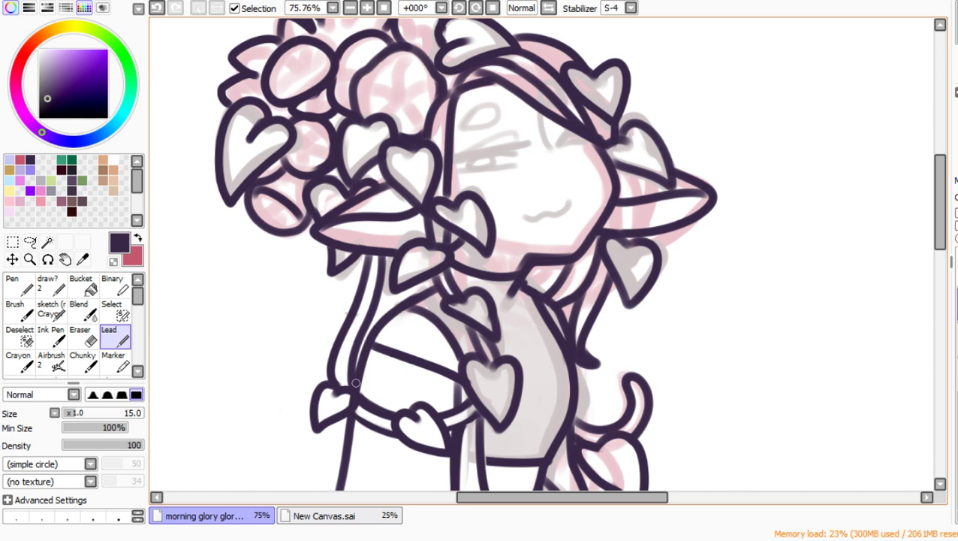
{"action": "left_click", "coordinate": [356, 383]}
{"action": "mouse_move", "coordinate": [334, 330]}
{"action": "left_mouse_down"}
{"action": "mouse_move", "coordinate": [314, 331]}
{"action": "mouse_move", "coordinate": [306, 309]}
{"action": "mouse_move", "coordinate": [338, 275]}
{"action": "mouse_move", "coordinate": [347, 323]}
{"action": "mouse_move", "coordinate": [337, 334]}
{"action": "mouse_move", "coordinate": [315, 323]}
{"action": "mouse_move", "coordinate": [348, 286]}
{"action": "left_mouse_up"}
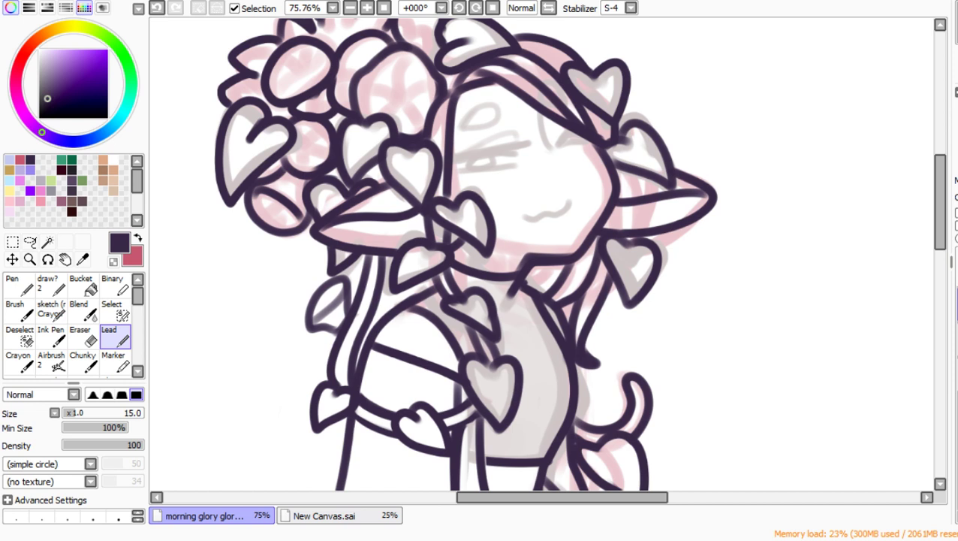
{"action": "left_click", "coordinate": [156, 8]}
{"action": "left_click", "coordinate": [156, 7]}
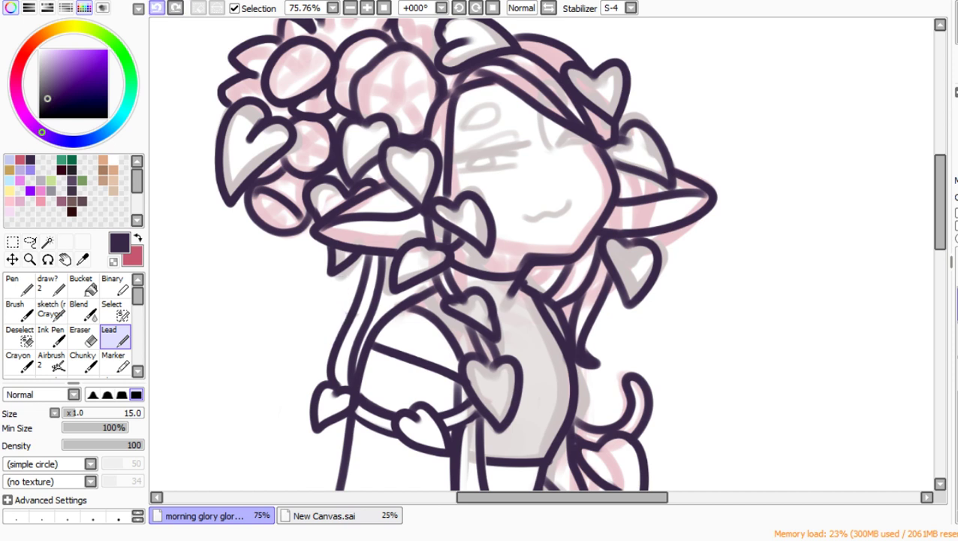
Step: Draw a round bud outline over the hanging strand beside the shoulder and shift it slightly into place
{"action": "left_click", "coordinate": [957, 264]}
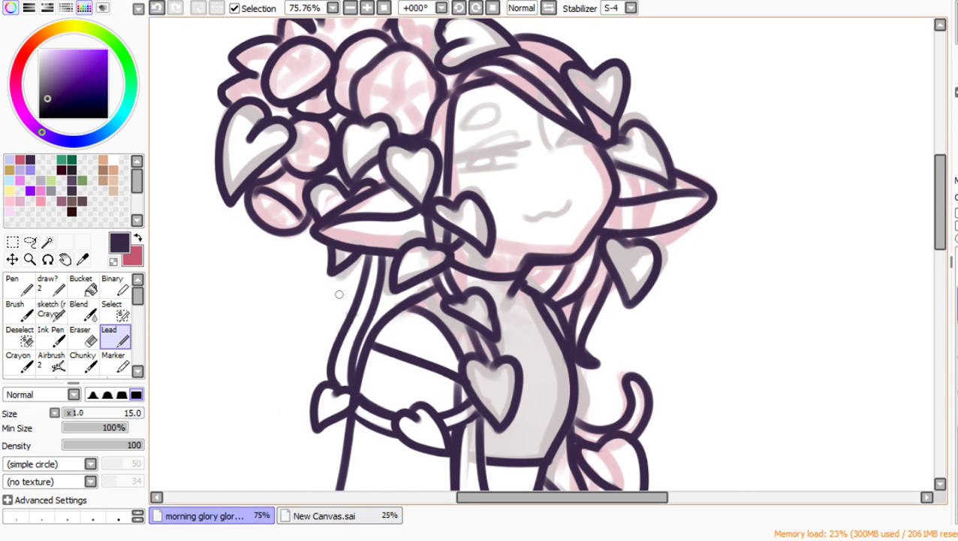
{"action": "mouse_move", "coordinate": [323, 286]}
{"action": "left_mouse_down"}
{"action": "mouse_move", "coordinate": [308, 312]}
{"action": "mouse_move", "coordinate": [342, 334]}
{"action": "mouse_move", "coordinate": [361, 316]}
{"action": "mouse_move", "coordinate": [327, 285]}
{"action": "left_mouse_up"}
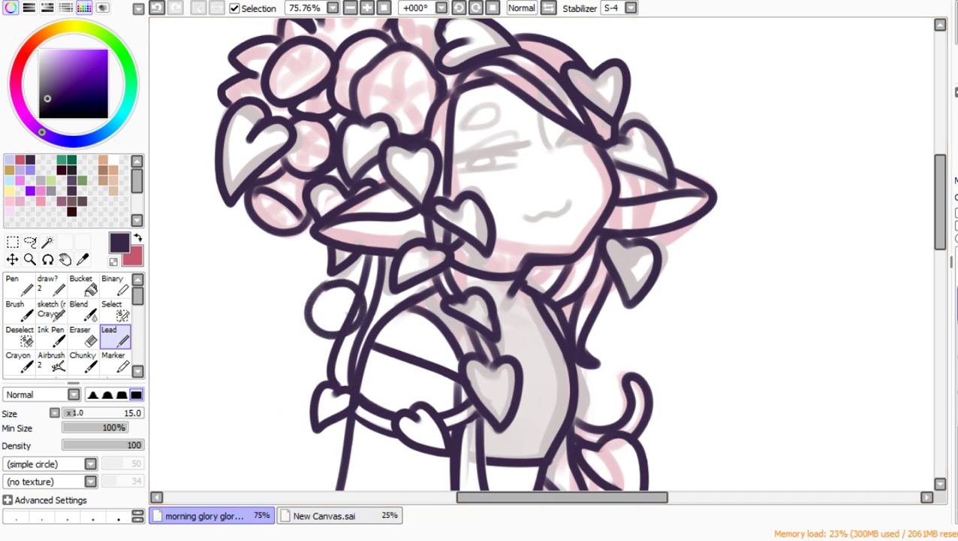
{"action": "left_click", "coordinate": [156, 7]}
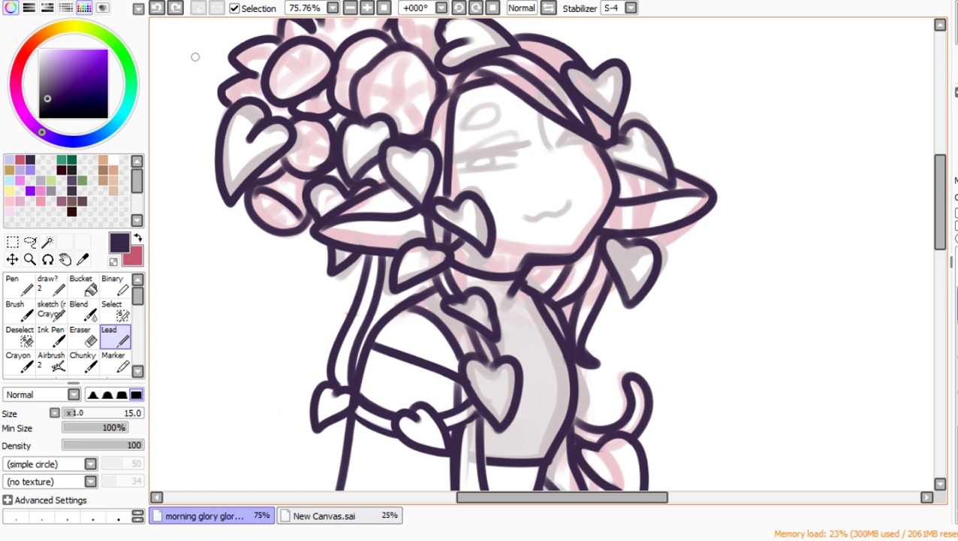
{"action": "left_click", "coordinate": [175, 7]}
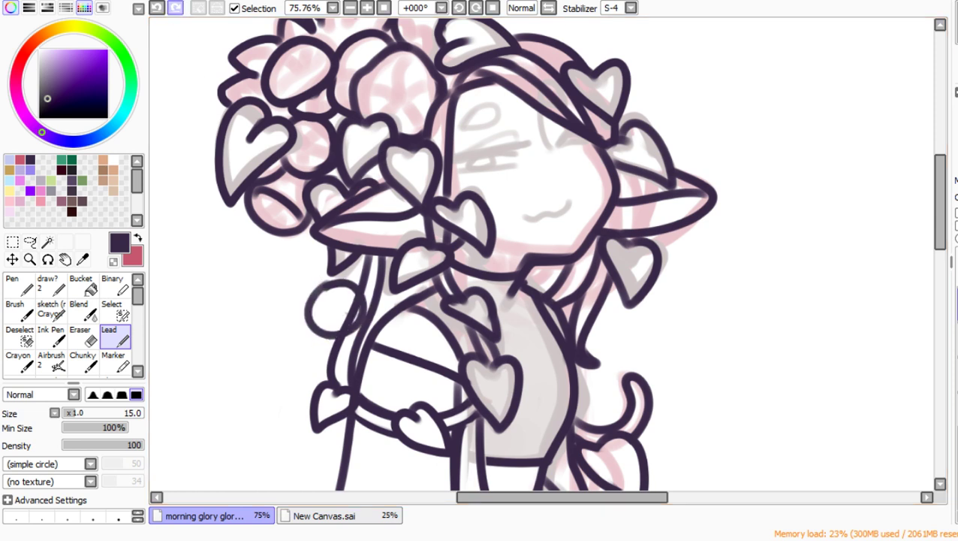
{"action": "key", "text": "ctrl"}
{"action": "left_click_drag", "start_coordinate": [336, 308], "coordinate": [340, 315]}
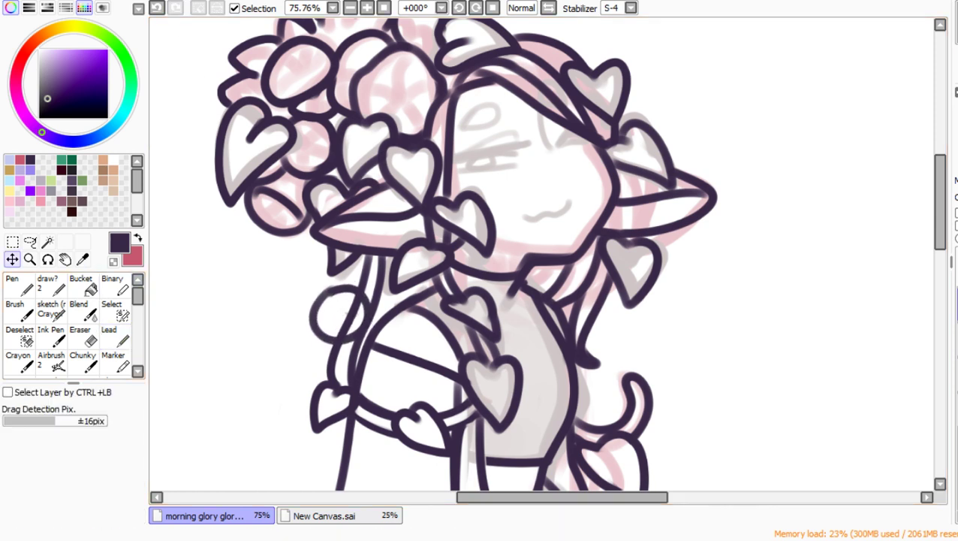
Step: Select the inside of the round bud, clear the strand lines crossing it, and deselect
{"action": "left_click", "coordinate": [48, 242]}
{"action": "left_click", "coordinate": [339, 314]}
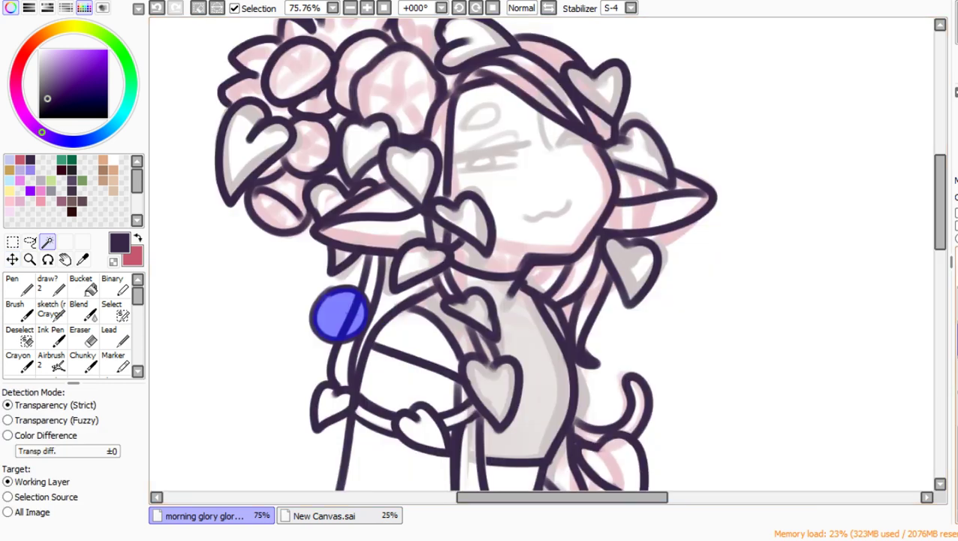
{"action": "key", "text": "ctrl+d"}
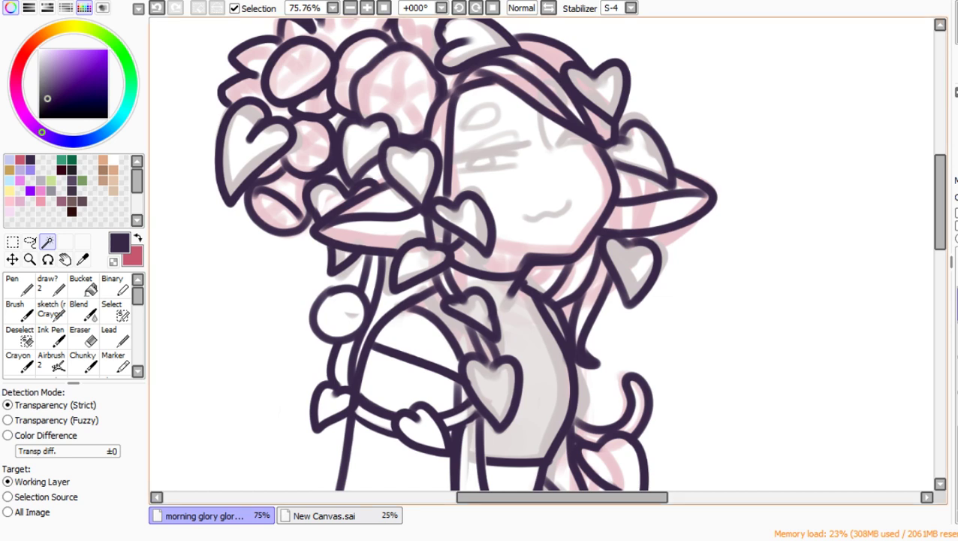
Step: Ink a rounded petal and a pointed petal behind the heart leaf on top of the head with the Lead brush
{"action": "scroll", "coordinate": [465, 256], "scroll_direction": "up", "scroll_amount": 3}
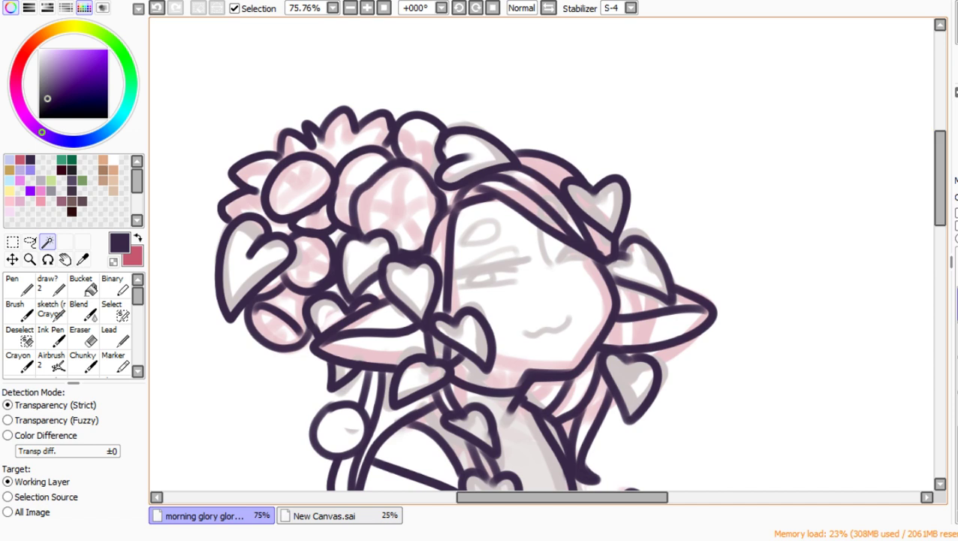
{"action": "key", "text": "n"}
{"action": "left_click_drag", "start_coordinate": [482, 126], "coordinate": [548, 152]}
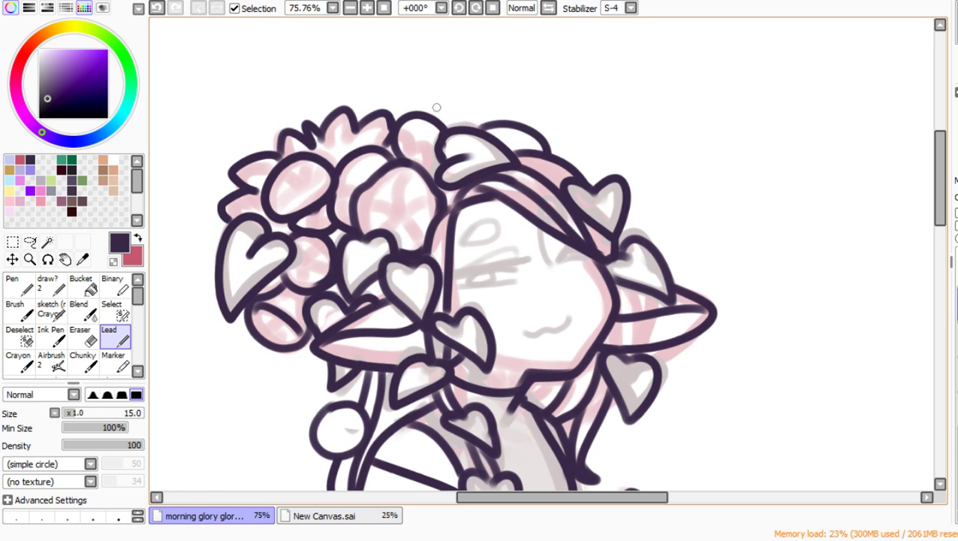
{"action": "mouse_move", "coordinate": [434, 120]}
{"action": "left_mouse_down"}
{"action": "mouse_move", "coordinate": [460, 98]}
{"action": "mouse_move", "coordinate": [478, 134]}
{"action": "left_mouse_up"}
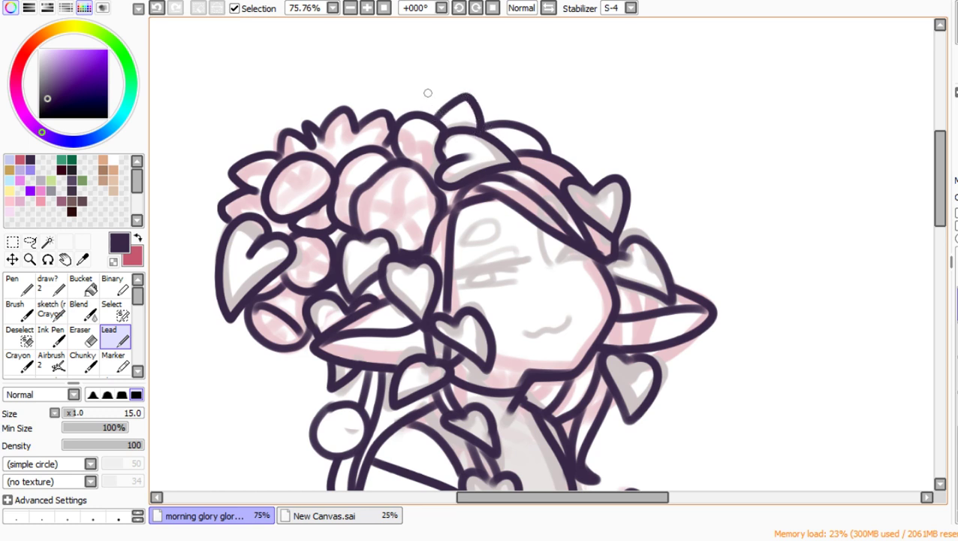
Step: Open the photo of the morning glory vine as a new canvas, switch to floating canvas windows, and move the photo beside the drawing
{"action": "scroll", "coordinate": [425, 94], "scroll_direction": "down", "scroll_amount": 5}
{"action": "scroll", "coordinate": [427, 94], "scroll_direction": "up", "scroll_amount": 2}
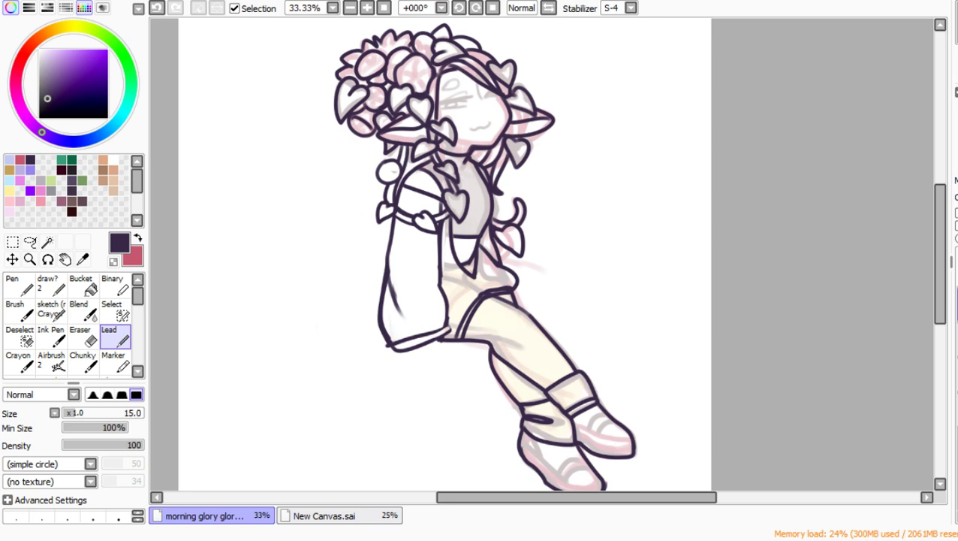
{"action": "key", "text": "ctrl+shift+n"}
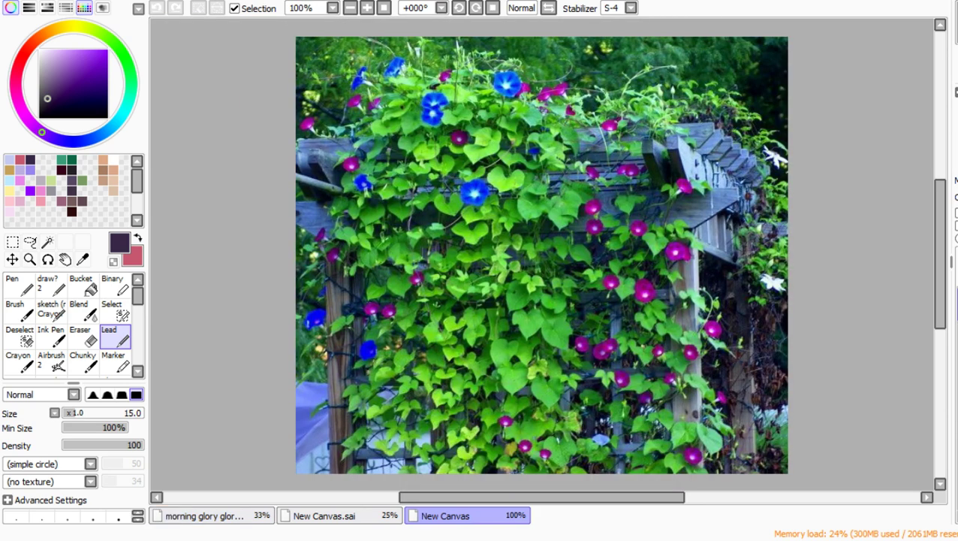
{"action": "left_click", "coordinate": [948, 2]}
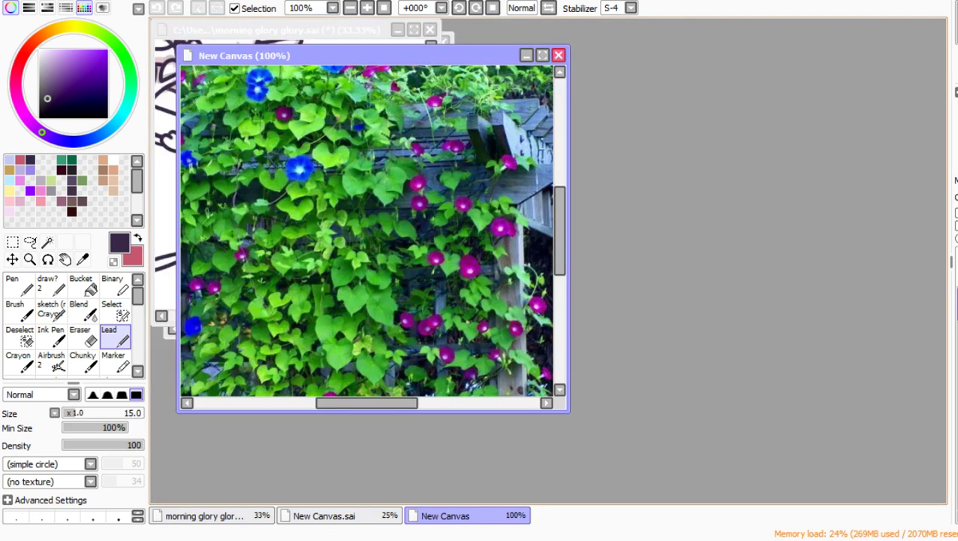
{"action": "mouse_move", "coordinate": [361, 55]}
{"action": "left_mouse_down"}
{"action": "mouse_move", "coordinate": [823, 152]}
{"action": "mouse_move", "coordinate": [796, 153]}
{"action": "left_mouse_up"}
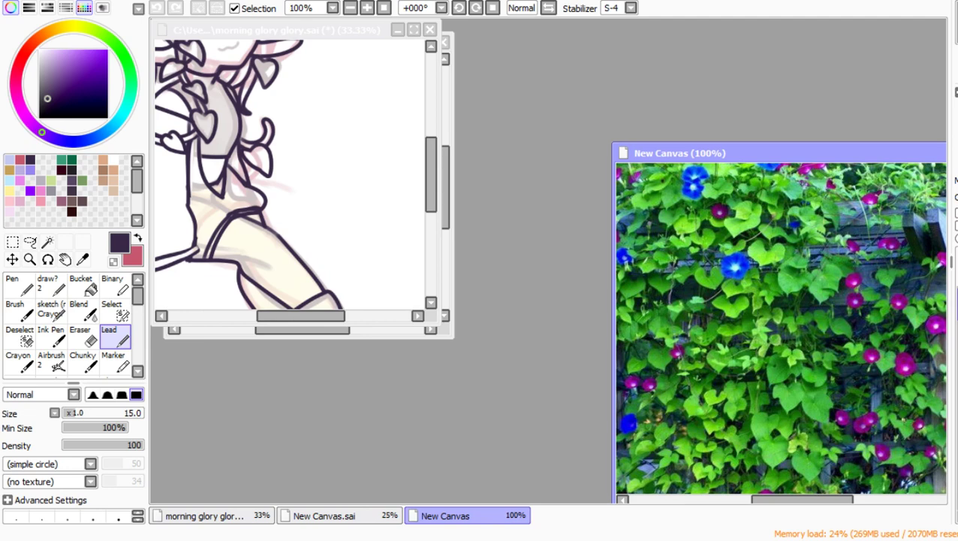
Step: Open the purple morning glory close-up as another canvas beside the drawing, and enlarge the drawing's window to show the whole figure
{"action": "key", "text": "ctrl+shift+n"}
{"action": "left_click_drag", "start_coordinate": [450, 67], "coordinate": [795, 25]}
{"action": "left_click_drag", "start_coordinate": [315, 325], "coordinate": [315, 501]}
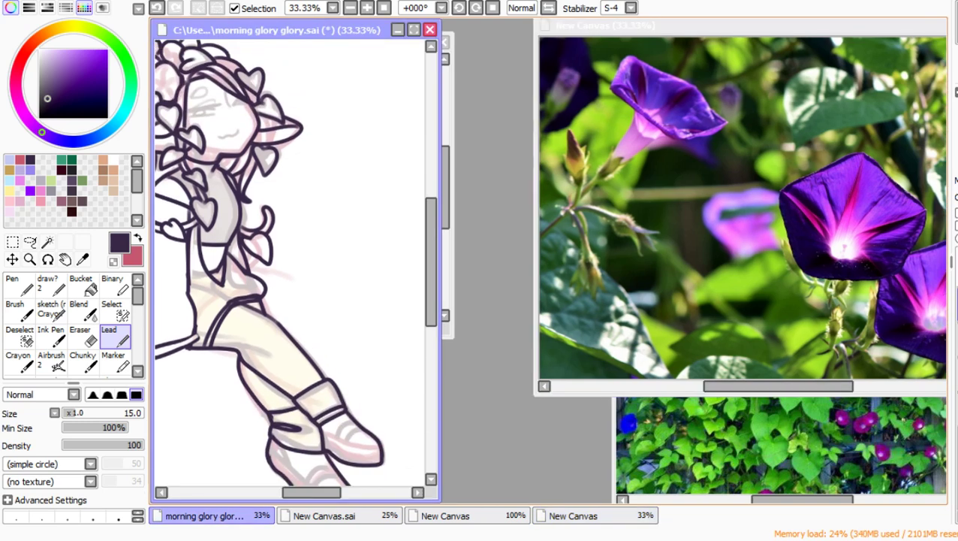
{"action": "left_click_drag", "start_coordinate": [441, 421], "coordinate": [579, 420]}
{"action": "left_click_drag", "start_coordinate": [398, 493], "coordinate": [377, 492]}
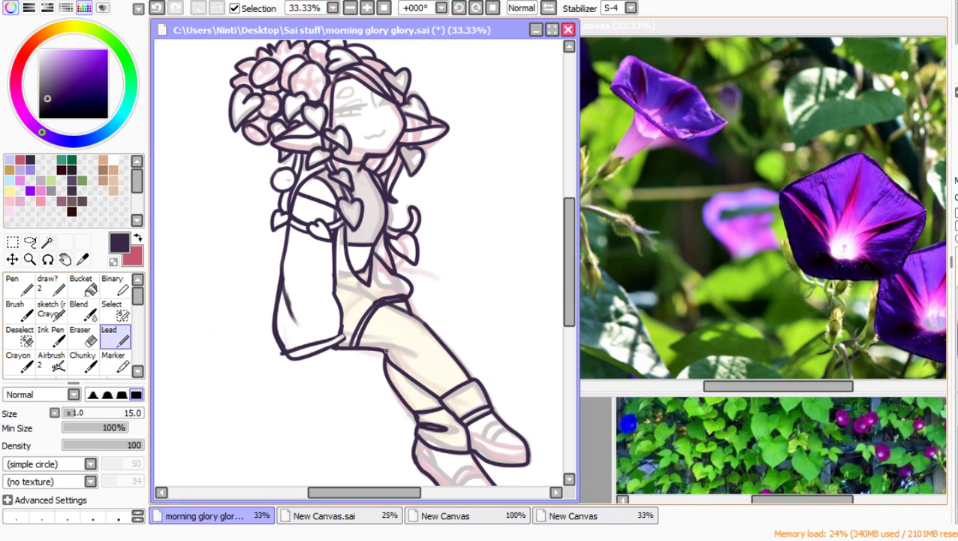
Step: Ink a short crease behind the knee and the sole lines along both shoes
{"action": "left_click_drag", "start_coordinate": [384, 349], "coordinate": [400, 355]}
{"action": "scroll", "coordinate": [359, 263], "scroll_direction": "down", "scroll_amount": 3}
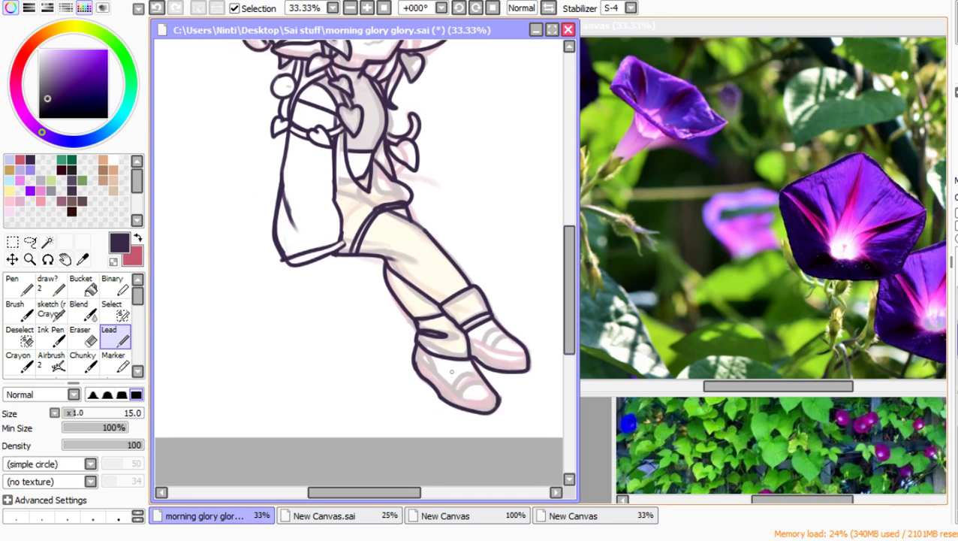
{"action": "mouse_move", "coordinate": [451, 371]}
{"action": "left_mouse_down"}
{"action": "mouse_move", "coordinate": [475, 398]}
{"action": "mouse_move", "coordinate": [495, 401]}
{"action": "left_mouse_up"}
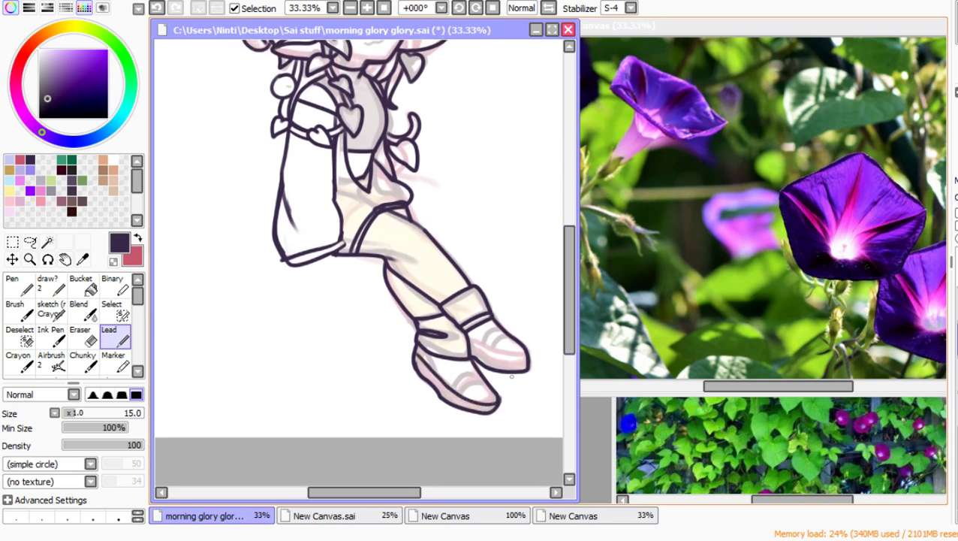
{"action": "mouse_move", "coordinate": [467, 344]}
{"action": "left_mouse_down"}
{"action": "mouse_move", "coordinate": [525, 361]}
{"action": "mouse_move", "coordinate": [505, 333]}
{"action": "left_mouse_up"}
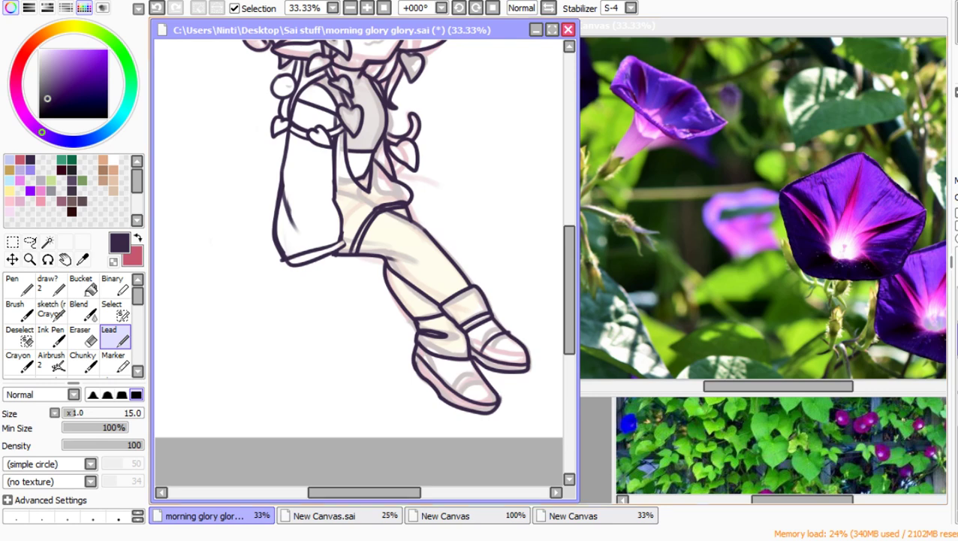
{"action": "key", "text": "ctrl+z"}
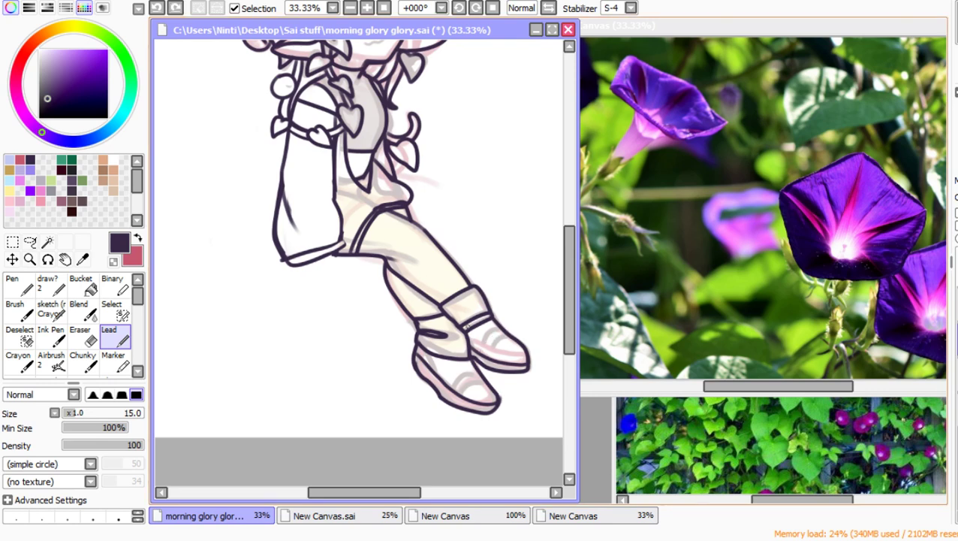
{"action": "mouse_move", "coordinate": [479, 350]}
{"action": "left_mouse_down"}
{"action": "mouse_move", "coordinate": [508, 338]}
{"action": "mouse_move", "coordinate": [488, 356]}
{"action": "left_mouse_up"}
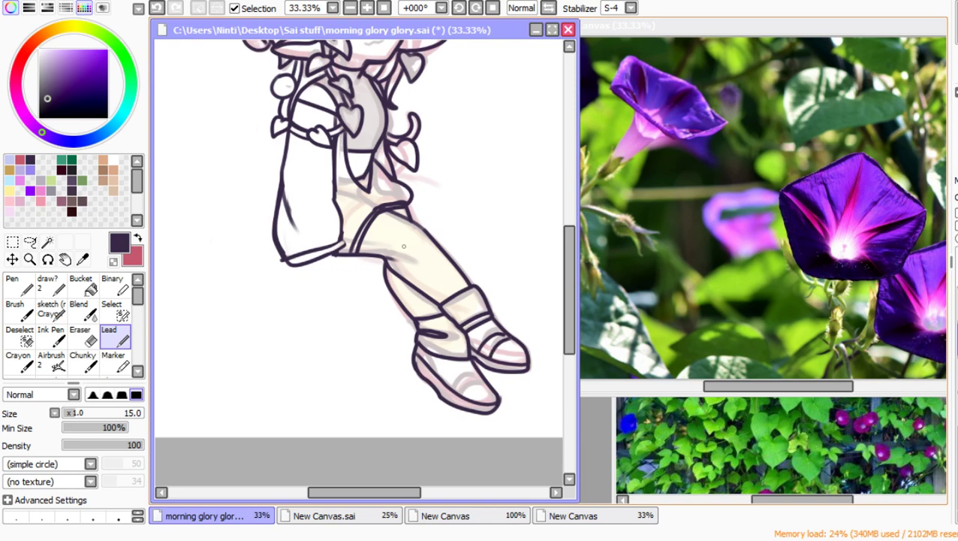
{"action": "key", "text": "ctrl+z"}
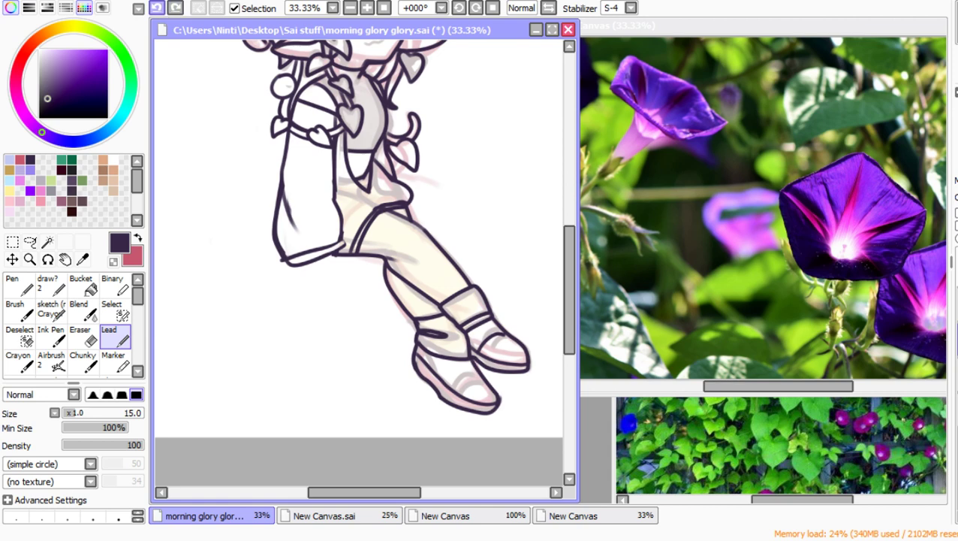
{"action": "left_click", "coordinate": [156, 8]}
{"action": "left_click_drag", "start_coordinate": [426, 352], "coordinate": [433, 369]}
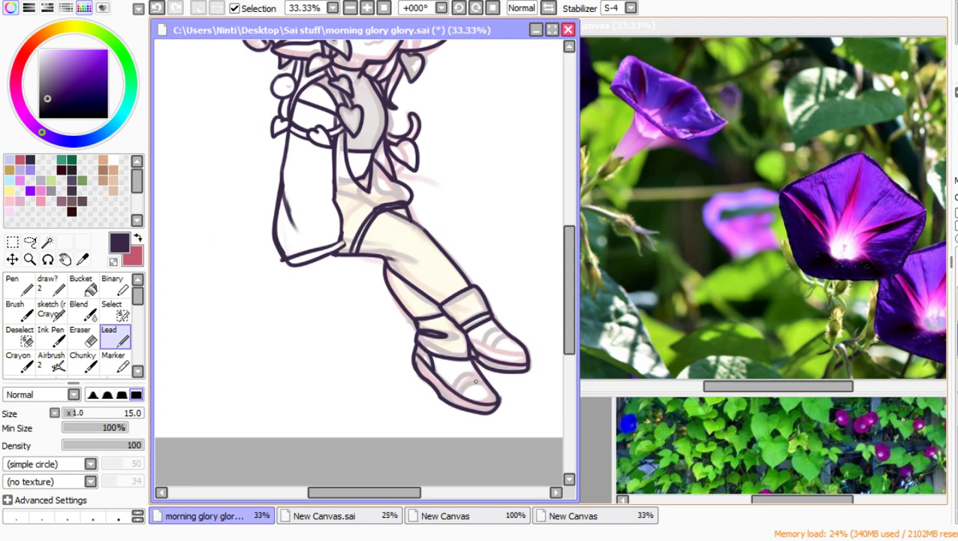
{"action": "left_click", "coordinate": [156, 8]}
Step: Erase the excess thickness from the double band line around the upper leg and clean up its lines
{"action": "left_click_drag", "start_coordinate": [568, 259], "coordinate": [568, 244]}
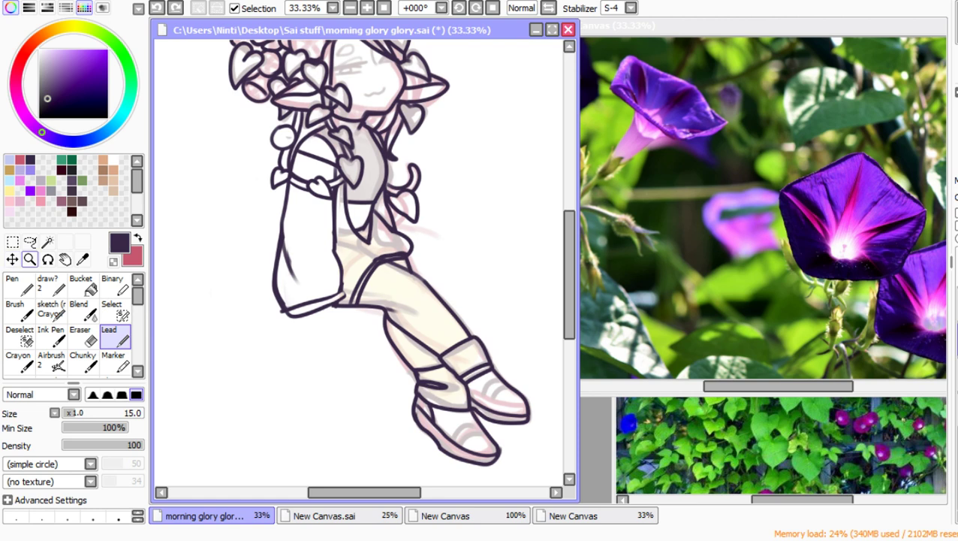
{"action": "left_click", "coordinate": [30, 259]}
{"action": "left_click_drag", "start_coordinate": [272, 164], "coordinate": [487, 399]}
{"action": "left_click", "coordinate": [115, 336]}
{"action": "left_click", "coordinate": [113, 262]}
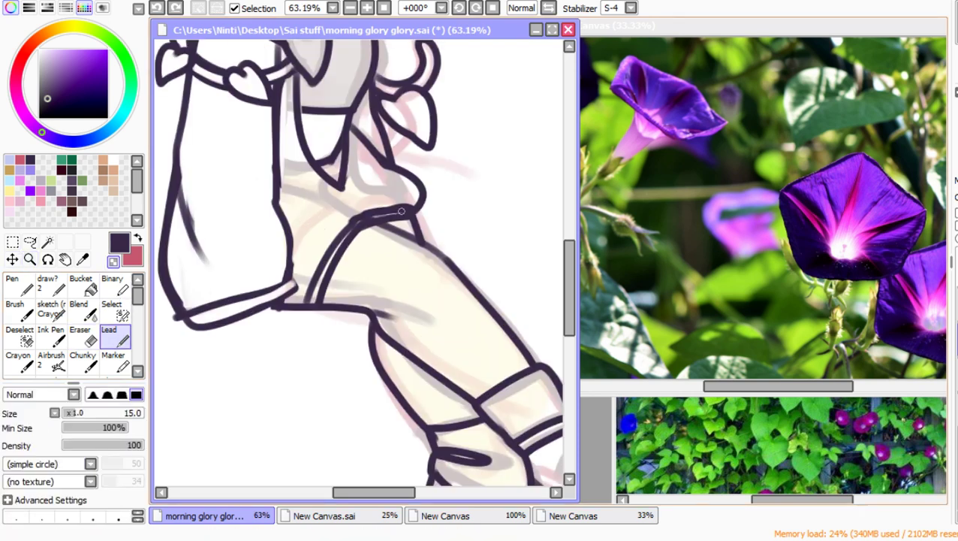
{"action": "mouse_move", "coordinate": [400, 215]}
{"action": "left_mouse_down"}
{"action": "mouse_move", "coordinate": [356, 223]}
{"action": "mouse_move", "coordinate": [308, 278]}
{"action": "left_mouse_up"}
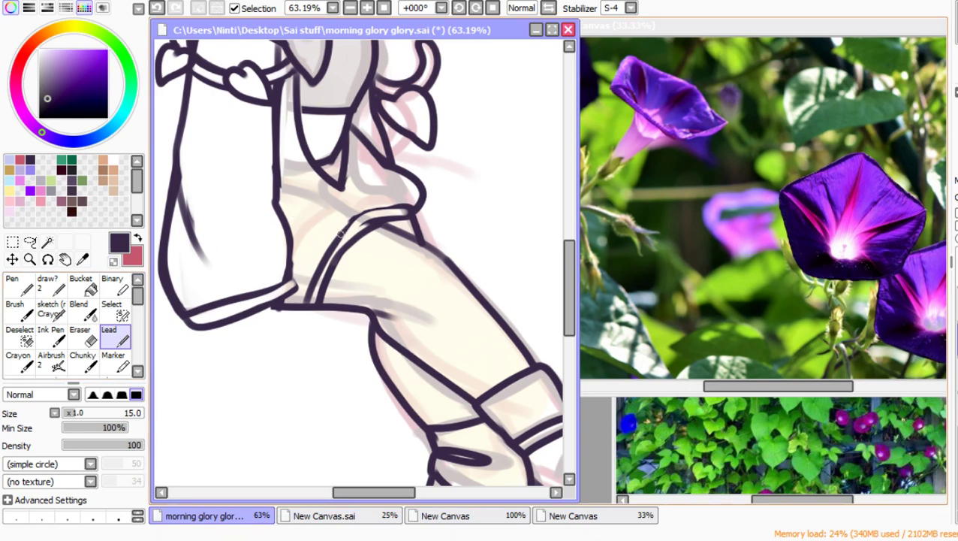
{"action": "left_click_drag", "start_coordinate": [356, 219], "coordinate": [414, 213]}
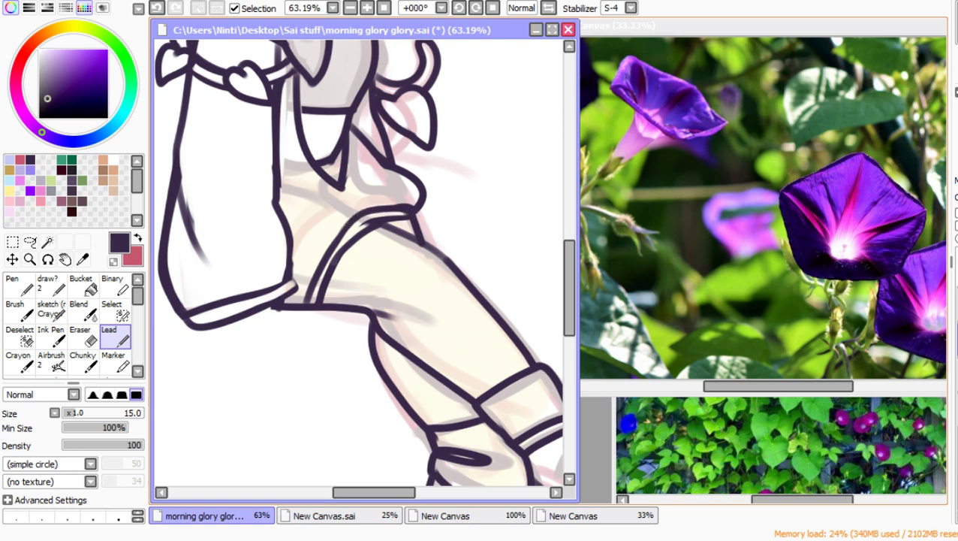
Step: Ink a small dark triangle at the pointed tip of the cloth hanging below the vest
{"action": "scroll", "coordinate": [359, 263], "scroll_direction": "up", "scroll_amount": 5}
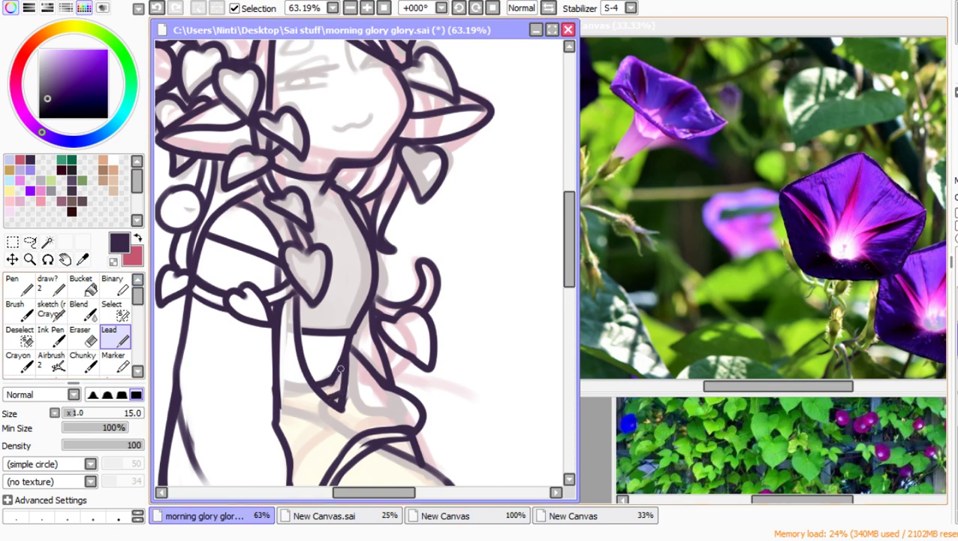
{"action": "left_click_drag", "start_coordinate": [341, 368], "coordinate": [330, 406]}
{"action": "scroll", "coordinate": [428, 237], "scroll_direction": "down", "scroll_amount": 3}
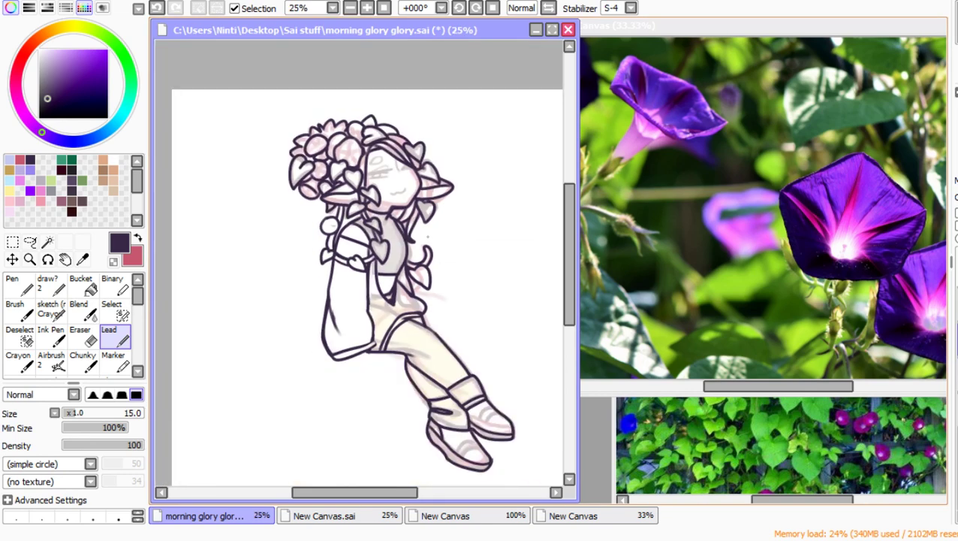
{"action": "scroll", "coordinate": [428, 236], "scroll_direction": "down", "scroll_amount": 1}
{"action": "scroll", "coordinate": [528, 287], "scroll_direction": "up", "scroll_amount": 1}
{"action": "scroll", "coordinate": [412, 213], "scroll_direction": "up", "scroll_amount": 1}
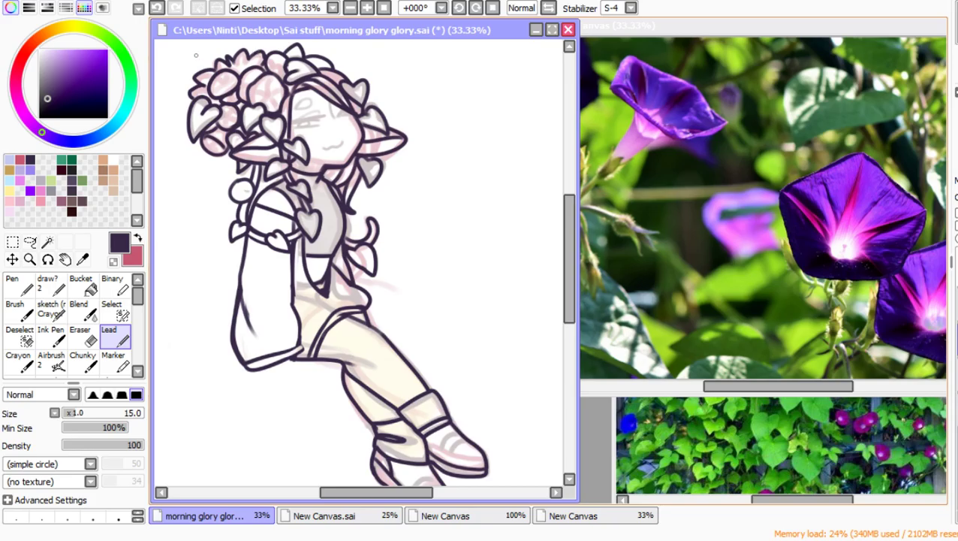
Step: Erase part of the round flower beside the raised arm and re-ink its outline as a five-pointed morning glory, trimming its thick inner edges
{"action": "scroll", "coordinate": [234, 174], "scroll_direction": "up", "scroll_amount": 3}
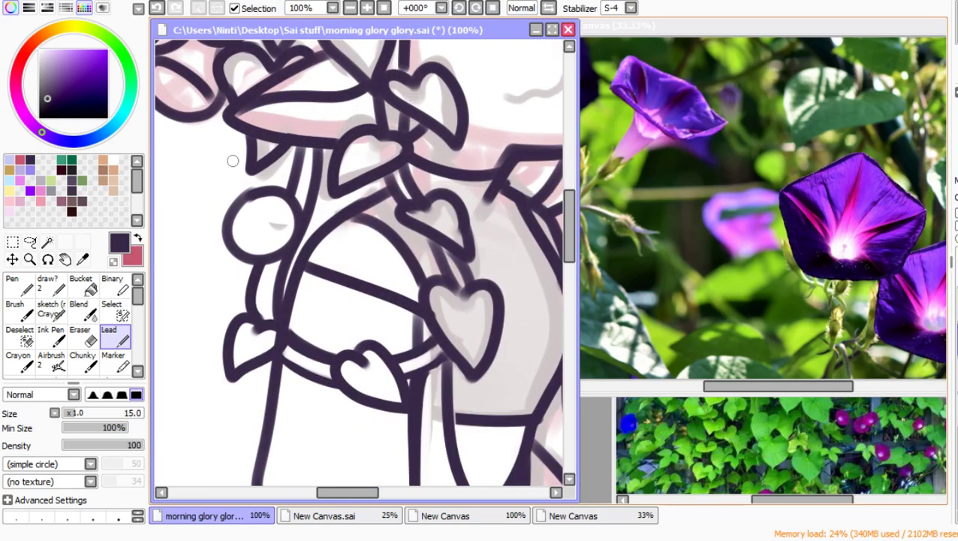
{"action": "left_click", "coordinate": [80, 336]}
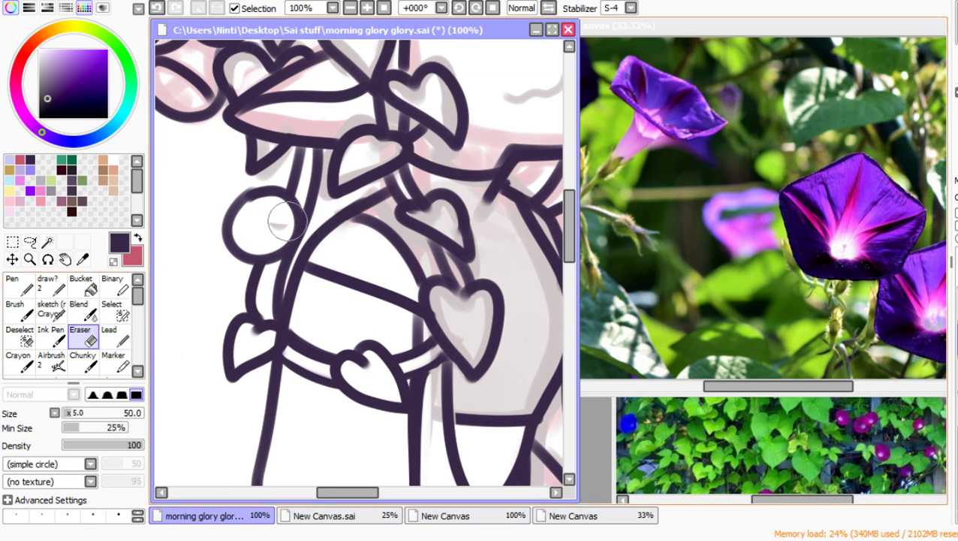
{"action": "left_click_drag", "start_coordinate": [242, 220], "coordinate": [257, 188]}
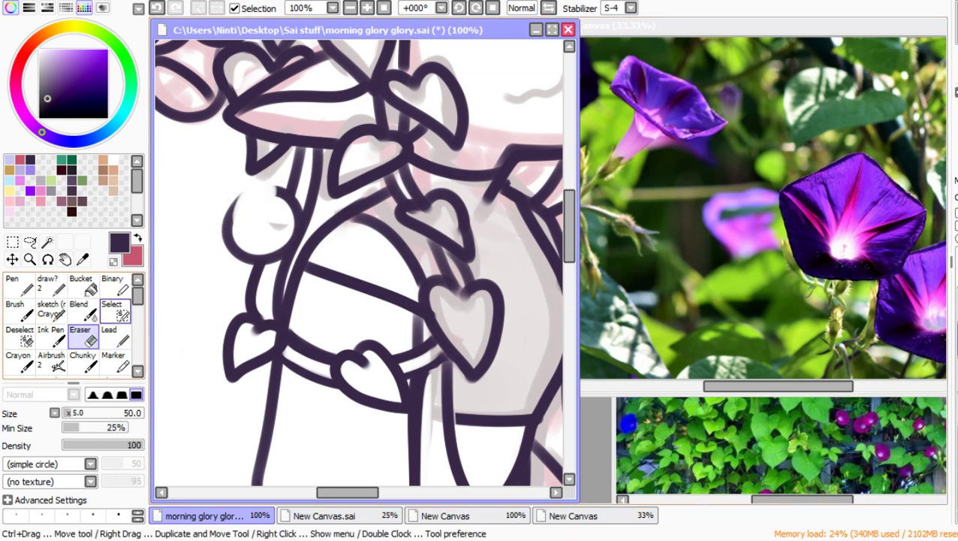
{"action": "left_click", "coordinate": [109, 335]}
{"action": "mouse_move", "coordinate": [227, 226]}
{"action": "left_mouse_down"}
{"action": "mouse_move", "coordinate": [248, 184]}
{"action": "mouse_move", "coordinate": [274, 190]}
{"action": "mouse_move", "coordinate": [241, 199]}
{"action": "mouse_move", "coordinate": [219, 233]}
{"action": "mouse_move", "coordinate": [248, 269]}
{"action": "left_mouse_up"}
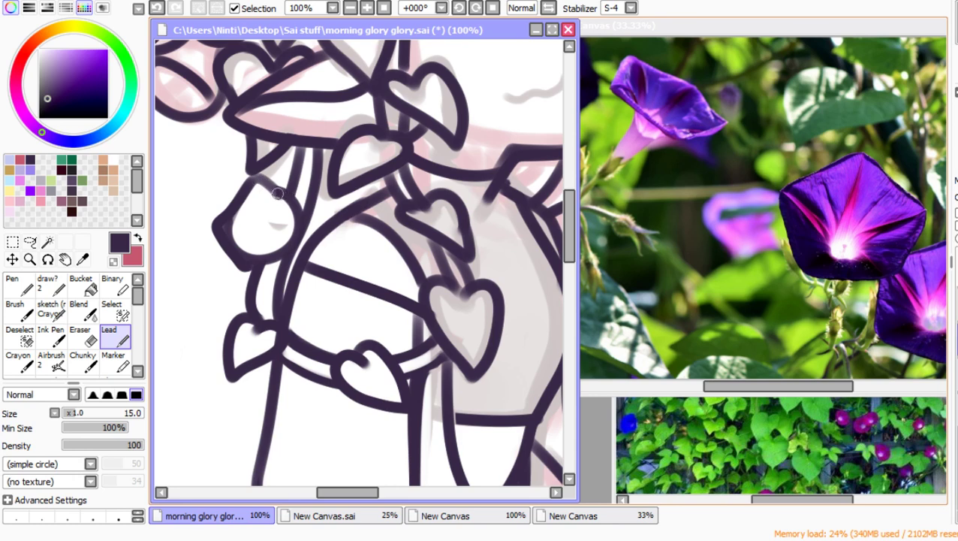
{"action": "mouse_move", "coordinate": [297, 198]}
{"action": "left_mouse_down"}
{"action": "mouse_move", "coordinate": [299, 260]}
{"action": "mouse_move", "coordinate": [243, 251]}
{"action": "mouse_move", "coordinate": [252, 247]}
{"action": "left_mouse_up"}
{"action": "left_click", "coordinate": [114, 261]}
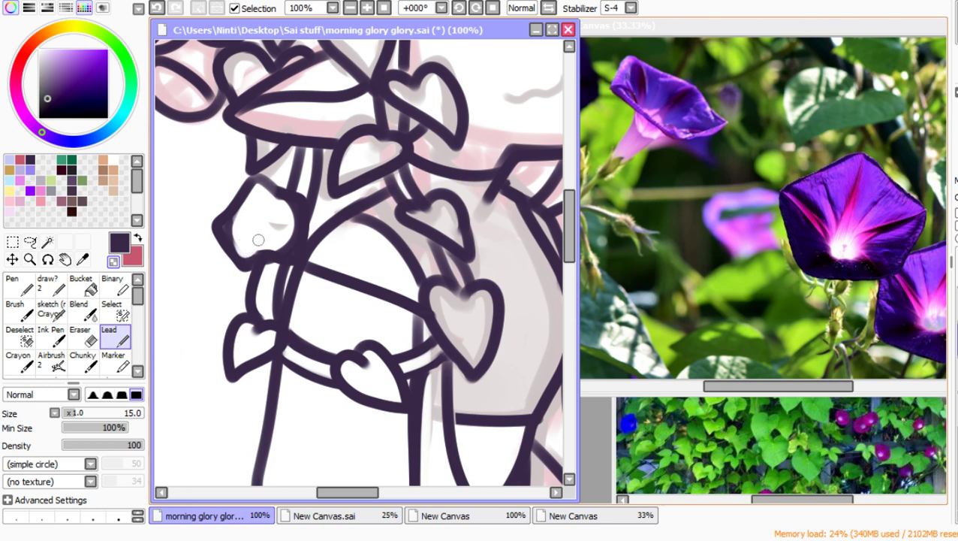
{"action": "mouse_move", "coordinate": [258, 239]}
{"action": "left_mouse_down"}
{"action": "mouse_move", "coordinate": [289, 200]}
{"action": "mouse_move", "coordinate": [237, 216]}
{"action": "mouse_move", "coordinate": [229, 225]}
{"action": "mouse_move", "coordinate": [240, 247]}
{"action": "left_mouse_up"}
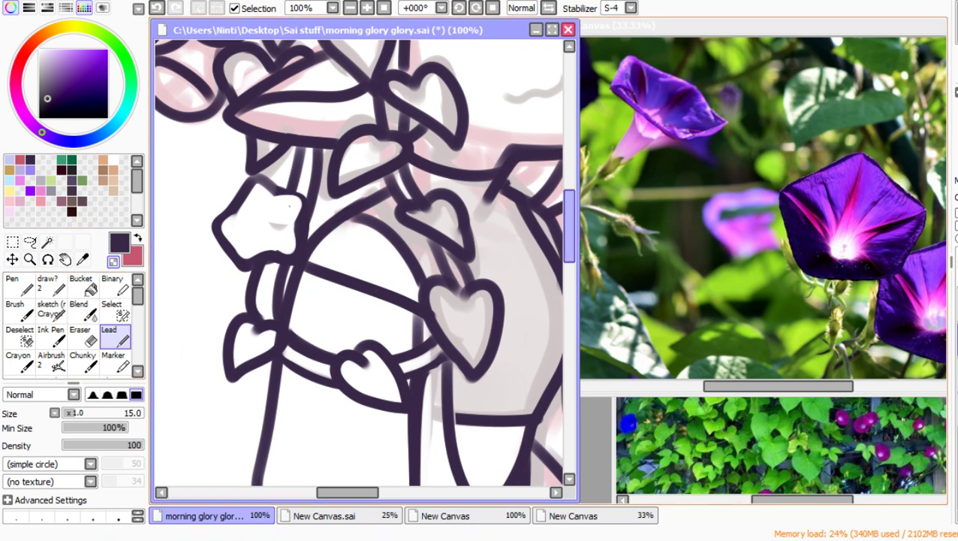
Step: Set the Lead brush size to 7 and ink a thin curved rim inside the oval flower at the hair cluster's upper left
{"action": "scroll", "coordinate": [364, 262], "scroll_direction": "up", "scroll_amount": 5}
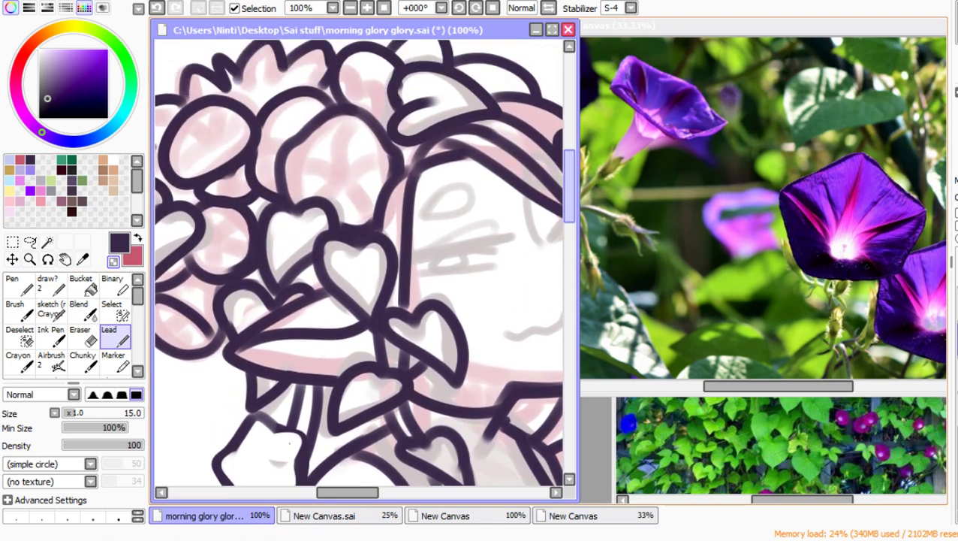
{"action": "scroll", "coordinate": [359, 263], "scroll_direction": "up", "scroll_amount": 1}
{"action": "key", "text": "ctrl+alt+space"}
{"action": "left_click", "coordinate": [254, 169], "text": "ctrl+alt"}
{"action": "left_click", "coordinate": [254, 169], "text": "ctrl+alt"}
{"action": "left_click", "coordinate": [254, 168], "text": "ctrl+alt"}
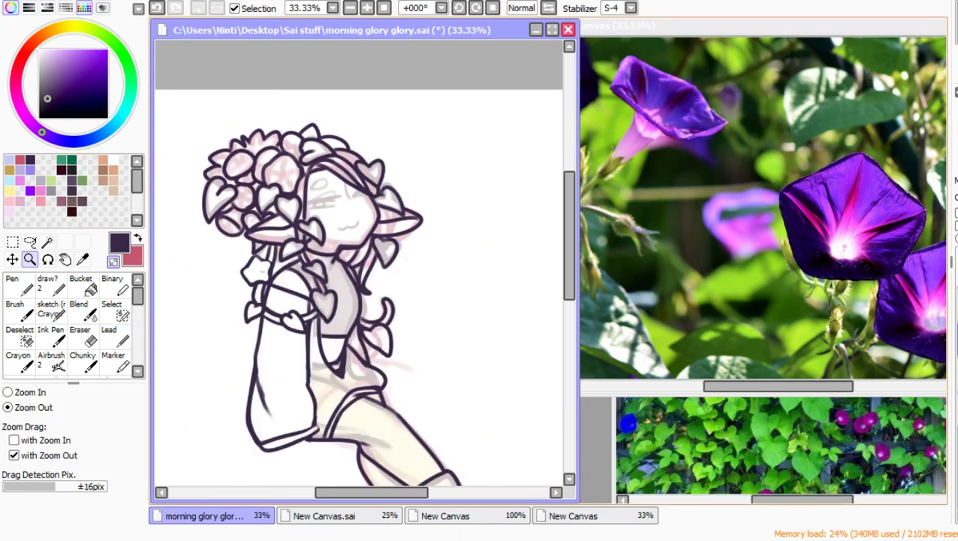
{"action": "left_click_drag", "start_coordinate": [202, 122], "coordinate": [310, 235]}
{"action": "left_click", "coordinate": [115, 337]}
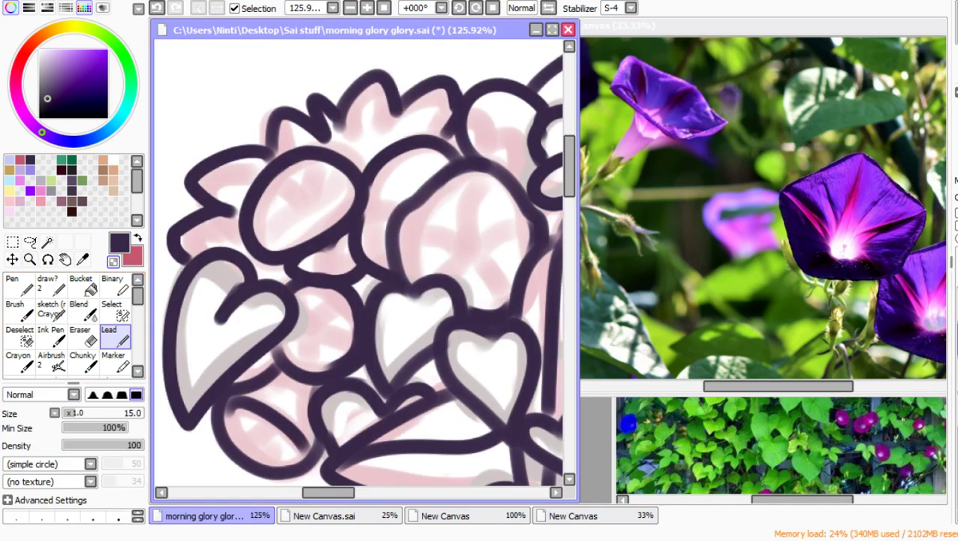
{"action": "left_click", "coordinate": [69, 412]}
{"action": "mouse_move", "coordinate": [253, 226]}
{"action": "left_mouse_down"}
{"action": "mouse_move", "coordinate": [287, 233]}
{"action": "mouse_move", "coordinate": [333, 217]}
{"action": "mouse_move", "coordinate": [352, 184]}
{"action": "left_mouse_up"}
{"action": "mouse_move", "coordinate": [250, 224]}
{"action": "left_mouse_down"}
{"action": "mouse_move", "coordinate": [340, 217]}
{"action": "mouse_move", "coordinate": [355, 181]}
{"action": "mouse_move", "coordinate": [342, 213]}
{"action": "left_mouse_up"}
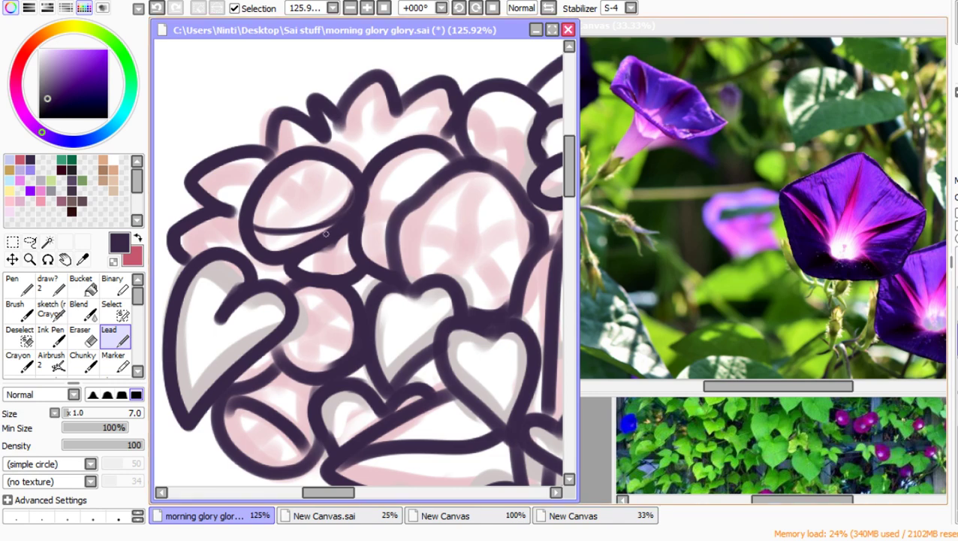
Step: Set the Lead brush size to 11 and ink a small morning glory with petal creases above the hair flowers
{"action": "scroll", "coordinate": [364, 262], "scroll_direction": "down", "scroll_amount": 6}
{"action": "scroll", "coordinate": [323, 214], "scroll_direction": "up", "scroll_amount": 1}
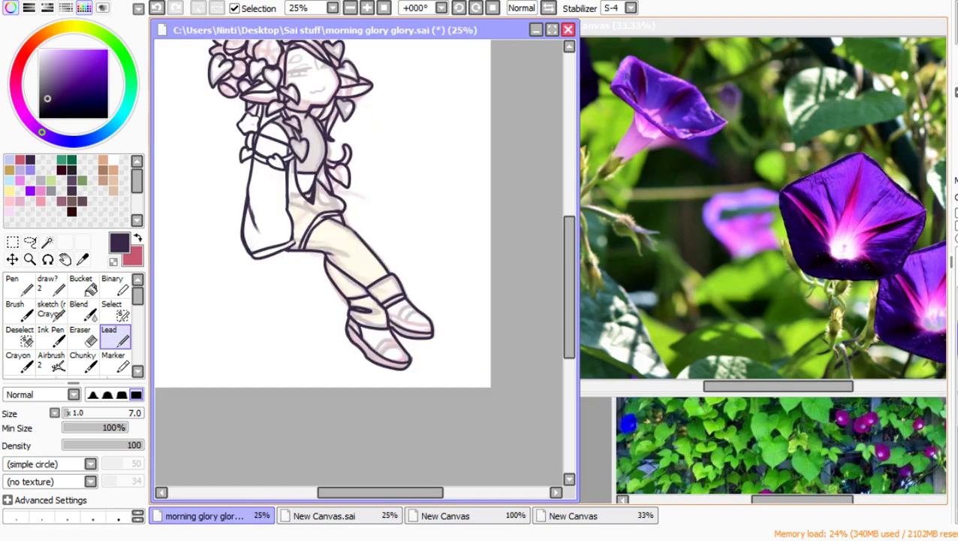
{"action": "scroll", "coordinate": [323, 214], "scroll_direction": "down", "scroll_amount": 1}
{"action": "scroll", "coordinate": [323, 214], "scroll_direction": "up", "scroll_amount": 2}
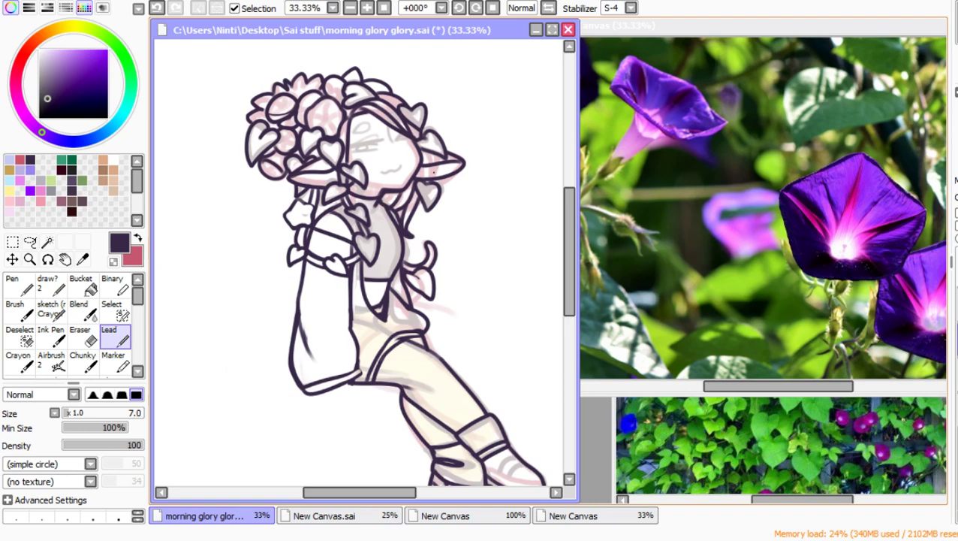
{"action": "left_click", "coordinate": [29, 259]}
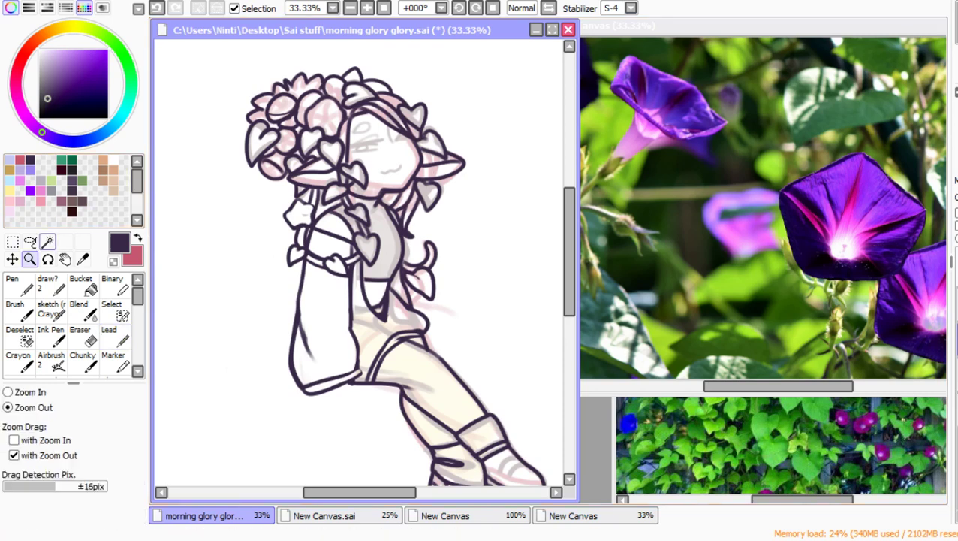
{"action": "left_click_drag", "start_coordinate": [226, 93], "coordinate": [412, 207]}
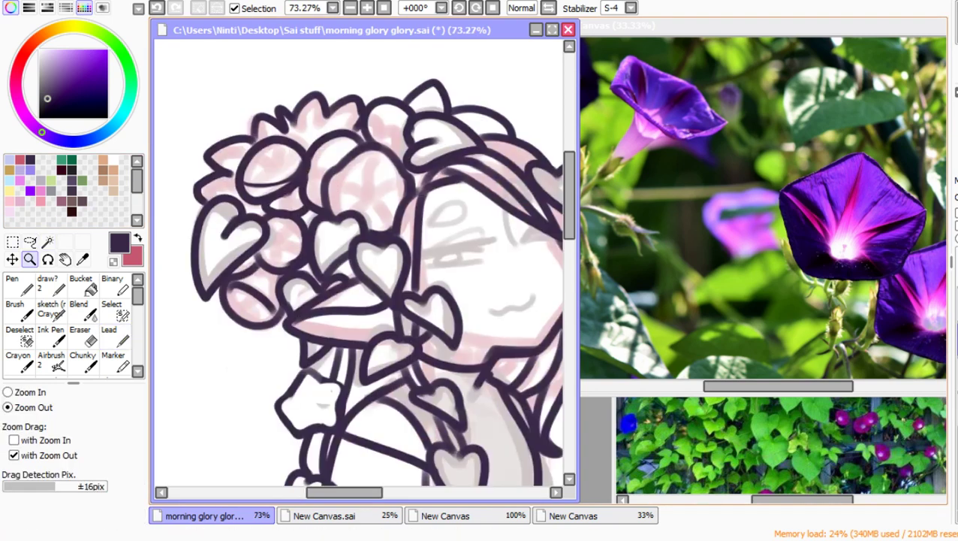
{"action": "left_click", "coordinate": [109, 334]}
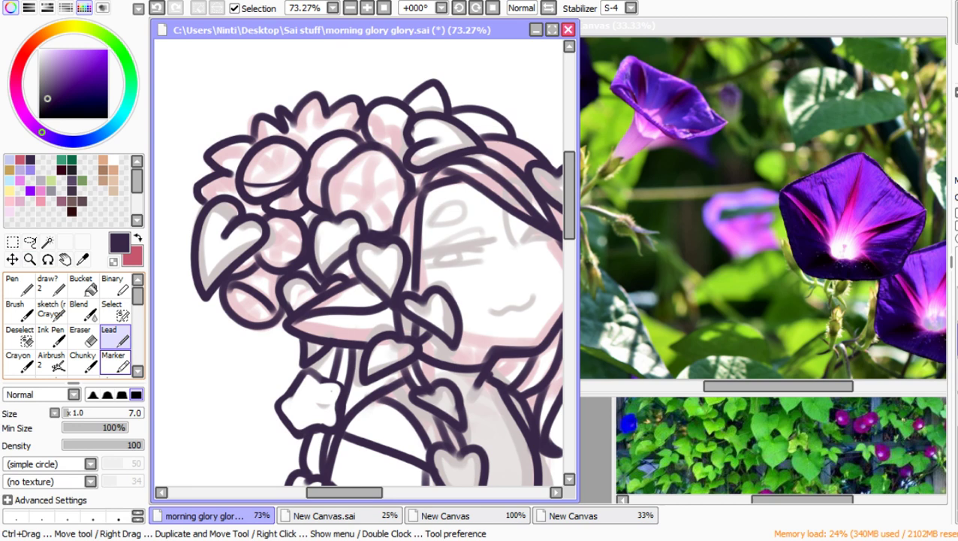
{"action": "left_click", "coordinate": [72, 413]}
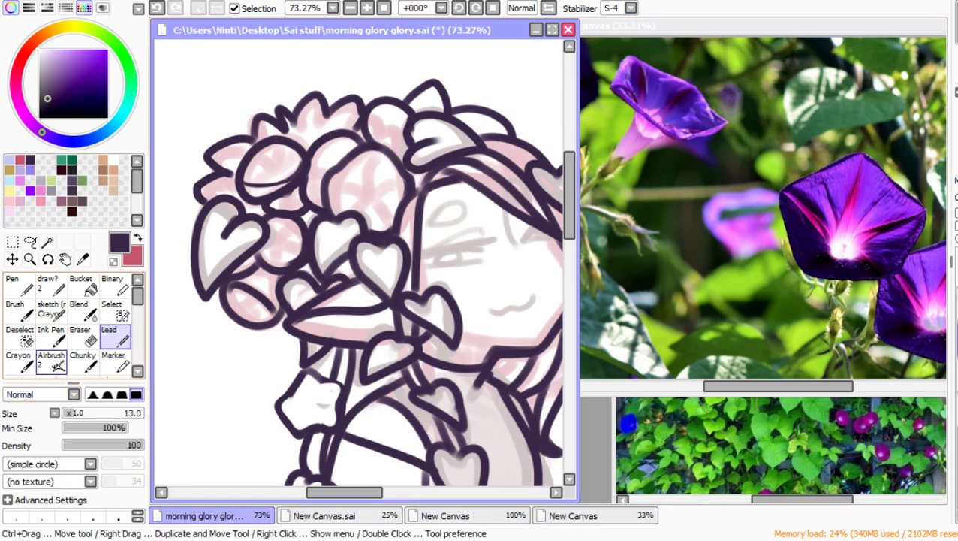
{"action": "key", "text": "bracketleft"}
{"action": "key", "text": "bracketleft"}
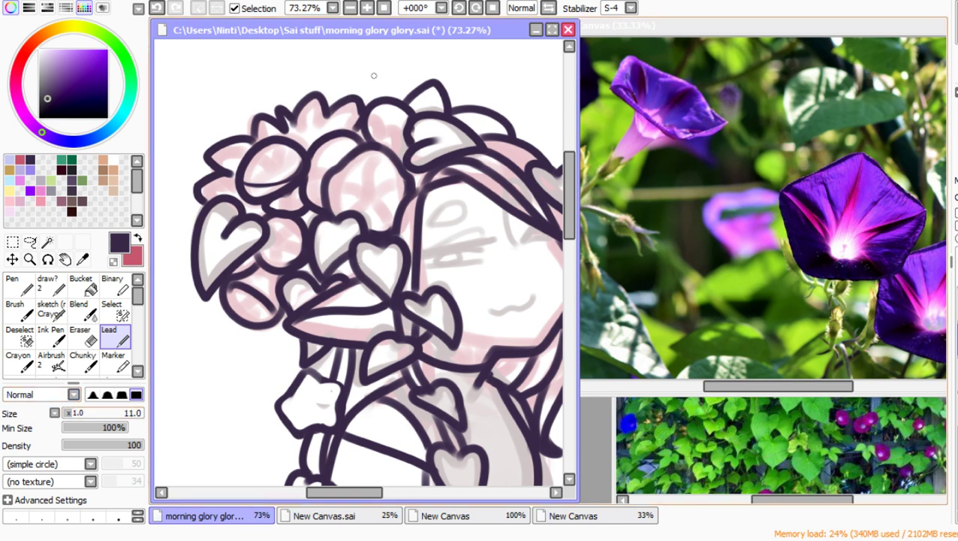
{"action": "mouse_move", "coordinate": [389, 57]}
{"action": "left_mouse_down"}
{"action": "mouse_move", "coordinate": [352, 69]}
{"action": "mouse_move", "coordinate": [364, 87]}
{"action": "mouse_move", "coordinate": [392, 61]}
{"action": "mouse_move", "coordinate": [408, 89]}
{"action": "mouse_move", "coordinate": [370, 95]}
{"action": "mouse_move", "coordinate": [360, 86]}
{"action": "mouse_move", "coordinate": [357, 97]}
{"action": "left_mouse_up"}
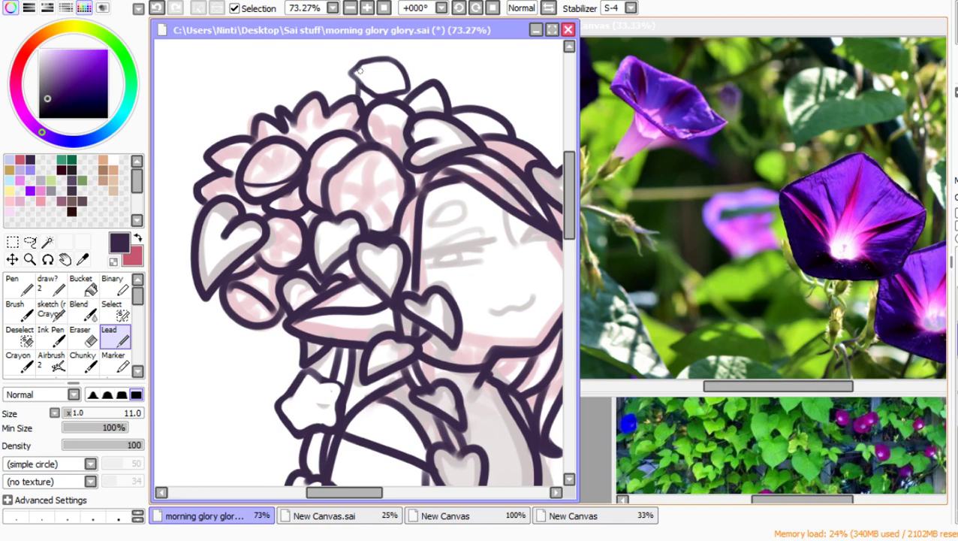
{"action": "mouse_move", "coordinate": [357, 67]}
{"action": "left_mouse_down"}
{"action": "mouse_move", "coordinate": [371, 86]}
{"action": "mouse_move", "coordinate": [397, 64]}
{"action": "mouse_move", "coordinate": [380, 79]}
{"action": "mouse_move", "coordinate": [402, 78]}
{"action": "mouse_move", "coordinate": [350, 75]}
{"action": "left_mouse_up"}
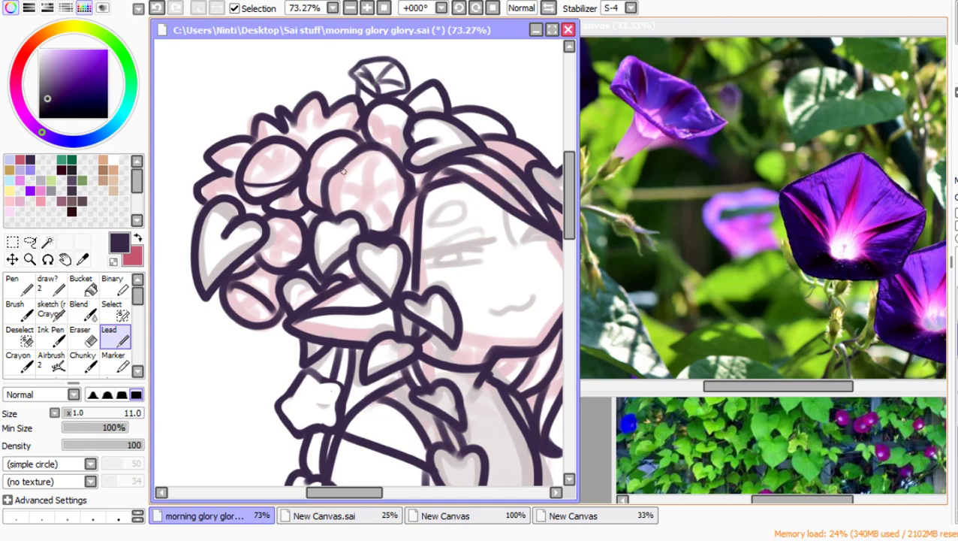
Step: Erase the inner oval and lower edge of the hair cluster's lowest flower, and re-ink its outer contour with a more angular base
{"action": "scroll", "coordinate": [342, 171], "scroll_direction": "down", "scroll_amount": 4}
{"action": "scroll", "coordinate": [306, 181], "scroll_direction": "up", "scroll_amount": 5}
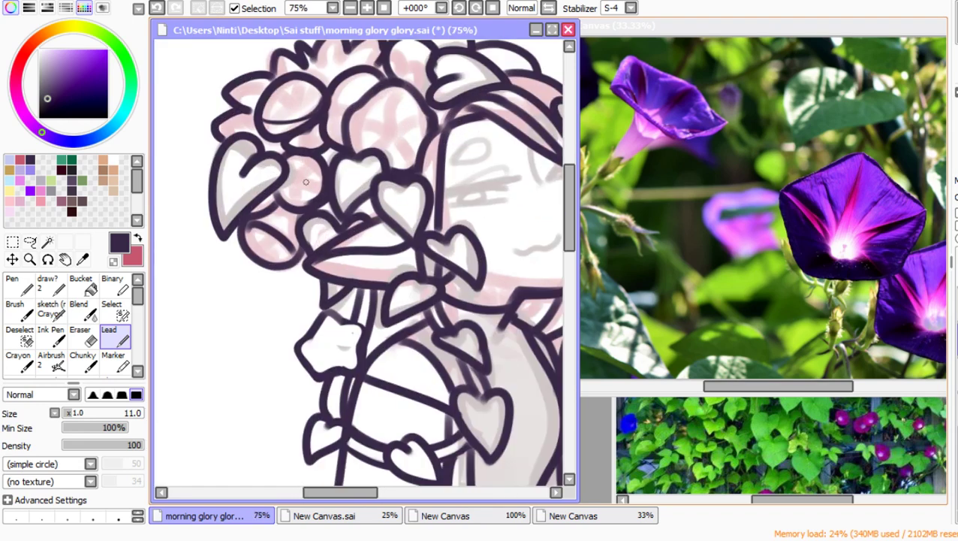
{"action": "scroll", "coordinate": [193, 214], "scroll_direction": "up", "scroll_amount": 2}
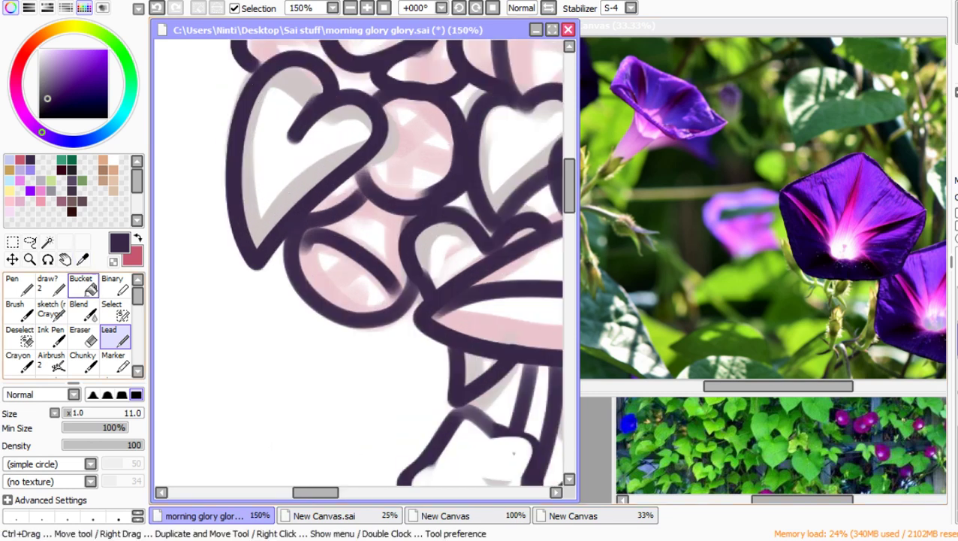
{"action": "left_click", "coordinate": [81, 336]}
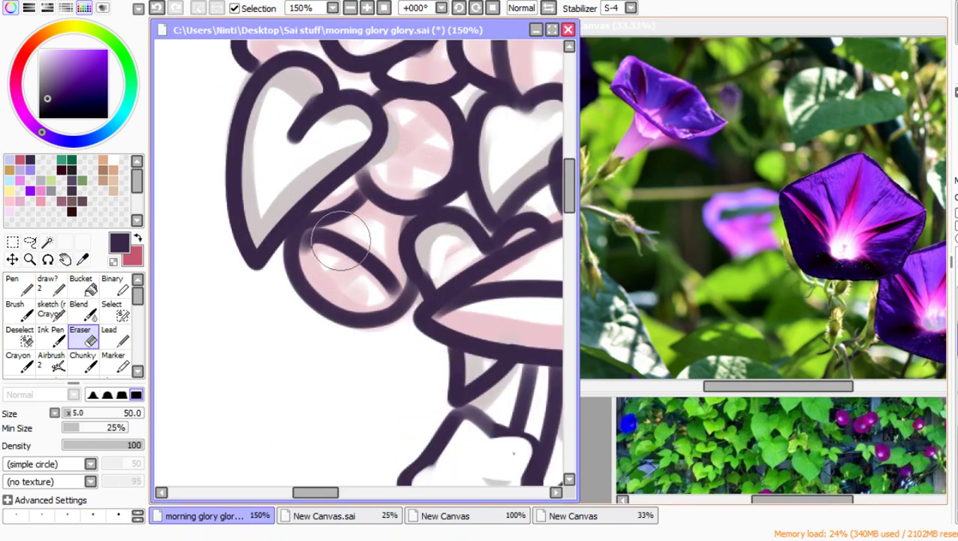
{"action": "mouse_move", "coordinate": [340, 241]}
{"action": "left_mouse_down"}
{"action": "mouse_move", "coordinate": [374, 271]}
{"action": "mouse_move", "coordinate": [377, 289]}
{"action": "mouse_move", "coordinate": [336, 290]}
{"action": "mouse_move", "coordinate": [325, 251]}
{"action": "mouse_move", "coordinate": [325, 292]}
{"action": "mouse_move", "coordinate": [290, 272]}
{"action": "mouse_move", "coordinate": [302, 314]}
{"action": "left_mouse_up"}
{"action": "left_click", "coordinate": [109, 335]}
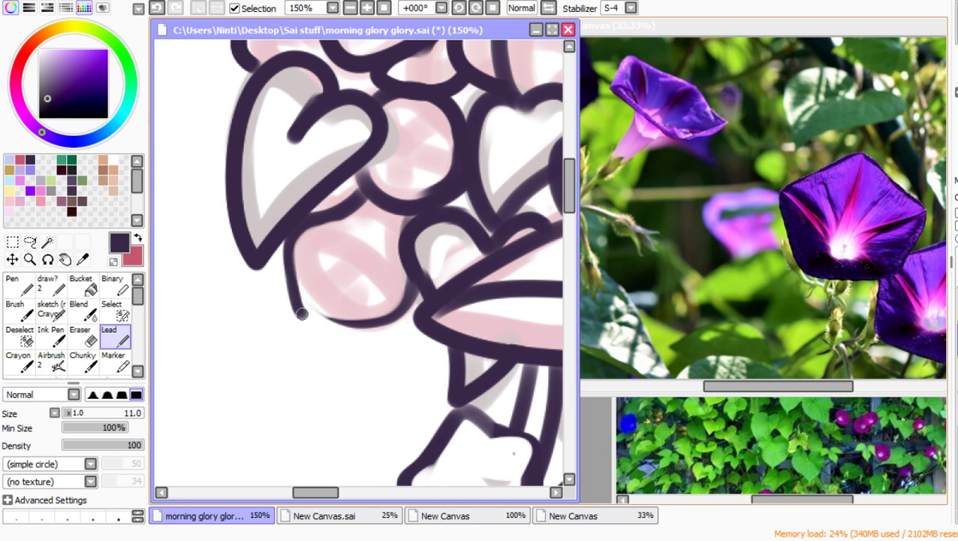
{"action": "key", "text": "ctrl+z"}
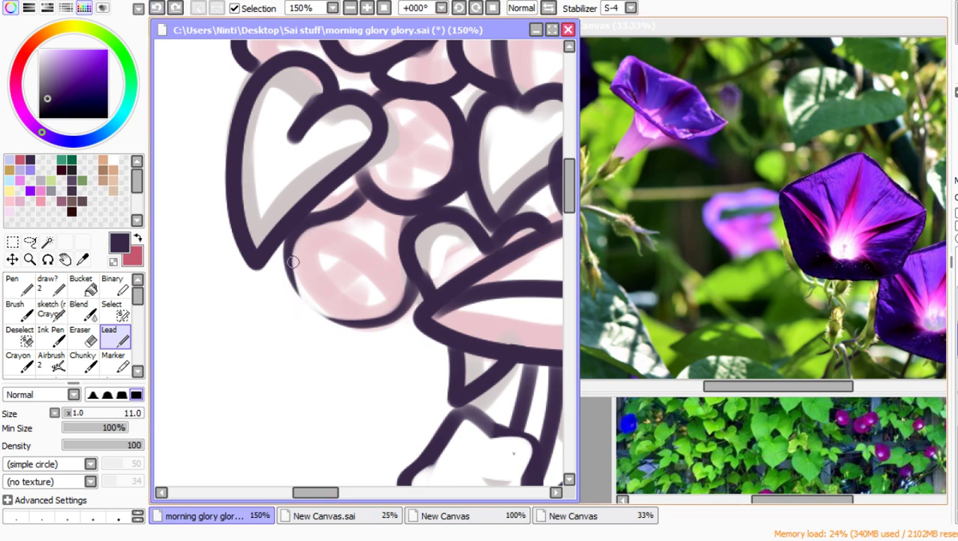
{"action": "mouse_move", "coordinate": [289, 240]}
{"action": "left_mouse_down"}
{"action": "mouse_move", "coordinate": [297, 305]}
{"action": "mouse_move", "coordinate": [318, 318]}
{"action": "mouse_move", "coordinate": [351, 327]}
{"action": "mouse_move", "coordinate": [398, 321]}
{"action": "mouse_move", "coordinate": [368, 327]}
{"action": "mouse_move", "coordinate": [419, 297]}
{"action": "left_mouse_up"}
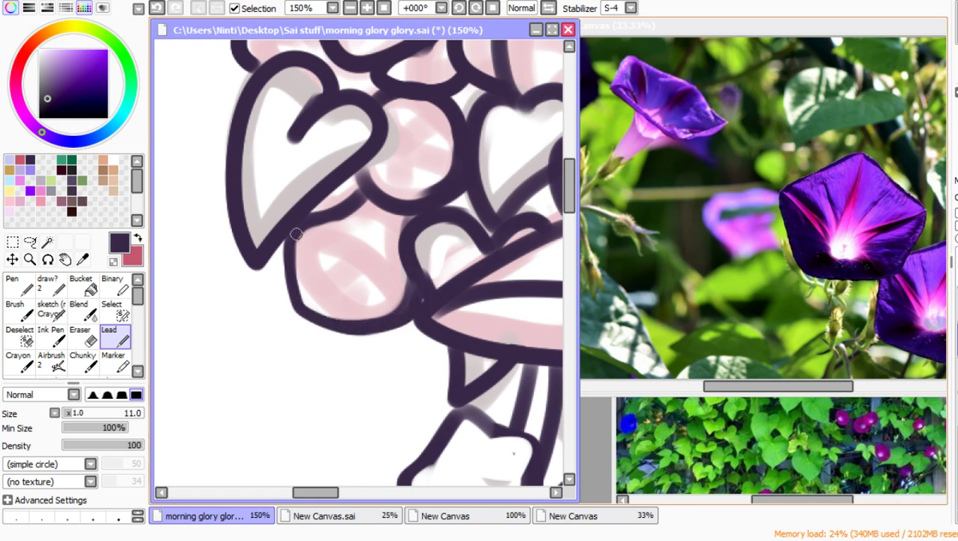
Step: Try to ink a curved rim and petal creases inside the lowest flower of the hair cluster, and undo them
{"action": "left_click_drag", "start_coordinate": [297, 235], "coordinate": [394, 308]}
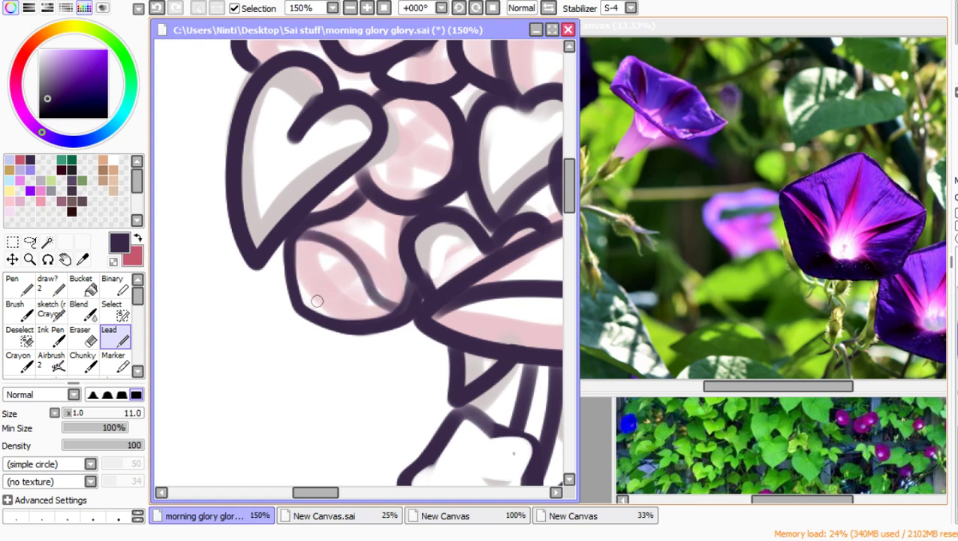
{"action": "left_click_drag", "start_coordinate": [309, 299], "coordinate": [331, 282]}
{"action": "mouse_move", "coordinate": [306, 238]}
{"action": "left_mouse_down"}
{"action": "mouse_move", "coordinate": [312, 263]}
{"action": "mouse_move", "coordinate": [336, 284]}
{"action": "mouse_move", "coordinate": [353, 279]}
{"action": "mouse_move", "coordinate": [353, 262]}
{"action": "mouse_move", "coordinate": [334, 287]}
{"action": "mouse_move", "coordinate": [357, 304]}
{"action": "mouse_move", "coordinate": [392, 302]}
{"action": "left_mouse_up"}
{"action": "scroll", "coordinate": [395, 293], "scroll_direction": "down", "scroll_amount": 5}
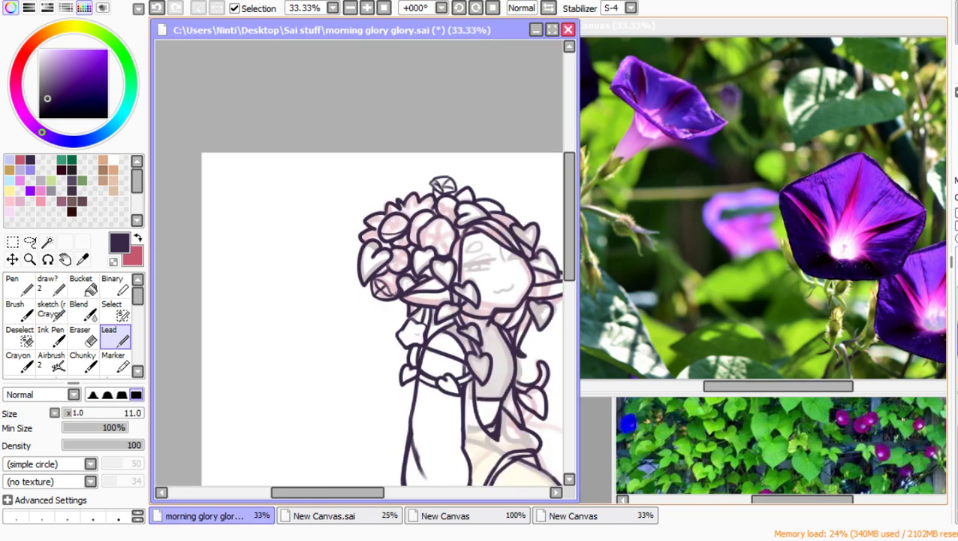
{"action": "scroll", "coordinate": [385, 316], "scroll_direction": "up", "scroll_amount": 2}
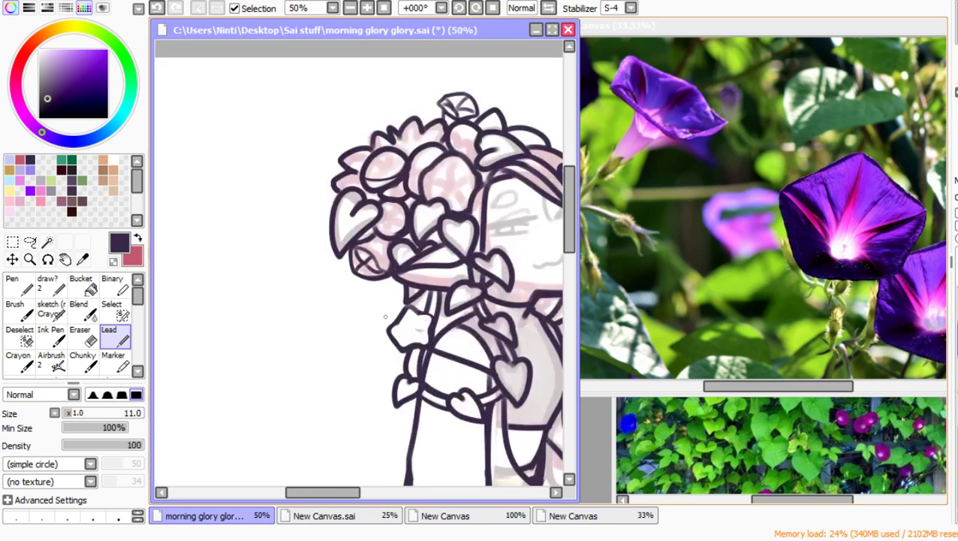
{"action": "scroll", "coordinate": [385, 317], "scroll_direction": "up", "scroll_amount": 1}
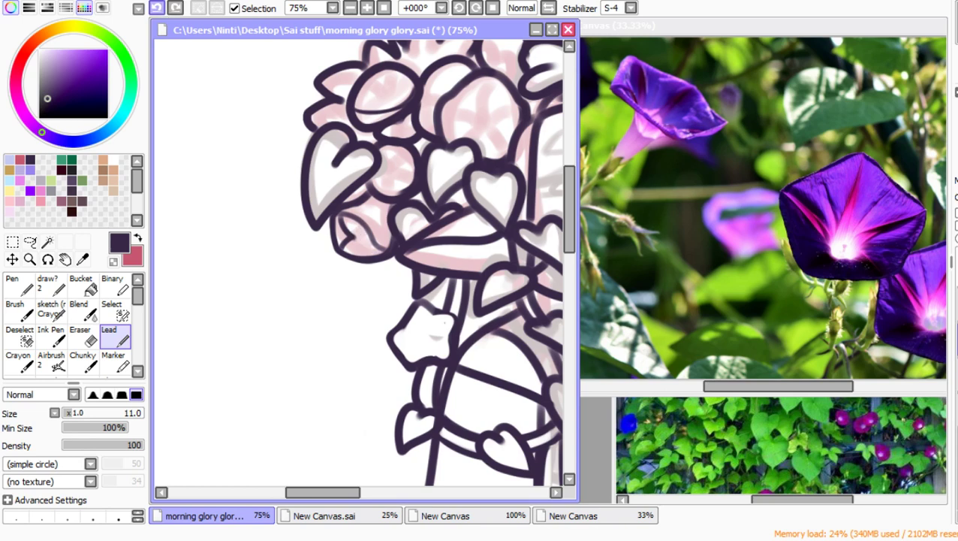
{"action": "left_click", "coordinate": [156, 7]}
Step: Ink an angular petal rim in the lowest hair flower, erase and redraw its lower edge to match, and add the inner creases
{"action": "mouse_move", "coordinate": [341, 210]}
{"action": "left_mouse_down"}
{"action": "mouse_move", "coordinate": [366, 218]}
{"action": "mouse_move", "coordinate": [383, 250]}
{"action": "left_mouse_up"}
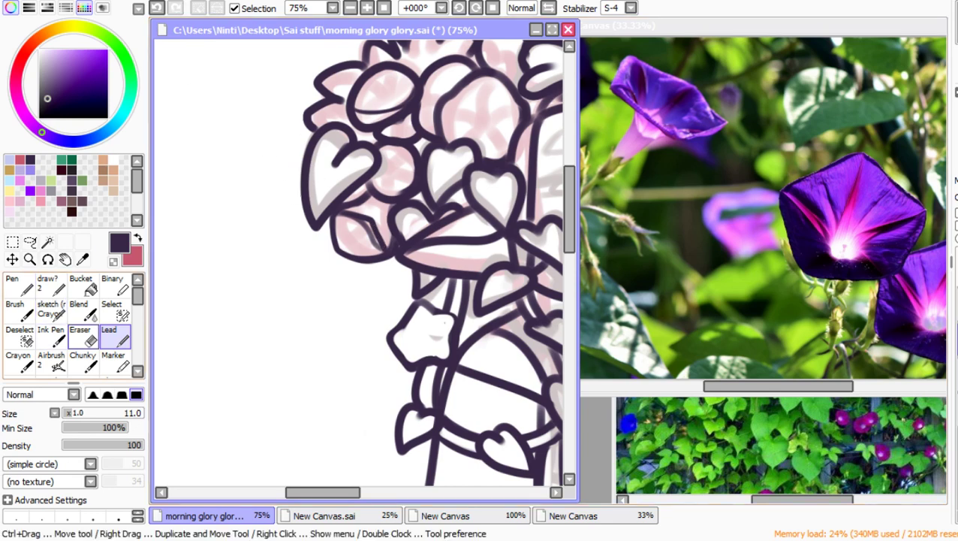
{"action": "left_click", "coordinate": [81, 335]}
{"action": "left_click_drag", "start_coordinate": [353, 227], "coordinate": [371, 259]}
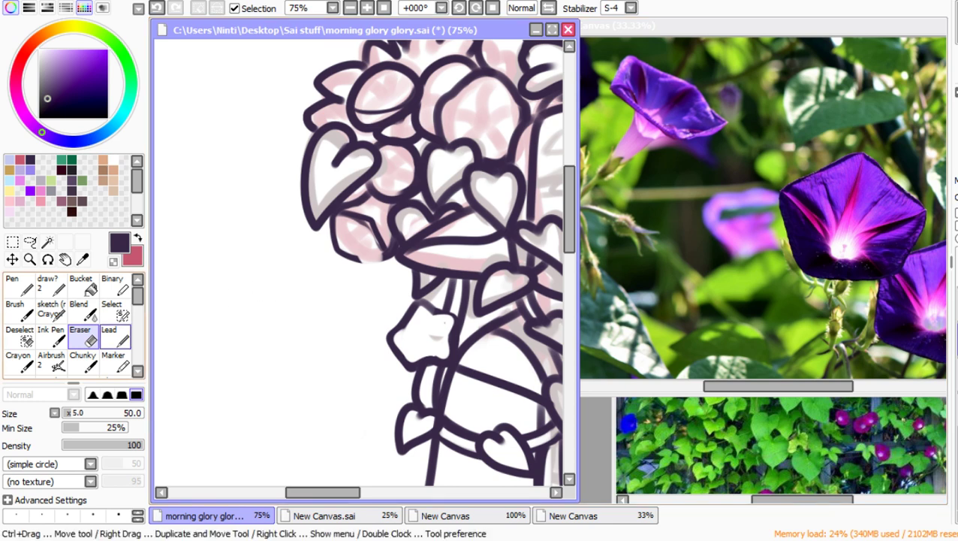
{"action": "left_click", "coordinate": [113, 336]}
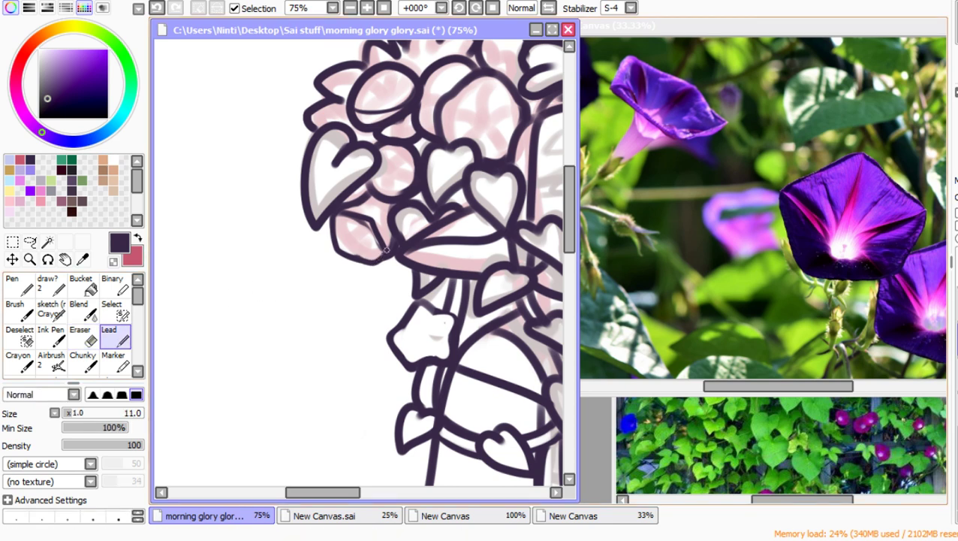
{"action": "mouse_move", "coordinate": [380, 262]}
{"action": "left_mouse_down"}
{"action": "mouse_move", "coordinate": [339, 250]}
{"action": "mouse_move", "coordinate": [333, 211]}
{"action": "mouse_move", "coordinate": [384, 229]}
{"action": "mouse_move", "coordinate": [369, 222]}
{"action": "mouse_move", "coordinate": [338, 246]}
{"action": "mouse_move", "coordinate": [364, 235]}
{"action": "mouse_move", "coordinate": [370, 220]}
{"action": "mouse_move", "coordinate": [348, 220]}
{"action": "mouse_move", "coordinate": [369, 239]}
{"action": "mouse_move", "coordinate": [369, 253]}
{"action": "mouse_move", "coordinate": [378, 255]}
{"action": "mouse_move", "coordinate": [364, 231]}
{"action": "mouse_move", "coordinate": [379, 250]}
{"action": "left_mouse_up"}
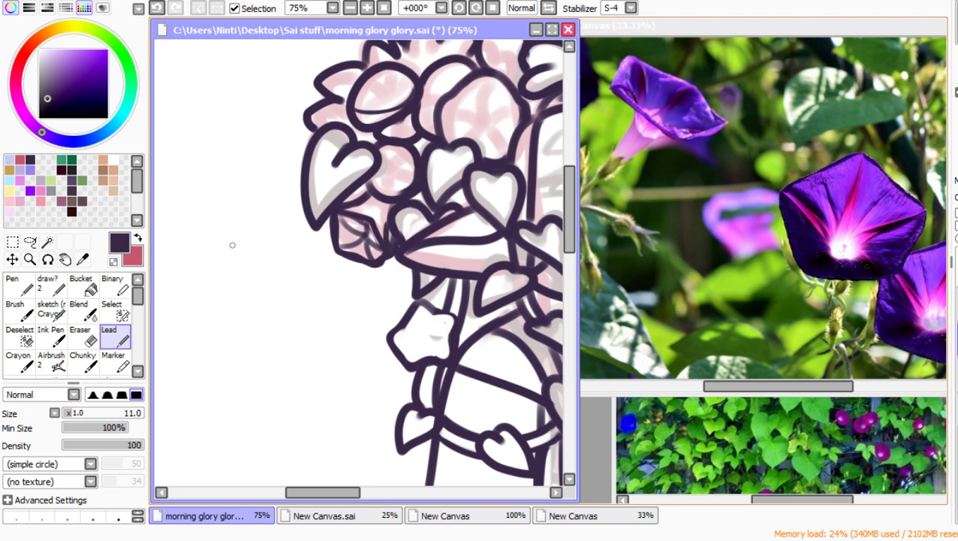
Step: Trim the leftover outline outside the lowest flower's angular rim with the transparent brush, and undo the extra stroke at its corner
{"action": "left_click", "coordinate": [112, 261]}
{"action": "left_click_drag", "start_coordinate": [389, 236], "coordinate": [385, 260]}
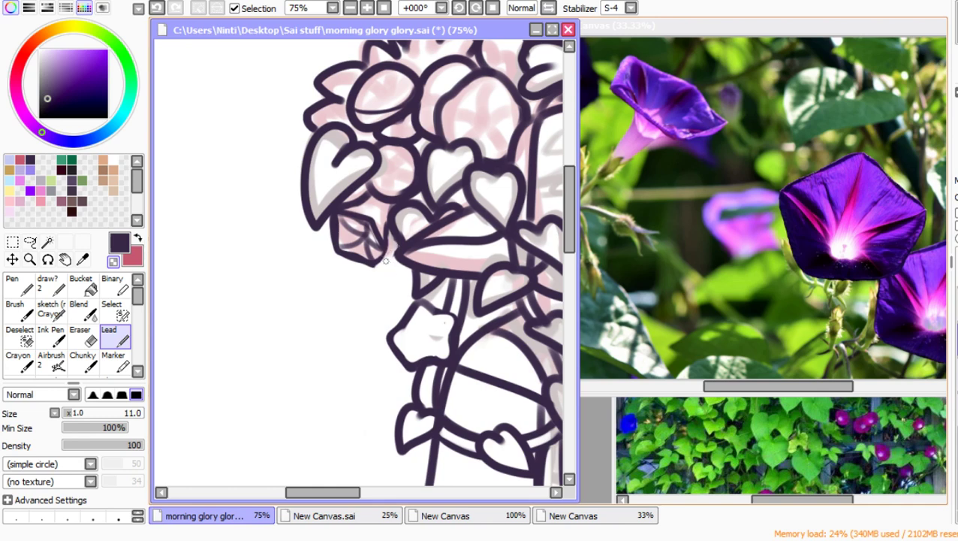
{"action": "left_click", "coordinate": [113, 261]}
{"action": "mouse_move", "coordinate": [380, 240]}
{"action": "left_mouse_down"}
{"action": "mouse_move", "coordinate": [386, 253]}
{"action": "mouse_move", "coordinate": [375, 262]}
{"action": "mouse_move", "coordinate": [388, 259]}
{"action": "left_mouse_up"}
{"action": "key", "text": "ctrl+z"}
{"action": "scroll", "coordinate": [320, 201], "scroll_direction": "down", "scroll_amount": 2}
{"action": "scroll", "coordinate": [345, 102], "scroll_direction": "up", "scroll_amount": 1}
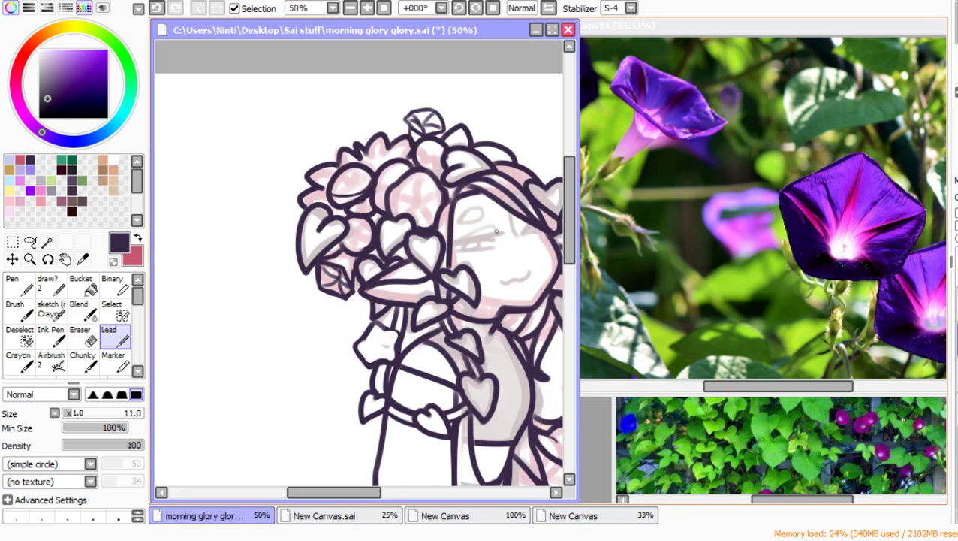
Step: Ink radiating petal creases inside the large central hair flower, the round flower beside it and the star-shaped flower above the sleeve
{"action": "scroll", "coordinate": [435, 216], "scroll_direction": "up", "scroll_amount": 1}
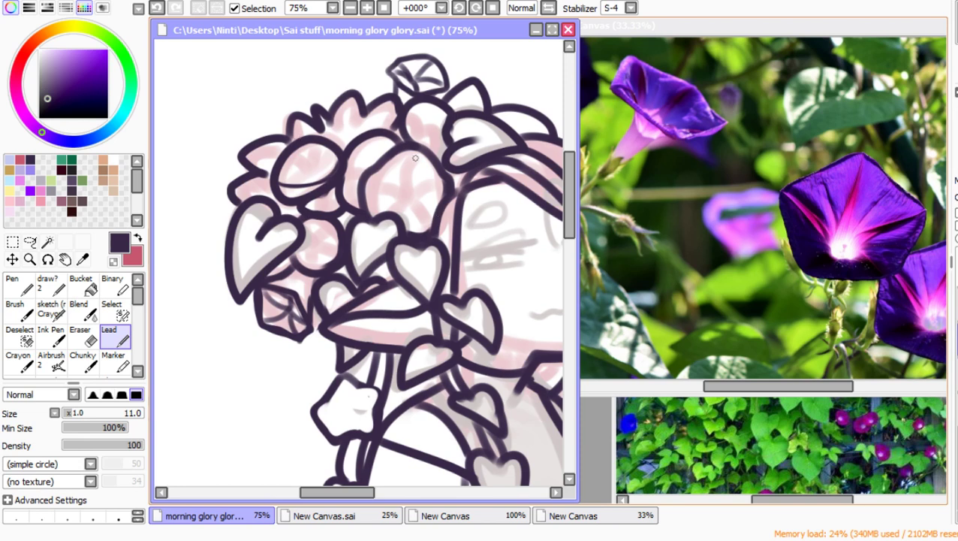
{"action": "mouse_move", "coordinate": [410, 148]}
{"action": "left_mouse_down"}
{"action": "mouse_move", "coordinate": [406, 185]}
{"action": "mouse_move", "coordinate": [380, 188]}
{"action": "mouse_move", "coordinate": [415, 197]}
{"action": "mouse_move", "coordinate": [443, 183]}
{"action": "mouse_move", "coordinate": [425, 223]}
{"action": "left_mouse_up"}
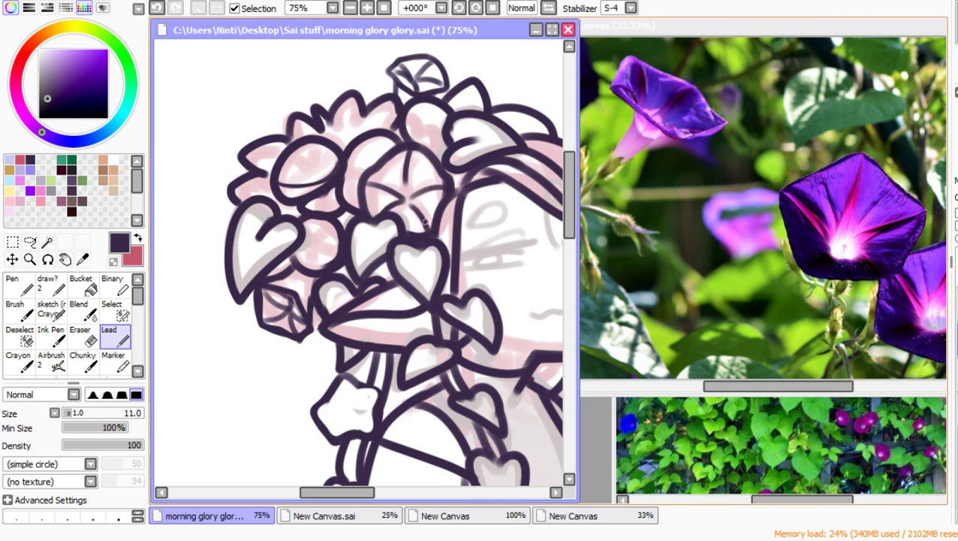
{"action": "mouse_move", "coordinate": [291, 154]}
{"action": "left_mouse_down"}
{"action": "mouse_move", "coordinate": [308, 166]}
{"action": "mouse_move", "coordinate": [319, 142]}
{"action": "mouse_move", "coordinate": [335, 153]}
{"action": "mouse_move", "coordinate": [281, 183]}
{"action": "mouse_move", "coordinate": [323, 172]}
{"action": "left_mouse_up"}
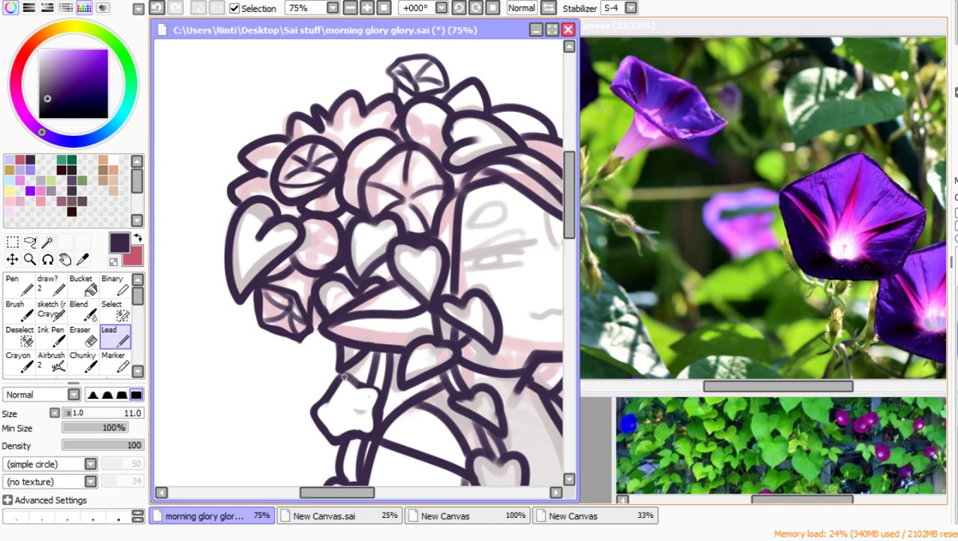
{"action": "mouse_move", "coordinate": [344, 376]}
{"action": "left_mouse_down"}
{"action": "mouse_move", "coordinate": [346, 410]}
{"action": "mouse_move", "coordinate": [371, 392]}
{"action": "mouse_move", "coordinate": [317, 413]}
{"action": "mouse_move", "coordinate": [348, 409]}
{"action": "mouse_move", "coordinate": [366, 432]}
{"action": "left_mouse_up"}
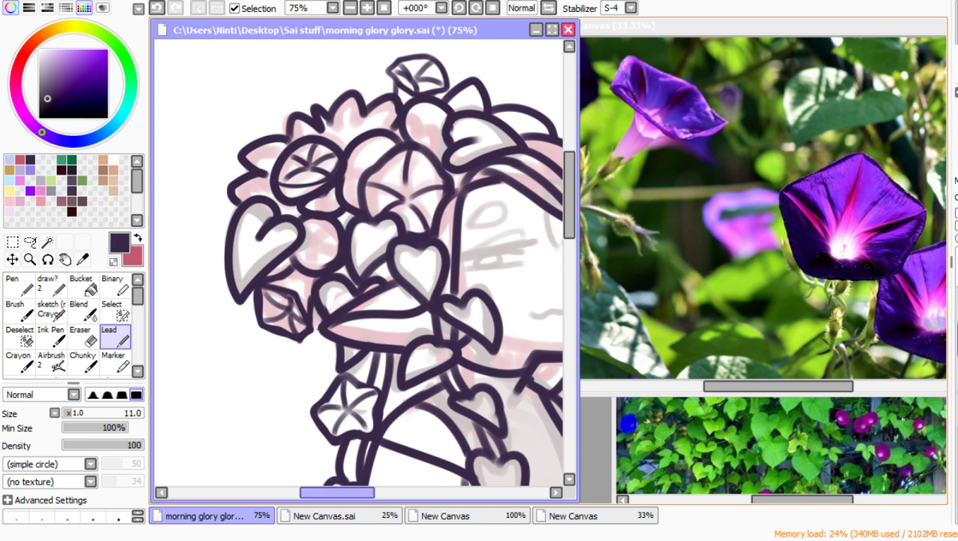
Step: Ink petal creases in the partly hidden flower behind the large one and in the flower tucked beneath the topmost bloom
{"action": "mouse_move", "coordinate": [370, 493]}
{"action": "left_mouse_down"}
{"action": "mouse_move", "coordinate": [402, 493]}
{"action": "mouse_move", "coordinate": [391, 493]}
{"action": "left_mouse_up"}
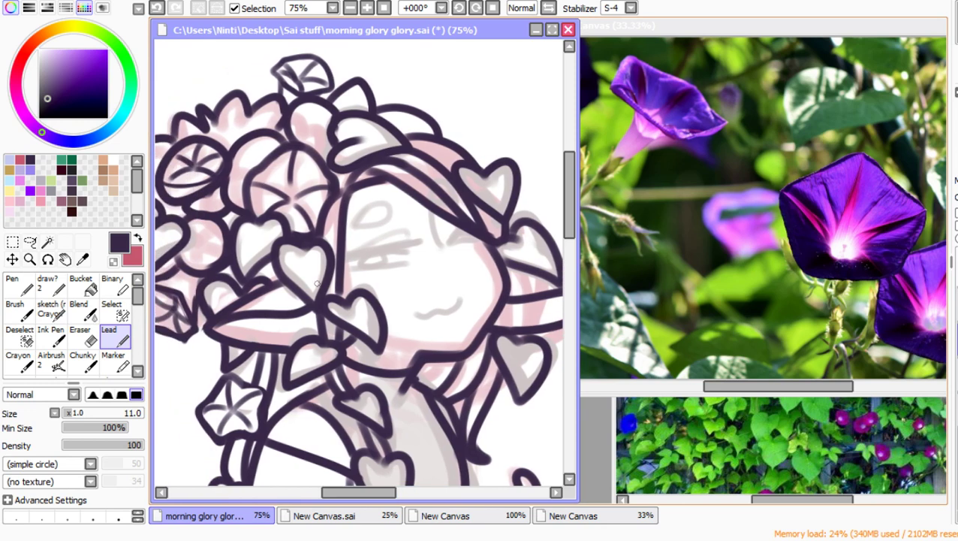
{"action": "left_click_drag", "start_coordinate": [265, 133], "coordinate": [251, 173]}
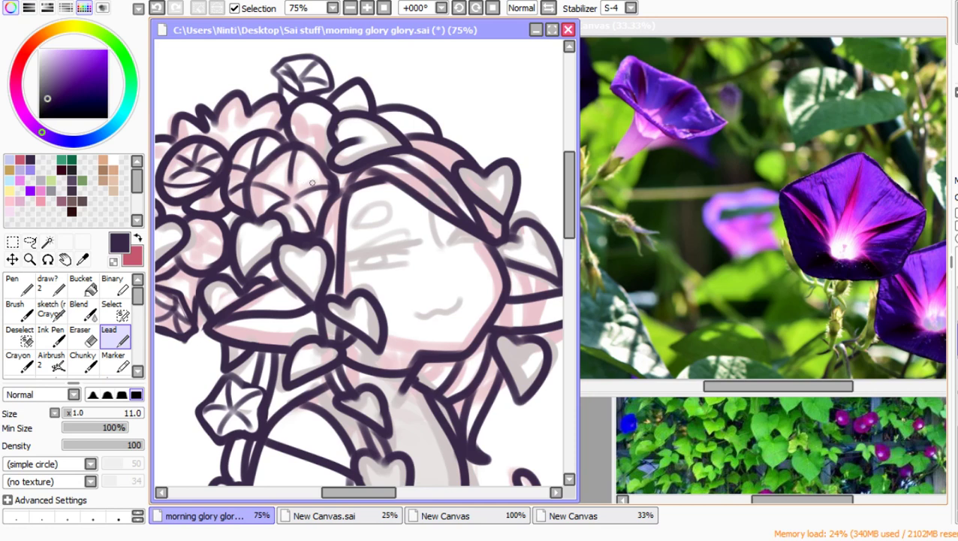
{"action": "mouse_move", "coordinate": [295, 106]}
{"action": "left_mouse_down"}
{"action": "mouse_move", "coordinate": [315, 136]}
{"action": "mouse_move", "coordinate": [332, 119]}
{"action": "mouse_move", "coordinate": [313, 138]}
{"action": "mouse_move", "coordinate": [295, 130]}
{"action": "mouse_move", "coordinate": [334, 146]}
{"action": "left_mouse_up"}
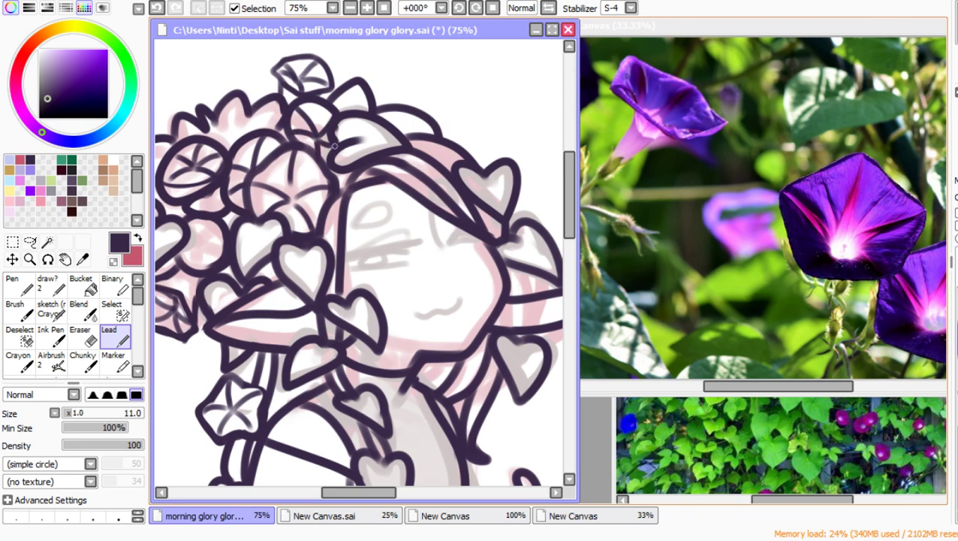
Step: Bring the carnation reference picture in as a new canvas, place it over the photo references, and return to the drawing
{"action": "key", "text": "alt+Tab"}
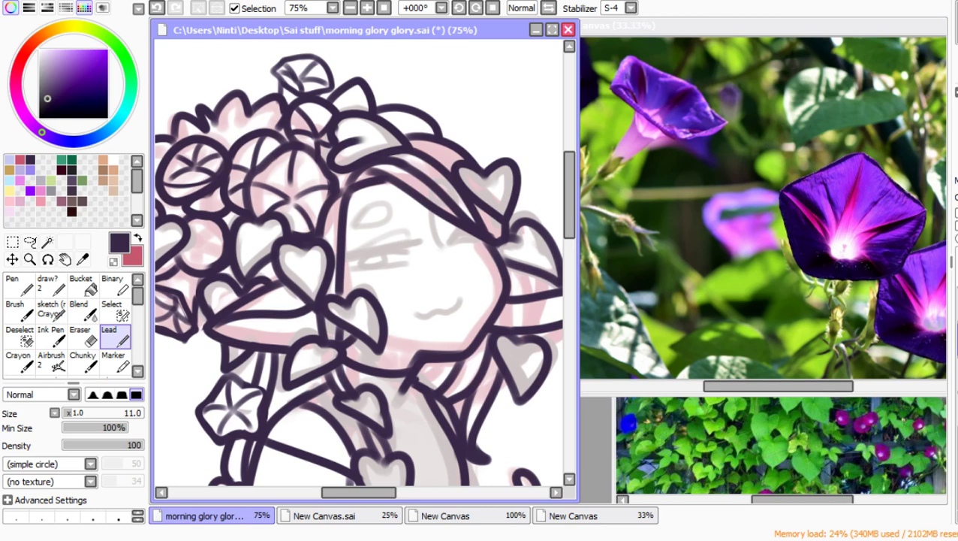
{"action": "key", "text": "ctrl+b"}
{"action": "mouse_move", "coordinate": [510, 71]}
{"action": "left_mouse_down"}
{"action": "mouse_move", "coordinate": [512, 140]}
{"action": "mouse_move", "coordinate": [514, 86]}
{"action": "left_mouse_up"}
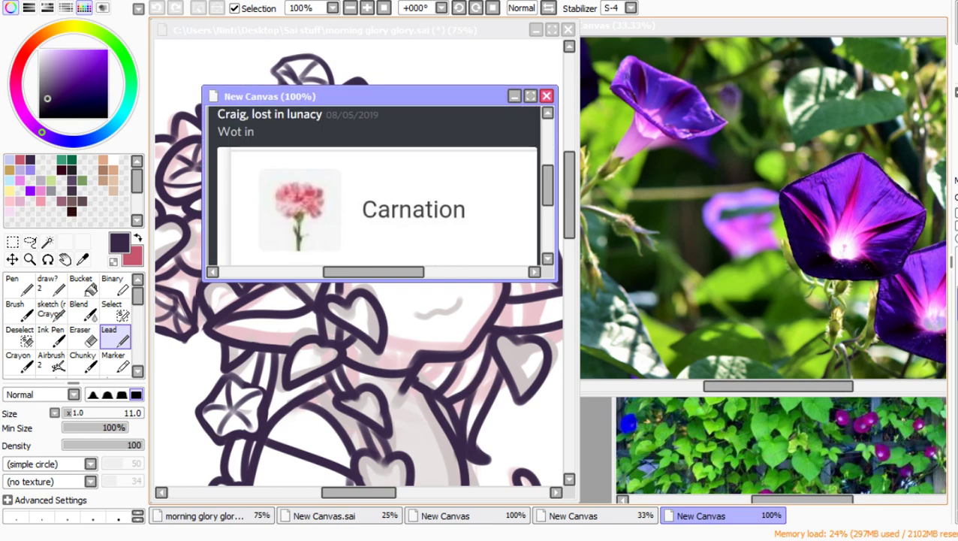
{"action": "key", "text": "ctrl+w"}
{"action": "key", "text": "ctrl+b"}
{"action": "left_click_drag", "start_coordinate": [376, 96], "coordinate": [781, 324]}
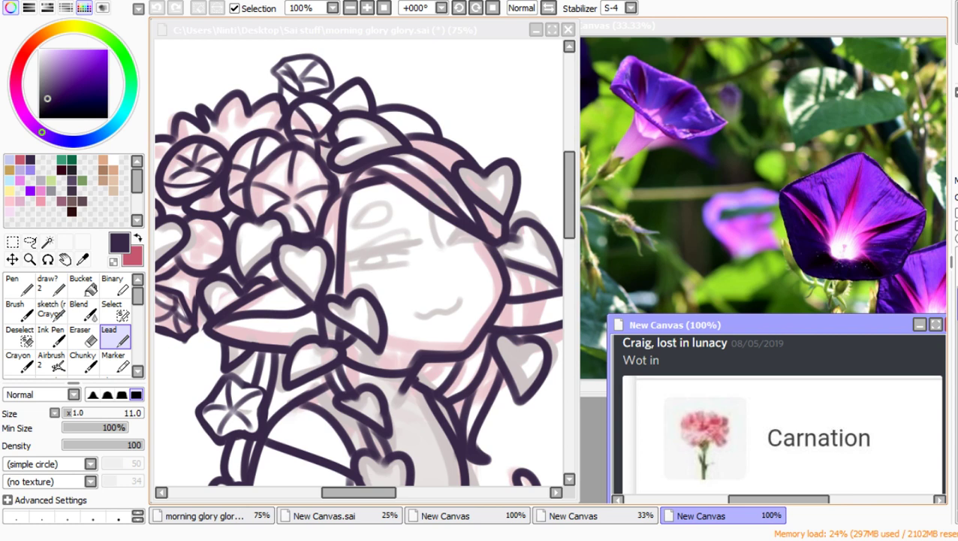
{"action": "key", "text": "ctrl+Tab"}
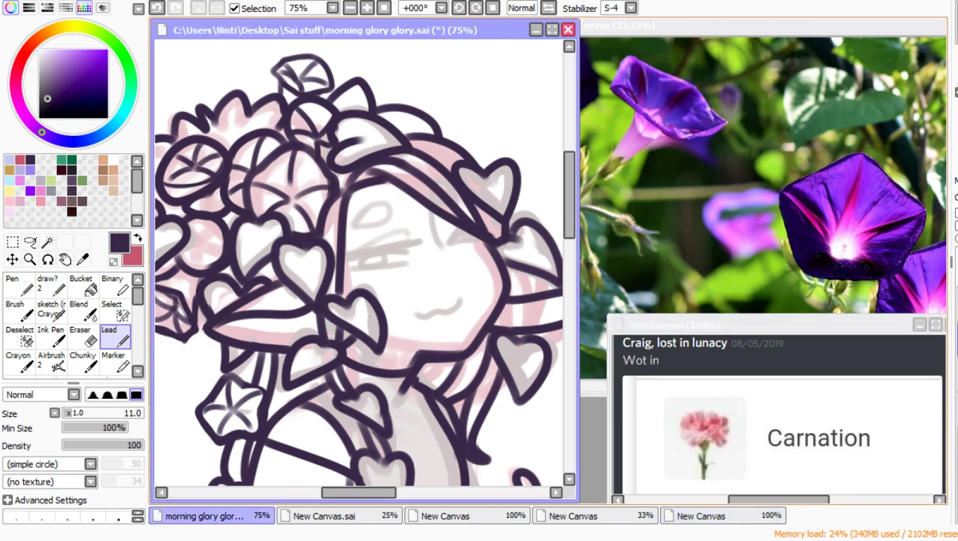
Step: Ink two curved seam lines across the toe area of each shoe with the Lead brush
{"action": "left_click", "coordinate": [30, 259]}
{"action": "double_click", "coordinate": [334, 143]}
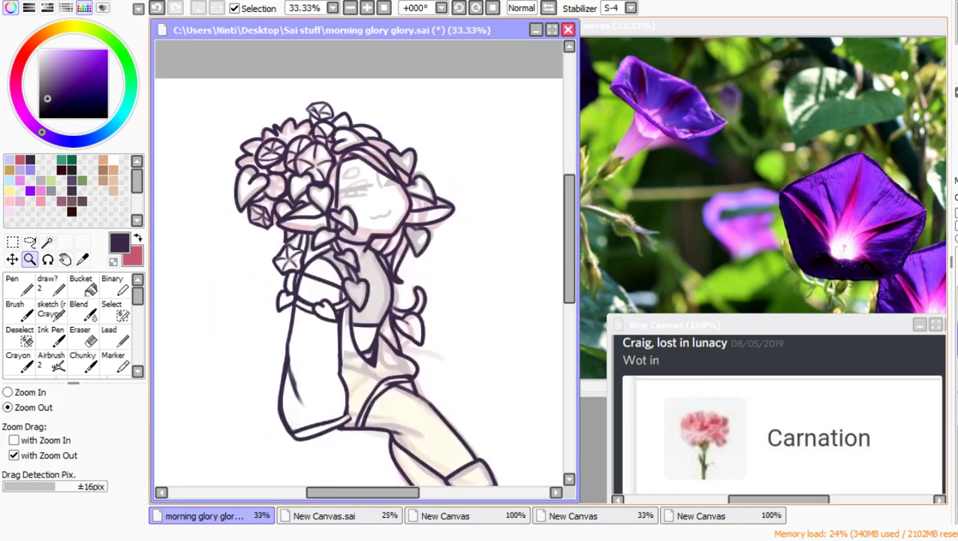
{"action": "left_click", "coordinate": [335, 143]}
{"action": "left_click", "coordinate": [329, 152]}
{"action": "left_click_drag", "start_coordinate": [244, 187], "coordinate": [465, 387]}
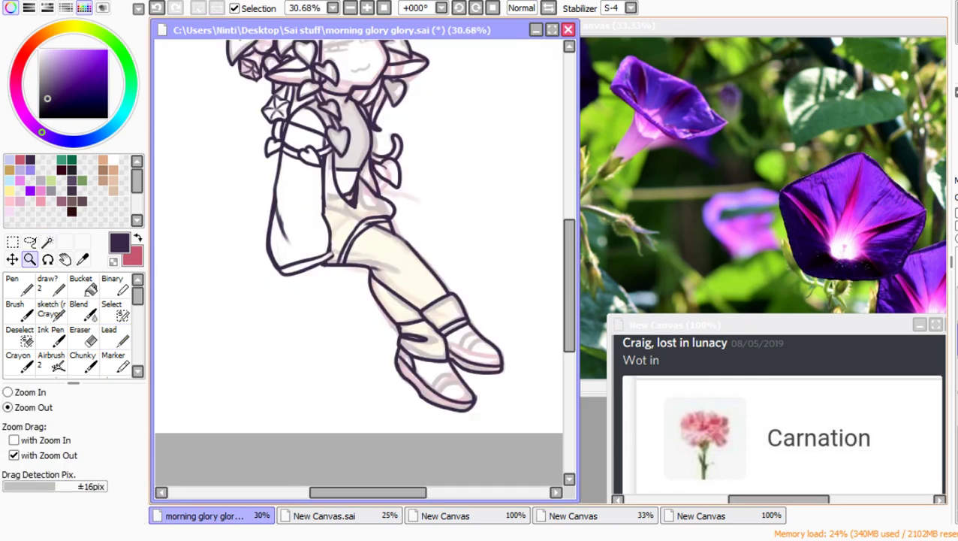
{"action": "left_click_drag", "start_coordinate": [359, 278], "coordinate": [546, 439]}
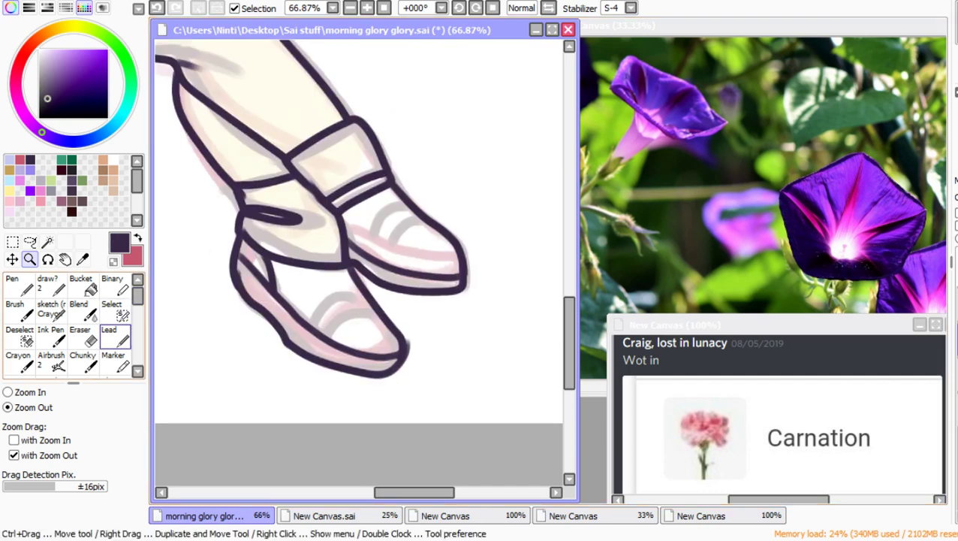
{"action": "left_click", "coordinate": [115, 337]}
{"action": "mouse_move", "coordinate": [307, 323]}
{"action": "left_mouse_down"}
{"action": "mouse_move", "coordinate": [325, 301]}
{"action": "mouse_move", "coordinate": [363, 291]}
{"action": "mouse_move", "coordinate": [373, 318]}
{"action": "mouse_move", "coordinate": [339, 343]}
{"action": "left_mouse_up"}
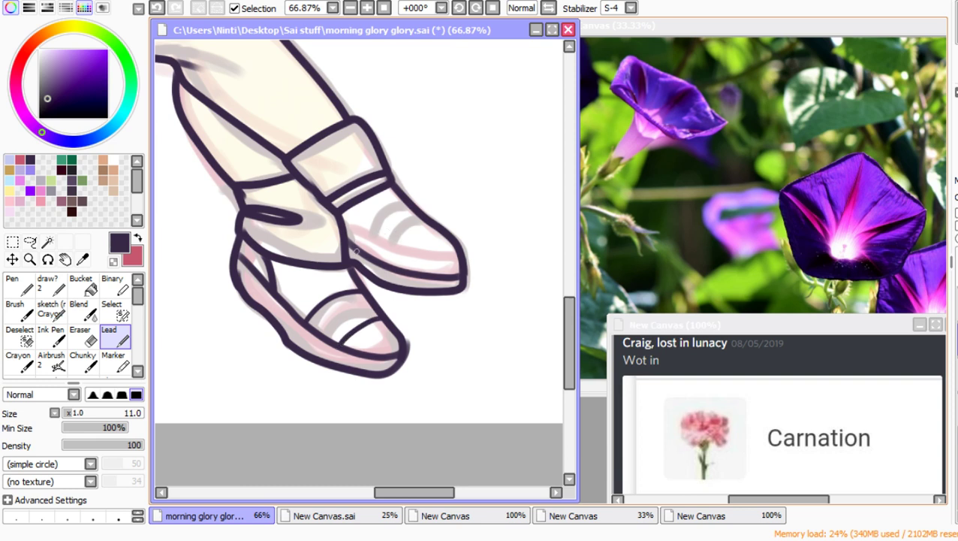
{"action": "mouse_move", "coordinate": [355, 250]}
{"action": "left_mouse_down"}
{"action": "mouse_move", "coordinate": [406, 205]}
{"action": "mouse_move", "coordinate": [437, 227]}
{"action": "mouse_move", "coordinate": [385, 261]}
{"action": "left_mouse_up"}
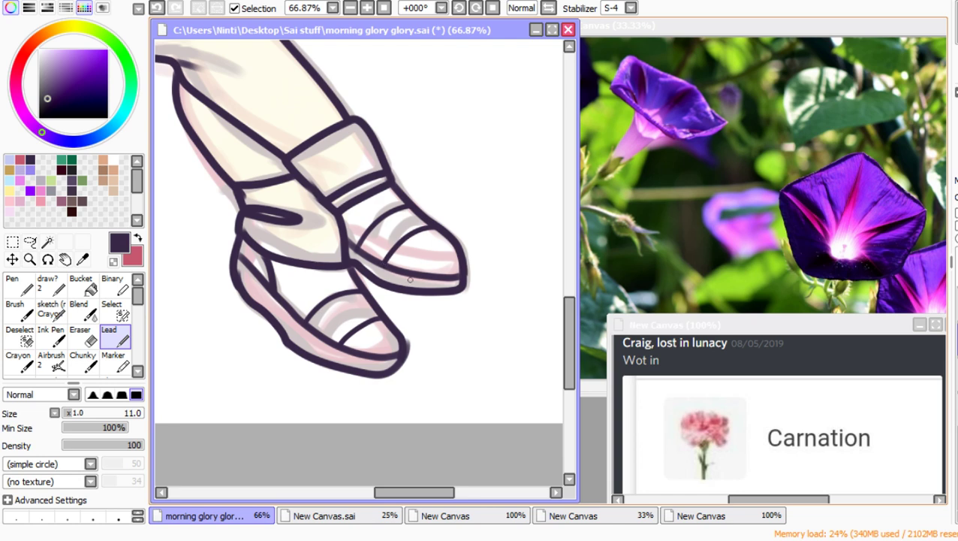
{"action": "scroll", "coordinate": [410, 279], "scroll_direction": "up", "scroll_amount": 5}
{"action": "scroll", "coordinate": [431, 327], "scroll_direction": "down", "scroll_amount": 4}
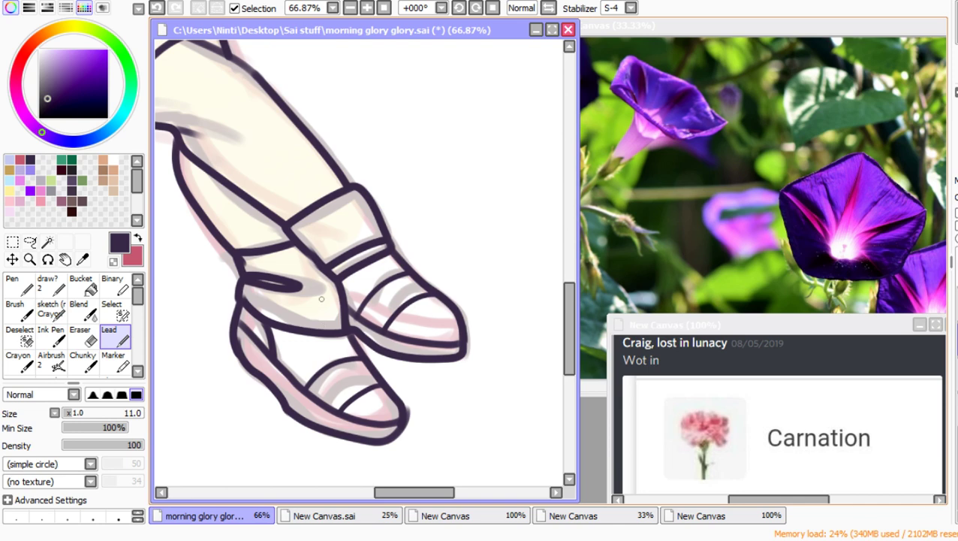
{"action": "key", "text": "e"}
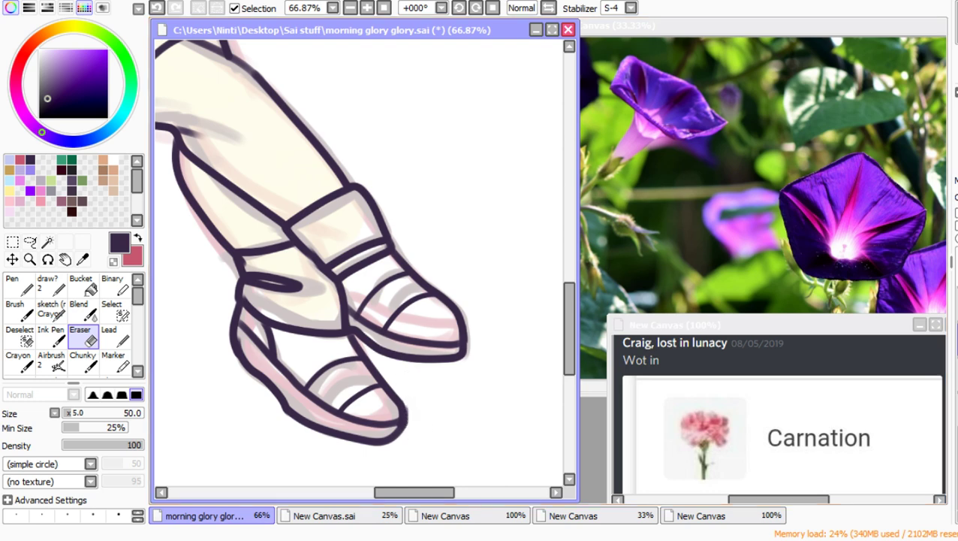
{"action": "scroll", "coordinate": [327, 425], "scroll_direction": "down", "scroll_amount": 6}
{"action": "scroll", "coordinate": [289, 267], "scroll_direction": "up", "scroll_amount": 3}
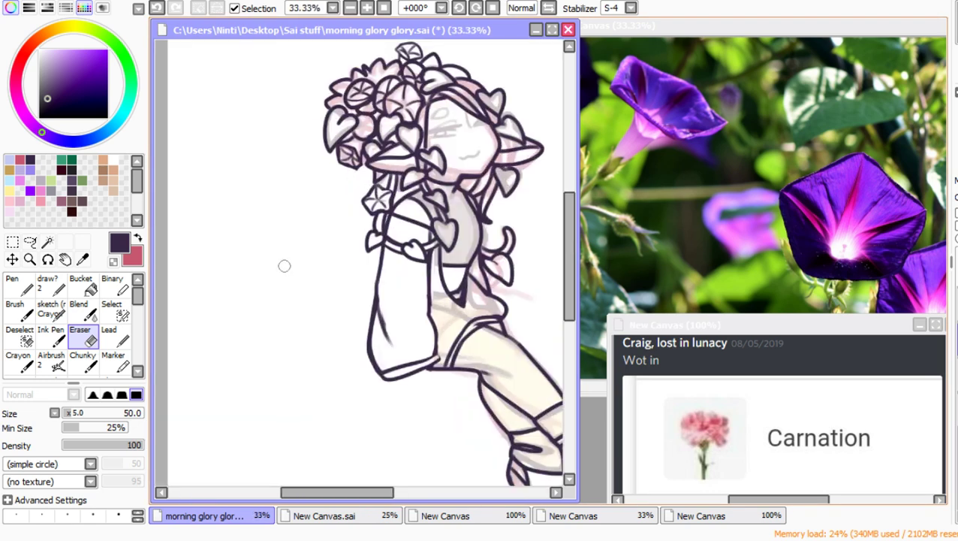
{"action": "scroll", "coordinate": [293, 266], "scroll_direction": "down", "scroll_amount": 1}
{"action": "scroll", "coordinate": [554, 162], "scroll_direction": "up", "scroll_amount": 1}
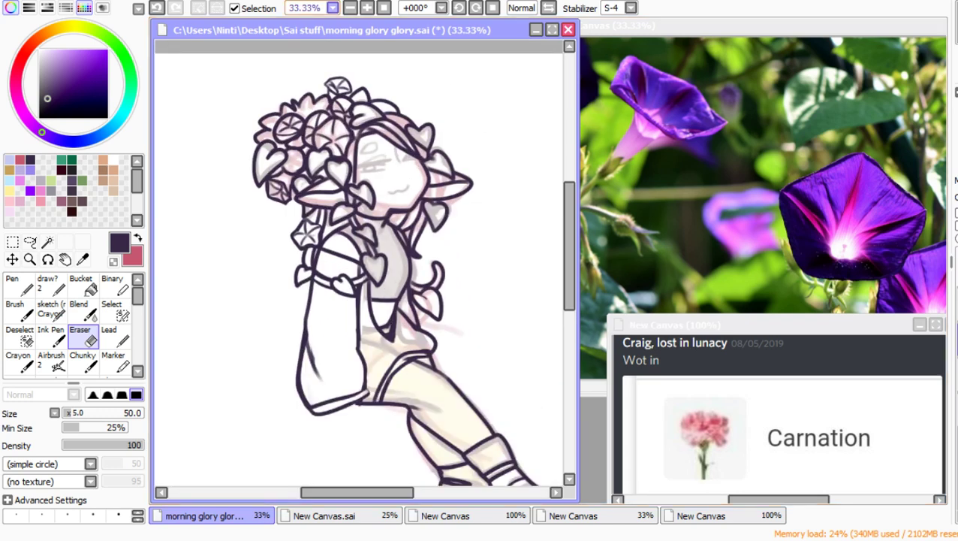
Step: Open a second view of the drawing, place it over the flower photo as an overview, and return to the main view
{"action": "left_click", "coordinate": [304, 7]}
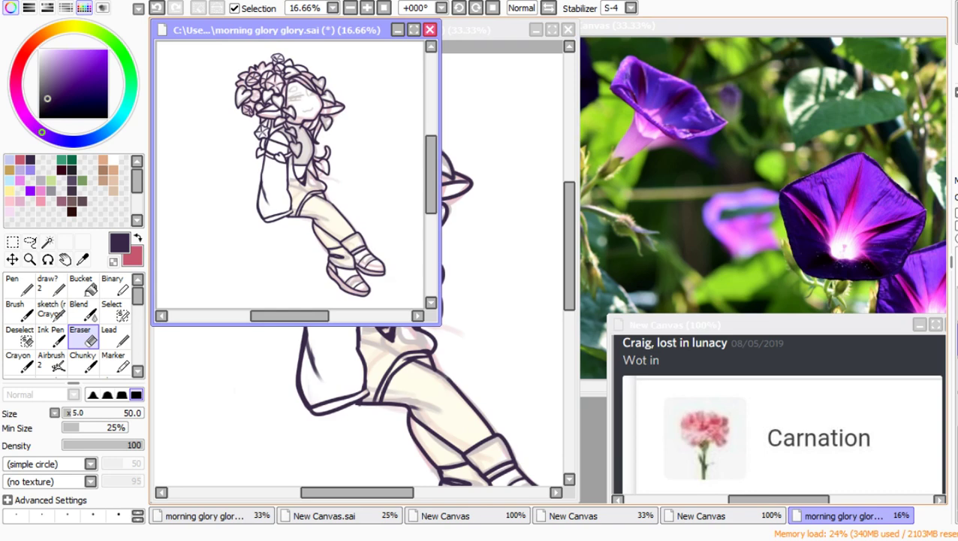
{"action": "left_click_drag", "start_coordinate": [277, 29], "coordinate": [782, 28]}
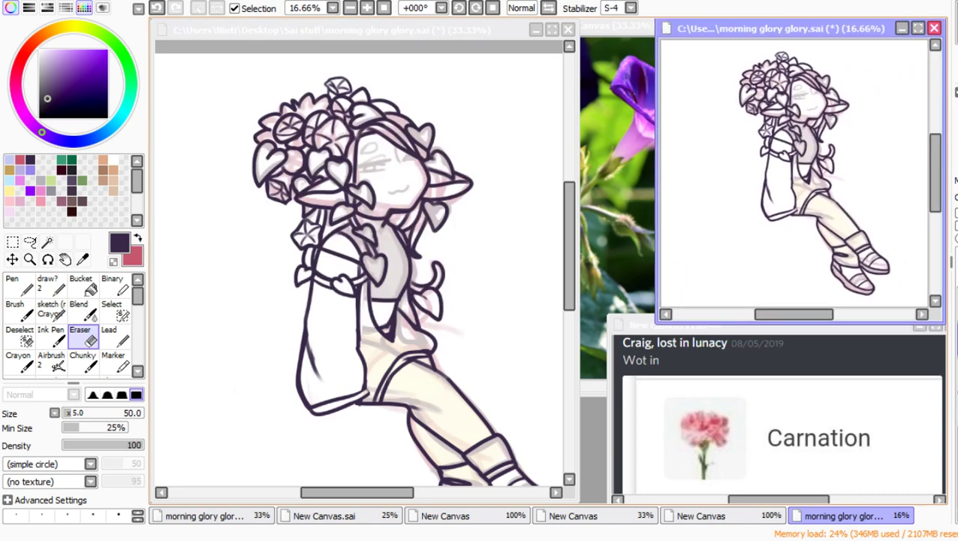
{"action": "left_click", "coordinate": [557, 59]}
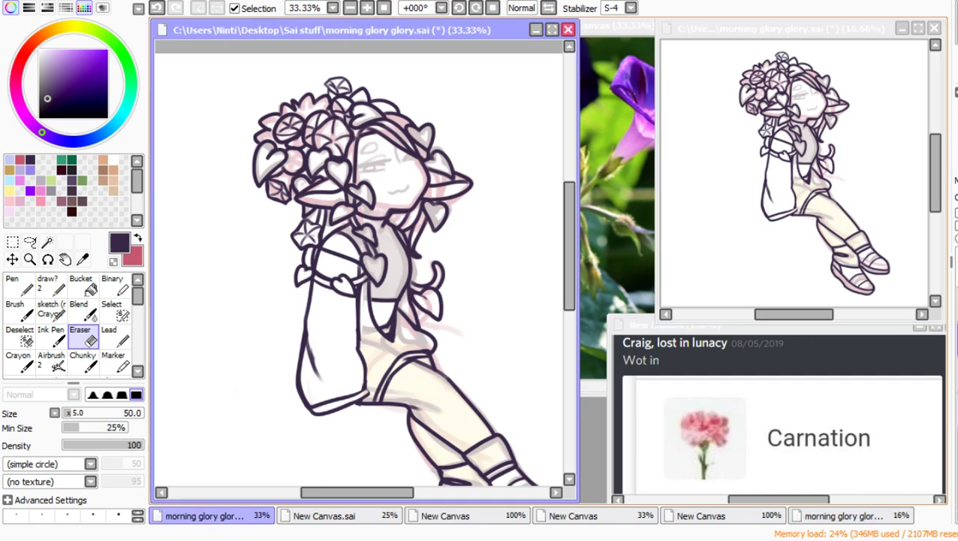
Step: Ink the thick upper lid and thin lower lid of the half-closed eye nearest the flower cluster with the Lead brush
{"action": "left_click", "coordinate": [956, 304]}
{"action": "left_click", "coordinate": [956, 304]}
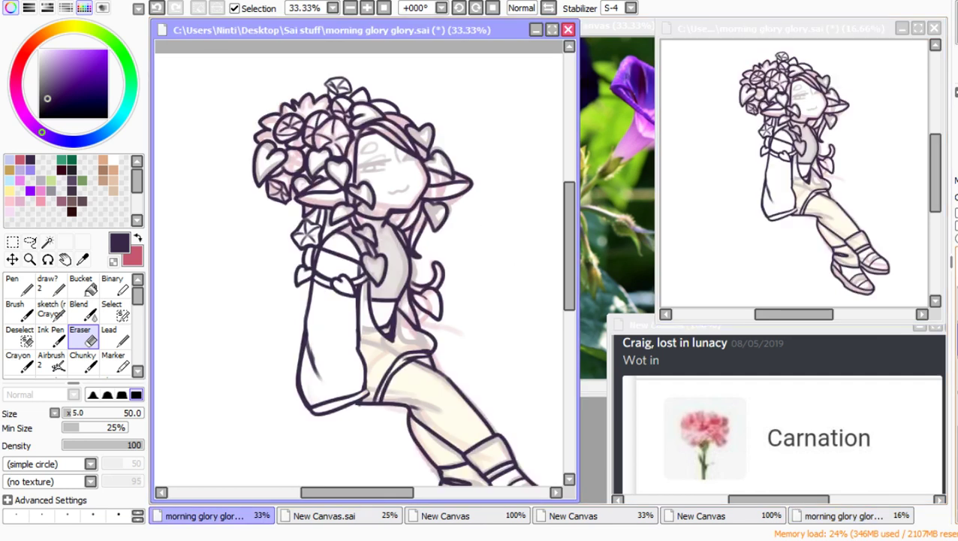
{"action": "left_click", "coordinate": [956, 304]}
{"action": "left_click", "coordinate": [30, 259]}
{"action": "left_click_drag", "start_coordinate": [292, 107], "coordinate": [447, 227]}
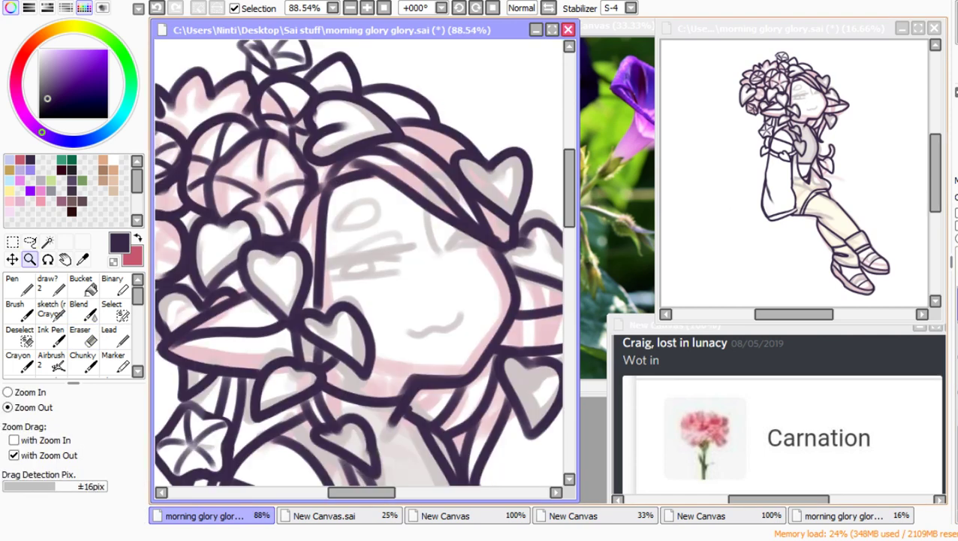
{"action": "left_click", "coordinate": [109, 336]}
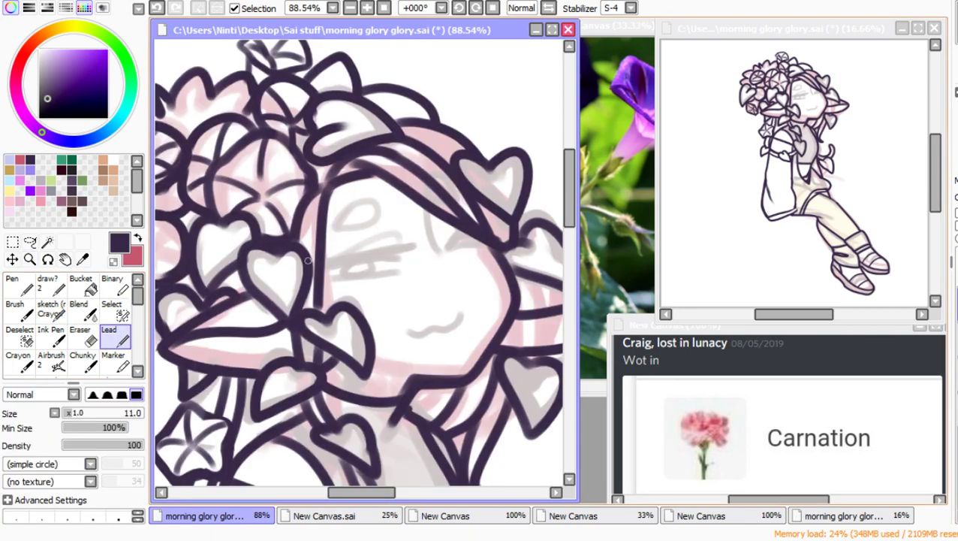
{"action": "mouse_move", "coordinate": [319, 259]}
{"action": "left_mouse_down"}
{"action": "mouse_move", "coordinate": [410, 247]}
{"action": "mouse_move", "coordinate": [366, 260]}
{"action": "mouse_move", "coordinate": [396, 258]}
{"action": "left_mouse_up"}
{"action": "left_click_drag", "start_coordinate": [325, 280], "coordinate": [401, 266]}
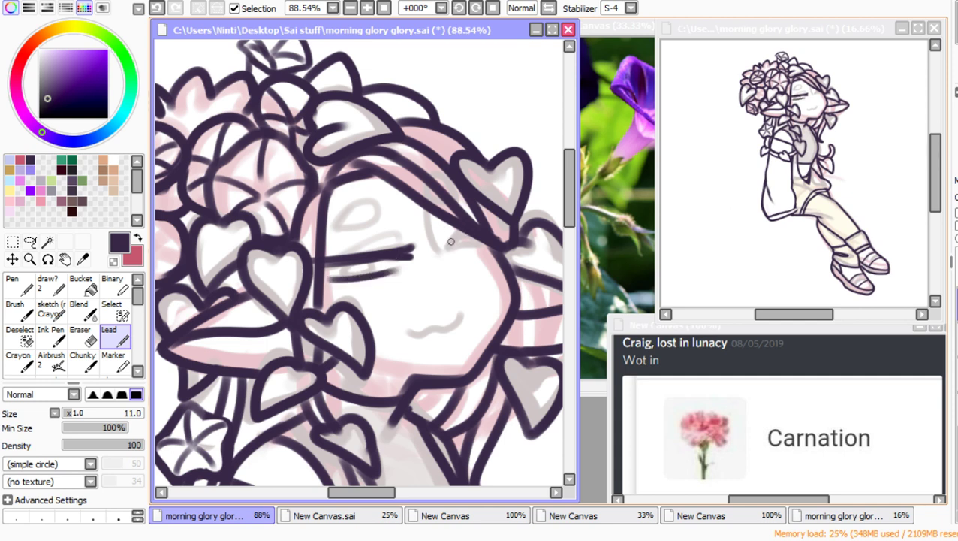
Step: Ink the far eye beneath the hair, outline the near eye's iris, and fill the iris with the dark line color
{"action": "mouse_move", "coordinate": [446, 238]}
{"action": "left_mouse_down"}
{"action": "mouse_move", "coordinate": [472, 222]}
{"action": "mouse_move", "coordinate": [482, 234]}
{"action": "mouse_move", "coordinate": [449, 254]}
{"action": "mouse_move", "coordinate": [453, 235]}
{"action": "mouse_move", "coordinate": [448, 253]}
{"action": "left_mouse_up"}
{"action": "left_click_drag", "start_coordinate": [342, 275], "coordinate": [368, 267]}
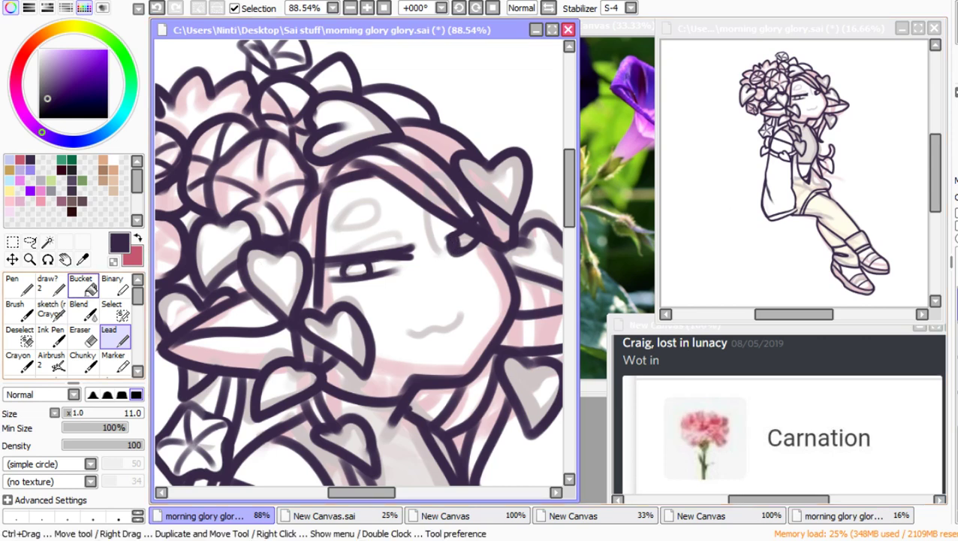
{"action": "left_click", "coordinate": [81, 285]}
{"action": "left_click", "coordinate": [354, 269]}
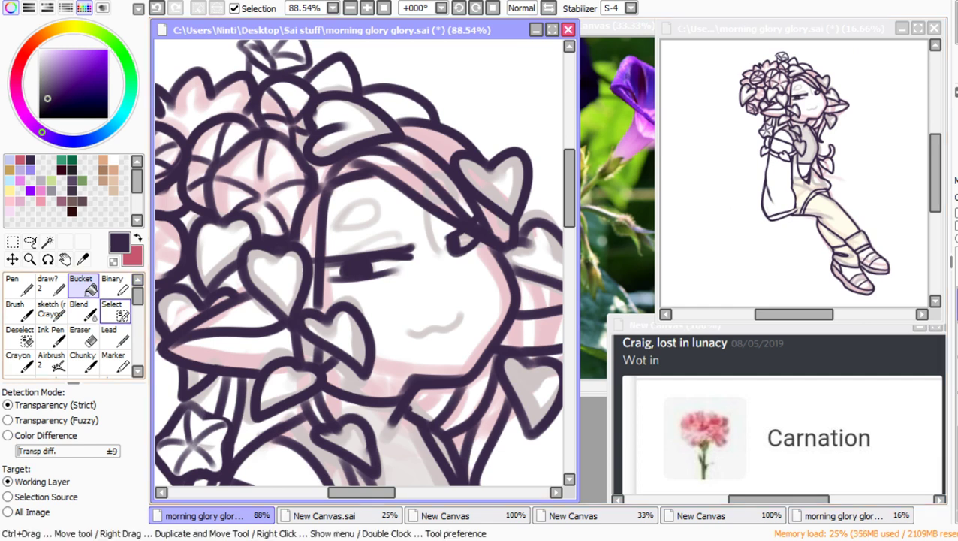
Step: Ink the curved smirk, heart-shaped brow mark, far brow and eyelid creases, and undo the accidental clearing of the face lines
{"action": "left_click", "coordinate": [109, 335]}
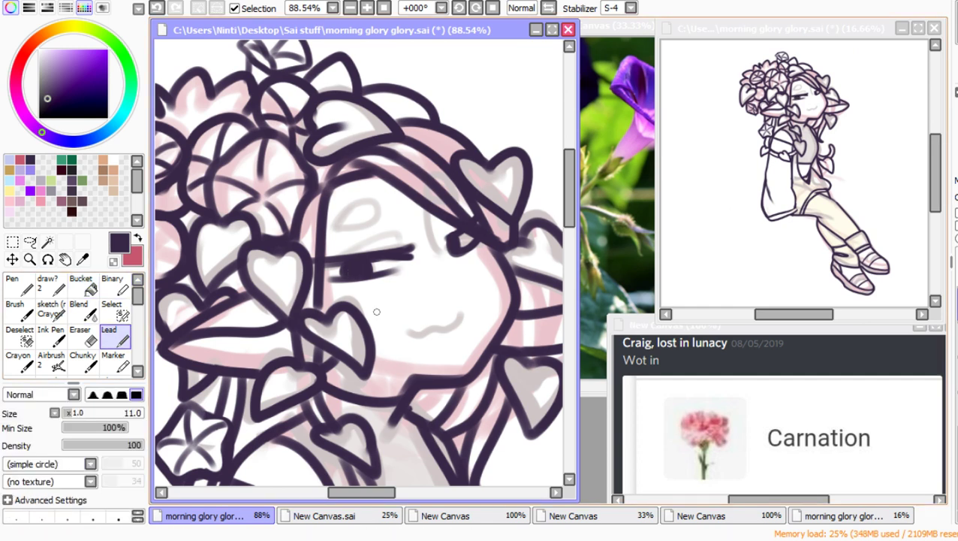
{"action": "mouse_move", "coordinate": [407, 335]}
{"action": "left_mouse_down"}
{"action": "mouse_move", "coordinate": [449, 328]}
{"action": "mouse_move", "coordinate": [470, 305]}
{"action": "left_mouse_up"}
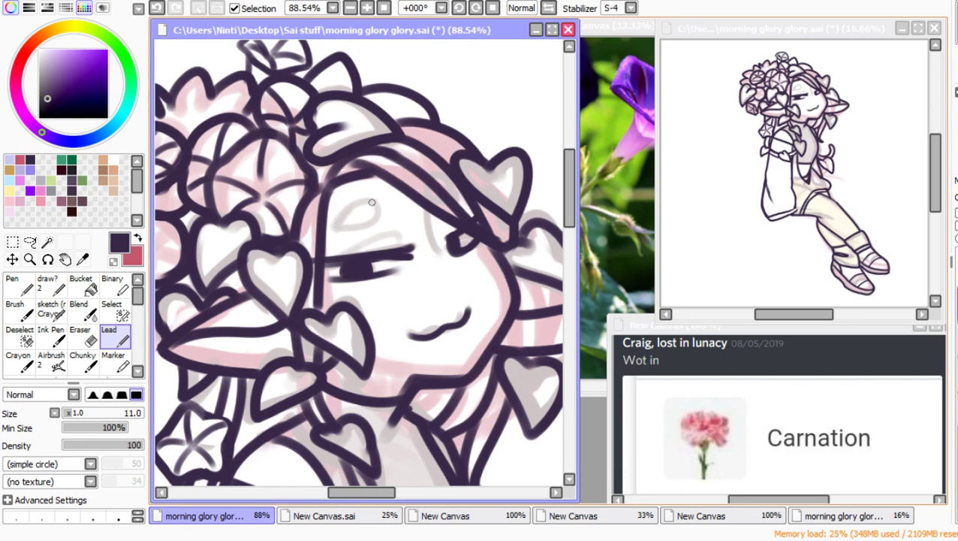
{"action": "mouse_move", "coordinate": [382, 210]}
{"action": "left_mouse_down"}
{"action": "mouse_move", "coordinate": [343, 205]}
{"action": "mouse_move", "coordinate": [350, 226]}
{"action": "mouse_move", "coordinate": [386, 205]}
{"action": "mouse_move", "coordinate": [431, 253]}
{"action": "left_mouse_up"}
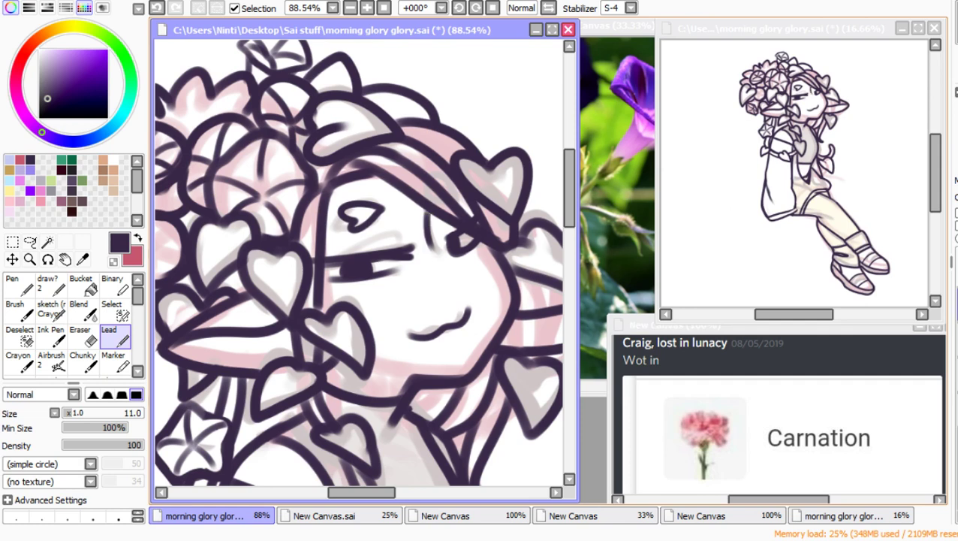
{"action": "mouse_move", "coordinate": [328, 254]}
{"action": "left_mouse_down"}
{"action": "mouse_move", "coordinate": [405, 246]}
{"action": "mouse_move", "coordinate": [453, 216]}
{"action": "left_mouse_up"}
{"action": "key", "text": "d"}
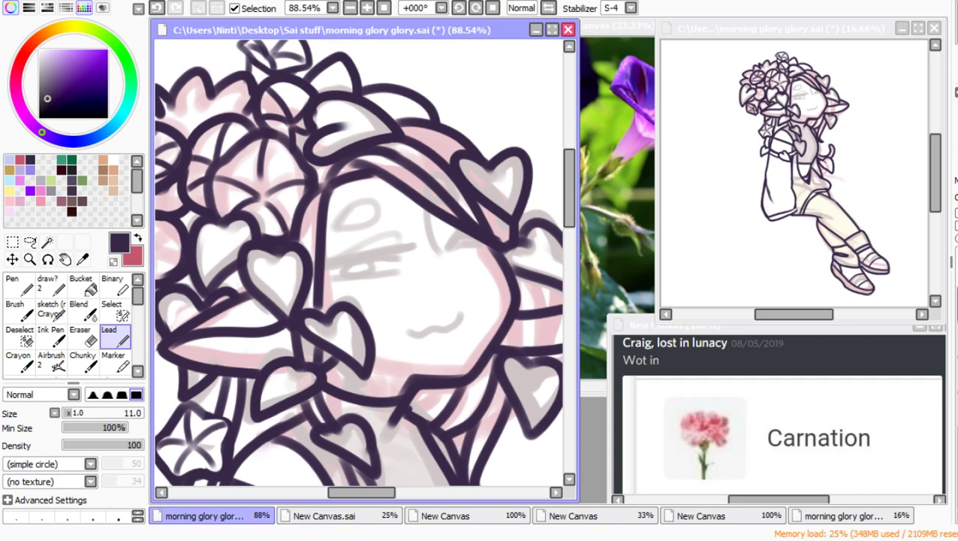
{"action": "key", "text": "ctrl+z"}
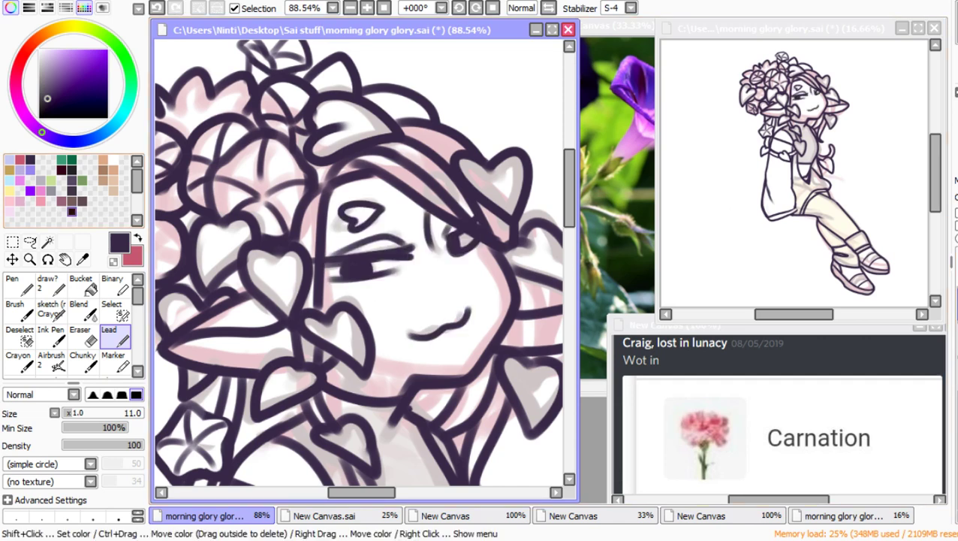
{"action": "left_click", "coordinate": [30, 259]}
{"action": "left_click", "coordinate": [356, 114]}
{"action": "left_click", "coordinate": [357, 114]}
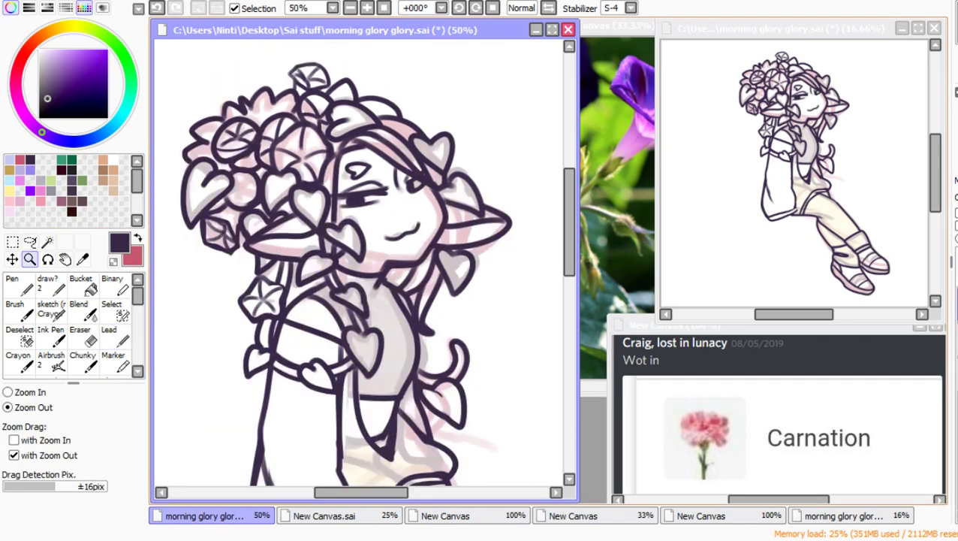
Step: Ink the curved seam and front opening lines running from the vest down to the trousers with the Lead brush
{"action": "left_click", "coordinate": [357, 114]}
{"action": "left_click", "coordinate": [357, 115]}
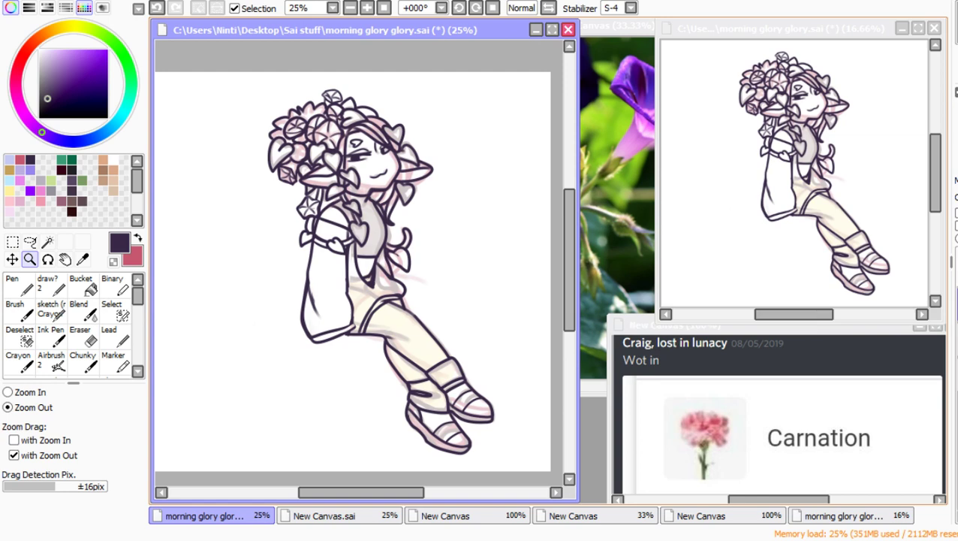
{"action": "left_click_drag", "start_coordinate": [314, 171], "coordinate": [438, 314]}
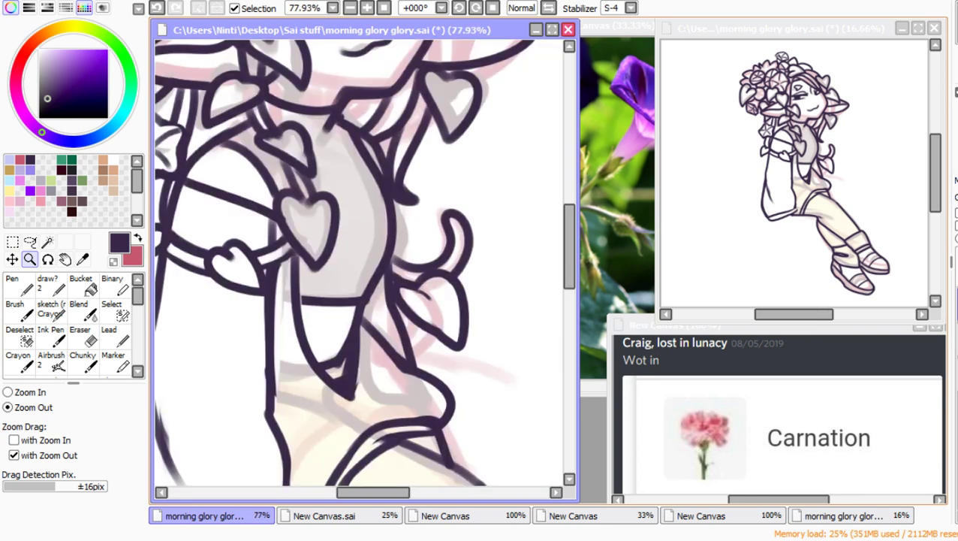
{"action": "key", "text": "Page_Down"}
{"action": "key", "text": "Page_Down"}
{"action": "left_click", "coordinate": [114, 337]}
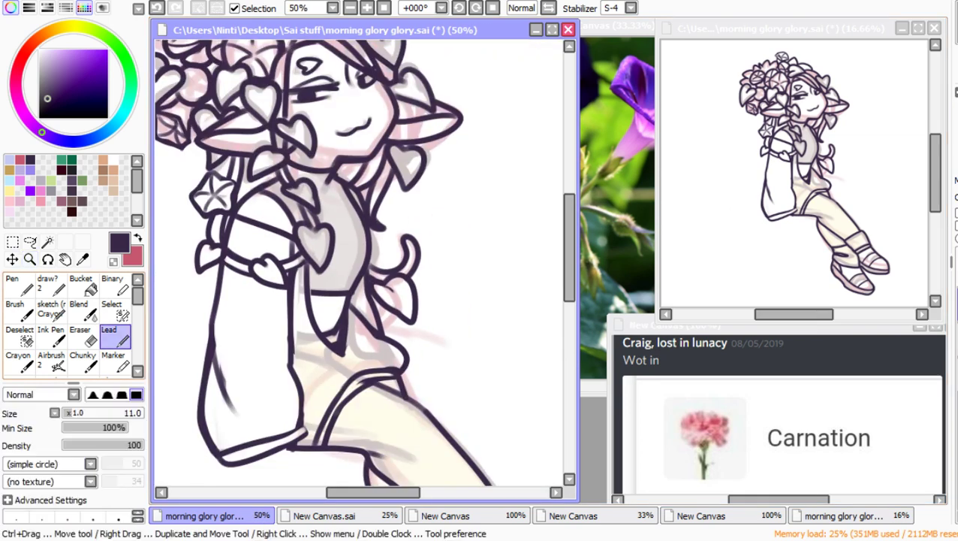
{"action": "left_click_drag", "start_coordinate": [342, 354], "coordinate": [357, 379]}
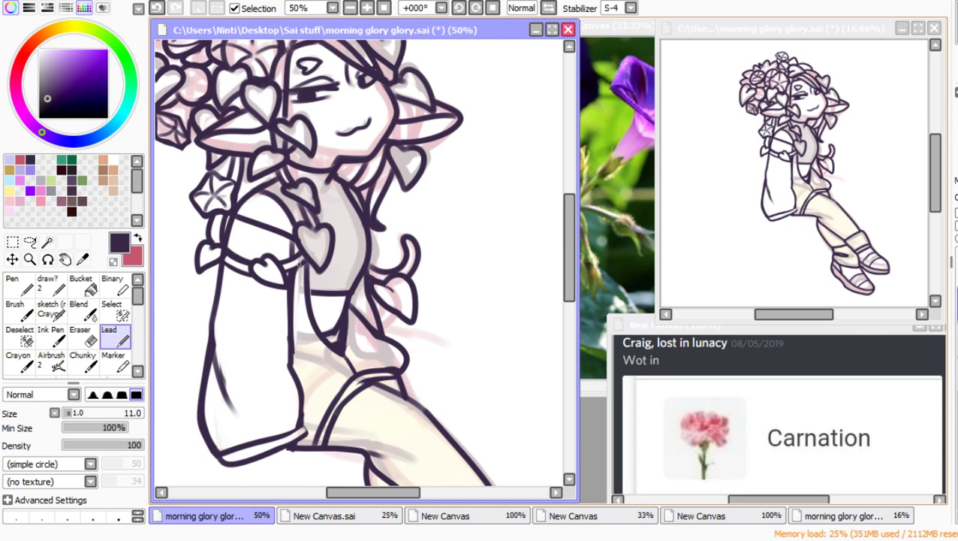
{"action": "left_click_drag", "start_coordinate": [298, 265], "coordinate": [349, 374]}
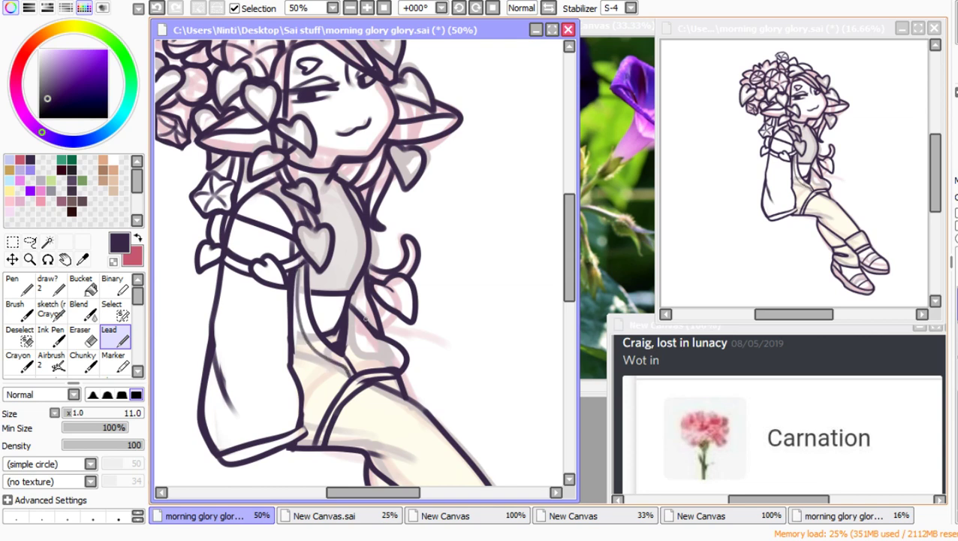
{"action": "left_click_drag", "start_coordinate": [354, 310], "coordinate": [355, 381]}
Step: Undo the stray chest strokes, ink the pointed collar at the neck and fill it with the dark line color
{"action": "mouse_move", "coordinate": [349, 220]}
{"action": "left_mouse_down"}
{"action": "mouse_move", "coordinate": [356, 255]}
{"action": "mouse_move", "coordinate": [331, 263]}
{"action": "left_mouse_up"}
{"action": "key", "text": "ctrl+z"}
{"action": "key", "text": "ctrl+z"}
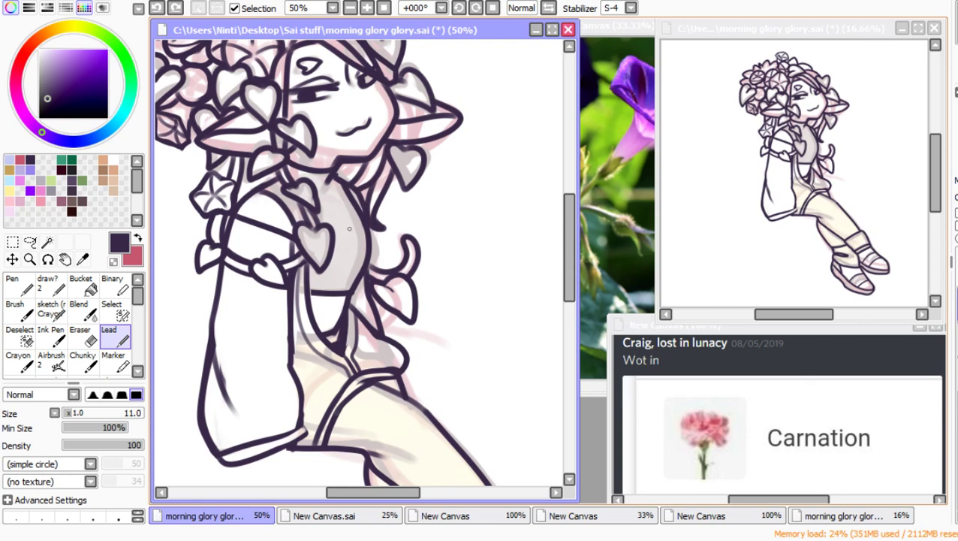
{"action": "mouse_move", "coordinate": [349, 228]}
{"action": "left_mouse_down"}
{"action": "mouse_move", "coordinate": [358, 210]}
{"action": "mouse_move", "coordinate": [344, 205]}
{"action": "left_mouse_up"}
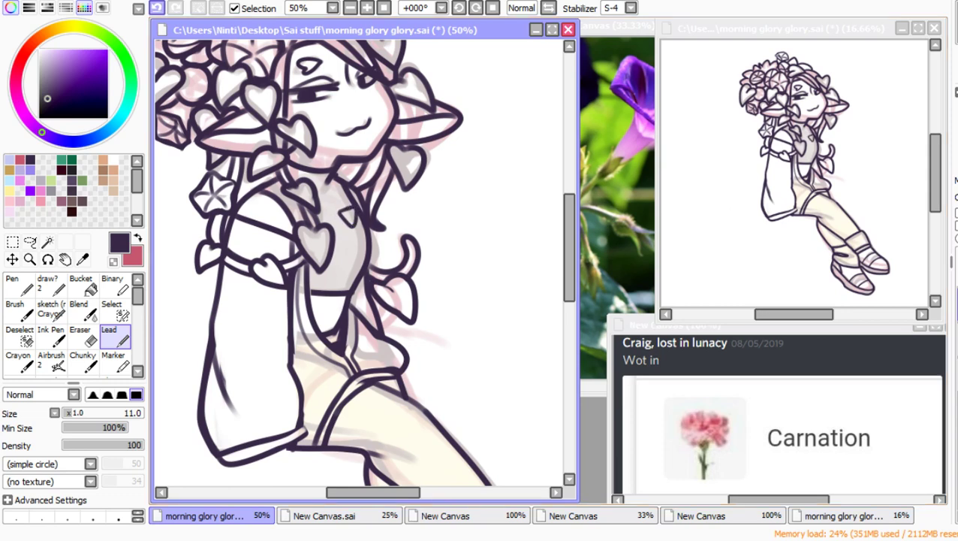
{"action": "key", "text": "ctrl+z"}
{"action": "mouse_move", "coordinate": [315, 193]}
{"action": "left_mouse_down"}
{"action": "mouse_move", "coordinate": [327, 203]}
{"action": "mouse_move", "coordinate": [347, 183]}
{"action": "left_mouse_up"}
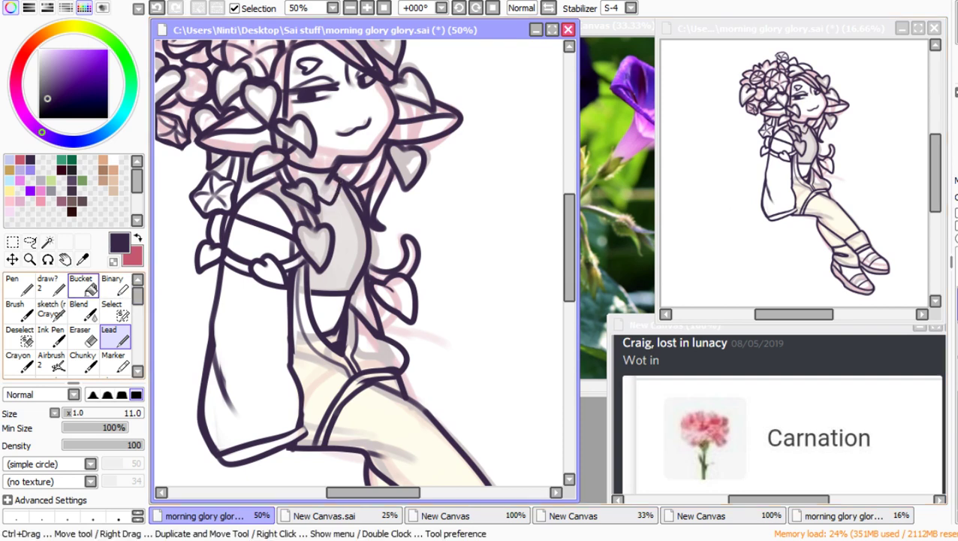
{"action": "left_click", "coordinate": [81, 284]}
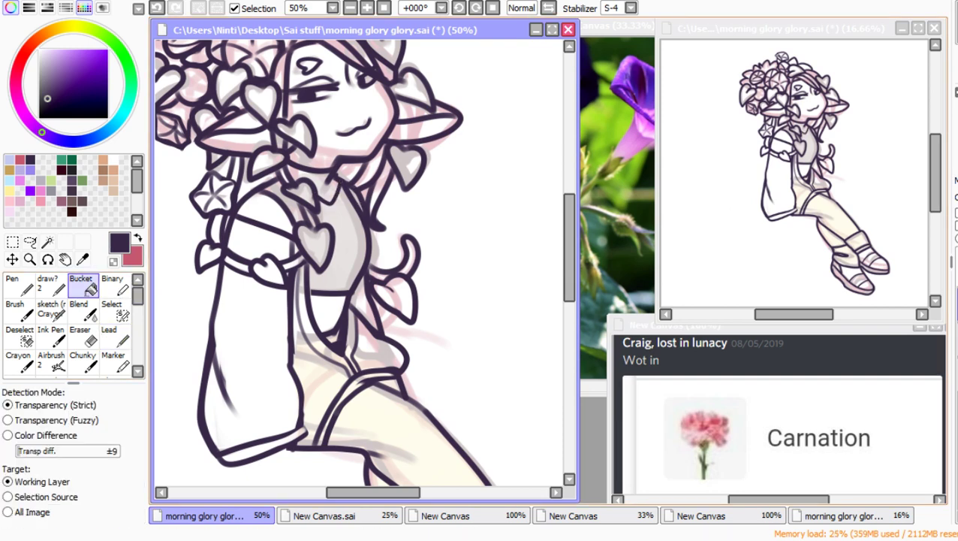
{"action": "left_click", "coordinate": [109, 333]}
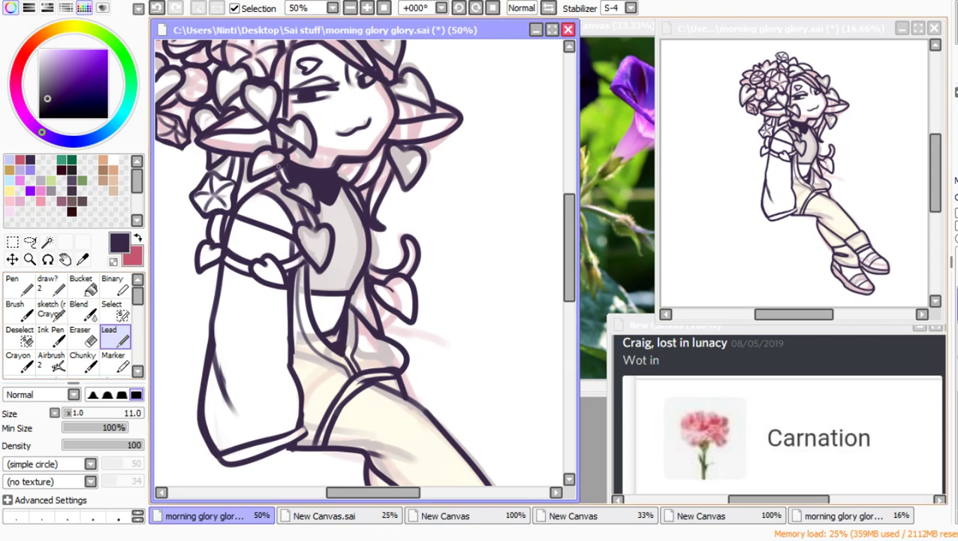
Step: Recolor the whole line art muted brown with the Bucket, comparing it against the previous dark lines
{"action": "key", "text": "ctrl+space"}
{"action": "left_click", "coordinate": [325, 283]}
{"action": "left_click", "coordinate": [326, 284]}
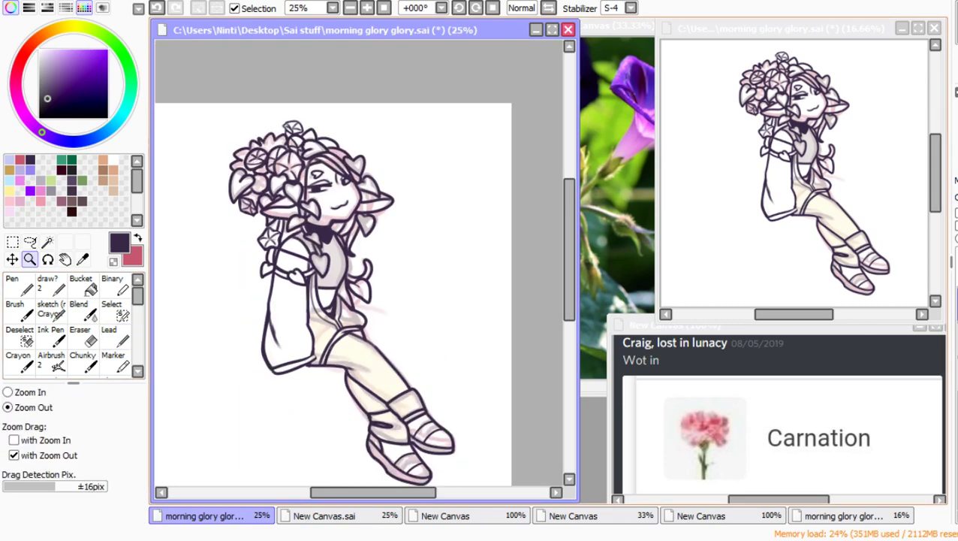
{"action": "left_click", "coordinate": [330, 300]}
{"action": "left_click_drag", "start_coordinate": [252, 138], "coordinate": [438, 386]}
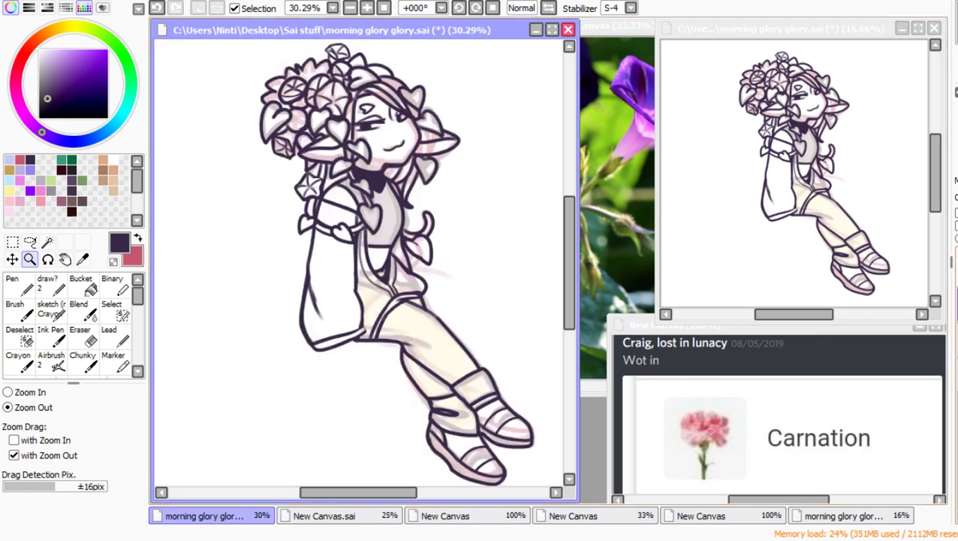
{"action": "left_click", "coordinate": [82, 285]}
{"action": "left_click", "coordinate": [72, 200]}
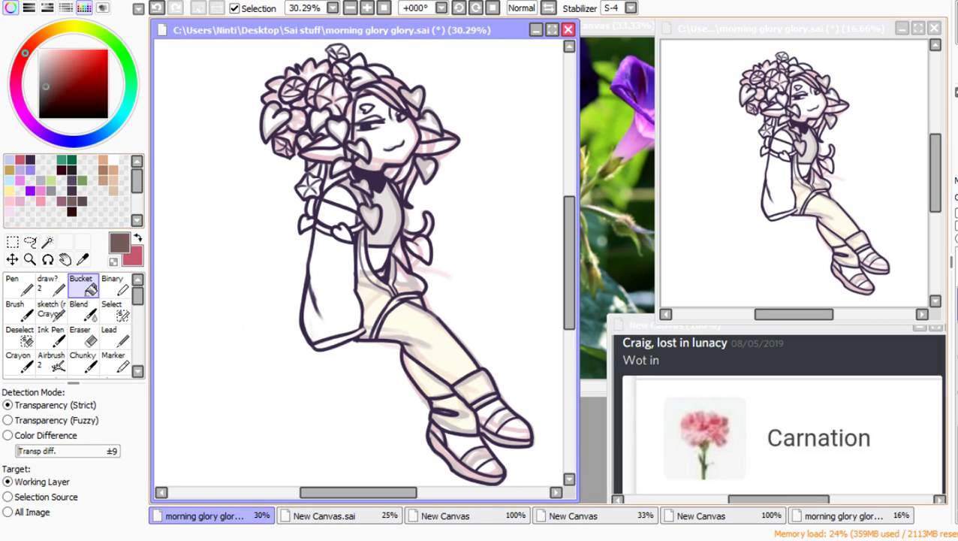
{"action": "left_click", "coordinate": [248, 225]}
{"action": "key", "text": "ctrl+z"}
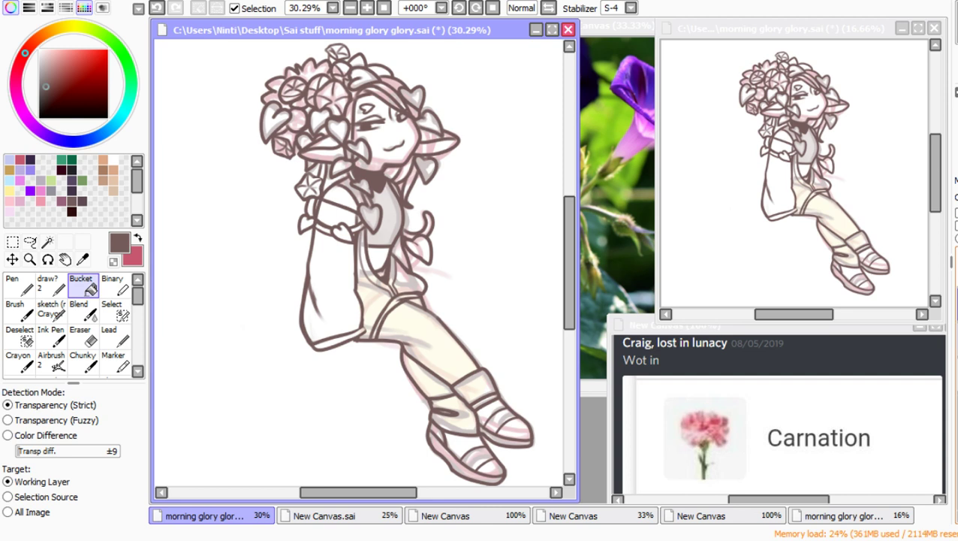
{"action": "key", "text": "ctrl+z"}
{"action": "key", "text": "ctrl+y"}
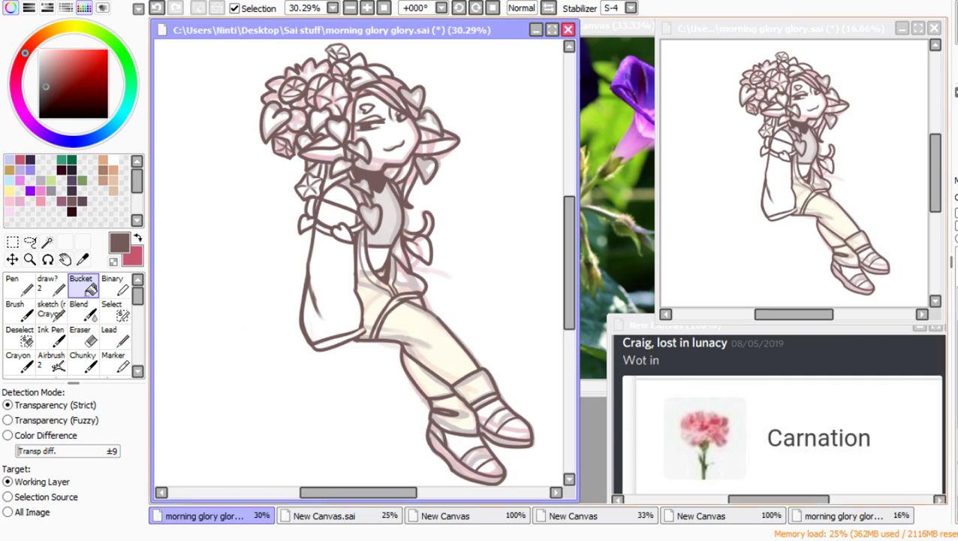
Step: Select the empty background around the figure with the Magic Wand, including the enclosed gaps between the hair strands near the neck
{"action": "left_click", "coordinate": [47, 241]}
{"action": "left_click", "coordinate": [243, 326]}
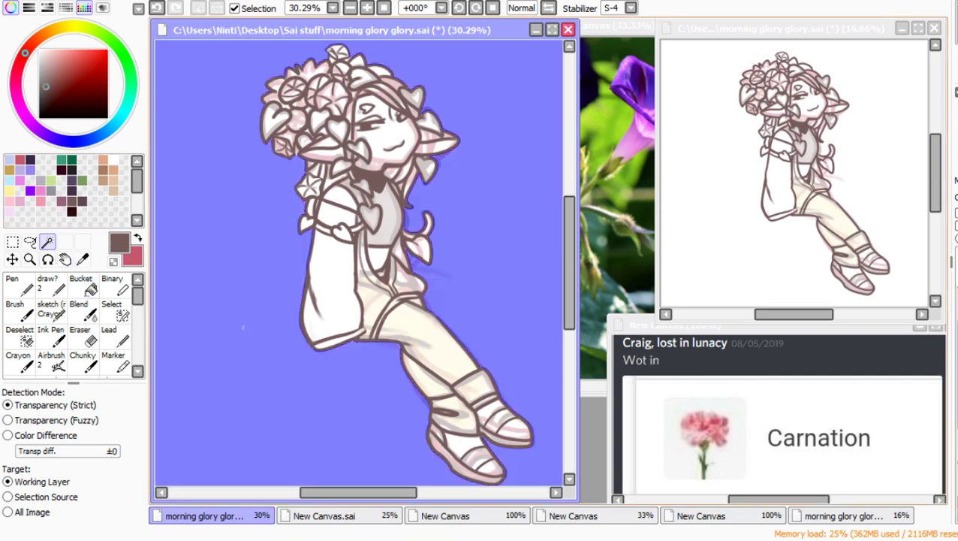
{"action": "left_click", "coordinate": [331, 175]}
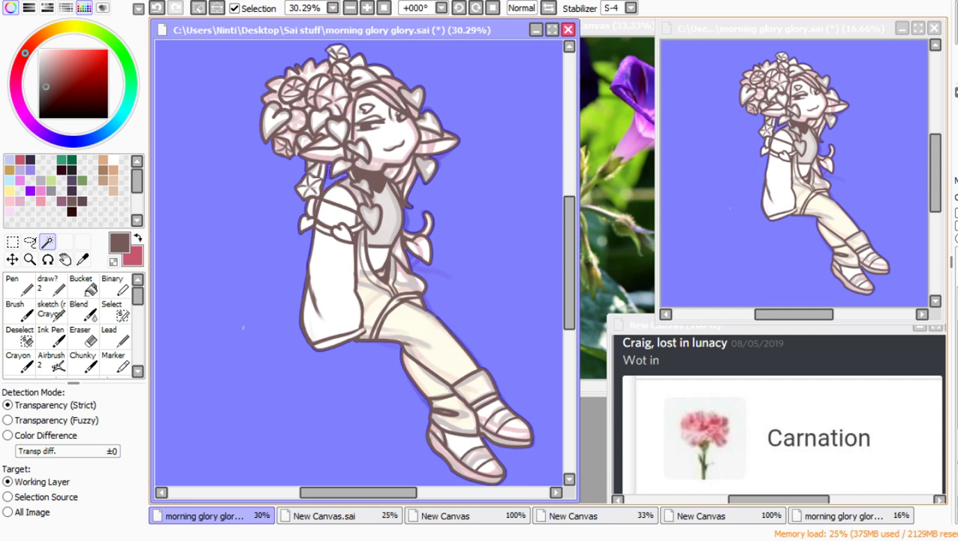
{"action": "left_click", "coordinate": [314, 169]}
{"action": "left_click", "coordinate": [391, 174]}
Step: Add the stray unselected speck beside the sleeve to the background selection with the Select brush, and set the brush size to 34
{"action": "left_click", "coordinate": [114, 310]}
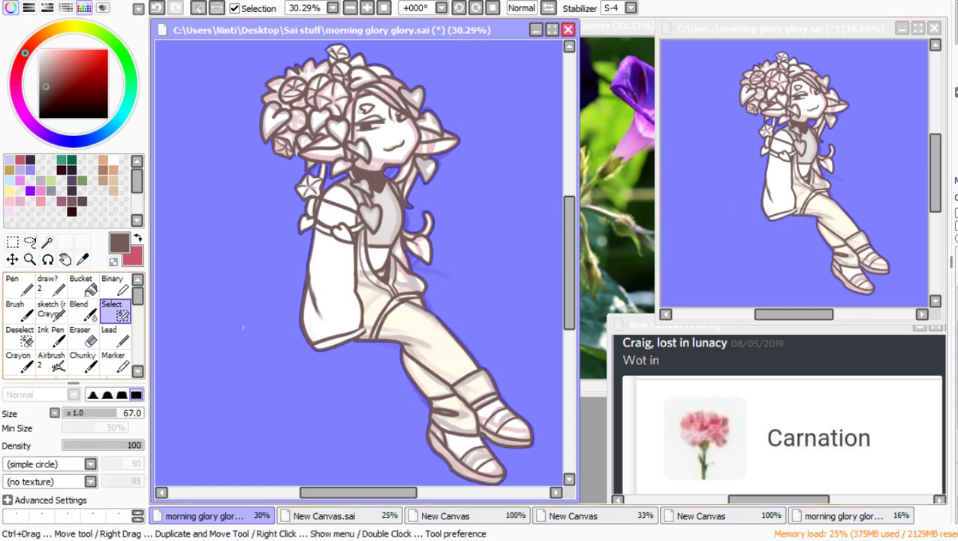
{"action": "key", "text": "bracketright"}
{"action": "key", "text": "bracketright"}
{"action": "key", "text": "bracketright"}
{"action": "key", "text": "bracketright"}
{"action": "key", "text": "bracketright"}
{"action": "key", "text": "bracketright"}
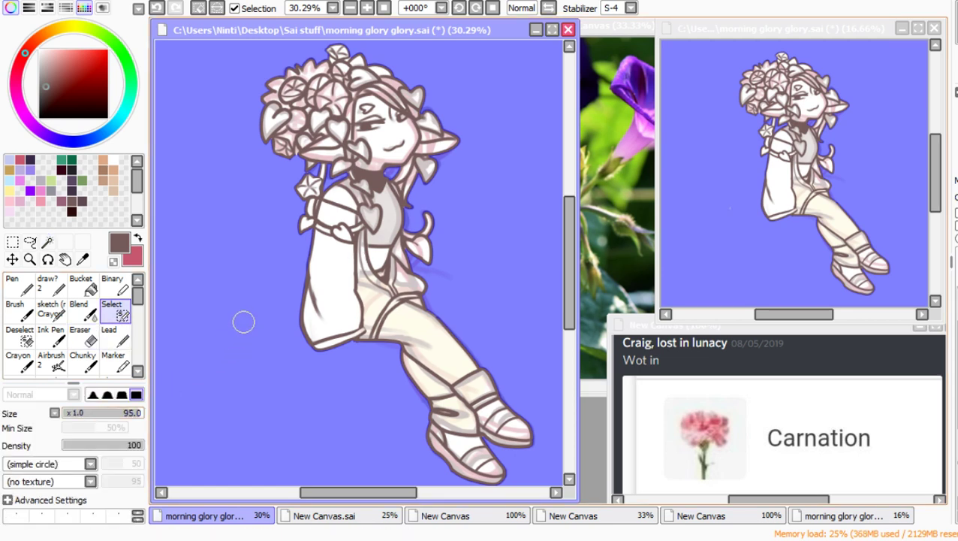
{"action": "left_click", "coordinate": [243, 321]}
{"action": "key", "text": "bracketleft"}
{"action": "key", "text": "bracketleft"}
{"action": "key", "text": "bracketleft"}
{"action": "key", "text": "bracketleft"}
{"action": "key", "text": "bracketleft"}
{"action": "key", "text": "bracketleft"}
{"action": "key", "text": "bracketleft"}
{"action": "key", "text": "bracketleft"}
{"action": "key", "text": "bracketleft"}
{"action": "key", "text": "bracketleft"}
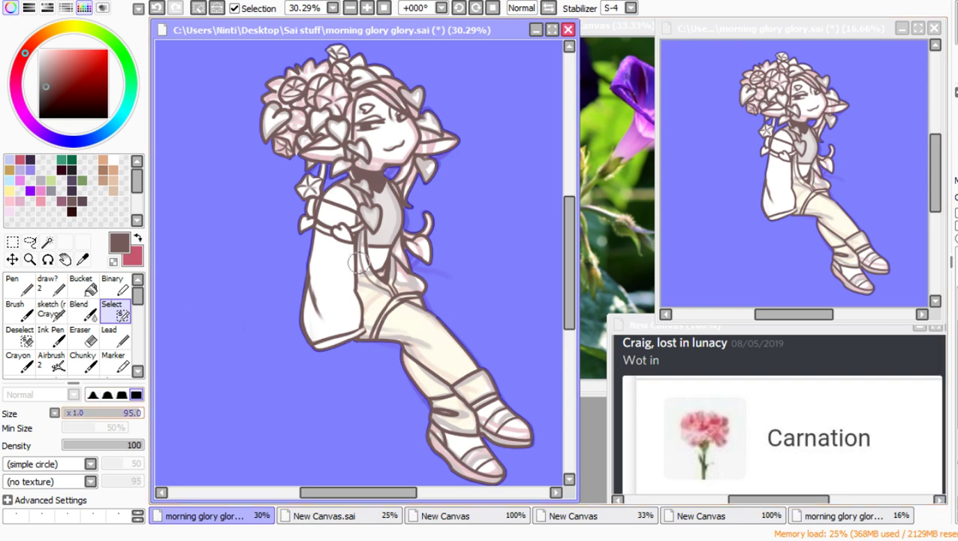
{"action": "key", "text": "bracketleft"}
{"action": "key", "text": "bracketleft"}
{"action": "key", "text": "bracketright"}
{"action": "key", "text": "bracketright"}
{"action": "key", "text": "bracketright"}
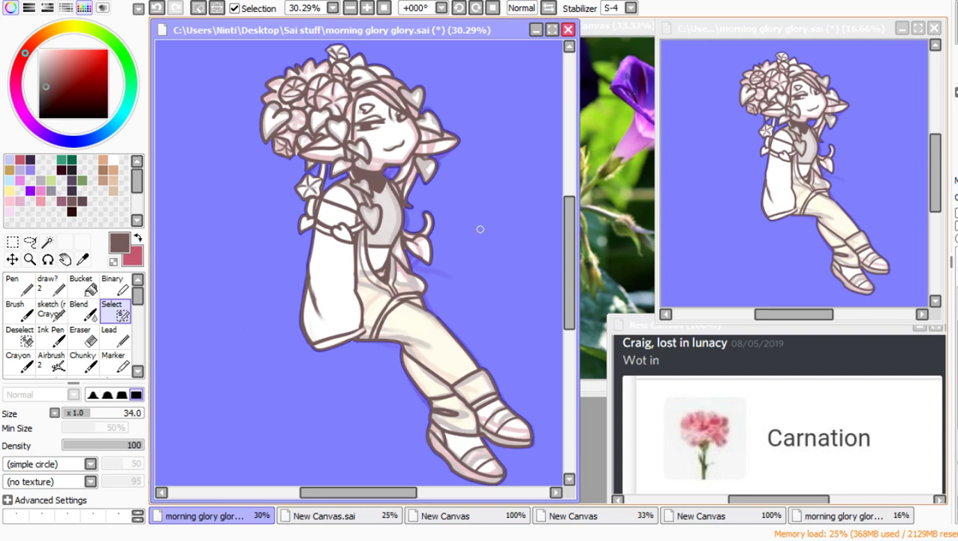
Step: Invert the selection to cover the whole figure and choose the Bucket tool
{"action": "key", "text": "ctrl+i"}
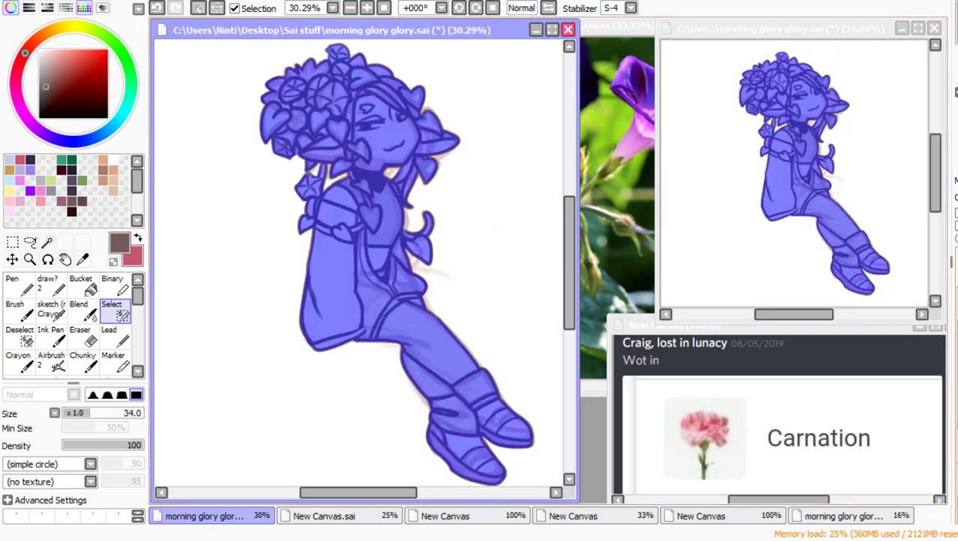
{"action": "key", "text": "m"}
{"action": "left_click", "coordinate": [81, 286]}
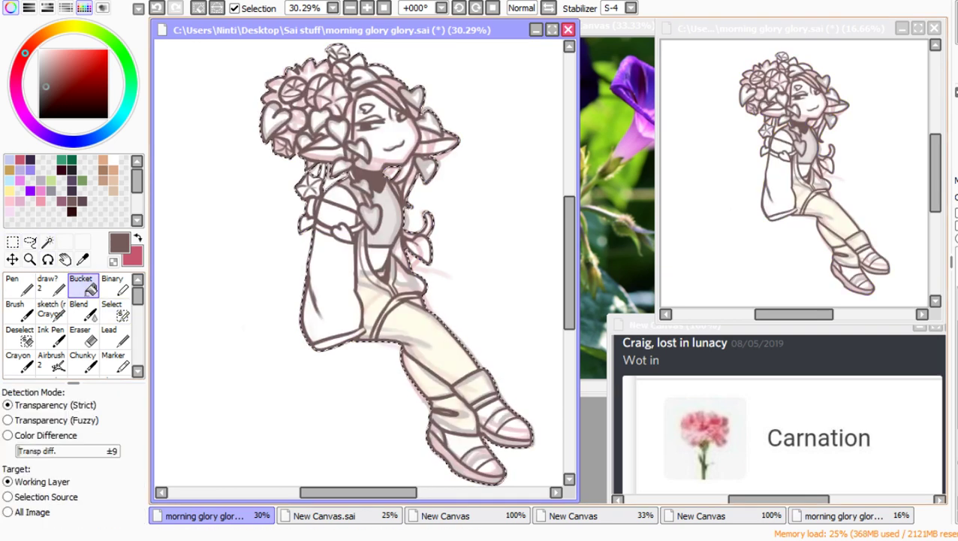
Step: Bring the morning glory vine photo to the front and fill the selected figure with light green in the main drawing
{"action": "left_click", "coordinate": [340, 515]}
{"action": "left_click", "coordinate": [462, 516]}
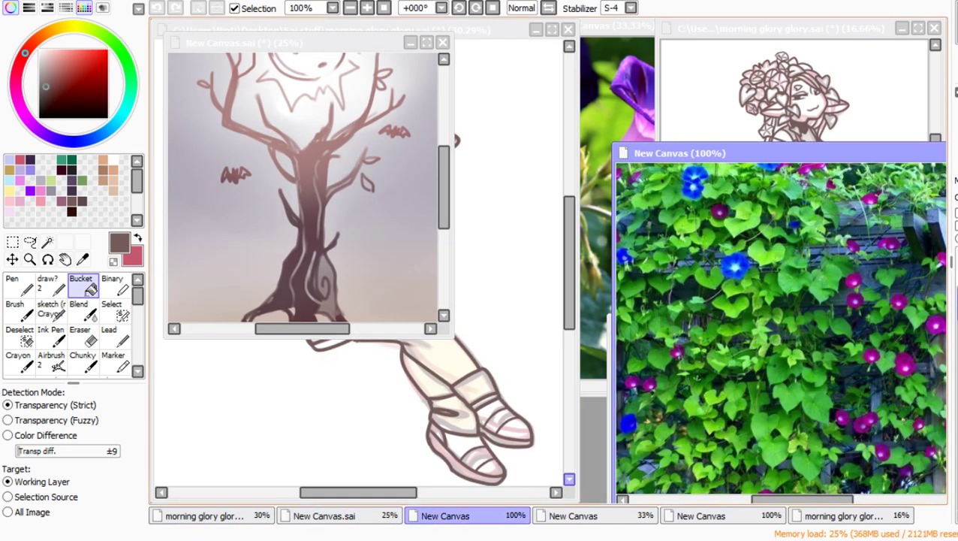
{"action": "left_click", "coordinate": [211, 515]}
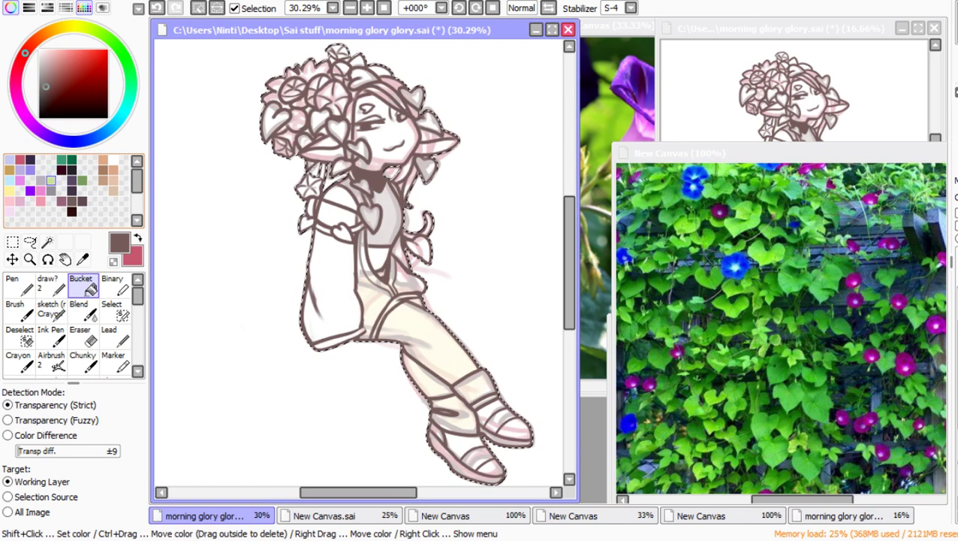
{"action": "left_click", "coordinate": [51, 180]}
{"action": "left_click", "coordinate": [333, 274]}
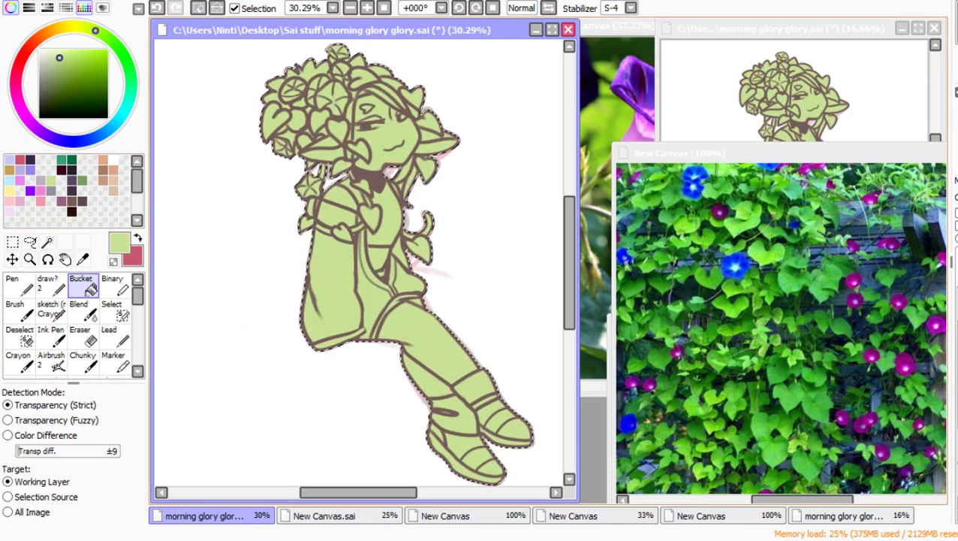
Step: Slightly adjust the hue and saturation of the figure's light green fill, and deselect the figure
{"action": "right_click", "coordinate": [748, 218]}
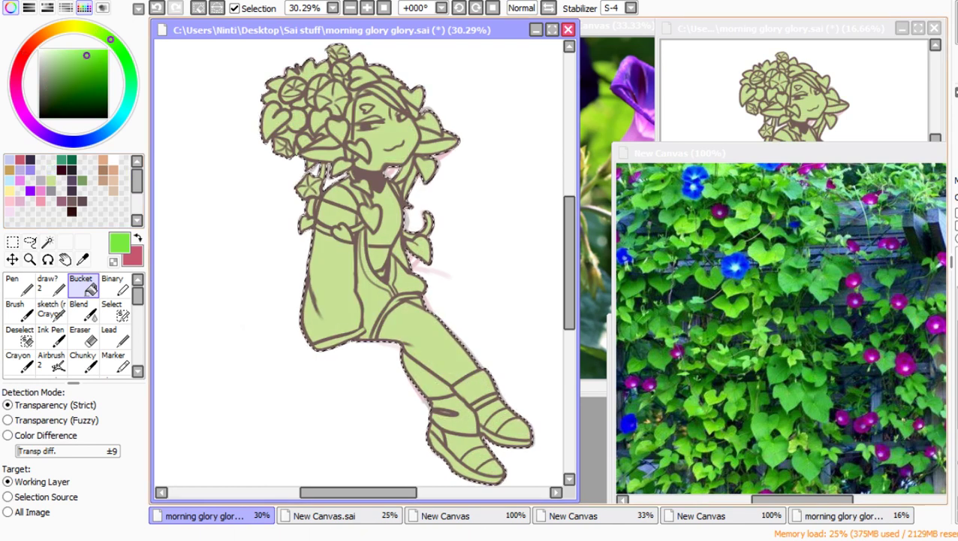
{"action": "key", "text": "ctrl+u"}
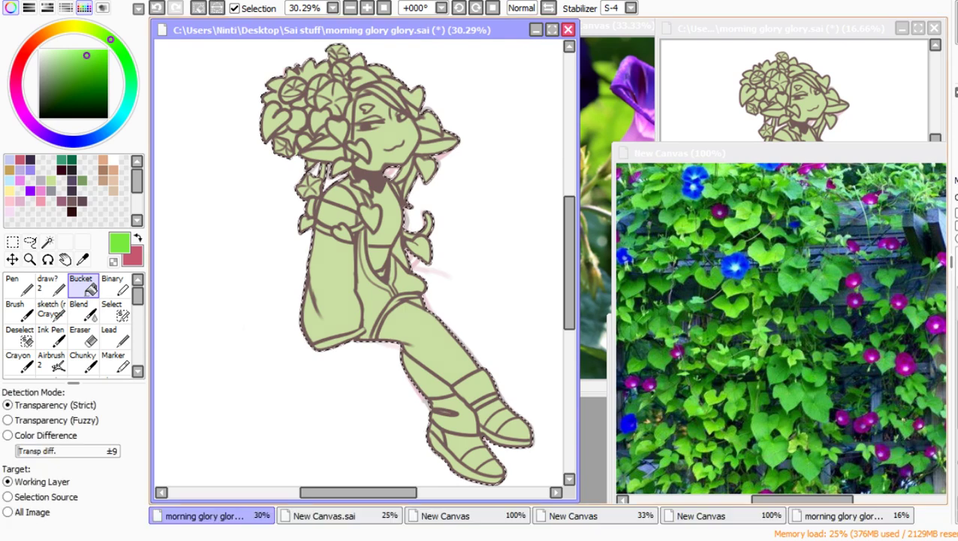
{"action": "key", "text": "ctrl+d"}
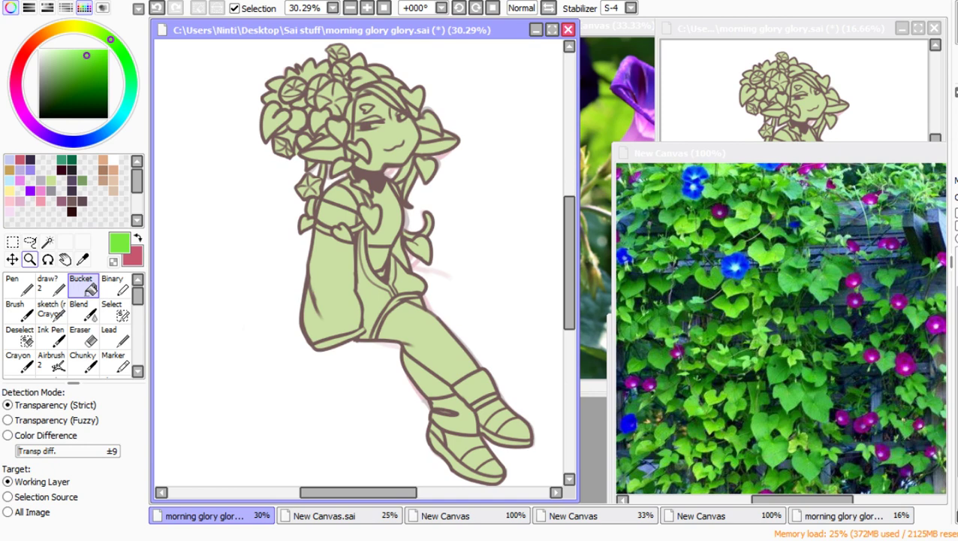
Step: Sample a bright green from the vine photo and bucket-fill the heart leaves around the flowers, face and chin, detecting areas from the Selection Source
{"action": "left_click", "coordinate": [29, 259]}
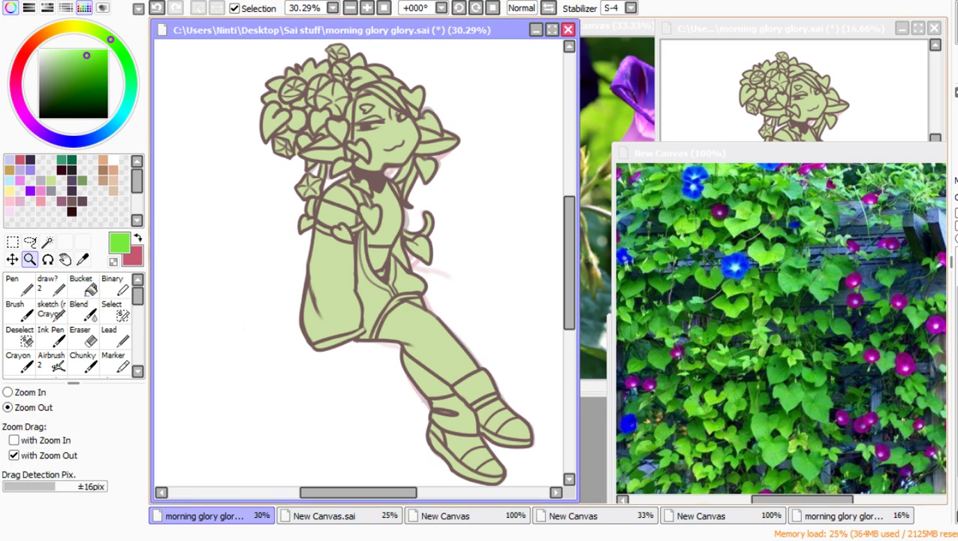
{"action": "left_click_drag", "start_coordinate": [279, 47], "coordinate": [464, 187]}
{"action": "right_click", "coordinate": [699, 221]}
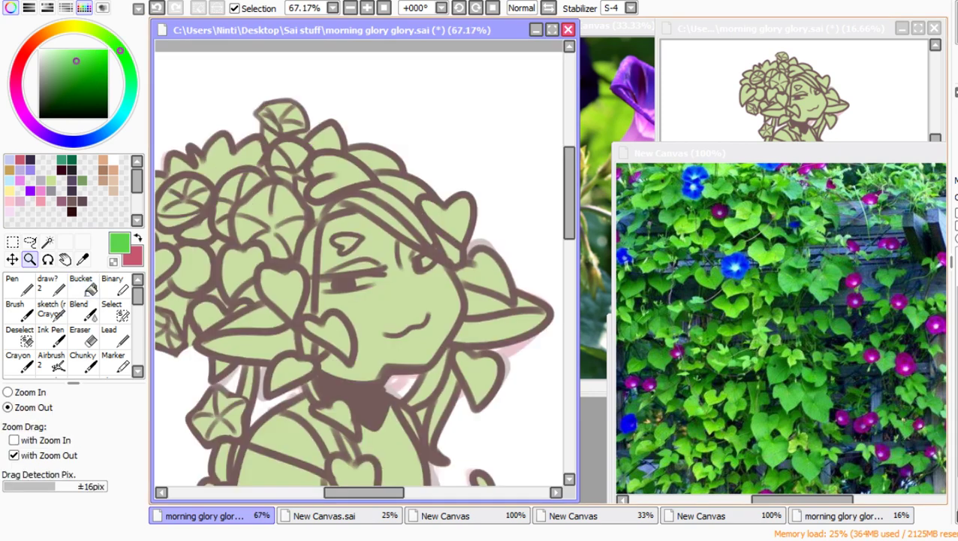
{"action": "left_click", "coordinate": [492, 164]}
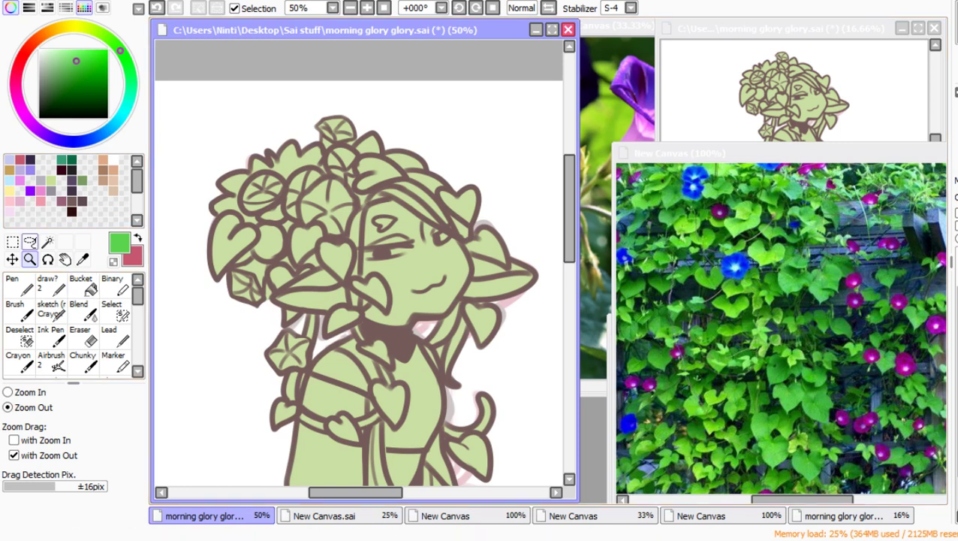
{"action": "left_click", "coordinate": [81, 284]}
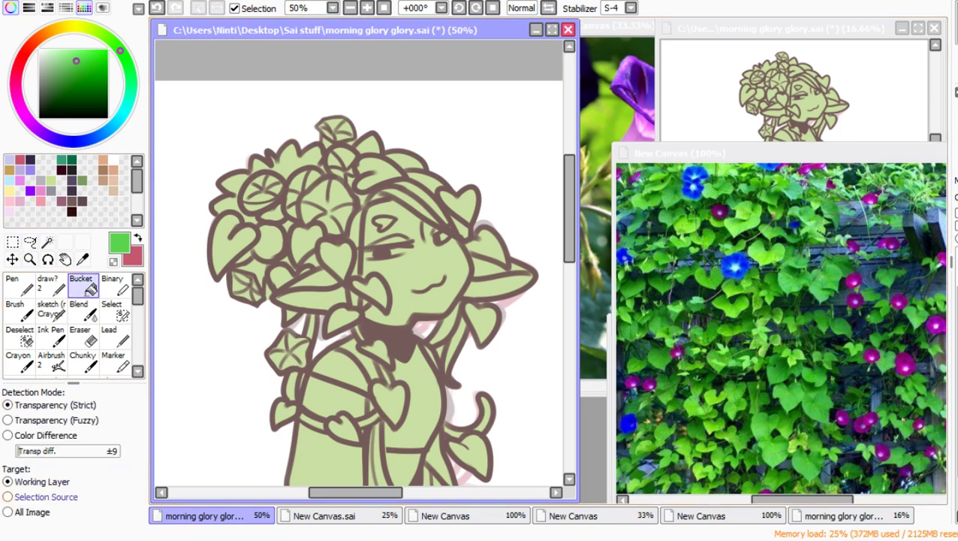
{"action": "left_click", "coordinate": [39, 496]}
{"action": "left_click", "coordinate": [227, 241]}
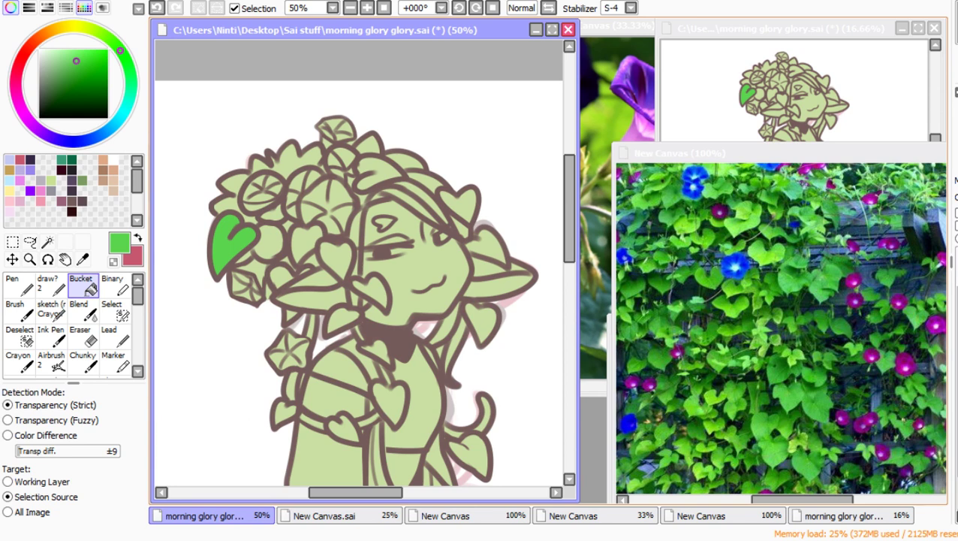
{"action": "left_click", "coordinate": [306, 242]}
{"action": "left_click", "coordinate": [335, 259]}
{"action": "left_click", "coordinate": [370, 292]}
{"action": "left_click", "coordinate": [342, 319]}
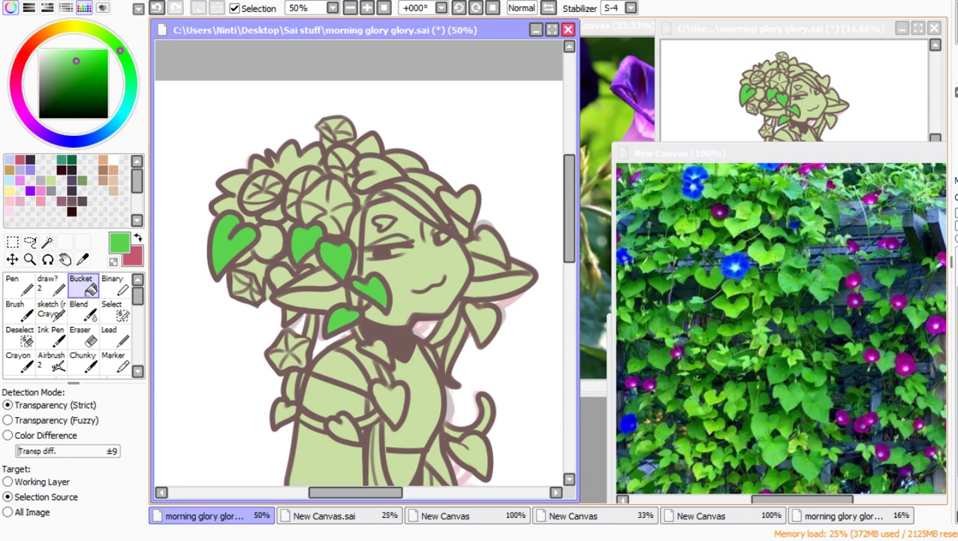
Step: Fill the heart leaves and vine segments wrapped around the chest and upper arm with the same bright green
{"action": "left_click", "coordinate": [389, 398]}
{"action": "left_click", "coordinate": [376, 352]}
{"action": "left_click", "coordinate": [291, 386]}
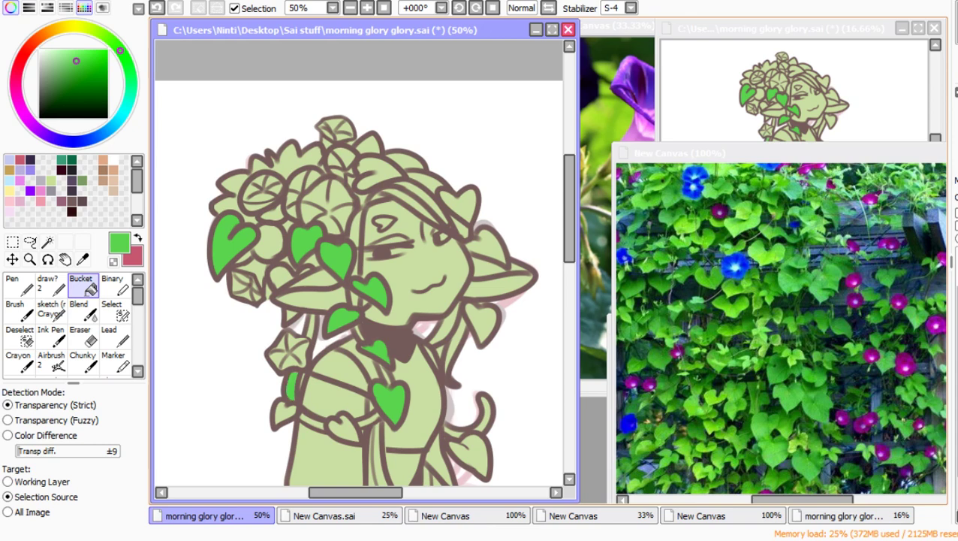
{"action": "left_click", "coordinate": [310, 326]}
{"action": "left_click", "coordinate": [284, 410]}
{"action": "left_click", "coordinate": [342, 427]}
{"action": "left_click", "coordinate": [311, 420]}
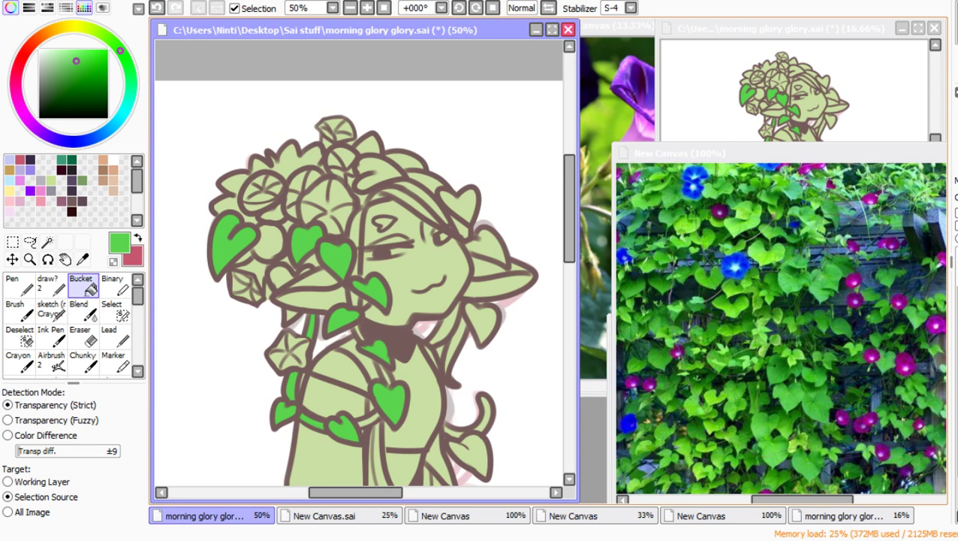
Step: Fill the curling vine and leaf behind the back, and the strands and leaf hanging below the ear, with bright green
{"action": "left_click", "coordinate": [368, 419]}
{"action": "left_click", "coordinate": [471, 454]}
{"action": "left_click", "coordinate": [487, 414]}
{"action": "left_click", "coordinate": [452, 431]}
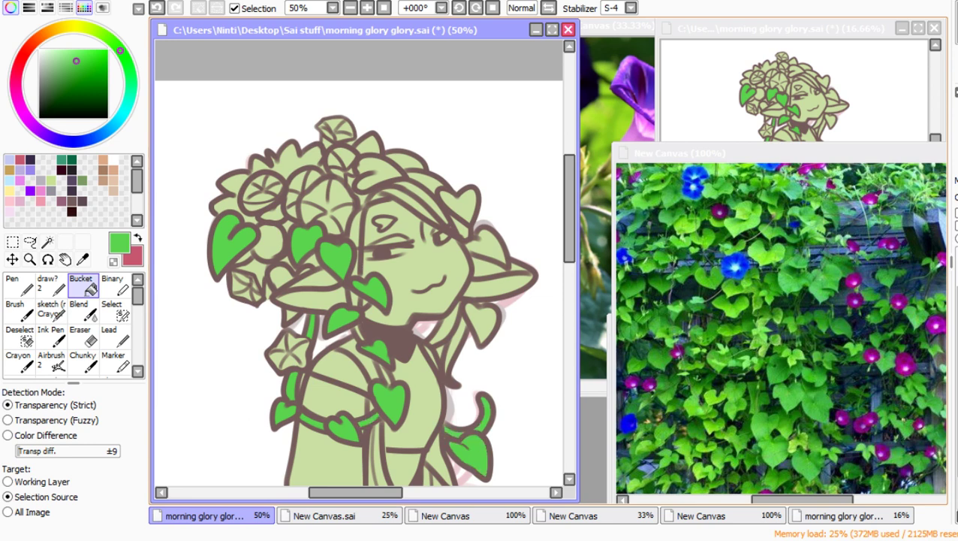
{"action": "left_click", "coordinate": [444, 324]}
{"action": "left_click", "coordinate": [480, 323]}
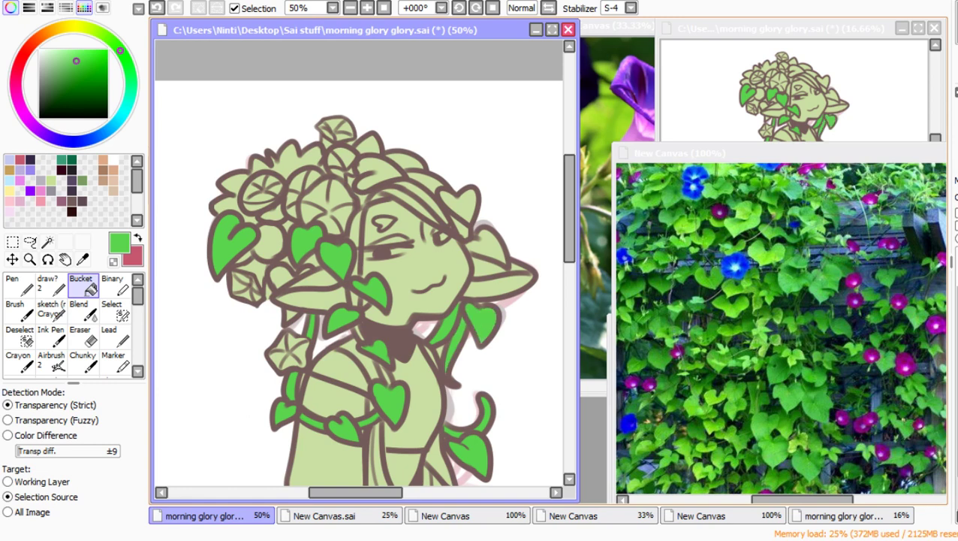
Step: Fill the leafy clumps behind the flower cluster and the small gaps between its flowers with bright green
{"action": "left_click", "coordinate": [225, 207]}
{"action": "left_click", "coordinate": [233, 183]}
{"action": "left_click", "coordinate": [278, 161]}
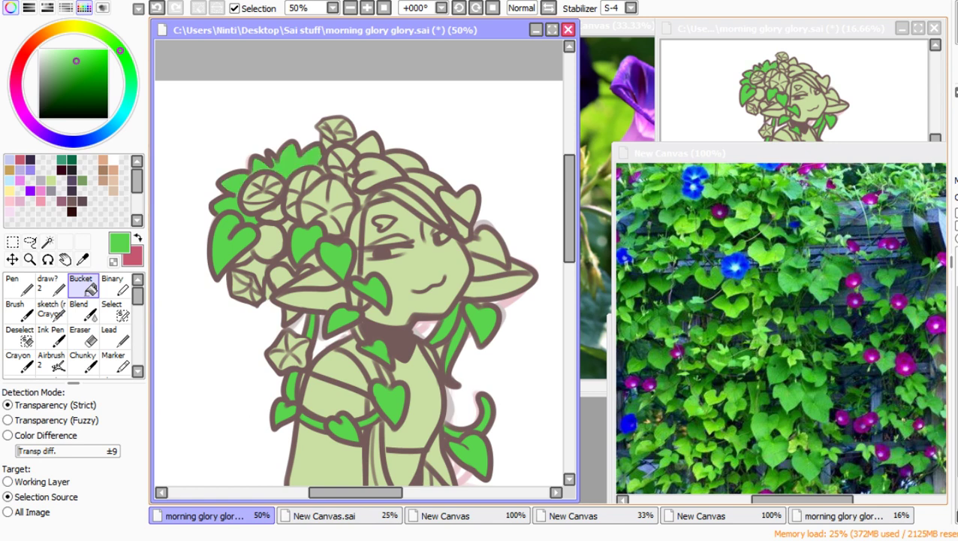
{"action": "left_click", "coordinate": [242, 256]}
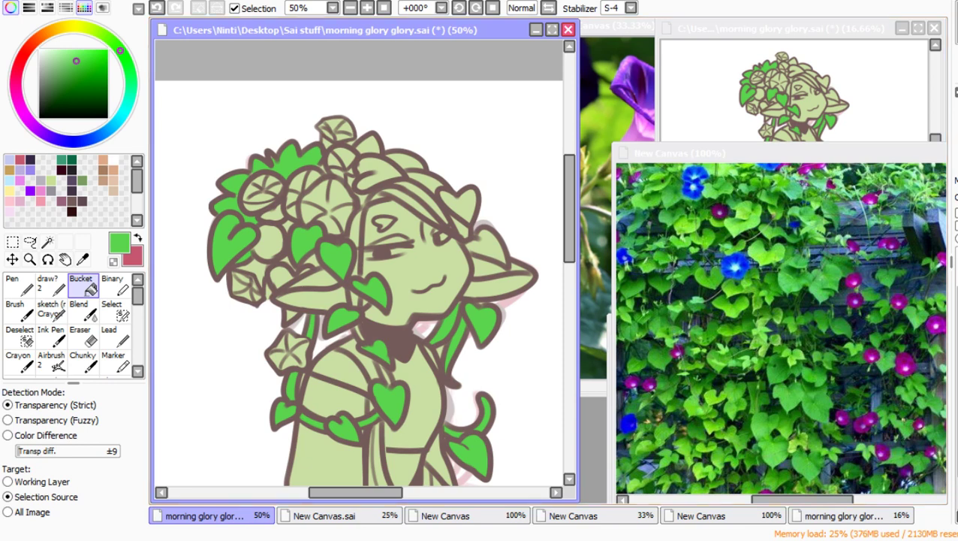
{"action": "left_click", "coordinate": [285, 261]}
{"action": "left_click", "coordinate": [311, 262]}
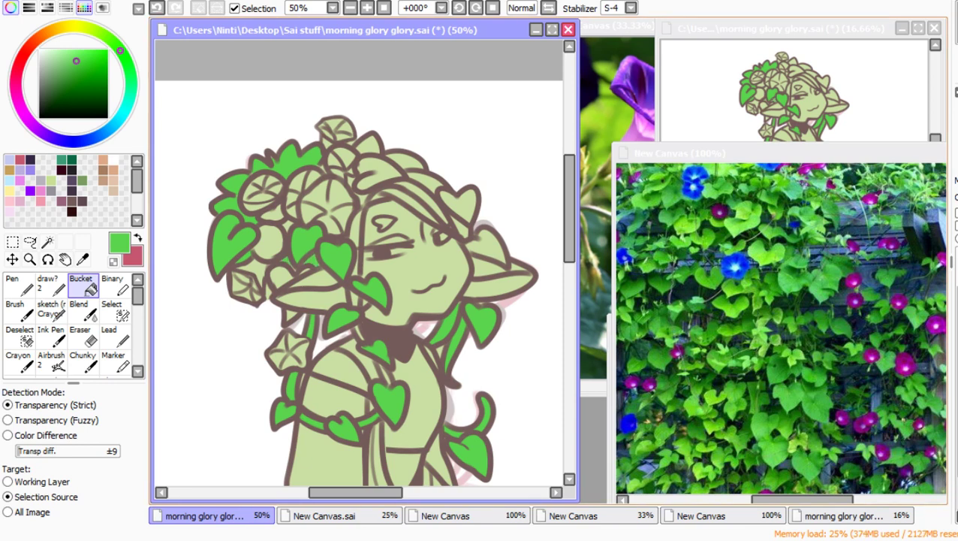
{"action": "left_click", "coordinate": [272, 213]}
{"action": "left_click", "coordinate": [287, 225]}
Step: Fill the leaves on top of the head and the hair strands sweeping across the forehead with bright green
{"action": "left_click", "coordinate": [375, 171]}
{"action": "left_click", "coordinate": [379, 173]}
{"action": "left_click", "coordinate": [366, 144]}
{"action": "left_click", "coordinate": [403, 161]}
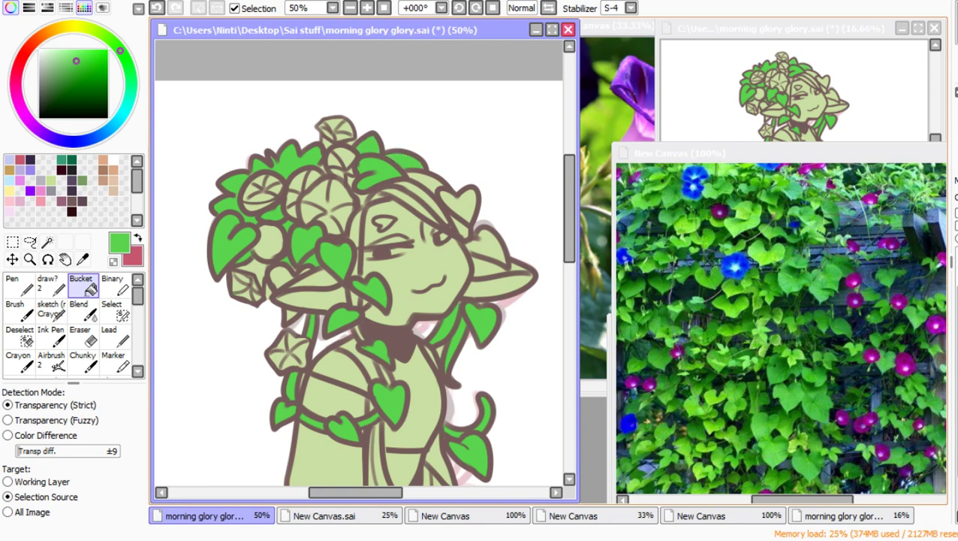
{"action": "left_click", "coordinate": [423, 183]}
{"action": "left_click", "coordinate": [418, 194]}
{"action": "left_click", "coordinate": [361, 199]}
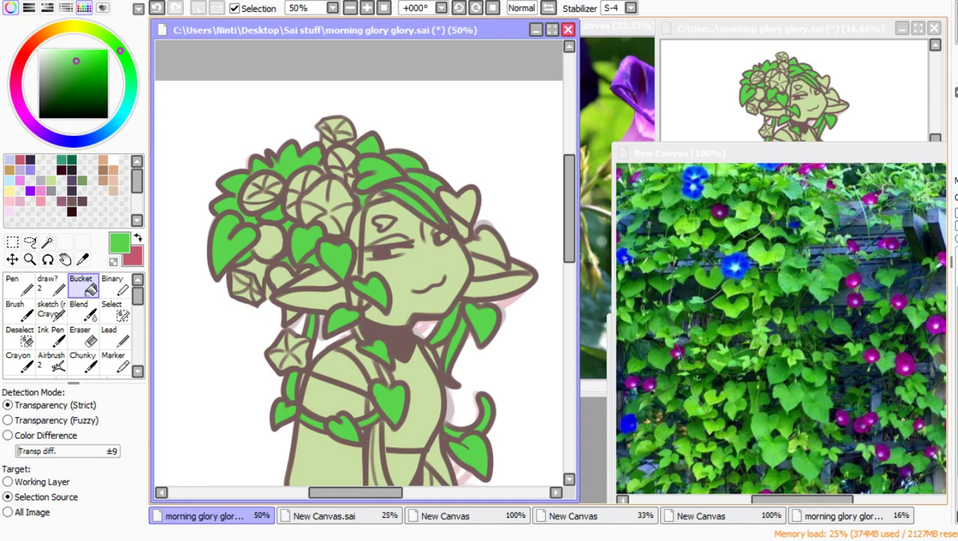
Step: Fill the remaining hair strand sections framing the face, the leaf on the far ear, and the heart leaf above it with bright green
{"action": "left_click", "coordinate": [354, 228]}
{"action": "left_click", "coordinate": [458, 226]}
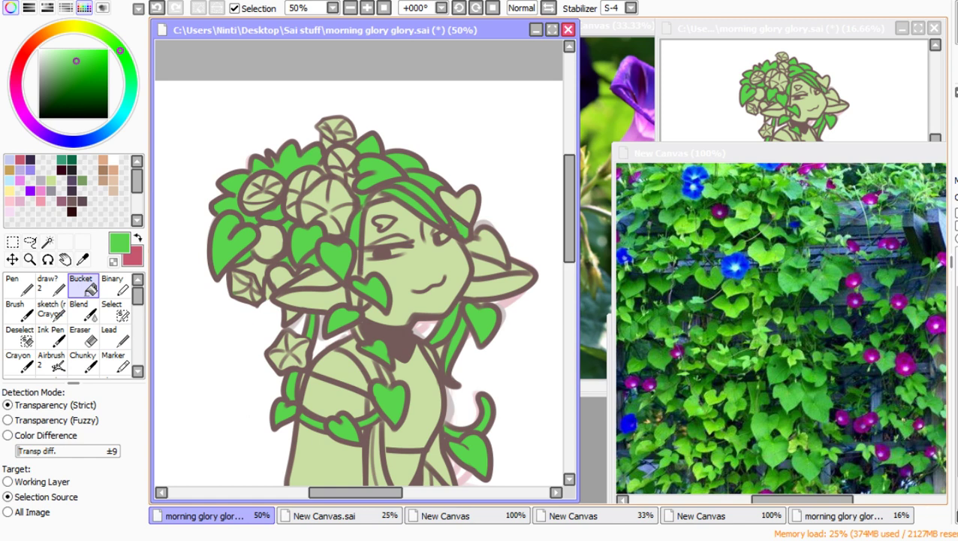
{"action": "left_click", "coordinate": [485, 248]}
{"action": "left_click", "coordinate": [456, 204]}
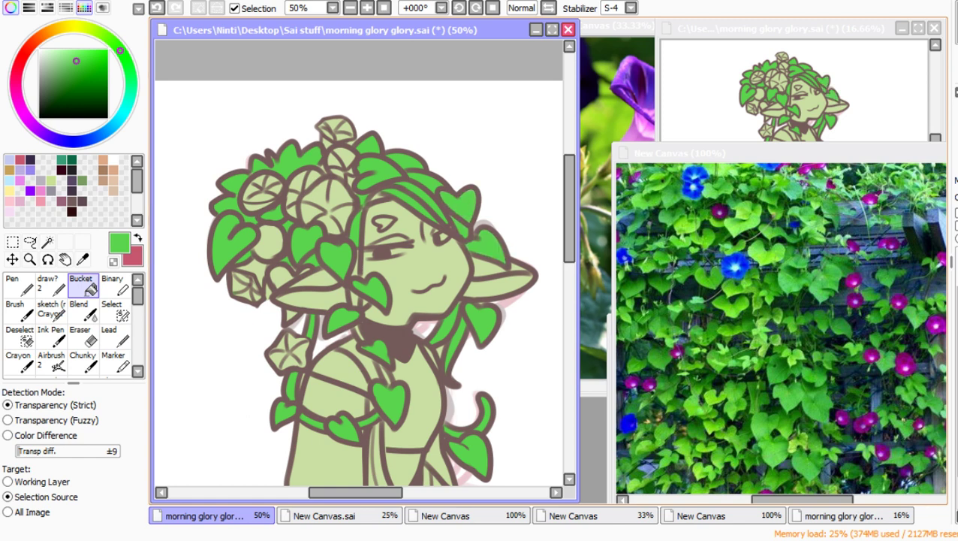
Step: Color the vine strand running from beside the cheek down to the chest leaf in bright green using the size 18 draw? 2 brush
{"action": "left_click", "coordinate": [354, 298]}
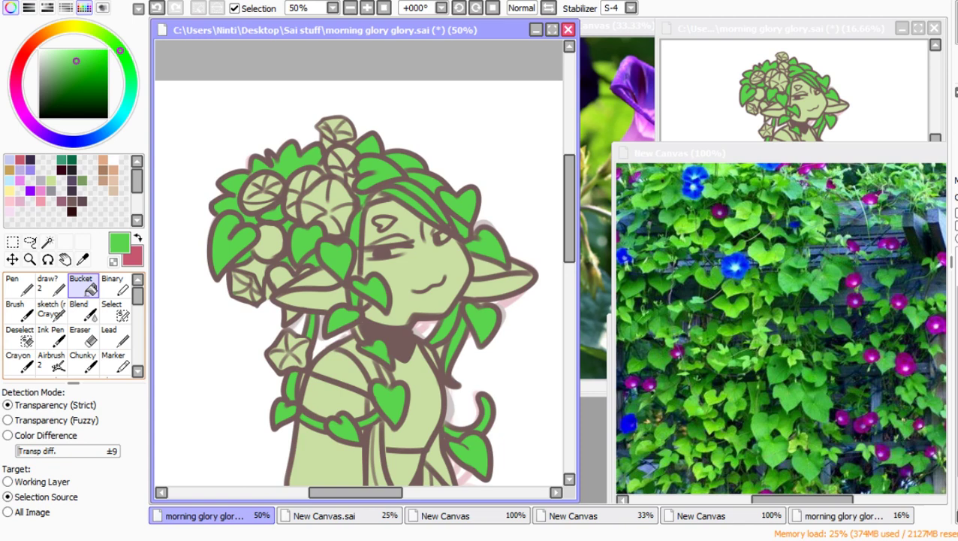
{"action": "left_click", "coordinate": [51, 285]}
{"action": "left_click_drag", "start_coordinate": [356, 250], "coordinate": [355, 277]}
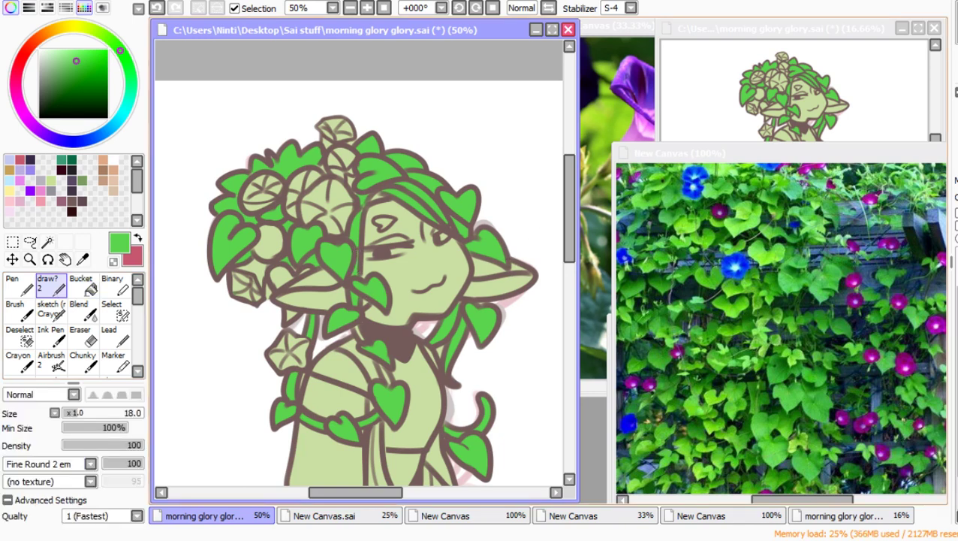
{"action": "left_click_drag", "start_coordinate": [351, 321], "coordinate": [386, 384]}
Step: Set the stabilizer to 5 and repaint all leaves and vines in a deeper, cooler green with the size 465 Ink Pen
{"action": "scroll", "coordinate": [359, 263], "scroll_direction": "down", "scroll_amount": 3}
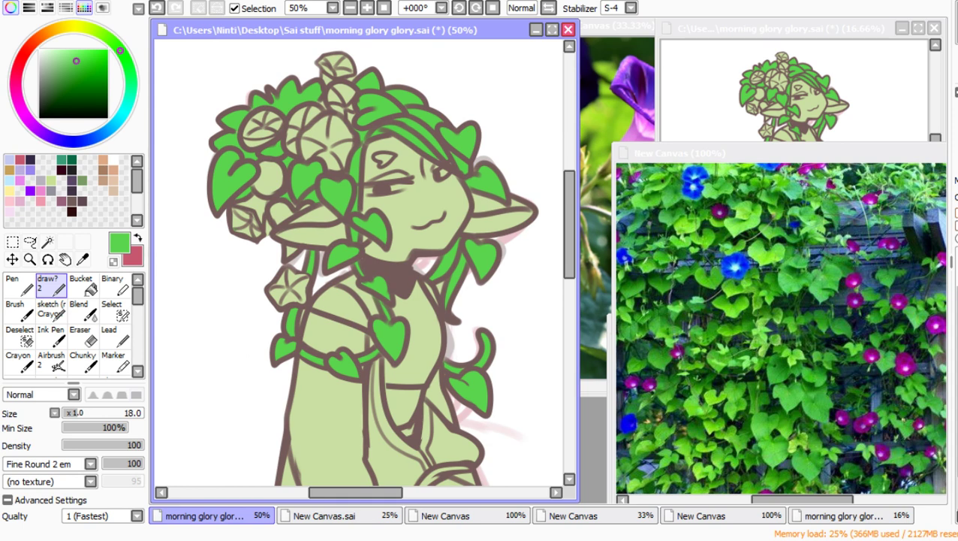
{"action": "left_click", "coordinate": [71, 71]}
{"action": "left_click", "coordinate": [128, 65]}
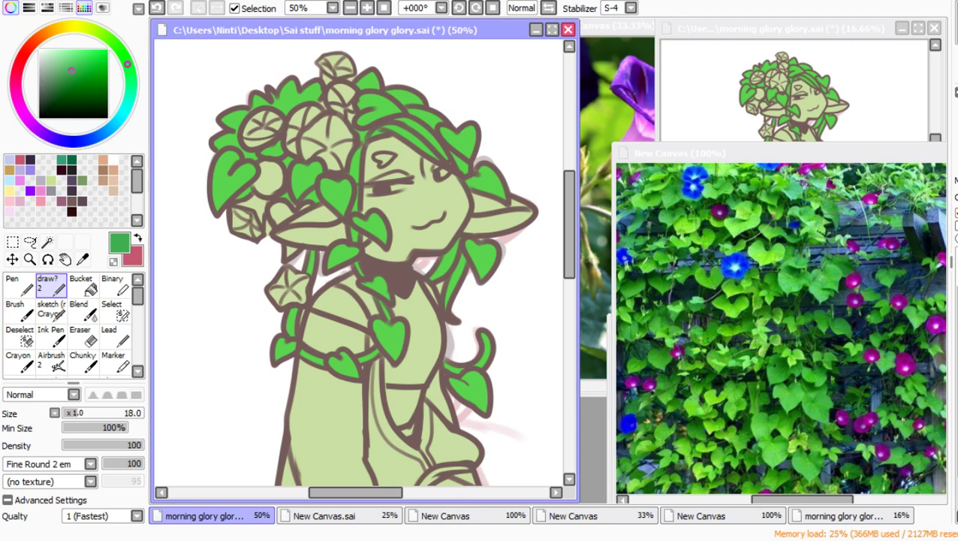
{"action": "left_click", "coordinate": [630, 8]}
{"action": "left_click", "coordinate": [616, 83]}
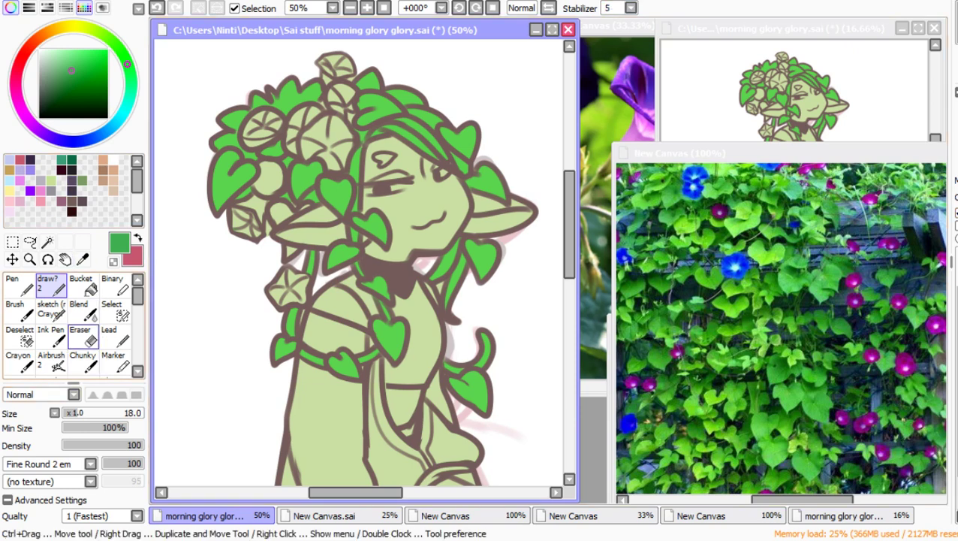
{"action": "left_click", "coordinate": [51, 336]}
{"action": "mouse_move", "coordinate": [412, 215]}
{"action": "left_mouse_down"}
{"action": "mouse_move", "coordinate": [442, 210]}
{"action": "mouse_move", "coordinate": [239, 206]}
{"action": "mouse_move", "coordinate": [330, 194]}
{"action": "mouse_move", "coordinate": [509, 448]}
{"action": "left_mouse_up"}
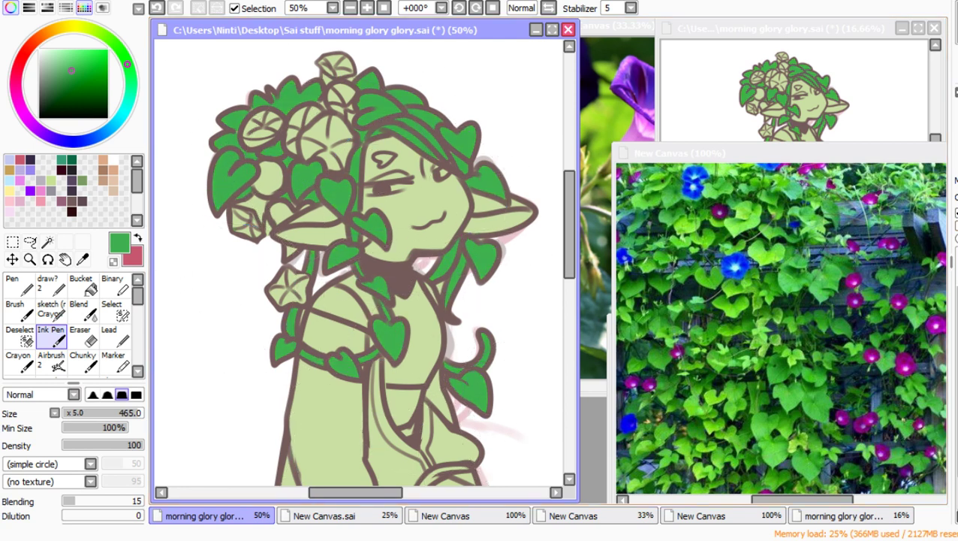
Step: Choose a paler, muted green and repaint all the leaves, vines and hair strands with it
{"action": "left_click", "coordinate": [64, 68]}
{"action": "left_click", "coordinate": [52, 68]}
{"action": "mouse_move", "coordinate": [283, 106]}
{"action": "left_mouse_down"}
{"action": "mouse_move", "coordinate": [275, 120]}
{"action": "mouse_move", "coordinate": [398, 192]}
{"action": "mouse_move", "coordinate": [552, 342]}
{"action": "left_mouse_up"}
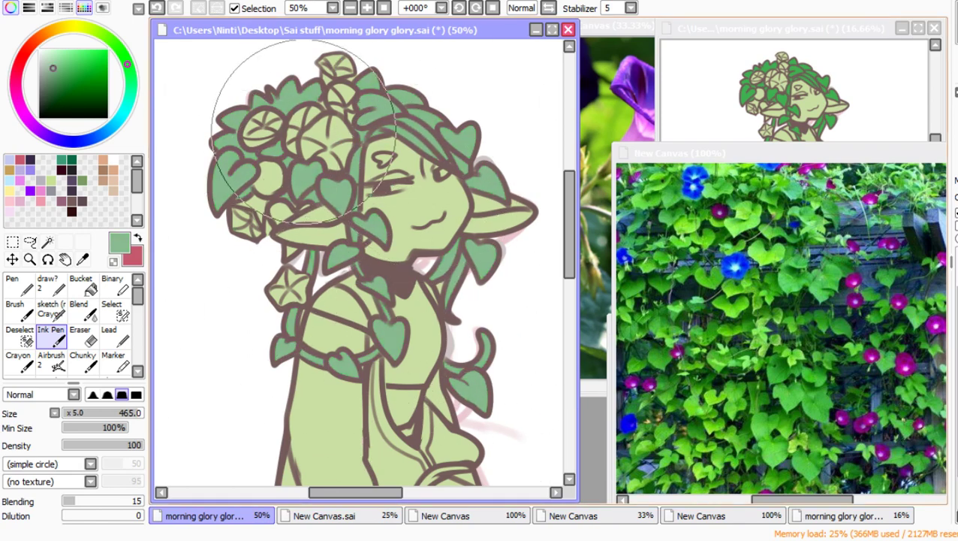
{"action": "left_click_drag", "start_coordinate": [242, 258], "coordinate": [375, 190]}
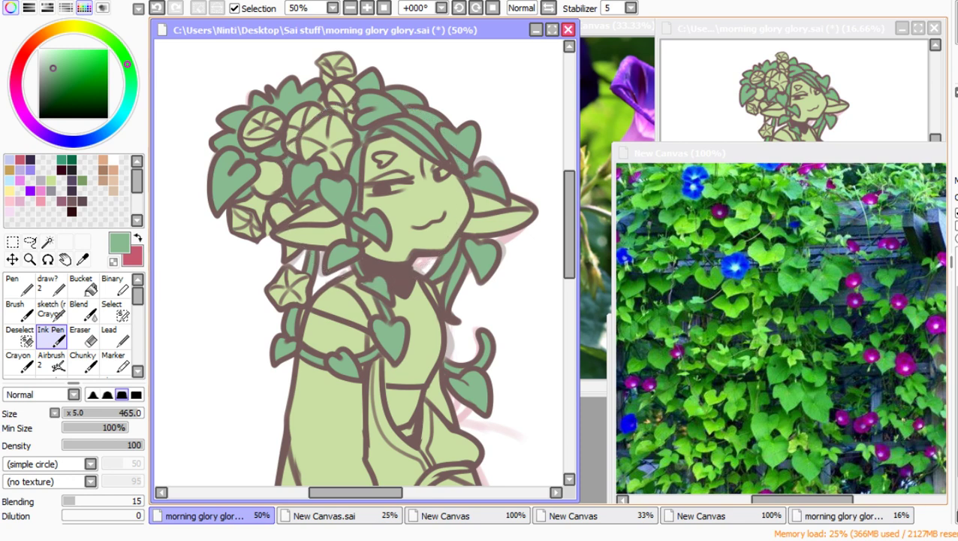
Step: Bucket-fill the small leaf above the near ear with muted green and touch up its uncovered edges with the draw? 2 brush
{"action": "left_click", "coordinate": [82, 283]}
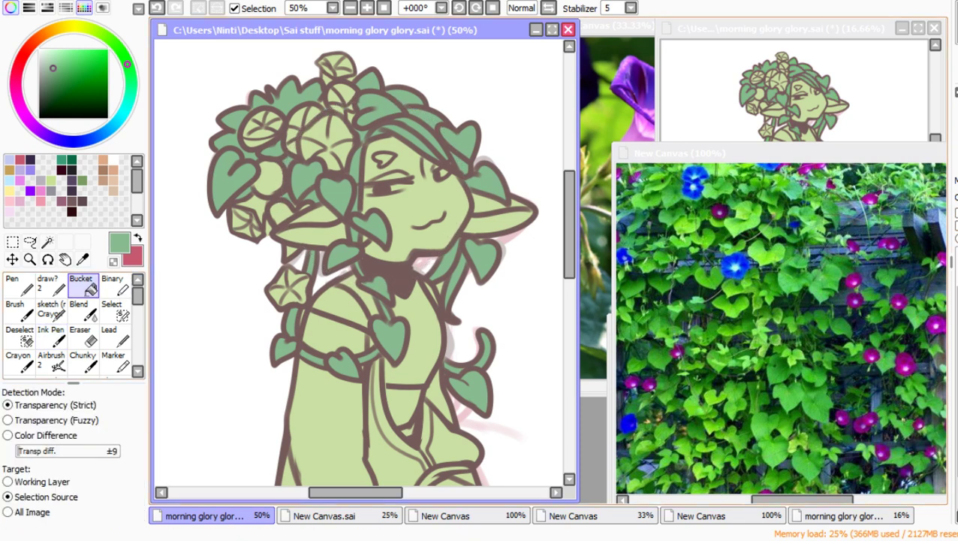
{"action": "left_click", "coordinate": [280, 213]}
{"action": "left_click", "coordinate": [51, 284]}
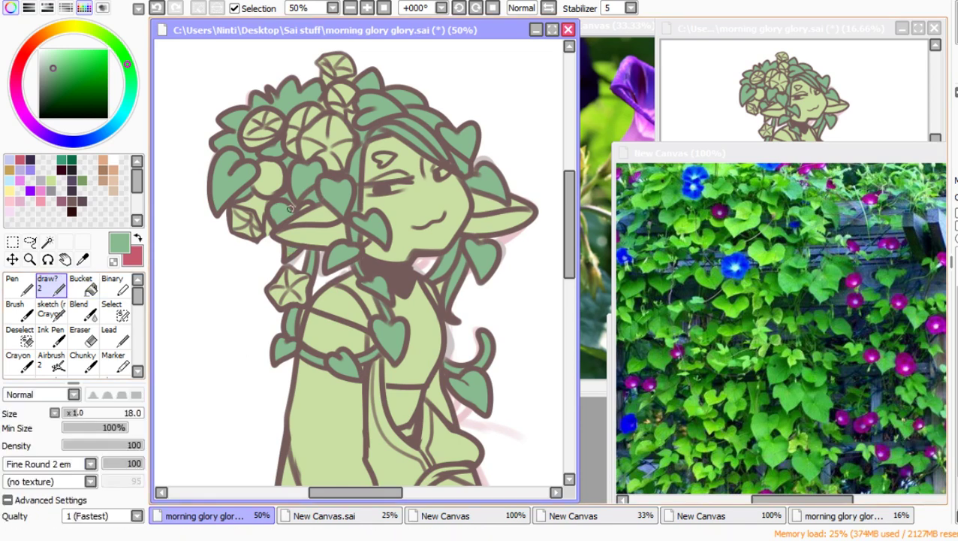
{"action": "left_click_drag", "start_coordinate": [290, 207], "coordinate": [313, 201]}
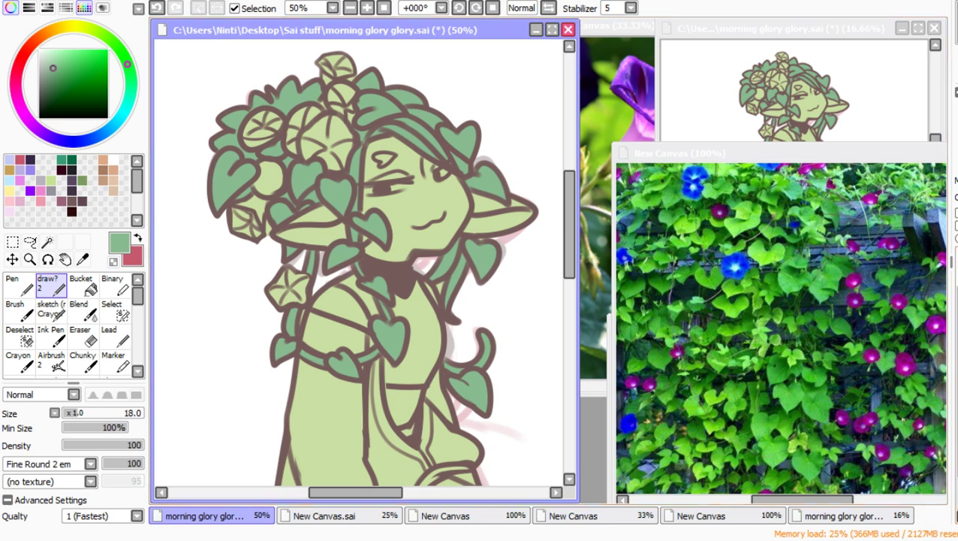
Step: Select the small gap between the shoulder and the hanging vine with the Magic Wand, detecting from the Selection Source
{"action": "key", "text": "w"}
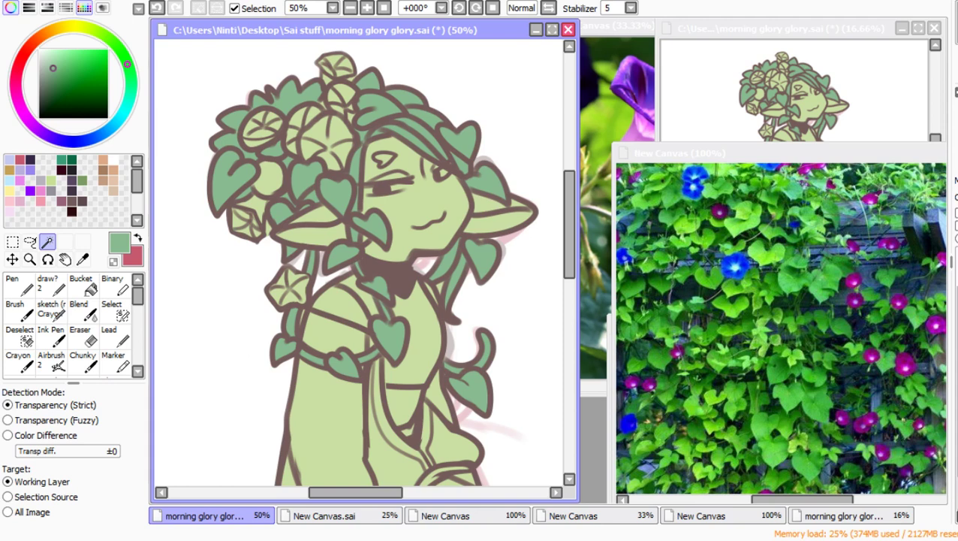
{"action": "left_click", "coordinate": [8, 496]}
{"action": "left_click", "coordinate": [438, 286]}
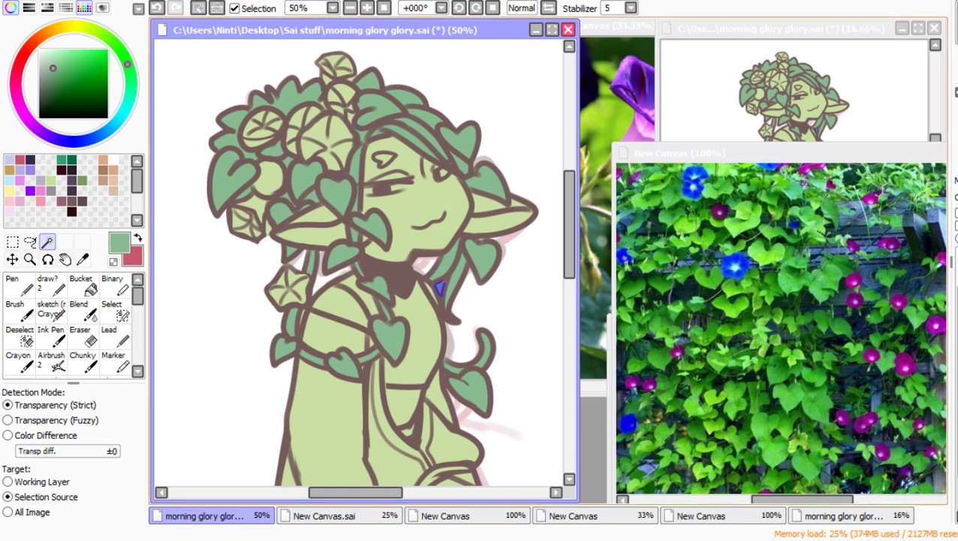
Step: Reduce the Select brush size to 16, deselect the gap by the shoulder, and return to the draw? 2 brush
{"action": "left_click", "coordinate": [115, 310]}
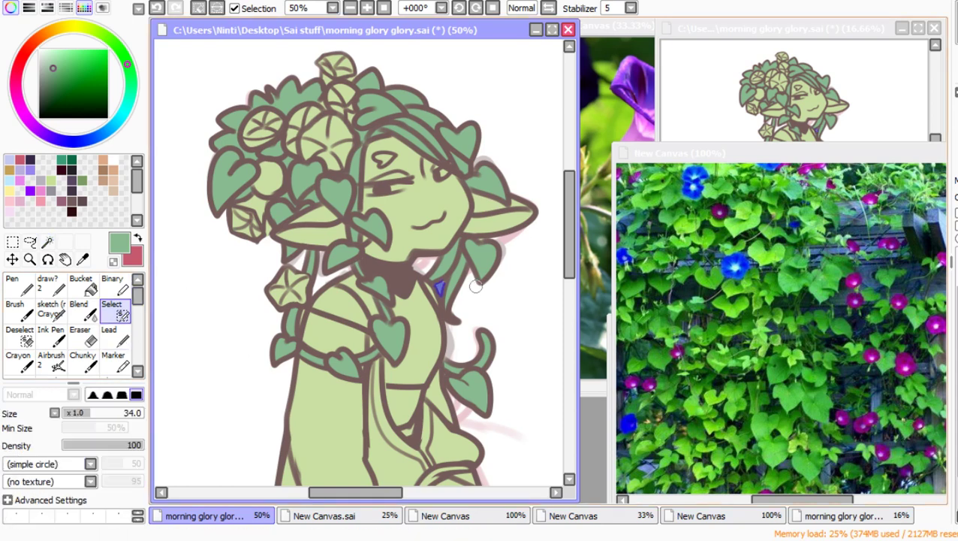
{"action": "key", "text": "bracketleft"}
{"action": "key", "text": "bracketleft"}
{"action": "key", "text": "bracketleft"}
{"action": "key", "text": "bracketleft"}
{"action": "key", "text": "bracketleft"}
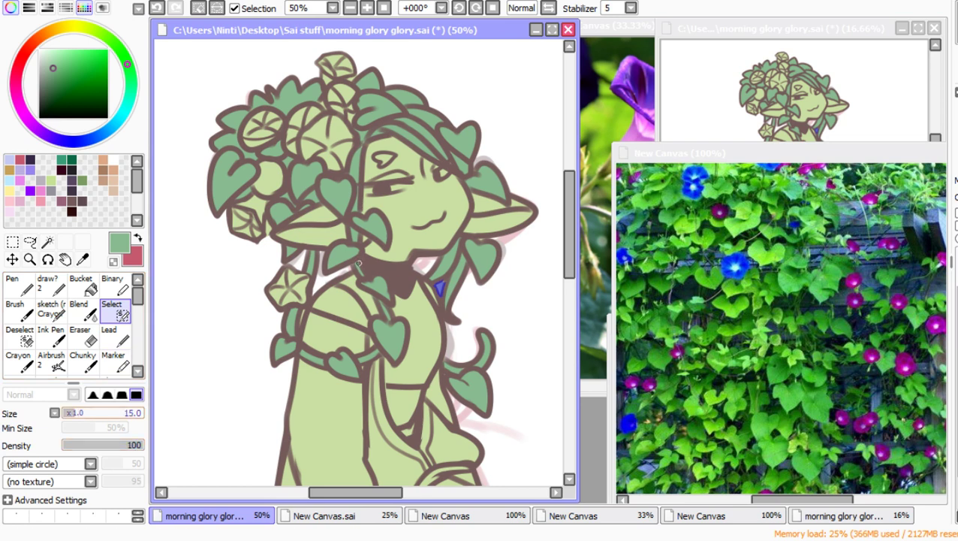
{"action": "key", "text": "bracketright"}
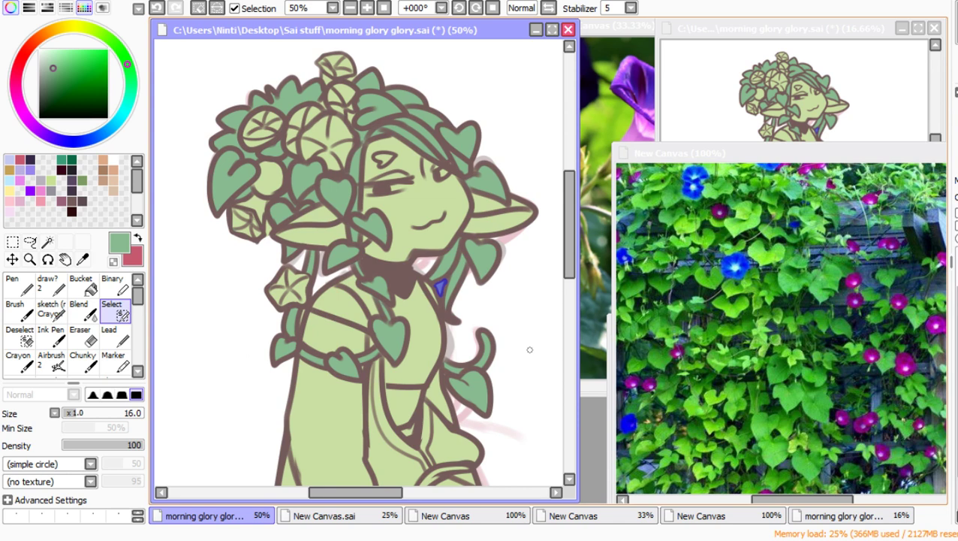
{"action": "key", "text": "ctrl+d"}
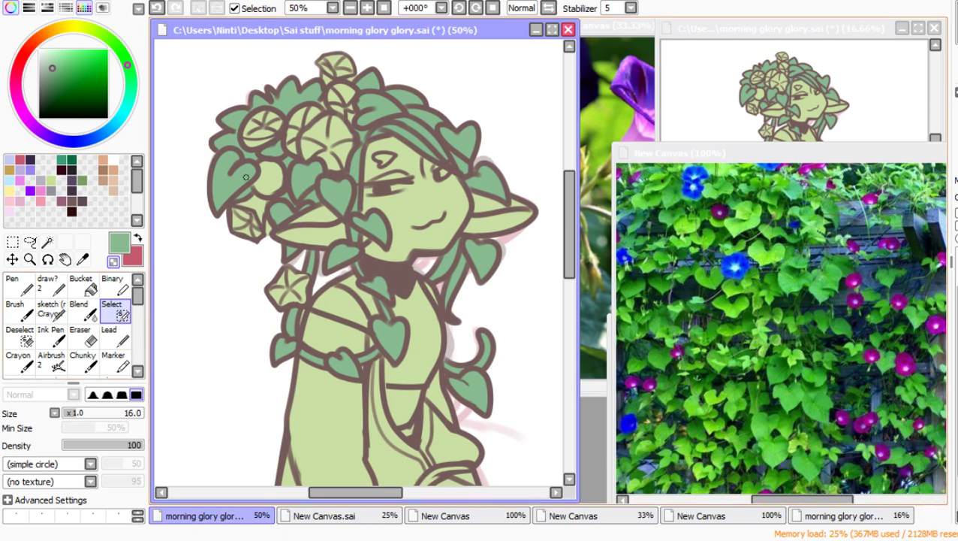
{"action": "left_click", "coordinate": [50, 286]}
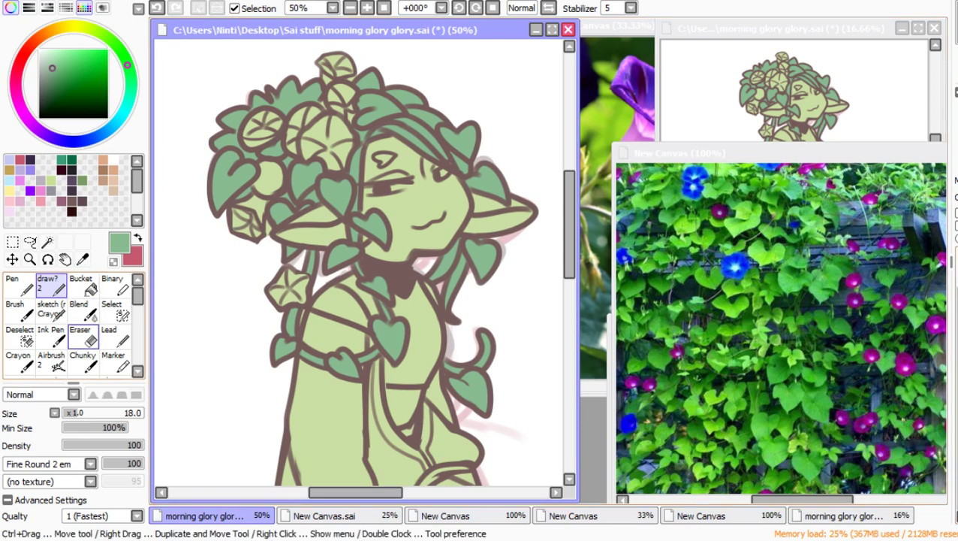
Step: Draw the star-shaped petal lines in the plain round flower above the near ear with the Lead brush in outline brown
{"action": "left_click", "coordinate": [111, 335]}
{"action": "left_click", "coordinate": [72, 211]}
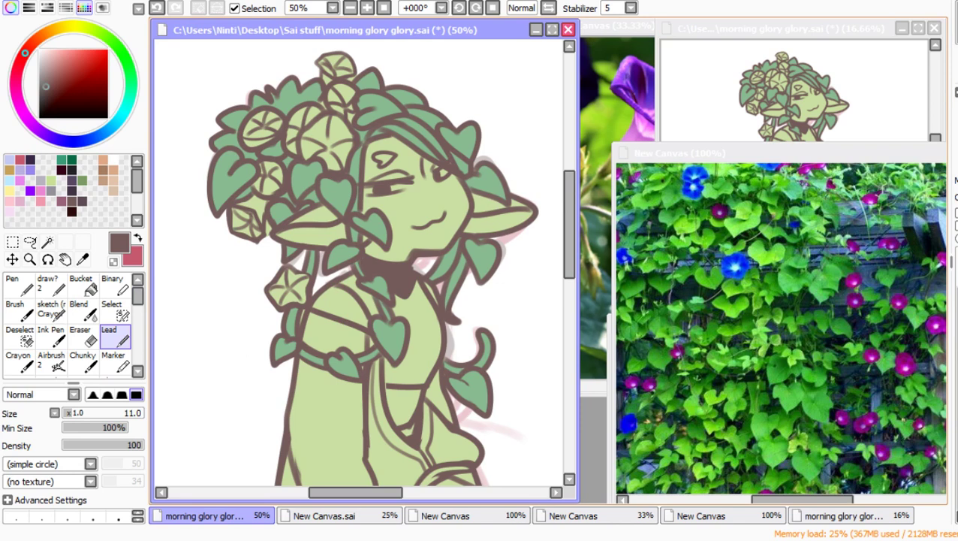
Step: Sample bright blue from the reference photo and paint the small hair flower, the hanging shoulder flower and the topmost flowers with a size 75 Ink Pen
{"action": "right_click", "coordinate": [735, 266]}
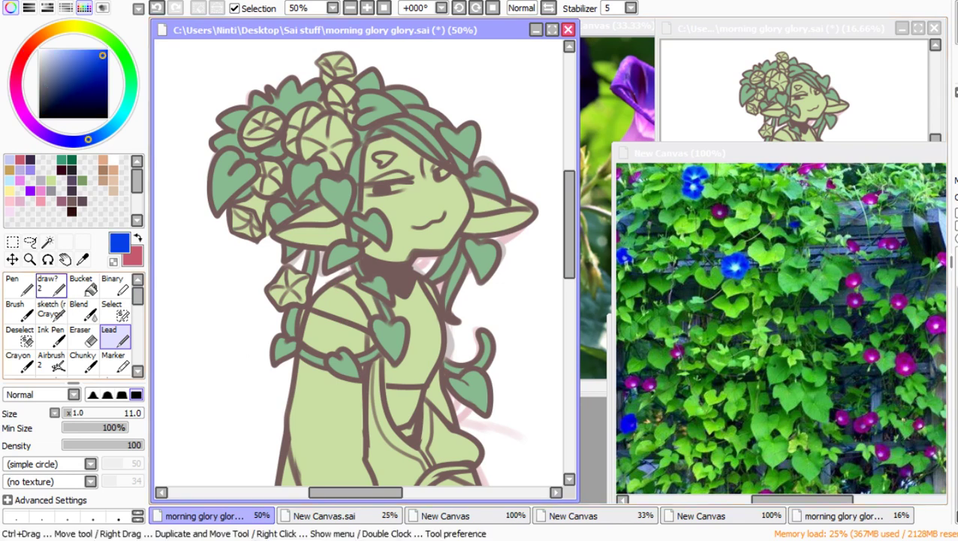
{"action": "left_click", "coordinate": [51, 334]}
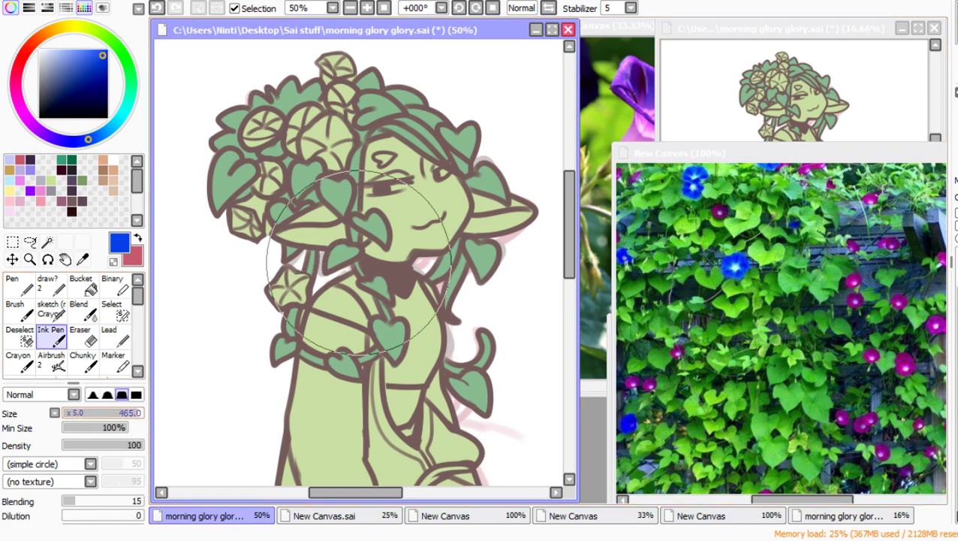
{"action": "left_click_drag", "start_coordinate": [76, 413], "coordinate": [74, 413]}
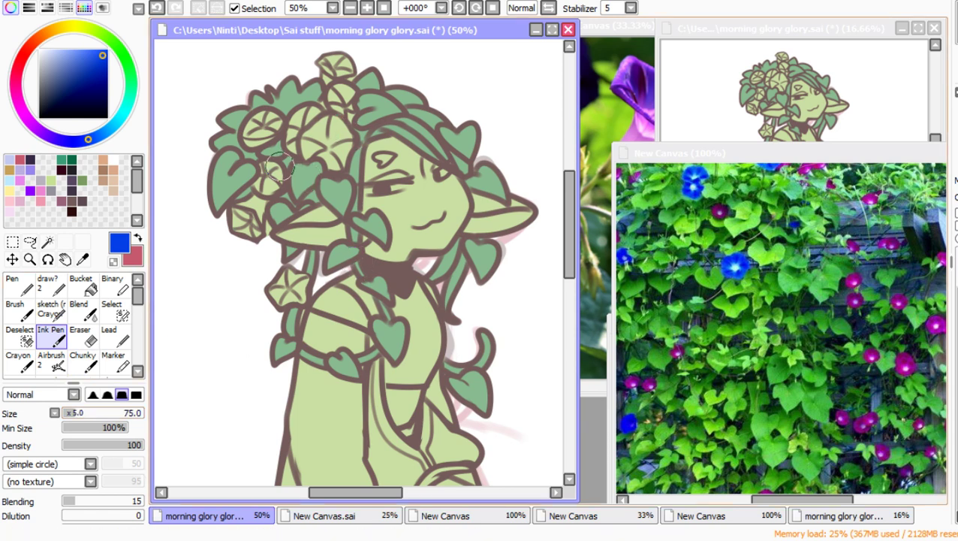
{"action": "left_click_drag", "start_coordinate": [271, 170], "coordinate": [268, 177]}
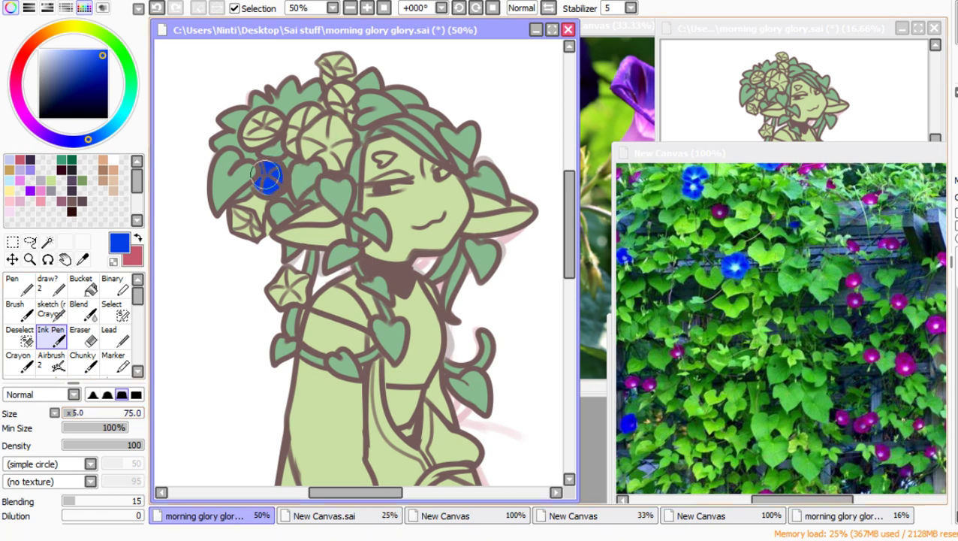
{"action": "mouse_move", "coordinate": [299, 285]}
{"action": "left_mouse_down"}
{"action": "mouse_move", "coordinate": [277, 285]}
{"action": "mouse_move", "coordinate": [292, 293]}
{"action": "left_mouse_up"}
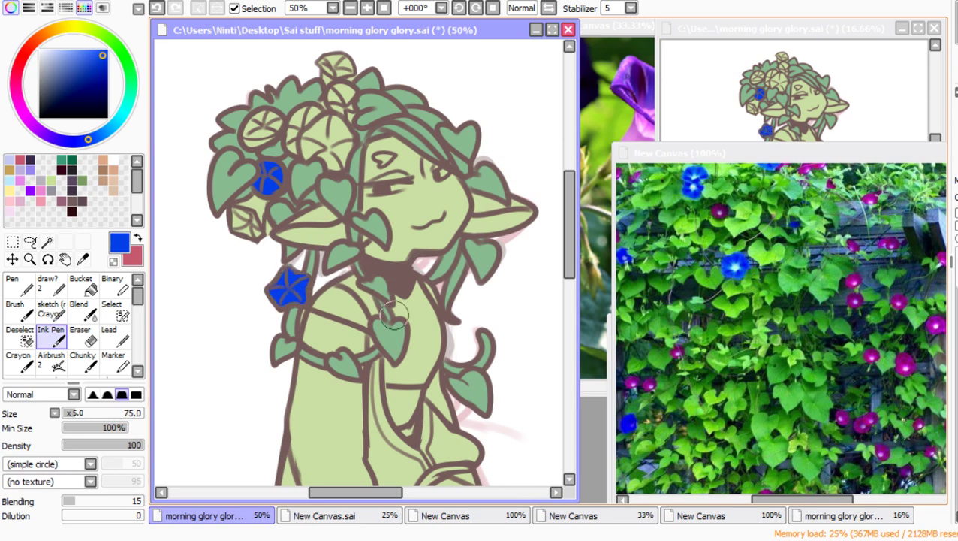
{"action": "mouse_move", "coordinate": [358, 97]}
{"action": "left_mouse_down"}
{"action": "mouse_move", "coordinate": [339, 100]}
{"action": "mouse_move", "coordinate": [347, 103]}
{"action": "mouse_move", "coordinate": [338, 96]}
{"action": "mouse_move", "coordinate": [344, 79]}
{"action": "mouse_move", "coordinate": [330, 62]}
{"action": "mouse_move", "coordinate": [339, 92]}
{"action": "left_mouse_up"}
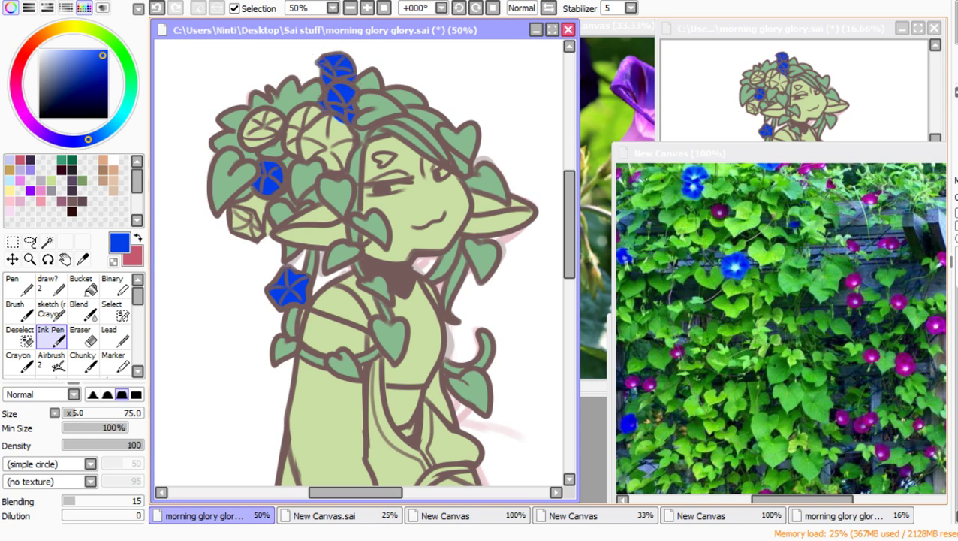
Step: Soften the bright blue of the painted flowers to a more muted blue
{"action": "left_click", "coordinate": [49, 286]}
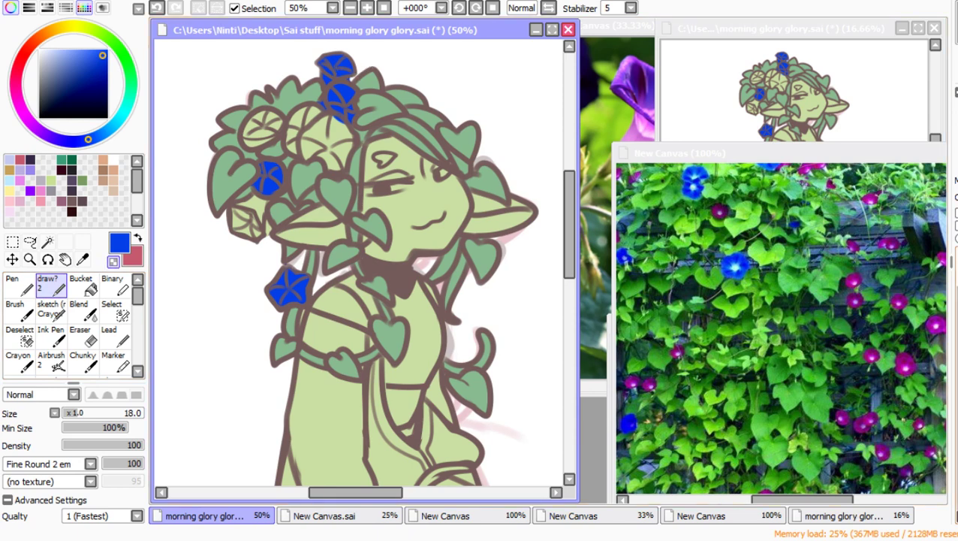
{"action": "left_click", "coordinate": [956, 198]}
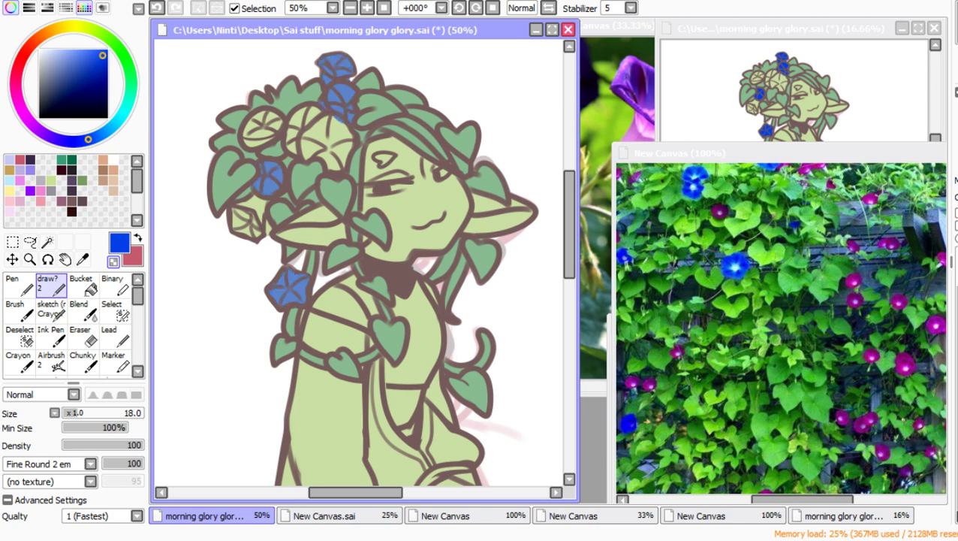
{"action": "left_click", "coordinate": [957, 198]}
{"action": "left_click", "coordinate": [51, 334]}
{"action": "left_click", "coordinate": [112, 160]}
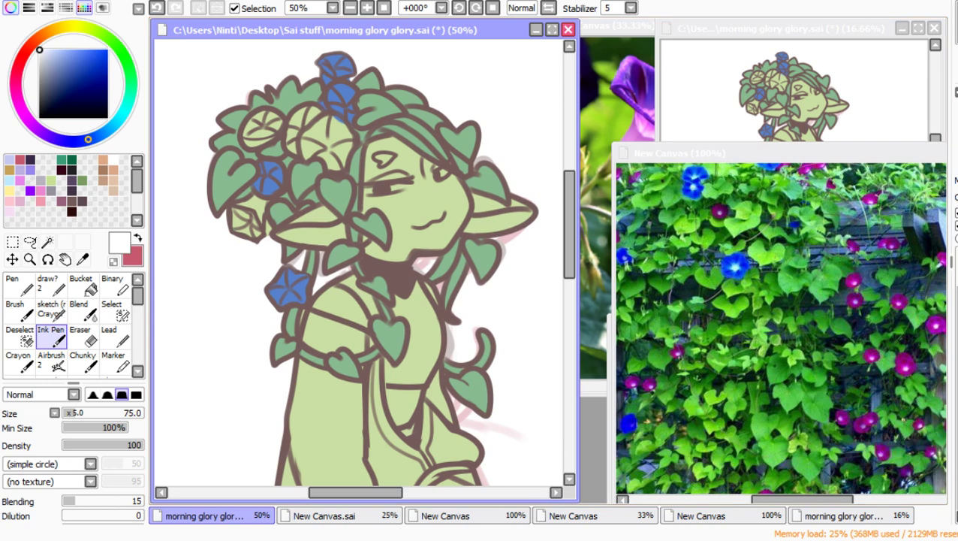
{"action": "left_click_drag", "start_coordinate": [359, 262], "coordinate": [431, 255]}
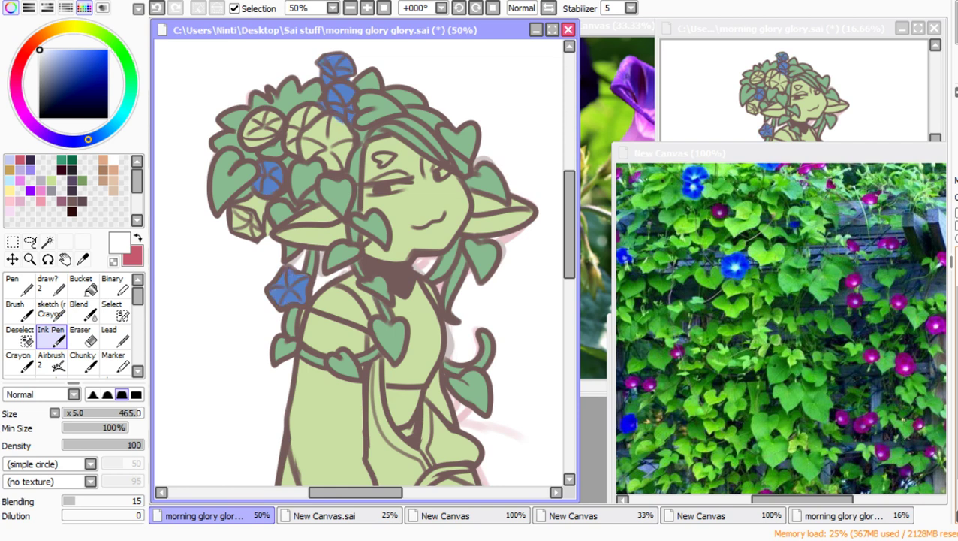
Step: Sample the flowers' muted blue, shift its hue to purple, and paint the flower beside the near ear's tip with the draw? 2 brush
{"action": "right_click", "coordinate": [286, 289]}
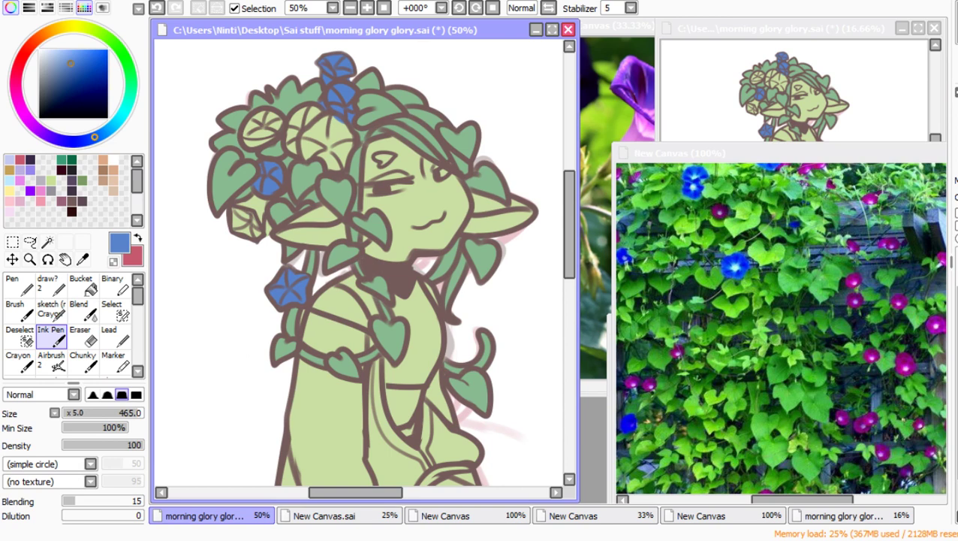
{"action": "left_click", "coordinate": [55, 138]}
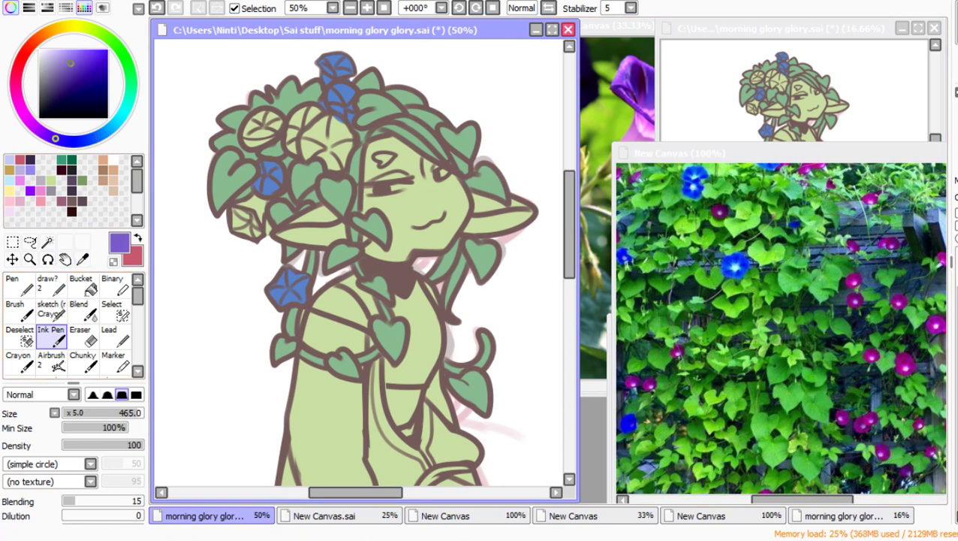
{"action": "left_click", "coordinate": [38, 130]}
{"action": "left_click", "coordinate": [50, 286]}
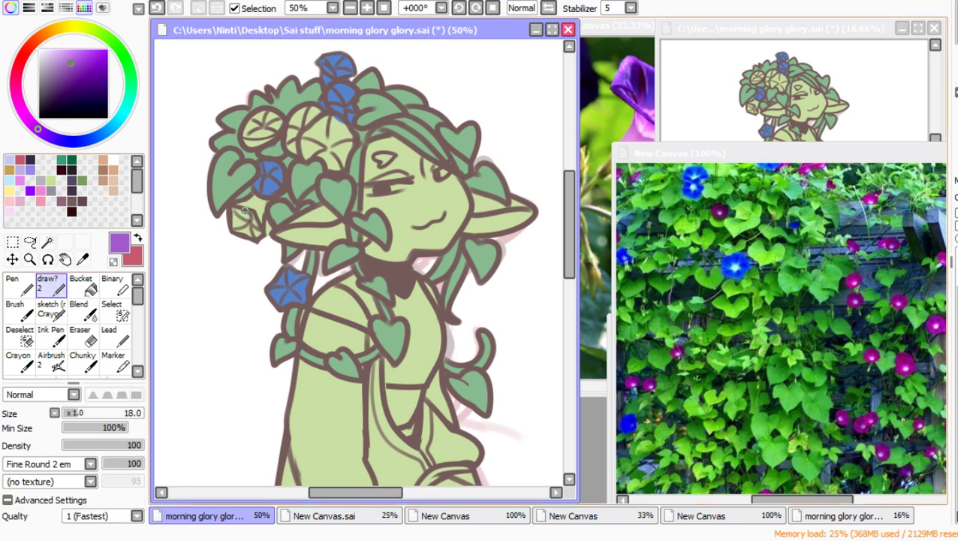
{"action": "mouse_move", "coordinate": [245, 211]}
{"action": "left_mouse_down"}
{"action": "mouse_move", "coordinate": [254, 228]}
{"action": "mouse_move", "coordinate": [237, 227]}
{"action": "mouse_move", "coordinate": [231, 208]}
{"action": "mouse_move", "coordinate": [237, 232]}
{"action": "left_mouse_up"}
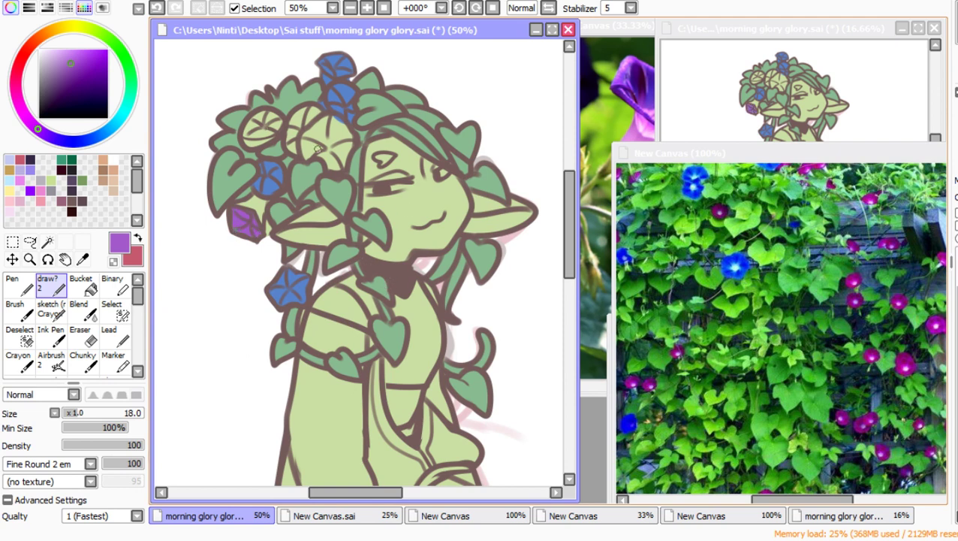
Step: Paint the rim of the large front flower purple, bucket-fill its center petals, and touch up the remaining gaps with the draw? 2 brush
{"action": "mouse_move", "coordinate": [333, 116]}
{"action": "left_mouse_down"}
{"action": "mouse_move", "coordinate": [349, 137]}
{"action": "mouse_move", "coordinate": [338, 168]}
{"action": "mouse_move", "coordinate": [302, 157]}
{"action": "mouse_move", "coordinate": [299, 136]}
{"action": "mouse_move", "coordinate": [323, 123]}
{"action": "mouse_move", "coordinate": [339, 127]}
{"action": "left_mouse_up"}
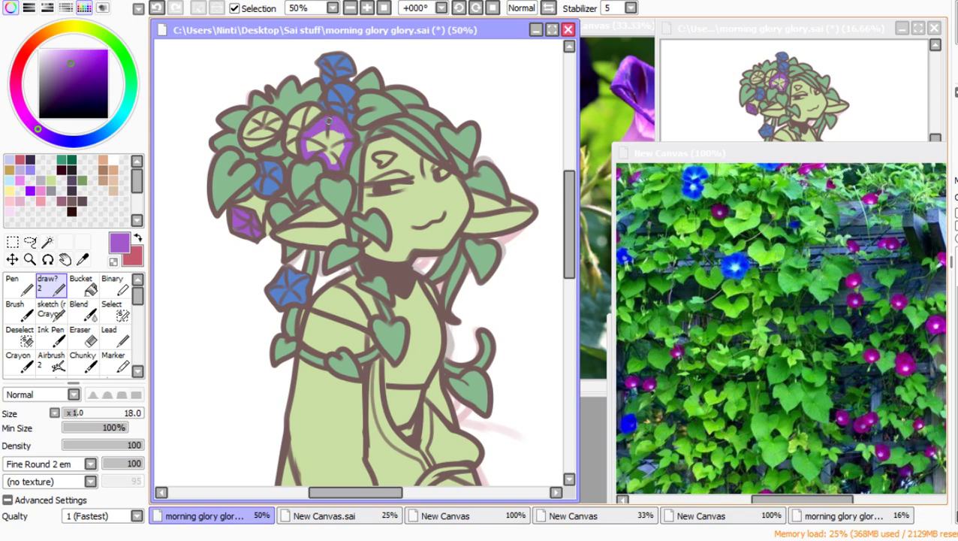
{"action": "left_click", "coordinate": [81, 284]}
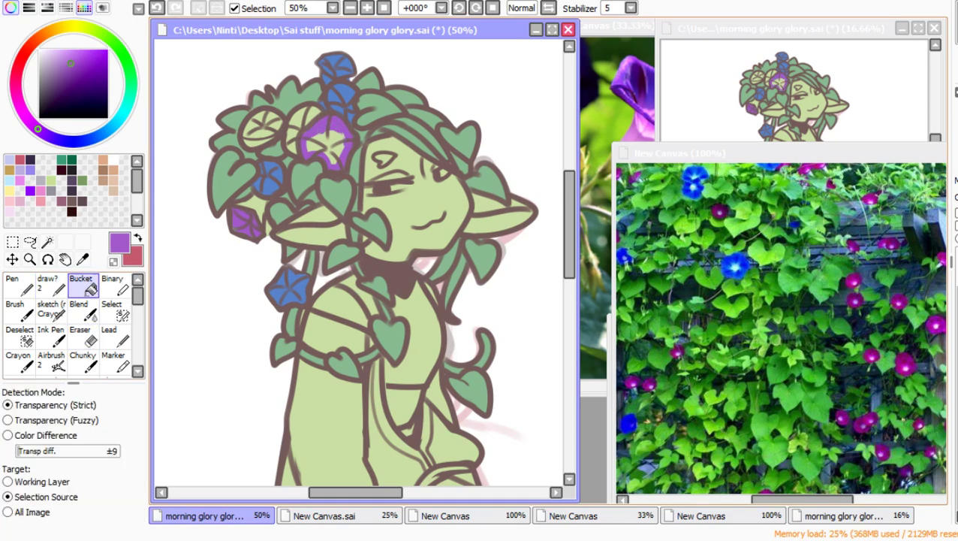
{"action": "left_click", "coordinate": [328, 148]}
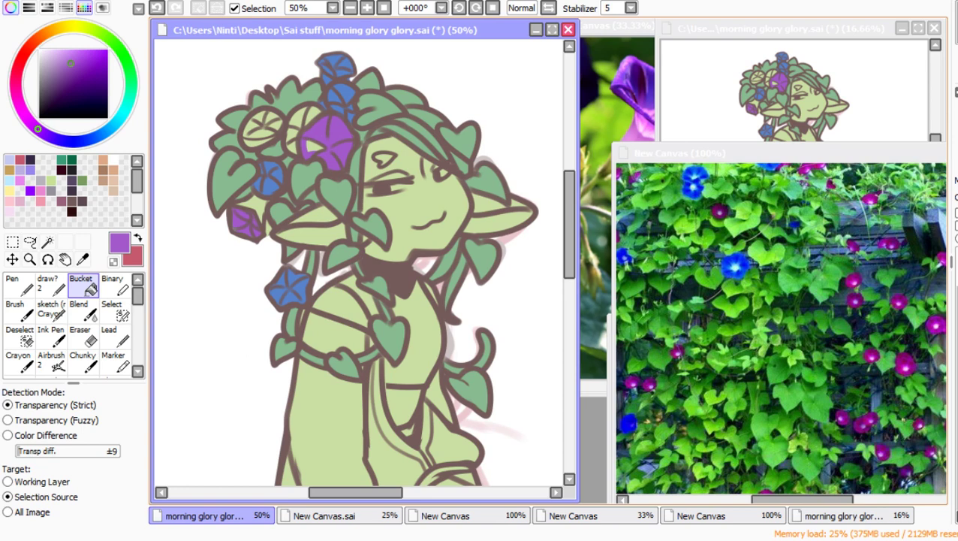
{"action": "left_click", "coordinate": [48, 284]}
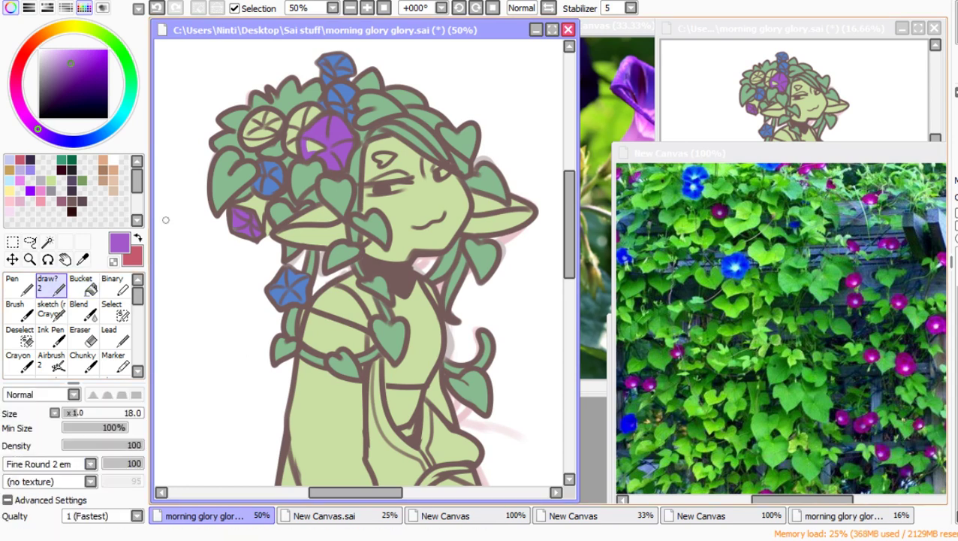
{"action": "left_click_drag", "start_coordinate": [308, 142], "coordinate": [320, 150]}
Step: Paint the round flower at the back of the hair purple and the flower behind the large front one in the sampled muted blue
{"action": "mouse_move", "coordinate": [267, 117]}
{"action": "left_mouse_down"}
{"action": "mouse_move", "coordinate": [254, 127]}
{"action": "mouse_move", "coordinate": [261, 135]}
{"action": "mouse_move", "coordinate": [277, 118]}
{"action": "mouse_move", "coordinate": [261, 142]}
{"action": "mouse_move", "coordinate": [273, 134]}
{"action": "mouse_move", "coordinate": [267, 117]}
{"action": "left_mouse_up"}
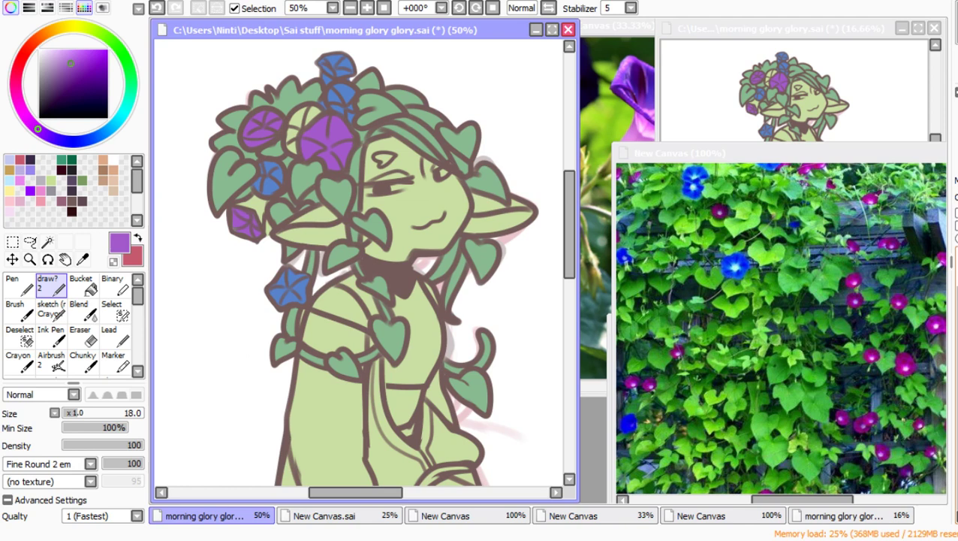
{"action": "right_click", "coordinate": [271, 178]}
{"action": "mouse_move", "coordinate": [293, 113]}
{"action": "left_mouse_down"}
{"action": "mouse_move", "coordinate": [318, 112]}
{"action": "mouse_move", "coordinate": [303, 109]}
{"action": "mouse_move", "coordinate": [291, 130]}
{"action": "mouse_move", "coordinate": [299, 153]}
{"action": "mouse_move", "coordinate": [305, 118]}
{"action": "mouse_move", "coordinate": [298, 148]}
{"action": "left_mouse_up"}
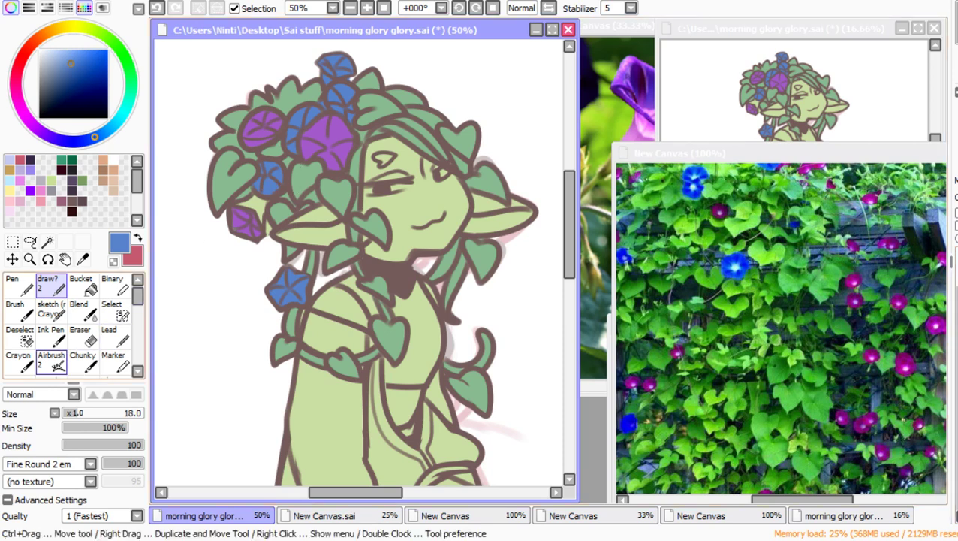
Step: Try recoloring the blue flowers in pinkish red with the Ink Pen at size 500
{"action": "left_click", "coordinate": [50, 335]}
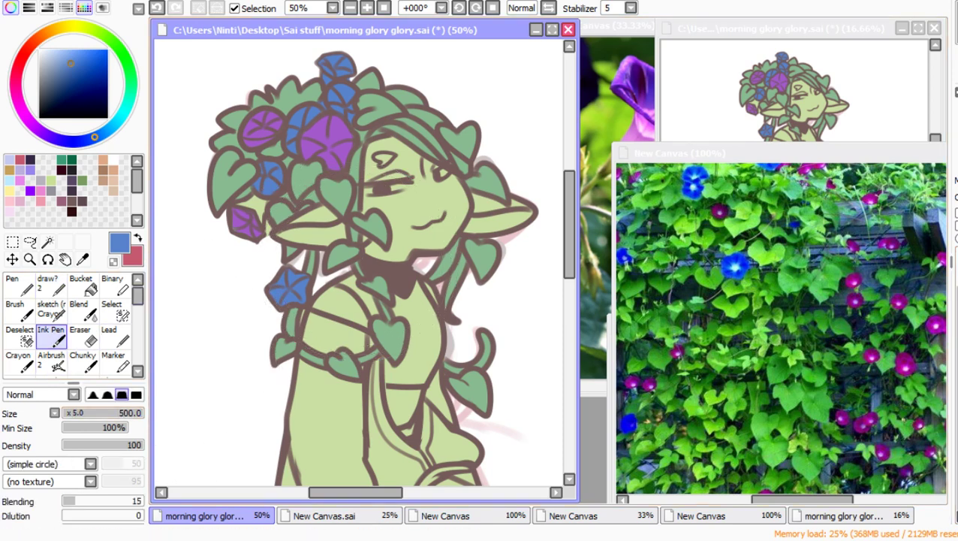
{"action": "left_click", "coordinate": [138, 237]}
{"action": "left_click_drag", "start_coordinate": [188, 240], "coordinate": [264, 208]}
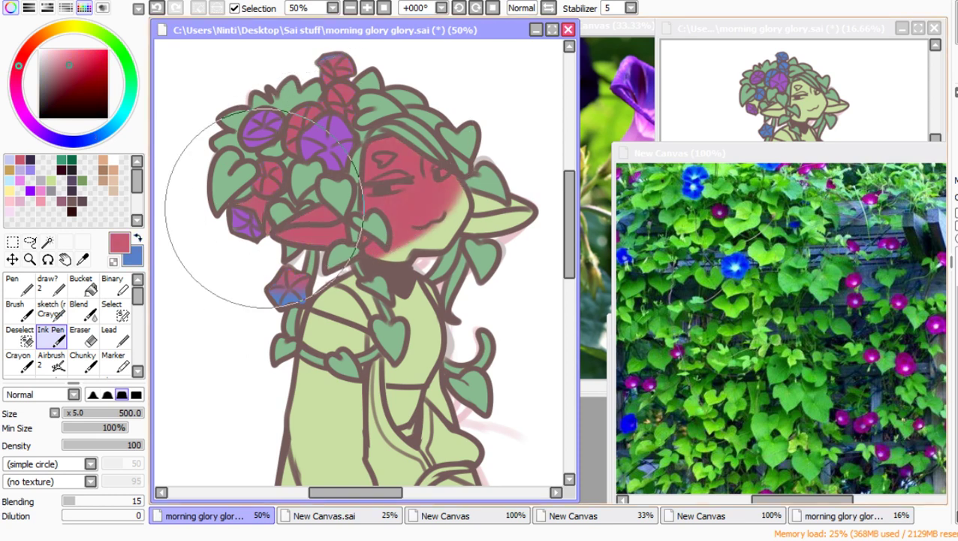
{"action": "key", "text": "ctrl+z"}
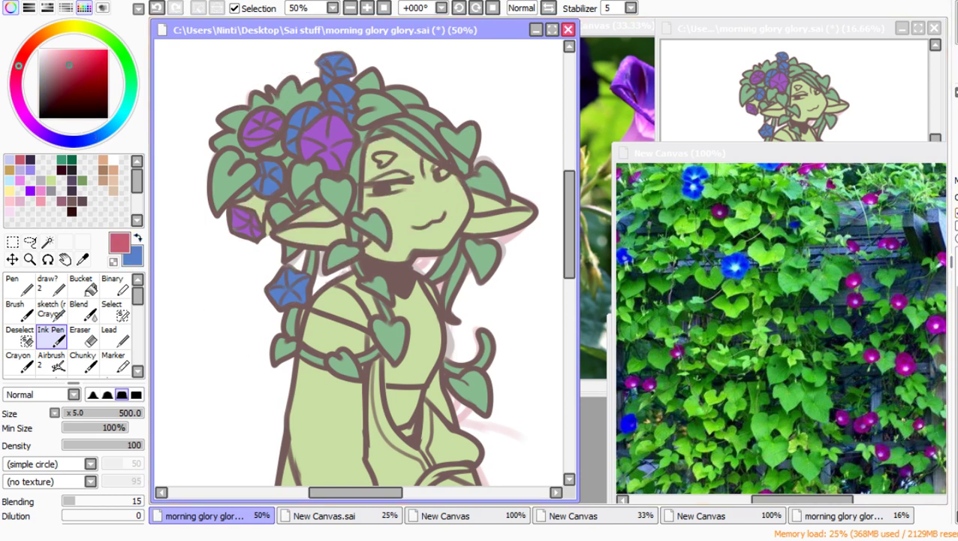
{"action": "mouse_move", "coordinate": [294, 184]}
{"action": "left_mouse_down"}
{"action": "mouse_move", "coordinate": [215, 148]}
{"action": "mouse_move", "coordinate": [186, 237]}
{"action": "mouse_move", "coordinate": [293, 355]}
{"action": "mouse_move", "coordinate": [257, 411]}
{"action": "mouse_move", "coordinate": [165, 265]}
{"action": "mouse_move", "coordinate": [163, 186]}
{"action": "mouse_move", "coordinate": [166, 212]}
{"action": "left_mouse_up"}
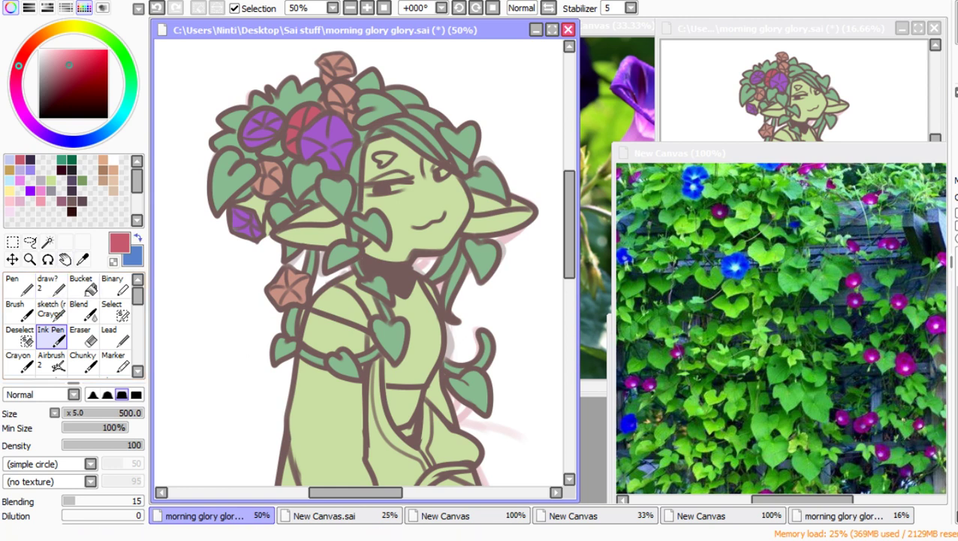
Step: Switch back to the muted blue and brush it over the recolored flowers with the Ink Pen, undoing the stroke that covers the figure
{"action": "left_click", "coordinate": [138, 239]}
{"action": "mouse_move", "coordinate": [262, 248]}
{"action": "left_mouse_down"}
{"action": "mouse_move", "coordinate": [374, 104]}
{"action": "mouse_move", "coordinate": [305, 120]}
{"action": "mouse_move", "coordinate": [302, 332]}
{"action": "left_mouse_up"}
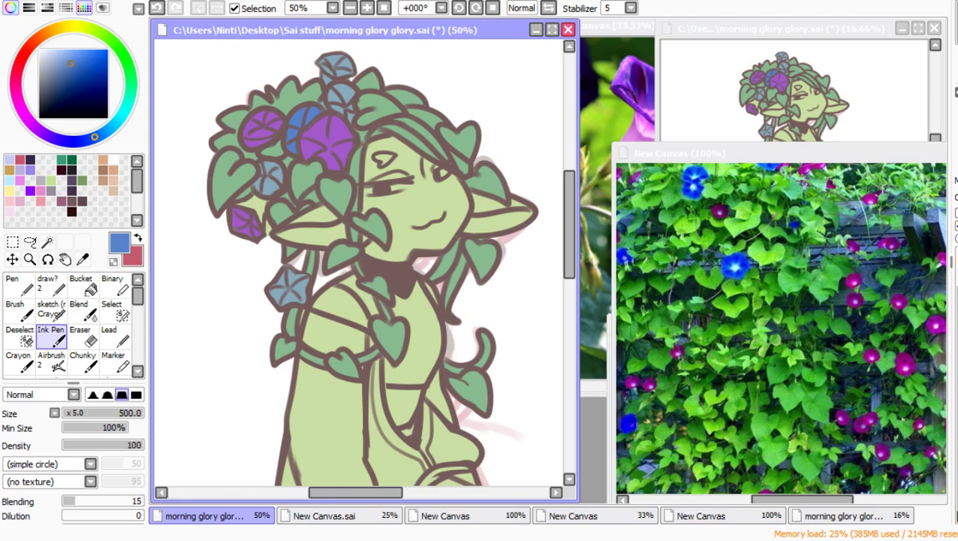
{"action": "left_click_drag", "start_coordinate": [376, 113], "coordinate": [296, 432]}
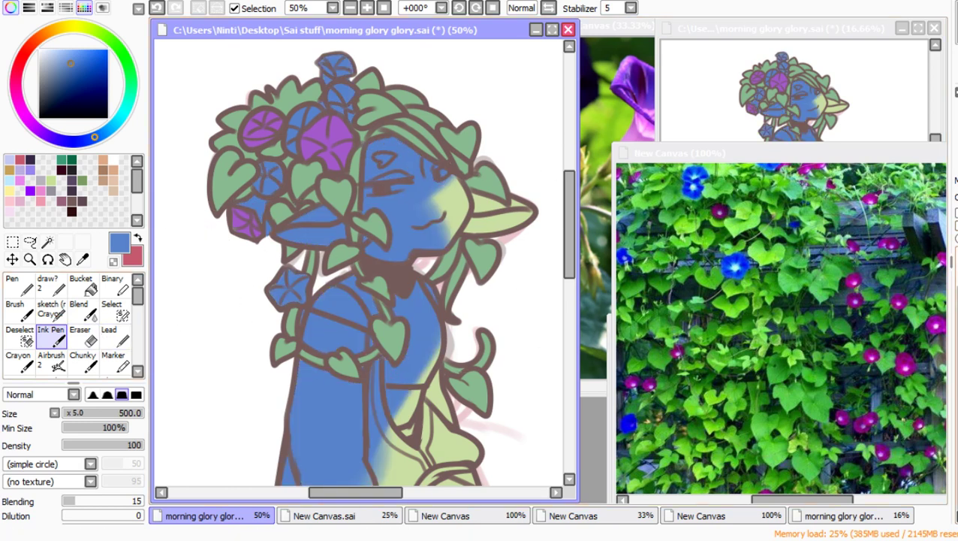
{"action": "key", "text": "ctrl+z"}
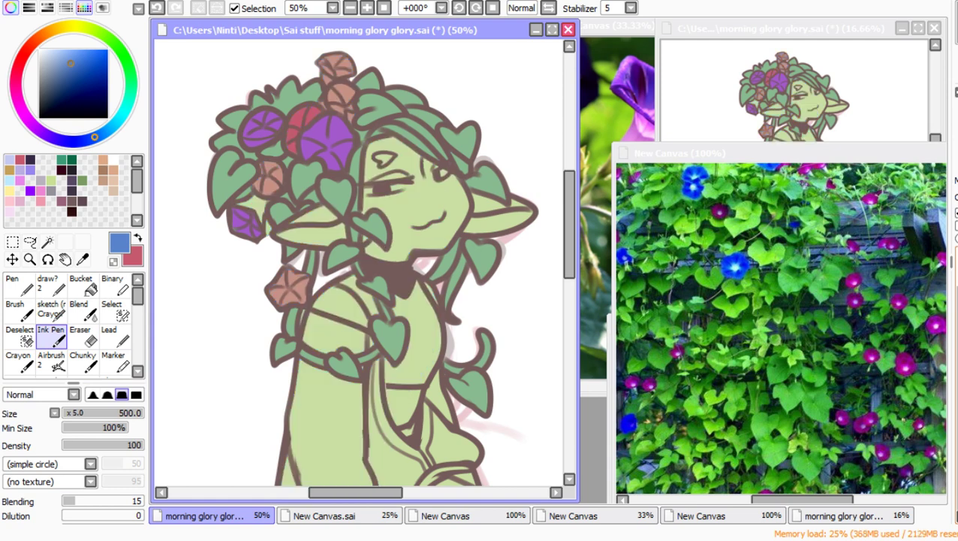
{"action": "mouse_move", "coordinate": [226, 206]}
{"action": "left_mouse_down"}
{"action": "mouse_move", "coordinate": [366, 103]}
{"action": "mouse_move", "coordinate": [402, 146]}
{"action": "mouse_move", "coordinate": [411, 297]}
{"action": "left_mouse_up"}
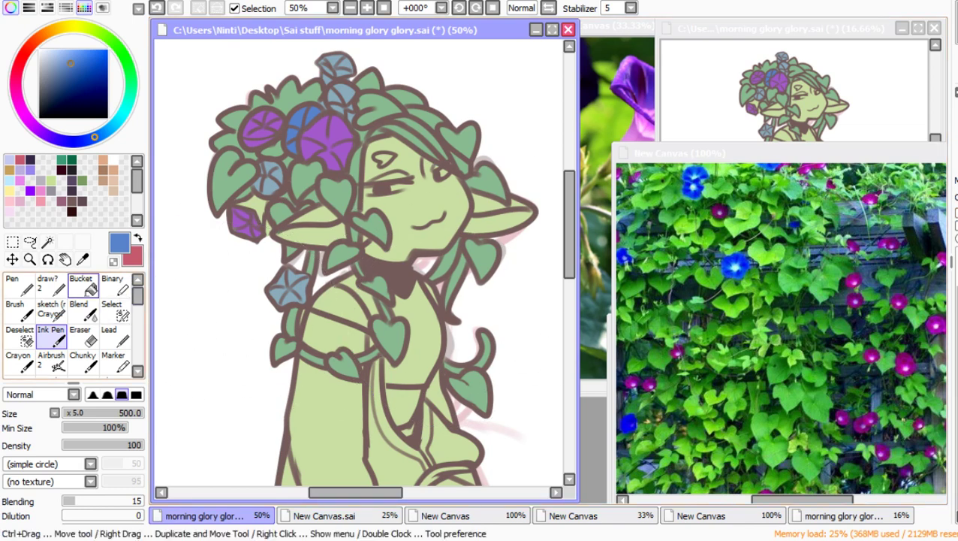
Step: Repaint the small hair flower, the hanging shoulder flower and the flower below the topmost one in muted blue with the draw? 2 brush
{"action": "left_click", "coordinate": [49, 284]}
{"action": "mouse_move", "coordinate": [264, 181]}
{"action": "left_mouse_down"}
{"action": "mouse_move", "coordinate": [269, 188]}
{"action": "mouse_move", "coordinate": [270, 164]}
{"action": "left_mouse_up"}
{"action": "mouse_move", "coordinate": [297, 269]}
{"action": "left_mouse_down"}
{"action": "mouse_move", "coordinate": [284, 278]}
{"action": "mouse_move", "coordinate": [300, 280]}
{"action": "mouse_move", "coordinate": [303, 298]}
{"action": "mouse_move", "coordinate": [286, 300]}
{"action": "mouse_move", "coordinate": [276, 286]}
{"action": "mouse_move", "coordinate": [300, 285]}
{"action": "mouse_move", "coordinate": [302, 298]}
{"action": "mouse_move", "coordinate": [277, 282]}
{"action": "left_mouse_up"}
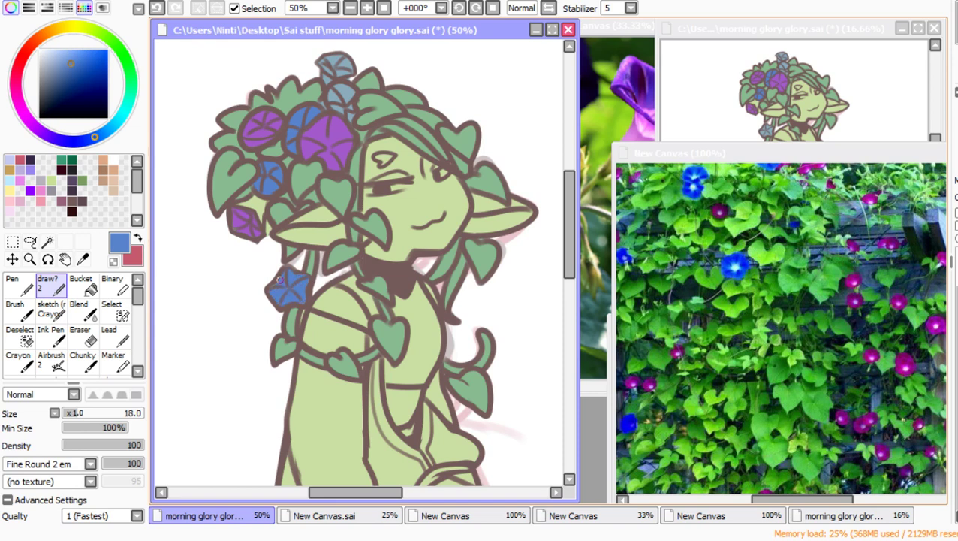
{"action": "mouse_move", "coordinate": [321, 96]}
{"action": "left_mouse_down"}
{"action": "mouse_move", "coordinate": [334, 90]}
{"action": "mouse_move", "coordinate": [349, 116]}
{"action": "mouse_move", "coordinate": [334, 86]}
{"action": "mouse_move", "coordinate": [347, 99]}
{"action": "left_mouse_up"}
Step: Paste the pink, yellow and blue striped circle as a new canvas, place it over the vine reference photo, and reset its rotation
{"action": "scroll", "coordinate": [347, 97], "scroll_direction": "down", "scroll_amount": 1}
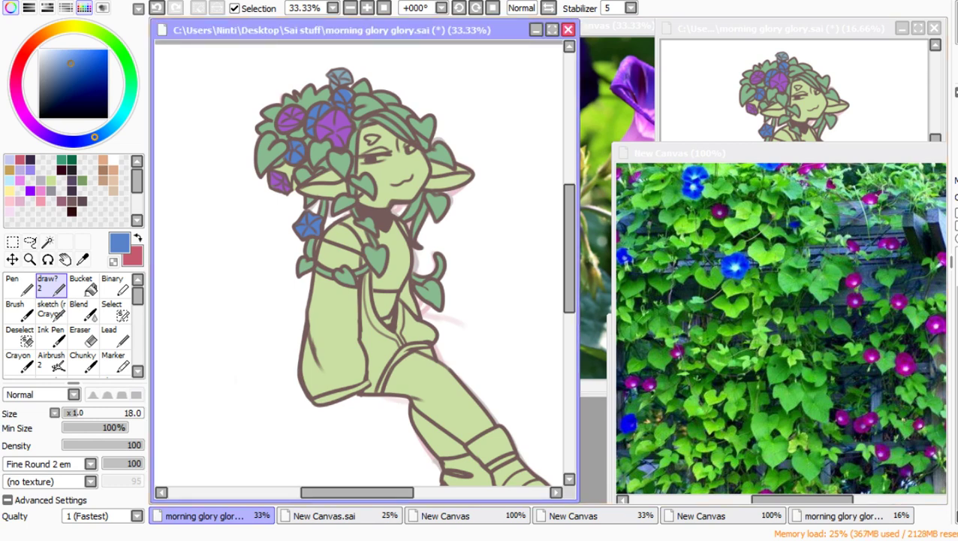
{"action": "key", "text": "ctrl+v"}
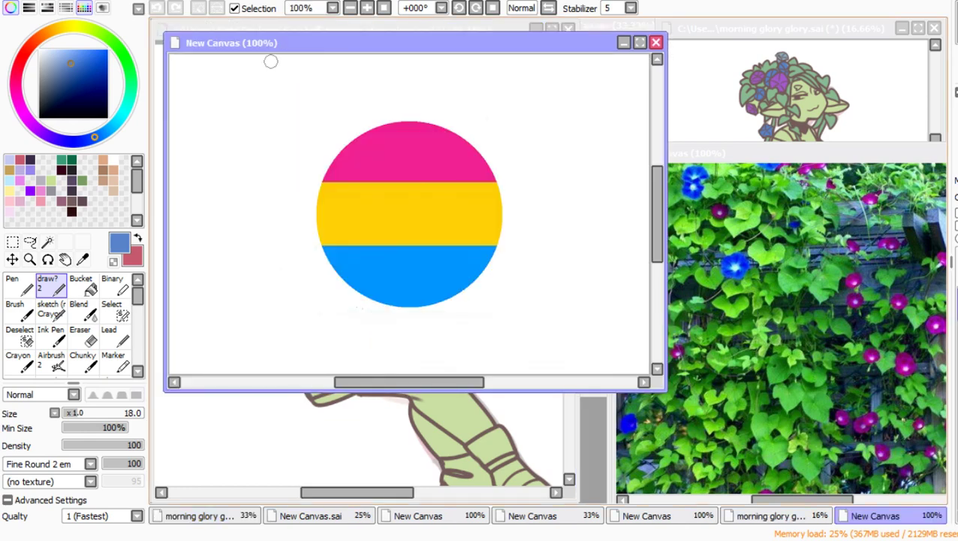
{"action": "left_click_drag", "start_coordinate": [270, 43], "coordinate": [699, 255]}
{"action": "left_click", "coordinate": [459, 8]}
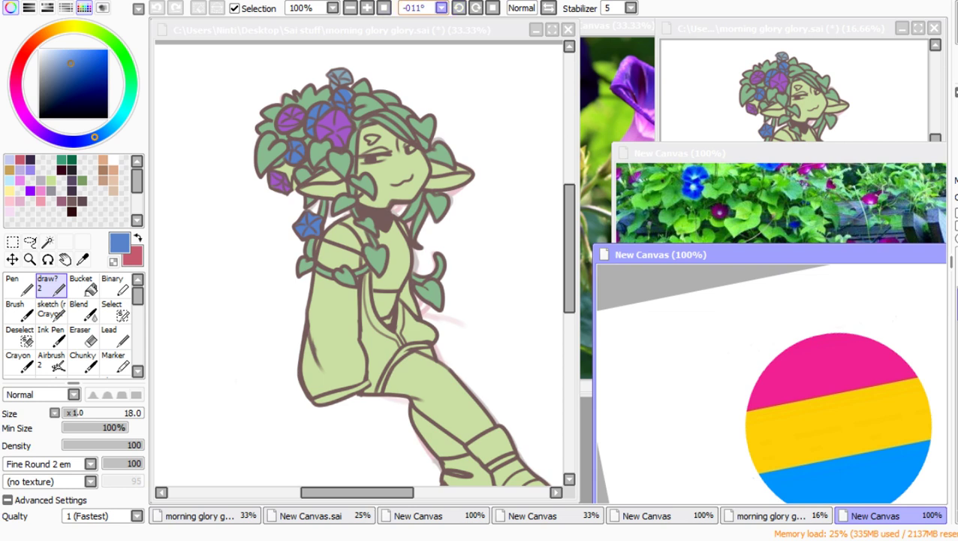
{"action": "key", "text": "Home"}
Step: Repaint the topmost hair flower in the brighter blue sampled from the other blue flowers, using the draw? 2 brush
{"action": "left_click", "coordinate": [360, 225]}
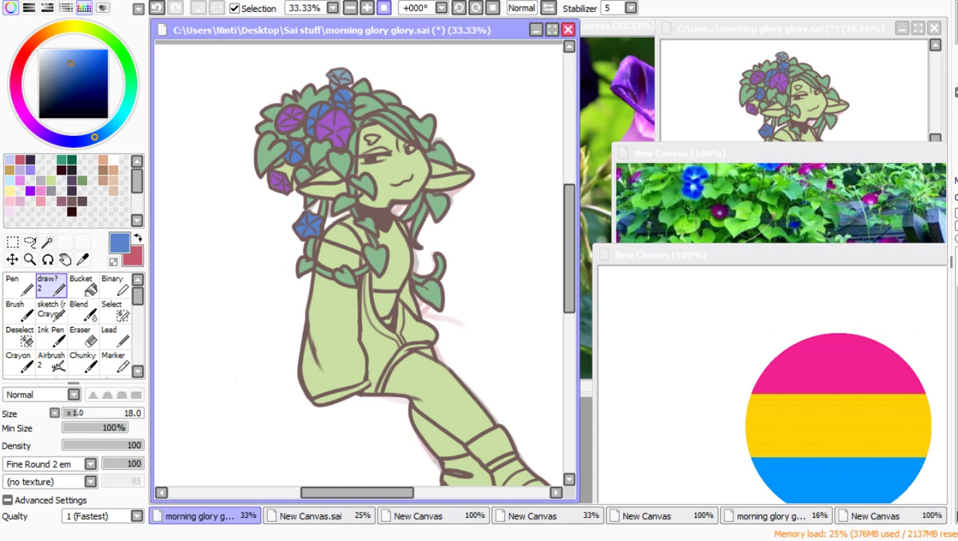
{"action": "key", "text": "ctrl+alt+space"}
{"action": "left_click_drag", "start_coordinate": [269, 82], "coordinate": [431, 211]}
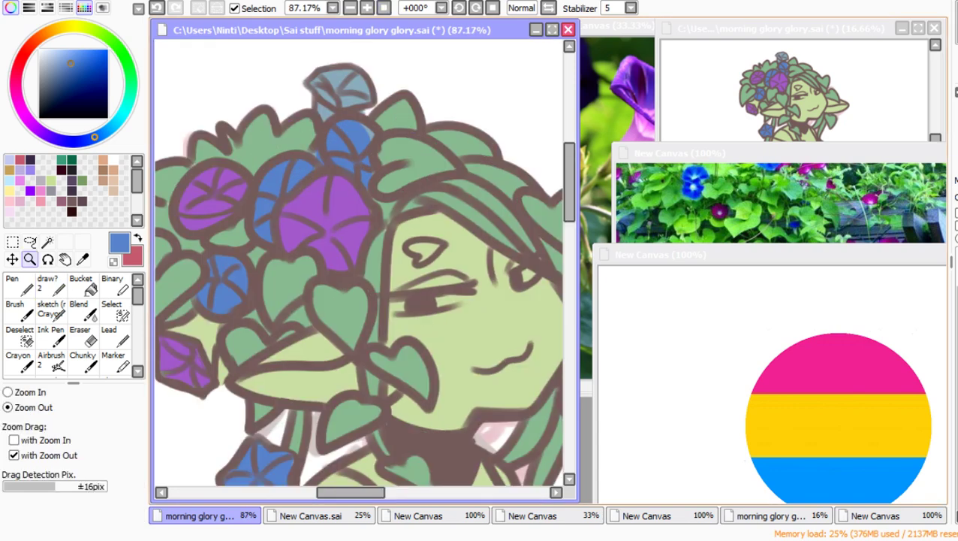
{"action": "left_click", "coordinate": [421, 214]}
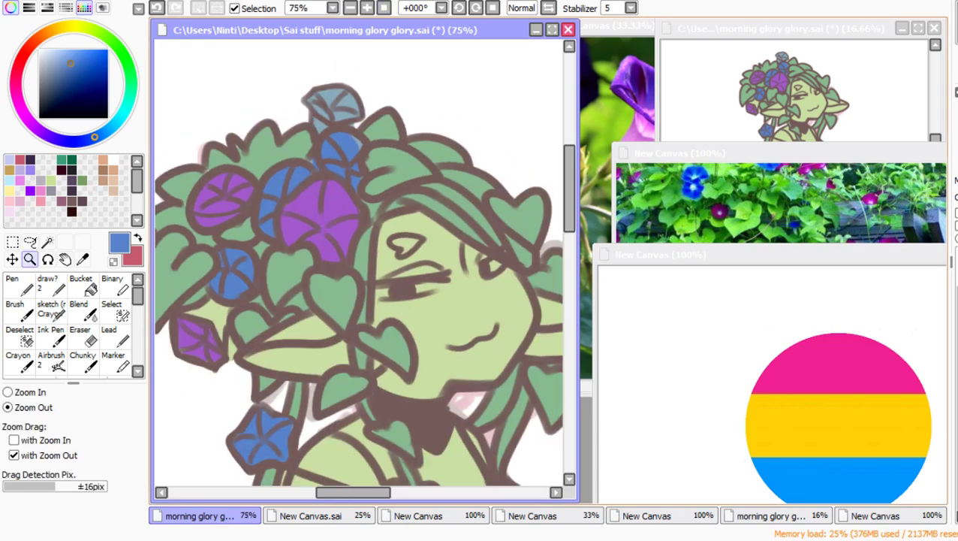
{"action": "right_click", "coordinate": [337, 99]}
{"action": "left_click", "coordinate": [51, 285]}
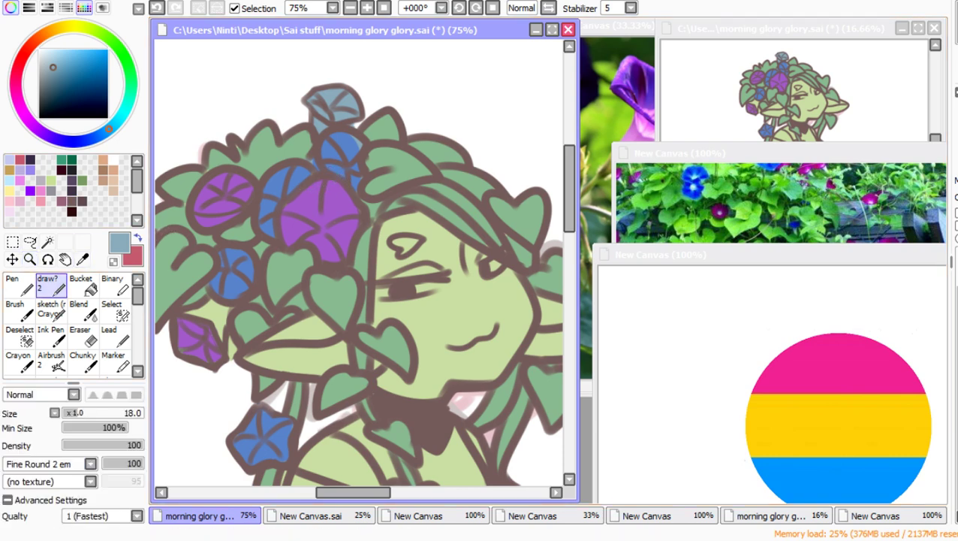
{"action": "key", "text": "x"}
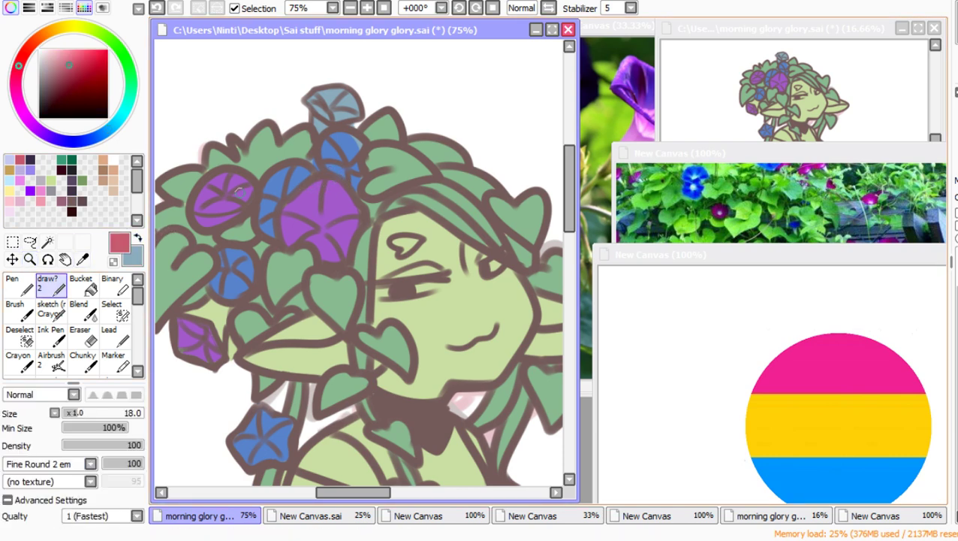
{"action": "left_click", "coordinate": [278, 176], "text": "alt"}
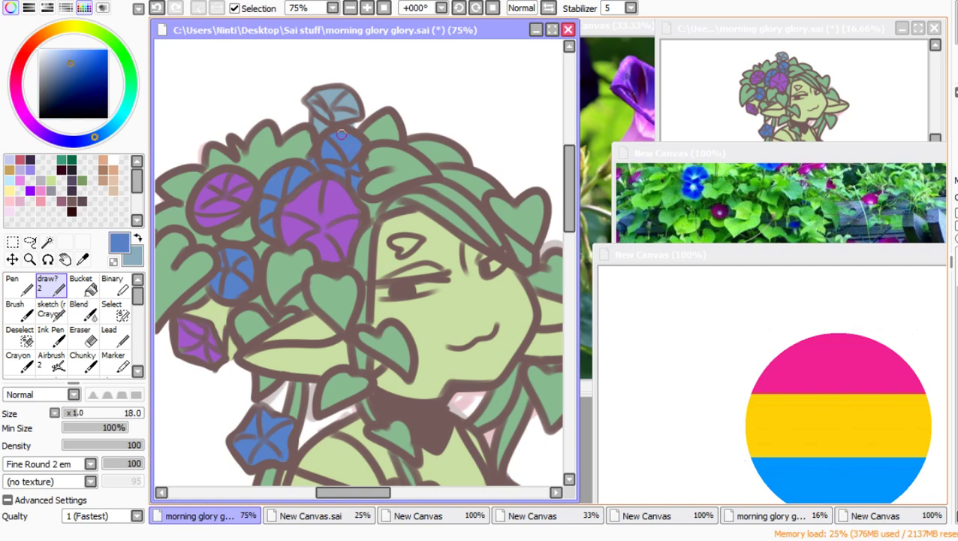
{"action": "mouse_move", "coordinate": [316, 118]}
{"action": "left_mouse_down"}
{"action": "mouse_move", "coordinate": [351, 105]}
{"action": "mouse_move", "coordinate": [330, 112]}
{"action": "mouse_move", "coordinate": [319, 102]}
{"action": "mouse_move", "coordinate": [334, 98]}
{"action": "mouse_move", "coordinate": [310, 100]}
{"action": "mouse_move", "coordinate": [309, 109]}
{"action": "left_mouse_up"}
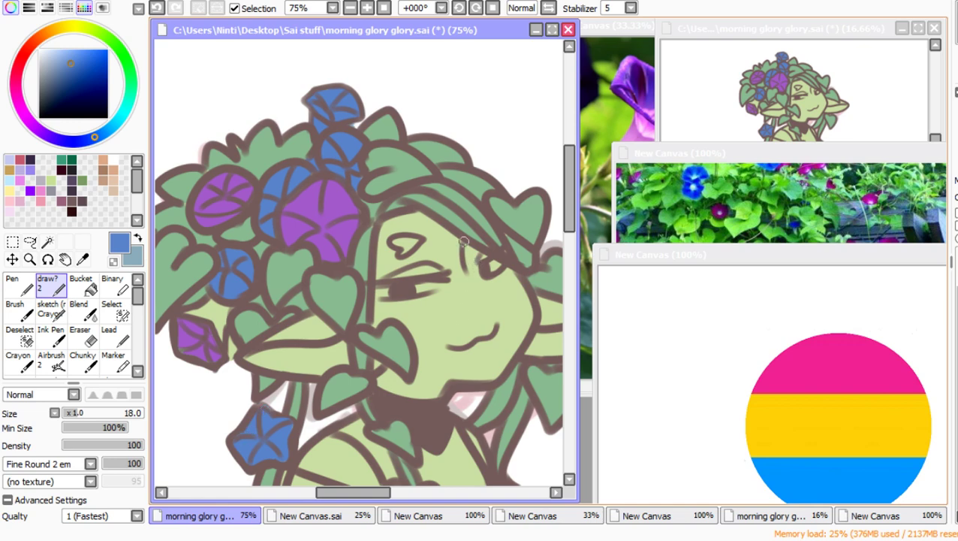
Step: Sample the purple of the small hanging flower and the light green of the ear as the two working colors
{"action": "scroll", "coordinate": [515, 183], "scroll_direction": "down", "scroll_amount": 2}
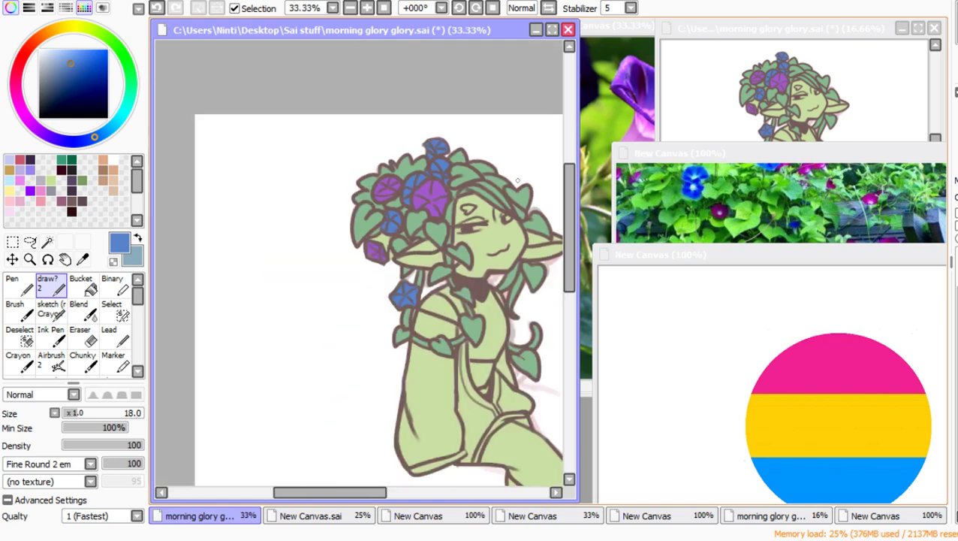
{"action": "scroll", "coordinate": [517, 181], "scroll_direction": "up", "scroll_amount": 2}
{"action": "scroll", "coordinate": [551, 142], "scroll_direction": "down", "scroll_amount": 1}
{"action": "scroll", "coordinate": [332, 309], "scroll_direction": "up", "scroll_amount": 1}
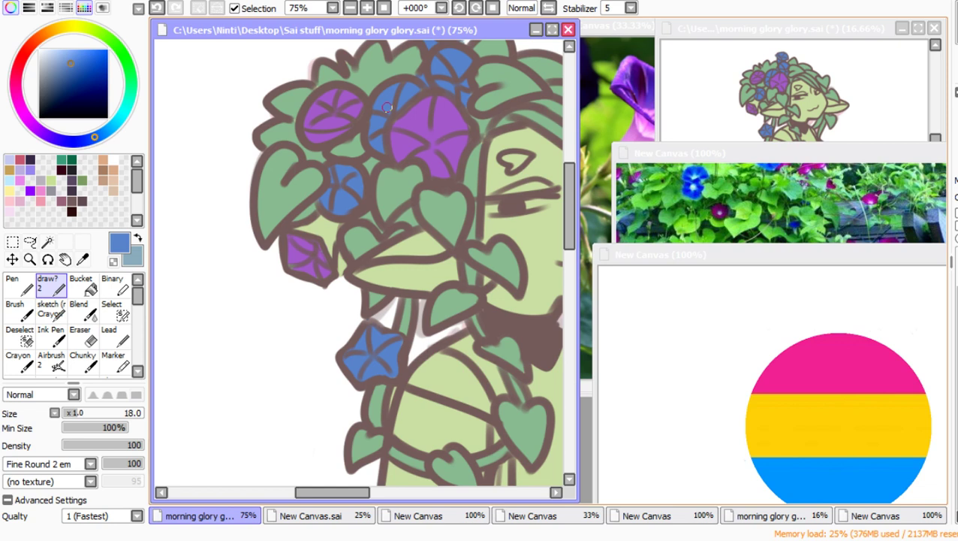
{"action": "right_click", "coordinate": [313, 260]}
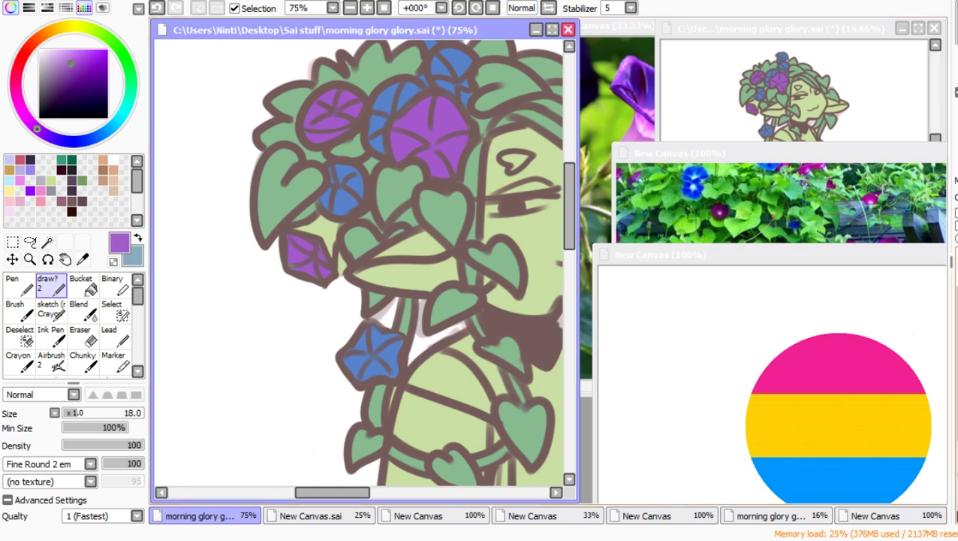
{"action": "left_click", "coordinate": [138, 237]}
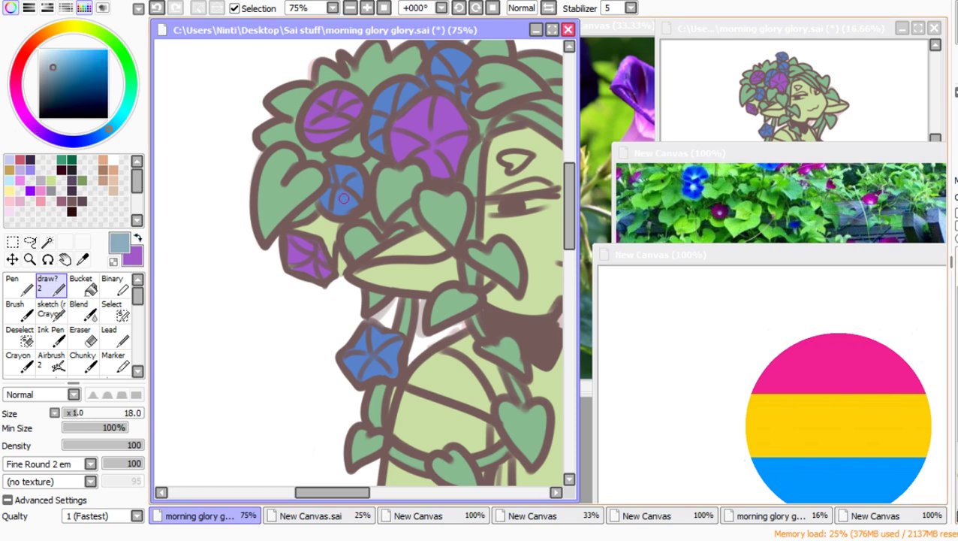
{"action": "left_click", "coordinate": [429, 263], "text": "alt"}
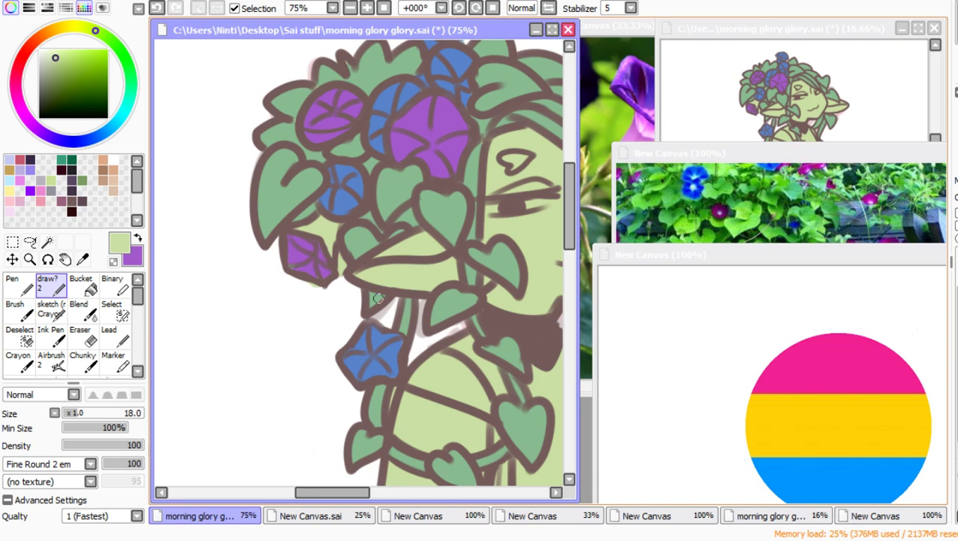
{"action": "left_click", "coordinate": [956, 330]}
{"action": "left_click", "coordinate": [957, 331]}
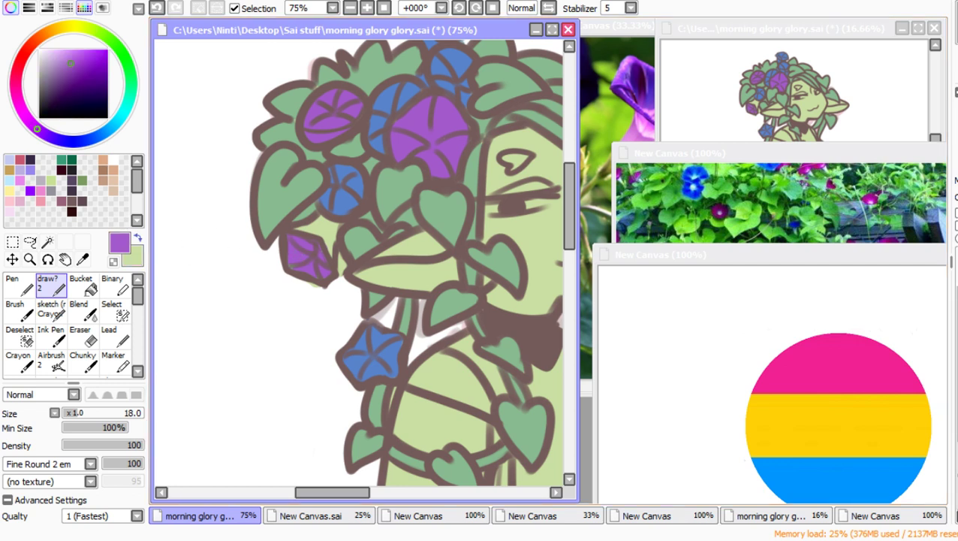
{"action": "left_click", "coordinate": [137, 238]}
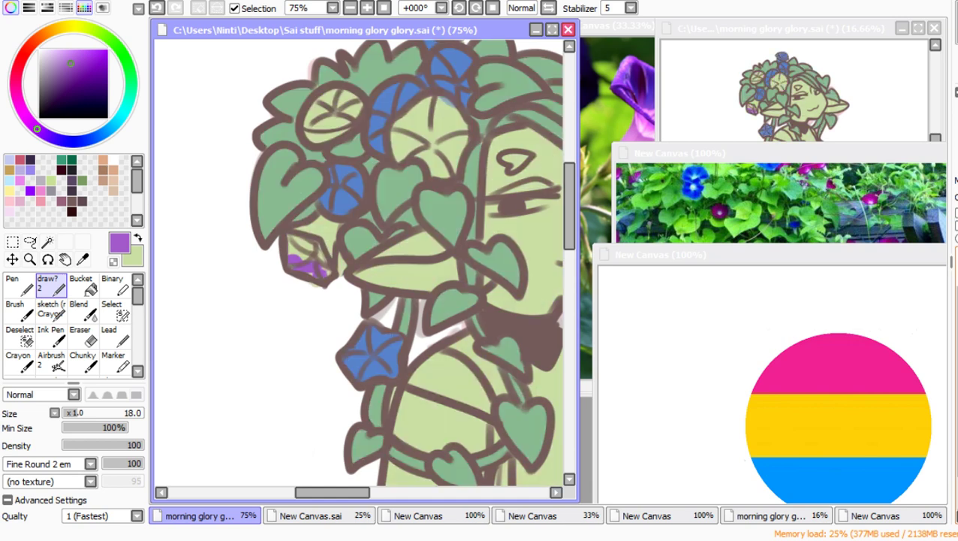
Step: Erase the leftover purple from the small hanging flower with the Eraser at size 50 while the main purple flower color is hidden
{"action": "key", "text": "ctrl+y"}
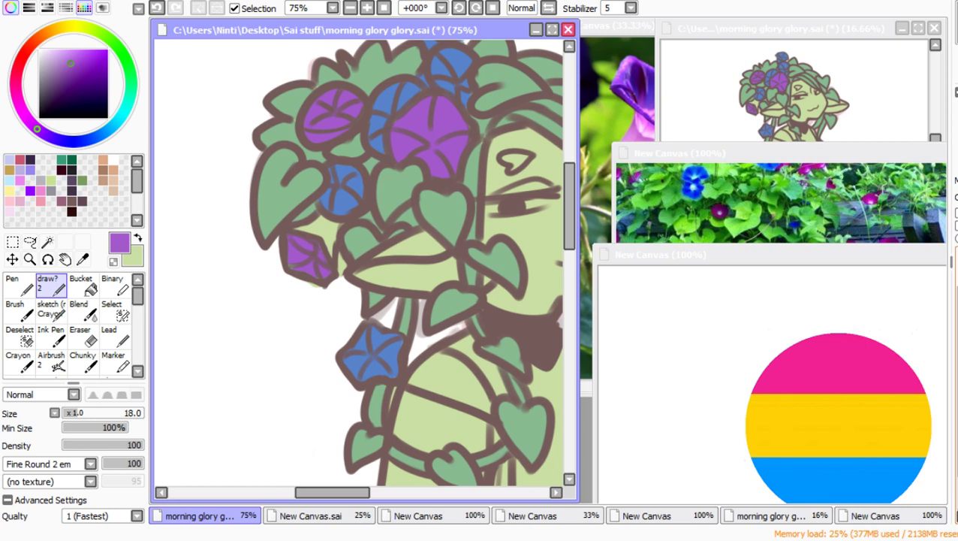
{"action": "key", "text": "ctrl+z"}
{"action": "key", "text": "ctrl+y"}
{"action": "key", "text": "ctrl+z"}
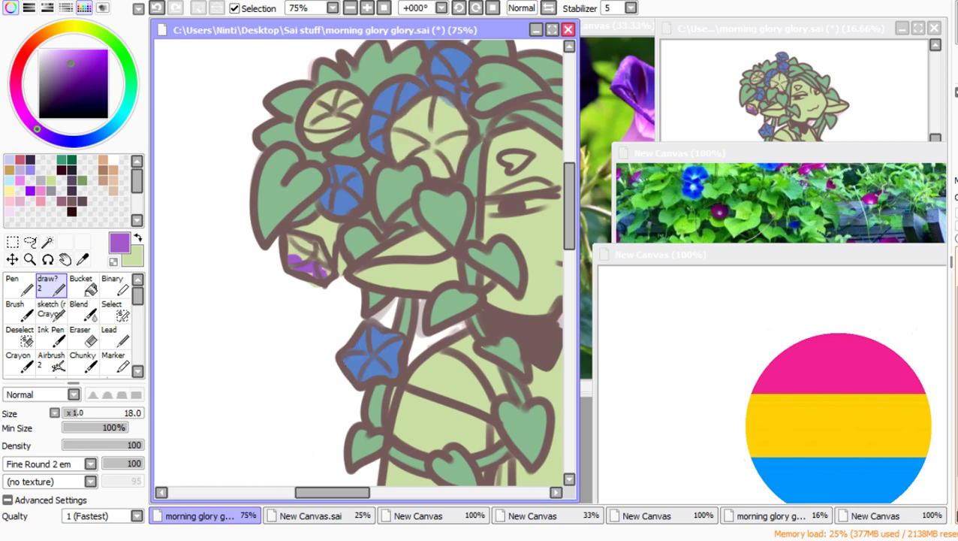
{"action": "key", "text": "ctrl+z"}
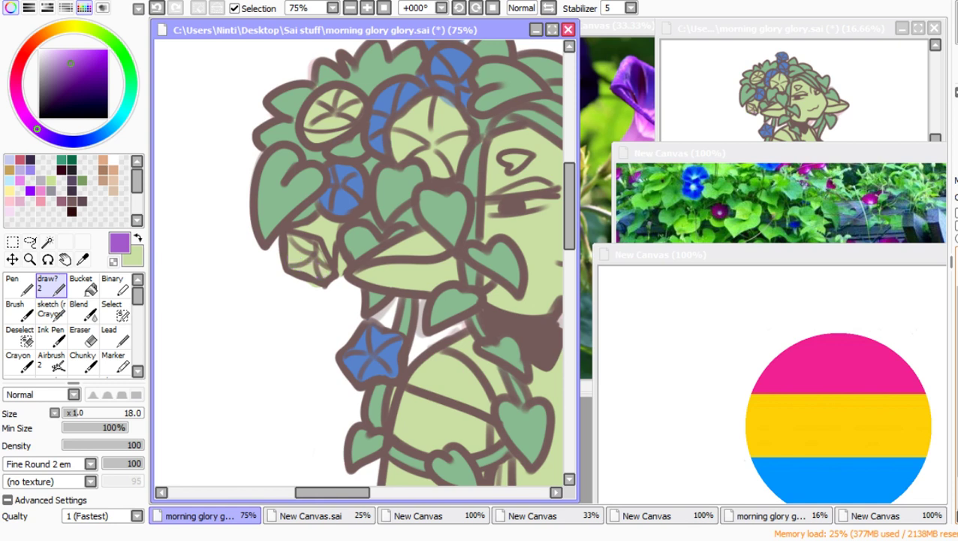
{"action": "key", "text": "ctrl+y"}
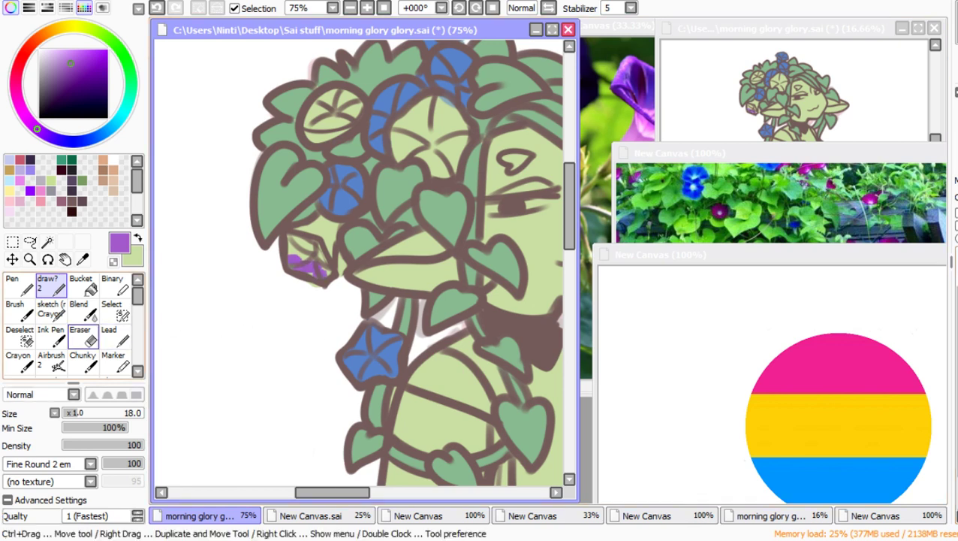
{"action": "key", "text": "e"}
{"action": "mouse_move", "coordinate": [326, 265]}
{"action": "left_mouse_down"}
{"action": "mouse_move", "coordinate": [274, 272]}
{"action": "mouse_move", "coordinate": [324, 255]}
{"action": "mouse_move", "coordinate": [333, 270]}
{"action": "left_mouse_up"}
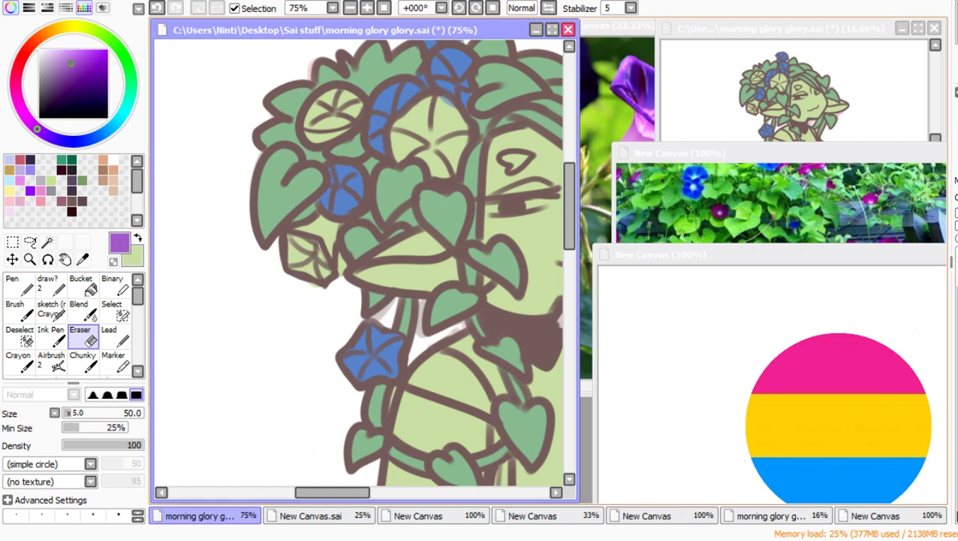
{"action": "key", "text": "ctrl+z"}
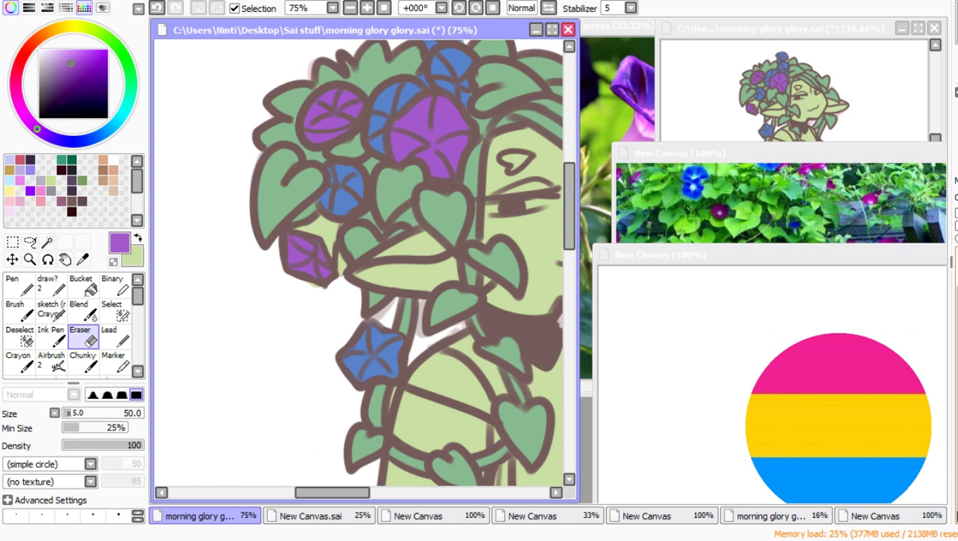
Step: Clean up the edge of the small hanging purple flower using the Lead brush at size 11 with transparent color
{"action": "left_click", "coordinate": [114, 336]}
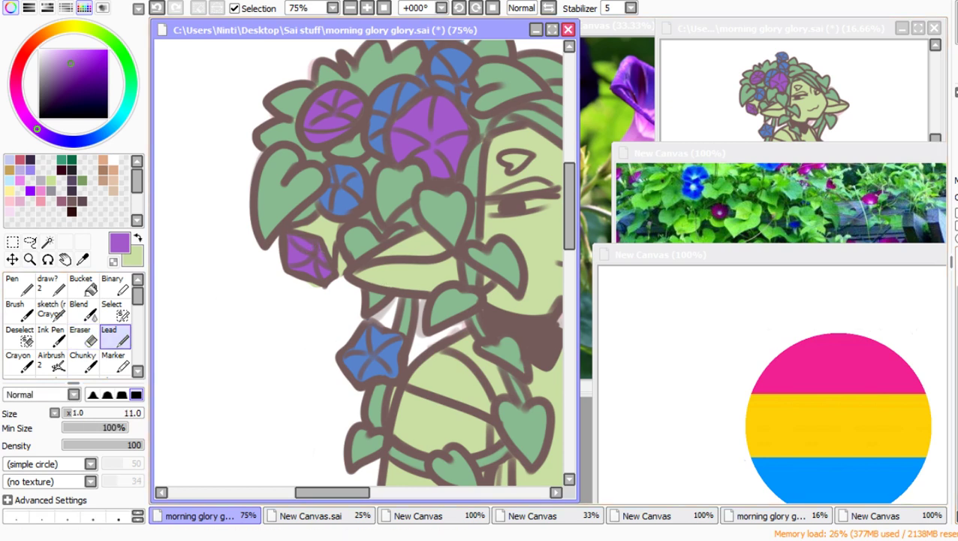
{"action": "left_click", "coordinate": [113, 261]}
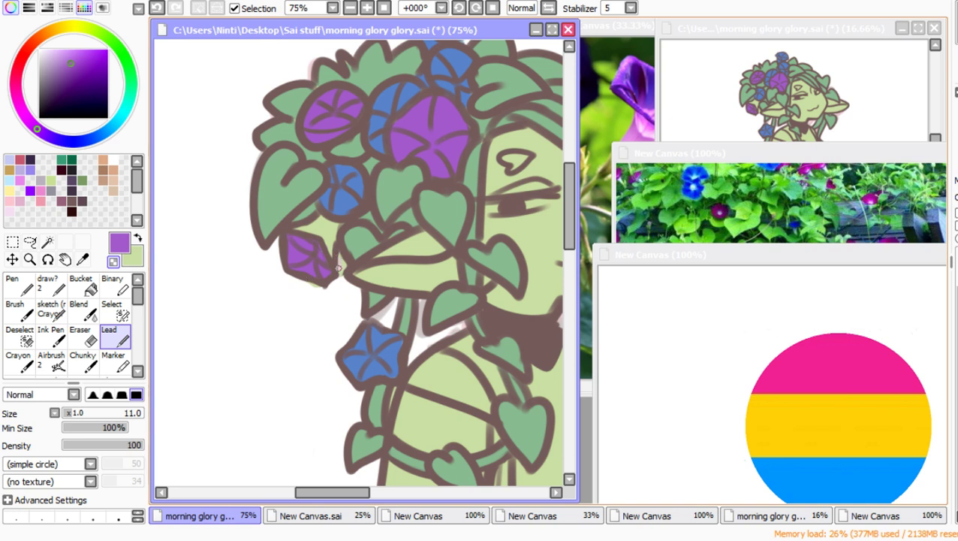
{"action": "left_click_drag", "start_coordinate": [338, 268], "coordinate": [310, 283]}
Step: Sample light pink from the purple flower photo and bucket-fill the hanging flower's tube and the lower rim of the upper small purple flower
{"action": "double_click", "coordinate": [630, 31]}
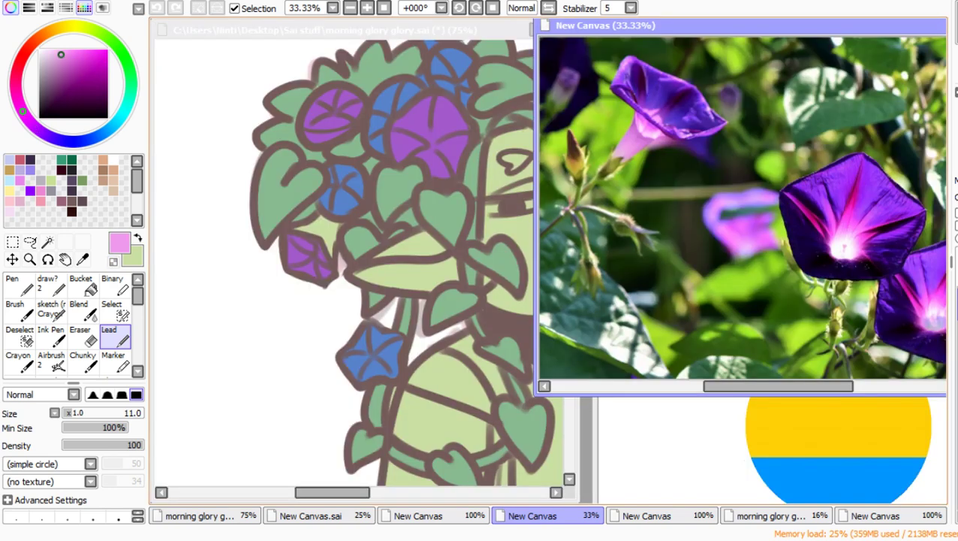
{"action": "left_click", "coordinate": [360, 256]}
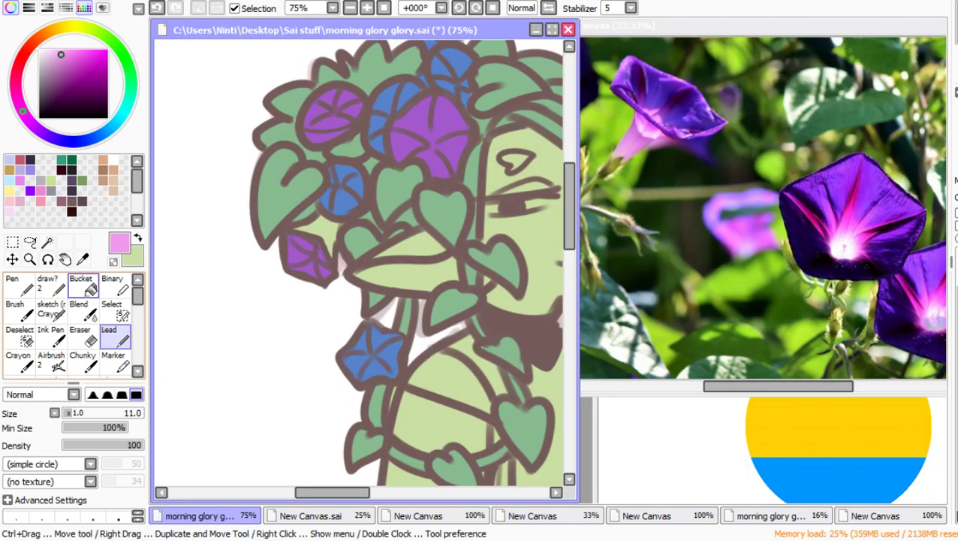
{"action": "left_click", "coordinate": [82, 285]}
{"action": "left_click", "coordinate": [324, 230]}
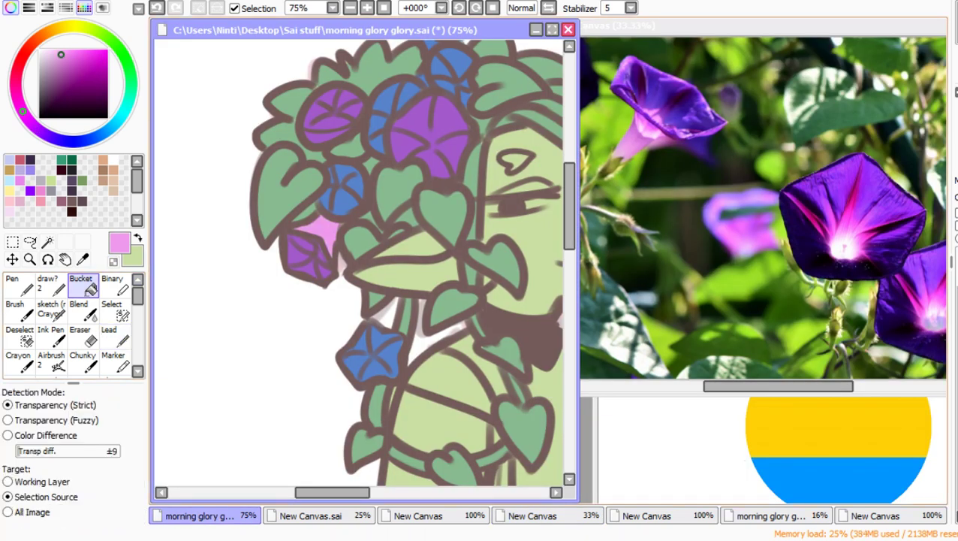
{"action": "left_click_drag", "start_coordinate": [331, 493], "coordinate": [354, 493]}
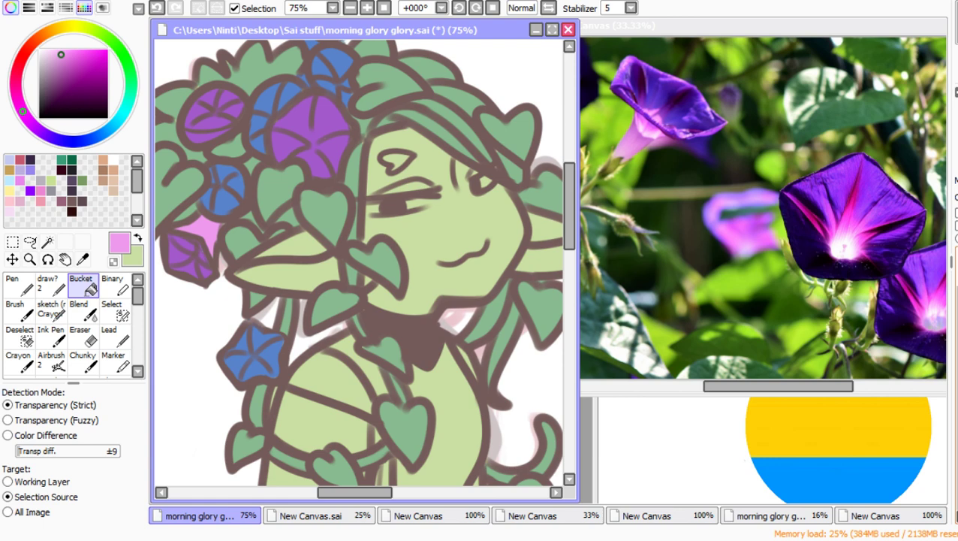
{"action": "left_click", "coordinate": [205, 137]}
{"action": "left_click", "coordinate": [957, 225]}
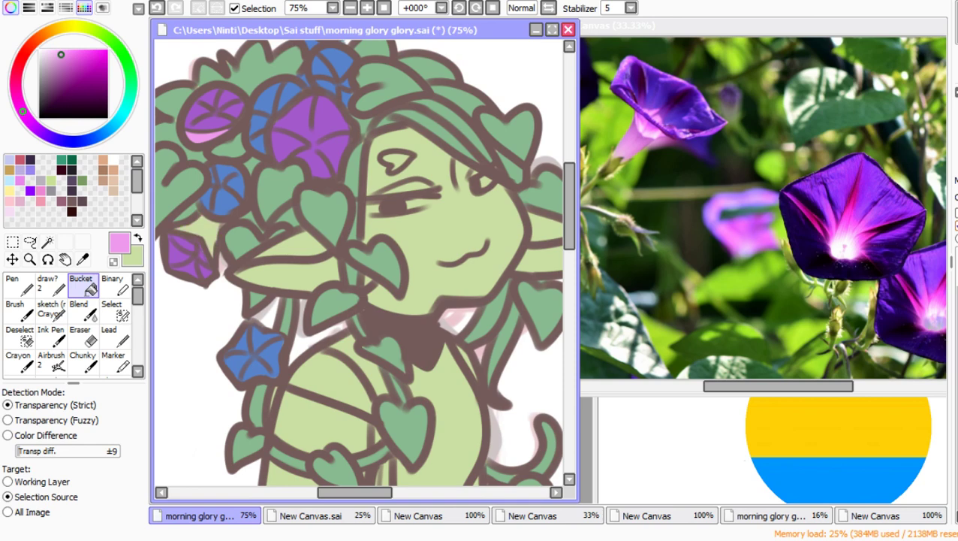
{"action": "left_click", "coordinate": [957, 225]}
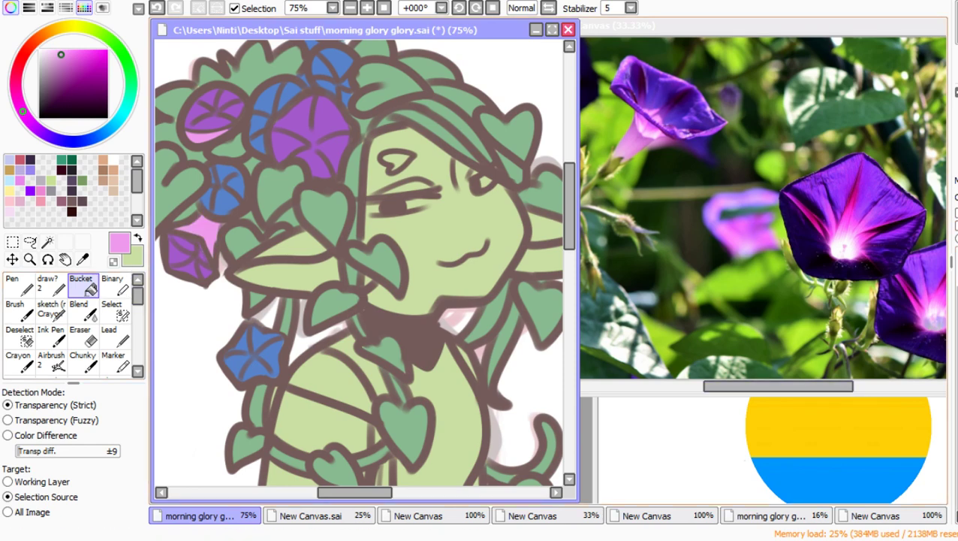
Step: Sample the flower purple and tint the pink undersides of the two small purple flowers with it
{"action": "left_click", "coordinate": [138, 237]}
{"action": "right_click", "coordinate": [188, 257]}
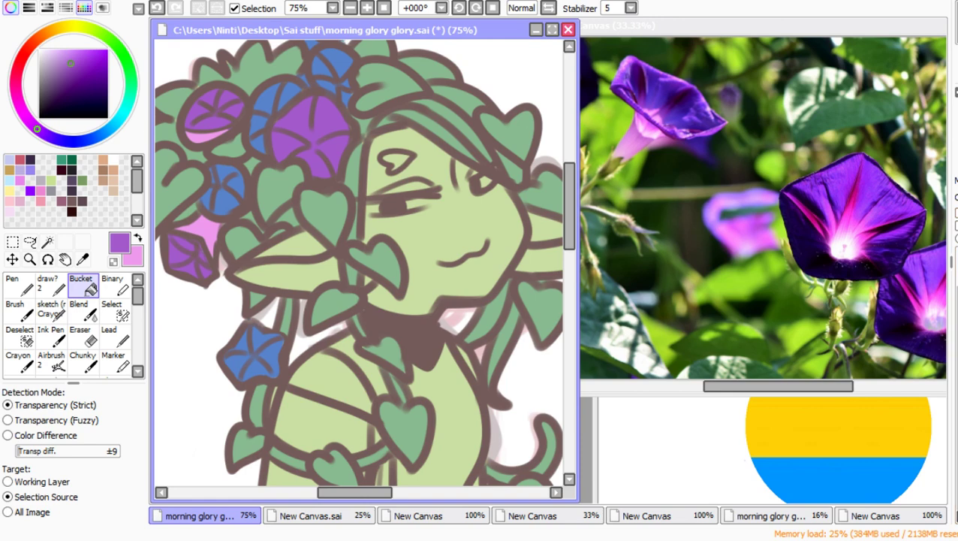
{"action": "left_click", "coordinate": [194, 234]}
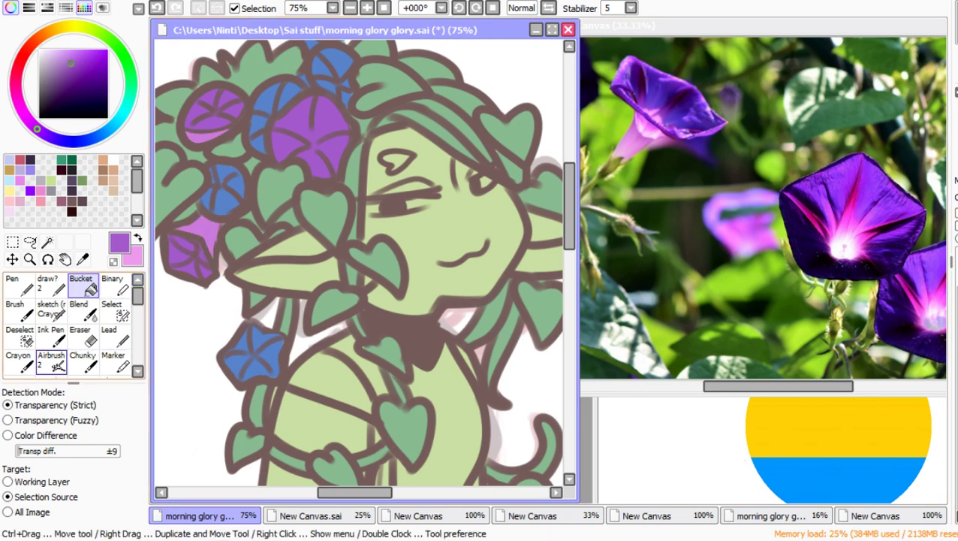
Step: Blend light pink over the three purple flowers with Airbrush 2 at size 50
{"action": "left_click", "coordinate": [51, 361]}
{"action": "key", "text": "x"}
{"action": "key", "text": "bracketleft"}
{"action": "key", "text": "bracketleft"}
{"action": "key", "text": "bracketleft"}
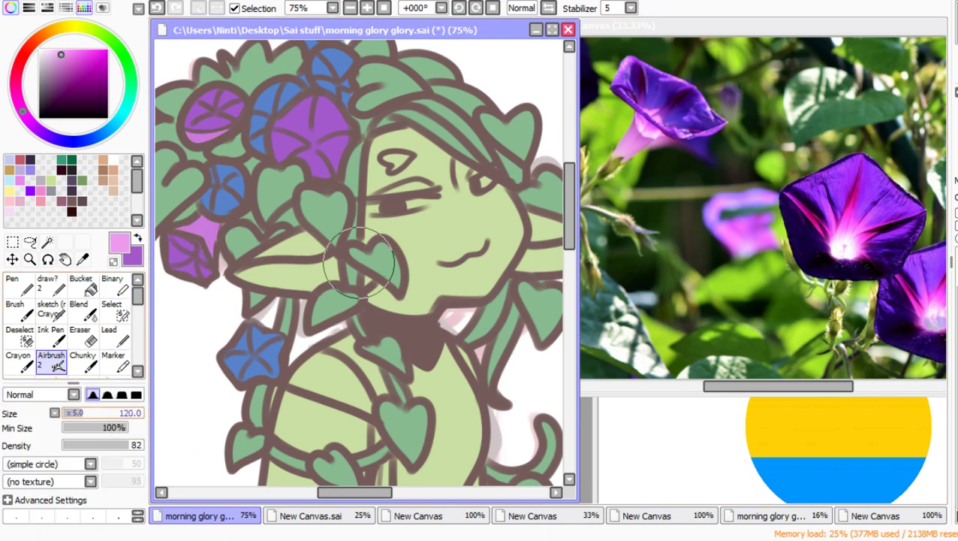
{"action": "key", "text": "bracketleft"}
{"action": "key", "text": "bracketleft"}
{"action": "key", "text": "bracketleft"}
{"action": "key", "text": "bracketleft"}
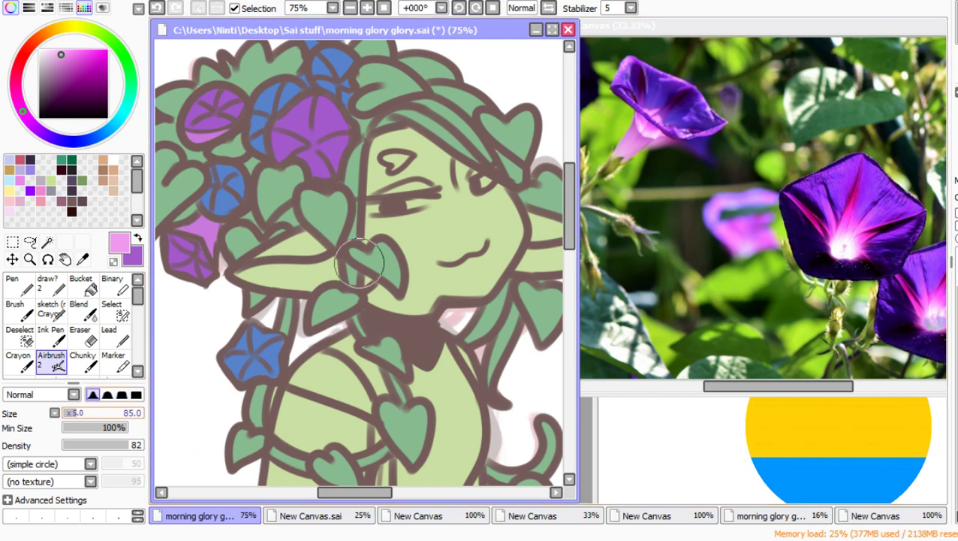
{"action": "key", "text": "bracketright"}
{"action": "key", "text": "bracketright"}
{"action": "key", "text": "bracketright"}
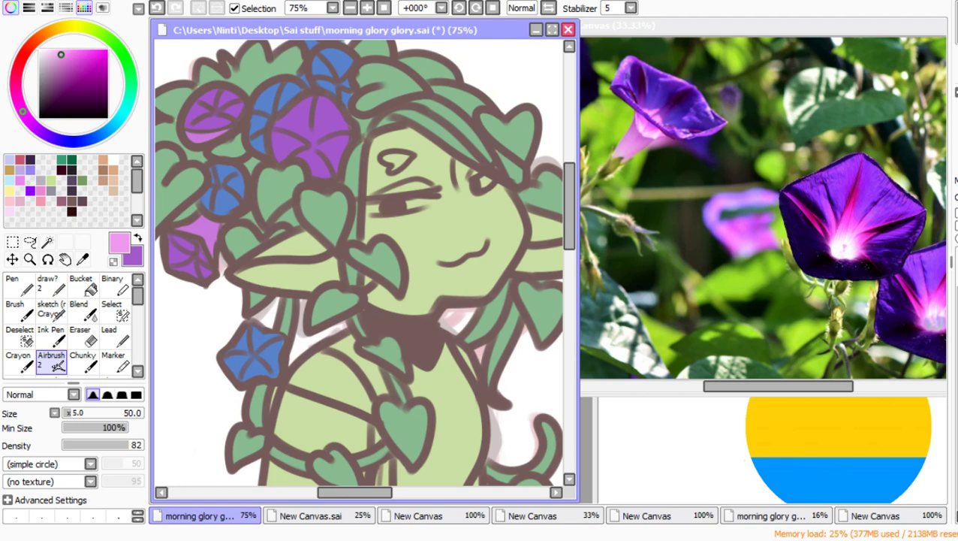
{"action": "mouse_move", "coordinate": [302, 138]}
{"action": "left_mouse_down"}
{"action": "mouse_move", "coordinate": [331, 139]}
{"action": "mouse_move", "coordinate": [296, 144]}
{"action": "left_mouse_up"}
{"action": "left_click_drag", "start_coordinate": [223, 114], "coordinate": [202, 97]}
{"action": "left_click_drag", "start_coordinate": [193, 252], "coordinate": [191, 244]}
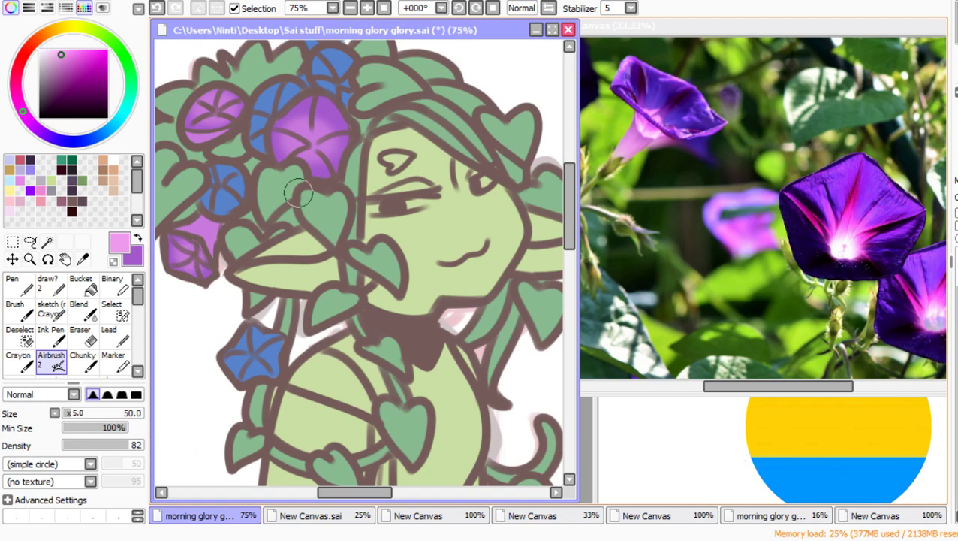
{"action": "scroll", "coordinate": [373, 223], "scroll_direction": "down", "scroll_amount": 2}
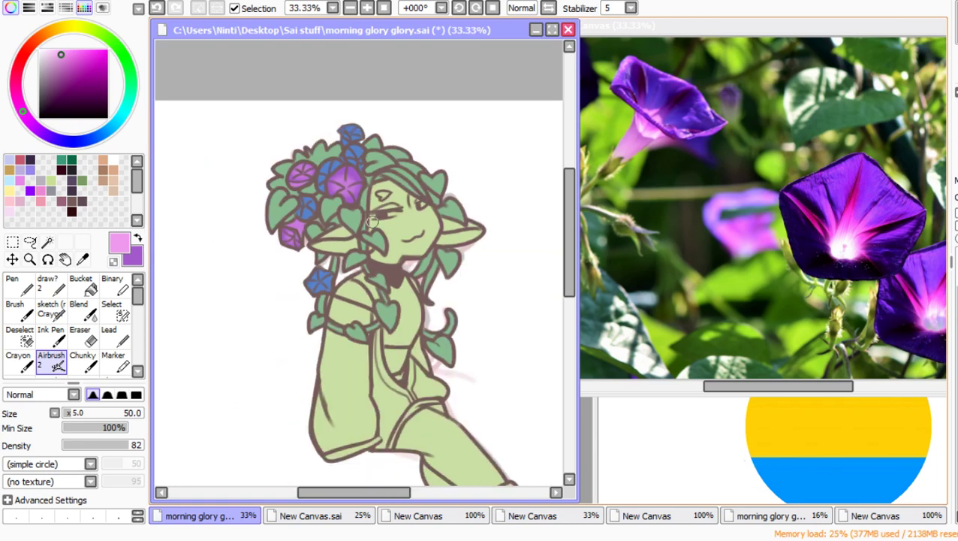
Step: Choose the pale yellow swatch and the Marker brush for coloring the purple flowers' centers
{"action": "scroll", "coordinate": [373, 239], "scroll_direction": "up", "scroll_amount": 1}
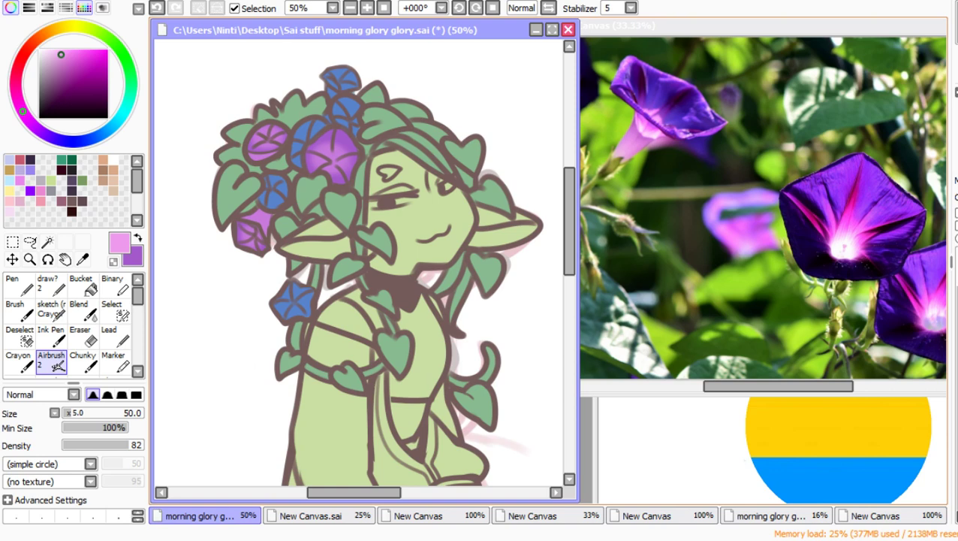
{"action": "left_click", "coordinate": [10, 191]}
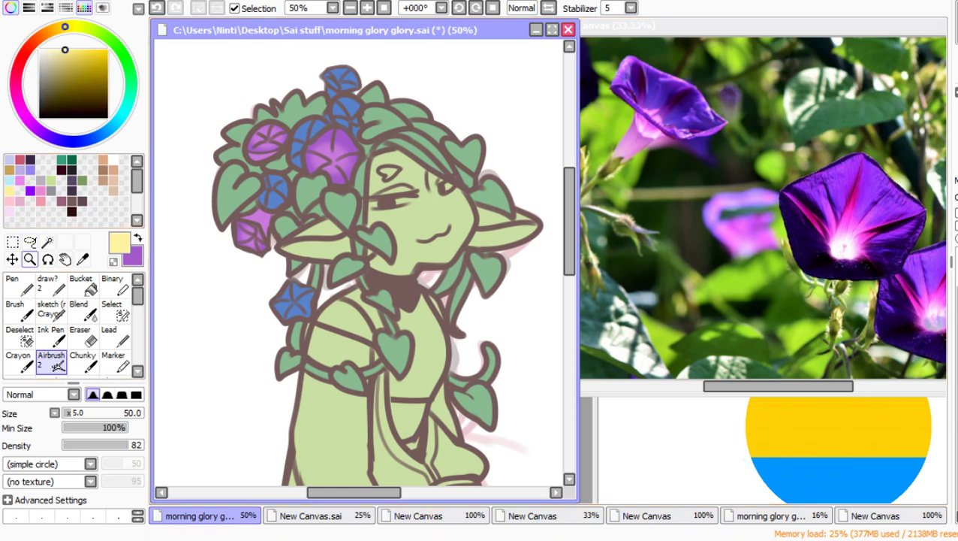
{"action": "left_click", "coordinate": [30, 259]}
{"action": "left_click_drag", "start_coordinate": [189, 111], "coordinate": [435, 263]}
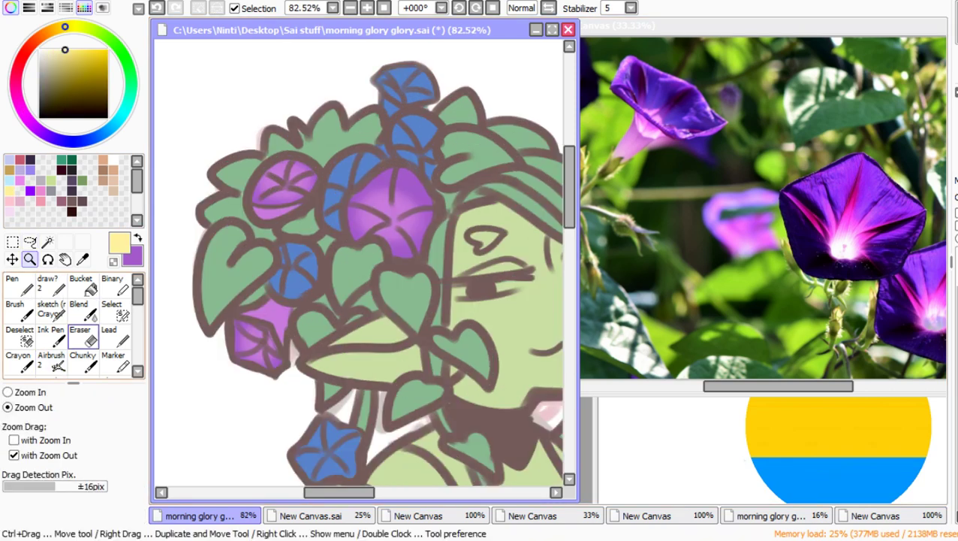
{"action": "left_click", "coordinate": [114, 360]}
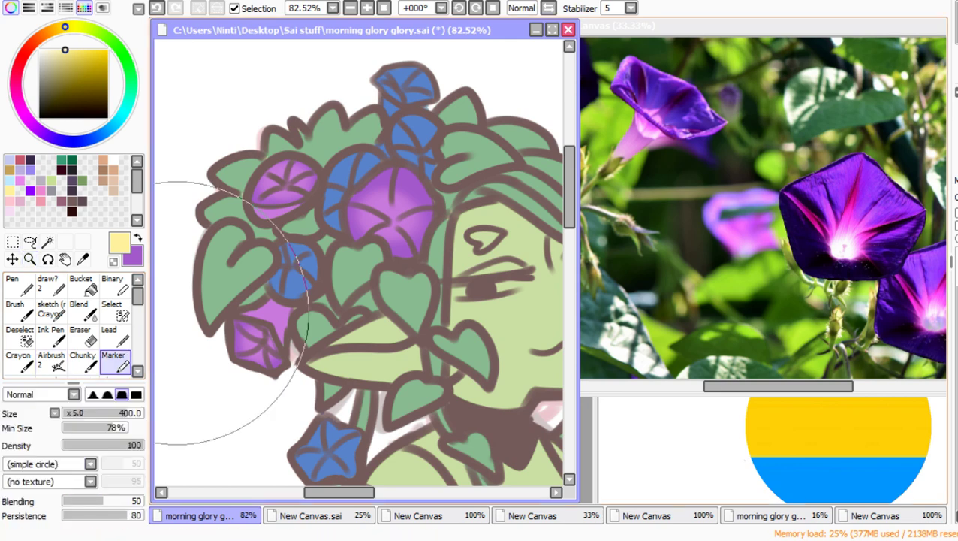
{"action": "left_click_drag", "start_coordinate": [128, 413], "coordinate": [74, 413]}
{"action": "left_click_drag", "start_coordinate": [359, 264], "coordinate": [359, 266]}
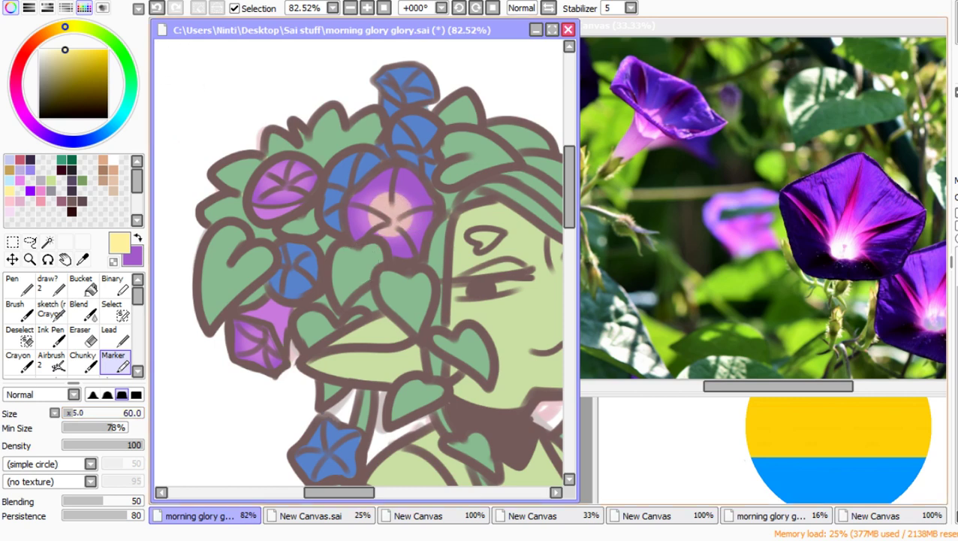
{"action": "left_click", "coordinate": [157, 8]}
Step: Dab pale yellow into the centers of the three purple flowers with the Marker at size 35
{"action": "key", "text": "bracketleft"}
{"action": "key", "text": "bracketleft"}
{"action": "key", "text": "bracketleft"}
{"action": "key", "text": "bracketleft"}
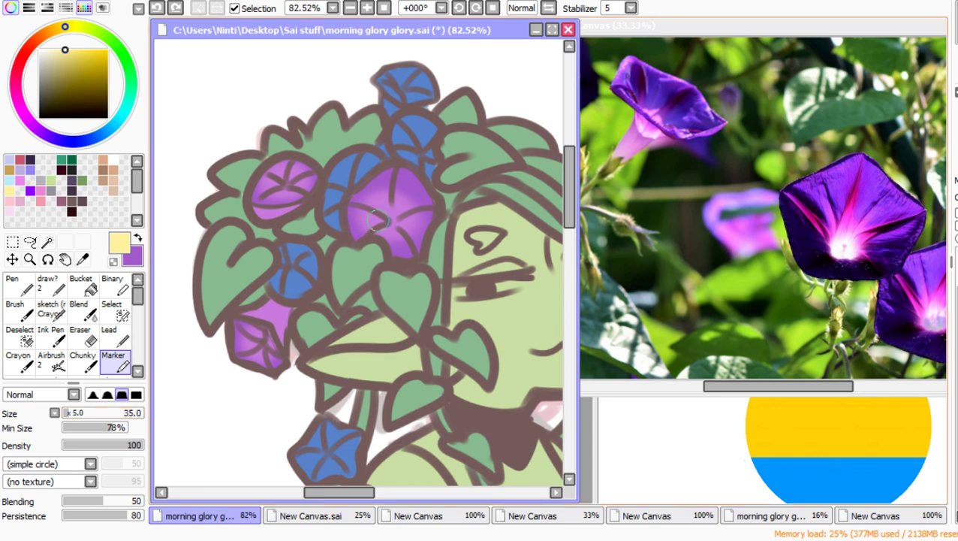
{"action": "mouse_move", "coordinate": [378, 220]}
{"action": "left_mouse_down"}
{"action": "mouse_move", "coordinate": [389, 211]}
{"action": "mouse_move", "coordinate": [394, 220]}
{"action": "left_mouse_up"}
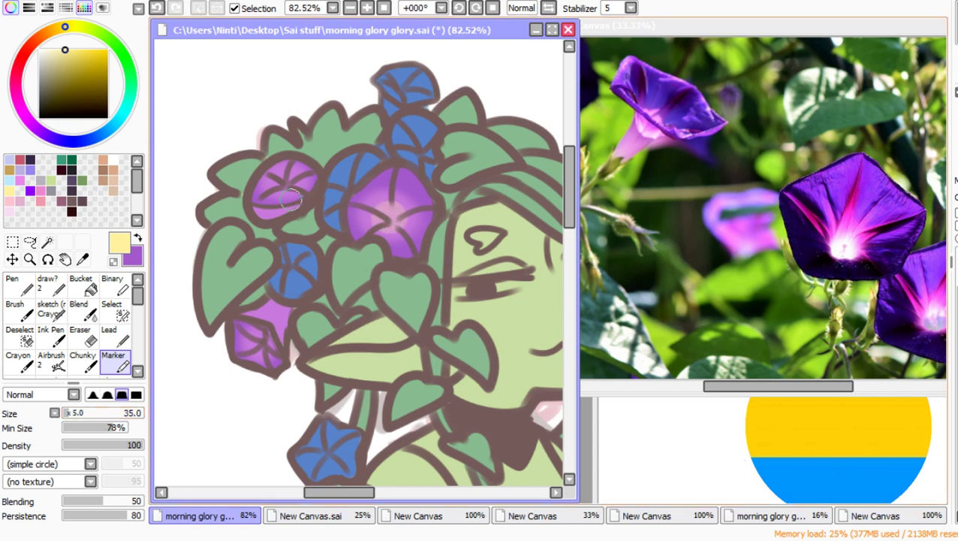
{"action": "left_click_drag", "start_coordinate": [282, 184], "coordinate": [286, 185]}
{"action": "left_click_drag", "start_coordinate": [259, 344], "coordinate": [272, 321]}
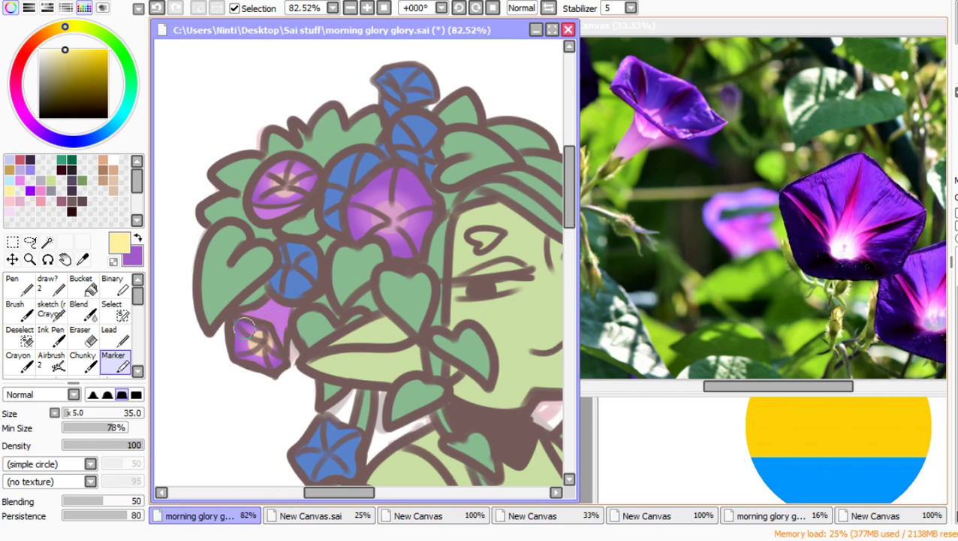
{"action": "mouse_move", "coordinate": [262, 331]}
{"action": "left_mouse_down"}
{"action": "mouse_move", "coordinate": [252, 343]}
{"action": "mouse_move", "coordinate": [268, 344]}
{"action": "left_mouse_up"}
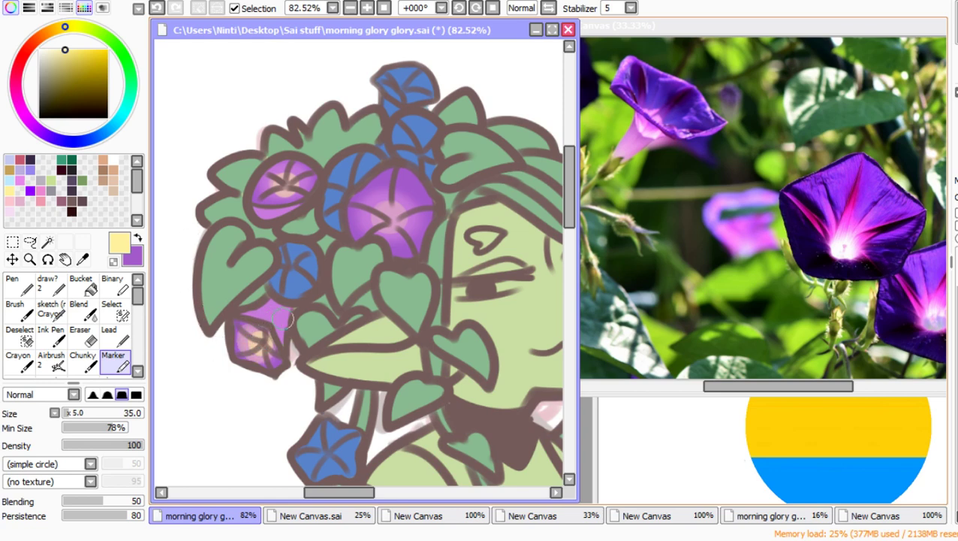
{"action": "left_click_drag", "start_coordinate": [390, 212], "coordinate": [391, 215]}
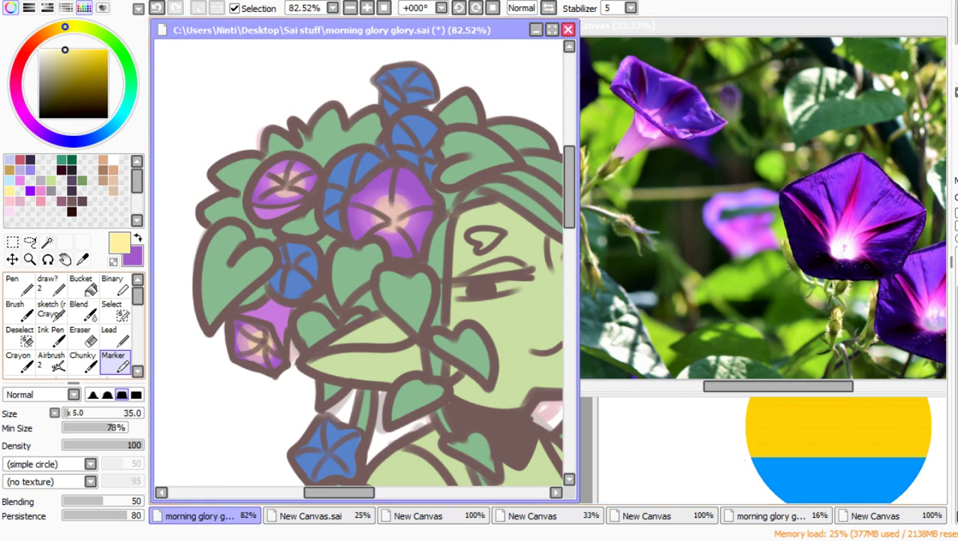
Step: Soften the yellow centers of the three purple flowers with the Blend brush at size 65
{"action": "left_click", "coordinate": [81, 308]}
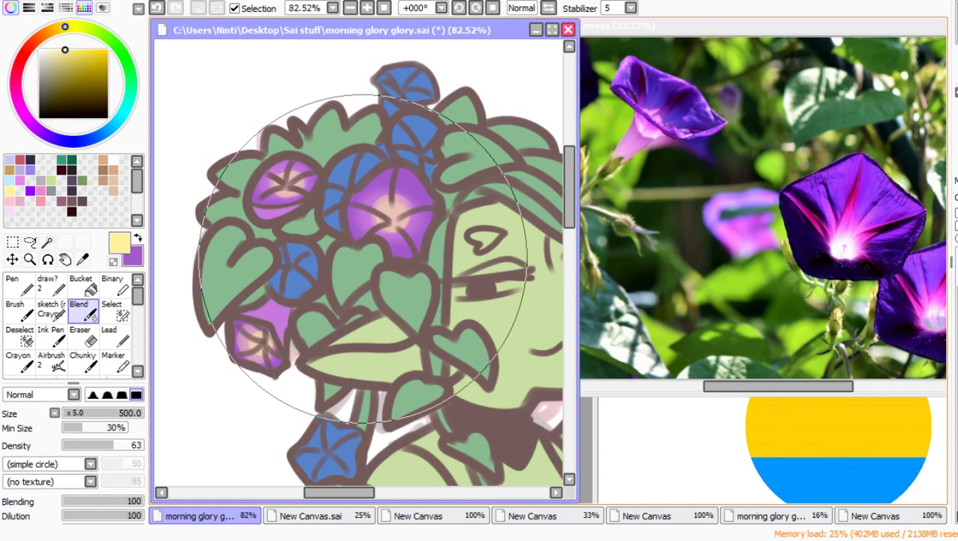
{"action": "left_click_drag", "start_coordinate": [142, 413], "coordinate": [73, 413]}
{"action": "left_click_drag", "start_coordinate": [382, 221], "coordinate": [392, 216]}
{"action": "left_click_drag", "start_coordinate": [300, 192], "coordinate": [287, 173]}
{"action": "left_click_drag", "start_coordinate": [269, 360], "coordinate": [259, 330]}
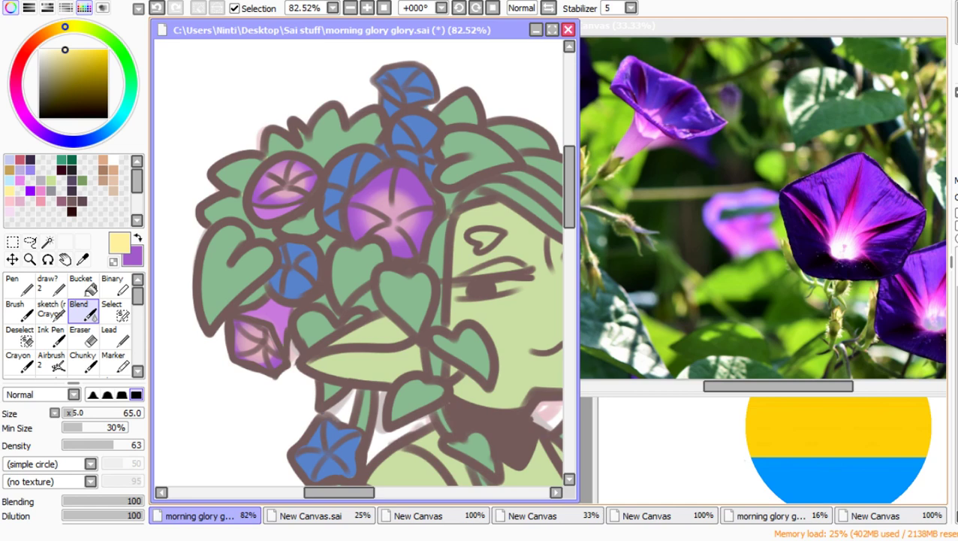
Step: Add light blue glows to the centers of the blue flowers with Airbrush 2 at size 50
{"action": "scroll", "coordinate": [389, 143], "scroll_direction": "down", "scroll_amount": 1}
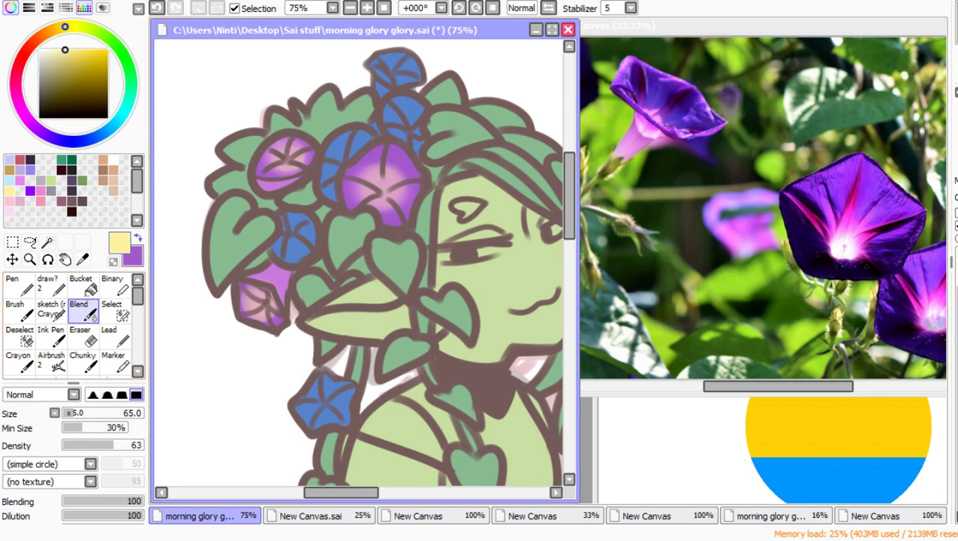
{"action": "left_click", "coordinate": [137, 237]}
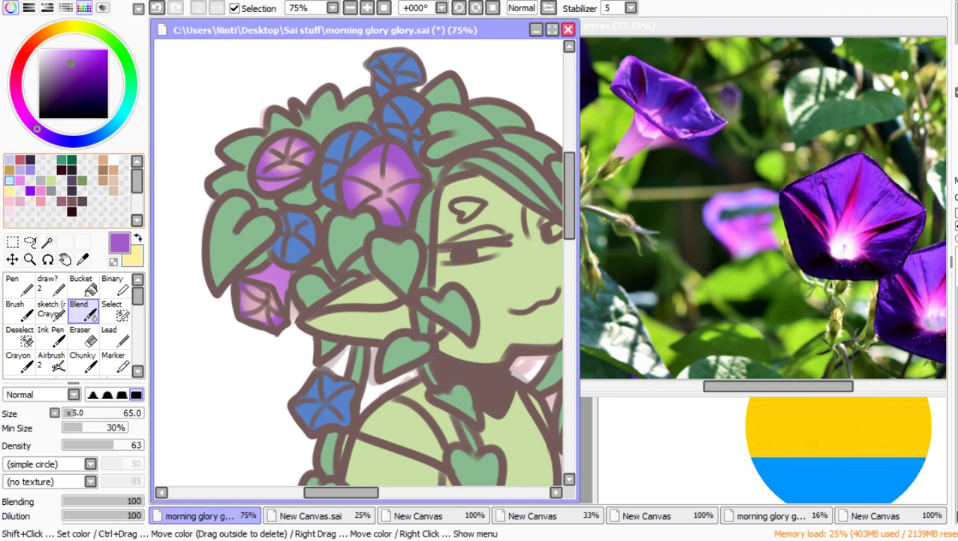
{"action": "left_click", "coordinate": [9, 180]}
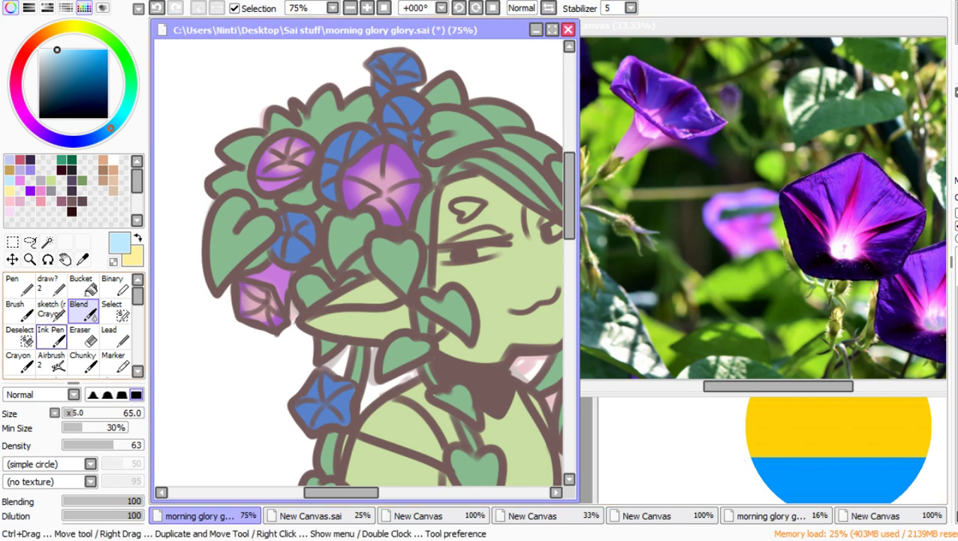
{"action": "left_click", "coordinate": [52, 360]}
{"action": "left_click_drag", "start_coordinate": [342, 179], "coordinate": [335, 151]}
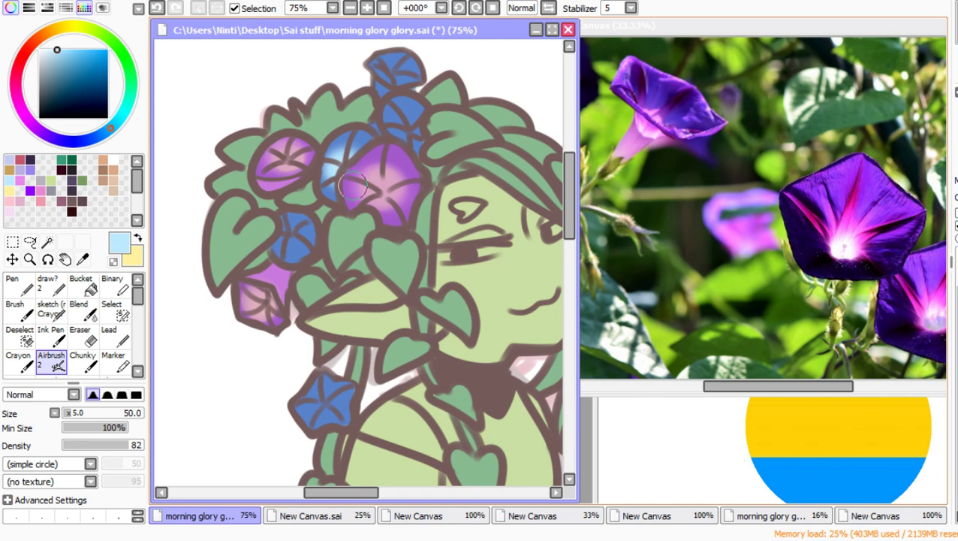
{"action": "left_click_drag", "start_coordinate": [294, 234], "coordinate": [296, 239]}
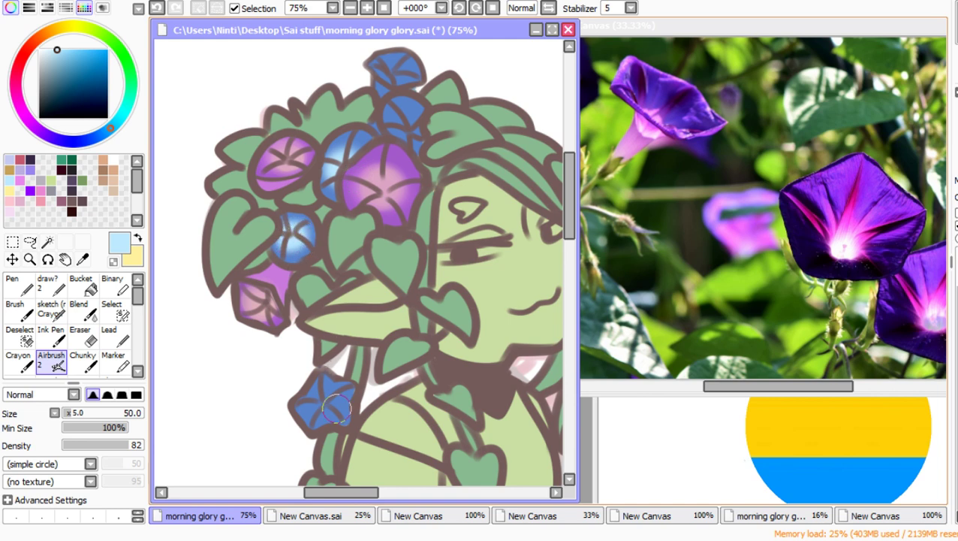
{"action": "left_click_drag", "start_coordinate": [319, 402], "coordinate": [329, 396]}
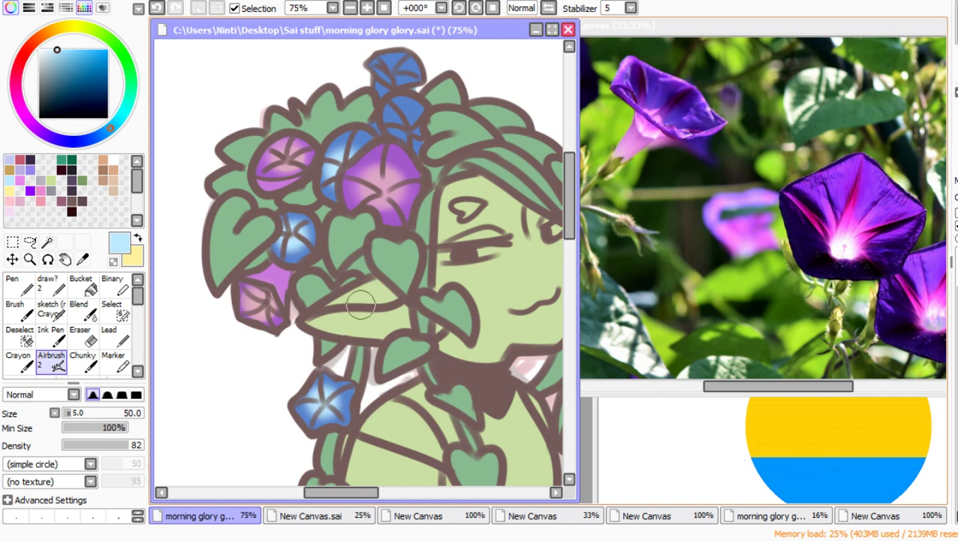
{"action": "mouse_move", "coordinate": [412, 114]}
{"action": "left_mouse_down"}
{"action": "mouse_move", "coordinate": [408, 129]}
{"action": "mouse_move", "coordinate": [390, 66]}
{"action": "mouse_move", "coordinate": [417, 49]}
{"action": "left_mouse_up"}
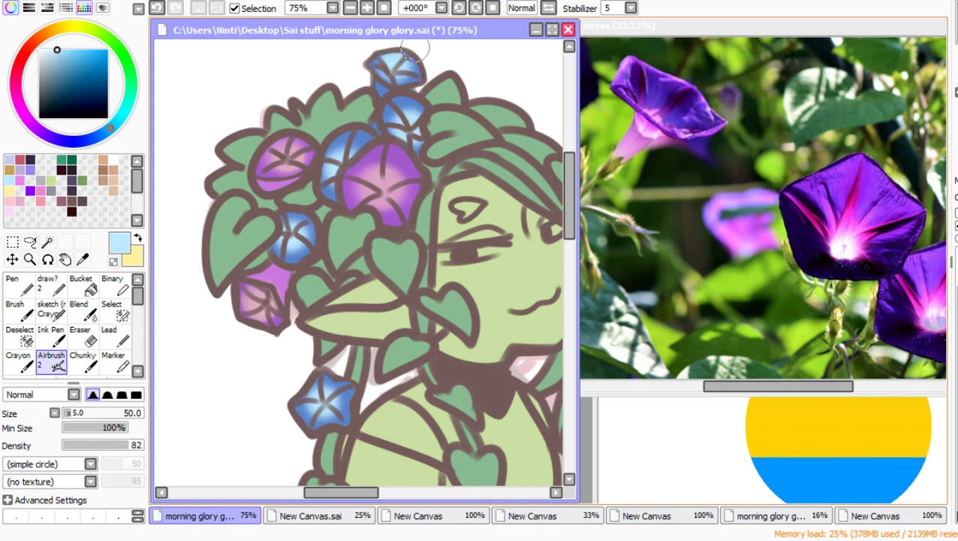
{"action": "scroll", "coordinate": [283, 83], "scroll_direction": "down", "scroll_amount": 2}
{"action": "scroll", "coordinate": [284, 85], "scroll_direction": "up", "scroll_amount": 1}
{"action": "scroll", "coordinate": [318, 236], "scroll_direction": "down", "scroll_amount": 1}
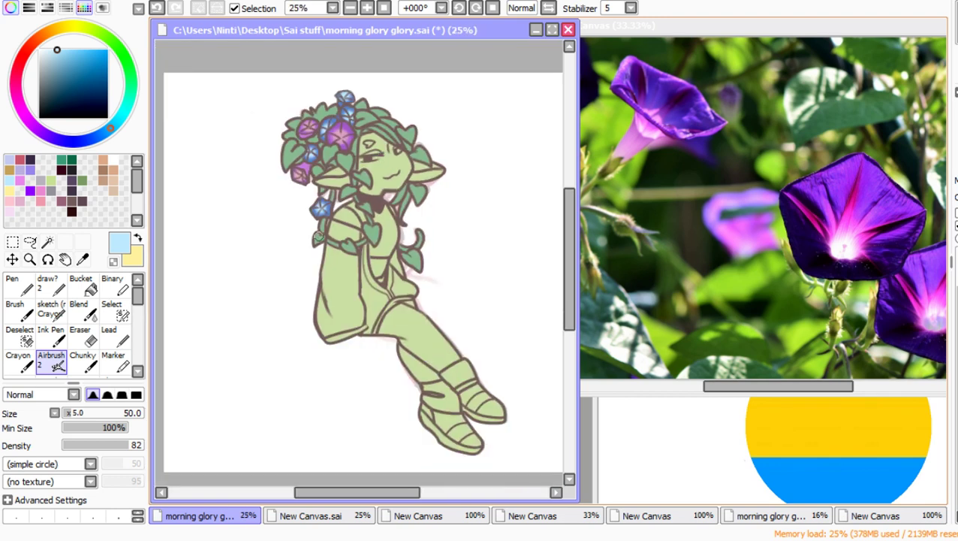
{"action": "scroll", "coordinate": [350, 215], "scroll_direction": "up", "scroll_amount": 1}
{"action": "scroll", "coordinate": [351, 75], "scroll_direction": "up", "scroll_amount": 2}
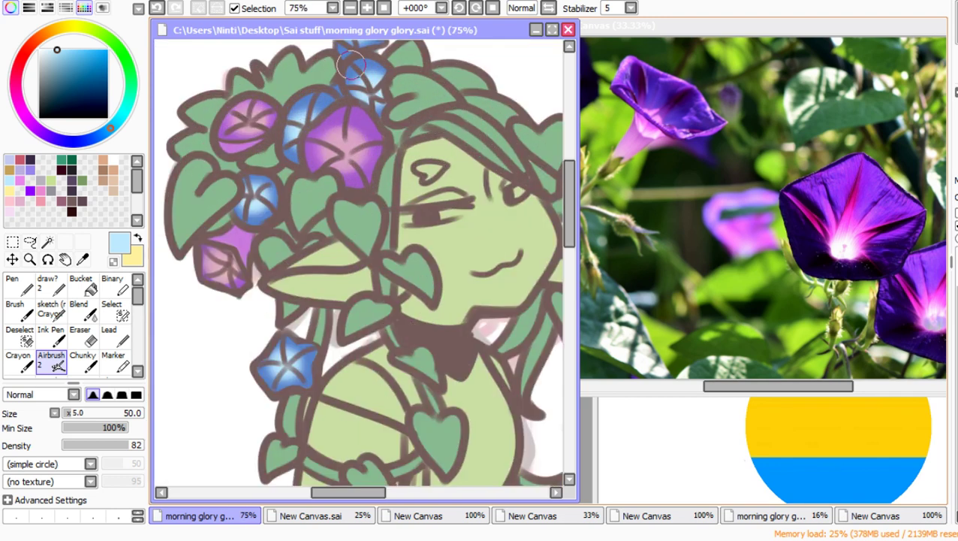
{"action": "left_click_drag", "start_coordinate": [350, 65], "coordinate": [345, 105]}
{"action": "key", "text": "ctrl+z"}
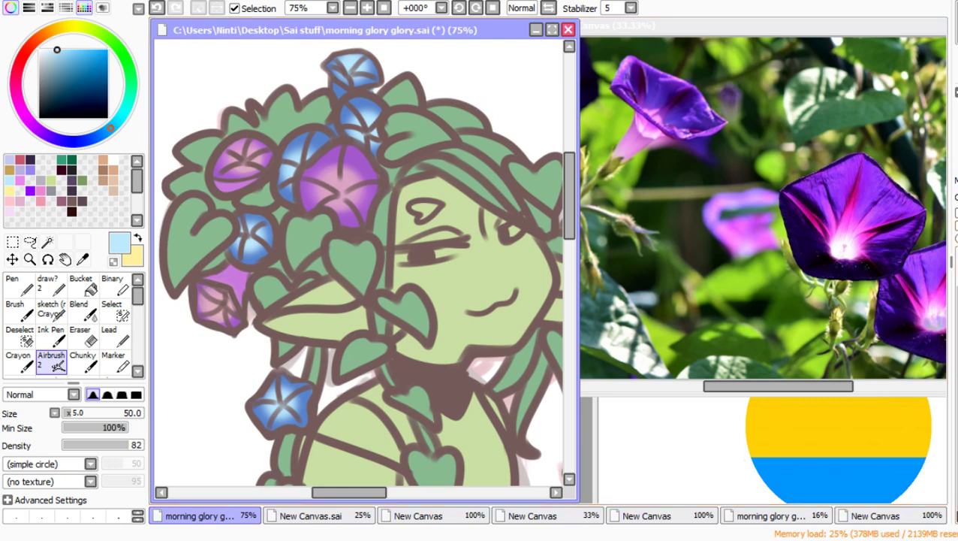
Step: Dab pale yellow into the centers of the blue flowers with the Marker at size 35
{"action": "left_click", "coordinate": [114, 360]}
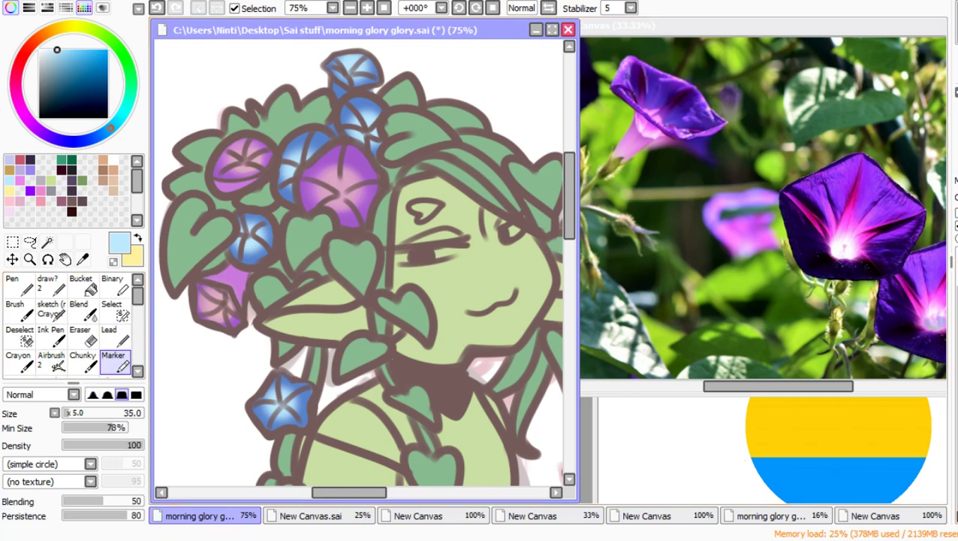
{"action": "key", "text": "x"}
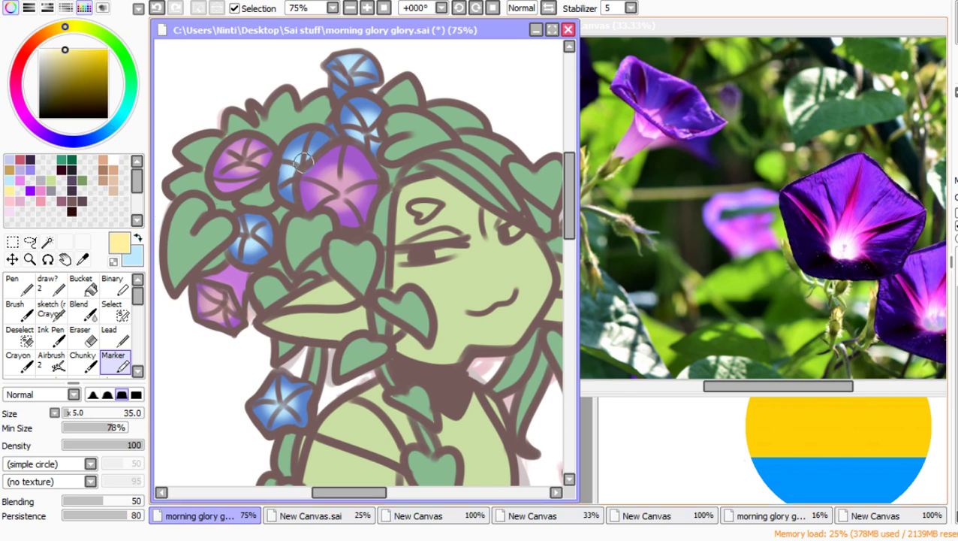
{"action": "left_click_drag", "start_coordinate": [304, 162], "coordinate": [297, 166]}
{"action": "left_click_drag", "start_coordinate": [254, 230], "coordinate": [246, 237]}
{"action": "left_click_drag", "start_coordinate": [291, 390], "coordinate": [282, 398]}
{"action": "mouse_move", "coordinate": [363, 122]}
{"action": "left_mouse_down"}
{"action": "mouse_move", "coordinate": [369, 126]}
{"action": "mouse_move", "coordinate": [371, 116]}
{"action": "left_mouse_up"}
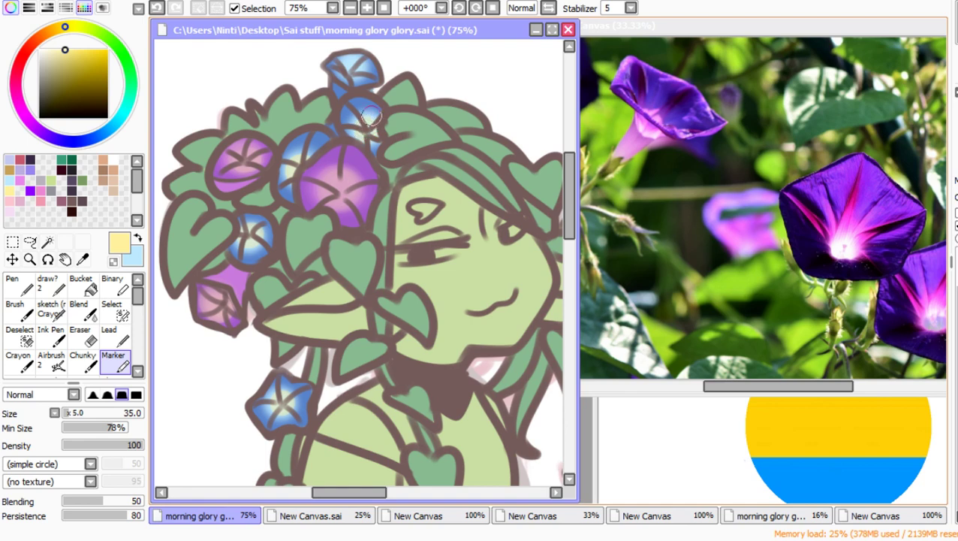
{"action": "left_click_drag", "start_coordinate": [351, 71], "coordinate": [352, 73]}
{"action": "scroll", "coordinate": [357, 58], "scroll_direction": "down", "scroll_amount": 4}
{"action": "scroll", "coordinate": [357, 64], "scroll_direction": "up", "scroll_amount": 1}
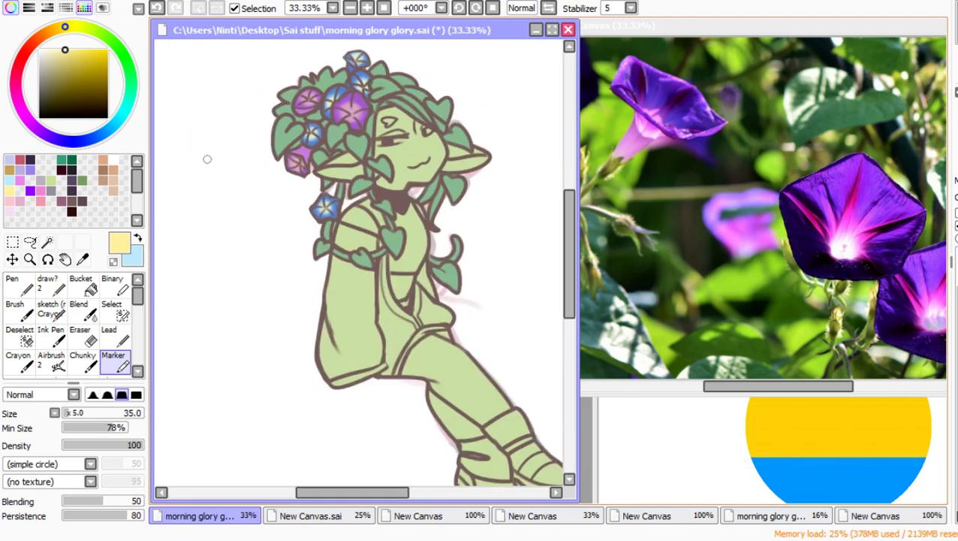
{"action": "scroll", "coordinate": [207, 156], "scroll_direction": "down", "scroll_amount": 1}
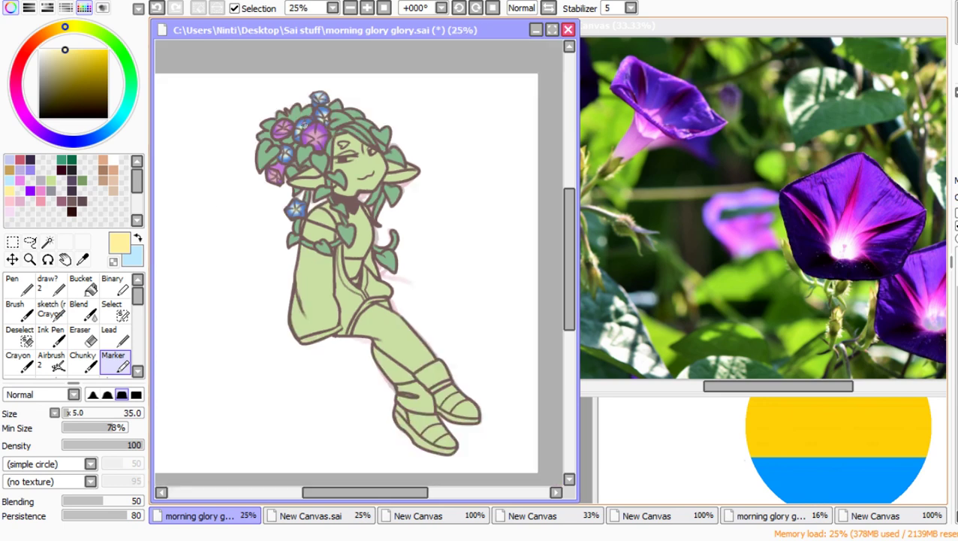
{"action": "scroll", "coordinate": [378, 214], "scroll_direction": "up", "scroll_amount": 2}
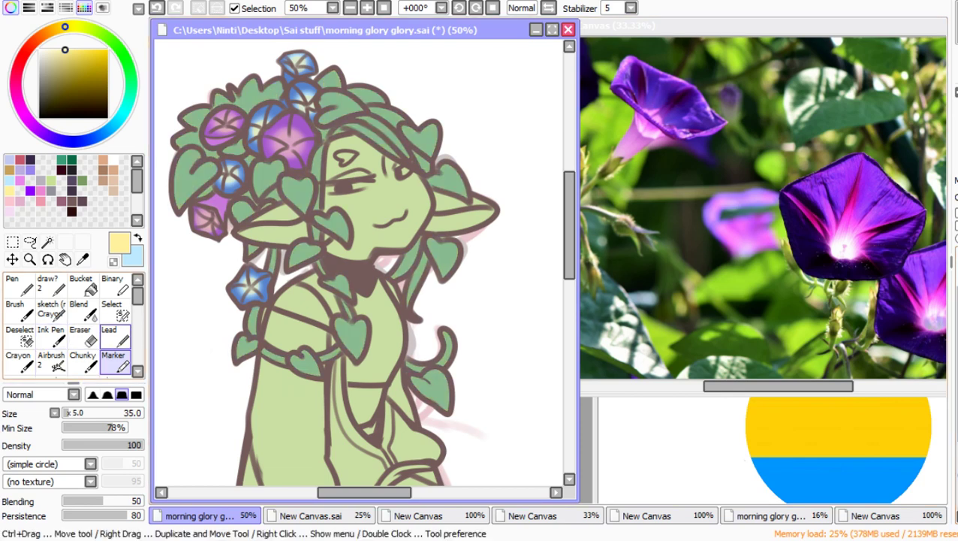
{"action": "left_click", "coordinate": [114, 336]}
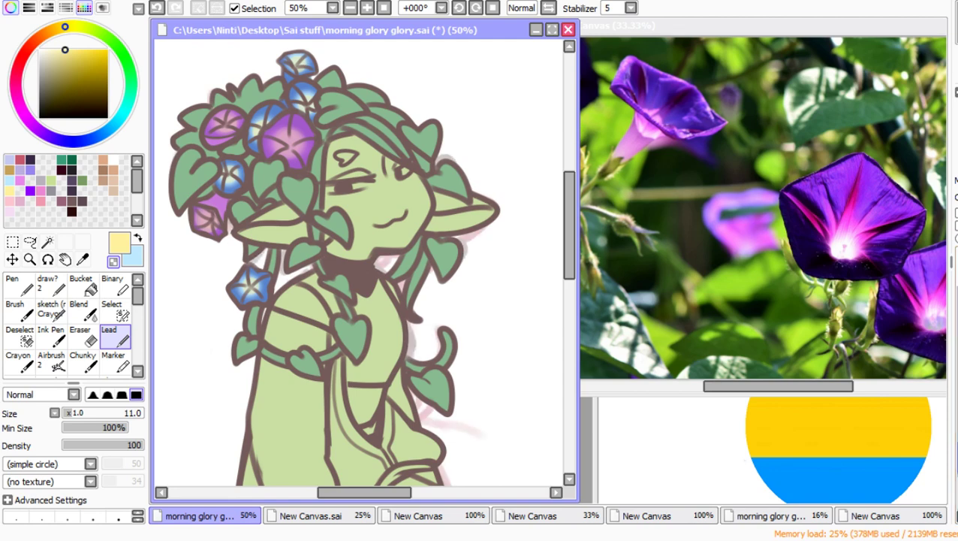
{"action": "scroll", "coordinate": [253, 155], "scroll_direction": "down", "scroll_amount": 3}
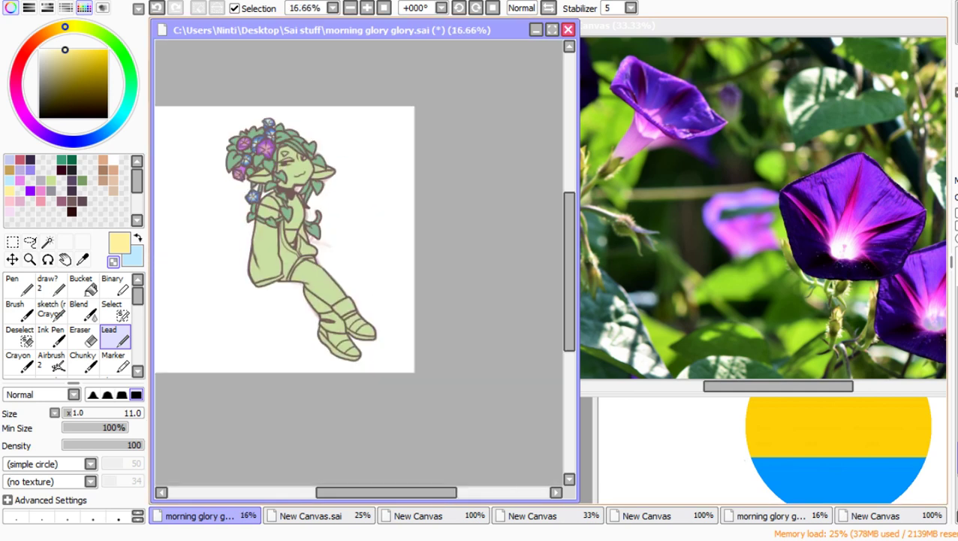
{"action": "scroll", "coordinate": [254, 152], "scroll_direction": "up", "scroll_amount": 2}
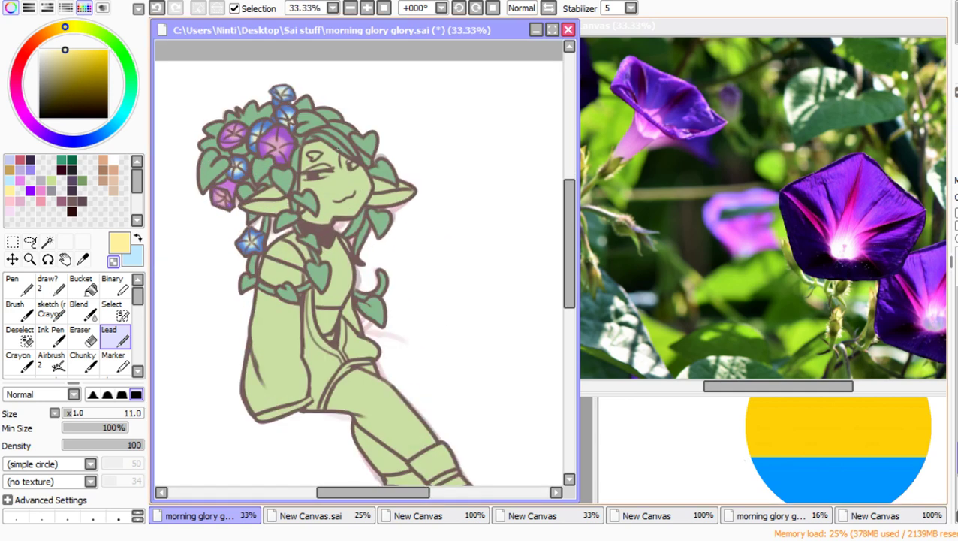
{"action": "scroll", "coordinate": [290, 65], "scroll_direction": "up", "scroll_amount": 1}
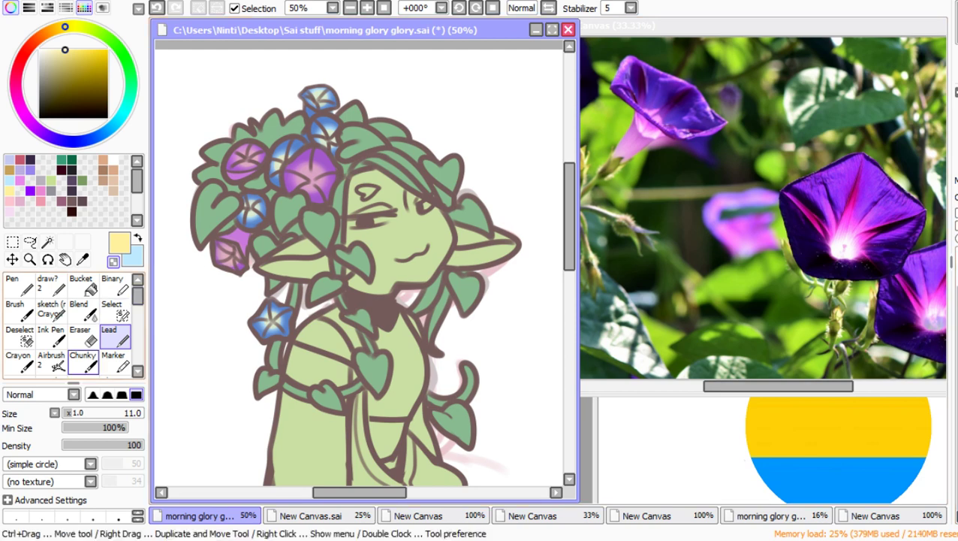
{"action": "left_click", "coordinate": [51, 361]}
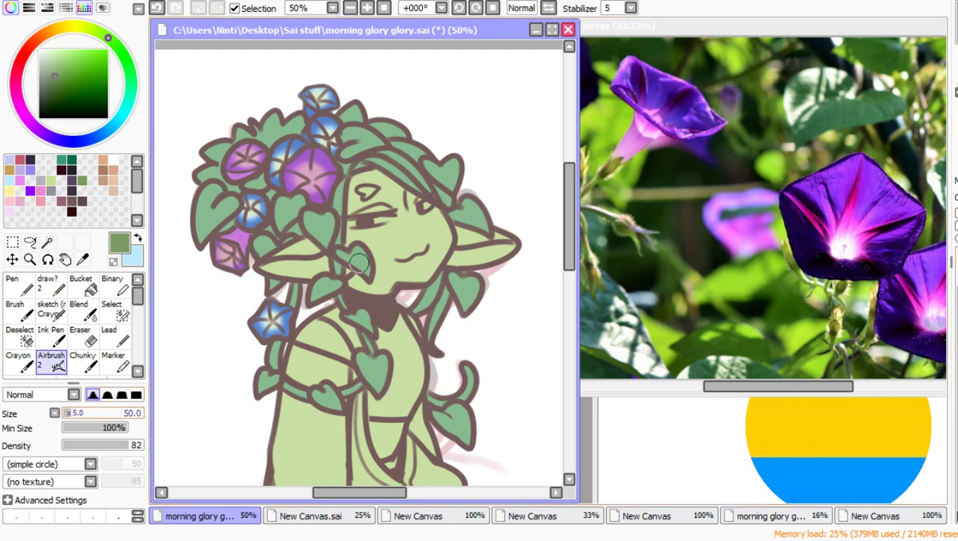
{"action": "mouse_move", "coordinate": [189, 253]}
{"action": "left_mouse_down"}
{"action": "mouse_move", "coordinate": [193, 283]}
{"action": "mouse_move", "coordinate": [234, 147]}
{"action": "mouse_move", "coordinate": [217, 127]}
{"action": "mouse_move", "coordinate": [250, 124]}
{"action": "mouse_move", "coordinate": [278, 102]}
{"action": "left_mouse_up"}
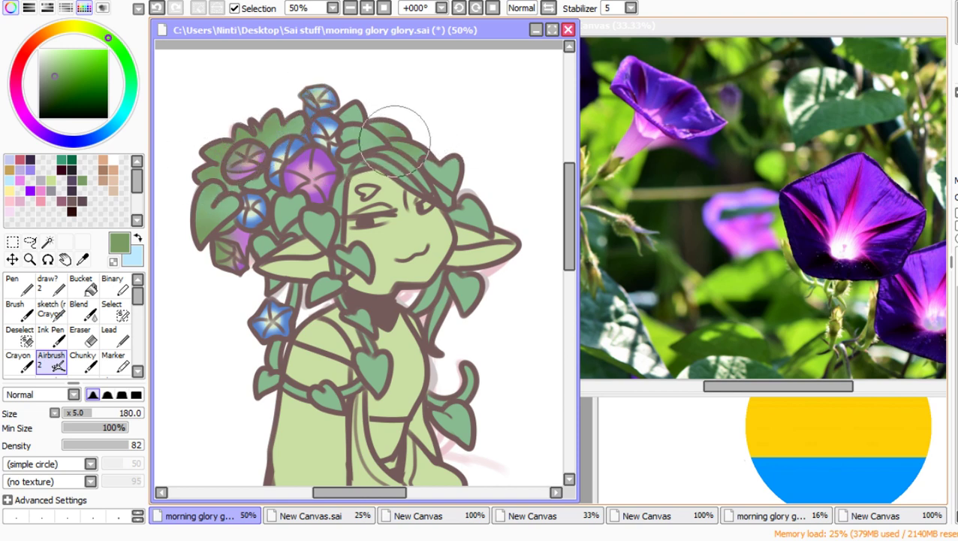
{"action": "left_click_drag", "start_coordinate": [443, 218], "coordinate": [505, 229]}
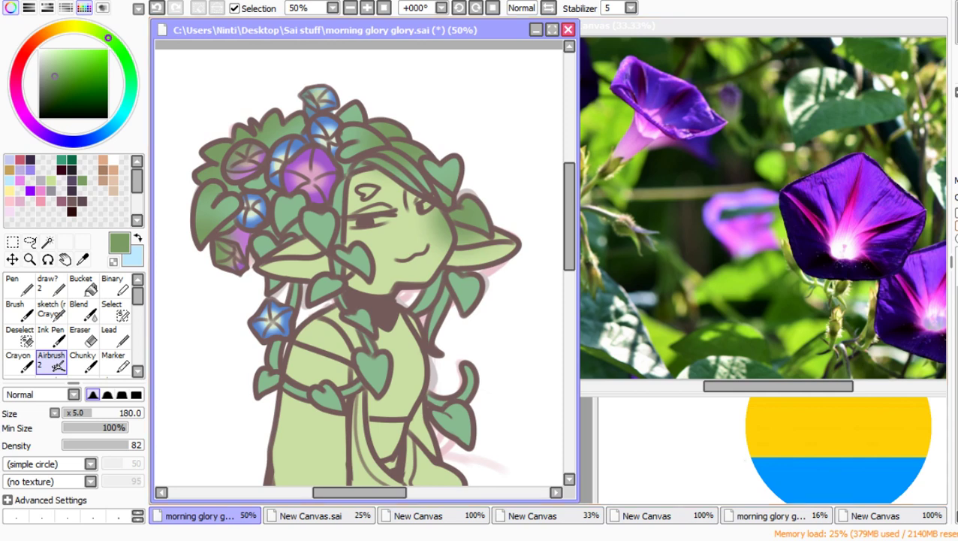
{"action": "key", "text": "ctrl+z"}
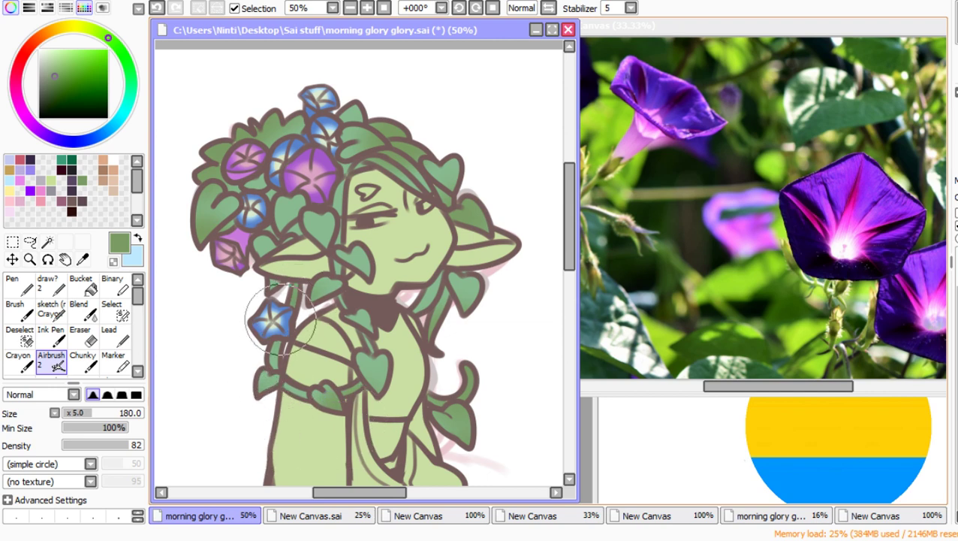
{"action": "left_click_drag", "start_coordinate": [308, 280], "coordinate": [344, 266]}
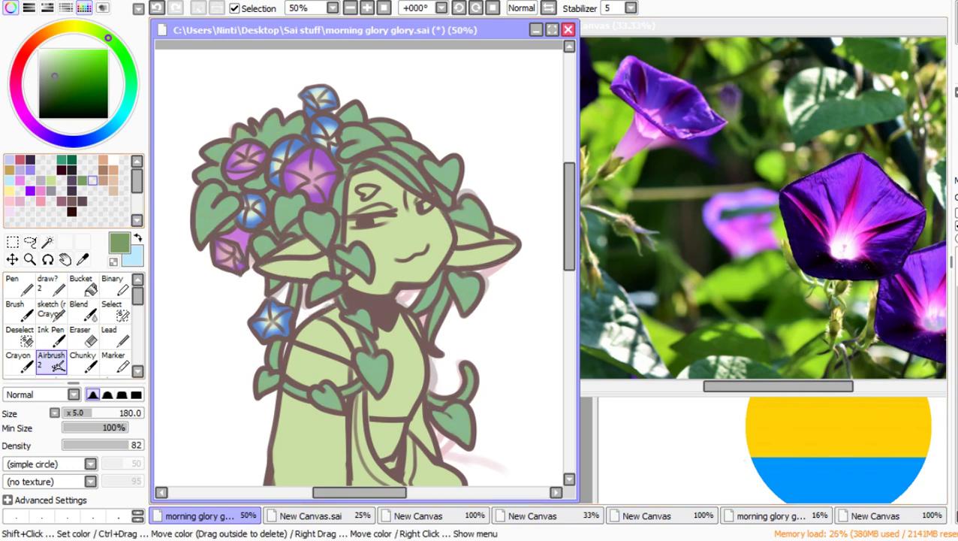
Step: Shade the heart-shaped and hair leaves with their own sampled leaf green using Airbrush 2 at size 130
{"action": "right_click", "coordinate": [374, 143]}
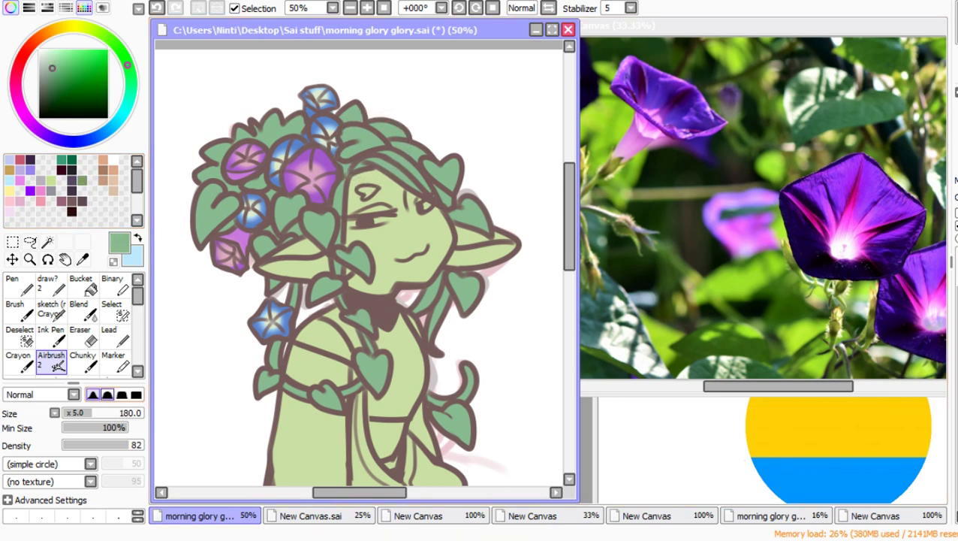
{"action": "key", "text": "bracketleft"}
{"action": "key", "text": "bracketleft"}
{"action": "key", "text": "bracketleft"}
{"action": "key", "text": "bracketleft"}
{"action": "key", "text": "bracketleft"}
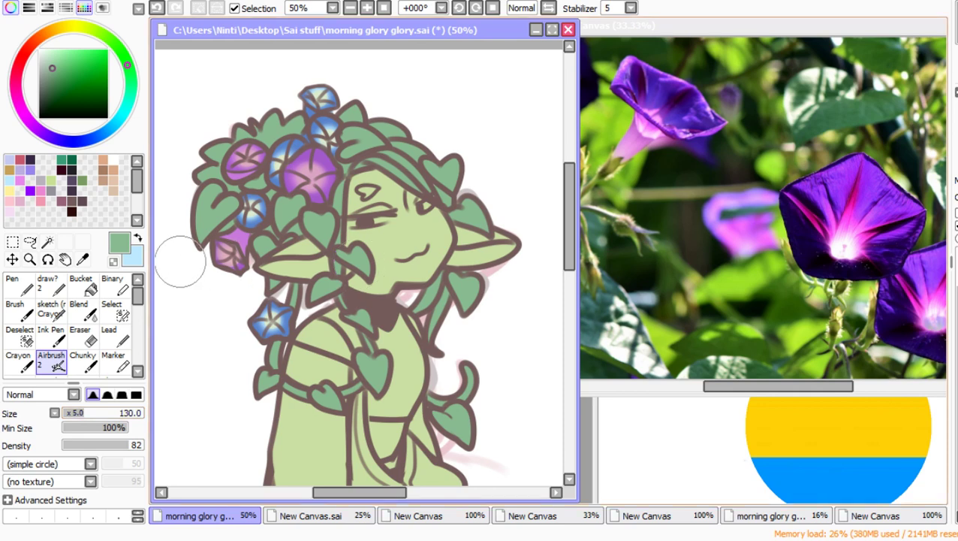
{"action": "left_click_drag", "start_coordinate": [193, 245], "coordinate": [210, 163]}
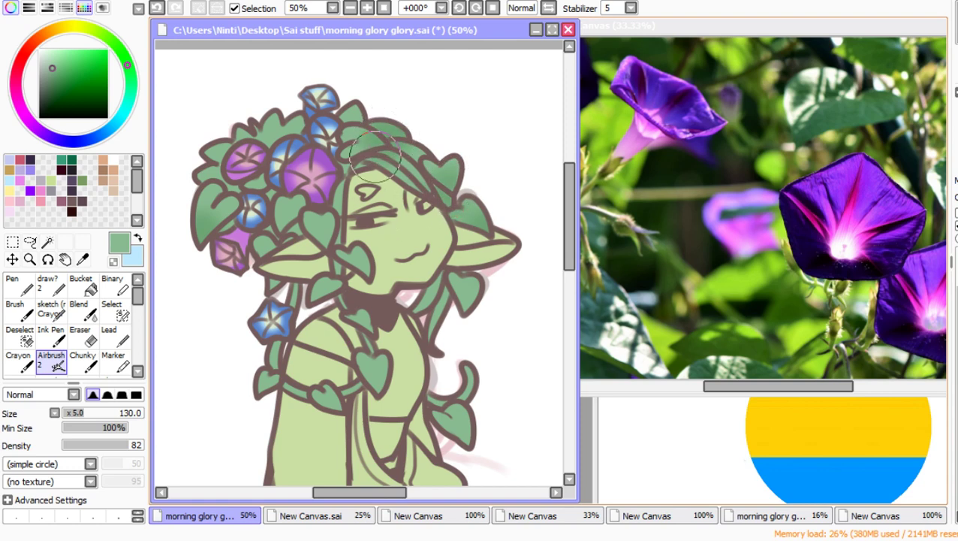
{"action": "left_click_drag", "start_coordinate": [385, 170], "coordinate": [386, 164]}
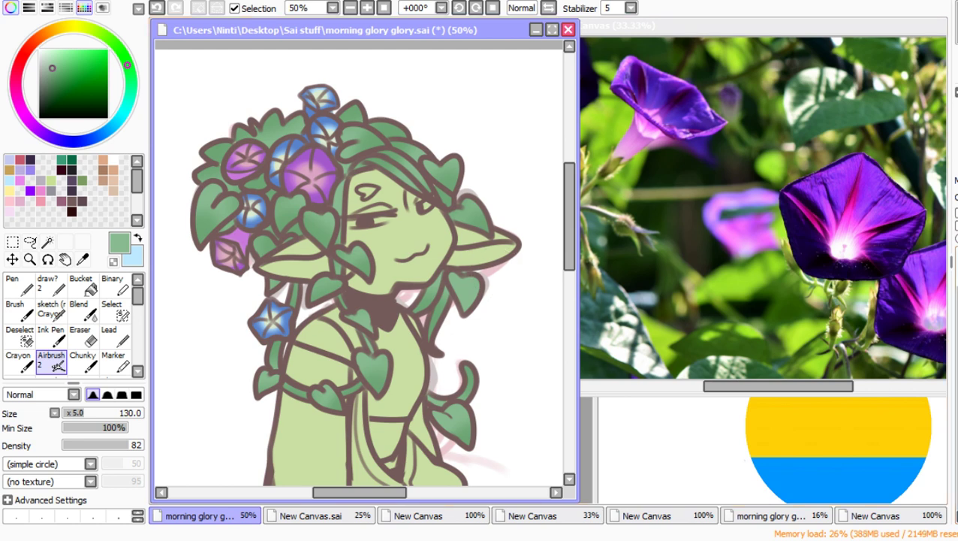
Step: Select the vine segments wrapped around the upper arm and the one above the shoulder flower, using the Magic Wand and Select brush
{"action": "left_click", "coordinate": [81, 284]}
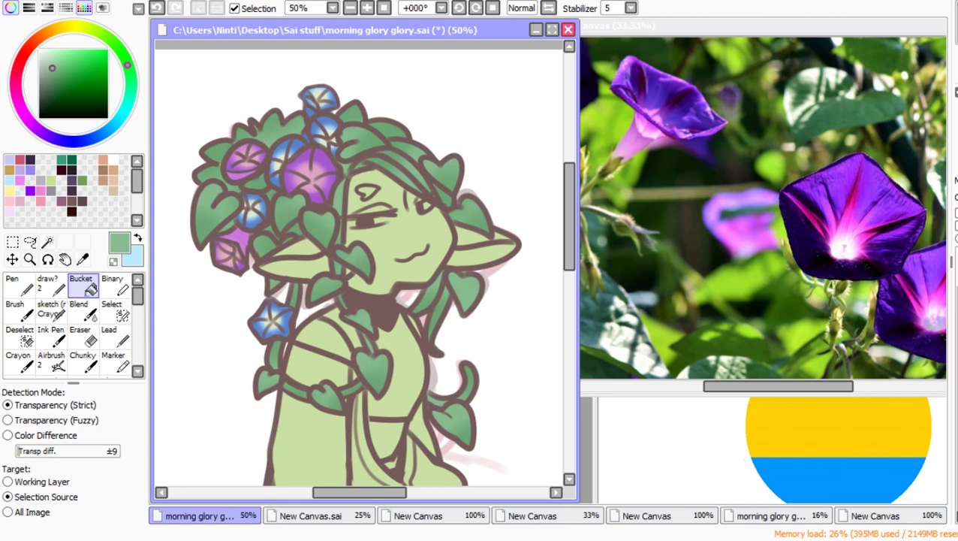
{"action": "left_click", "coordinate": [47, 241]}
{"action": "left_click", "coordinate": [294, 388]}
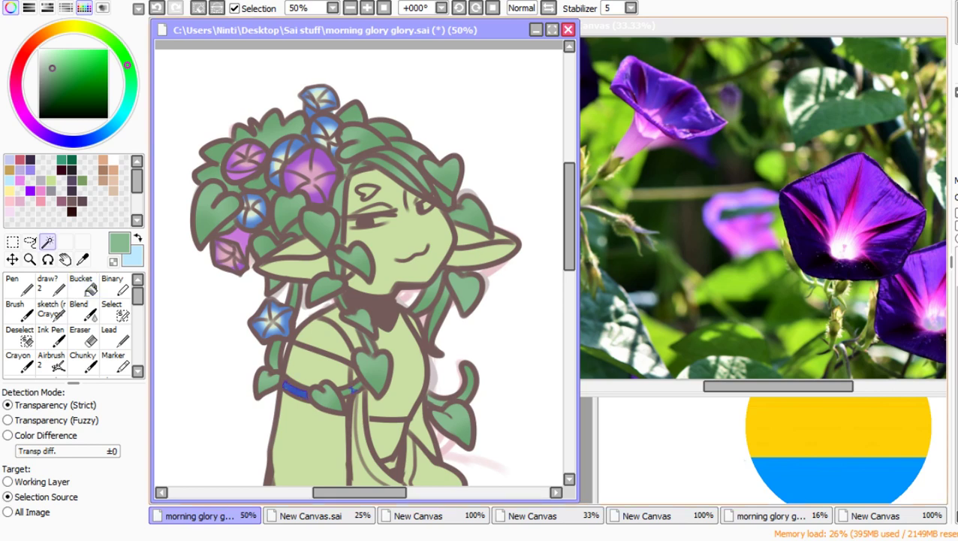
{"action": "key", "text": "ctrl+z"}
{"action": "left_click", "coordinate": [276, 355]}
{"action": "left_click", "coordinate": [351, 391]}
{"action": "left_click", "coordinate": [359, 385]}
{"action": "key", "text": "s"}
{"action": "mouse_move", "coordinate": [350, 394]}
{"action": "left_mouse_down"}
{"action": "mouse_move", "coordinate": [361, 384]}
{"action": "mouse_move", "coordinate": [340, 389]}
{"action": "left_mouse_up"}
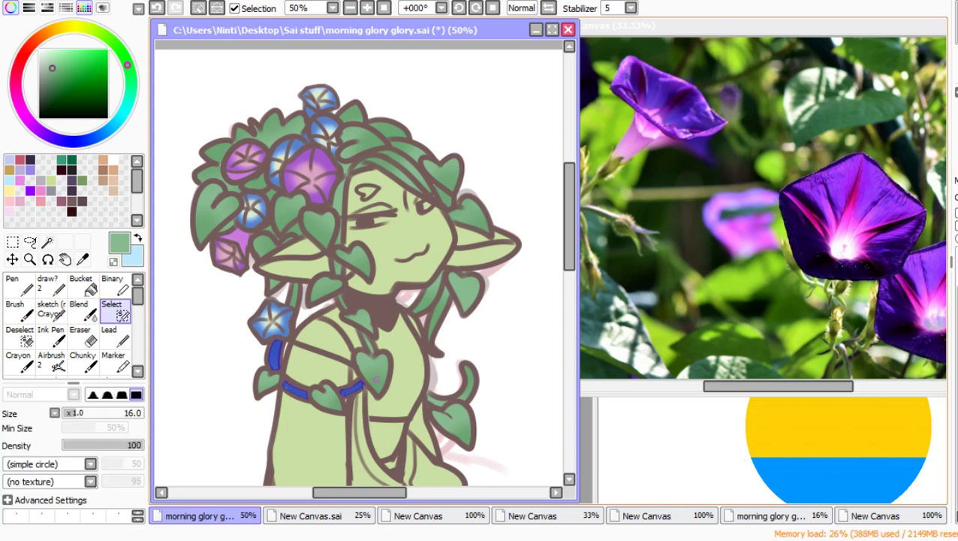
{"action": "mouse_move", "coordinate": [292, 279]}
{"action": "left_mouse_down"}
{"action": "mouse_move", "coordinate": [296, 298]}
{"action": "mouse_move", "coordinate": [292, 283]}
{"action": "left_mouse_up"}
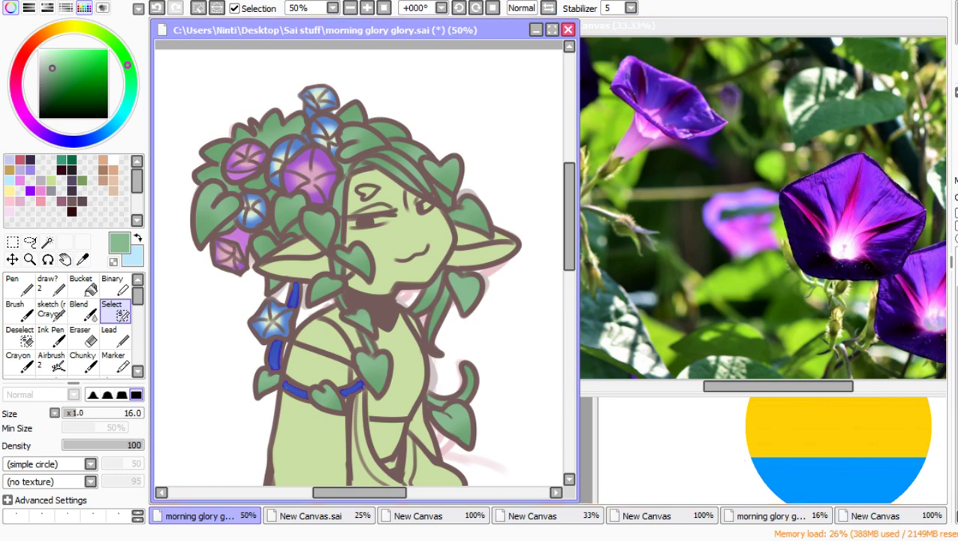
Step: Add the hair strands sweeping across the forehead to the selection, filling the missed parts with the Select brush
{"action": "left_click", "coordinate": [47, 241]}
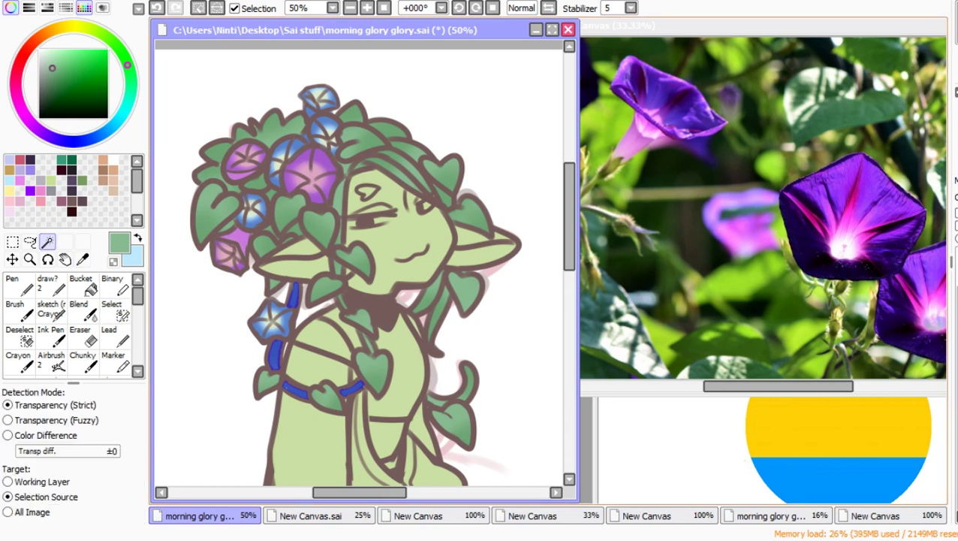
{"action": "left_click", "coordinate": [398, 172]}
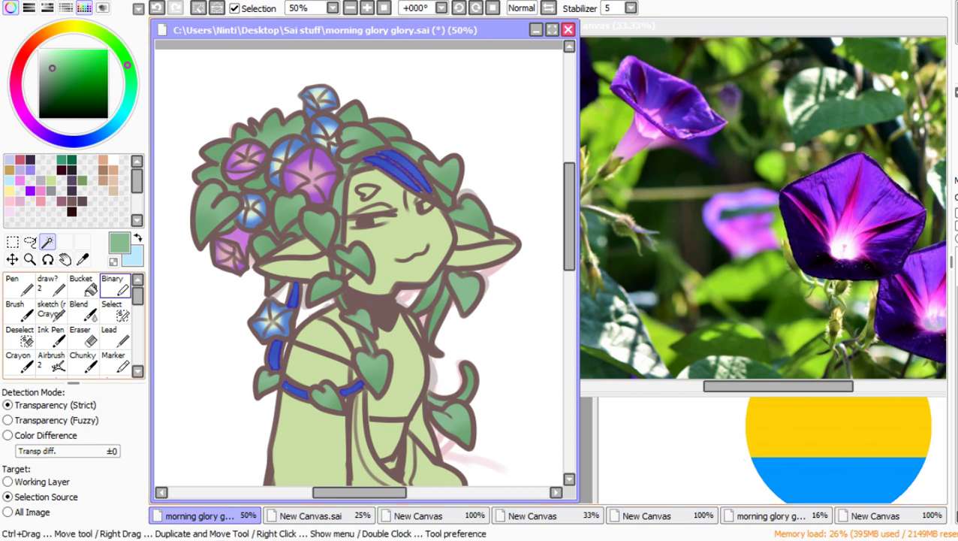
{"action": "left_click", "coordinate": [115, 311]}
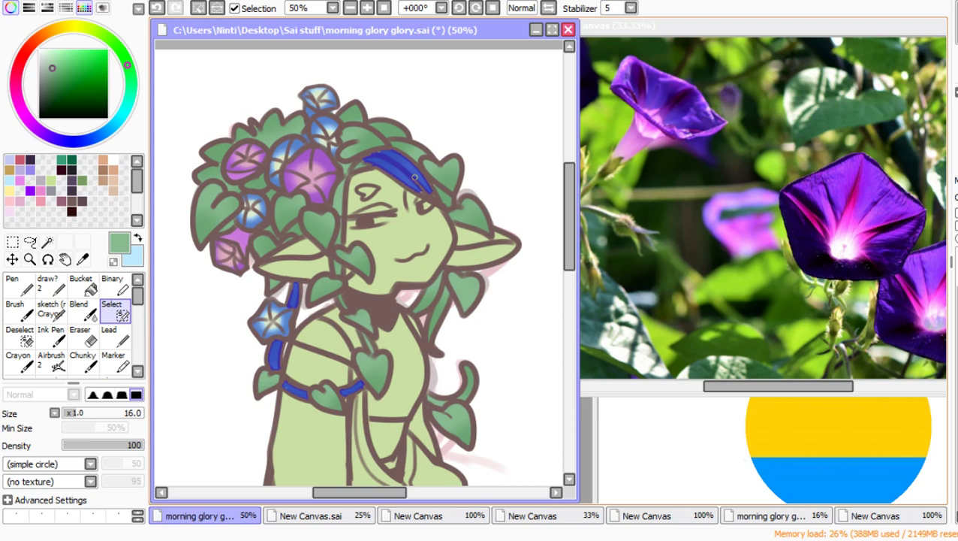
{"action": "mouse_move", "coordinate": [414, 177]}
{"action": "left_mouse_down"}
{"action": "mouse_move", "coordinate": [362, 168]}
{"action": "mouse_move", "coordinate": [368, 161]}
{"action": "mouse_move", "coordinate": [356, 168]}
{"action": "mouse_move", "coordinate": [370, 157]}
{"action": "left_mouse_up"}
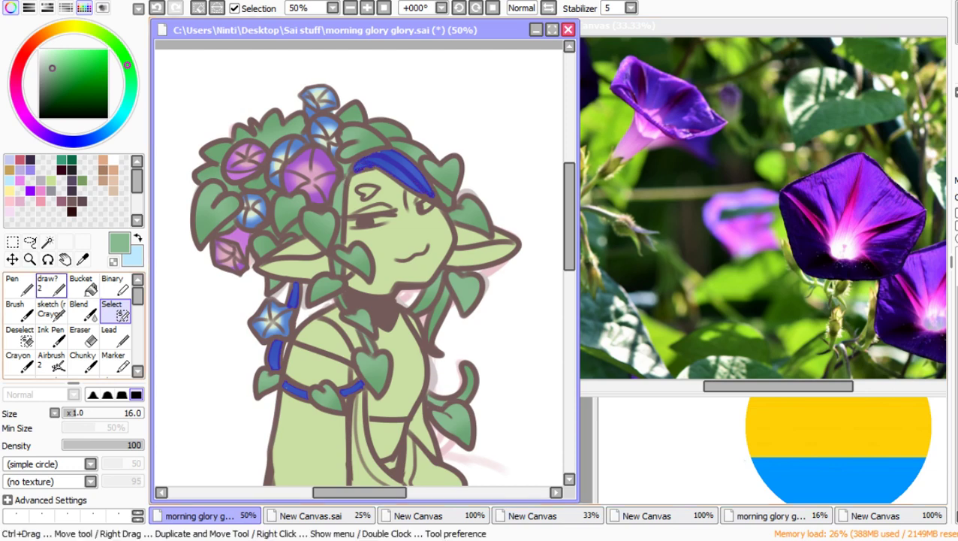
Step: Add the hair strand along the near side of the face and the vine pieces below it to the selection
{"action": "left_click", "coordinate": [47, 241]}
{"action": "left_click", "coordinate": [338, 196]}
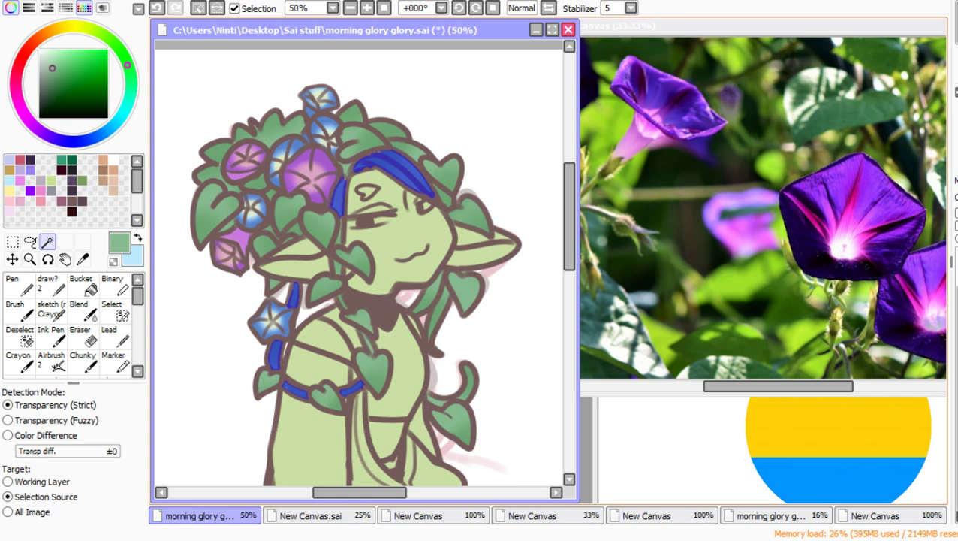
{"action": "left_click", "coordinate": [113, 308]}
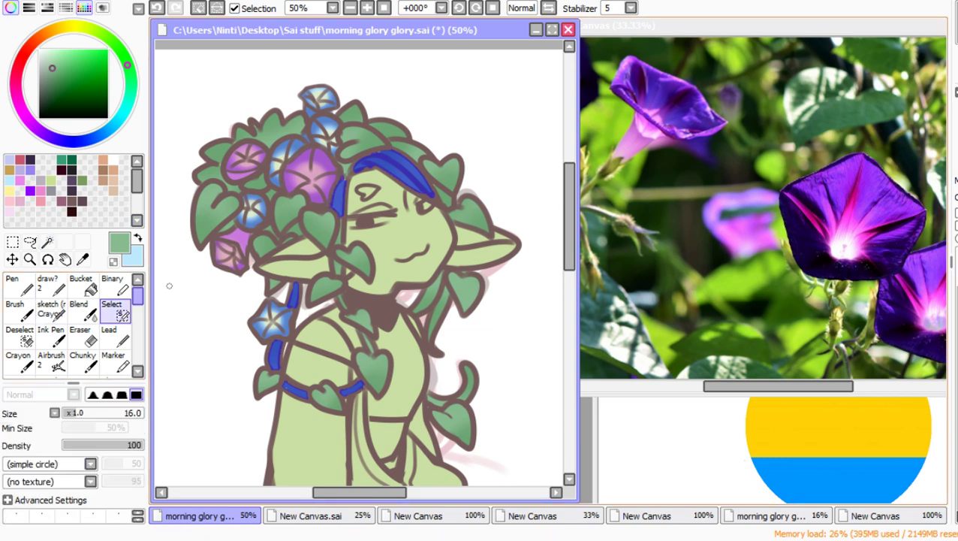
{"action": "mouse_move", "coordinate": [342, 215]}
{"action": "left_mouse_down"}
{"action": "mouse_move", "coordinate": [338, 273]}
{"action": "mouse_move", "coordinate": [332, 261]}
{"action": "left_mouse_up"}
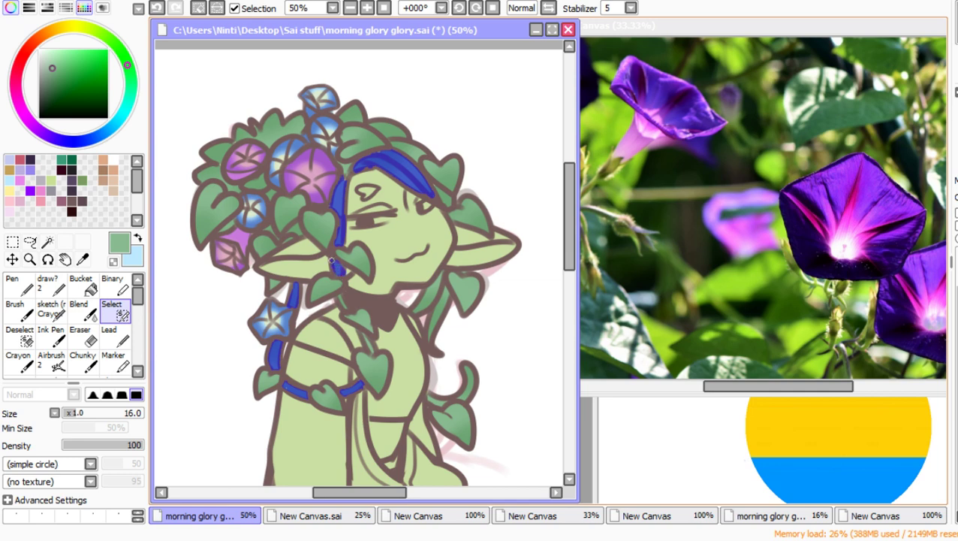
{"action": "mouse_move", "coordinate": [339, 301]}
{"action": "left_mouse_down"}
{"action": "mouse_move", "coordinate": [372, 351]}
{"action": "mouse_move", "coordinate": [361, 331]}
{"action": "left_mouse_up"}
Step: Add the hair strands on the far side of the neck and the curled vine beside the waist to the selection
{"action": "key", "text": "w"}
{"action": "left_click", "coordinate": [429, 295]}
{"action": "left_click", "coordinate": [439, 309]}
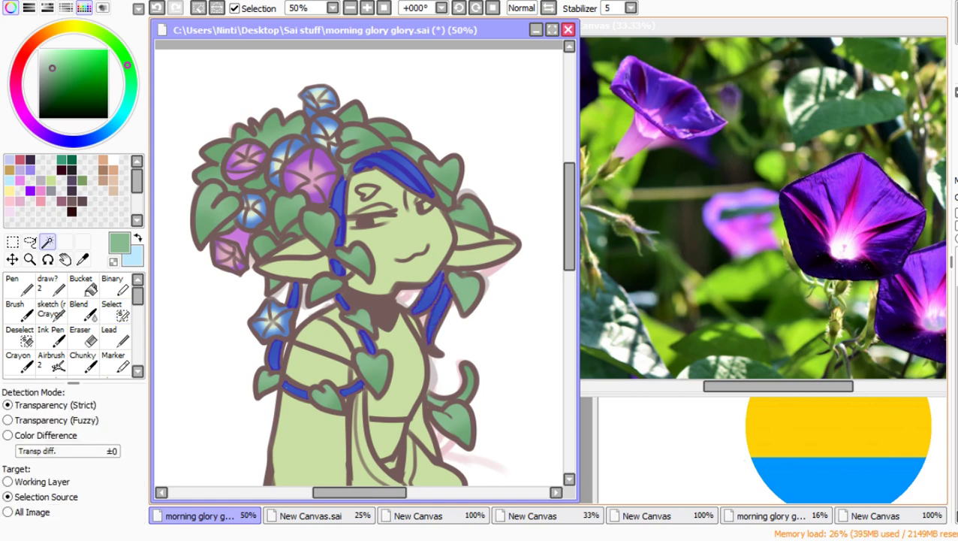
{"action": "left_click", "coordinate": [114, 309]}
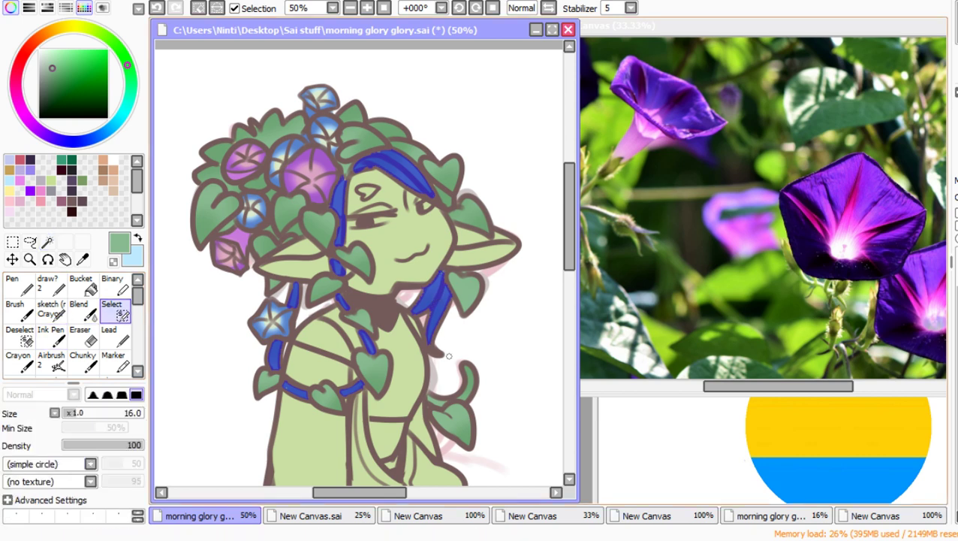
{"action": "left_click_drag", "start_coordinate": [438, 395], "coordinate": [429, 397]}
{"action": "left_click", "coordinate": [48, 241]}
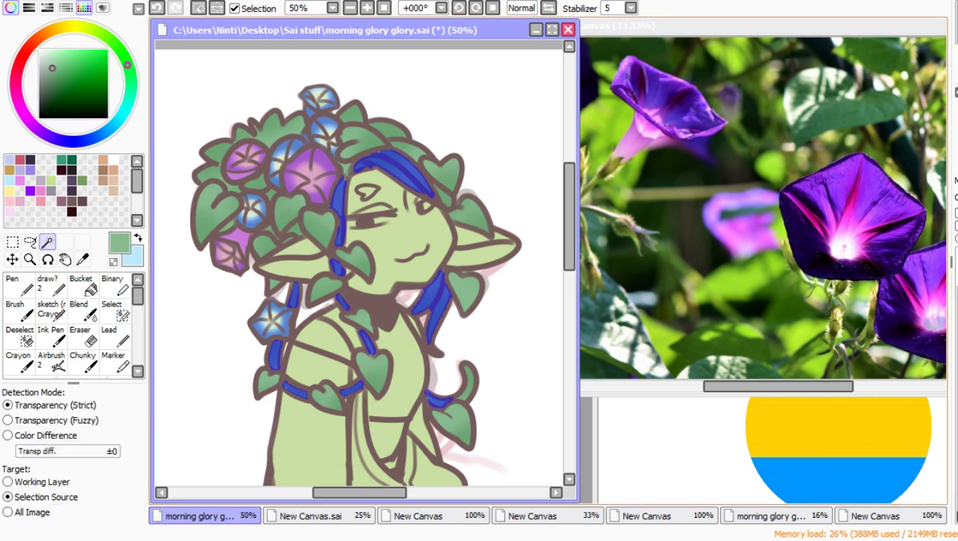
{"action": "left_click", "coordinate": [462, 375]}
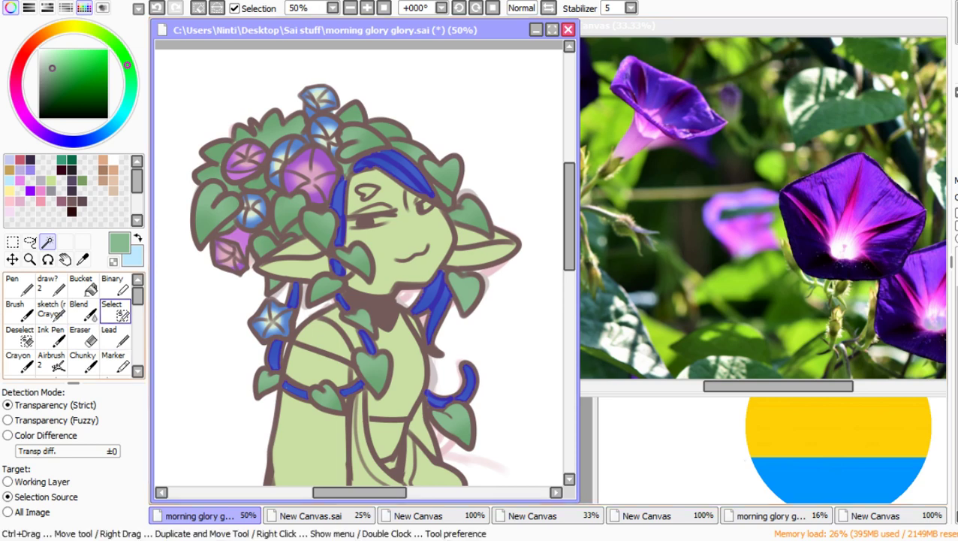
{"action": "left_click", "coordinate": [113, 307]}
{"action": "left_click_drag", "start_coordinate": [430, 397], "coordinate": [448, 398]}
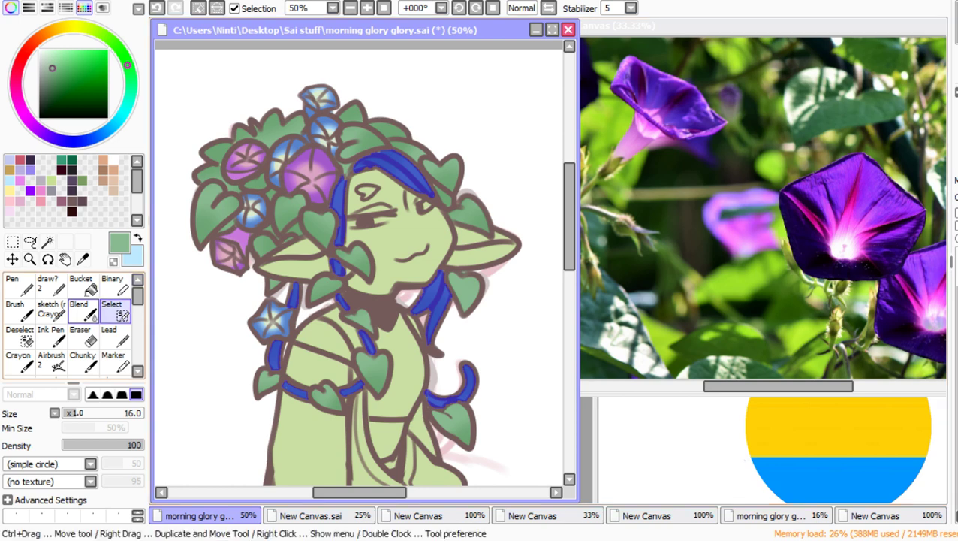
Step: Recolor the selected vines and hair strands to a lighter yellowish green and clear the selection
{"action": "left_click", "coordinate": [51, 335]}
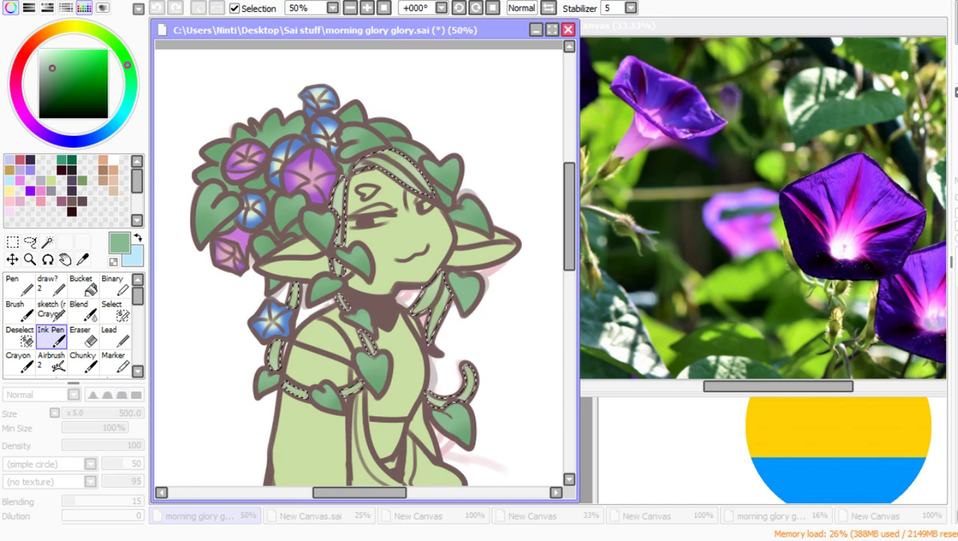
{"action": "key", "text": "ctrl+d"}
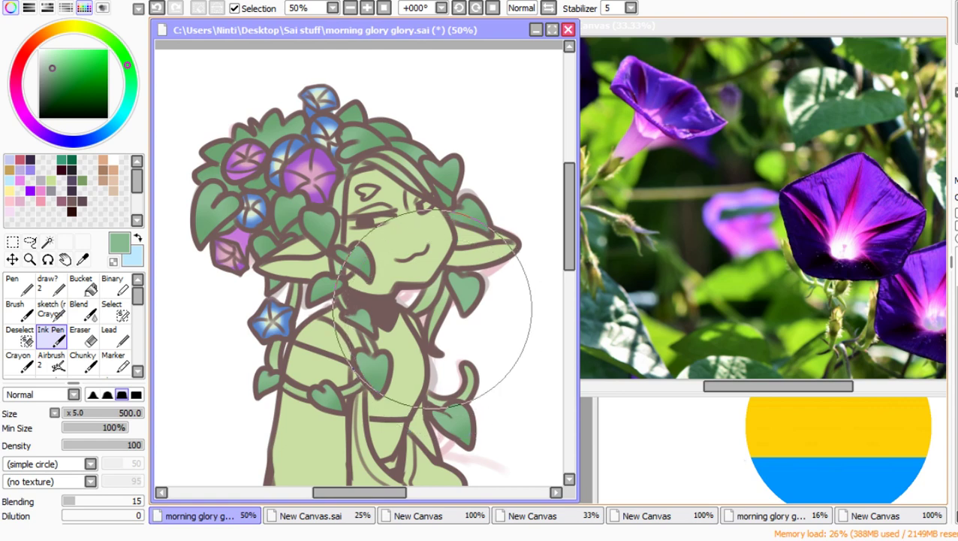
Step: Paint leaf-green patches on the shoulder, chest, thigh and lower legs with the Marker at size 115
{"action": "scroll", "coordinate": [448, 339], "scroll_direction": "down", "scroll_amount": 3}
{"action": "scroll", "coordinate": [355, 223], "scroll_direction": "up", "scroll_amount": 1}
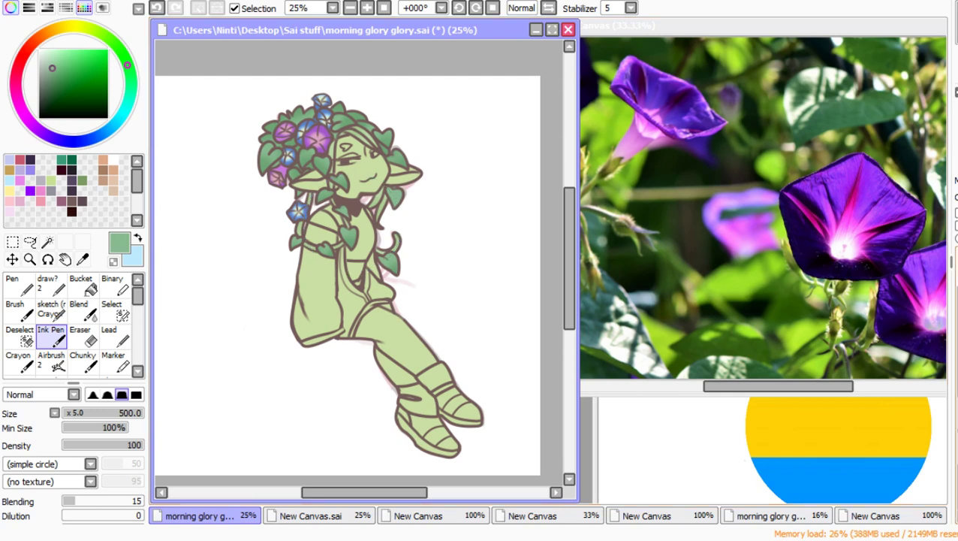
{"action": "left_click", "coordinate": [114, 361]}
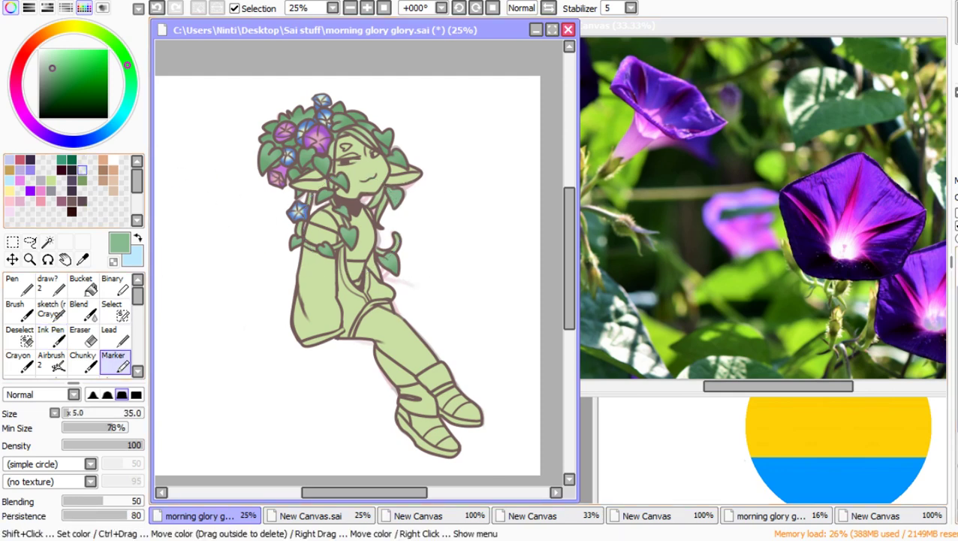
{"action": "left_click_drag", "start_coordinate": [74, 413], "coordinate": [81, 413]}
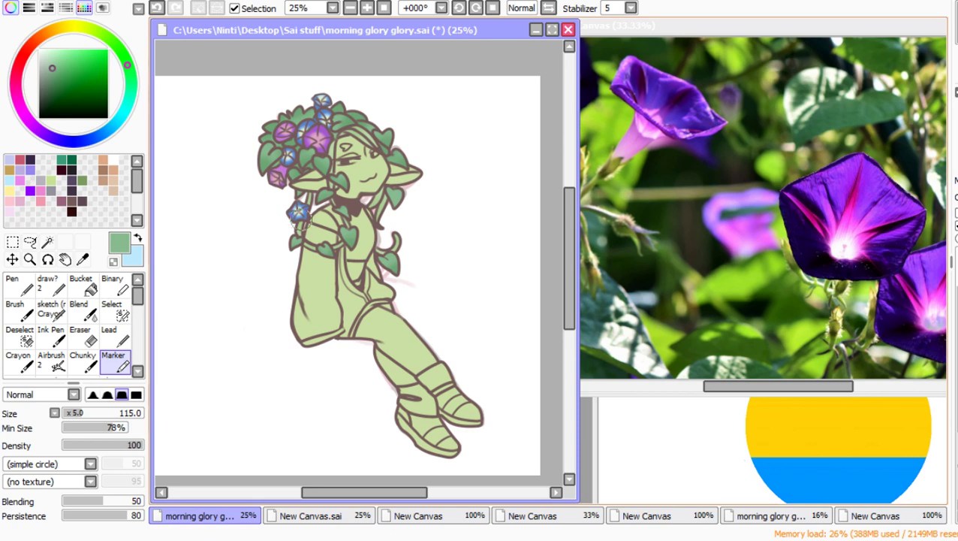
{"action": "mouse_move", "coordinate": [301, 214]}
{"action": "left_mouse_down"}
{"action": "mouse_move", "coordinate": [335, 205]}
{"action": "mouse_move", "coordinate": [316, 214]}
{"action": "mouse_move", "coordinate": [329, 212]}
{"action": "left_mouse_up"}
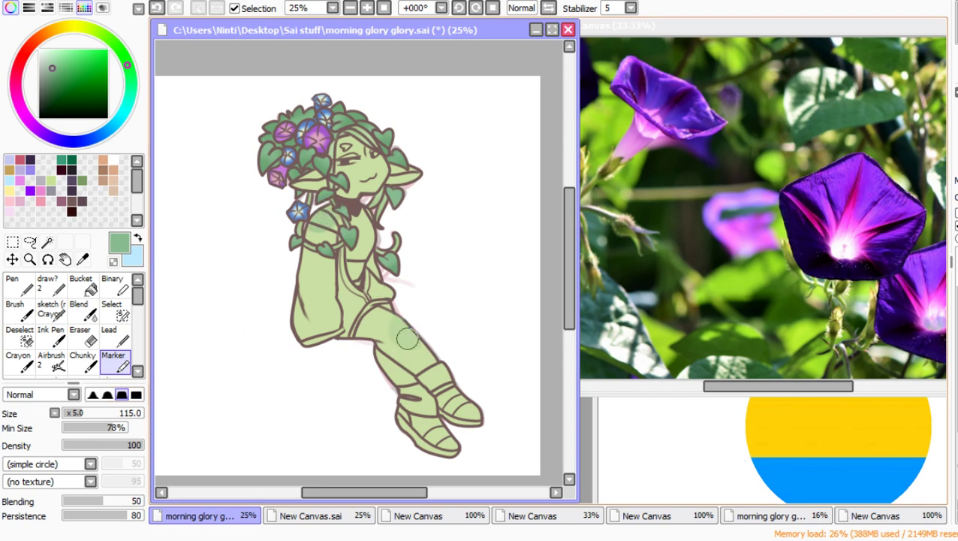
{"action": "left_click_drag", "start_coordinate": [407, 339], "coordinate": [396, 372]}
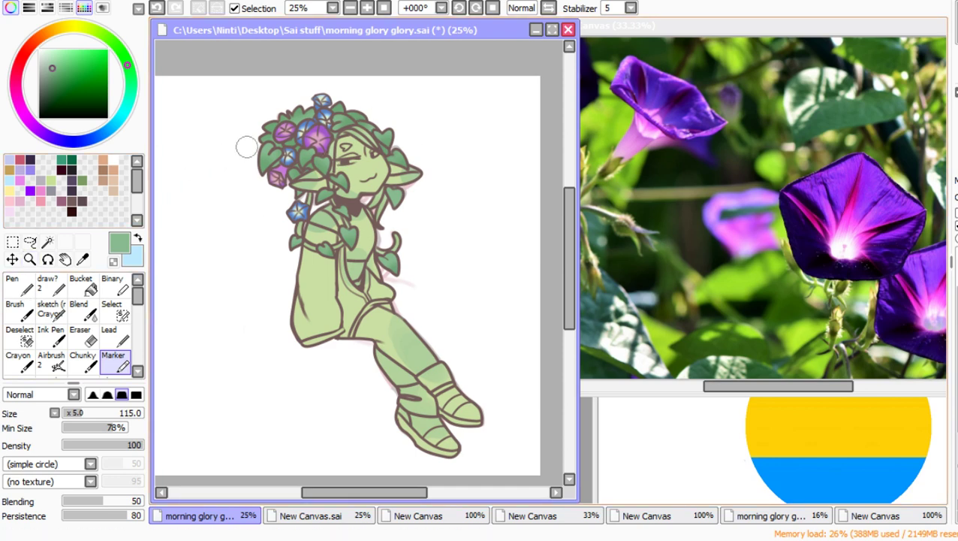
Step: Paint leaf-green patches across the cheeks and beneath both eyes with the Marker at size 70
{"action": "left_click", "coordinate": [29, 259]}
{"action": "left_click_drag", "start_coordinate": [240, 103], "coordinate": [319, 150]}
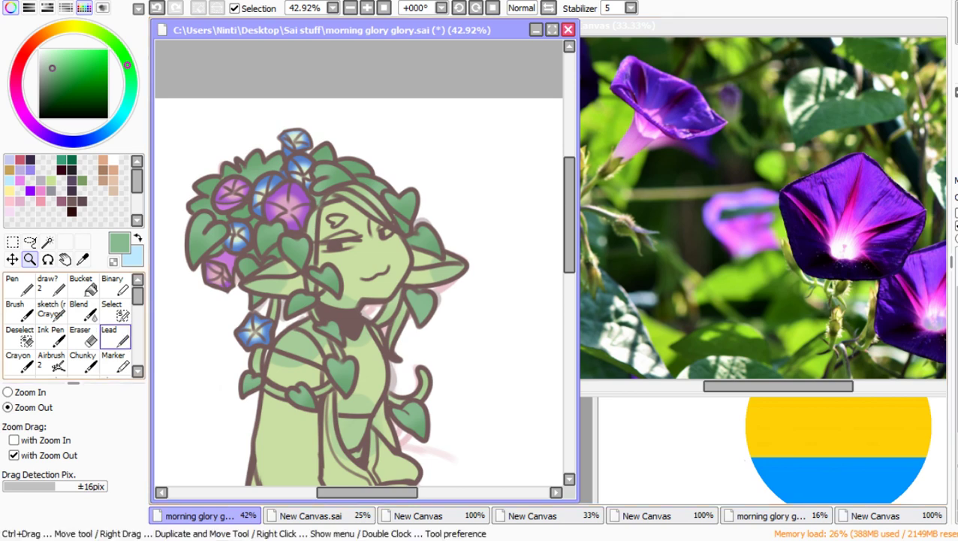
{"action": "left_click", "coordinate": [114, 360]}
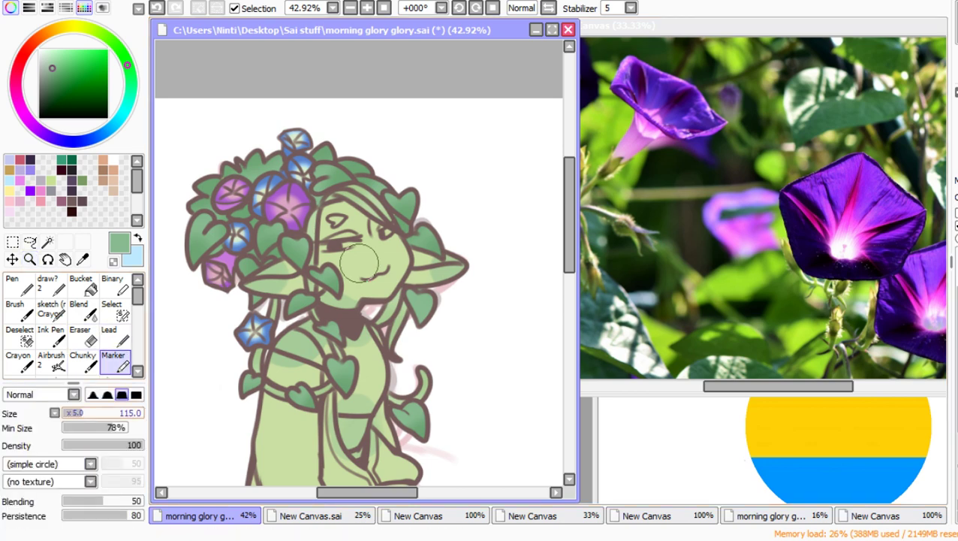
{"action": "key", "text": "bracketleft"}
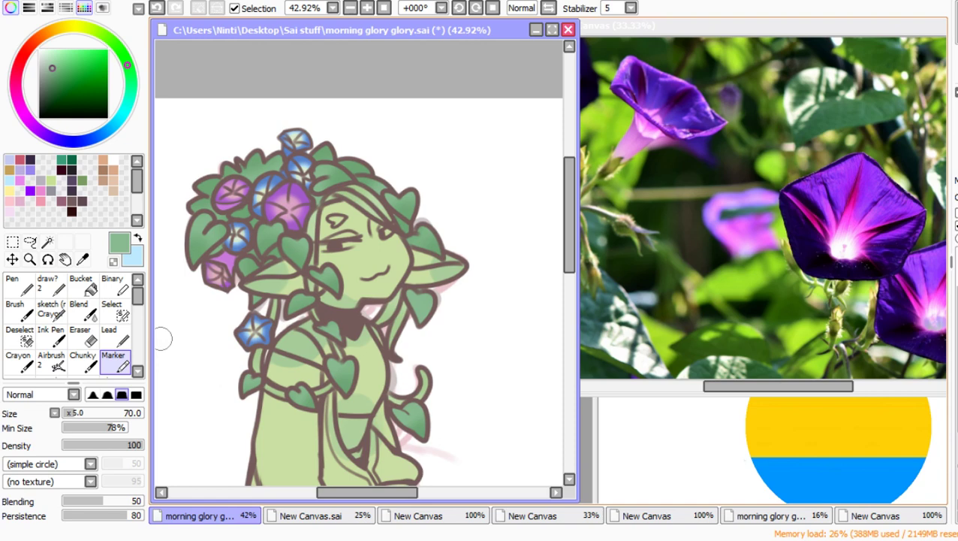
{"action": "left_click_drag", "start_coordinate": [324, 259], "coordinate": [357, 255]}
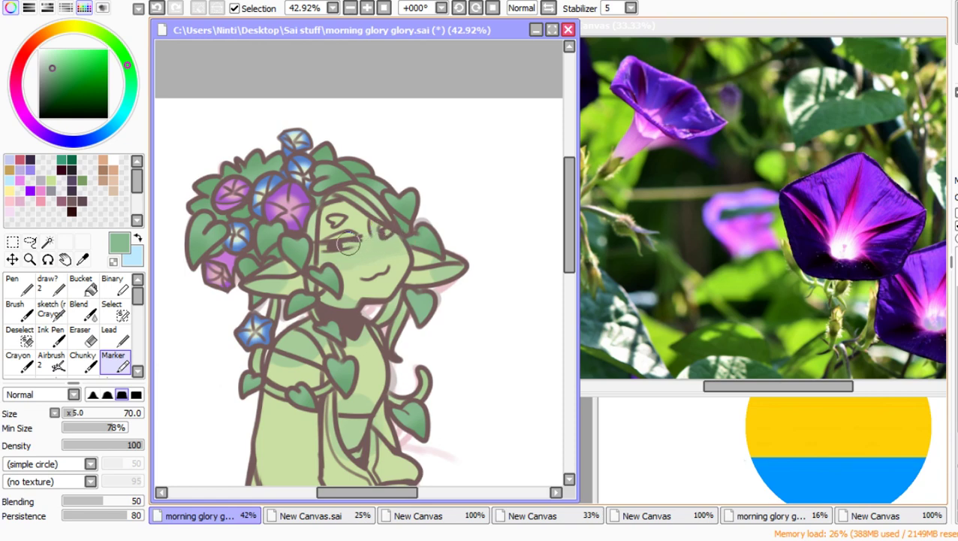
{"action": "left_click_drag", "start_coordinate": [396, 244], "coordinate": [394, 243]}
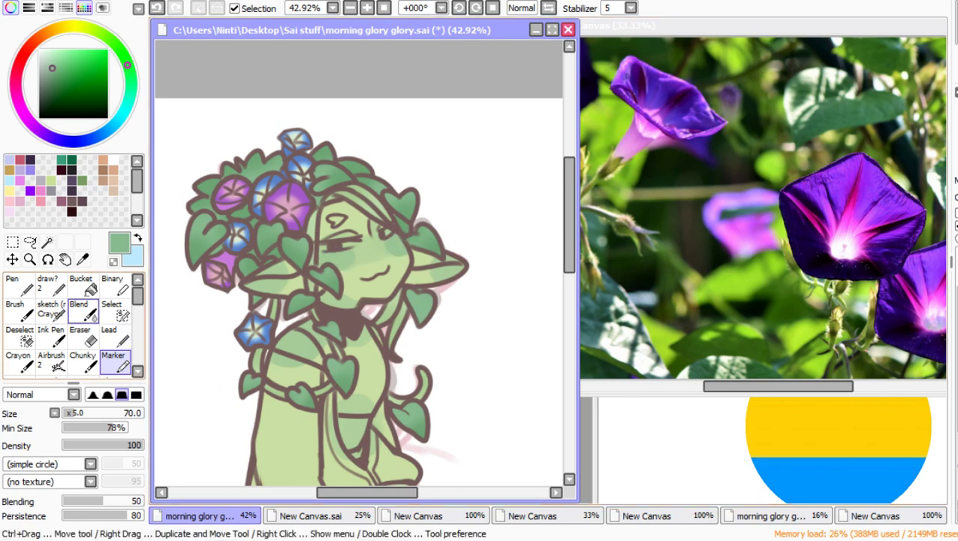
Step: Soften the green cheek patches with Blend at size 65 and fill the eyebrow mark with leaf green
{"action": "left_click", "coordinate": [81, 309]}
{"action": "mouse_move", "coordinate": [403, 247]}
{"action": "left_mouse_down"}
{"action": "mouse_move", "coordinate": [341, 267]}
{"action": "mouse_move", "coordinate": [356, 263]}
{"action": "left_mouse_up"}
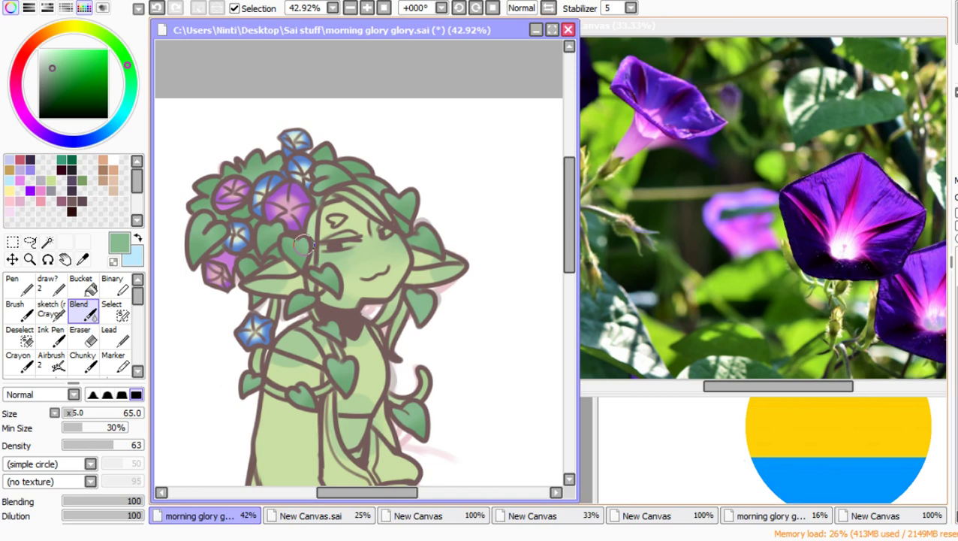
{"action": "left_click", "coordinate": [83, 287]}
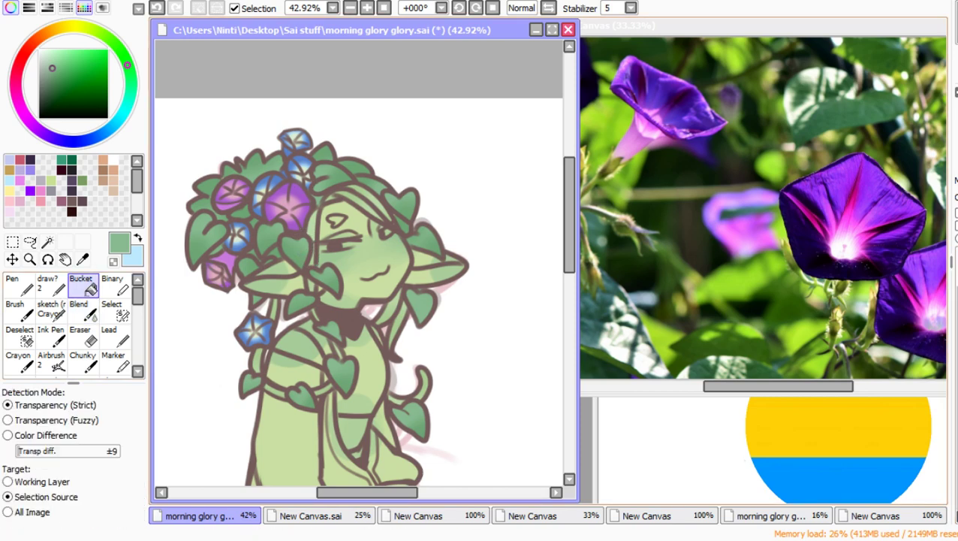
{"action": "left_click", "coordinate": [336, 220]}
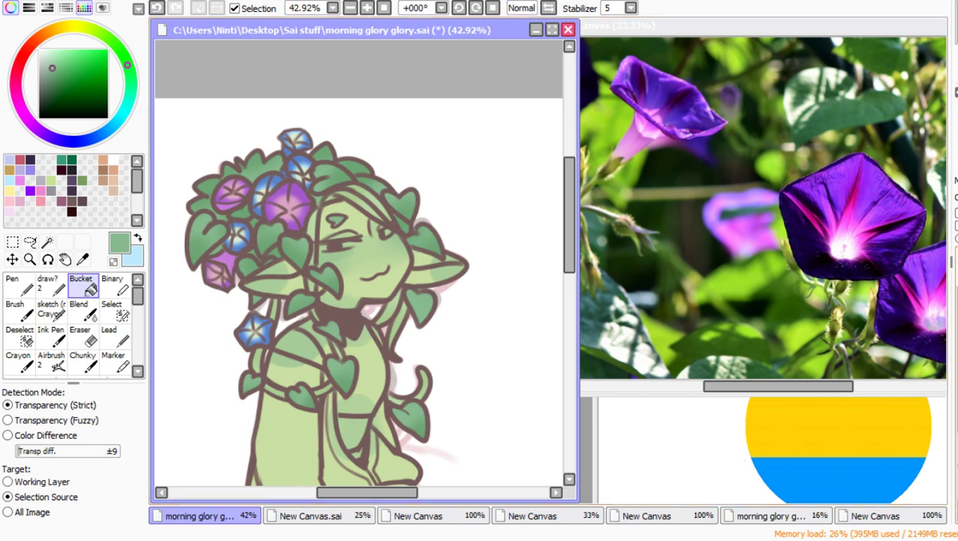
Step: Color the whites of both eyes pale yellow-green with the draw? 2 brush at size 18
{"action": "left_click", "coordinate": [957, 338]}
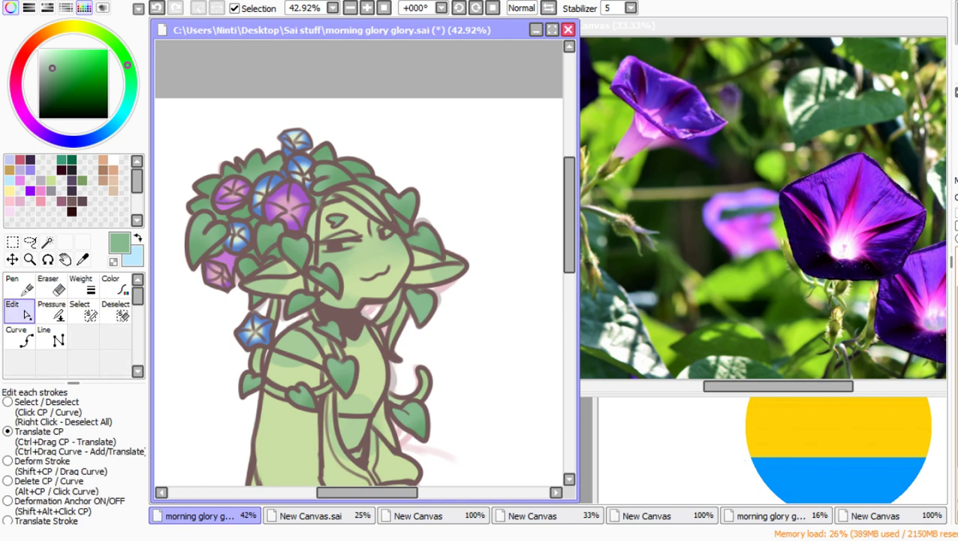
{"action": "key", "text": "ctrl+alt+space"}
{"action": "left_click_drag", "start_coordinate": [378, 271], "coordinate": [413, 271]}
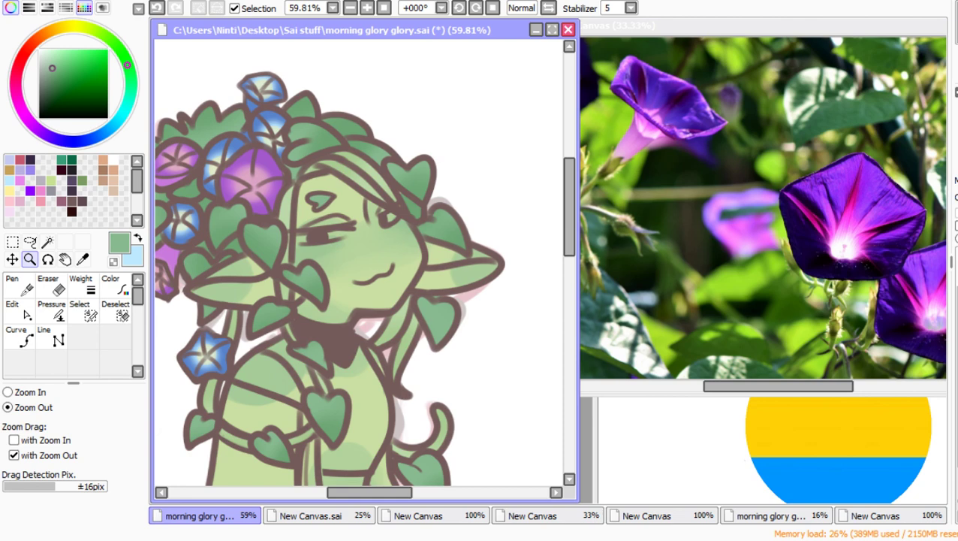
{"action": "key", "text": "alt+Tab"}
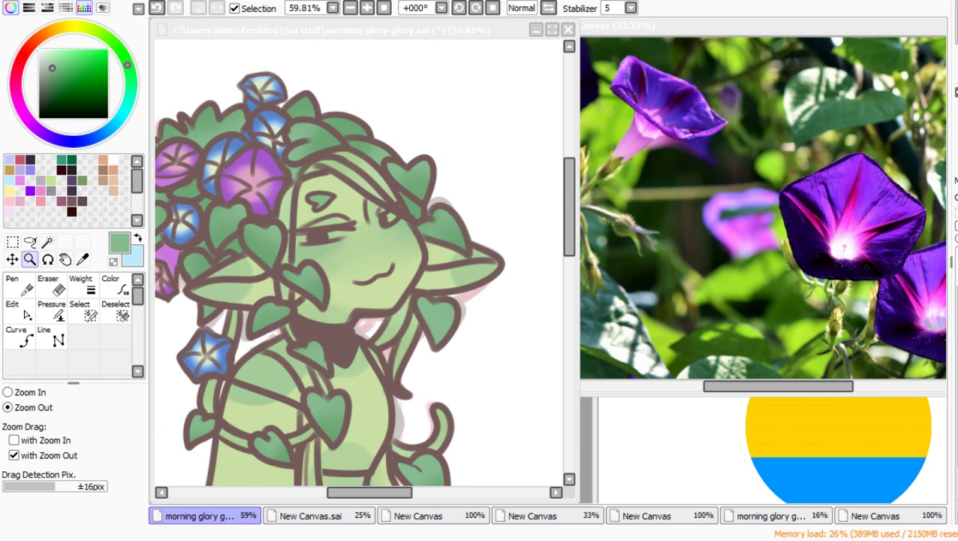
{"action": "key", "text": "alt+Tab"}
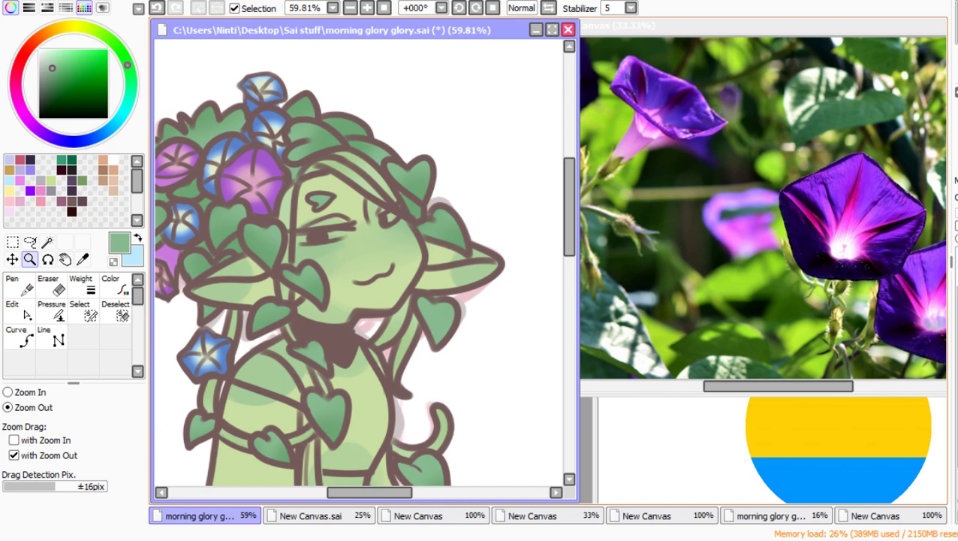
{"action": "left_click", "coordinate": [51, 181]}
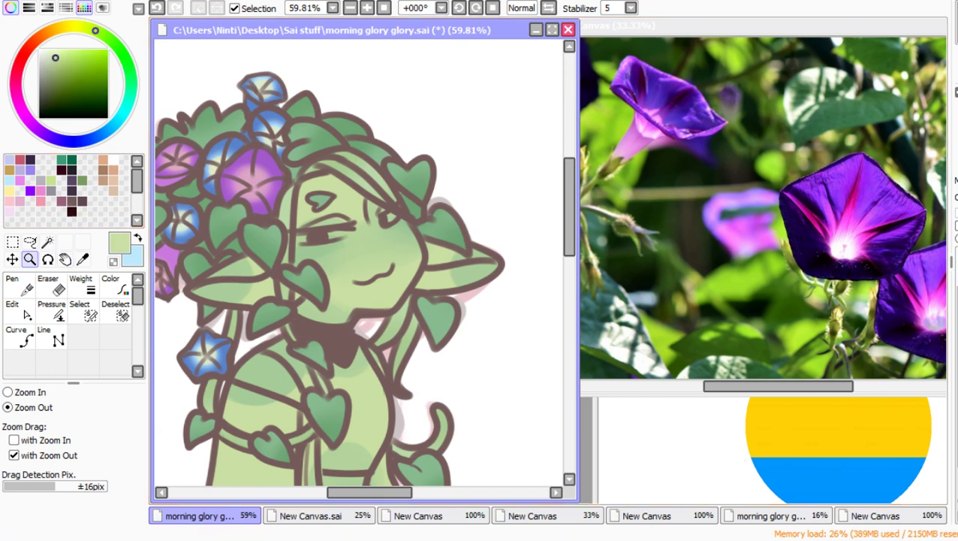
{"action": "left_click", "coordinate": [9, 191]}
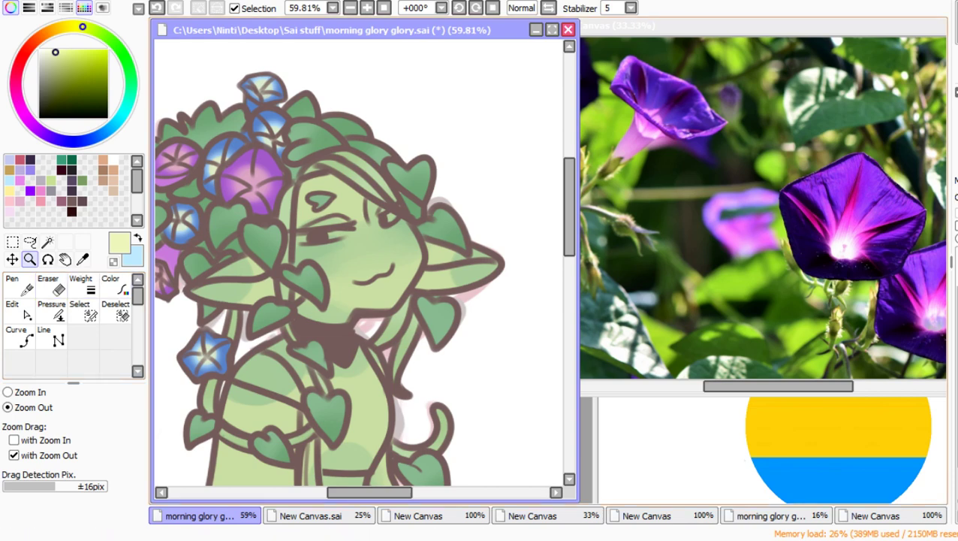
{"action": "left_click", "coordinate": [956, 465]}
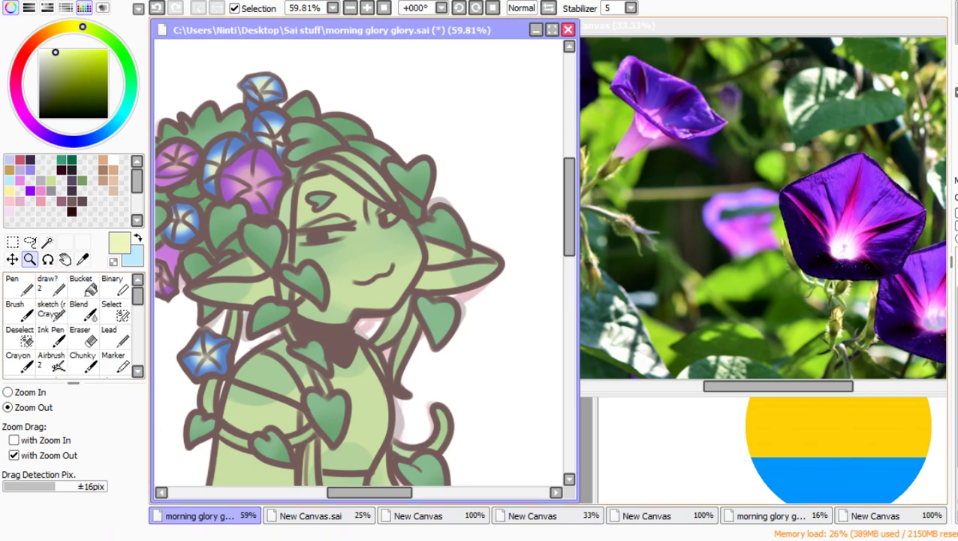
{"action": "left_click", "coordinate": [46, 284]}
{"action": "left_click_drag", "start_coordinate": [307, 238], "coordinate": [384, 219]}
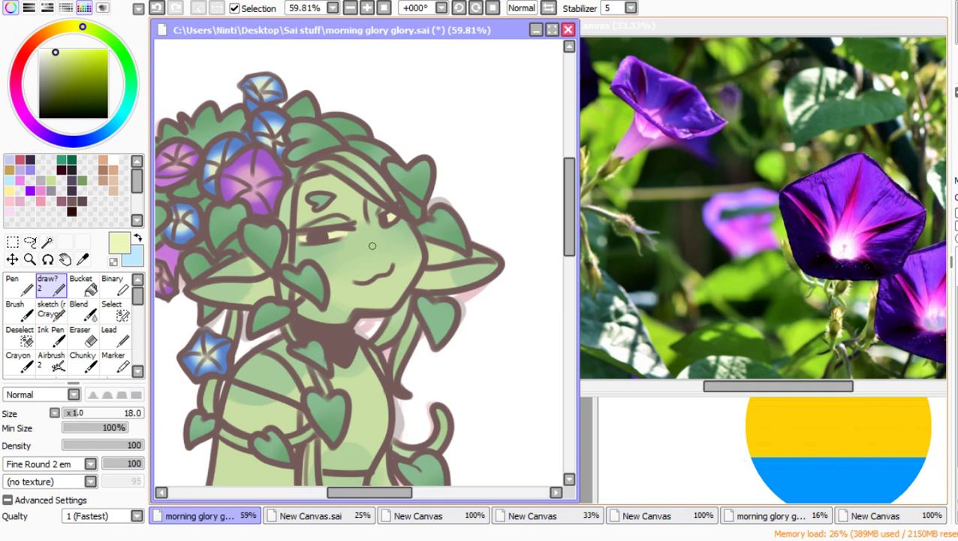
{"action": "key", "text": "ctrl+z"}
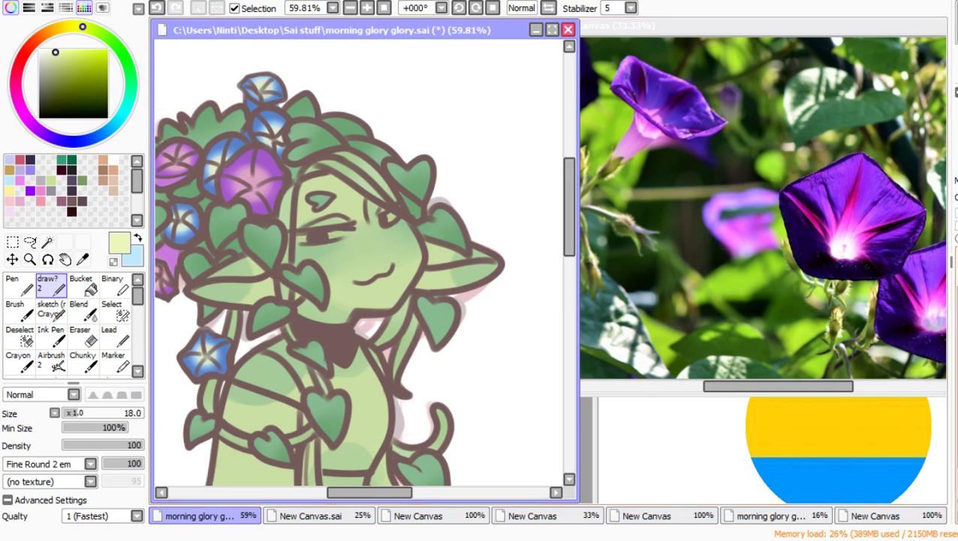
{"action": "key", "text": "ctrl+y"}
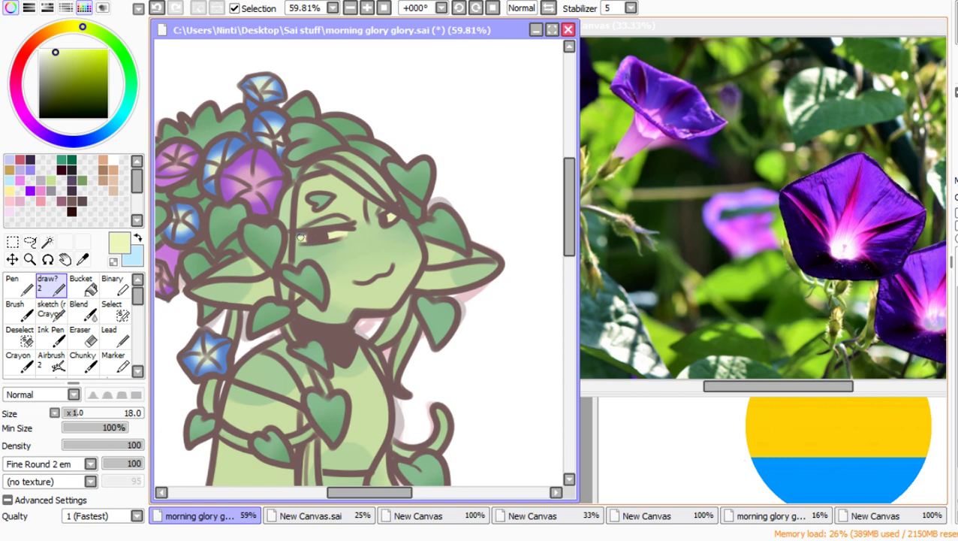
{"action": "left_click_drag", "start_coordinate": [300, 237], "coordinate": [303, 240]}
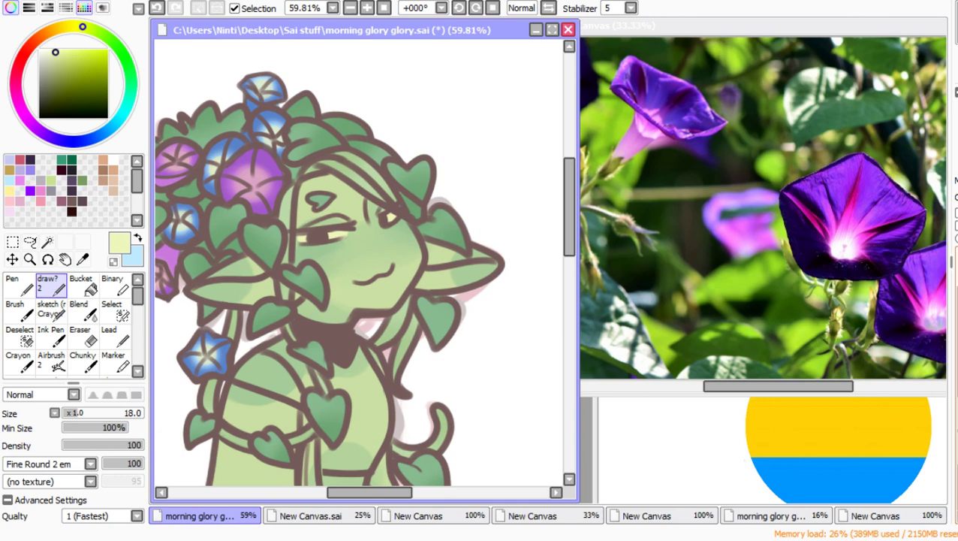
Step: Sample the darker green from a hair leaf and paint the lower lip with Lead at size 20
{"action": "left_click", "coordinate": [112, 335]}
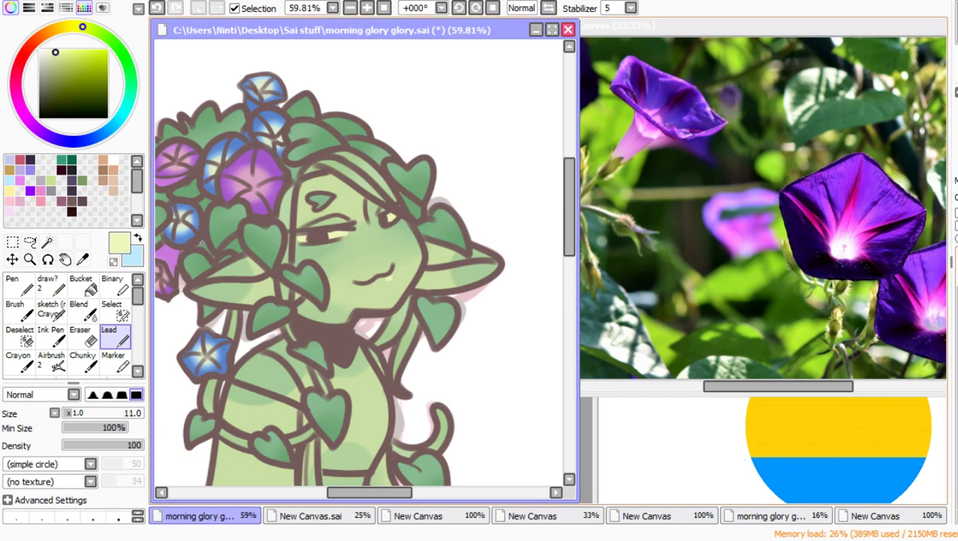
{"action": "right_click", "coordinate": [260, 246]}
{"action": "left_click", "coordinate": [79, 413]}
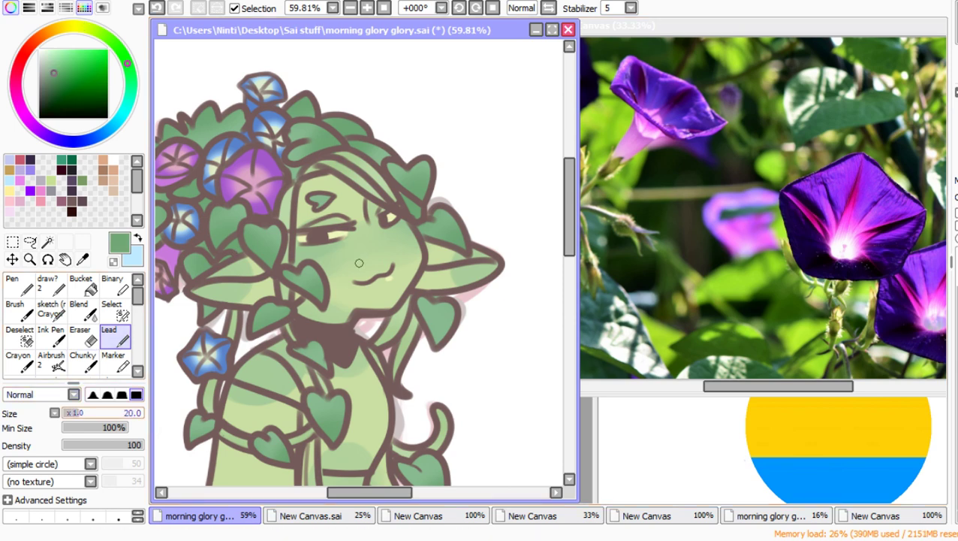
{"action": "left_click_drag", "start_coordinate": [370, 281], "coordinate": [389, 279]}
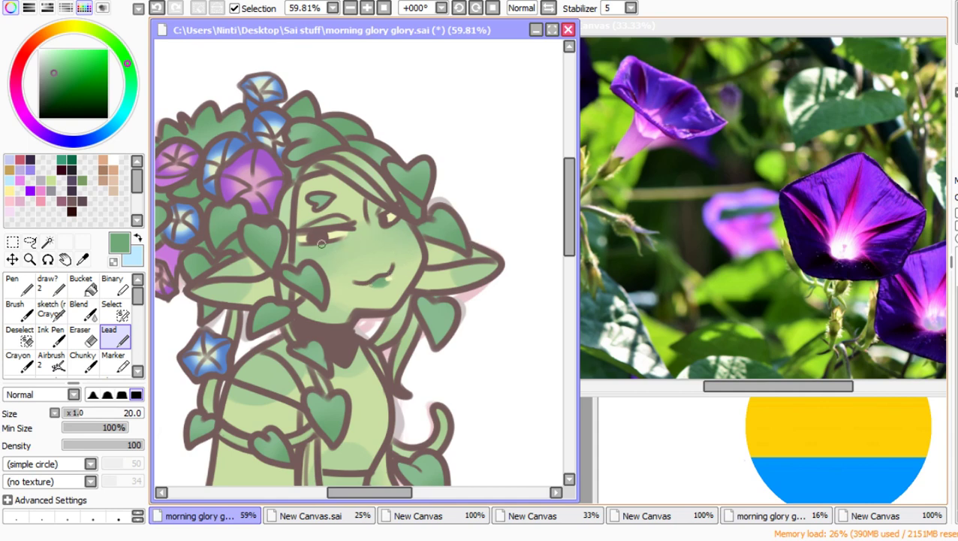
{"action": "left_click_drag", "start_coordinate": [309, 235], "coordinate": [328, 235]}
{"action": "mouse_move", "coordinate": [365, 227]}
{"action": "left_mouse_down"}
{"action": "mouse_move", "coordinate": [372, 244]}
{"action": "mouse_move", "coordinate": [385, 229]}
{"action": "left_mouse_up"}
{"action": "left_click", "coordinate": [156, 7]}
{"action": "left_click", "coordinate": [156, 7]}
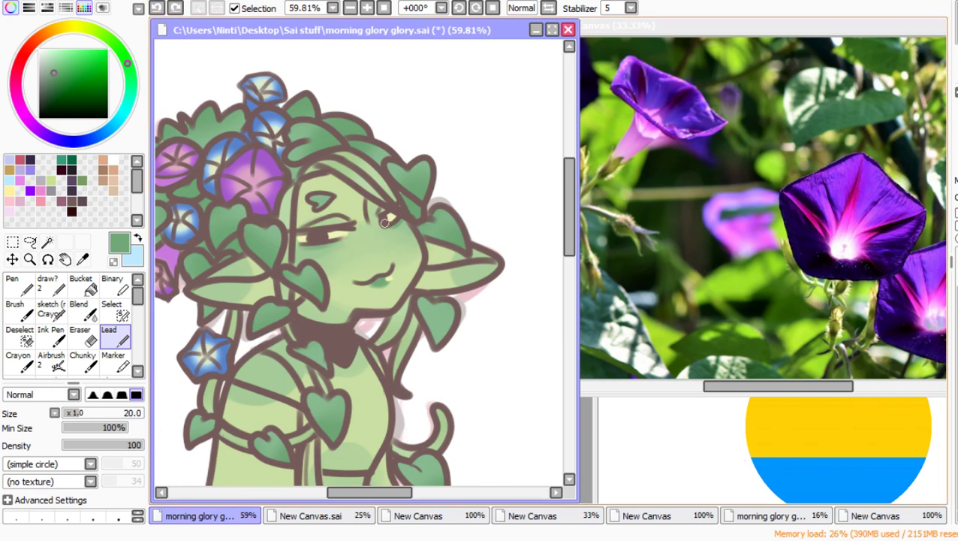
Step: Add a darker green shade beside the inner corner of the far eye and undo the extra lip stroke
{"action": "left_click_drag", "start_coordinate": [376, 219], "coordinate": [372, 205]}
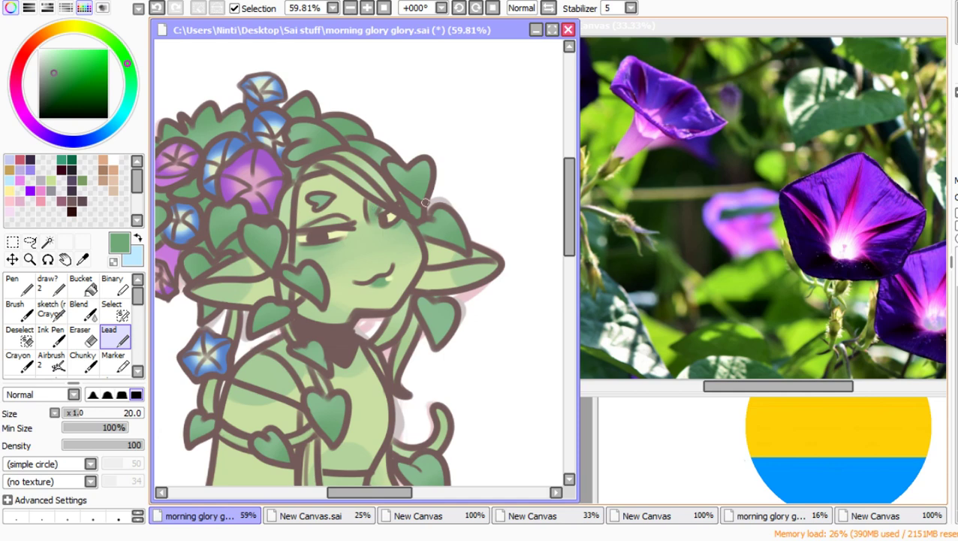
{"action": "left_click_drag", "start_coordinate": [368, 277], "coordinate": [384, 273]}
{"action": "left_click", "coordinate": [156, 7]}
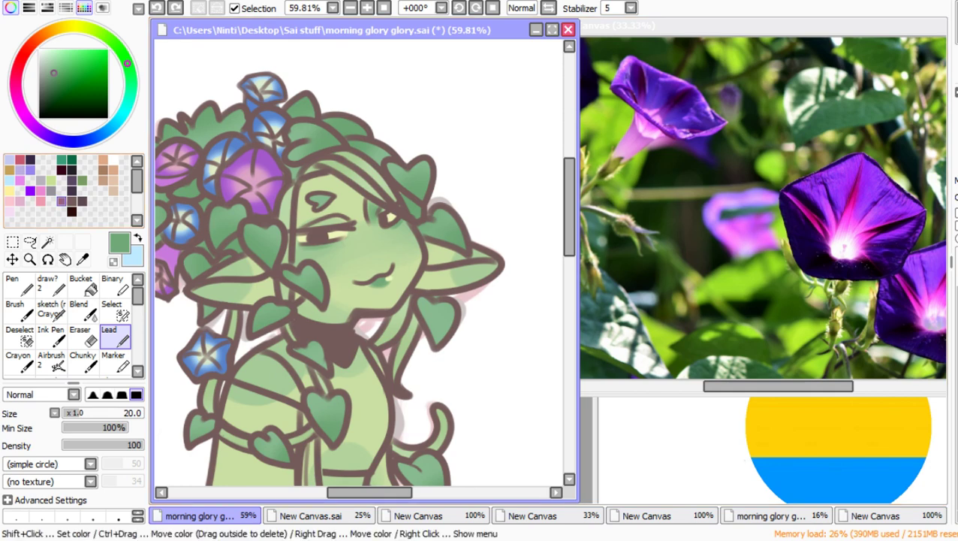
Step: Place a pale yellow dot beneath each eye with Lead at size 20
{"action": "left_click", "coordinate": [9, 190]}
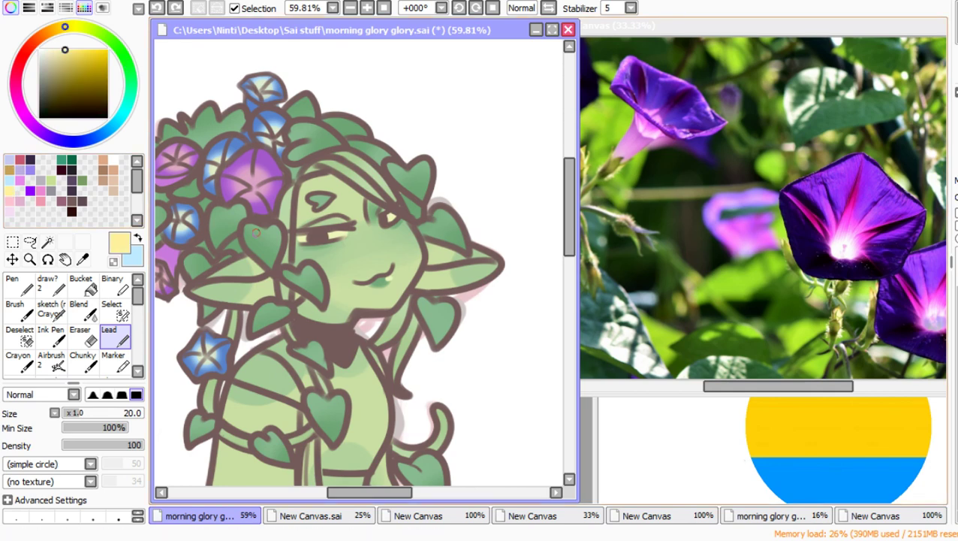
{"action": "left_click", "coordinate": [342, 244]}
{"action": "left_click", "coordinate": [400, 224]}
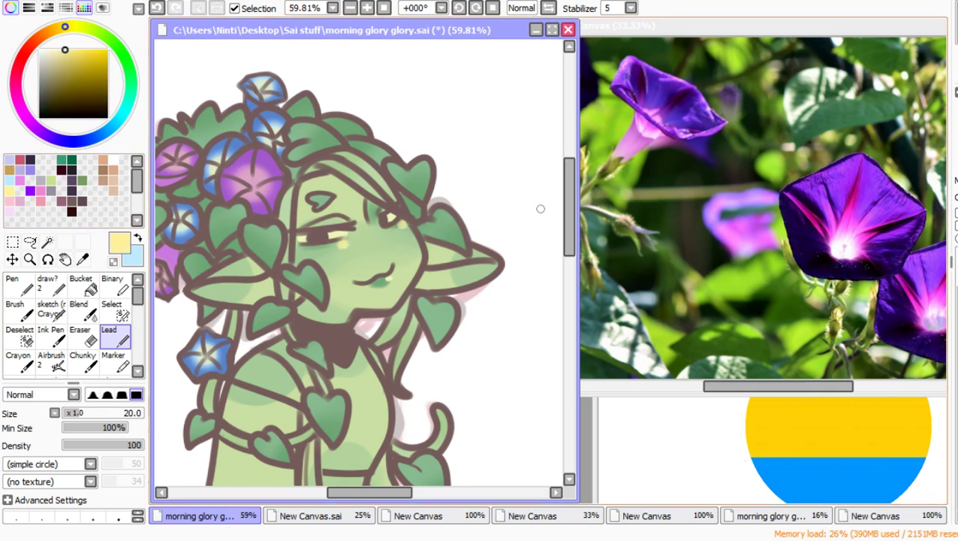
Step: Paint a pale yellow highlight along the upper edge of the front leg above the boot with Lead at size 20
{"action": "key", "text": "alt+space"}
{"action": "key", "text": "ctrl+alt+space"}
{"action": "left_click", "coordinate": [321, 137], "text": "ctrl+alt"}
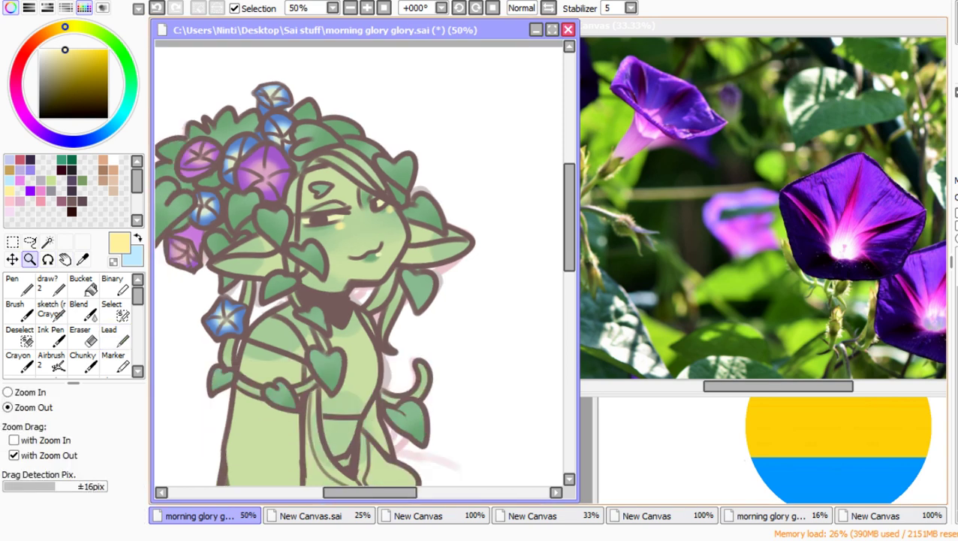
{"action": "left_click", "coordinate": [321, 137], "text": "ctrl+alt"}
{"action": "left_click", "coordinate": [322, 137], "text": "ctrl+alt"}
{"action": "left_click_drag", "start_coordinate": [239, 145], "coordinate": [413, 336]}
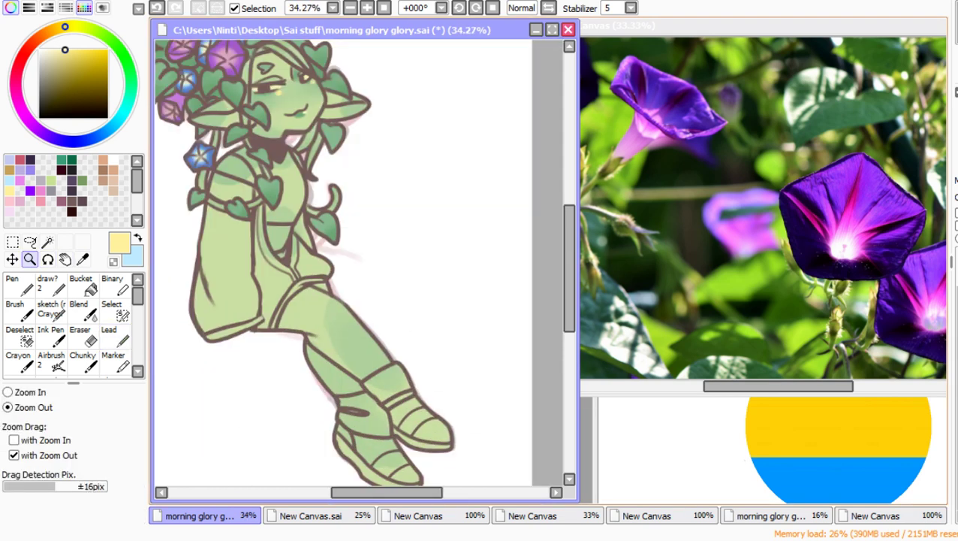
{"action": "left_click", "coordinate": [109, 334]}
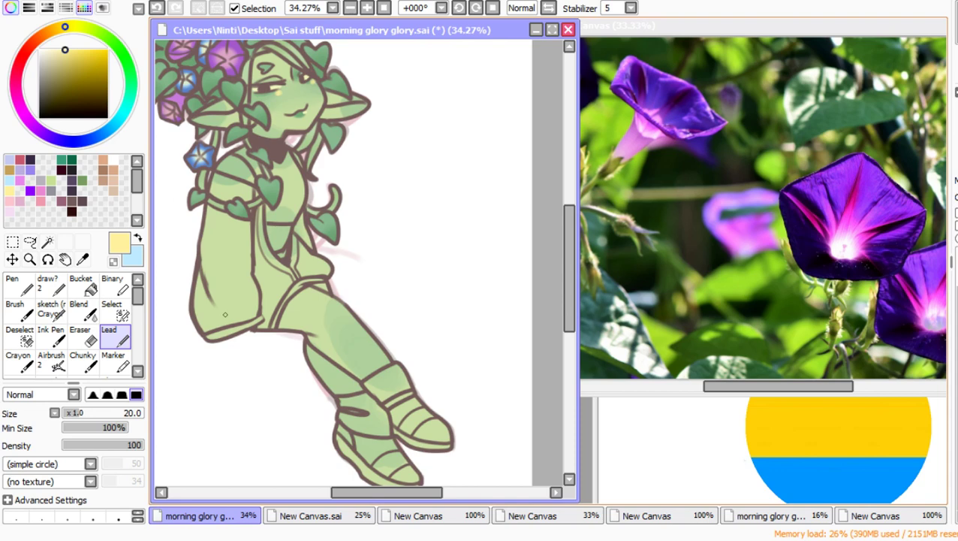
{"action": "left_click_drag", "start_coordinate": [348, 311], "coordinate": [388, 365]}
{"action": "key", "text": "ctrl+z"}
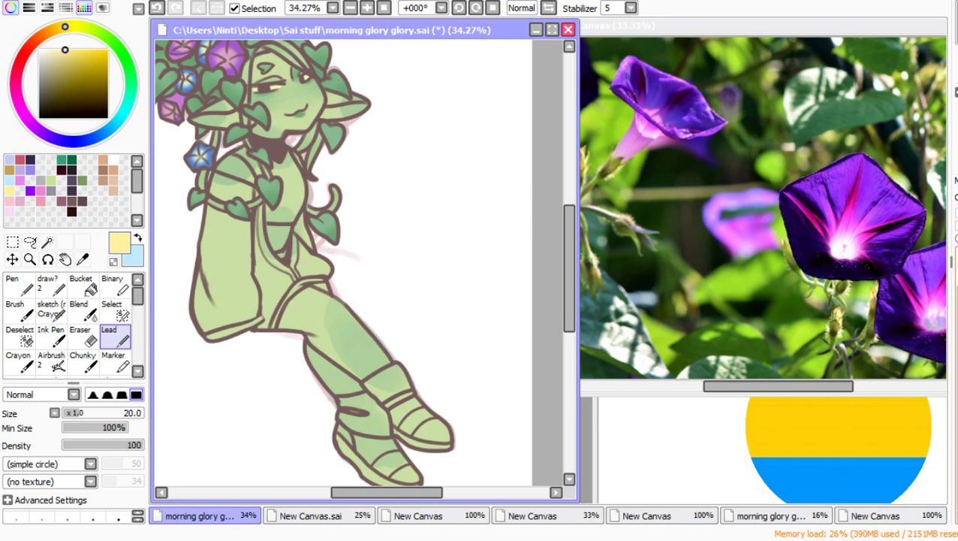
{"action": "key", "text": "ctrl+y"}
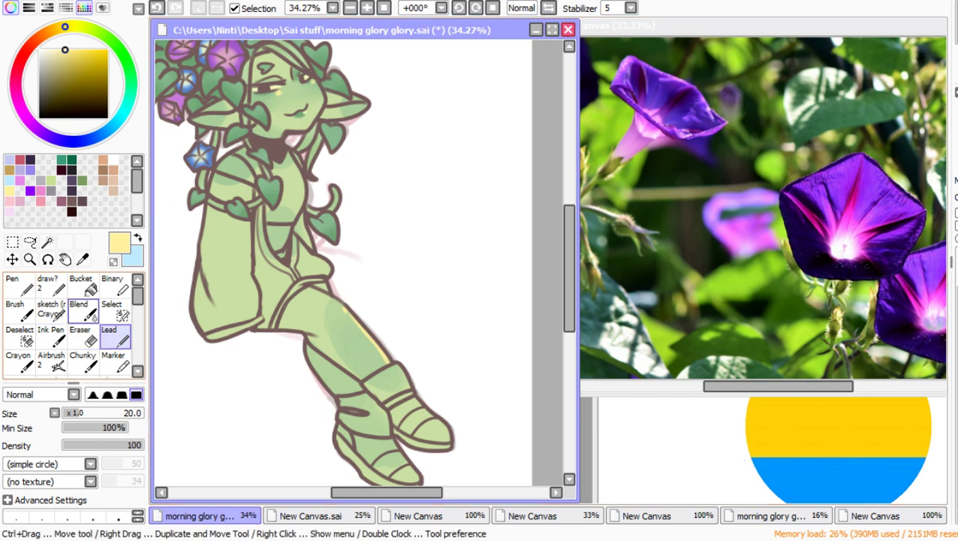
Step: Soften the yellow leg highlight with Blend at size 65 and switch to the Bucket tool
{"action": "left_click", "coordinate": [82, 308]}
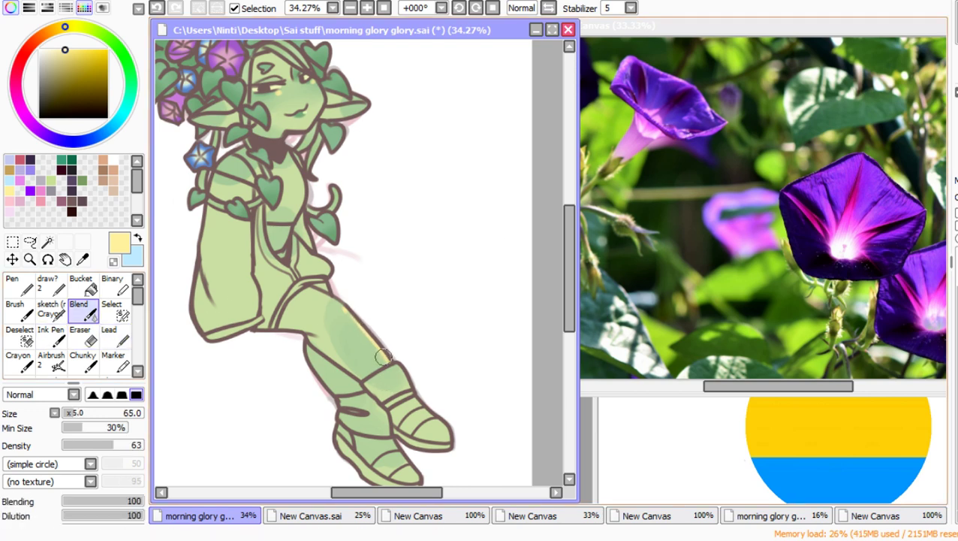
{"action": "mouse_move", "coordinate": [383, 357]}
{"action": "left_mouse_down"}
{"action": "mouse_move", "coordinate": [389, 376]}
{"action": "mouse_move", "coordinate": [385, 363]}
{"action": "left_mouse_up"}
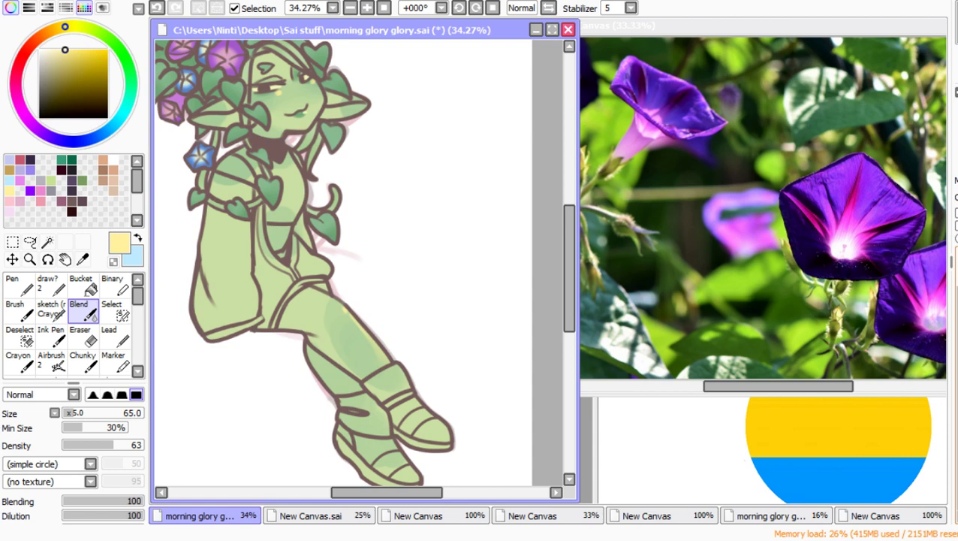
{"action": "left_click", "coordinate": [80, 284]}
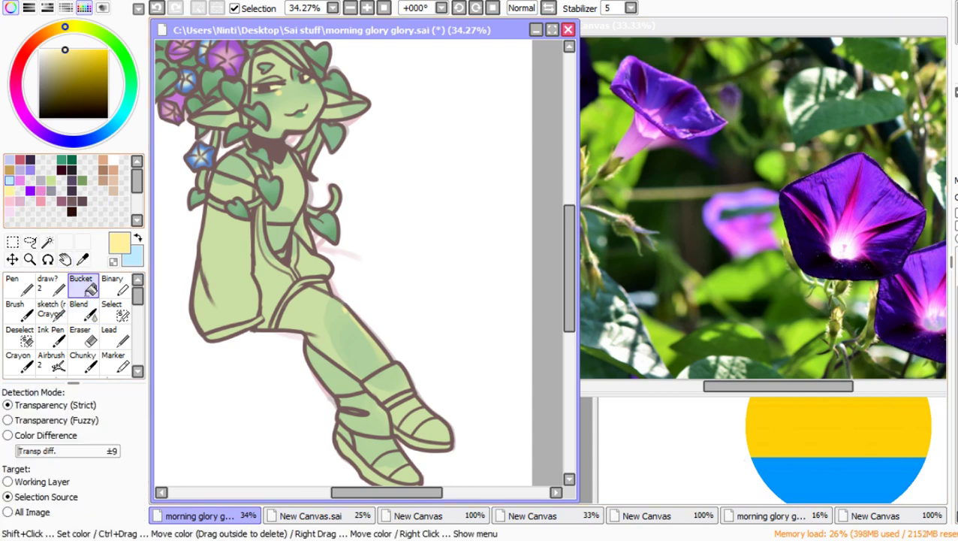
Step: Fill the chest area of the top with a muted grayish lavender using the Bucket tool
{"action": "left_click", "coordinate": [30, 181]}
{"action": "left_click", "coordinate": [53, 76]}
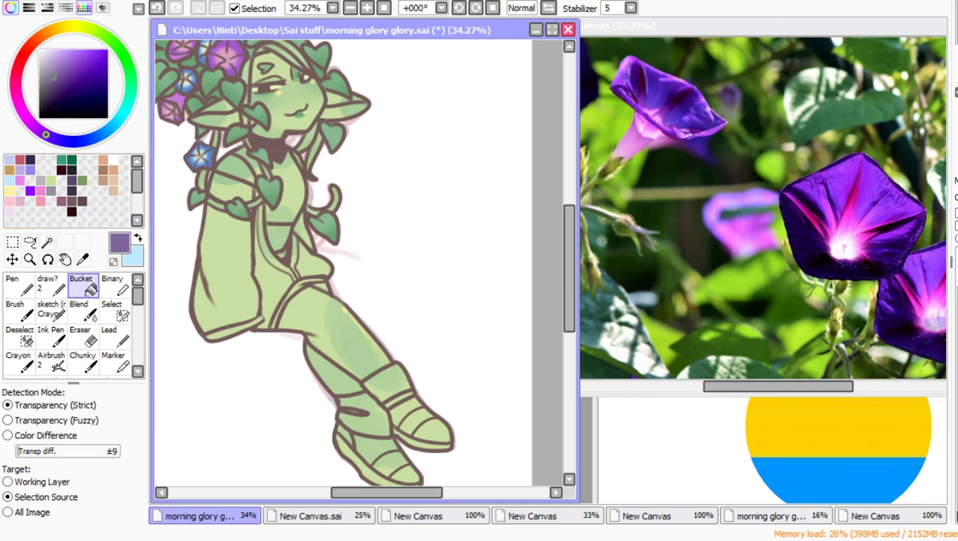
{"action": "left_click", "coordinate": [283, 188]}
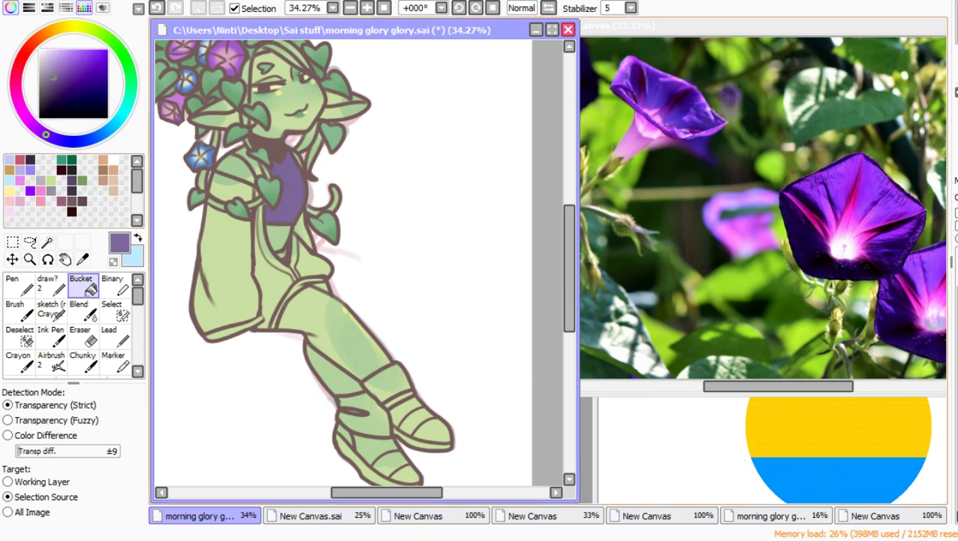
{"action": "left_click", "coordinate": [47, 69]}
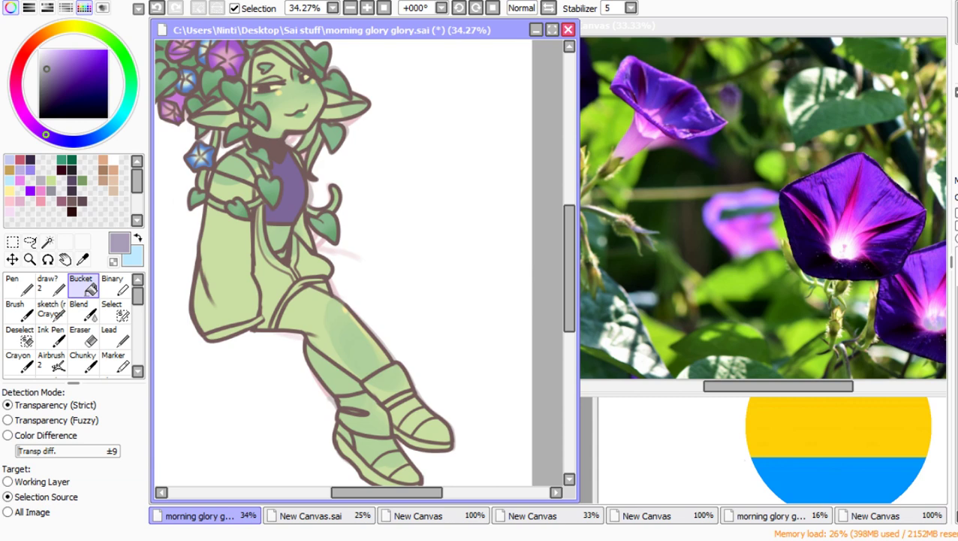
{"action": "left_click", "coordinate": [289, 189]}
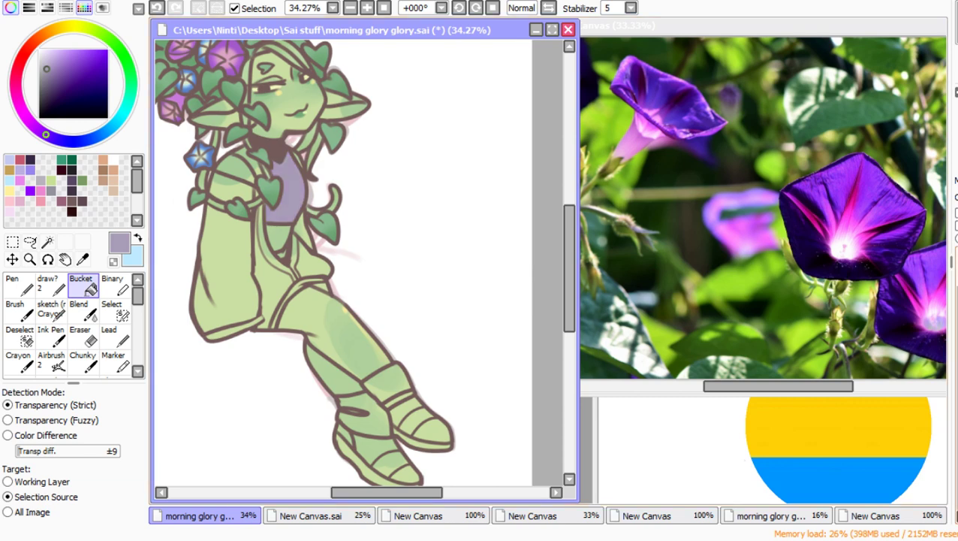
Step: Try filling the front leg above the boot with dusty mauve, and undo that fill
{"action": "left_click", "coordinate": [62, 202]}
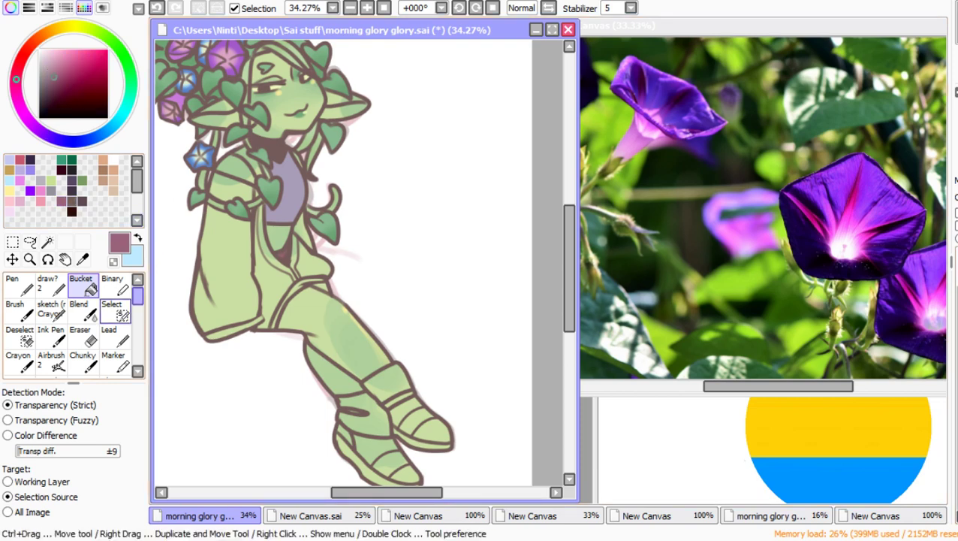
{"action": "left_click", "coordinate": [110, 335]}
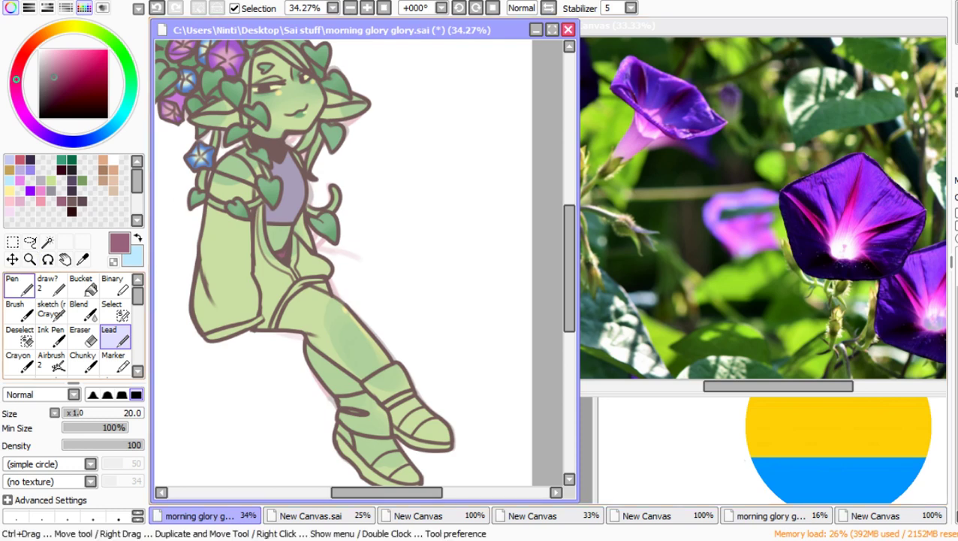
{"action": "left_click", "coordinate": [83, 285]}
{"action": "left_click", "coordinate": [338, 334]}
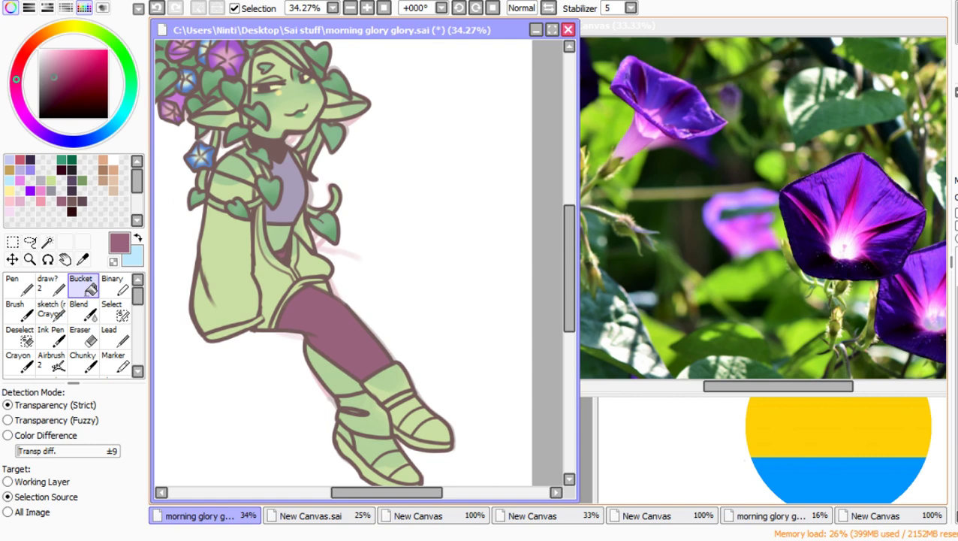
{"action": "key", "text": "ctrl+z"}
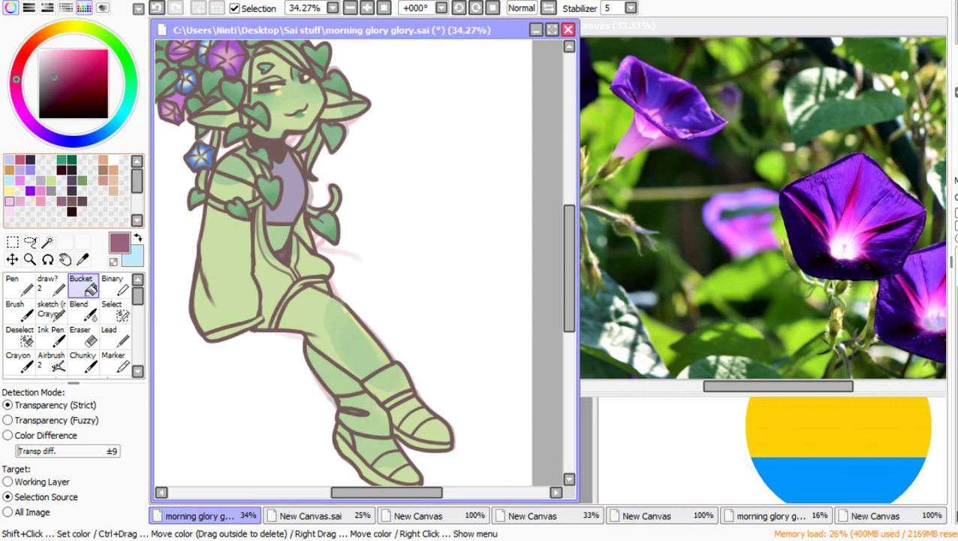
Step: Fill the jacket body and the sleeve sections around the vine with light pink, and switch to the draw? 2 brush at size 18
{"action": "left_click", "coordinate": [15, 200]}
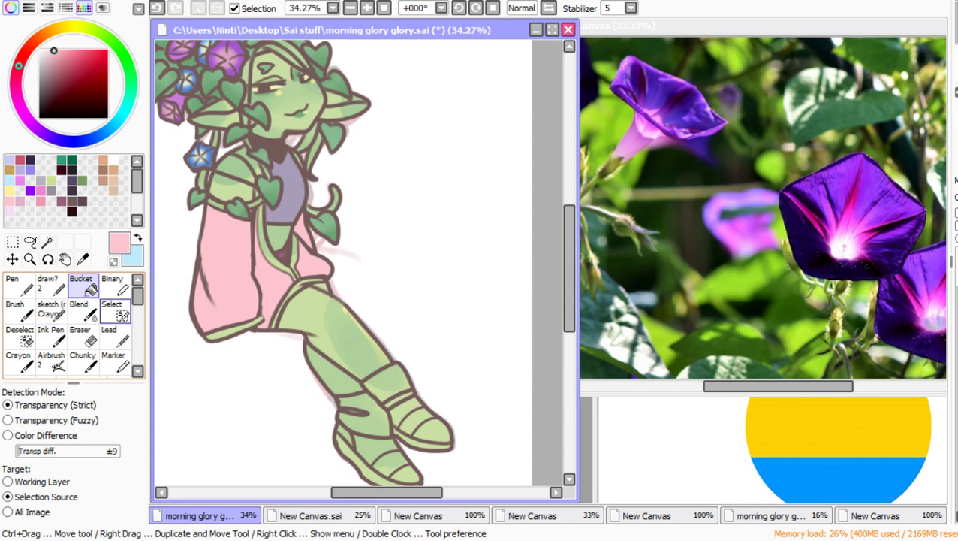
{"action": "left_click", "coordinate": [230, 188]}
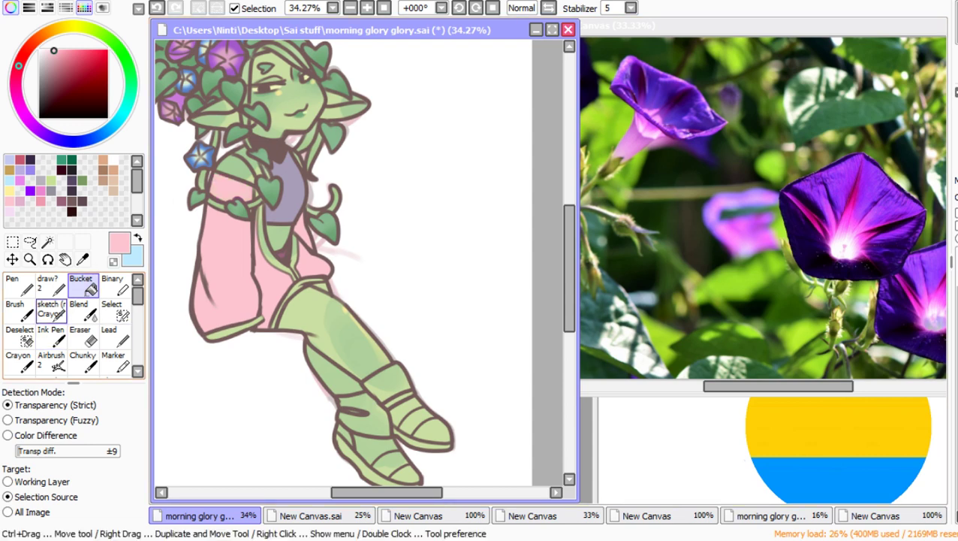
{"action": "left_click", "coordinate": [50, 285]}
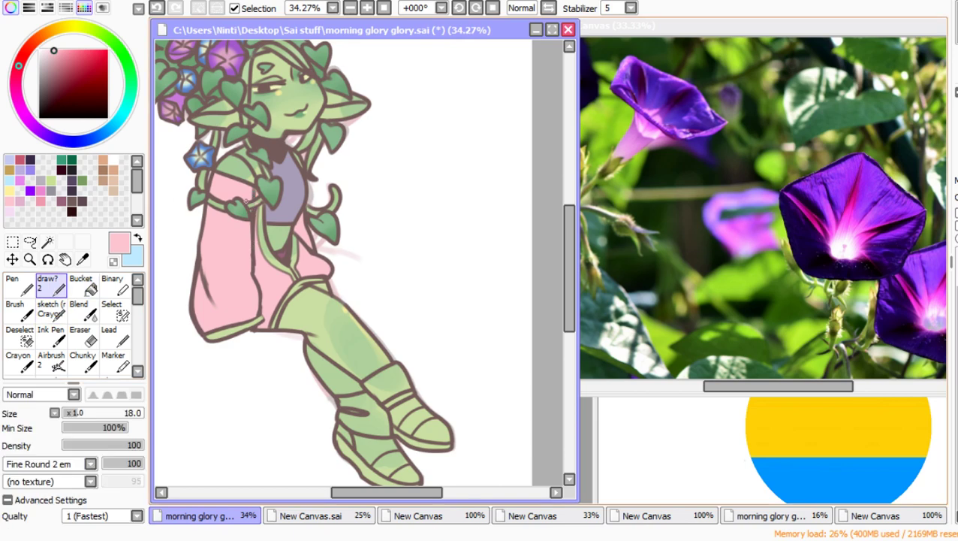
{"action": "scroll", "coordinate": [263, 239], "scroll_direction": "up", "scroll_amount": 3}
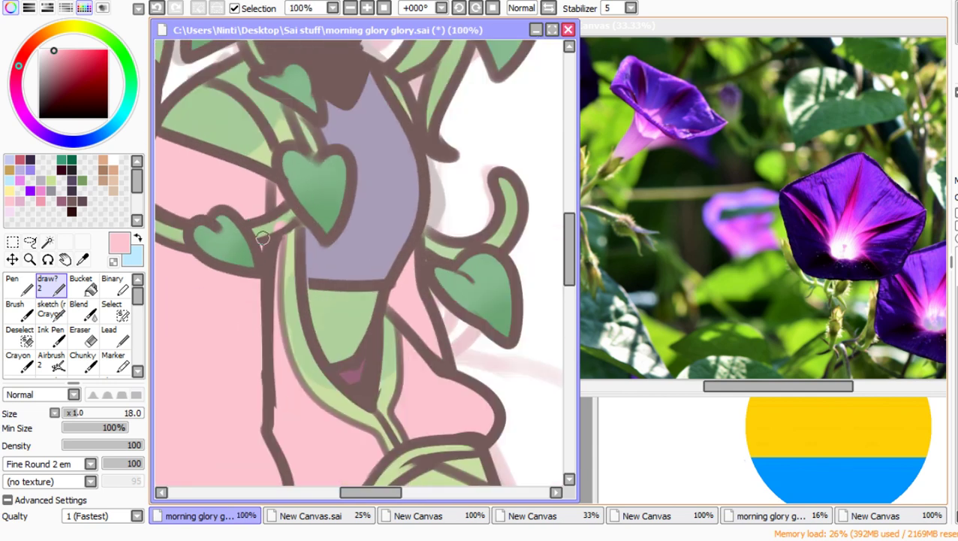
{"action": "left_click", "coordinate": [112, 261]}
{"action": "left_click", "coordinate": [320, 189], "text": "ctrl+alt"}
{"action": "left_click", "coordinate": [320, 189], "text": "ctrl+alt"}
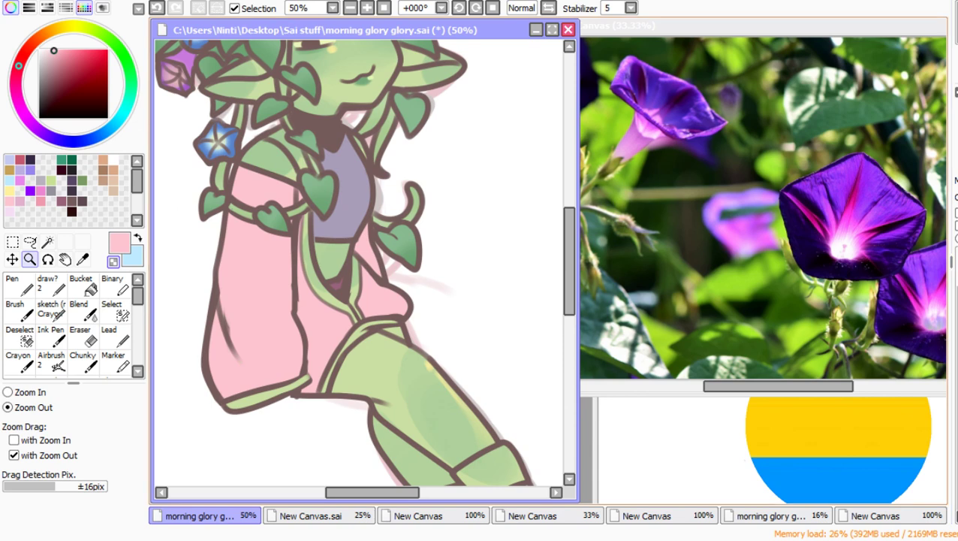
Step: Sample the chest's grayish lavender and fill the shoulder section of the top with it using the Bucket tool
{"action": "right_click", "coordinate": [347, 197]}
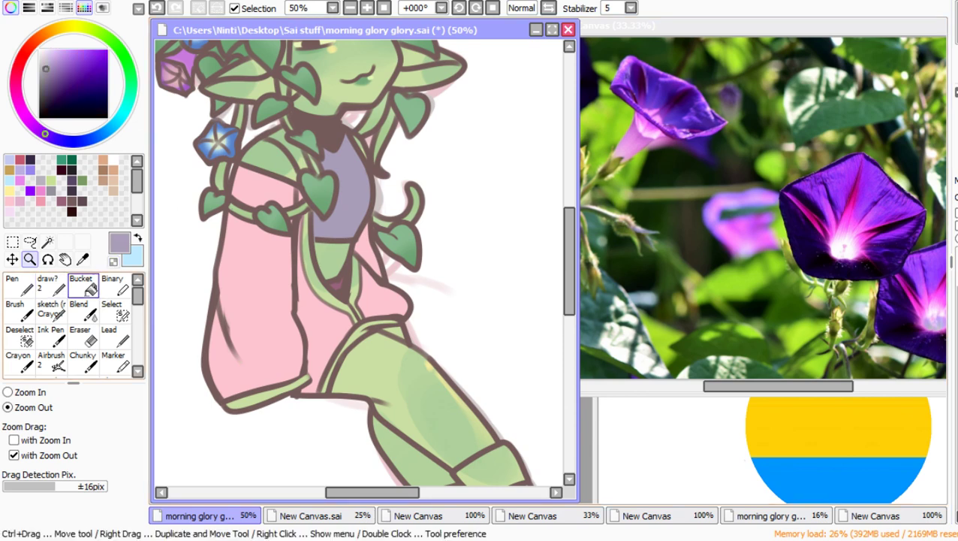
{"action": "left_click", "coordinate": [83, 285]}
{"action": "left_click", "coordinate": [286, 141]}
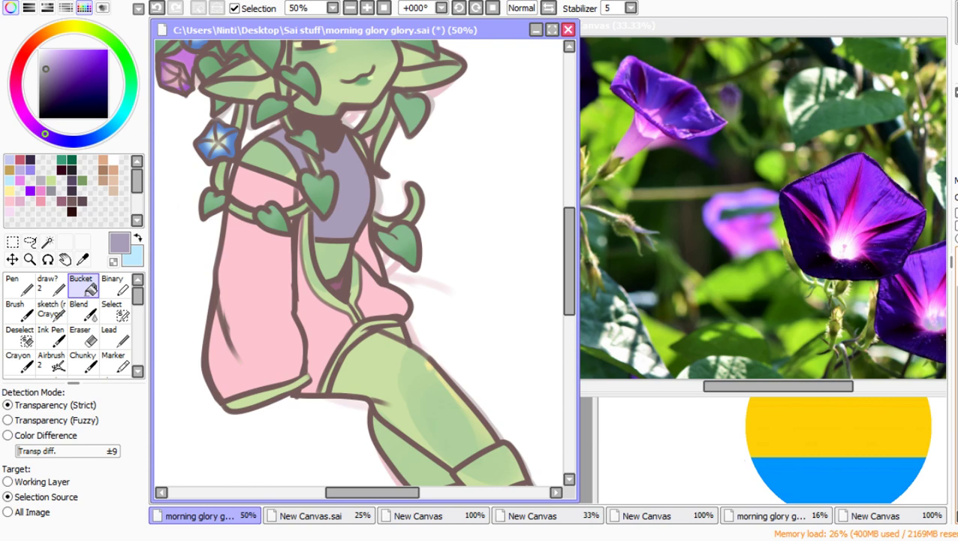
Step: Fill the jacket's front edging, lower hem and sleeve cuff with white
{"action": "left_click", "coordinate": [113, 160]}
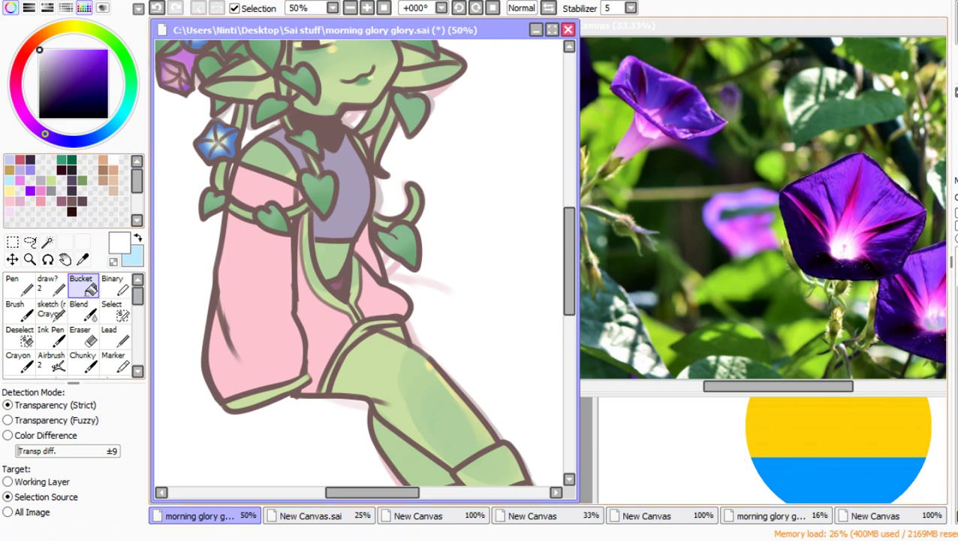
{"action": "left_click", "coordinate": [316, 279]}
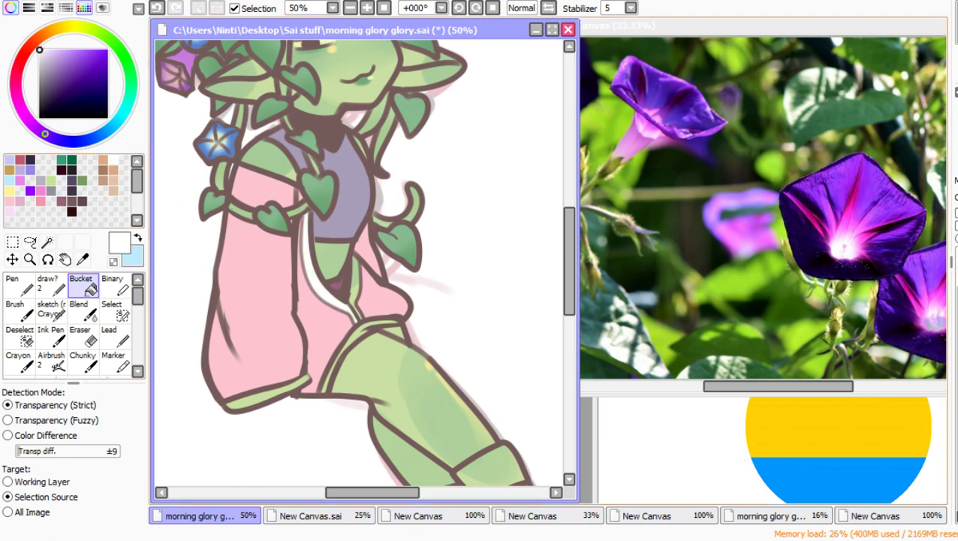
{"action": "left_click", "coordinate": [355, 284]}
{"action": "left_click", "coordinate": [352, 343]}
{"action": "left_click", "coordinate": [264, 396]}
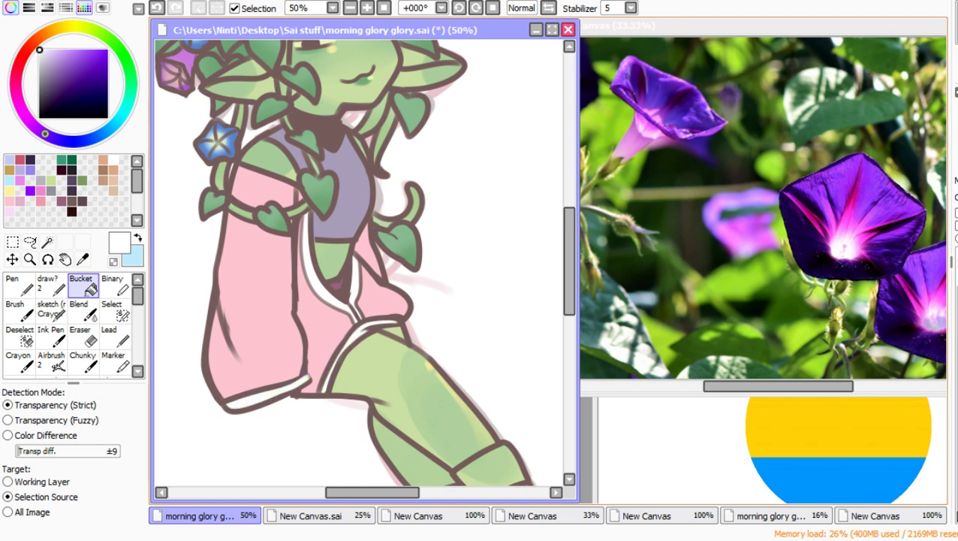
Step: Fill the cuffs above both shoes with white and switch to the draw? 2 brush
{"action": "scroll", "coordinate": [360, 263], "scroll_direction": "down", "scroll_amount": 3}
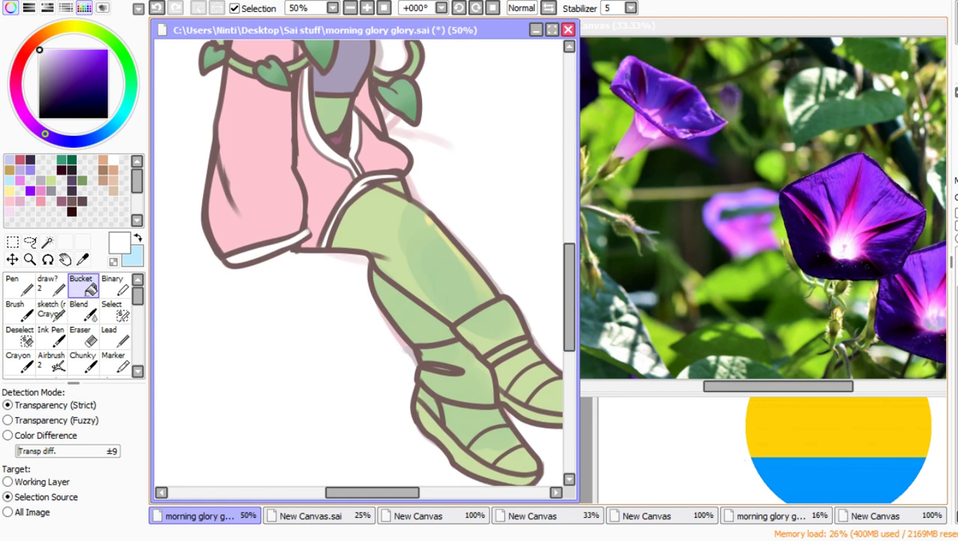
{"action": "left_click", "coordinate": [484, 323]}
{"action": "left_click", "coordinate": [454, 371]}
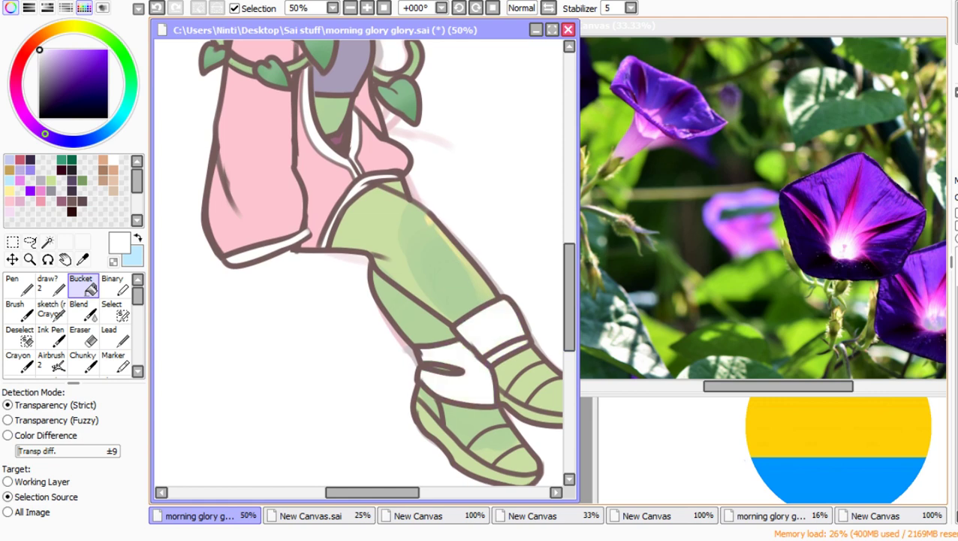
{"action": "left_click", "coordinate": [49, 283]}
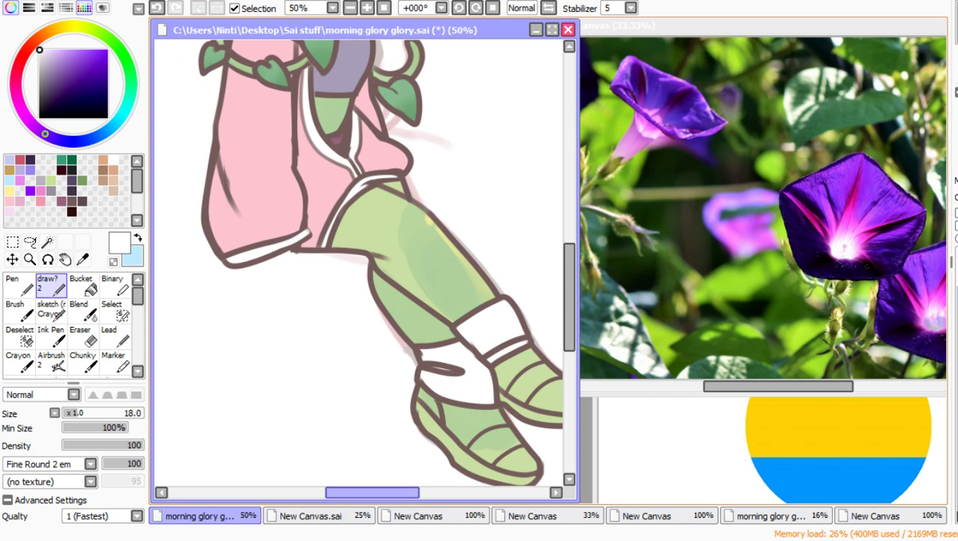
Step: Fill the upper sections and toe caps of both shoes with white using the Bucket tool
{"action": "left_click_drag", "start_coordinate": [395, 493], "coordinate": [429, 492]}
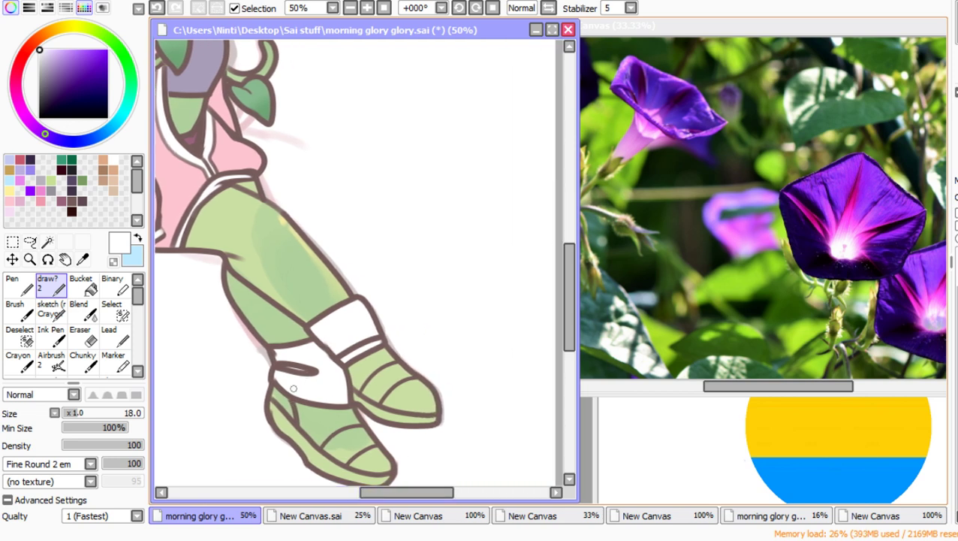
{"action": "left_click", "coordinate": [82, 285]}
{"action": "left_click", "coordinate": [323, 424]}
{"action": "left_click", "coordinate": [369, 368]}
{"action": "left_click", "coordinate": [412, 396]}
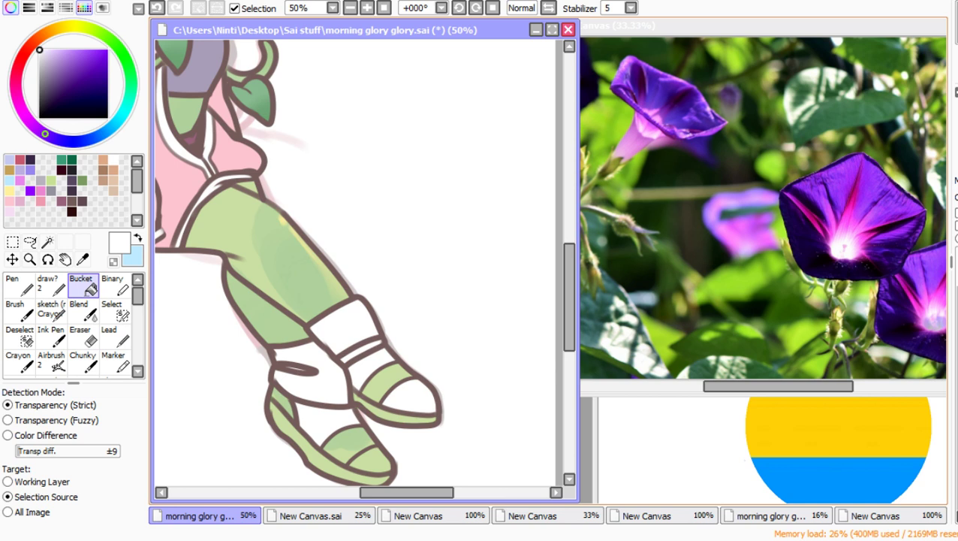
{"action": "left_click", "coordinate": [371, 459]}
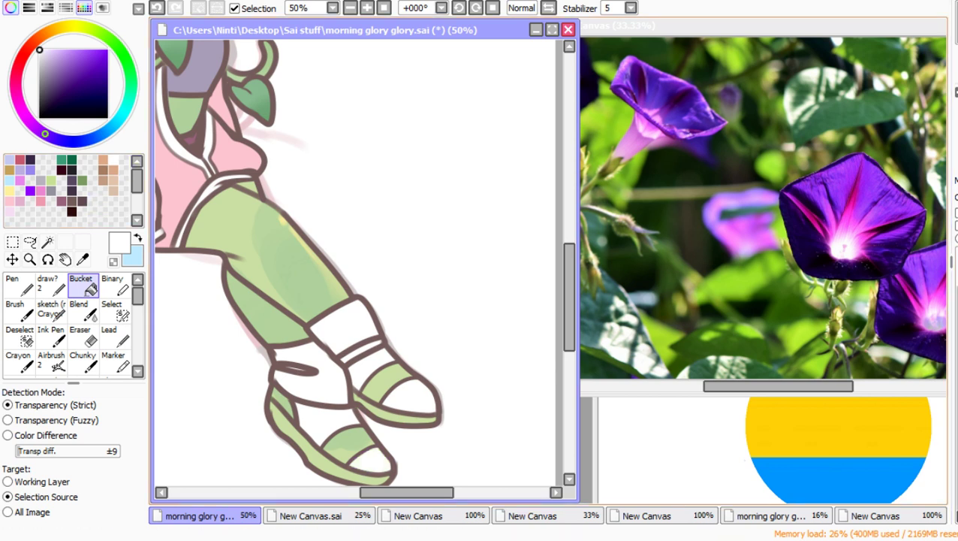
Step: Try a dark maroon fill on the band across the front shoe
{"action": "left_click", "coordinate": [30, 160]}
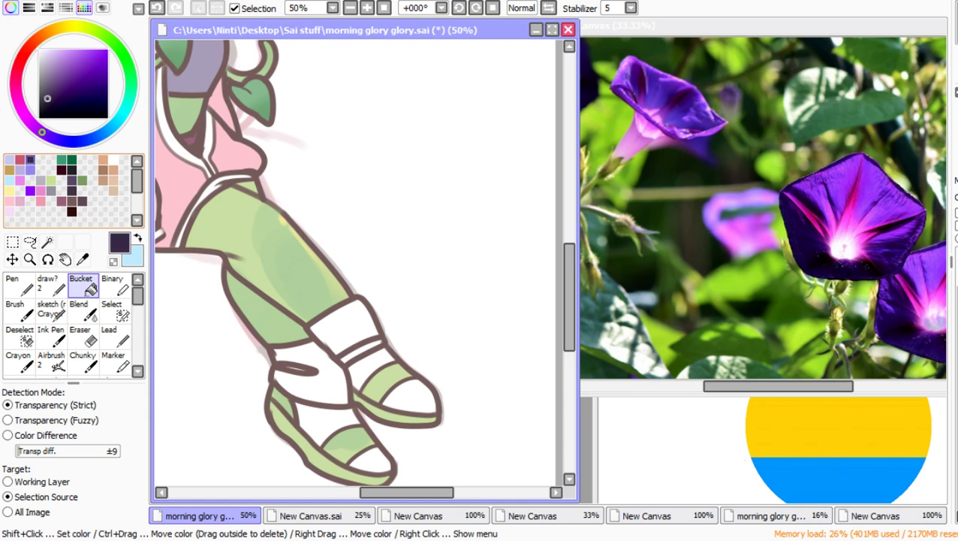
{"action": "left_click", "coordinate": [72, 211]}
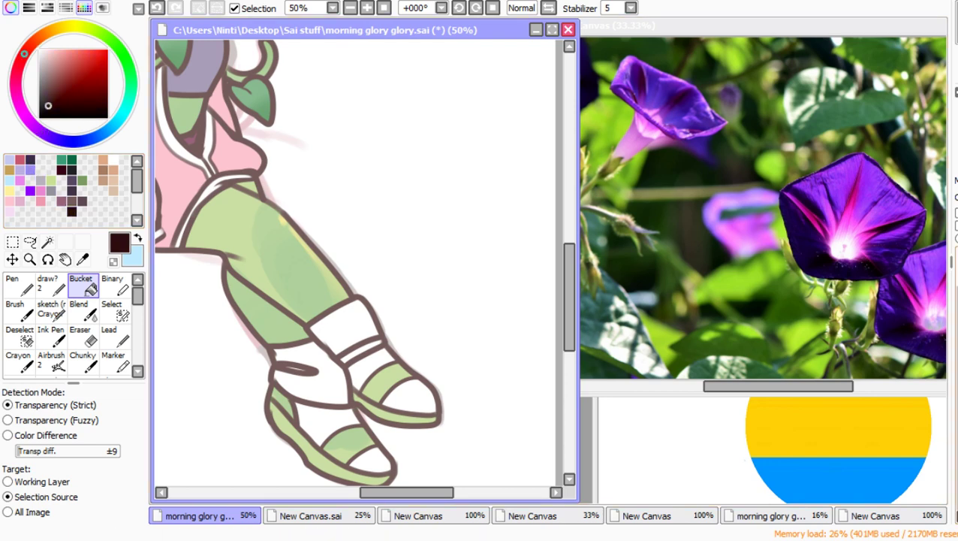
{"action": "left_click", "coordinate": [347, 443]}
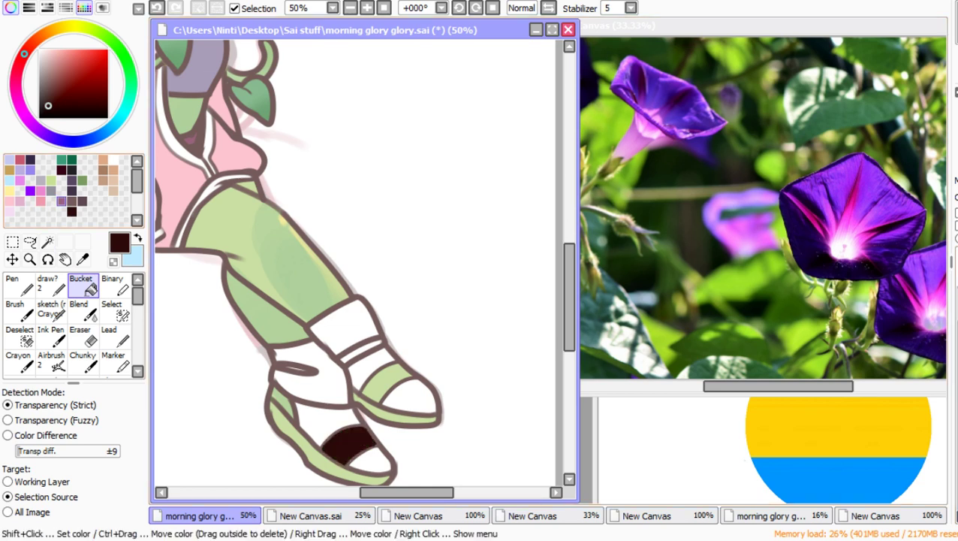
Step: Fill the front shoe's band and the rear shoe's band and sole with greyish brown, touching up the rear shoe's inner edge with Lead
{"action": "left_click", "coordinate": [72, 200]}
{"action": "left_click", "coordinate": [347, 443]}
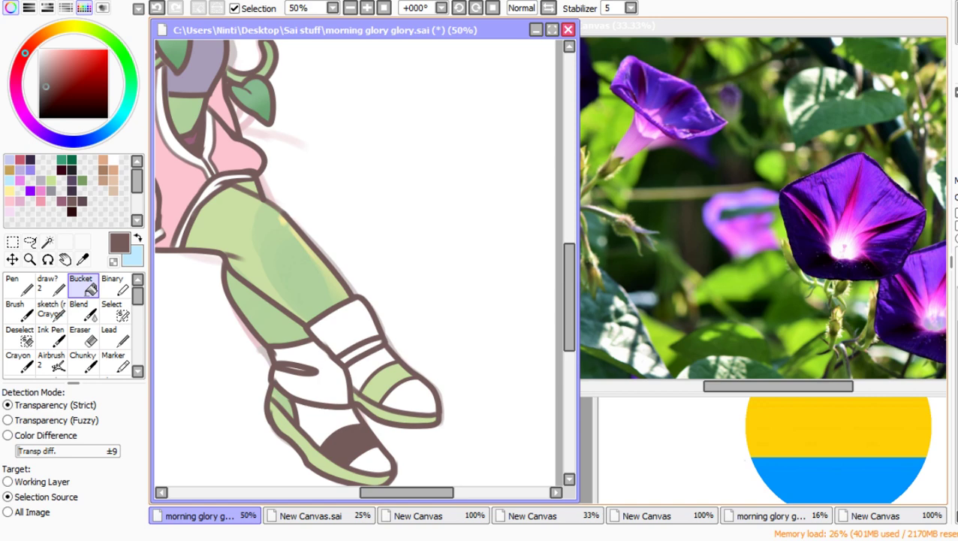
{"action": "left_click", "coordinate": [385, 380]}
{"action": "left_click", "coordinate": [379, 409]}
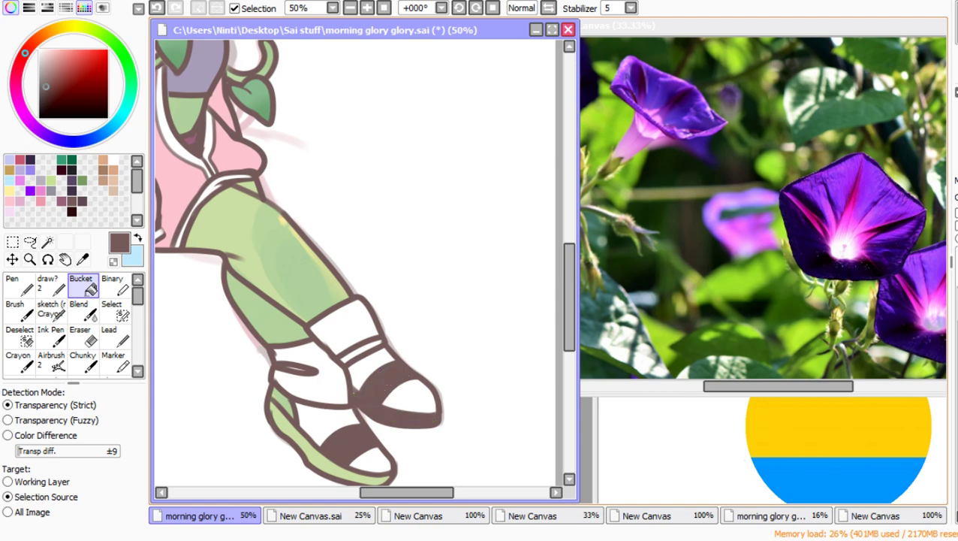
{"action": "left_click", "coordinate": [115, 336]}
{"action": "left_click_drag", "start_coordinate": [356, 388], "coordinate": [363, 401]}
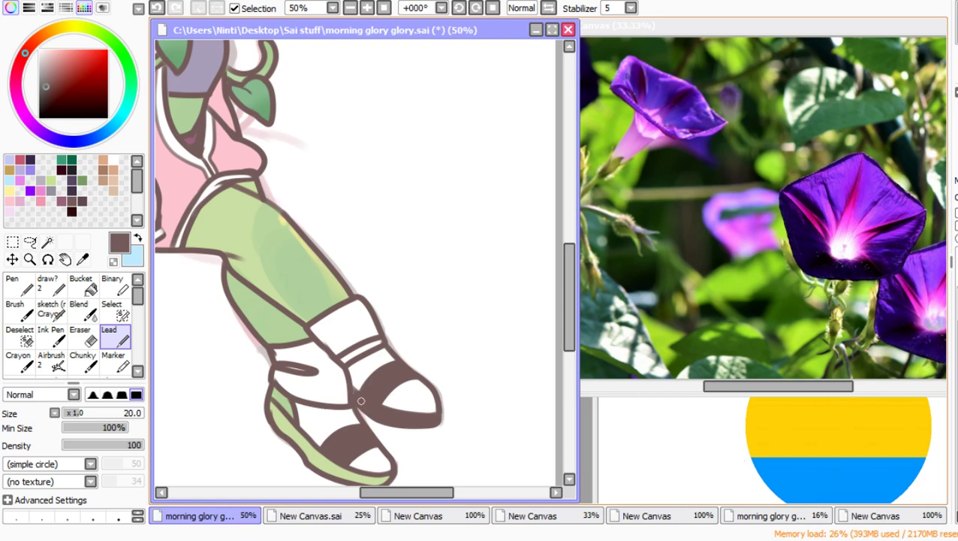
Step: Fill the front shoe's sole and heel with the same greyish brown
{"action": "left_click", "coordinate": [85, 285]}
{"action": "left_click", "coordinate": [293, 435]}
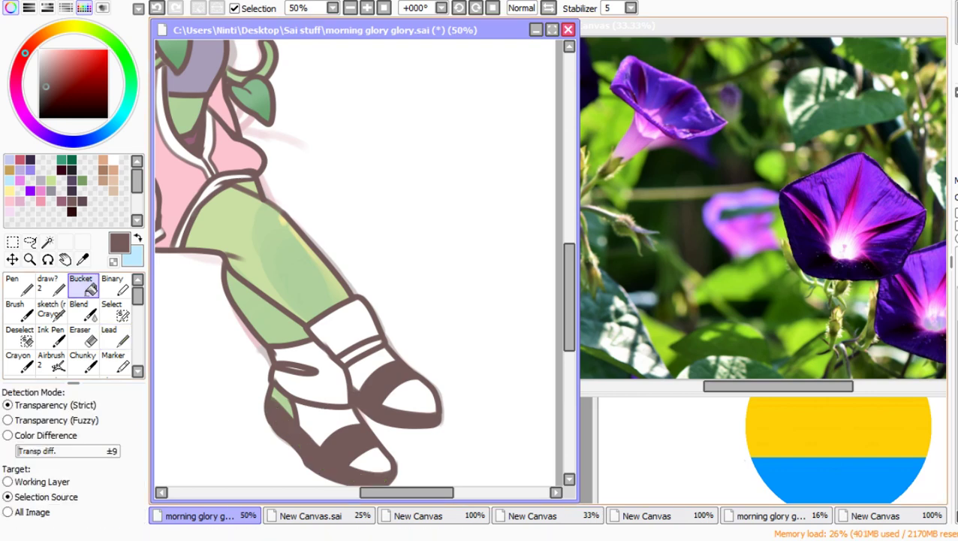
{"action": "left_click", "coordinate": [283, 402]}
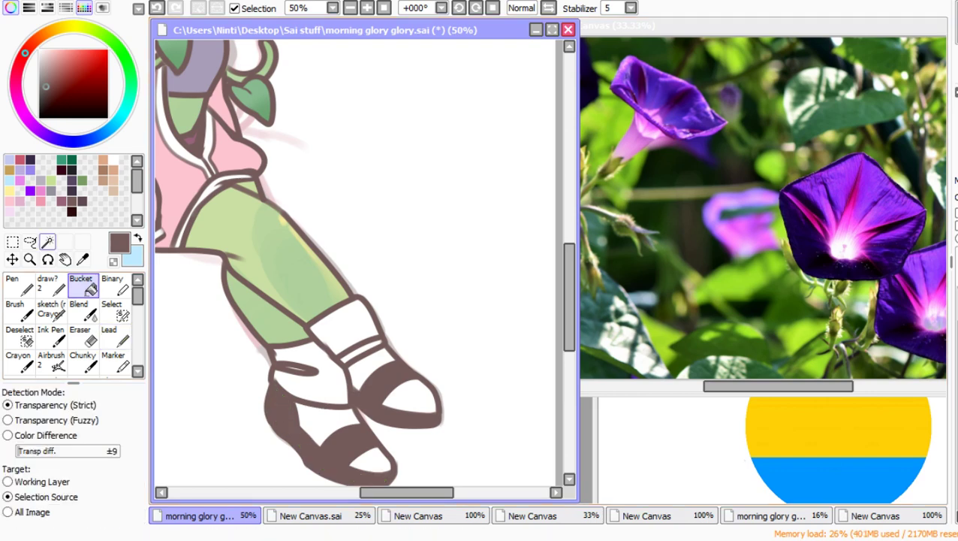
Step: Try a muted slate blue on the pink jacket using the Ink Pen at size 500
{"action": "left_click", "coordinate": [30, 259]}
{"action": "left_click", "coordinate": [430, 354]}
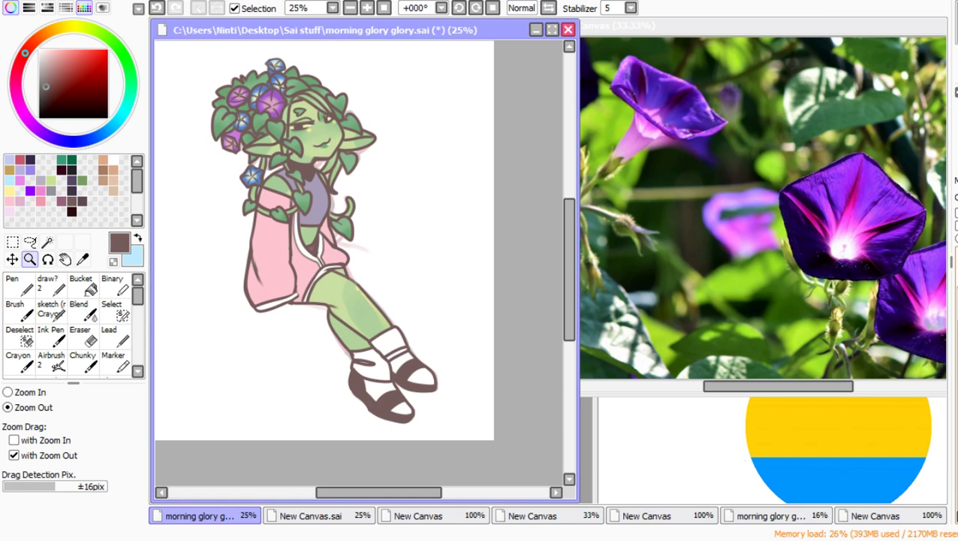
{"action": "left_click", "coordinate": [51, 334]}
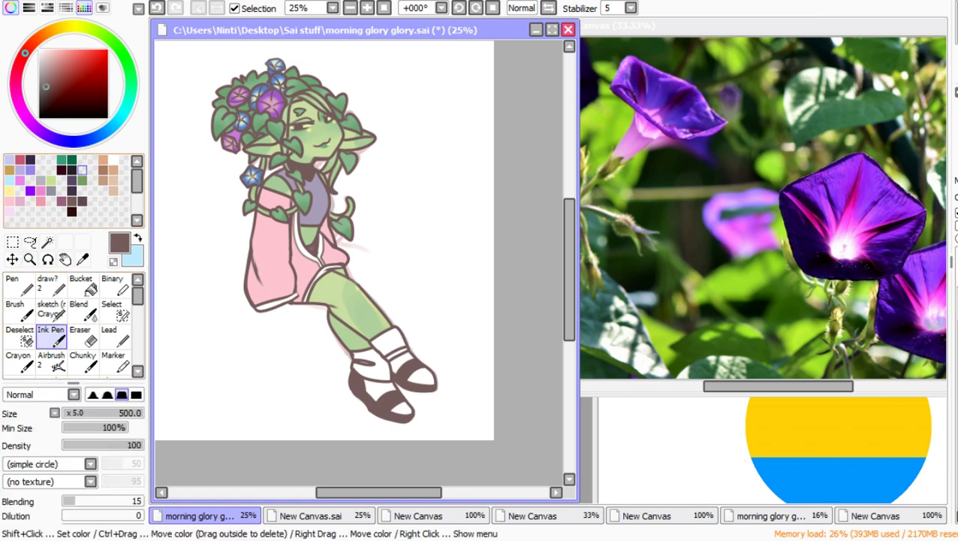
{"action": "left_click", "coordinate": [10, 179]}
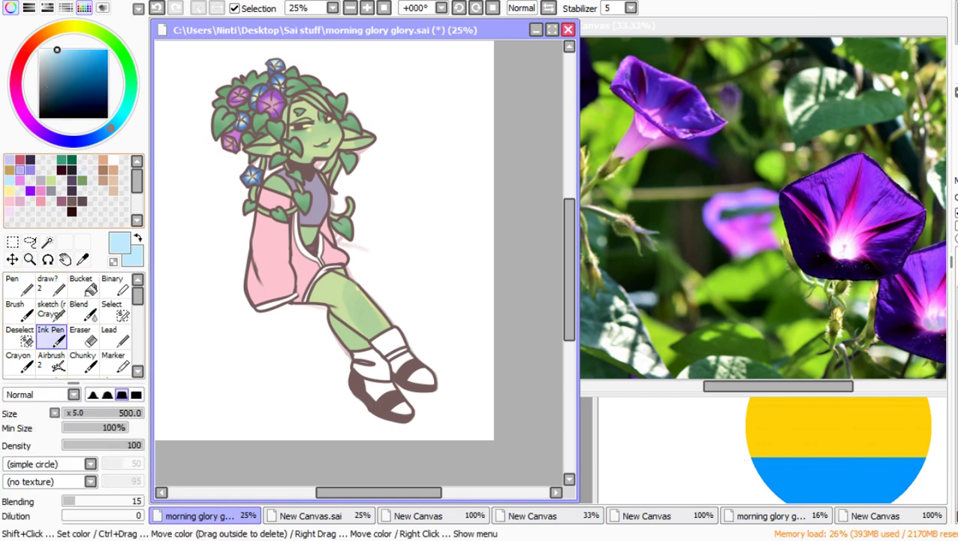
{"action": "left_click", "coordinate": [100, 135]}
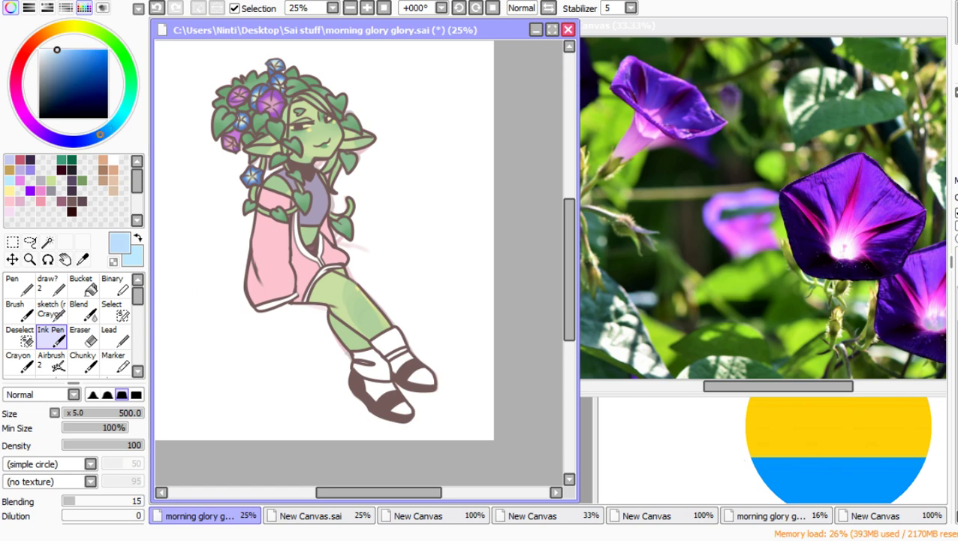
{"action": "mouse_move", "coordinate": [56, 50]}
{"action": "left_mouse_down"}
{"action": "mouse_move", "coordinate": [82, 49]}
{"action": "mouse_move", "coordinate": [53, 87]}
{"action": "mouse_move", "coordinate": [44, 77]}
{"action": "left_mouse_up"}
{"action": "mouse_move", "coordinate": [276, 194]}
{"action": "left_mouse_down"}
{"action": "mouse_move", "coordinate": [285, 248]}
{"action": "mouse_move", "coordinate": [373, 216]}
{"action": "left_mouse_up"}
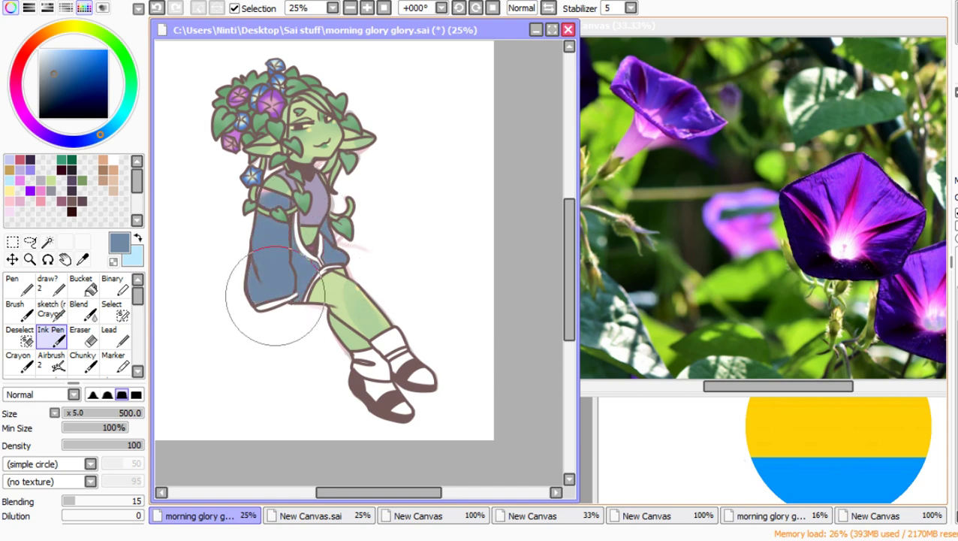
Step: Try a muted olive green on the jacket
{"action": "left_click_drag", "start_coordinate": [378, 492], "coordinate": [357, 492]}
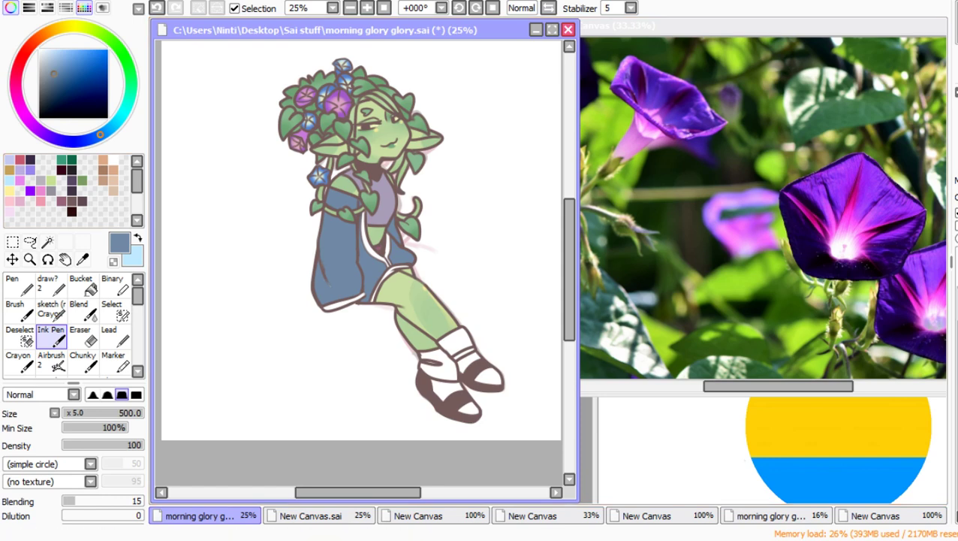
{"action": "left_click", "coordinate": [75, 26]}
{"action": "mouse_move", "coordinate": [316, 193]}
{"action": "left_mouse_down"}
{"action": "mouse_move", "coordinate": [412, 197]}
{"action": "mouse_move", "coordinate": [361, 327]}
{"action": "left_mouse_up"}
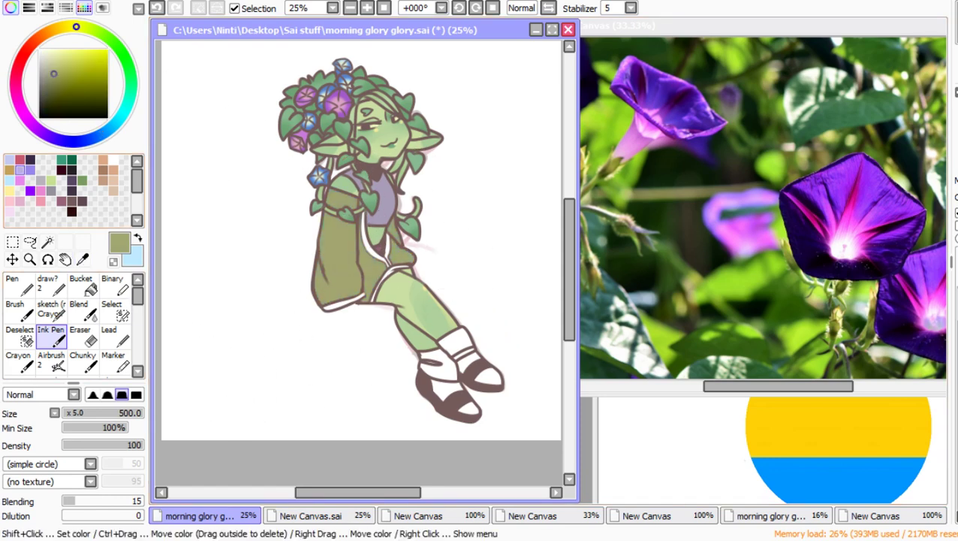
Step: Paint the whole jacket pale yellow with the Ink Pen
{"action": "left_click", "coordinate": [10, 190]}
{"action": "left_click_drag", "start_coordinate": [274, 196], "coordinate": [358, 399]}
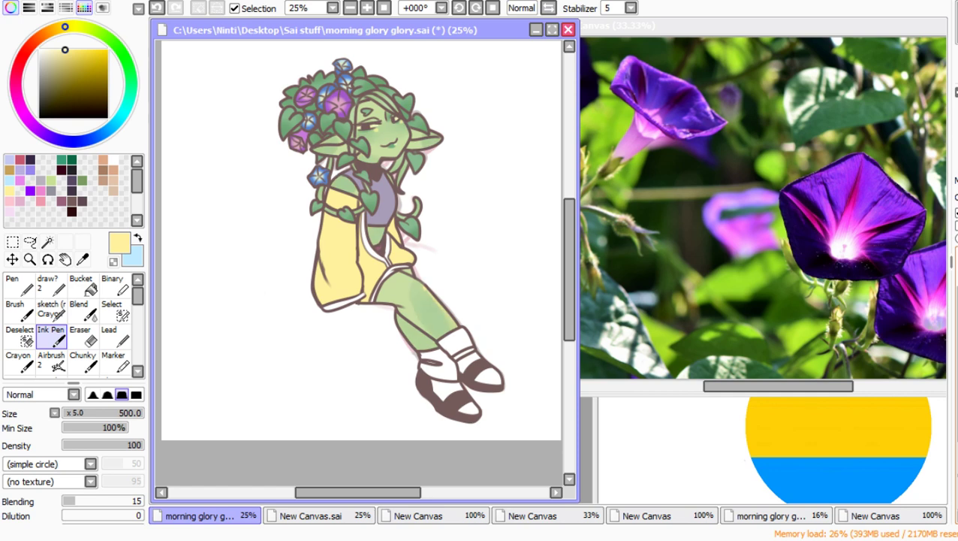
Step: Smooth the green shading on the legs with the Blend tool and choose a muted green for the Marker
{"action": "left_click", "coordinate": [79, 310]}
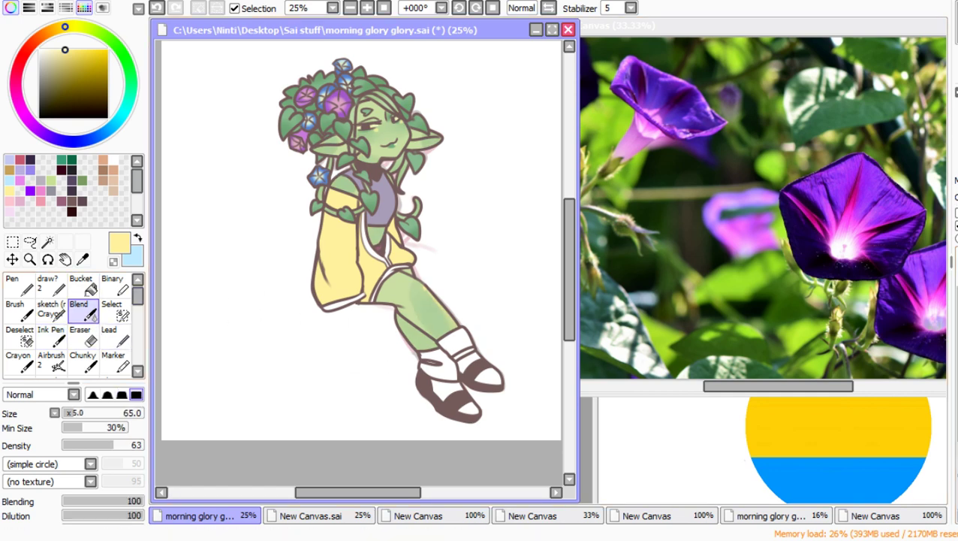
{"action": "mouse_move", "coordinate": [429, 319]}
{"action": "left_mouse_down"}
{"action": "mouse_move", "coordinate": [413, 281]}
{"action": "mouse_move", "coordinate": [416, 343]}
{"action": "mouse_move", "coordinate": [412, 287]}
{"action": "mouse_move", "coordinate": [414, 326]}
{"action": "left_mouse_up"}
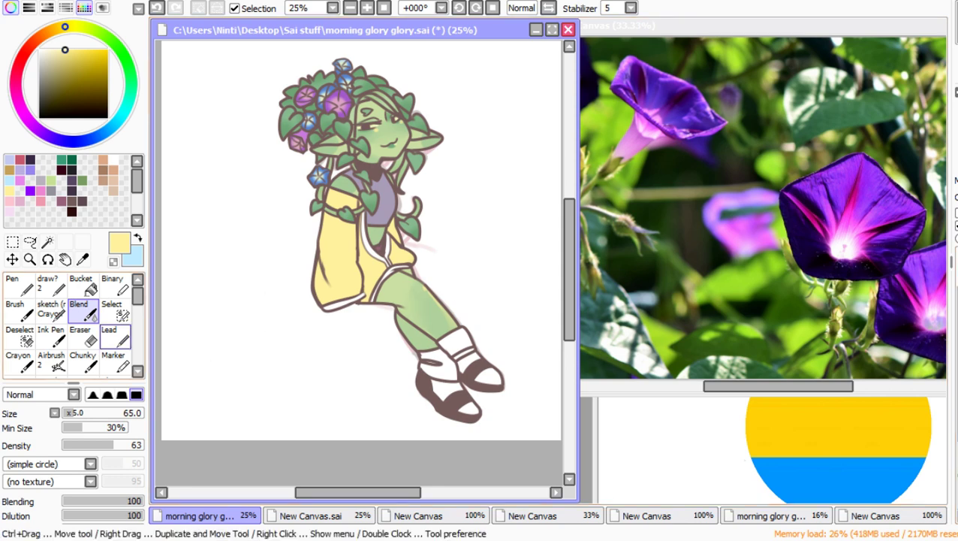
{"action": "left_click", "coordinate": [115, 360]}
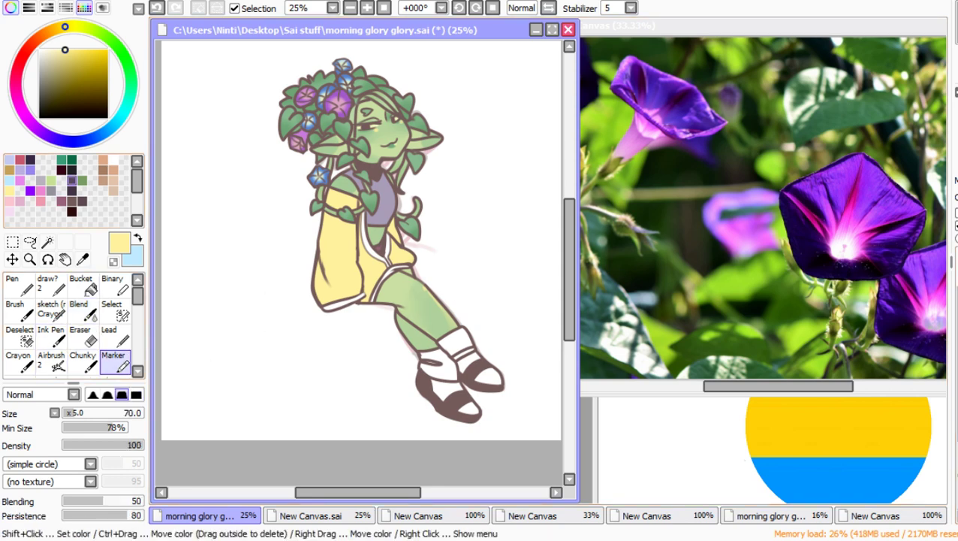
{"action": "left_click", "coordinate": [72, 180]}
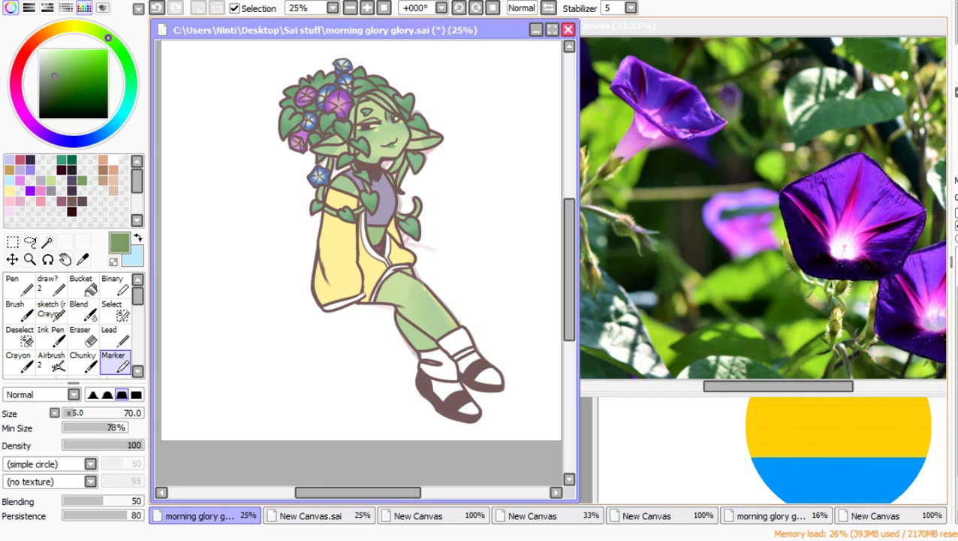
Step: Paint small light pink highlights on the leaves in the hair and along the vines with the Lead brush at size 20
{"action": "left_click", "coordinate": [29, 259]}
{"action": "left_click_drag", "start_coordinate": [265, 73], "coordinate": [499, 238]}
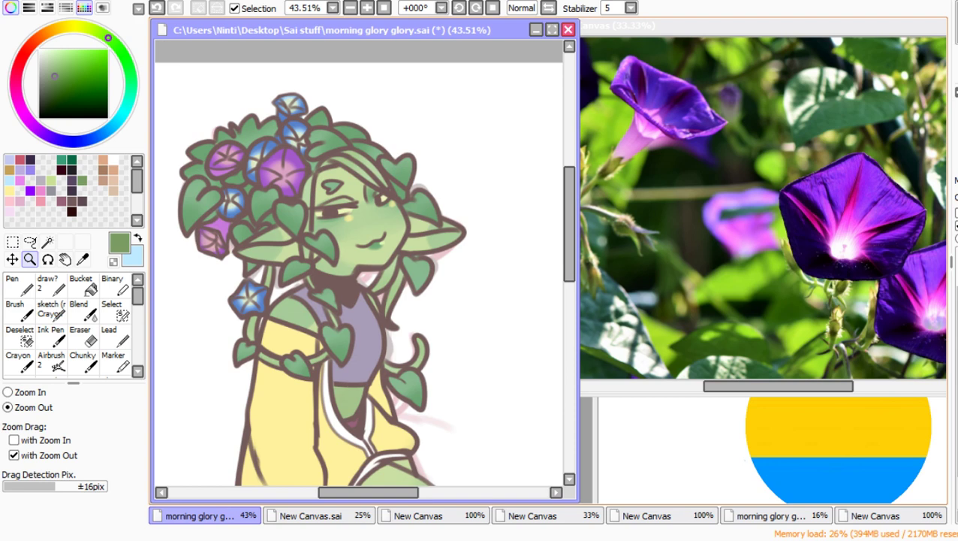
{"action": "left_click", "coordinate": [113, 336]}
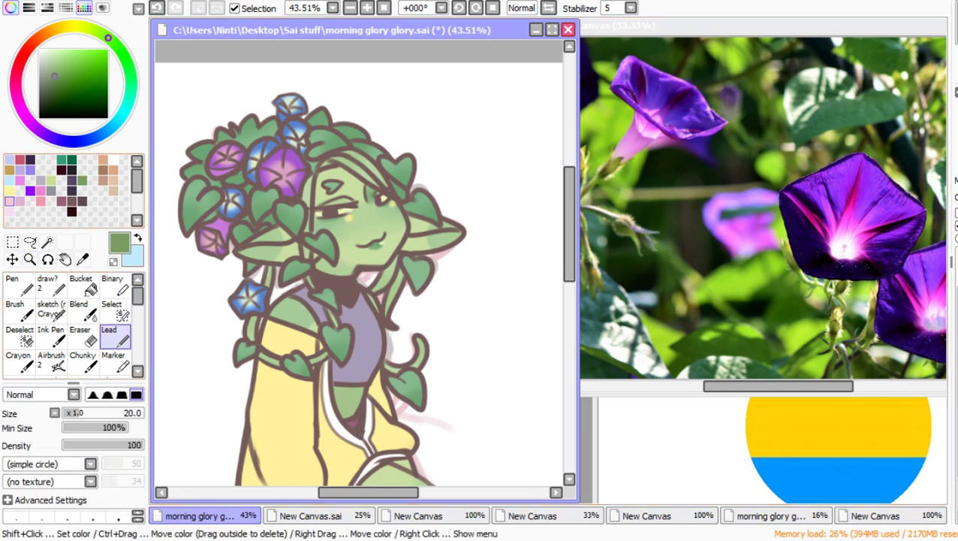
{"action": "left_click", "coordinate": [9, 201]}
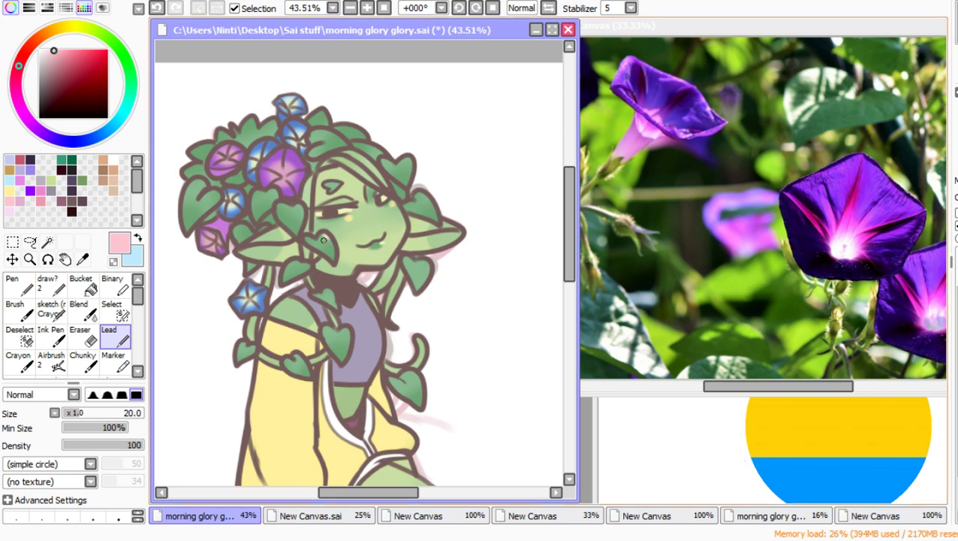
{"action": "left_click_drag", "start_coordinate": [418, 195], "coordinate": [421, 207]}
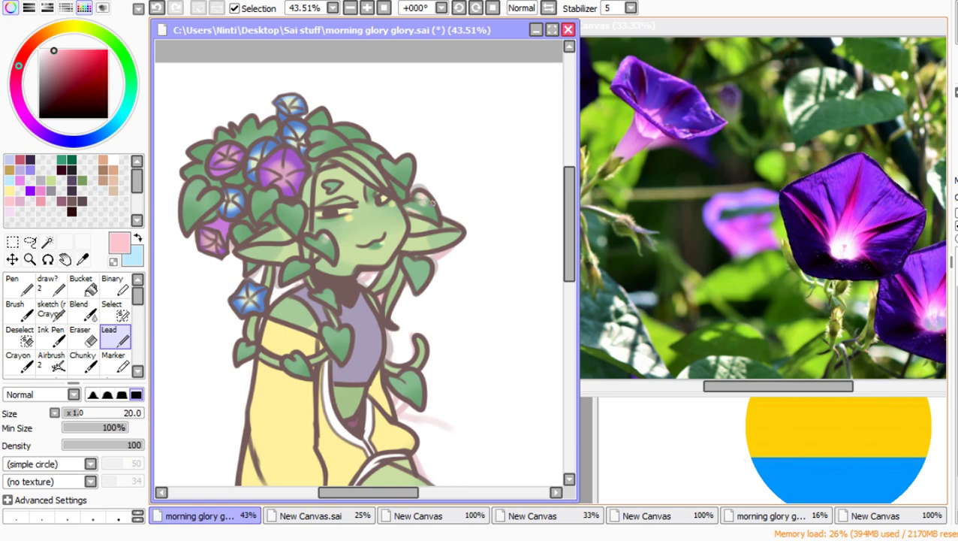
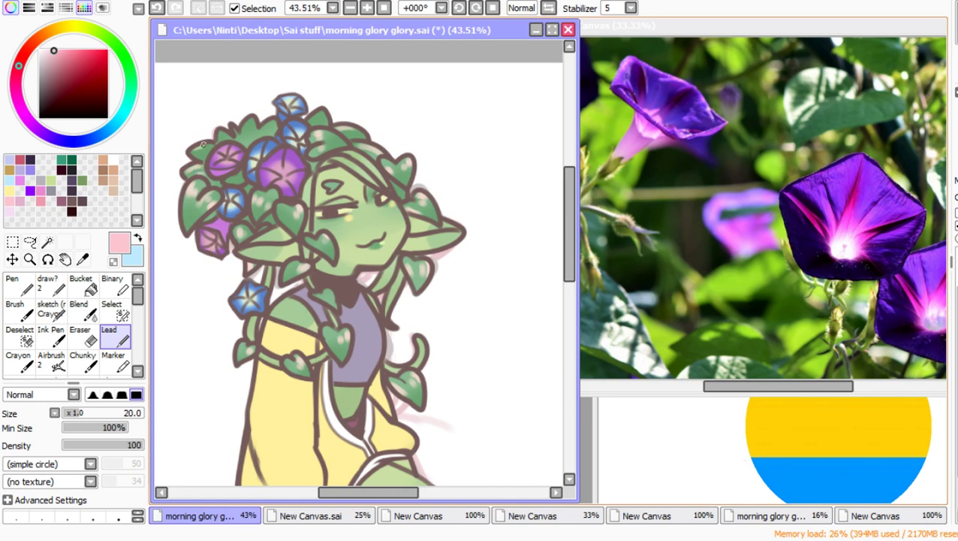
{"action": "left_click_drag", "start_coordinate": [198, 155], "coordinate": [207, 151]}
{"action": "left_click_drag", "start_coordinate": [221, 138], "coordinate": [247, 137]}
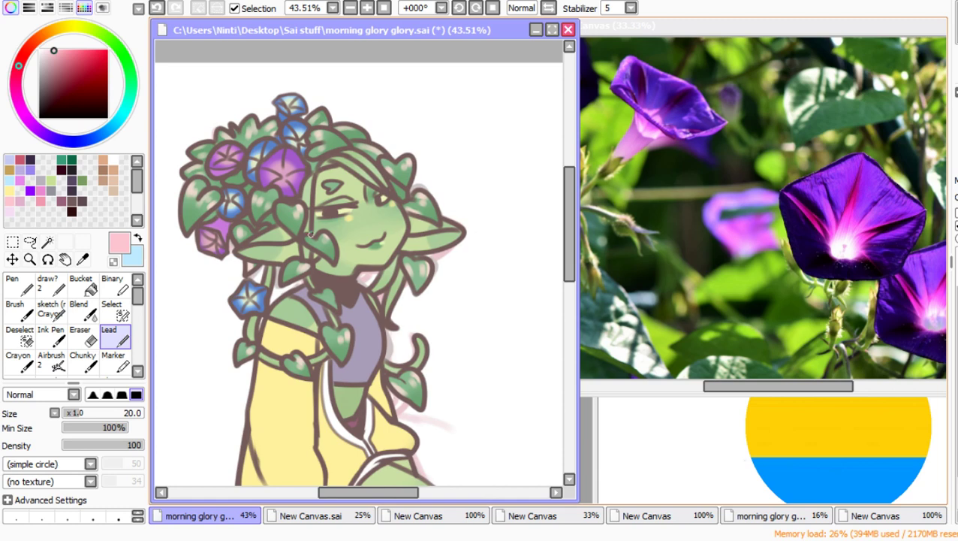
Step: Add pale yellow accents to the vines and the hanging hair strands with the Lead brush at size 20
{"action": "left_click", "coordinate": [30, 259]}
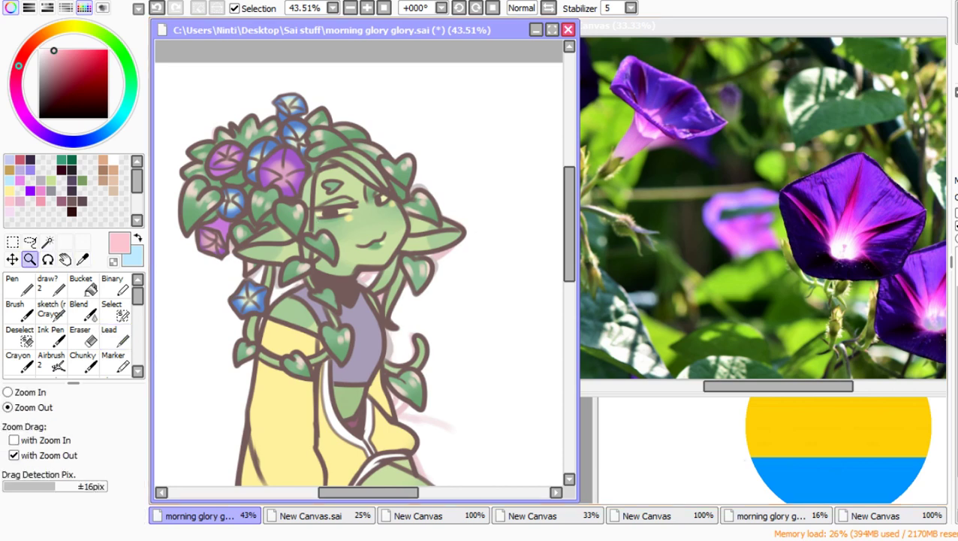
{"action": "left_click", "coordinate": [402, 103]}
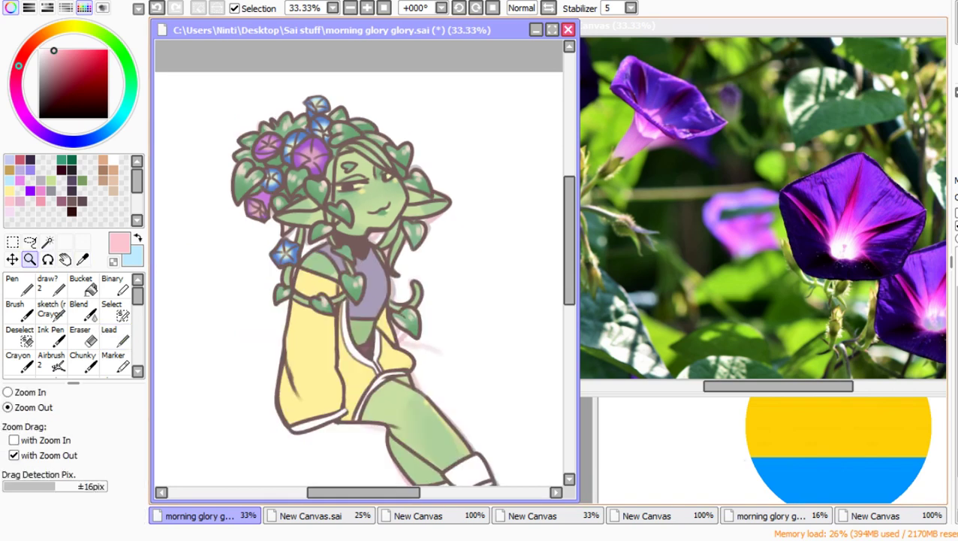
{"action": "left_click_drag", "start_coordinate": [237, 98], "coordinate": [487, 369]}
{"action": "left_click", "coordinate": [114, 335]}
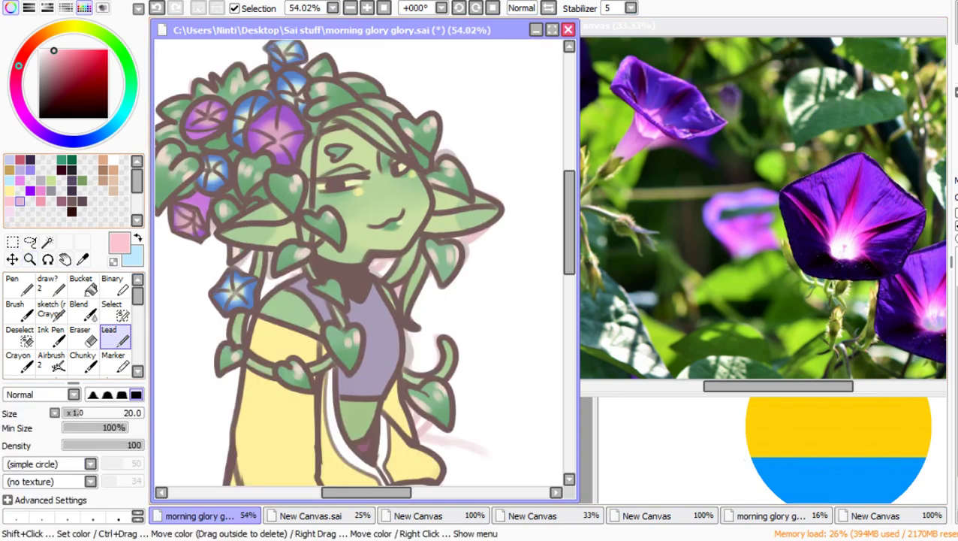
{"action": "left_click", "coordinate": [10, 192]}
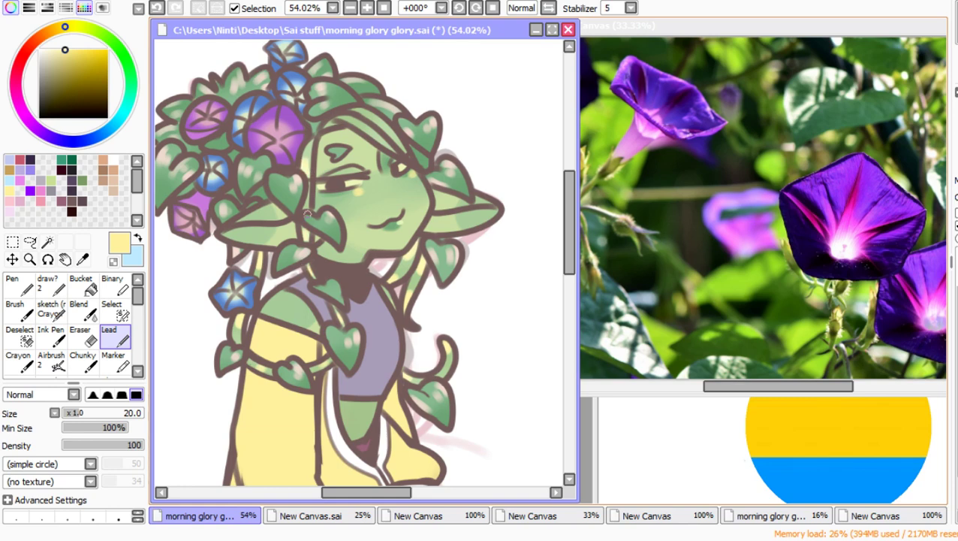
{"action": "left_click", "coordinate": [30, 259]}
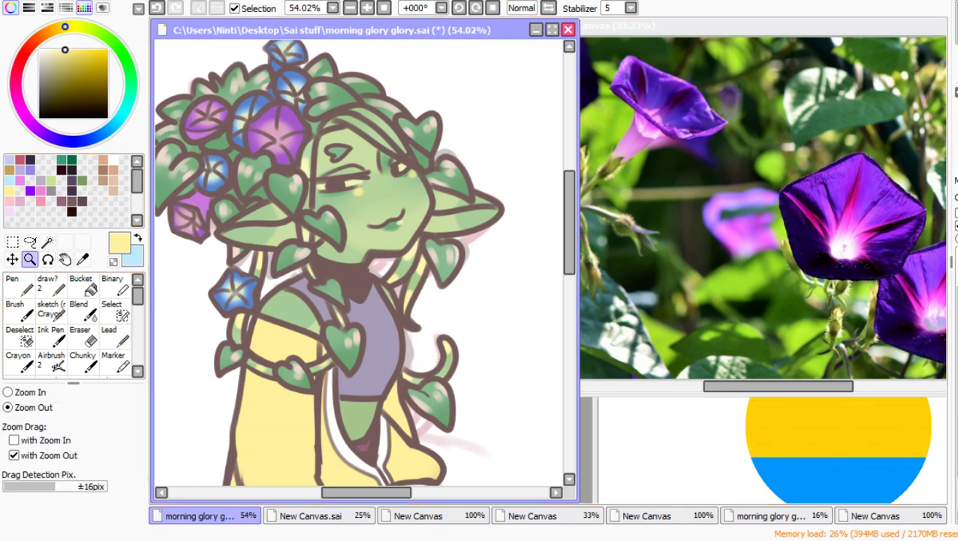
{"action": "left_click", "coordinate": [436, 197]}
{"action": "left_click", "coordinate": [430, 186]}
{"action": "left_click", "coordinate": [424, 173]}
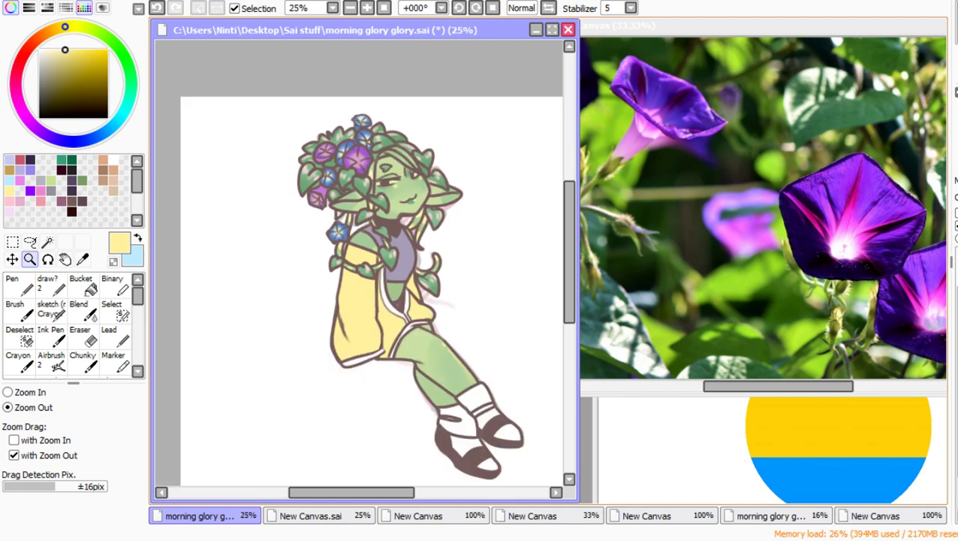
Step: Close the Carnation screenshot canvas and the pink, yellow and blue striped circle canvas
{"action": "mouse_move", "coordinate": [275, 105]}
{"action": "left_mouse_down"}
{"action": "mouse_move", "coordinate": [467, 278]}
{"action": "mouse_move", "coordinate": [627, 474]}
{"action": "left_mouse_up"}
{"action": "left_click", "coordinate": [497, 241]}
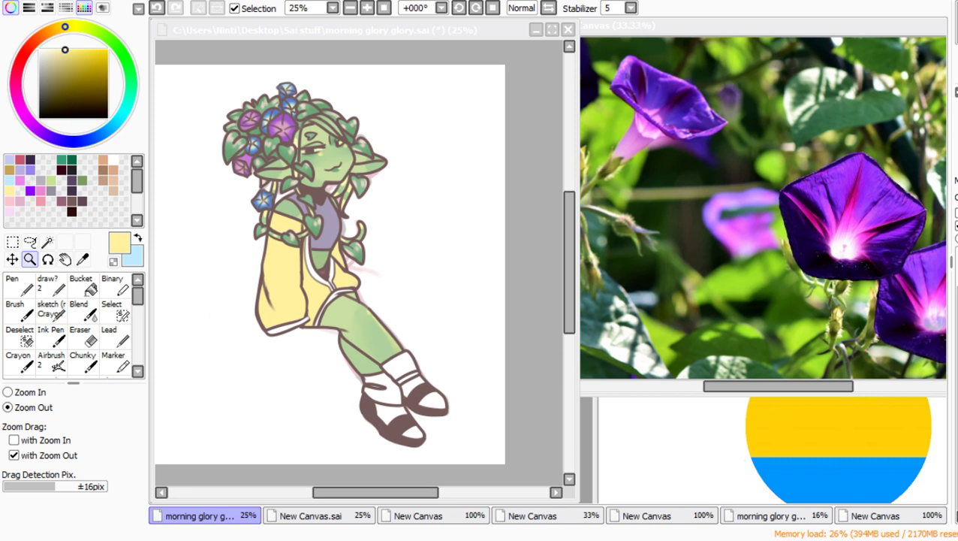
{"action": "left_click", "coordinate": [814, 443]}
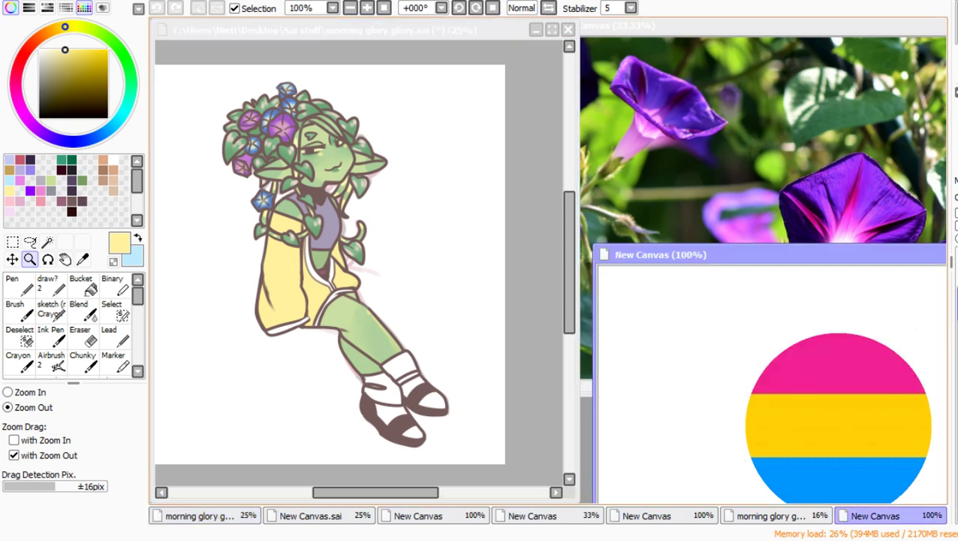
{"action": "left_click_drag", "start_coordinate": [788, 255], "coordinate": [554, 259]}
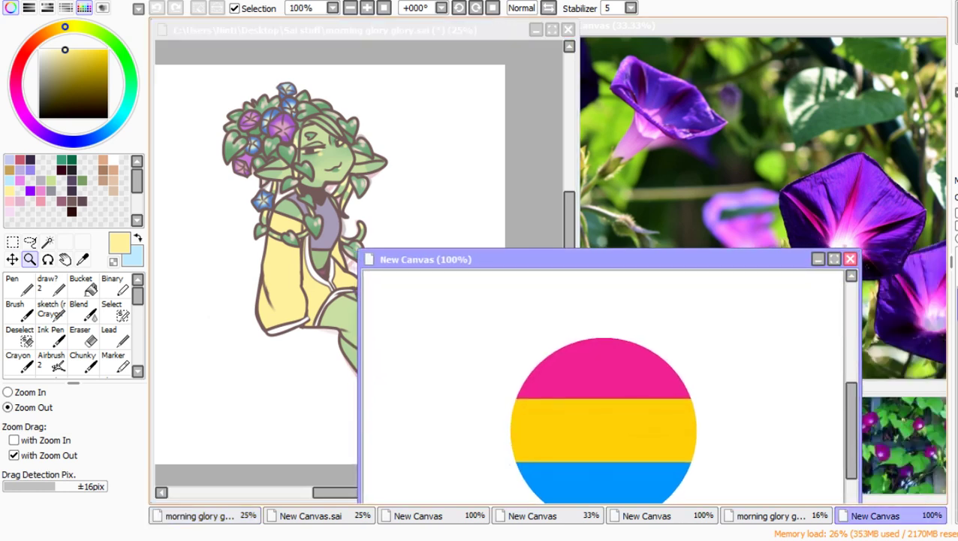
{"action": "left_click_drag", "start_coordinate": [739, 259], "coordinate": [916, 307]}
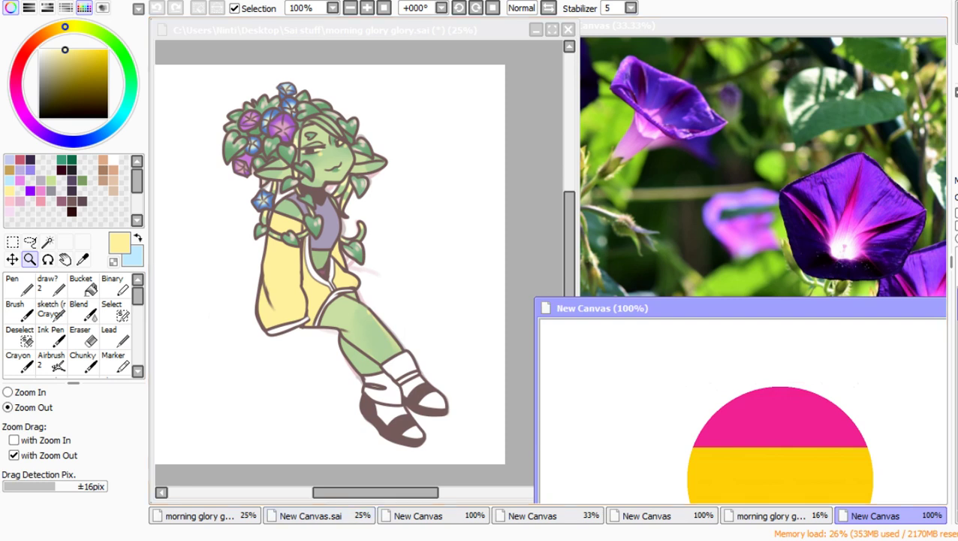
{"action": "left_click", "coordinate": [662, 516]}
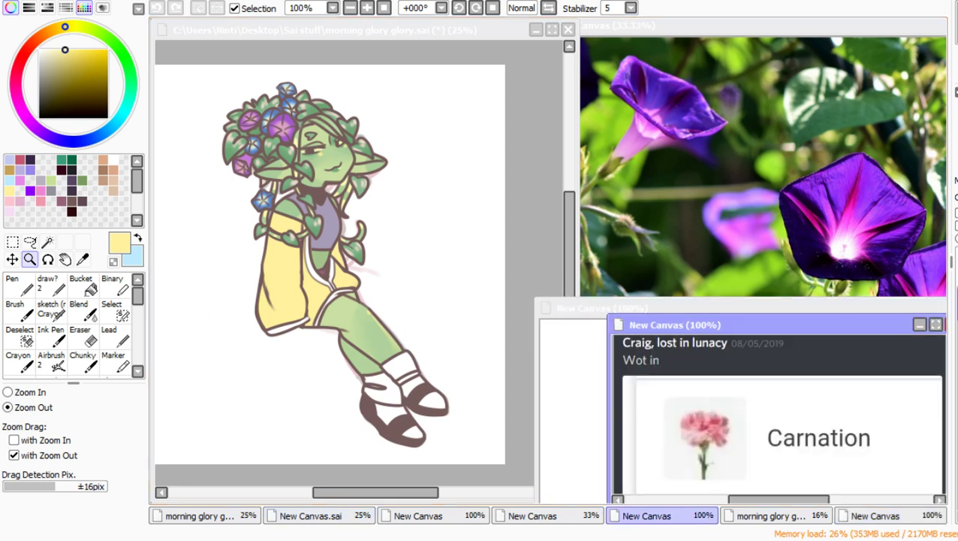
{"action": "left_click_drag", "start_coordinate": [795, 324], "coordinate": [709, 320]}
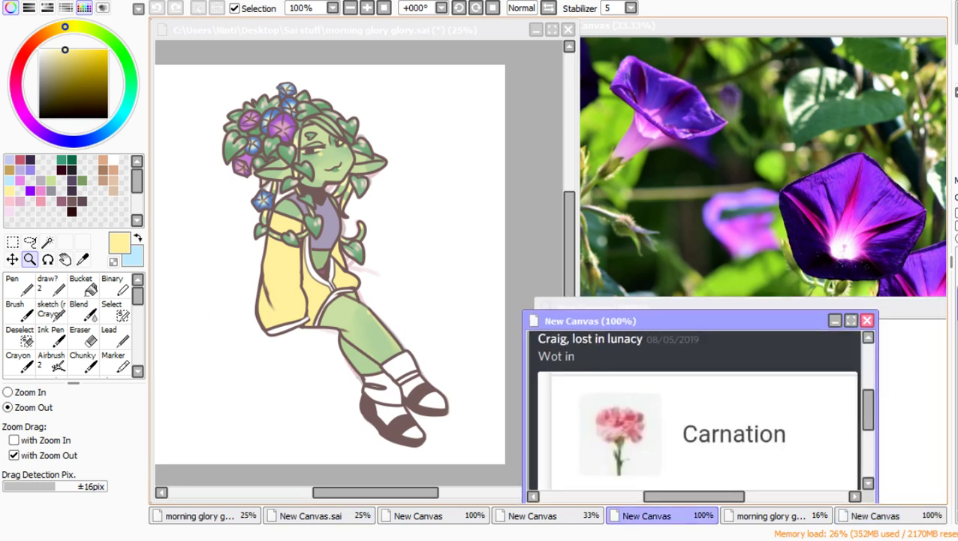
{"action": "left_click", "coordinate": [864, 321]}
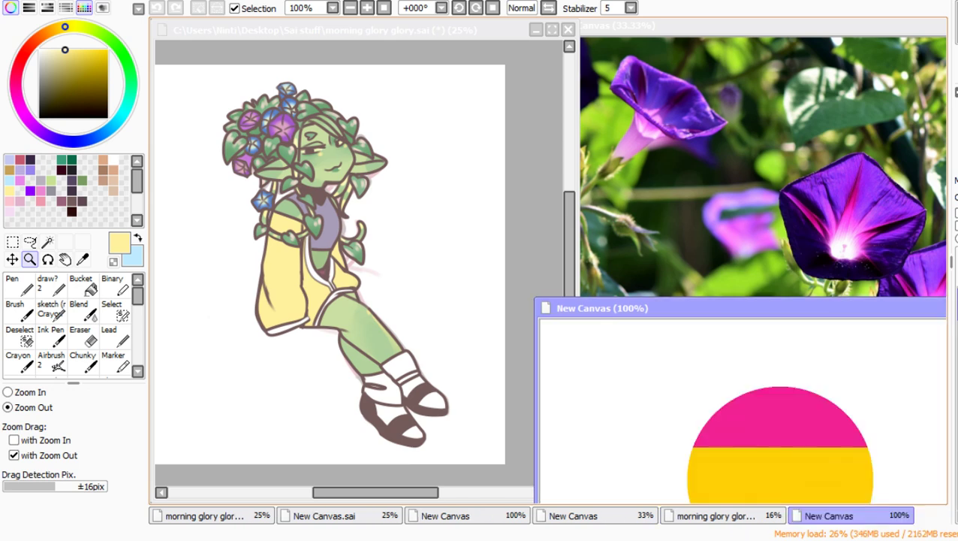
{"action": "left_click_drag", "start_coordinate": [864, 308], "coordinate": [651, 289]}
{"action": "left_click", "coordinate": [813, 289]}
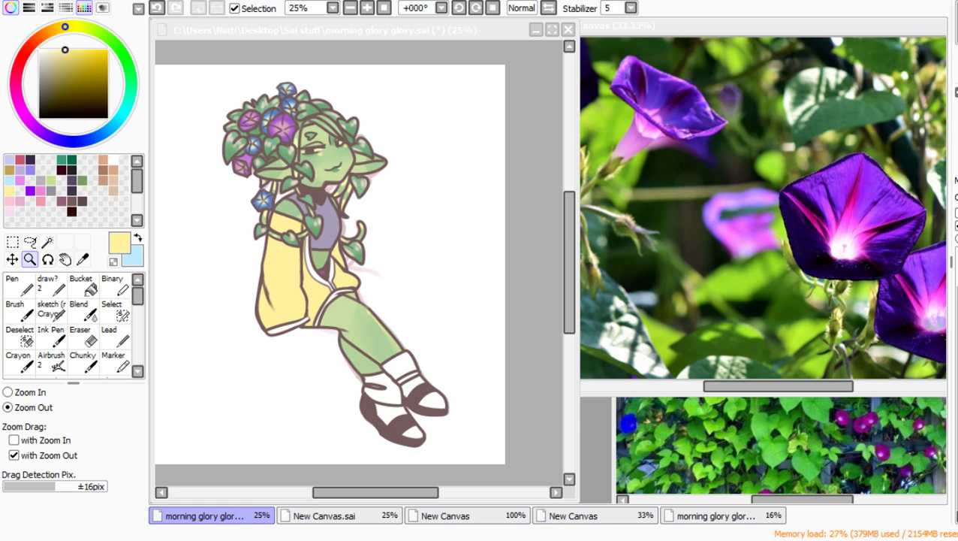
Step: Open the copied photo of the cat with a fidget spinner as a new canvas and rotate its view to 90 degrees
{"action": "key", "text": "alt+Tab"}
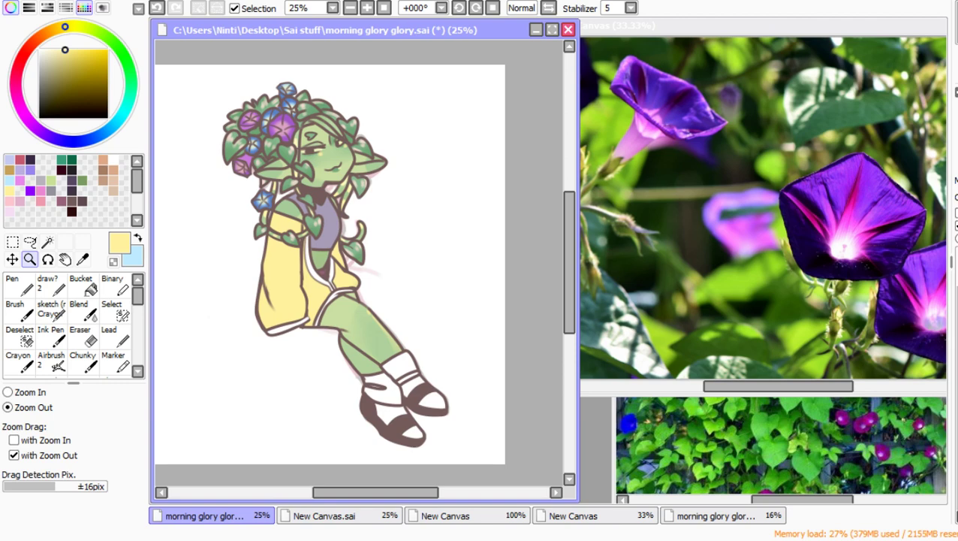
{"action": "key", "text": "ctrl+shift+n"}
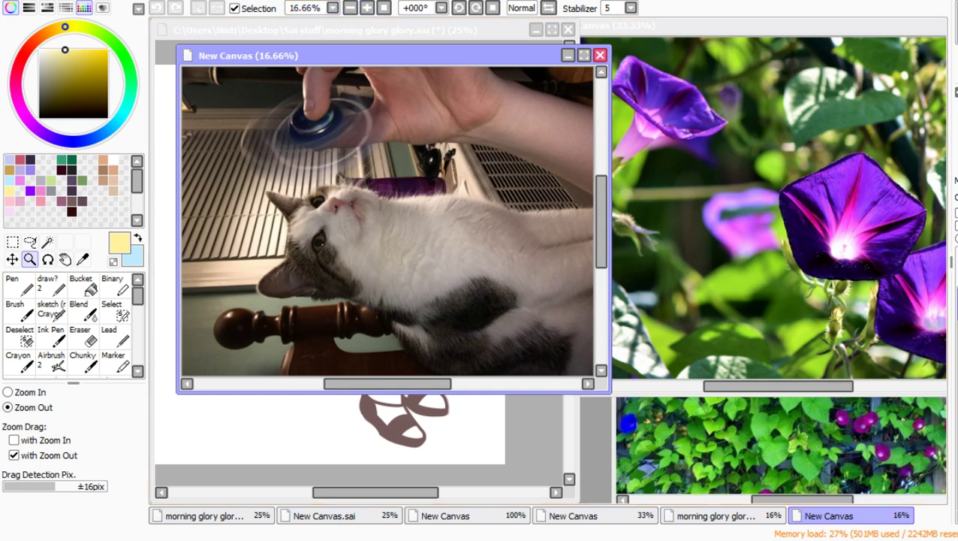
{"action": "left_click", "coordinate": [476, 8]}
{"action": "left_click", "coordinate": [476, 9]}
{"action": "left_click", "coordinate": [476, 8]}
{"action": "left_click", "coordinate": [476, 9]}
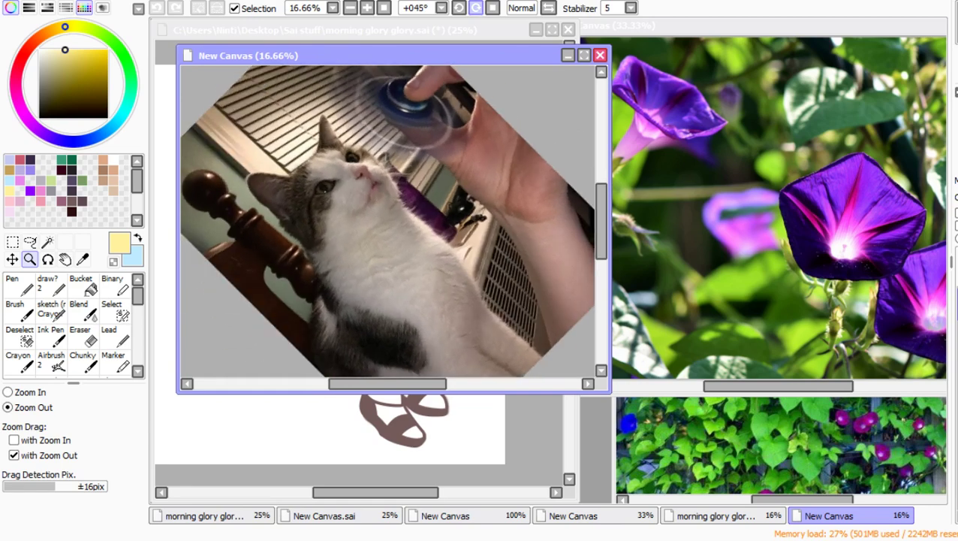
{"action": "left_click", "coordinate": [476, 8]}
{"action": "left_click", "coordinate": [476, 8]}
{"action": "left_click", "coordinate": [476, 8]}
{"action": "left_click", "coordinate": [476, 9]}
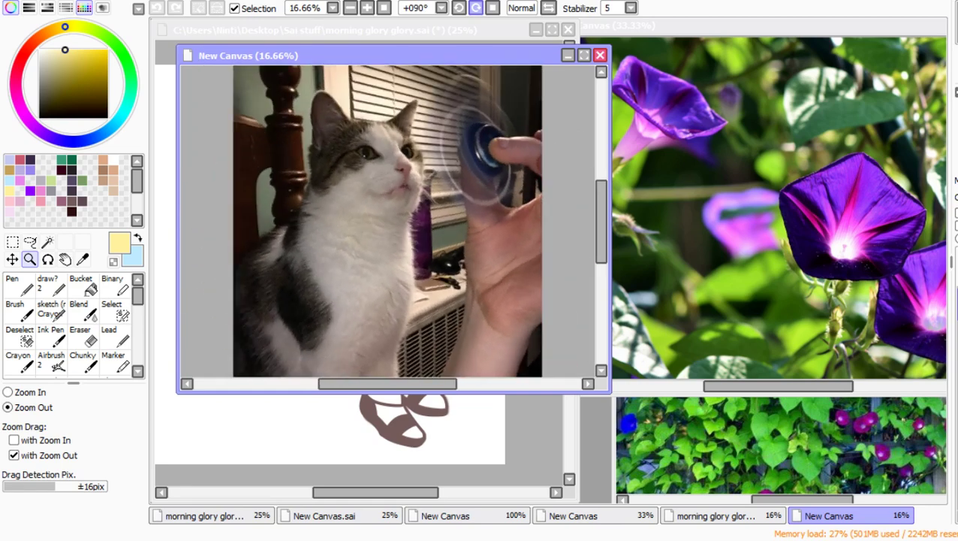
Step: Place the fidget spinner cat photo beside the drawing, over the flower reference, and zoom it to 25%
{"action": "left_click_drag", "start_coordinate": [382, 55], "coordinate": [790, 139]}
{"action": "scroll", "coordinate": [774, 323], "scroll_direction": "down", "scroll_amount": 1}
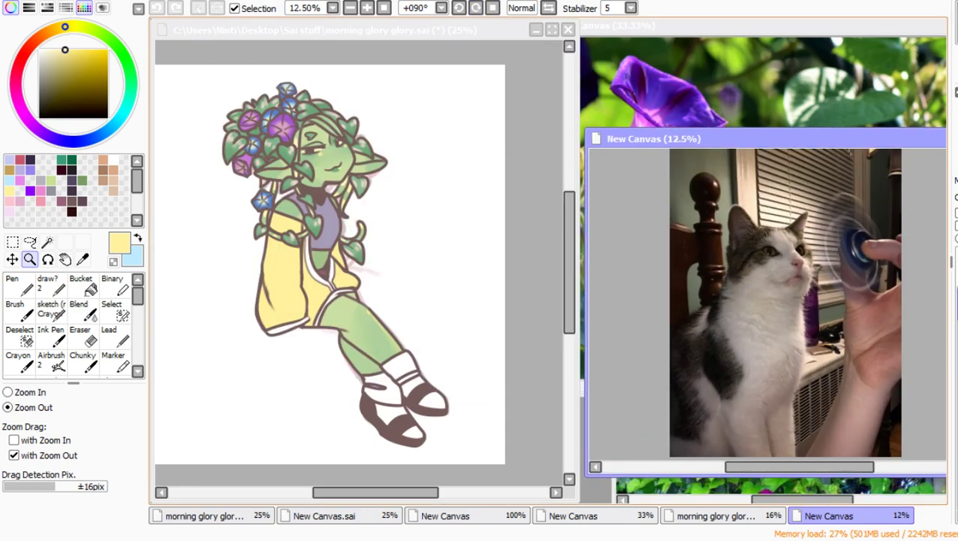
{"action": "scroll", "coordinate": [774, 323], "scroll_direction": "up", "scroll_amount": 2}
{"action": "scroll", "coordinate": [766, 301], "scroll_direction": "down", "scroll_amount": 1}
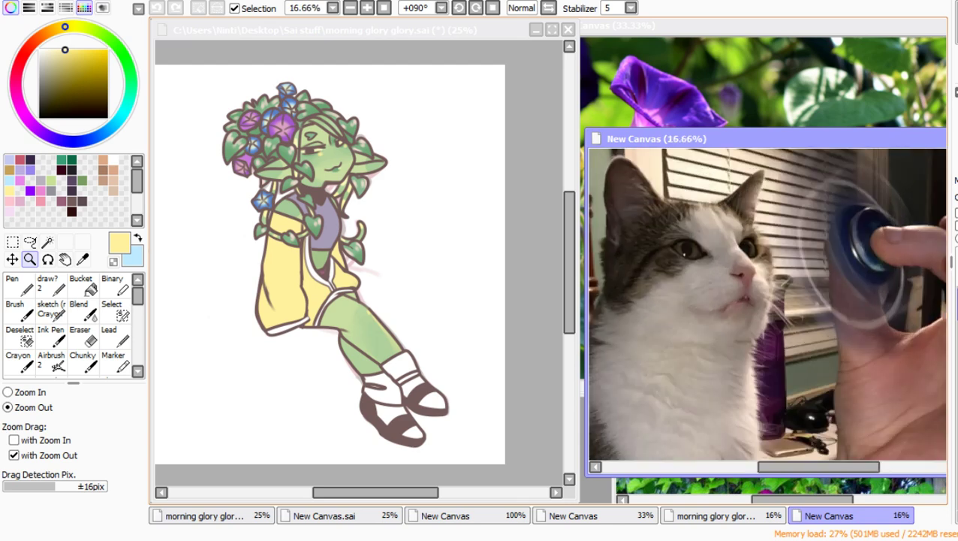
{"action": "scroll", "coordinate": [766, 301], "scroll_direction": "up", "scroll_amount": 1}
Step: Shade the character's white socks and shoe openings with pale lavender using the Marker at size 70
{"action": "left_click", "coordinate": [420, 225]}
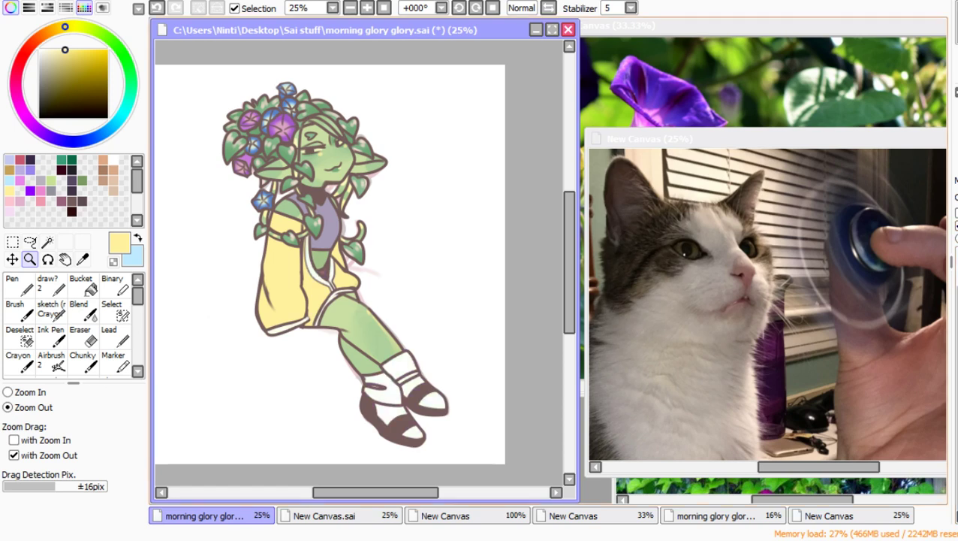
{"action": "left_click", "coordinate": [113, 361]}
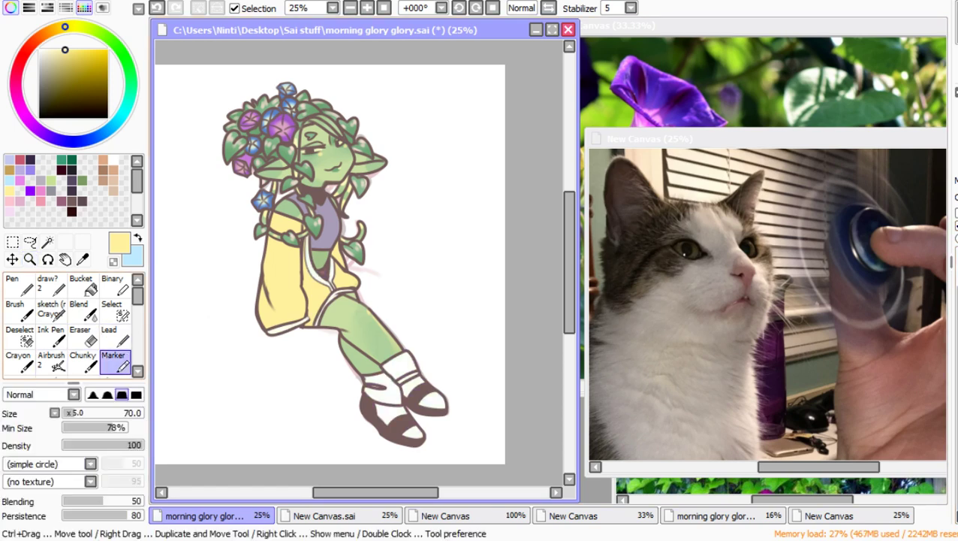
{"action": "left_click", "coordinate": [20, 170]}
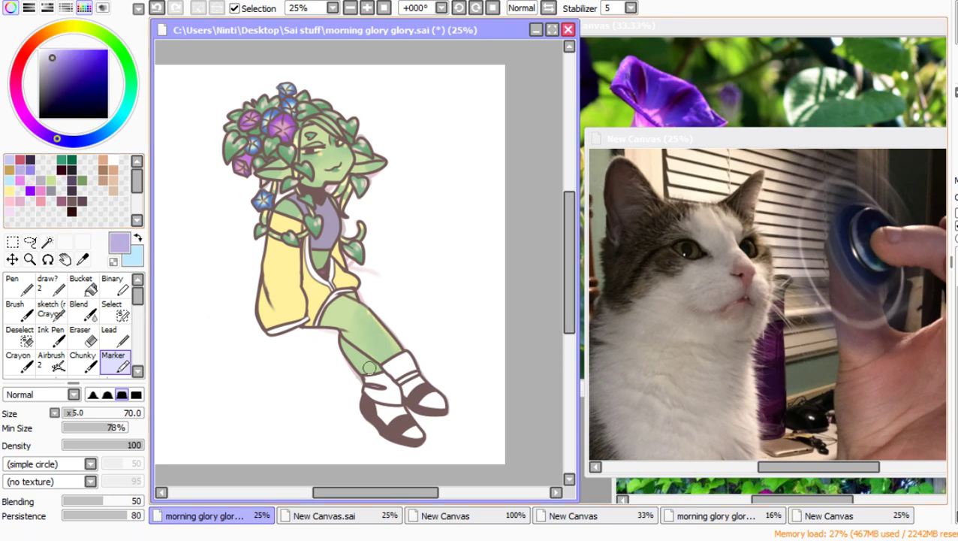
{"action": "mouse_move", "coordinate": [378, 405]}
{"action": "left_mouse_down"}
{"action": "mouse_move", "coordinate": [415, 406]}
{"action": "mouse_move", "coordinate": [412, 383]}
{"action": "left_mouse_up"}
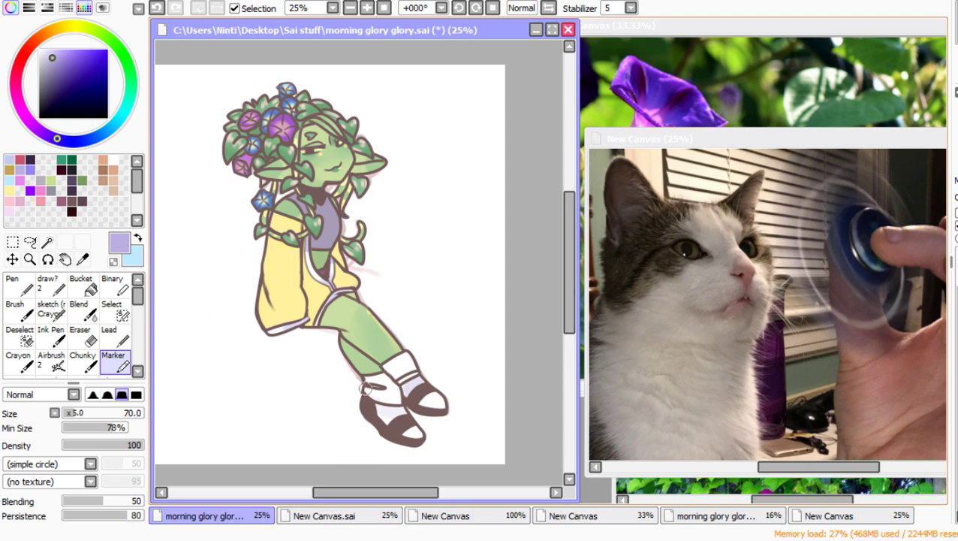
{"action": "left_click_drag", "start_coordinate": [368, 385], "coordinate": [394, 391]}
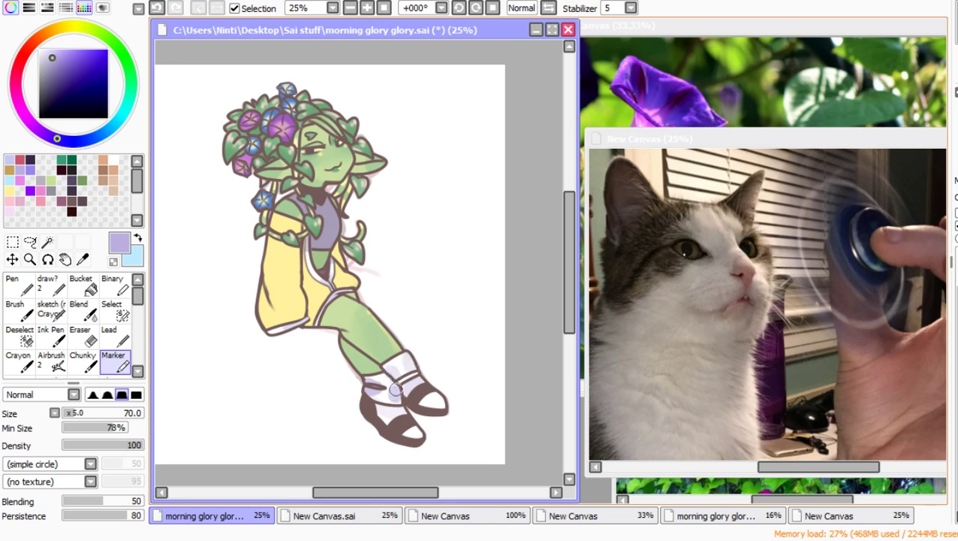
{"action": "left_click_drag", "start_coordinate": [446, 395], "coordinate": [432, 397]}
{"action": "left_click_drag", "start_coordinate": [419, 432], "coordinate": [408, 432]}
Step: Hide the rough pink sketch lines behind the character and centre the whole figure in the view
{"action": "key", "text": "alt+space"}
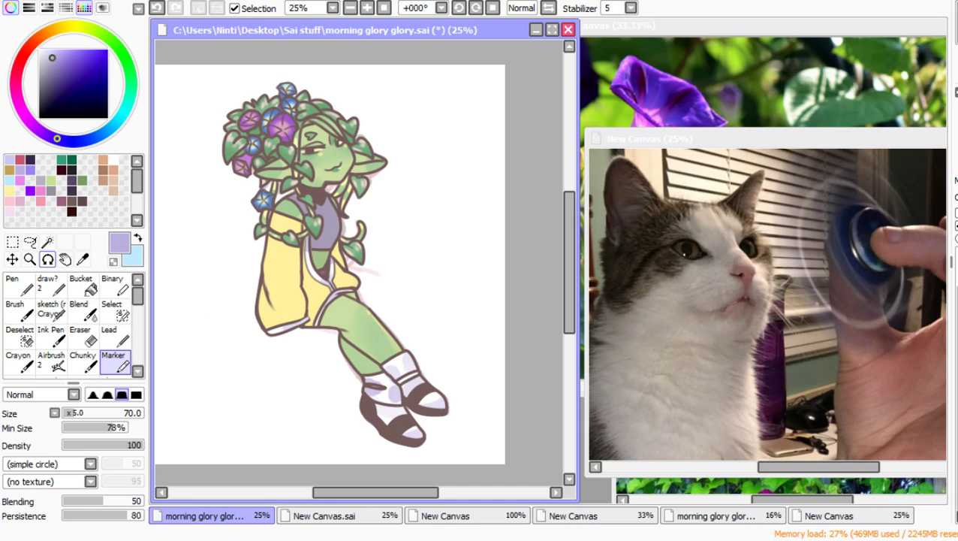
{"action": "key", "text": "ctrl+alt+space"}
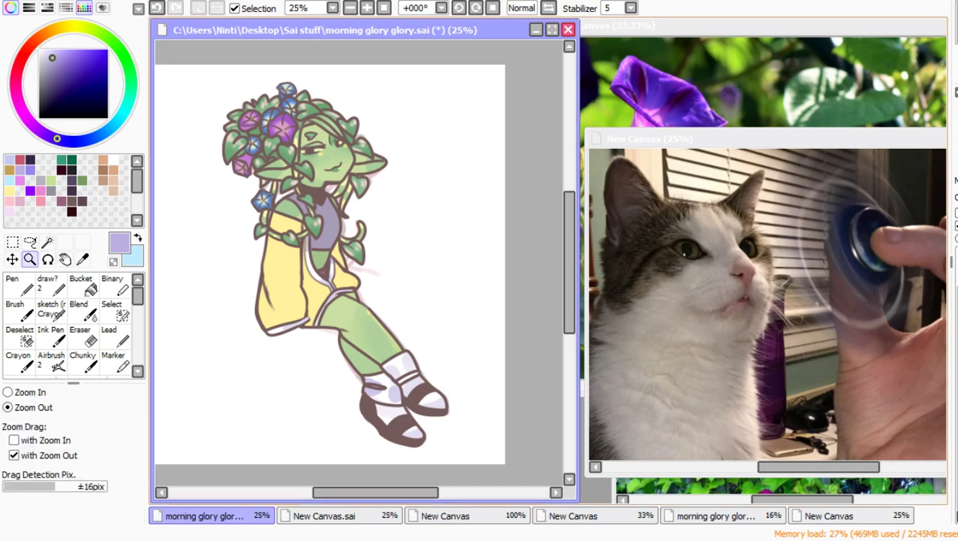
{"action": "left_click", "coordinate": [476, 203], "text": "ctrl+alt"}
{"action": "left_click_drag", "start_coordinate": [265, 130], "coordinate": [446, 365]}
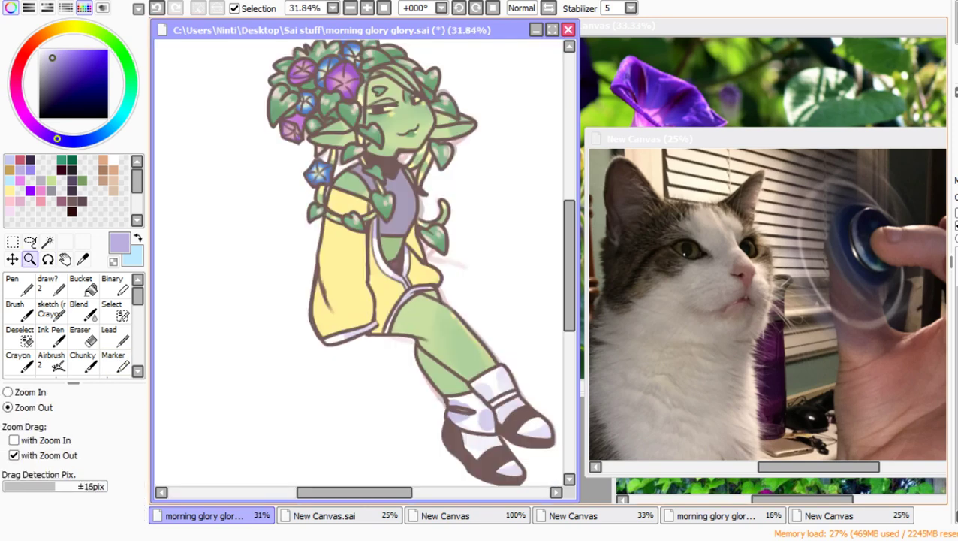
{"action": "key", "text": "ctrl+minus"}
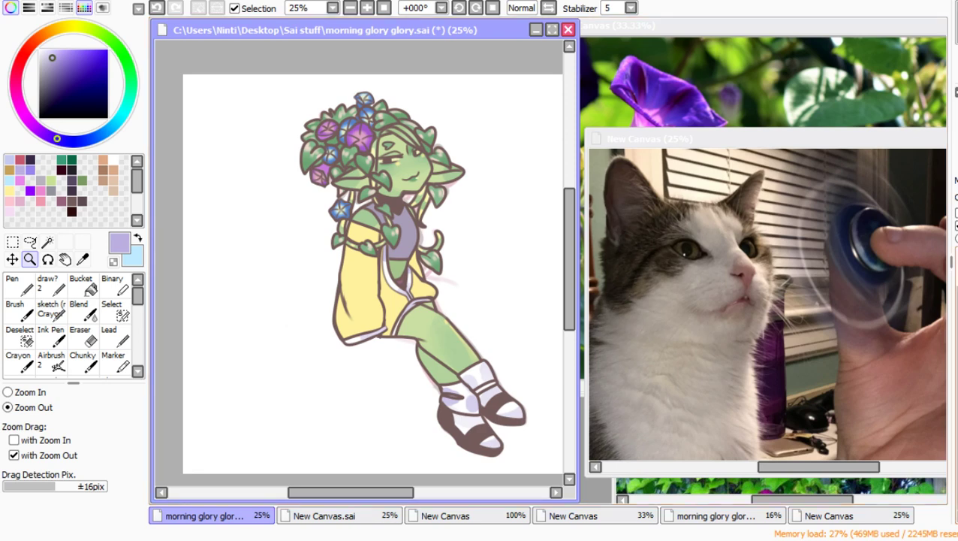
{"action": "left_click", "coordinate": [956, 460]}
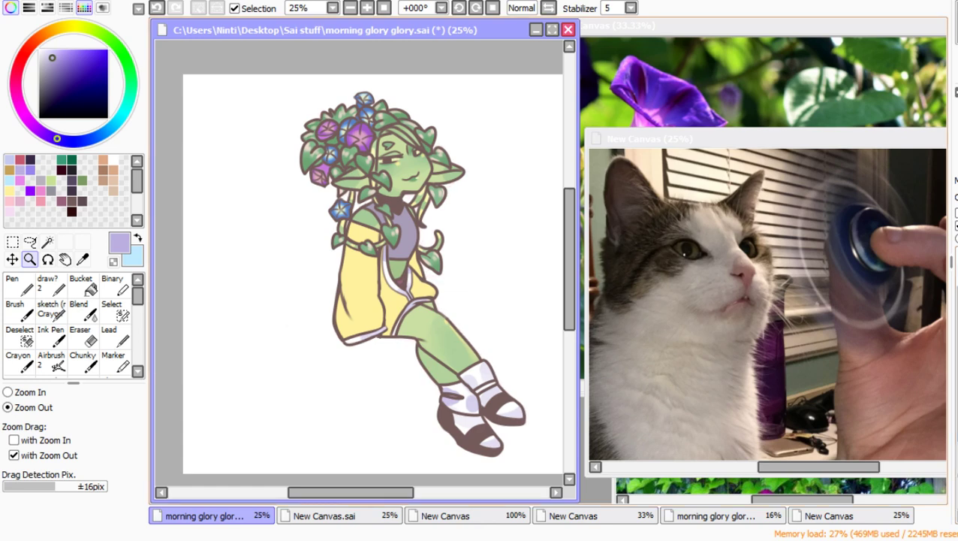
{"action": "left_click_drag", "start_coordinate": [359, 493], "coordinate": [377, 492]}
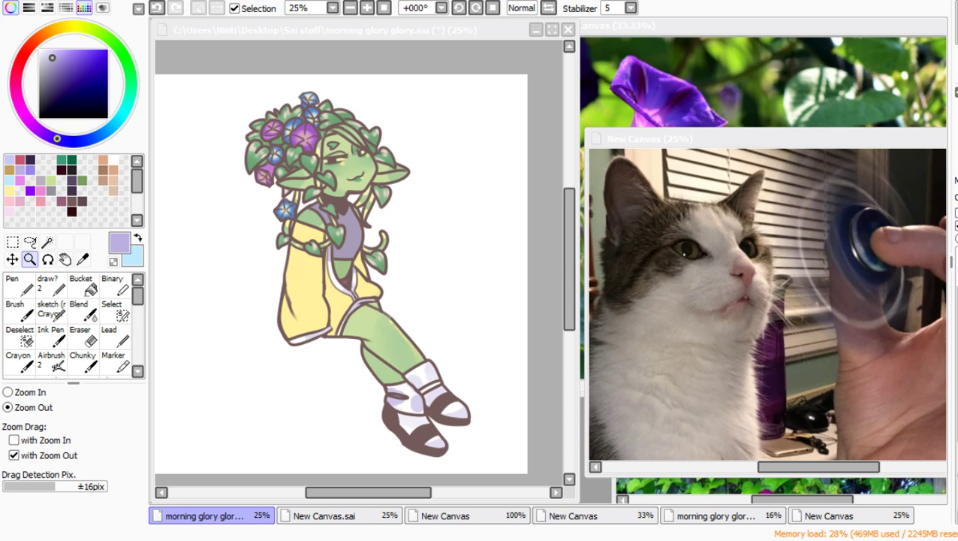
Step: Open the copied photo of the black cat by the fence as a new canvas and place it over the drawing's lower part
{"action": "key", "text": "alt+Tab"}
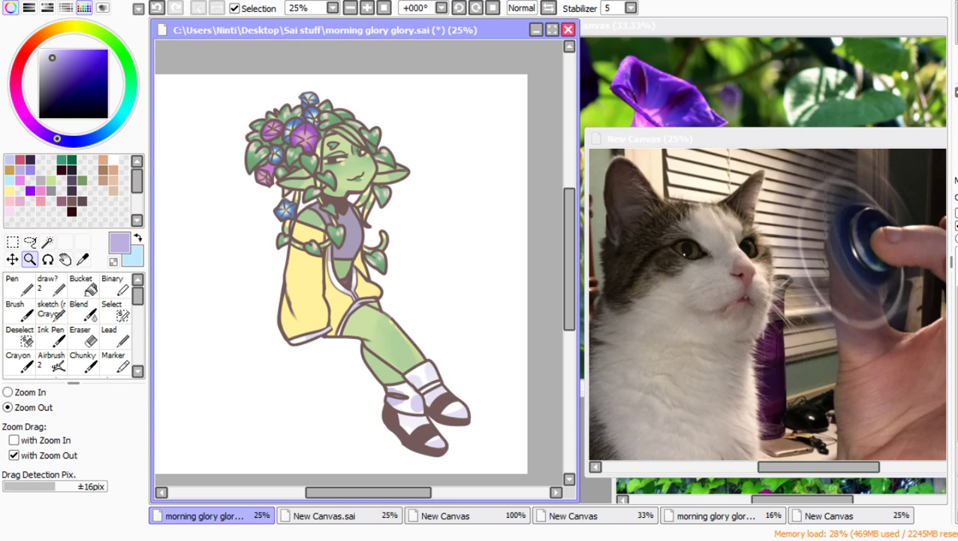
{"action": "key", "text": "ctrl+v"}
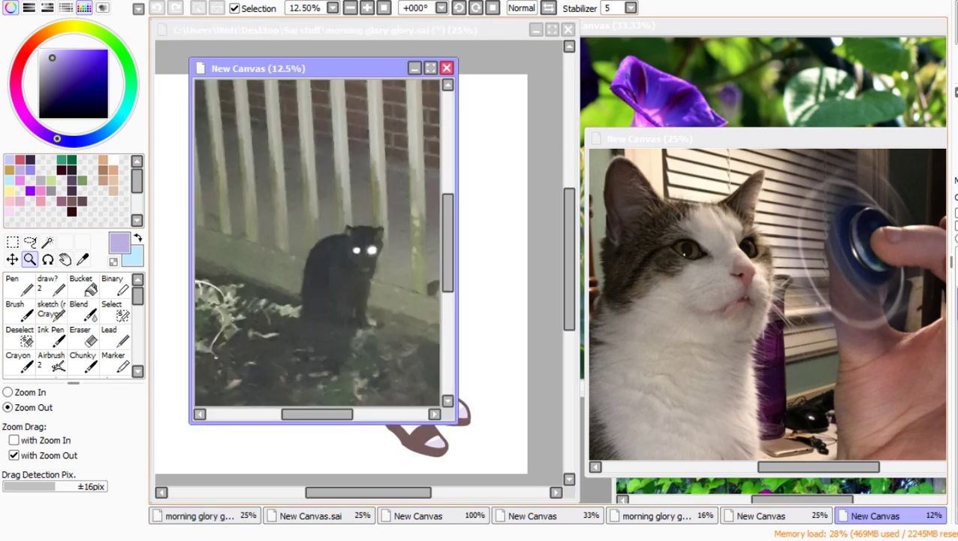
{"action": "mouse_move", "coordinate": [255, 67]}
{"action": "left_mouse_down"}
{"action": "mouse_move", "coordinate": [408, 146]}
{"action": "mouse_move", "coordinate": [620, 150]}
{"action": "mouse_move", "coordinate": [900, 128]}
{"action": "mouse_move", "coordinate": [763, 162]}
{"action": "mouse_move", "coordinate": [353, 167]}
{"action": "mouse_move", "coordinate": [378, 160]}
{"action": "left_mouse_up"}
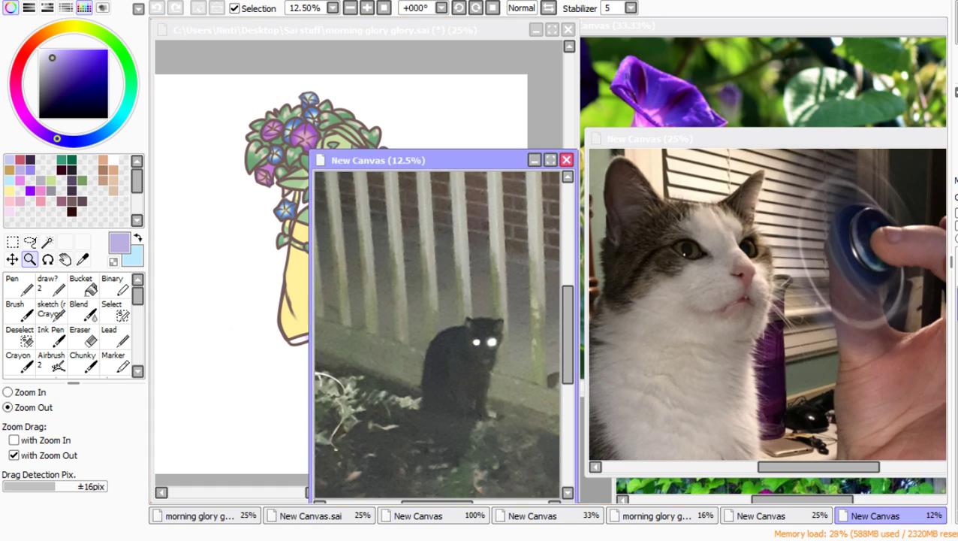
Step: Open the copied black-and-white cat photo as a new canvas, shrink its window and arrange it above the fidget spinner cat photo
{"action": "key", "text": "ctrl+shift+n"}
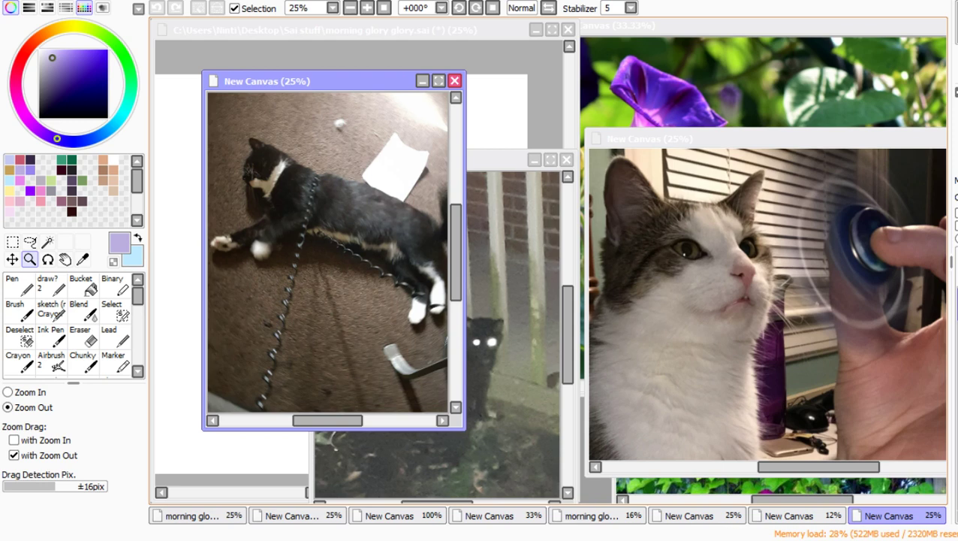
{"action": "left_click_drag", "start_coordinate": [316, 81], "coordinate": [816, 44]}
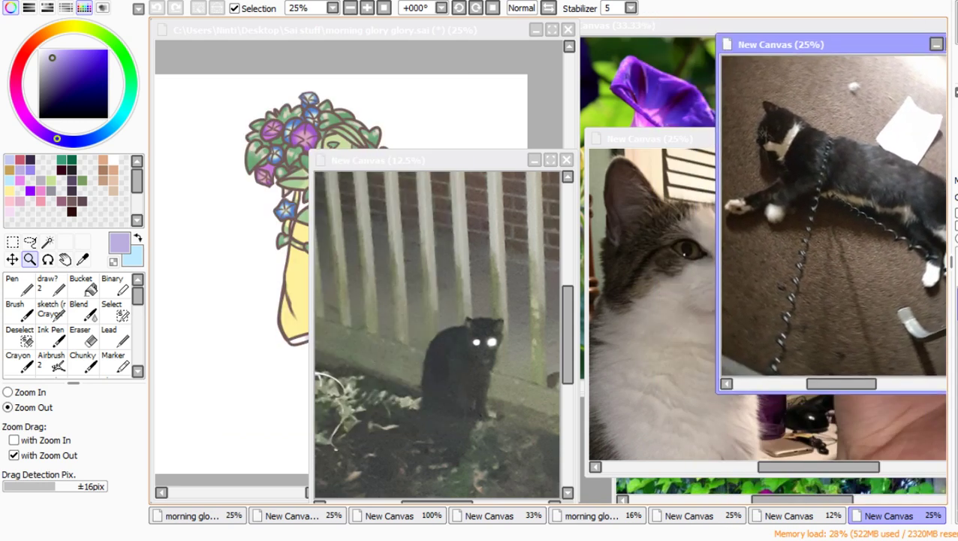
{"action": "left_click_drag", "start_coordinate": [718, 391], "coordinate": [763, 276]}
{"action": "left_click_drag", "start_coordinate": [676, 138], "coordinate": [661, 265]}
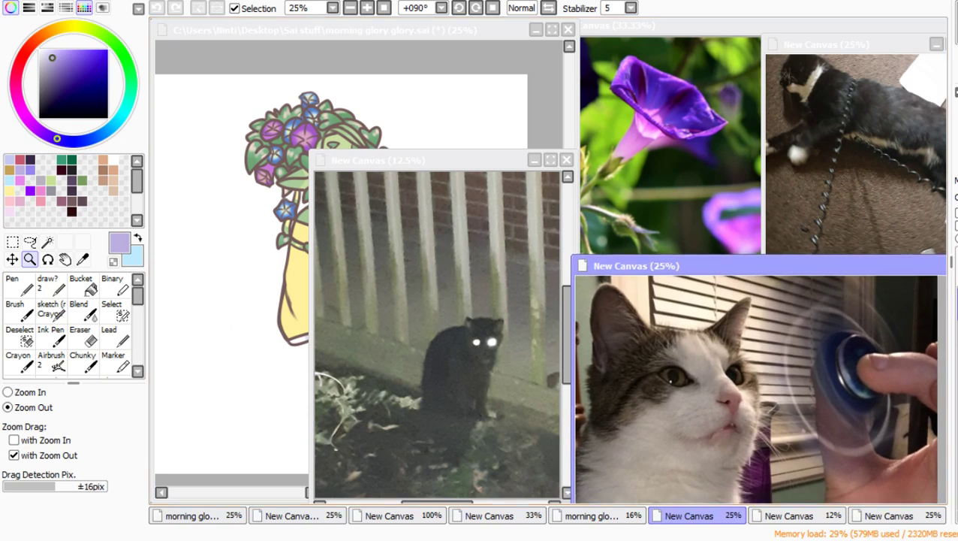
Step: Open the copied photo of the white calico cat on a lap as a new canvas and rotate its view to +90°
{"action": "key", "text": "alt+Tab"}
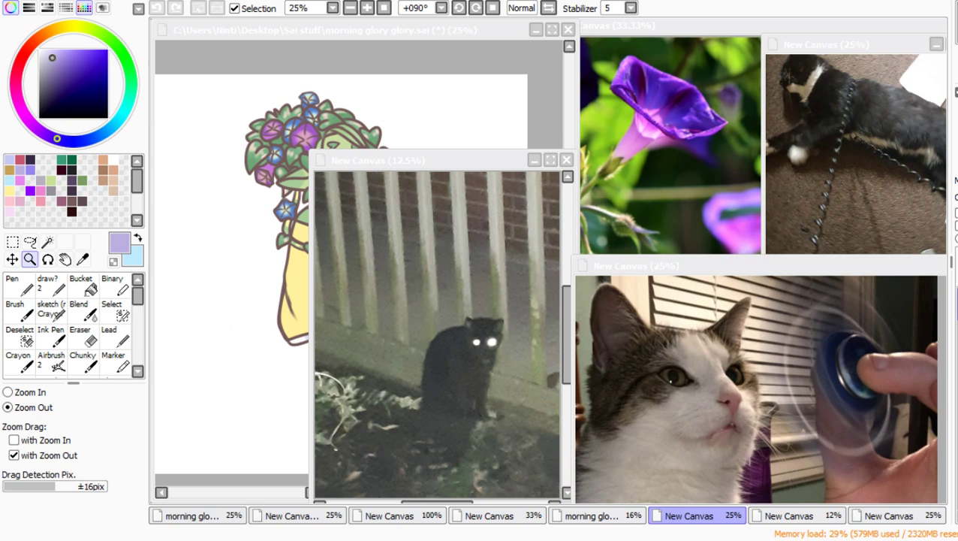
{"action": "key", "text": "alt+Tab"}
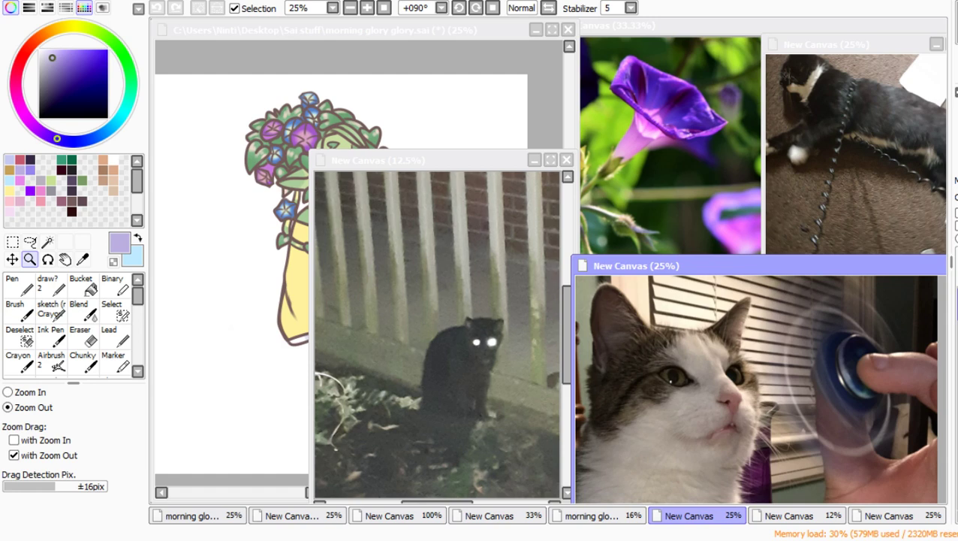
{"action": "key", "text": "ctrl+shift+n"}
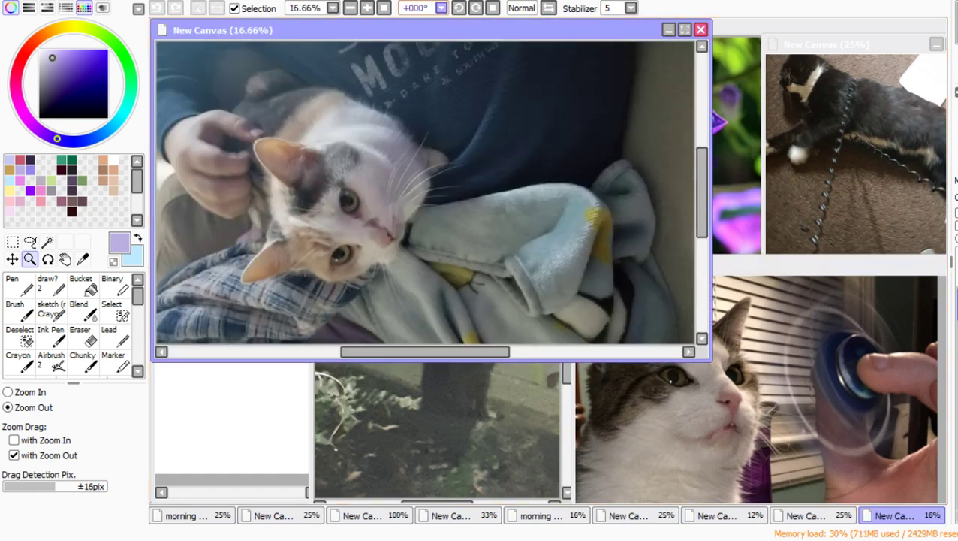
{"action": "left_click", "coordinate": [475, 8]}
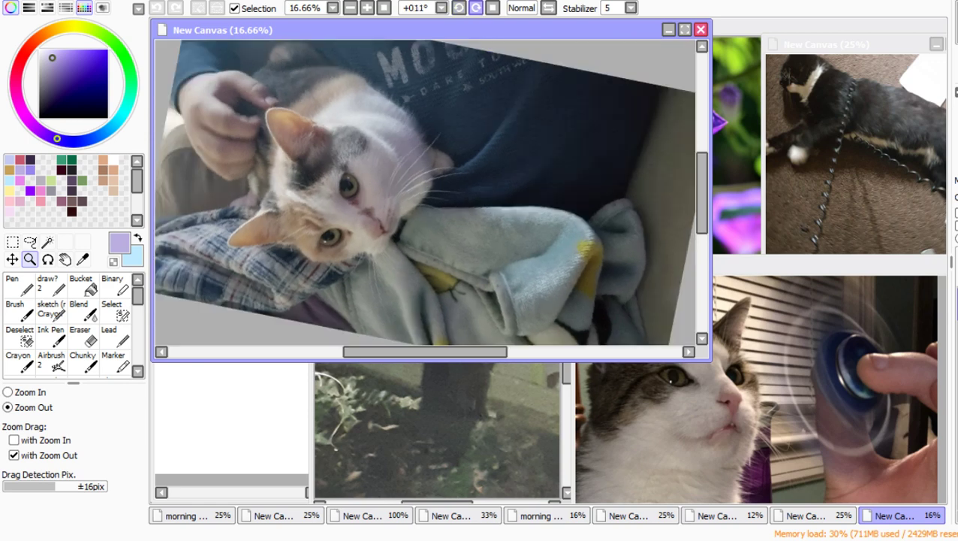
{"action": "left_click", "coordinate": [475, 7]}
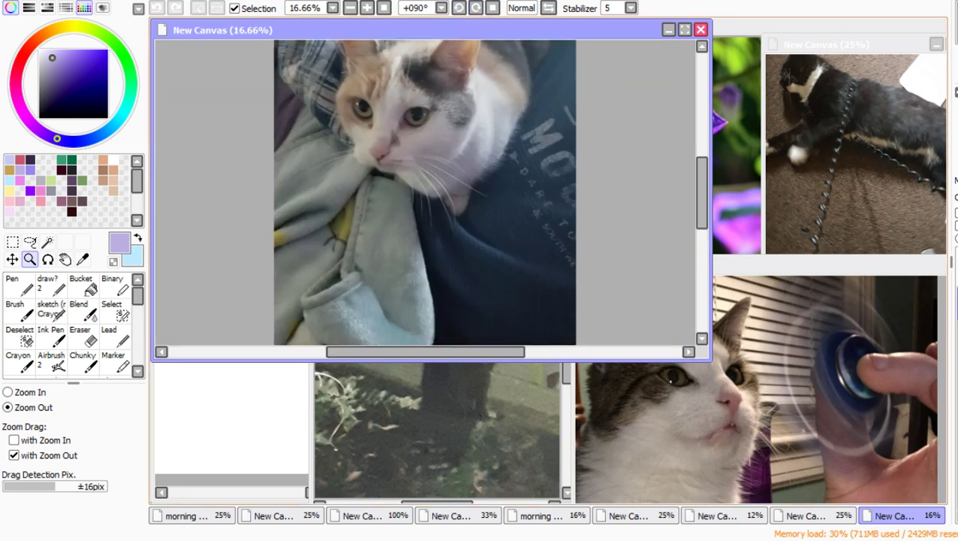
Step: Resize the white calico photo's window to a narrow frame around the cat, uncovering the other cat photos
{"action": "left_click_drag", "start_coordinate": [432, 361], "coordinate": [431, 501]}
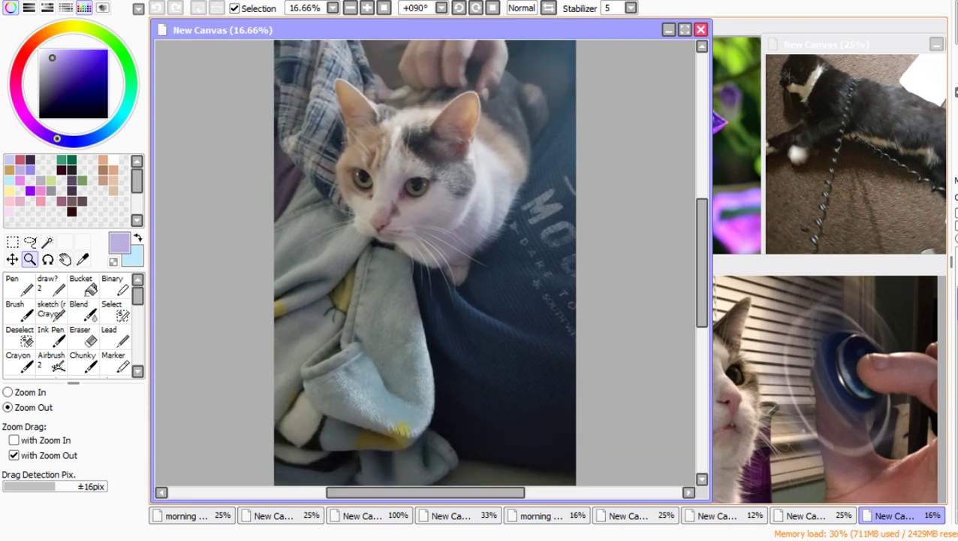
{"action": "left_click_drag", "start_coordinate": [711, 268], "coordinate": [376, 269]}
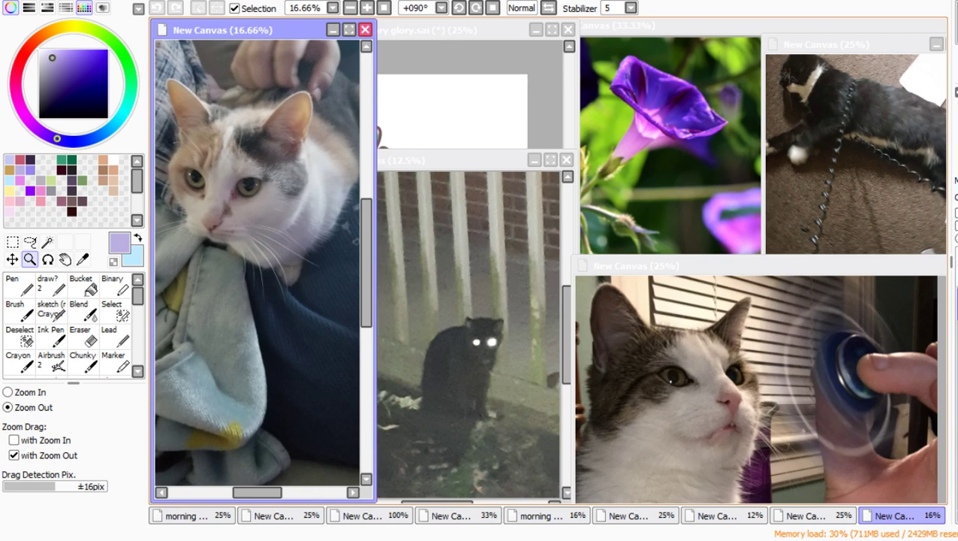
{"action": "left_click_drag", "start_coordinate": [263, 501], "coordinate": [263, 398]}
{"action": "mouse_move", "coordinate": [367, 211]}
{"action": "left_mouse_down"}
{"action": "mouse_move", "coordinate": [367, 187]}
{"action": "mouse_move", "coordinate": [366, 196]}
{"action": "left_mouse_up"}
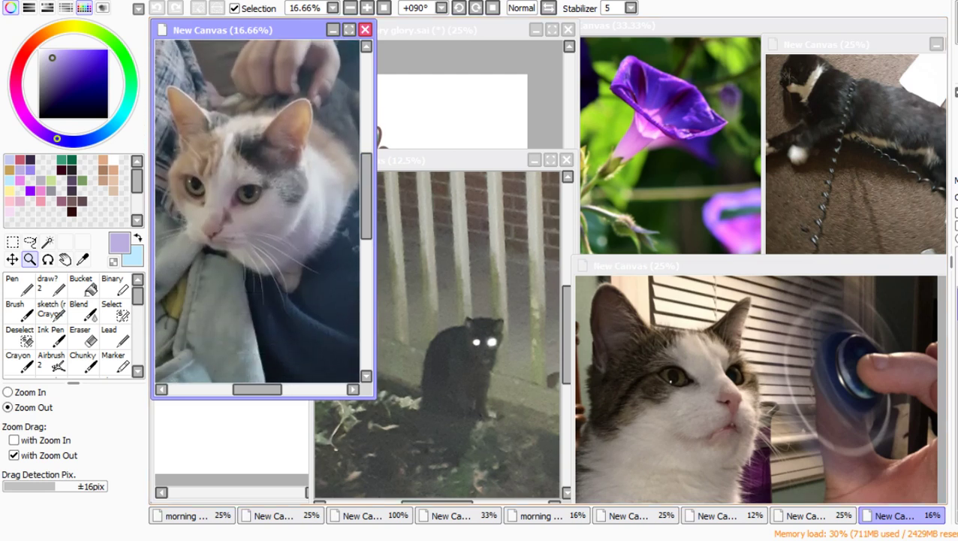
Step: Open the copied close-up of the dark calico cat's face as a new canvas and rotate its view upright to -90°
{"action": "key", "text": "alt+Tab"}
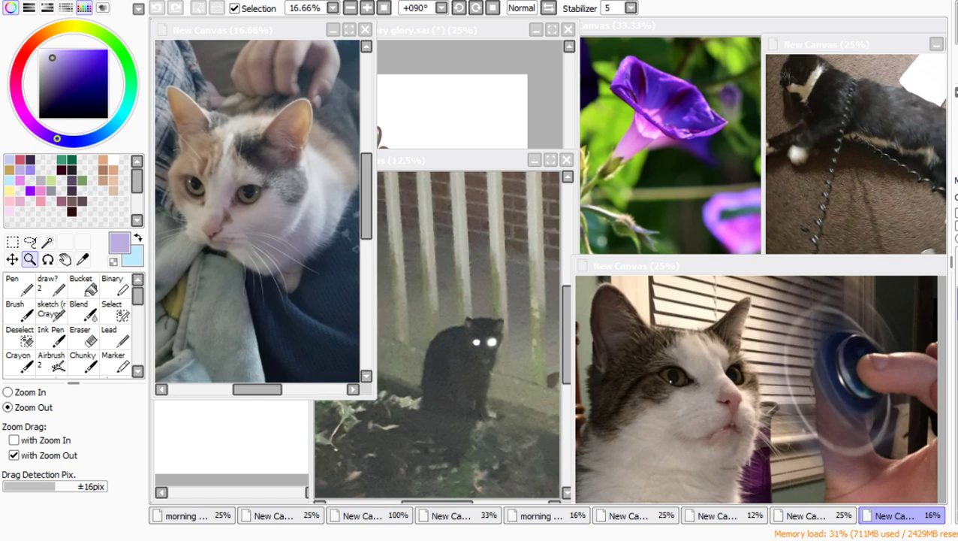
{"action": "key", "text": "alt+Tab"}
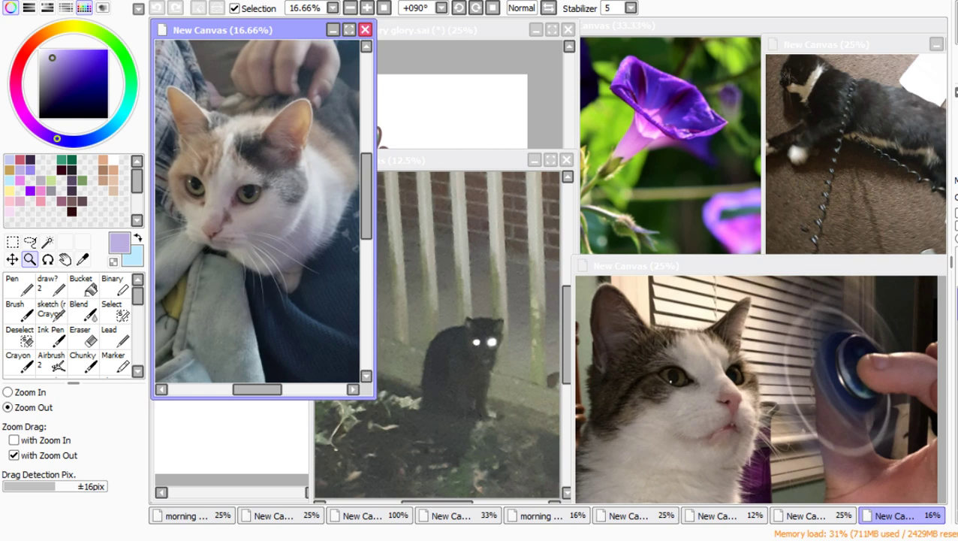
{"action": "key", "text": "ctrl+v"}
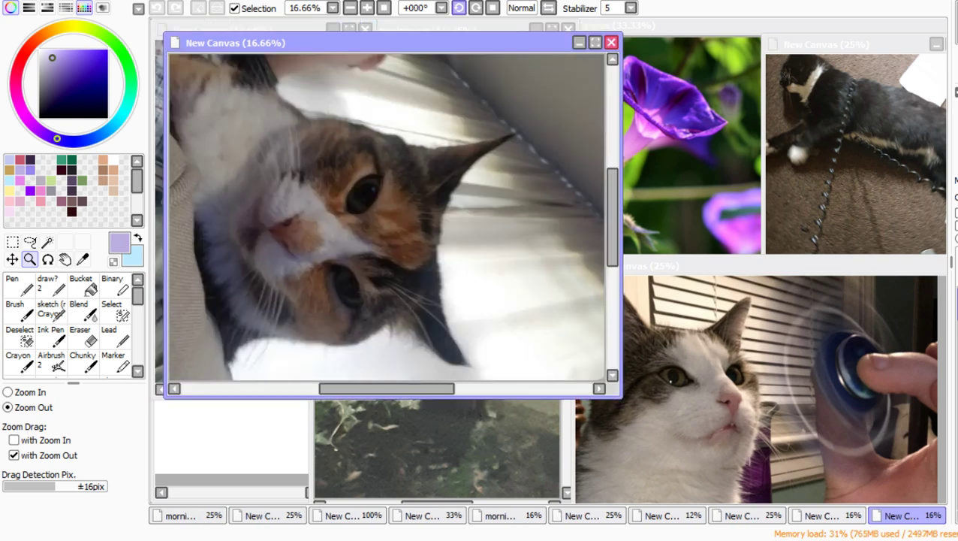
{"action": "left_click", "coordinate": [476, 8]}
{"action": "left_click", "coordinate": [476, 8]}
{"action": "left_click", "coordinate": [475, 7]}
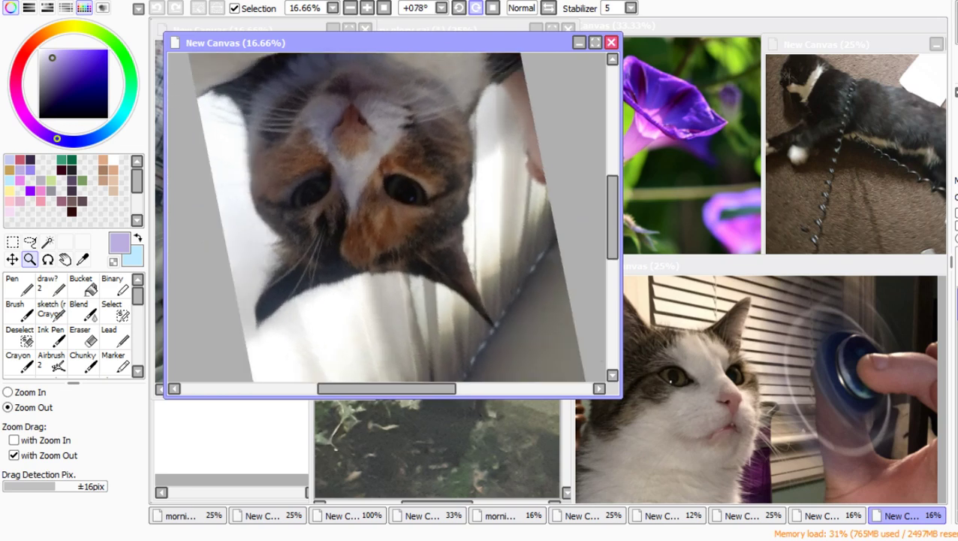
{"action": "left_click", "coordinate": [475, 8]}
{"action": "left_click", "coordinate": [475, 8]}
{"action": "left_click", "coordinate": [475, 7]}
{"action": "left_click", "coordinate": [476, 7]}
{"action": "left_click", "coordinate": [475, 7]}
{"action": "left_click", "coordinate": [475, 8]}
{"action": "key", "text": "End"}
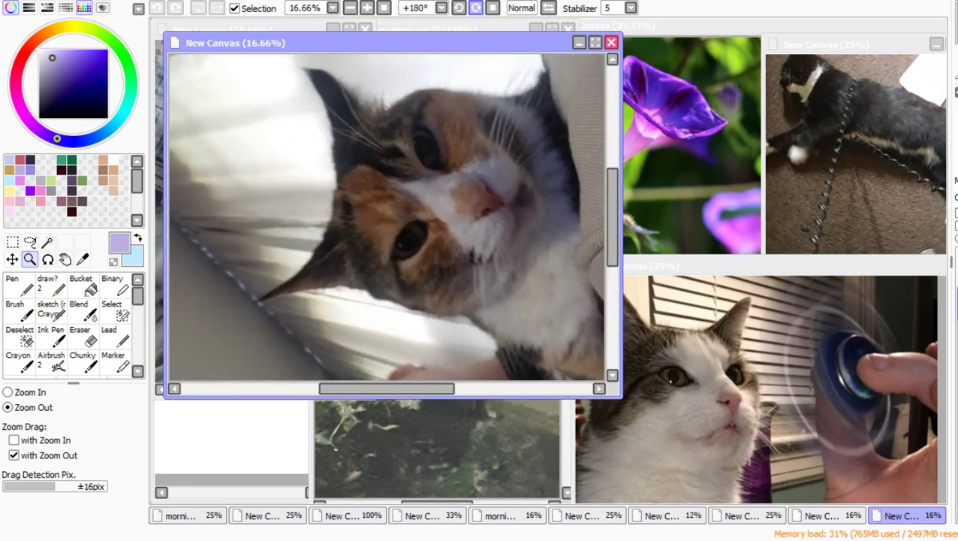
{"action": "key", "text": "End"}
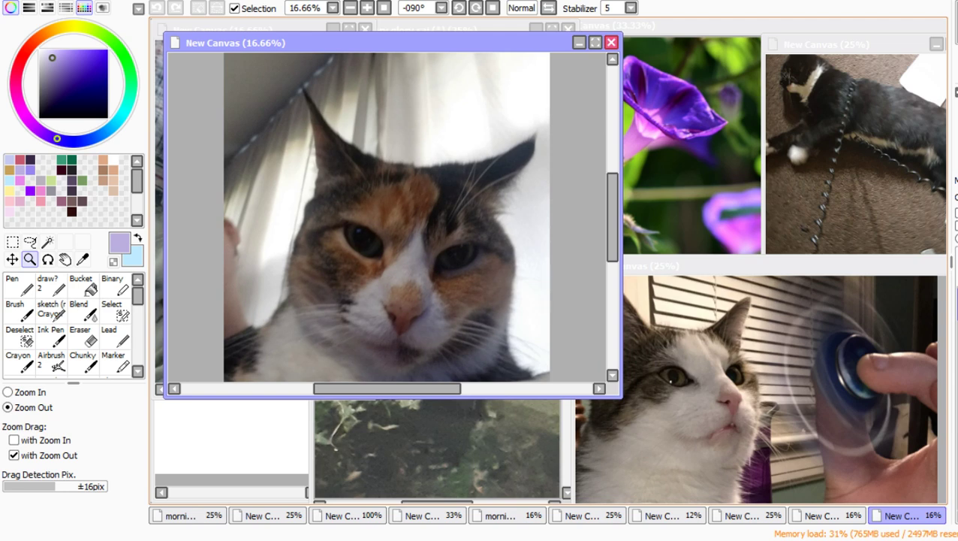
Step: Shrink the dark calico photo's window, set its zoom to 12.5% and place it over the purple flower photo
{"action": "left_click_drag", "start_coordinate": [621, 225], "coordinate": [422, 225]}
{"action": "left_click_drag", "start_coordinate": [315, 43], "coordinate": [693, 18]}
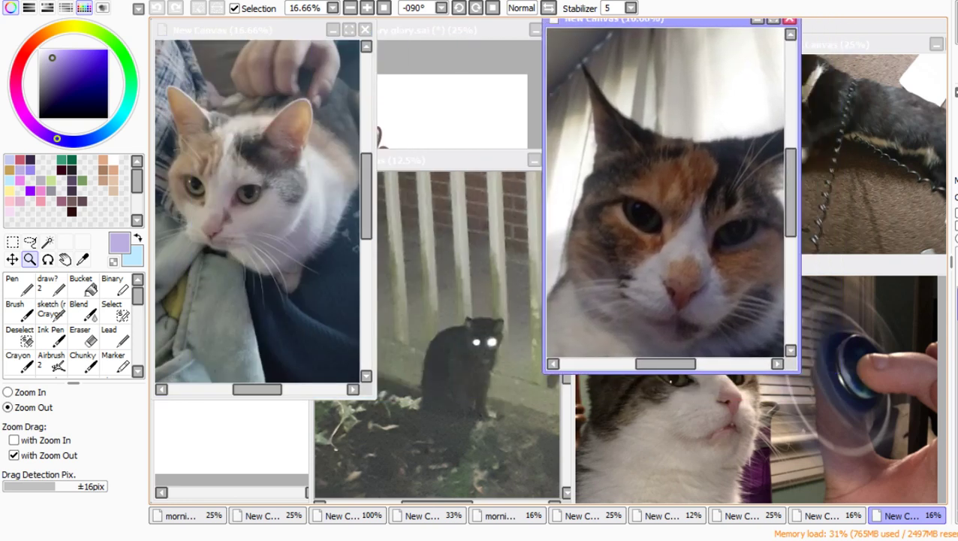
{"action": "left_click_drag", "start_coordinate": [674, 372], "coordinate": [674, 267]}
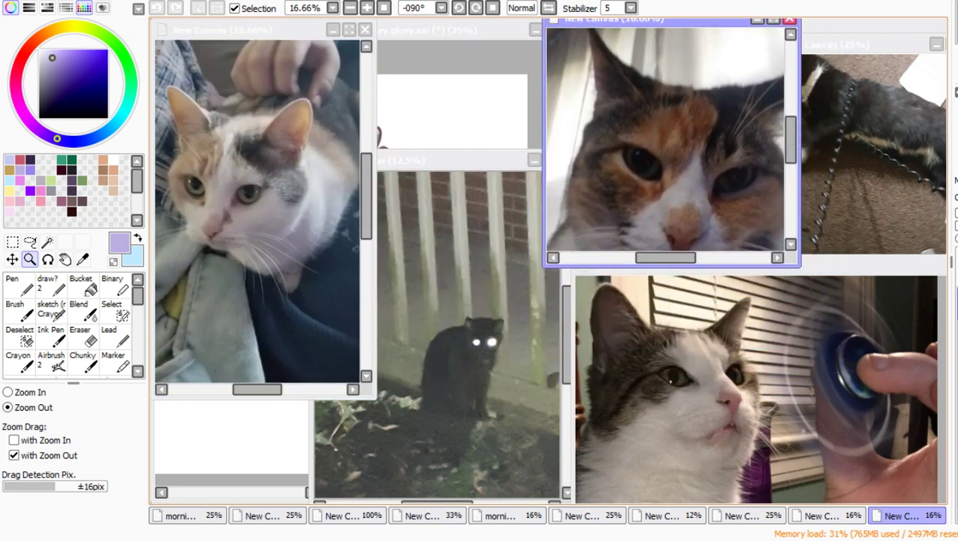
{"action": "left_click", "coordinate": [687, 100]}
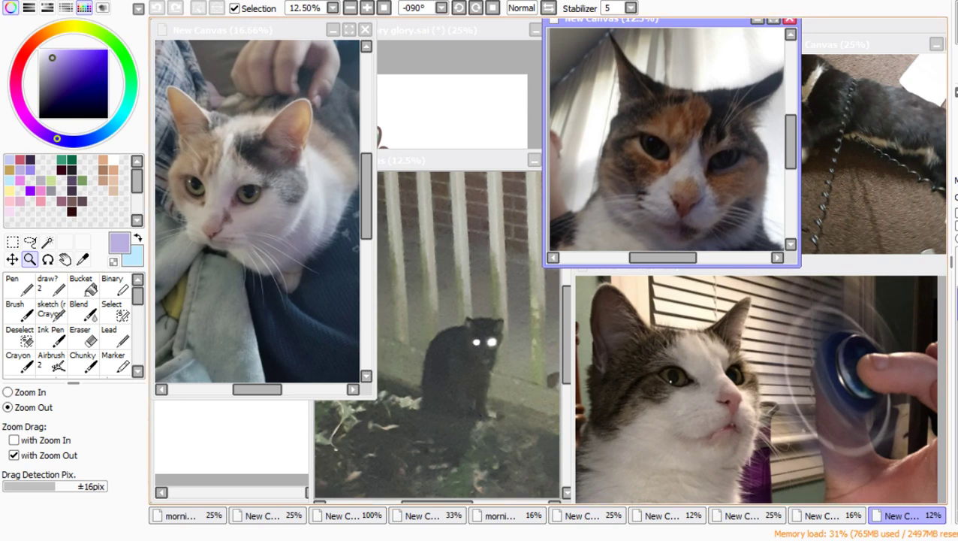
{"action": "left_click_drag", "start_coordinate": [696, 21], "coordinate": [653, 18]}
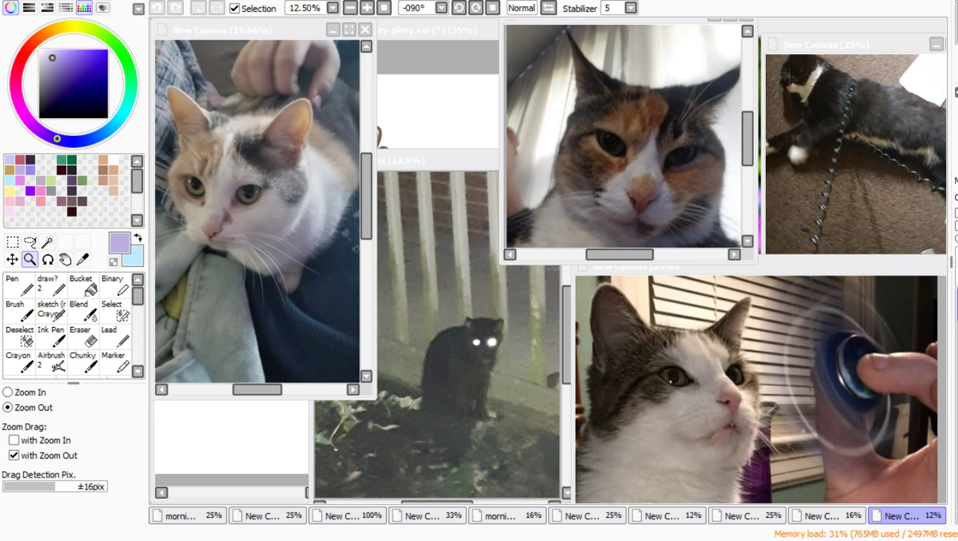
Step: Open the copied photo of the grey cat on a denim jacket as a new canvas and rotate its view to +90°
{"action": "key", "text": "alt+Tab"}
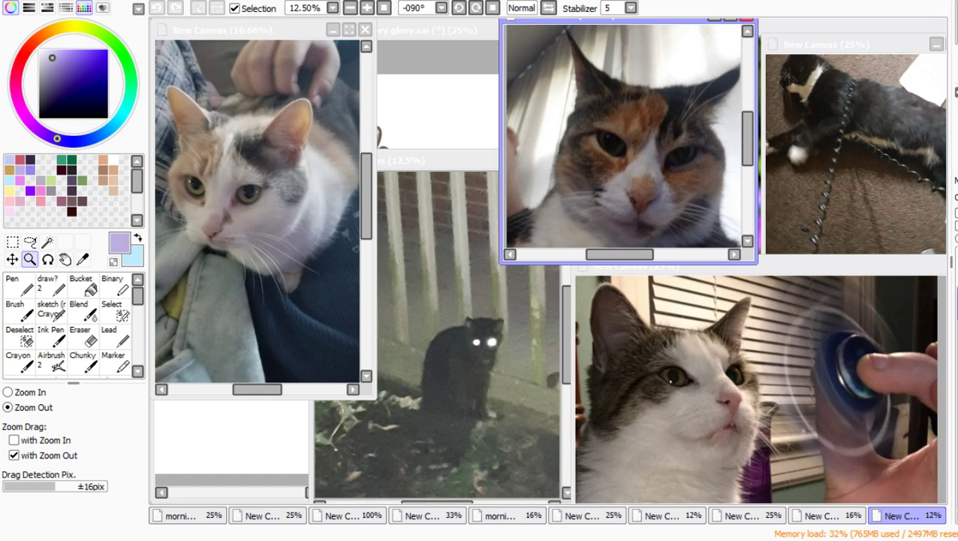
{"action": "key", "text": "ctrl+v"}
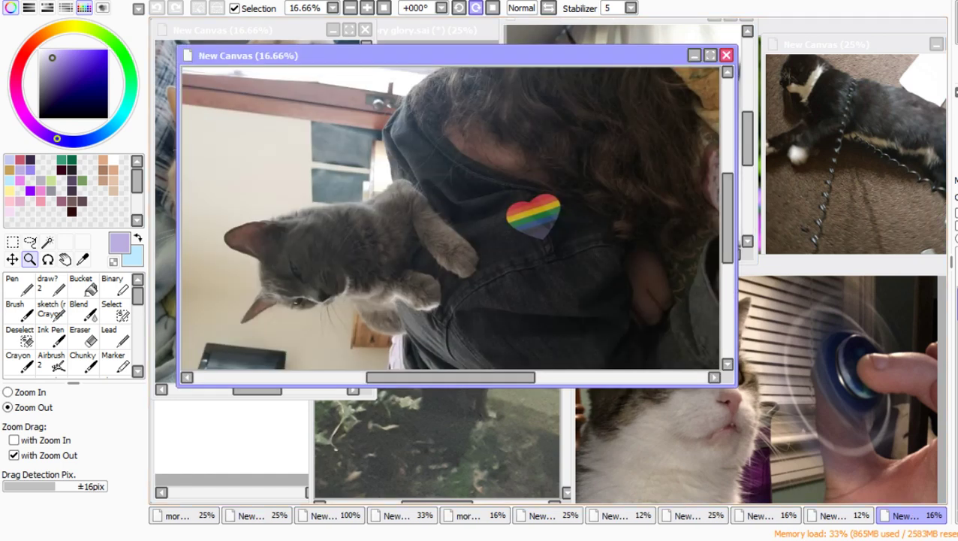
{"action": "left_click", "coordinate": [476, 8]}
{"action": "key", "text": "End"}
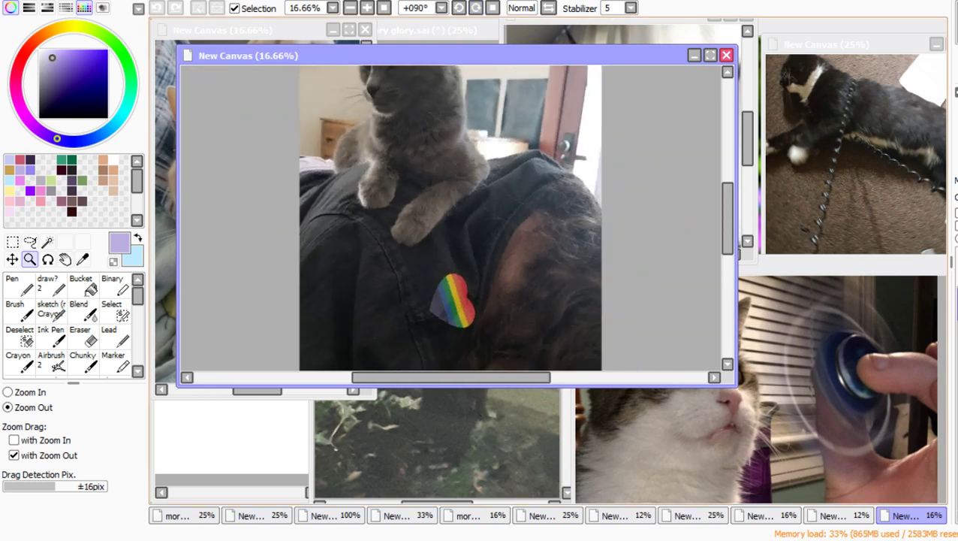
Step: Shrink the grey cat photo's window around the cat at 16.66% zoom and place it below the white calico's face
{"action": "left_click_drag", "start_coordinate": [458, 387], "coordinate": [458, 472]}
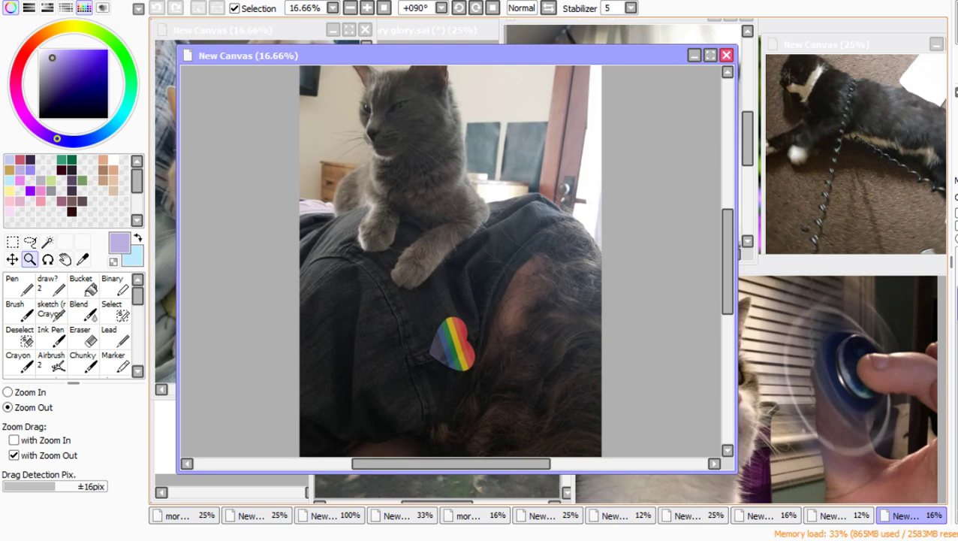
{"action": "left_click_drag", "start_coordinate": [736, 271], "coordinate": [464, 270]}
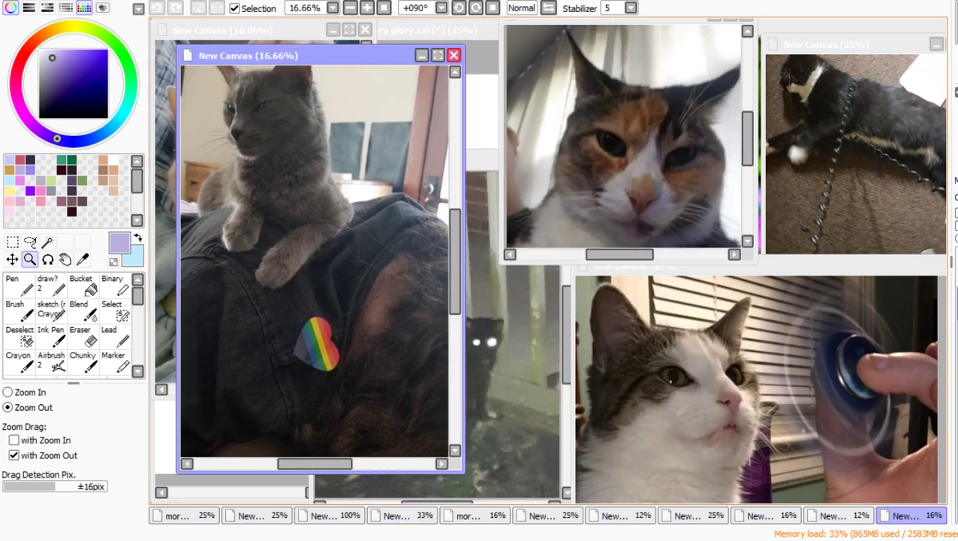
{"action": "left_click_drag", "start_coordinate": [458, 473], "coordinate": [458, 324]}
{"action": "scroll", "coordinate": [330, 188], "scroll_direction": "down", "scroll_amount": 1}
{"action": "scroll", "coordinate": [330, 187], "scroll_direction": "up", "scroll_amount": 1}
{"action": "scroll", "coordinate": [330, 188], "scroll_direction": "down", "scroll_amount": 1}
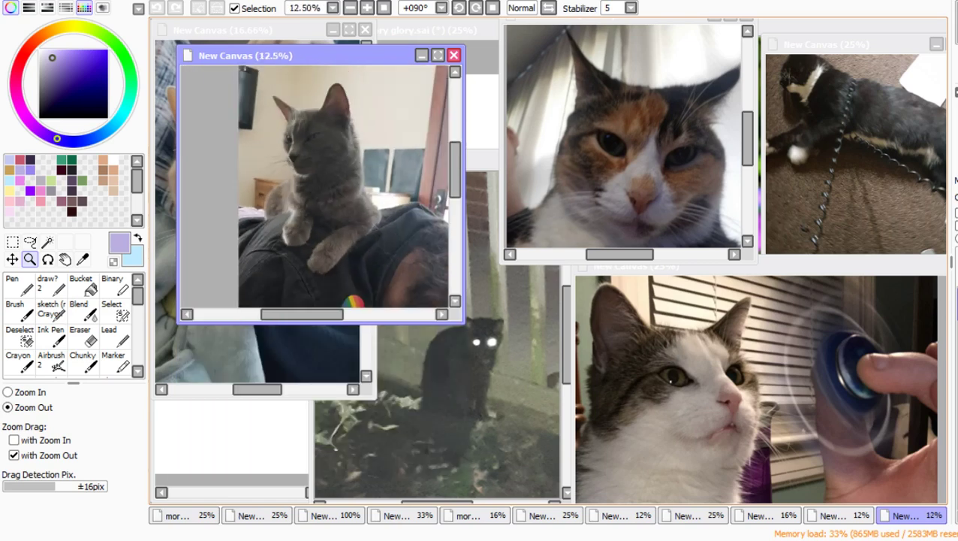
{"action": "scroll", "coordinate": [331, 188], "scroll_direction": "up", "scroll_amount": 1}
{"action": "key", "text": "ctrl+plus"}
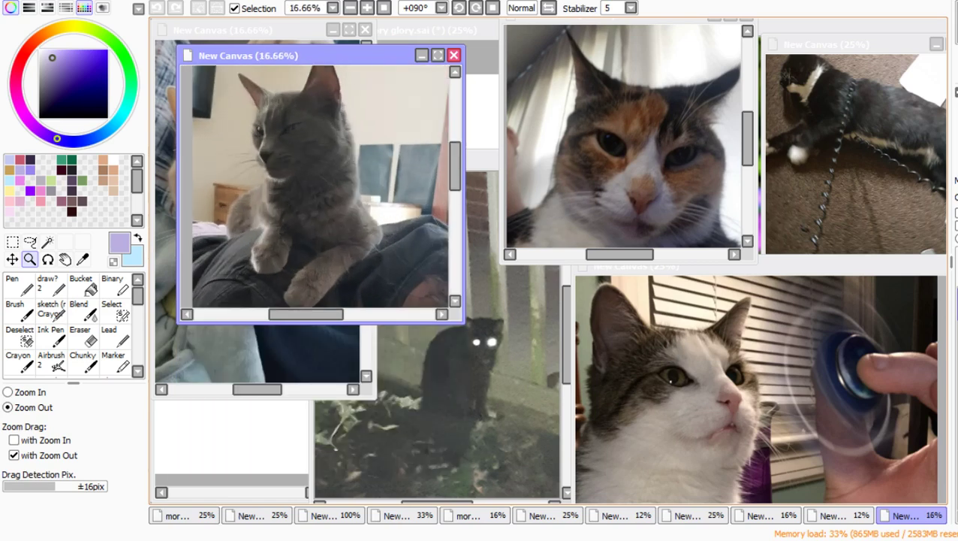
{"action": "left_click_drag", "start_coordinate": [301, 55], "coordinate": [243, 325]}
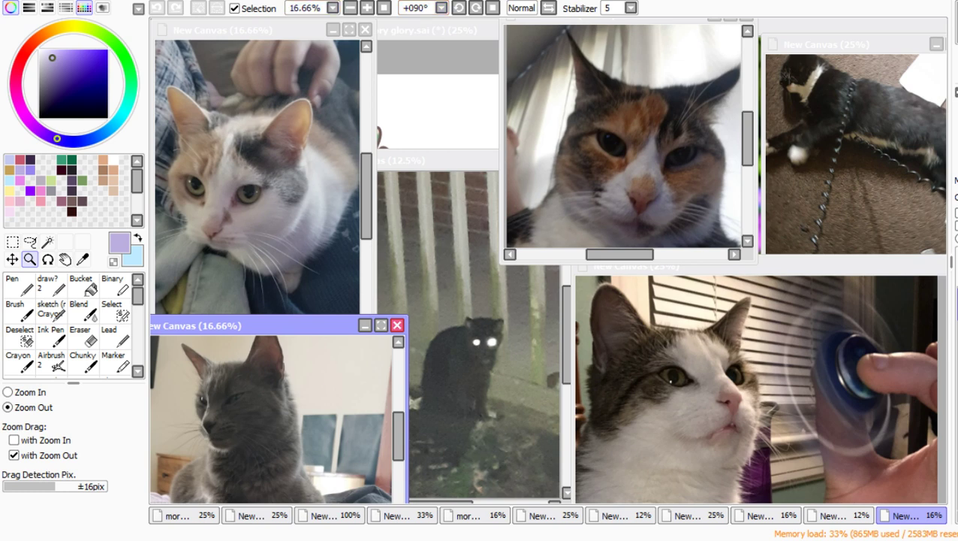
{"action": "key", "text": "alt+Tab"}
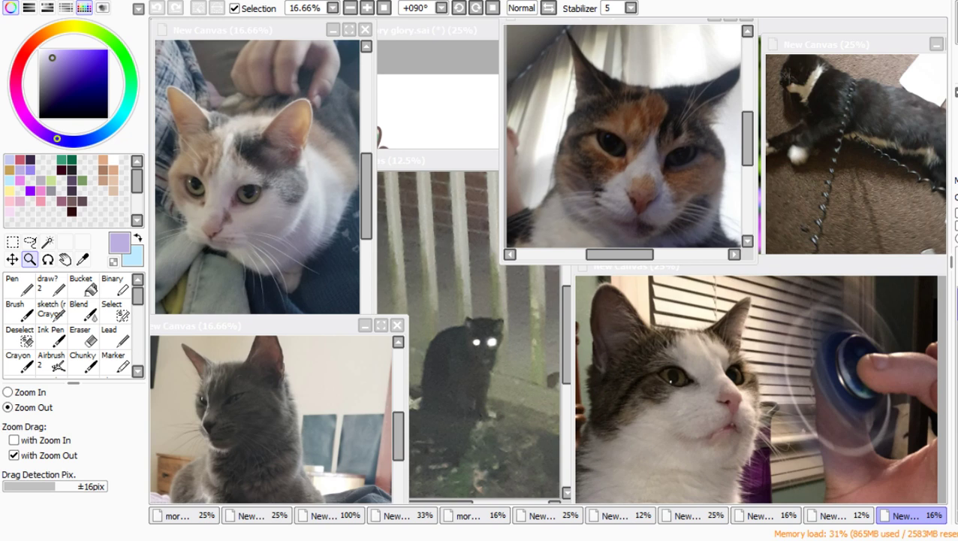
{"action": "left_click", "coordinate": [278, 325]}
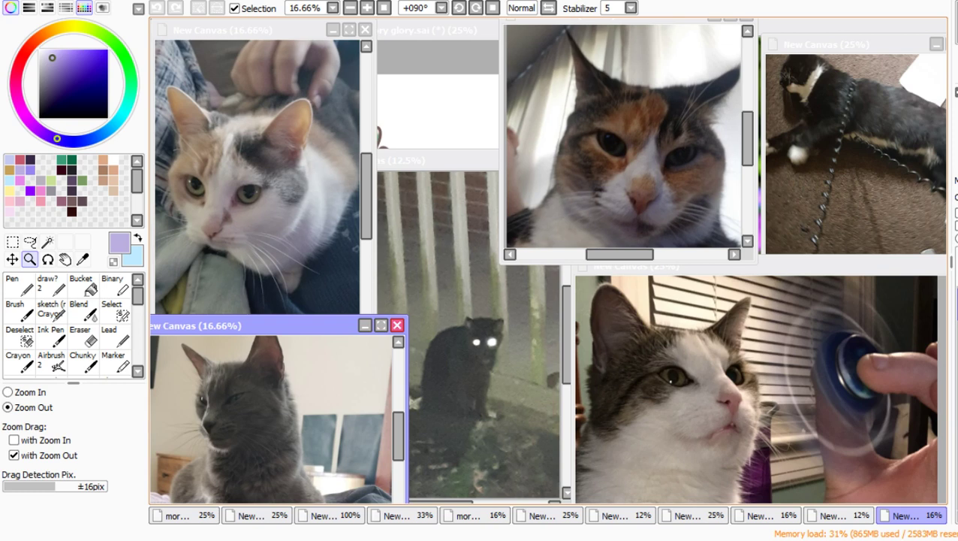
{"action": "left_click", "coordinate": [550, 515]}
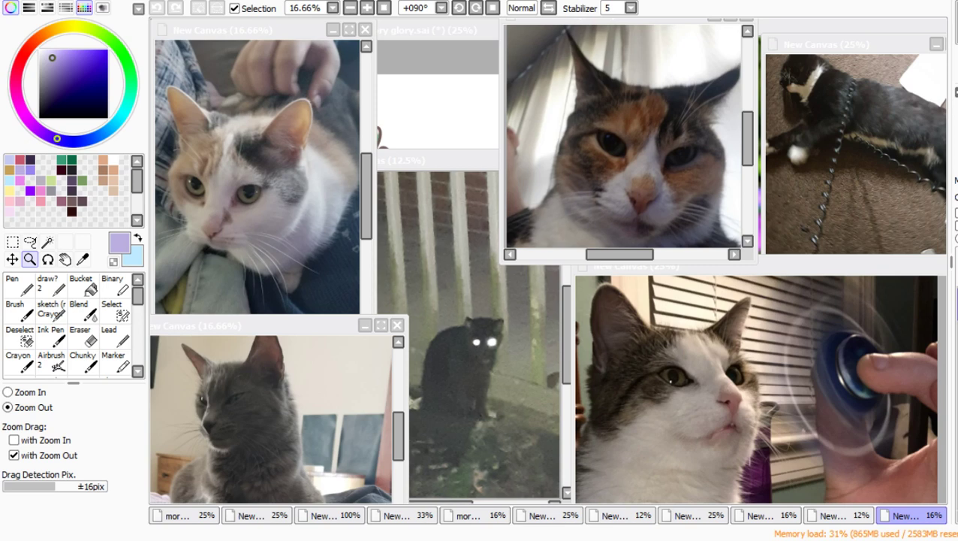
{"action": "left_click", "coordinate": [278, 325]}
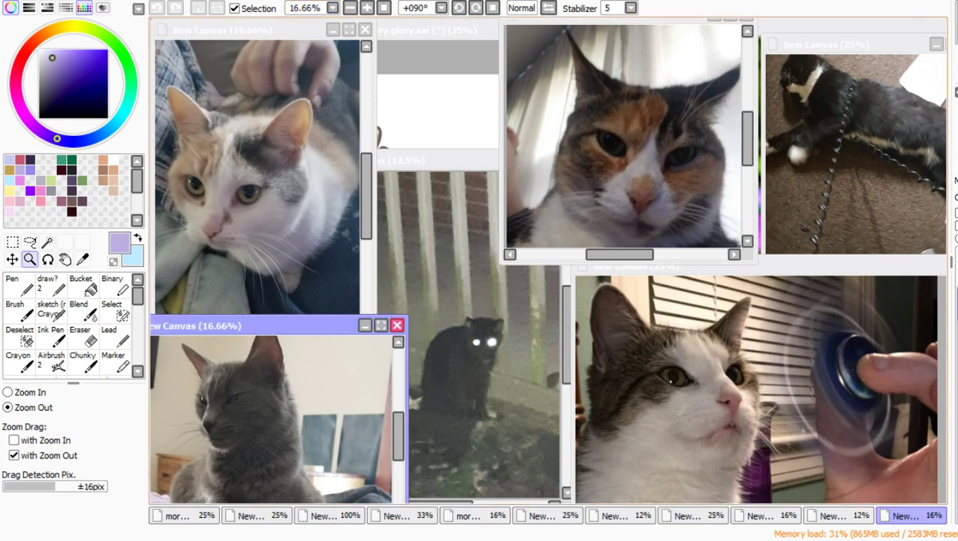
Step: Close the white calico, grey, dark calico, black and fidget spinner cat photos, keeping the black-and-white cat photo open
{"action": "left_click", "coordinate": [365, 30]}
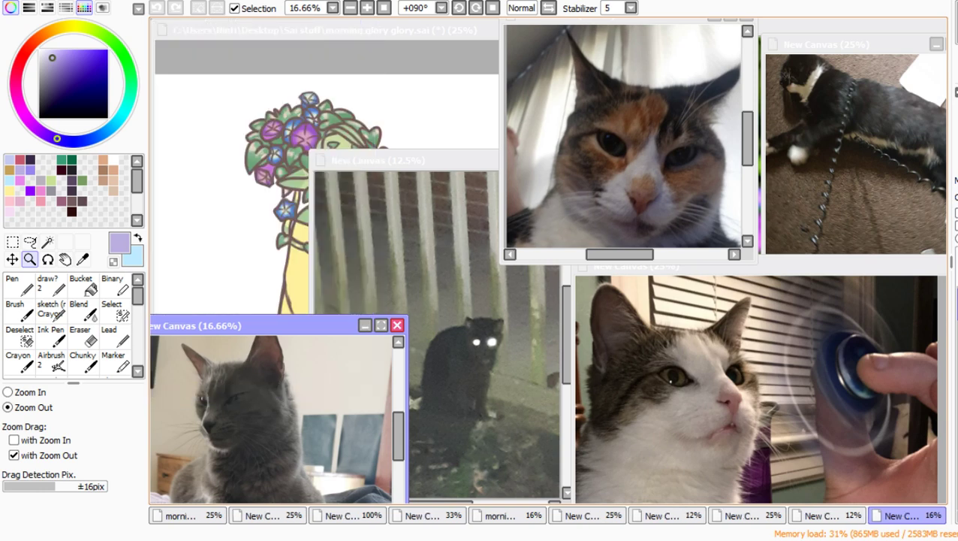
{"action": "left_click", "coordinate": [398, 326]}
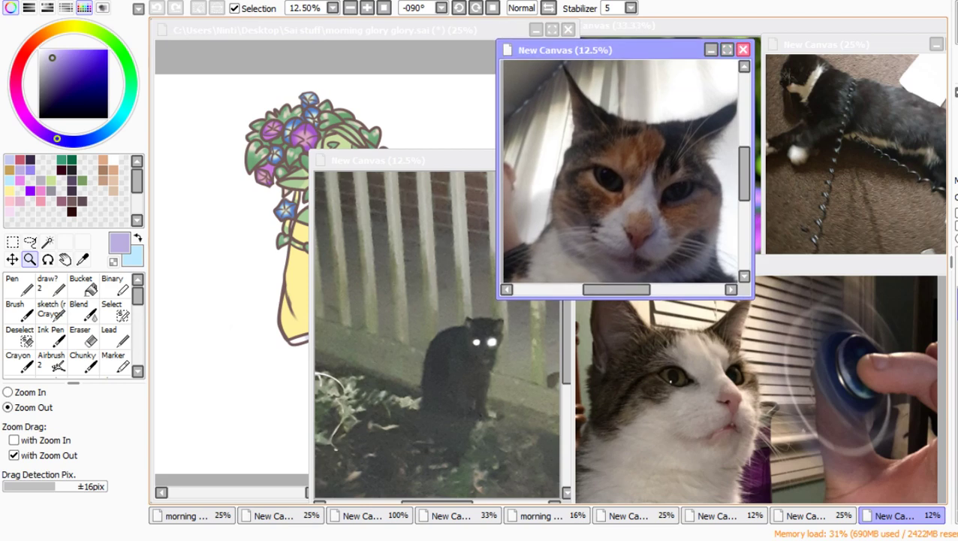
{"action": "left_click", "coordinate": [741, 49]}
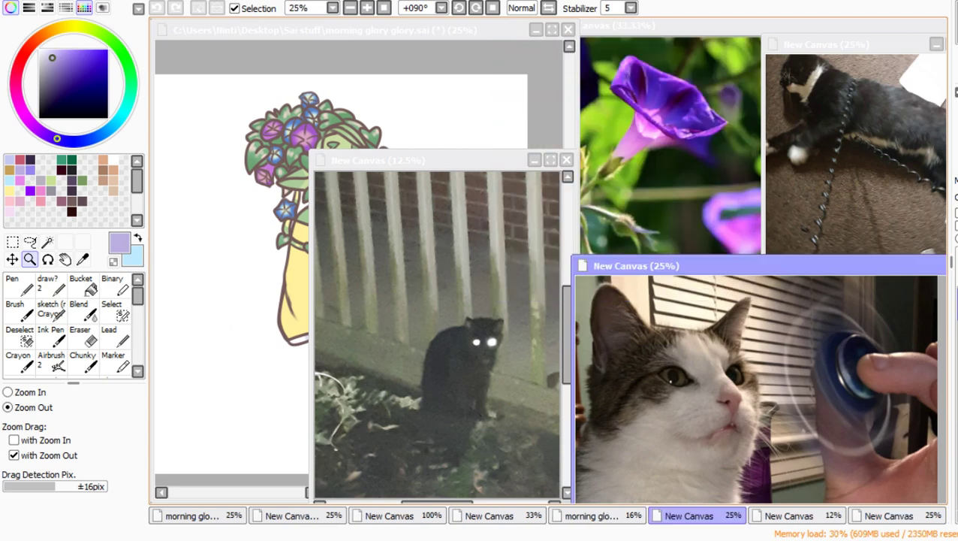
{"action": "left_click", "coordinate": [567, 160]}
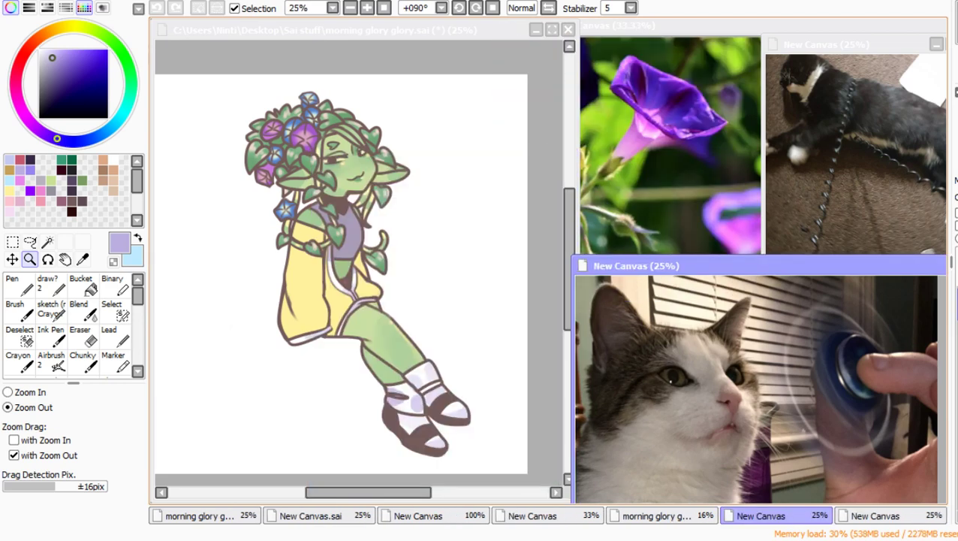
{"action": "left_click_drag", "start_coordinate": [676, 265], "coordinate": [566, 271]}
{"action": "left_click", "coordinate": [885, 271]}
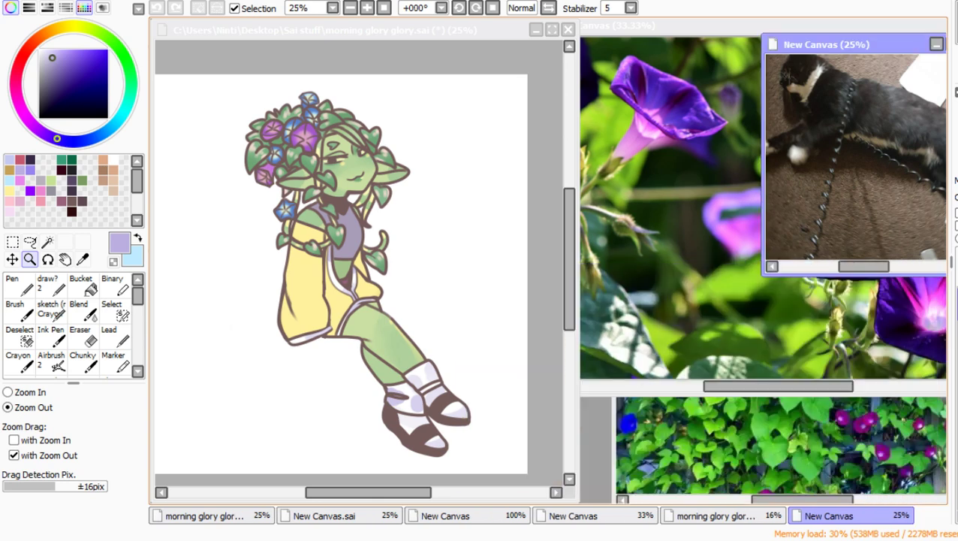
Step: Close the remaining black-and-white cat photo so that only the drawing and flower references stay open
{"action": "left_click_drag", "start_coordinate": [871, 44], "coordinate": [755, 95]}
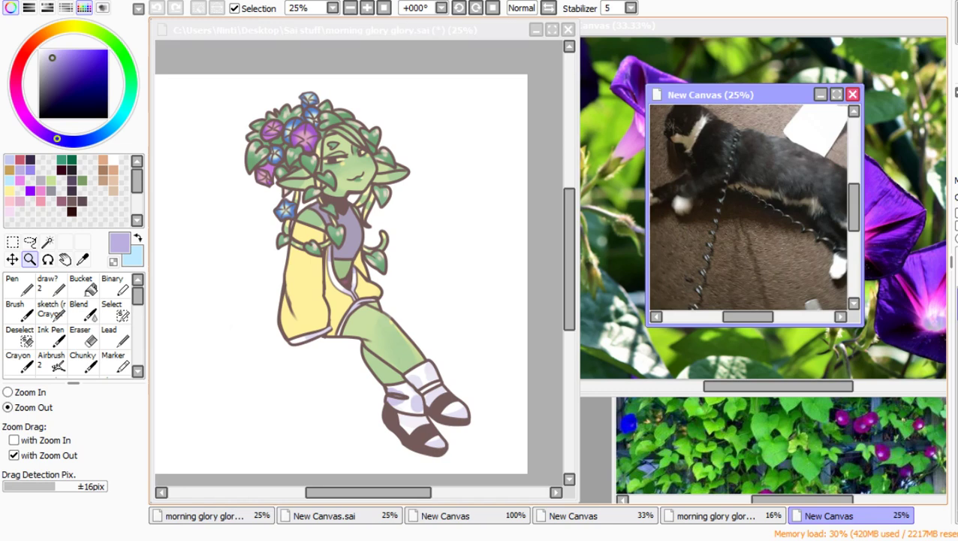
{"action": "left_click", "coordinate": [852, 94]}
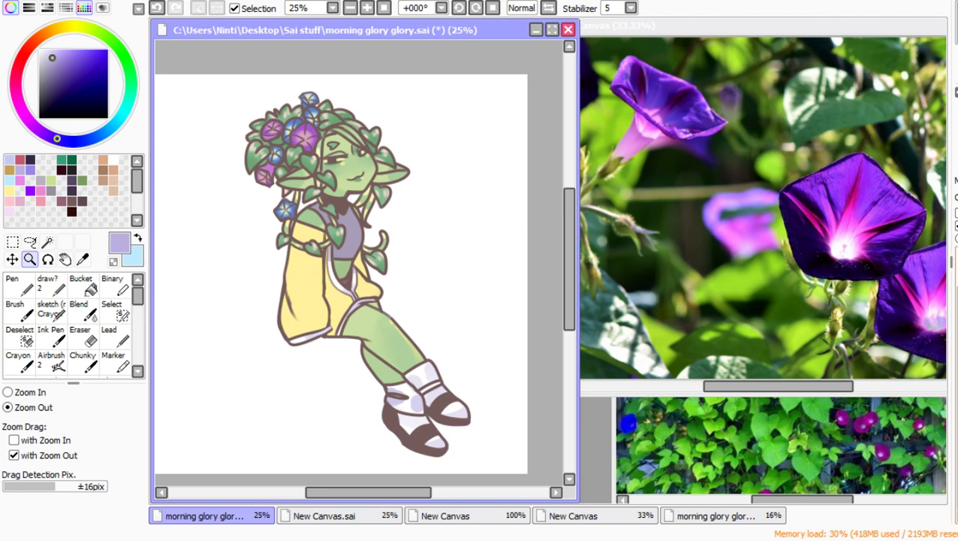
Step: Compare the drawing with and without the sock shading, and with the clothing, leaf and flower colours hidden and shown
{"action": "key", "text": "ctrl+z"}
{"action": "key", "text": "ctrl+y"}
{"action": "key", "text": "ctrl+z"}
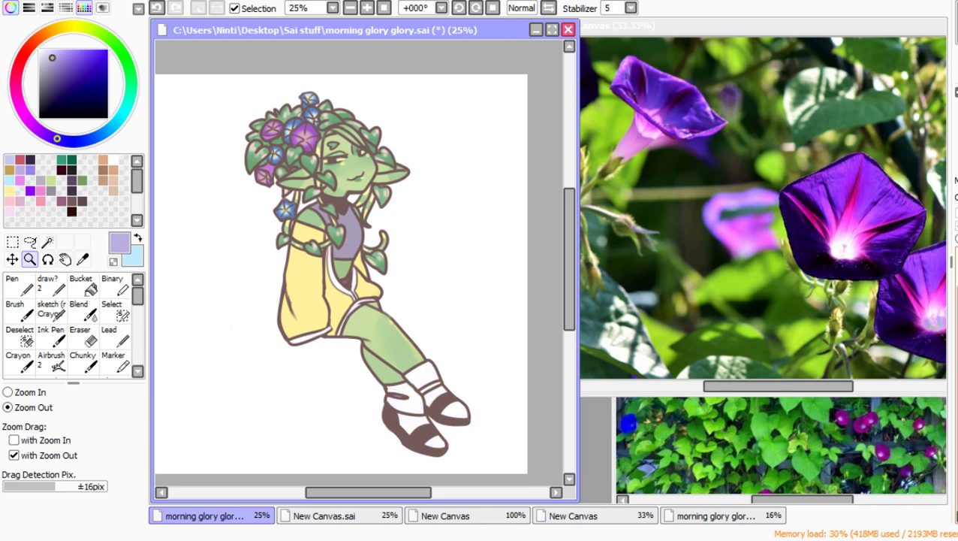
{"action": "key", "text": "ctrl+y"}
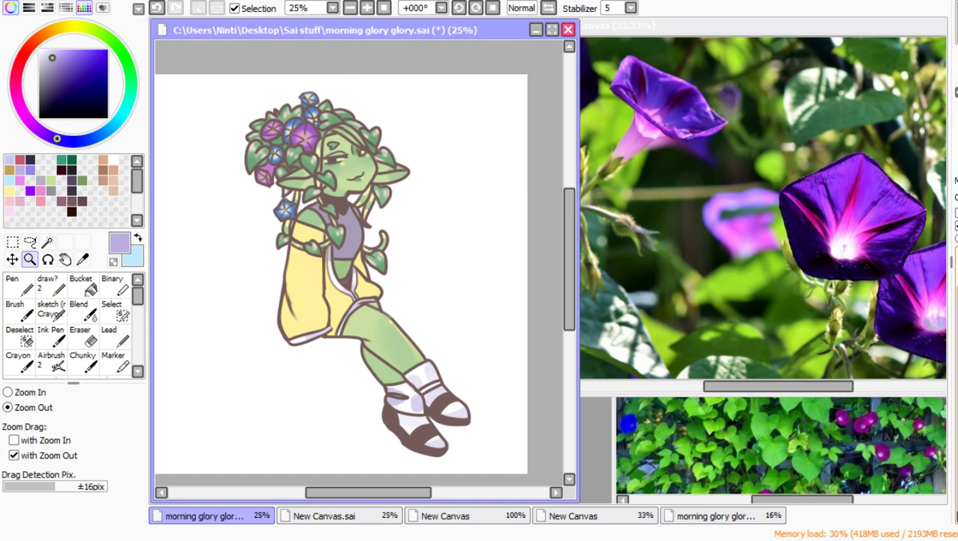
{"action": "left_click", "coordinate": [956, 488]}
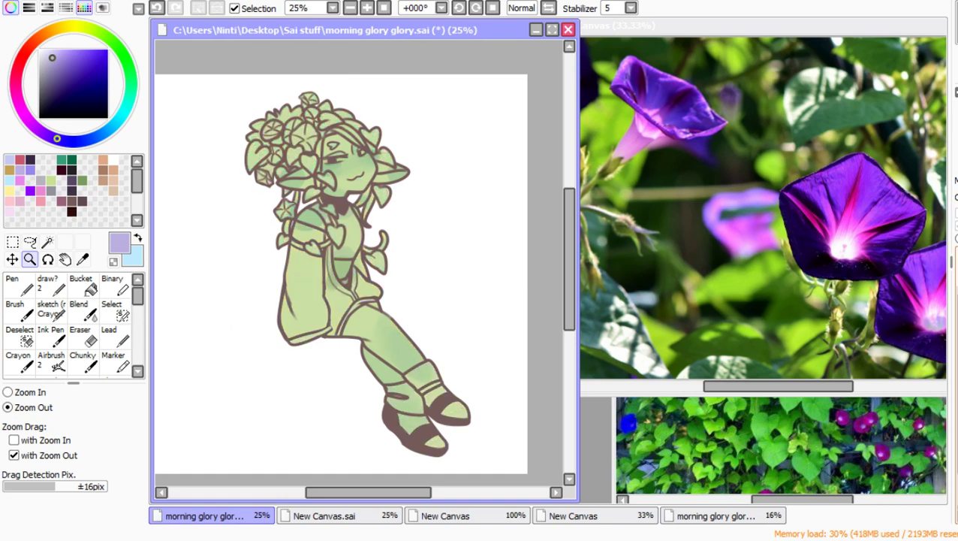
{"action": "left_click", "coordinate": [955, 488]}
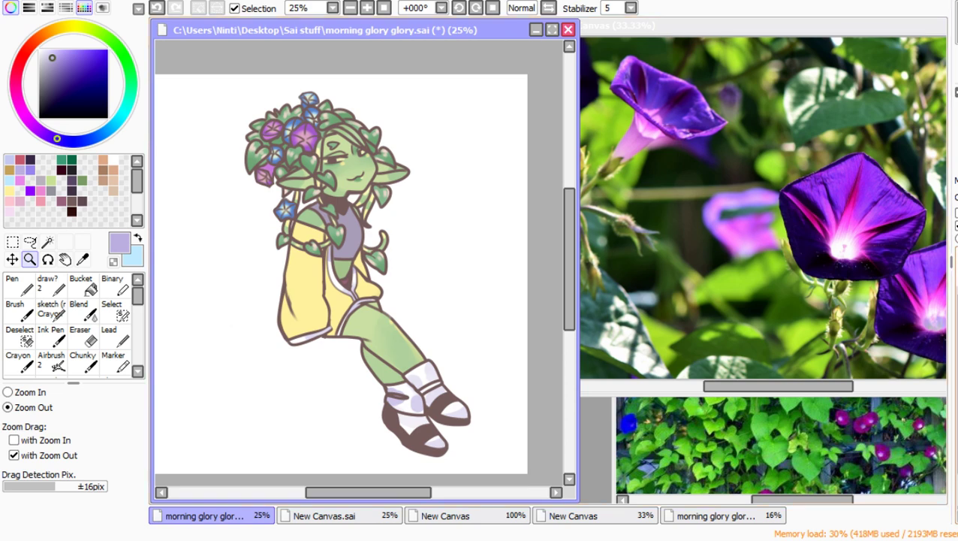
Step: Draw a dark brown line across the top of the yellow sleeve with the Lead brush at size 20 to form a trim band
{"action": "left_click_drag", "start_coordinate": [274, 198], "coordinate": [392, 299]}
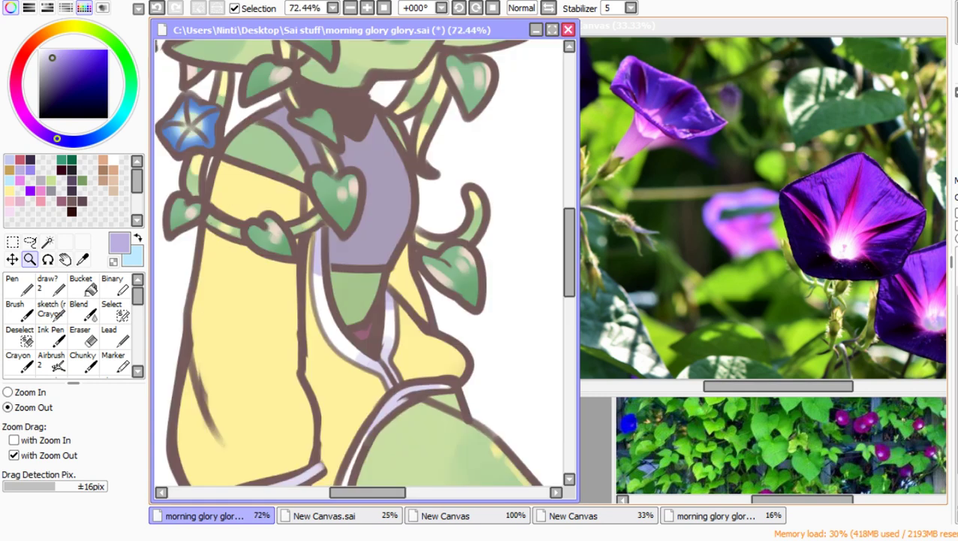
{"action": "left_click", "coordinate": [109, 334]}
{"action": "left_click", "coordinate": [71, 211]}
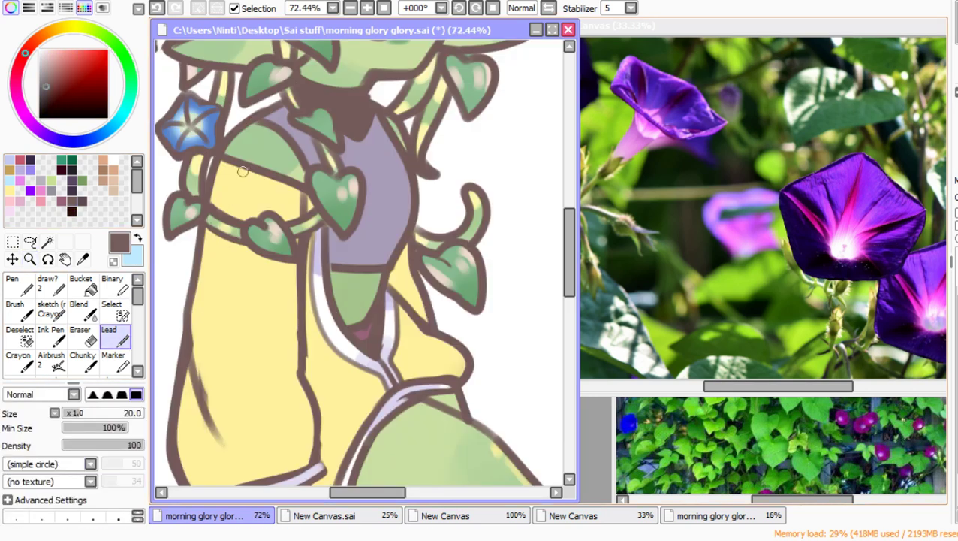
{"action": "left_click_drag", "start_coordinate": [225, 174], "coordinate": [307, 214]}
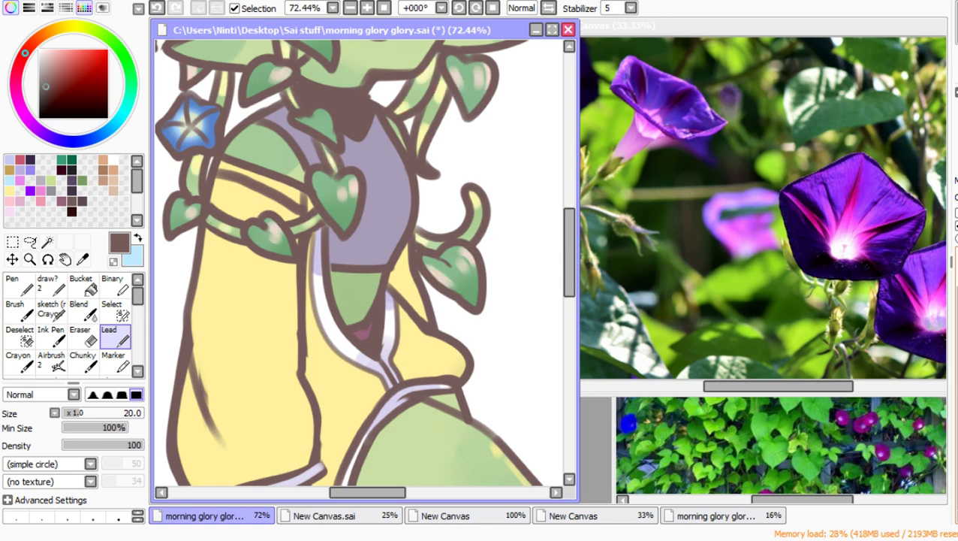
Step: Colour the trim band at the top of the yellow sleeve white with the Lead brush
{"action": "left_click", "coordinate": [113, 170]}
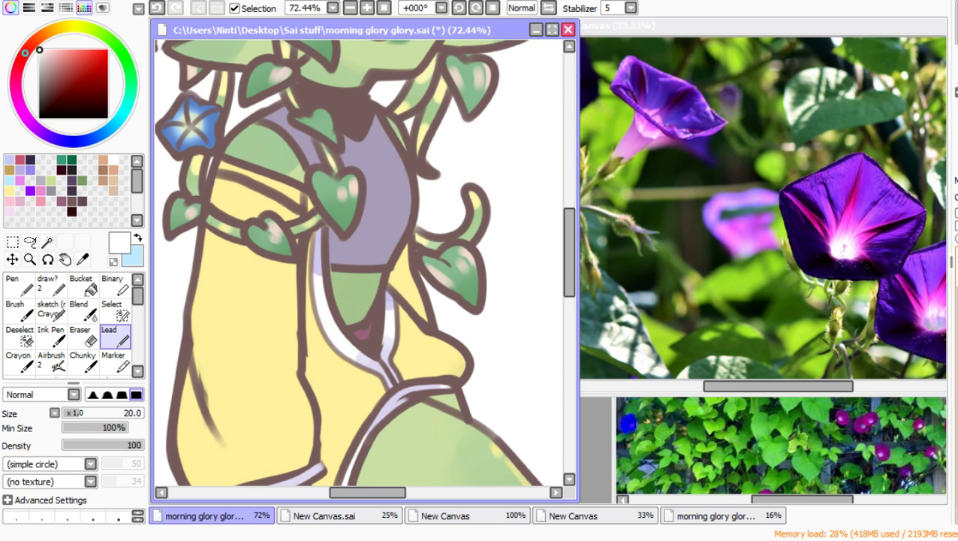
{"action": "left_click", "coordinate": [956, 315]}
{"action": "left_click", "coordinate": [956, 315]}
{"action": "left_click", "coordinate": [956, 316]}
{"action": "left_click", "coordinate": [956, 316]}
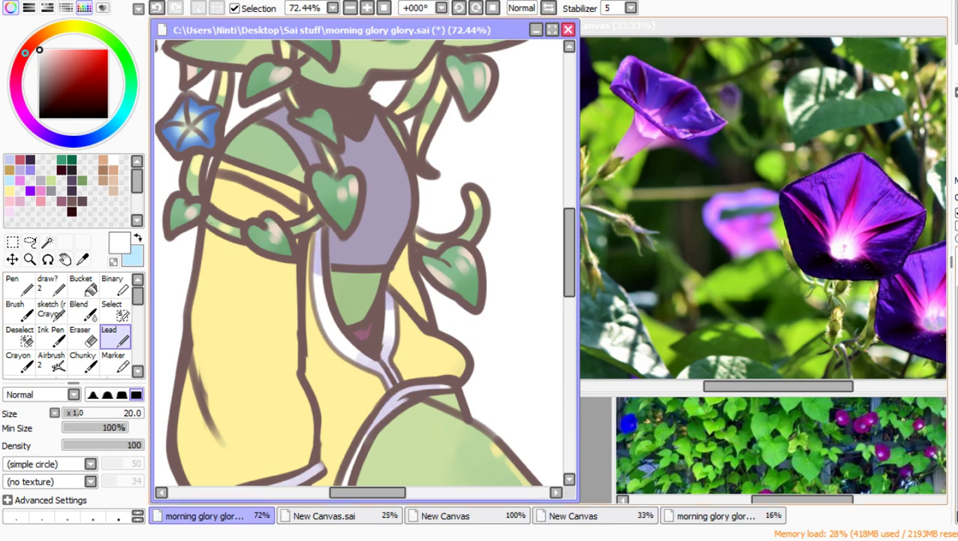
{"action": "left_click", "coordinate": [112, 261]}
{"action": "left_click_drag", "start_coordinate": [216, 161], "coordinate": [300, 203]}
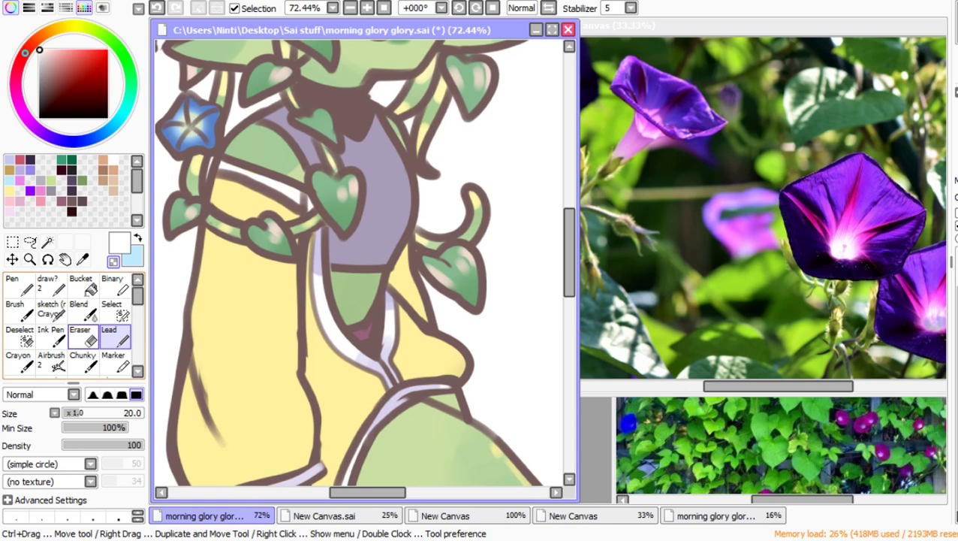
Step: Clean up the edges of the white sleeve trim using the Eraser at size 50, undoing the first erasing stroke
{"action": "left_click", "coordinate": [113, 360]}
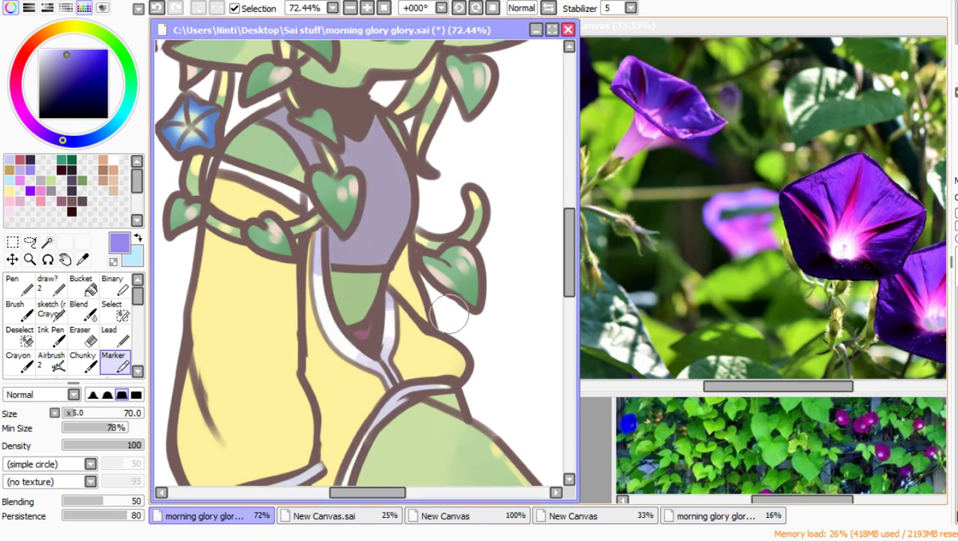
{"action": "left_click", "coordinate": [138, 237]}
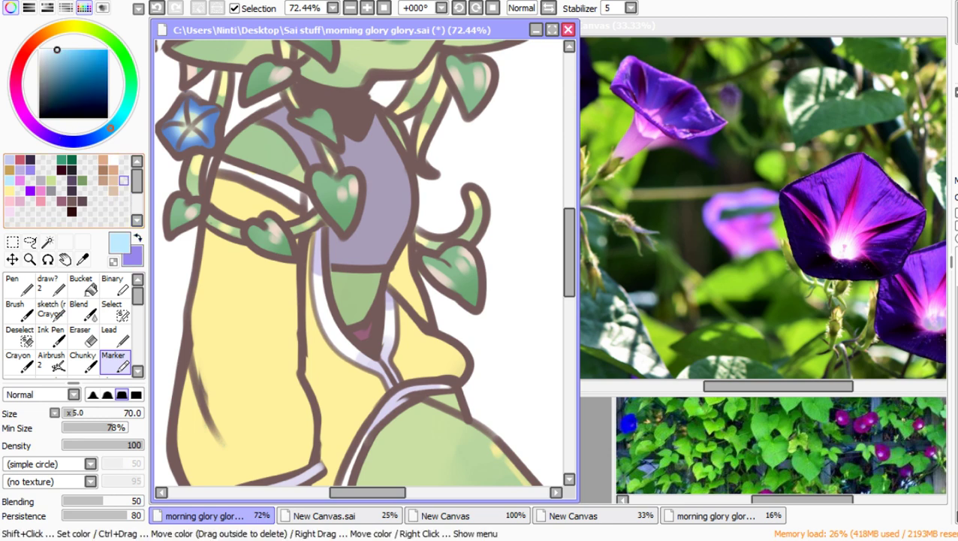
{"action": "left_click", "coordinate": [114, 159]}
{"action": "left_click", "coordinate": [52, 284]}
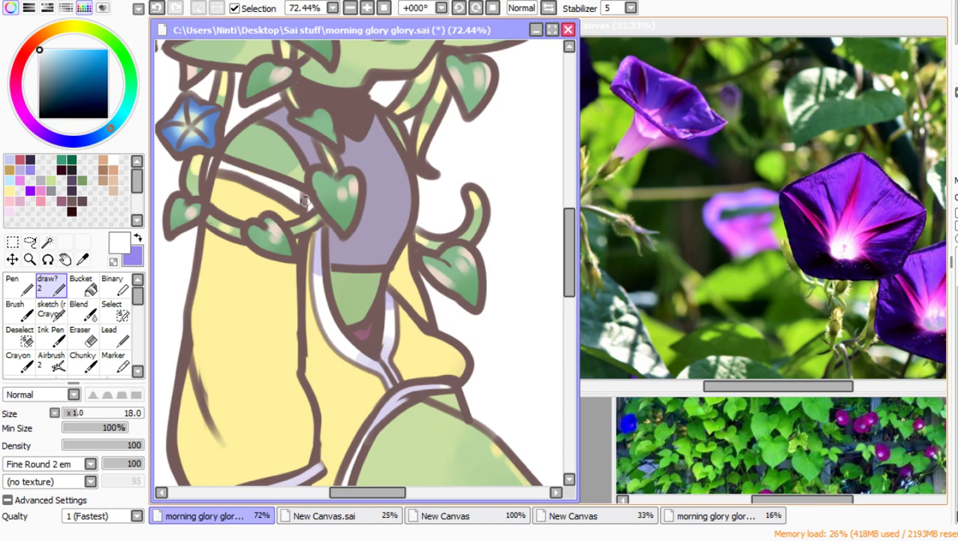
{"action": "left_click", "coordinate": [957, 263]}
{"action": "left_click", "coordinate": [956, 263]}
{"action": "left_click", "coordinate": [81, 334]}
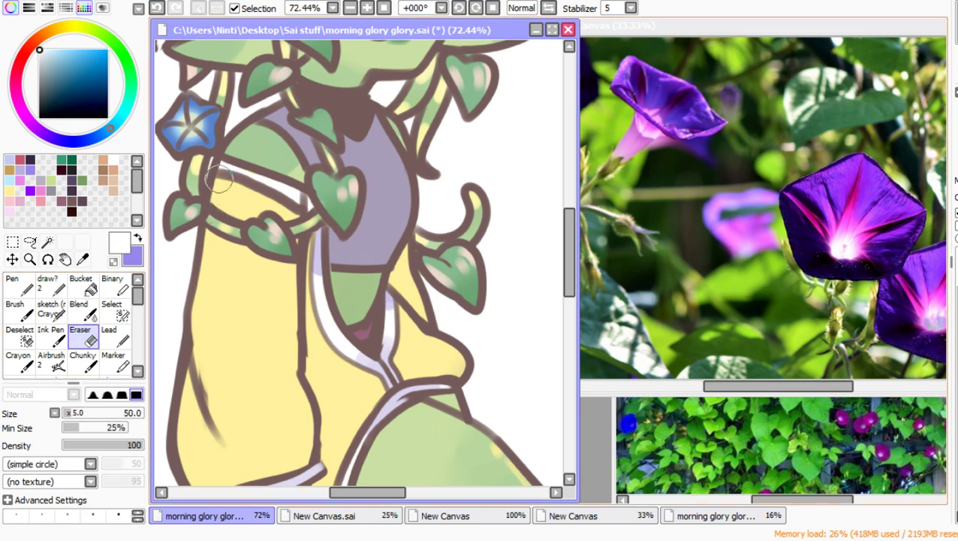
{"action": "mouse_move", "coordinate": [219, 179]}
{"action": "left_mouse_down"}
{"action": "mouse_move", "coordinate": [262, 186]}
{"action": "mouse_move", "coordinate": [230, 165]}
{"action": "mouse_move", "coordinate": [306, 207]}
{"action": "left_mouse_up"}
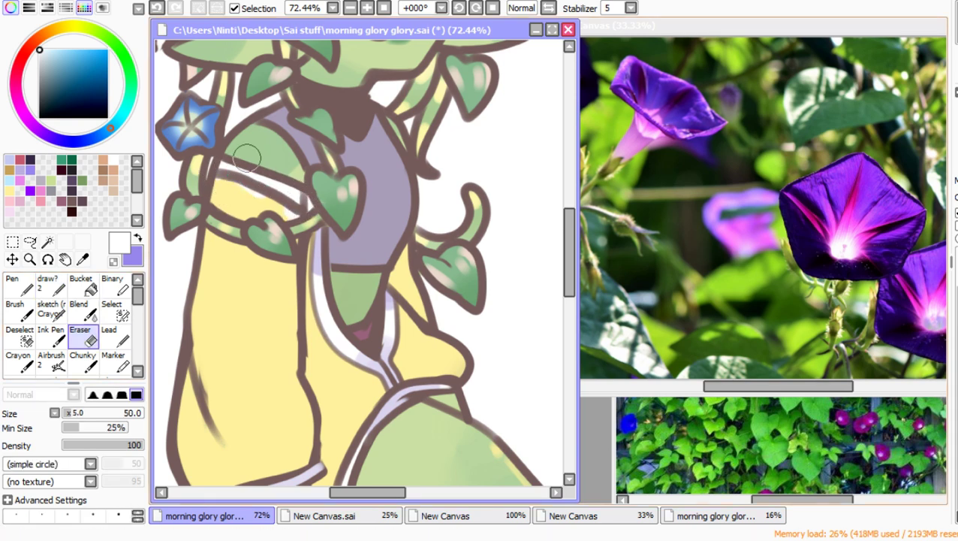
{"action": "key", "text": "ctrl+z"}
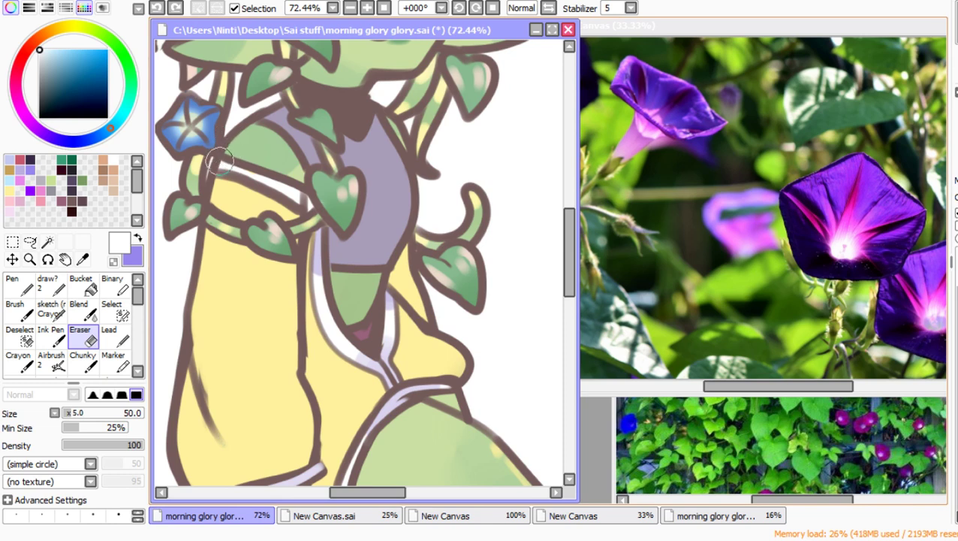
{"action": "left_click_drag", "start_coordinate": [219, 160], "coordinate": [302, 200]}
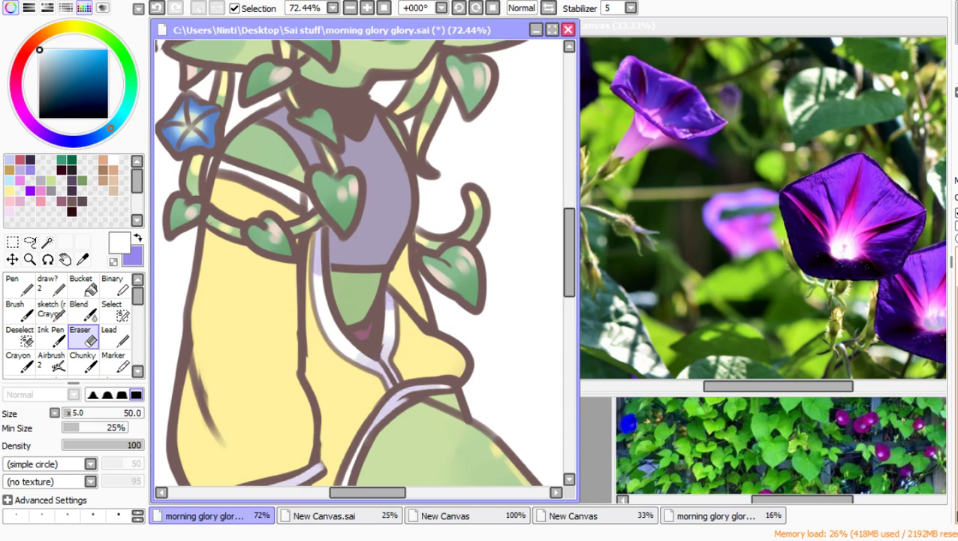
Step: Compare the character's torso with and without the purple top's colour
{"action": "key", "text": "d"}
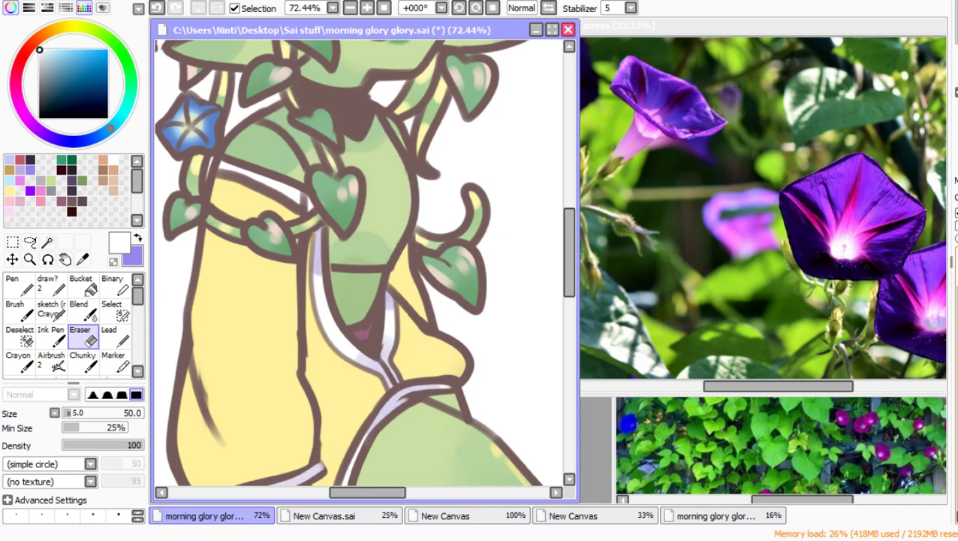
{"action": "key", "text": "ctrl+y"}
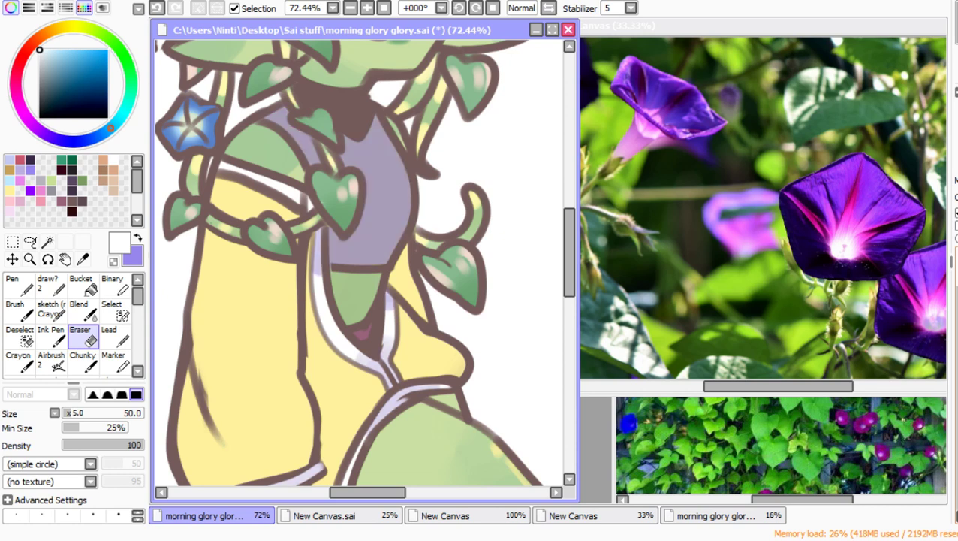
{"action": "key", "text": "ctrl+z"}
{"action": "key", "text": "ctrl+y"}
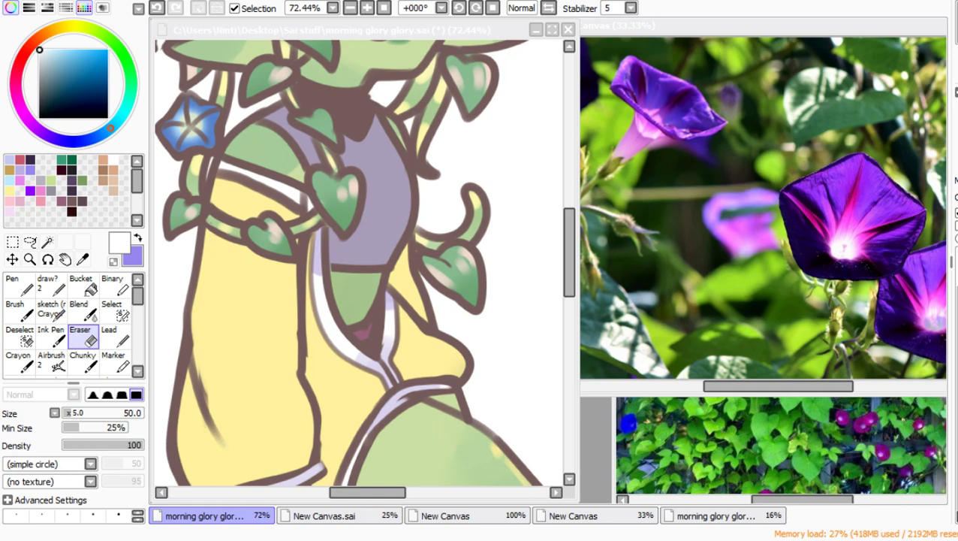
Step: Open the copied "Everyone is here!" cat collage as a new canvas, crop its window's black edge, and place it over the flower references
{"action": "key", "text": "alt+Tab"}
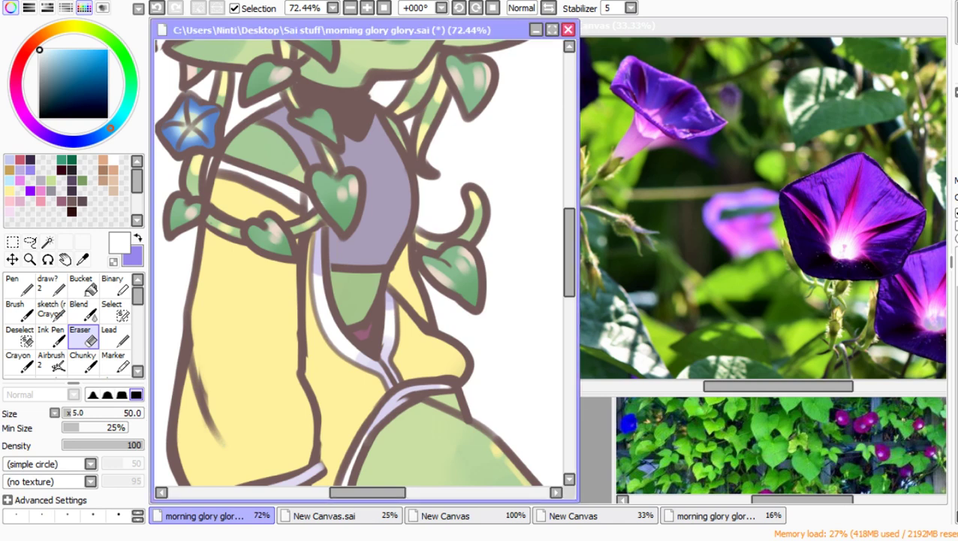
{"action": "key", "text": "ctrl+v"}
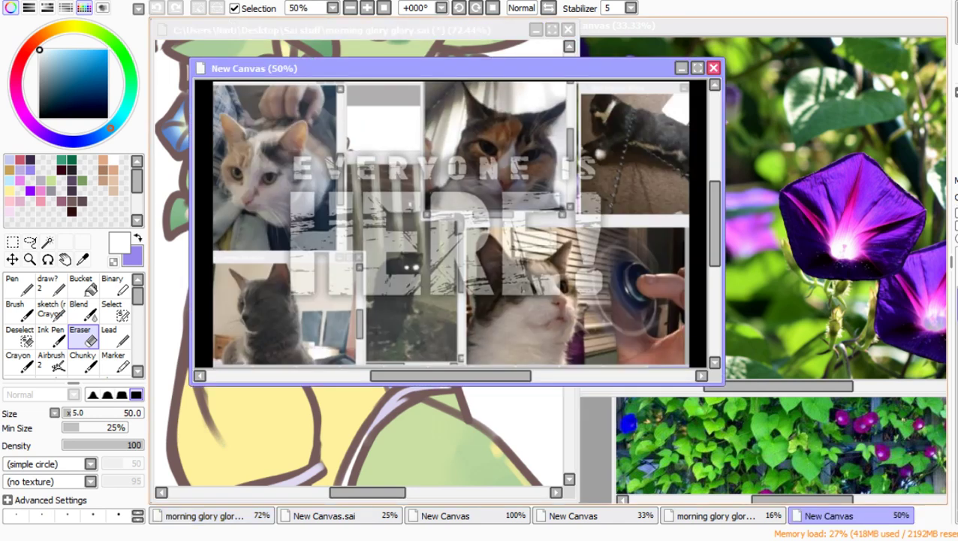
{"action": "left_click_drag", "start_coordinate": [450, 68], "coordinate": [623, 80]}
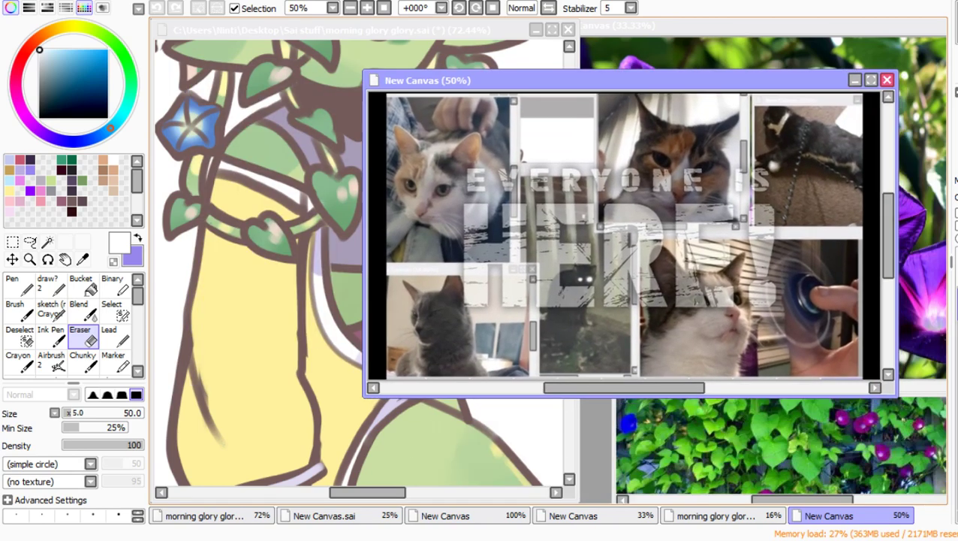
{"action": "left_click_drag", "start_coordinate": [364, 223], "coordinate": [412, 223]}
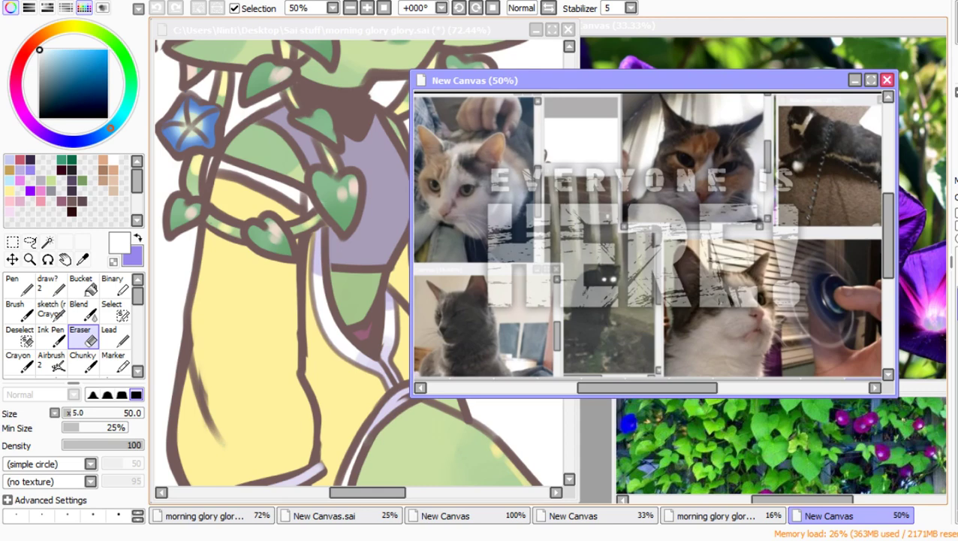
{"action": "left_click_drag", "start_coordinate": [564, 82], "coordinate": [633, 203]}
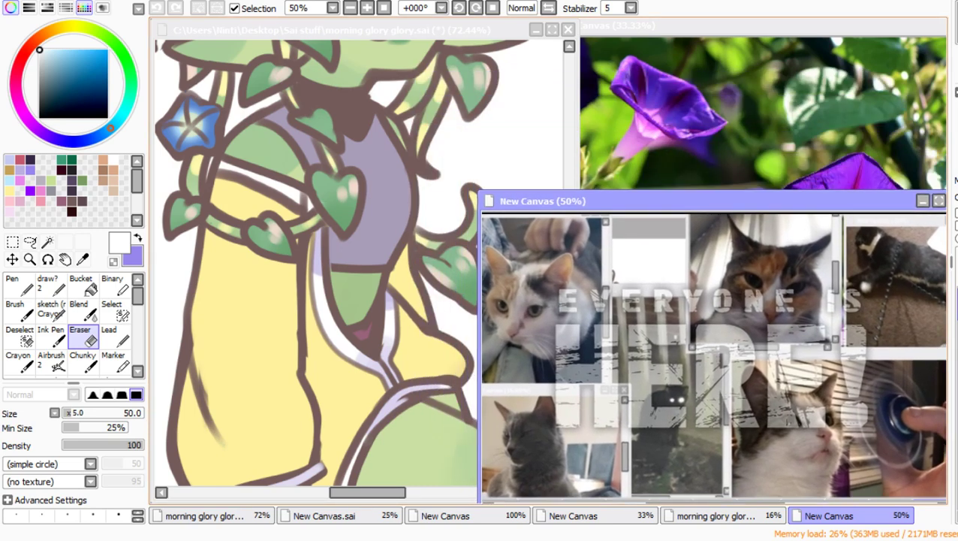
{"action": "left_click", "coordinate": [455, 30]}
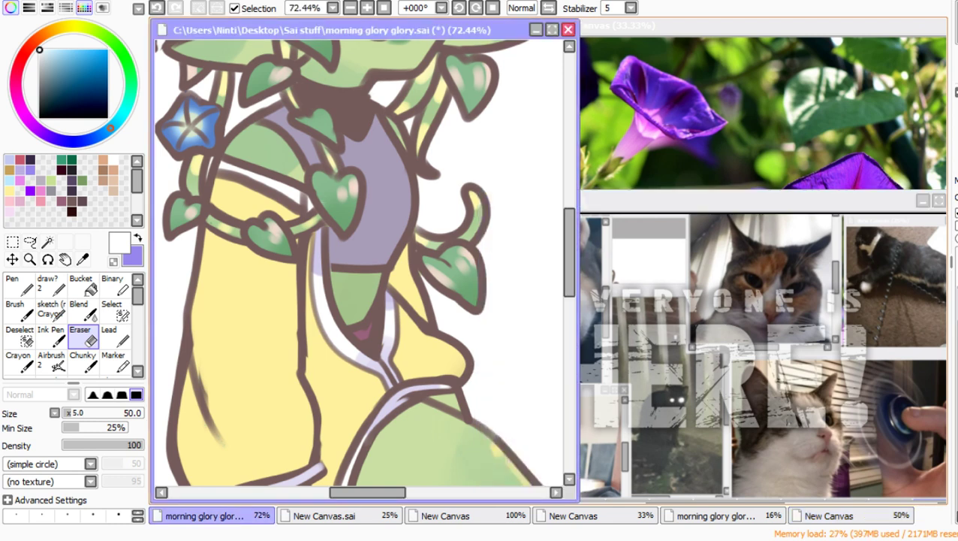
Step: Check the whole morning glory drawing at 25% zoom, including its mirrored view
{"action": "left_click", "coordinate": [19, 284]}
{"action": "left_click", "coordinate": [30, 259]}
{"action": "left_click", "coordinate": [298, 210]}
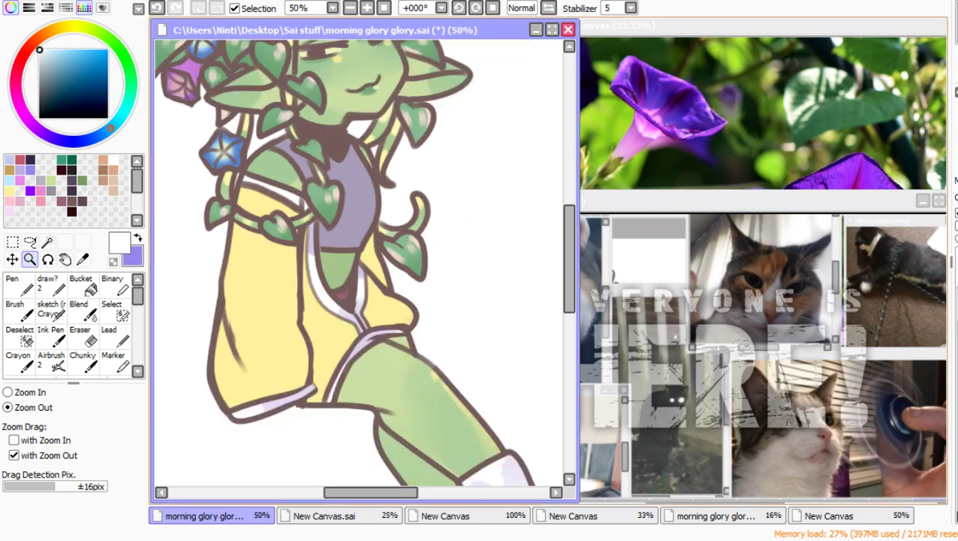
{"action": "left_click", "coordinate": [300, 217]}
{"action": "left_click", "coordinate": [300, 217]}
{"action": "left_click", "coordinate": [300, 217]}
{"action": "left_click_drag", "start_coordinate": [233, 140], "coordinate": [403, 344]}
{"action": "left_click", "coordinate": [380, 276]}
{"action": "left_click", "coordinate": [379, 276]}
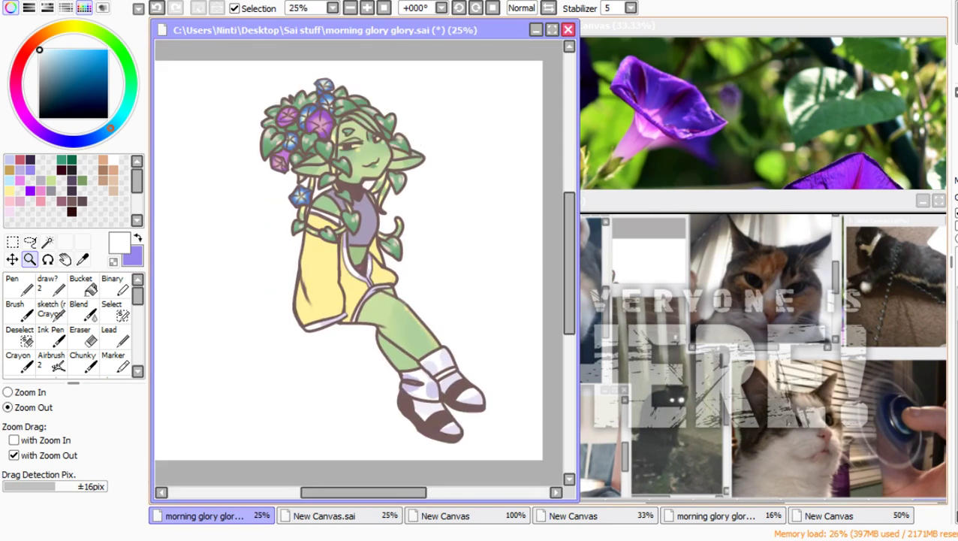
{"action": "key", "text": "h"}
{"action": "key", "text": "h"}
Step: Paint light green into the pupils of both eyes using the Lead brush at size 9, undoing the first stroke
{"action": "left_click_drag", "start_coordinate": [374, 129], "coordinate": [451, 128]}
{"action": "left_click", "coordinate": [110, 335]}
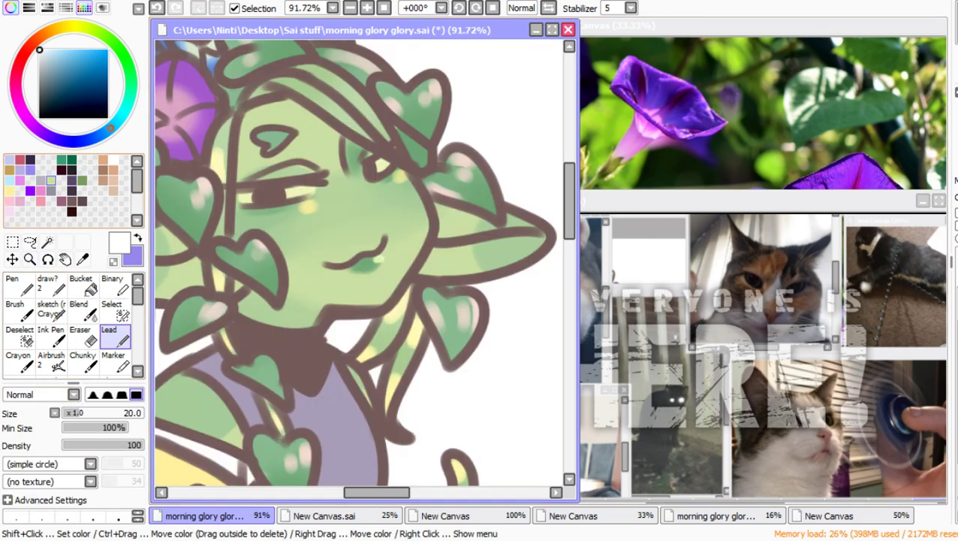
{"action": "left_click", "coordinate": [50, 180]}
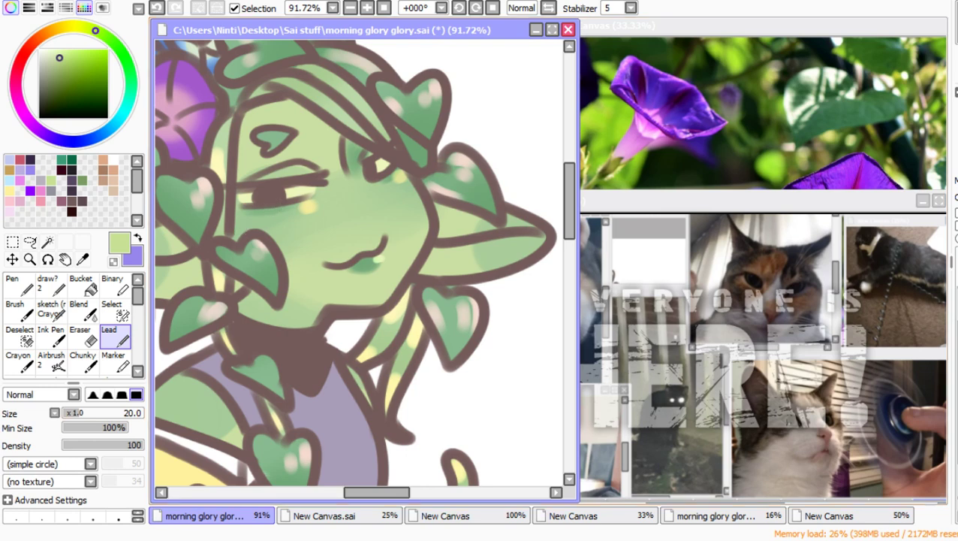
{"action": "key", "text": "bracketleft"}
{"action": "key", "text": "bracketleft"}
{"action": "key", "text": "bracketleft"}
{"action": "key", "text": "bracketleft"}
{"action": "key", "text": "bracketleft"}
{"action": "mouse_move", "coordinate": [265, 199]}
{"action": "left_mouse_down"}
{"action": "mouse_move", "coordinate": [283, 200]}
{"action": "mouse_move", "coordinate": [266, 197]}
{"action": "left_mouse_up"}
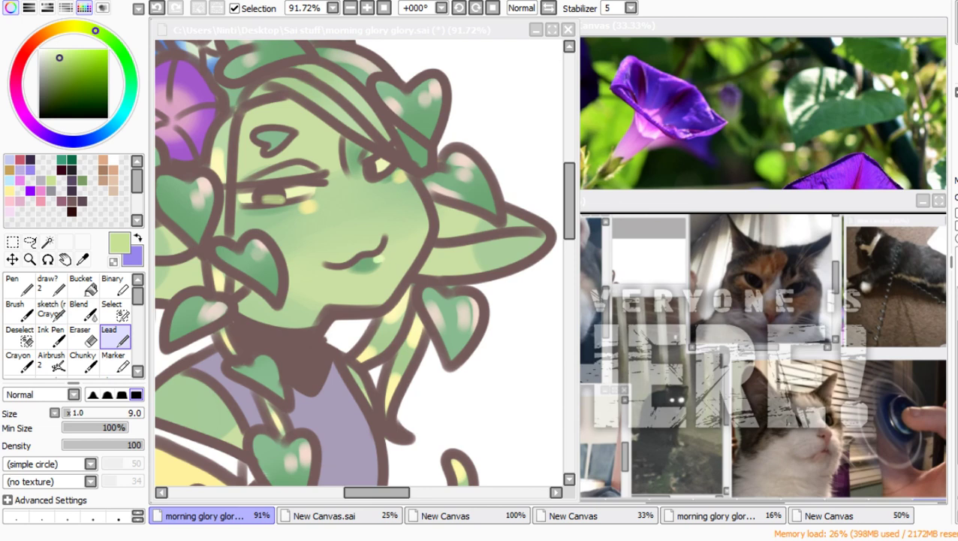
{"action": "key", "text": "alt+Tab"}
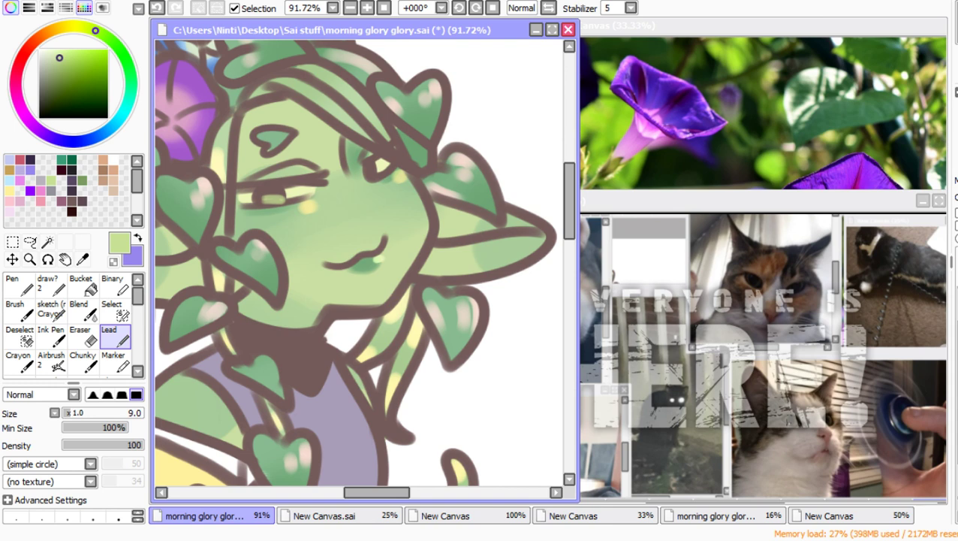
{"action": "key", "text": "ctrl+z"}
{"action": "left_click_drag", "start_coordinate": [266, 199], "coordinate": [273, 201]}
Step: Add white highlights to the character's eyes with the Lead brush at size 9
{"action": "left_click", "coordinate": [114, 160]}
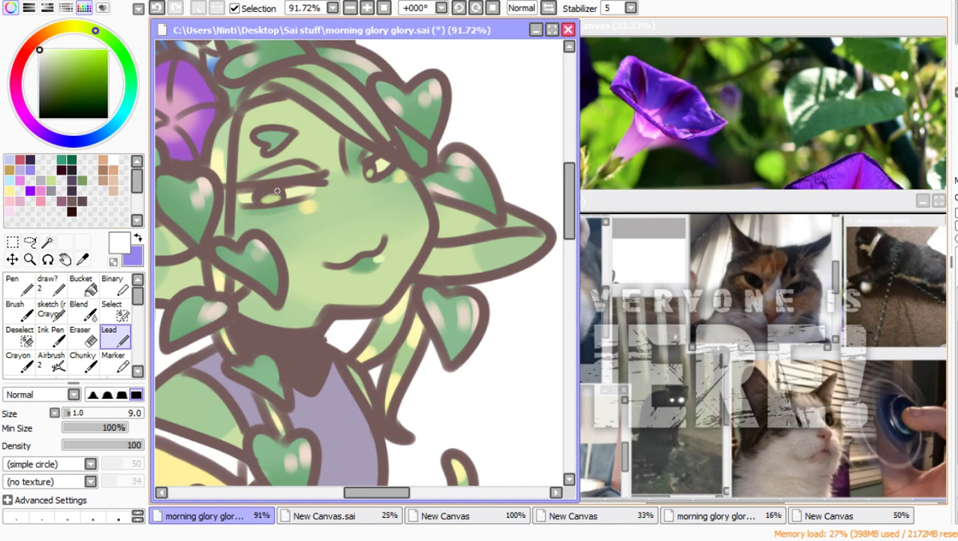
{"action": "left_click_drag", "start_coordinate": [278, 191], "coordinate": [288, 189]}
{"action": "left_click", "coordinate": [29, 259]}
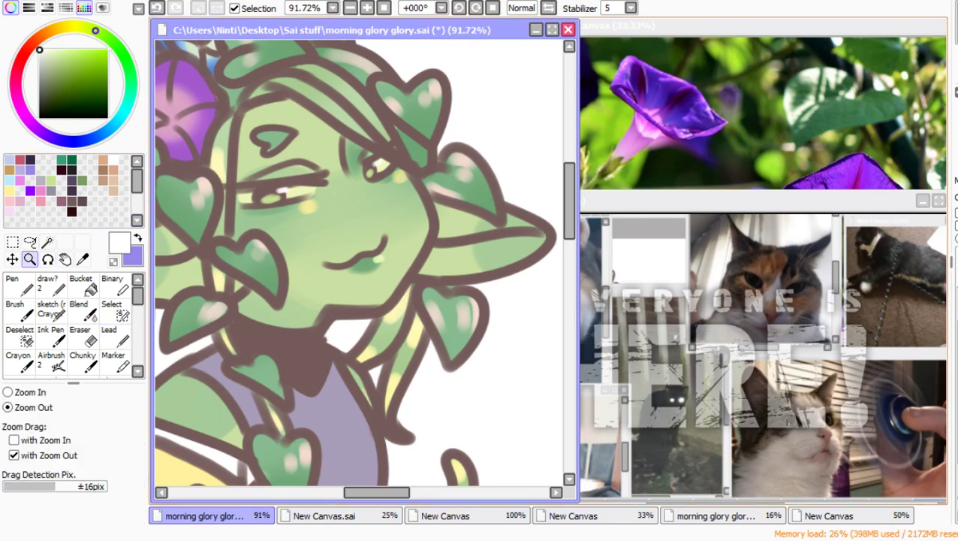
{"action": "left_click", "coordinate": [371, 159]}
{"action": "left_click", "coordinate": [371, 160]}
{"action": "left_click", "coordinate": [371, 159]}
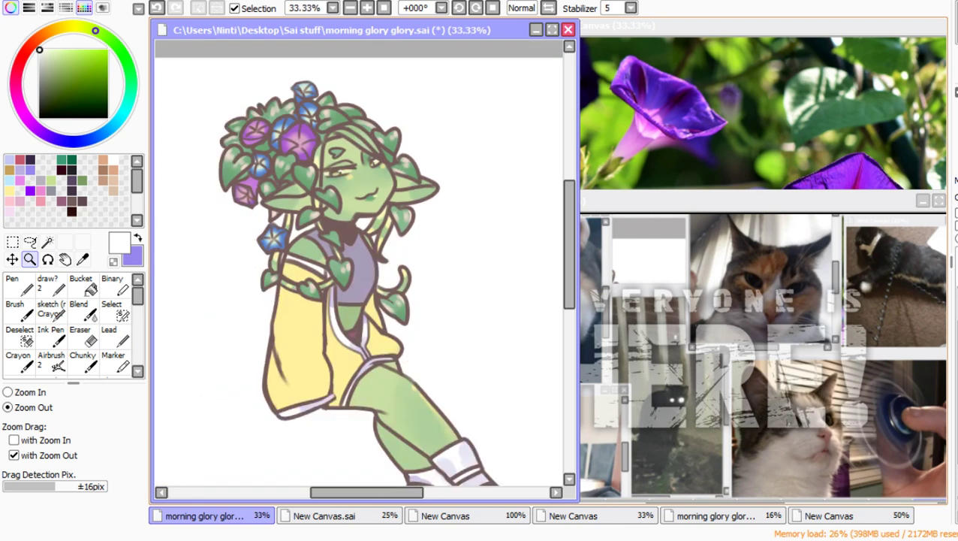
{"action": "left_click_drag", "start_coordinate": [214, 113], "coordinate": [487, 539]}
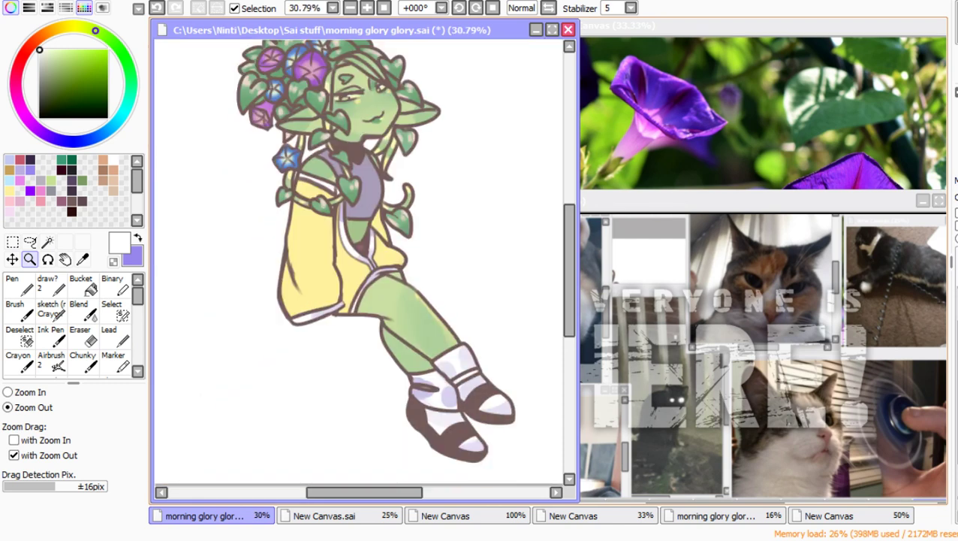
{"action": "left_click", "coordinate": [452, 379]}
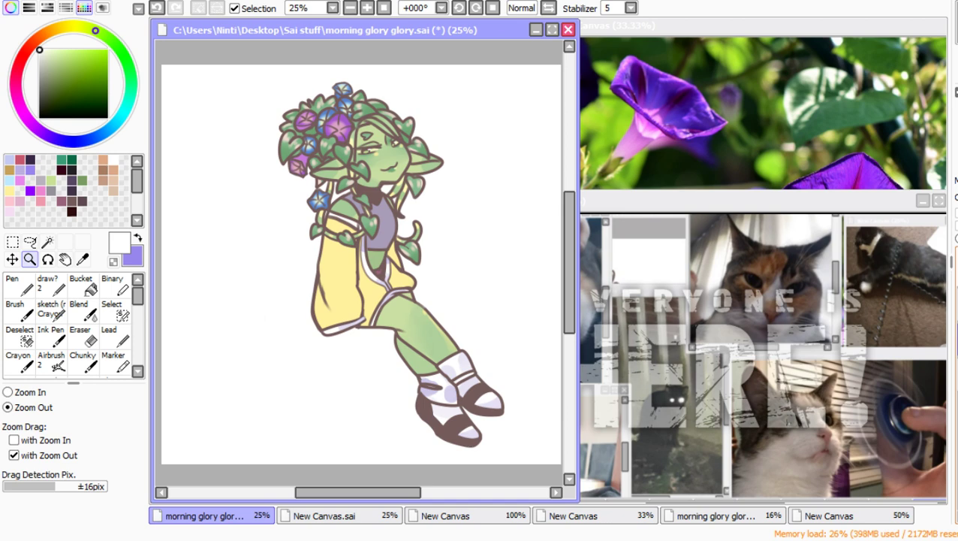
Step: Try a large muted green Ink Pen spot at size 500 behind the character with reduced opacity, and undo it
{"action": "left_click", "coordinate": [51, 335]}
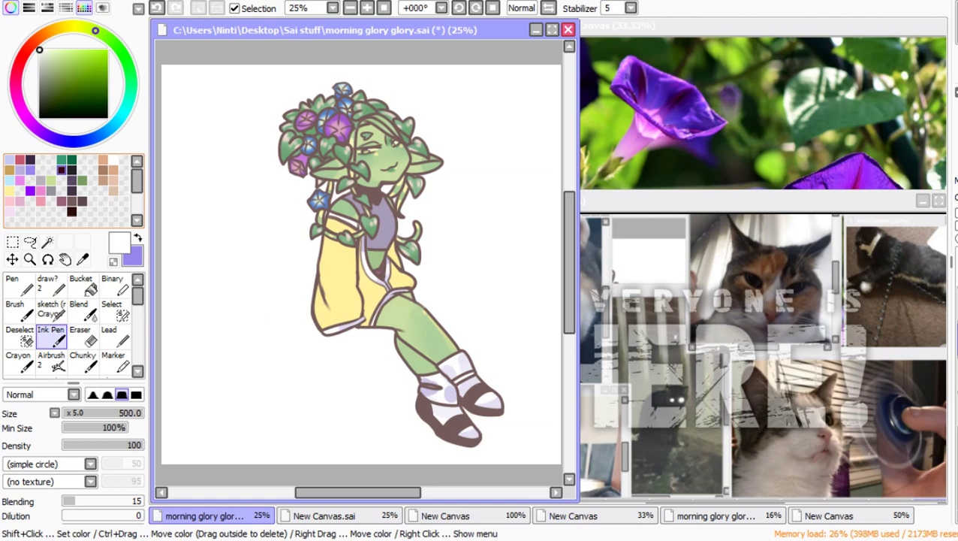
{"action": "left_click", "coordinate": [82, 181]}
{"action": "mouse_move", "coordinate": [295, 203]}
{"action": "left_mouse_down"}
{"action": "mouse_move", "coordinate": [271, 211]}
{"action": "mouse_move", "coordinate": [316, 221]}
{"action": "mouse_move", "coordinate": [273, 203]}
{"action": "left_mouse_up"}
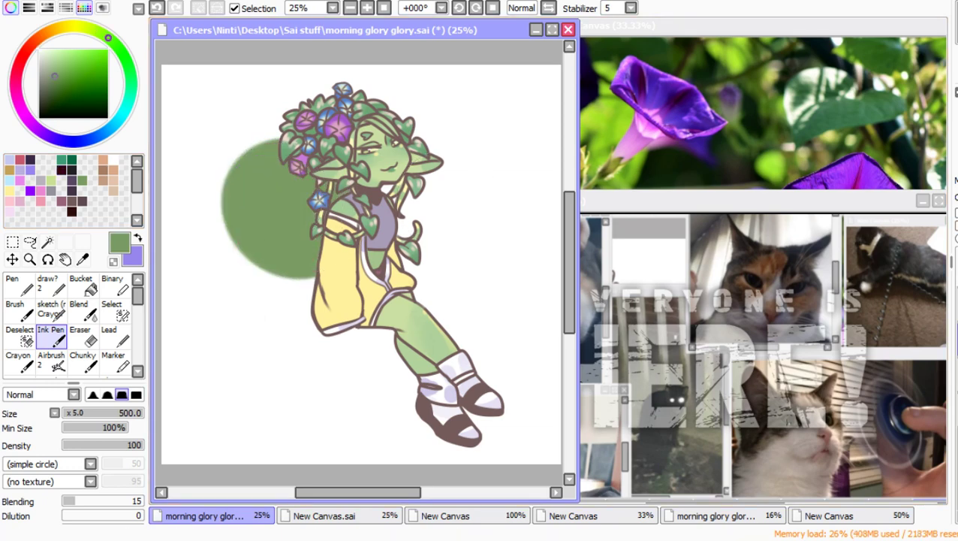
{"action": "left_click", "coordinate": [957, 197]}
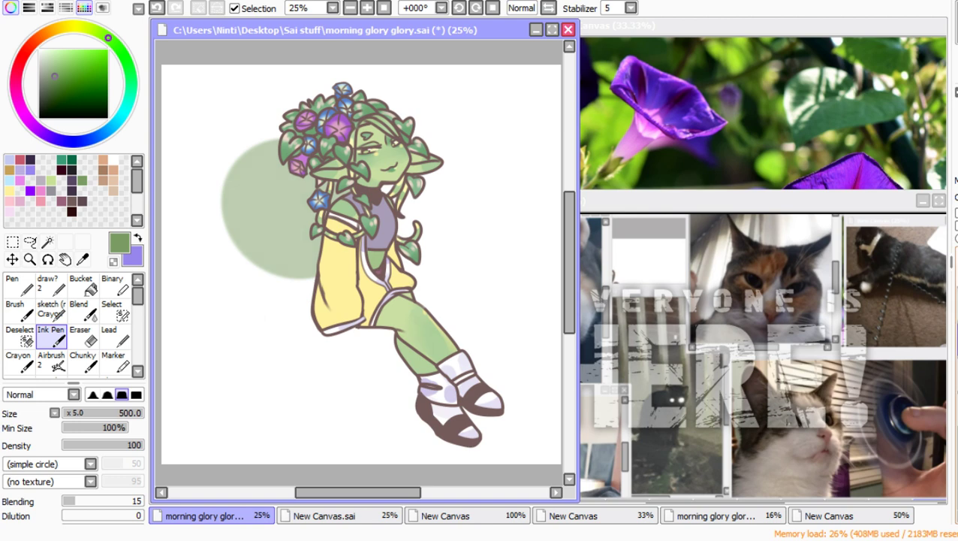
{"action": "key", "text": "ctrl+z"}
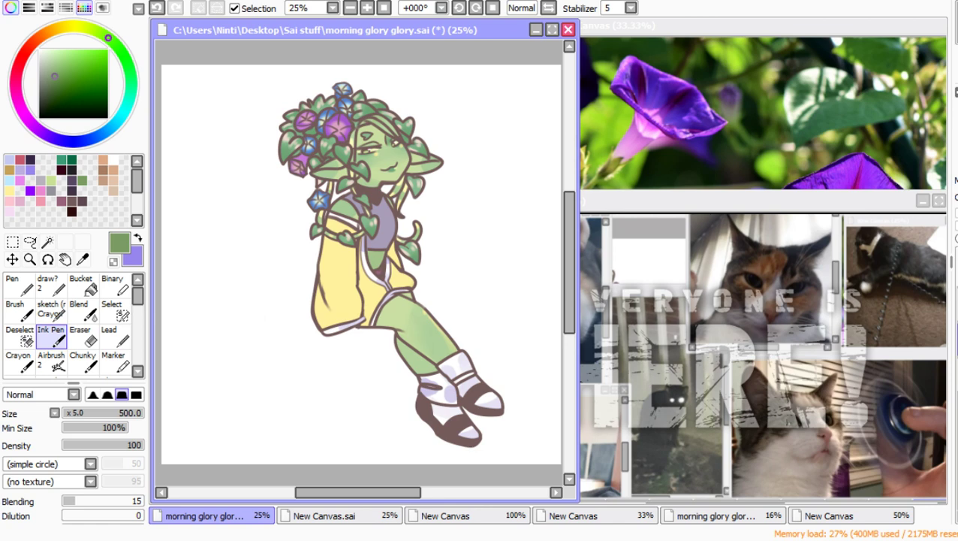
Step: Save the morning glory drawing
{"action": "key", "text": "ctrl+s"}
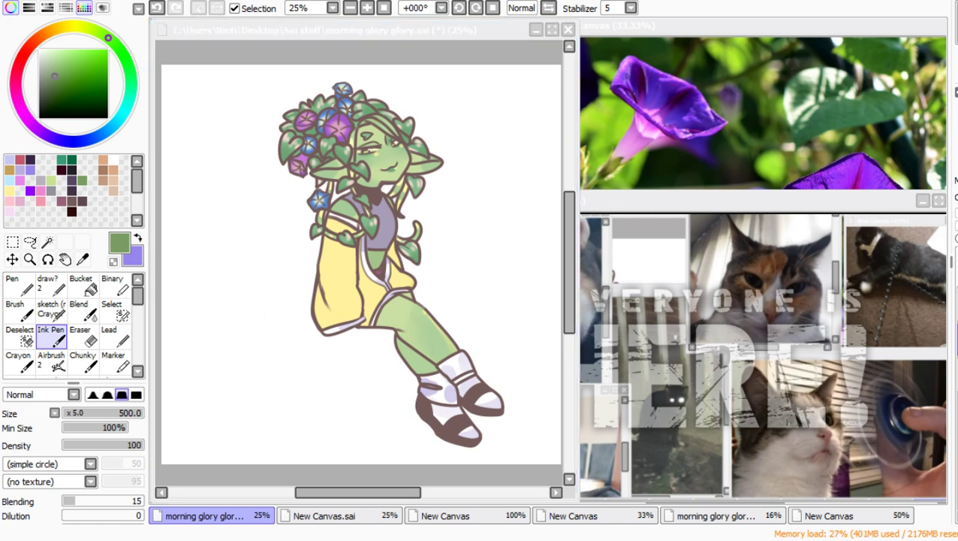
{"action": "key", "text": "Return"}
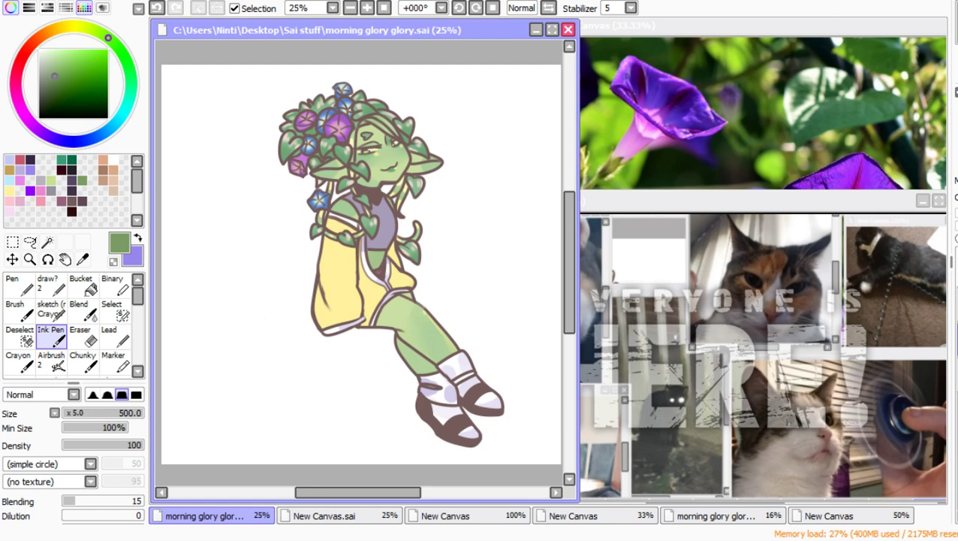
{"action": "key", "text": "alt+Tab"}
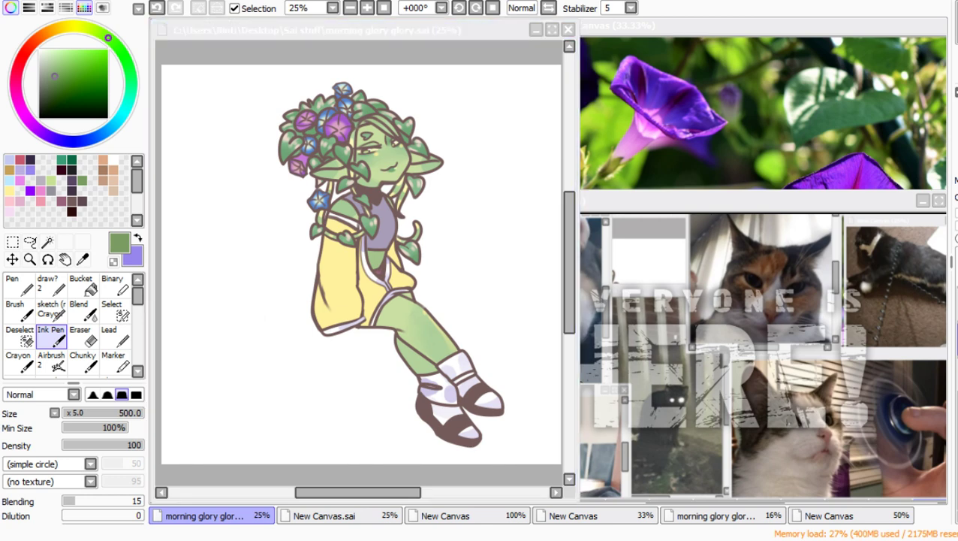
{"action": "key", "text": "alt+Tab"}
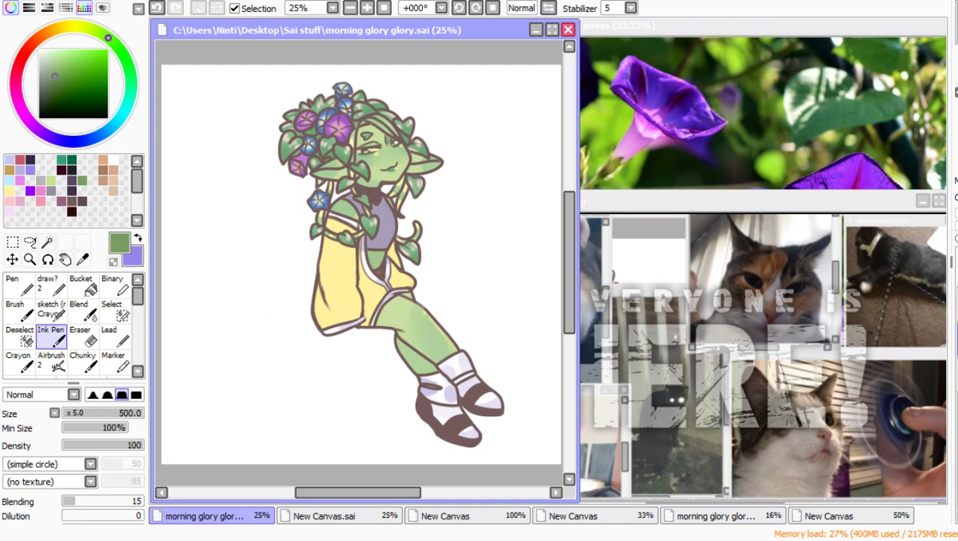
Step: Open "morning glory glory trans.png" and maximize its canvas window
{"action": "key", "text": "alt+Tab"}
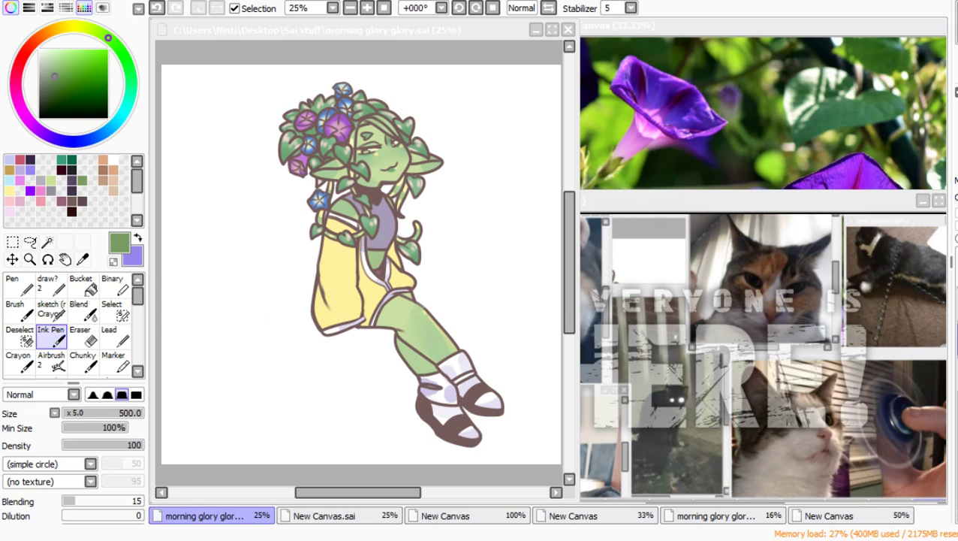
{"action": "key", "text": "Return"}
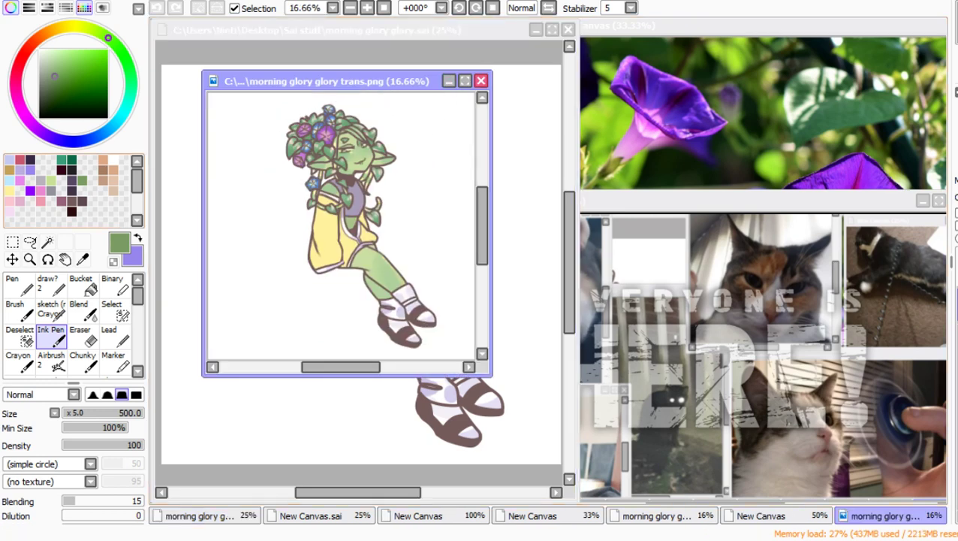
{"action": "scroll", "coordinate": [367, 150], "scroll_direction": "up", "scroll_amount": 2}
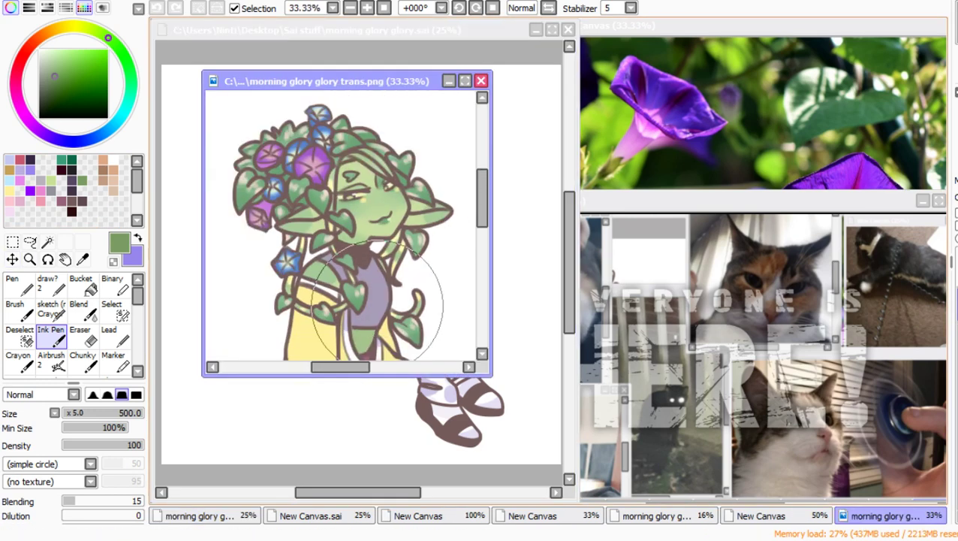
{"action": "scroll", "coordinate": [377, 269], "scroll_direction": "down", "scroll_amount": 1}
{"action": "scroll", "coordinate": [379, 269], "scroll_direction": "up", "scroll_amount": 1}
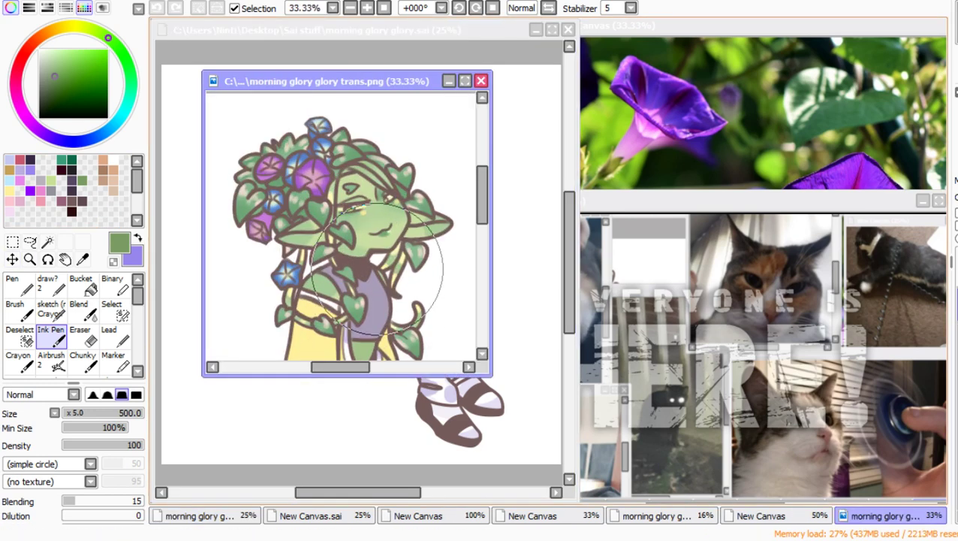
{"action": "left_click", "coordinate": [465, 81]}
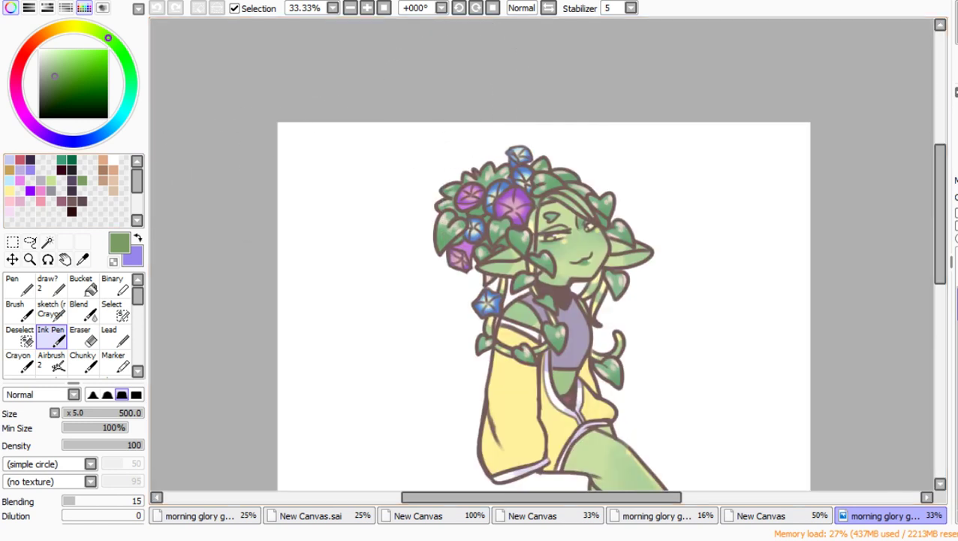
Step: Isolate the character's head and shoulders from the rest of the figure with a rectangular selection, redrawing the first selection
{"action": "left_click", "coordinate": [12, 241]}
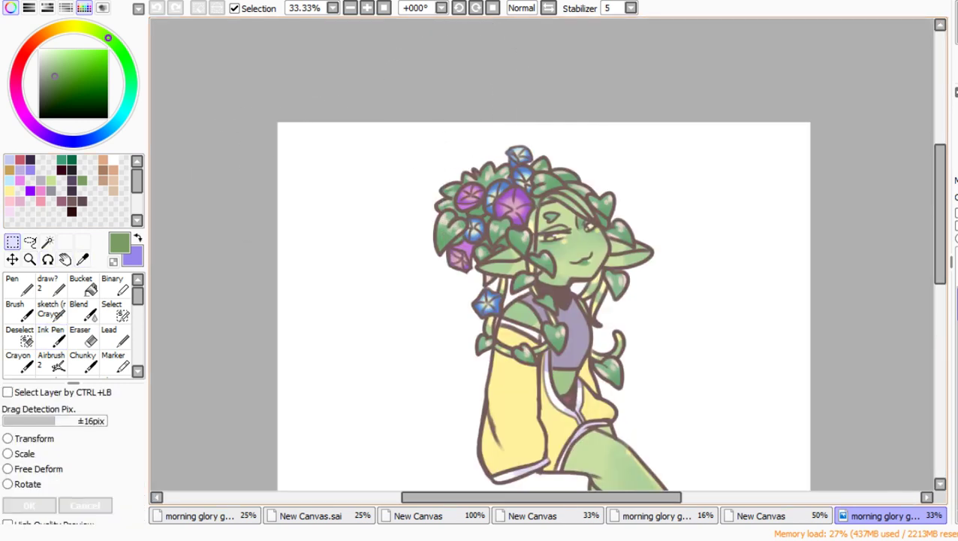
{"action": "left_click_drag", "start_coordinate": [400, 134], "coordinate": [686, 357]}
{"action": "key", "text": "ctrl+d"}
{"action": "left_click_drag", "start_coordinate": [420, 128], "coordinate": [672, 323]}
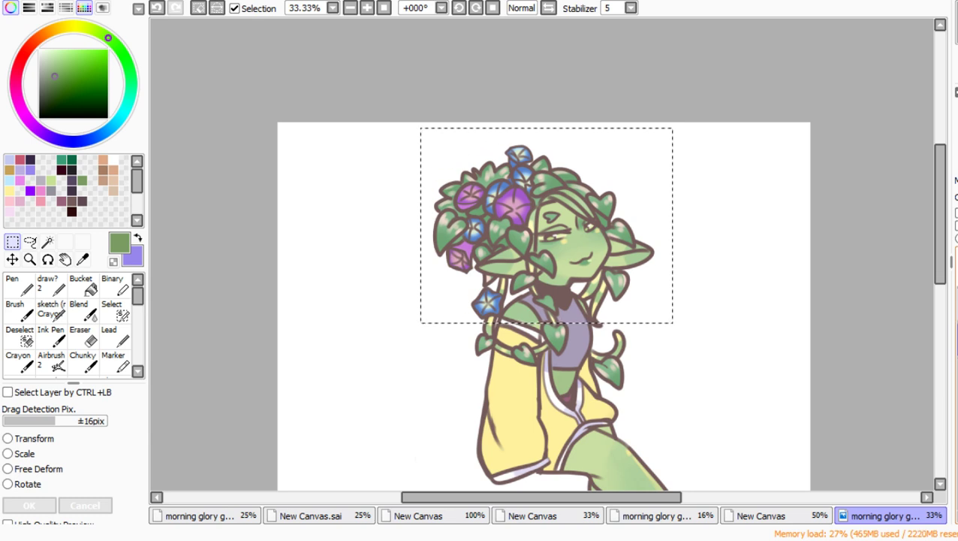
{"action": "left_click", "coordinate": [956, 339]}
{"action": "left_click", "coordinate": [956, 303]}
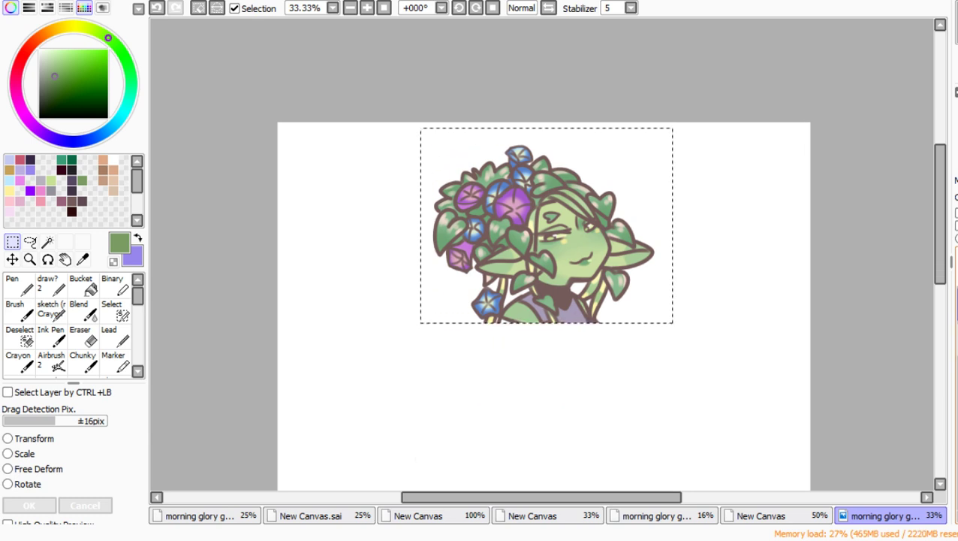
Step: Transform the isolated head to about twice its size, centre it on the canvas, and clear the selection
{"action": "key", "text": "ctrl+t"}
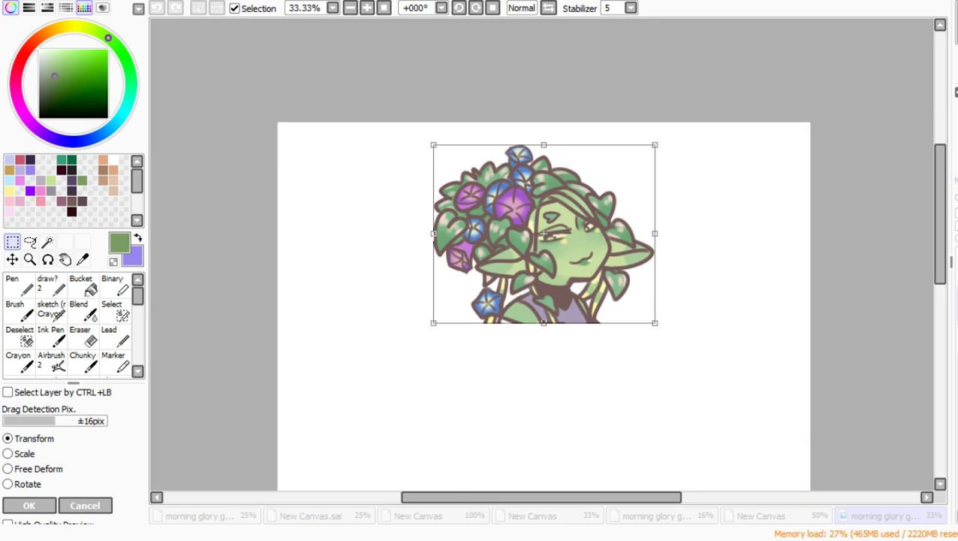
{"action": "scroll", "coordinate": [544, 248], "scroll_direction": "down", "scroll_amount": 5}
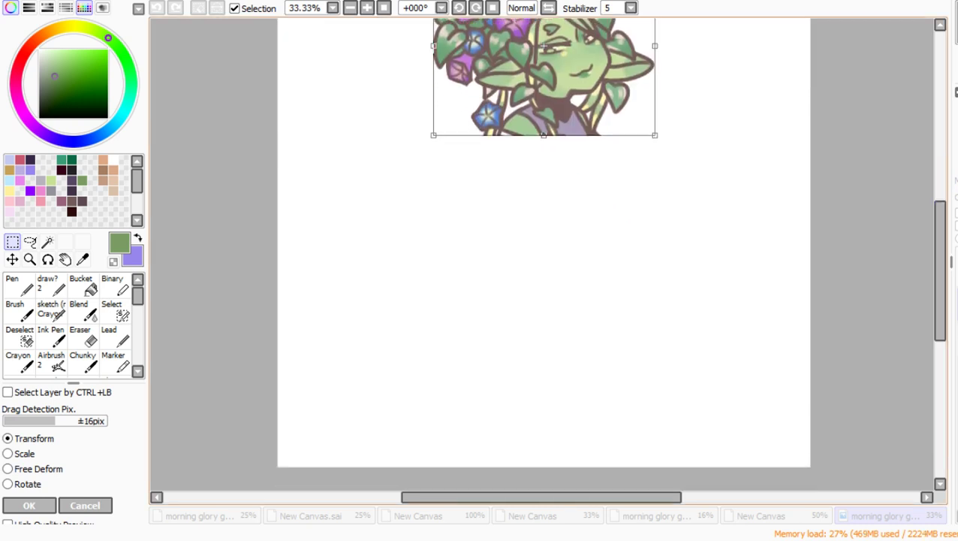
{"action": "left_click_drag", "start_coordinate": [655, 135], "coordinate": [883, 319]}
{"action": "left_click_drag", "start_coordinate": [660, 180], "coordinate": [549, 267]}
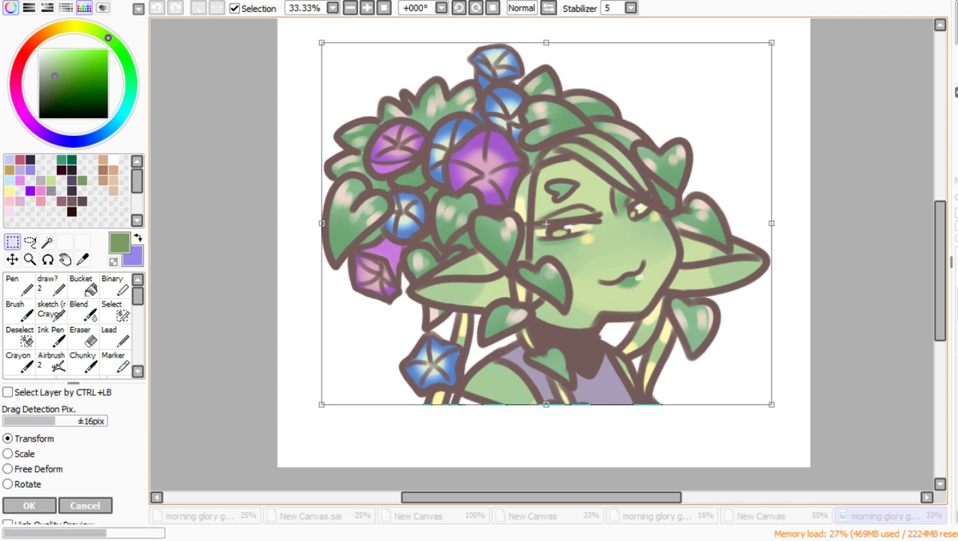
{"action": "key", "text": "Return"}
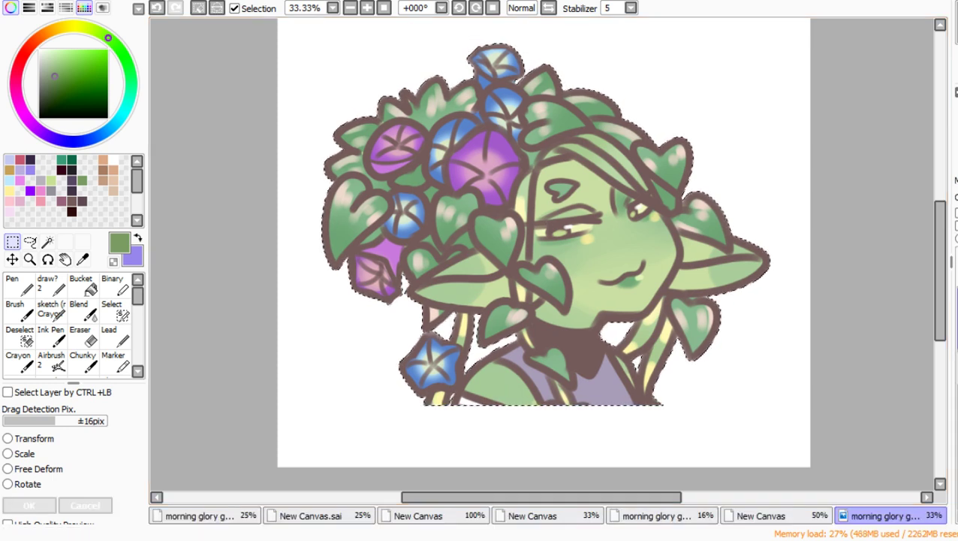
{"action": "key", "text": "ctrl+d"}
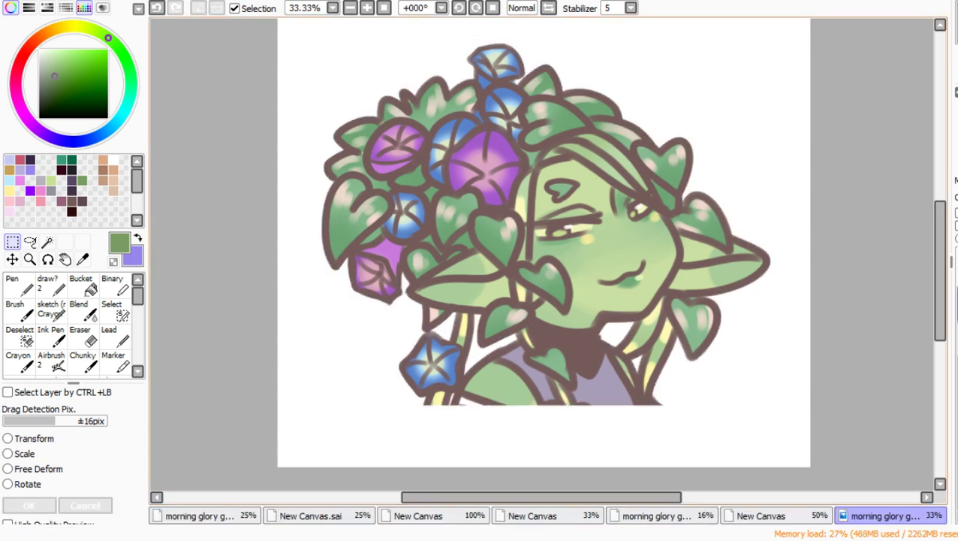
Step: Lasso the head, flowers, hair and collar, and delete the shoulders and top outside that selection
{"action": "key", "text": "a"}
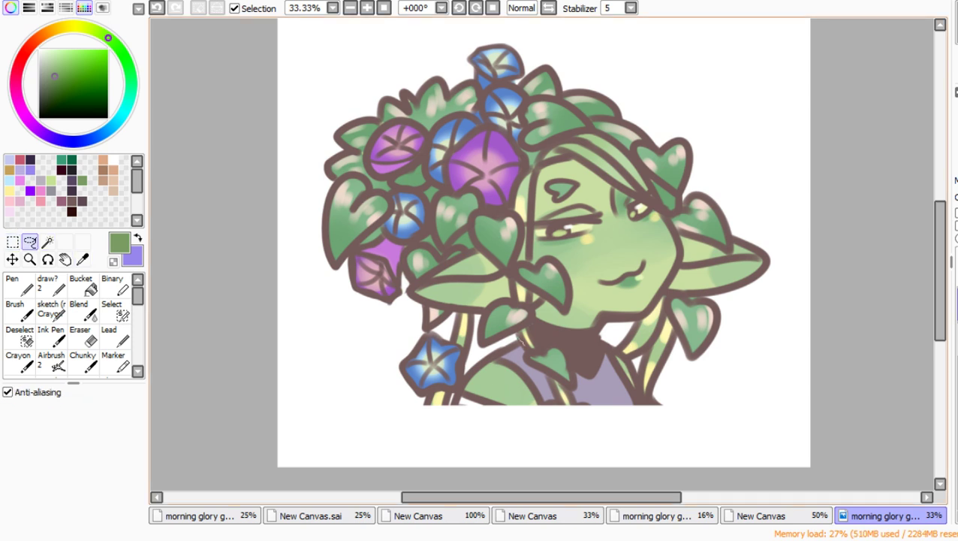
{"action": "mouse_move", "coordinate": [521, 342]}
{"action": "left_mouse_down"}
{"action": "mouse_move", "coordinate": [574, 388]}
{"action": "mouse_move", "coordinate": [623, 335]}
{"action": "left_mouse_up"}
{"action": "mouse_move", "coordinate": [636, 383]}
{"action": "left_mouse_down"}
{"action": "mouse_move", "coordinate": [643, 404]}
{"action": "mouse_move", "coordinate": [660, 369]}
{"action": "mouse_move", "coordinate": [792, 319]}
{"action": "mouse_move", "coordinate": [536, 26]}
{"action": "mouse_move", "coordinate": [253, 222]}
{"action": "mouse_move", "coordinate": [398, 440]}
{"action": "mouse_move", "coordinate": [456, 417]}
{"action": "mouse_move", "coordinate": [462, 373]}
{"action": "mouse_move", "coordinate": [518, 335]}
{"action": "left_mouse_up"}
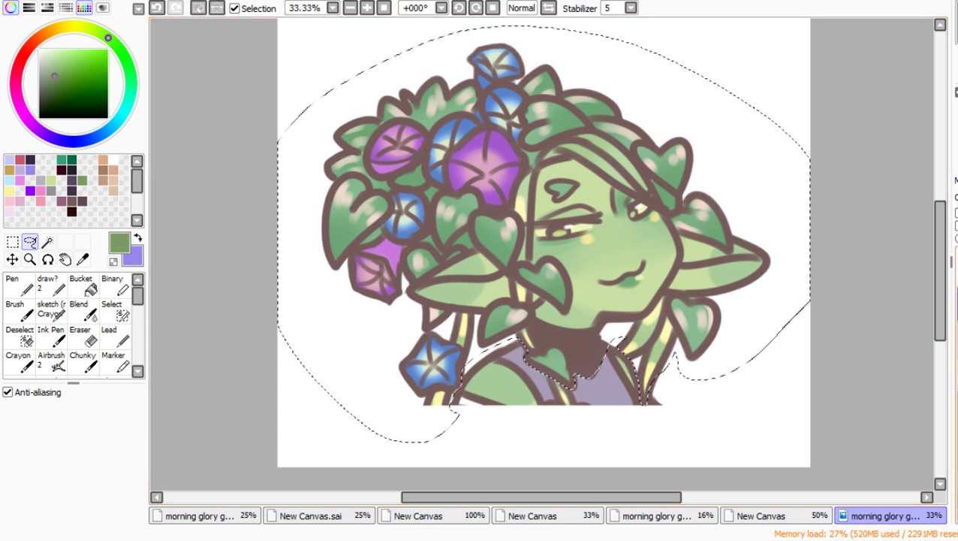
{"action": "key", "text": "ctrl+i"}
{"action": "key", "text": "Delete"}
{"action": "key", "text": "ctrl+d"}
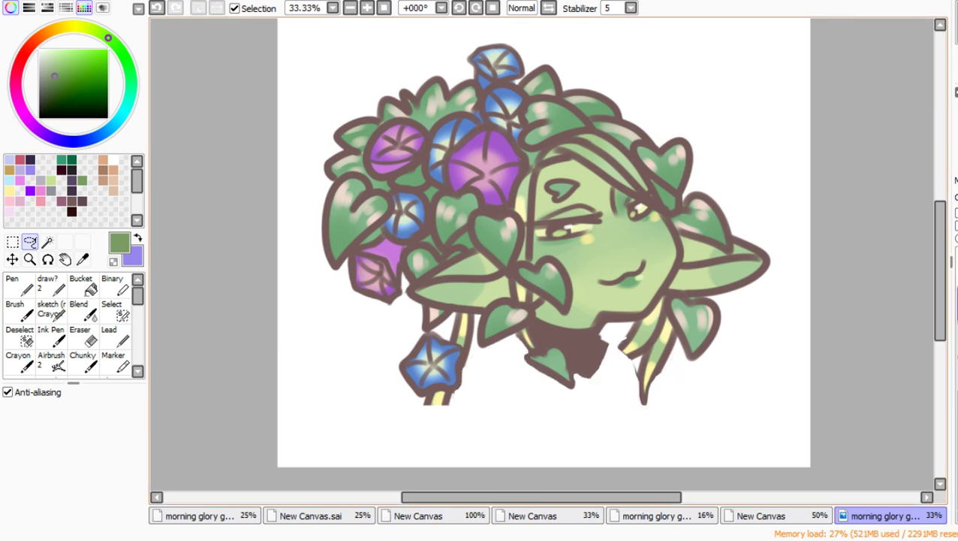
Step: Redraw the cut outlines of the hair strands and collar in dark brown with the Lead brush, enlarging the brush to size 23
{"action": "left_click", "coordinate": [114, 337]}
{"action": "left_click", "coordinate": [72, 201]}
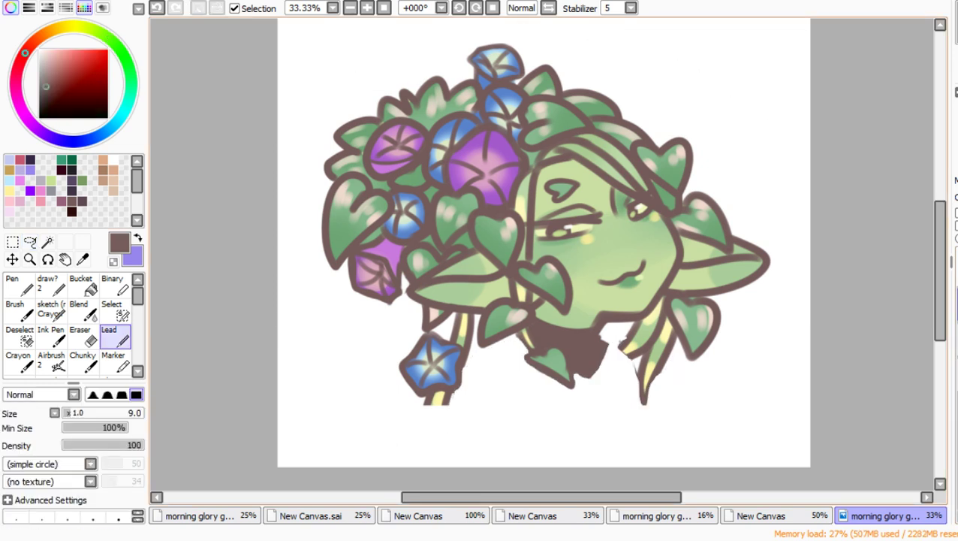
{"action": "mouse_move", "coordinate": [628, 344]}
{"action": "left_mouse_down"}
{"action": "mouse_move", "coordinate": [616, 353]}
{"action": "mouse_move", "coordinate": [616, 343]}
{"action": "left_mouse_up"}
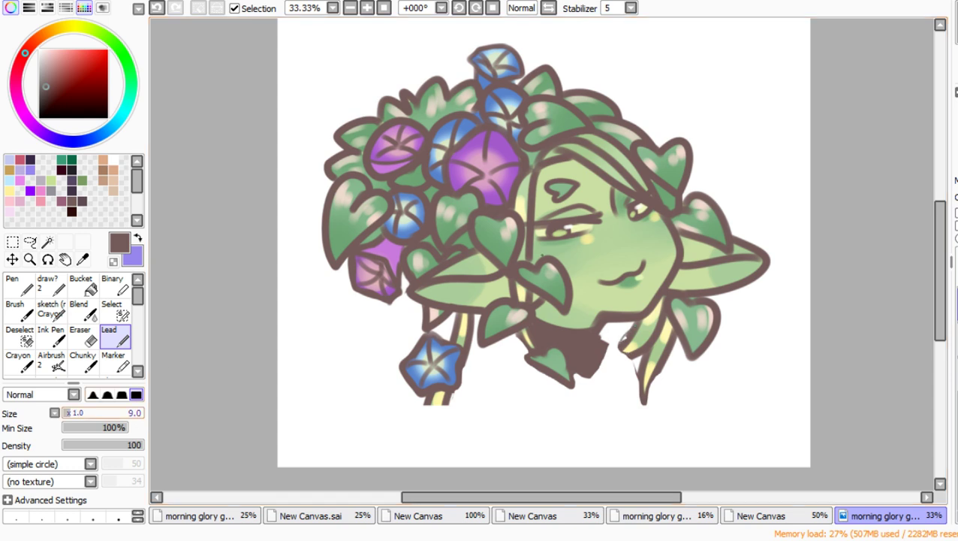
{"action": "left_click_drag", "start_coordinate": [71, 413], "coordinate": [82, 413]}
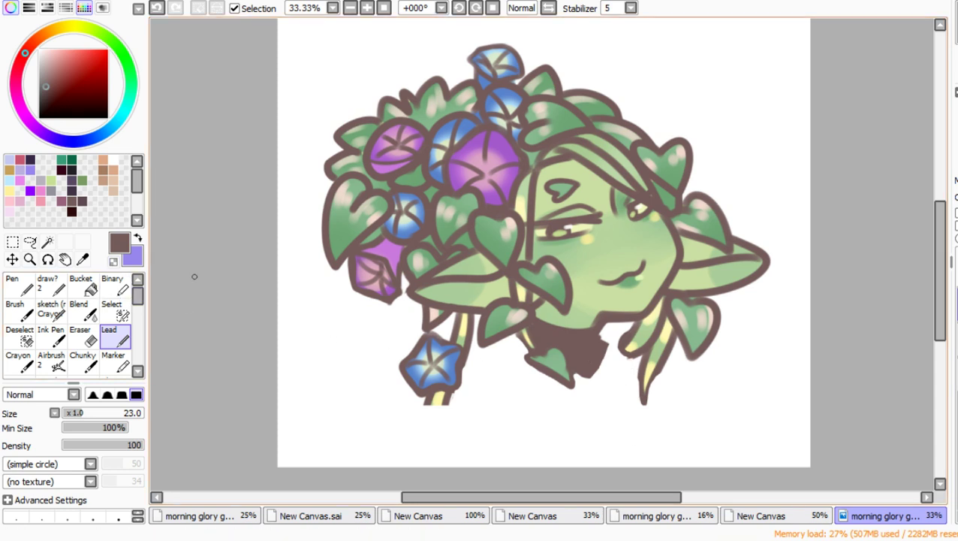
{"action": "left_click_drag", "start_coordinate": [637, 372], "coordinate": [643, 401]}
{"action": "left_click_drag", "start_coordinate": [657, 367], "coordinate": [646, 399]}
{"action": "left_click_drag", "start_coordinate": [516, 329], "coordinate": [526, 350]}
{"action": "left_click_drag", "start_coordinate": [428, 400], "coordinate": [449, 392]}
{"action": "key", "text": "ctrl+z"}
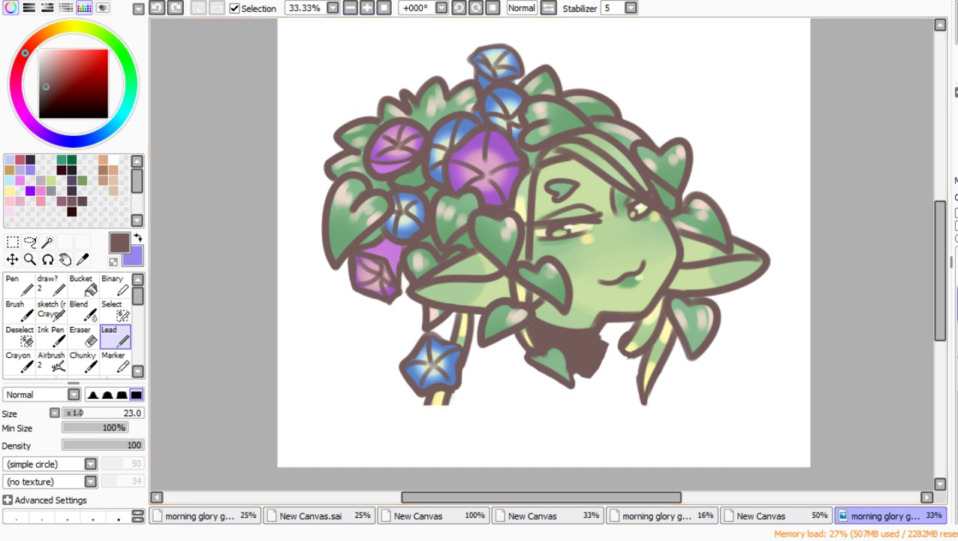
Step: Enlarge the isolated head with a transform so it nearly fills the canvas width, and reposition it
{"action": "key", "text": "ctrl+t"}
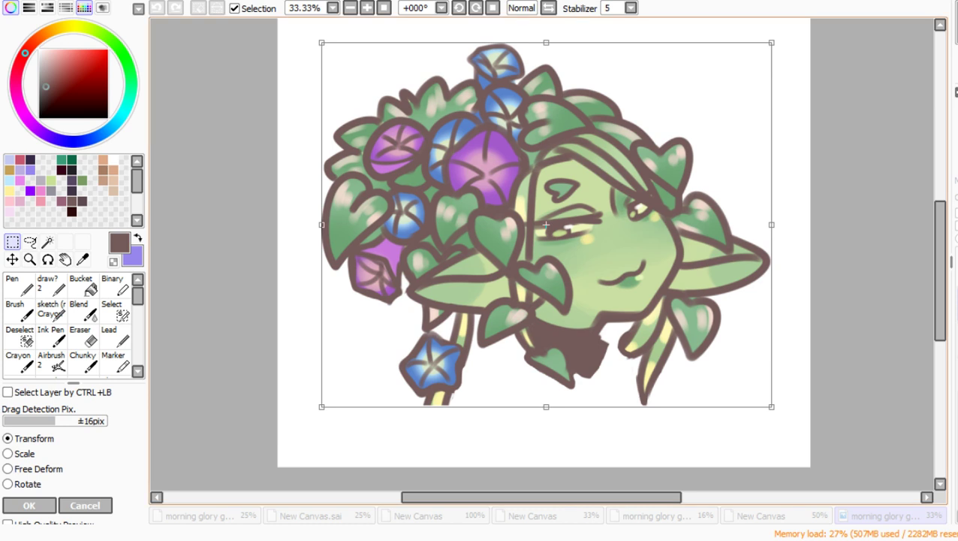
{"action": "left_click_drag", "start_coordinate": [322, 407], "coordinate": [283, 439]}
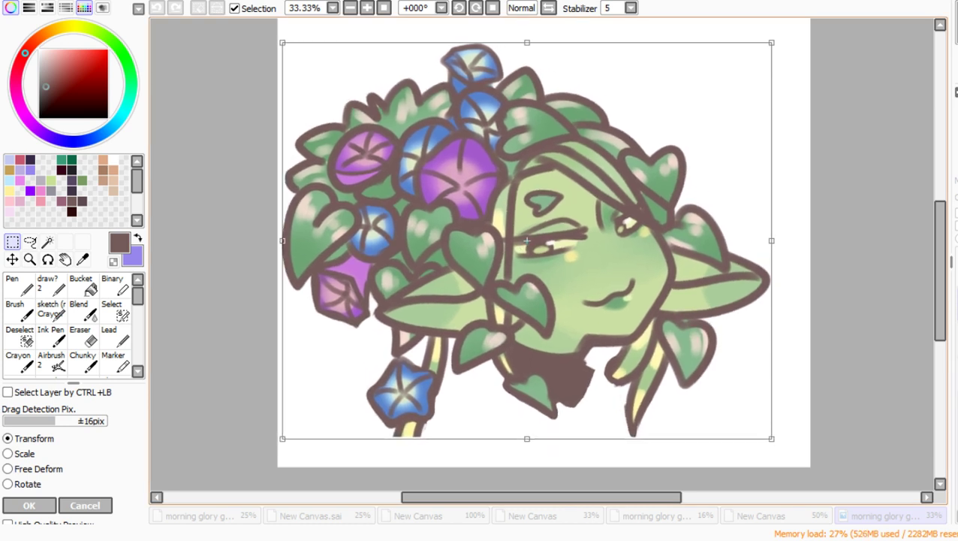
{"action": "left_click_drag", "start_coordinate": [451, 300], "coordinate": [486, 326]}
{"action": "left_click_drag", "start_coordinate": [562, 266], "coordinate": [548, 223]}
{"action": "key", "text": "Return"}
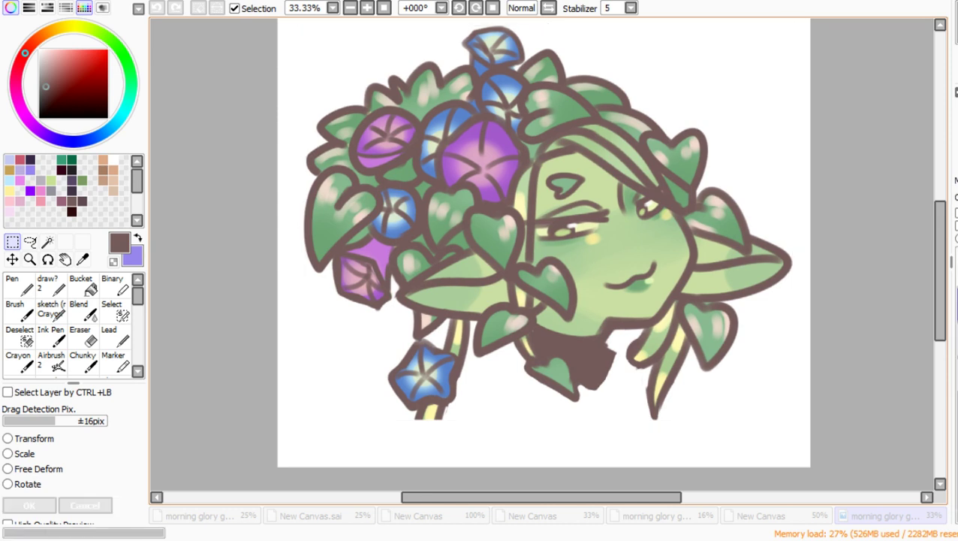
Step: Move the enlarged head to the middle of its canvas, and close that canvas
{"action": "scroll", "coordinate": [331, 196], "scroll_direction": "down", "scroll_amount": 2}
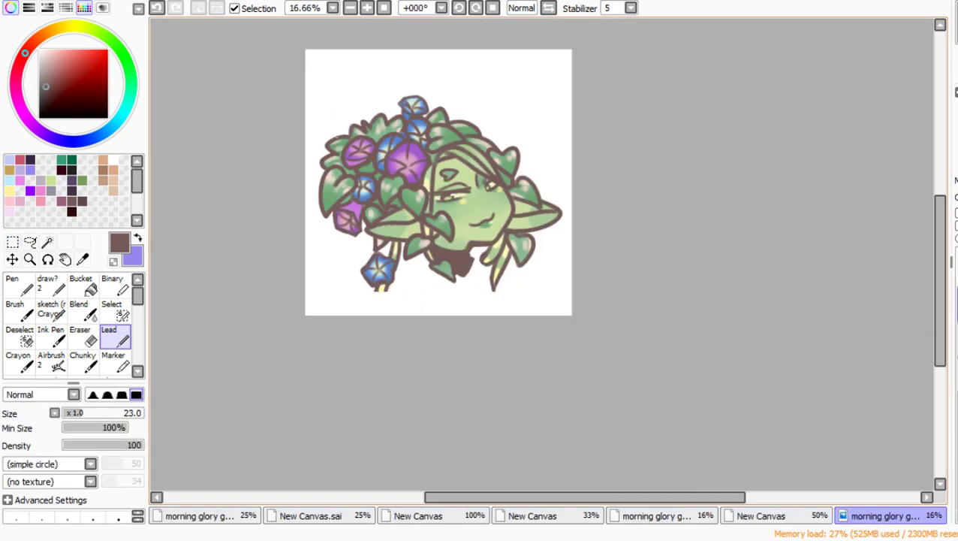
{"action": "scroll", "coordinate": [338, 122], "scroll_direction": "up", "scroll_amount": 1}
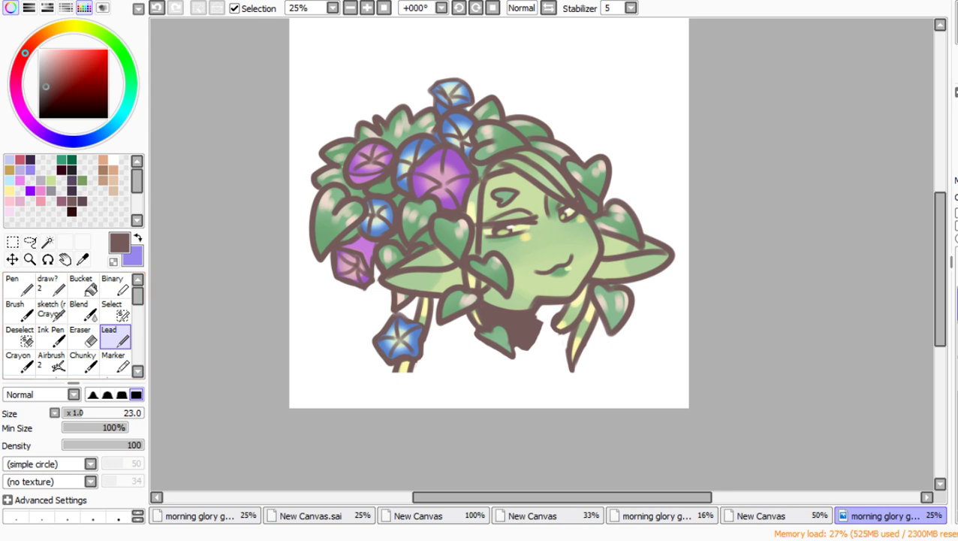
{"action": "left_click", "coordinate": [12, 259]}
{"action": "left_click_drag", "start_coordinate": [481, 240], "coordinate": [476, 207]}
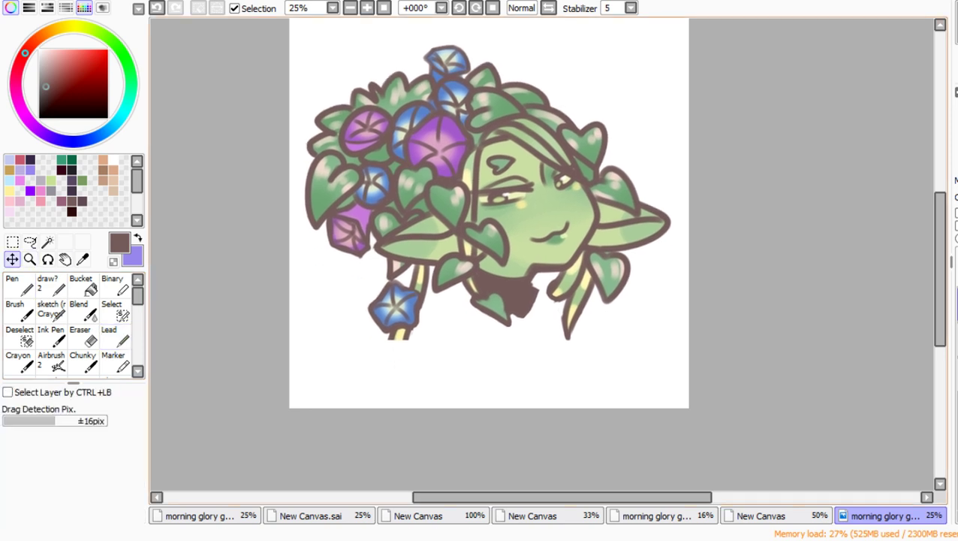
{"action": "left_click_drag", "start_coordinate": [940, 269], "coordinate": [940, 252]}
{"action": "left_click_drag", "start_coordinate": [480, 255], "coordinate": [491, 267]}
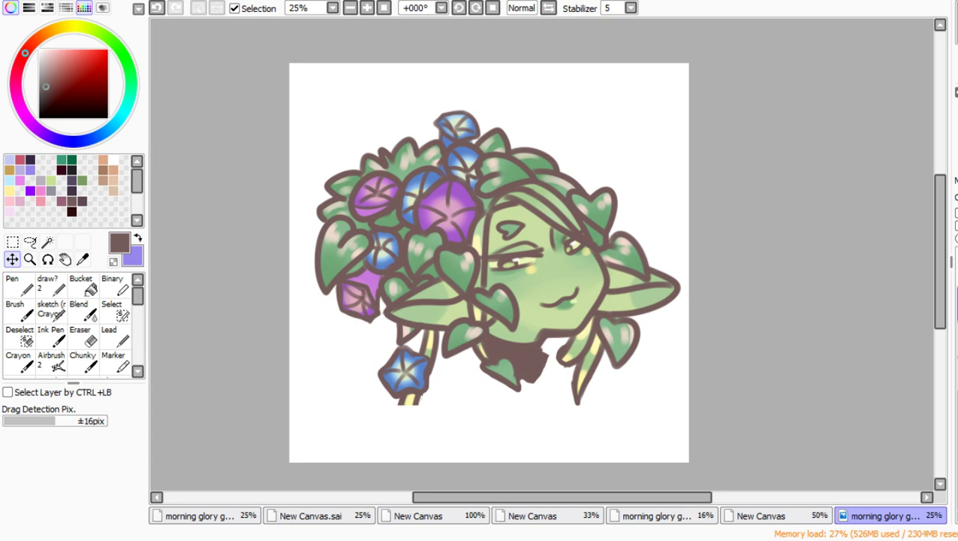
{"action": "key", "text": "ctrl+w"}
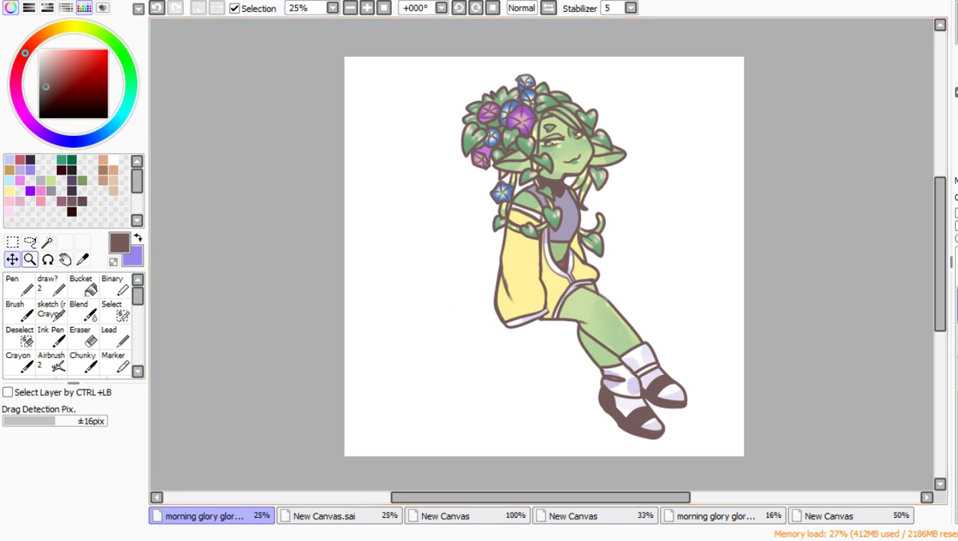
Step: Move the full figure to the canvas's left side and sketch a small head with guidelines and neck beside it, Lead brush size 25
{"action": "mouse_move", "coordinate": [544, 256]}
{"action": "left_mouse_down"}
{"action": "mouse_move", "coordinate": [430, 261]}
{"action": "mouse_move", "coordinate": [438, 261]}
{"action": "left_mouse_up"}
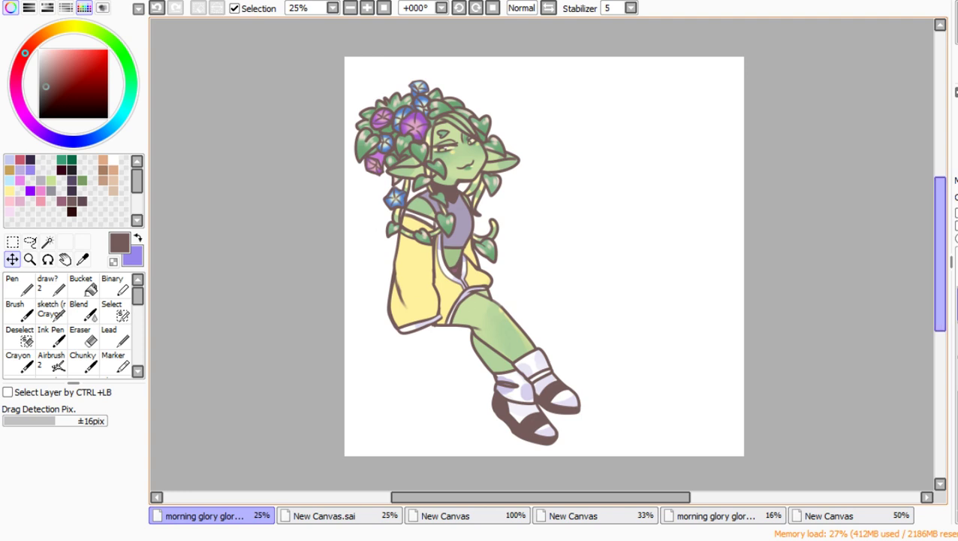
{"action": "left_click", "coordinate": [115, 337]}
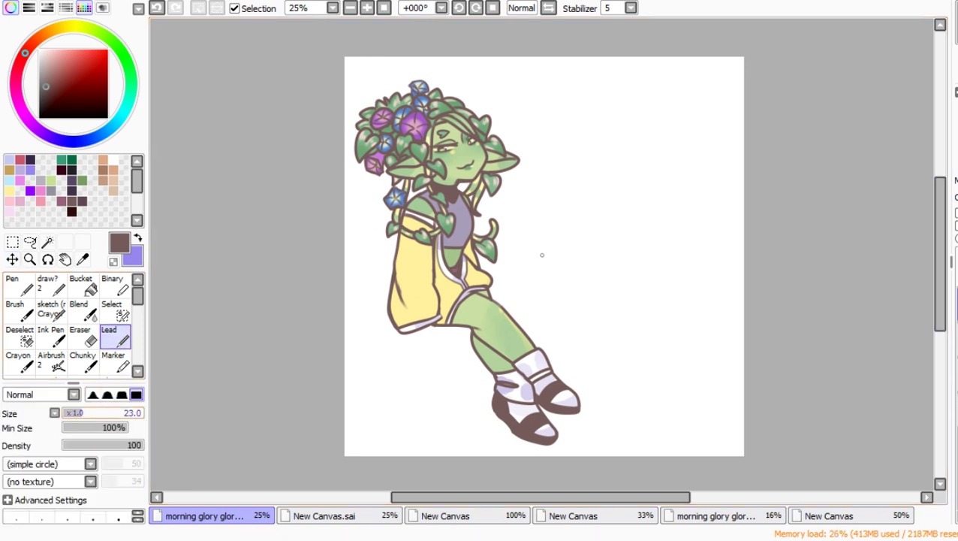
{"action": "key", "text": "bracketright"}
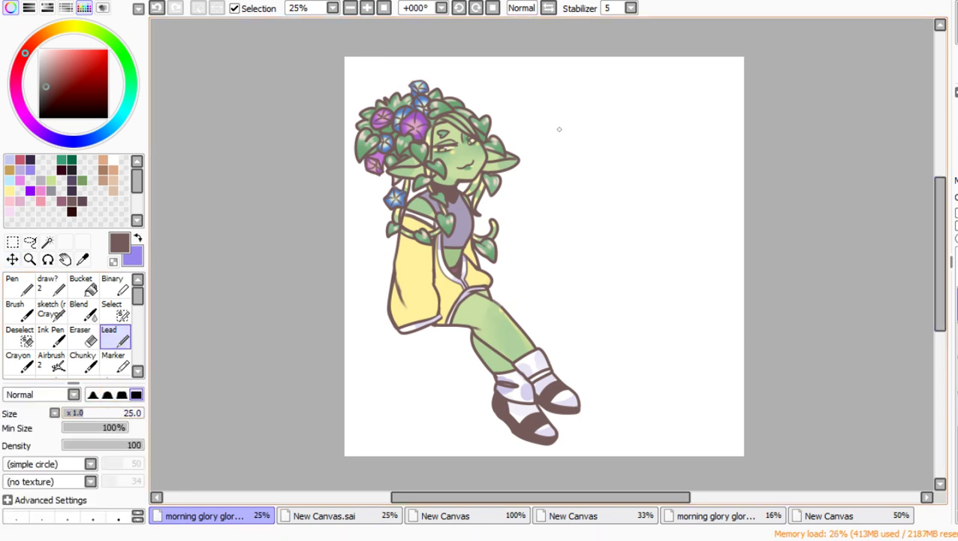
{"action": "mouse_move", "coordinate": [609, 93]}
{"action": "left_mouse_down"}
{"action": "mouse_move", "coordinate": [599, 122]}
{"action": "mouse_move", "coordinate": [595, 96]}
{"action": "mouse_move", "coordinate": [629, 99]}
{"action": "mouse_move", "coordinate": [638, 128]}
{"action": "left_mouse_up"}
{"action": "left_click_drag", "start_coordinate": [613, 82], "coordinate": [615, 157]}
{"action": "left_click_drag", "start_coordinate": [586, 122], "coordinate": [644, 124]}
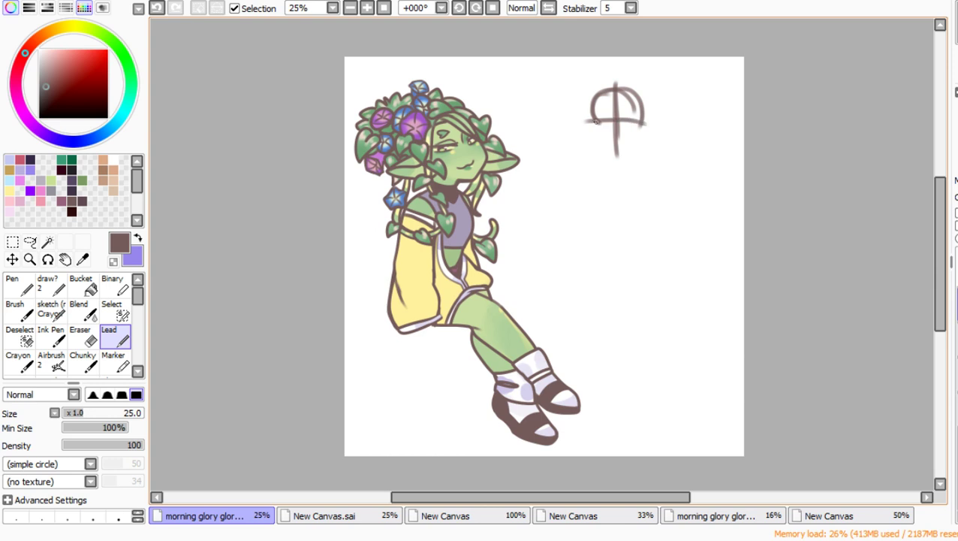
{"action": "mouse_move", "coordinate": [593, 104]}
{"action": "left_mouse_down"}
{"action": "mouse_move", "coordinate": [595, 136]}
{"action": "mouse_move", "coordinate": [591, 118]}
{"action": "mouse_move", "coordinate": [613, 148]}
{"action": "mouse_move", "coordinate": [623, 142]}
{"action": "left_mouse_up"}
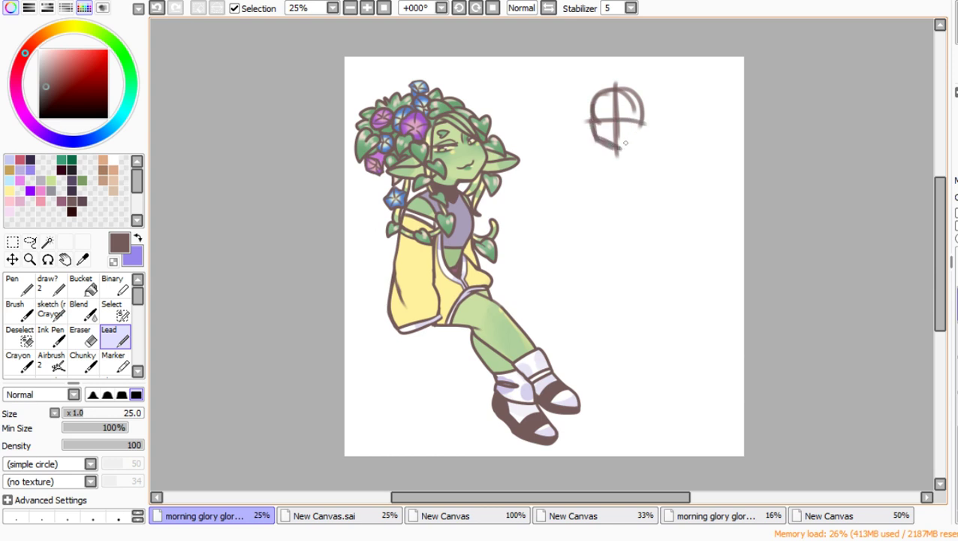
{"action": "mouse_move", "coordinate": [643, 106]}
{"action": "left_mouse_down"}
{"action": "mouse_move", "coordinate": [639, 137]}
{"action": "mouse_move", "coordinate": [618, 146]}
{"action": "left_mouse_up"}
{"action": "mouse_move", "coordinate": [607, 150]}
{"action": "left_mouse_down"}
{"action": "mouse_move", "coordinate": [596, 166]}
{"action": "mouse_move", "coordinate": [623, 155]}
{"action": "mouse_move", "coordinate": [638, 165]}
{"action": "mouse_move", "coordinate": [609, 150]}
{"action": "left_mouse_up"}
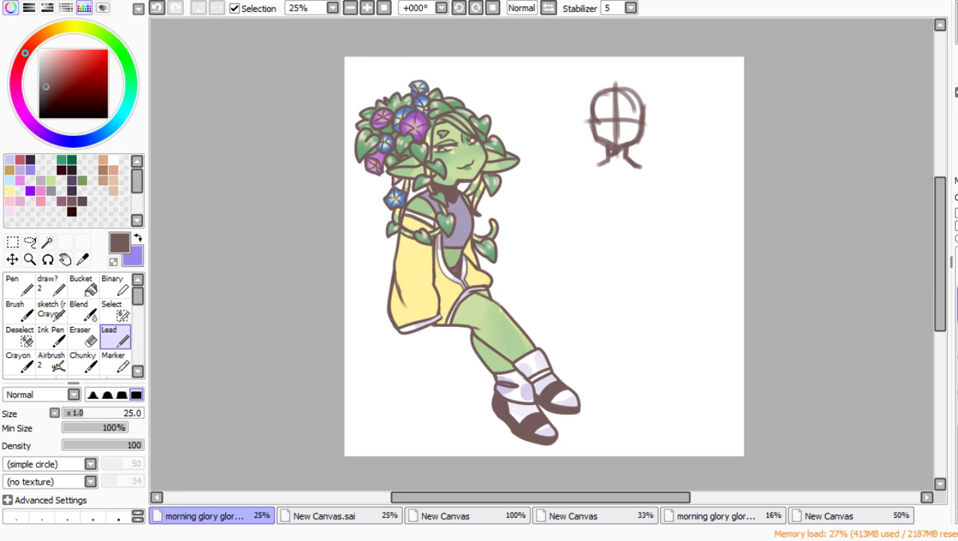
Step: Replace the copied head canvas with a new canvas of the face close-up, and float its window beside the drawing at 75% zoom
{"action": "key", "text": "ctrl+shift+n"}
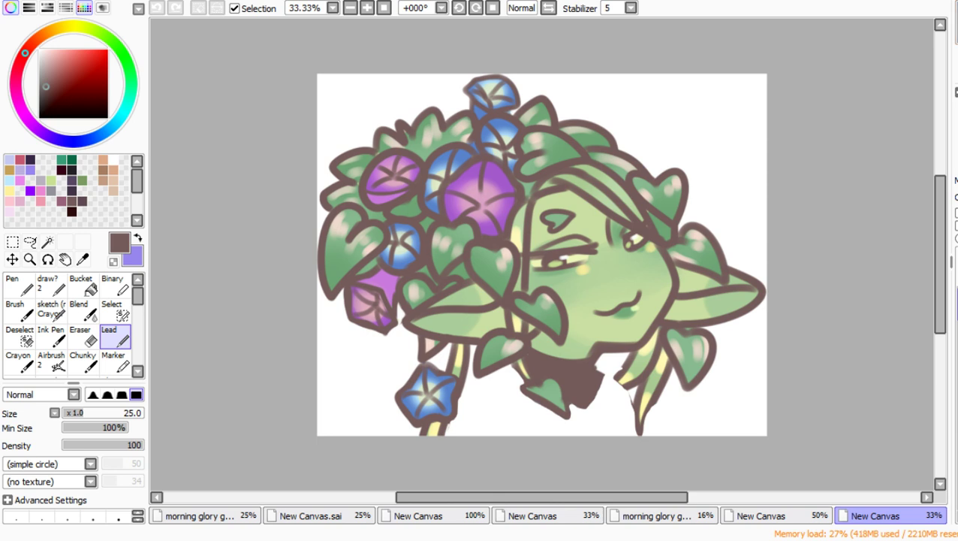
{"action": "key", "text": "ctrl+w"}
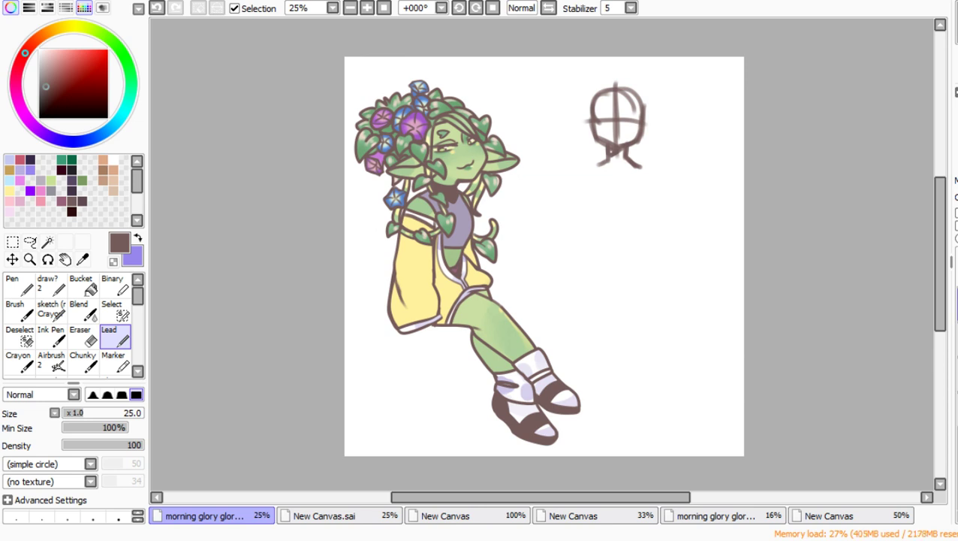
{"action": "key", "text": "ctrl+shift+n"}
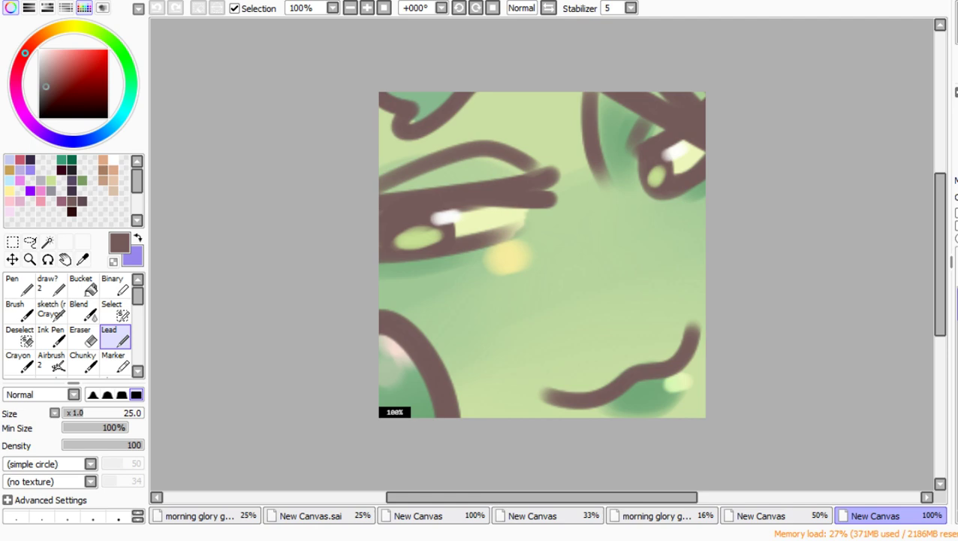
{"action": "key", "text": "ctrl+F5"}
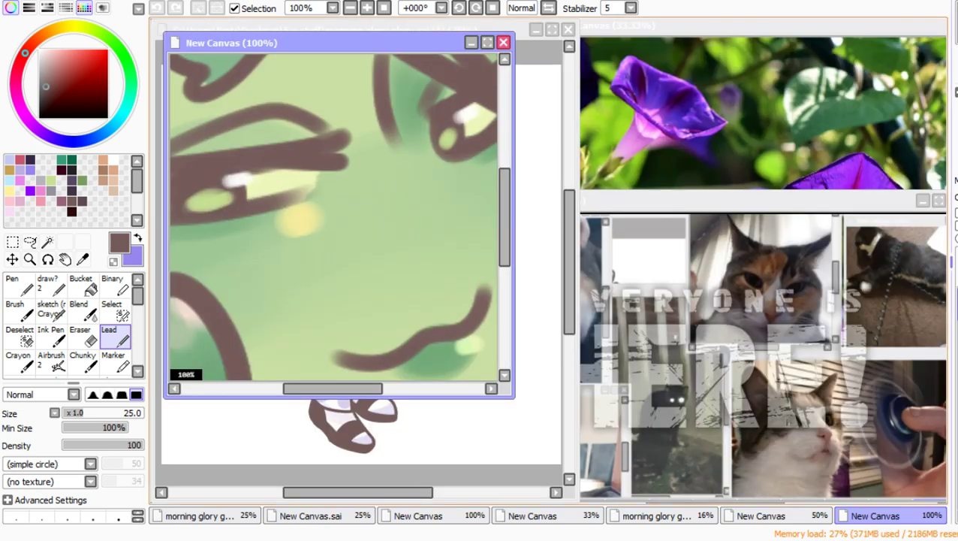
{"action": "left_click_drag", "start_coordinate": [225, 43], "coordinate": [653, 150]}
{"action": "scroll", "coordinate": [864, 282], "scroll_direction": "down", "scroll_amount": 2}
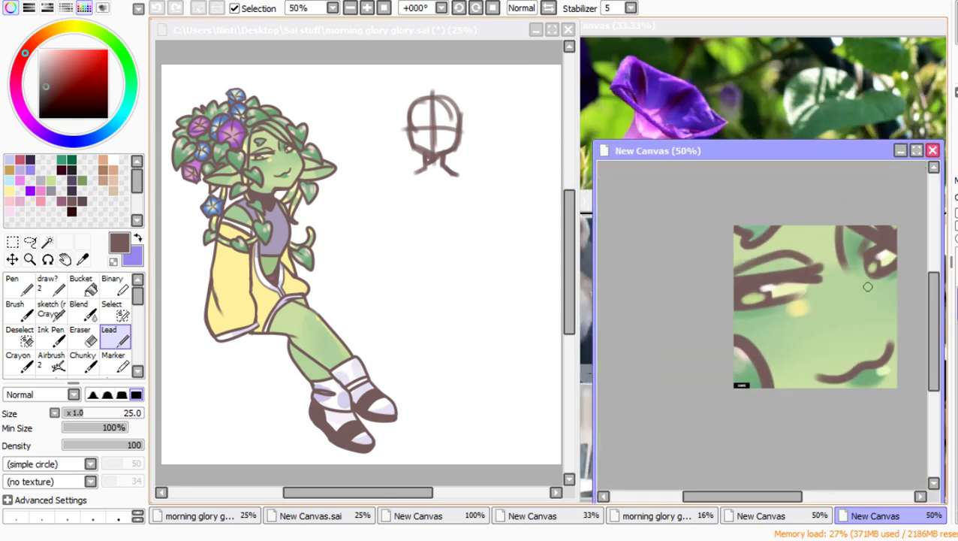
{"action": "scroll", "coordinate": [890, 296], "scroll_direction": "up", "scroll_amount": 2}
{"action": "scroll", "coordinate": [895, 322], "scroll_direction": "down", "scroll_amount": 2}
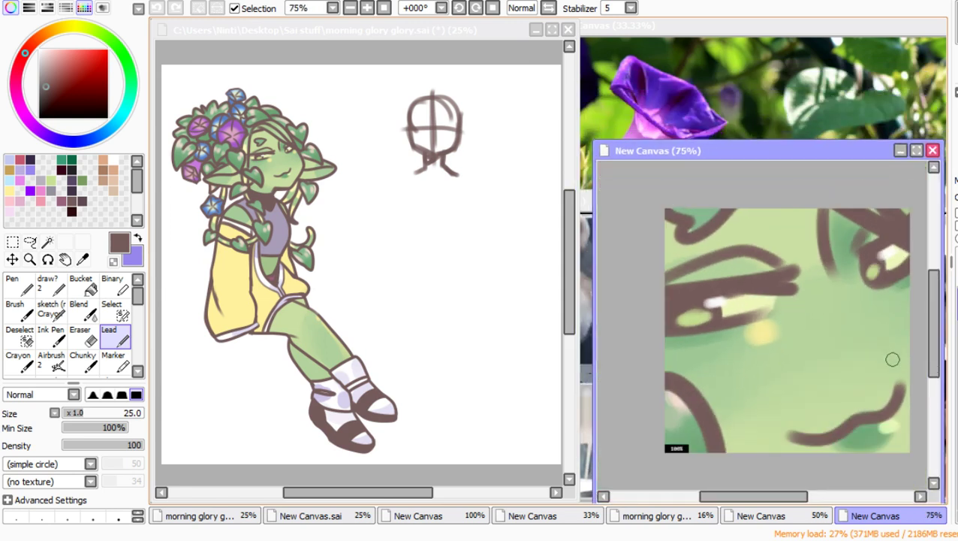
{"action": "scroll", "coordinate": [901, 375], "scroll_direction": "up", "scroll_amount": 1}
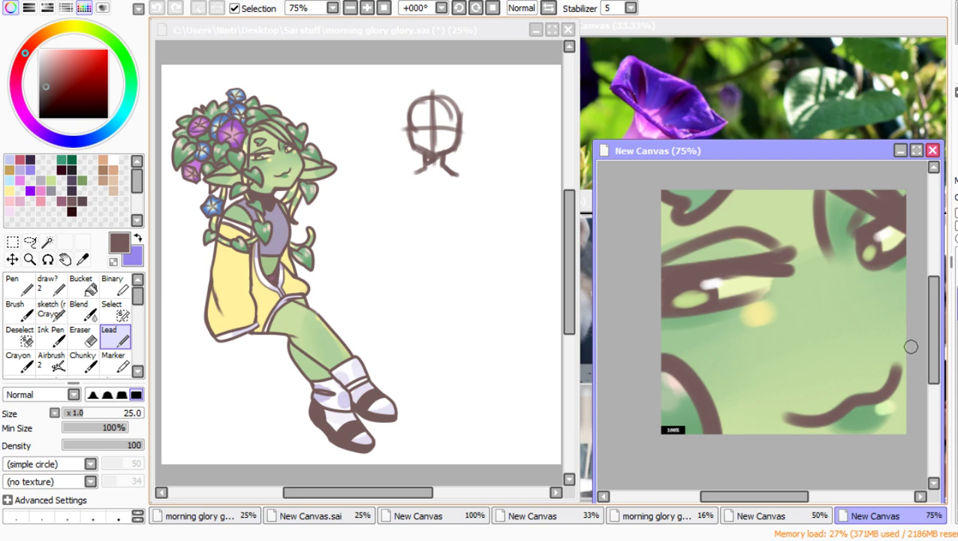
Step: Sketch the shoulders and torso sides below the small head in the main drawing, with a raised hand on each side
{"action": "left_click", "coordinate": [387, 69]}
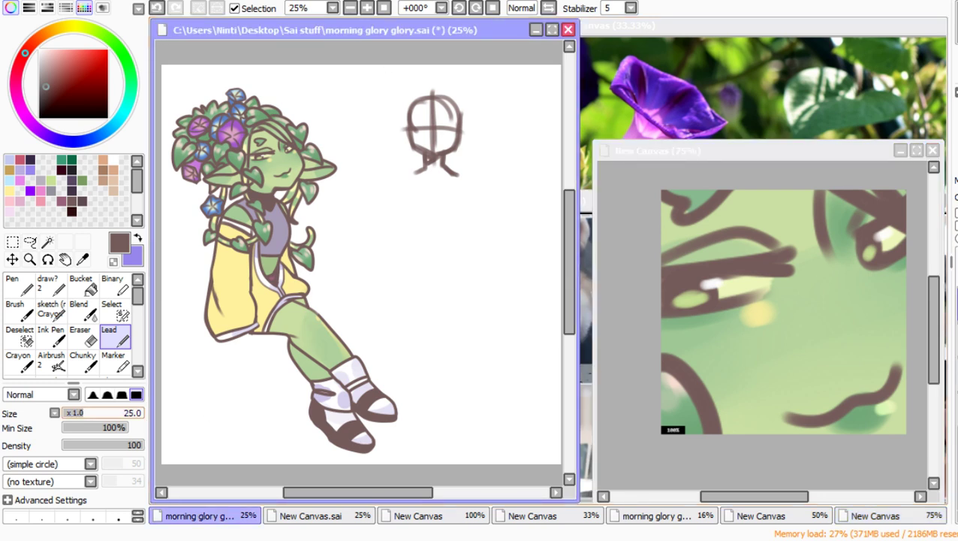
{"action": "mouse_move", "coordinate": [406, 182]}
{"action": "left_mouse_down"}
{"action": "mouse_move", "coordinate": [417, 231]}
{"action": "mouse_move", "coordinate": [415, 177]}
{"action": "mouse_move", "coordinate": [466, 187]}
{"action": "mouse_move", "coordinate": [457, 232]}
{"action": "left_mouse_up"}
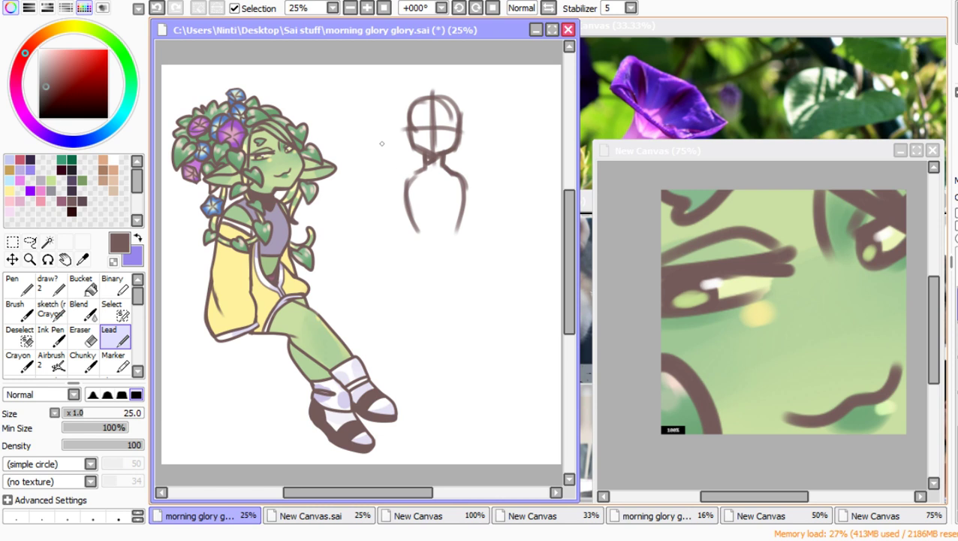
{"action": "mouse_move", "coordinate": [382, 148]}
{"action": "left_mouse_down"}
{"action": "mouse_move", "coordinate": [392, 127]}
{"action": "mouse_move", "coordinate": [385, 154]}
{"action": "left_mouse_up"}
{"action": "left_click_drag", "start_coordinate": [483, 152], "coordinate": [478, 128]}
{"action": "mouse_move", "coordinate": [387, 174]}
{"action": "left_mouse_down"}
{"action": "mouse_move", "coordinate": [392, 150]}
{"action": "mouse_move", "coordinate": [382, 161]}
{"action": "mouse_move", "coordinate": [368, 155]}
{"action": "mouse_move", "coordinate": [380, 170]}
{"action": "mouse_move", "coordinate": [368, 161]}
{"action": "left_mouse_up"}
{"action": "mouse_move", "coordinate": [485, 151]}
{"action": "left_mouse_down"}
{"action": "mouse_move", "coordinate": [478, 168]}
{"action": "mouse_move", "coordinate": [489, 170]}
{"action": "mouse_move", "coordinate": [486, 151]}
{"action": "mouse_move", "coordinate": [492, 172]}
{"action": "mouse_move", "coordinate": [464, 161]}
{"action": "mouse_move", "coordinate": [463, 149]}
{"action": "mouse_move", "coordinate": [470, 161]}
{"action": "left_mouse_up"}
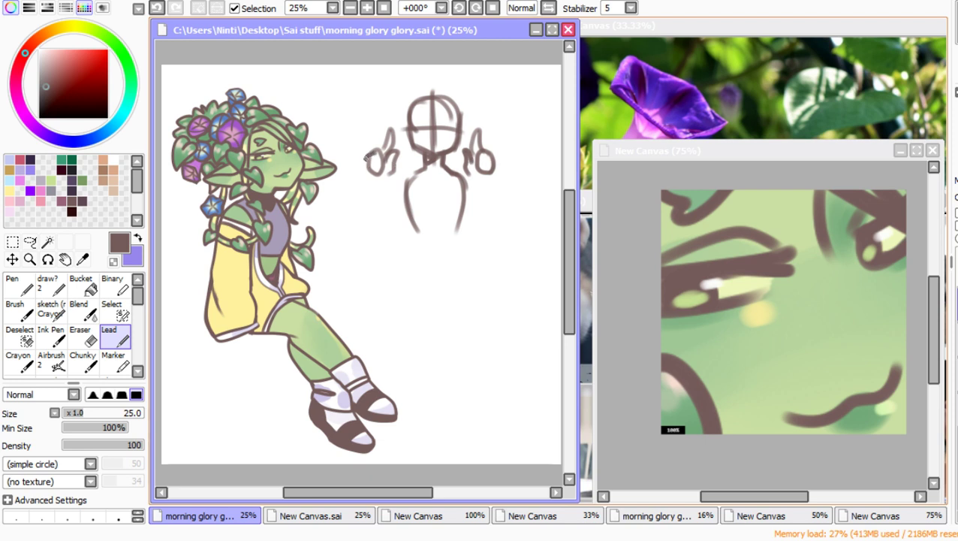
Step: Sketch both bent arms of the small figure, joining the raised hands to the shoulders
{"action": "mouse_move", "coordinate": [367, 161]}
{"action": "left_mouse_down"}
{"action": "mouse_move", "coordinate": [358, 202]}
{"action": "mouse_move", "coordinate": [374, 218]}
{"action": "left_mouse_up"}
{"action": "left_click_drag", "start_coordinate": [386, 178], "coordinate": [377, 218]}
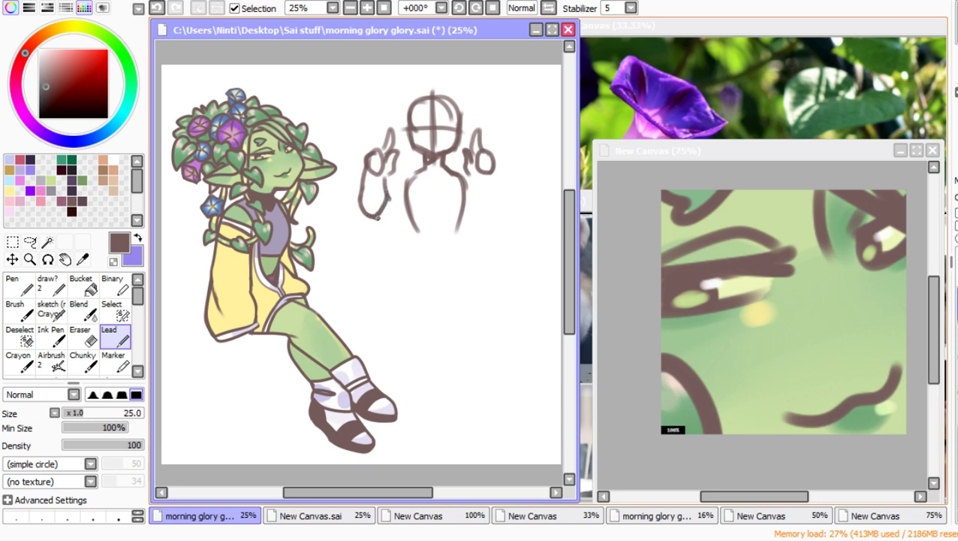
{"action": "mouse_move", "coordinate": [419, 168]}
{"action": "left_mouse_down"}
{"action": "mouse_move", "coordinate": [383, 199]}
{"action": "mouse_move", "coordinate": [403, 194]}
{"action": "left_mouse_up"}
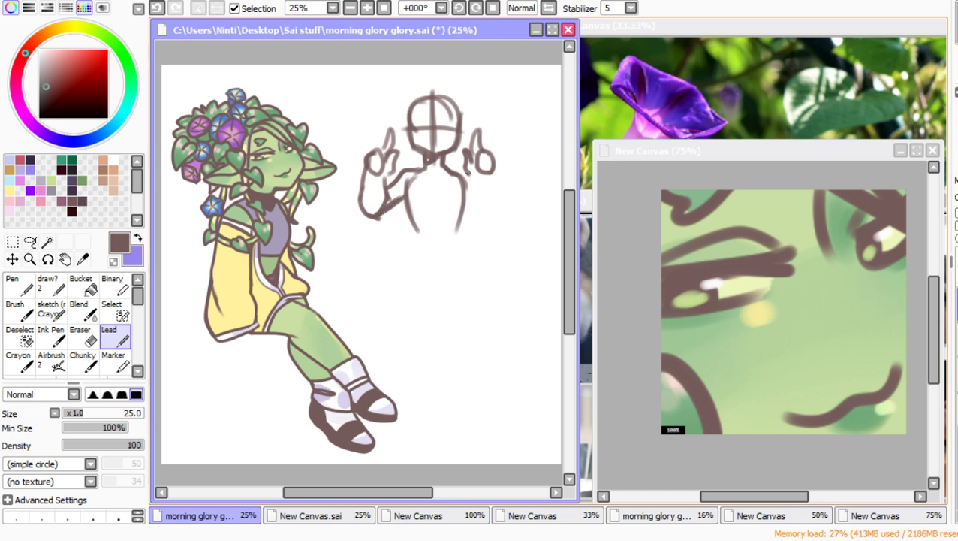
{"action": "mouse_move", "coordinate": [444, 170]}
{"action": "left_mouse_down"}
{"action": "mouse_move", "coordinate": [481, 182]}
{"action": "mouse_move", "coordinate": [491, 172]}
{"action": "mouse_move", "coordinate": [468, 184]}
{"action": "mouse_move", "coordinate": [481, 221]}
{"action": "left_mouse_up"}
{"action": "mouse_move", "coordinate": [486, 178]}
{"action": "left_mouse_down"}
{"action": "mouse_move", "coordinate": [490, 213]}
{"action": "mouse_move", "coordinate": [469, 224]}
{"action": "left_mouse_up"}
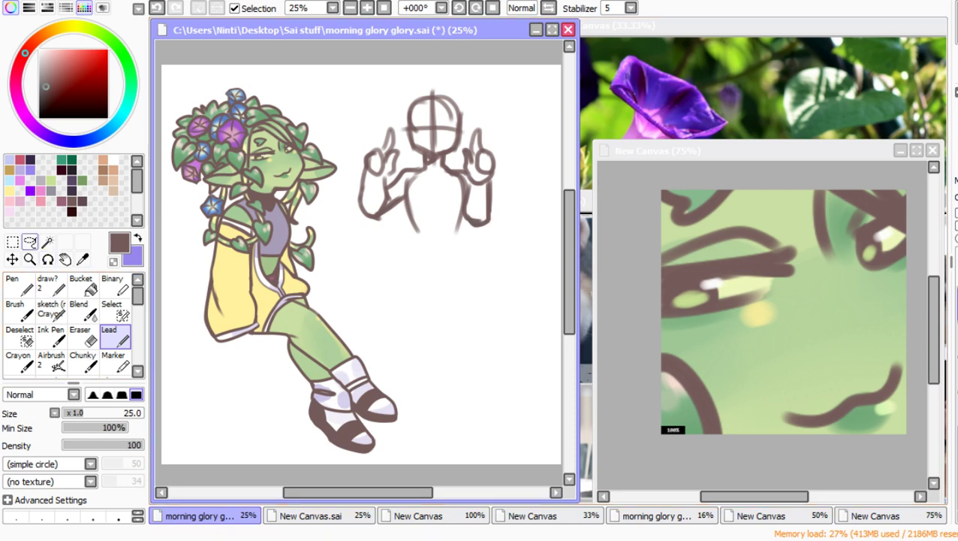
Step: Lasso the small figure's forearm on its right-hand side in the image, rotate it so the elbow swings outward, and deselect
{"action": "left_click", "coordinate": [30, 241]}
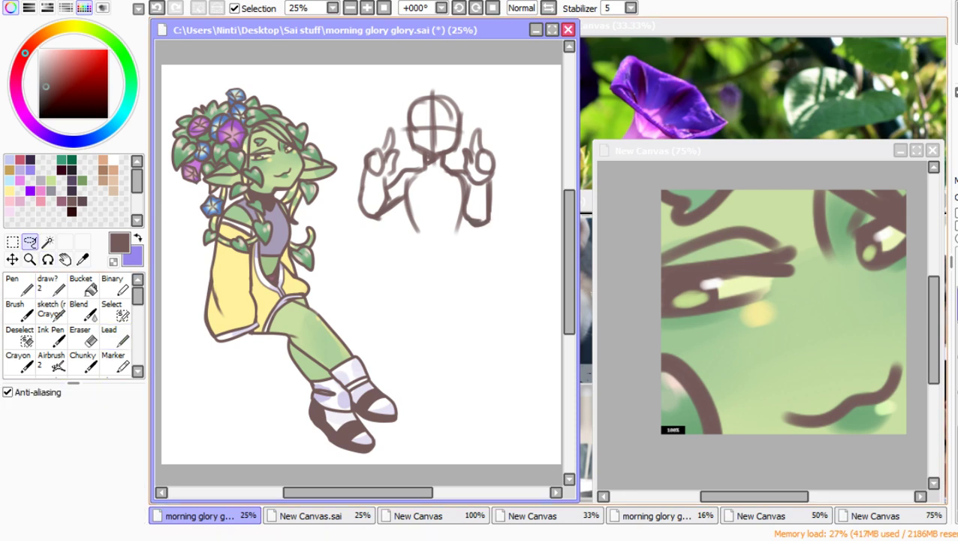
{"action": "mouse_move", "coordinate": [466, 185]}
{"action": "left_mouse_down"}
{"action": "mouse_move", "coordinate": [464, 225]}
{"action": "mouse_move", "coordinate": [486, 238]}
{"action": "mouse_move", "coordinate": [494, 193]}
{"action": "mouse_move", "coordinate": [466, 185]}
{"action": "left_mouse_up"}
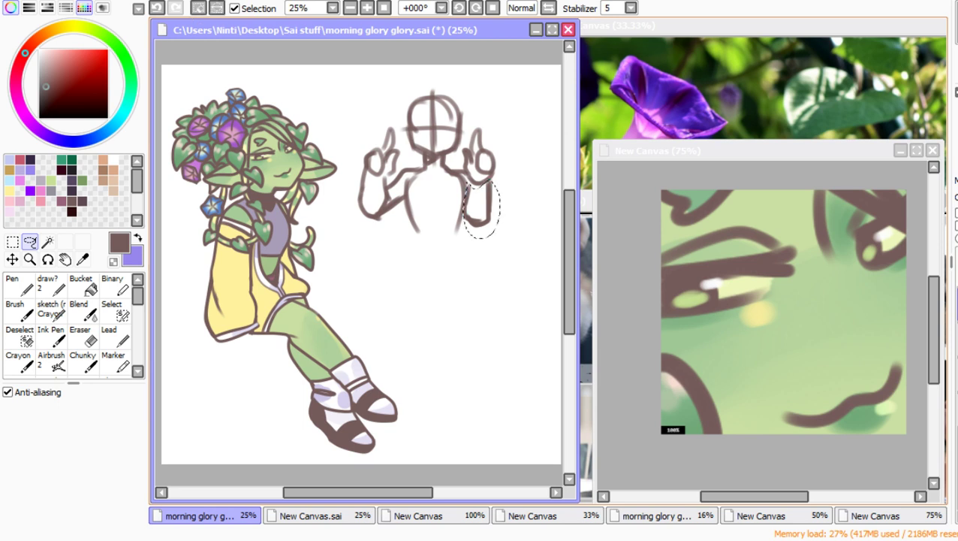
{"action": "key", "text": "ctrl+t"}
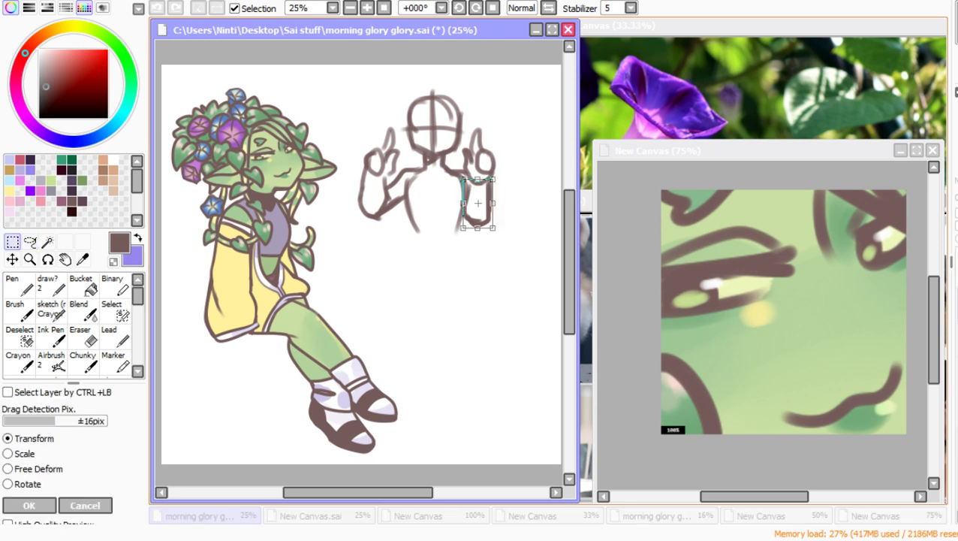
{"action": "mouse_move", "coordinate": [494, 241]}
{"action": "left_mouse_down"}
{"action": "mouse_move", "coordinate": [508, 233]}
{"action": "mouse_move", "coordinate": [486, 201]}
{"action": "left_mouse_up"}
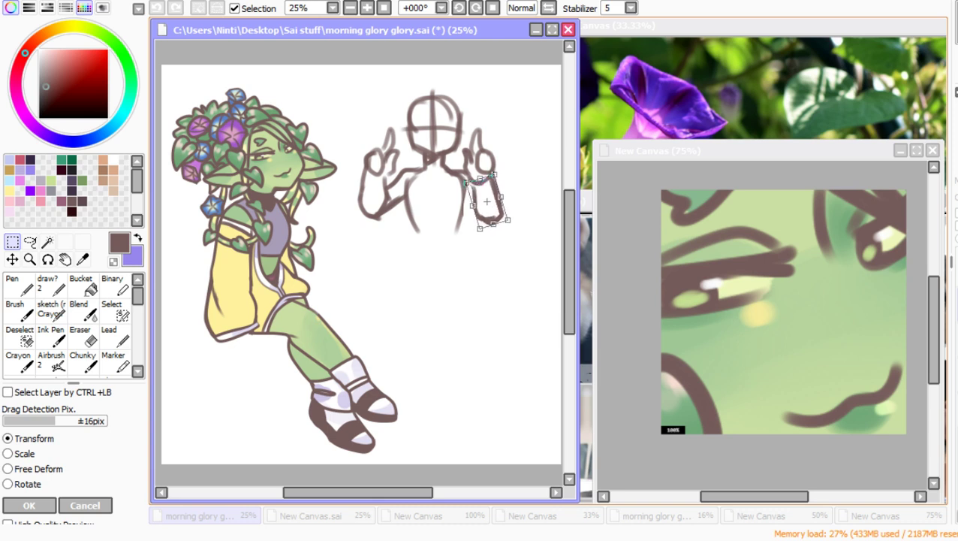
{"action": "key", "text": "Return"}
{"action": "key", "text": "ctrl+d"}
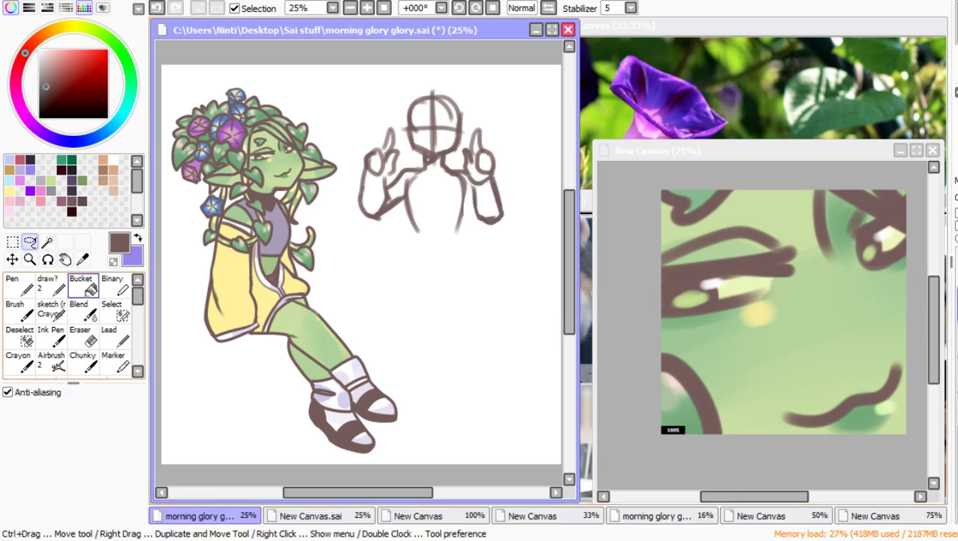
Step: Sketch the small figure's torso sides and waist curve with the Lead brush, plus the hips and one outer thigh
{"action": "left_click", "coordinate": [113, 334]}
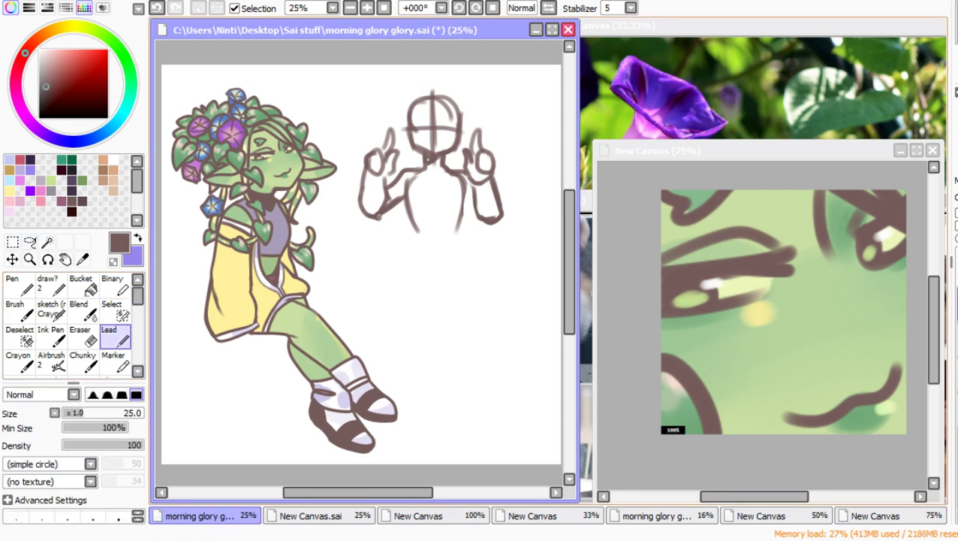
{"action": "left_click_drag", "start_coordinate": [379, 217], "coordinate": [405, 201]}
{"action": "mouse_move", "coordinate": [406, 171]}
{"action": "left_mouse_down"}
{"action": "mouse_move", "coordinate": [413, 226]}
{"action": "mouse_move", "coordinate": [405, 243]}
{"action": "left_mouse_up"}
{"action": "mouse_move", "coordinate": [458, 227]}
{"action": "left_mouse_down"}
{"action": "mouse_move", "coordinate": [420, 229]}
{"action": "mouse_move", "coordinate": [392, 267]}
{"action": "left_mouse_up"}
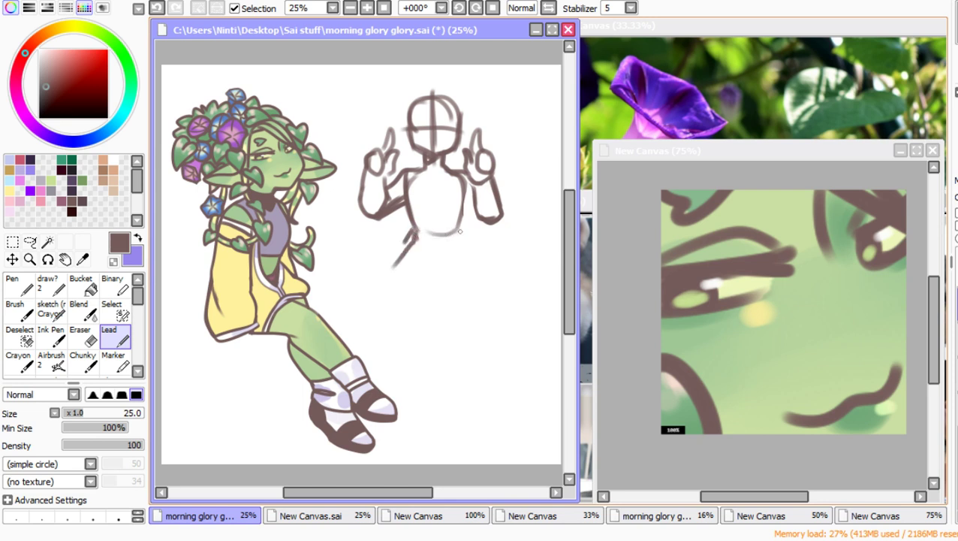
{"action": "left_click_drag", "start_coordinate": [458, 230], "coordinate": [463, 266]}
{"action": "left_click_drag", "start_coordinate": [410, 230], "coordinate": [409, 313]}
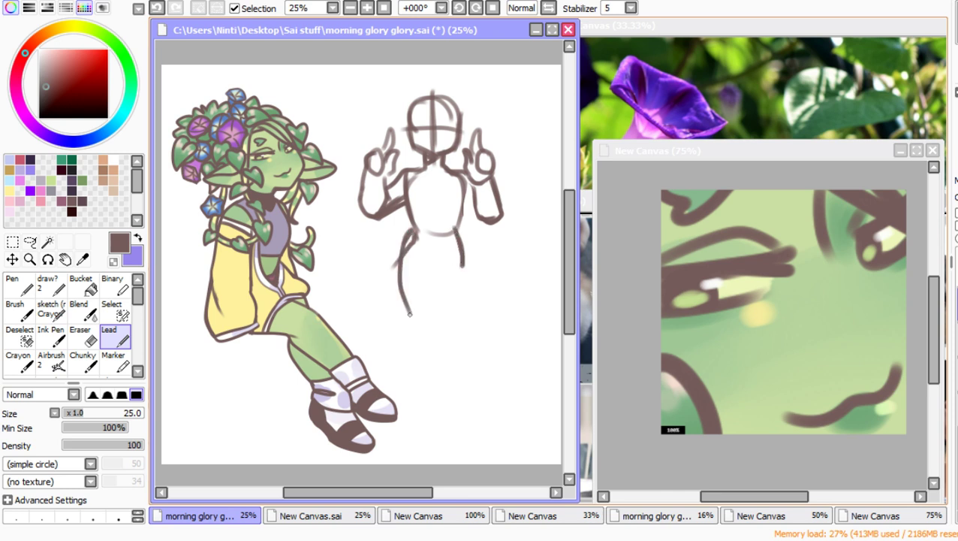
{"action": "left_click_drag", "start_coordinate": [411, 237], "coordinate": [419, 333]}
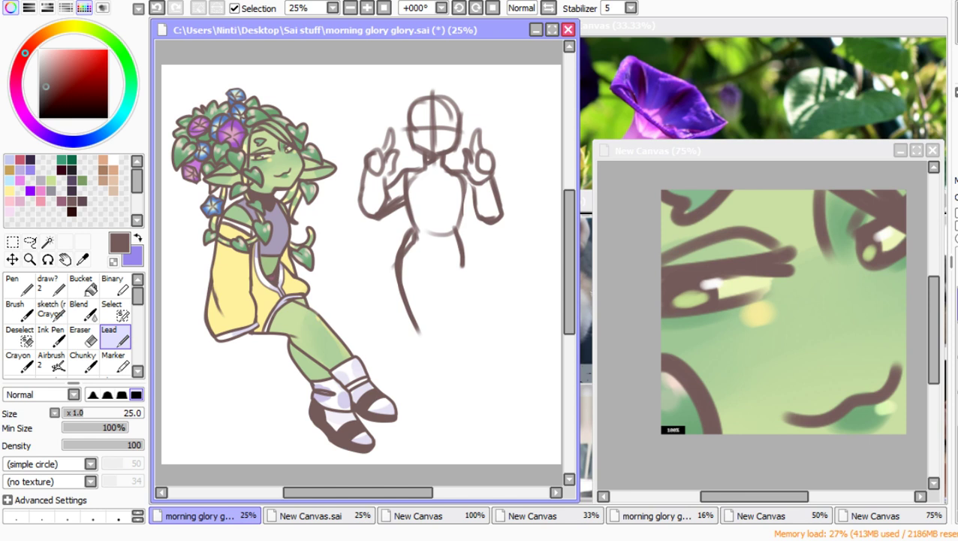
Step: Create a new canvas from the copied image of the head on a cat among knives, and float it beside the drawing at 150% zoom
{"action": "key", "text": "alt+Tab"}
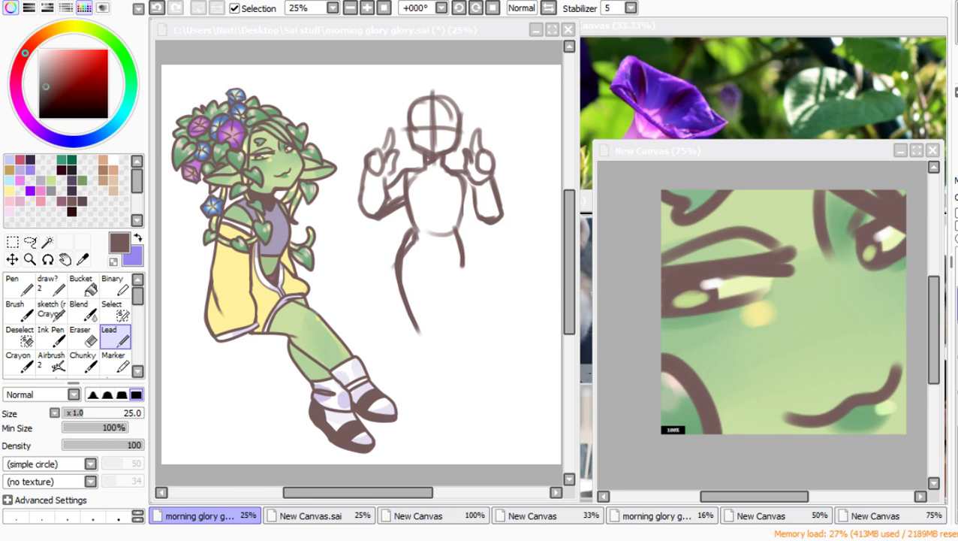
{"action": "left_click", "coordinate": [326, 246]}
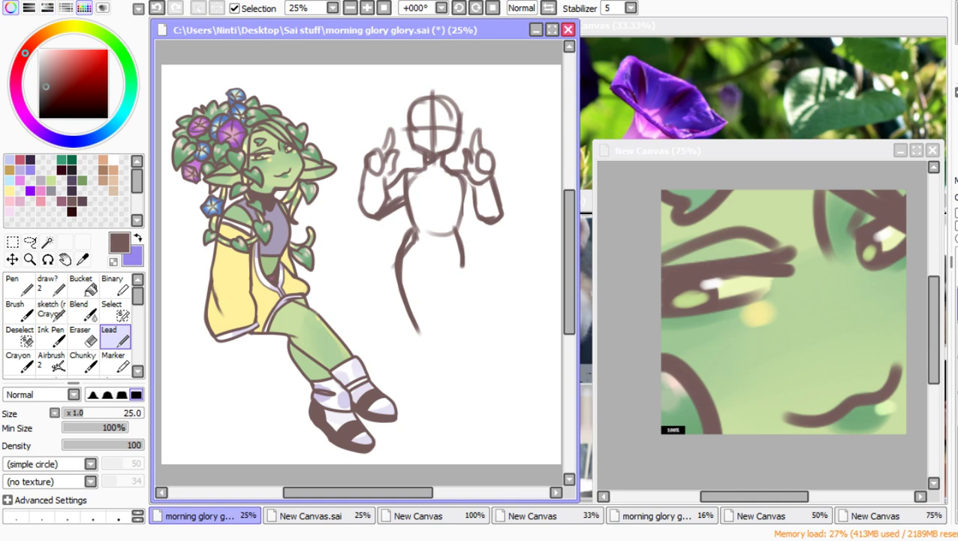
{"action": "key", "text": "ctrl+shift+n"}
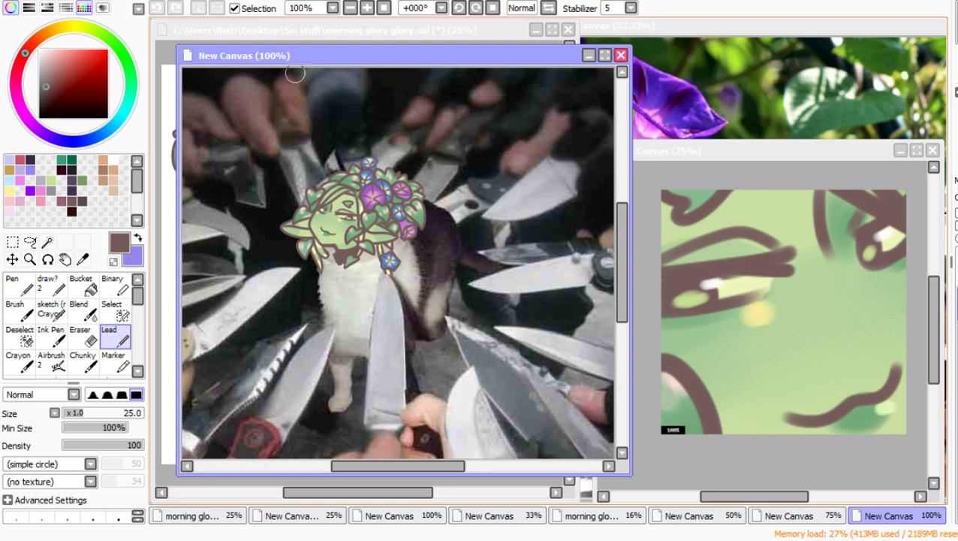
{"action": "left_click_drag", "start_coordinate": [294, 55], "coordinate": [700, 22]}
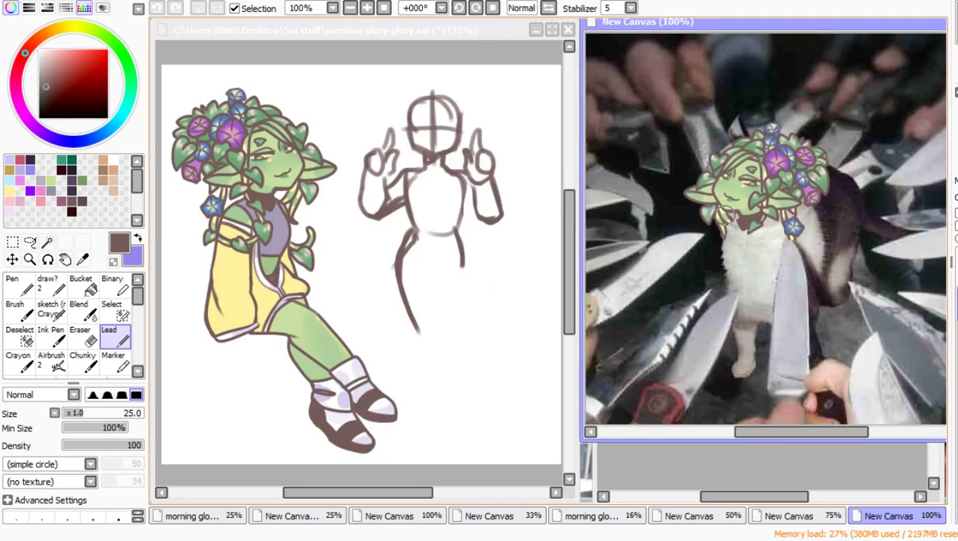
{"action": "scroll", "coordinate": [724, 214], "scroll_direction": "up", "scroll_amount": 3}
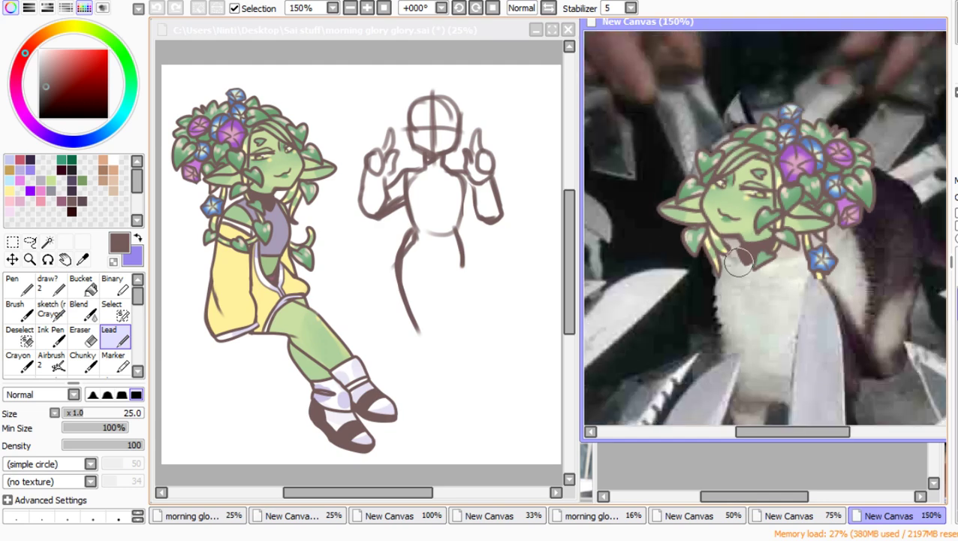
{"action": "left_click", "coordinate": [449, 67]}
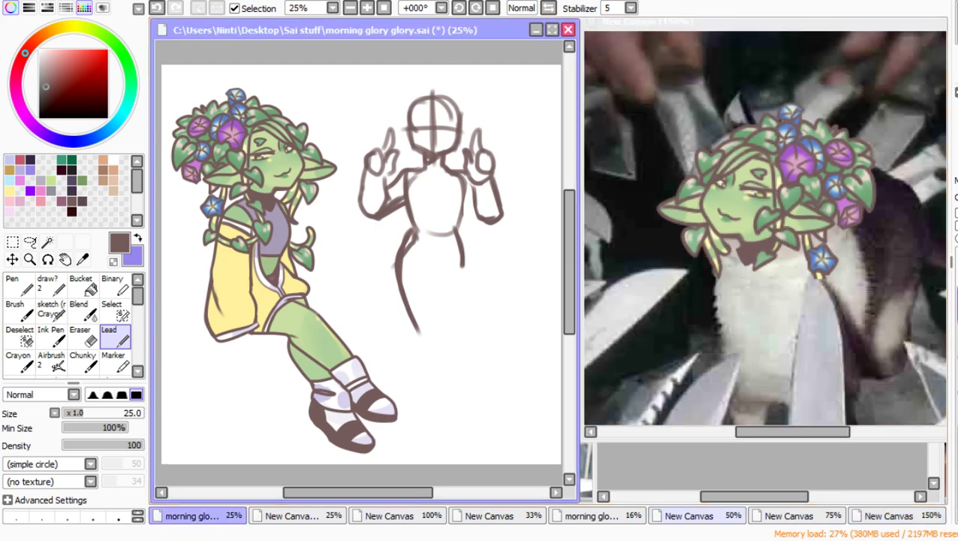
Step: Move the face close-up window down to uncover the head in the cat image, keep it at 75% zoom, and return to the main drawing
{"action": "left_click", "coordinate": [888, 515]}
{"action": "left_click", "coordinate": [788, 515]}
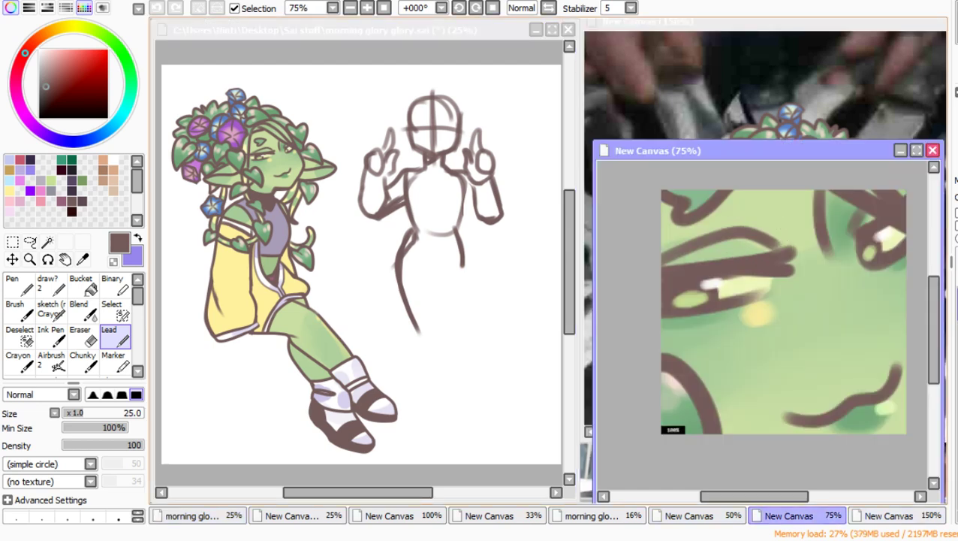
{"action": "left_click_drag", "start_coordinate": [593, 140], "coordinate": [694, 210]}
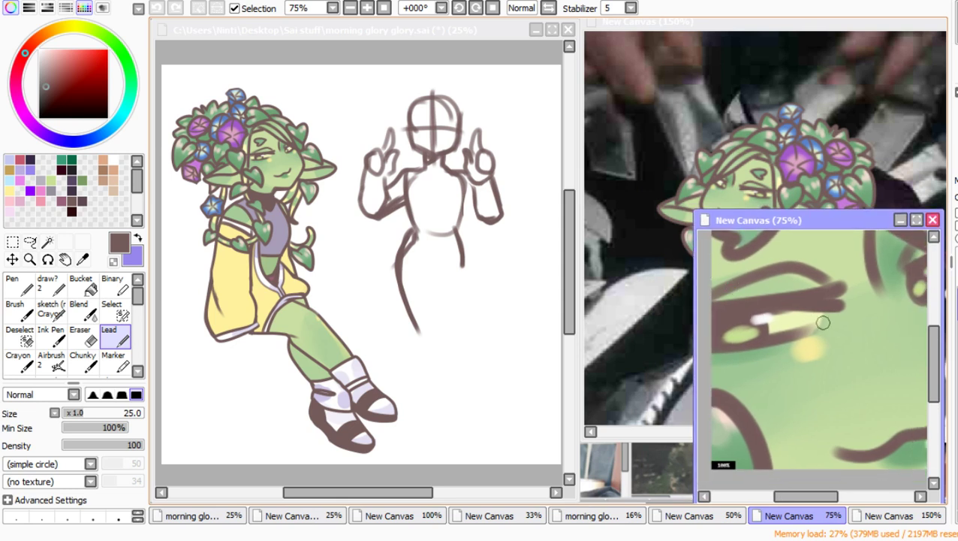
{"action": "scroll", "coordinate": [823, 330], "scroll_direction": "down", "scroll_amount": 4}
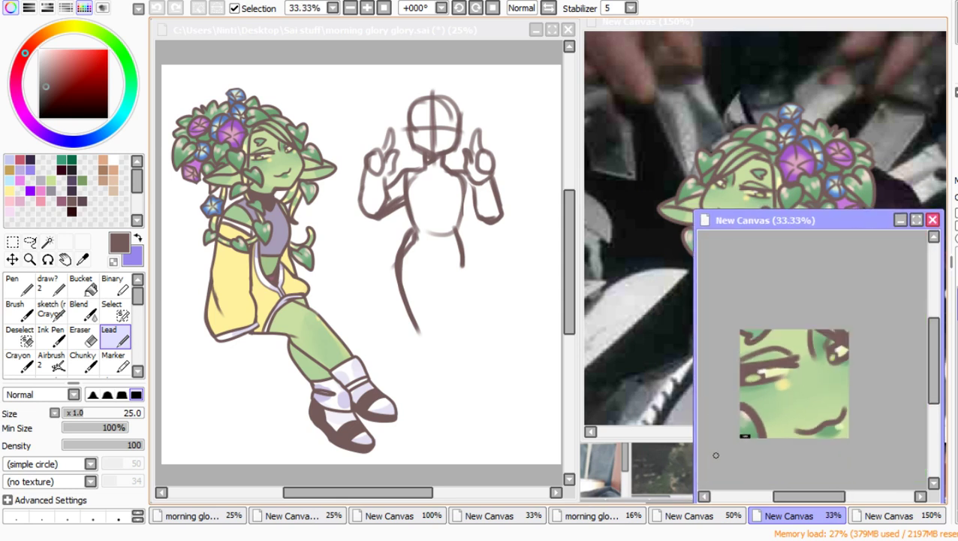
{"action": "scroll", "coordinate": [826, 353], "scroll_direction": "up", "scroll_amount": 3}
{"action": "scroll", "coordinate": [881, 345], "scroll_direction": "down", "scroll_amount": 1}
{"action": "scroll", "coordinate": [881, 344], "scroll_direction": "up", "scroll_amount": 1}
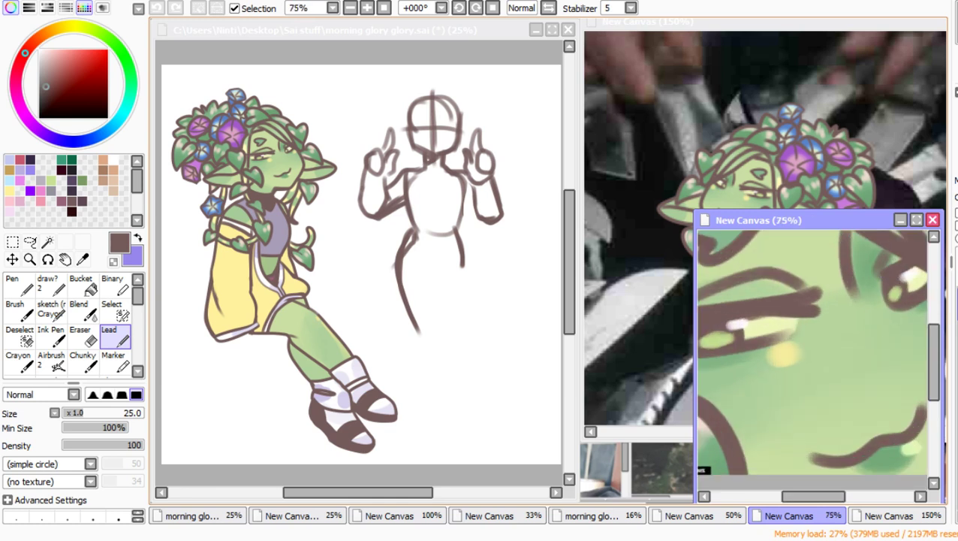
{"action": "left_click_drag", "start_coordinate": [810, 220], "coordinate": [821, 286]}
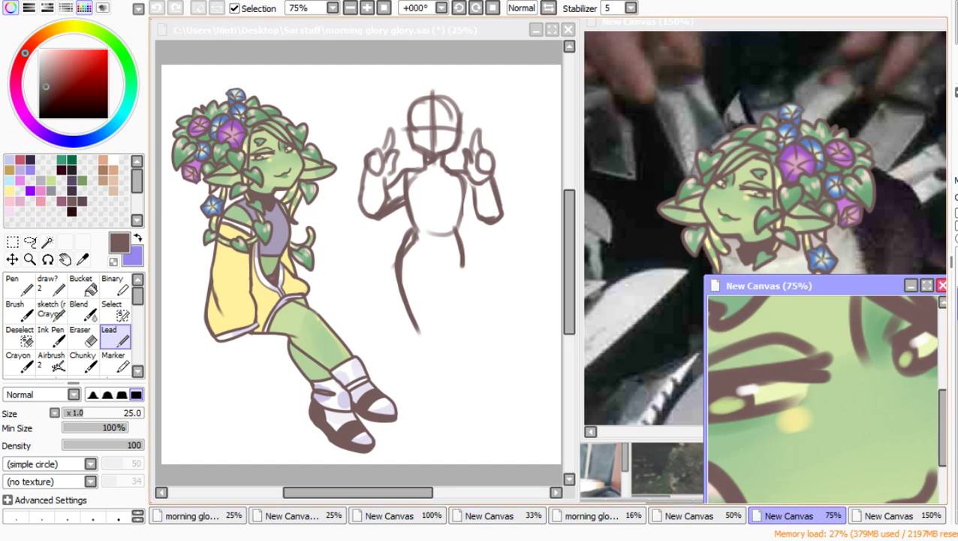
{"action": "left_click", "coordinate": [330, 30]}
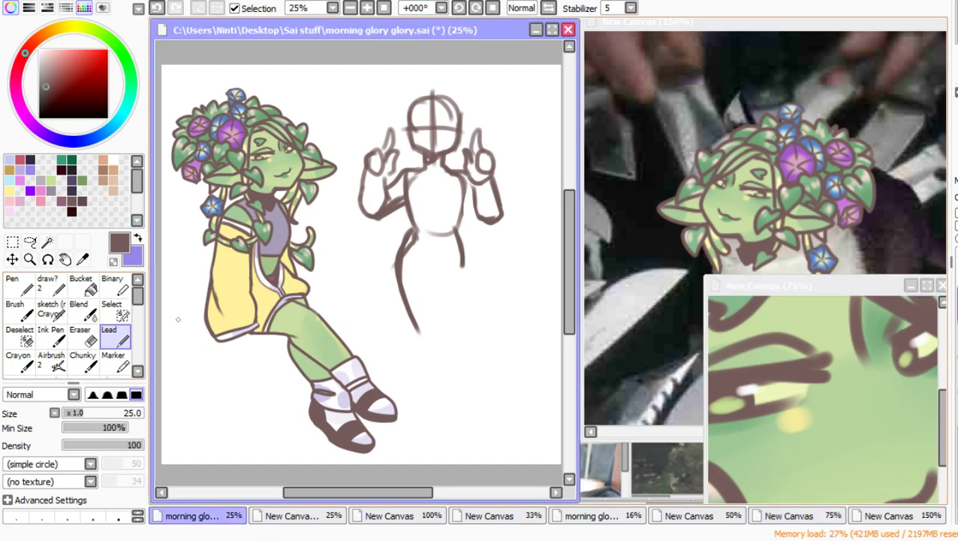
Step: Sketch the small figure's other hip and outer thigh, the crotch lines and waistband, and shade in the neck
{"action": "left_click_drag", "start_coordinate": [458, 267], "coordinate": [450, 335]}
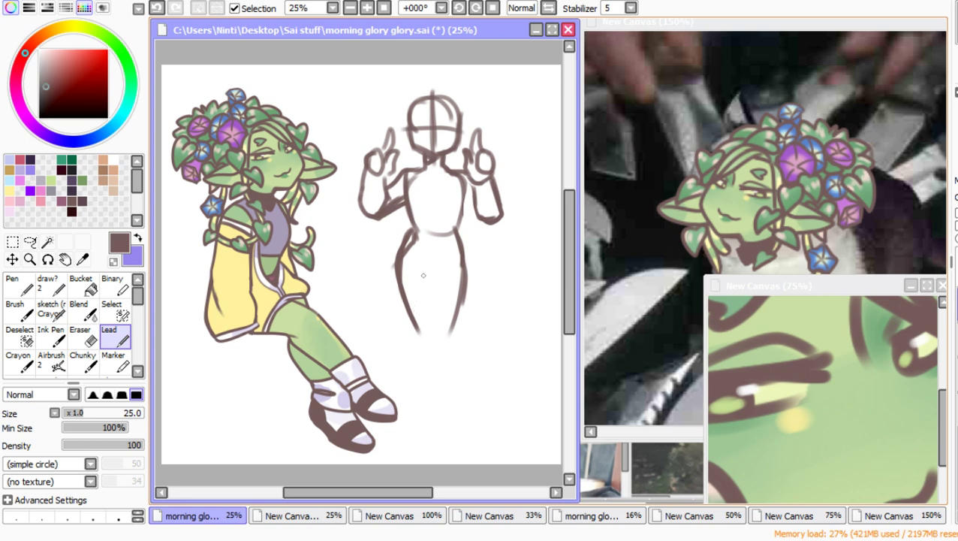
{"action": "left_click_drag", "start_coordinate": [458, 238], "coordinate": [460, 324]}
{"action": "mouse_move", "coordinate": [402, 261]}
{"action": "left_mouse_down"}
{"action": "mouse_move", "coordinate": [433, 284]}
{"action": "mouse_move", "coordinate": [395, 272]}
{"action": "mouse_move", "coordinate": [456, 277]}
{"action": "mouse_move", "coordinate": [463, 268]}
{"action": "left_mouse_up"}
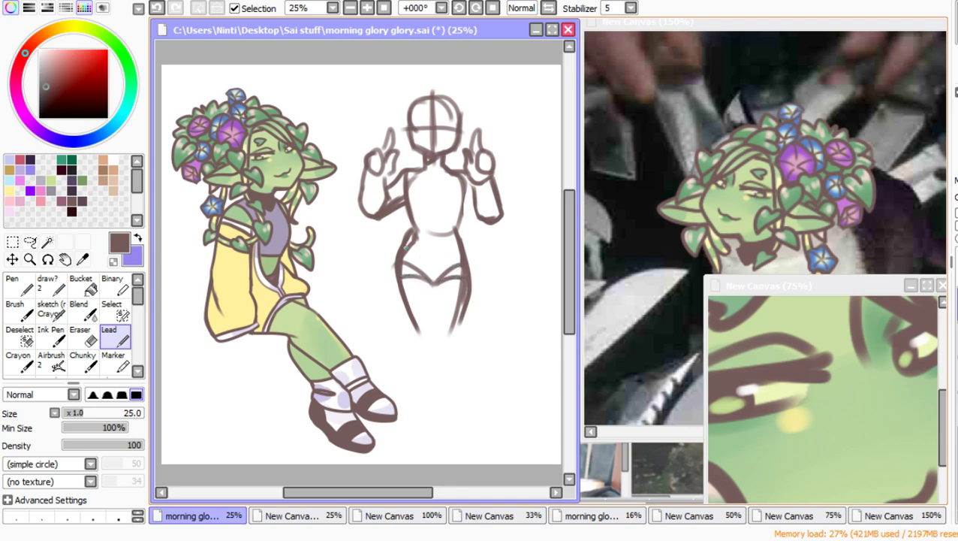
{"action": "mouse_move", "coordinate": [402, 255]}
{"action": "left_mouse_down"}
{"action": "mouse_move", "coordinate": [461, 248]}
{"action": "mouse_move", "coordinate": [400, 246]}
{"action": "mouse_move", "coordinate": [458, 250]}
{"action": "left_mouse_up"}
{"action": "left_click_drag", "start_coordinate": [464, 202], "coordinate": [493, 219]}
{"action": "left_click_drag", "start_coordinate": [434, 256], "coordinate": [434, 269]}
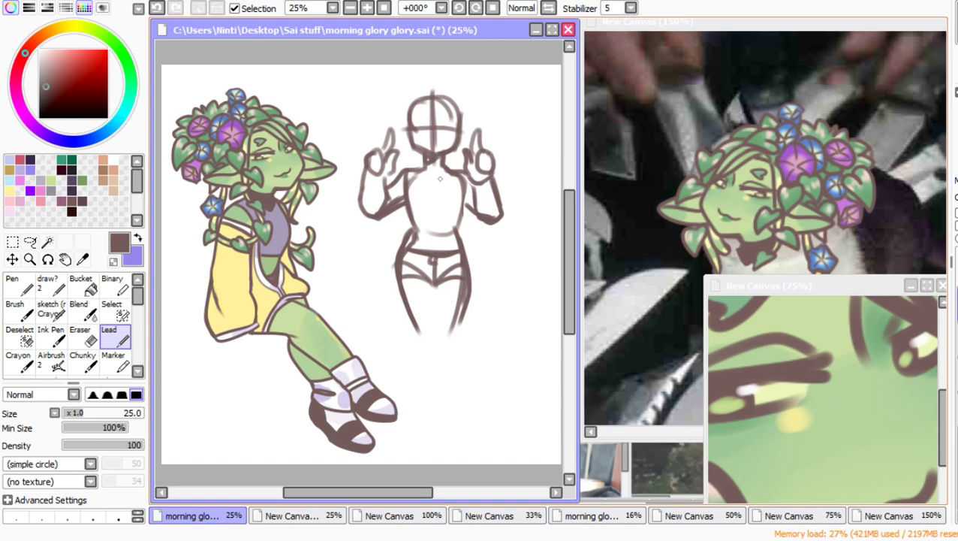
{"action": "mouse_move", "coordinate": [429, 160]}
{"action": "left_mouse_down"}
{"action": "mouse_move", "coordinate": [422, 173]}
{"action": "mouse_move", "coordinate": [443, 170]}
{"action": "mouse_move", "coordinate": [430, 163]}
{"action": "mouse_move", "coordinate": [435, 172]}
{"action": "left_mouse_up"}
Step: Reposition the face close-up window over the cat image to show more of its canvas, and reactivate the main drawing
{"action": "left_click", "coordinate": [897, 516]}
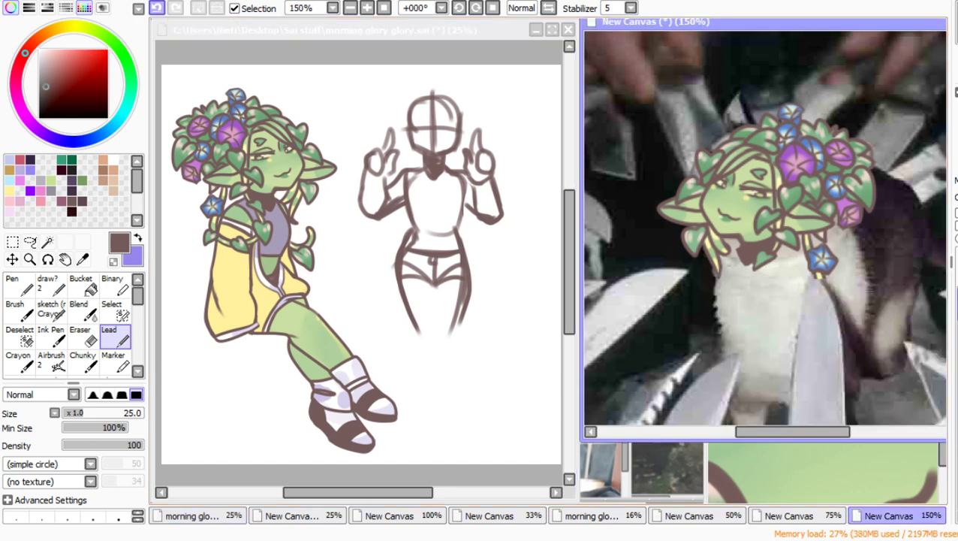
{"action": "left_click", "coordinate": [723, 454]}
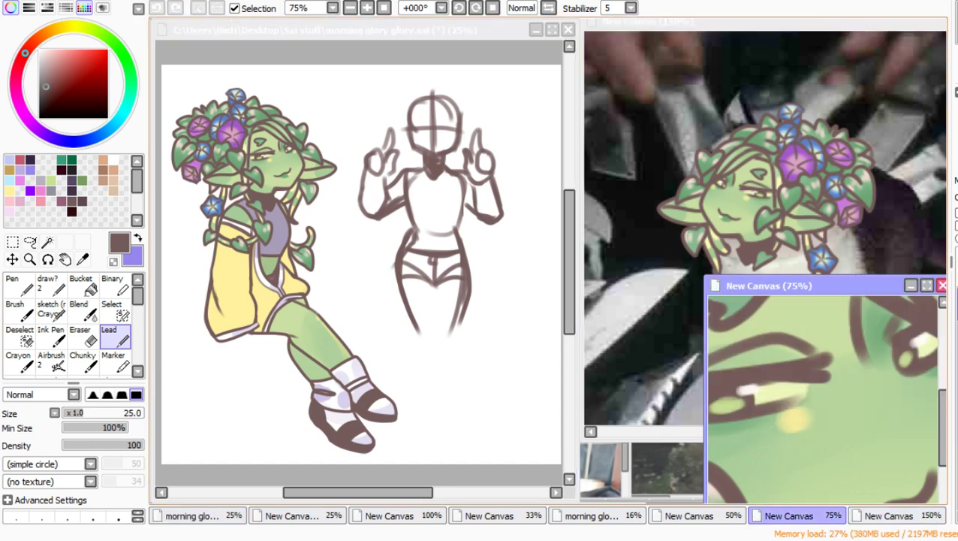
{"action": "left_click_drag", "start_coordinate": [705, 275], "coordinate": [649, 232]}
{"action": "left_click", "coordinate": [443, 41]}
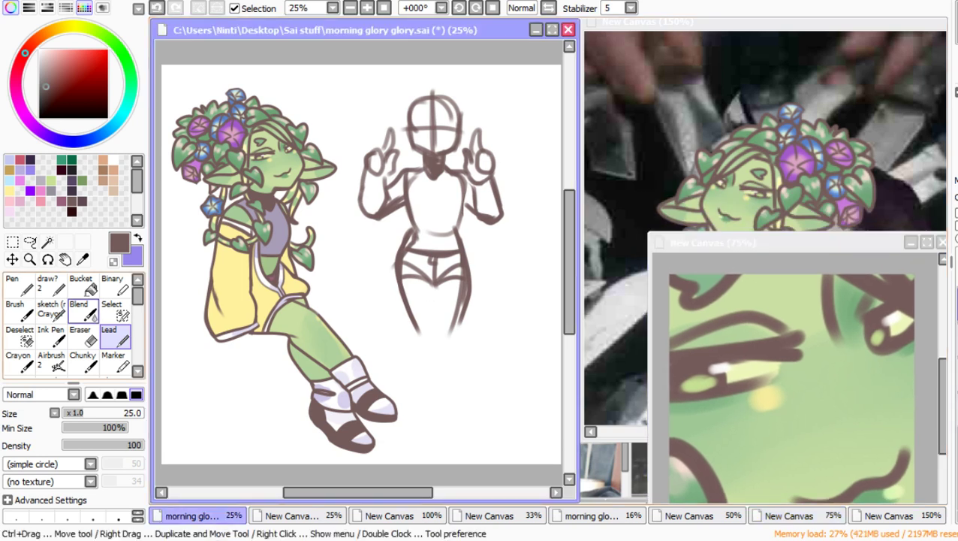
Step: Set the Lead brush size to 27 and sketch the small figure's inner thighs and tapering lower legs
{"action": "key", "text": "bracketright"}
{"action": "key", "text": "bracketright"}
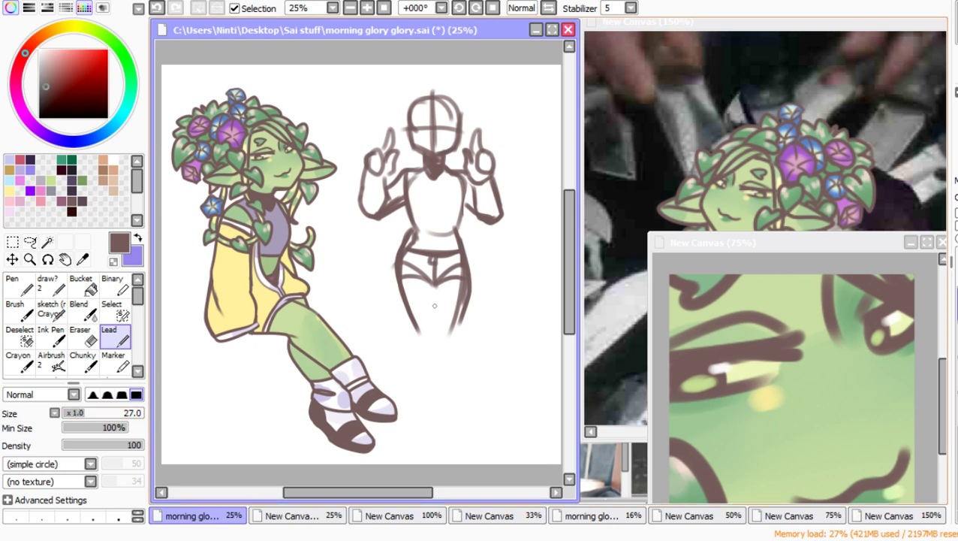
{"action": "mouse_move", "coordinate": [435, 282]}
{"action": "left_mouse_down"}
{"action": "mouse_move", "coordinate": [439, 332]}
{"action": "mouse_move", "coordinate": [434, 282]}
{"action": "mouse_move", "coordinate": [428, 343]}
{"action": "mouse_move", "coordinate": [432, 300]}
{"action": "mouse_move", "coordinate": [432, 335]}
{"action": "mouse_move", "coordinate": [427, 327]}
{"action": "mouse_move", "coordinate": [448, 336]}
{"action": "mouse_move", "coordinate": [450, 349]}
{"action": "mouse_move", "coordinate": [436, 380]}
{"action": "left_mouse_up"}
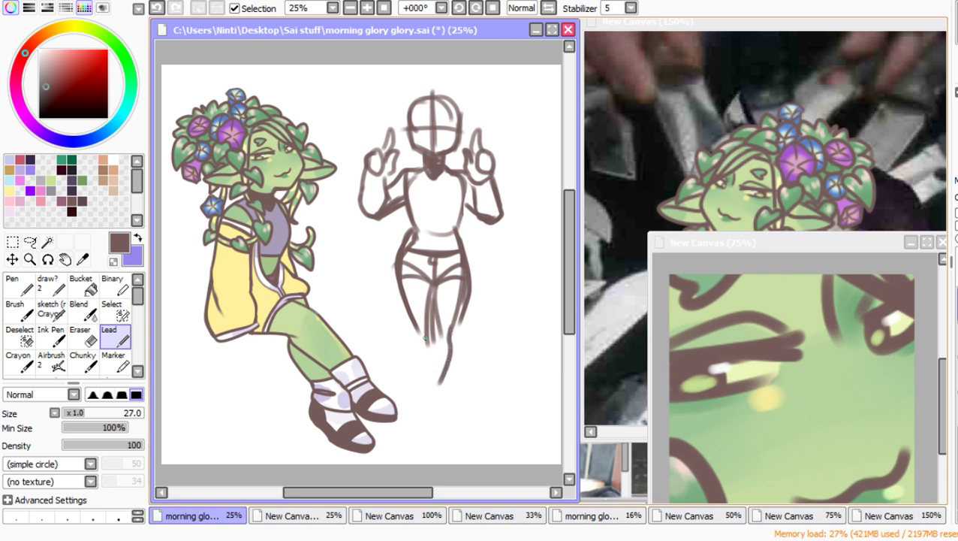
{"action": "left_click_drag", "start_coordinate": [424, 341], "coordinate": [429, 390]}
{"action": "left_click_drag", "start_coordinate": [412, 326], "coordinate": [430, 375]}
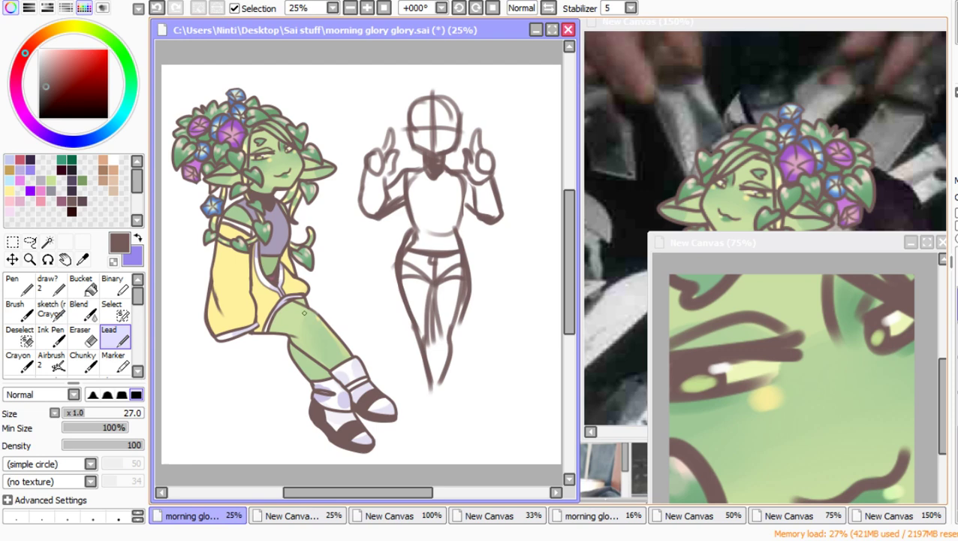
Step: Erase the extra inner-thigh line and one outer thigh line of the small figure, and redraw that outer thigh down to the knee
{"action": "left_click", "coordinate": [84, 336]}
{"action": "mouse_move", "coordinate": [438, 285]}
{"action": "left_mouse_down"}
{"action": "mouse_move", "coordinate": [442, 352]}
{"action": "mouse_move", "coordinate": [437, 326]}
{"action": "mouse_move", "coordinate": [434, 349]}
{"action": "mouse_move", "coordinate": [436, 290]}
{"action": "mouse_move", "coordinate": [440, 340]}
{"action": "mouse_move", "coordinate": [463, 308]}
{"action": "mouse_move", "coordinate": [461, 280]}
{"action": "mouse_move", "coordinate": [447, 324]}
{"action": "left_mouse_up"}
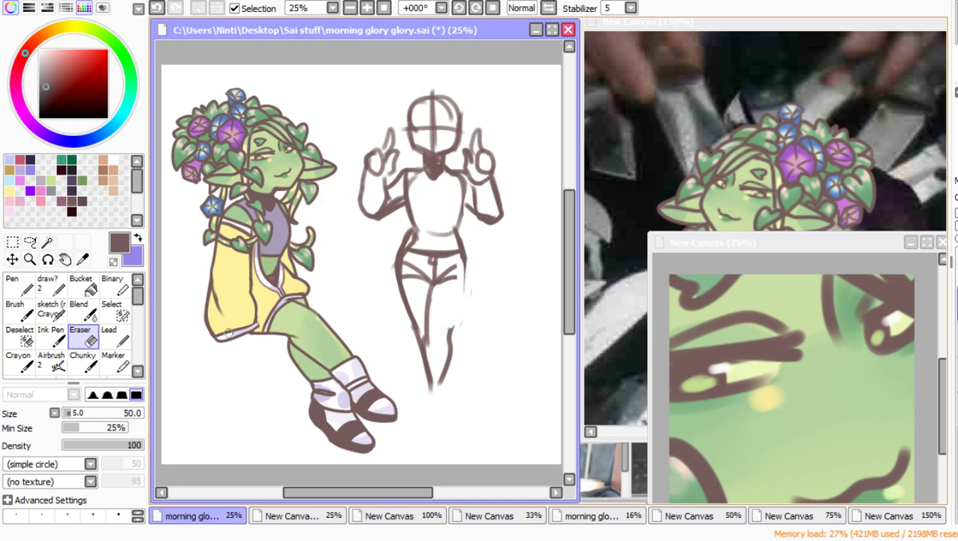
{"action": "left_click", "coordinate": [111, 335]}
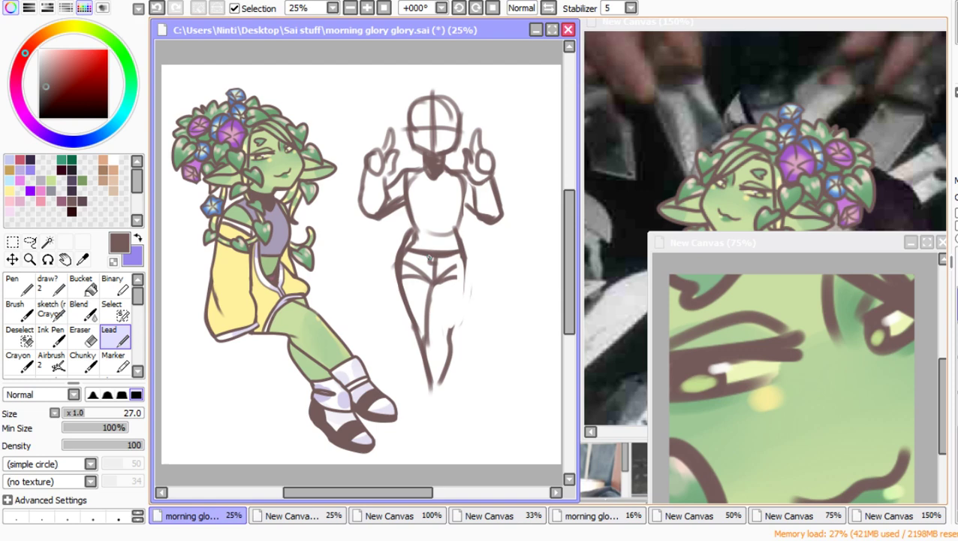
{"action": "left_click_drag", "start_coordinate": [465, 253], "coordinate": [455, 343]}
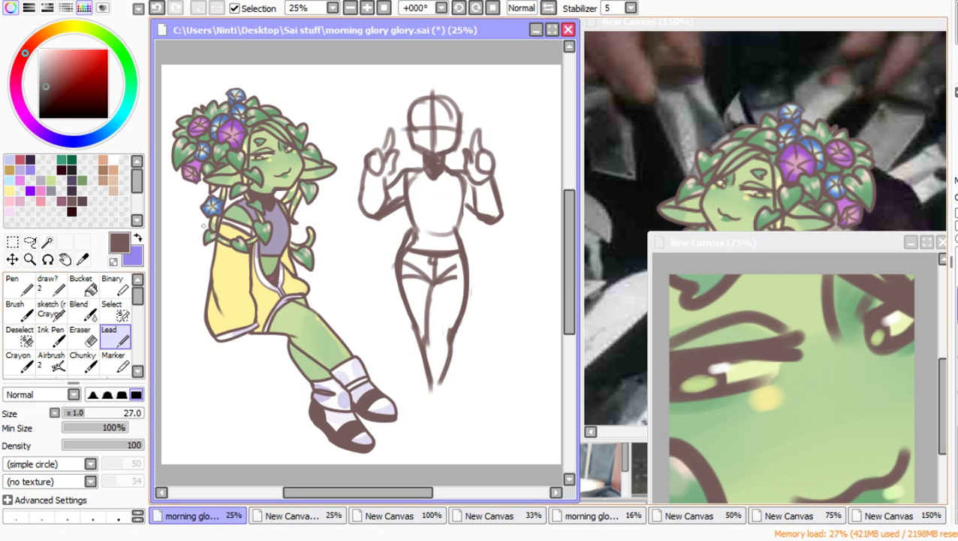
Step: Sketch a hem line across the small figure's ribs, erase the old waist curve, and touch up the waist sides
{"action": "mouse_move", "coordinate": [408, 213]}
{"action": "left_mouse_down"}
{"action": "mouse_move", "coordinate": [456, 211]}
{"action": "mouse_move", "coordinate": [413, 215]}
{"action": "mouse_move", "coordinate": [452, 210]}
{"action": "mouse_move", "coordinate": [426, 227]}
{"action": "mouse_move", "coordinate": [448, 233]}
{"action": "mouse_move", "coordinate": [417, 239]}
{"action": "mouse_move", "coordinate": [419, 225]}
{"action": "left_mouse_up"}
{"action": "key", "text": "e"}
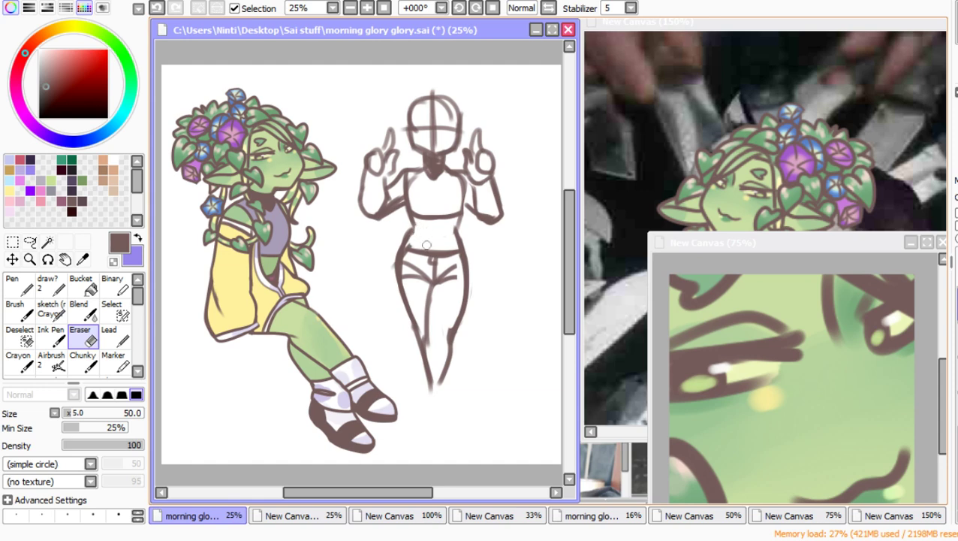
{"action": "key", "text": "n"}
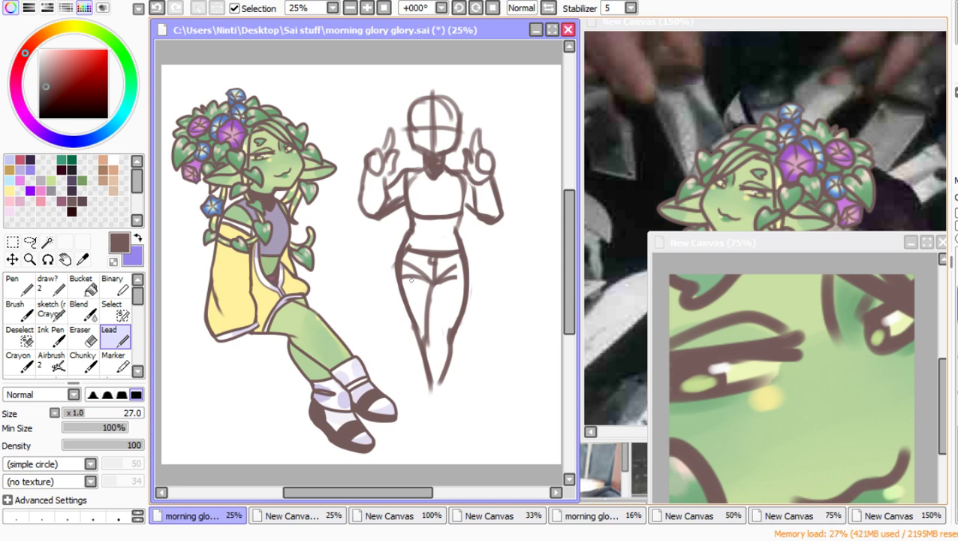
Step: Sketch the small figure's lower legs down to a shared point and go over one side of the torso
{"action": "mouse_move", "coordinate": [423, 364]}
{"action": "left_mouse_down"}
{"action": "mouse_move", "coordinate": [437, 398]}
{"action": "mouse_move", "coordinate": [449, 363]}
{"action": "mouse_move", "coordinate": [438, 398]}
{"action": "left_mouse_up"}
{"action": "left_click_drag", "start_coordinate": [464, 176], "coordinate": [456, 231]}
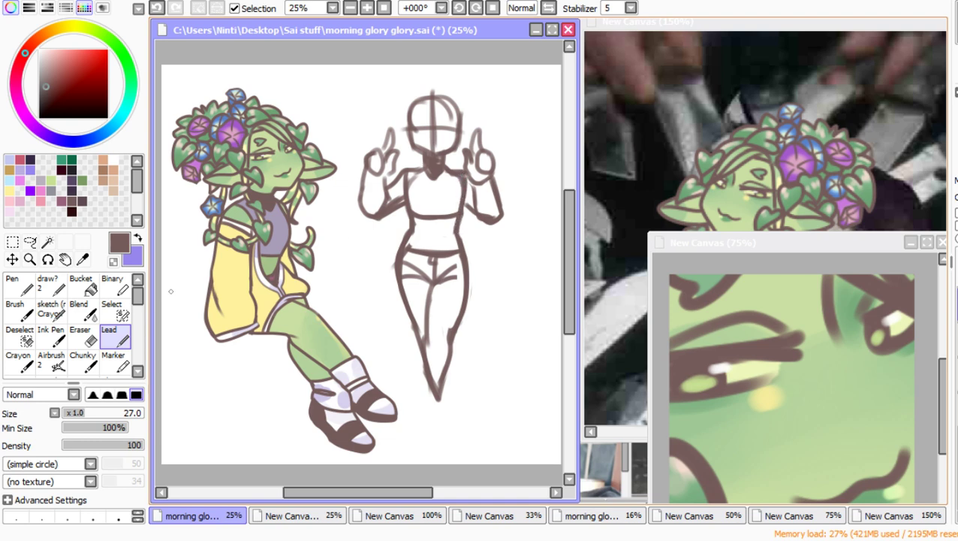
{"action": "key", "text": "e"}
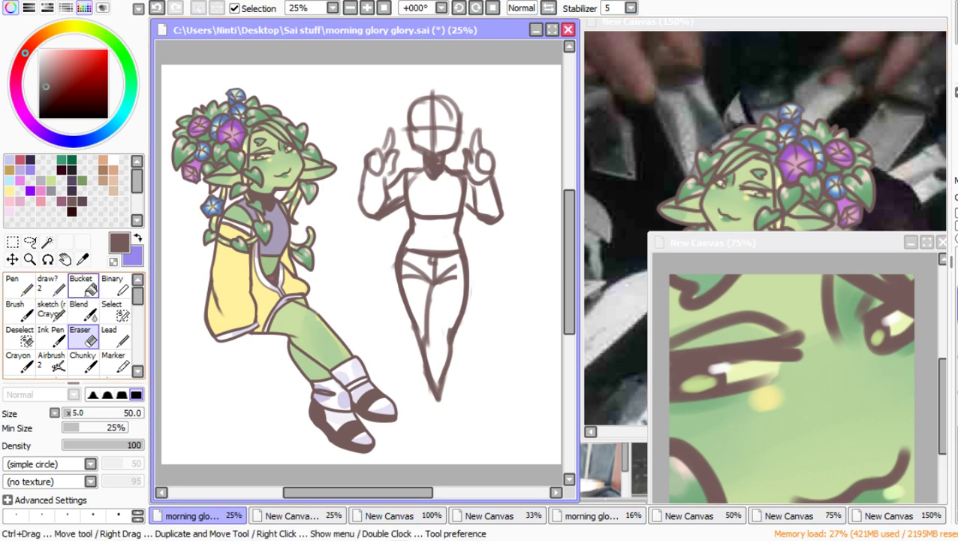
{"action": "left_click", "coordinate": [114, 334]}
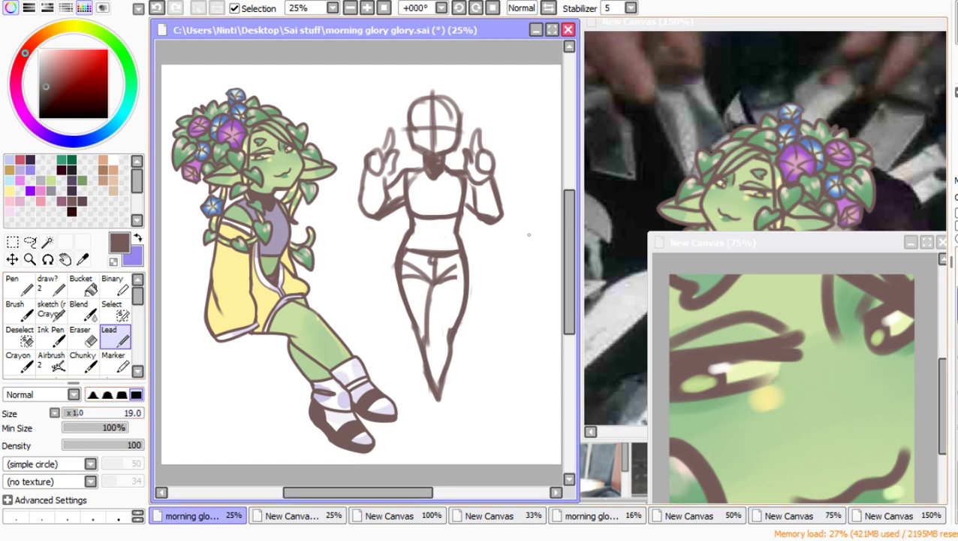
Step: Bring up the second view of the morning glory drawing and enlarge it on the finished character's head for reference
{"action": "key", "text": "ctrl+alt+space"}
{"action": "left_click_drag", "start_coordinate": [257, 74], "coordinate": [500, 225]}
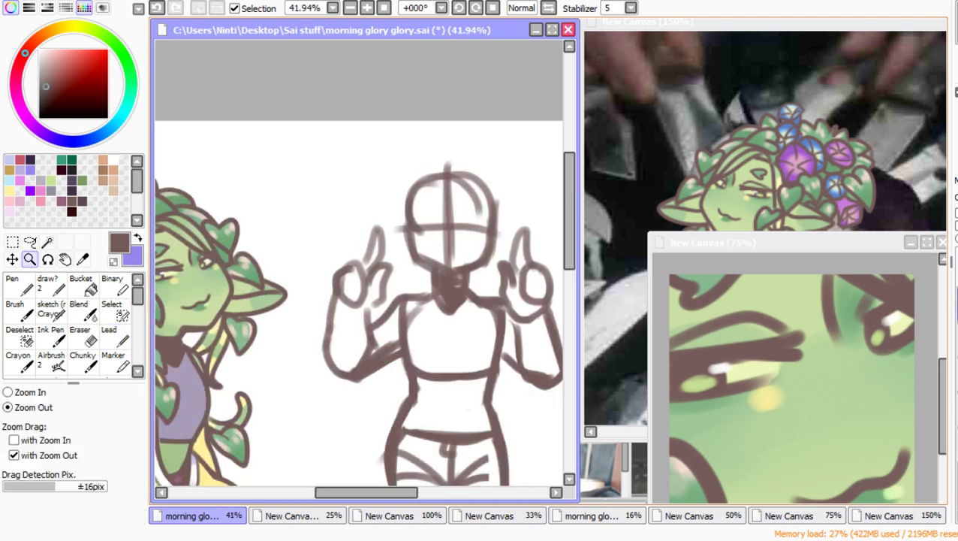
{"action": "left_click", "coordinate": [472, 171]}
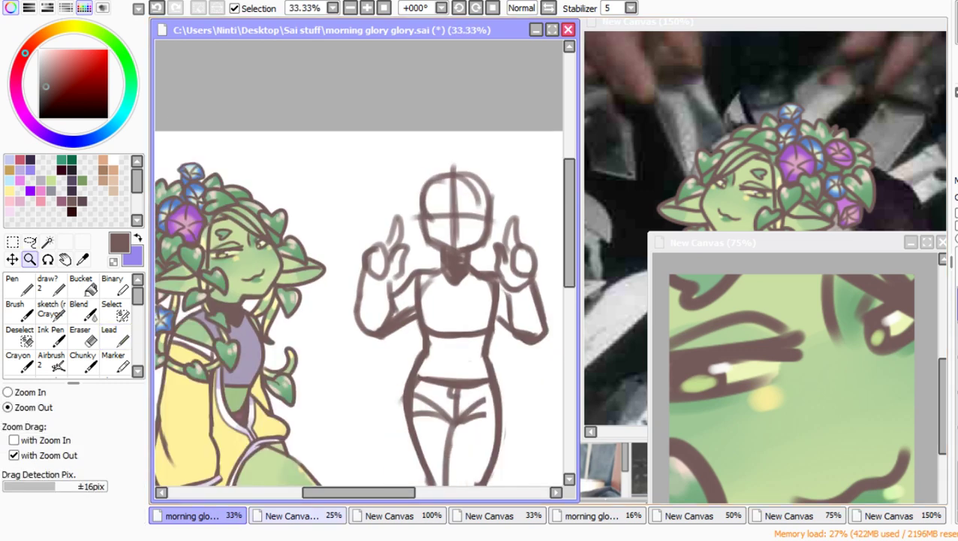
{"action": "left_click", "coordinate": [300, 516]}
{"action": "key", "text": "ctrl+Tab"}
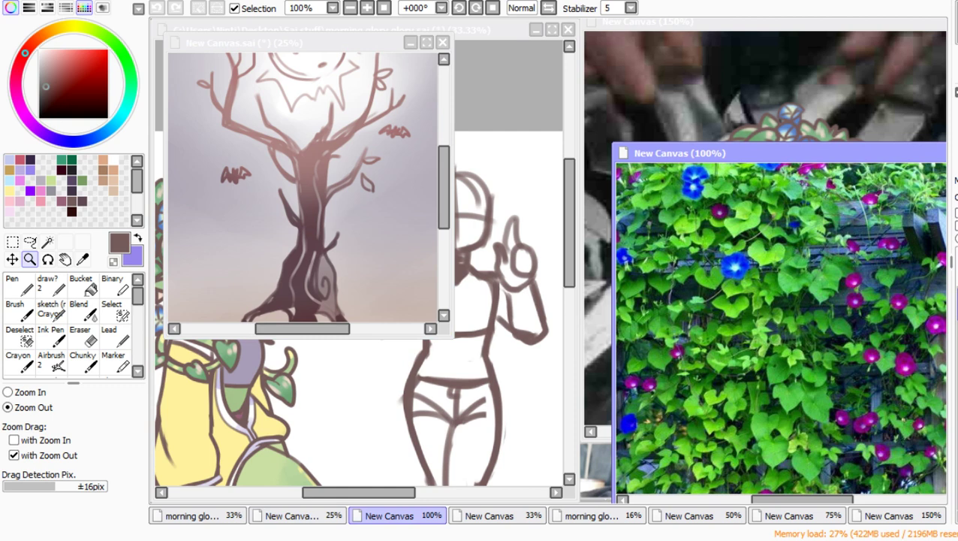
{"action": "key", "text": "ctrl+Tab"}
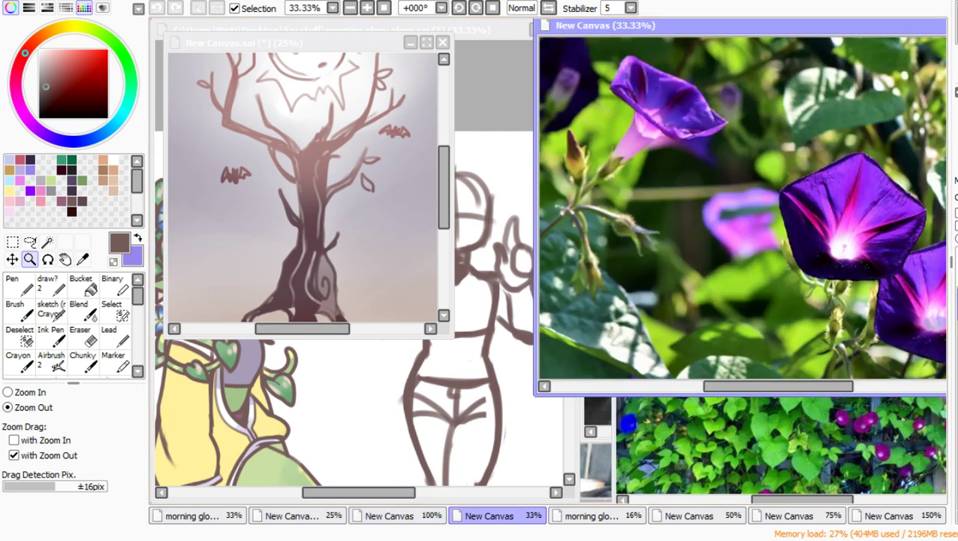
{"action": "key", "text": "ctrl+Tab"}
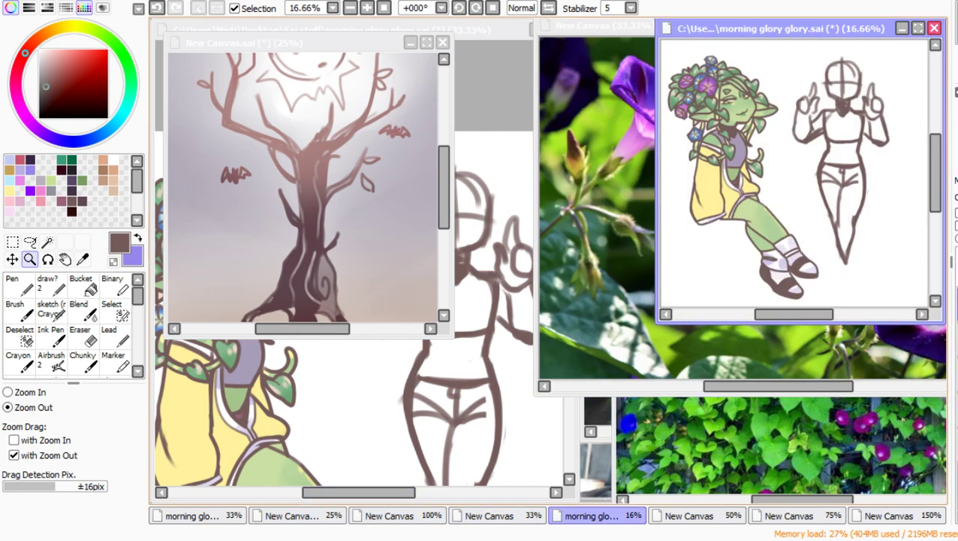
{"action": "left_click_drag", "start_coordinate": [670, 55], "coordinate": [745, 136]}
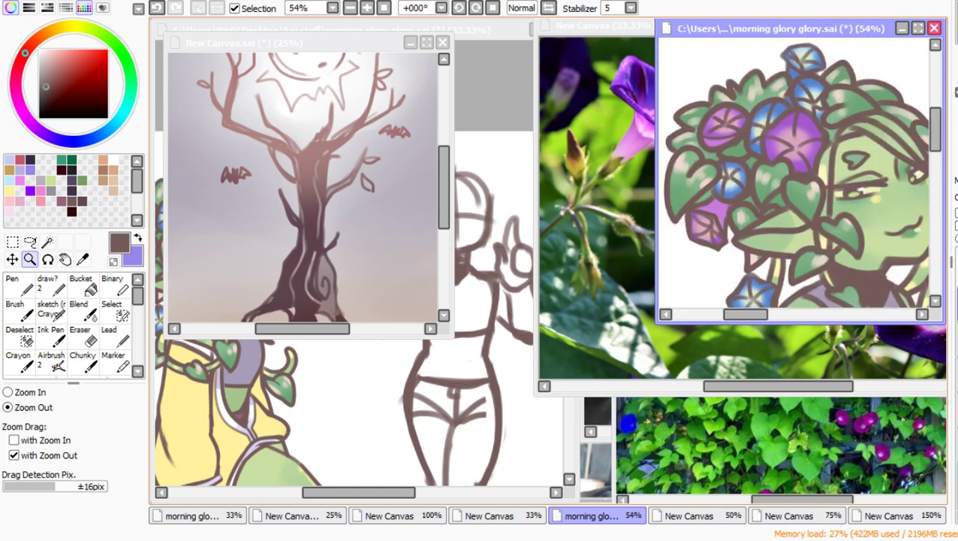
{"action": "left_click", "coordinate": [708, 116]}
{"action": "left_click", "coordinate": [708, 117]}
{"action": "left_click_drag", "start_coordinate": [666, 75], "coordinate": [908, 288]}
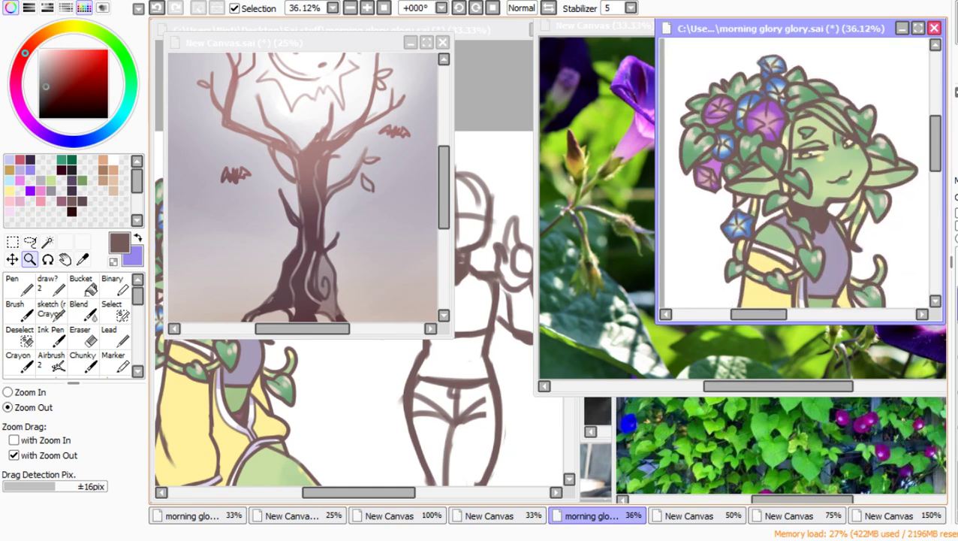
{"action": "left_click_drag", "start_coordinate": [706, 60], "coordinate": [899, 263]}
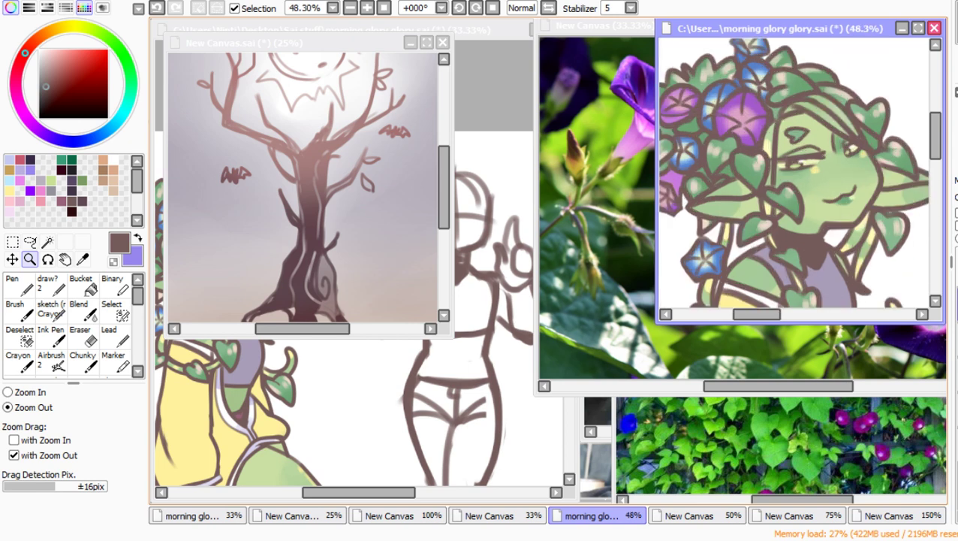
Step: Minimize the tree drawing and the purple flower photo, and reactivate the main morning glory drawing
{"action": "left_click", "coordinate": [411, 43]}
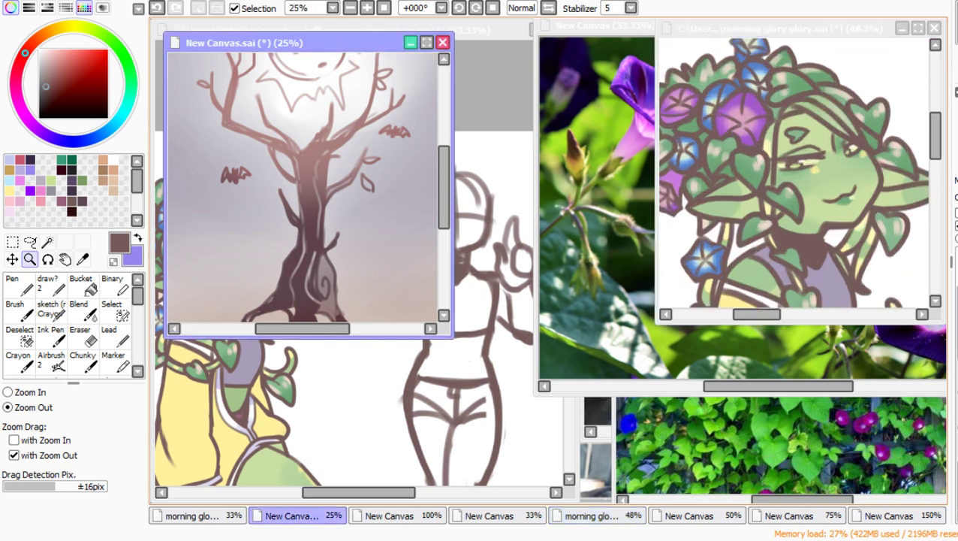
{"action": "left_click", "coordinate": [411, 42]}
{"action": "left_click_drag", "start_coordinate": [721, 25], "coordinate": [584, 39]}
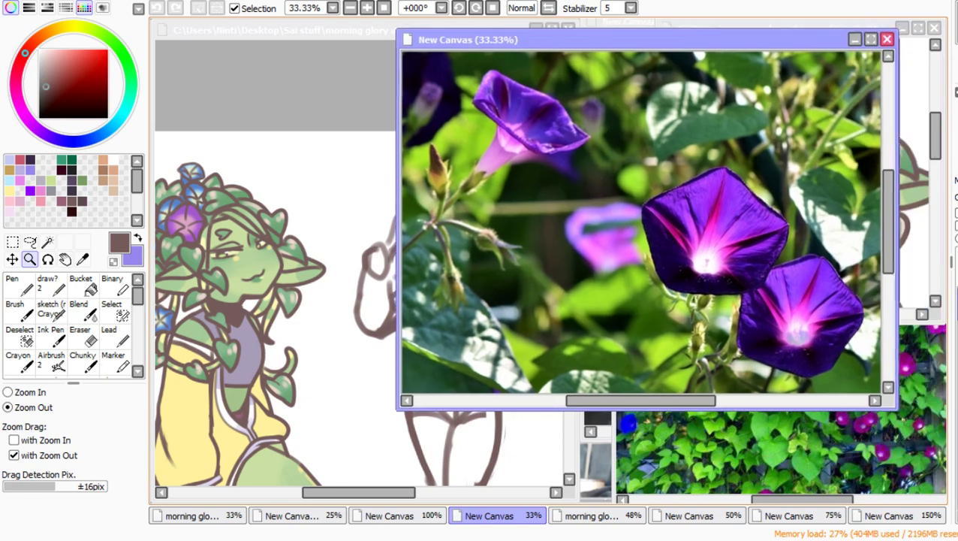
{"action": "left_click", "coordinate": [852, 39]}
{"action": "left_click", "coordinate": [330, 30]}
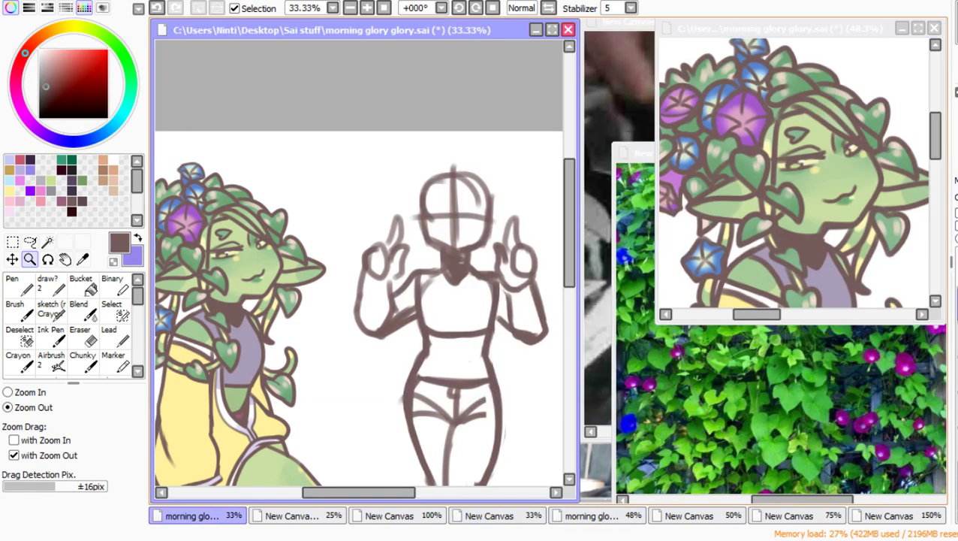
Step: With the Lead brush at size 19 in dark muted purple, sketch parted bangs down both sides of the small figure's face
{"action": "mouse_move", "coordinate": [286, 155]}
{"action": "left_mouse_down"}
{"action": "mouse_move", "coordinate": [335, 163]}
{"action": "mouse_move", "coordinate": [560, 287]}
{"action": "left_mouse_up"}
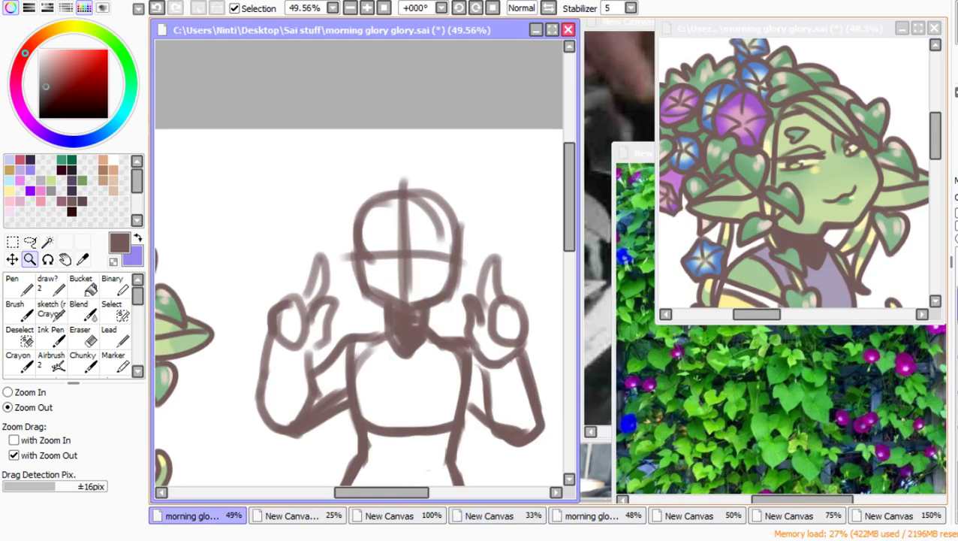
{"action": "left_click", "coordinate": [115, 337]}
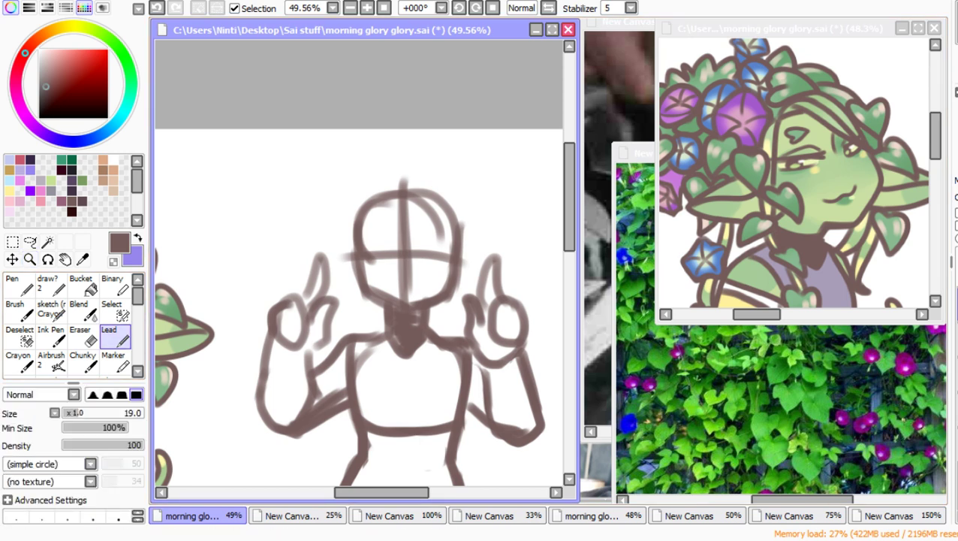
{"action": "left_click", "coordinate": [138, 238]}
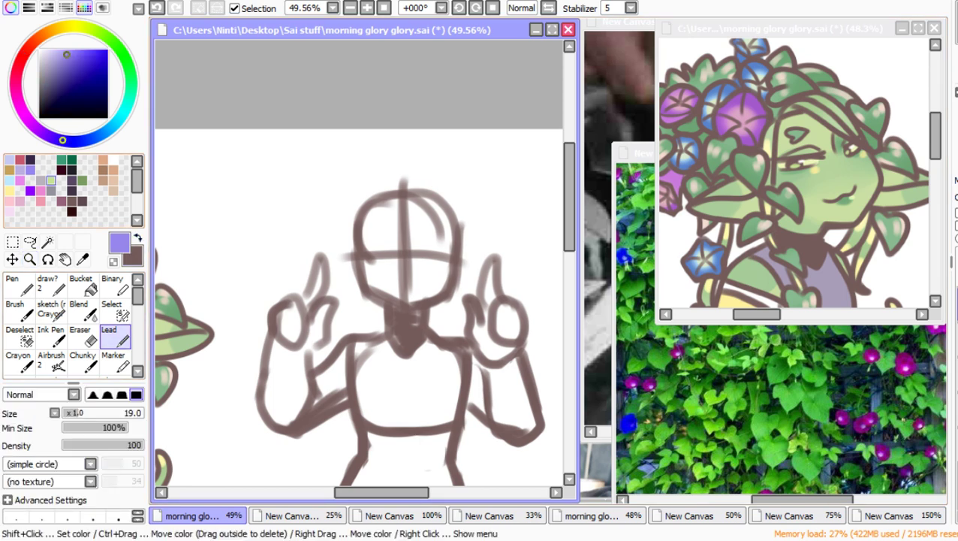
{"action": "left_click", "coordinate": [30, 160]}
{"action": "left_click", "coordinate": [73, 181]}
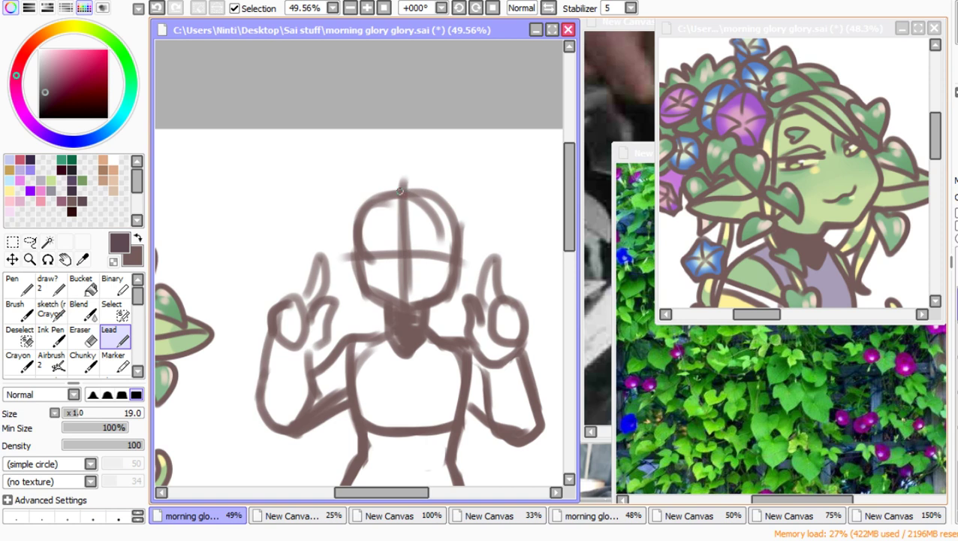
{"action": "mouse_move", "coordinate": [381, 197]}
{"action": "left_mouse_down"}
{"action": "mouse_move", "coordinate": [416, 194]}
{"action": "mouse_move", "coordinate": [385, 202]}
{"action": "mouse_move", "coordinate": [430, 227]}
{"action": "left_mouse_up"}
{"action": "left_click_drag", "start_coordinate": [415, 193], "coordinate": [449, 245]}
{"action": "left_click_drag", "start_coordinate": [419, 217], "coordinate": [449, 250]}
{"action": "left_click_drag", "start_coordinate": [417, 189], "coordinate": [457, 252]}
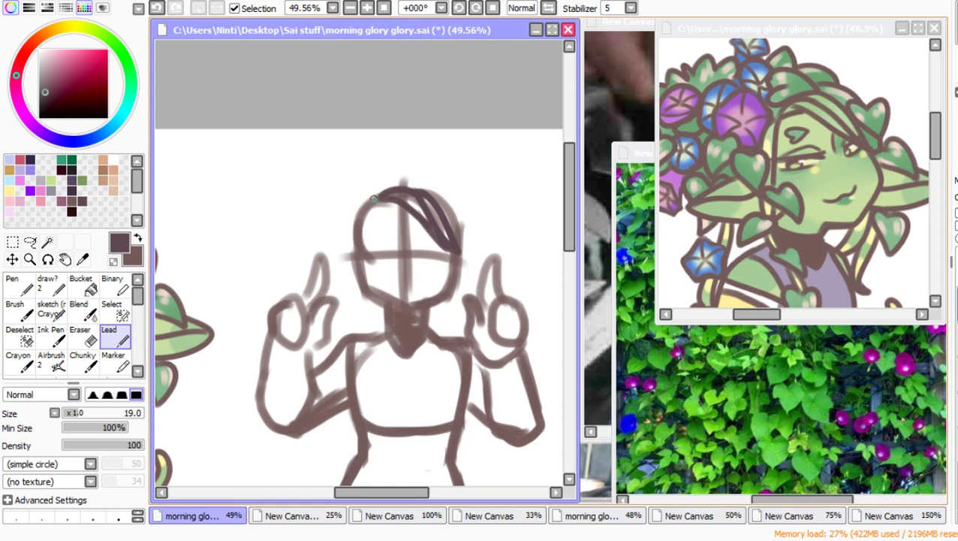
{"action": "left_click_drag", "start_coordinate": [374, 197], "coordinate": [347, 239]}
Step: Sketch leafy hair clumps over the top and one side of the small figure's head, and add two long pointed ears
{"action": "mouse_move", "coordinate": [372, 198]}
{"action": "left_mouse_down"}
{"action": "mouse_move", "coordinate": [380, 172]}
{"action": "mouse_move", "coordinate": [383, 193]}
{"action": "mouse_move", "coordinate": [393, 166]}
{"action": "mouse_move", "coordinate": [425, 186]}
{"action": "left_mouse_up"}
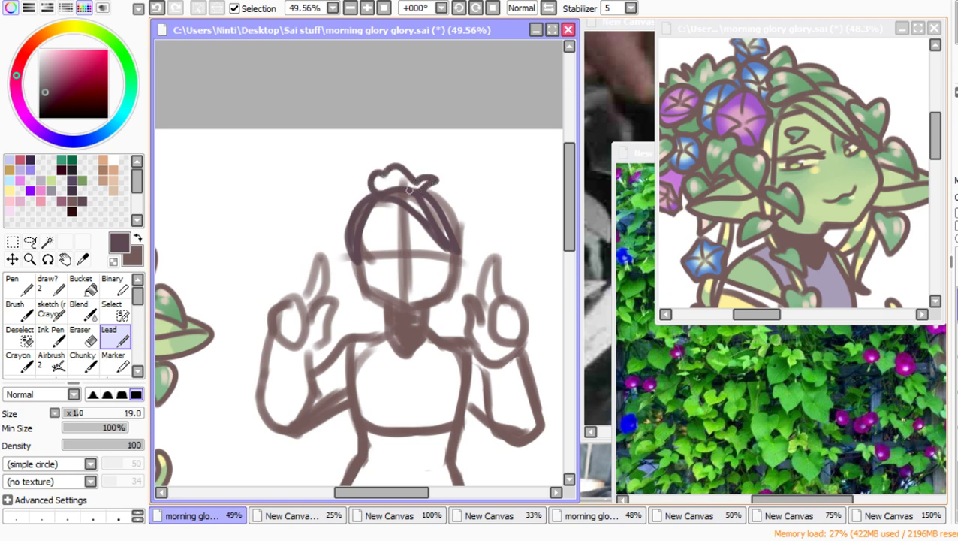
{"action": "mouse_move", "coordinate": [370, 175]}
{"action": "left_mouse_down"}
{"action": "mouse_move", "coordinate": [335, 203]}
{"action": "mouse_move", "coordinate": [347, 215]}
{"action": "mouse_move", "coordinate": [368, 181]}
{"action": "mouse_move", "coordinate": [343, 211]}
{"action": "left_mouse_up"}
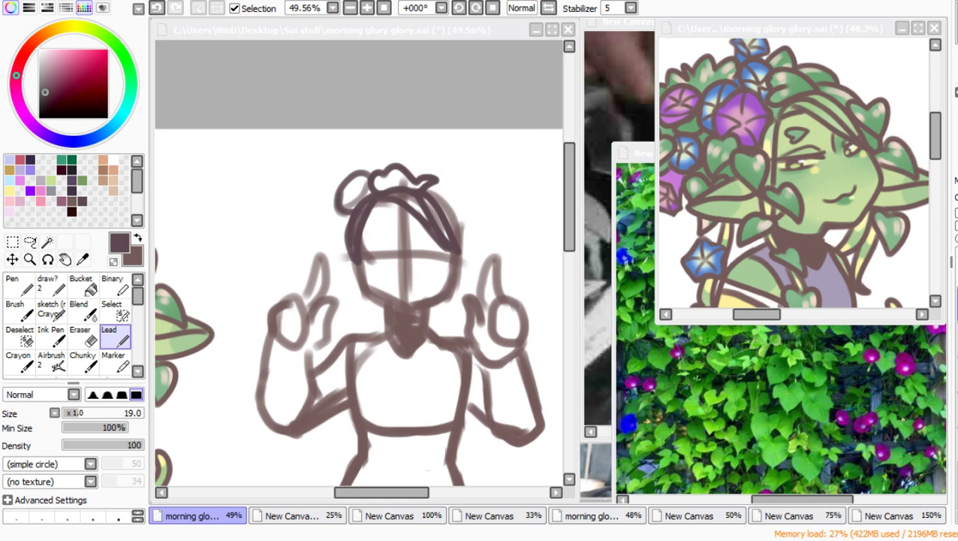
{"action": "key", "text": "alt+Tab"}
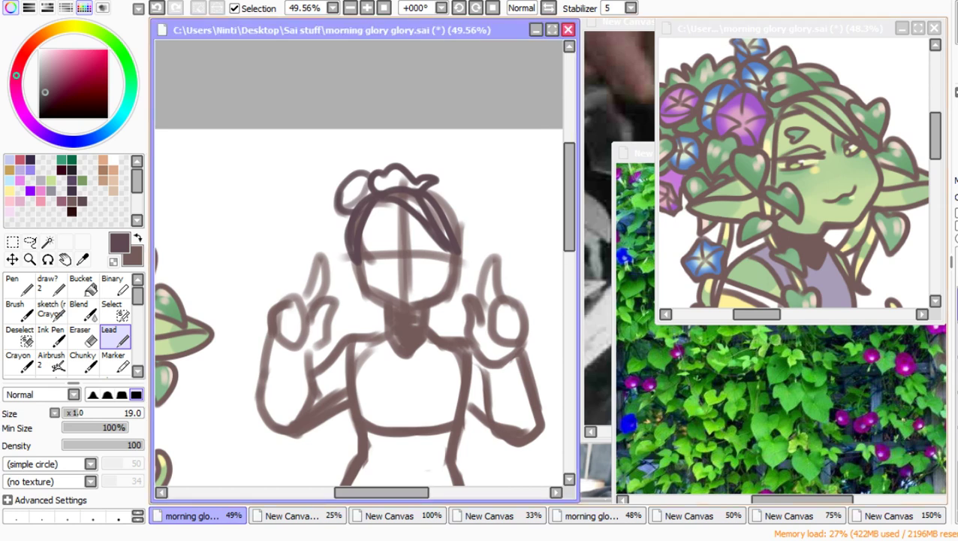
{"action": "mouse_move", "coordinate": [340, 217]}
{"action": "left_mouse_down"}
{"action": "mouse_move", "coordinate": [351, 219]}
{"action": "mouse_move", "coordinate": [361, 234]}
{"action": "mouse_move", "coordinate": [413, 220]}
{"action": "mouse_move", "coordinate": [396, 173]}
{"action": "mouse_move", "coordinate": [397, 206]}
{"action": "mouse_move", "coordinate": [335, 242]}
{"action": "mouse_move", "coordinate": [341, 269]}
{"action": "mouse_move", "coordinate": [359, 254]}
{"action": "mouse_move", "coordinate": [307, 270]}
{"action": "mouse_move", "coordinate": [312, 286]}
{"action": "mouse_move", "coordinate": [362, 294]}
{"action": "left_mouse_up"}
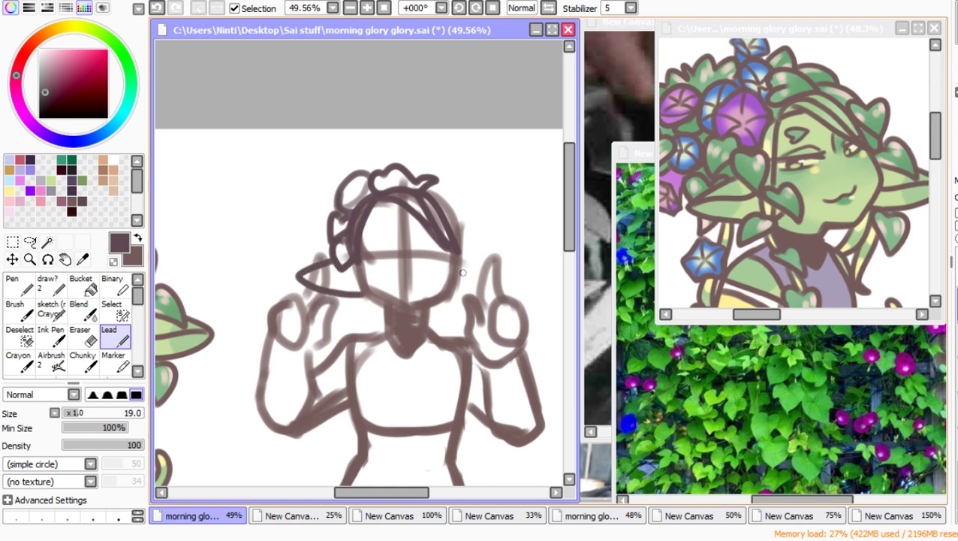
{"action": "mouse_move", "coordinate": [460, 254]}
{"action": "left_mouse_down"}
{"action": "mouse_move", "coordinate": [515, 281]}
{"action": "mouse_move", "coordinate": [446, 293]}
{"action": "left_mouse_up"}
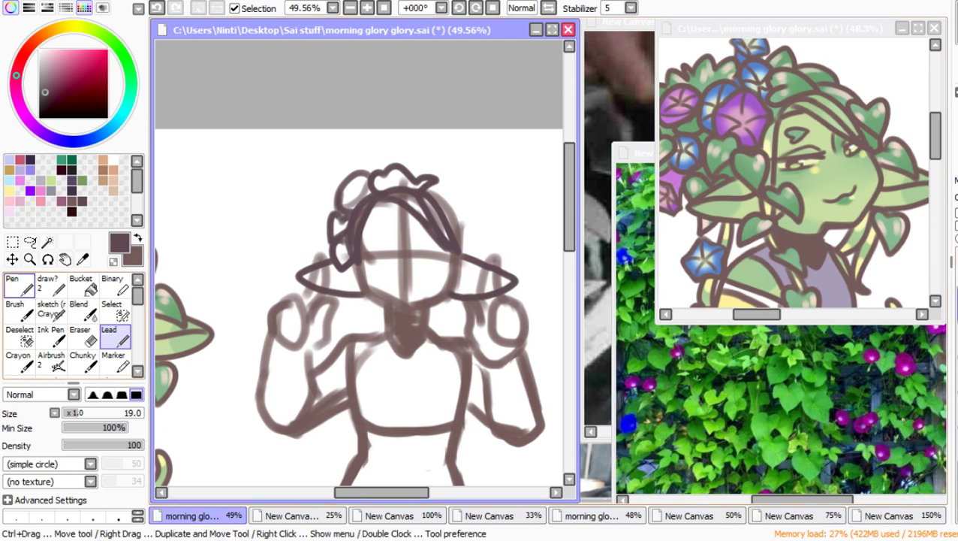
Step: Erase the ear lines crossing both raised fingers using transparent colour, and draw the inner lines of both ears
{"action": "left_click", "coordinate": [113, 261]}
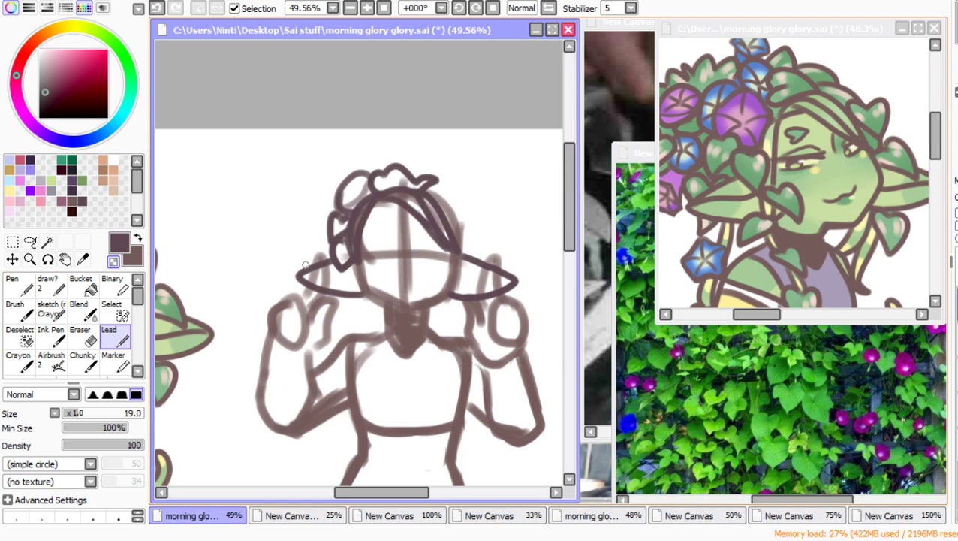
{"action": "left_click_drag", "start_coordinate": [320, 260], "coordinate": [319, 294]}
{"action": "mouse_move", "coordinate": [490, 266]}
{"action": "left_mouse_down"}
{"action": "mouse_move", "coordinate": [491, 294]}
{"action": "mouse_move", "coordinate": [490, 272]}
{"action": "left_mouse_up"}
{"action": "left_click", "coordinate": [113, 262]}
{"action": "left_click_drag", "start_coordinate": [300, 276], "coordinate": [355, 277]}
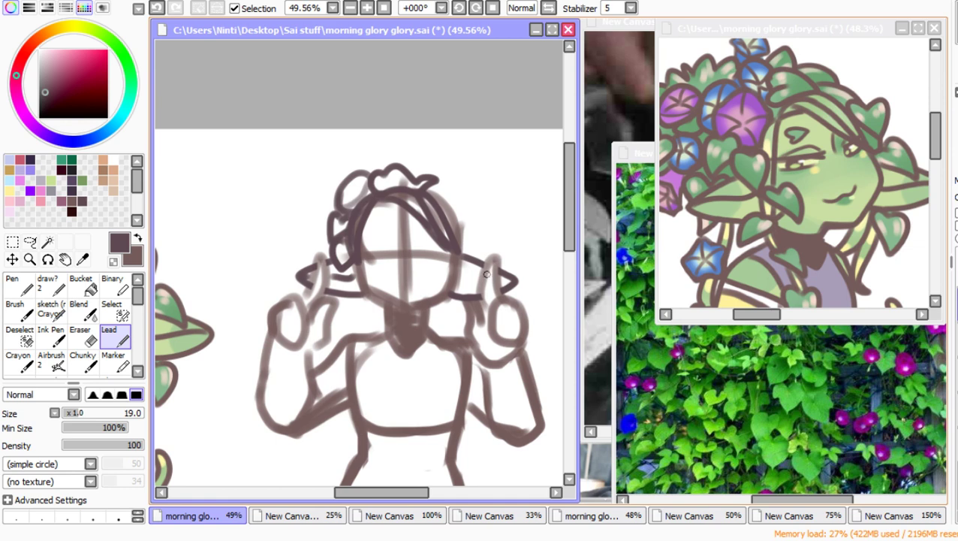
{"action": "left_click_drag", "start_coordinate": [506, 280], "coordinate": [454, 272]}
Step: Sketch leaves down the bare side of the small figure's head and fill in more leaves beside the existing clumps
{"action": "mouse_move", "coordinate": [451, 204]}
{"action": "left_mouse_down"}
{"action": "mouse_move", "coordinate": [429, 185]}
{"action": "mouse_move", "coordinate": [449, 201]}
{"action": "mouse_move", "coordinate": [462, 239]}
{"action": "mouse_move", "coordinate": [472, 235]}
{"action": "mouse_move", "coordinate": [475, 255]}
{"action": "mouse_move", "coordinate": [456, 239]}
{"action": "mouse_move", "coordinate": [468, 259]}
{"action": "left_mouse_up"}
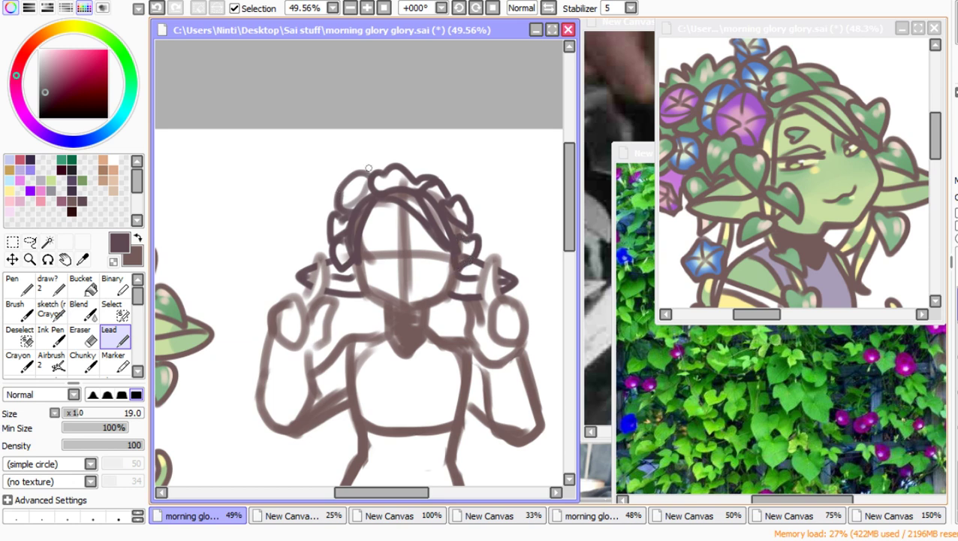
{"action": "left_click_drag", "start_coordinate": [365, 170], "coordinate": [386, 170]}
{"action": "mouse_move", "coordinate": [340, 191]}
{"action": "left_mouse_down"}
{"action": "mouse_move", "coordinate": [319, 222]}
{"action": "mouse_move", "coordinate": [329, 233]}
{"action": "left_mouse_up"}
Step: Sketch round flowers on one side of the small figure's hair and surround them with a ring of outer leaves
{"action": "mouse_move", "coordinate": [330, 148]}
{"action": "left_mouse_down"}
{"action": "mouse_move", "coordinate": [319, 171]}
{"action": "mouse_move", "coordinate": [341, 180]}
{"action": "mouse_move", "coordinate": [342, 147]}
{"action": "mouse_move", "coordinate": [354, 162]}
{"action": "mouse_move", "coordinate": [340, 178]}
{"action": "mouse_move", "coordinate": [328, 155]}
{"action": "mouse_move", "coordinate": [341, 154]}
{"action": "mouse_move", "coordinate": [323, 169]}
{"action": "mouse_move", "coordinate": [350, 165]}
{"action": "left_mouse_up"}
{"action": "mouse_move", "coordinate": [321, 180]}
{"action": "left_mouse_down"}
{"action": "mouse_move", "coordinate": [307, 189]}
{"action": "mouse_move", "coordinate": [309, 216]}
{"action": "mouse_move", "coordinate": [320, 185]}
{"action": "left_mouse_up"}
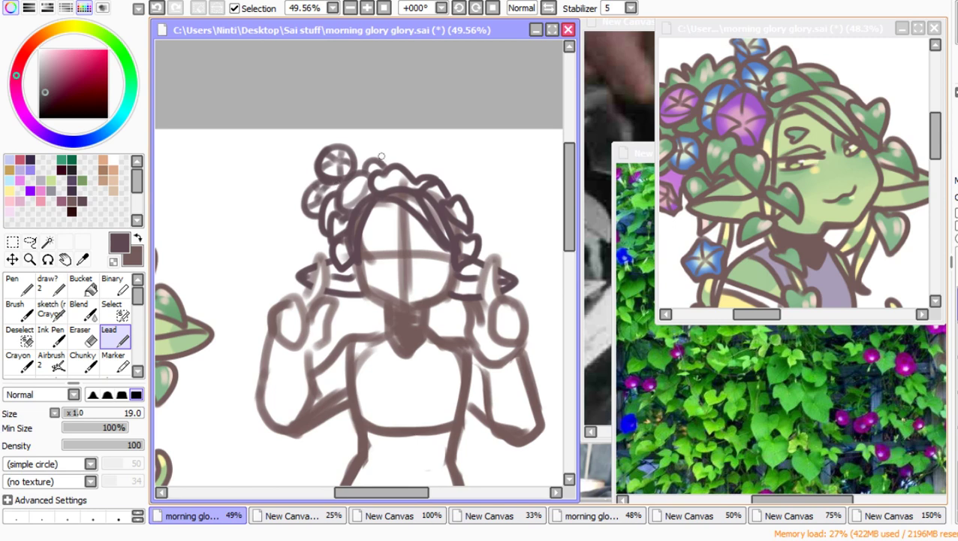
{"action": "mouse_move", "coordinate": [371, 145]}
{"action": "left_mouse_down"}
{"action": "mouse_move", "coordinate": [404, 162]}
{"action": "mouse_move", "coordinate": [356, 159]}
{"action": "left_mouse_up"}
{"action": "left_click_drag", "start_coordinate": [305, 228], "coordinate": [326, 244]}
{"action": "mouse_move", "coordinate": [279, 178]}
{"action": "left_mouse_down"}
{"action": "mouse_move", "coordinate": [282, 208]}
{"action": "mouse_move", "coordinate": [296, 202]}
{"action": "mouse_move", "coordinate": [289, 210]}
{"action": "mouse_move", "coordinate": [309, 230]}
{"action": "mouse_move", "coordinate": [289, 218]}
{"action": "mouse_move", "coordinate": [313, 227]}
{"action": "mouse_move", "coordinate": [321, 220]}
{"action": "mouse_move", "coordinate": [295, 213]}
{"action": "mouse_move", "coordinate": [305, 224]}
{"action": "mouse_move", "coordinate": [307, 164]}
{"action": "mouse_move", "coordinate": [326, 147]}
{"action": "left_mouse_up"}
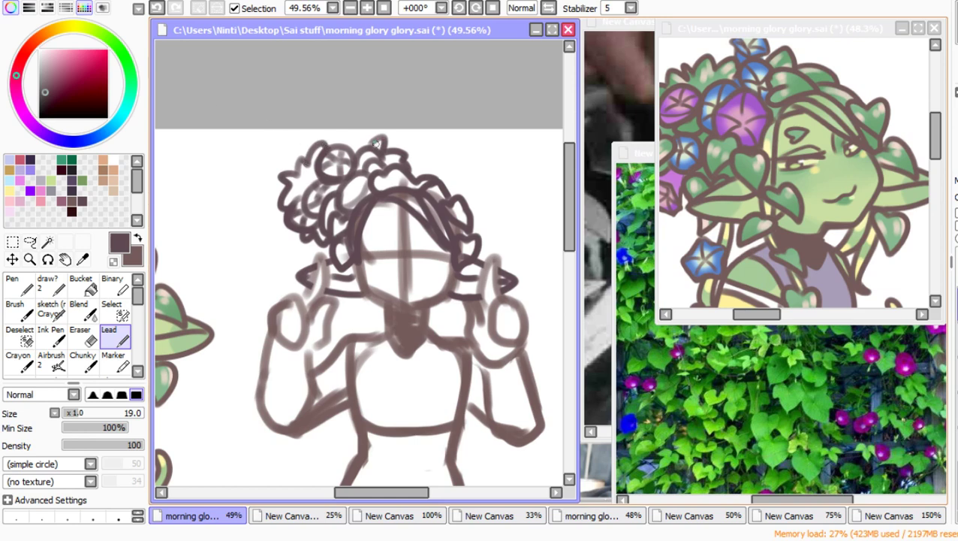
{"action": "mouse_move", "coordinate": [342, 145]}
{"action": "left_mouse_down"}
{"action": "mouse_move", "coordinate": [351, 135]}
{"action": "mouse_move", "coordinate": [369, 141]}
{"action": "left_mouse_up"}
Step: Sketch leaves over the bases of both ears and a leafy strand hanging beside the neck onto the chest
{"action": "left_click_drag", "start_coordinate": [347, 263], "coordinate": [371, 297]}
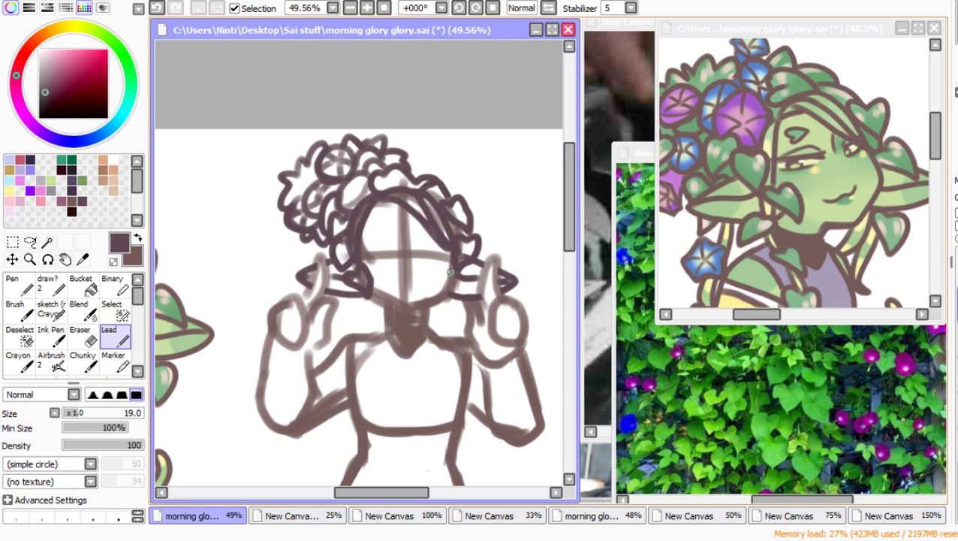
{"action": "mouse_move", "coordinate": [451, 271]}
{"action": "left_mouse_down"}
{"action": "mouse_move", "coordinate": [444, 294]}
{"action": "mouse_move", "coordinate": [462, 272]}
{"action": "left_mouse_up"}
{"action": "mouse_move", "coordinate": [361, 288]}
{"action": "left_mouse_down"}
{"action": "mouse_move", "coordinate": [363, 327]}
{"action": "mouse_move", "coordinate": [350, 304]}
{"action": "mouse_move", "coordinate": [348, 321]}
{"action": "mouse_move", "coordinate": [363, 323]}
{"action": "mouse_move", "coordinate": [362, 365]}
{"action": "left_mouse_up"}
{"action": "mouse_move", "coordinate": [366, 306]}
{"action": "left_mouse_down"}
{"action": "mouse_move", "coordinate": [368, 367]}
{"action": "mouse_move", "coordinate": [356, 368]}
{"action": "mouse_move", "coordinate": [347, 353]}
{"action": "mouse_move", "coordinate": [355, 343]}
{"action": "mouse_move", "coordinate": [359, 357]}
{"action": "mouse_move", "coordinate": [342, 348]}
{"action": "mouse_move", "coordinate": [358, 366]}
{"action": "mouse_move", "coordinate": [352, 349]}
{"action": "mouse_move", "coordinate": [380, 335]}
{"action": "mouse_move", "coordinate": [373, 350]}
{"action": "mouse_move", "coordinate": [384, 366]}
{"action": "mouse_move", "coordinate": [385, 349]}
{"action": "mouse_move", "coordinate": [405, 338]}
{"action": "left_mouse_up"}
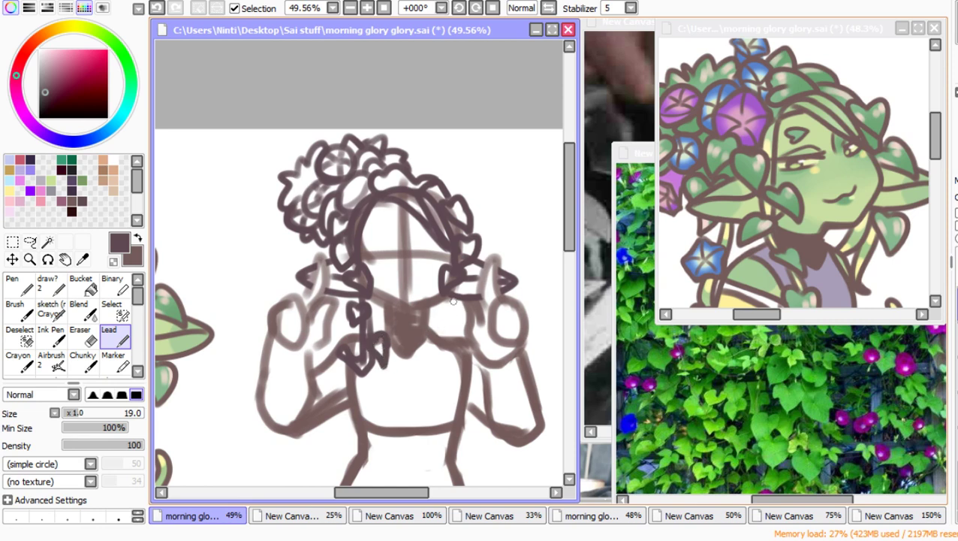
Step: Redraw the leafy strand on the other side of the neck, and add a leaf beneath the flower cluster
{"action": "mouse_move", "coordinate": [445, 300]}
{"action": "left_mouse_down"}
{"action": "mouse_move", "coordinate": [441, 328]}
{"action": "mouse_move", "coordinate": [450, 323]}
{"action": "mouse_move", "coordinate": [451, 335]}
{"action": "left_mouse_up"}
{"action": "left_click", "coordinate": [156, 8]}
{"action": "left_click", "coordinate": [156, 7]}
{"action": "left_click_drag", "start_coordinate": [449, 299], "coordinate": [449, 345]}
{"action": "left_click_drag", "start_coordinate": [440, 305], "coordinate": [447, 331]}
{"action": "mouse_move", "coordinate": [291, 226]}
{"action": "left_mouse_down"}
{"action": "mouse_move", "coordinate": [285, 237]}
{"action": "mouse_move", "coordinate": [317, 253]}
{"action": "left_mouse_up"}
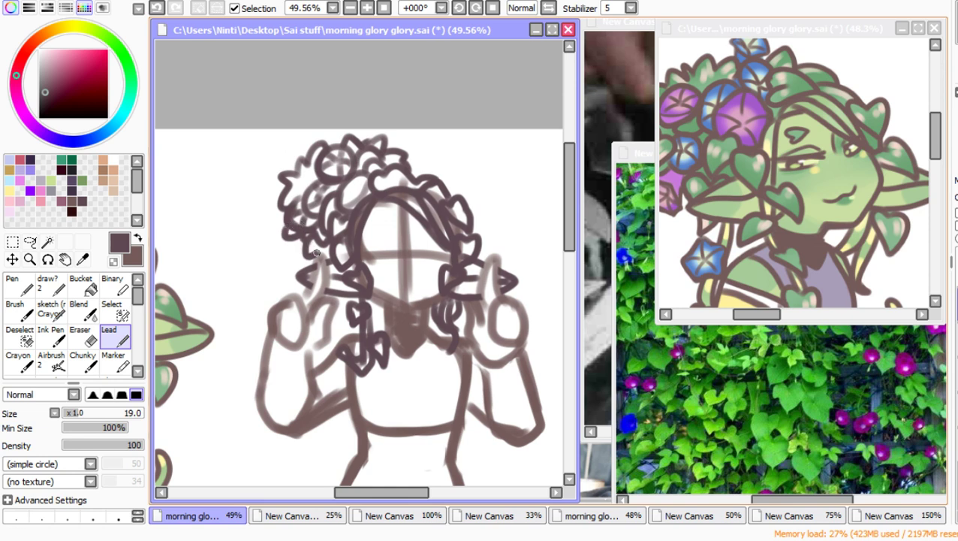
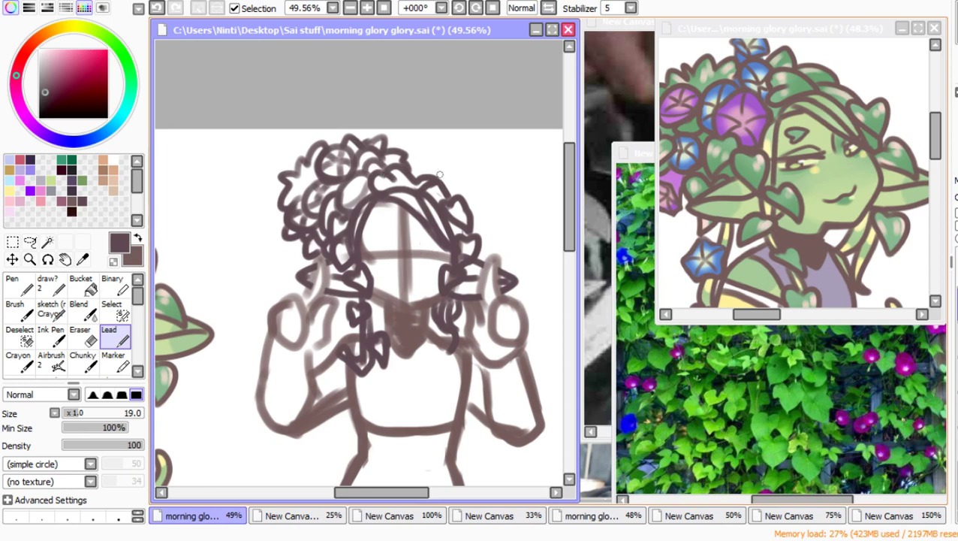
Step: Undo the small leaf strokes on the upper side of the head opposite the flowers and redraw them as larger leaves
{"action": "mouse_move", "coordinate": [443, 200]}
{"action": "left_mouse_down"}
{"action": "mouse_move", "coordinate": [421, 169]}
{"action": "mouse_move", "coordinate": [434, 174]}
{"action": "left_mouse_up"}
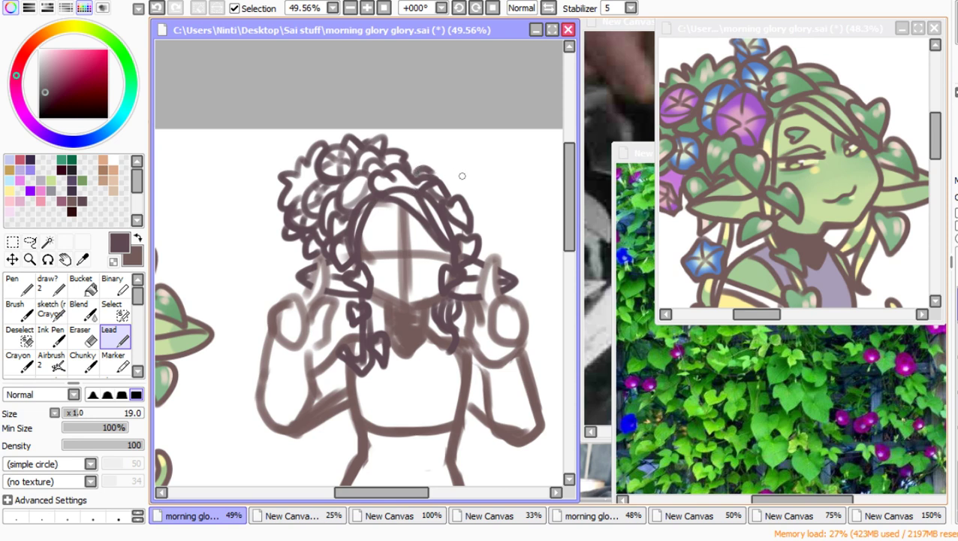
{"action": "key", "text": "ctrl+z"}
{"action": "key", "text": "ctrl+z"}
{"action": "mouse_move", "coordinate": [411, 160]}
{"action": "left_mouse_down"}
{"action": "mouse_move", "coordinate": [452, 175]}
{"action": "mouse_move", "coordinate": [462, 192]}
{"action": "mouse_move", "coordinate": [441, 196]}
{"action": "left_mouse_up"}
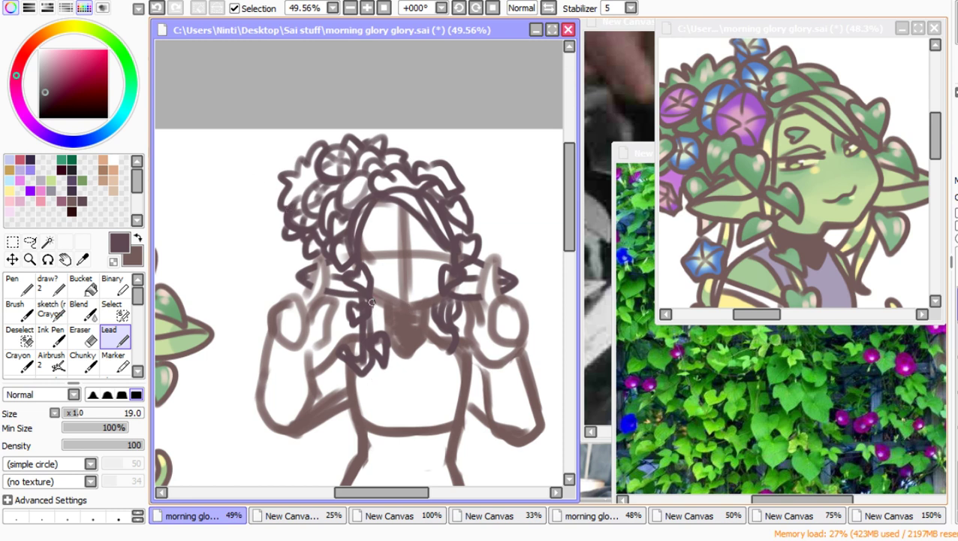
Step: Fill out the leafy strands on both sides of the neck and trace the pointed jawline over the faded body sketch
{"action": "left_click_drag", "start_coordinate": [369, 301], "coordinate": [369, 357]}
{"action": "mouse_move", "coordinate": [339, 295]}
{"action": "left_mouse_down"}
{"action": "mouse_move", "coordinate": [346, 343]}
{"action": "mouse_move", "coordinate": [329, 350]}
{"action": "left_mouse_up"}
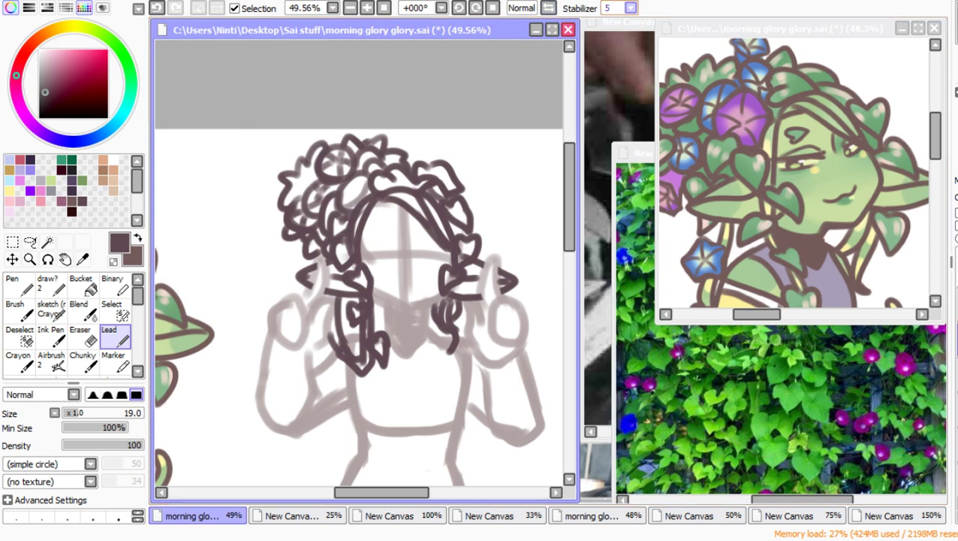
{"action": "left_click", "coordinate": [617, 218]}
{"action": "mouse_move", "coordinate": [369, 294]}
{"action": "left_mouse_down"}
{"action": "mouse_move", "coordinate": [406, 312]}
{"action": "mouse_move", "coordinate": [446, 295]}
{"action": "left_mouse_up"}
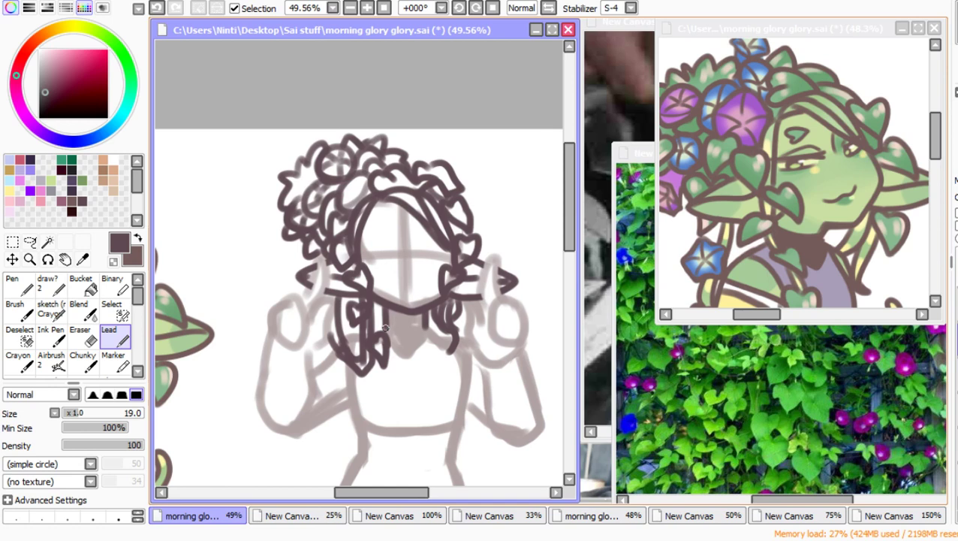
{"action": "left_click_drag", "start_coordinate": [426, 328], "coordinate": [455, 335]}
Step: Trace the raised arm, fist and pointing finger on the flower side of the figure
{"action": "left_click_drag", "start_coordinate": [339, 347], "coordinate": [311, 374]}
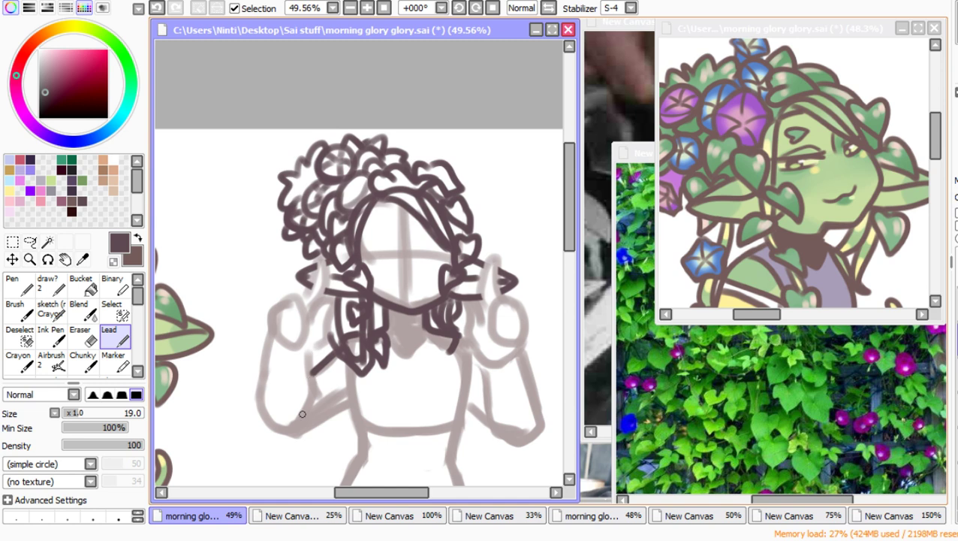
{"action": "mouse_move", "coordinate": [301, 412]}
{"action": "left_mouse_down"}
{"action": "mouse_move", "coordinate": [316, 306]}
{"action": "mouse_move", "coordinate": [301, 302]}
{"action": "mouse_move", "coordinate": [318, 256]}
{"action": "mouse_move", "coordinate": [326, 305]}
{"action": "left_mouse_up"}
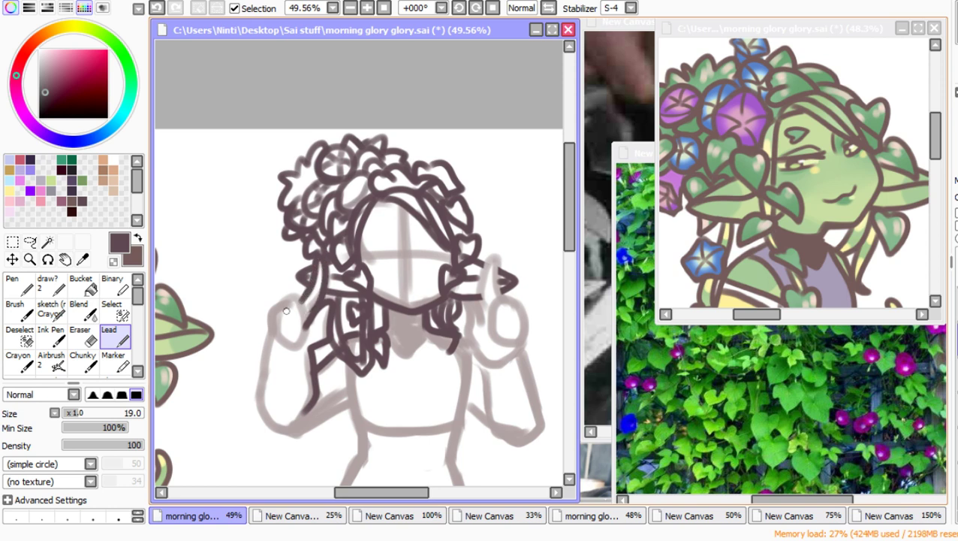
{"action": "mouse_move", "coordinate": [271, 316]}
{"action": "left_mouse_down"}
{"action": "mouse_move", "coordinate": [304, 311]}
{"action": "mouse_move", "coordinate": [307, 332]}
{"action": "mouse_move", "coordinate": [298, 343]}
{"action": "mouse_move", "coordinate": [273, 337]}
{"action": "mouse_move", "coordinate": [271, 311]}
{"action": "mouse_move", "coordinate": [266, 351]}
{"action": "left_mouse_up"}
{"action": "mouse_move", "coordinate": [275, 312]}
{"action": "left_mouse_down"}
{"action": "mouse_move", "coordinate": [258, 410]}
{"action": "mouse_move", "coordinate": [286, 430]}
{"action": "mouse_move", "coordinate": [352, 396]}
{"action": "left_mouse_up"}
{"action": "left_click", "coordinate": [112, 261]}
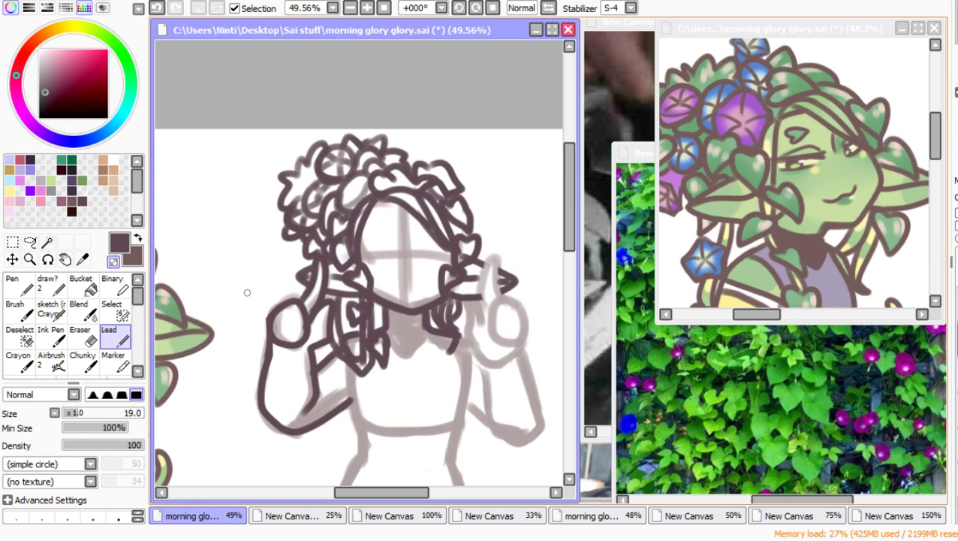
Step: Trace the opposite raised arm with its fist and pointing finger, joining the elbow to the torso
{"action": "key", "text": "minus"}
{"action": "mouse_move", "coordinate": [501, 295]}
{"action": "left_mouse_down"}
{"action": "mouse_move", "coordinate": [493, 252]}
{"action": "mouse_move", "coordinate": [479, 285]}
{"action": "mouse_move", "coordinate": [484, 303]}
{"action": "left_mouse_up"}
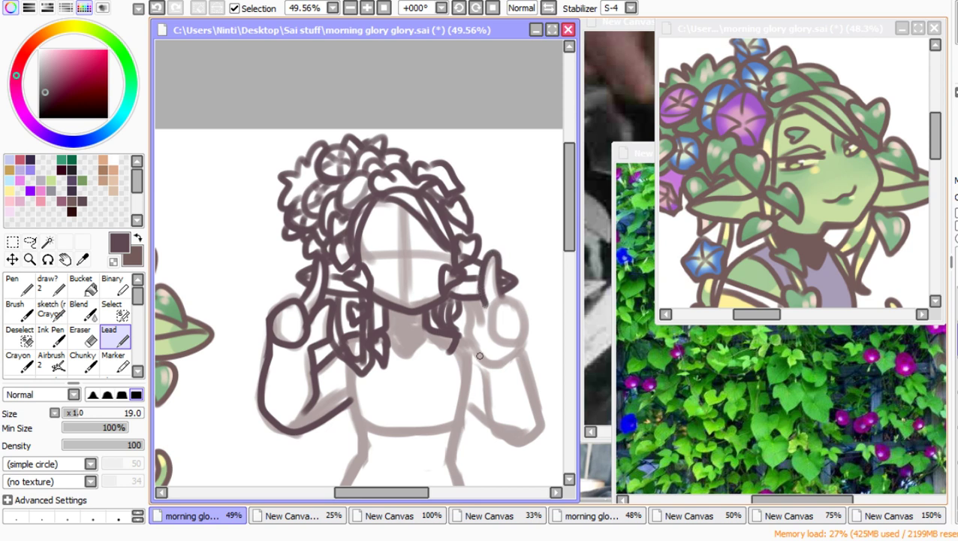
{"action": "mouse_move", "coordinate": [482, 361]}
{"action": "left_mouse_down"}
{"action": "mouse_move", "coordinate": [464, 298]}
{"action": "mouse_move", "coordinate": [495, 323]}
{"action": "mouse_move", "coordinate": [525, 298]}
{"action": "mouse_move", "coordinate": [490, 304]}
{"action": "mouse_move", "coordinate": [527, 347]}
{"action": "mouse_move", "coordinate": [508, 439]}
{"action": "left_mouse_up"}
{"action": "mouse_move", "coordinate": [524, 349]}
{"action": "left_mouse_down"}
{"action": "mouse_move", "coordinate": [539, 392]}
{"action": "mouse_move", "coordinate": [533, 422]}
{"action": "mouse_move", "coordinate": [506, 440]}
{"action": "left_mouse_up"}
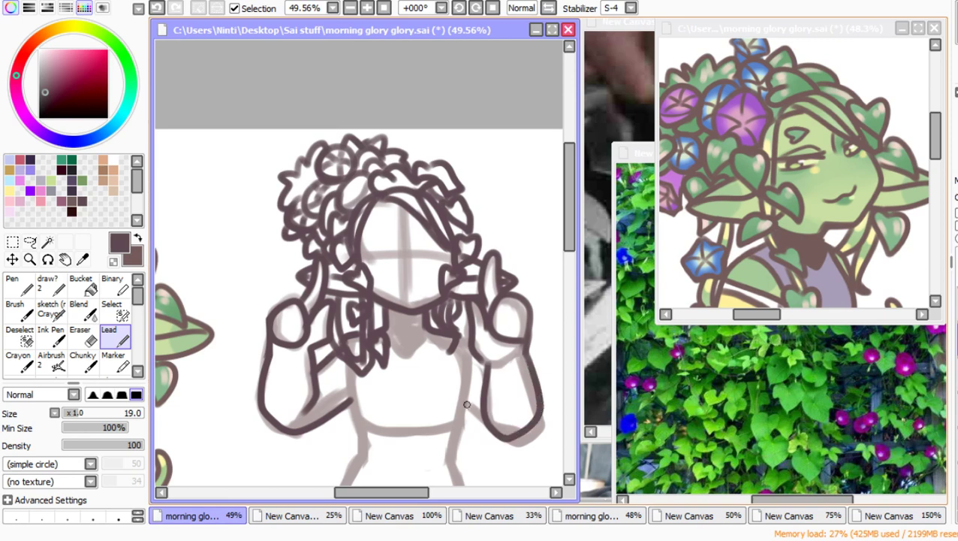
{"action": "left_click_drag", "start_coordinate": [466, 404], "coordinate": [493, 421]}
Step: Trace both sides of the torso to the waist and the outer hip and thigh on the flower side
{"action": "left_click_drag", "start_coordinate": [351, 361], "coordinate": [366, 461]}
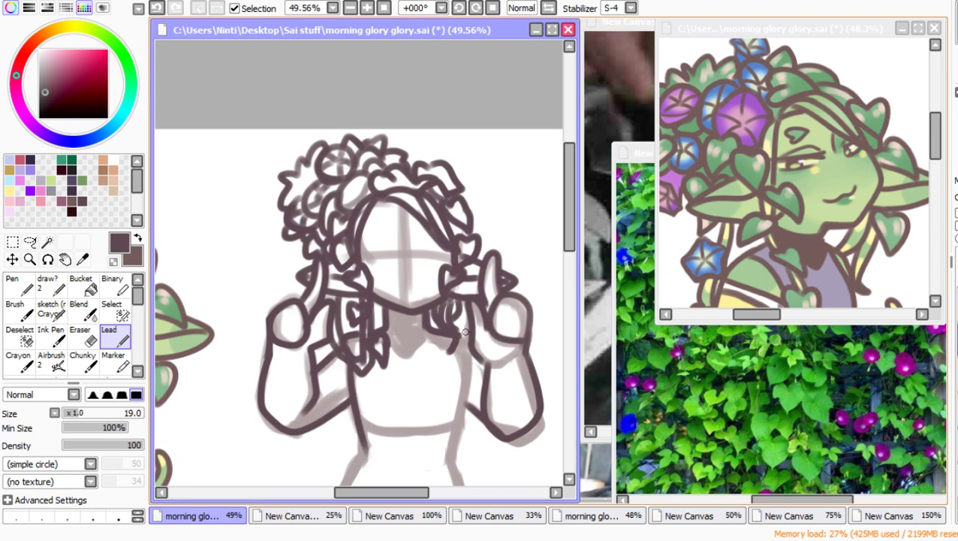
{"action": "left_click_drag", "start_coordinate": [455, 340], "coordinate": [445, 355]}
{"action": "mouse_move", "coordinate": [464, 312]}
{"action": "left_mouse_down"}
{"action": "mouse_move", "coordinate": [443, 361]}
{"action": "mouse_move", "coordinate": [449, 456]}
{"action": "left_mouse_up"}
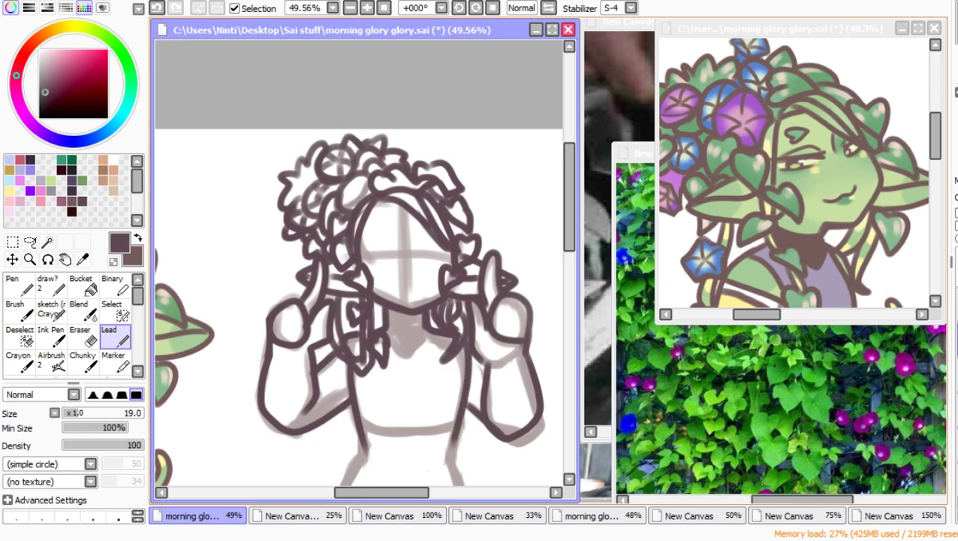
{"action": "scroll", "coordinate": [550, 282], "scroll_direction": "down", "scroll_amount": 5}
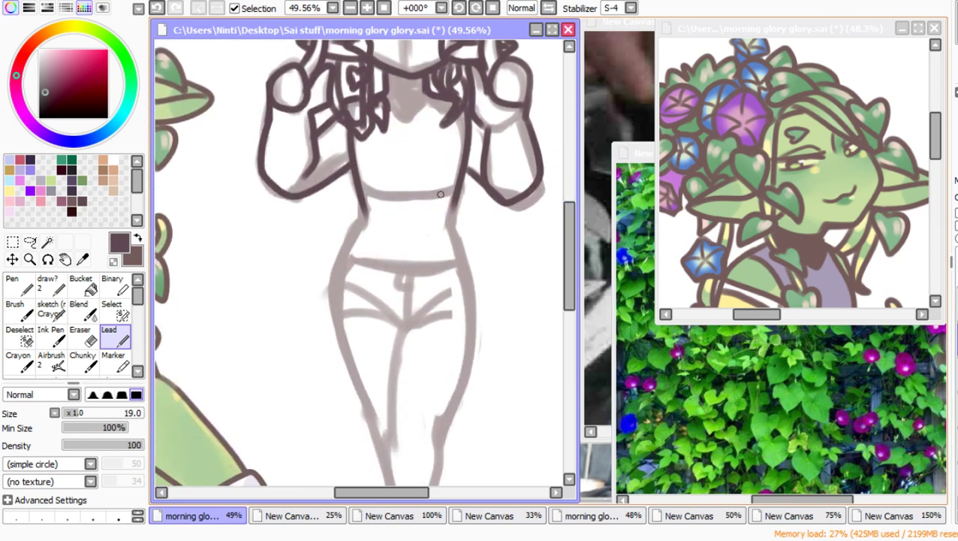
{"action": "left_click_drag", "start_coordinate": [454, 193], "coordinate": [447, 224]}
{"action": "mouse_move", "coordinate": [361, 206]}
{"action": "left_mouse_down"}
{"action": "mouse_move", "coordinate": [334, 271]}
{"action": "mouse_move", "coordinate": [341, 337]}
{"action": "mouse_move", "coordinate": [382, 445]}
{"action": "left_mouse_up"}
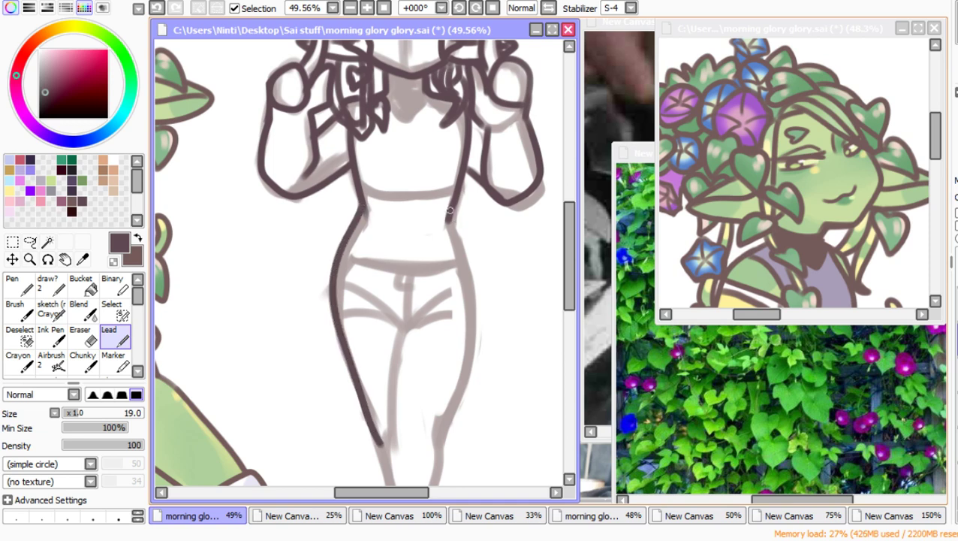
{"action": "mouse_move", "coordinate": [449, 212]}
{"action": "left_mouse_down"}
{"action": "mouse_move", "coordinate": [475, 338]}
{"action": "mouse_move", "coordinate": [439, 448]}
{"action": "left_mouse_up"}
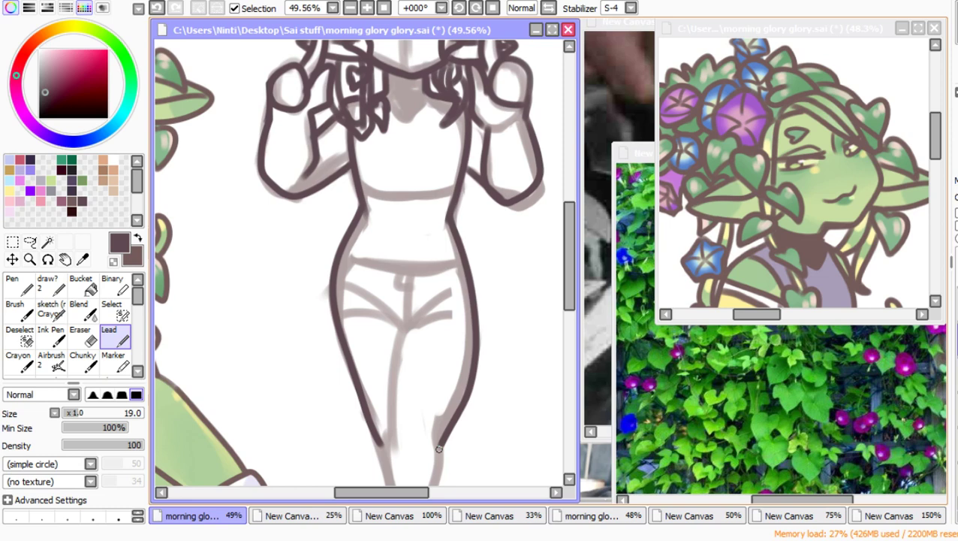
{"action": "key", "text": "ctrl+z"}
{"action": "mouse_move", "coordinate": [450, 209]}
{"action": "left_mouse_down"}
{"action": "mouse_move", "coordinate": [479, 339]}
{"action": "mouse_move", "coordinate": [443, 428]}
{"action": "left_mouse_up"}
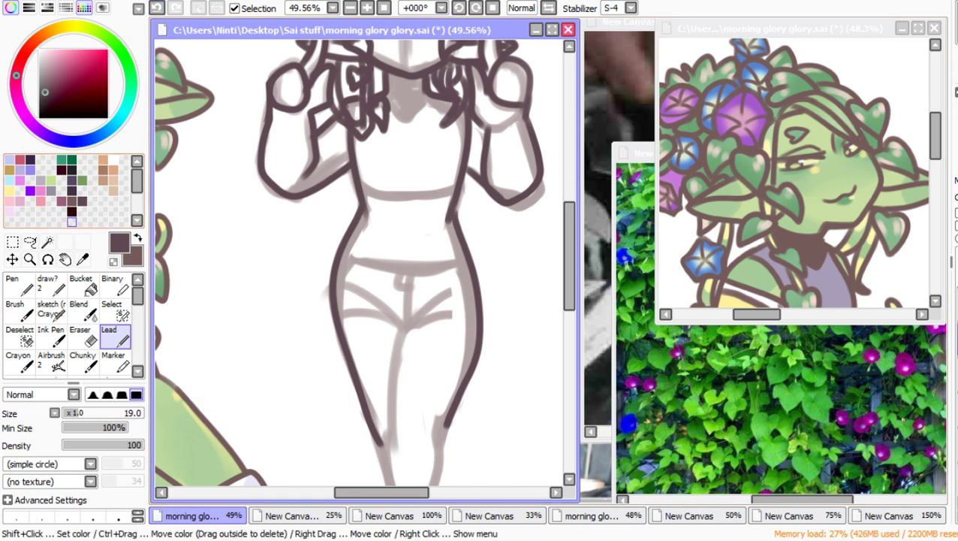
{"action": "key", "text": "ctrl+z"}
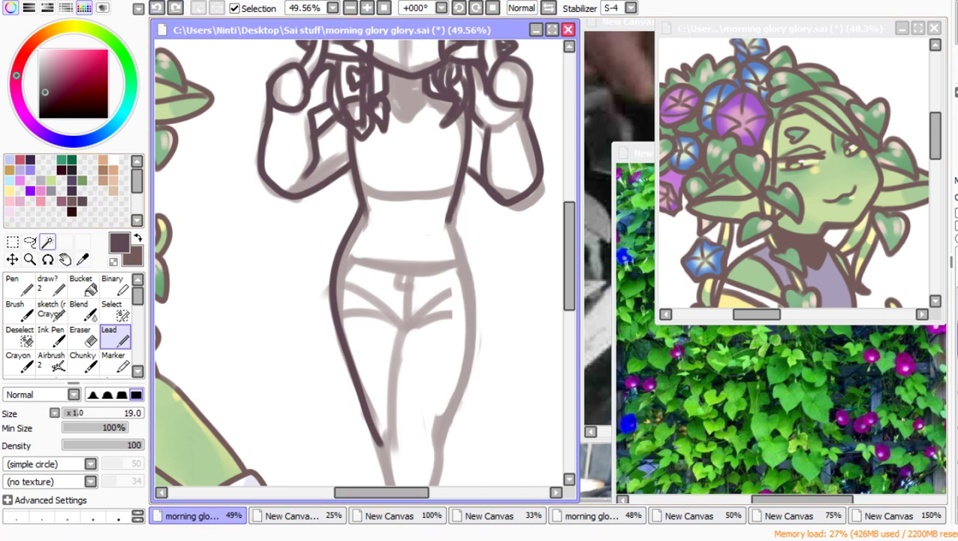
Step: Lasso the traced hip and thigh line, mirror a copy of it and place it as the opposite hip and thigh
{"action": "left_click", "coordinate": [30, 241]}
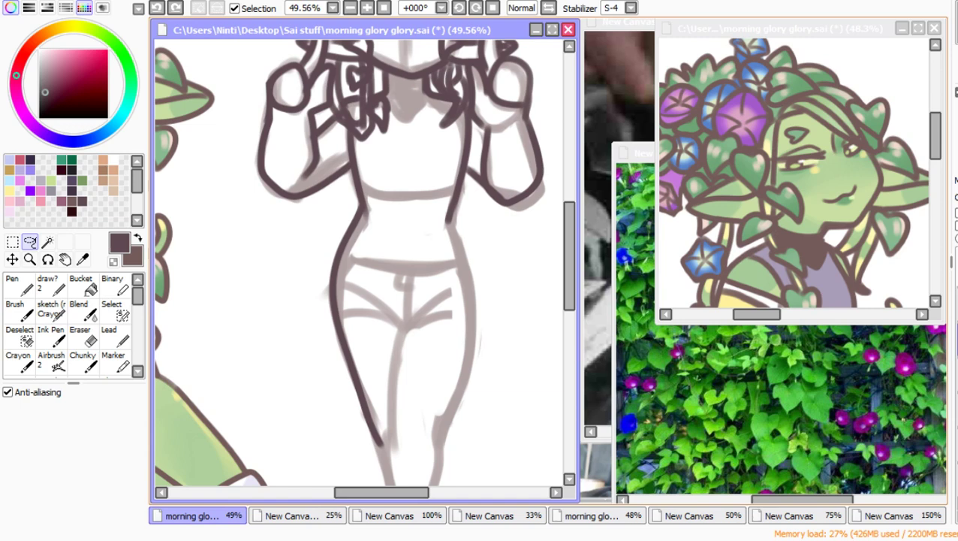
{"action": "left_click_drag", "start_coordinate": [357, 484], "coordinate": [452, 481]}
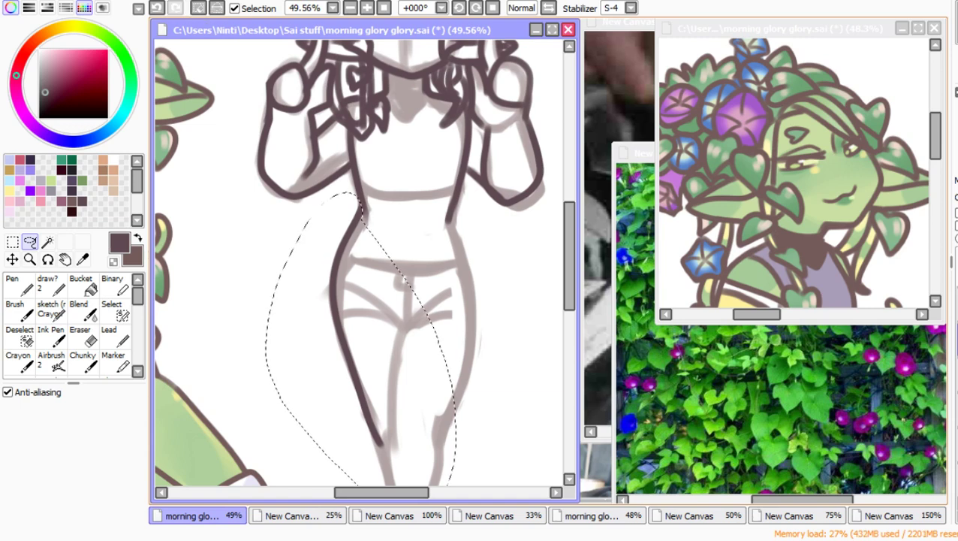
{"action": "left_click_drag", "start_coordinate": [355, 201], "coordinate": [358, 212]}
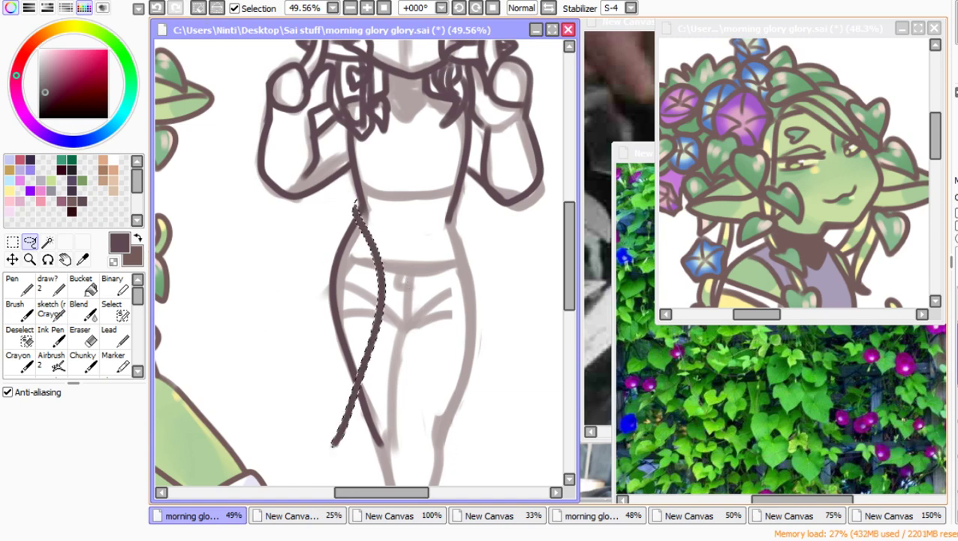
{"action": "left_click", "coordinate": [12, 258]}
{"action": "left_click_drag", "start_coordinate": [368, 323], "coordinate": [463, 328]}
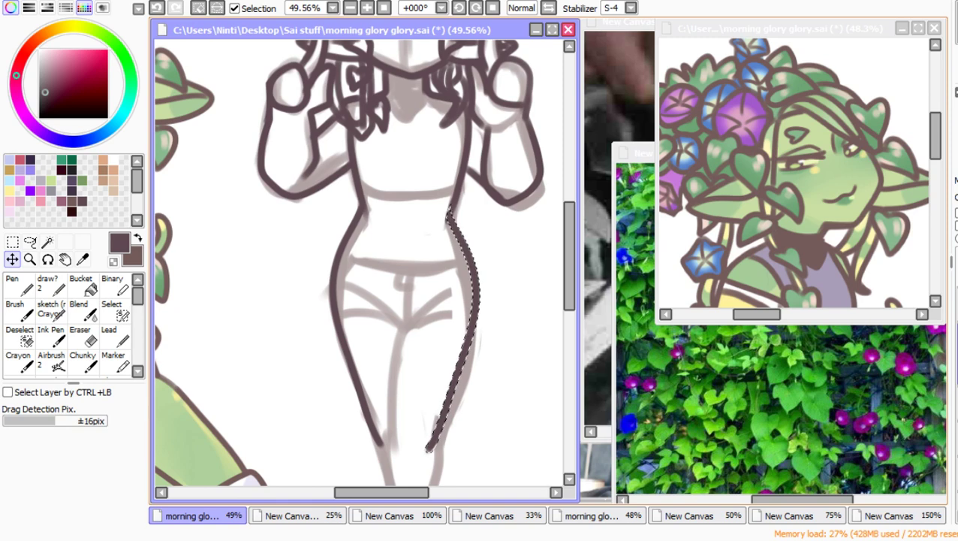
{"action": "key", "text": "ctrl+d"}
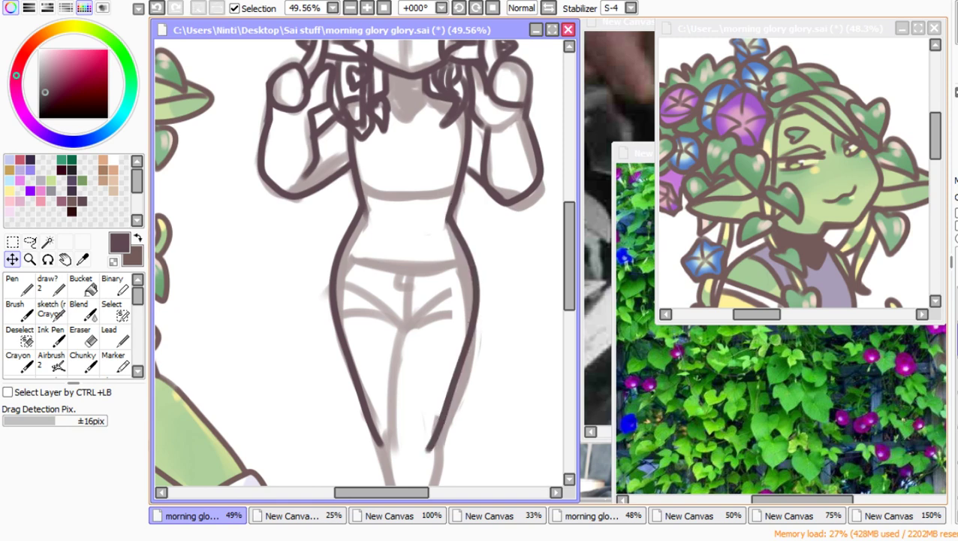
Step: Trace the inner thigh line and the lower legs tapering to a single point with the Lead brush
{"action": "left_click", "coordinate": [111, 338]}
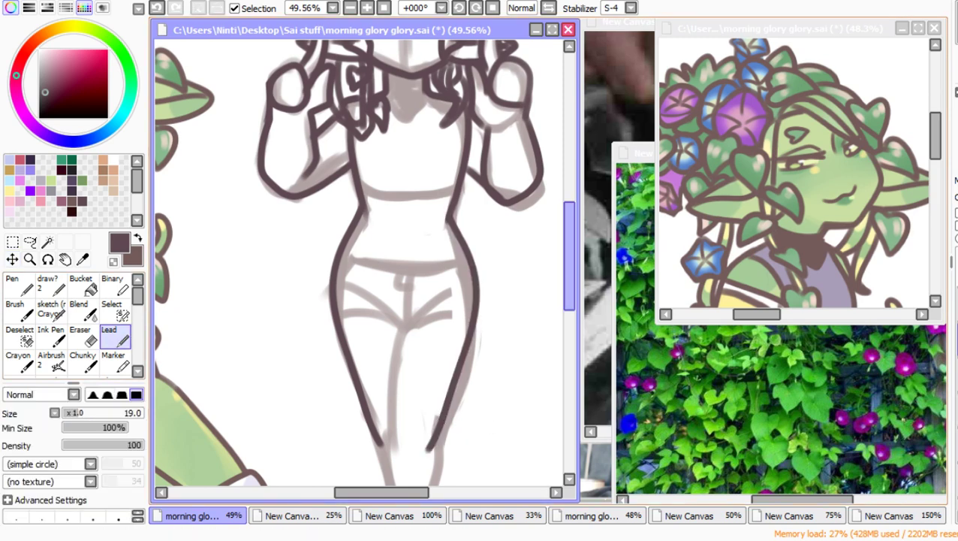
{"action": "scroll", "coordinate": [561, 319], "scroll_direction": "down", "scroll_amount": 2}
{"action": "left_click_drag", "start_coordinate": [437, 349], "coordinate": [408, 443]}
{"action": "mouse_move", "coordinate": [403, 240]}
{"action": "left_mouse_down"}
{"action": "mouse_move", "coordinate": [386, 358]}
{"action": "mouse_move", "coordinate": [409, 443]}
{"action": "left_mouse_up"}
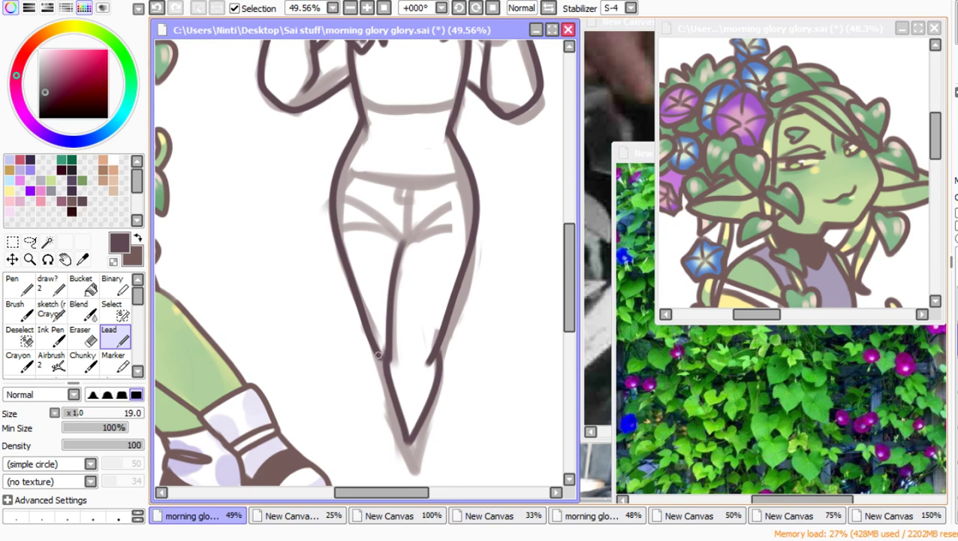
{"action": "left_click_drag", "start_coordinate": [378, 354], "coordinate": [385, 369]}
Step: Trace the shorts' leg hems, the creases meeting at the crotch and the top of the waistband
{"action": "mouse_move", "coordinate": [335, 197]}
{"action": "left_mouse_down"}
{"action": "mouse_move", "coordinate": [386, 218]}
{"action": "mouse_move", "coordinate": [391, 226]}
{"action": "mouse_move", "coordinate": [377, 228]}
{"action": "mouse_move", "coordinate": [393, 234]}
{"action": "mouse_move", "coordinate": [361, 235]}
{"action": "mouse_move", "coordinate": [409, 237]}
{"action": "mouse_move", "coordinate": [460, 214]}
{"action": "left_mouse_up"}
{"action": "mouse_move", "coordinate": [406, 238]}
{"action": "left_mouse_down"}
{"action": "mouse_move", "coordinate": [465, 235]}
{"action": "mouse_move", "coordinate": [479, 218]}
{"action": "mouse_move", "coordinate": [472, 234]}
{"action": "mouse_move", "coordinate": [402, 232]}
{"action": "left_mouse_up"}
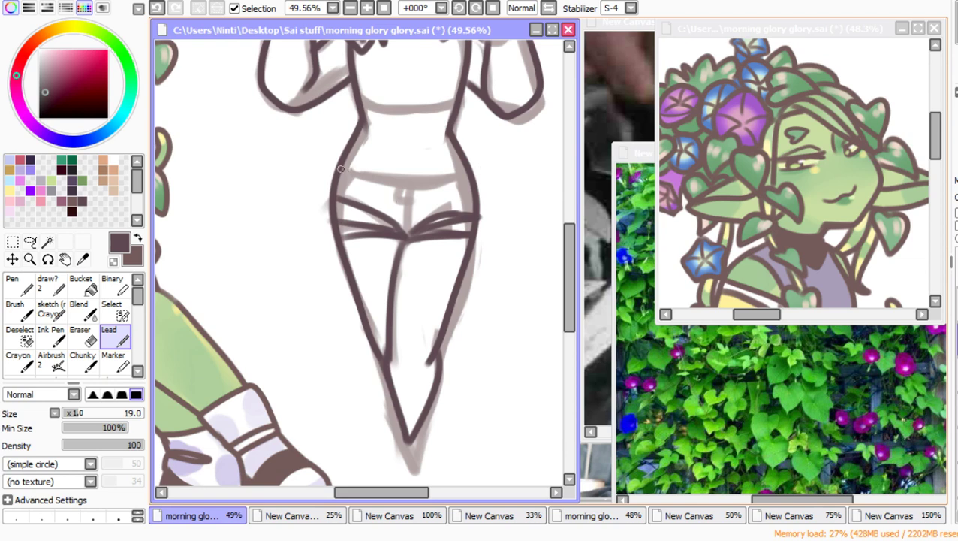
{"action": "left_click_drag", "start_coordinate": [340, 170], "coordinate": [466, 174]}
Step: Draw the fly, belt loops and side pockets on the shorts, redoing the first fly stroke
{"action": "mouse_move", "coordinate": [351, 175]}
{"action": "left_mouse_down"}
{"action": "mouse_move", "coordinate": [350, 185]}
{"action": "mouse_move", "coordinate": [404, 191]}
{"action": "left_mouse_up"}
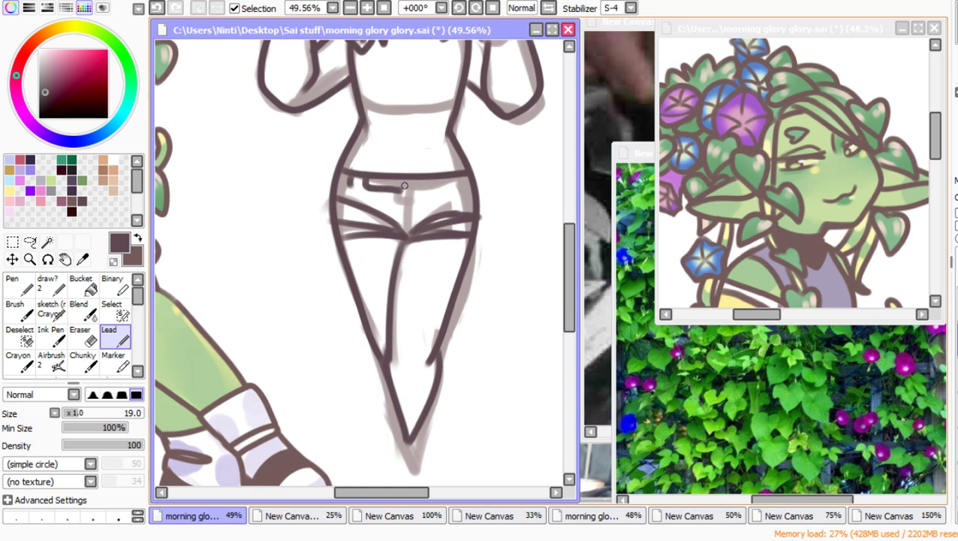
{"action": "key", "text": "ctrl+z"}
{"action": "mouse_move", "coordinate": [364, 178]}
{"action": "left_mouse_down"}
{"action": "mouse_move", "coordinate": [364, 188]}
{"action": "mouse_move", "coordinate": [402, 201]}
{"action": "left_mouse_up"}
{"action": "left_click_drag", "start_coordinate": [349, 180], "coordinate": [345, 194]}
{"action": "left_click_drag", "start_coordinate": [449, 178], "coordinate": [470, 212]}
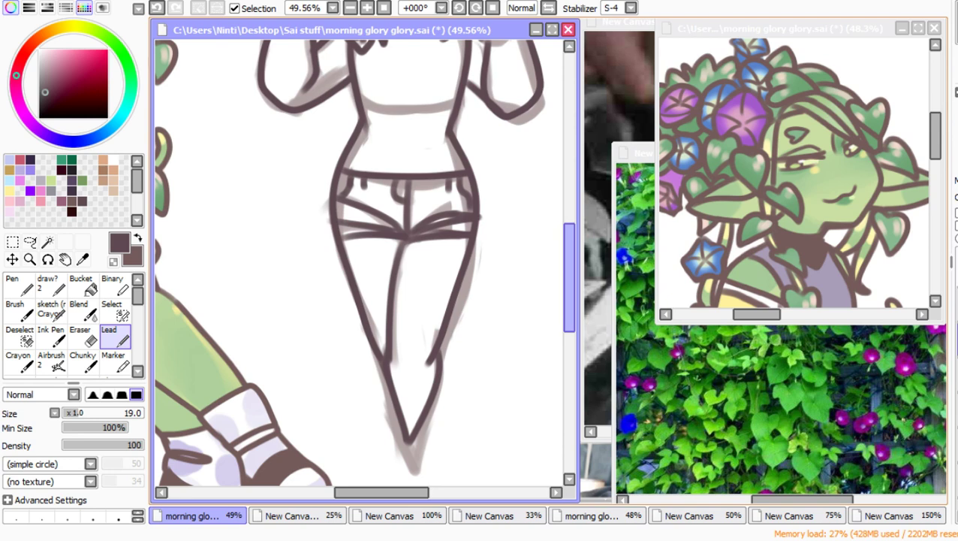
Step: Trace the crop top's lower hem and its V-shaped neckline
{"action": "left_click_drag", "start_coordinate": [570, 252], "coordinate": [569, 230]}
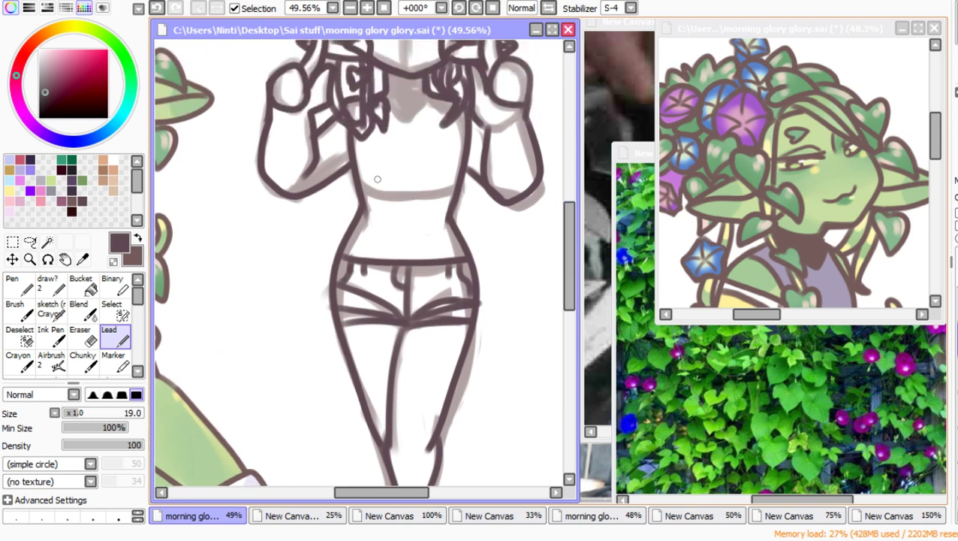
{"action": "left_click_drag", "start_coordinate": [360, 193], "coordinate": [454, 189]}
{"action": "mouse_move", "coordinate": [386, 99]}
{"action": "left_mouse_down"}
{"action": "mouse_move", "coordinate": [410, 126]}
{"action": "mouse_move", "coordinate": [433, 103]}
{"action": "left_mouse_up"}
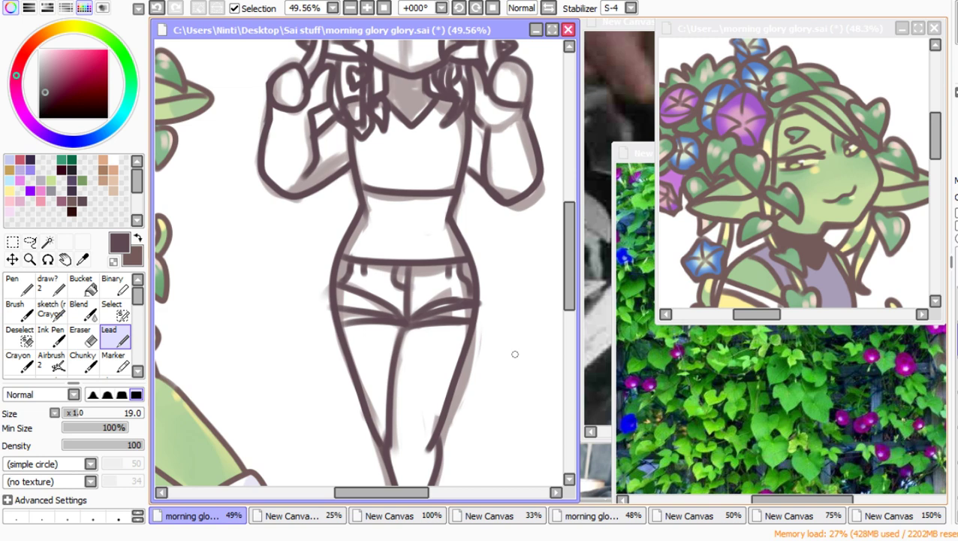
Step: Draw the curled finger lines inside both raised fists and touch up the line beside one arm
{"action": "mouse_move", "coordinate": [558, 222]}
{"action": "left_mouse_down"}
{"action": "mouse_move", "coordinate": [557, 169]}
{"action": "mouse_move", "coordinate": [569, 175]}
{"action": "left_mouse_up"}
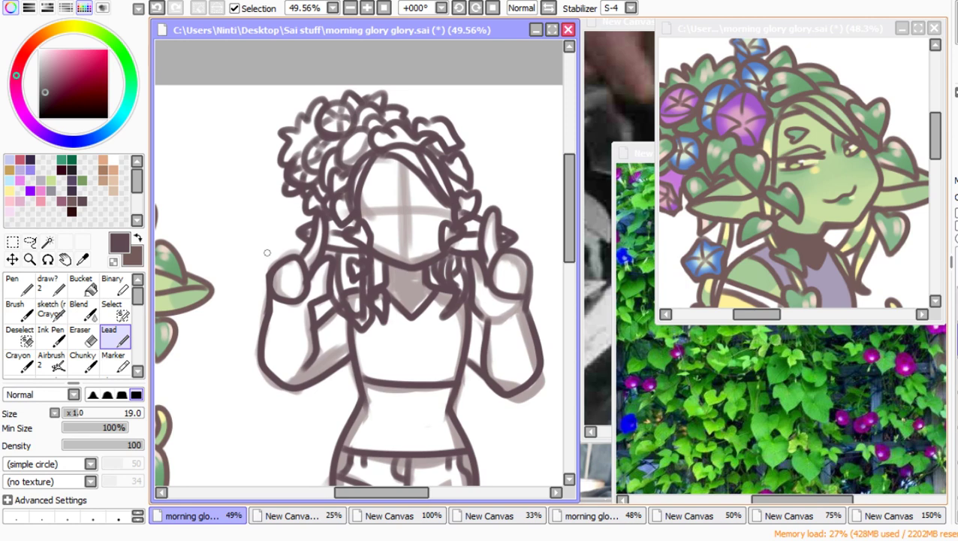
{"action": "left_click_drag", "start_coordinate": [470, 309], "coordinate": [484, 327]}
{"action": "mouse_move", "coordinate": [285, 264]}
{"action": "left_mouse_down"}
{"action": "mouse_move", "coordinate": [297, 286]}
{"action": "mouse_move", "coordinate": [286, 274]}
{"action": "mouse_move", "coordinate": [278, 294]}
{"action": "left_mouse_up"}
{"action": "mouse_move", "coordinate": [520, 255]}
{"action": "left_mouse_down"}
{"action": "mouse_move", "coordinate": [501, 267]}
{"action": "mouse_move", "coordinate": [493, 289]}
{"action": "mouse_move", "coordinate": [501, 289]}
{"action": "left_mouse_up"}
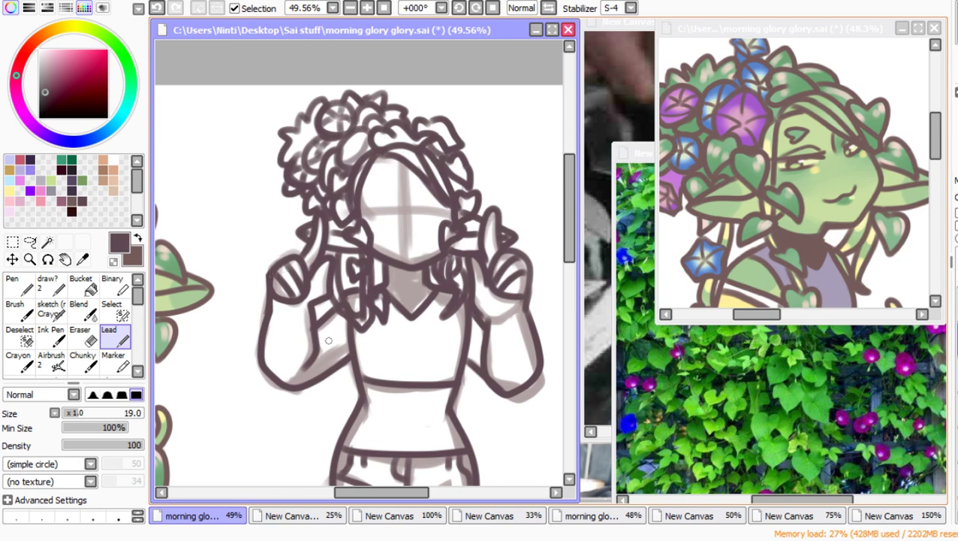
Step: Clean up and redraw the inner forearm line near the elbow on the flower side
{"action": "left_click", "coordinate": [81, 335]}
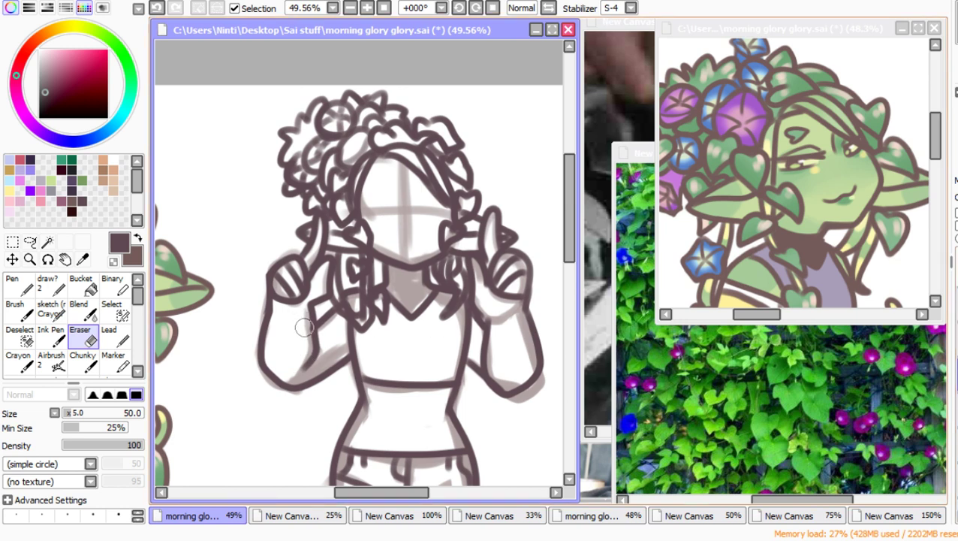
{"action": "left_click", "coordinate": [109, 335]}
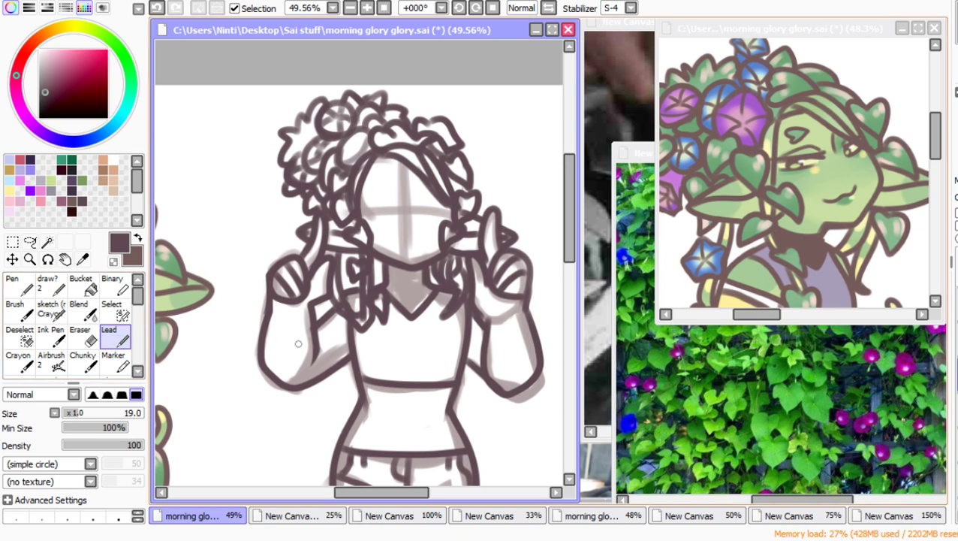
{"action": "left_click_drag", "start_coordinate": [316, 338], "coordinate": [298, 379]}
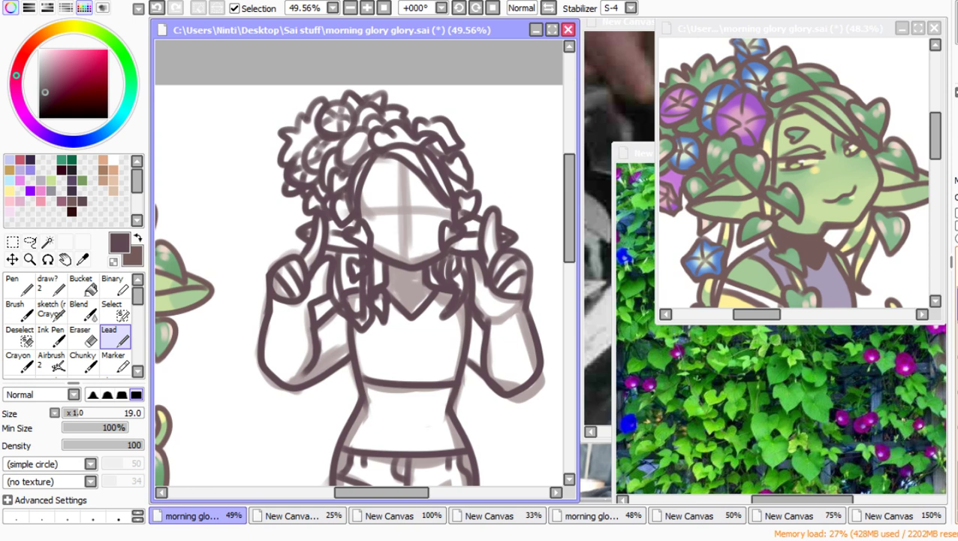
Step: Examine the whole traced figure beside the finished character and take a close view of her blank face
{"action": "left_click", "coordinate": [956, 263]}
{"action": "left_click", "coordinate": [956, 262]}
{"action": "left_click", "coordinate": [30, 259]}
{"action": "left_click", "coordinate": [358, 147]}
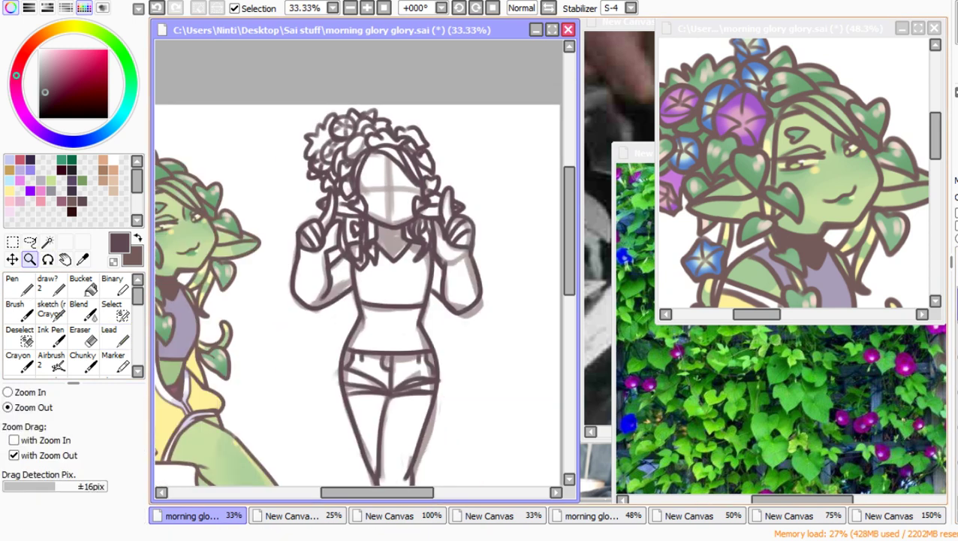
{"action": "left_click", "coordinate": [362, 143]}
{"action": "left_click_drag", "start_coordinate": [287, 121], "coordinate": [477, 310]}
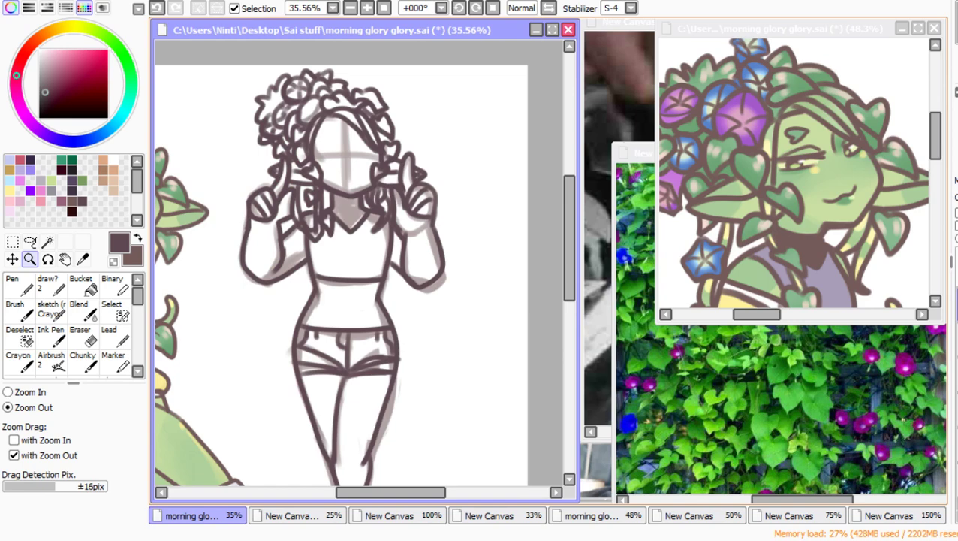
{"action": "left_click_drag", "start_coordinate": [277, 107], "coordinate": [453, 239]}
{"action": "left_click", "coordinate": [415, 192]}
{"action": "left_click", "coordinate": [416, 192]}
{"action": "left_click", "coordinate": [415, 192]}
{"action": "left_click", "coordinate": [415, 191]}
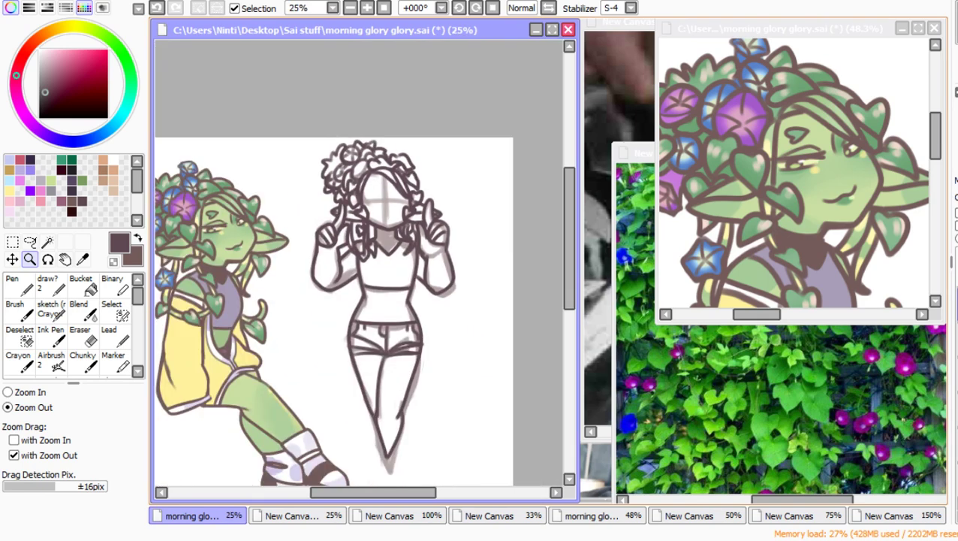
{"action": "left_click_drag", "start_coordinate": [340, 208], "coordinate": [412, 250]}
{"action": "left_click", "coordinate": [353, 285]}
{"action": "left_click", "coordinate": [352, 285]}
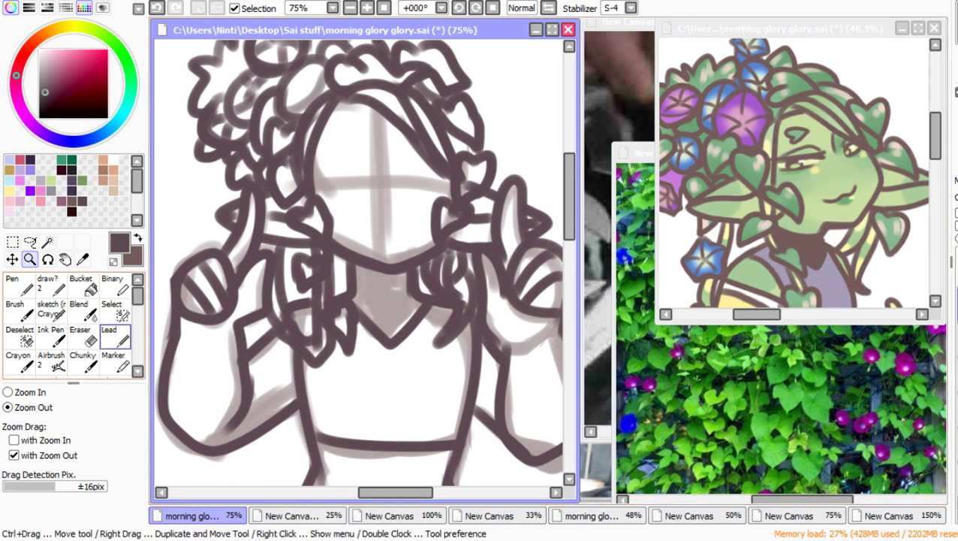
Step: Fill the neck and V-neck area beneath the chin with the dark line colour, targeting the working layer
{"action": "left_click", "coordinate": [113, 337]}
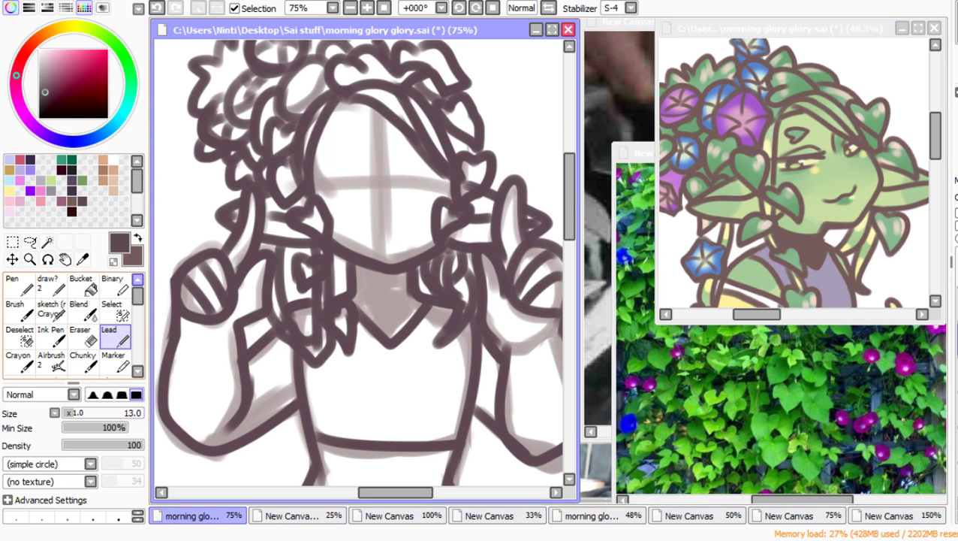
{"action": "left_click", "coordinate": [80, 284]}
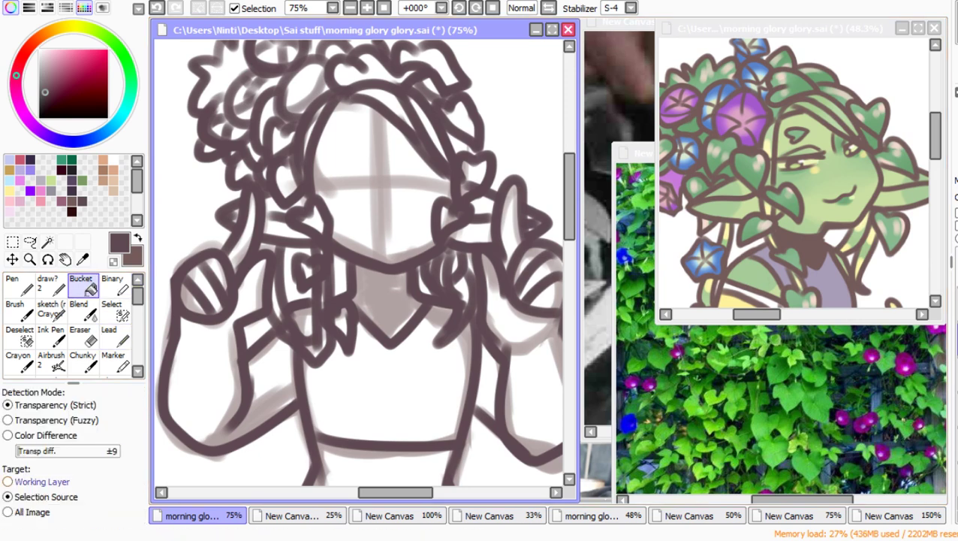
{"action": "left_click", "coordinate": [8, 482]}
{"action": "left_click", "coordinate": [387, 296]}
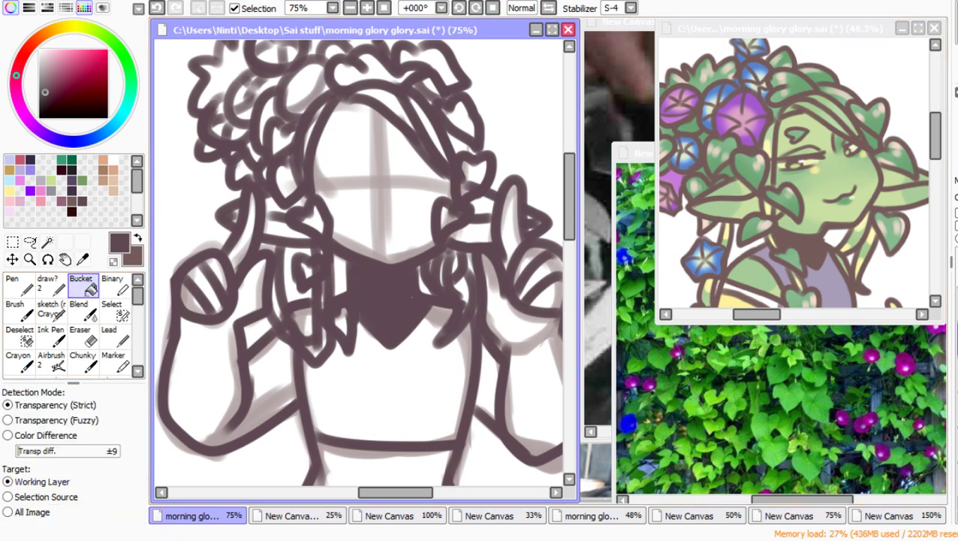
{"action": "key", "text": "alt+Tab"}
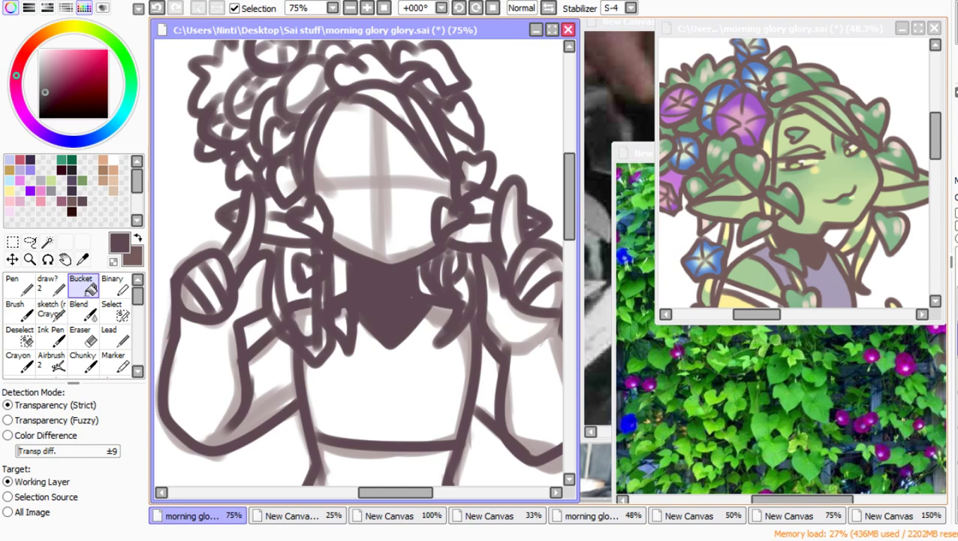
Step: Draw one eye's upper lash line and the notched leaf-shaped eyebrow above it with the Lead brush at size 9
{"action": "left_click", "coordinate": [109, 335]}
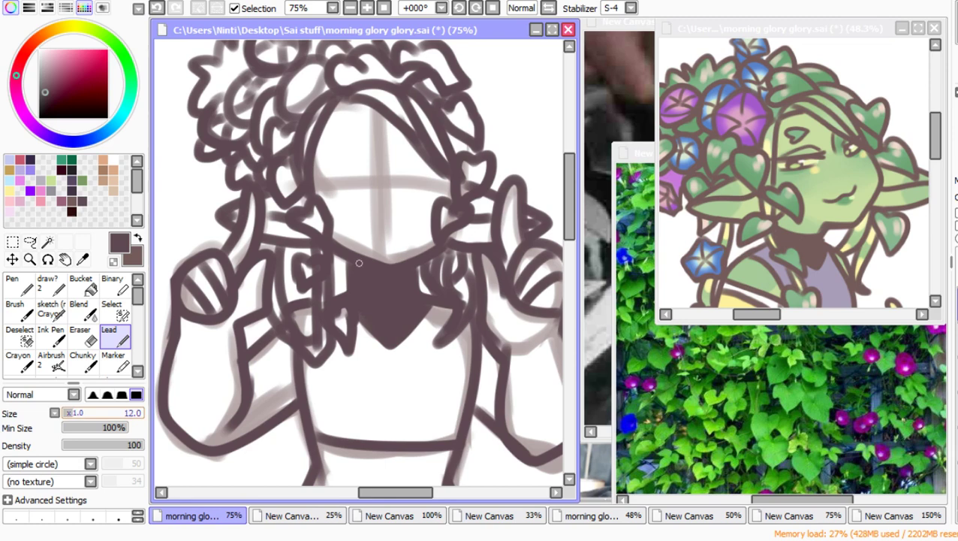
{"action": "key", "text": "bracketleft"}
{"action": "key", "text": "bracketleft"}
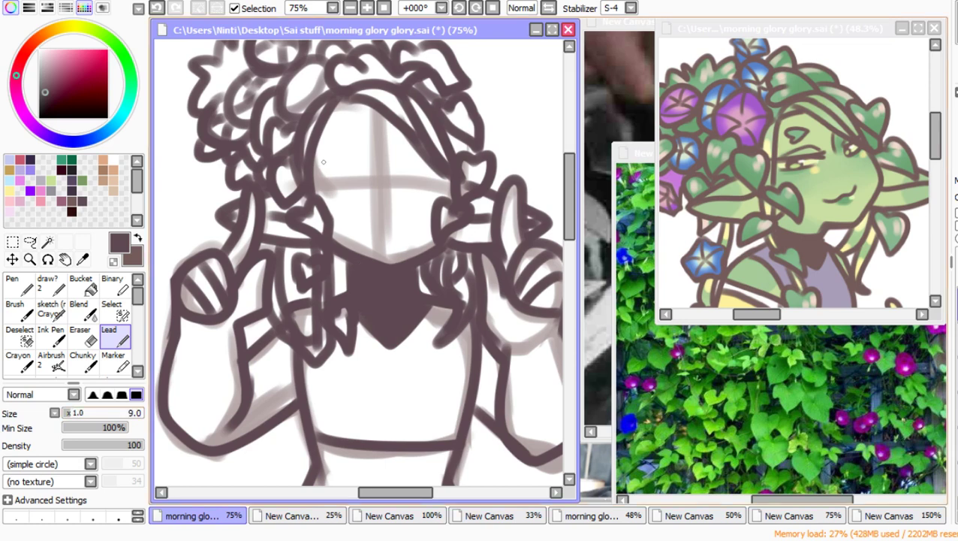
{"action": "mouse_move", "coordinate": [314, 156]}
{"action": "left_mouse_down"}
{"action": "mouse_move", "coordinate": [359, 165]}
{"action": "mouse_move", "coordinate": [301, 165]}
{"action": "mouse_move", "coordinate": [352, 158]}
{"action": "mouse_move", "coordinate": [358, 177]}
{"action": "left_mouse_up"}
{"action": "key", "text": "ctrl+z"}
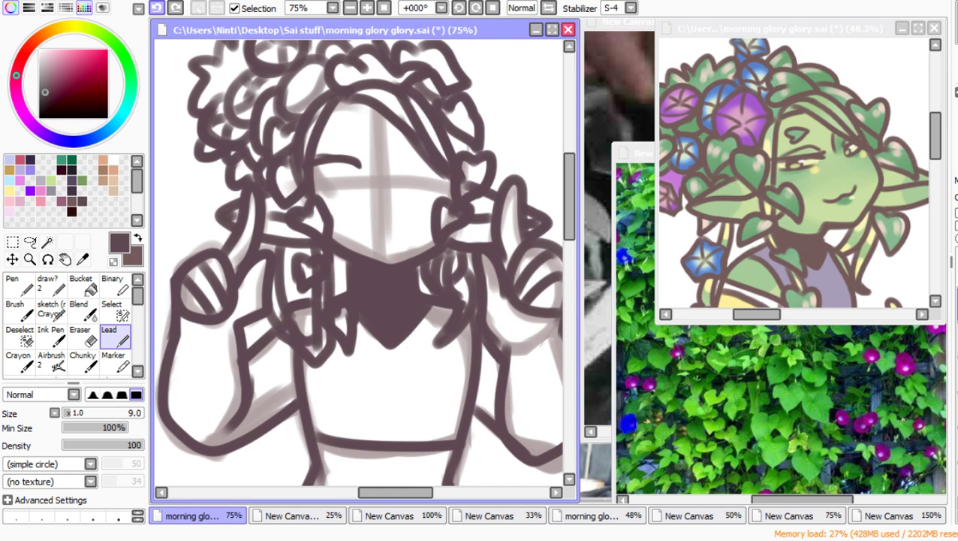
{"action": "left_click", "coordinate": [29, 259]}
{"action": "left_click_drag", "start_coordinate": [266, 84], "coordinate": [487, 291]}
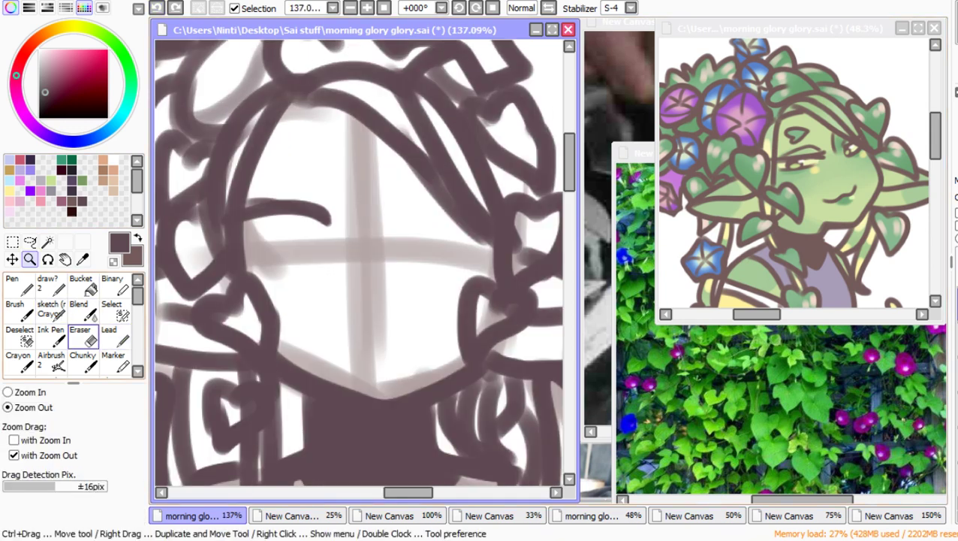
{"action": "left_click", "coordinate": [117, 334]}
{"action": "mouse_move", "coordinate": [284, 146]}
{"action": "left_mouse_down"}
{"action": "mouse_move", "coordinate": [272, 161]}
{"action": "mouse_move", "coordinate": [300, 173]}
{"action": "mouse_move", "coordinate": [324, 161]}
{"action": "left_mouse_up"}
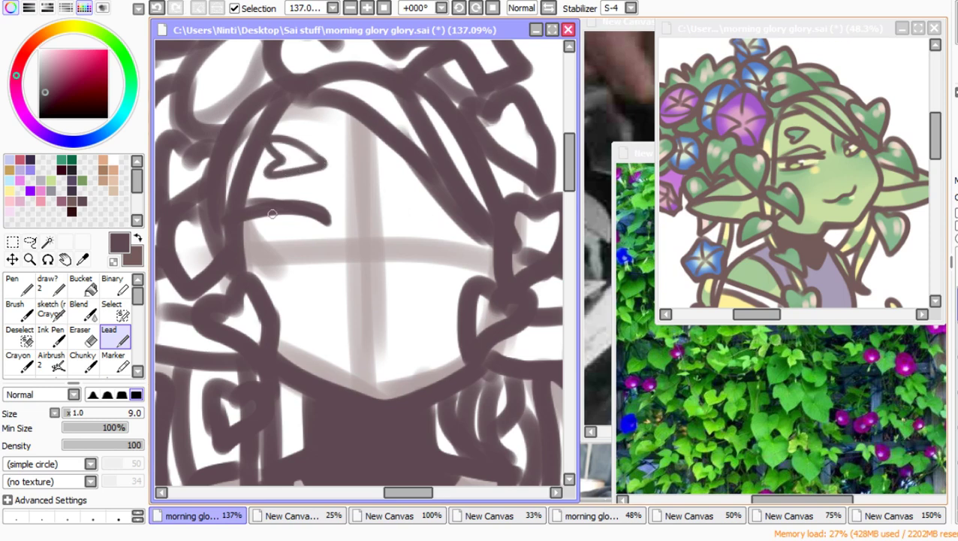
Step: Thicken the first eye's lash line, draw the matching lash line on the other eye, and add eyelid creases over both
{"action": "left_click_drag", "start_coordinate": [217, 216], "coordinate": [334, 224]}
{"action": "mouse_move", "coordinate": [404, 216]}
{"action": "left_mouse_down"}
{"action": "mouse_move", "coordinate": [456, 212]}
{"action": "mouse_move", "coordinate": [413, 207]}
{"action": "mouse_move", "coordinate": [401, 217]}
{"action": "left_mouse_up"}
{"action": "mouse_move", "coordinate": [250, 197]}
{"action": "left_mouse_down"}
{"action": "mouse_move", "coordinate": [284, 190]}
{"action": "mouse_move", "coordinate": [330, 219]}
{"action": "left_mouse_up"}
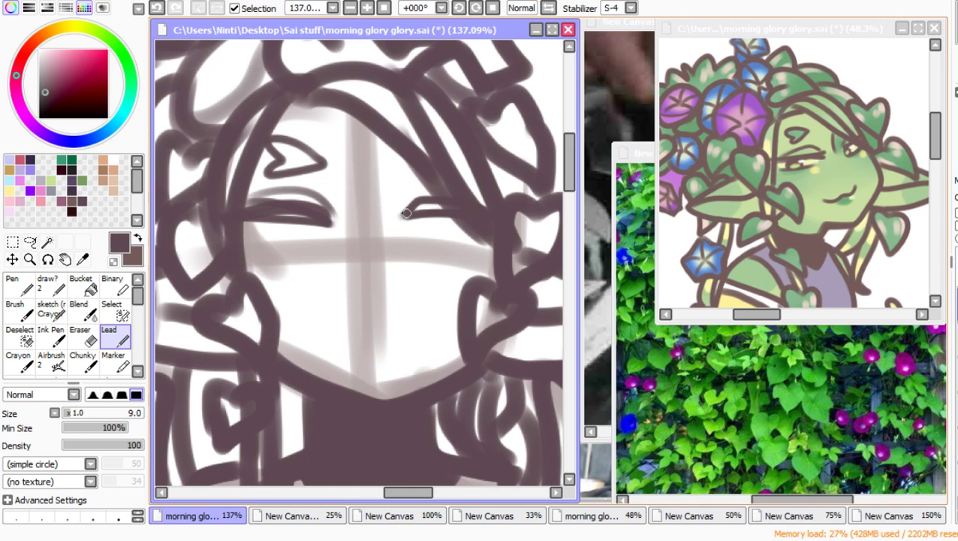
{"action": "mouse_move", "coordinate": [406, 213]}
{"action": "left_mouse_down"}
{"action": "mouse_move", "coordinate": [411, 194]}
{"action": "mouse_move", "coordinate": [390, 224]}
{"action": "left_mouse_up"}
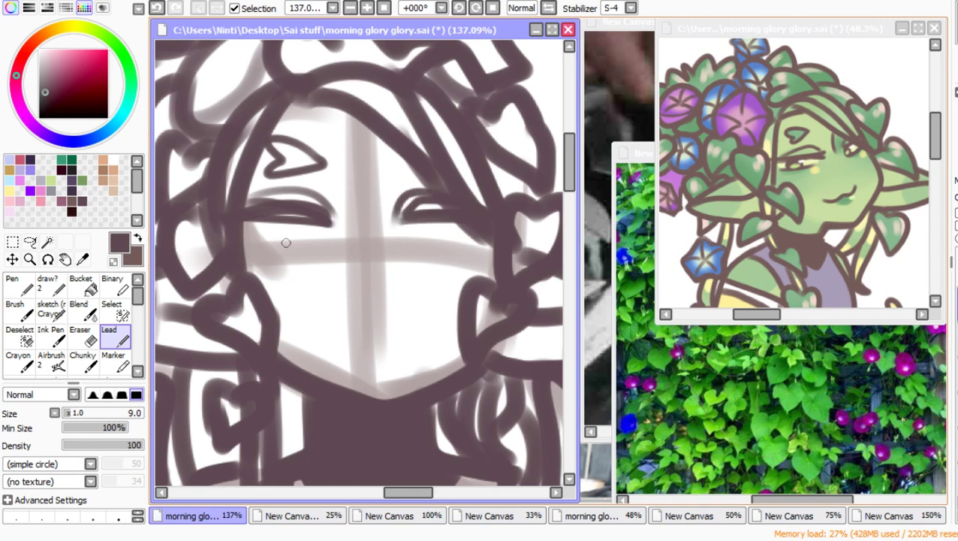
Step: Draw half-covered round irises under both upper lids and curved lower eye lines beneath them
{"action": "mouse_move", "coordinate": [283, 219]}
{"action": "left_mouse_down"}
{"action": "mouse_move", "coordinate": [296, 241]}
{"action": "mouse_move", "coordinate": [324, 224]}
{"action": "left_mouse_up"}
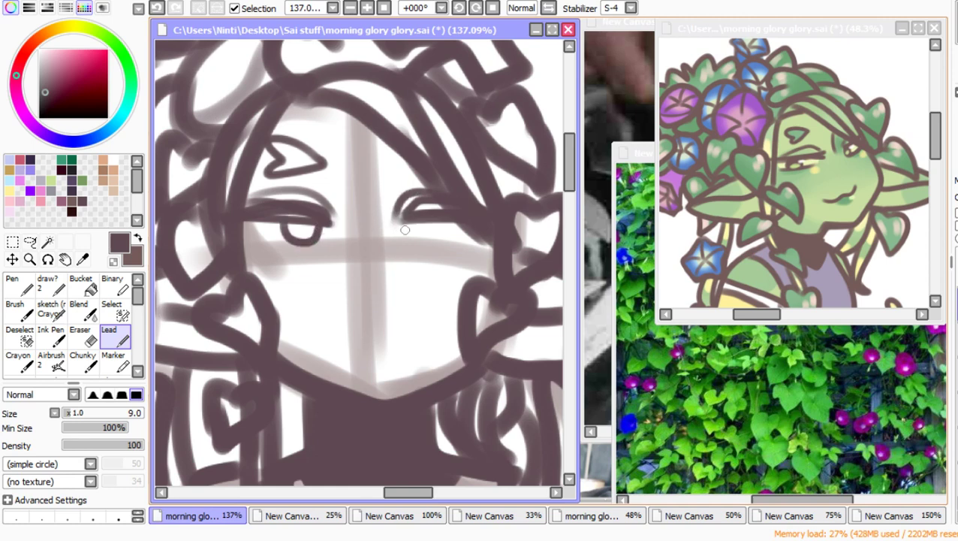
{"action": "mouse_move", "coordinate": [406, 220]}
{"action": "left_mouse_down"}
{"action": "mouse_move", "coordinate": [418, 242]}
{"action": "mouse_move", "coordinate": [438, 219]}
{"action": "left_mouse_up"}
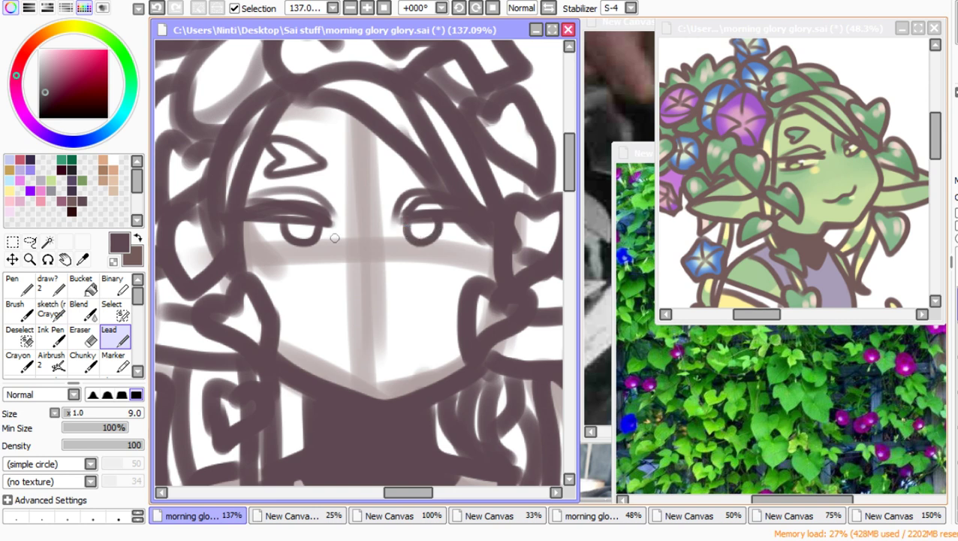
{"action": "mouse_move", "coordinate": [238, 248]}
{"action": "left_mouse_down"}
{"action": "mouse_move", "coordinate": [277, 260]}
{"action": "mouse_move", "coordinate": [330, 260]}
{"action": "left_mouse_up"}
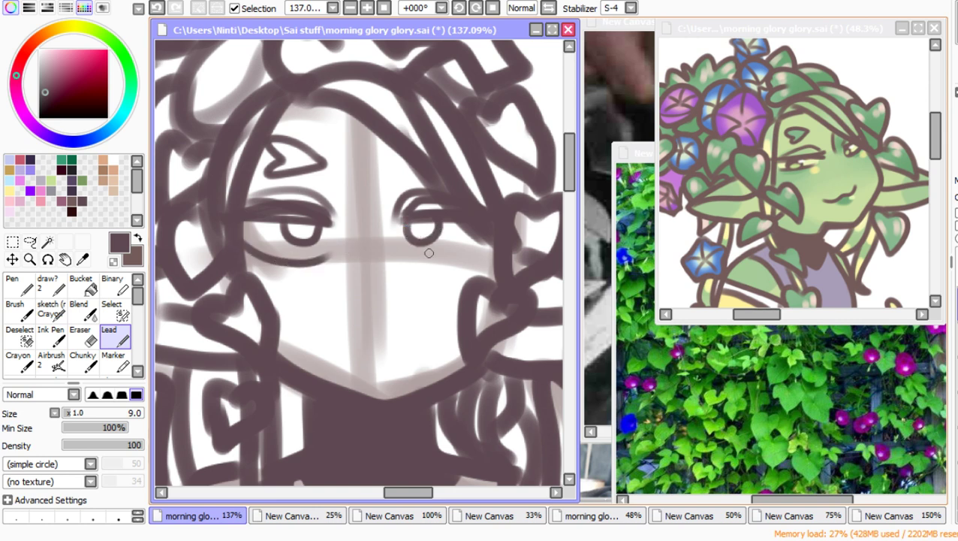
{"action": "mouse_move", "coordinate": [401, 250]}
{"action": "left_mouse_down"}
{"action": "mouse_move", "coordinate": [424, 260]}
{"action": "mouse_move", "coordinate": [486, 240]}
{"action": "left_mouse_up"}
Step: Try a wide curved smile across the lower face, retrying the stroke until its shape suits
{"action": "mouse_move", "coordinate": [338, 342]}
{"action": "left_mouse_down"}
{"action": "mouse_move", "coordinate": [388, 352]}
{"action": "mouse_move", "coordinate": [424, 340]}
{"action": "left_mouse_up"}
{"action": "left_click", "coordinate": [156, 7]}
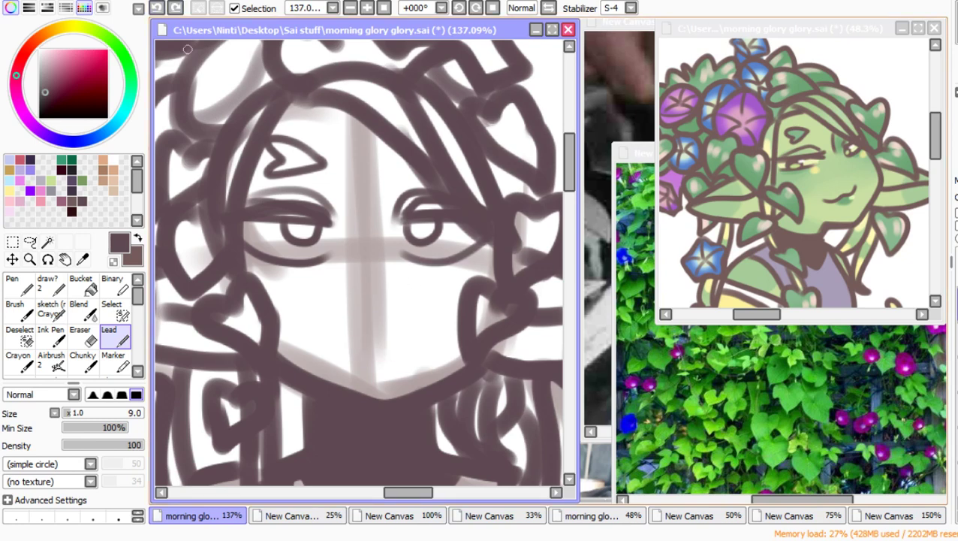
{"action": "mouse_move", "coordinate": [335, 342]}
{"action": "left_mouse_down"}
{"action": "mouse_move", "coordinate": [407, 353]}
{"action": "mouse_move", "coordinate": [425, 339]}
{"action": "left_mouse_up"}
{"action": "left_click", "coordinate": [156, 8]}
{"action": "mouse_move", "coordinate": [331, 340]}
{"action": "left_mouse_down"}
{"action": "mouse_move", "coordinate": [338, 350]}
{"action": "mouse_move", "coordinate": [434, 330]}
{"action": "left_mouse_up"}
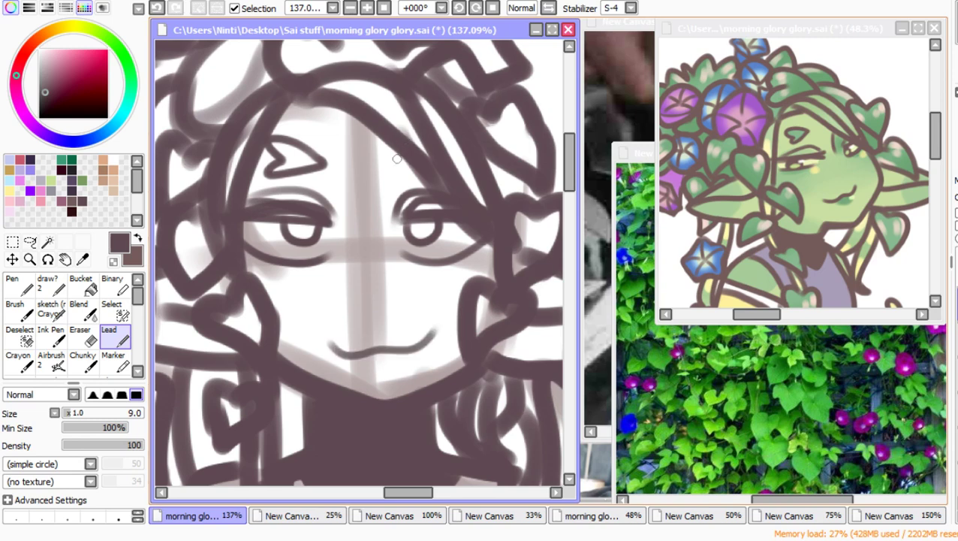
Step: Draw the second eyebrow's notched tip beside the hair and thicken the upper lids over both irises
{"action": "left_click_drag", "start_coordinate": [388, 159], "coordinate": [419, 174]}
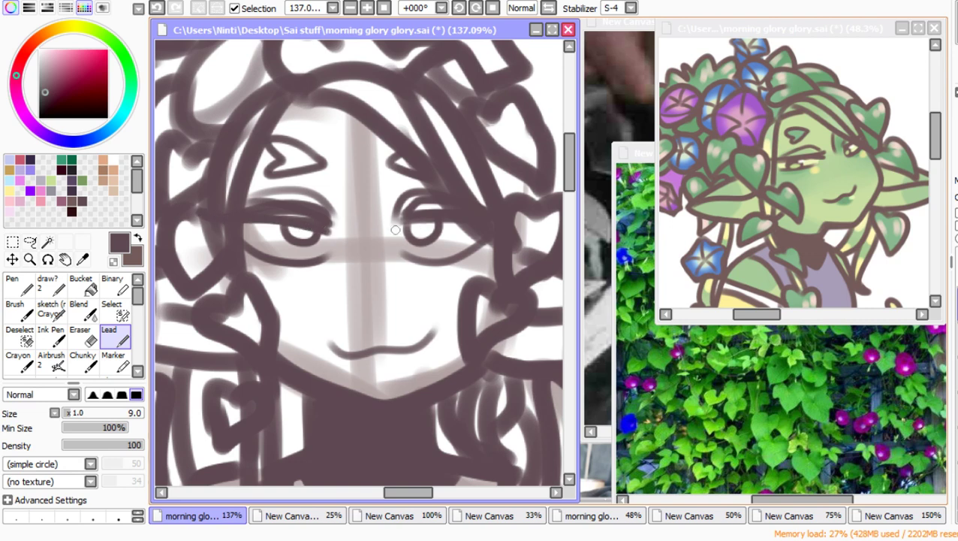
{"action": "left_click_drag", "start_coordinate": [396, 229], "coordinate": [464, 224]}
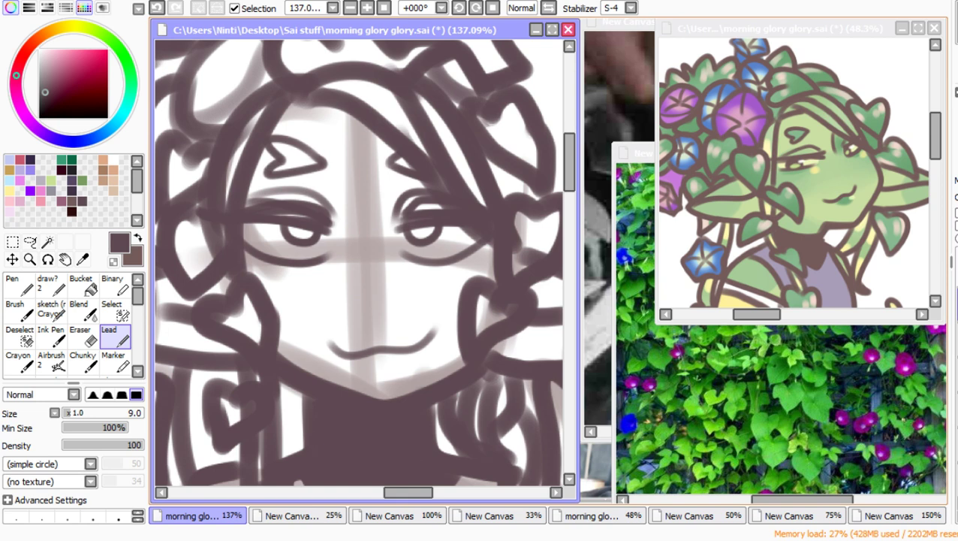
Step: Erase the wide smile and redraw the mouth as a smaller wavy smirk
{"action": "key", "text": "e"}
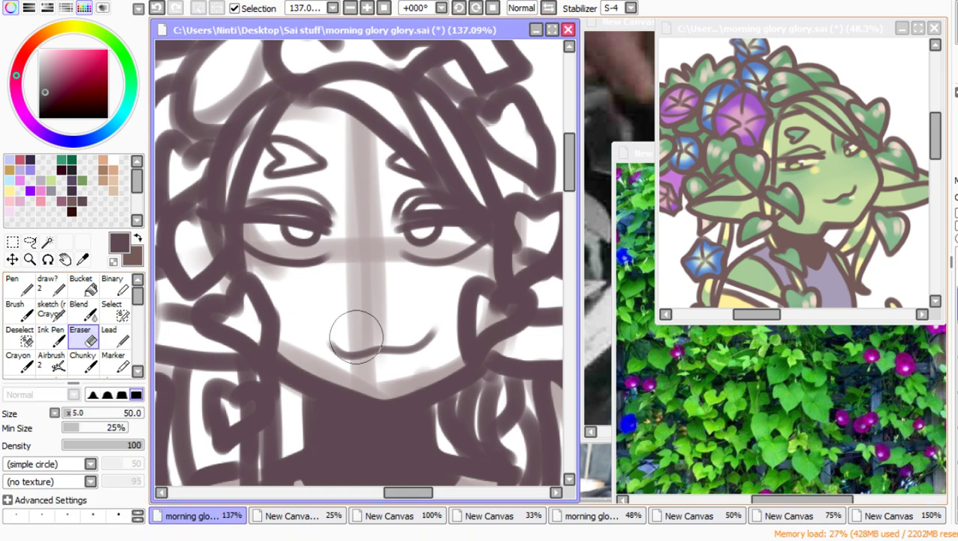
{"action": "left_click_drag", "start_coordinate": [354, 346], "coordinate": [428, 338]}
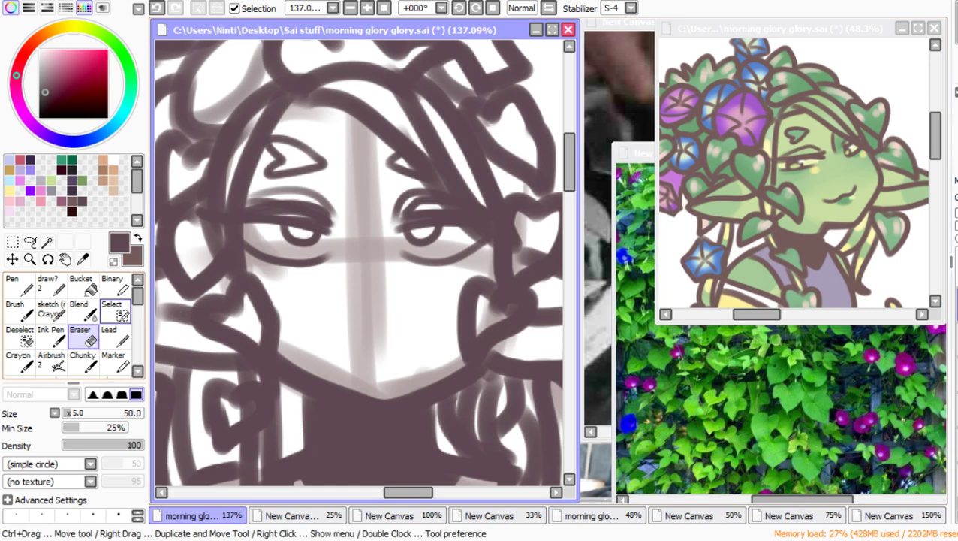
{"action": "left_click", "coordinate": [108, 334]}
{"action": "mouse_move", "coordinate": [332, 345]}
{"action": "left_mouse_down"}
{"action": "mouse_move", "coordinate": [398, 338]}
{"action": "mouse_move", "coordinate": [414, 327]}
{"action": "left_mouse_up"}
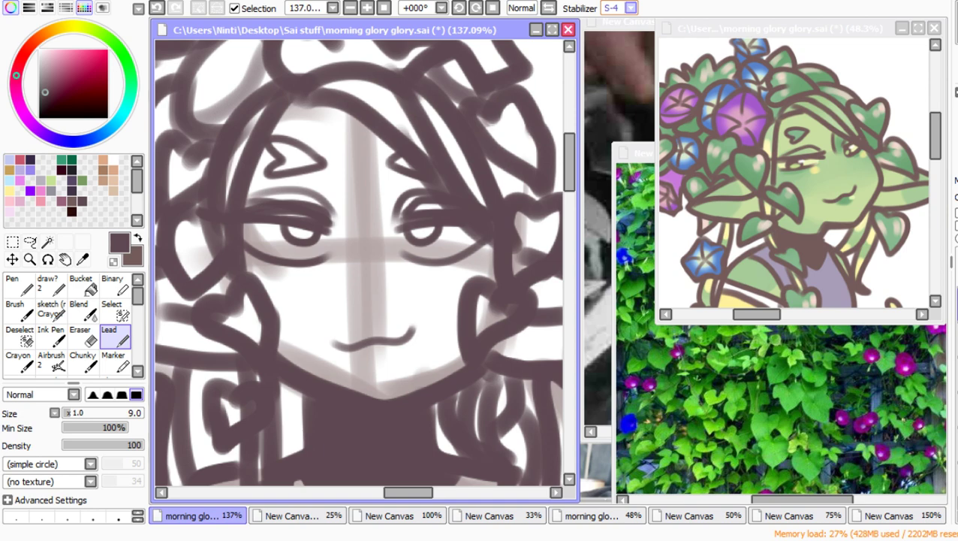
Step: Examine the second figure with her new face beside the finished character at several zoom levels
{"action": "left_click", "coordinate": [29, 259]}
{"action": "left_click", "coordinate": [418, 138]}
{"action": "left_click", "coordinate": [418, 138]}
{"action": "left_click", "coordinate": [417, 139]}
{"action": "left_click", "coordinate": [417, 138]}
{"action": "left_click", "coordinate": [418, 138]}
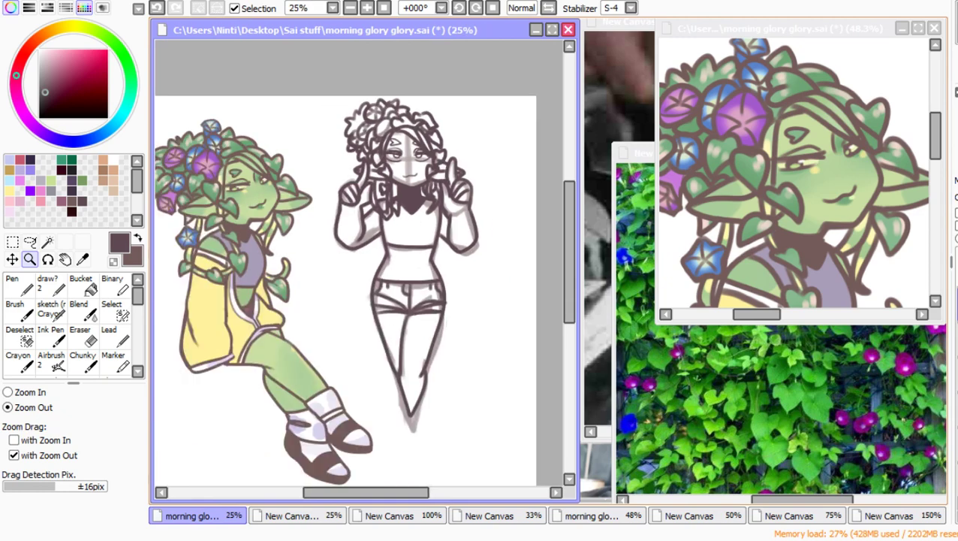
{"action": "left_click", "coordinate": [417, 140]}
{"action": "left_click_drag", "start_coordinate": [260, 133], "coordinate": [555, 377]}
{"action": "left_click", "coordinate": [486, 304]}
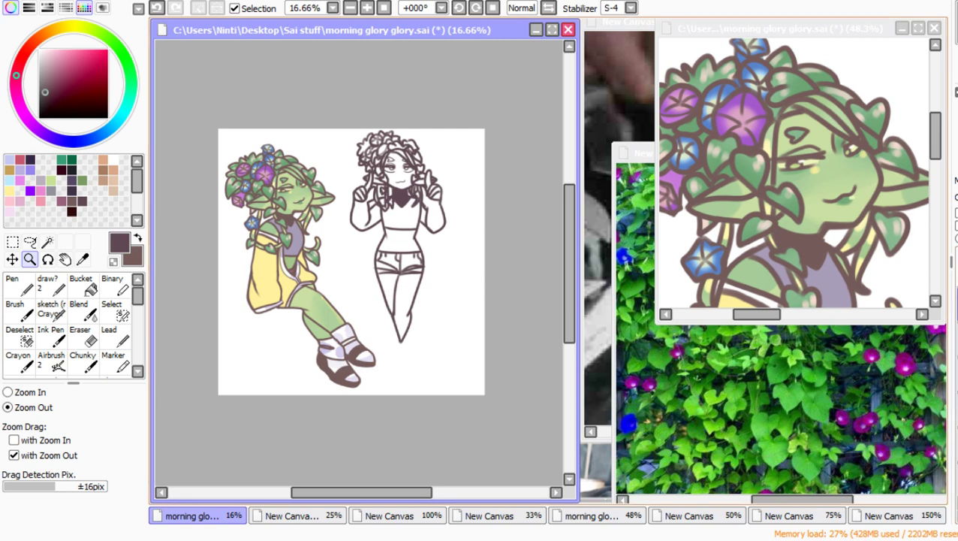
{"action": "left_click_drag", "start_coordinate": [266, 132], "coordinate": [446, 330]}
{"action": "left_click", "coordinate": [398, 286]}
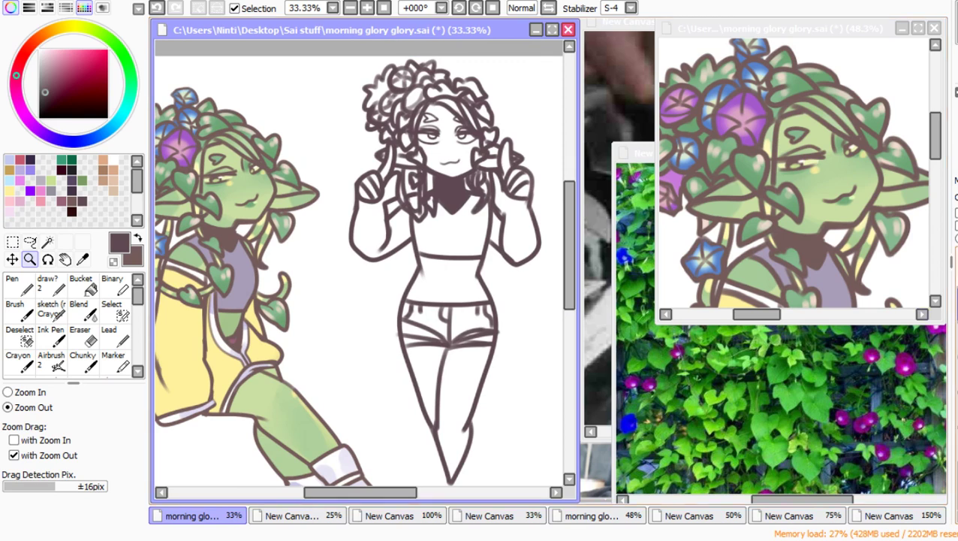
Step: Sample the light green skin colour from the finished character's leg and ready the Magic Wand
{"action": "left_click", "coordinate": [84, 285]}
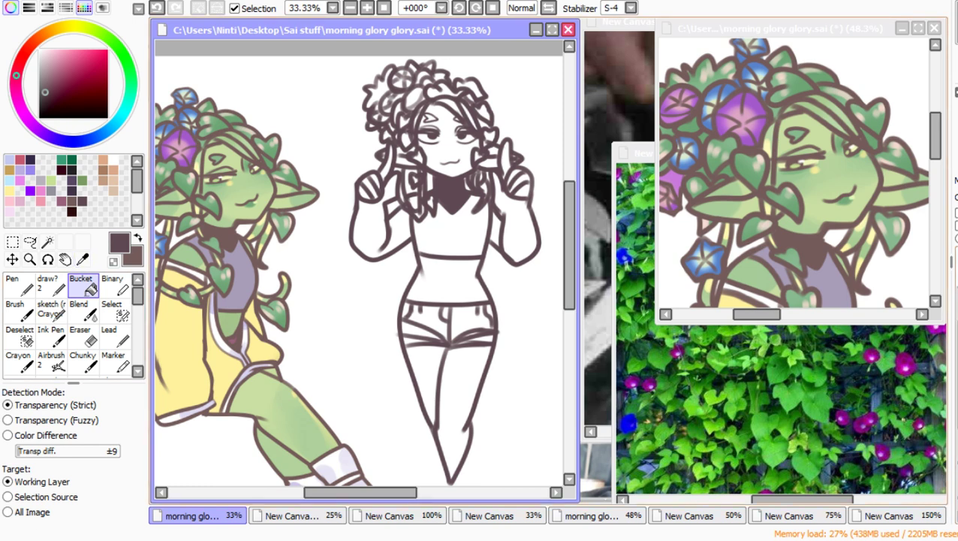
{"action": "right_click", "coordinate": [300, 420]}
{"action": "left_click", "coordinate": [47, 241]}
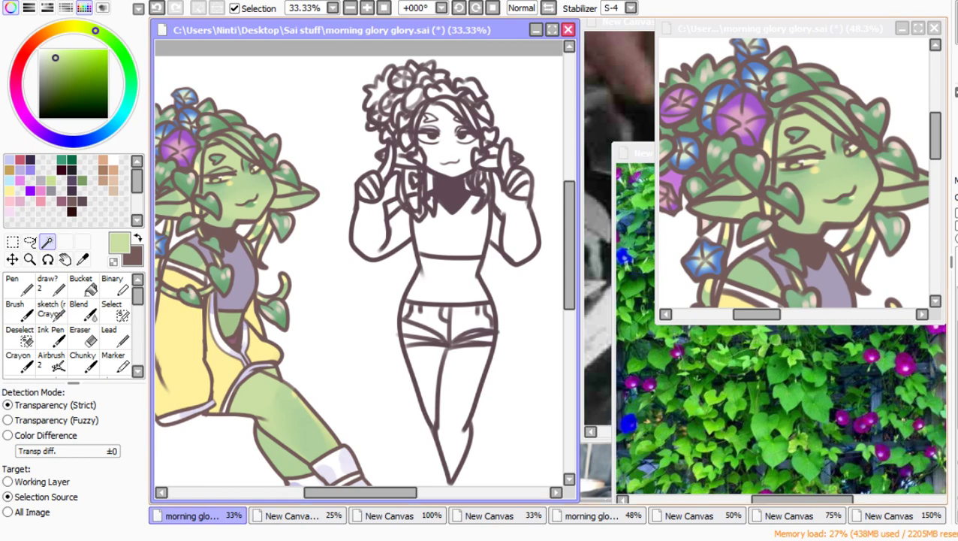
{"action": "left_click", "coordinate": [324, 285]}
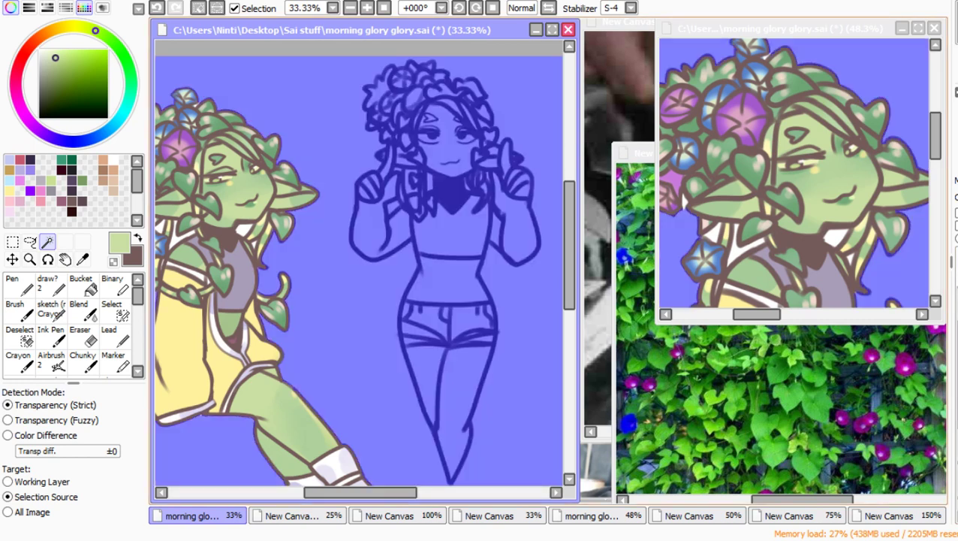
{"action": "key", "text": "ctrl+d"}
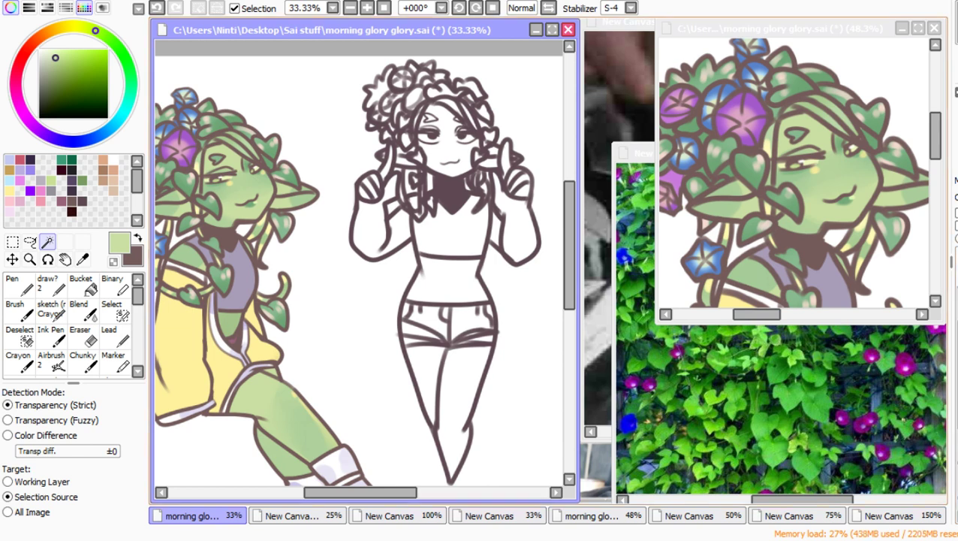
{"action": "left_click", "coordinate": [328, 293]}
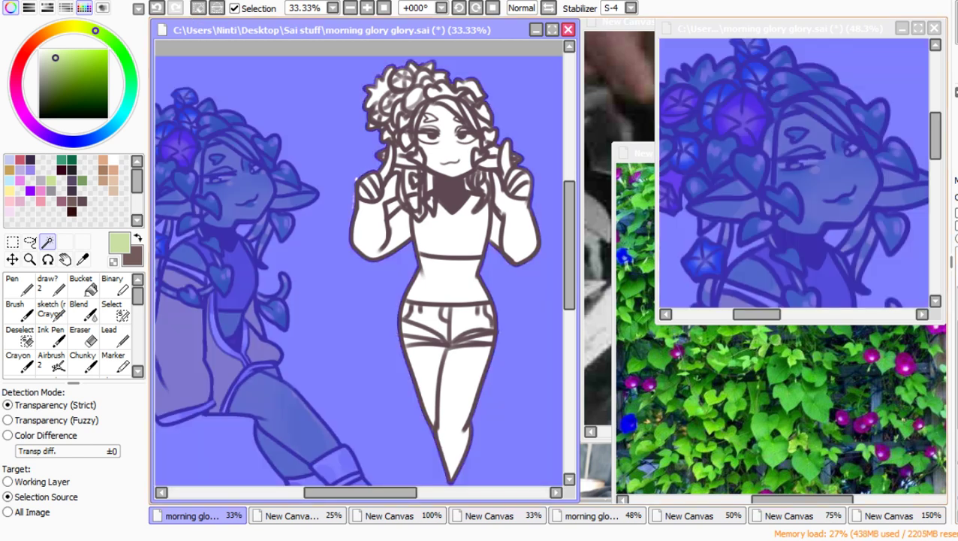
{"action": "left_click", "coordinate": [408, 181]}
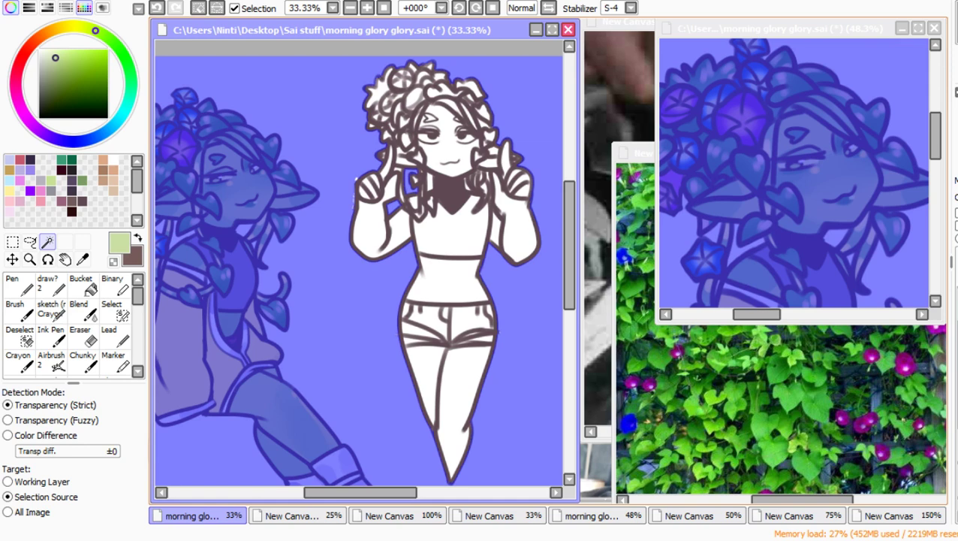
{"action": "left_click", "coordinate": [428, 181]}
{"action": "left_click", "coordinate": [199, 8]}
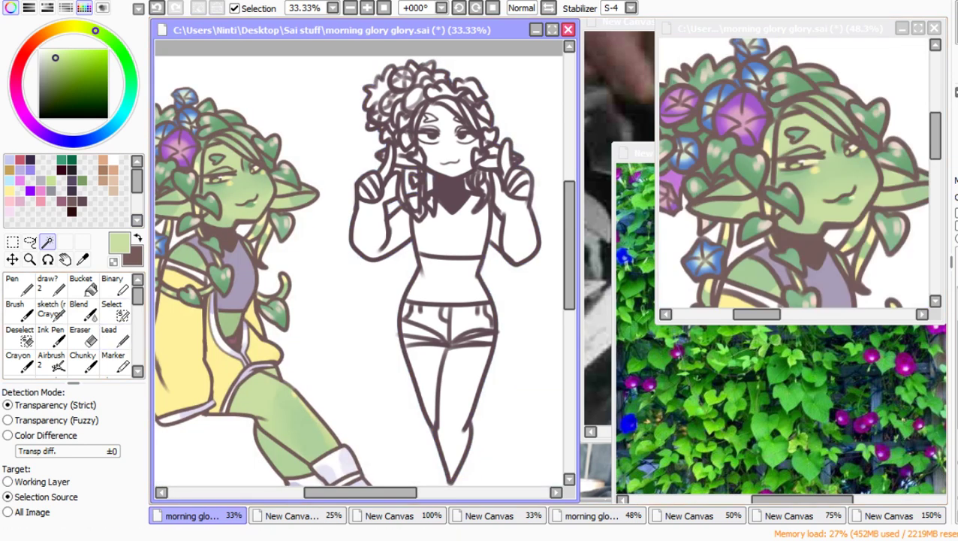
Step: Set the Magic Wand's target to Working Layer and select the background around the second figure plus the enclosed gaps beside her hair and arms
{"action": "left_click", "coordinate": [41, 481]}
{"action": "left_click", "coordinate": [356, 181]}
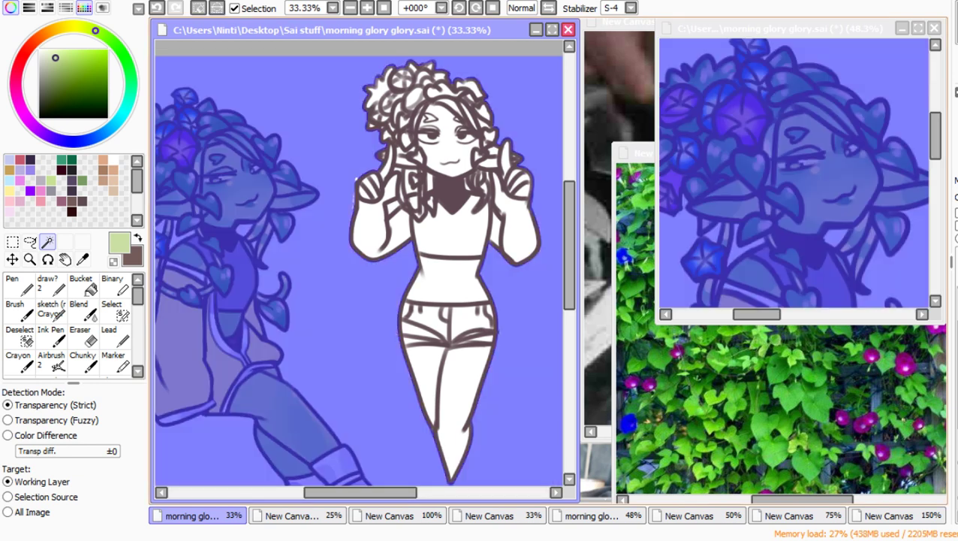
{"action": "left_click", "coordinate": [393, 208]}
{"action": "left_click", "coordinate": [409, 181]}
{"action": "left_click", "coordinate": [485, 188]}
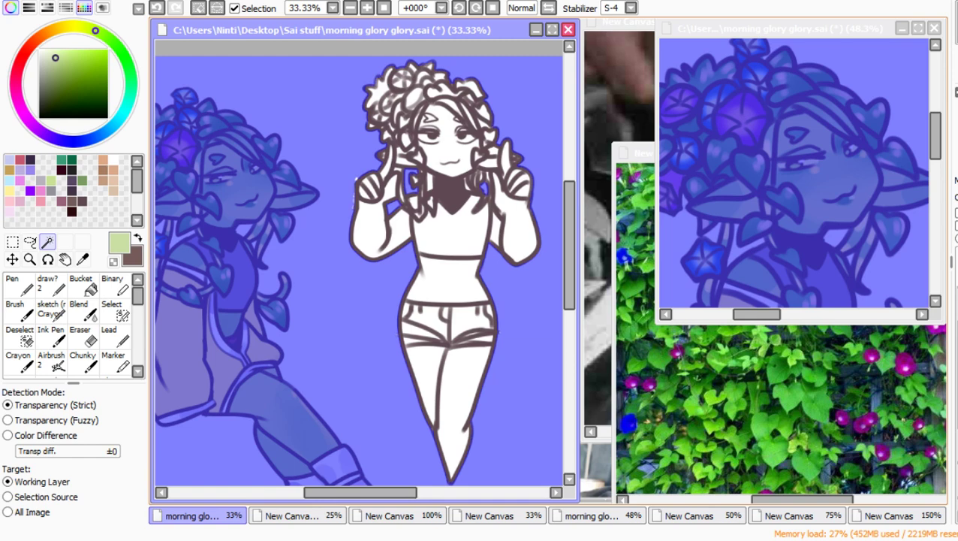
{"action": "left_click", "coordinate": [468, 185]}
Step: Set the stabilizer to 5 and clean up the selection along the raised hand's outer edge and in the small gaps between hair, neck and arms
{"action": "left_click", "coordinate": [115, 310]}
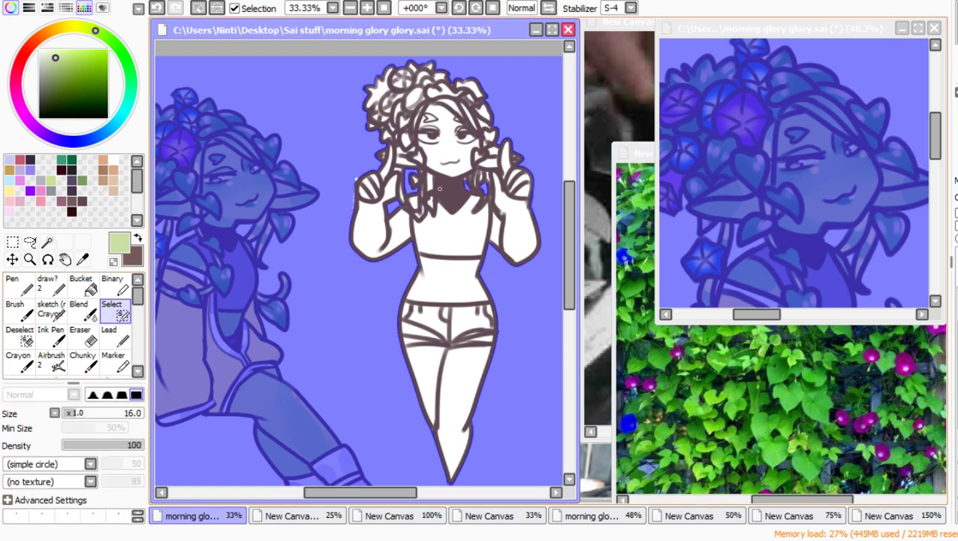
{"action": "scroll", "coordinate": [457, 120], "scroll_direction": "up", "scroll_amount": 2}
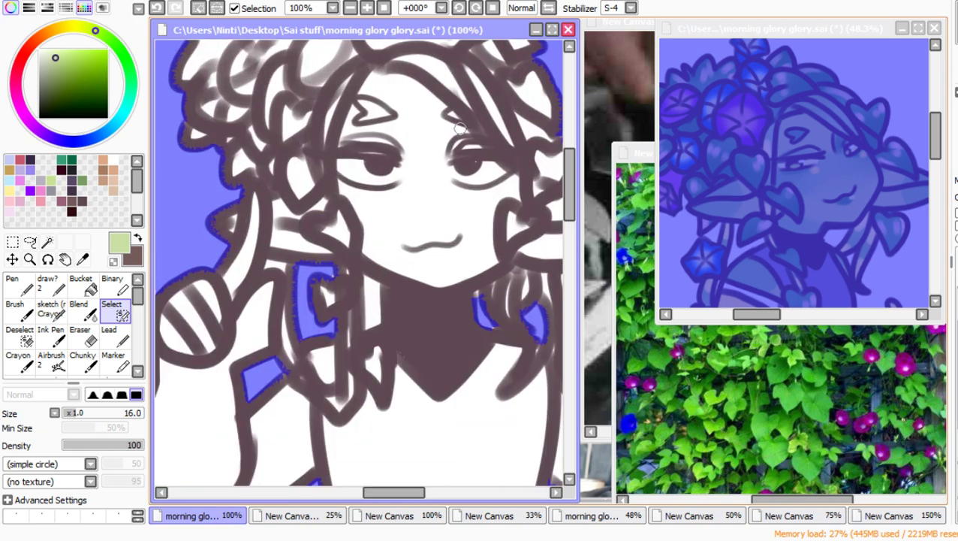
{"action": "scroll", "coordinate": [458, 120], "scroll_direction": "down", "scroll_amount": 2}
{"action": "scroll", "coordinate": [451, 122], "scroll_direction": "up", "scroll_amount": 1}
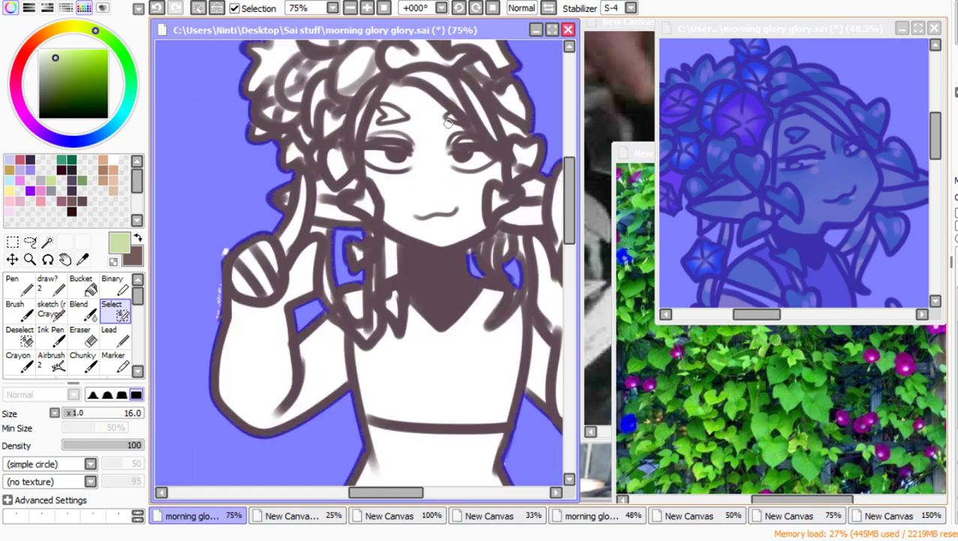
{"action": "left_click", "coordinate": [617, 77]}
{"action": "mouse_move", "coordinate": [222, 264]}
{"action": "left_mouse_down"}
{"action": "mouse_move", "coordinate": [231, 239]}
{"action": "mouse_move", "coordinate": [220, 251]}
{"action": "mouse_move", "coordinate": [213, 322]}
{"action": "left_mouse_up"}
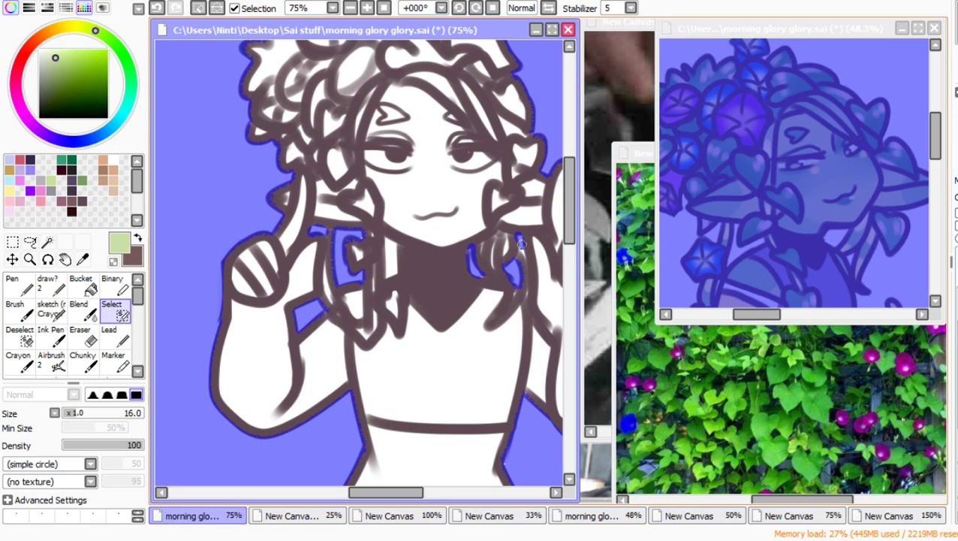
{"action": "left_click_drag", "start_coordinate": [522, 244], "coordinate": [523, 267]}
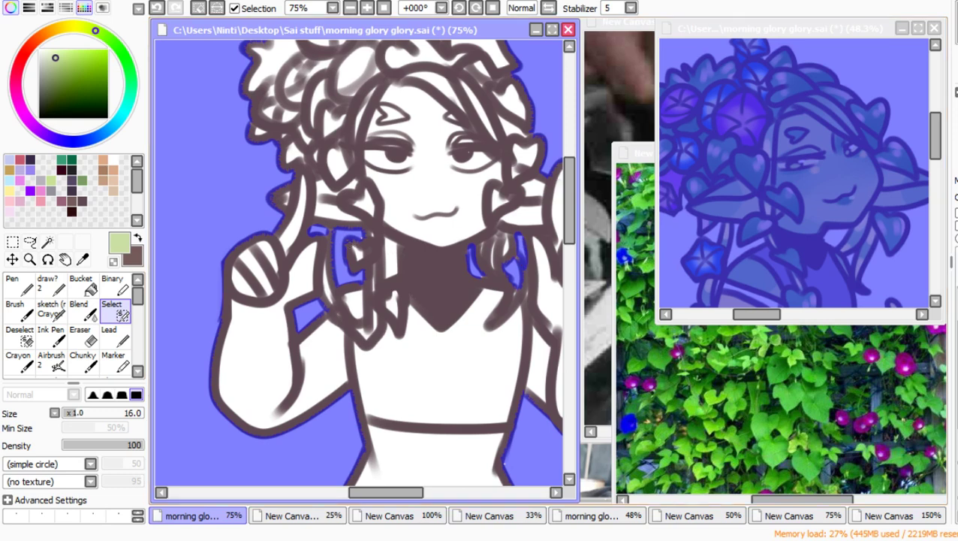
{"action": "left_click", "coordinate": [47, 241]}
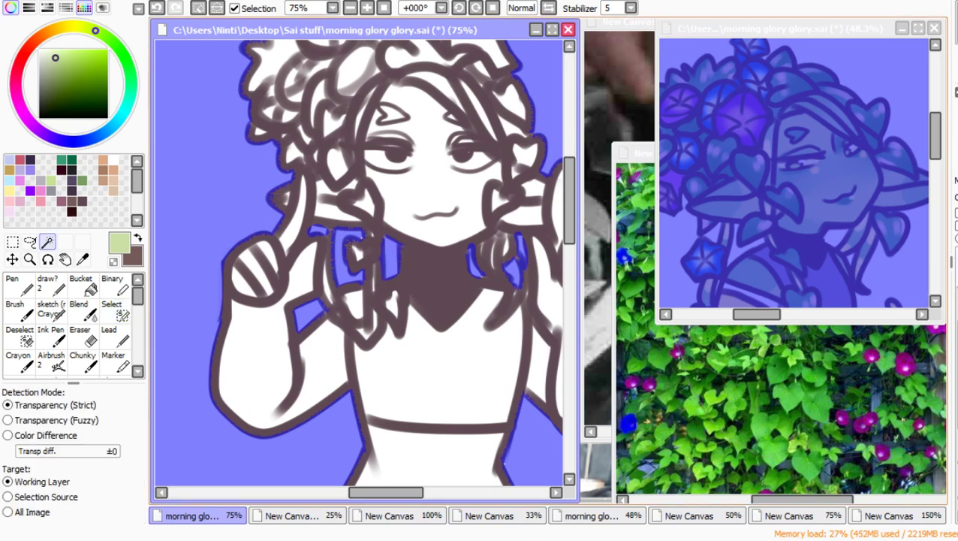
{"action": "left_click", "coordinate": [114, 309]}
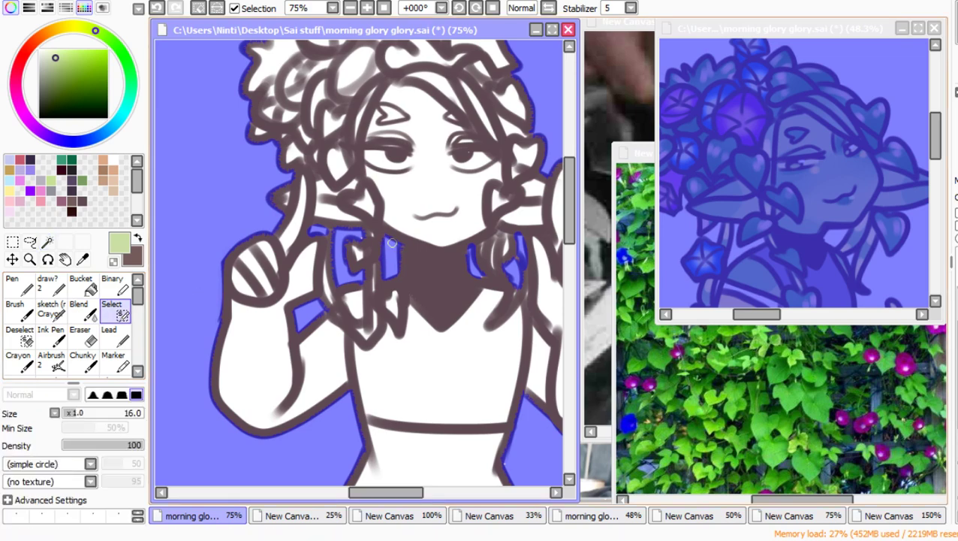
Step: Invert the selection, fill the whole second figure with the light green skin colour, and clear the selection
{"action": "scroll", "coordinate": [392, 243], "scroll_direction": "down", "scroll_amount": 5}
{"action": "scroll", "coordinate": [437, 239], "scroll_direction": "up", "scroll_amount": 2}
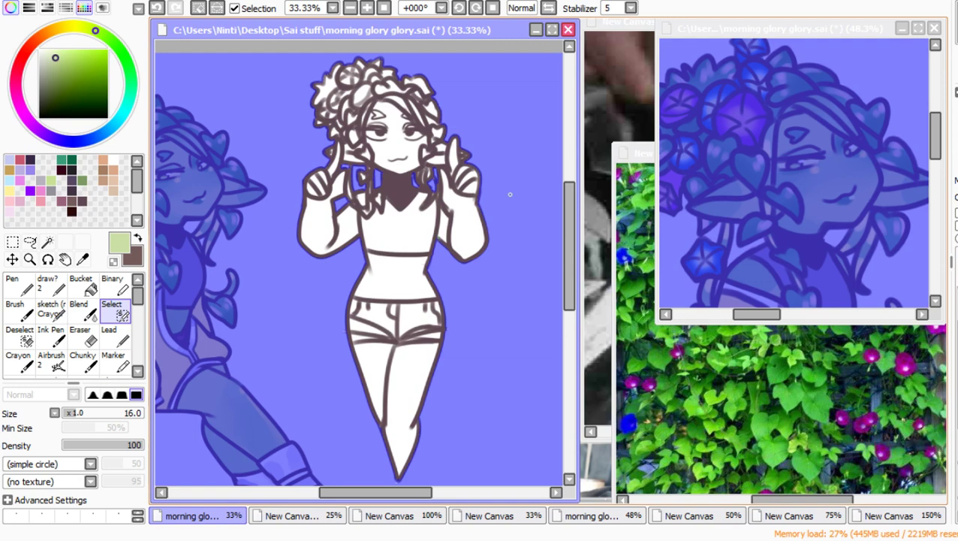
{"action": "key", "text": "ctrl+i"}
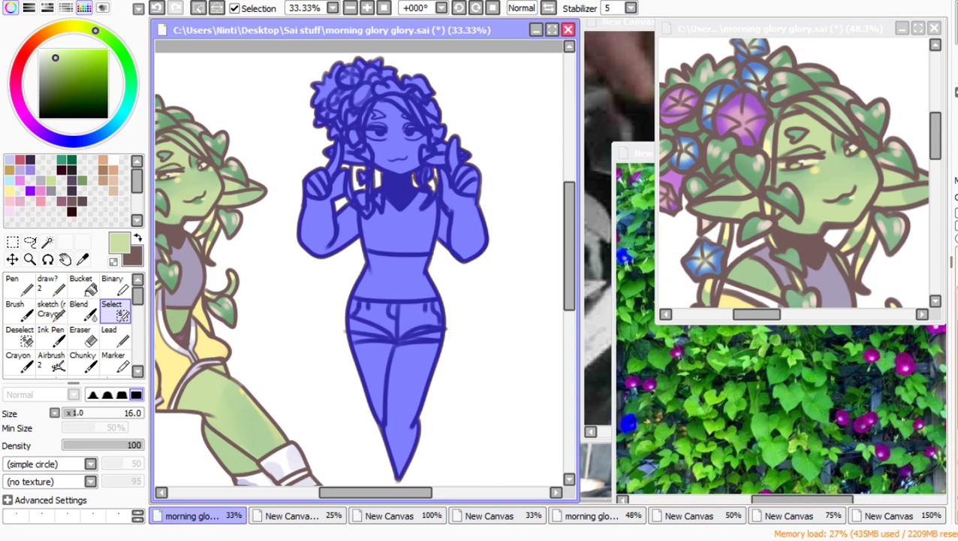
{"action": "left_click", "coordinate": [81, 285]}
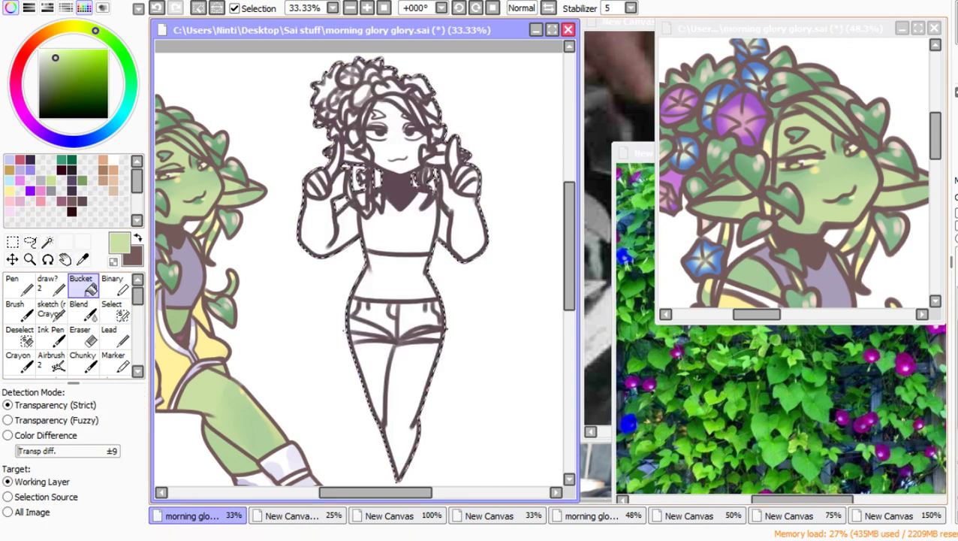
{"action": "left_click", "coordinate": [396, 233]}
{"action": "left_click", "coordinate": [199, 8]}
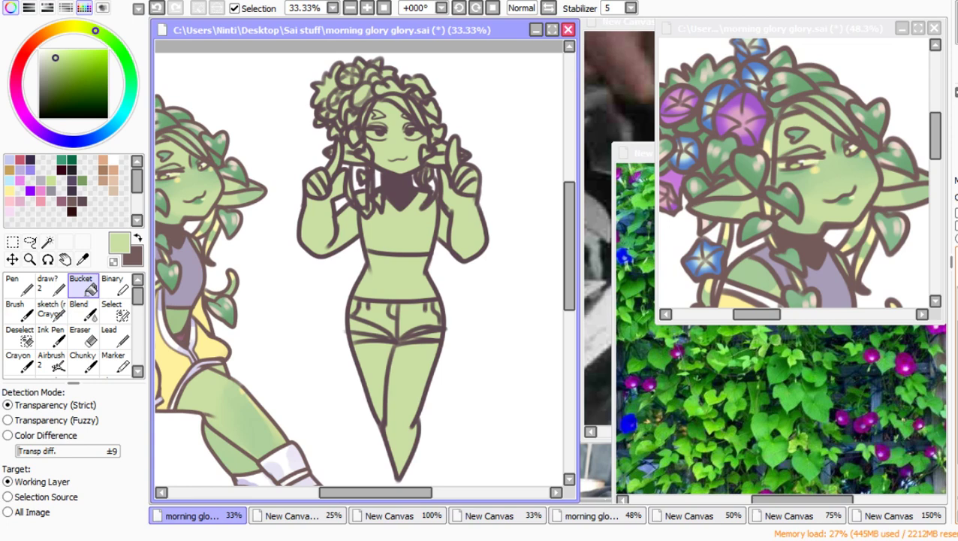
Step: Set the Bucket's target to Selection Source and fill both front halves of the second figure's shorts with muted mauve
{"action": "left_click", "coordinate": [34, 497]}
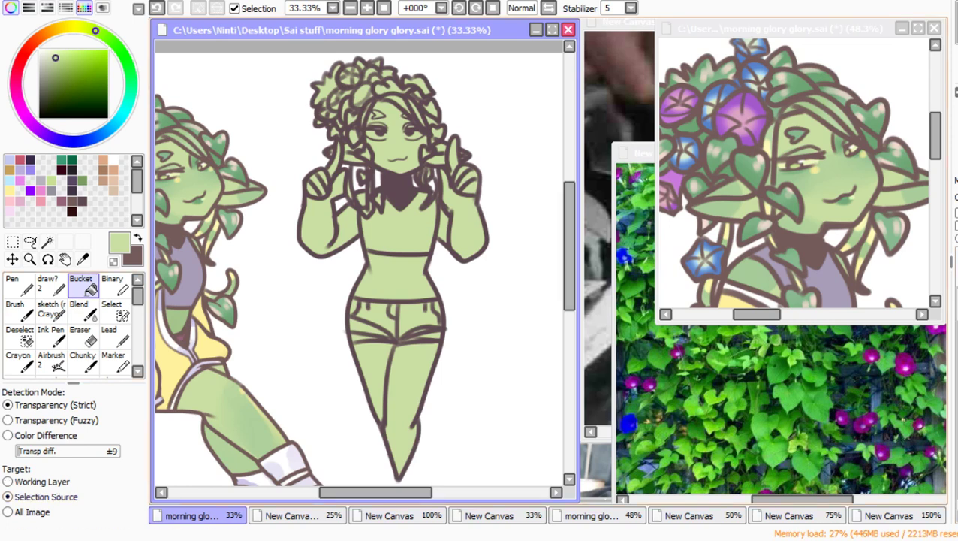
{"action": "left_click", "coordinate": [61, 202]}
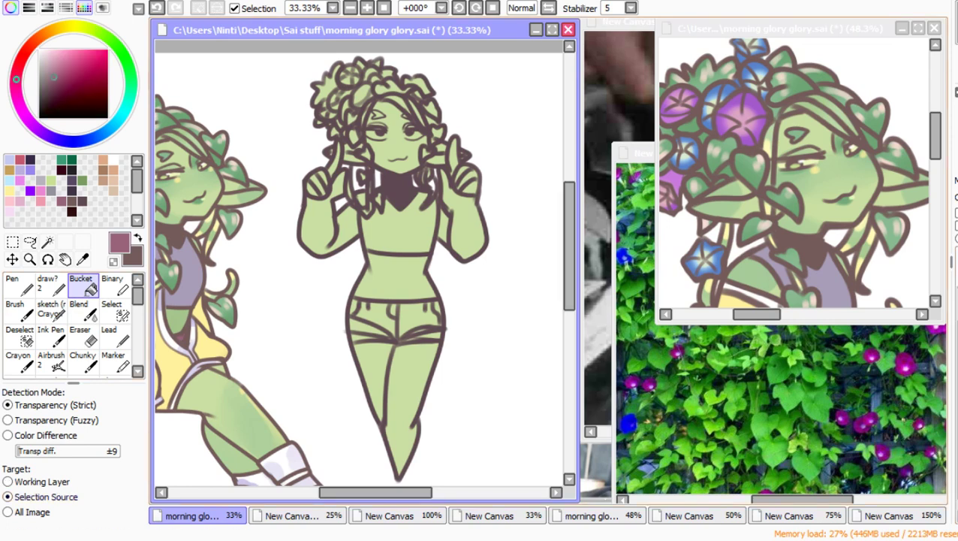
{"action": "left_click", "coordinate": [372, 317]}
{"action": "left_click", "coordinate": [418, 316]}
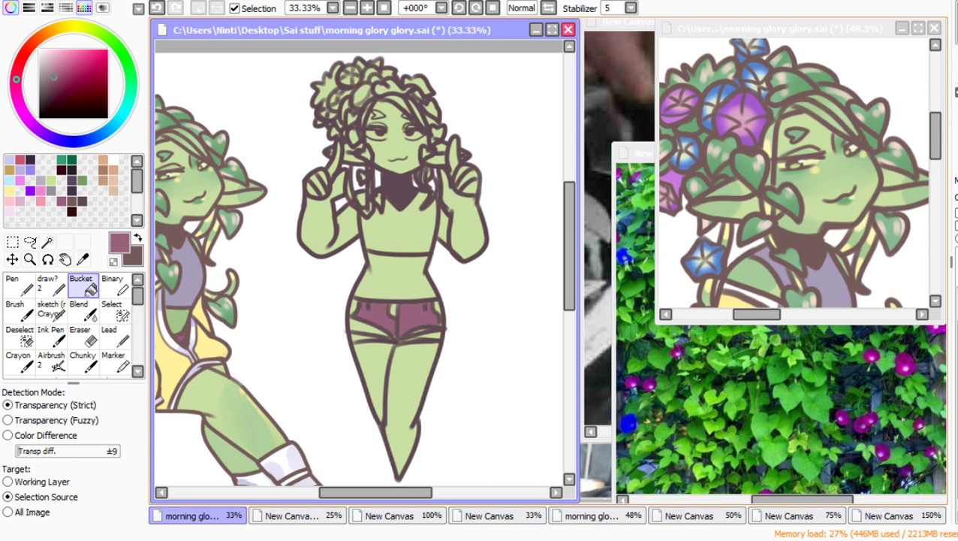
Step: Fill the shorts' two side pockets with the same mauve and brush over the remaining green gap at the fly
{"action": "scroll", "coordinate": [390, 315], "scroll_direction": "up", "scroll_amount": 3}
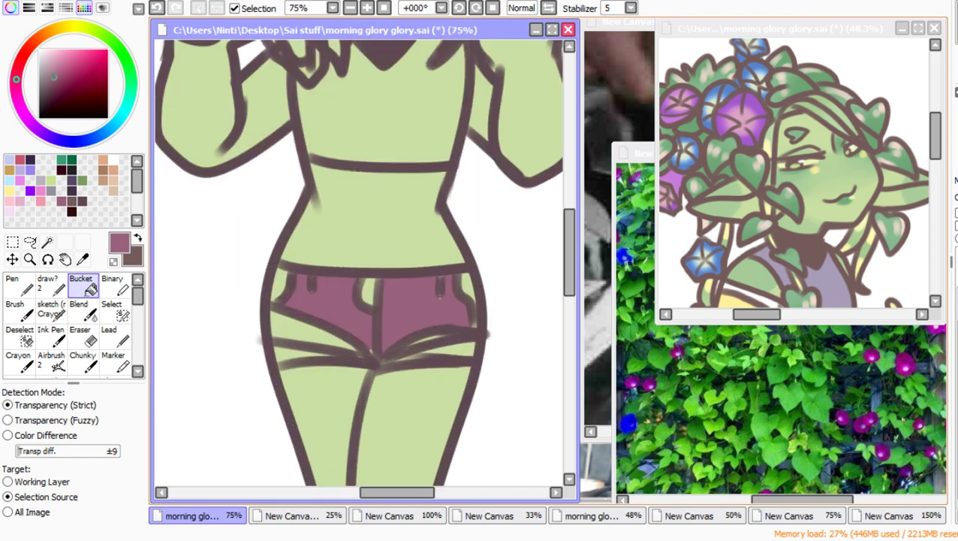
{"action": "left_click", "coordinate": [282, 289]}
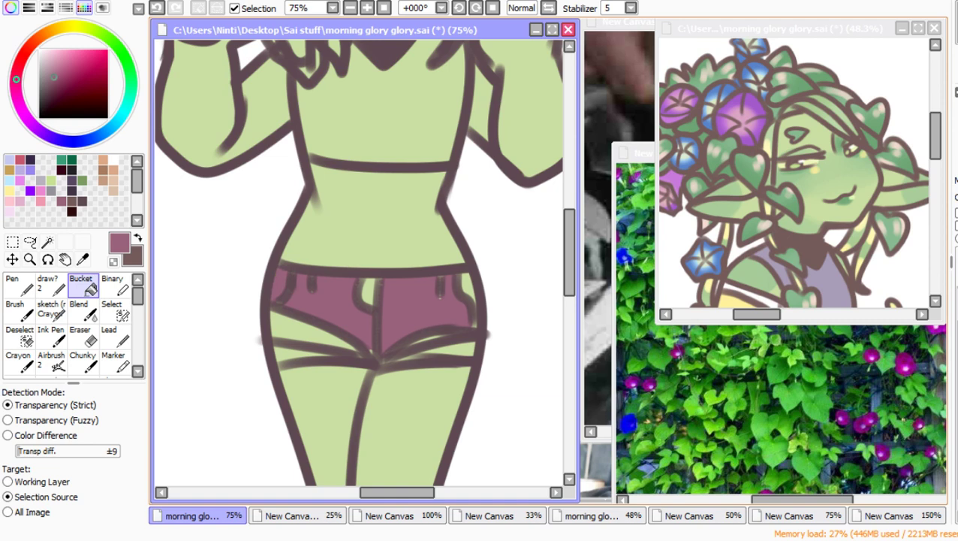
{"action": "left_click", "coordinate": [466, 288]}
{"action": "key", "text": "n"}
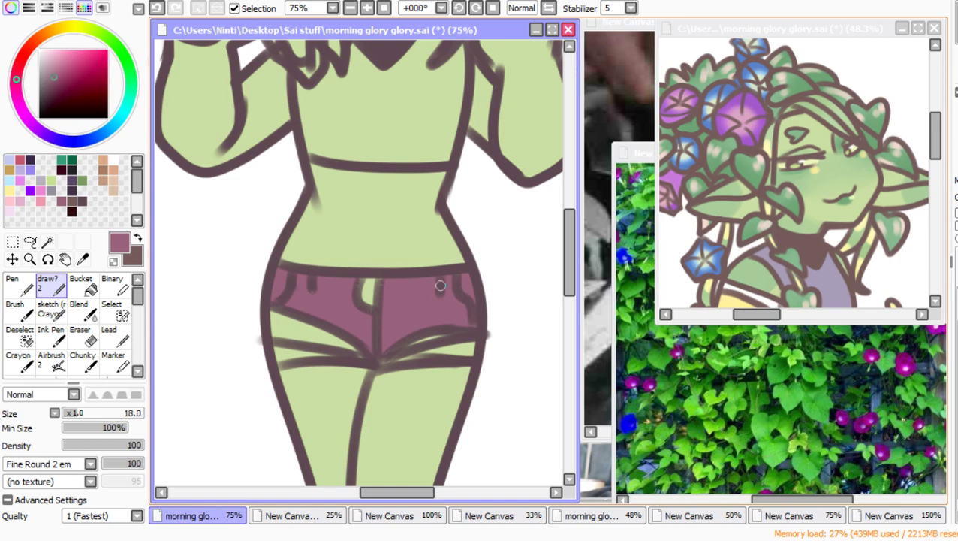
{"action": "left_click_drag", "start_coordinate": [376, 278], "coordinate": [374, 311]}
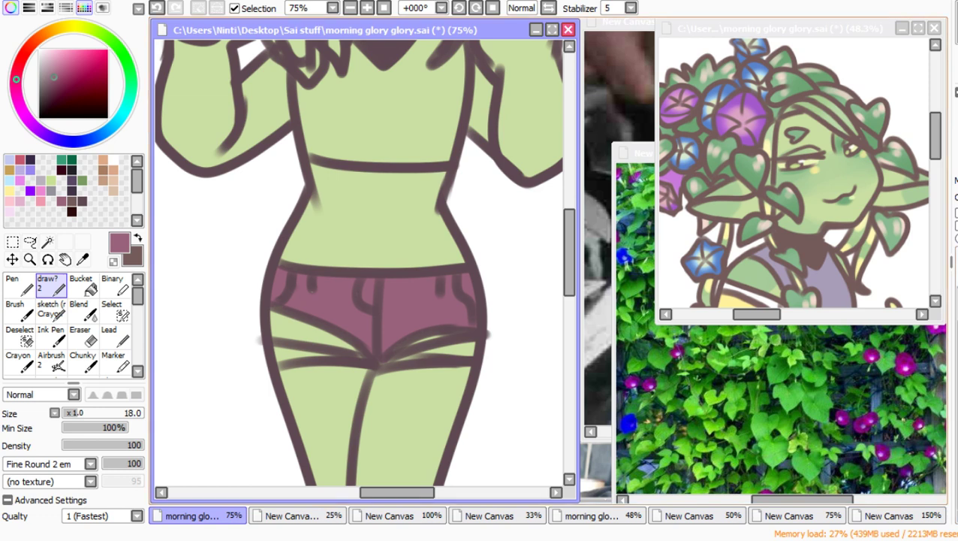
Step: Paint the shorts' lower cuffs and side pocket areas with a lighter dusty pink, and switch the brush to transparent colour
{"action": "left_click", "coordinate": [50, 63]}
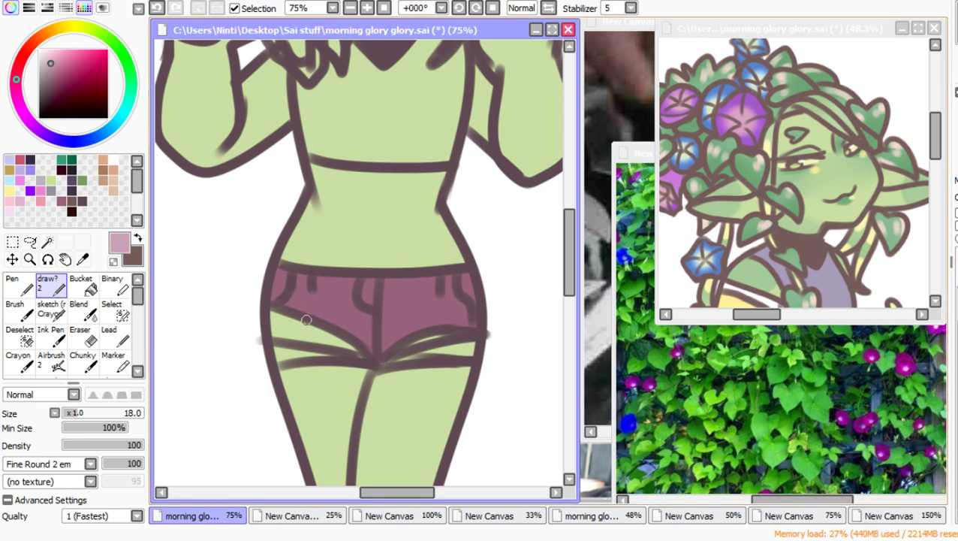
{"action": "mouse_move", "coordinate": [269, 312]}
{"action": "left_mouse_down"}
{"action": "mouse_move", "coordinate": [359, 354]}
{"action": "mouse_move", "coordinate": [312, 327]}
{"action": "mouse_move", "coordinate": [277, 323]}
{"action": "mouse_move", "coordinate": [282, 358]}
{"action": "mouse_move", "coordinate": [335, 348]}
{"action": "mouse_move", "coordinate": [287, 340]}
{"action": "mouse_move", "coordinate": [296, 334]}
{"action": "mouse_move", "coordinate": [298, 346]}
{"action": "mouse_move", "coordinate": [317, 348]}
{"action": "mouse_move", "coordinate": [437, 337]}
{"action": "mouse_move", "coordinate": [422, 353]}
{"action": "mouse_move", "coordinate": [452, 352]}
{"action": "left_mouse_up"}
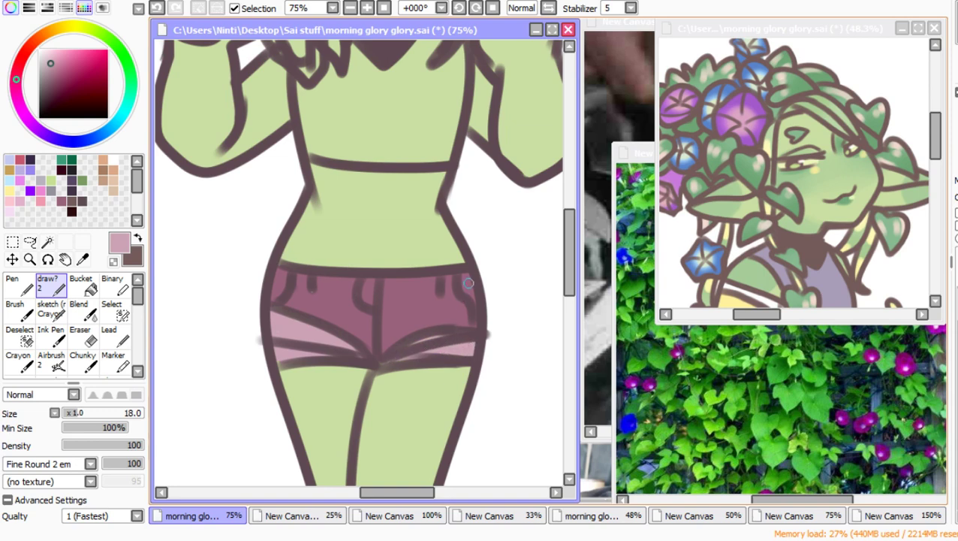
{"action": "left_click_drag", "start_coordinate": [466, 279], "coordinate": [472, 321]}
{"action": "left_click_drag", "start_coordinate": [281, 276], "coordinate": [275, 296]}
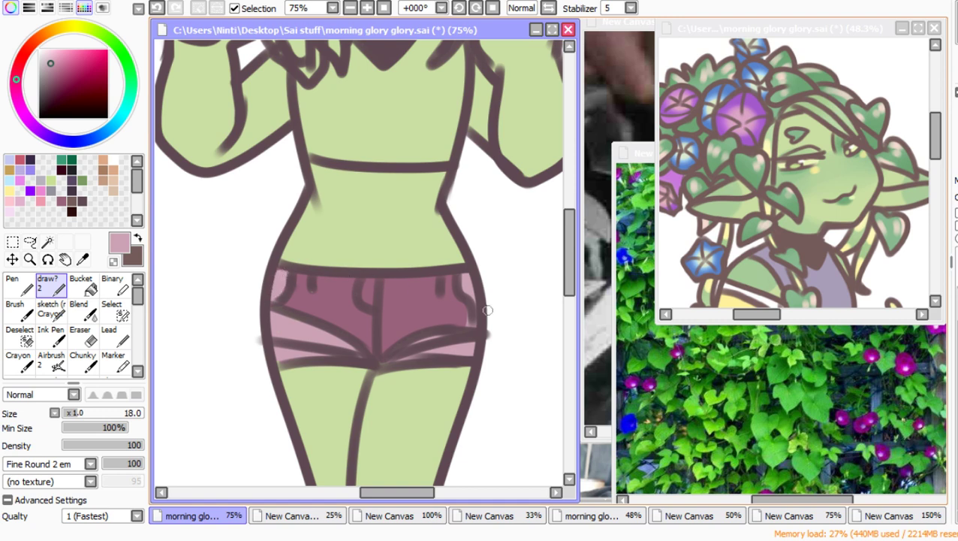
{"action": "left_click", "coordinate": [113, 262]}
Step: Compare the second figure with the finished character and sample the greyish purple from the finished character's top
{"action": "scroll", "coordinate": [321, 141], "scroll_direction": "down", "scroll_amount": 2}
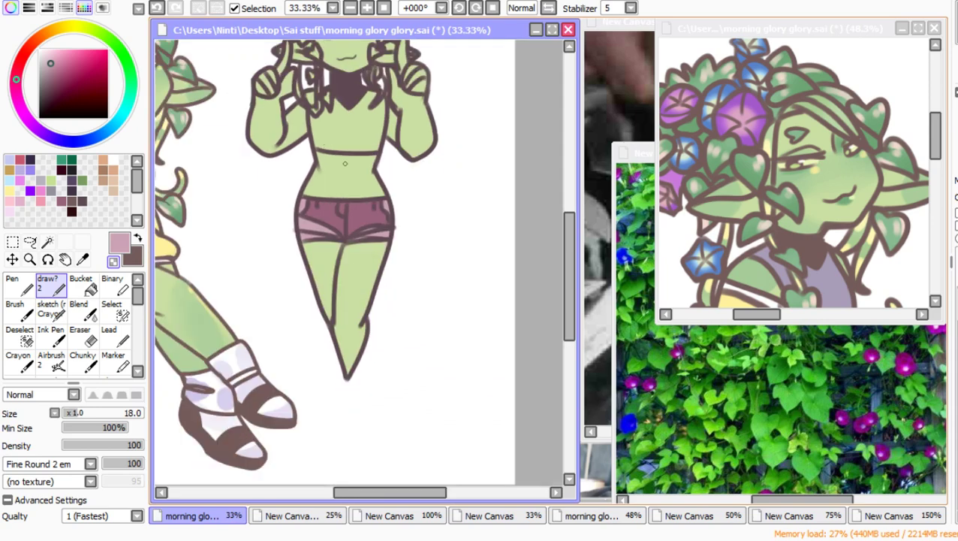
{"action": "scroll", "coordinate": [424, 300], "scroll_direction": "down", "scroll_amount": 1}
{"action": "scroll", "coordinate": [307, 92], "scroll_direction": "up", "scroll_amount": 2}
{"action": "scroll", "coordinate": [482, 90], "scroll_direction": "down", "scroll_amount": 2}
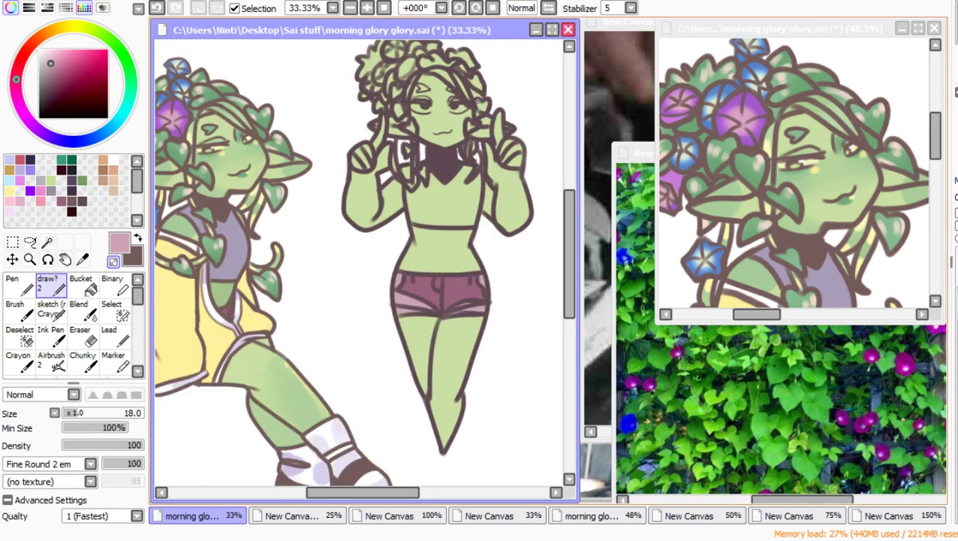
{"action": "scroll", "coordinate": [386, 146], "scroll_direction": "up", "scroll_amount": 1}
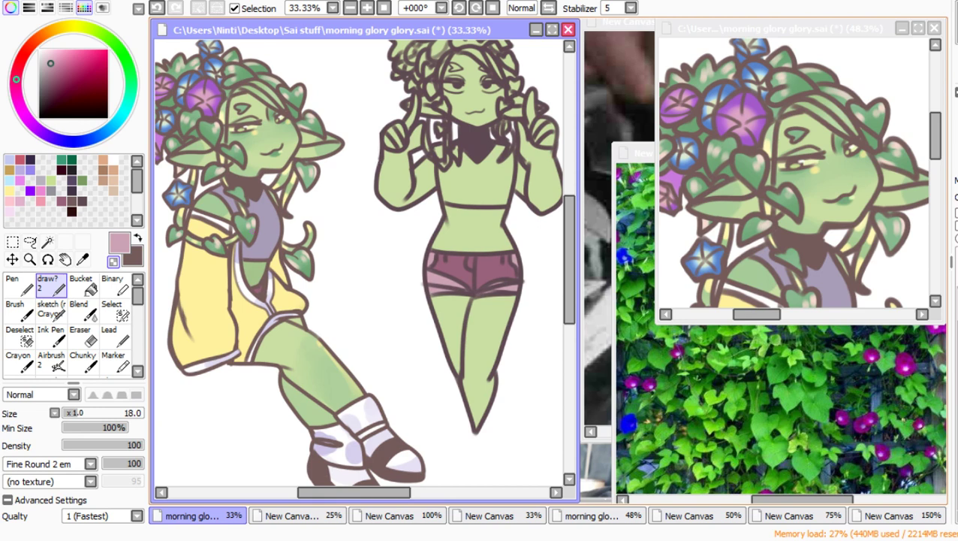
{"action": "left_click", "coordinate": [270, 221], "text": "alt"}
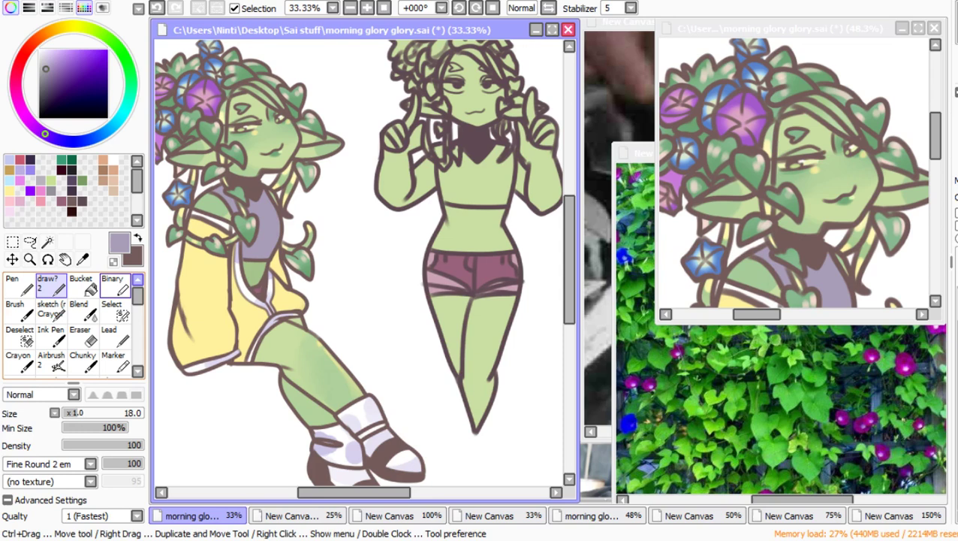
Step: Fill the standing figure's crop top with the lavender colour using the Bucket tool
{"action": "left_click", "coordinate": [83, 285]}
{"action": "left_click", "coordinate": [477, 180]}
{"action": "left_click", "coordinate": [438, 151]}
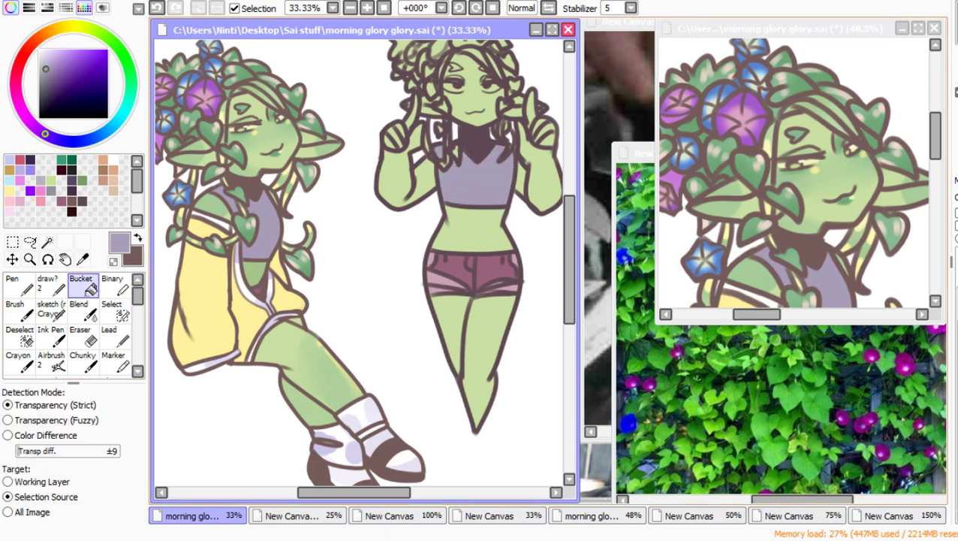
{"action": "scroll", "coordinate": [448, 196], "scroll_direction": "down", "scroll_amount": 1}
{"action": "scroll", "coordinate": [420, 94], "scroll_direction": "up", "scroll_amount": 2}
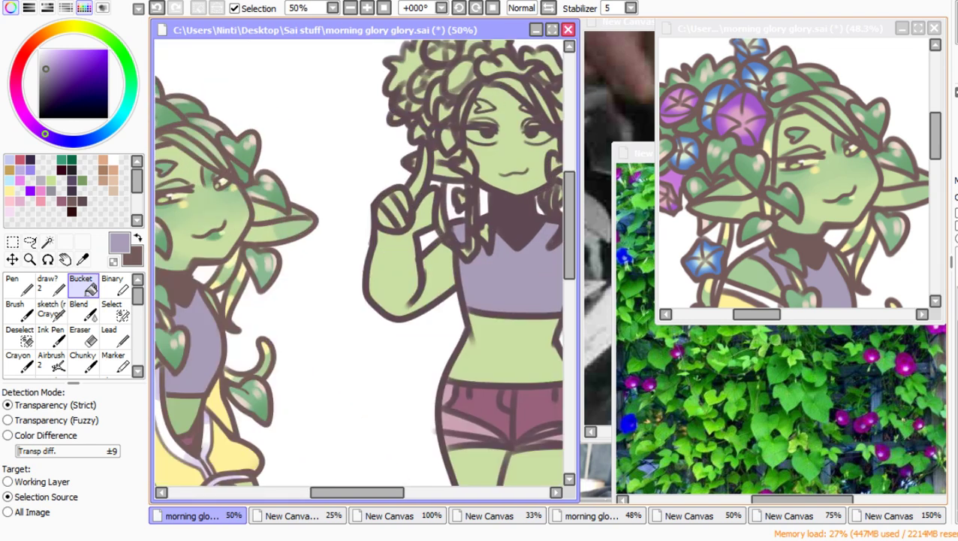
{"action": "scroll", "coordinate": [348, 229], "scroll_direction": "down", "scroll_amount": 1}
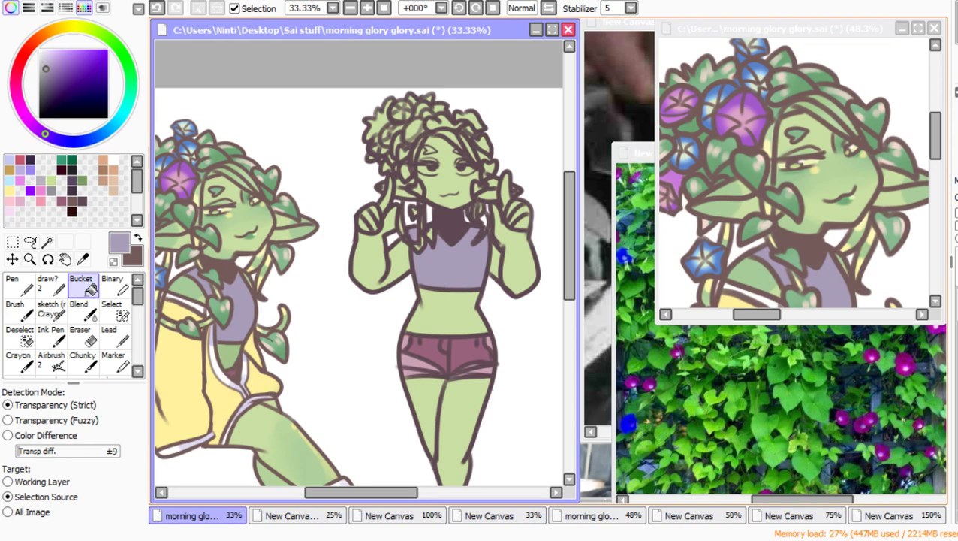
Step: Touch up the outline at the shoulder of the standing figure's top in brown with the Lead brush at size 9
{"action": "key", "text": "ctrl+z"}
{"action": "left_click", "coordinate": [138, 238]}
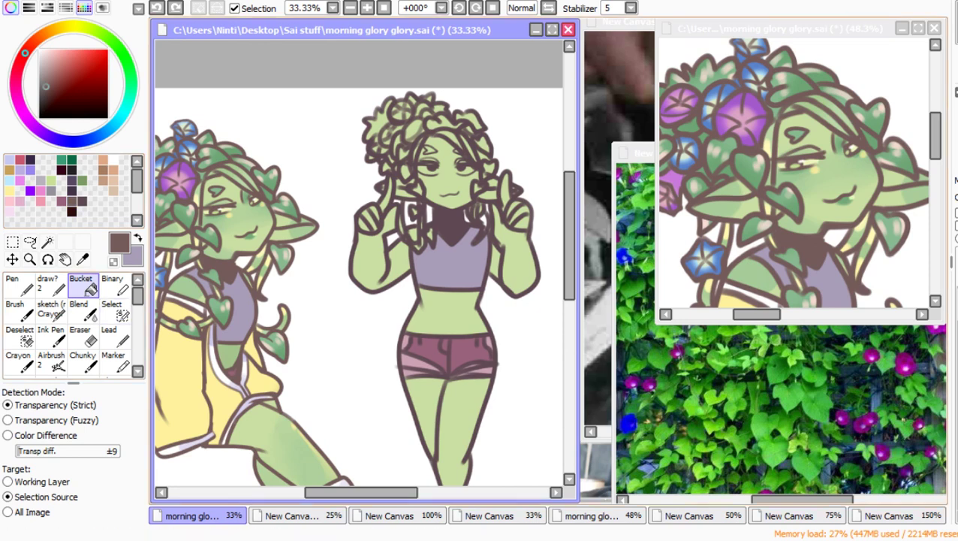
{"action": "left_click", "coordinate": [115, 337]}
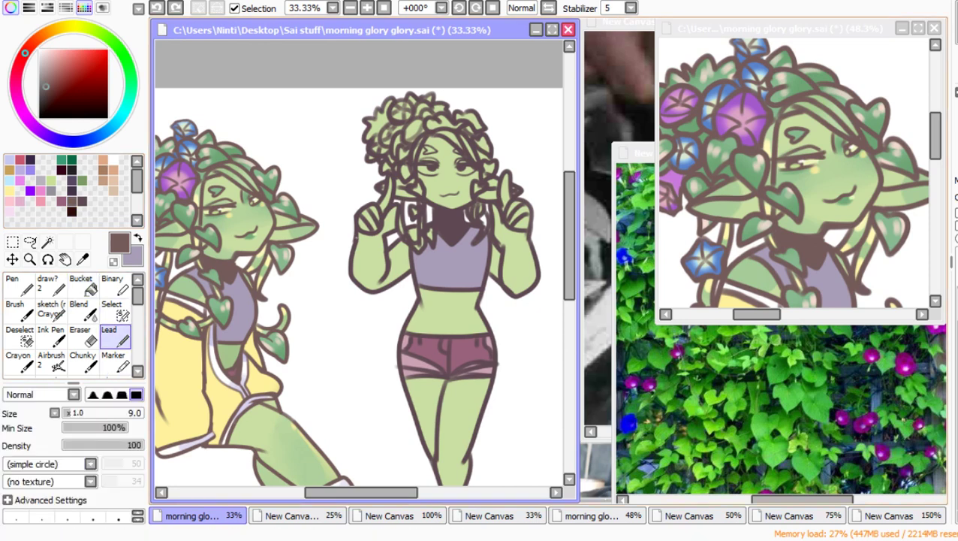
{"action": "left_click_drag", "start_coordinate": [414, 229], "coordinate": [412, 241]}
{"action": "left_click_drag", "start_coordinate": [413, 228], "coordinate": [412, 240]}
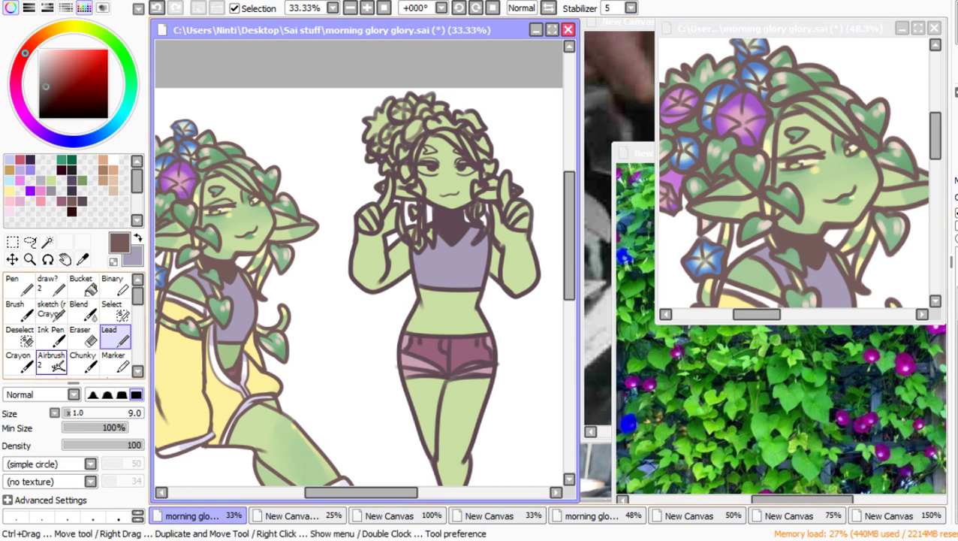
Step: Recolour the standing figure's line art brown with the Ink Pen at size 500
{"action": "left_click", "coordinate": [51, 334]}
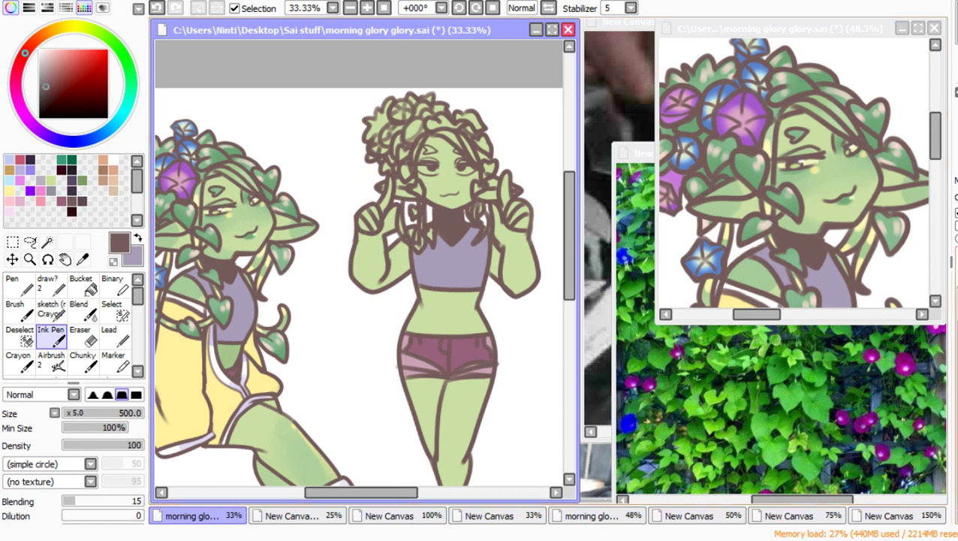
{"action": "key", "text": "ctrl+z"}
{"action": "key", "text": "ctrl+y"}
Step: Sample the leaf green from the seated character's hair as the painting colour for the standing figure's hair
{"action": "left_click", "coordinate": [219, 153], "text": "alt"}
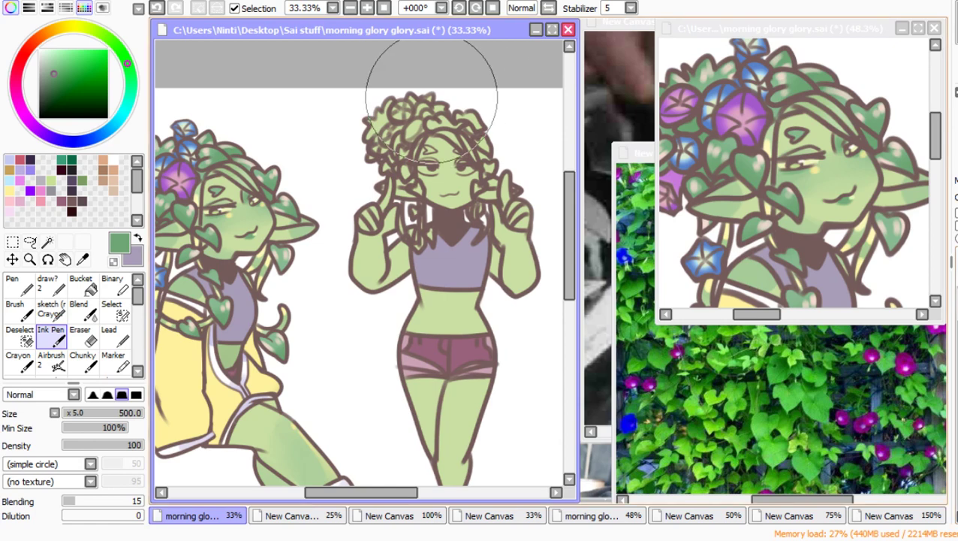
{"action": "scroll", "coordinate": [431, 98], "scroll_direction": "up", "scroll_amount": 1}
{"action": "scroll", "coordinate": [429, 89], "scroll_direction": "down", "scroll_amount": 2}
{"action": "scroll", "coordinate": [432, 94], "scroll_direction": "up", "scroll_amount": 3}
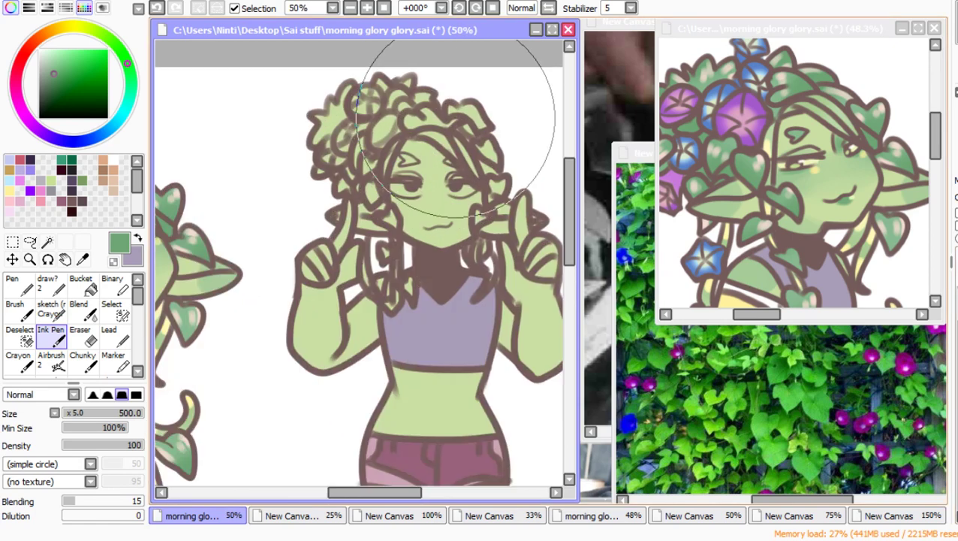
{"action": "scroll", "coordinate": [257, 107], "scroll_direction": "down", "scroll_amount": 1}
{"action": "scroll", "coordinate": [345, 109], "scroll_direction": "up", "scroll_amount": 1}
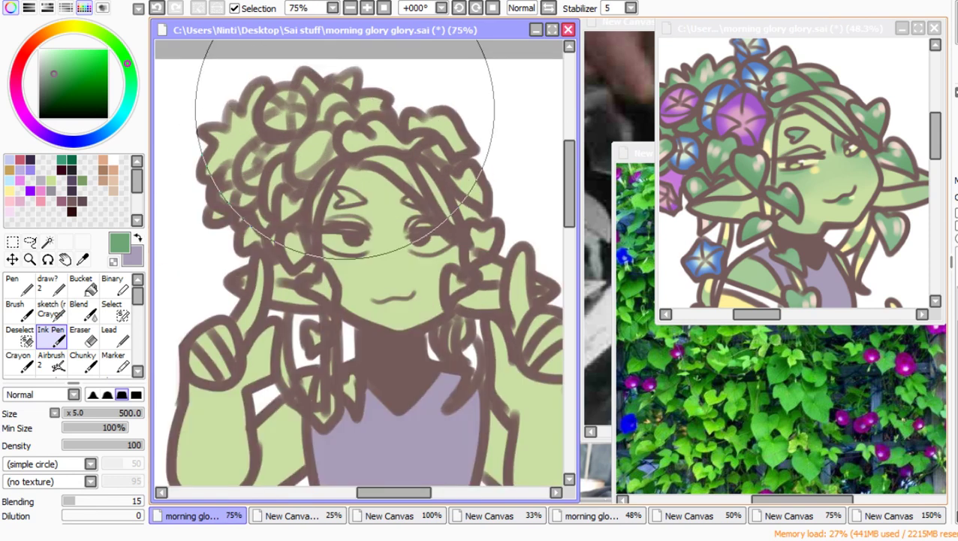
{"action": "left_click", "coordinate": [113, 338]}
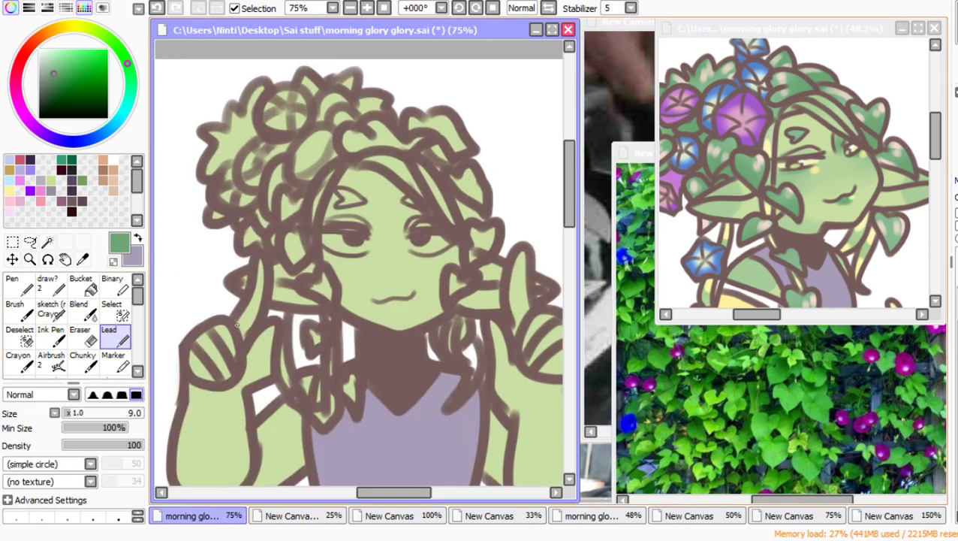
{"action": "left_click", "coordinate": [49, 283]}
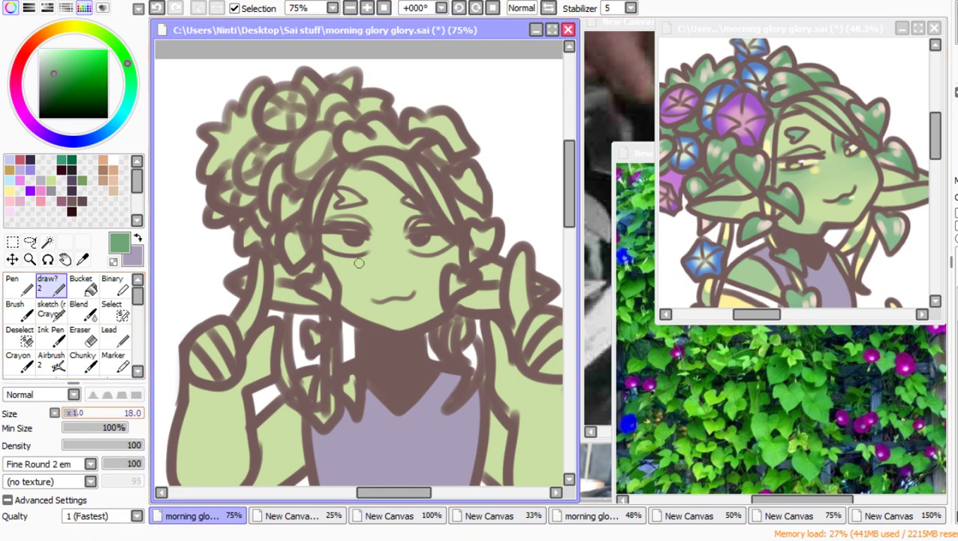
{"action": "left_click", "coordinate": [51, 336]}
{"action": "left_click_drag", "start_coordinate": [140, 413], "coordinate": [106, 413]}
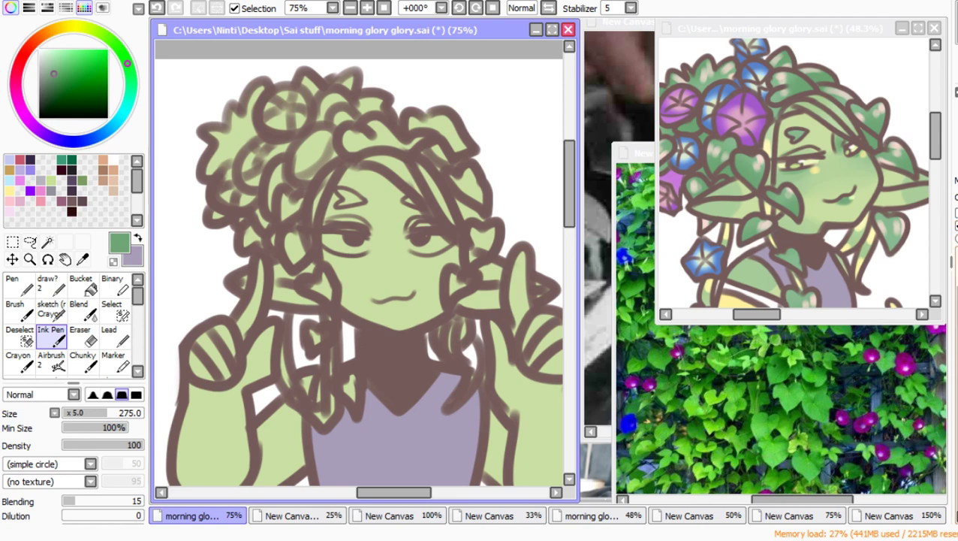
{"action": "left_click_drag", "start_coordinate": [312, 162], "coordinate": [275, 130]}
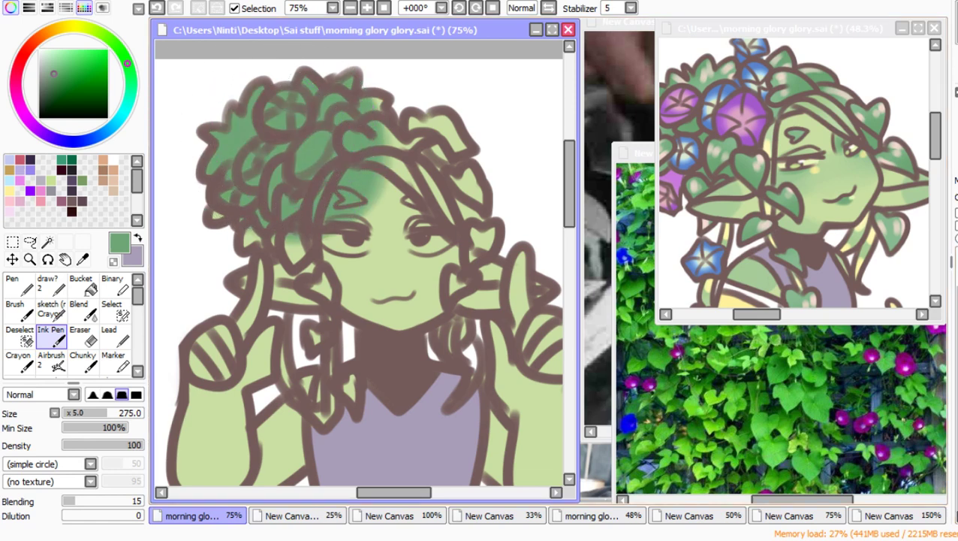
{"action": "key", "text": "ctrl+z"}
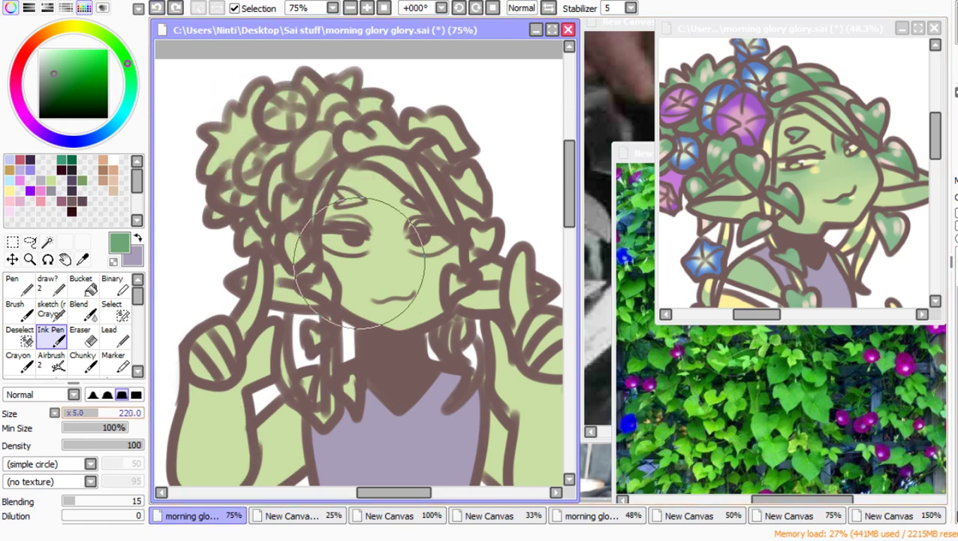
Step: Paint the standing figure's hair bun green with the Ink Pen at size 120, and the leaves beside the face at size 40
{"action": "left_click_drag", "start_coordinate": [90, 413], "coordinate": [83, 413]}
{"action": "mouse_move", "coordinate": [256, 158]}
{"action": "left_mouse_down"}
{"action": "mouse_move", "coordinate": [268, 79]}
{"action": "mouse_move", "coordinate": [344, 62]}
{"action": "mouse_move", "coordinate": [310, 96]}
{"action": "mouse_move", "coordinate": [284, 190]}
{"action": "mouse_move", "coordinate": [263, 192]}
{"action": "mouse_move", "coordinate": [241, 212]}
{"action": "left_mouse_up"}
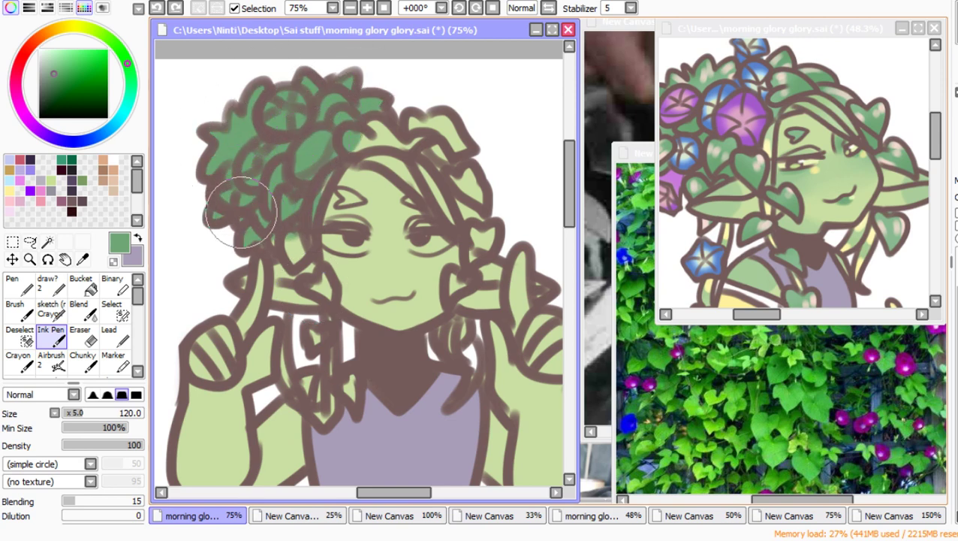
{"action": "key", "text": "bracketleft"}
{"action": "key", "text": "bracketleft"}
{"action": "key", "text": "bracketleft"}
{"action": "key", "text": "bracketleft"}
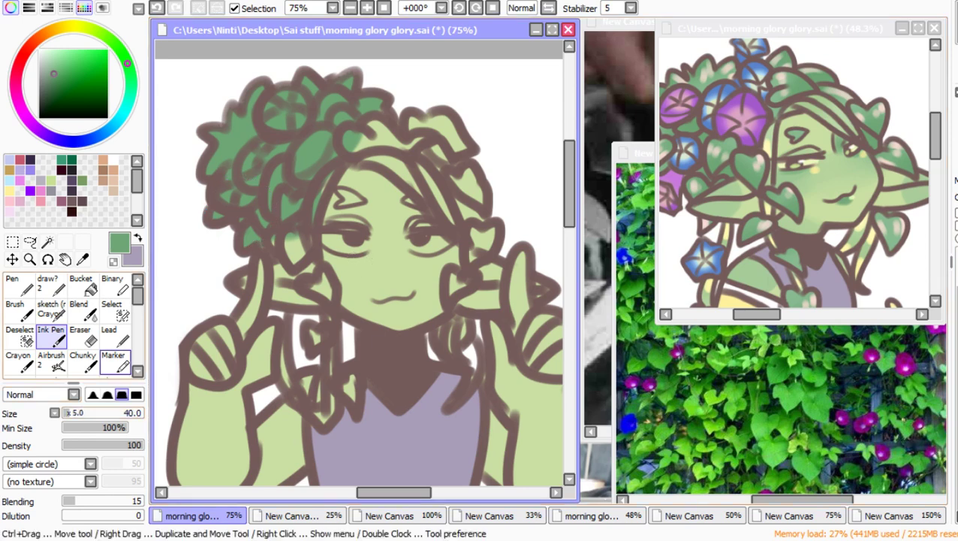
{"action": "mouse_move", "coordinate": [316, 218]}
{"action": "left_mouse_down"}
{"action": "mouse_move", "coordinate": [293, 255]}
{"action": "mouse_move", "coordinate": [321, 164]}
{"action": "mouse_move", "coordinate": [315, 189]}
{"action": "left_mouse_up"}
{"action": "left_click_drag", "start_coordinate": [317, 281], "coordinate": [322, 283]}
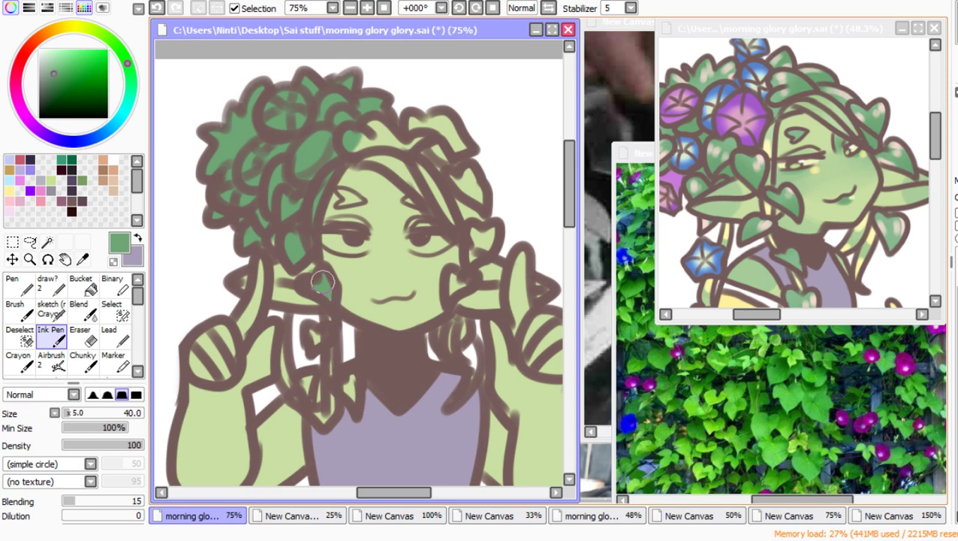
{"action": "left_click_drag", "start_coordinate": [317, 339], "coordinate": [318, 335]}
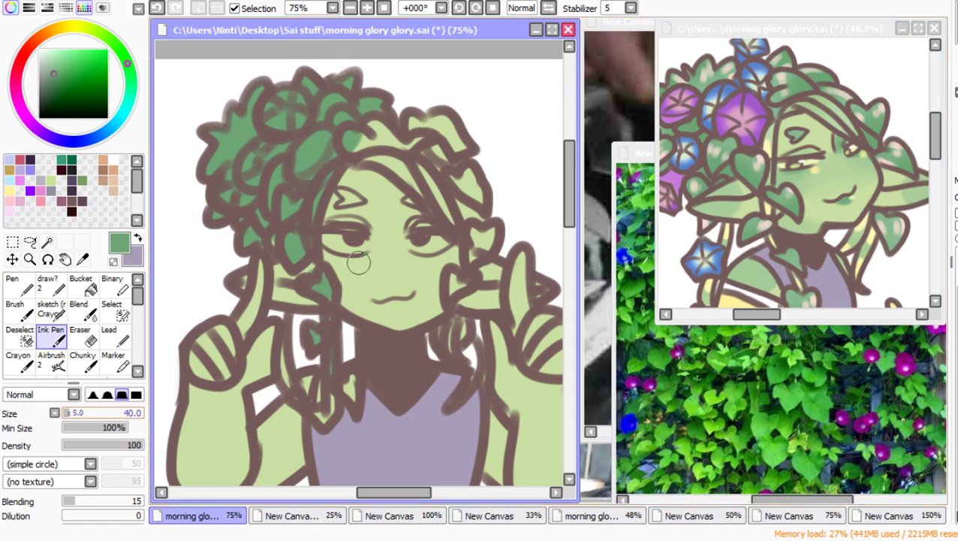
Step: Paint the fringe, hanging vine strands and small side leaves green with the Lead brush at size 18
{"action": "key", "text": "n"}
{"action": "key", "text": "bracketright"}
{"action": "key", "text": "bracketright"}
{"action": "key", "text": "bracketright"}
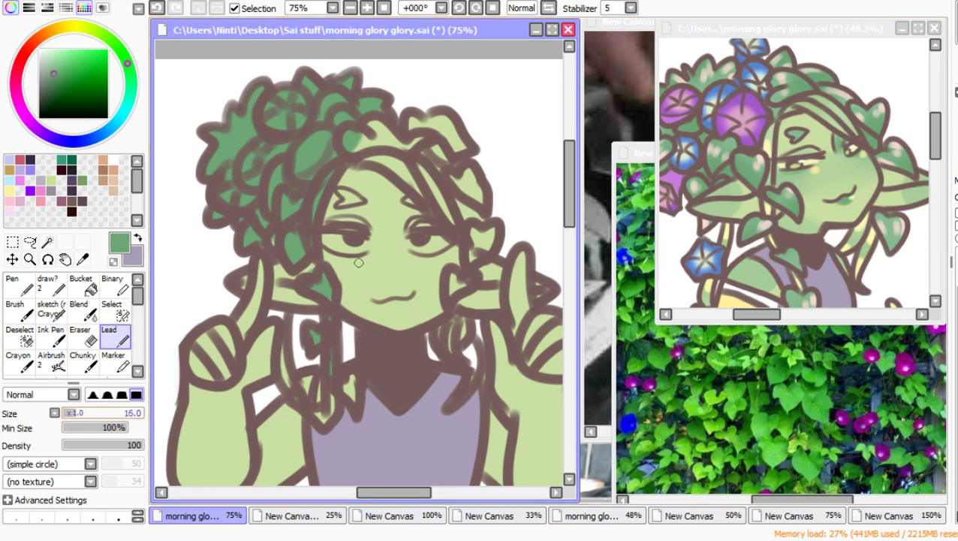
{"action": "mouse_move", "coordinate": [283, 347]}
{"action": "left_mouse_down"}
{"action": "mouse_move", "coordinate": [288, 373]}
{"action": "mouse_move", "coordinate": [325, 395]}
{"action": "mouse_move", "coordinate": [329, 413]}
{"action": "mouse_move", "coordinate": [316, 416]}
{"action": "mouse_move", "coordinate": [328, 405]}
{"action": "left_mouse_up"}
{"action": "mouse_move", "coordinate": [361, 153]}
{"action": "left_mouse_down"}
{"action": "mouse_move", "coordinate": [398, 161]}
{"action": "mouse_move", "coordinate": [361, 163]}
{"action": "mouse_move", "coordinate": [403, 175]}
{"action": "mouse_move", "coordinate": [423, 197]}
{"action": "mouse_move", "coordinate": [405, 170]}
{"action": "mouse_move", "coordinate": [442, 205]}
{"action": "mouse_move", "coordinate": [438, 187]}
{"action": "mouse_move", "coordinate": [451, 218]}
{"action": "left_mouse_up"}
{"action": "left_click_drag", "start_coordinate": [419, 162], "coordinate": [430, 189]}
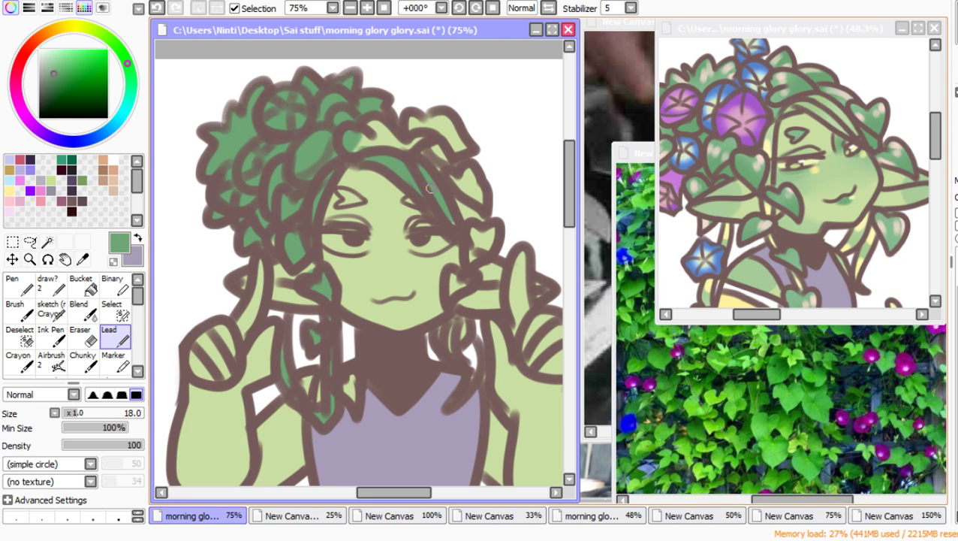
{"action": "mouse_move", "coordinate": [473, 225]}
{"action": "left_mouse_down"}
{"action": "mouse_move", "coordinate": [493, 239]}
{"action": "mouse_move", "coordinate": [482, 257]}
{"action": "left_mouse_up"}
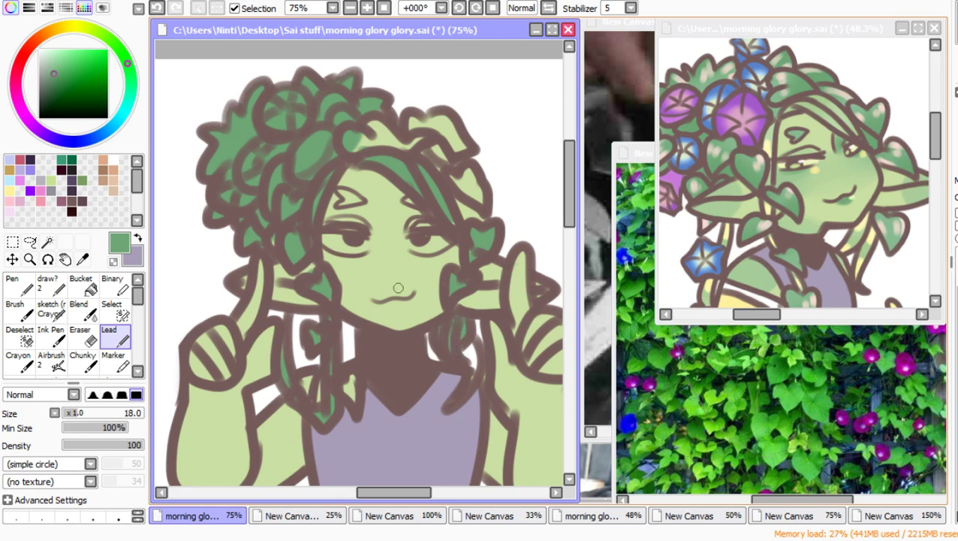
Step: Fill the remaining light leaves on top of the standing figure's head with the same green and touch up the gaps
{"action": "left_click", "coordinate": [81, 284]}
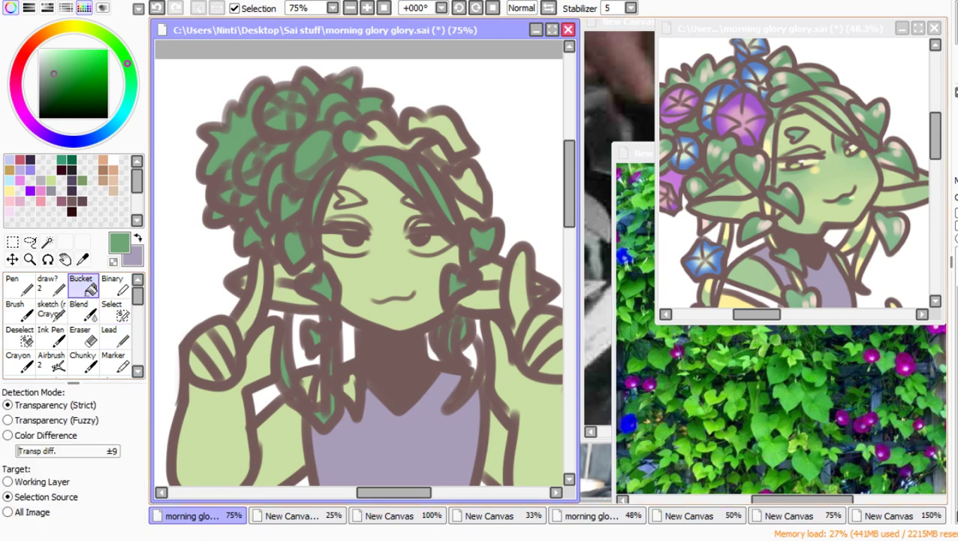
{"action": "left_click", "coordinate": [387, 138]}
{"action": "left_click", "coordinate": [443, 132]}
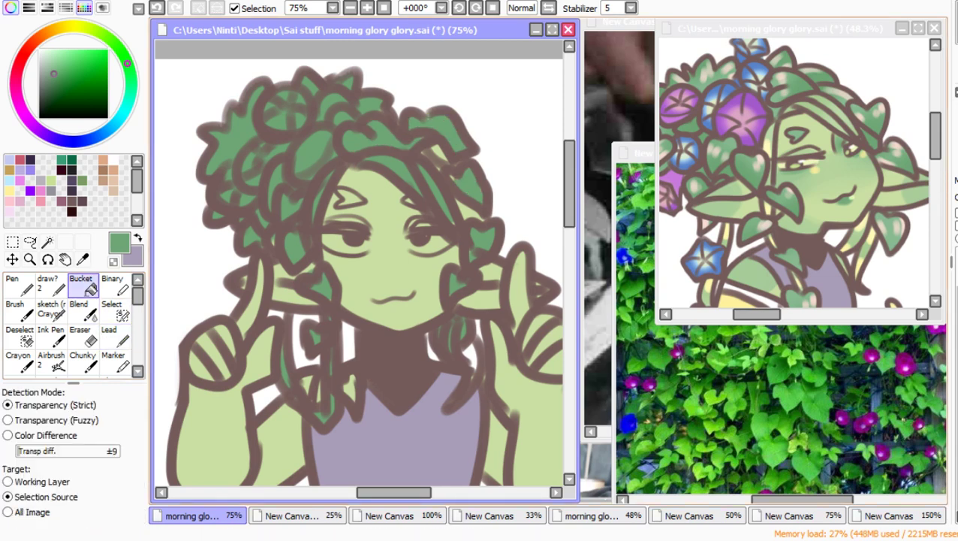
{"action": "left_click", "coordinate": [50, 334]}
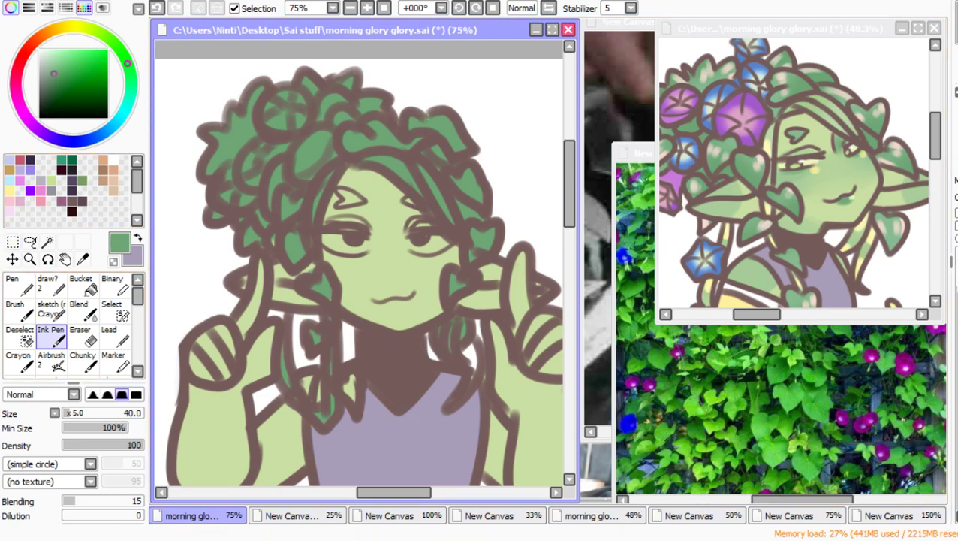
Step: Retouch the outline between the raised finger and the ear in brown with the Lead brush at size 18
{"action": "key", "text": "x"}
{"action": "left_click", "coordinate": [72, 211]}
{"action": "left_click", "coordinate": [113, 334]}
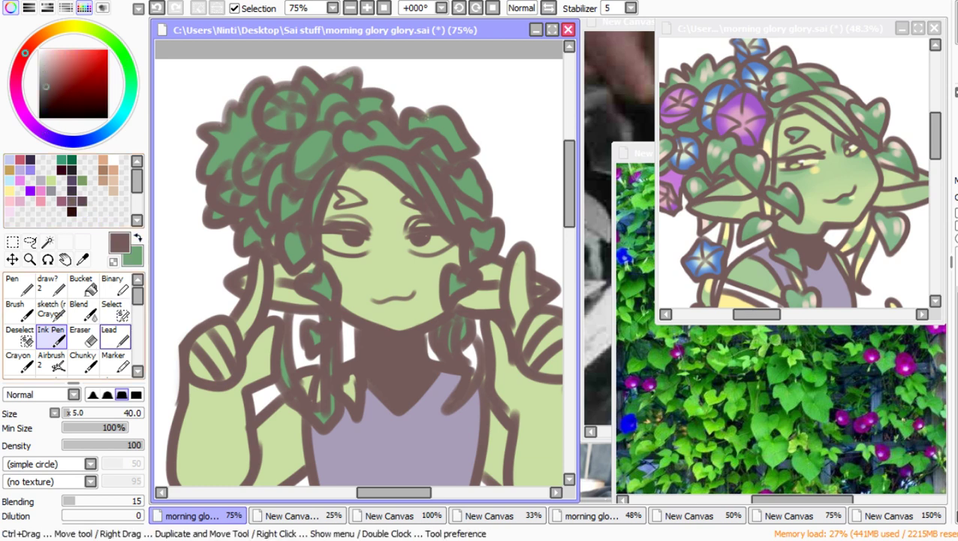
{"action": "left_click_drag", "start_coordinate": [279, 304], "coordinate": [279, 325]}
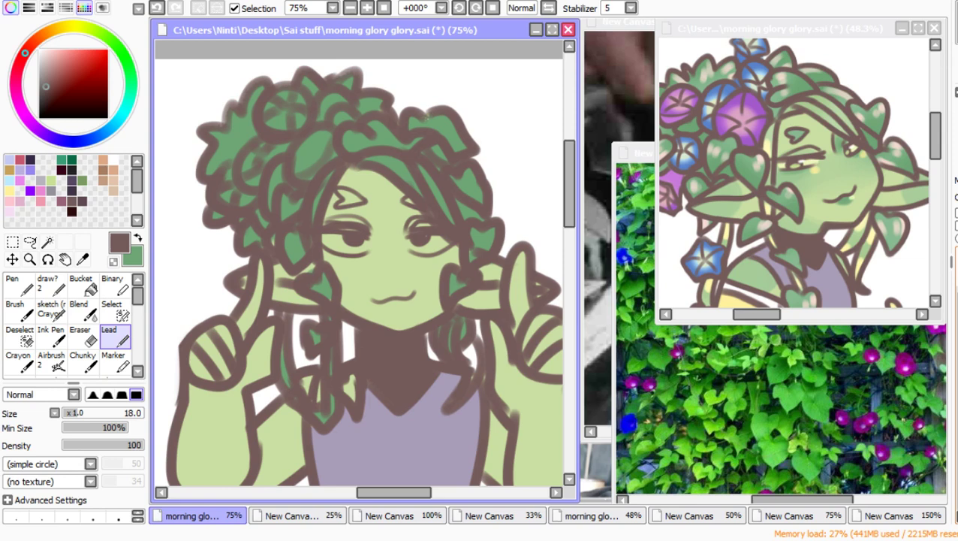
Step: Fill the standing figure's leaf-shaped eyebrow with the leaf green using the Bucket tool
{"action": "key", "text": "x"}
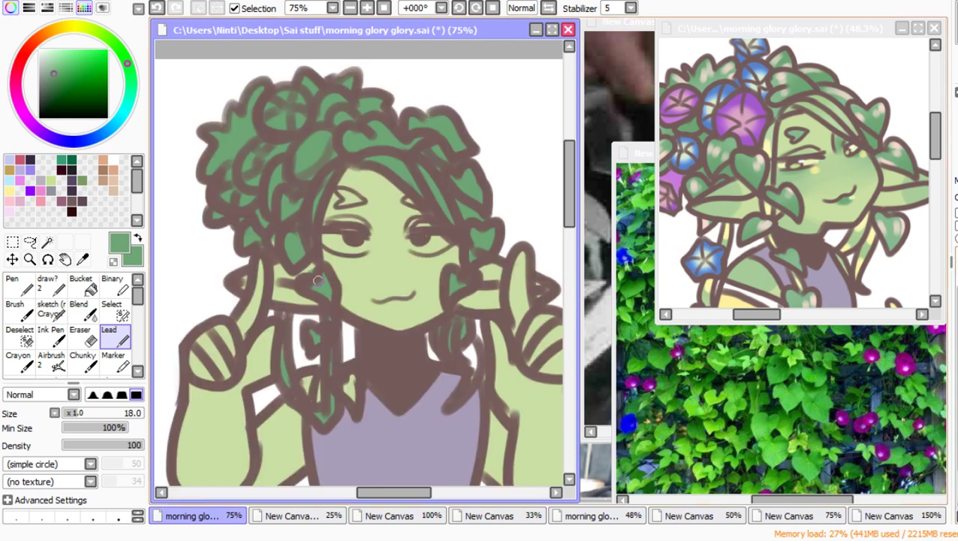
{"action": "left_click", "coordinate": [339, 266], "text": "alt"}
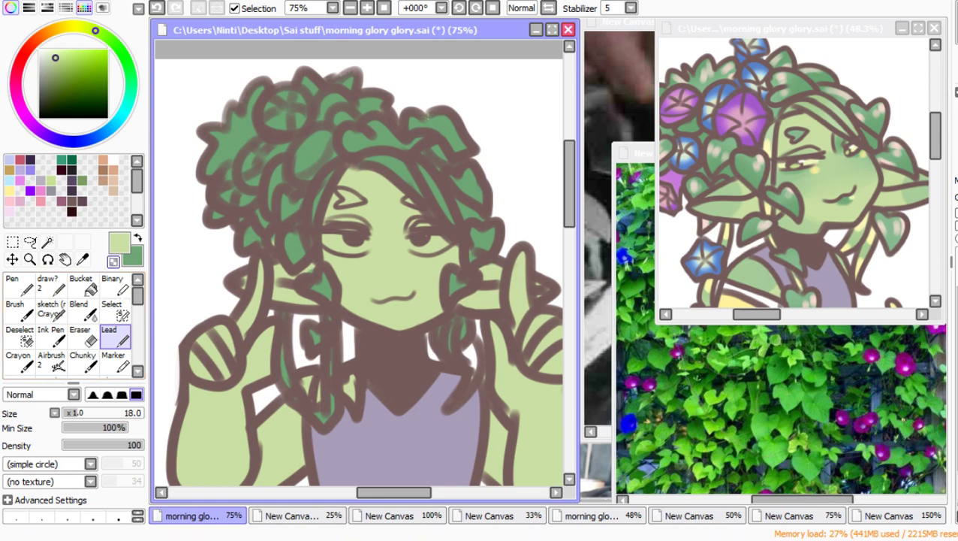
{"action": "left_click", "coordinate": [137, 238]}
{"action": "left_click", "coordinate": [83, 284]}
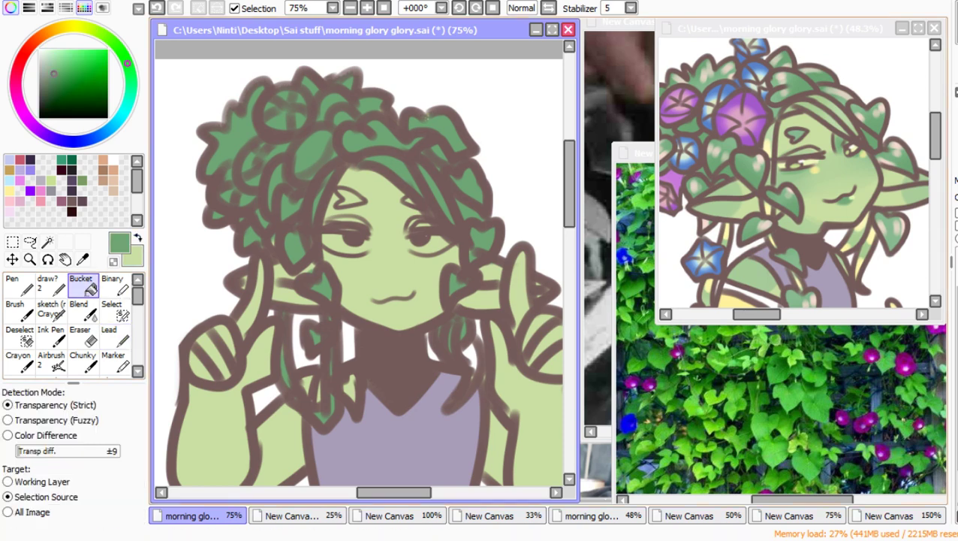
{"action": "left_click", "coordinate": [347, 198]}
{"action": "left_click", "coordinate": [111, 334]}
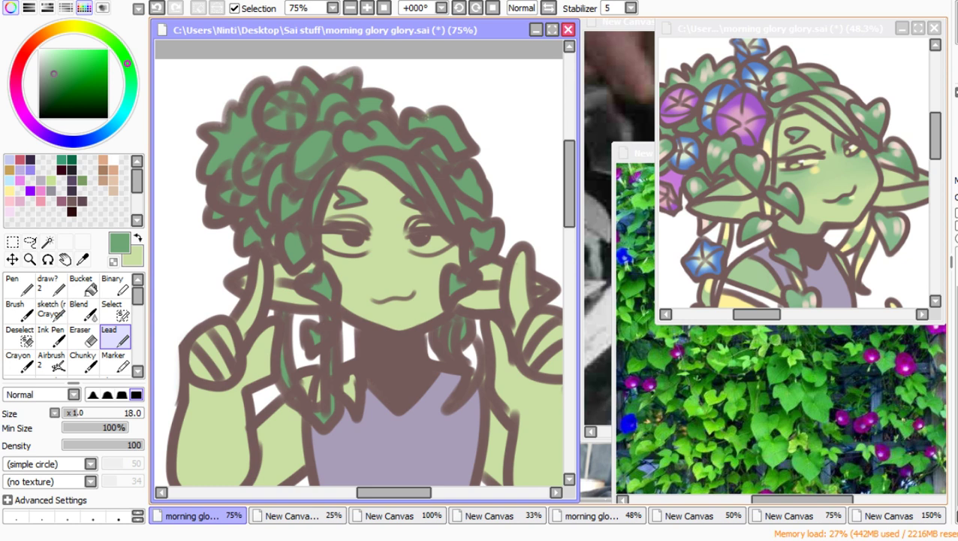
Step: Colour the large flower, the one beside it and the small lower bud purple, matching the seated drawing's flowers
{"action": "right_click", "coordinate": [737, 123]}
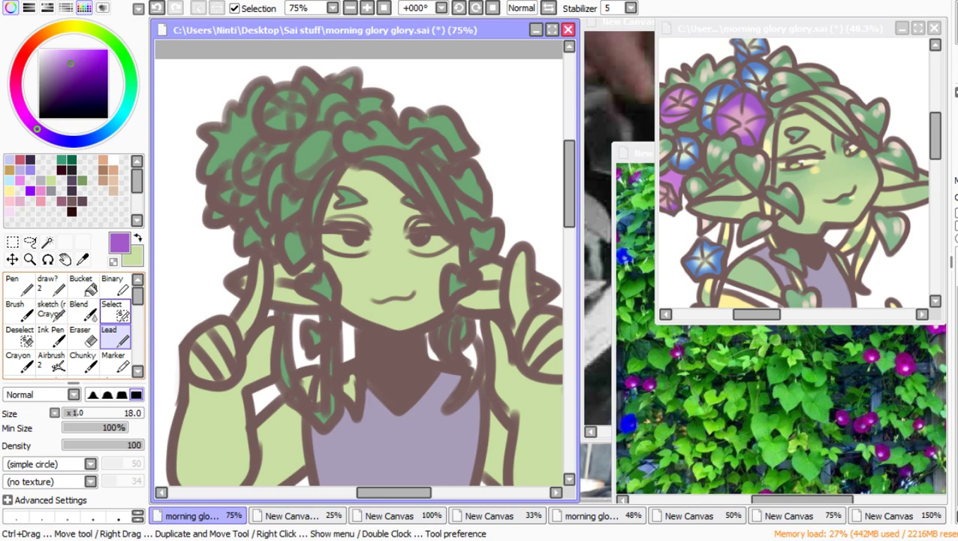
{"action": "left_click", "coordinate": [83, 285]}
{"action": "left_click", "coordinate": [311, 153]}
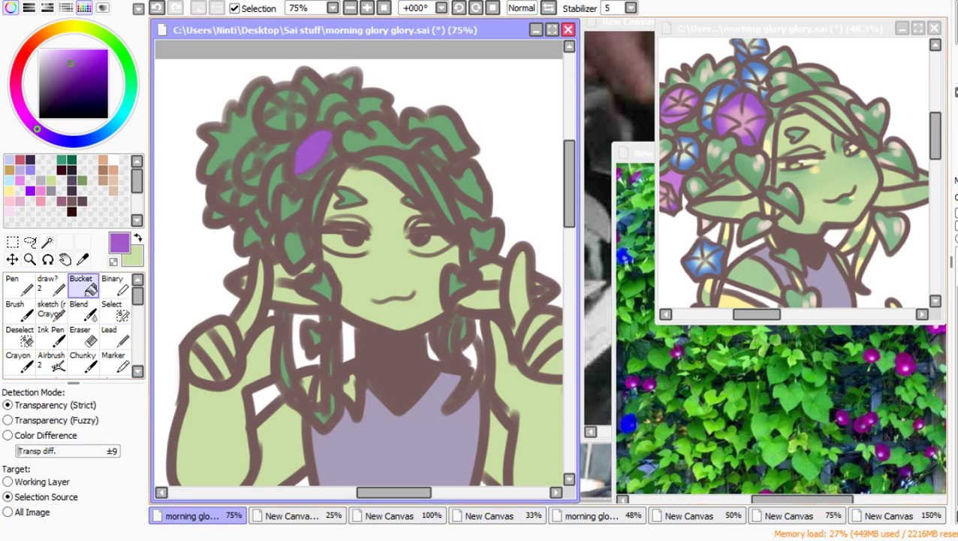
{"action": "left_click", "coordinate": [248, 164]}
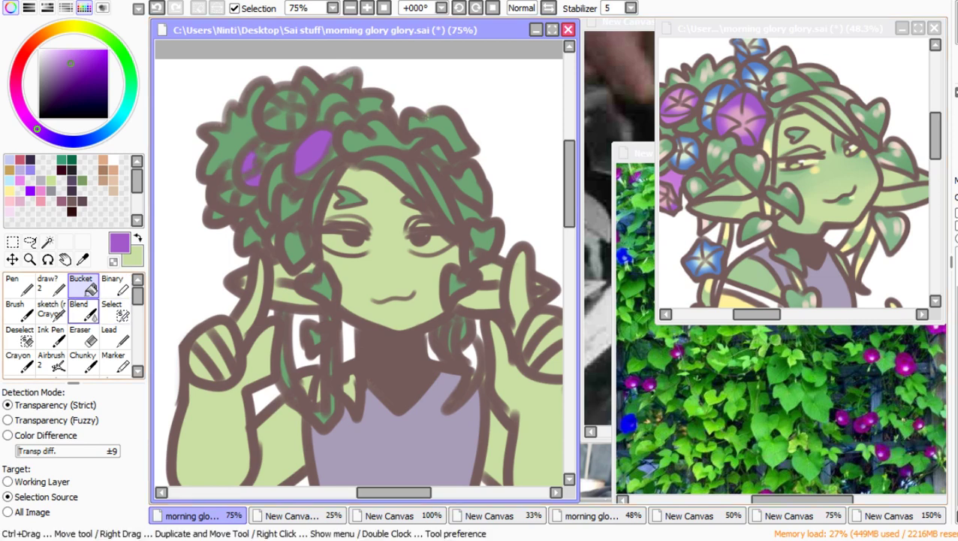
{"action": "left_click", "coordinate": [47, 284]}
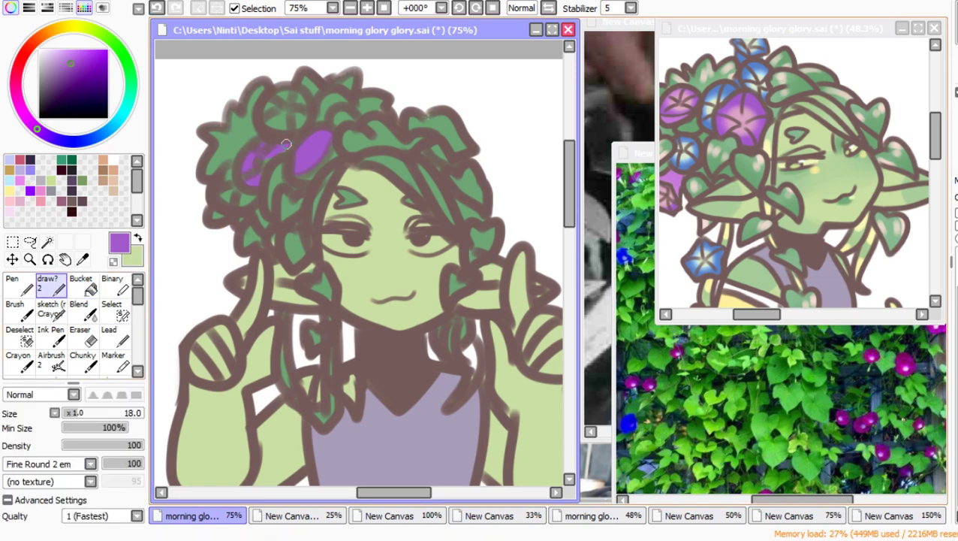
{"action": "left_click_drag", "start_coordinate": [246, 174], "coordinate": [255, 170]}
{"action": "mouse_move", "coordinate": [250, 244]}
{"action": "left_mouse_down"}
{"action": "mouse_move", "coordinate": [244, 234]}
{"action": "mouse_move", "coordinate": [267, 247]}
{"action": "left_mouse_up"}
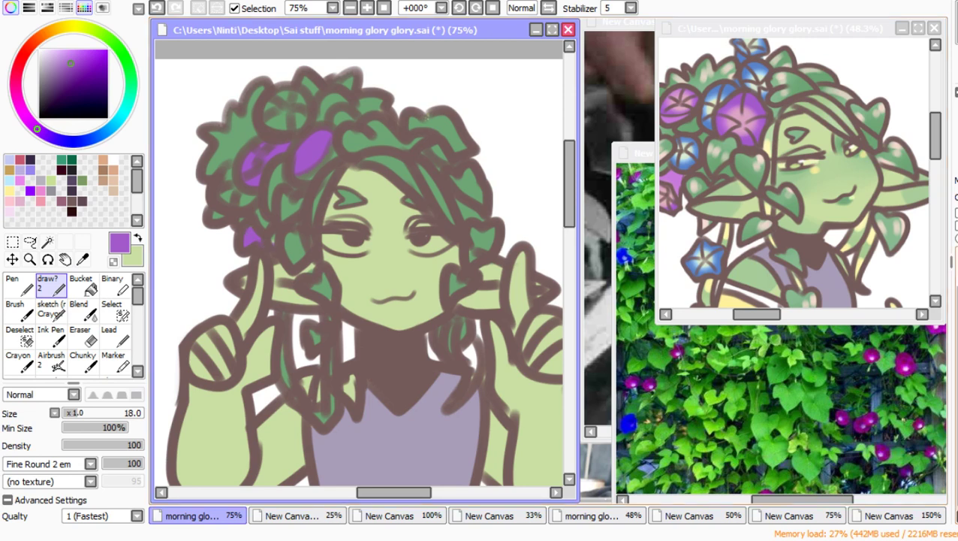
Step: Paint the remaining hair flowers of the standing figure in the seated drawing's flower blue with the draw? 2 brush at size 18
{"action": "left_click", "coordinate": [138, 238]}
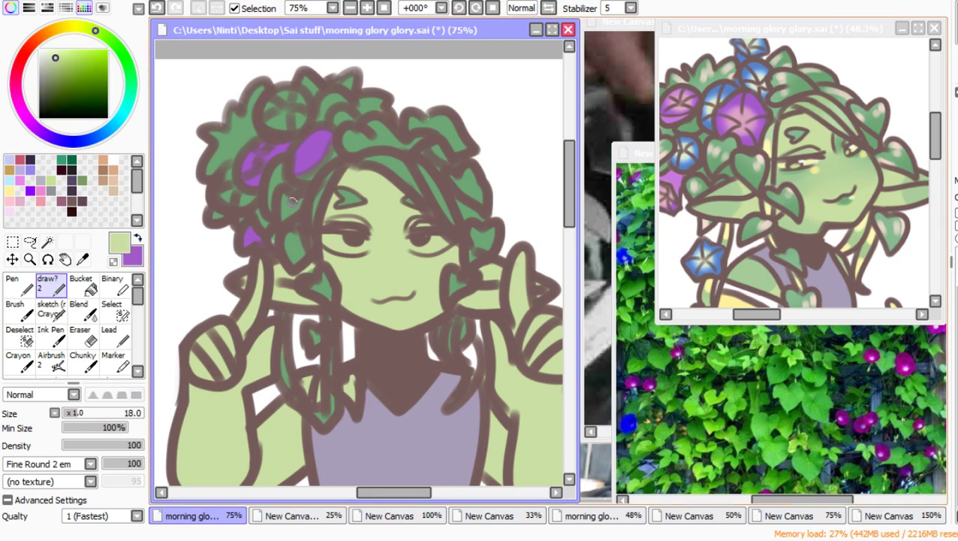
{"action": "right_click", "coordinate": [278, 209]}
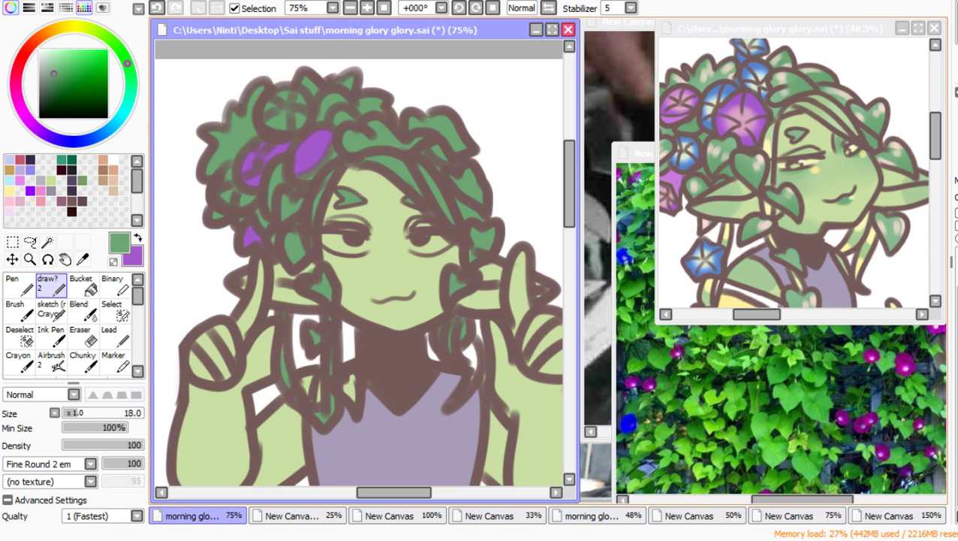
{"action": "right_click", "coordinate": [695, 258]}
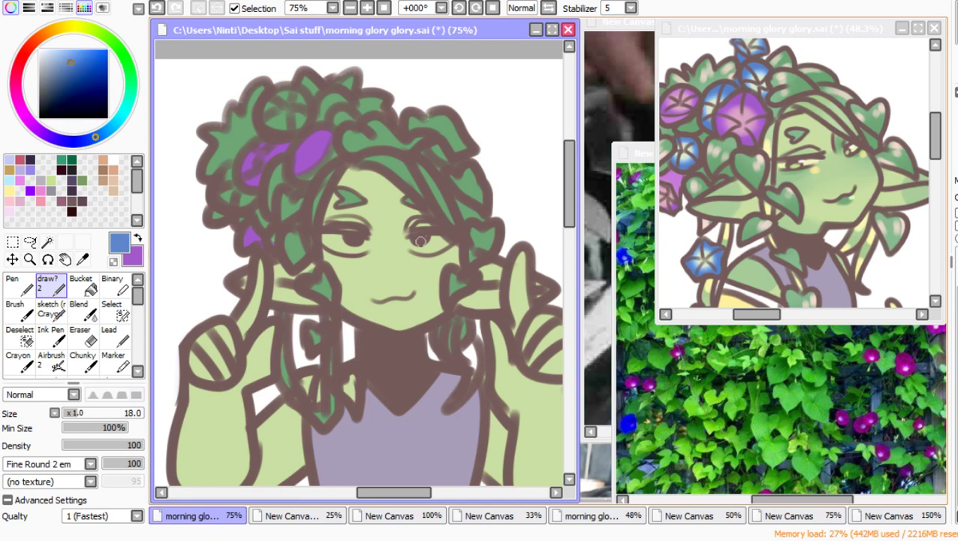
{"action": "mouse_move", "coordinate": [242, 198]}
{"action": "left_mouse_down"}
{"action": "mouse_move", "coordinate": [224, 193]}
{"action": "mouse_move", "coordinate": [239, 193]}
{"action": "mouse_move", "coordinate": [227, 183]}
{"action": "left_mouse_up"}
{"action": "left_click_drag", "start_coordinate": [226, 183], "coordinate": [249, 201]}
{"action": "left_click_drag", "start_coordinate": [279, 101], "coordinate": [284, 121]}
{"action": "mouse_move", "coordinate": [289, 123]}
{"action": "left_mouse_down"}
{"action": "mouse_move", "coordinate": [297, 100]}
{"action": "mouse_move", "coordinate": [268, 114]}
{"action": "mouse_move", "coordinate": [275, 96]}
{"action": "mouse_move", "coordinate": [293, 116]}
{"action": "left_mouse_up"}
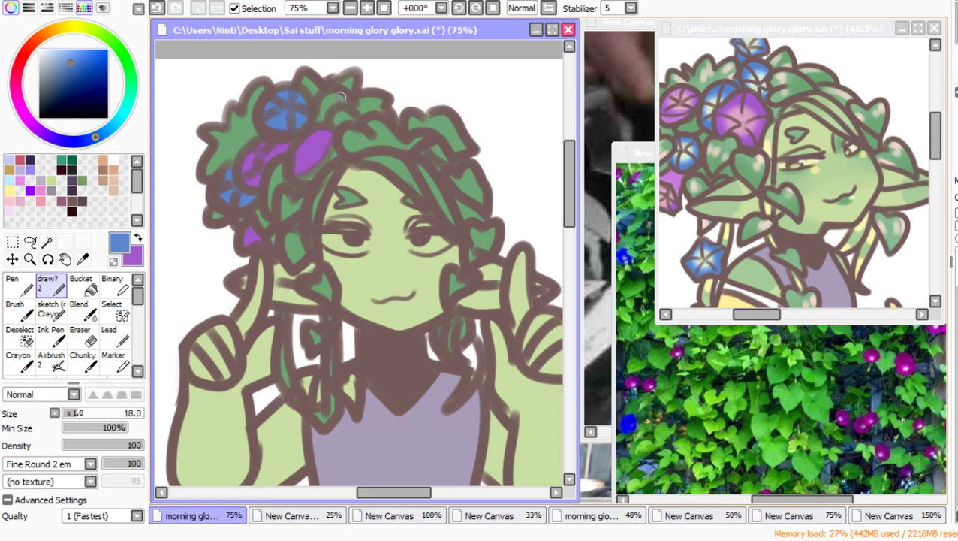
{"action": "left_click_drag", "start_coordinate": [341, 96], "coordinate": [322, 118]}
{"action": "left_click_drag", "start_coordinate": [283, 168], "coordinate": [271, 208]}
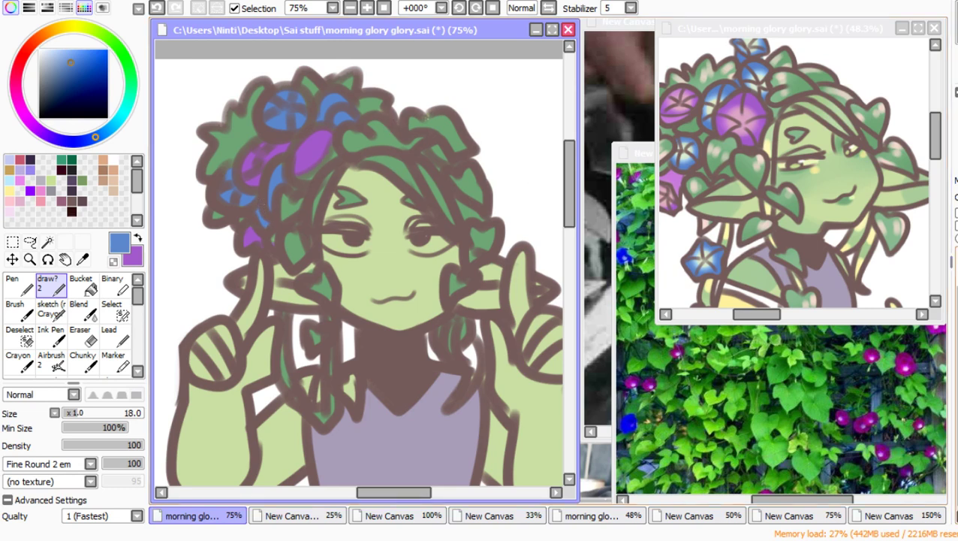
Step: Paint a lighter purple edge beneath the standing figure's large purple flower, using the lighter purple of the seated drawing's flower
{"action": "right_click", "coordinate": [736, 124]}
{"action": "mouse_move", "coordinate": [314, 177]}
{"action": "left_mouse_down"}
{"action": "mouse_move", "coordinate": [303, 178]}
{"action": "mouse_move", "coordinate": [330, 147]}
{"action": "mouse_move", "coordinate": [302, 179]}
{"action": "left_mouse_up"}
{"action": "left_click", "coordinate": [112, 261]}
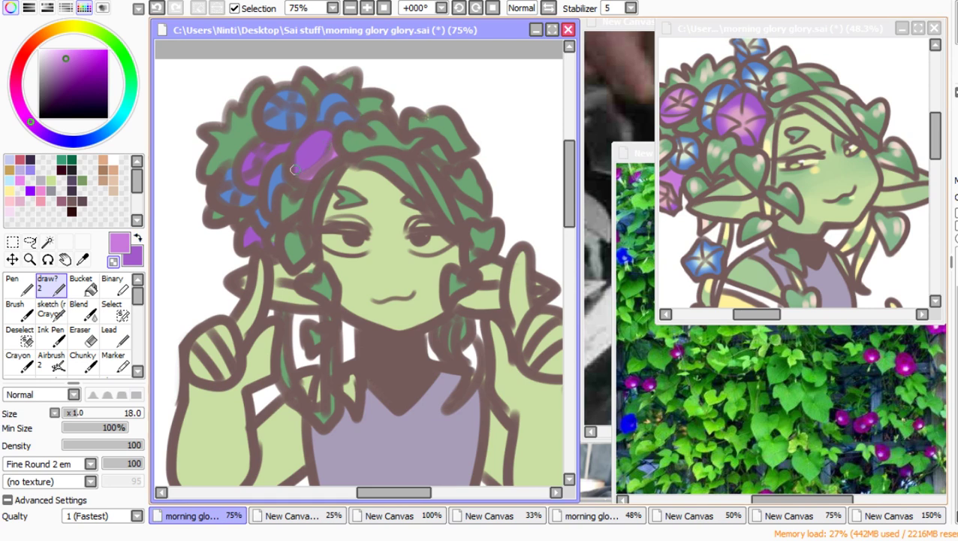
Step: Airbrush pale lilac highlights onto the purple flowers at size 55, and add pale highlights to the blue ones
{"action": "left_click", "coordinate": [51, 360]}
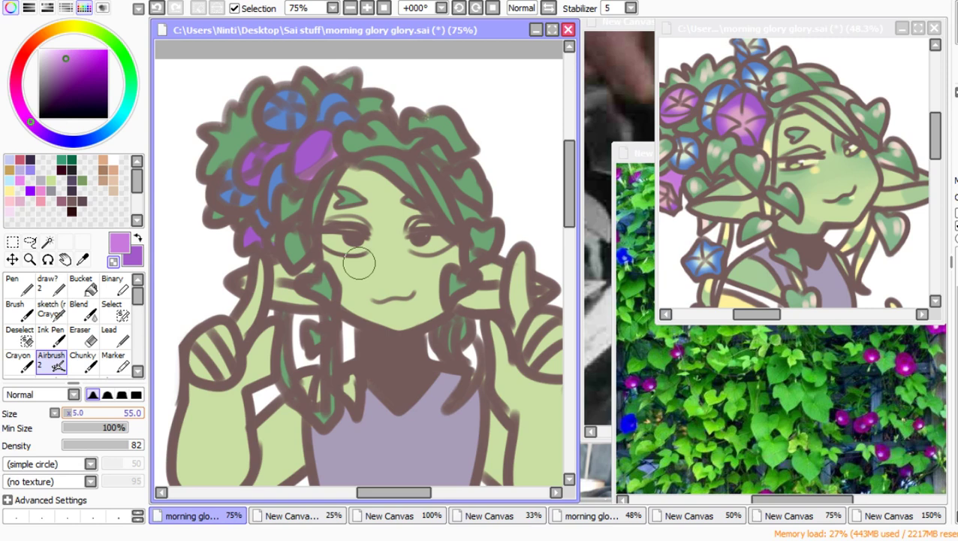
{"action": "left_click", "coordinate": [50, 55]}
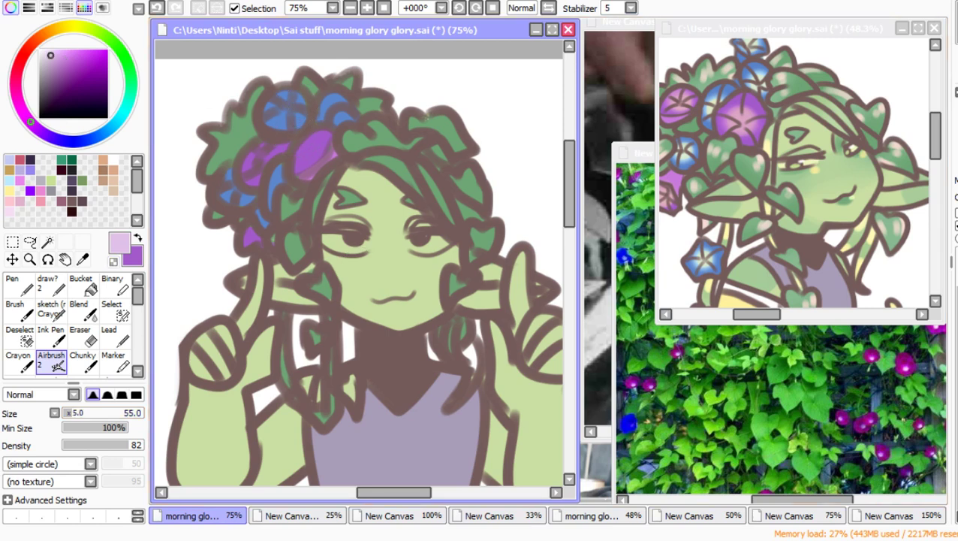
{"action": "left_click", "coordinate": [56, 50]}
{"action": "mouse_move", "coordinate": [307, 142]}
{"action": "left_mouse_down"}
{"action": "mouse_move", "coordinate": [321, 141]}
{"action": "mouse_move", "coordinate": [307, 147]}
{"action": "mouse_move", "coordinate": [327, 157]}
{"action": "mouse_move", "coordinate": [315, 150]}
{"action": "left_mouse_up"}
{"action": "key", "text": "ctrl+z"}
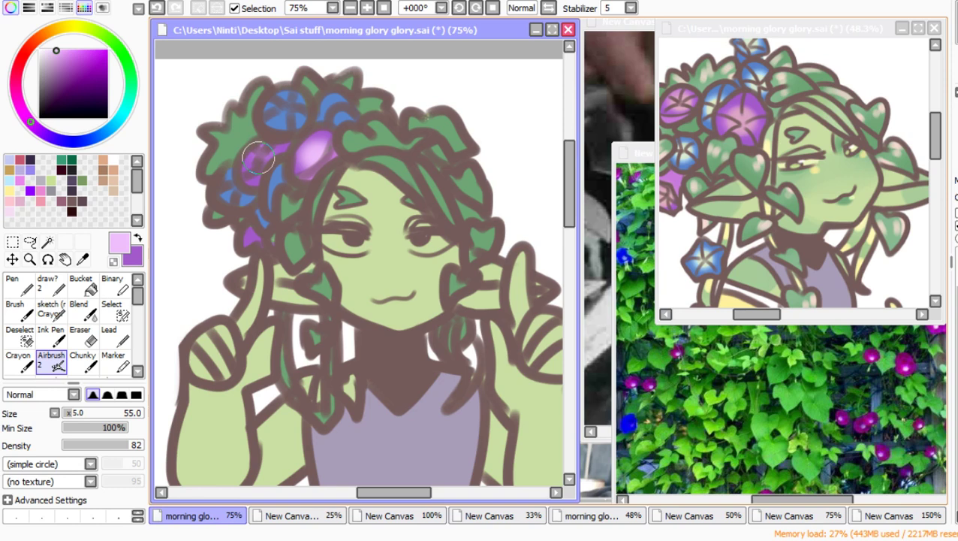
{"action": "left_click_drag", "start_coordinate": [258, 158], "coordinate": [272, 152]}
{"action": "left_click_drag", "start_coordinate": [264, 214], "coordinate": [249, 234]}
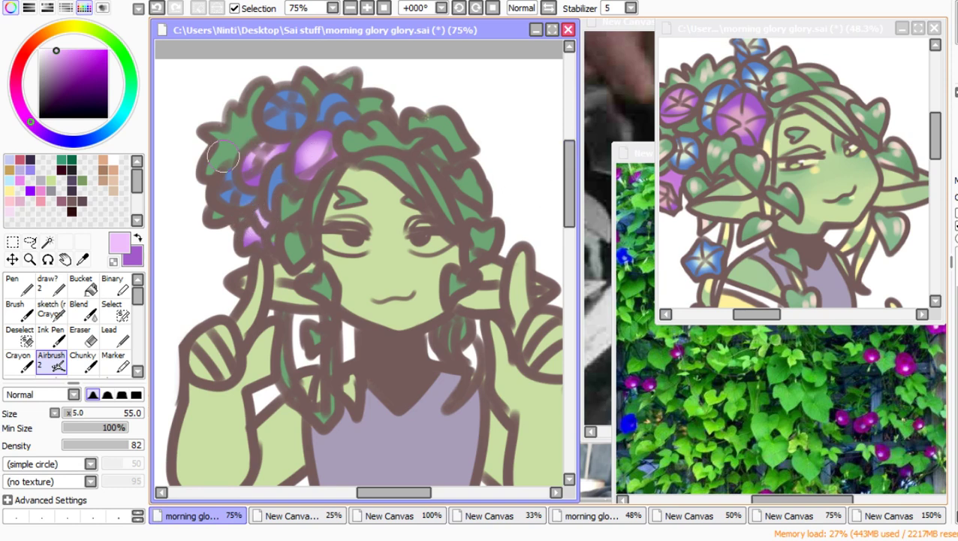
{"action": "left_click", "coordinate": [109, 129]}
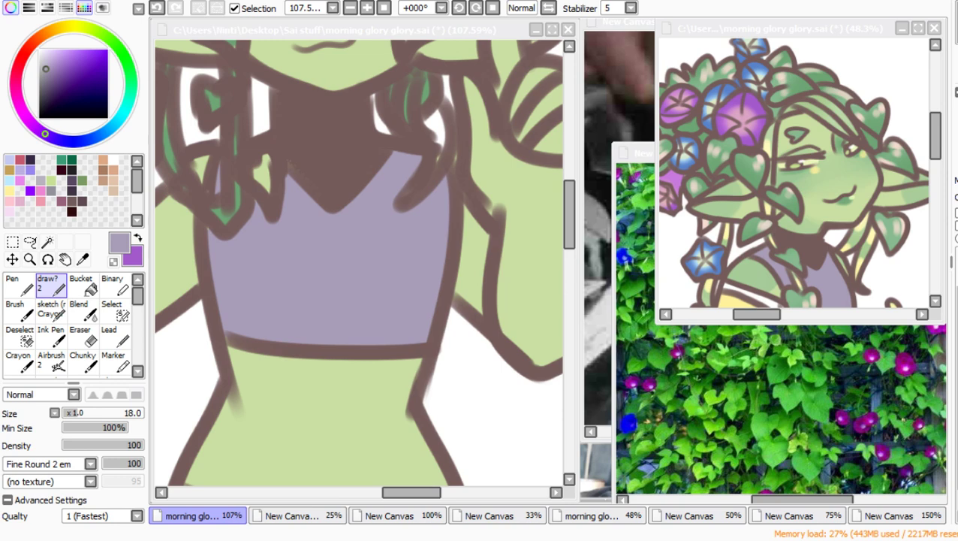
Step: Paint the remaining light hair strand beside the neck in the leaf green with the draw? 2 brush at size 18
{"action": "key", "text": "alt+Tab"}
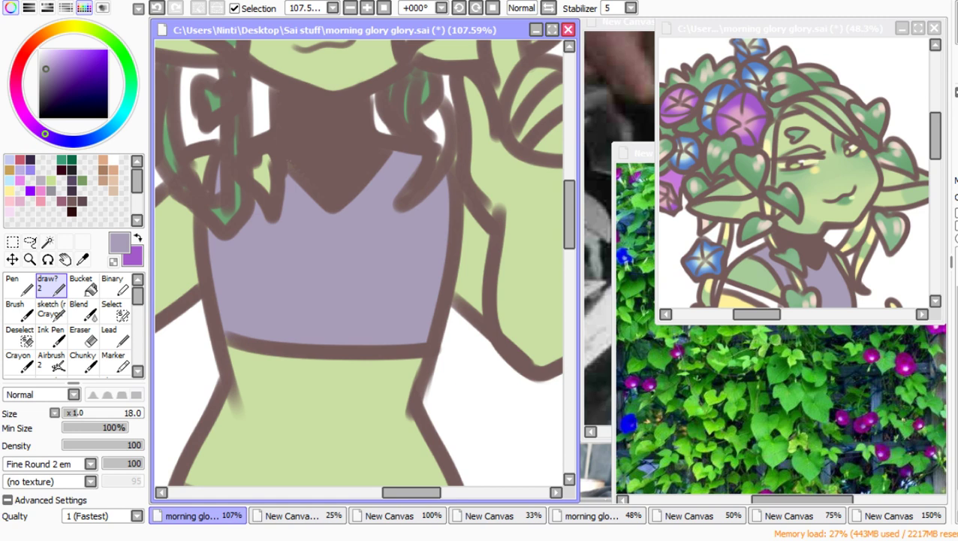
{"action": "scroll", "coordinate": [437, 314], "scroll_direction": "down", "scroll_amount": 3}
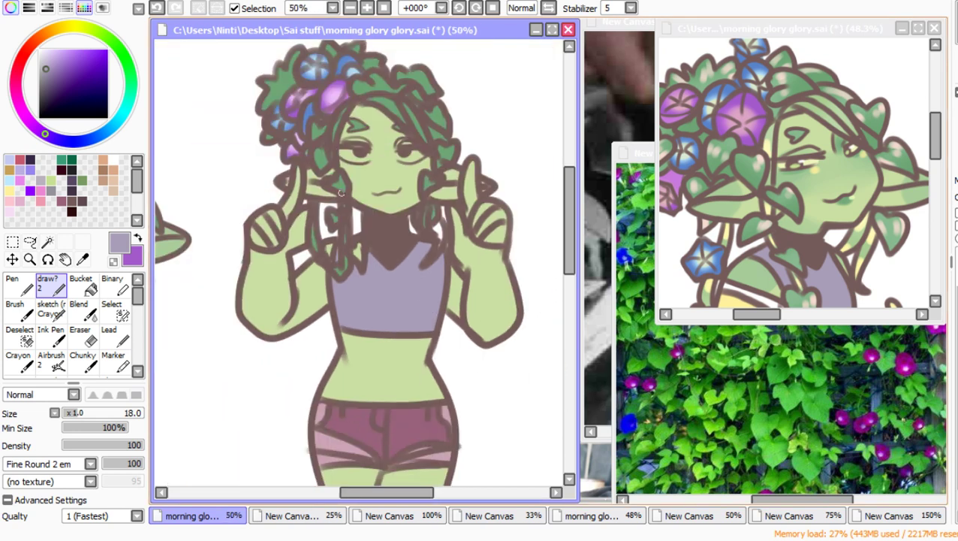
{"action": "scroll", "coordinate": [238, 76], "scroll_direction": "up", "scroll_amount": 1}
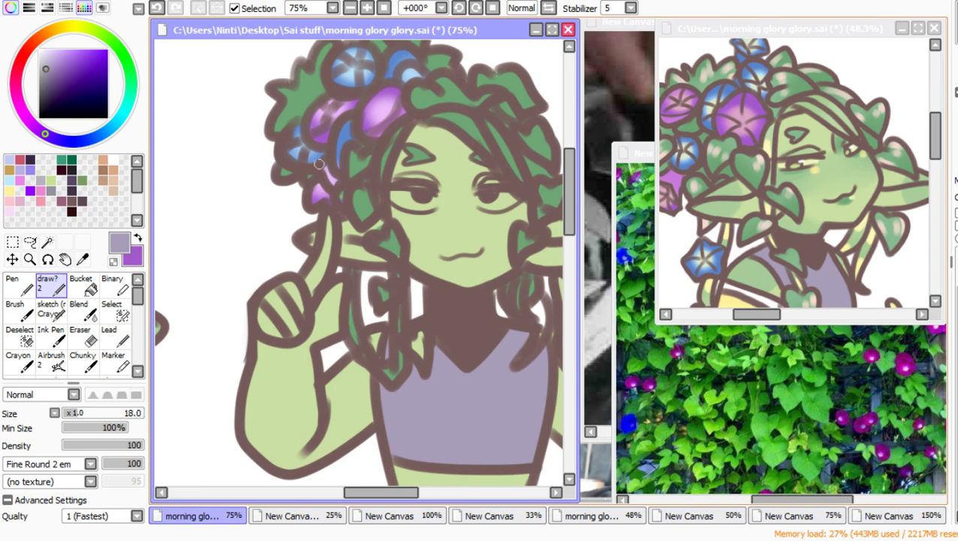
{"action": "right_click", "coordinate": [363, 194]}
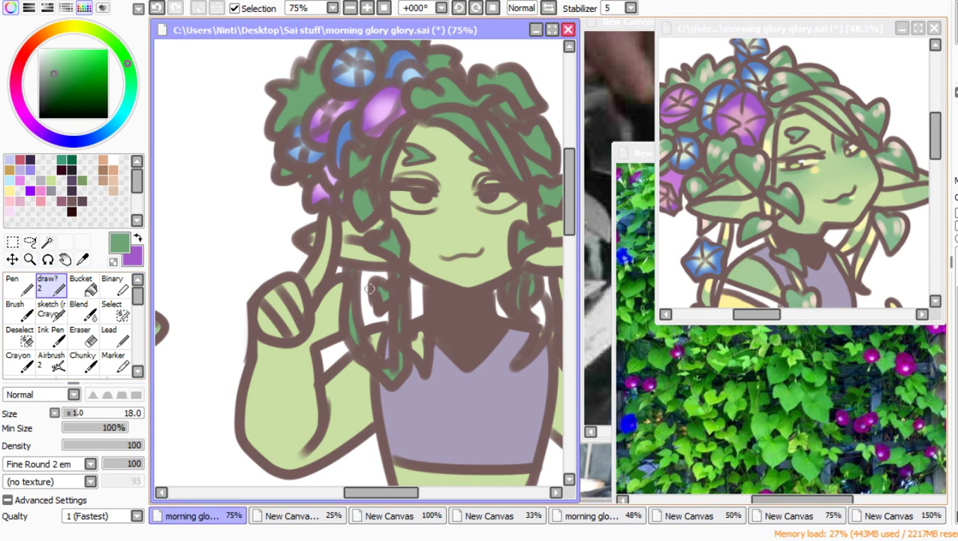
{"action": "left_click_drag", "start_coordinate": [416, 336], "coordinate": [421, 343]}
Step: Compare the standing figure with the seated drawing, toggling the standing figure's hair and flower colouring off and on
{"action": "scroll", "coordinate": [420, 336], "scroll_direction": "down", "scroll_amount": 4}
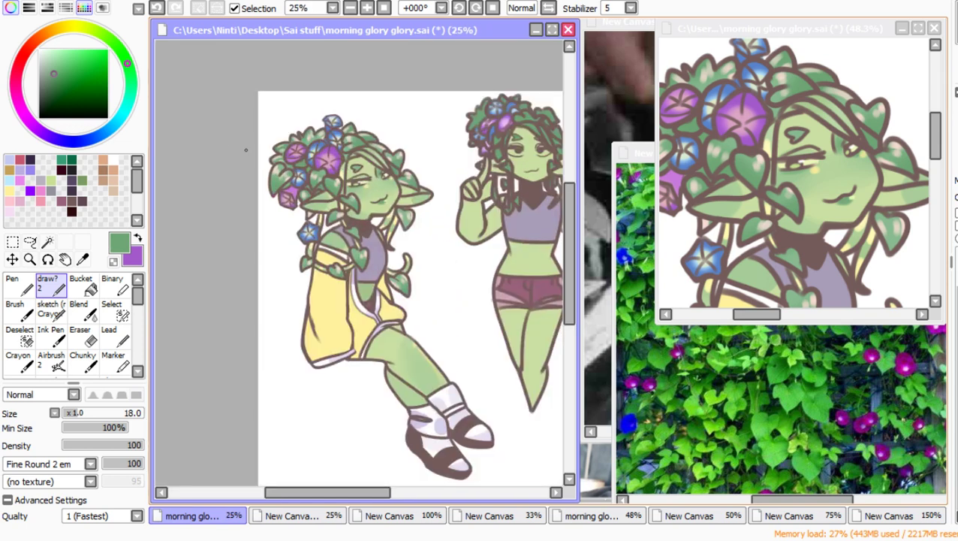
{"action": "scroll", "coordinate": [245, 149], "scroll_direction": "down", "scroll_amount": 1}
{"action": "scroll", "coordinate": [395, 152], "scroll_direction": "up", "scroll_amount": 1}
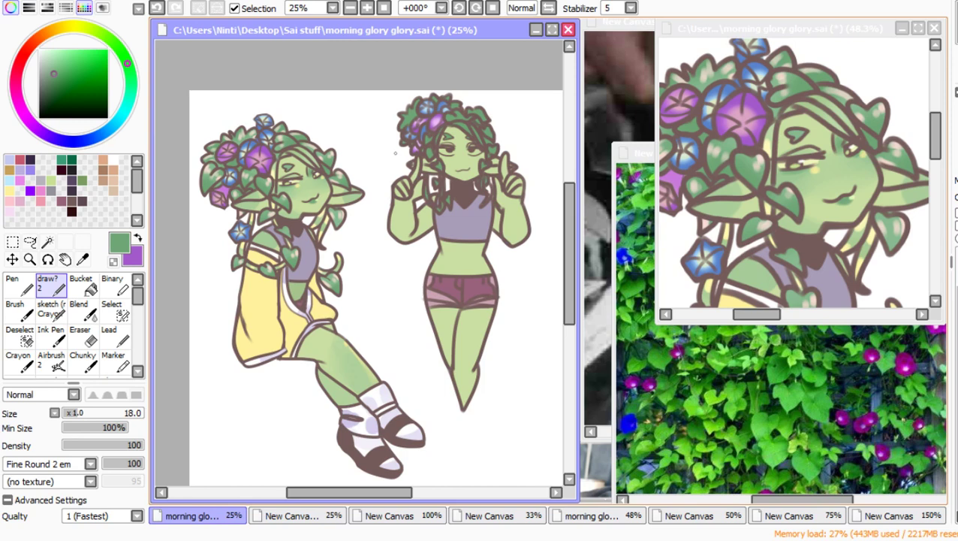
{"action": "scroll", "coordinate": [395, 153], "scroll_direction": "up", "scroll_amount": 1}
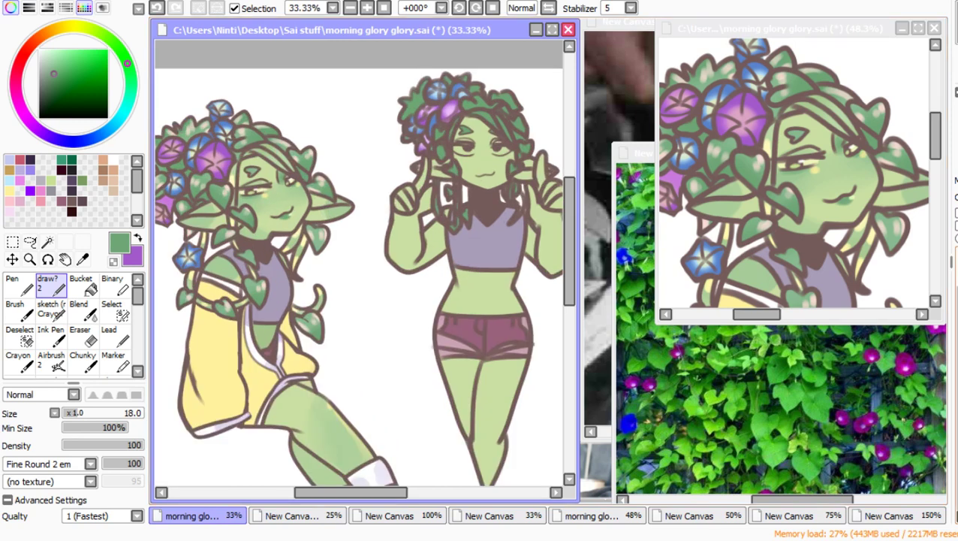
{"action": "key", "text": "ctrl+z"}
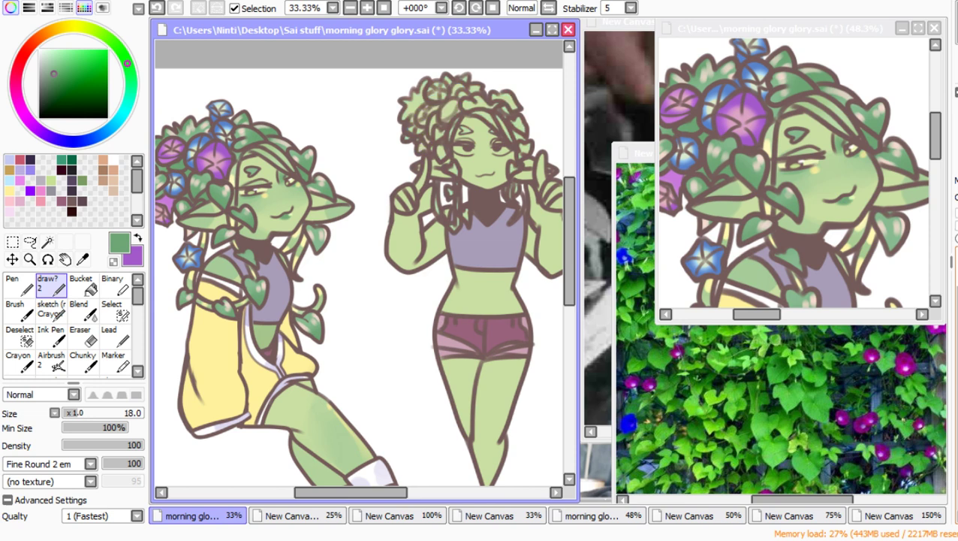
{"action": "key", "text": "ctrl+y"}
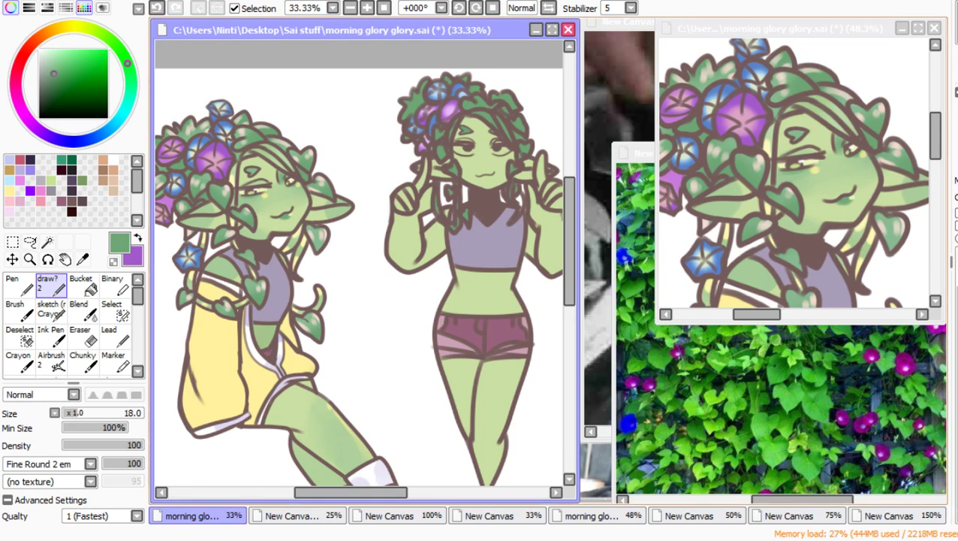
Step: Paint the whites of both eyes on the standing figure pale yellow-green with the draw? 2 brush at size 18
{"action": "right_click", "coordinate": [259, 192]}
{"action": "right_click", "coordinate": [265, 189]}
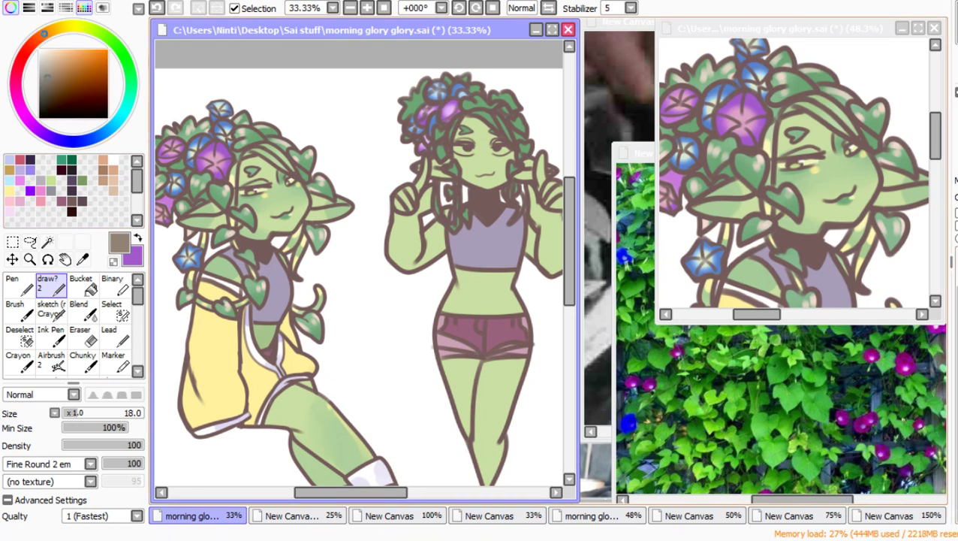
{"action": "right_click", "coordinate": [261, 189]}
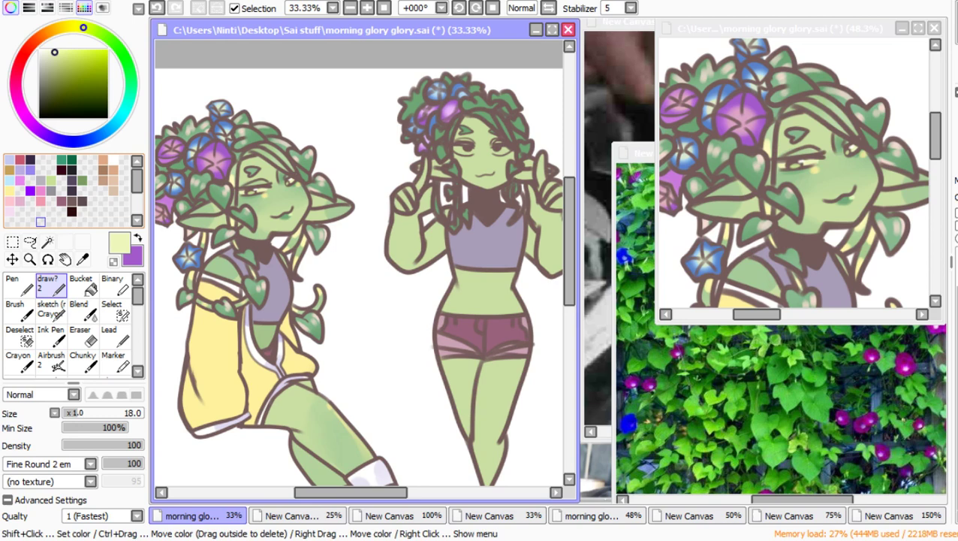
{"action": "left_click", "coordinate": [30, 259]}
{"action": "left_click_drag", "start_coordinate": [442, 111], "coordinate": [531, 206]}
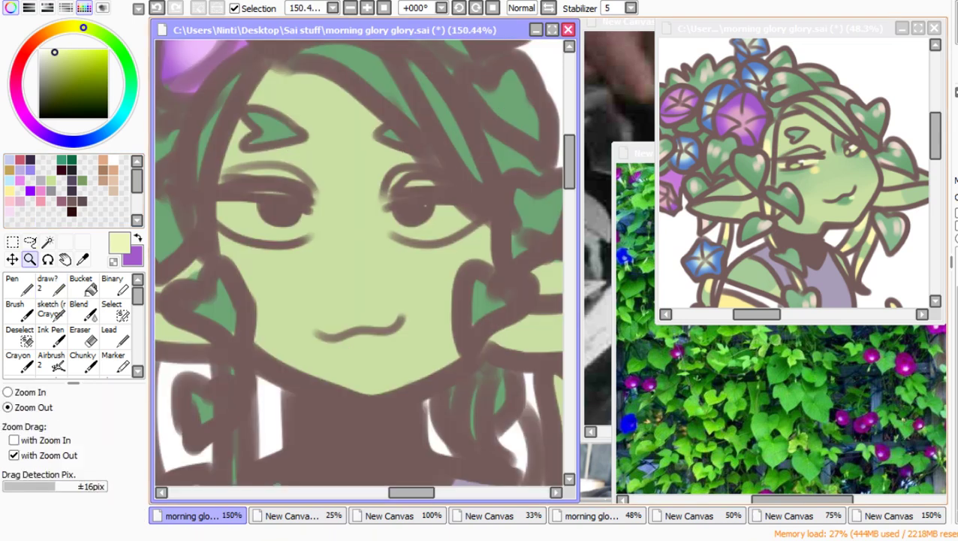
{"action": "left_click", "coordinate": [53, 286]}
{"action": "mouse_move", "coordinate": [245, 210]}
{"action": "left_mouse_down"}
{"action": "mouse_move", "coordinate": [265, 228]}
{"action": "mouse_move", "coordinate": [267, 214]}
{"action": "mouse_move", "coordinate": [302, 218]}
{"action": "left_mouse_up"}
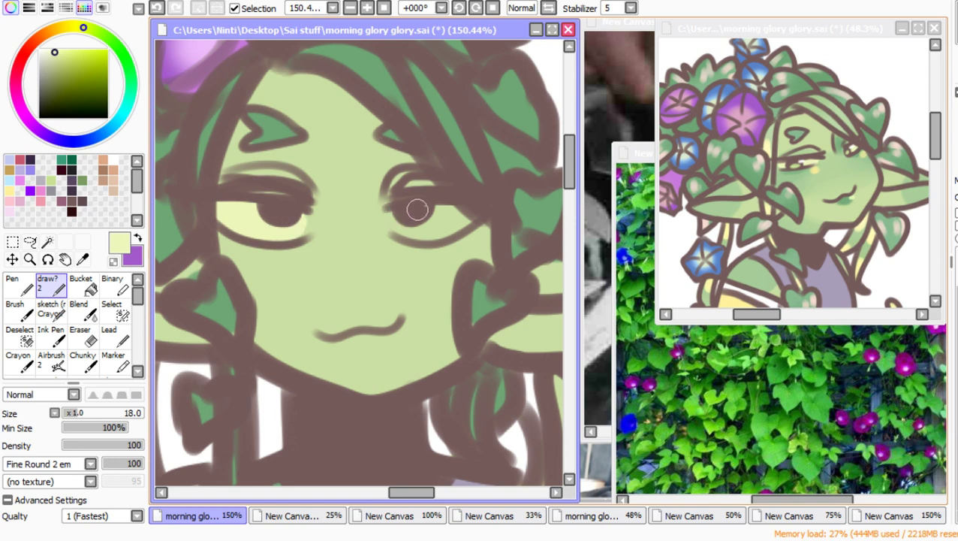
{"action": "mouse_move", "coordinate": [406, 208]}
{"action": "left_mouse_down"}
{"action": "mouse_move", "coordinate": [416, 230]}
{"action": "mouse_move", "coordinate": [457, 217]}
{"action": "mouse_move", "coordinate": [406, 226]}
{"action": "left_mouse_up"}
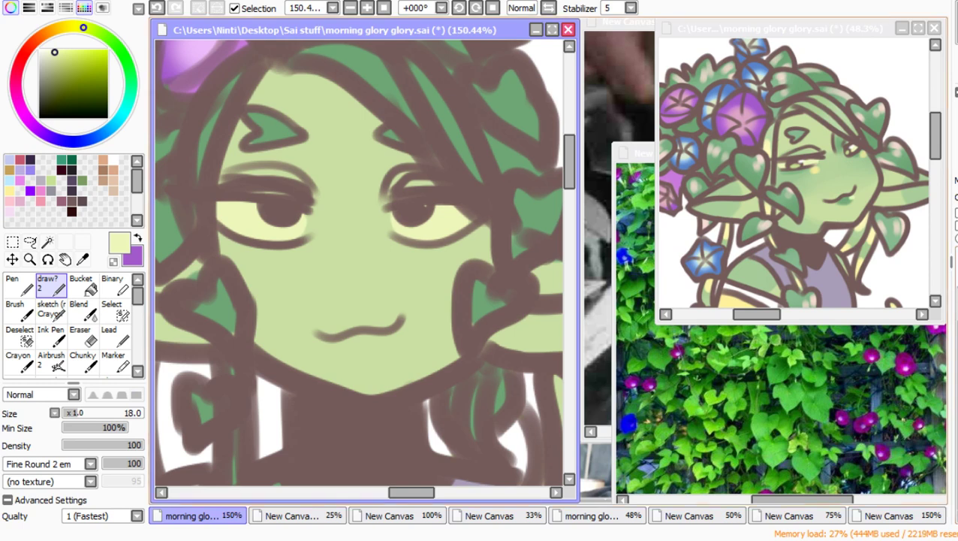
Step: Paint a small light green spot in each iris with the Lead brush at size 9
{"action": "left_click", "coordinate": [51, 180]}
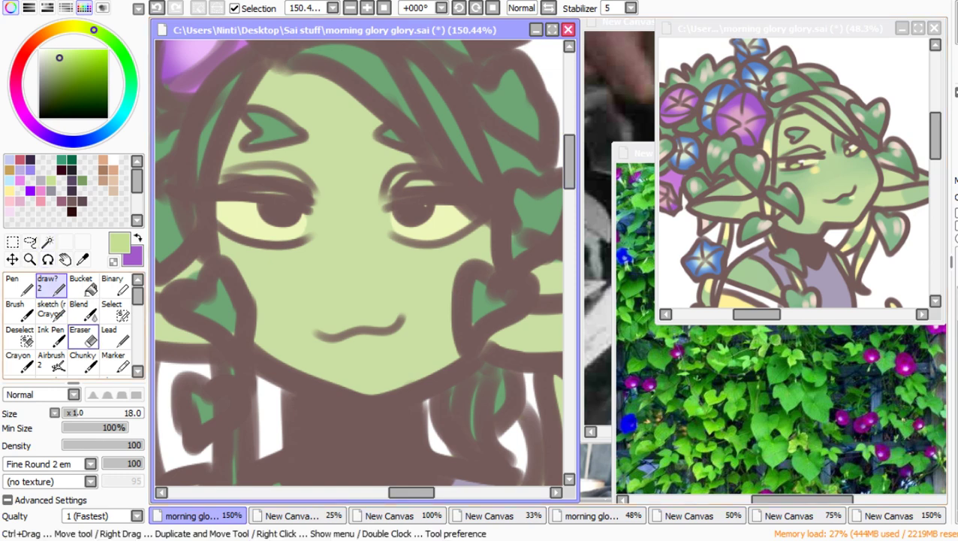
{"action": "left_click", "coordinate": [109, 335]}
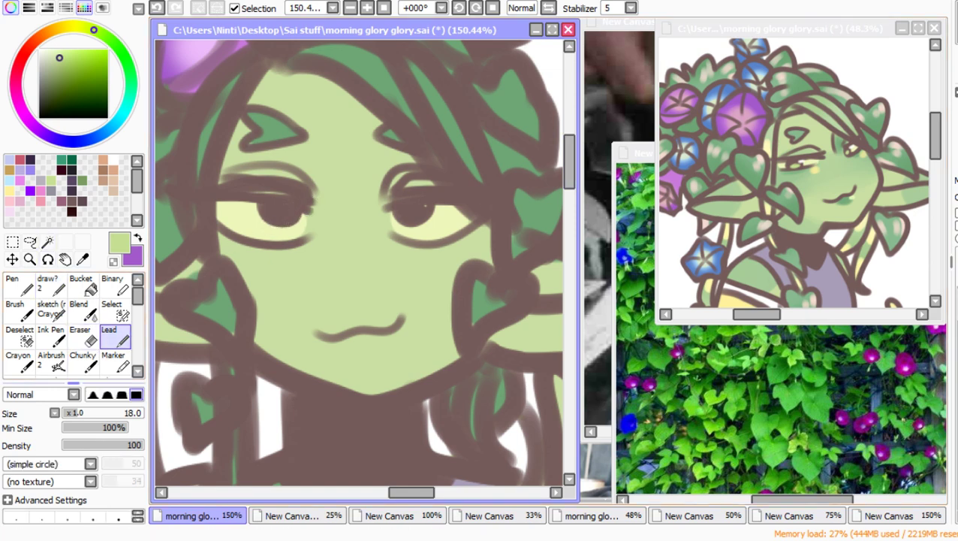
{"action": "left_click", "coordinate": [71, 413]}
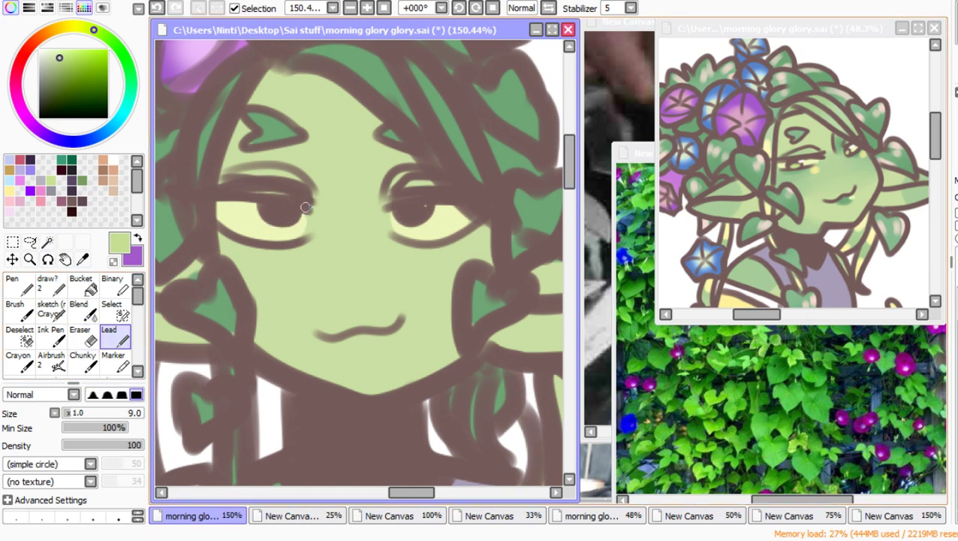
{"action": "left_click_drag", "start_coordinate": [278, 215], "coordinate": [279, 220]}
{"action": "left_click_drag", "start_coordinate": [404, 215], "coordinate": [410, 212]}
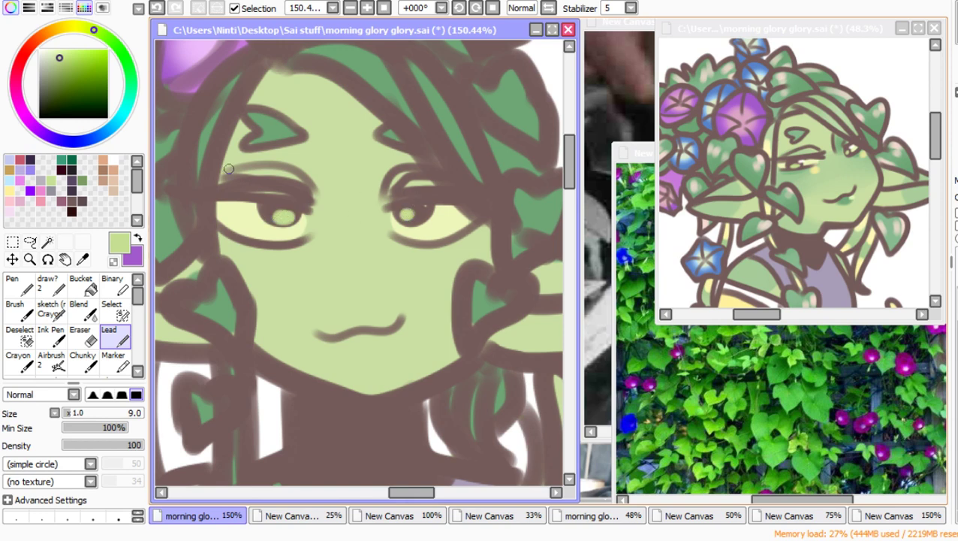
Step: Paint a small white heart-shaped highlight in each iris with the Lead brush at size 9
{"action": "left_click", "coordinate": [113, 160]}
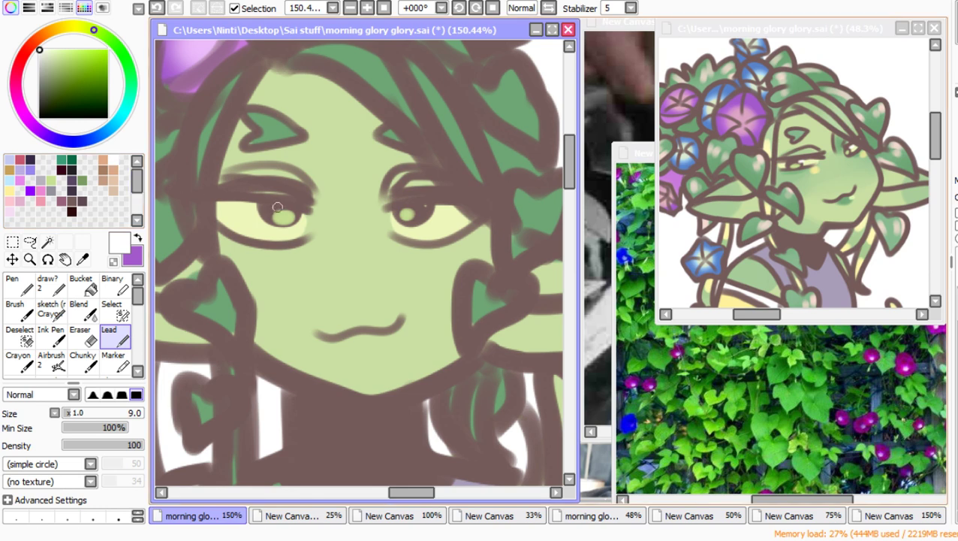
{"action": "mouse_move", "coordinate": [282, 212]}
{"action": "left_mouse_down"}
{"action": "mouse_move", "coordinate": [275, 201]}
{"action": "mouse_move", "coordinate": [292, 200]}
{"action": "left_mouse_up"}
{"action": "left_click_drag", "start_coordinate": [405, 211], "coordinate": [406, 201]}
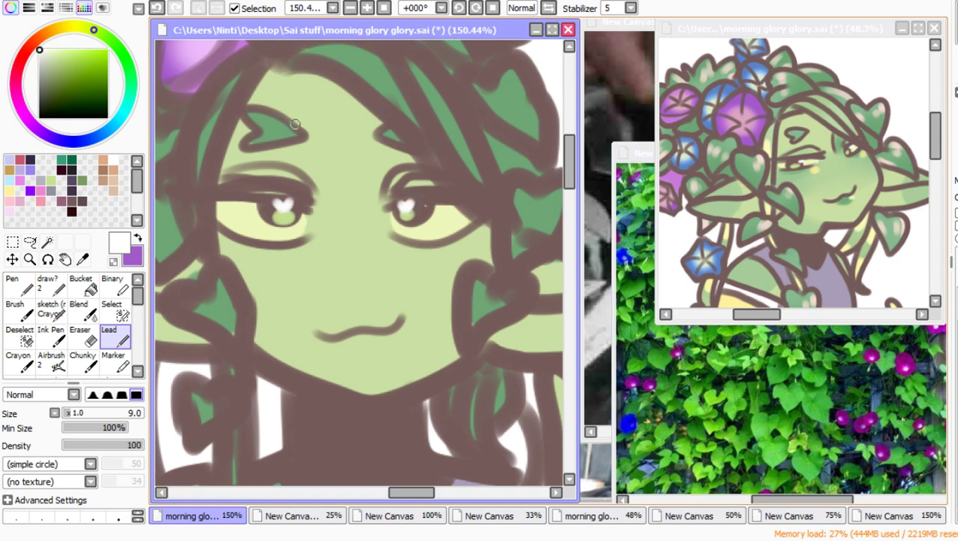
Step: Tint both upper eyelids of the standing figure with the leaf green sampled from the eyebrow
{"action": "left_click", "coordinate": [294, 124], "text": "alt"}
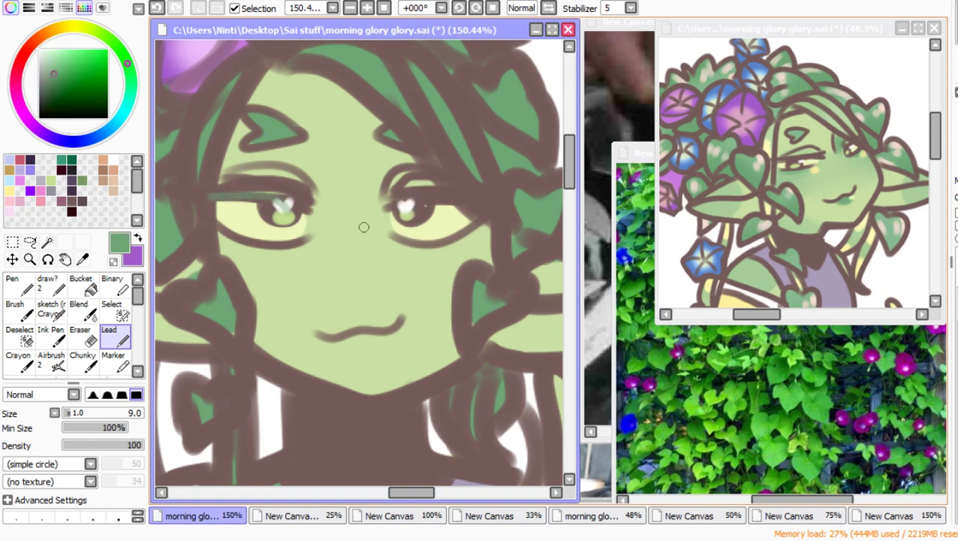
{"action": "left_click", "coordinate": [156, 8]}
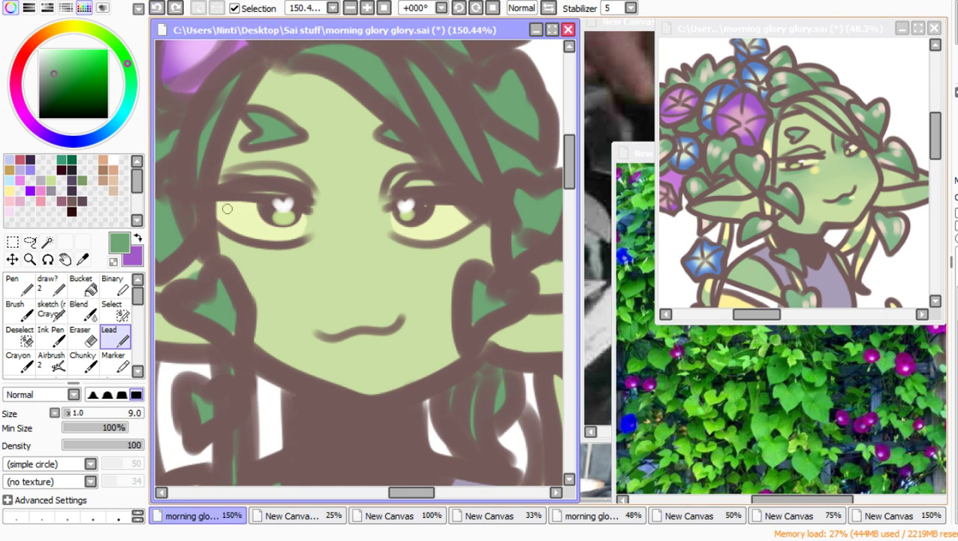
{"action": "left_click_drag", "start_coordinate": [211, 193], "coordinate": [288, 196]}
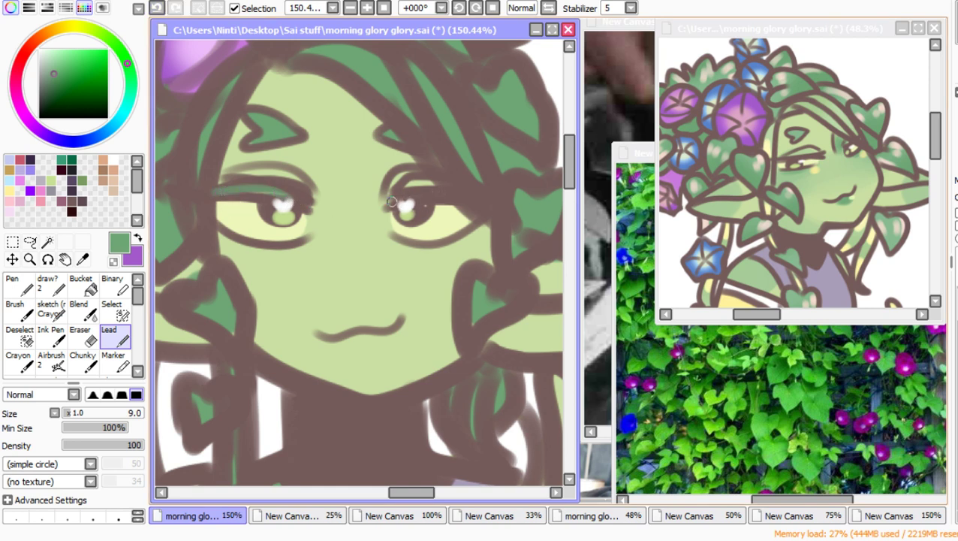
{"action": "left_click_drag", "start_coordinate": [388, 199], "coordinate": [465, 195]}
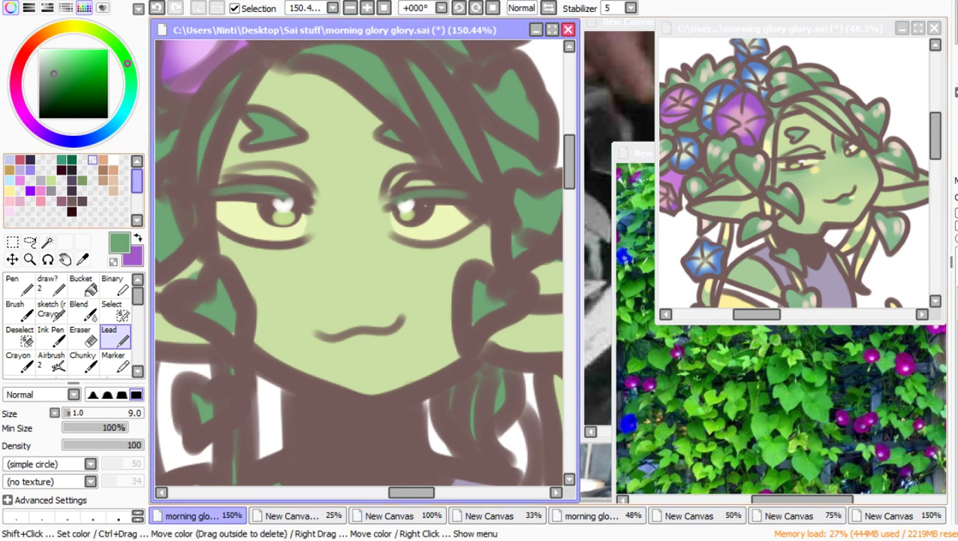
Step: Paint a lower lip under the mouth line in the leaf green with the Lead brush
{"action": "left_click", "coordinate": [72, 197]}
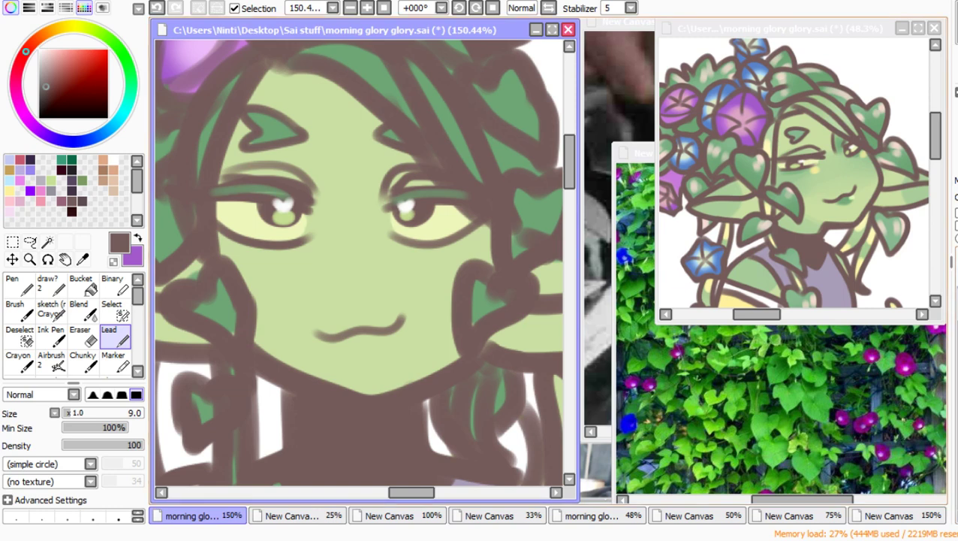
{"action": "right_click", "coordinate": [437, 193]}
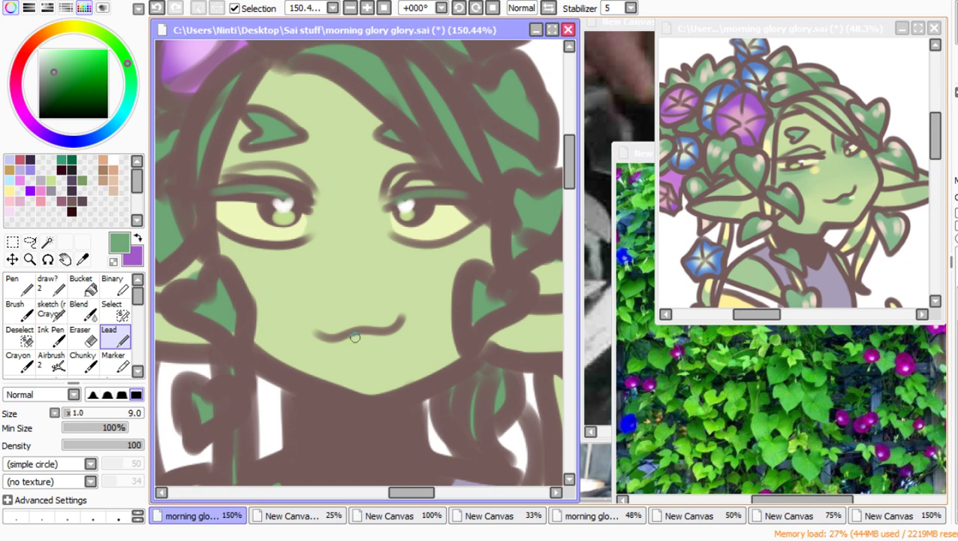
{"action": "mouse_move", "coordinate": [355, 339]}
{"action": "left_mouse_down"}
{"action": "mouse_move", "coordinate": [343, 342]}
{"action": "mouse_move", "coordinate": [370, 339]}
{"action": "mouse_move", "coordinate": [339, 344]}
{"action": "mouse_move", "coordinate": [382, 341]}
{"action": "left_mouse_up"}
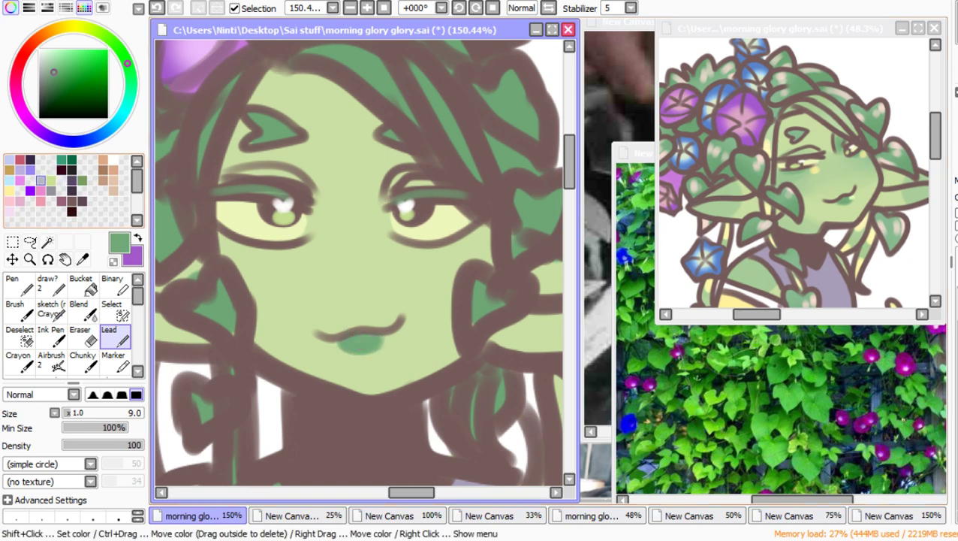
Step: Add pale yellow highlights to the lower lip and the outer corners of the eyes
{"action": "left_click", "coordinate": [10, 190]}
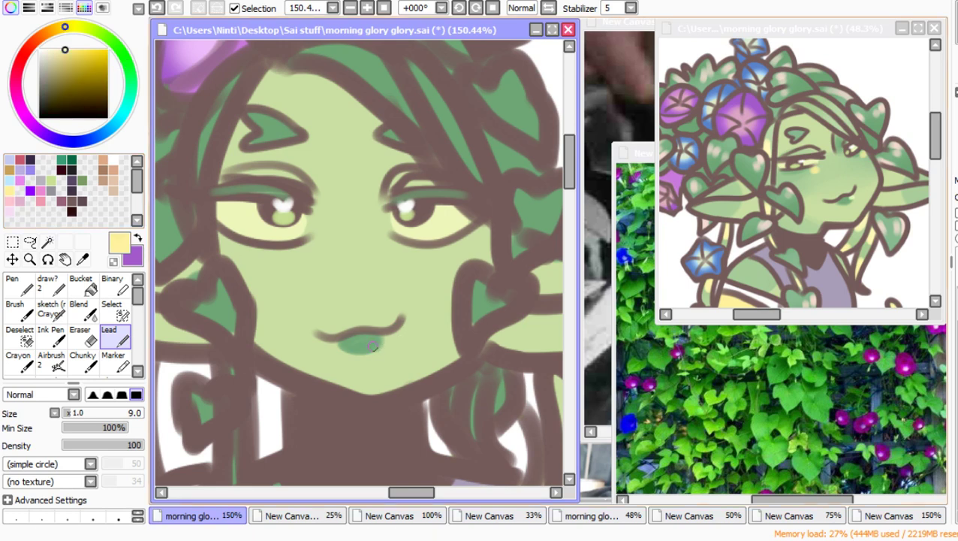
{"action": "left_click", "coordinate": [375, 343]}
{"action": "left_click_drag", "start_coordinate": [464, 238], "coordinate": [476, 232]}
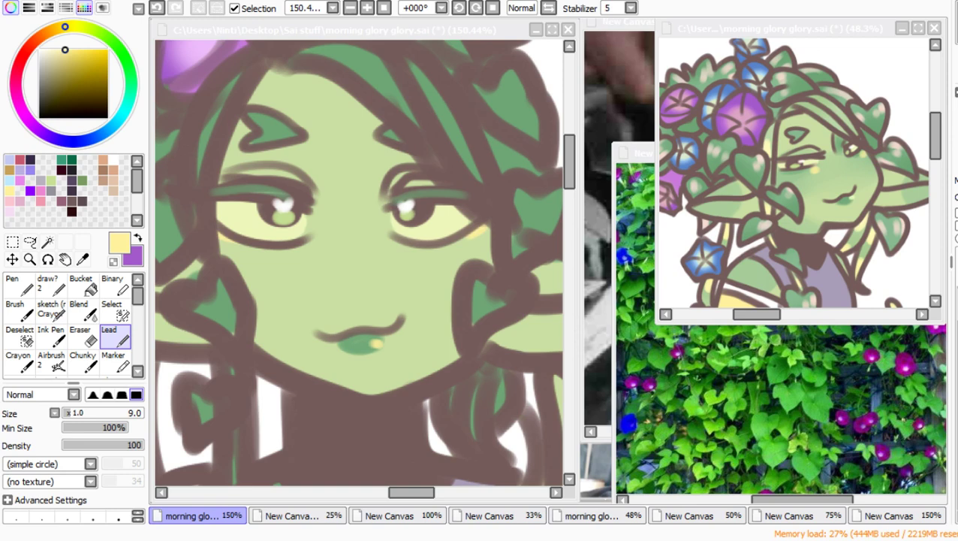
Step: Draw a small heart outline in the lineart brown between the two figures with the Lead brush at size 26
{"action": "key", "text": "alt+Tab"}
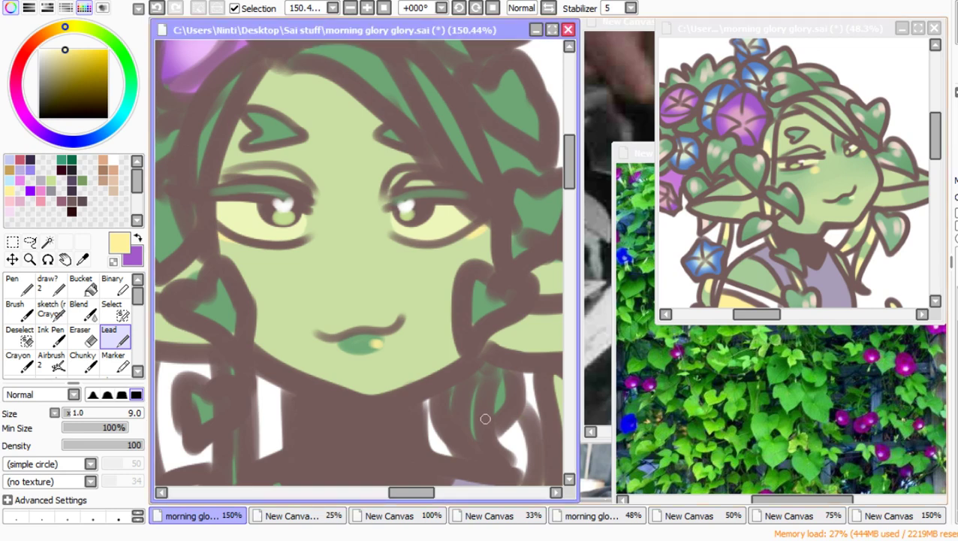
{"action": "scroll", "coordinate": [339, 55], "scroll_direction": "down", "scroll_amount": 3}
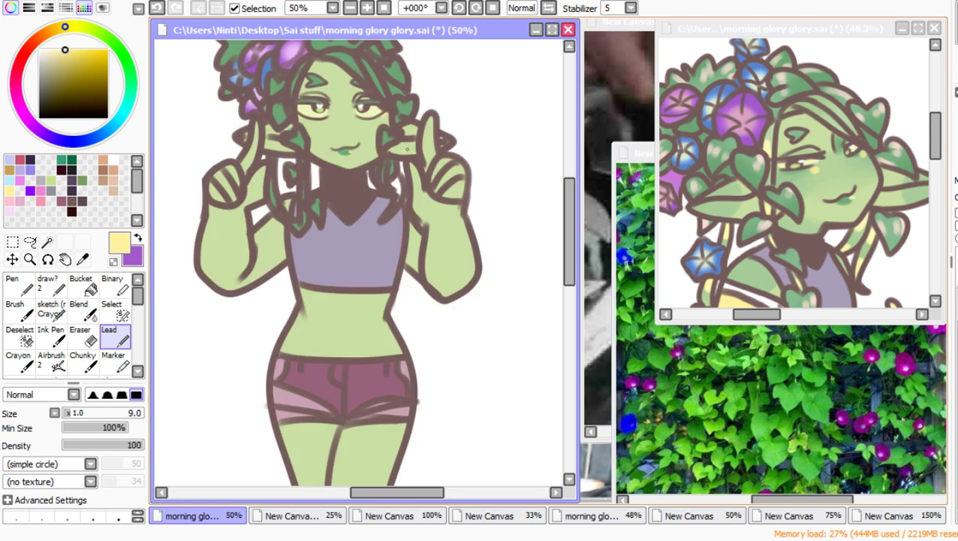
{"action": "scroll", "coordinate": [495, 168], "scroll_direction": "down", "scroll_amount": 1}
{"action": "scroll", "coordinate": [525, 148], "scroll_direction": "down", "scroll_amount": 1}
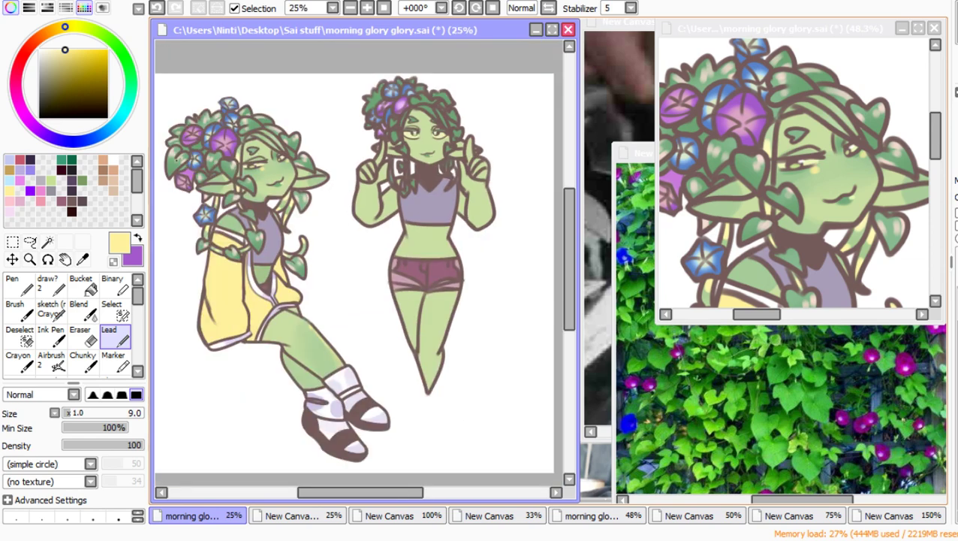
{"action": "scroll", "coordinate": [191, 150], "scroll_direction": "up", "scroll_amount": 1}
{"action": "scroll", "coordinate": [364, 266], "scroll_direction": "down", "scroll_amount": 1}
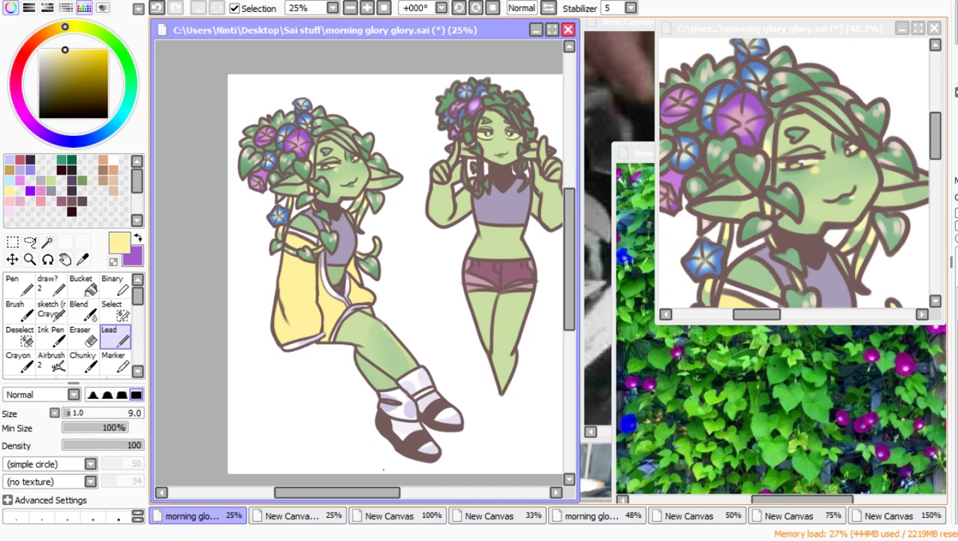
{"action": "left_click_drag", "start_coordinate": [381, 492], "coordinate": [403, 493]}
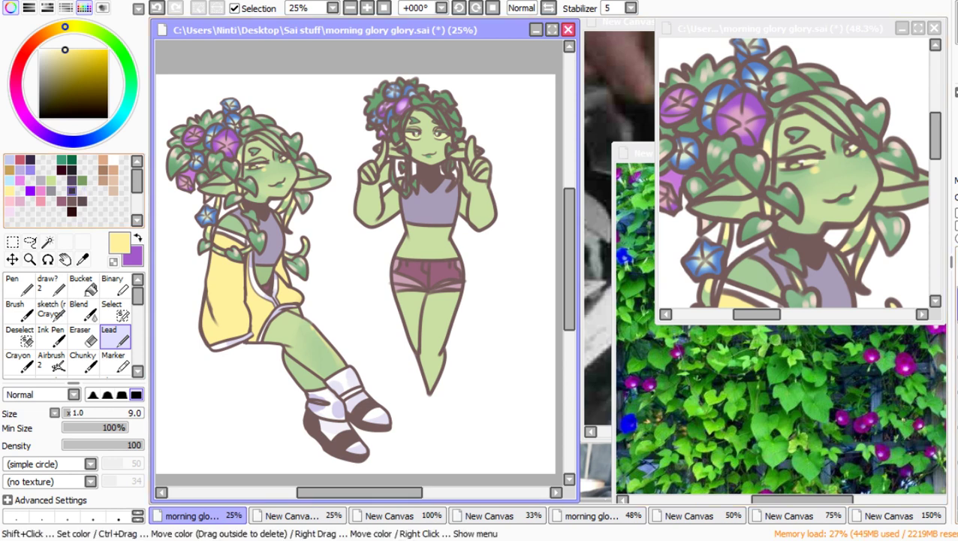
{"action": "left_click", "coordinate": [73, 201]}
{"action": "key", "text": "bracketright"}
{"action": "key", "text": "bracketright"}
{"action": "key", "text": "bracketright"}
{"action": "key", "text": "bracketright"}
{"action": "key", "text": "bracketright"}
{"action": "key", "text": "bracketright"}
{"action": "key", "text": "bracketright"}
{"action": "key", "text": "bracketright"}
{"action": "key", "text": "bracketright"}
{"action": "key", "text": "bracketright"}
{"action": "key", "text": "bracketright"}
{"action": "key", "text": "bracketright"}
{"action": "key", "text": "bracketright"}
{"action": "key", "text": "bracketright"}
{"action": "key", "text": "bracketright"}
{"action": "key", "text": "bracketright"}
{"action": "key", "text": "bracketright"}
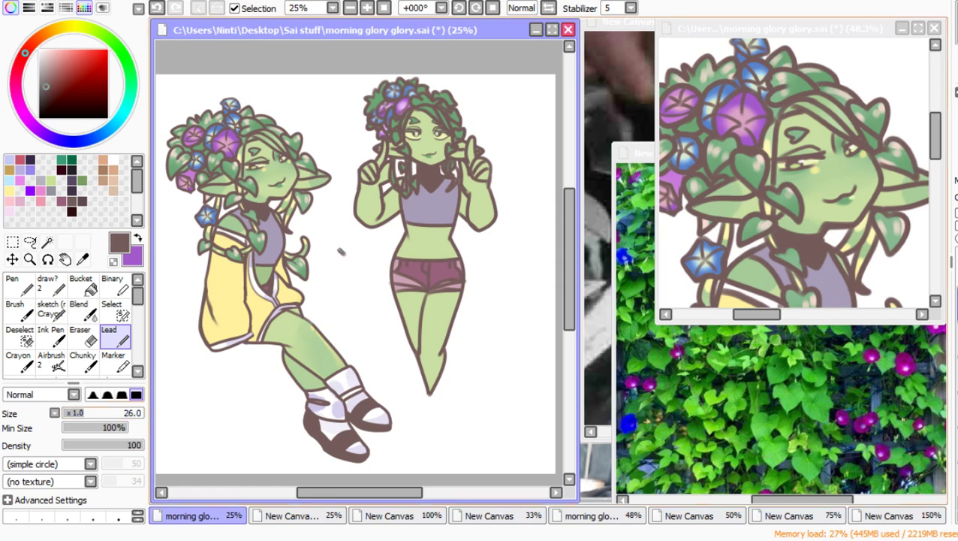
{"action": "left_click_drag", "start_coordinate": [343, 249], "coordinate": [341, 284]}
{"action": "mouse_move", "coordinate": [348, 249]}
{"action": "left_mouse_down"}
{"action": "mouse_move", "coordinate": [354, 274]}
{"action": "mouse_move", "coordinate": [343, 287]}
{"action": "left_mouse_up"}
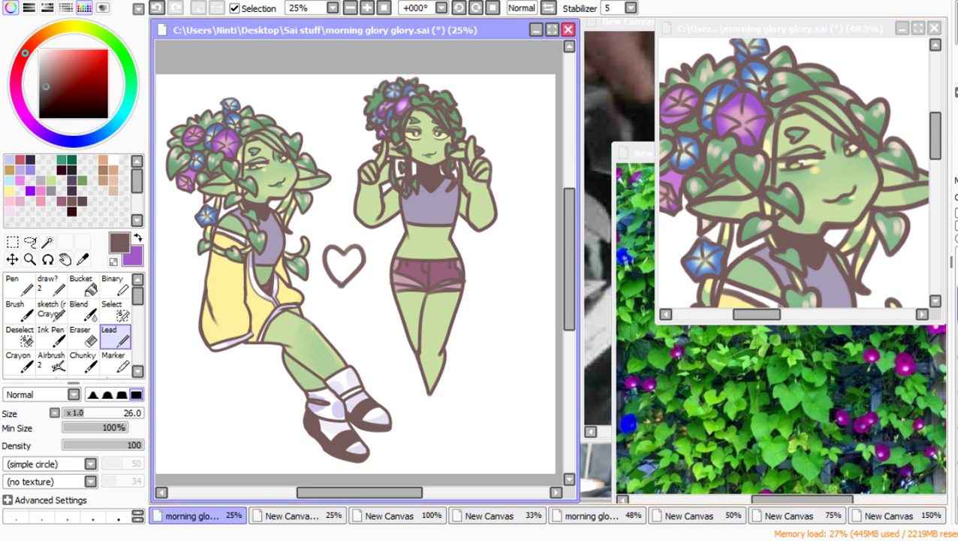
Step: Fill the heart with the same brown, then cover its gaps and sharpen its lower point with the Lead brush
{"action": "key", "text": "g"}
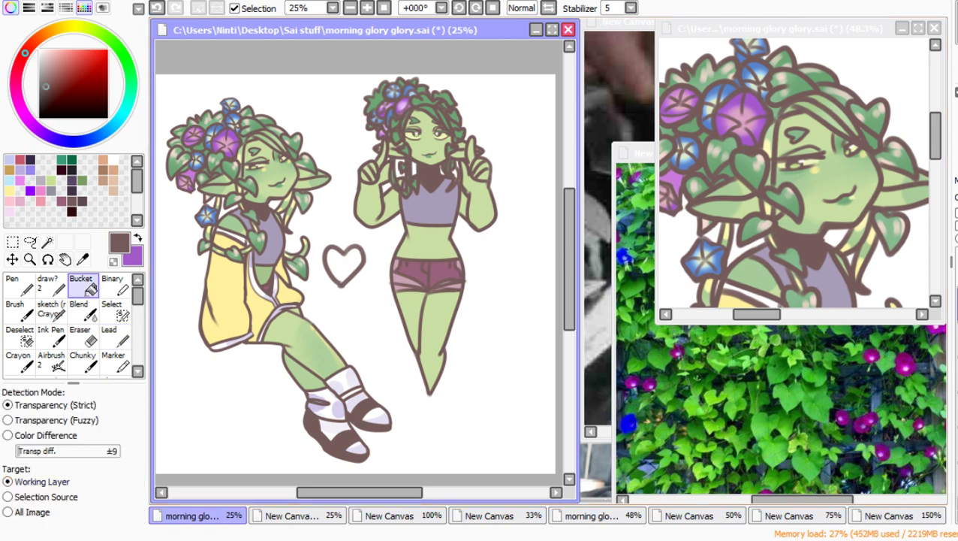
{"action": "left_click", "coordinate": [344, 264]}
{"action": "key", "text": "ctrl+alt+space"}
{"action": "left_click_drag", "start_coordinate": [312, 228], "coordinate": [397, 323]}
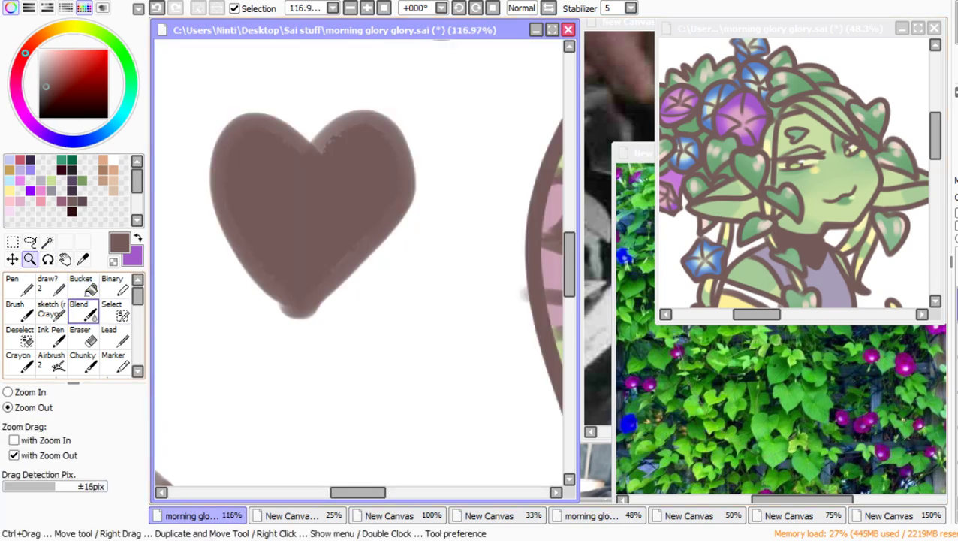
{"action": "left_click", "coordinate": [109, 336]}
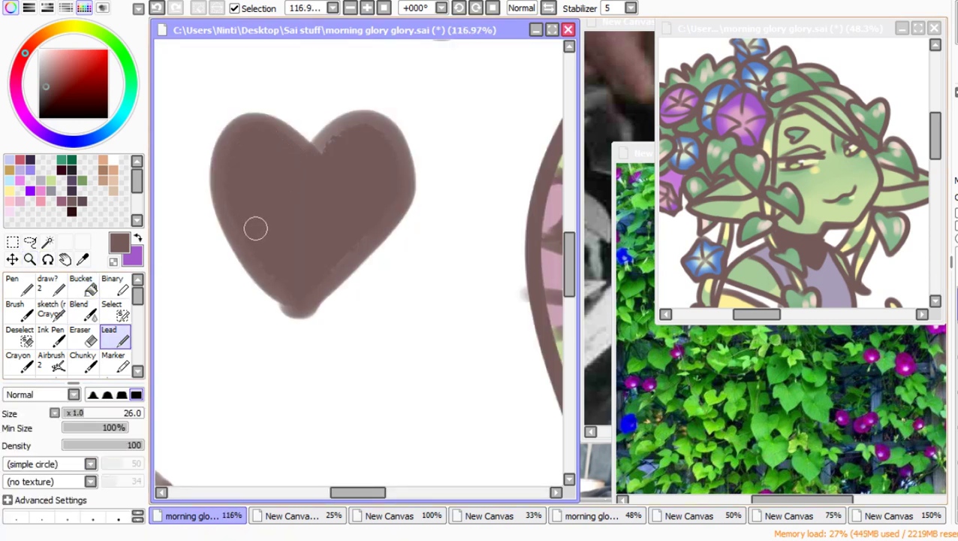
{"action": "left_click_drag", "start_coordinate": [319, 152], "coordinate": [382, 141]}
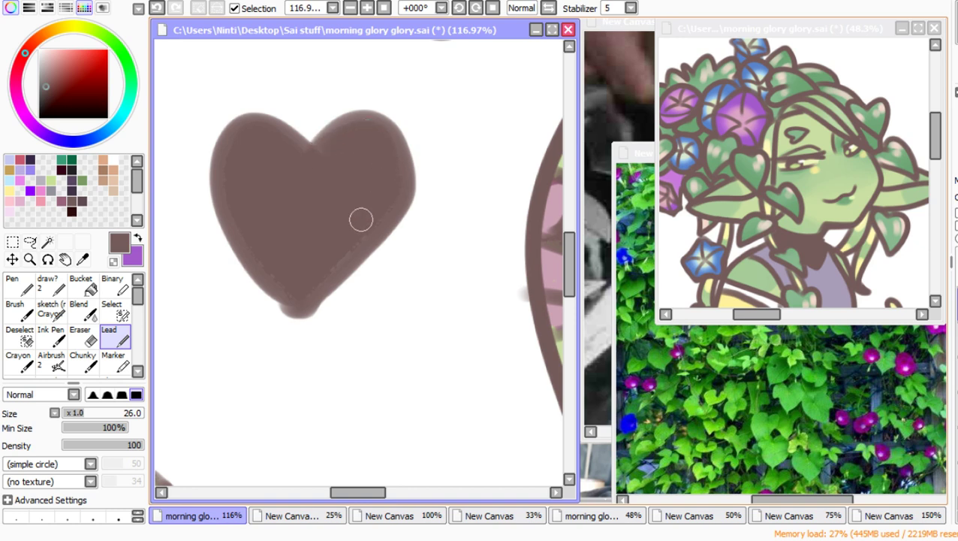
{"action": "mouse_move", "coordinate": [360, 219]}
{"action": "left_mouse_down"}
{"action": "mouse_move", "coordinate": [260, 246]}
{"action": "mouse_move", "coordinate": [301, 325]}
{"action": "mouse_move", "coordinate": [301, 254]}
{"action": "mouse_move", "coordinate": [295, 281]}
{"action": "left_mouse_up"}
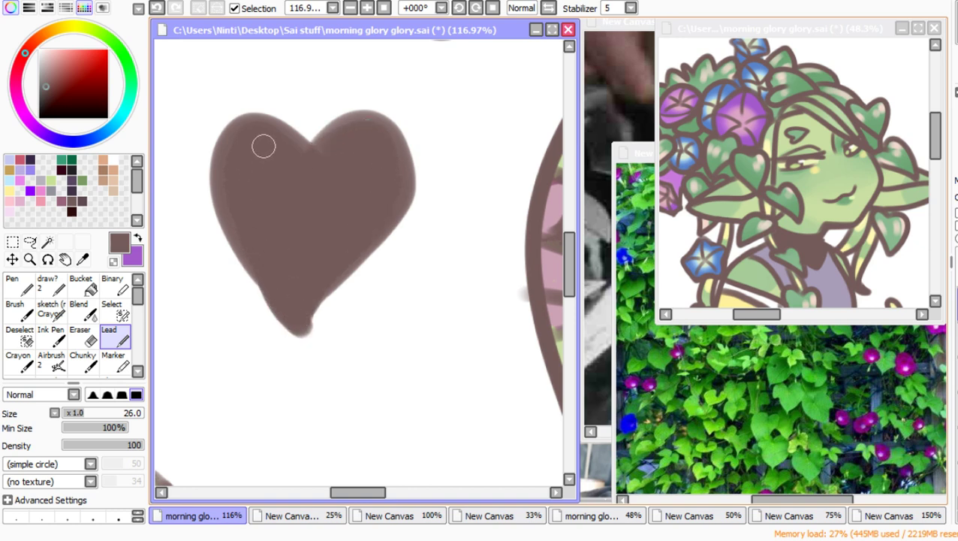
Step: Place a copy of the brown heart slightly below and to the right, overlapping the first one
{"action": "left_click", "coordinate": [30, 259]}
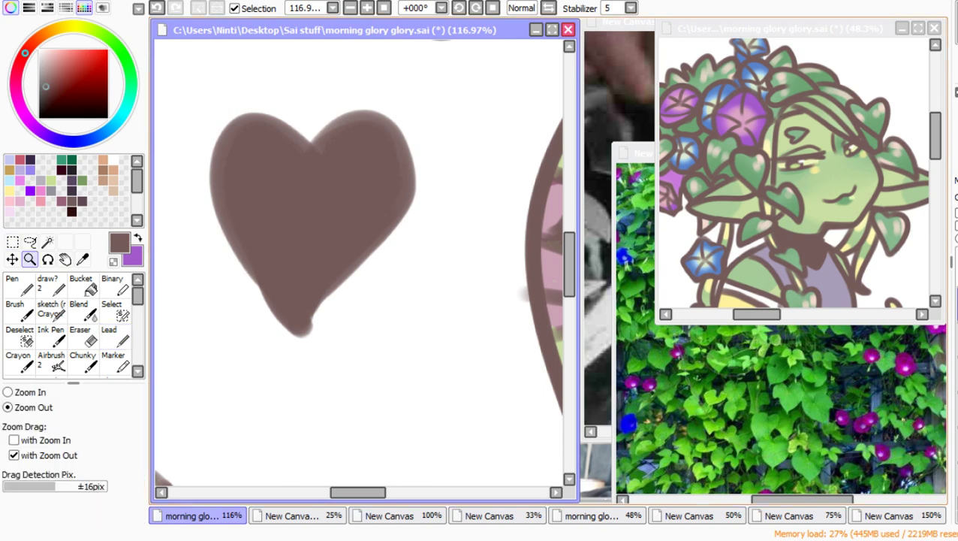
{"action": "left_click", "coordinate": [419, 232]}
{"action": "left_click", "coordinate": [419, 233]}
{"action": "left_click", "coordinate": [419, 233]}
{"action": "left_click", "coordinate": [419, 233]}
{"action": "left_click", "coordinate": [419, 233]}
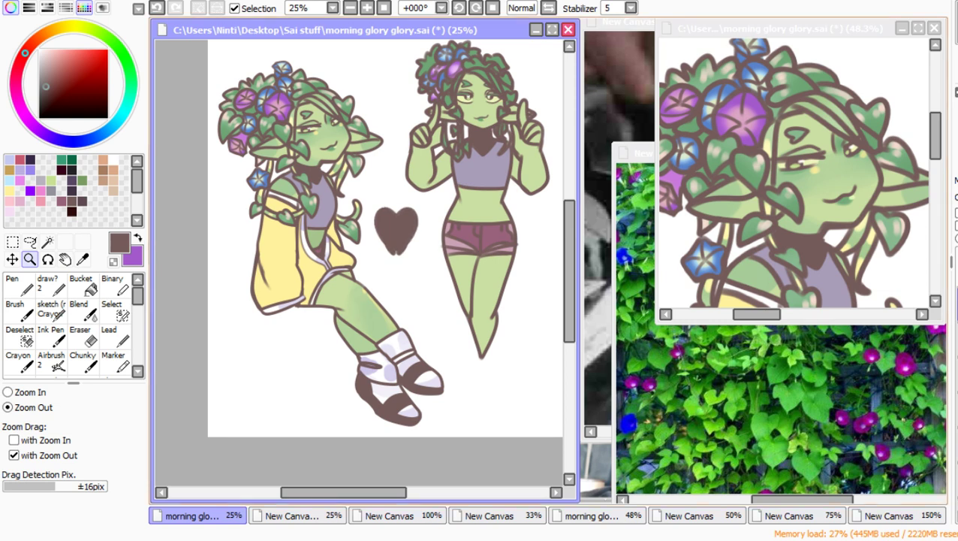
{"action": "left_click_drag", "start_coordinate": [395, 231], "coordinate": [412, 247]}
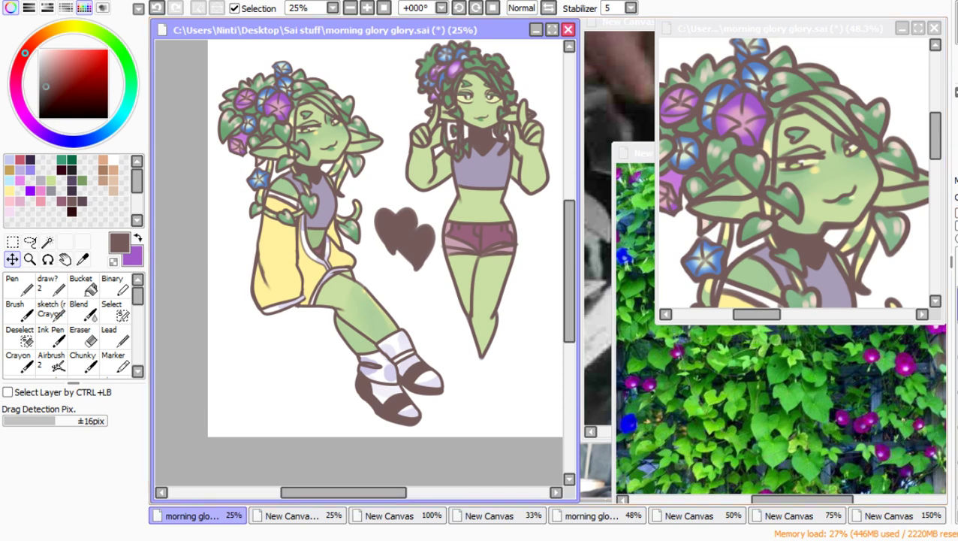
Step: Recolour the upper heart with the Ink Pen at size 250, trying the light skin green before settling on the leaf green
{"action": "left_click", "coordinate": [51, 181]}
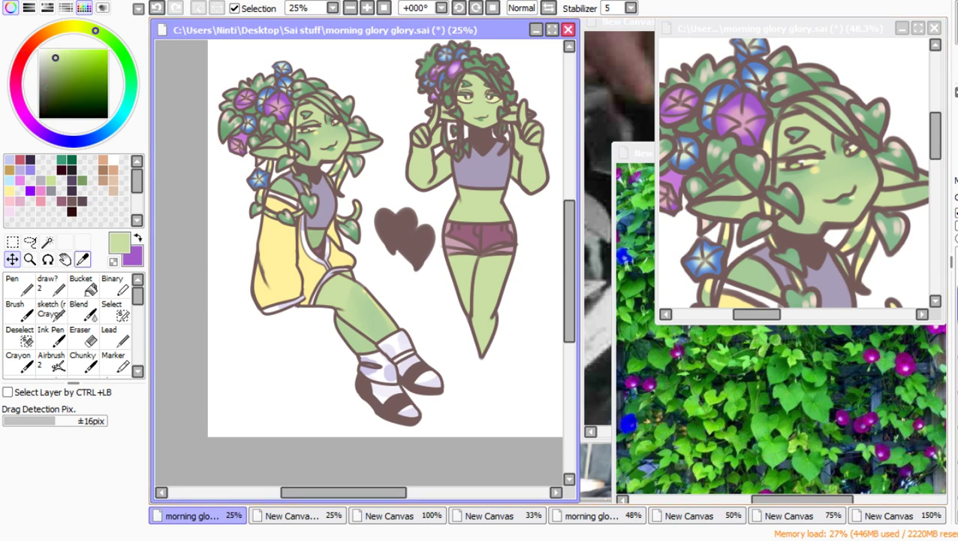
{"action": "left_click", "coordinate": [52, 336]}
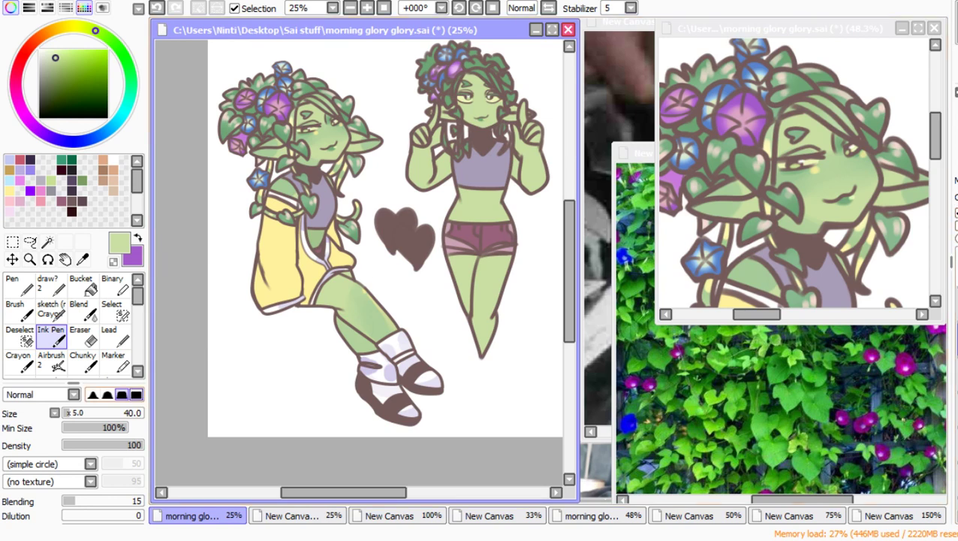
{"action": "left_click_drag", "start_coordinate": [72, 413], "coordinate": [103, 413]}
{"action": "left_click_drag", "start_coordinate": [408, 249], "coordinate": [422, 235]}
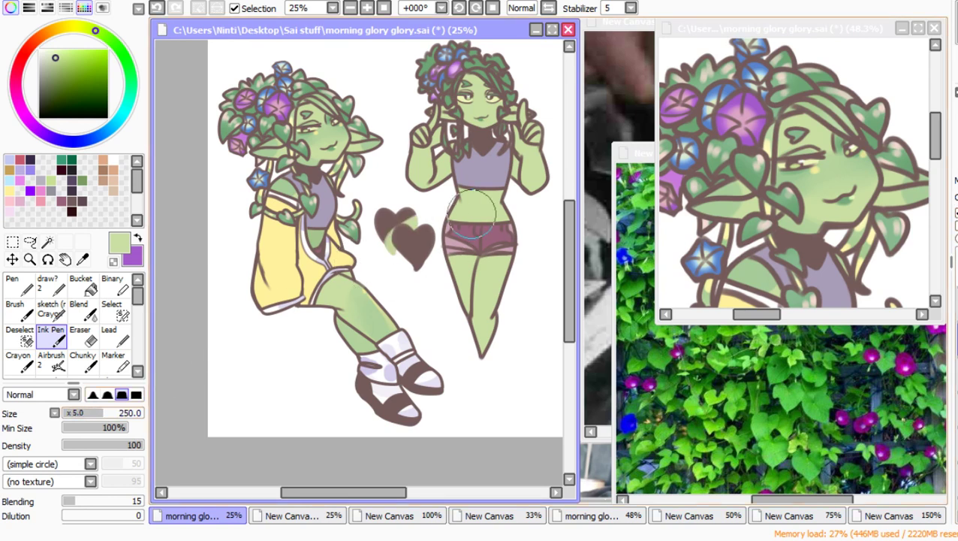
{"action": "left_click", "coordinate": [395, 227]}
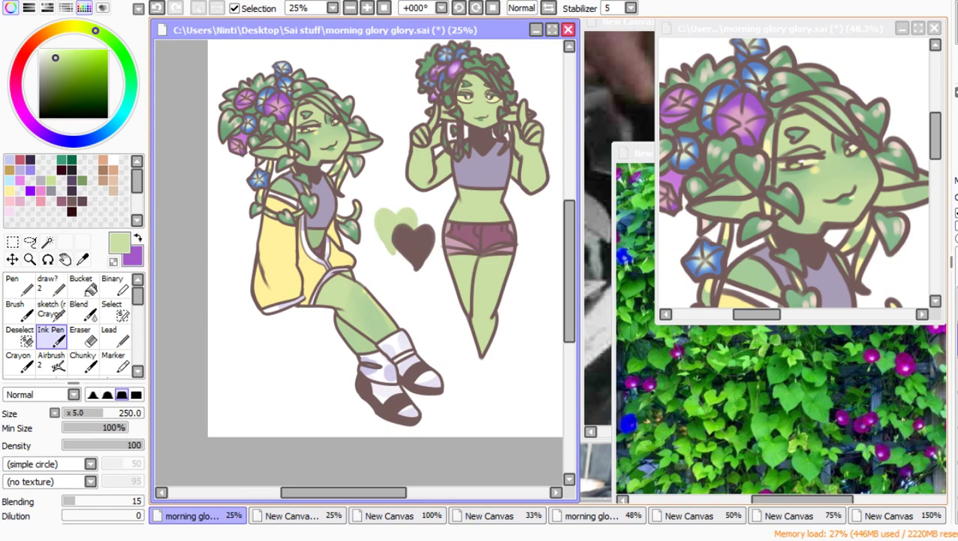
{"action": "left_click", "coordinate": [273, 141], "text": "alt"}
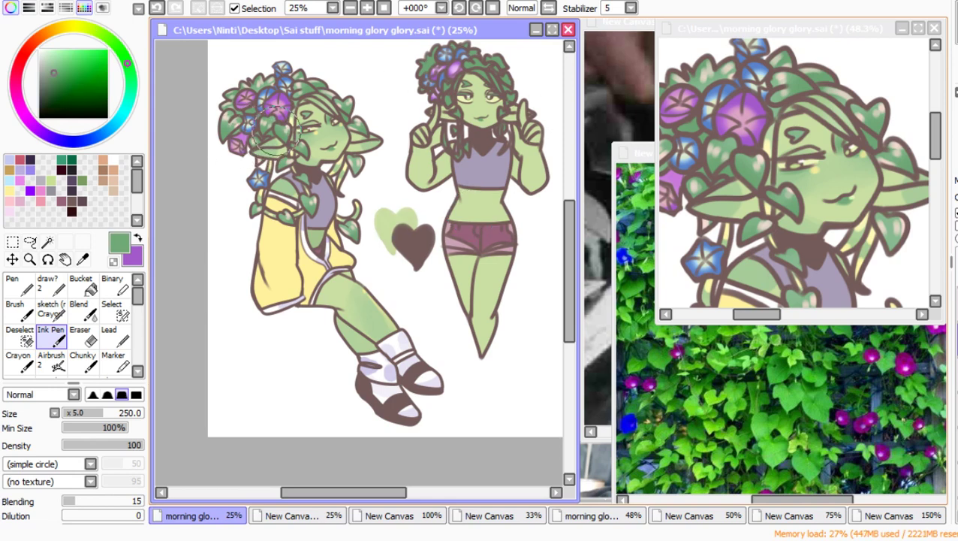
{"action": "mouse_move", "coordinate": [381, 201]}
{"action": "left_mouse_down"}
{"action": "mouse_move", "coordinate": [363, 219]}
{"action": "mouse_move", "coordinate": [402, 213]}
{"action": "mouse_move", "coordinate": [393, 269]}
{"action": "left_mouse_up"}
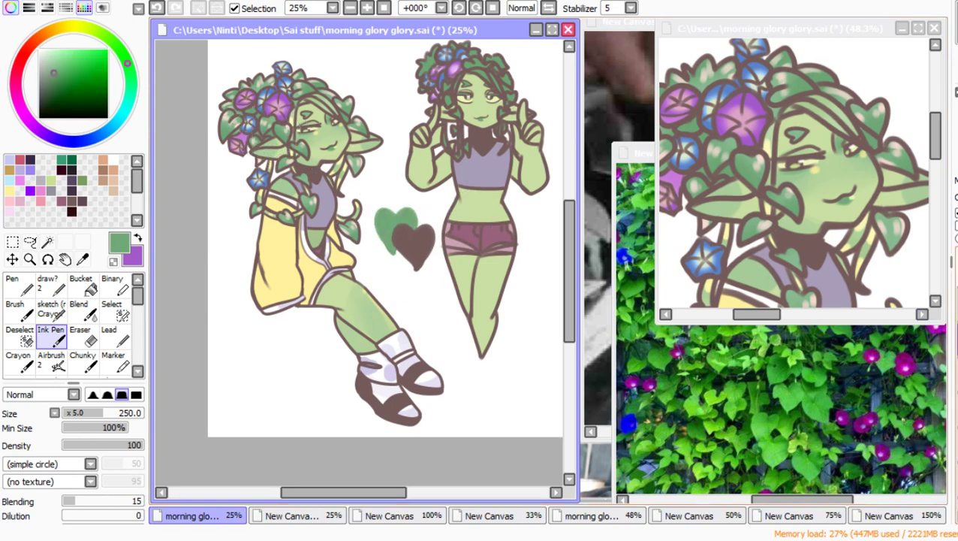
Step: Recolour the second heart in the light skin green and add a lavender heart copy below the two green ones
{"action": "left_click", "coordinate": [315, 316], "text": "alt"}
{"action": "mouse_move", "coordinate": [376, 233]}
{"action": "left_mouse_down"}
{"action": "mouse_move", "coordinate": [385, 256]}
{"action": "mouse_move", "coordinate": [450, 252]}
{"action": "left_mouse_up"}
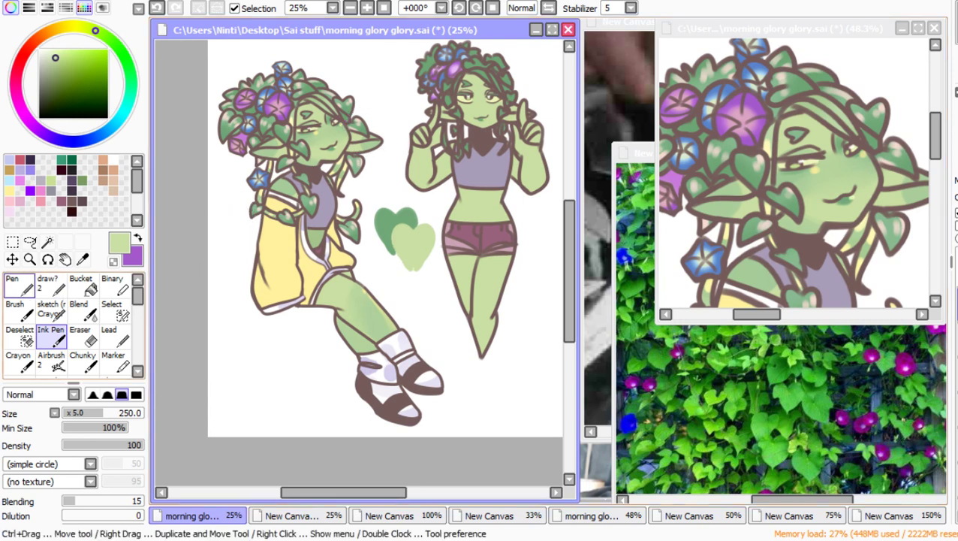
{"action": "left_click", "coordinate": [12, 258]}
{"action": "left_click_drag", "start_coordinate": [413, 246], "coordinate": [398, 255]}
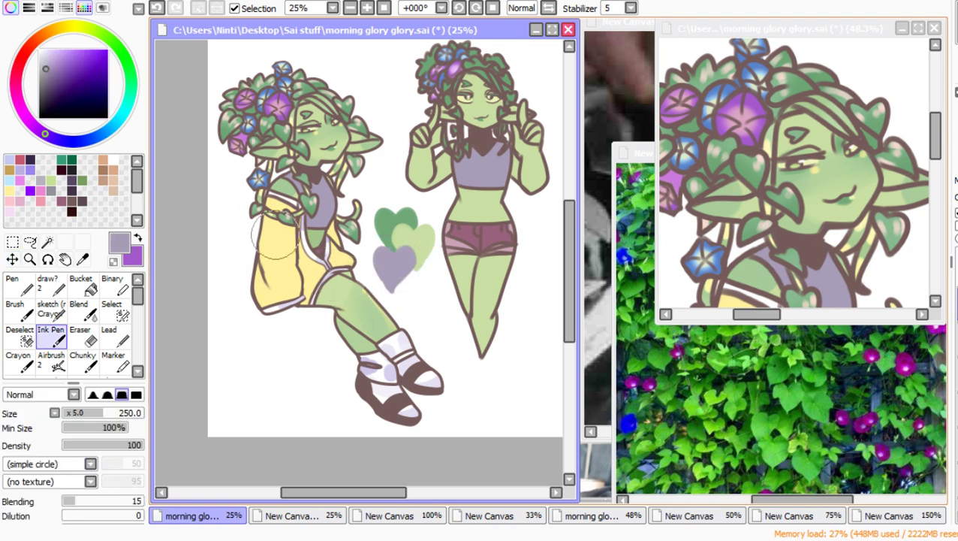
Step: Recolour the lavender heart with the yellow sampled from the seated figure's jacket
{"action": "left_click", "coordinate": [284, 266], "text": "alt"}
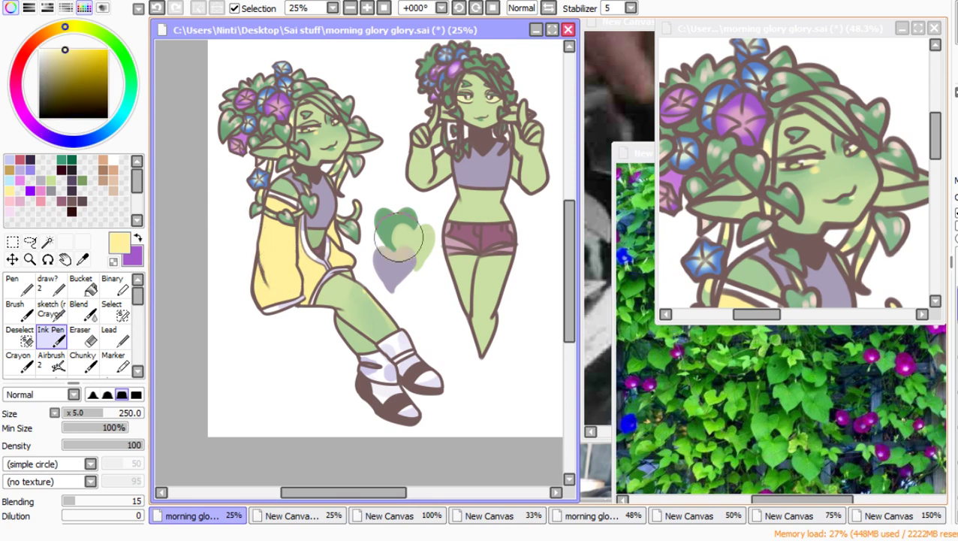
{"action": "mouse_move", "coordinate": [405, 233]}
{"action": "left_mouse_down"}
{"action": "mouse_move", "coordinate": [388, 285]}
{"action": "mouse_move", "coordinate": [394, 297]}
{"action": "mouse_move", "coordinate": [375, 311]}
{"action": "left_mouse_up"}
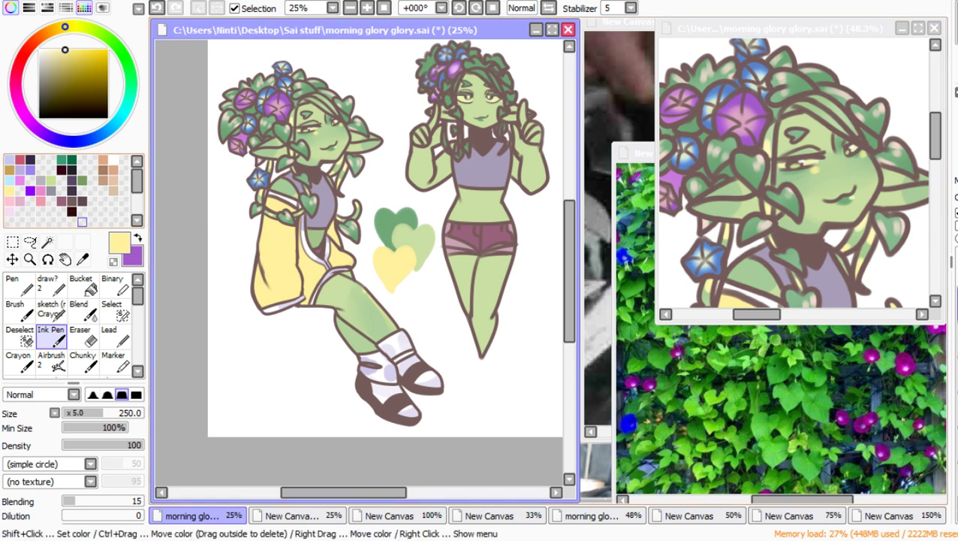
Step: Try raising the three-heart group and scaling it down, then undo the resize
{"action": "left_click", "coordinate": [12, 258]}
{"action": "left_click_drag", "start_coordinate": [402, 244], "coordinate": [397, 223]}
{"action": "key", "text": "ctrl+t"}
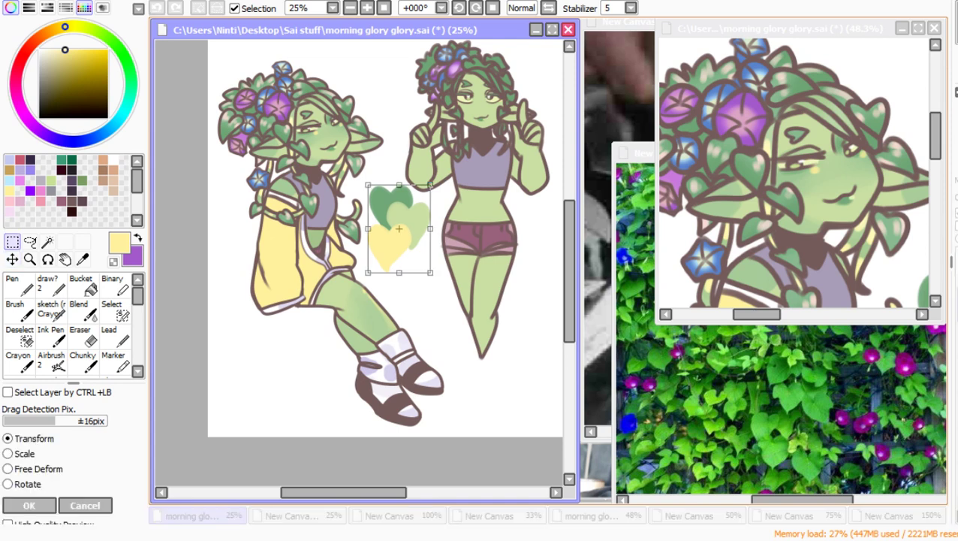
{"action": "left_click_drag", "start_coordinate": [430, 272], "coordinate": [413, 242]}
{"action": "left_click_drag", "start_coordinate": [391, 211], "coordinate": [390, 209]}
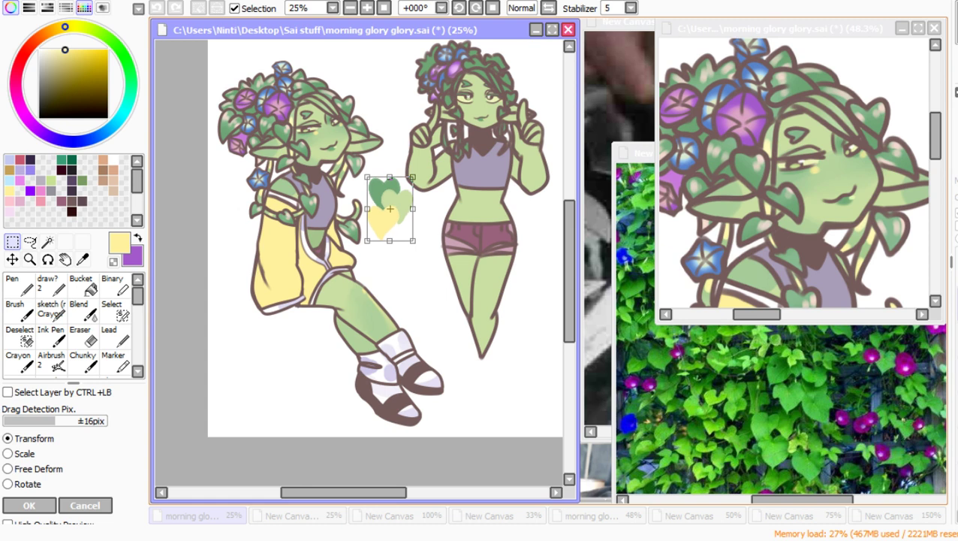
{"action": "key", "text": "Return"}
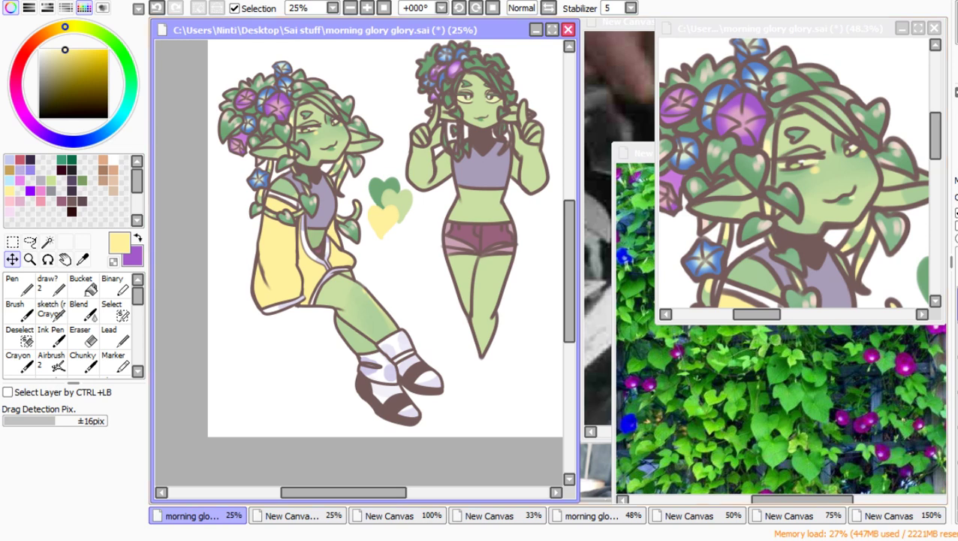
{"action": "key", "text": "ctrl+z"}
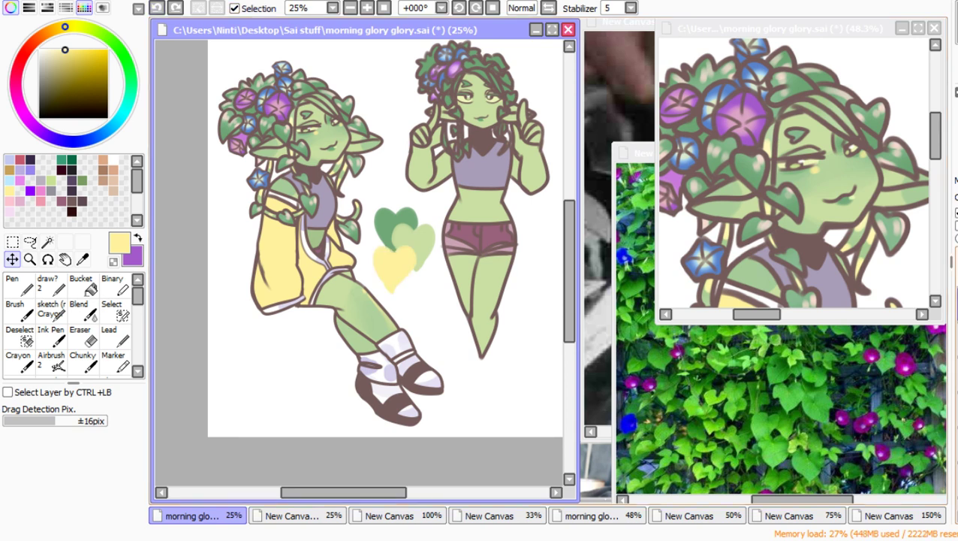
Step: Place a copy of the yellow heart to the right of the standing figure's hips, undoing an extra second copy
{"action": "left_click_drag", "start_coordinate": [344, 492], "coordinate": [379, 492]}
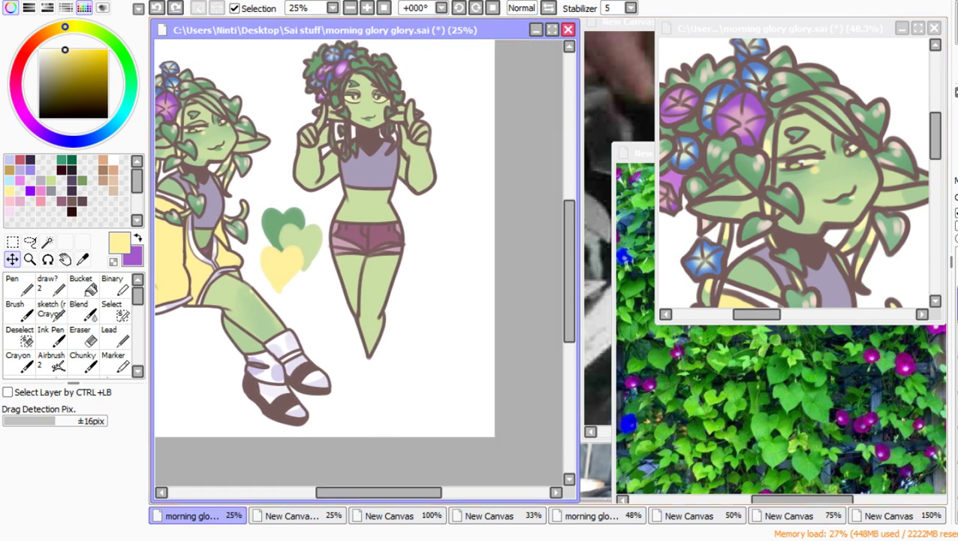
{"action": "key", "text": "ctrl+y"}
{"action": "key", "text": "ctrl+z"}
{"action": "key", "text": "ctrl+y"}
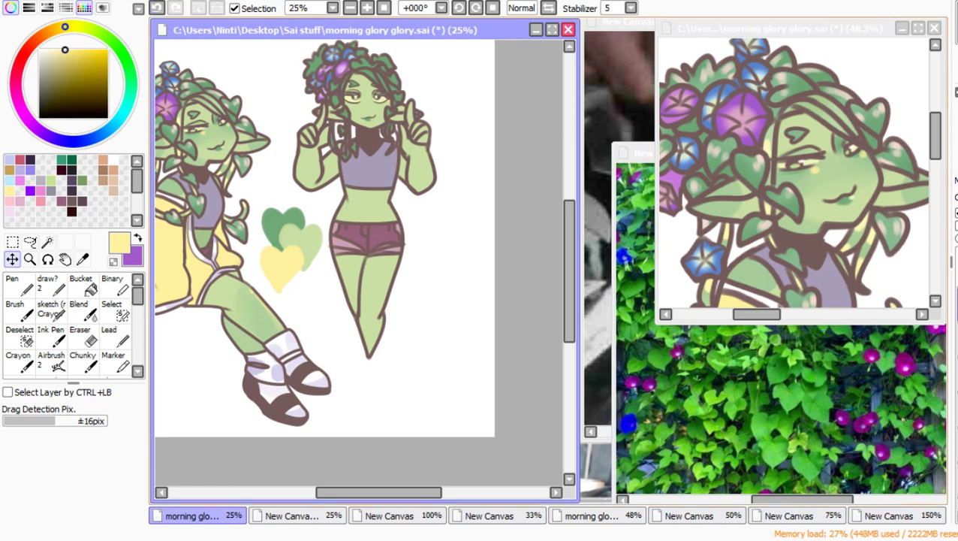
{"action": "left_click_drag", "start_coordinate": [282, 267], "coordinate": [435, 226]}
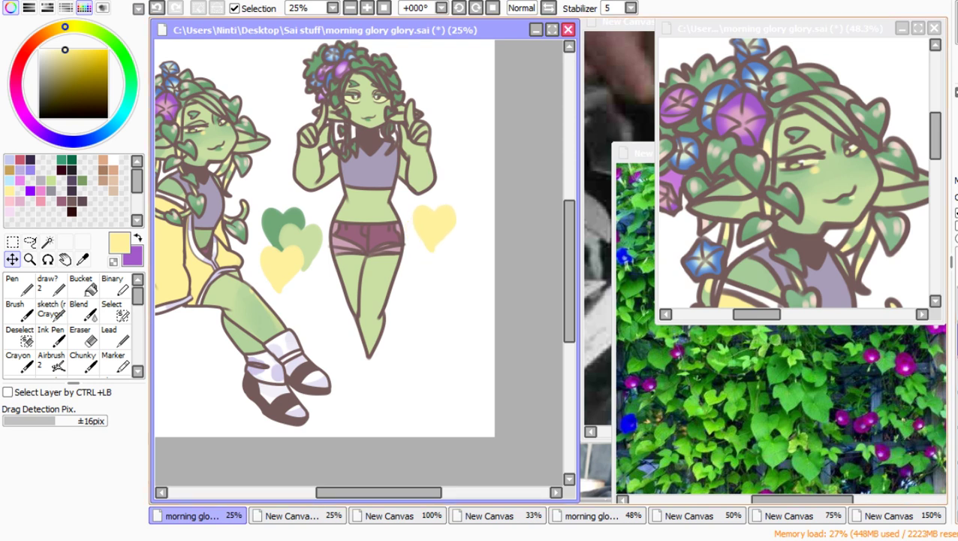
{"action": "left_click_drag", "start_coordinate": [282, 267], "coordinate": [423, 254]}
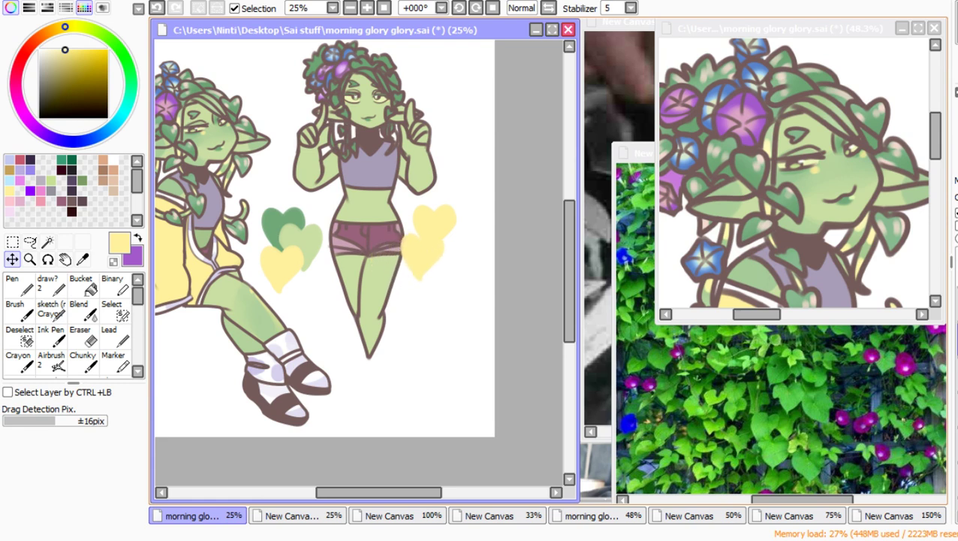
{"action": "key", "text": "ctrl+z"}
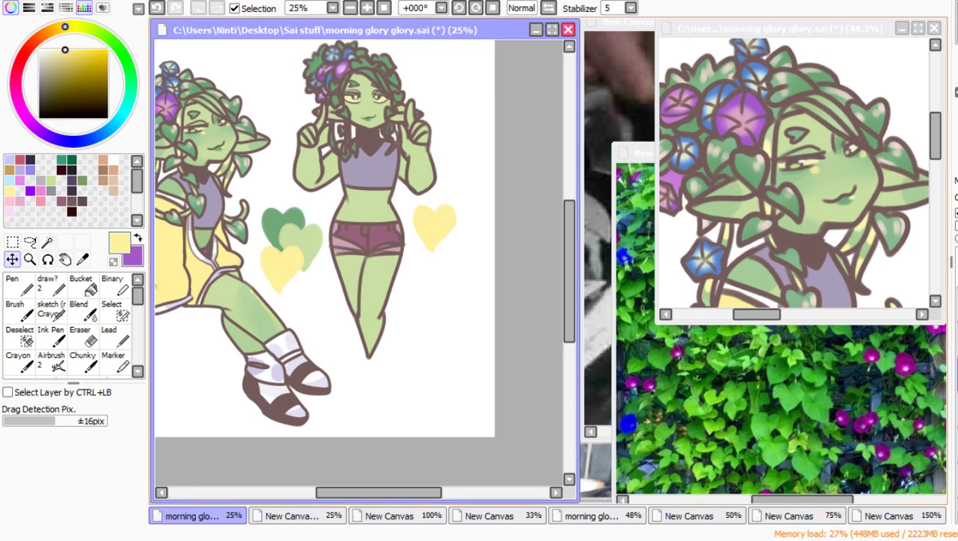
Step: Place a light green heart copy to the lower right of the copied yellow heart and a leaf green copy below it
{"action": "key", "text": "ctrl+v"}
{"action": "left_click_drag", "start_coordinate": [389, 241], "coordinate": [464, 243]}
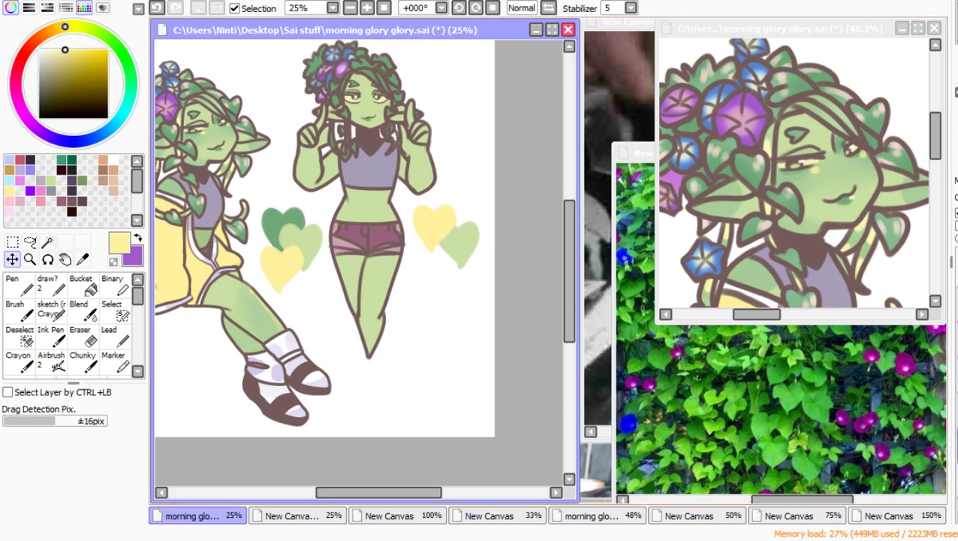
{"action": "key", "text": "ctrl+v"}
{"action": "left_click_drag", "start_coordinate": [283, 228], "coordinate": [426, 263]}
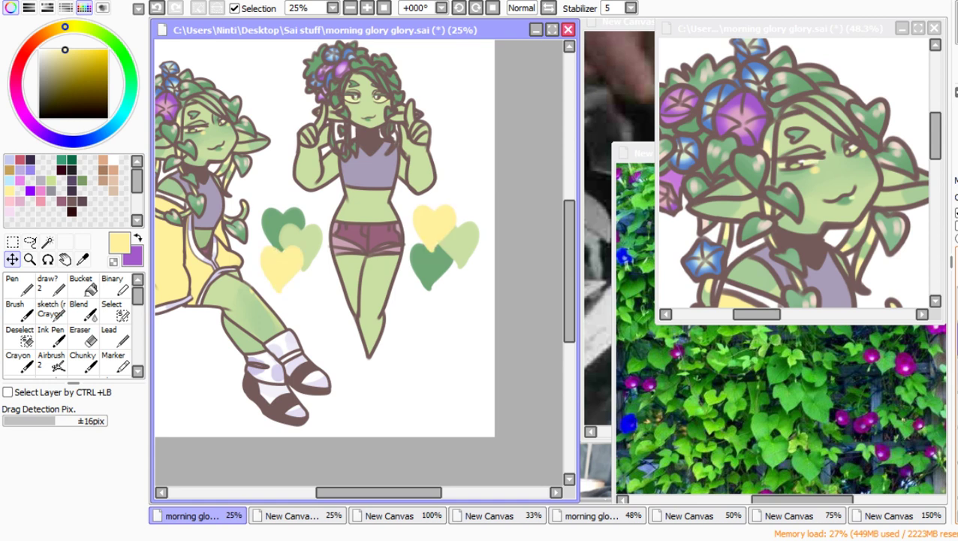
Step: Toggle the heart layers off and on to identify which layer holds each heart
{"action": "key", "text": "Delete"}
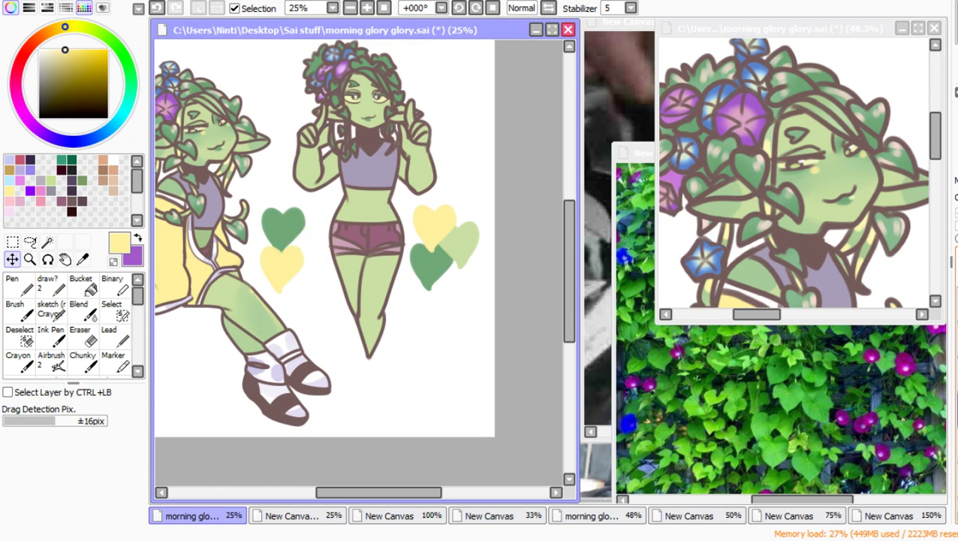
{"action": "left_click", "coordinate": [956, 407]}
{"action": "left_click", "coordinate": [956, 443]}
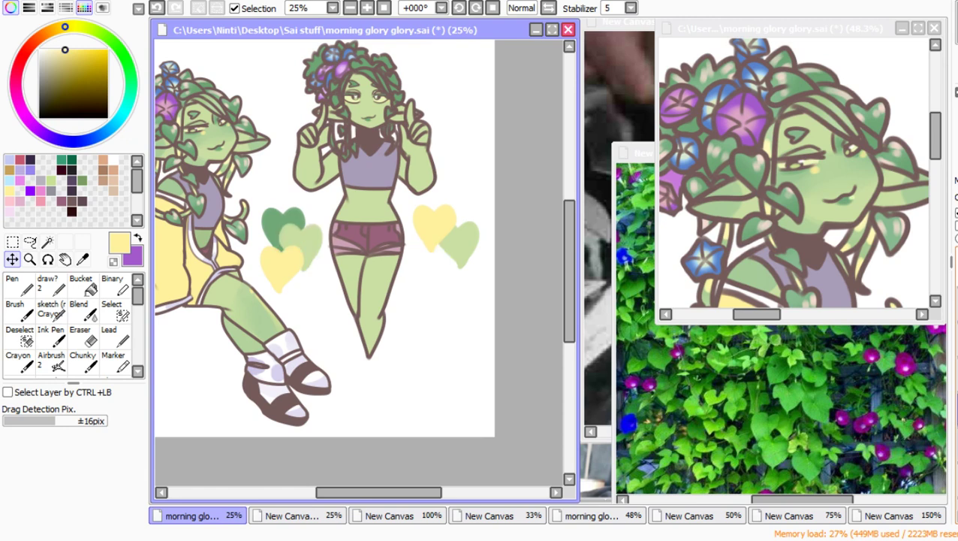
{"action": "left_click", "coordinate": [957, 443]}
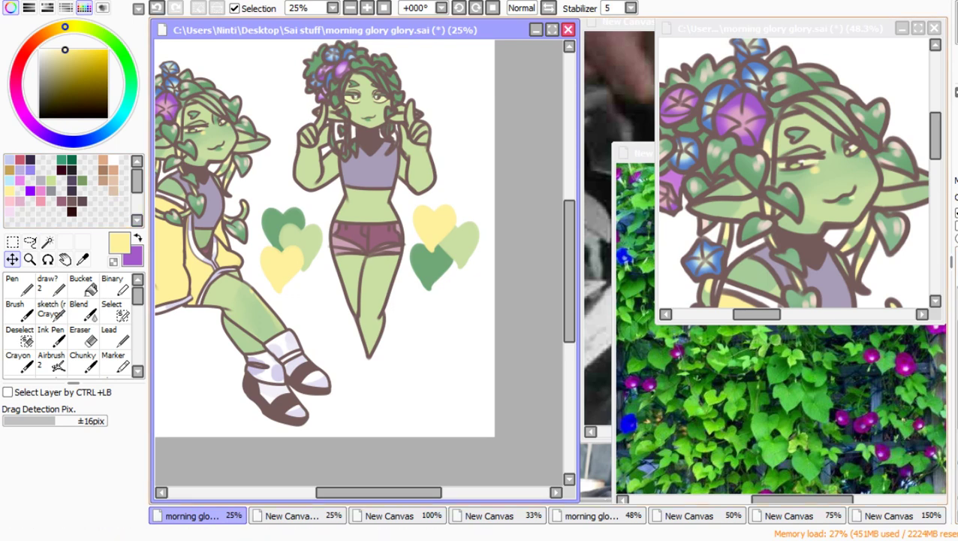
Step: With the Ink Pen at size 250, recolour the copied yellow heart in the crop top's lavender and the copied light green heart in maroon
{"action": "right_click", "coordinate": [214, 198]}
{"action": "left_click", "coordinate": [52, 336]}
{"action": "left_click_drag", "start_coordinate": [404, 218], "coordinate": [439, 229]}
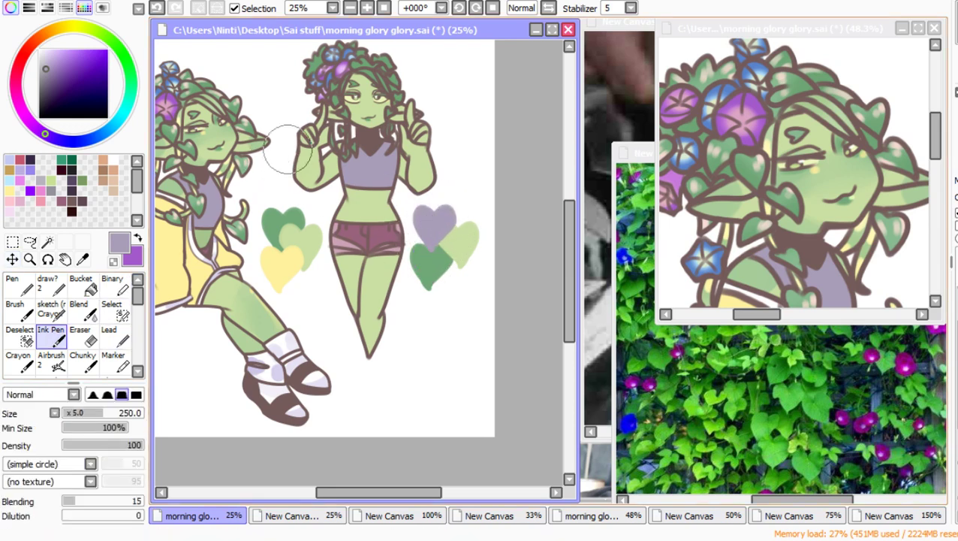
{"action": "right_click", "coordinate": [206, 247]}
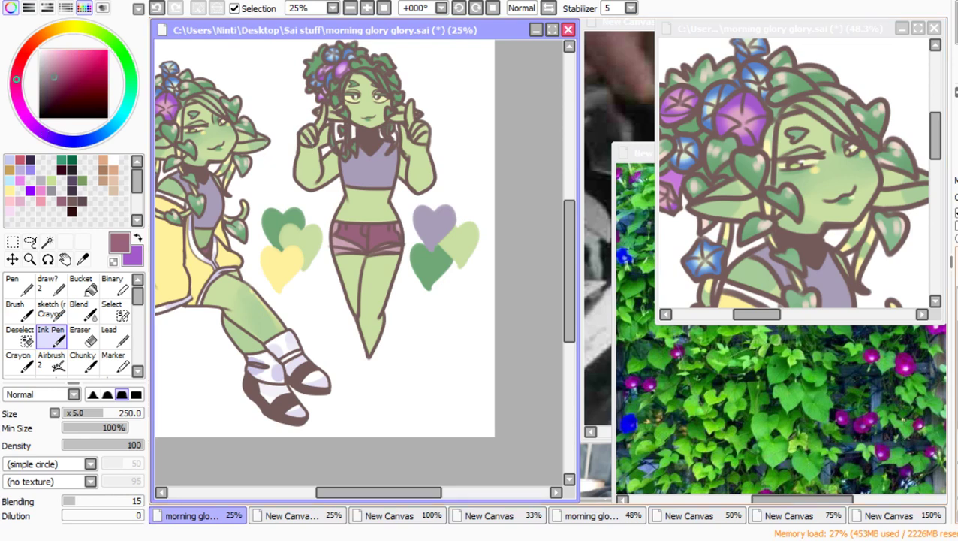
{"action": "mouse_move", "coordinate": [469, 224]}
{"action": "left_mouse_down"}
{"action": "mouse_move", "coordinate": [446, 229]}
{"action": "mouse_move", "coordinate": [458, 249]}
{"action": "left_mouse_up"}
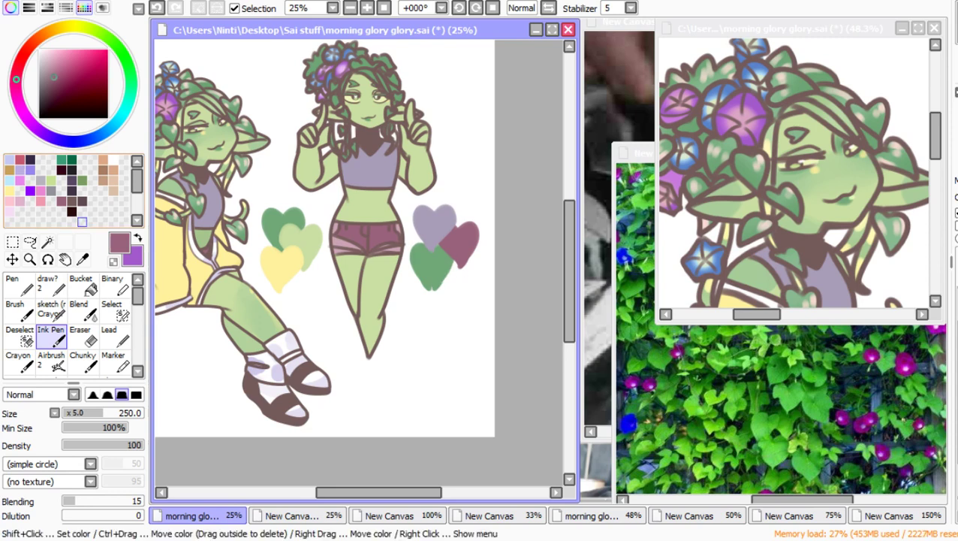
Step: Add another leaf green heart copy beneath the maroon heart, overlapping the existing green one
{"action": "key", "text": "ctrl"}
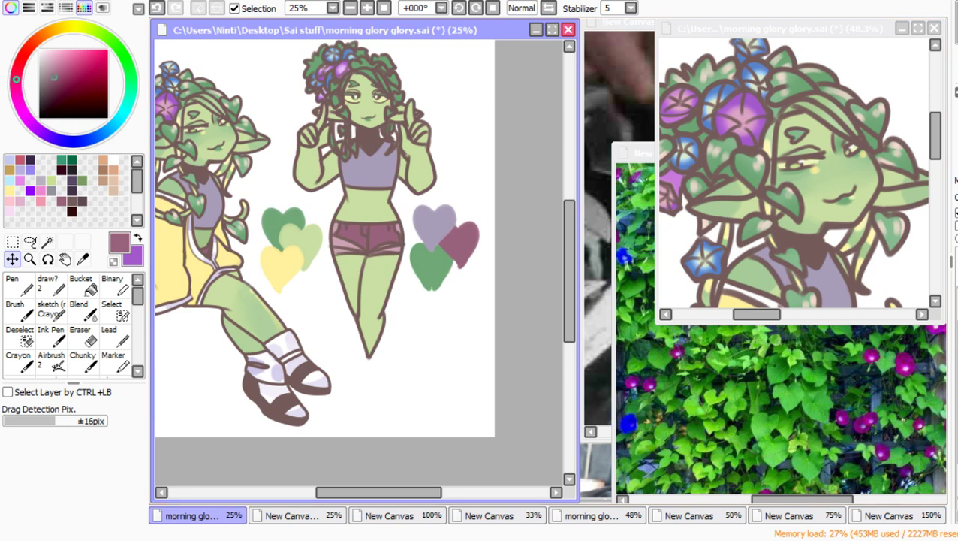
{"action": "left_click_drag", "start_coordinate": [431, 265], "coordinate": [393, 226]}
{"action": "left_click_drag", "start_coordinate": [393, 226], "coordinate": [556, 481]}
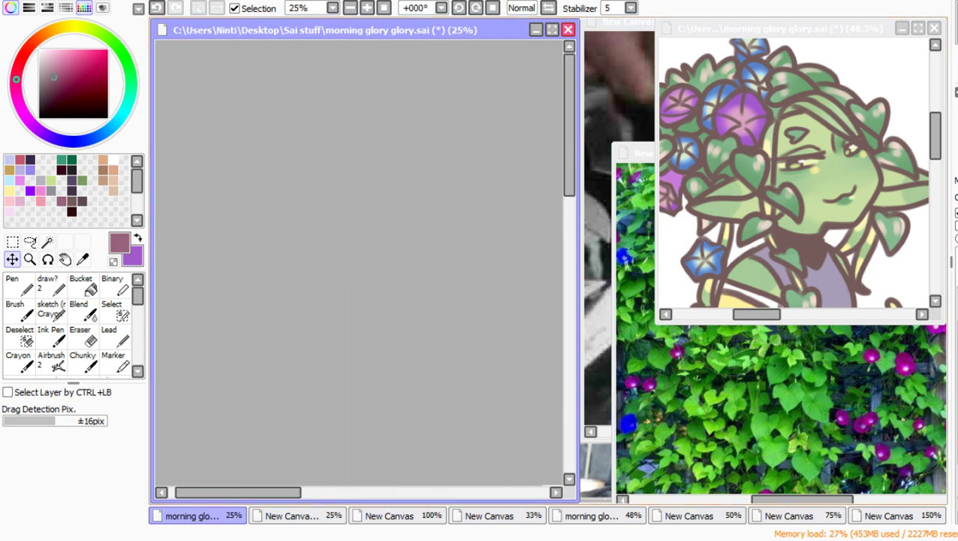
{"action": "key", "text": "ctrl+z"}
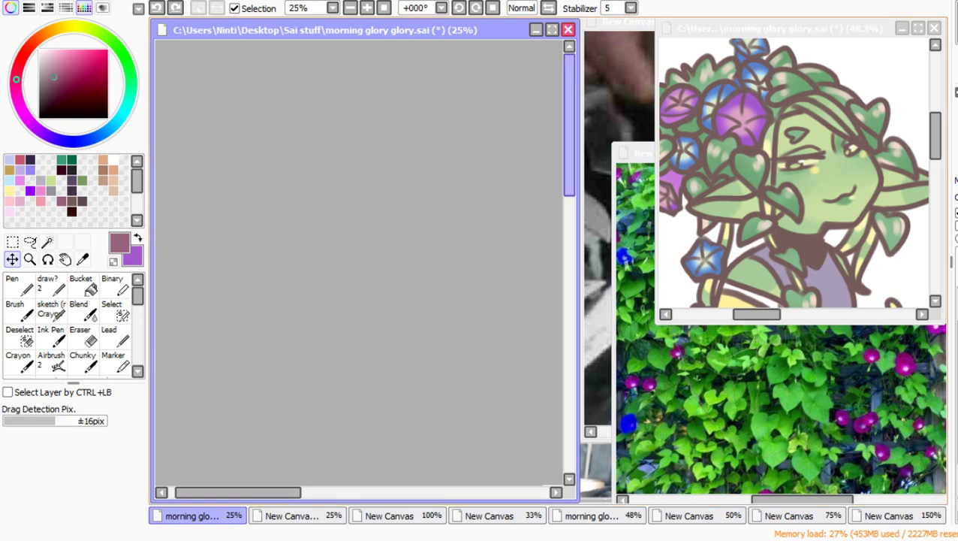
{"action": "left_click_drag", "start_coordinate": [569, 125], "coordinate": [569, 153]}
{"action": "left_click_drag", "start_coordinate": [238, 492], "coordinate": [384, 492]}
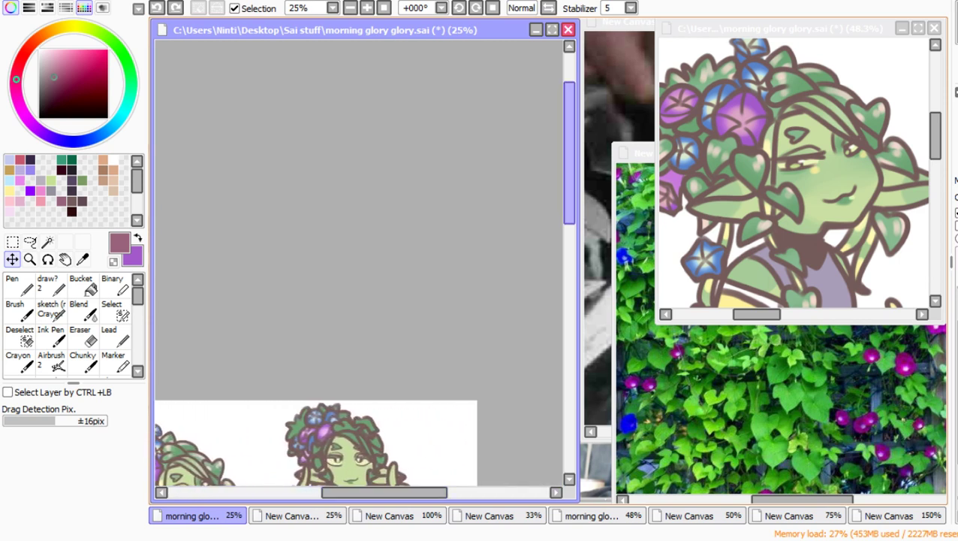
{"action": "left_click_drag", "start_coordinate": [569, 153], "coordinate": [569, 264]}
{"action": "left_click_drag", "start_coordinate": [417, 289], "coordinate": [438, 302]}
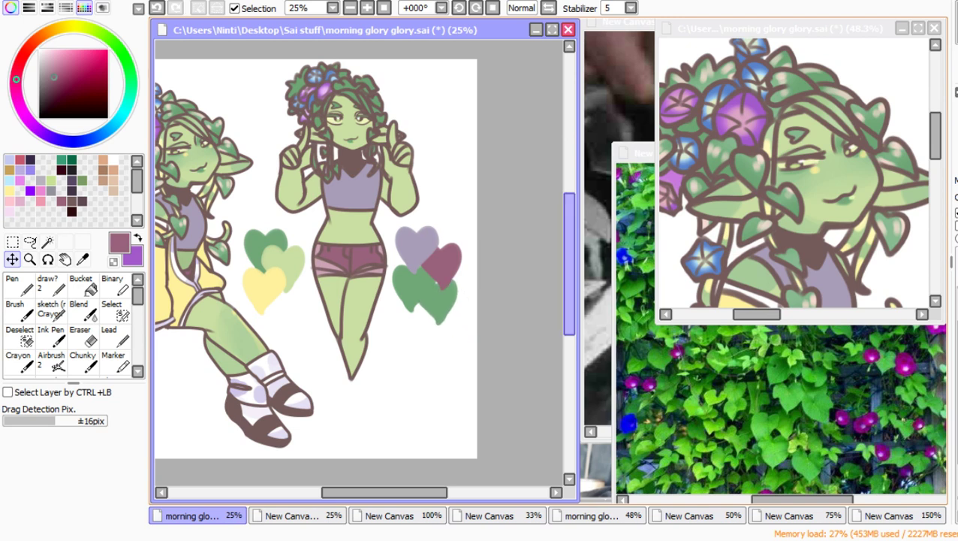
Step: Recolour the newest heart purple and the leaf green heart beside it in the flowers' blue with the Ink Pen
{"action": "left_click", "coordinate": [51, 337]}
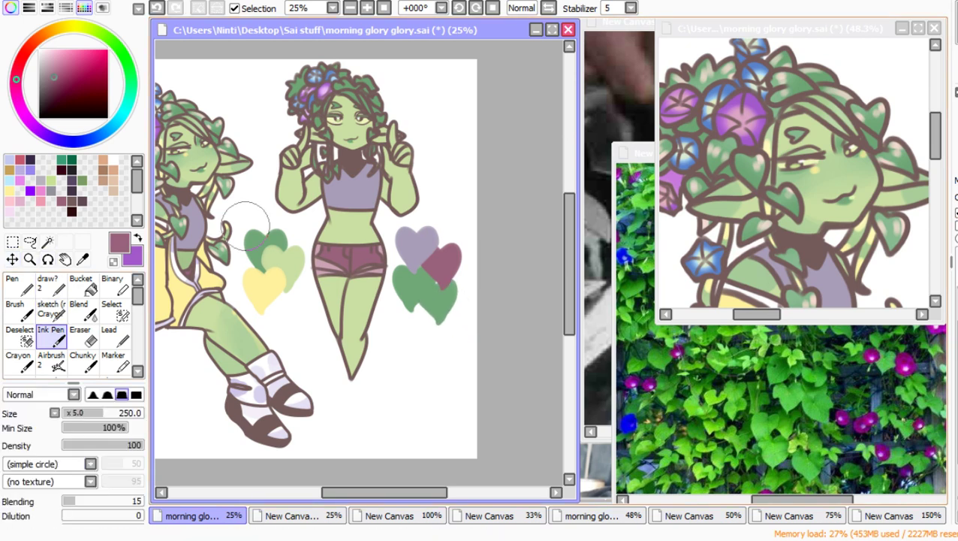
{"action": "left_click", "coordinate": [135, 259]}
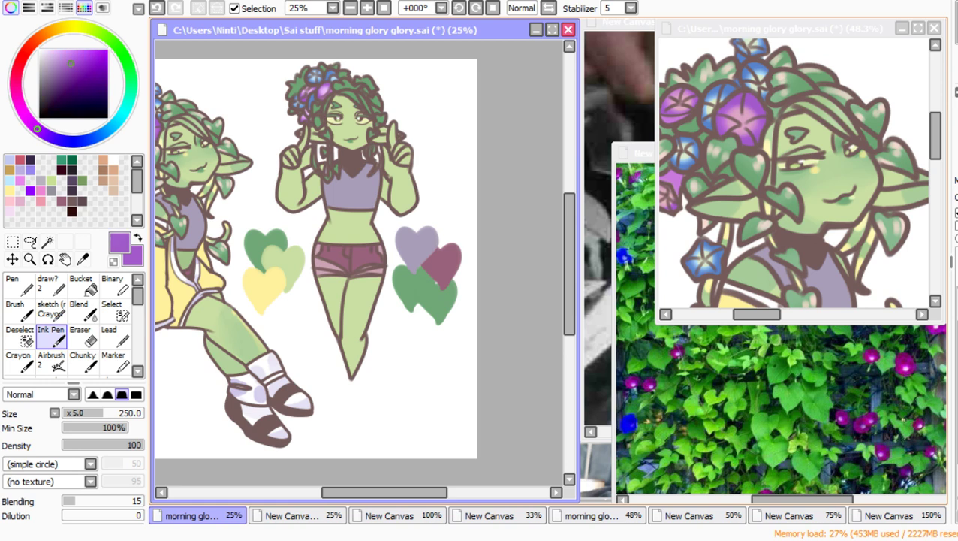
{"action": "mouse_move", "coordinate": [466, 274]}
{"action": "left_mouse_down"}
{"action": "mouse_move", "coordinate": [406, 308]}
{"action": "mouse_move", "coordinate": [430, 324]}
{"action": "left_mouse_up"}
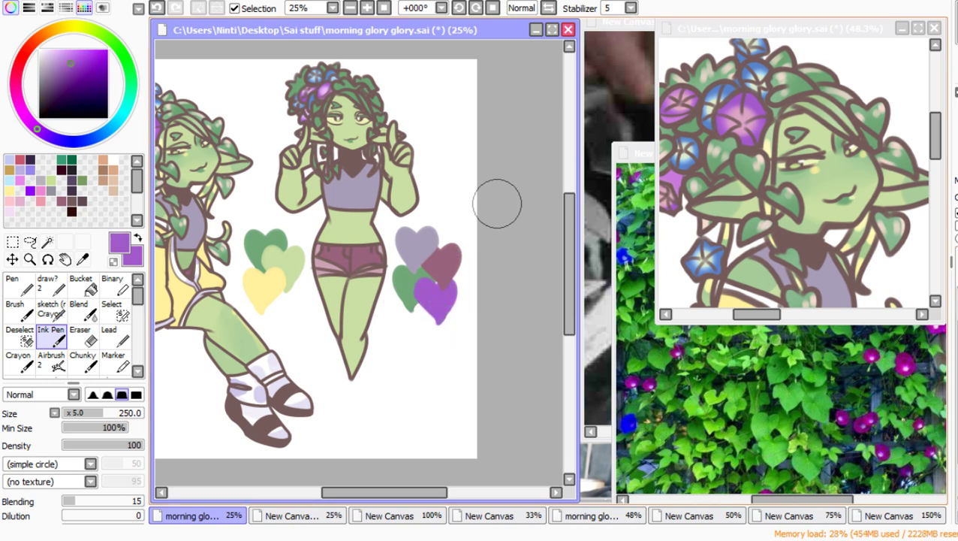
{"action": "right_click", "coordinate": [695, 259]}
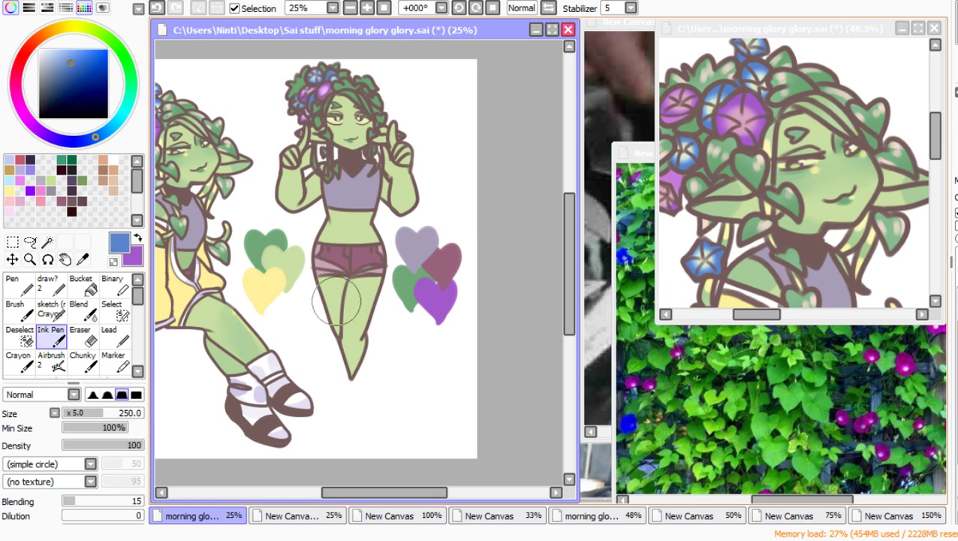
{"action": "left_click_drag", "start_coordinate": [408, 284], "coordinate": [406, 332]}
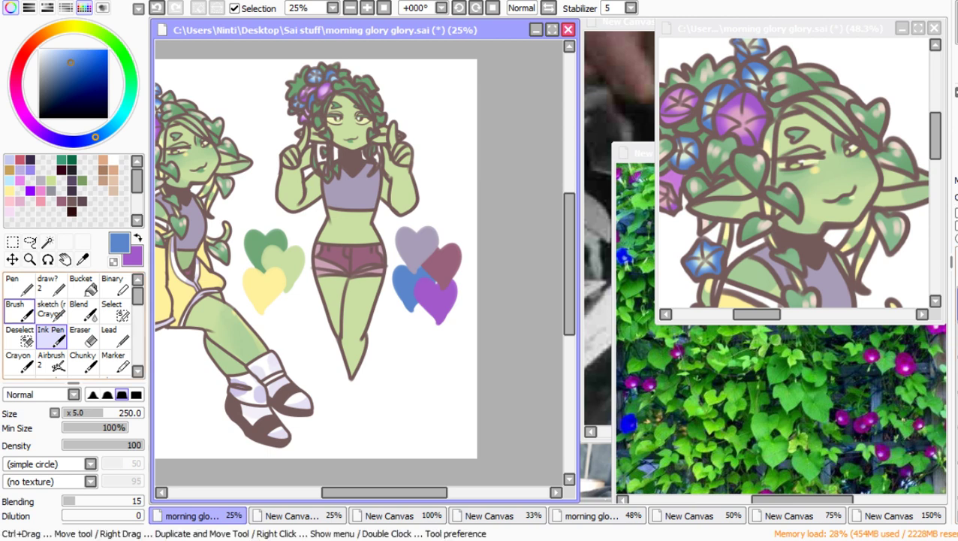
Step: Nudge the four-heart group slightly upward and the three-heart group slightly up and to the left
{"action": "left_click", "coordinate": [12, 259]}
{"action": "mouse_move", "coordinate": [426, 275]}
{"action": "left_mouse_down"}
{"action": "mouse_move", "coordinate": [425, 228]}
{"action": "mouse_move", "coordinate": [427, 266]}
{"action": "left_mouse_up"}
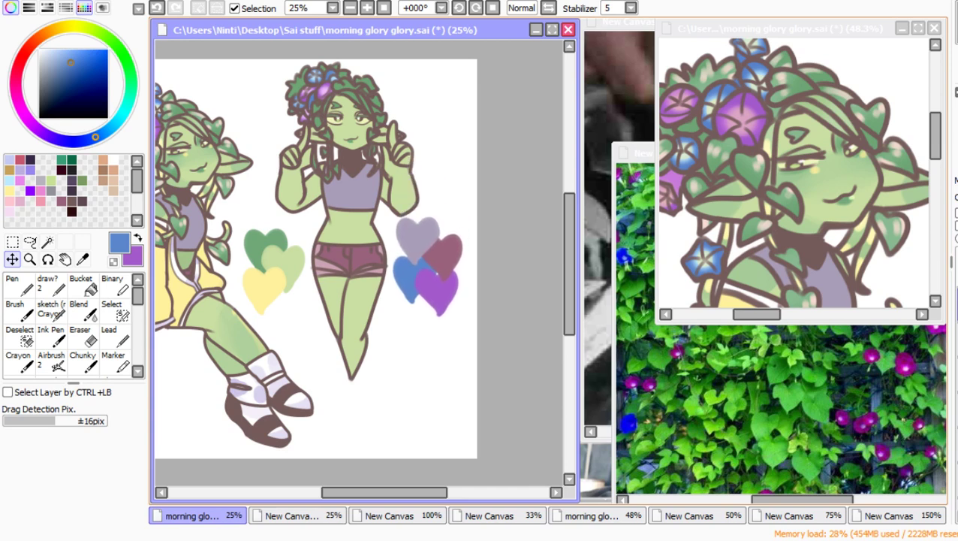
{"action": "left_click_drag", "start_coordinate": [272, 268], "coordinate": [267, 255]}
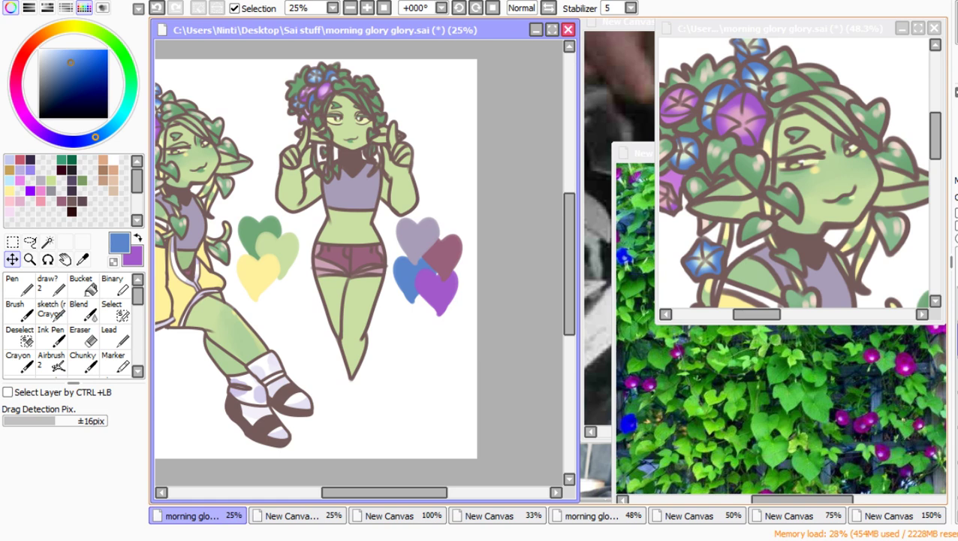
{"action": "key", "text": "alt+Tab"}
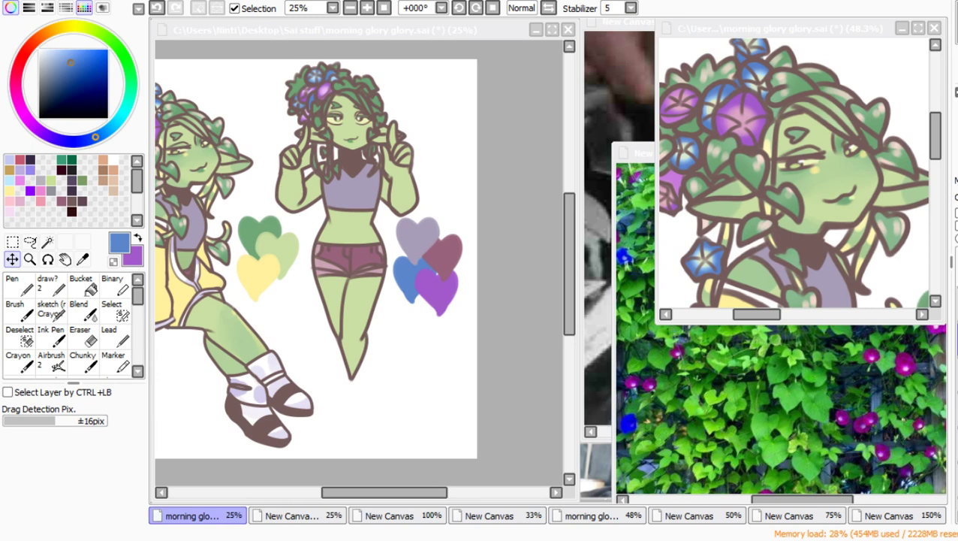
{"action": "key", "text": "alt+Tab"}
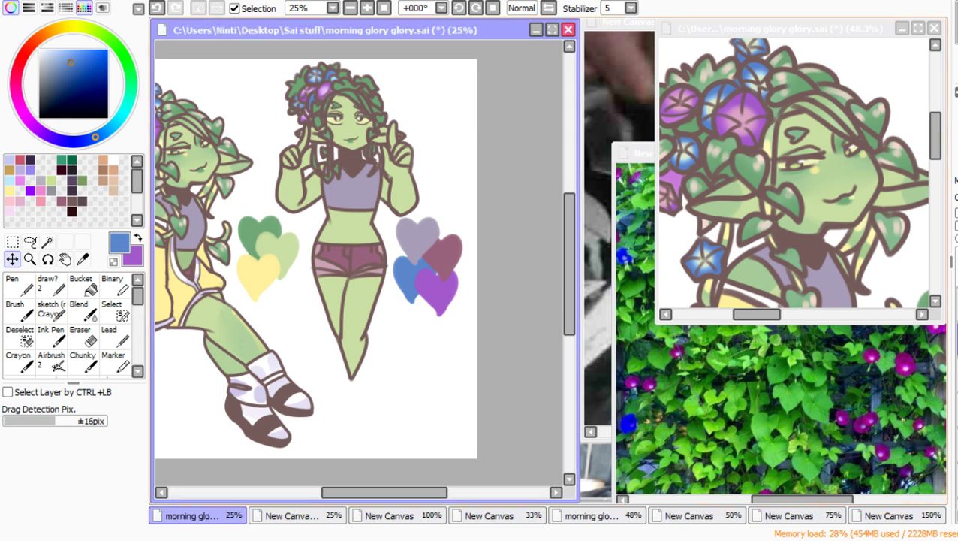
Step: With the Lead brush at size 20 in the brown outline colour, write the artist signature beside the standing figure's lower leg
{"action": "left_click_drag", "start_coordinate": [394, 493], "coordinate": [359, 492]}
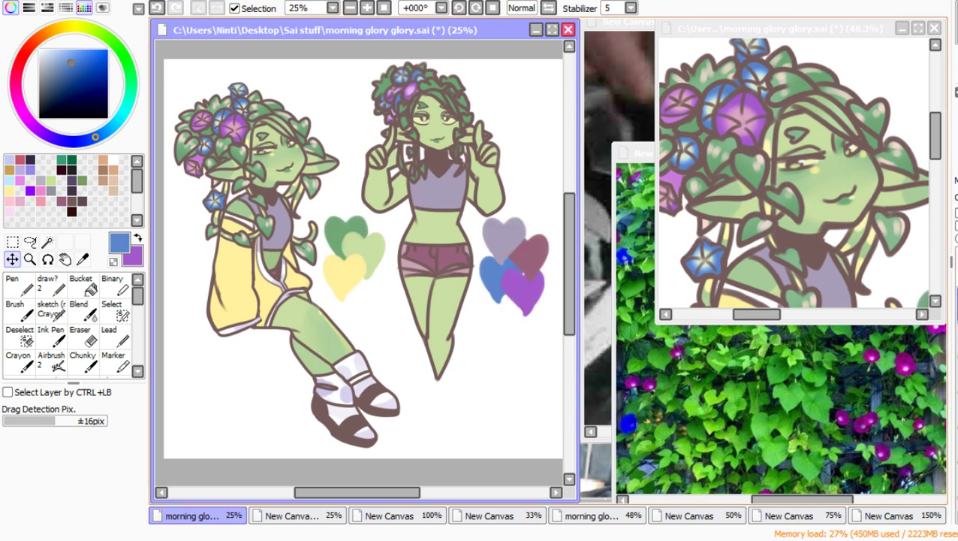
{"action": "left_click", "coordinate": [115, 336]}
{"action": "key", "text": "bracketright"}
{"action": "key", "text": "bracketright"}
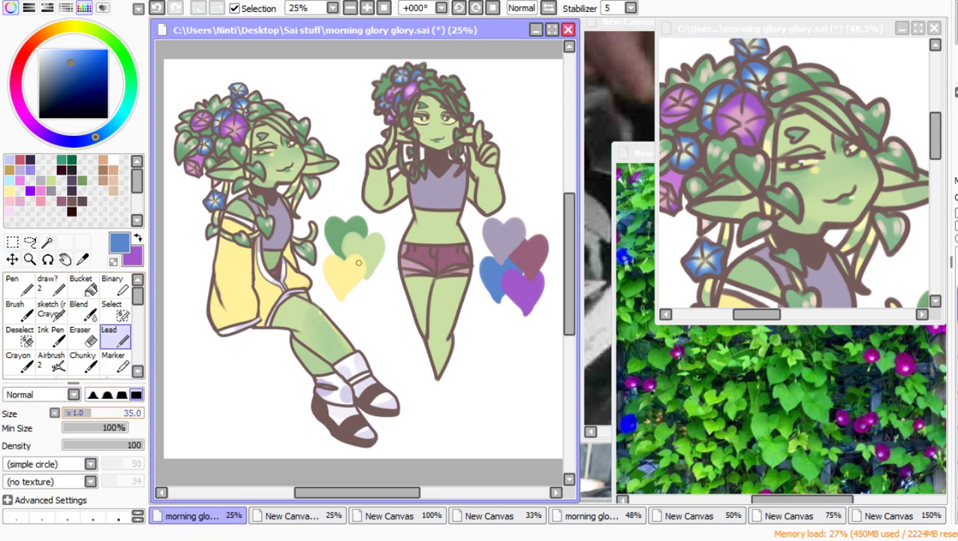
{"action": "key", "text": "bracketleft"}
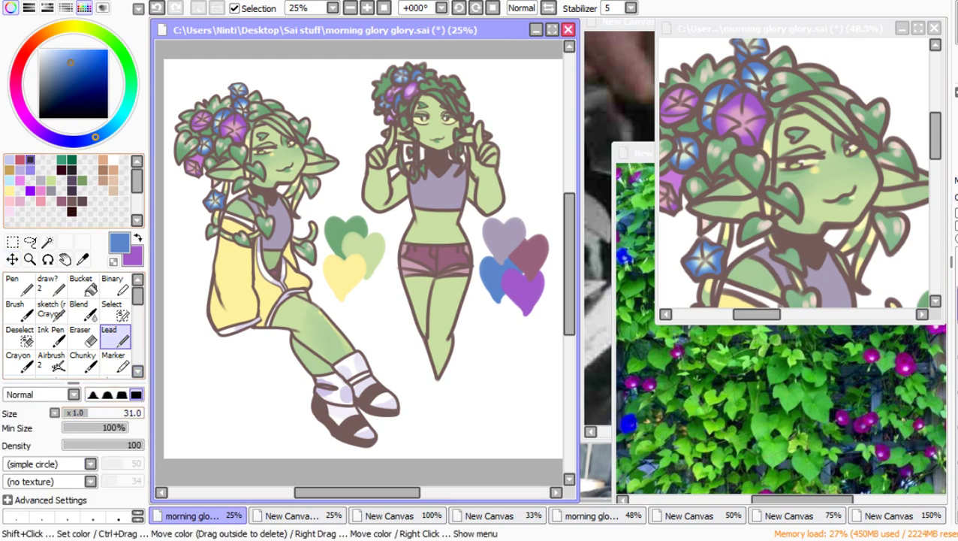
{"action": "left_click", "coordinate": [20, 159]}
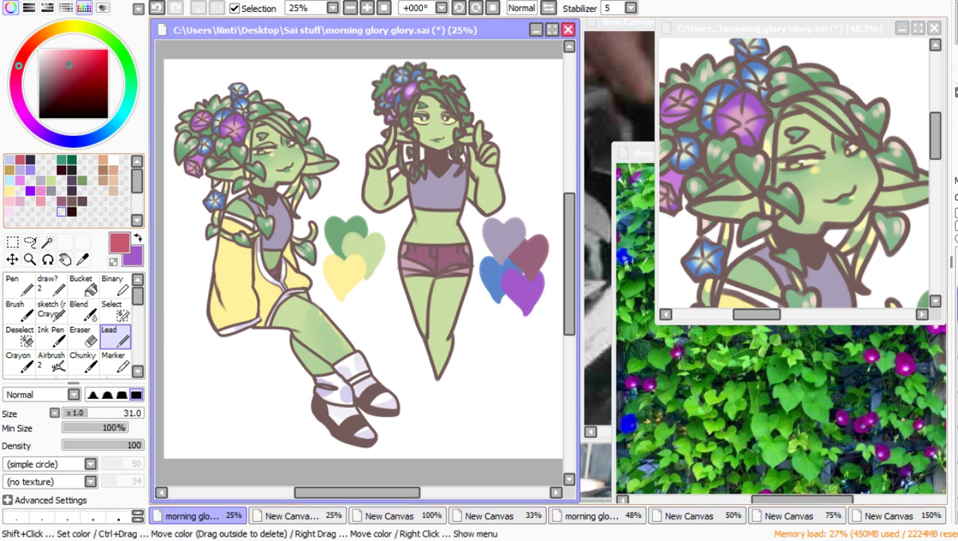
{"action": "left_click", "coordinate": [73, 203]}
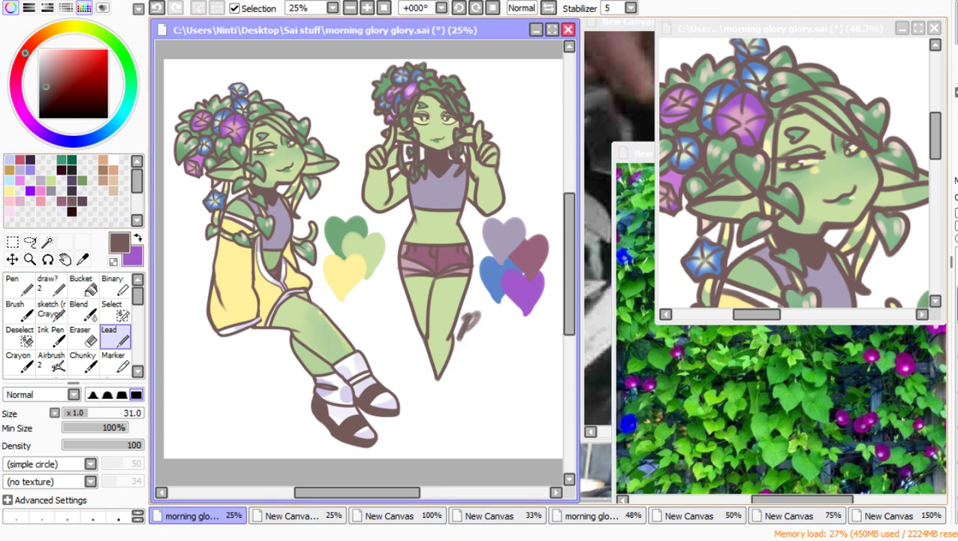
{"action": "left_click", "coordinate": [156, 8]}
{"action": "key", "text": "bracketleft"}
{"action": "key", "text": "bracketleft"}
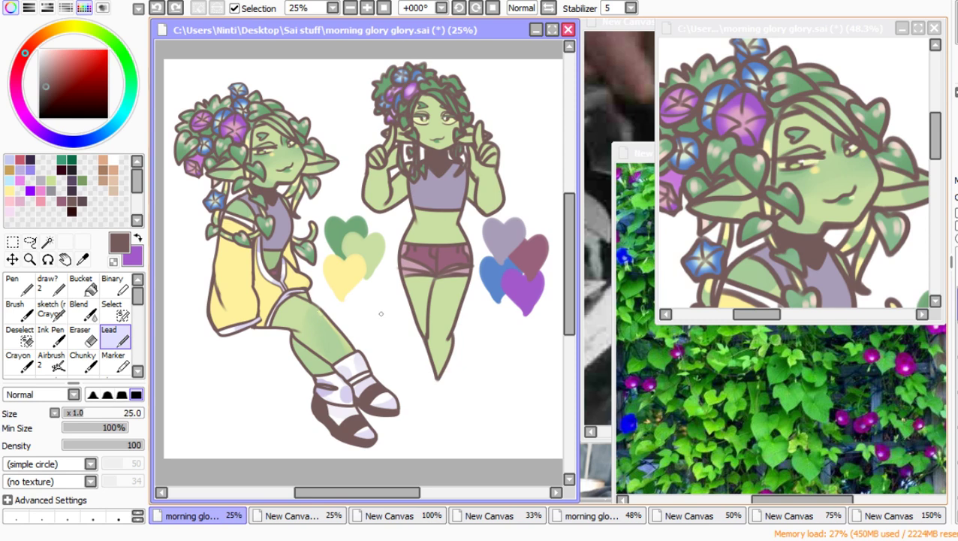
{"action": "key", "text": "bracketleft"}
{"action": "mouse_move", "coordinate": [460, 338]}
{"action": "left_mouse_down"}
{"action": "mouse_move", "coordinate": [472, 321]}
{"action": "mouse_move", "coordinate": [492, 332]}
{"action": "mouse_move", "coordinate": [484, 324]}
{"action": "mouse_move", "coordinate": [492, 314]}
{"action": "mouse_move", "coordinate": [484, 325]}
{"action": "mouse_move", "coordinate": [495, 330]}
{"action": "mouse_move", "coordinate": [500, 322]}
{"action": "mouse_move", "coordinate": [458, 340]}
{"action": "mouse_move", "coordinate": [465, 347]}
{"action": "mouse_move", "coordinate": [500, 335]}
{"action": "left_mouse_up"}
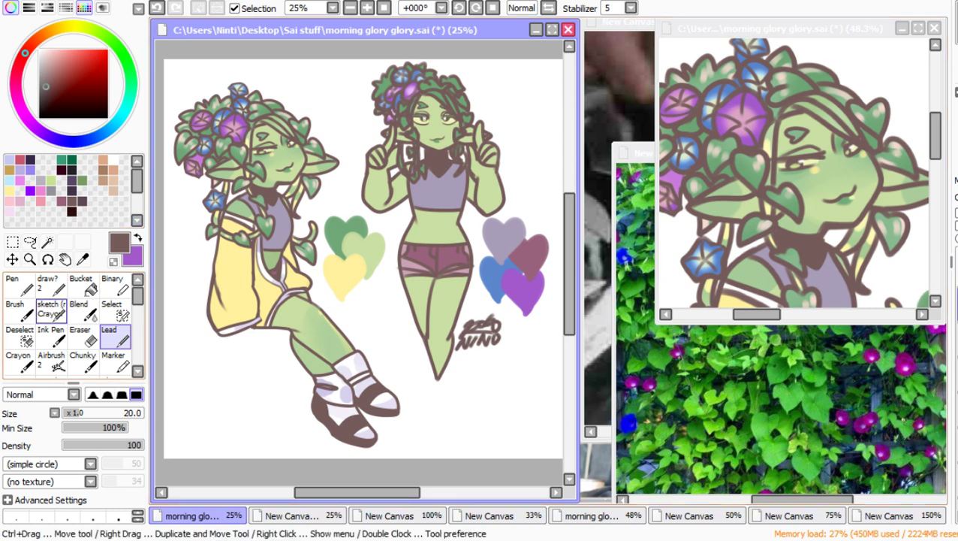
Step: Duplicate the signature and place the copy beside the seated figure's shin, rotated to follow the leg
{"action": "left_click", "coordinate": [12, 258]}
{"action": "mouse_move", "coordinate": [479, 332]}
{"action": "left_mouse_down"}
{"action": "mouse_move", "coordinate": [393, 330]}
{"action": "mouse_move", "coordinate": [358, 317]}
{"action": "mouse_move", "coordinate": [407, 312]}
{"action": "mouse_move", "coordinate": [398, 342]}
{"action": "left_mouse_up"}
{"action": "key", "text": "ctrl+t"}
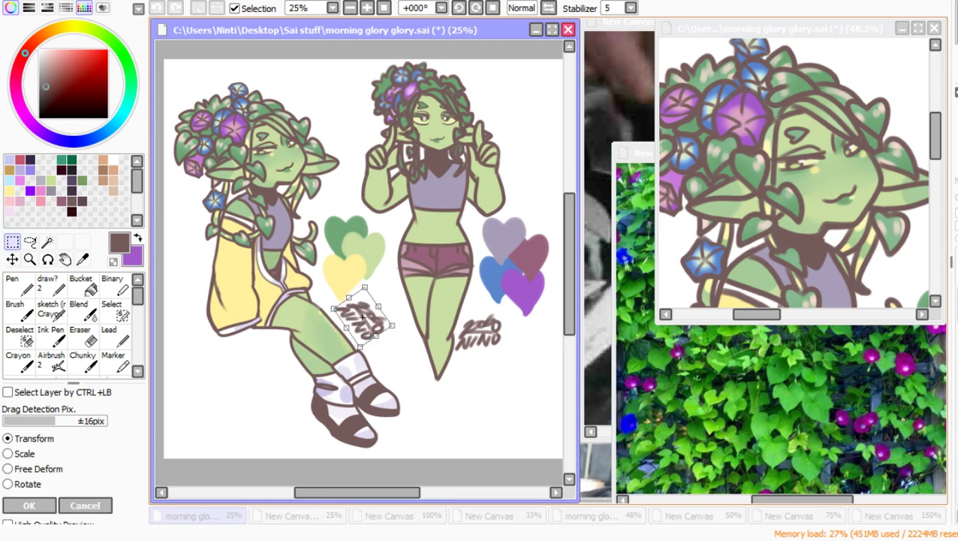
{"action": "left_click_drag", "start_coordinate": [362, 316], "coordinate": [355, 324]}
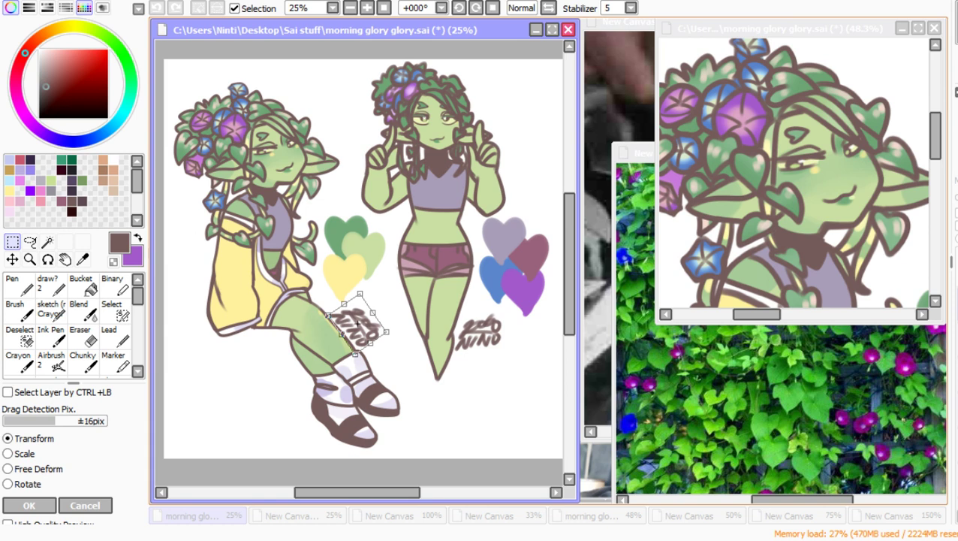
{"action": "key", "text": "Return"}
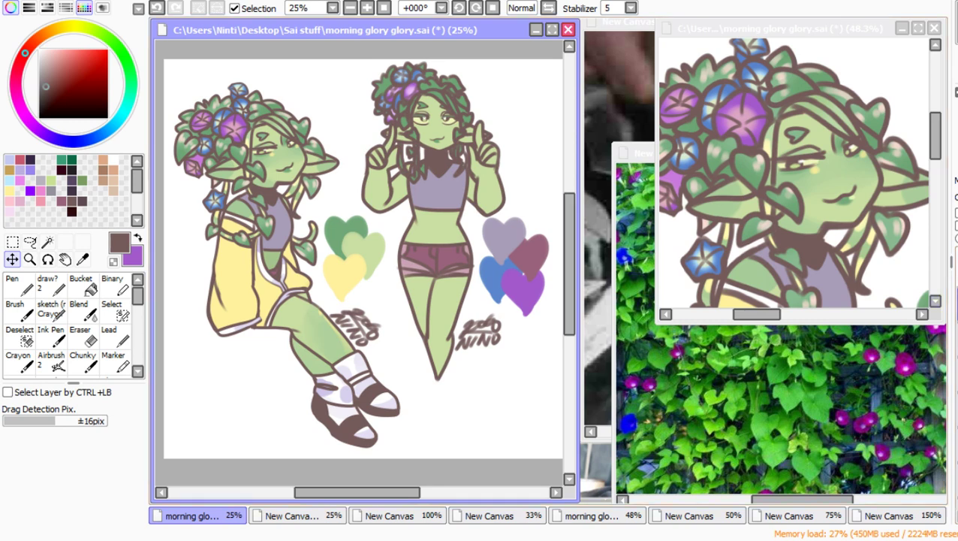
Step: Lasso the signature beside the standing figure, tilt it slightly to follow the leg, and clear the selection
{"action": "left_click", "coordinate": [30, 242]}
{"action": "mouse_move", "coordinate": [497, 287]}
{"action": "left_mouse_down"}
{"action": "mouse_move", "coordinate": [434, 320]}
{"action": "mouse_move", "coordinate": [513, 289]}
{"action": "left_mouse_up"}
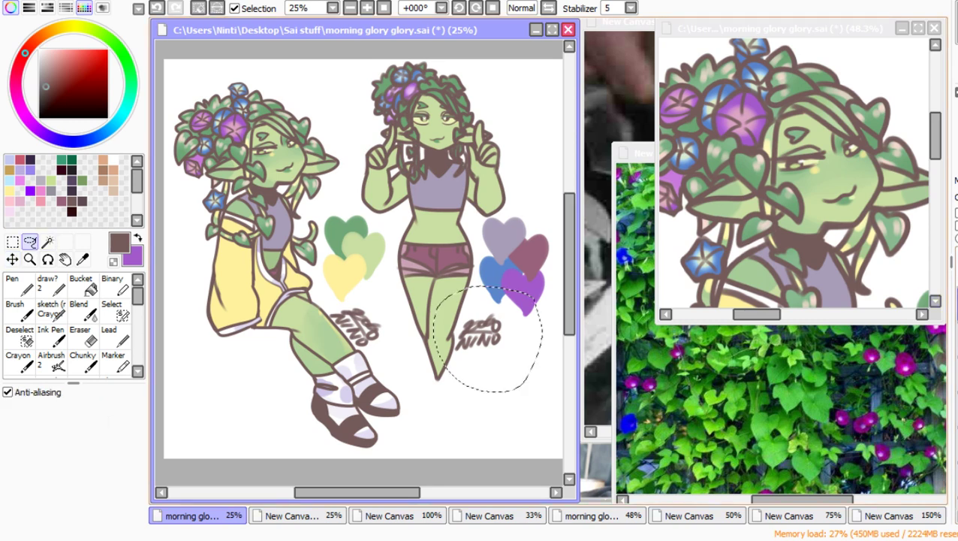
{"action": "mouse_move", "coordinate": [477, 332]}
{"action": "left_mouse_down"}
{"action": "mouse_move", "coordinate": [513, 180]}
{"action": "mouse_move", "coordinate": [532, 163]}
{"action": "mouse_move", "coordinate": [486, 217]}
{"action": "mouse_move", "coordinate": [447, 336]}
{"action": "mouse_move", "coordinate": [478, 326]}
{"action": "left_mouse_up"}
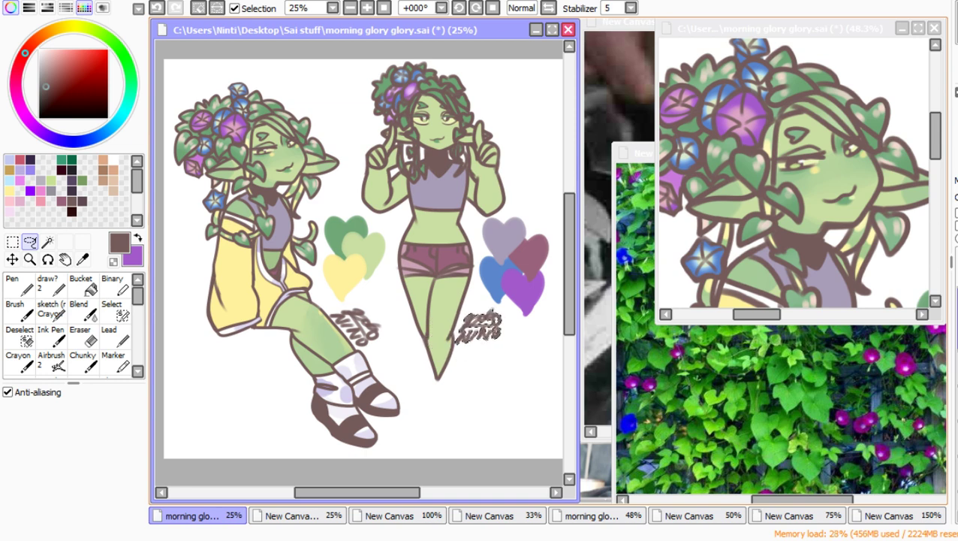
{"action": "left_click", "coordinate": [198, 7]}
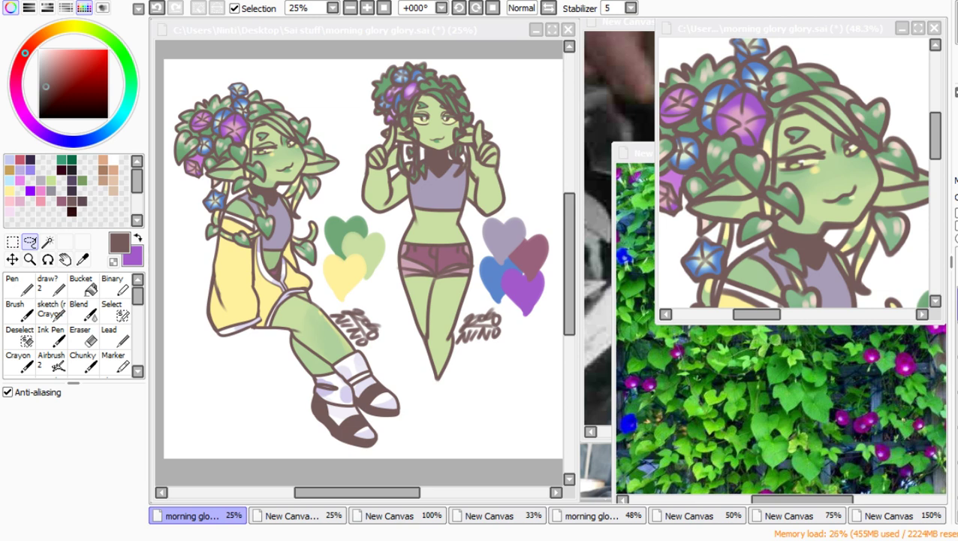
Step: Close the canvas holding the morning glory vine reference photo
{"action": "key", "text": "alt+Tab"}
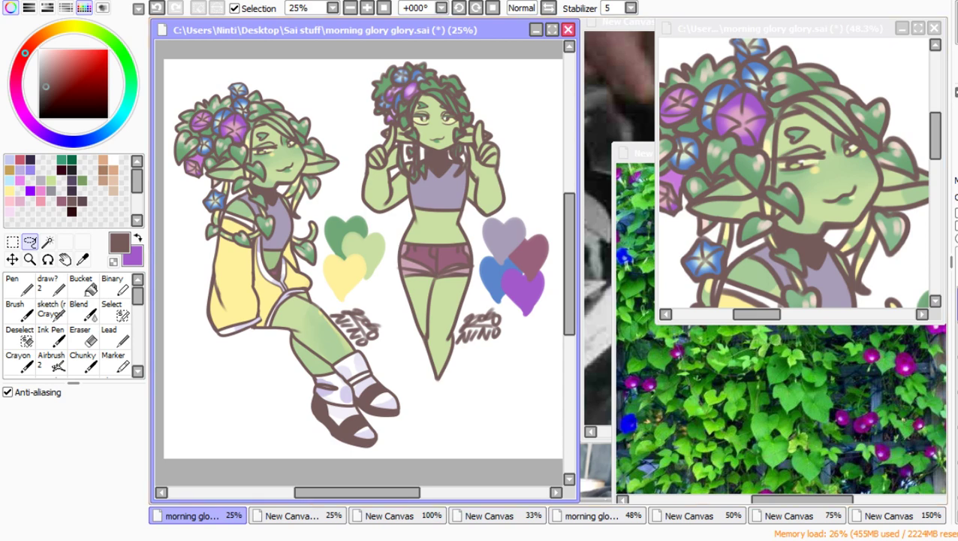
{"action": "left_click", "coordinate": [398, 516]}
{"action": "left_click_drag", "start_coordinate": [811, 152], "coordinate": [624, 169]}
{"action": "left_click", "coordinate": [804, 170]}
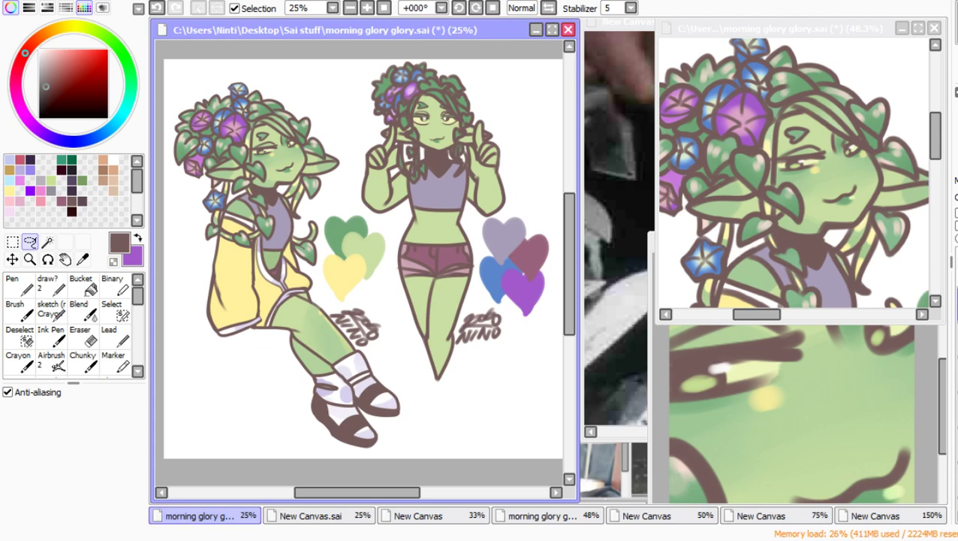
Step: Save the bare tree drawing as spoopy tree.sai and close it
{"action": "left_click", "coordinate": [311, 515]}
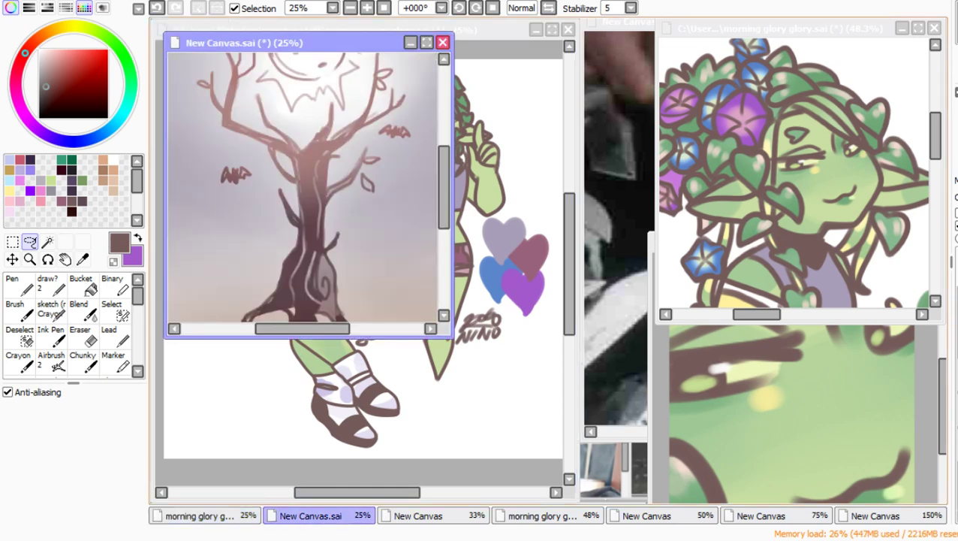
{"action": "left_click", "coordinate": [443, 42]}
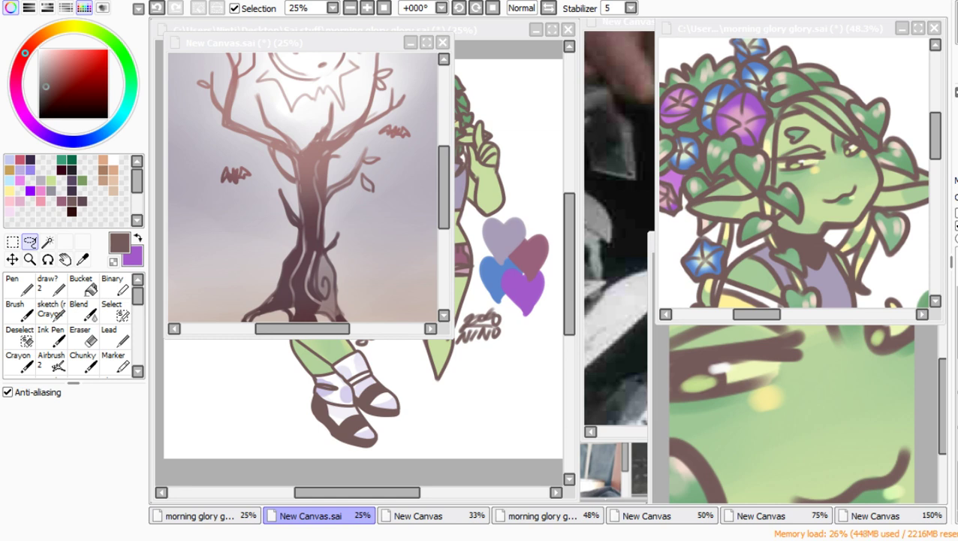
{"action": "key", "text": "Return"}
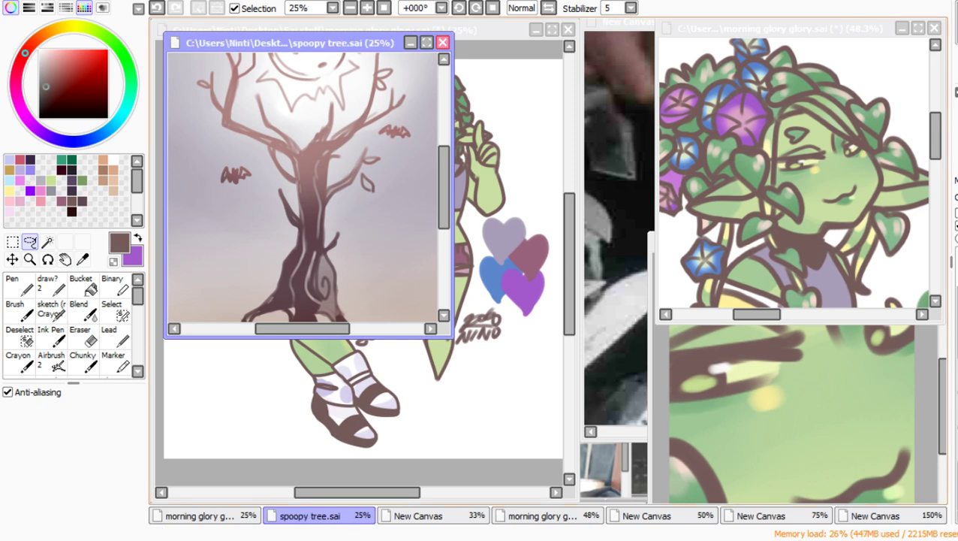
{"action": "left_click", "coordinate": [443, 42]}
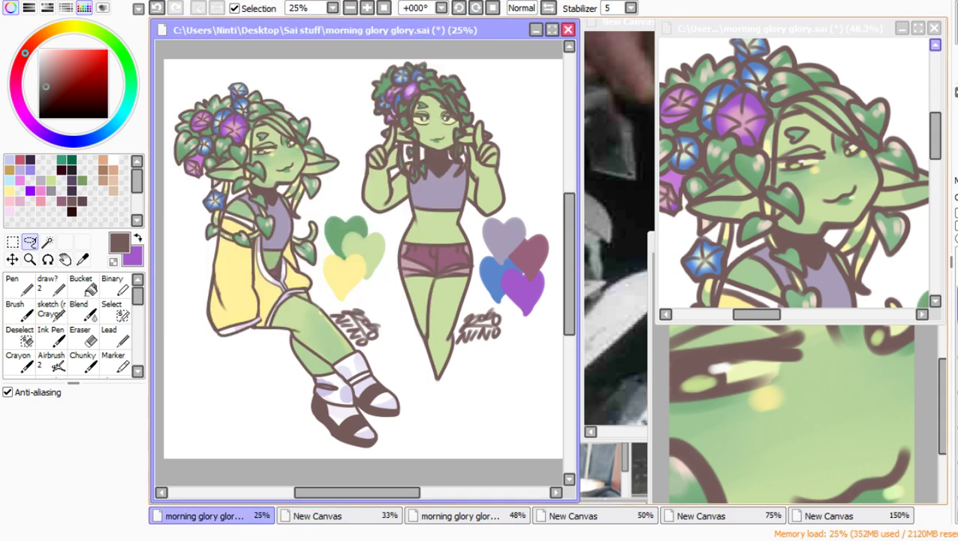
Step: Close the second view of the morning glory drawing and the untitled canvases at 75%, 150% and 50% zoom
{"action": "left_click", "coordinate": [933, 28]}
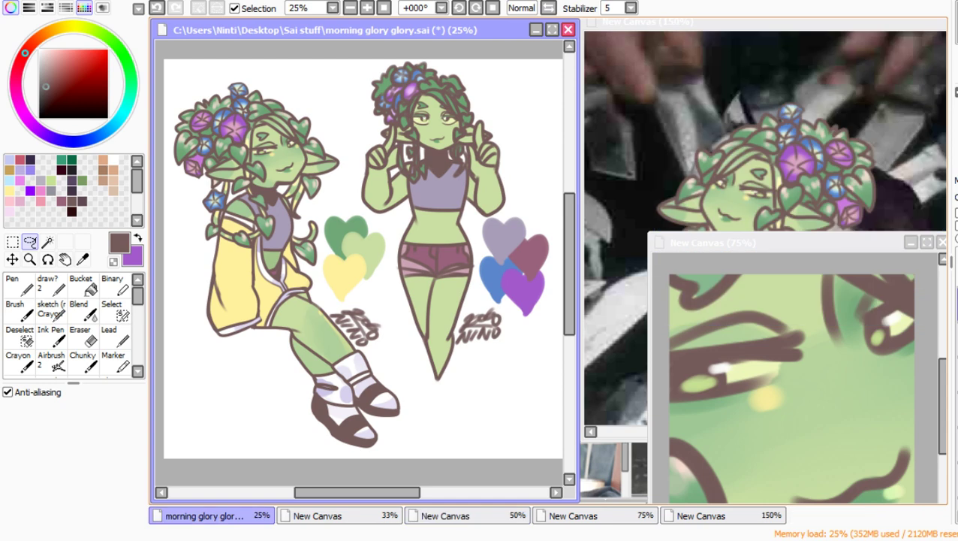
{"action": "left_click", "coordinate": [573, 515]}
{"action": "left_click", "coordinate": [810, 222]}
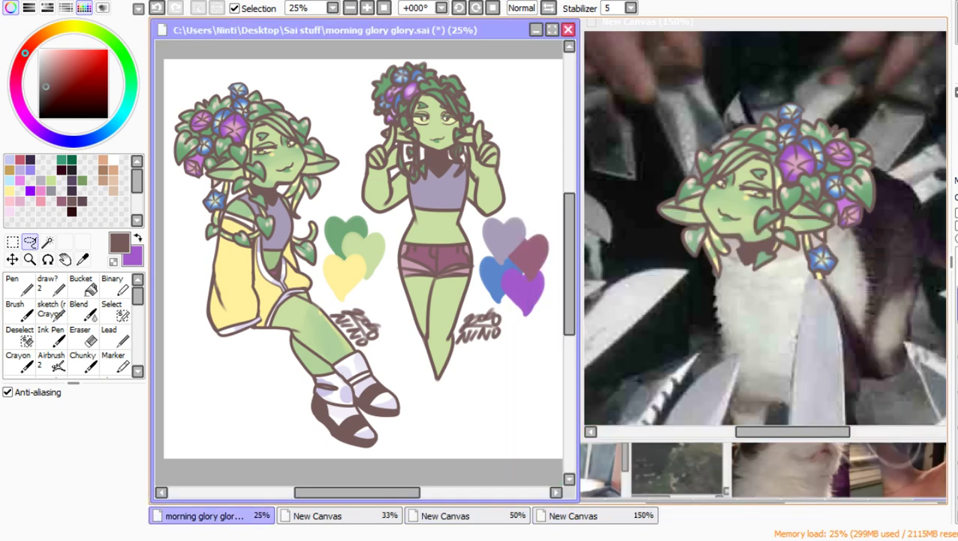
{"action": "left_click_drag", "start_coordinate": [751, 23], "coordinate": [607, 78]}
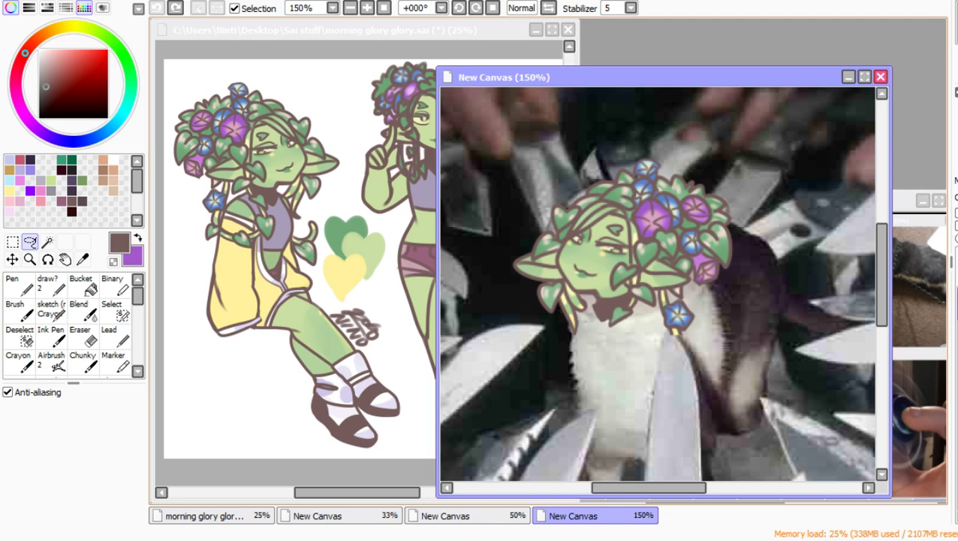
{"action": "left_click", "coordinate": [880, 77]}
{"action": "left_click_drag", "start_coordinate": [758, 201], "coordinate": [594, 176]}
{"action": "left_click", "coordinate": [790, 177]}
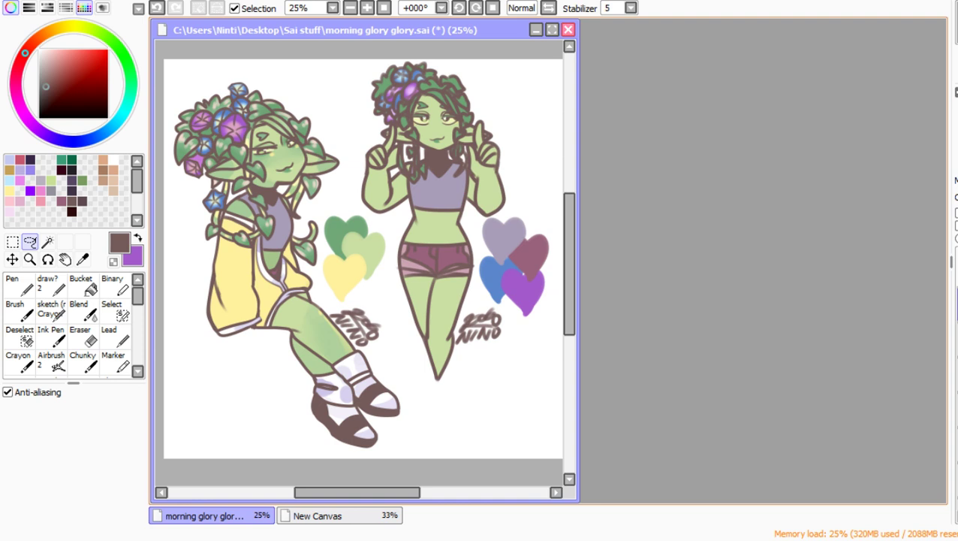
Step: Save morning glory glory.sai and close it along with the last remaining canvas
{"action": "key", "text": "ctrl+s"}
{"action": "left_click", "coordinate": [567, 29]}
{"action": "left_click", "coordinate": [885, 39]}
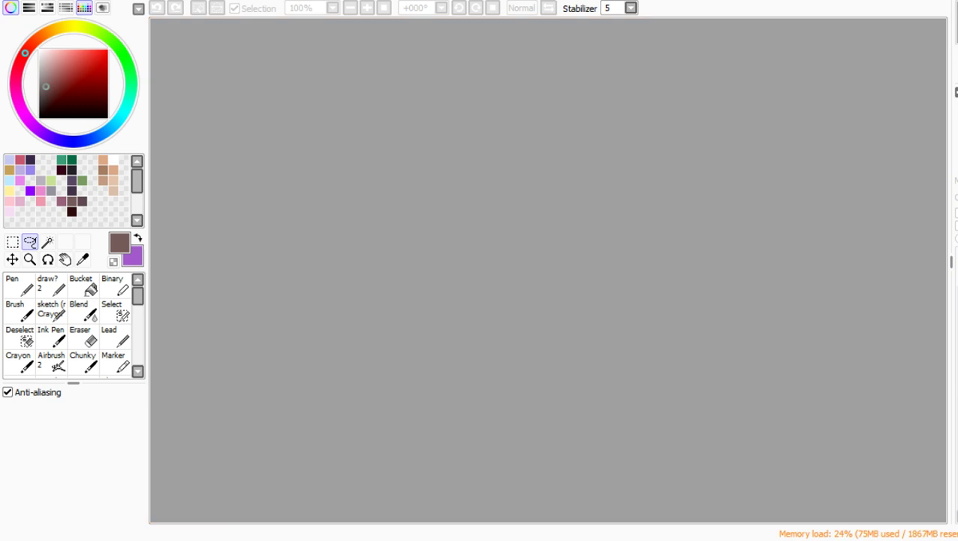
Step: Create a new blank canvas with the preset settings, maximize its window and enlarge the view to fill the workspace
{"action": "key", "text": "ctrl+n"}
{"action": "key", "text": "Return"}
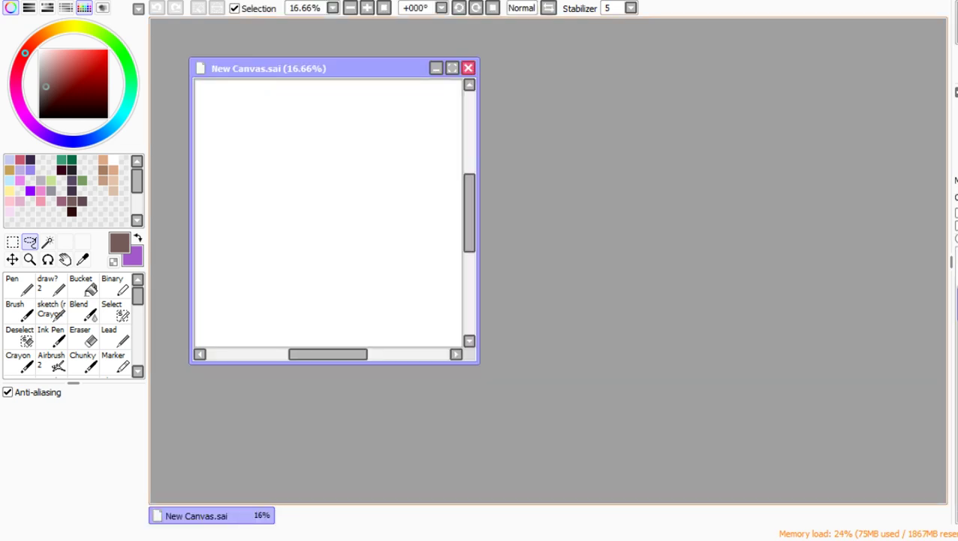
{"action": "left_click", "coordinate": [452, 68]}
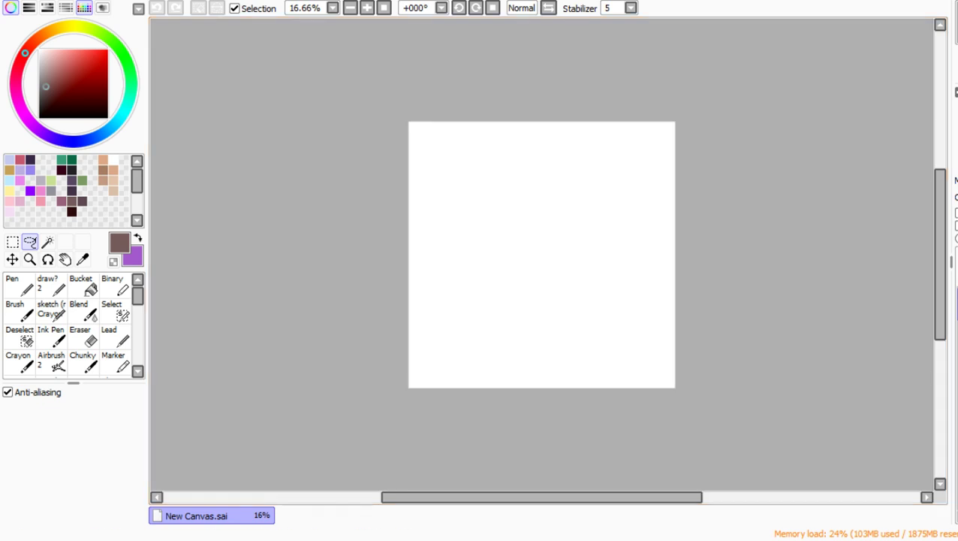
{"action": "left_click", "coordinate": [30, 259]}
{"action": "left_click_drag", "start_coordinate": [381, 117], "coordinate": [727, 395]}
Step: Sketch a rough head with the Lead brush in the canvas's upper half, with a vertical centre line and a curved eye line
{"action": "left_click", "coordinate": [114, 337]}
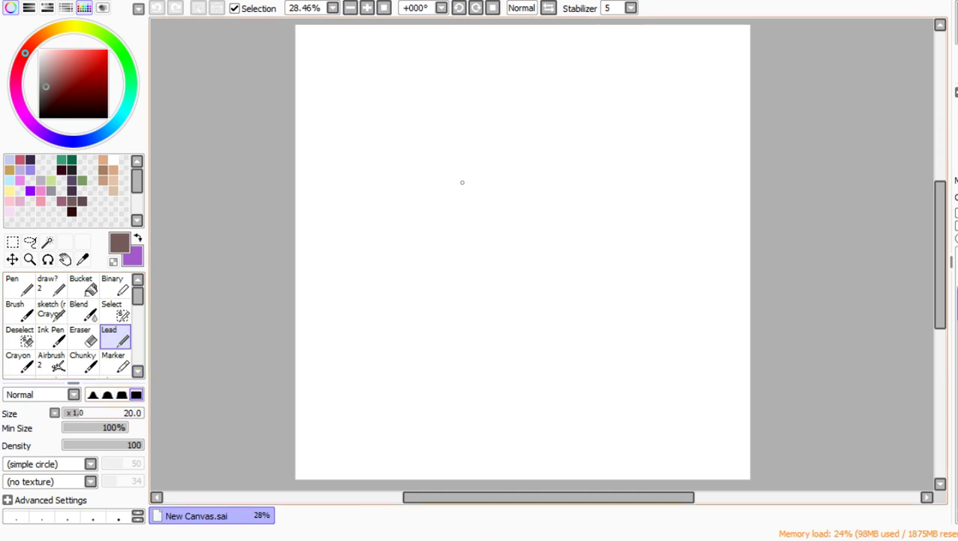
{"action": "mouse_move", "coordinate": [492, 91]}
{"action": "left_mouse_down"}
{"action": "mouse_move", "coordinate": [449, 150]}
{"action": "mouse_move", "coordinate": [458, 152]}
{"action": "left_mouse_up"}
{"action": "mouse_move", "coordinate": [445, 129]}
{"action": "left_mouse_down"}
{"action": "mouse_move", "coordinate": [531, 96]}
{"action": "mouse_move", "coordinate": [545, 126]}
{"action": "left_mouse_up"}
{"action": "left_click_drag", "start_coordinate": [455, 105], "coordinate": [441, 177]}
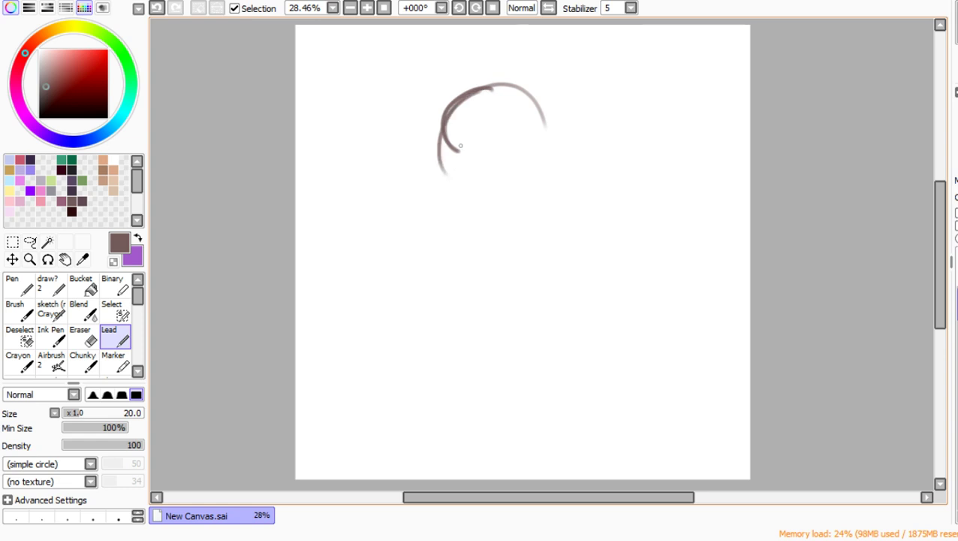
{"action": "mouse_move", "coordinate": [446, 128]}
{"action": "left_mouse_down"}
{"action": "mouse_move", "coordinate": [529, 105]}
{"action": "mouse_move", "coordinate": [532, 147]}
{"action": "left_mouse_up"}
{"action": "left_click_drag", "start_coordinate": [494, 68], "coordinate": [492, 209]}
{"action": "left_click_drag", "start_coordinate": [426, 159], "coordinate": [566, 171]}
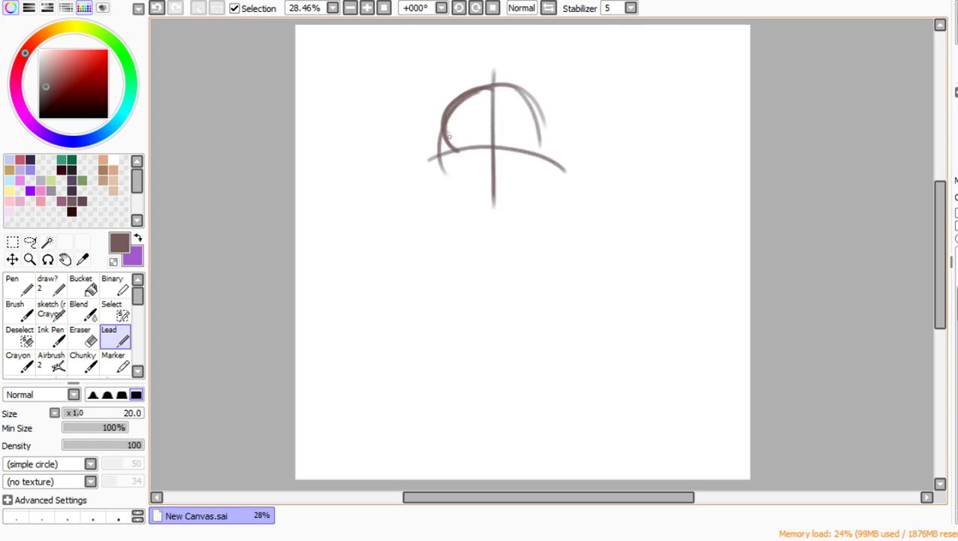
{"action": "mouse_move", "coordinate": [443, 125]}
{"action": "left_mouse_down"}
{"action": "mouse_move", "coordinate": [448, 179]}
{"action": "mouse_move", "coordinate": [492, 208]}
{"action": "left_mouse_up"}
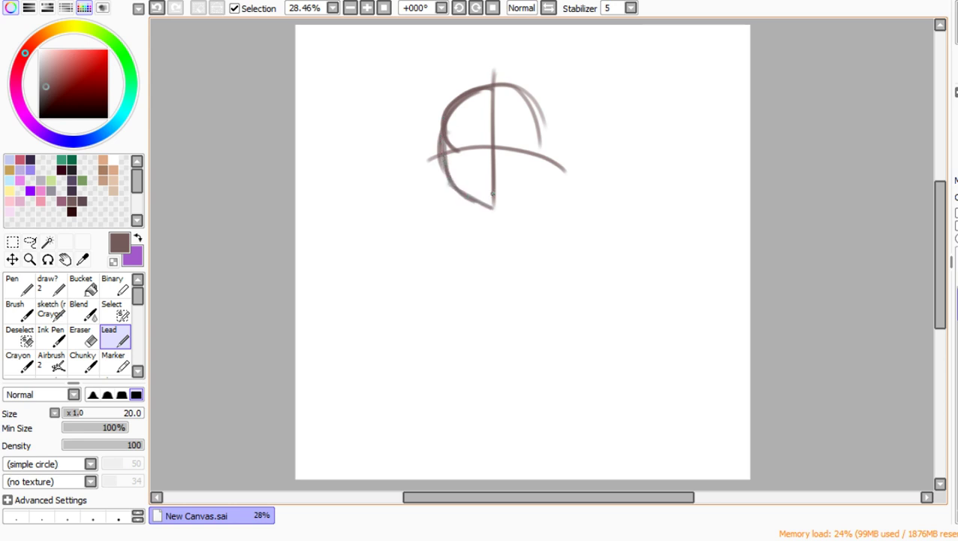
{"action": "mouse_move", "coordinate": [524, 89]}
{"action": "left_mouse_down"}
{"action": "mouse_move", "coordinate": [546, 150]}
{"action": "mouse_move", "coordinate": [533, 200]}
{"action": "mouse_move", "coordinate": [499, 210]}
{"action": "mouse_move", "coordinate": [464, 189]}
{"action": "left_mouse_up"}
Step: Sketch the shaded neck and one sloping shoulder below the head, and clear the whole sketch
{"action": "mouse_move", "coordinate": [444, 146]}
{"action": "left_mouse_down"}
{"action": "mouse_move", "coordinate": [449, 182]}
{"action": "mouse_move", "coordinate": [447, 154]}
{"action": "mouse_move", "coordinate": [453, 182]}
{"action": "mouse_move", "coordinate": [501, 209]}
{"action": "mouse_move", "coordinate": [470, 206]}
{"action": "mouse_move", "coordinate": [470, 227]}
{"action": "mouse_move", "coordinate": [471, 235]}
{"action": "left_mouse_up"}
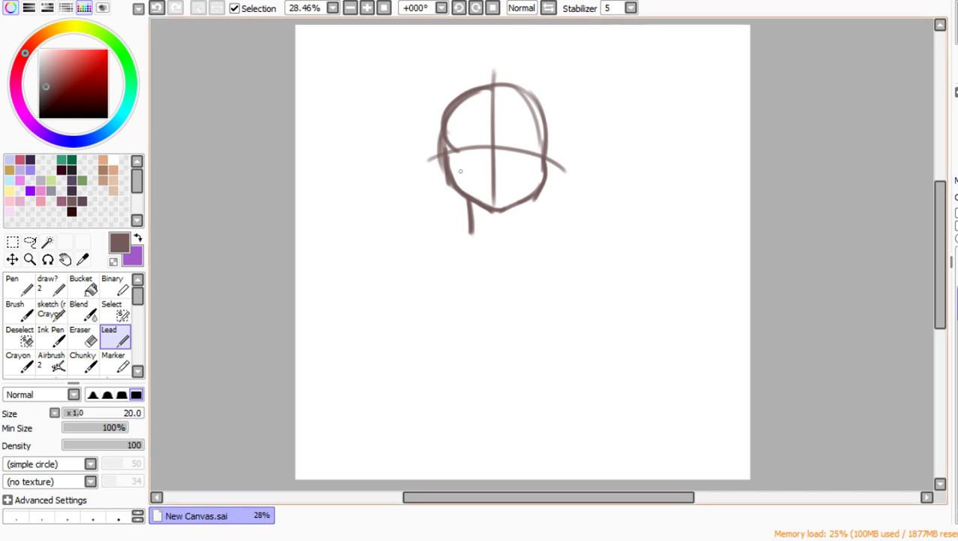
{"action": "left_click_drag", "start_coordinate": [468, 239], "coordinate": [434, 255]}
{"action": "mouse_move", "coordinate": [511, 203]}
{"action": "left_mouse_down"}
{"action": "mouse_move", "coordinate": [510, 239]}
{"action": "mouse_move", "coordinate": [512, 202]}
{"action": "mouse_move", "coordinate": [470, 234]}
{"action": "mouse_move", "coordinate": [473, 206]}
{"action": "left_mouse_up"}
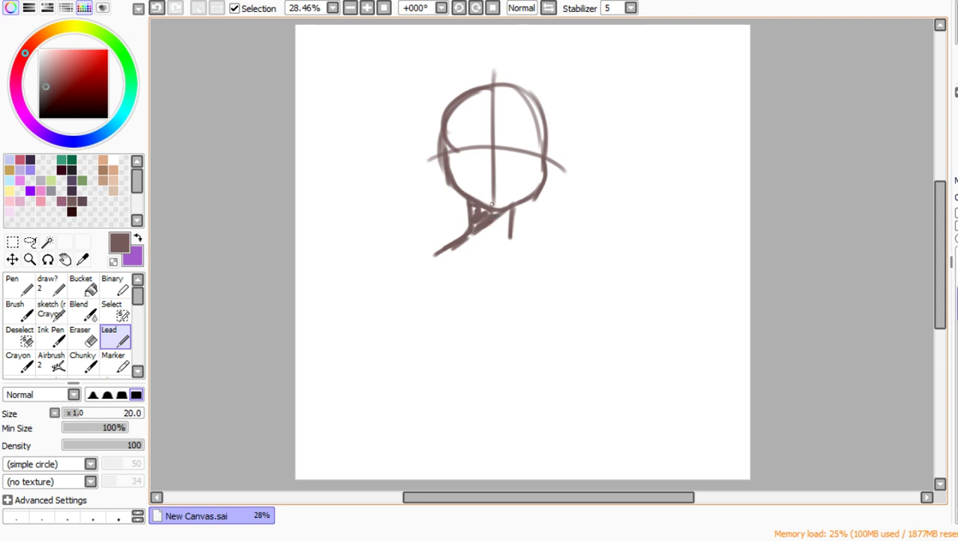
{"action": "key", "text": "d"}
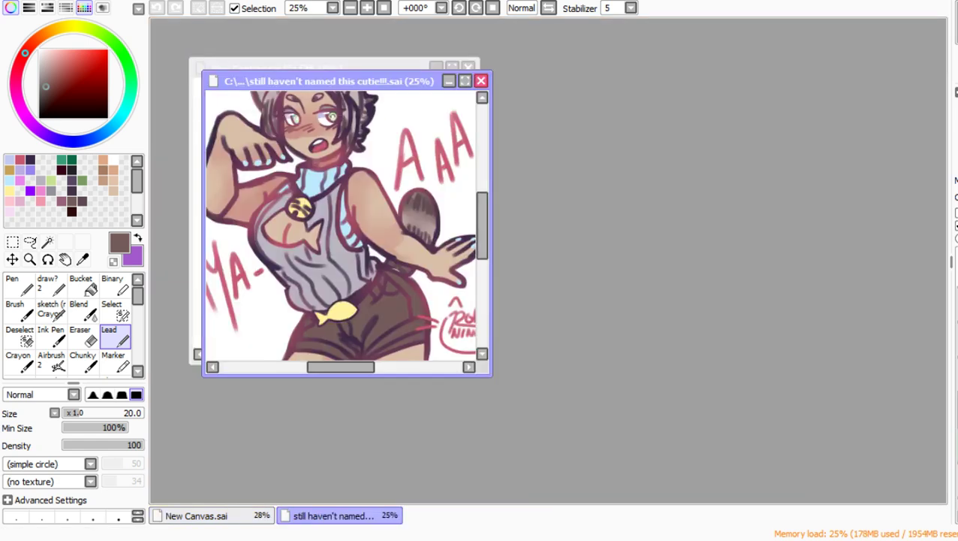
Step: Place the reference drawing still haven't named this cutie!!!.sai beside the new canvas, enlarging both windows
{"action": "left_click_drag", "start_coordinate": [492, 376], "coordinate": [553, 495]}
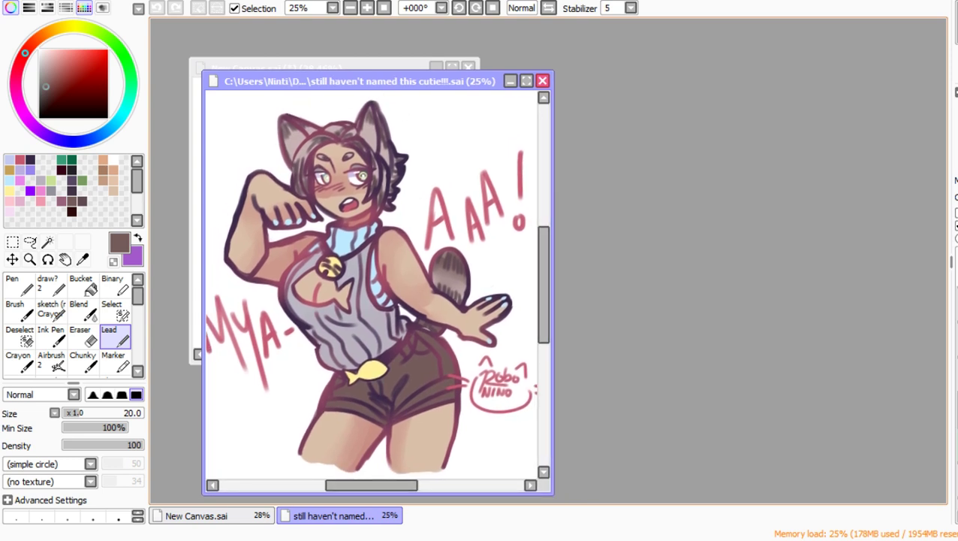
{"action": "left_click_drag", "start_coordinate": [360, 82], "coordinate": [777, 114]}
{"action": "left_click_drag", "start_coordinate": [478, 363], "coordinate": [613, 501]}
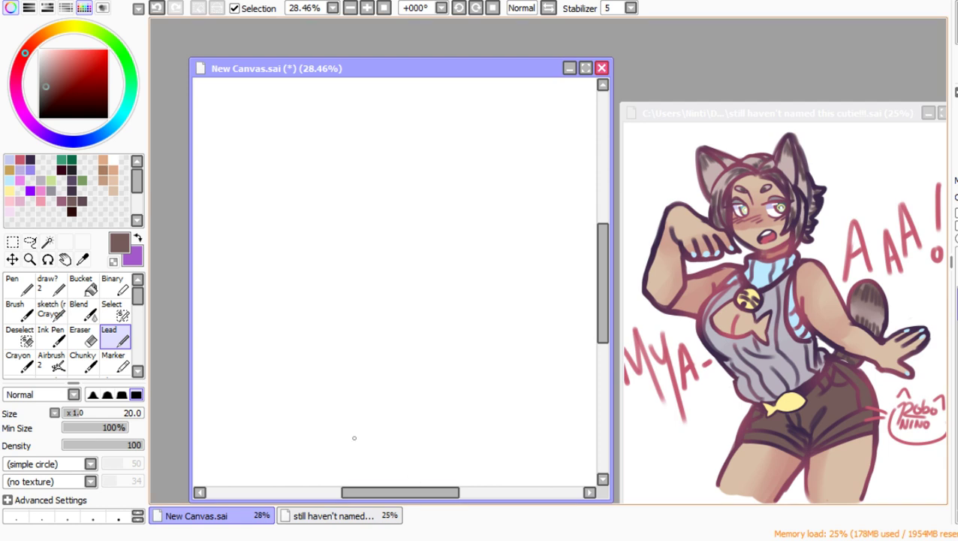
Step: Set the Lead brush size to 26 and sketch a rounded skull with a curved vertical centre line in the canvas's upper half
{"action": "scroll", "coordinate": [354, 438], "scroll_direction": "down", "scroll_amount": 2}
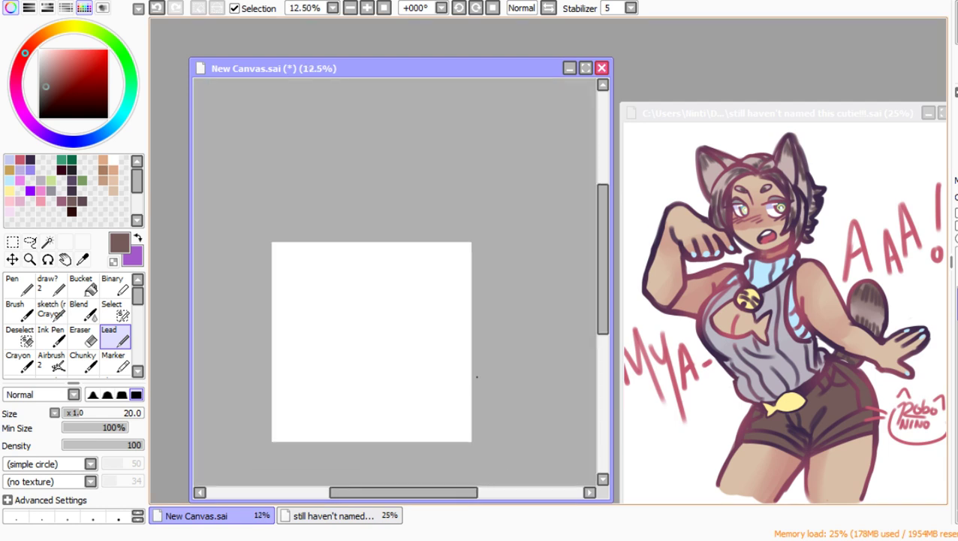
{"action": "scroll", "coordinate": [405, 405], "scroll_direction": "up", "scroll_amount": 1}
{"action": "scroll", "coordinate": [433, 376], "scroll_direction": "down", "scroll_amount": 2}
{"action": "scroll", "coordinate": [433, 374], "scroll_direction": "up", "scroll_amount": 3}
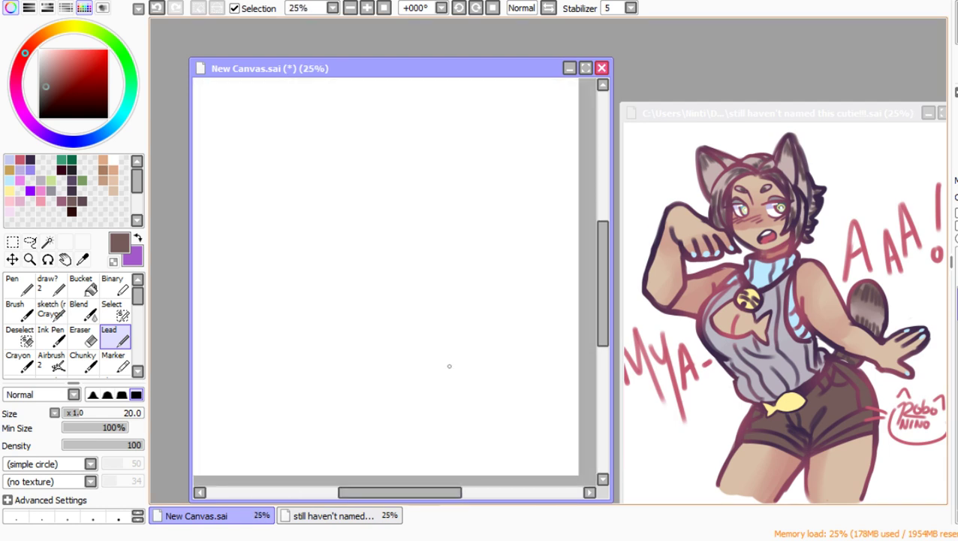
{"action": "scroll", "coordinate": [449, 367], "scroll_direction": "down", "scroll_amount": 2}
{"action": "scroll", "coordinate": [378, 345], "scroll_direction": "up", "scroll_amount": 2}
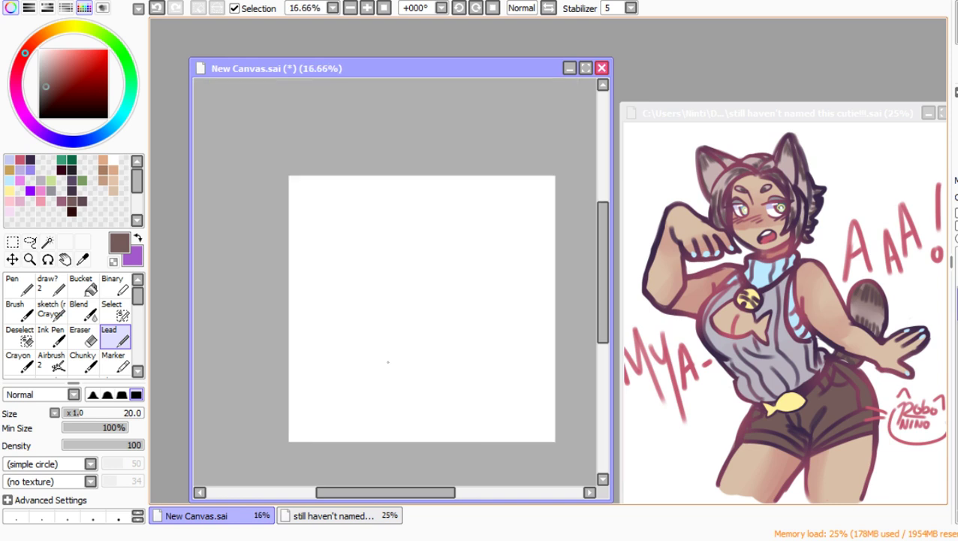
{"action": "scroll", "coordinate": [362, 282], "scroll_direction": "down", "scroll_amount": 1}
{"action": "scroll", "coordinate": [414, 297], "scroll_direction": "up", "scroll_amount": 1}
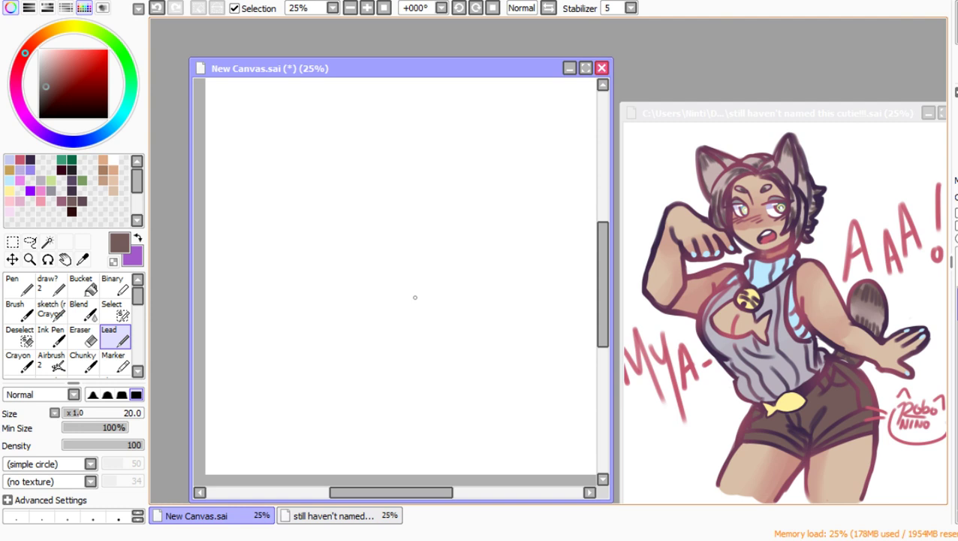
{"action": "left_click_drag", "start_coordinate": [409, 492], "coordinate": [413, 492]}
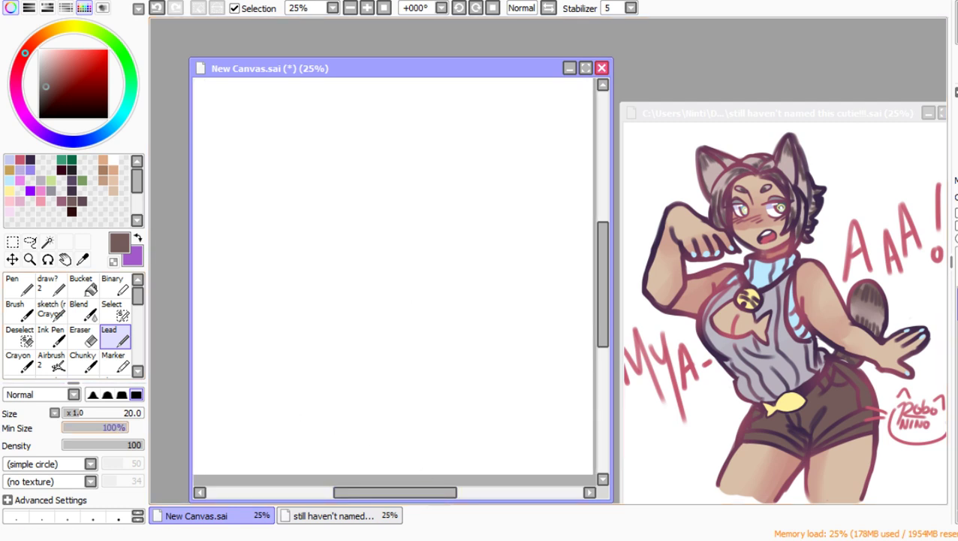
{"action": "left_click", "coordinate": [84, 413]}
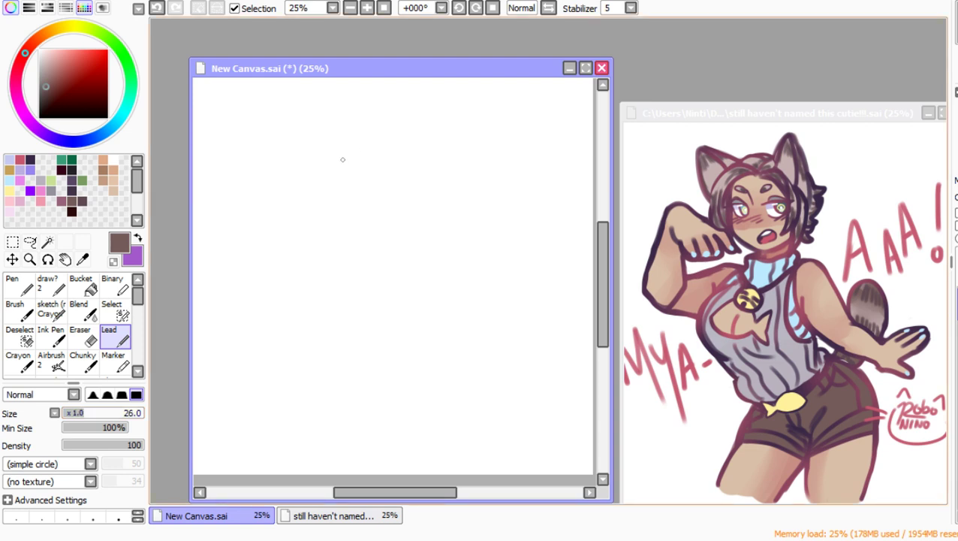
{"action": "mouse_move", "coordinate": [322, 167]}
{"action": "left_mouse_down"}
{"action": "mouse_move", "coordinate": [375, 125]}
{"action": "mouse_move", "coordinate": [393, 137]}
{"action": "left_mouse_up"}
{"action": "mouse_move", "coordinate": [352, 128]}
{"action": "left_mouse_down"}
{"action": "mouse_move", "coordinate": [314, 206]}
{"action": "mouse_move", "coordinate": [307, 185]}
{"action": "mouse_move", "coordinate": [391, 135]}
{"action": "mouse_move", "coordinate": [426, 188]}
{"action": "left_mouse_up"}
{"action": "left_click_drag", "start_coordinate": [361, 128], "coordinate": [391, 259]}
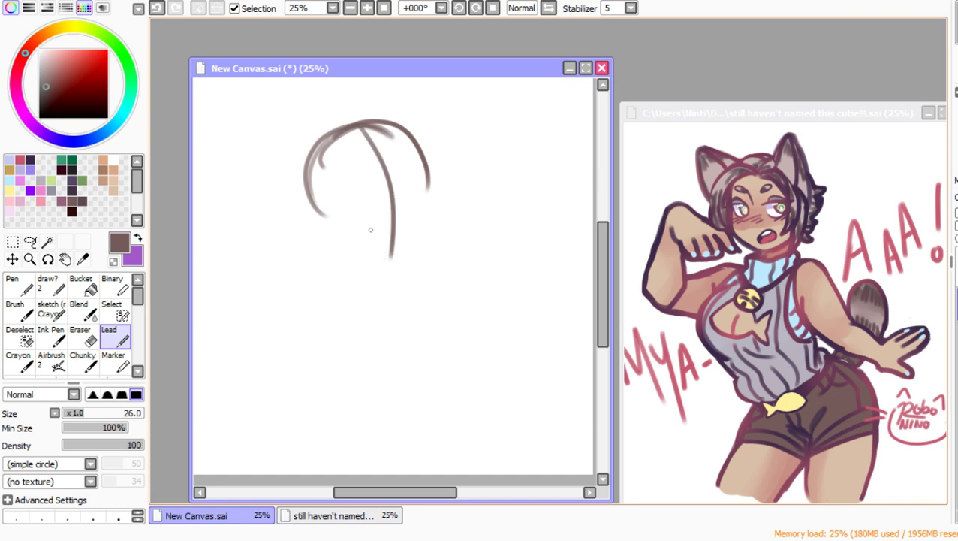
Step: Add a curved eye line across the head and sketch the cheeks and angular jaw below it
{"action": "mouse_move", "coordinate": [337, 217]}
{"action": "left_mouse_down"}
{"action": "mouse_move", "coordinate": [442, 186]}
{"action": "mouse_move", "coordinate": [441, 214]}
{"action": "left_mouse_up"}
{"action": "mouse_move", "coordinate": [420, 183]}
{"action": "left_mouse_down"}
{"action": "mouse_move", "coordinate": [427, 242]}
{"action": "mouse_move", "coordinate": [435, 231]}
{"action": "mouse_move", "coordinate": [392, 263]}
{"action": "left_mouse_up"}
{"action": "mouse_move", "coordinate": [331, 217]}
{"action": "left_mouse_down"}
{"action": "mouse_move", "coordinate": [352, 251]}
{"action": "mouse_move", "coordinate": [346, 243]}
{"action": "mouse_move", "coordinate": [404, 265]}
{"action": "mouse_move", "coordinate": [365, 260]}
{"action": "mouse_move", "coordinate": [421, 261]}
{"action": "left_mouse_up"}
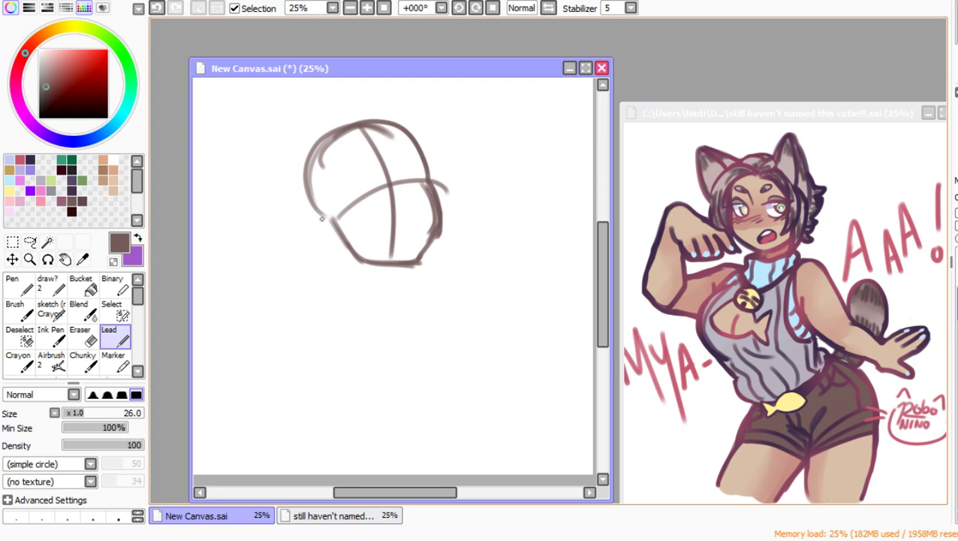
Step: Sketch two tall pointed cat ears on the head, each with an inner fold line
{"action": "left_click_drag", "start_coordinate": [323, 219], "coordinate": [289, 118]}
{"action": "mouse_move", "coordinate": [293, 178]}
{"action": "left_mouse_down"}
{"action": "mouse_move", "coordinate": [288, 108]}
{"action": "mouse_move", "coordinate": [308, 115]}
{"action": "mouse_move", "coordinate": [328, 141]}
{"action": "left_mouse_up"}
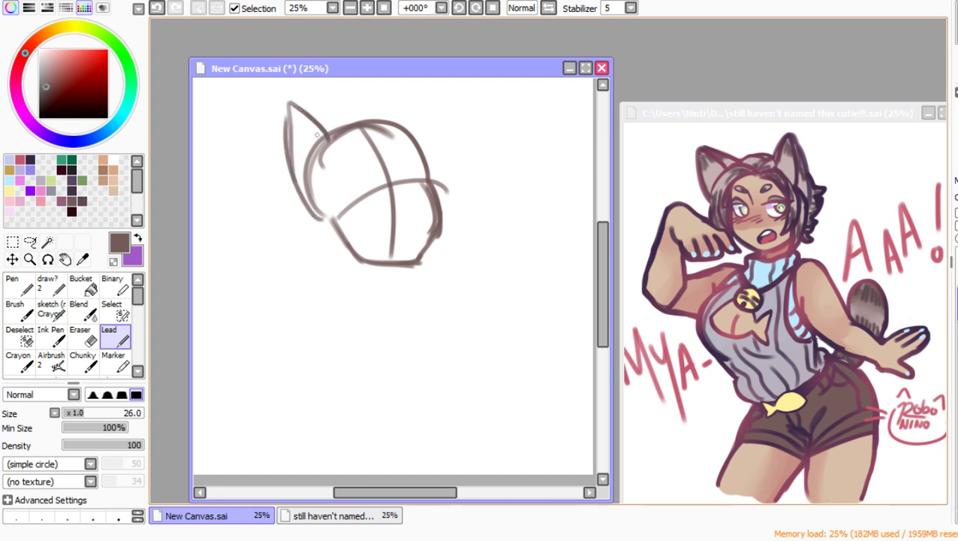
{"action": "mouse_move", "coordinate": [301, 110]}
{"action": "left_mouse_down"}
{"action": "mouse_move", "coordinate": [336, 137]}
{"action": "mouse_move", "coordinate": [379, 118]}
{"action": "mouse_move", "coordinate": [432, 172]}
{"action": "left_mouse_up"}
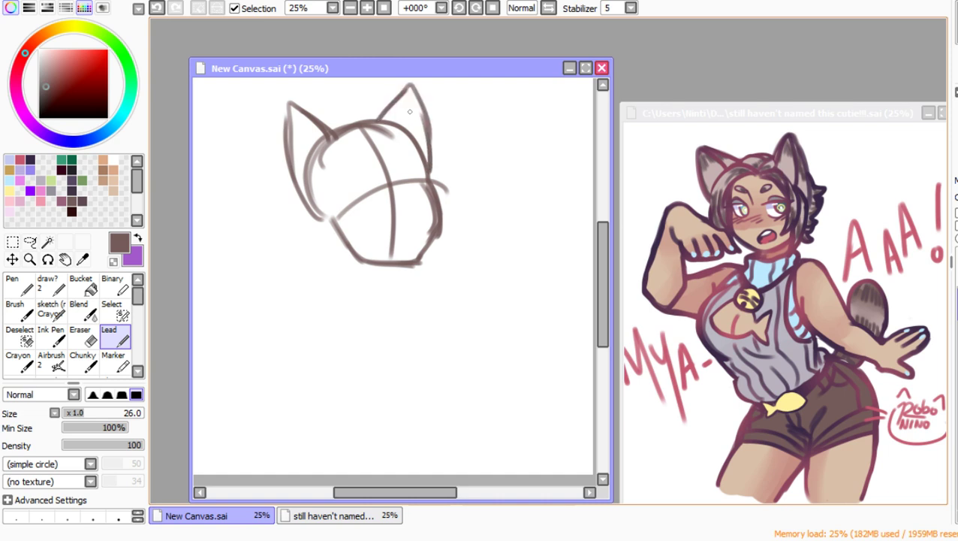
{"action": "left_click_drag", "start_coordinate": [406, 89], "coordinate": [404, 128]}
{"action": "mouse_move", "coordinate": [288, 105]}
{"action": "left_mouse_down"}
{"action": "mouse_move", "coordinate": [324, 160]}
{"action": "mouse_move", "coordinate": [342, 215]}
{"action": "mouse_move", "coordinate": [314, 215]}
{"action": "left_mouse_up"}
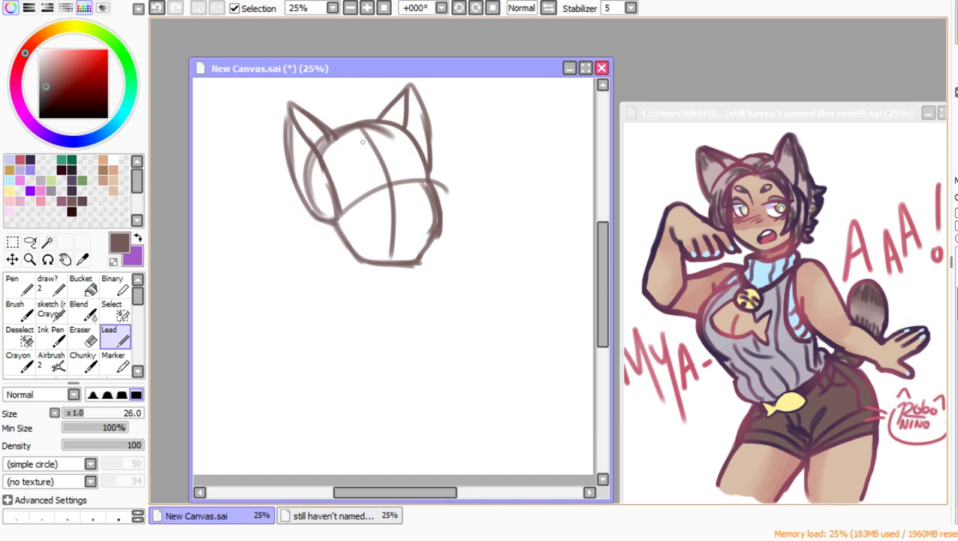
Step: Flip the view horizontally and sketch parted fringe strands sweeping down both sides of the face
{"action": "key", "text": "h"}
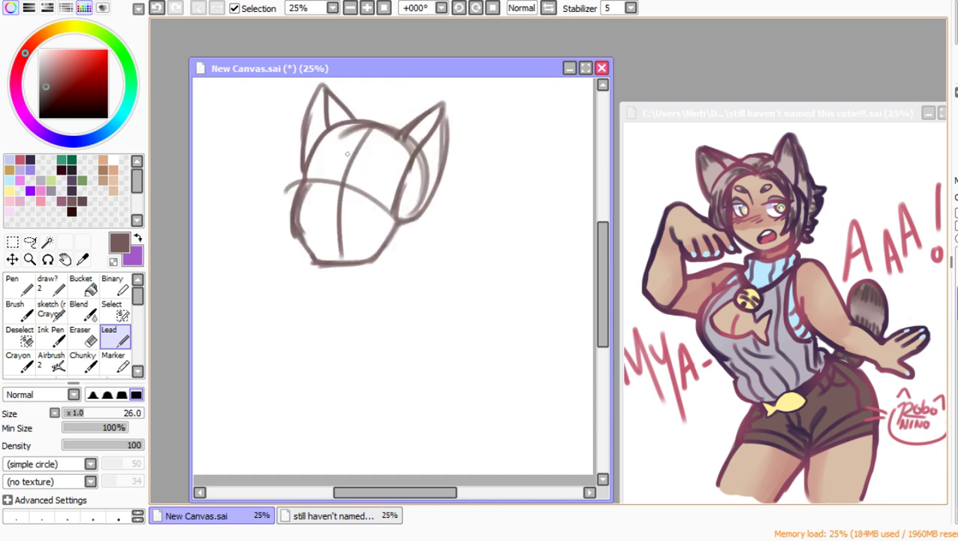
{"action": "mouse_move", "coordinate": [368, 133]}
{"action": "left_mouse_down"}
{"action": "mouse_move", "coordinate": [298, 169]}
{"action": "mouse_move", "coordinate": [303, 181]}
{"action": "left_mouse_up"}
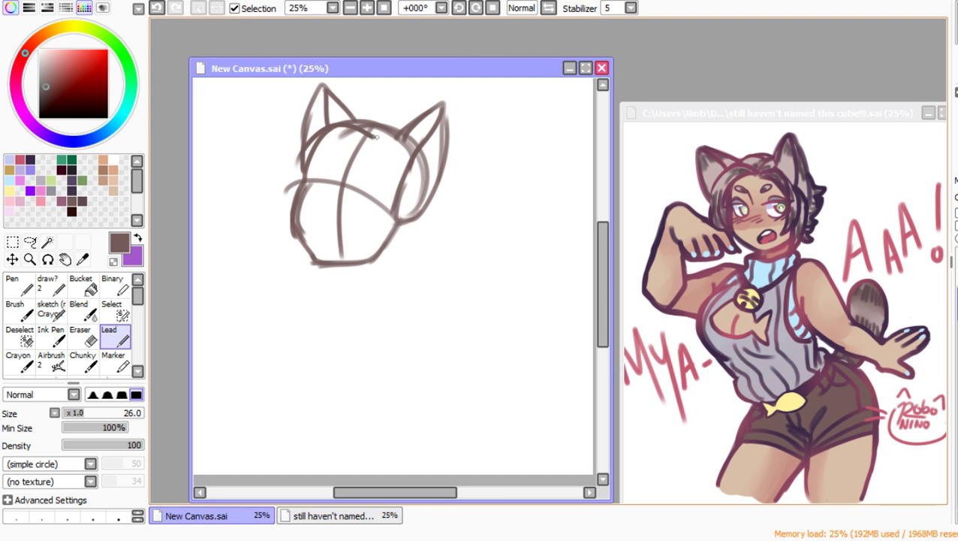
{"action": "mouse_move", "coordinate": [375, 137]}
{"action": "left_mouse_down"}
{"action": "mouse_move", "coordinate": [337, 122]}
{"action": "mouse_move", "coordinate": [305, 150]}
{"action": "left_mouse_up"}
{"action": "left_click_drag", "start_coordinate": [374, 135], "coordinate": [318, 156]}
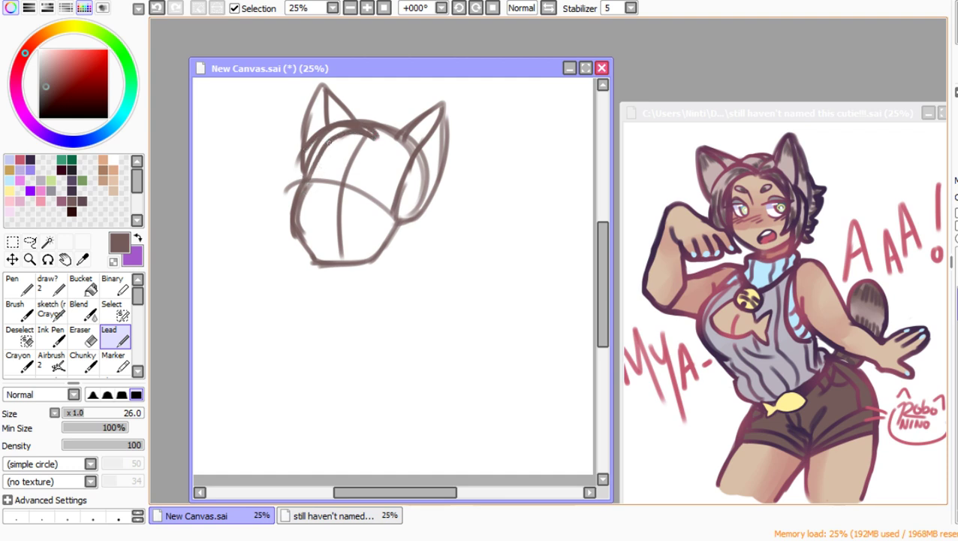
{"action": "left_click_drag", "start_coordinate": [368, 134], "coordinate": [297, 225]}
{"action": "mouse_move", "coordinate": [377, 139]}
{"action": "left_mouse_down"}
{"action": "mouse_move", "coordinate": [381, 164]}
{"action": "mouse_move", "coordinate": [403, 187]}
{"action": "left_mouse_up"}
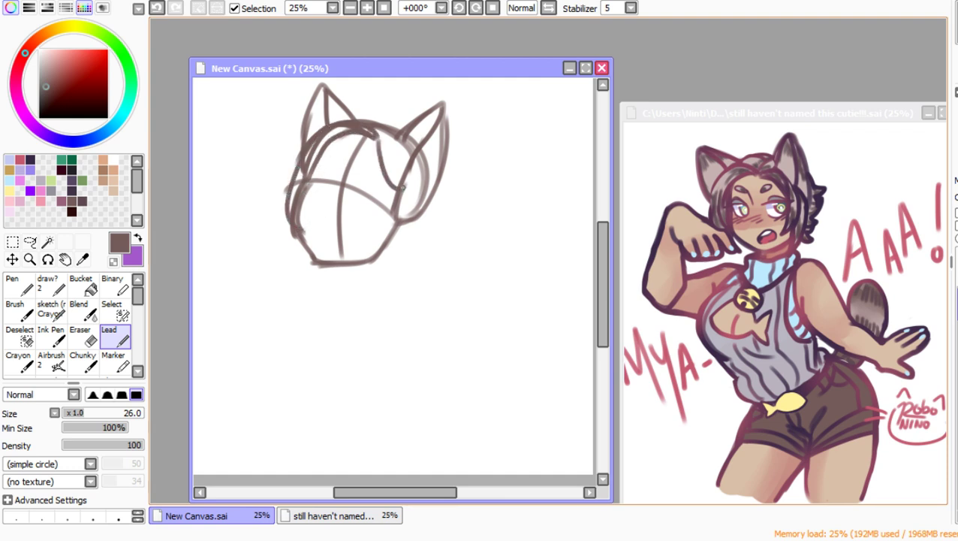
{"action": "mouse_move", "coordinate": [377, 137]}
{"action": "left_mouse_down"}
{"action": "mouse_move", "coordinate": [403, 162]}
{"action": "mouse_move", "coordinate": [403, 222]}
{"action": "left_mouse_up"}
{"action": "left_click_drag", "start_coordinate": [380, 138], "coordinate": [390, 238]}
{"action": "mouse_move", "coordinate": [394, 188]}
{"action": "left_mouse_down"}
{"action": "mouse_move", "coordinate": [402, 243]}
{"action": "mouse_move", "coordinate": [401, 174]}
{"action": "left_mouse_up"}
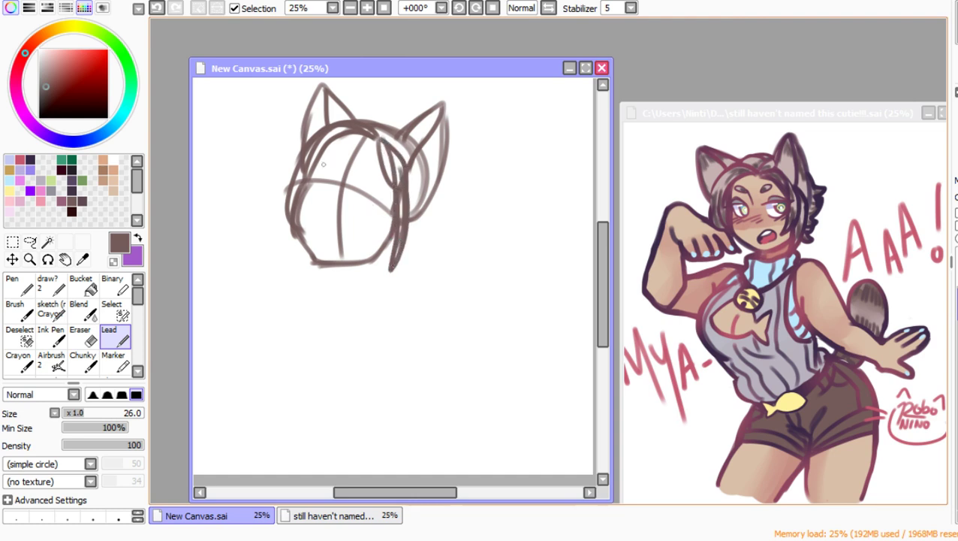
Step: Sketch the fuller outer hair on the left of the face and spiky tufts behind the head on the right
{"action": "mouse_move", "coordinate": [304, 145]}
{"action": "left_mouse_down"}
{"action": "mouse_move", "coordinate": [278, 188]}
{"action": "mouse_move", "coordinate": [299, 238]}
{"action": "left_mouse_up"}
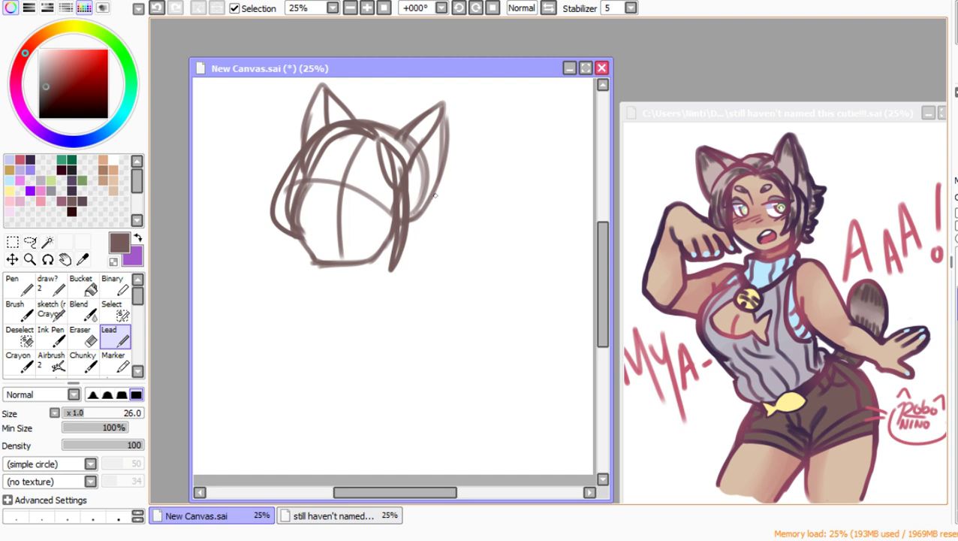
{"action": "left_click_drag", "start_coordinate": [431, 194], "coordinate": [455, 203]}
{"action": "mouse_move", "coordinate": [388, 257]}
{"action": "left_mouse_down"}
{"action": "mouse_move", "coordinate": [383, 263]}
{"action": "mouse_move", "coordinate": [428, 241]}
{"action": "mouse_move", "coordinate": [414, 228]}
{"action": "mouse_move", "coordinate": [439, 238]}
{"action": "mouse_move", "coordinate": [445, 211]}
{"action": "mouse_move", "coordinate": [428, 201]}
{"action": "mouse_move", "coordinate": [449, 201]}
{"action": "mouse_move", "coordinate": [442, 188]}
{"action": "mouse_move", "coordinate": [434, 194]}
{"action": "left_mouse_up"}
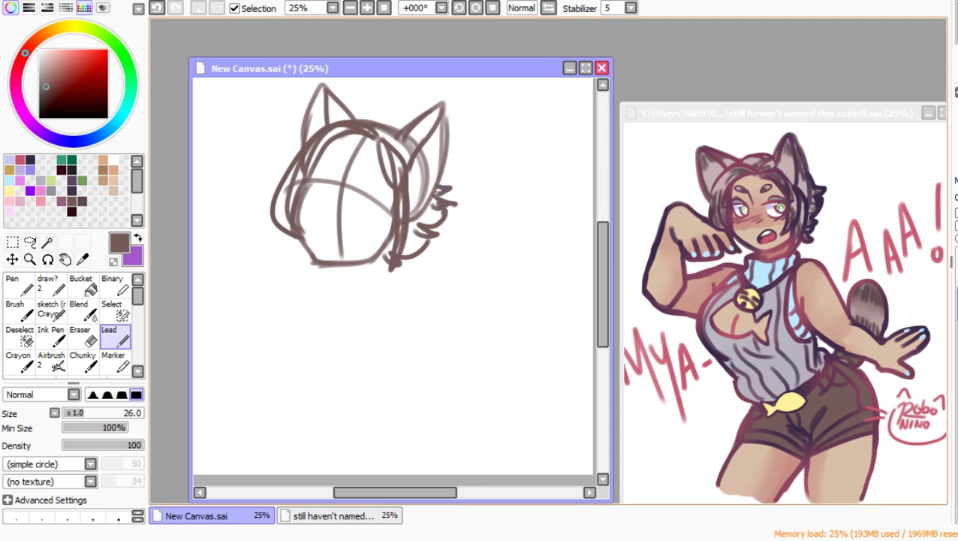
{"action": "left_click_drag", "start_coordinate": [296, 217], "coordinate": [315, 237]}
{"action": "left_click_drag", "start_coordinate": [300, 144], "coordinate": [280, 218]}
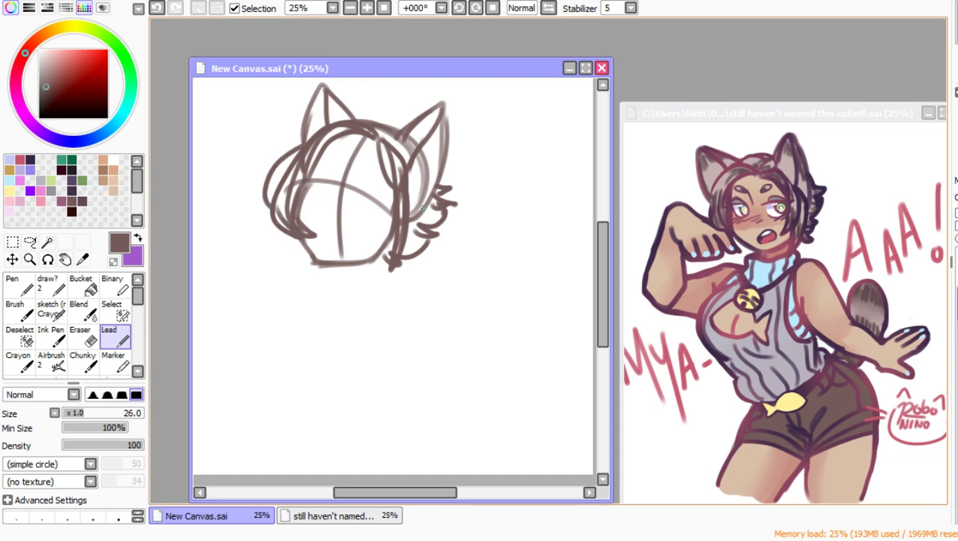
Step: Erase the skull line overlapping the right ear's base and draw fur tufts inside both ears with the Lead brush
{"action": "key", "text": "e"}
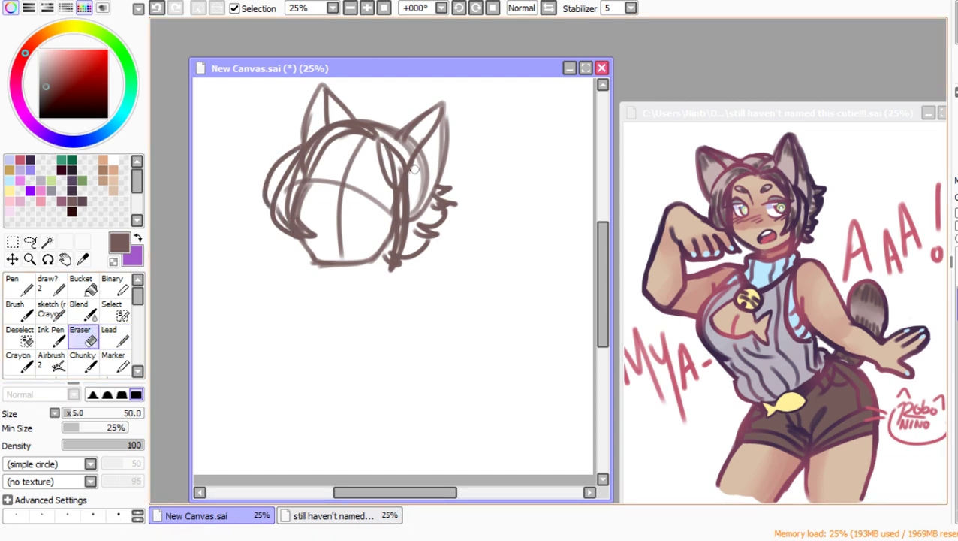
{"action": "mouse_move", "coordinate": [417, 166]}
{"action": "left_mouse_down"}
{"action": "mouse_move", "coordinate": [419, 154]}
{"action": "mouse_move", "coordinate": [412, 211]}
{"action": "mouse_move", "coordinate": [426, 177]}
{"action": "left_mouse_up"}
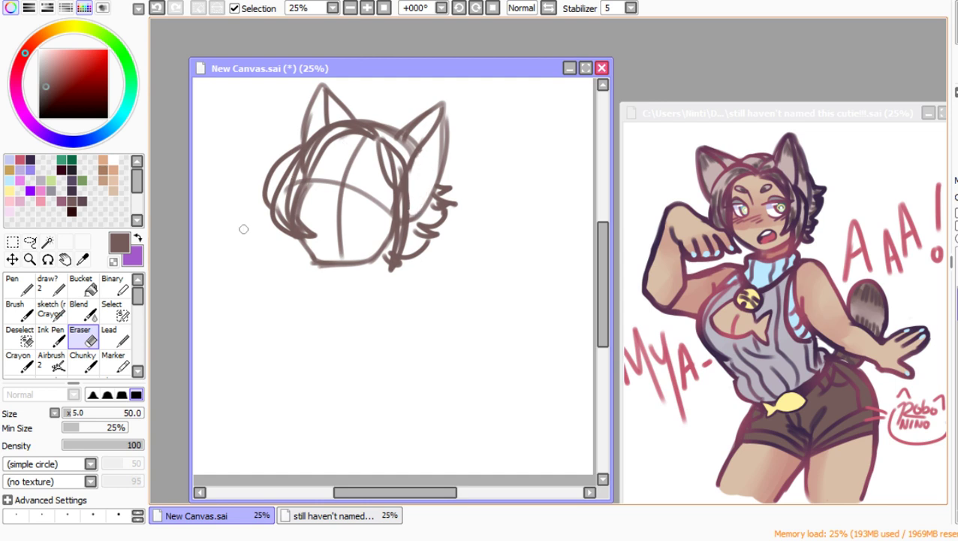
{"action": "left_click", "coordinate": [113, 337]}
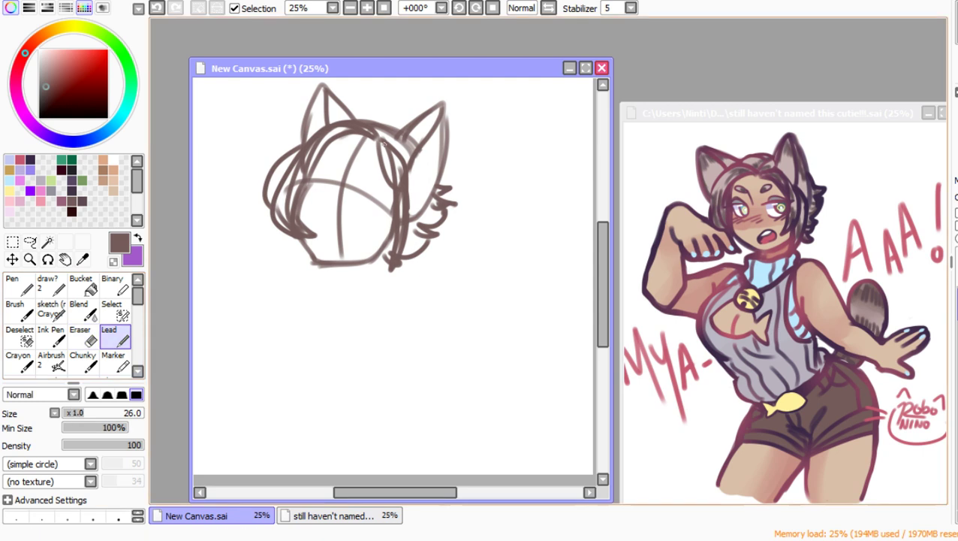
{"action": "mouse_move", "coordinate": [438, 127]}
{"action": "left_mouse_down"}
{"action": "mouse_move", "coordinate": [419, 167]}
{"action": "mouse_move", "coordinate": [425, 174]}
{"action": "mouse_move", "coordinate": [435, 162]}
{"action": "left_mouse_up"}
{"action": "mouse_move", "coordinate": [328, 90]}
{"action": "left_mouse_down"}
{"action": "mouse_move", "coordinate": [326, 117]}
{"action": "mouse_move", "coordinate": [349, 115]}
{"action": "left_mouse_up"}
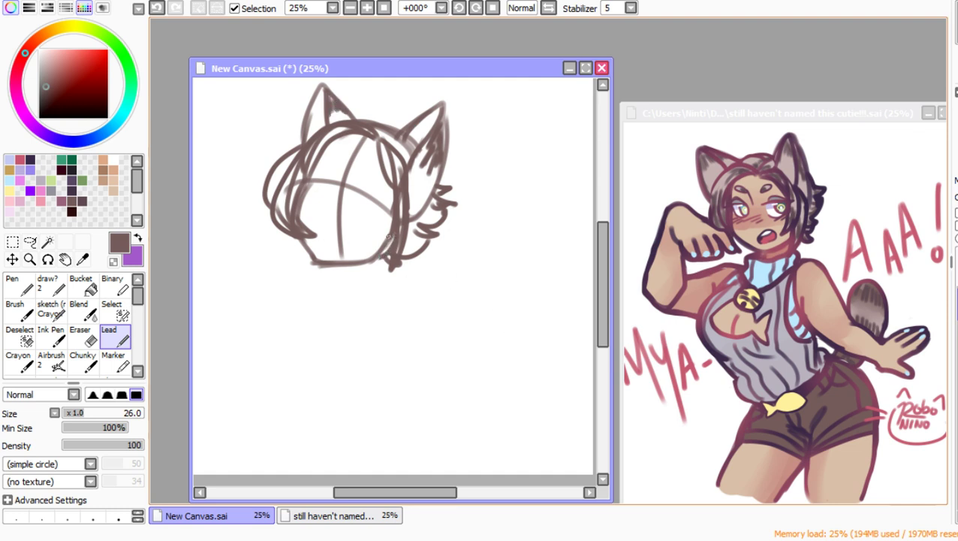
Step: Extend the right side lock to a point past the jaw and sketch the shaded neck and folded turtleneck collar
{"action": "left_click_drag", "start_coordinate": [389, 191], "coordinate": [371, 289]}
{"action": "left_click_drag", "start_coordinate": [370, 289], "coordinate": [398, 240]}
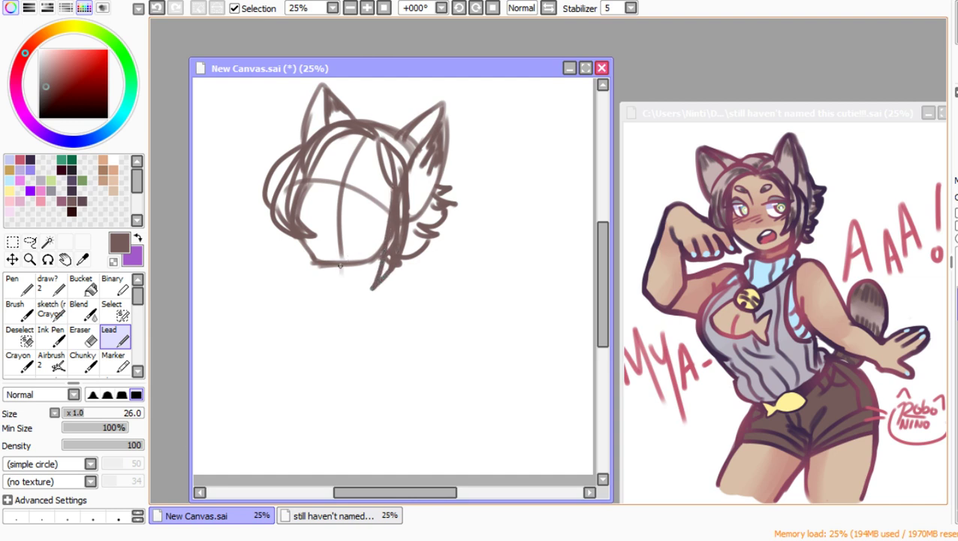
{"action": "mouse_move", "coordinate": [340, 265]}
{"action": "left_mouse_down"}
{"action": "mouse_move", "coordinate": [364, 263]}
{"action": "mouse_move", "coordinate": [354, 279]}
{"action": "mouse_move", "coordinate": [339, 264]}
{"action": "mouse_move", "coordinate": [355, 284]}
{"action": "mouse_move", "coordinate": [348, 272]}
{"action": "mouse_move", "coordinate": [355, 281]}
{"action": "mouse_move", "coordinate": [401, 269]}
{"action": "mouse_move", "coordinate": [394, 265]}
{"action": "mouse_move", "coordinate": [404, 280]}
{"action": "mouse_move", "coordinate": [390, 271]}
{"action": "mouse_move", "coordinate": [347, 293]}
{"action": "mouse_move", "coordinate": [359, 284]}
{"action": "mouse_move", "coordinate": [343, 317]}
{"action": "mouse_move", "coordinate": [368, 339]}
{"action": "mouse_move", "coordinate": [419, 291]}
{"action": "left_mouse_up"}
{"action": "mouse_move", "coordinate": [397, 257]}
{"action": "left_mouse_down"}
{"action": "mouse_move", "coordinate": [411, 267]}
{"action": "mouse_move", "coordinate": [398, 312]}
{"action": "left_mouse_up"}
{"action": "left_click_drag", "start_coordinate": [348, 301], "coordinate": [368, 336]}
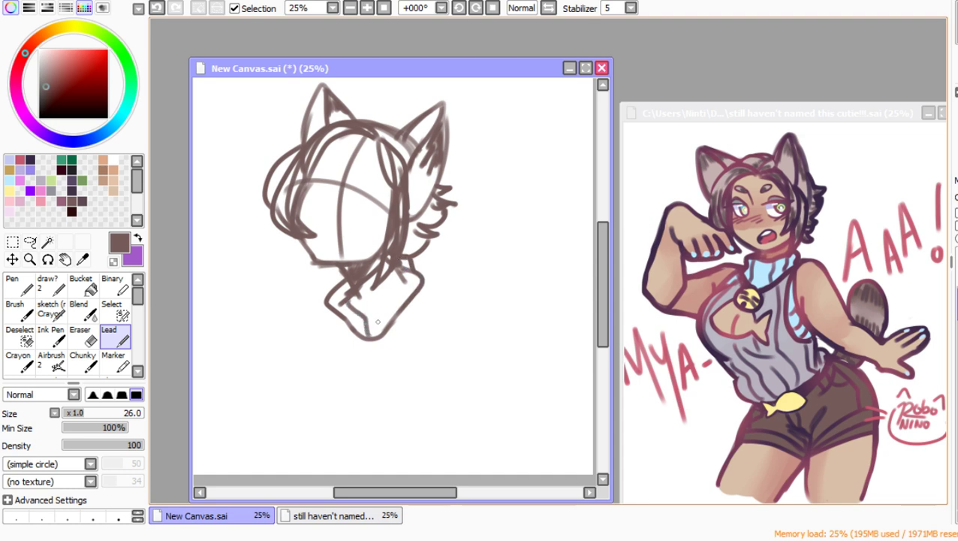
{"action": "left_click_drag", "start_coordinate": [384, 276], "coordinate": [406, 301]}
Step: Sketch the right shoulder's slope from the collar and the rounded chest outline on the left
{"action": "mouse_move", "coordinate": [420, 283]}
{"action": "left_mouse_down"}
{"action": "mouse_move", "coordinate": [453, 287]}
{"action": "mouse_move", "coordinate": [474, 336]}
{"action": "left_mouse_up"}
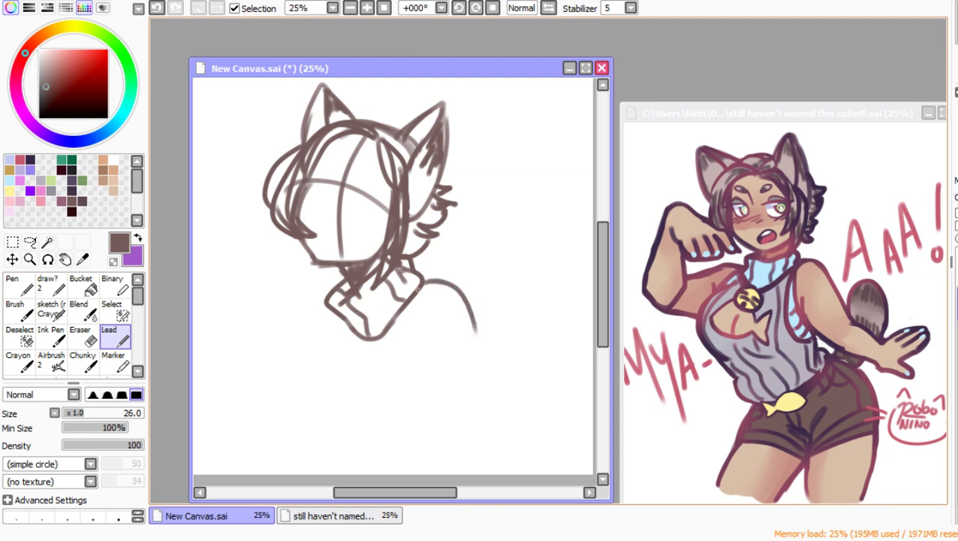
{"action": "mouse_move", "coordinate": [415, 285]}
{"action": "left_mouse_down"}
{"action": "mouse_move", "coordinate": [439, 286]}
{"action": "mouse_move", "coordinate": [480, 357]}
{"action": "left_mouse_up"}
{"action": "left_click_drag", "start_coordinate": [347, 344], "coordinate": [315, 414]}
{"action": "mouse_move", "coordinate": [328, 362]}
{"action": "left_mouse_down"}
{"action": "mouse_move", "coordinate": [343, 351]}
{"action": "mouse_move", "coordinate": [324, 434]}
{"action": "left_mouse_up"}
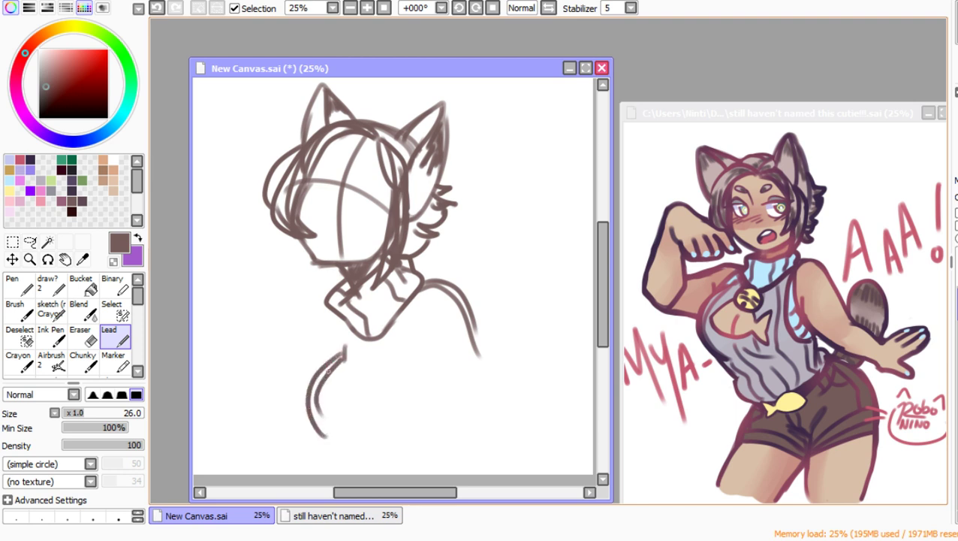
{"action": "left_click_drag", "start_coordinate": [331, 366], "coordinate": [368, 463]}
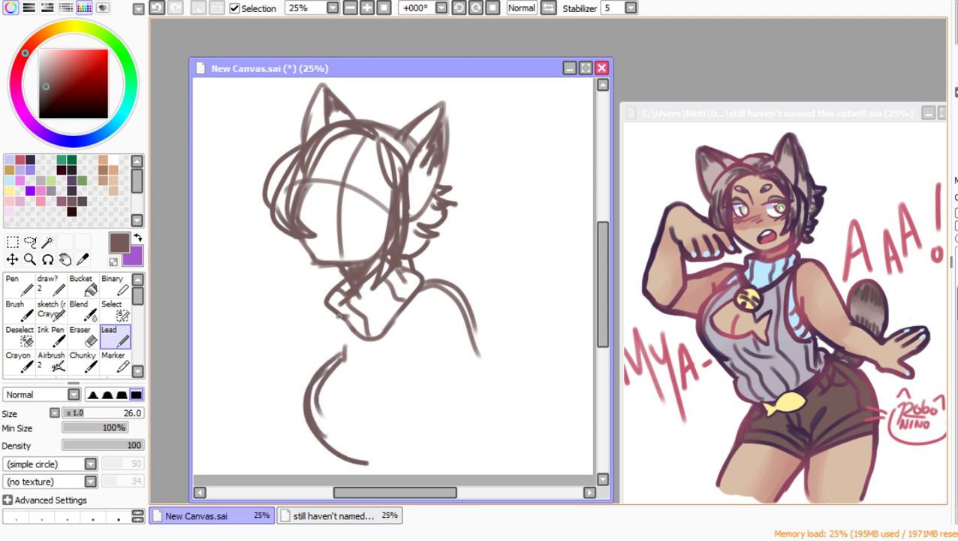
Step: Sketch the left shoulder below the collar and the right armhole lines, and reinforce the chest outline
{"action": "left_click_drag", "start_coordinate": [340, 314], "coordinate": [325, 375]}
{"action": "mouse_move", "coordinate": [337, 318]}
{"action": "left_mouse_down"}
{"action": "mouse_move", "coordinate": [333, 360]}
{"action": "mouse_move", "coordinate": [352, 345]}
{"action": "mouse_move", "coordinate": [342, 364]}
{"action": "left_mouse_up"}
{"action": "mouse_move", "coordinate": [418, 291]}
{"action": "left_mouse_down"}
{"action": "mouse_move", "coordinate": [411, 387]}
{"action": "mouse_move", "coordinate": [431, 365]}
{"action": "mouse_move", "coordinate": [458, 407]}
{"action": "left_mouse_up"}
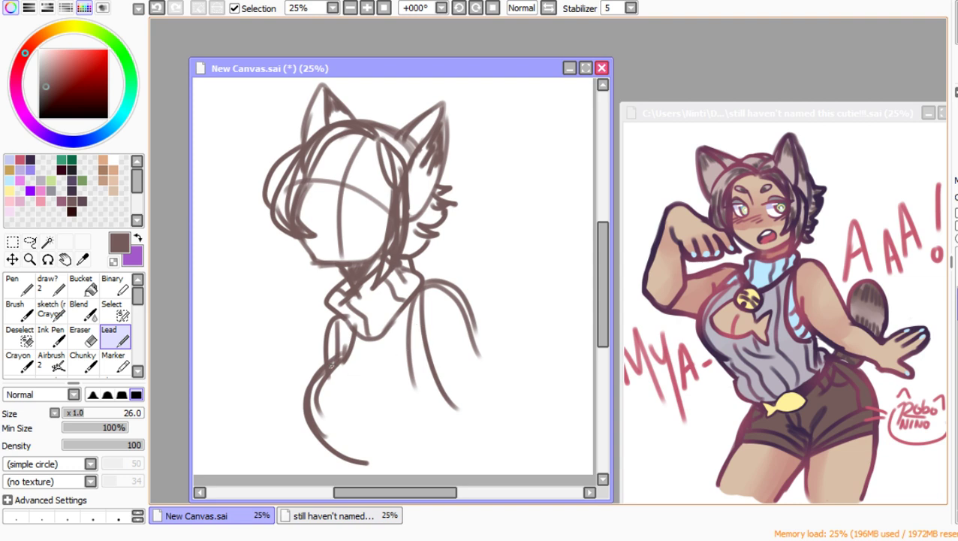
{"action": "left_click_drag", "start_coordinate": [331, 366], "coordinate": [338, 449]}
Step: Sketch the right upper arm angling down from the shoulder, with an oval elbow and the start of the forearm
{"action": "mouse_move", "coordinate": [459, 299]}
{"action": "left_mouse_down"}
{"action": "mouse_move", "coordinate": [480, 380]}
{"action": "mouse_move", "coordinate": [503, 384]}
{"action": "left_mouse_up"}
{"action": "left_click_drag", "start_coordinate": [475, 349], "coordinate": [518, 420]}
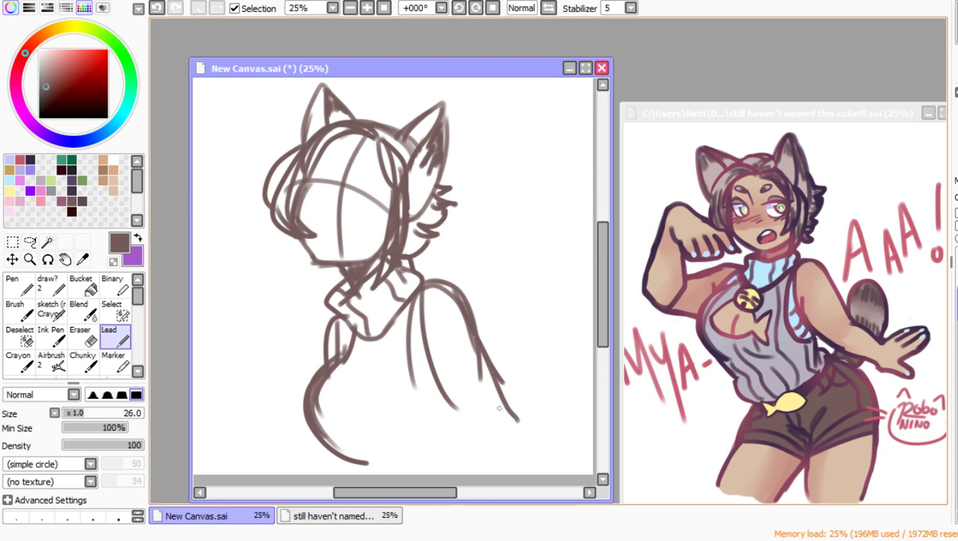
{"action": "left_click_drag", "start_coordinate": [471, 347], "coordinate": [532, 464]}
{"action": "left_click_drag", "start_coordinate": [502, 385], "coordinate": [563, 460]}
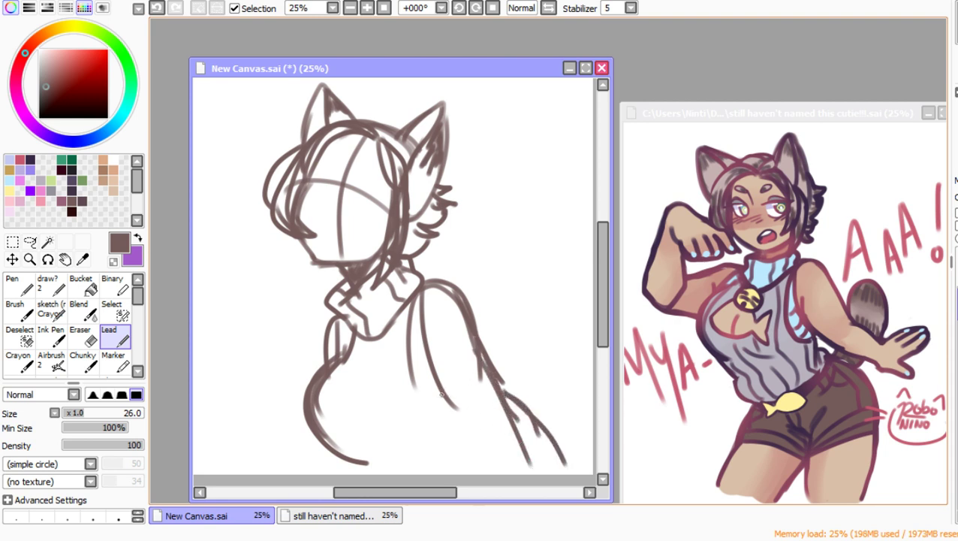
{"action": "mouse_move", "coordinate": [472, 410]}
{"action": "left_mouse_down"}
{"action": "mouse_move", "coordinate": [505, 463]}
{"action": "mouse_move", "coordinate": [537, 473]}
{"action": "mouse_move", "coordinate": [498, 398]}
{"action": "mouse_move", "coordinate": [478, 422]}
{"action": "mouse_move", "coordinate": [542, 431]}
{"action": "mouse_move", "coordinate": [569, 473]}
{"action": "left_mouse_up"}
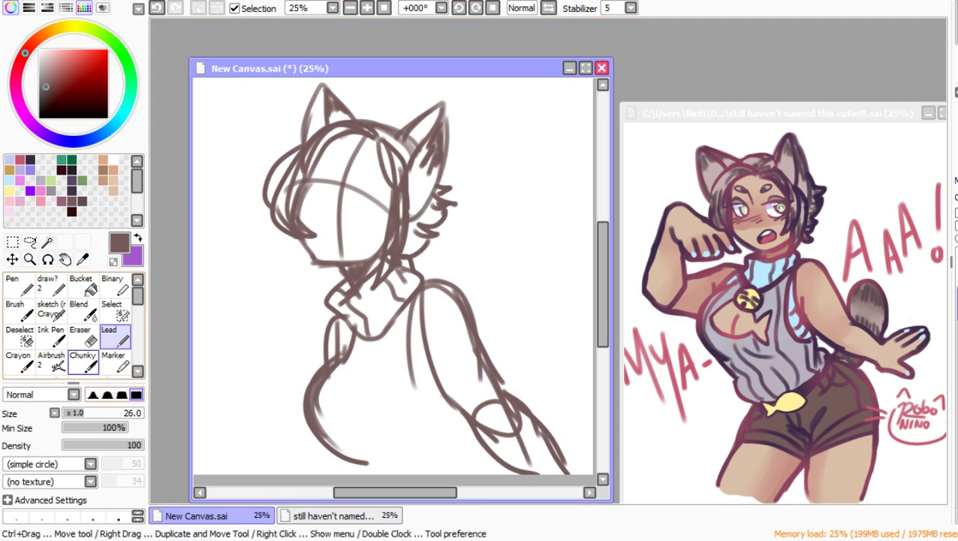
Step: Erase the doubled chest lines and, with the Eraser enlarged to 135, the inner armhole line, and return to the Lead brush
{"action": "left_click", "coordinate": [82, 337]}
{"action": "mouse_move", "coordinate": [342, 363]}
{"action": "left_mouse_down"}
{"action": "mouse_move", "coordinate": [322, 437]}
{"action": "mouse_move", "coordinate": [342, 362]}
{"action": "mouse_move", "coordinate": [315, 411]}
{"action": "mouse_move", "coordinate": [327, 416]}
{"action": "mouse_move", "coordinate": [323, 436]}
{"action": "mouse_move", "coordinate": [316, 409]}
{"action": "left_mouse_up"}
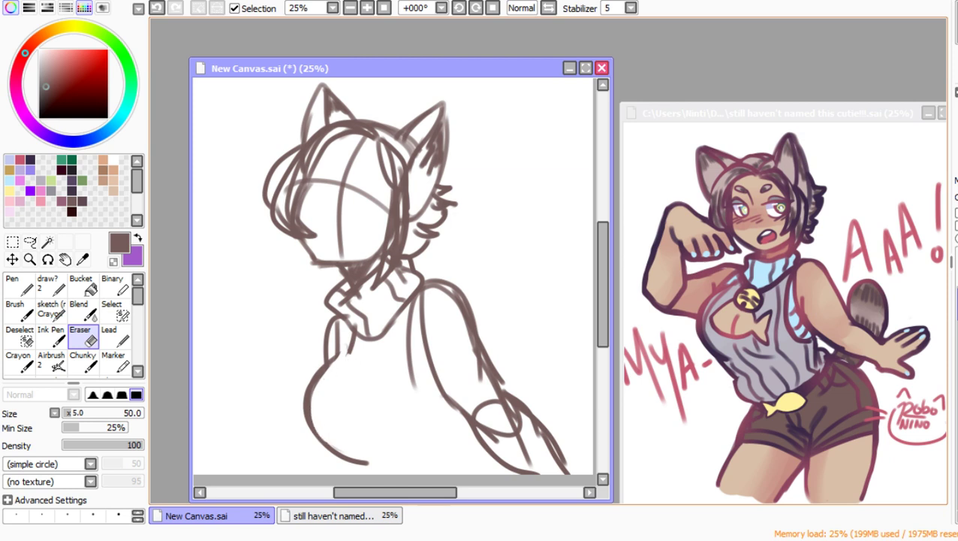
{"action": "key", "text": "bracketright"}
{"action": "key", "text": "bracketright"}
{"action": "key", "text": "bracketright"}
{"action": "key", "text": "bracketright"}
{"action": "key", "text": "bracketright"}
{"action": "key", "text": "bracketright"}
{"action": "key", "text": "bracketright"}
{"action": "key", "text": "bracketright"}
{"action": "key", "text": "bracketright"}
{"action": "key", "text": "bracketright"}
{"action": "key", "text": "bracketright"}
{"action": "key", "text": "bracketright"}
{"action": "key", "text": "bracketright"}
{"action": "key", "text": "bracketright"}
{"action": "key", "text": "bracketright"}
{"action": "key", "text": "bracketright"}
{"action": "key", "text": "bracketright"}
{"action": "mouse_move", "coordinate": [362, 348]}
{"action": "left_mouse_down"}
{"action": "mouse_move", "coordinate": [405, 347]}
{"action": "mouse_move", "coordinate": [414, 300]}
{"action": "mouse_move", "coordinate": [409, 357]}
{"action": "mouse_move", "coordinate": [419, 414]}
{"action": "mouse_move", "coordinate": [404, 396]}
{"action": "left_mouse_up"}
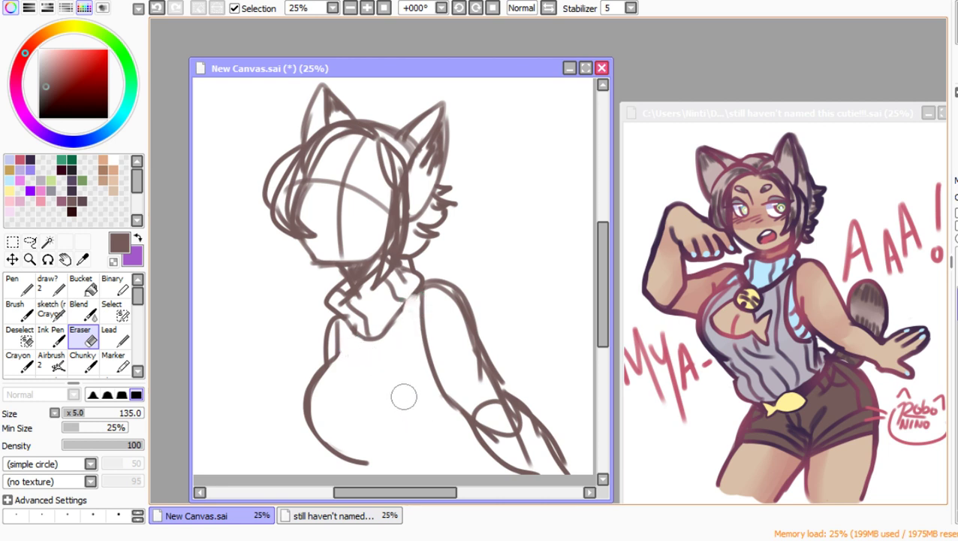
{"action": "key", "text": "n"}
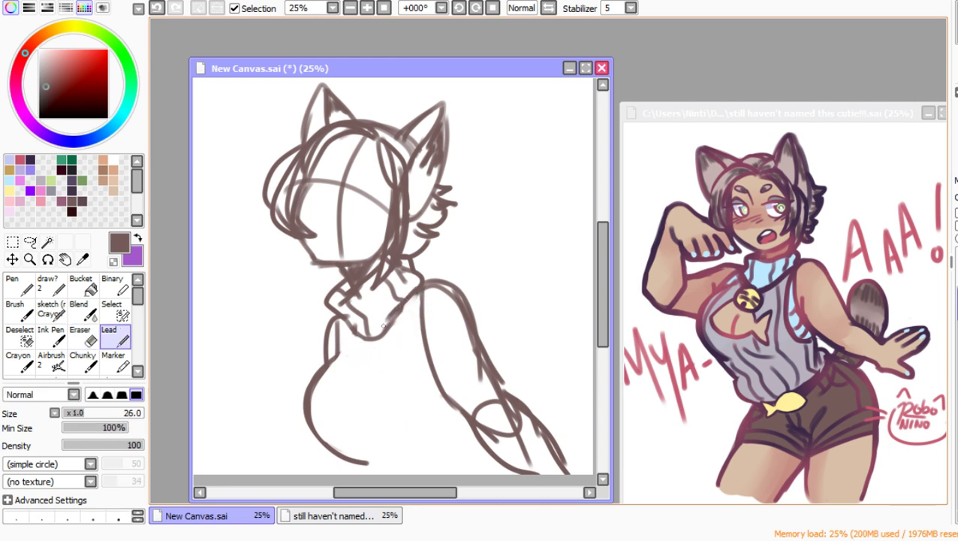
Step: Sketch a fish-shaped cutout across the chest, with a pointed oval body and a forked tail toward the right arm
{"action": "mouse_move", "coordinate": [328, 388]}
{"action": "left_mouse_down"}
{"action": "mouse_move", "coordinate": [359, 365]}
{"action": "mouse_move", "coordinate": [370, 364]}
{"action": "mouse_move", "coordinate": [349, 370]}
{"action": "mouse_move", "coordinate": [382, 362]}
{"action": "mouse_move", "coordinate": [400, 371]}
{"action": "mouse_move", "coordinate": [361, 369]}
{"action": "mouse_move", "coordinate": [408, 384]}
{"action": "mouse_move", "coordinate": [422, 373]}
{"action": "mouse_move", "coordinate": [430, 411]}
{"action": "left_mouse_up"}
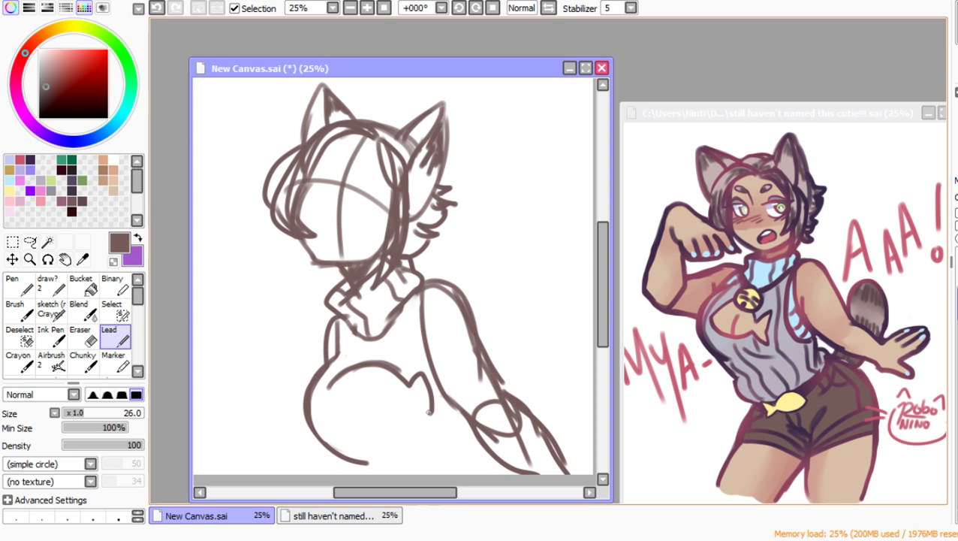
{"action": "left_click", "coordinate": [157, 7]}
{"action": "left_click", "coordinate": [157, 7]}
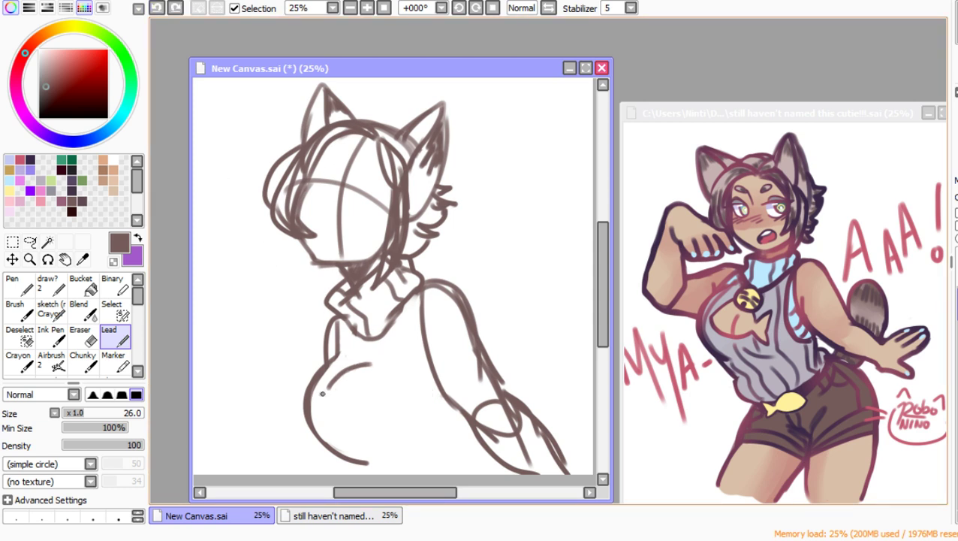
{"action": "mouse_move", "coordinate": [323, 394]}
{"action": "left_mouse_down"}
{"action": "mouse_move", "coordinate": [413, 398]}
{"action": "mouse_move", "coordinate": [413, 419]}
{"action": "mouse_move", "coordinate": [384, 399]}
{"action": "left_mouse_up"}
{"action": "mouse_move", "coordinate": [332, 381]}
{"action": "left_mouse_down"}
{"action": "mouse_move", "coordinate": [346, 410]}
{"action": "mouse_move", "coordinate": [389, 402]}
{"action": "mouse_move", "coordinate": [366, 415]}
{"action": "mouse_move", "coordinate": [321, 402]}
{"action": "mouse_move", "coordinate": [377, 394]}
{"action": "mouse_move", "coordinate": [338, 390]}
{"action": "mouse_move", "coordinate": [322, 399]}
{"action": "mouse_move", "coordinate": [354, 375]}
{"action": "mouse_move", "coordinate": [291, 392]}
{"action": "mouse_move", "coordinate": [326, 389]}
{"action": "mouse_move", "coordinate": [352, 364]}
{"action": "mouse_move", "coordinate": [322, 399]}
{"action": "mouse_move", "coordinate": [353, 414]}
{"action": "mouse_move", "coordinate": [391, 402]}
{"action": "left_mouse_up"}
{"action": "left_click", "coordinate": [83, 337]}
{"action": "left_click", "coordinate": [115, 337]}
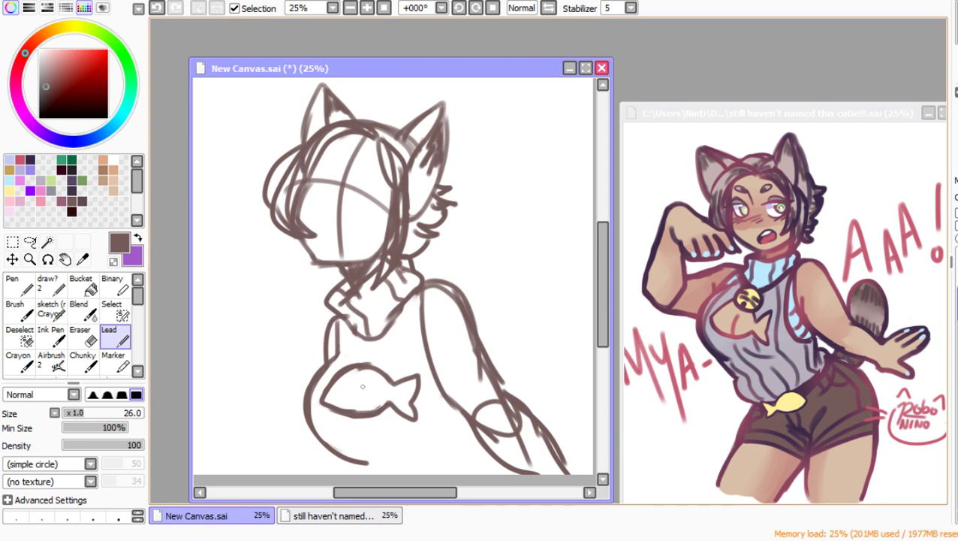
Step: Add a short cleavage line inside the fish cutout and sketch armhole lines beside the right arm and at the left shoulder
{"action": "left_click_drag", "start_coordinate": [363, 387], "coordinate": [356, 411]}
{"action": "mouse_move", "coordinate": [409, 288]}
{"action": "left_mouse_down"}
{"action": "mouse_move", "coordinate": [429, 400]}
{"action": "mouse_move", "coordinate": [450, 416]}
{"action": "left_mouse_up"}
{"action": "left_click_drag", "start_coordinate": [411, 357], "coordinate": [470, 416]}
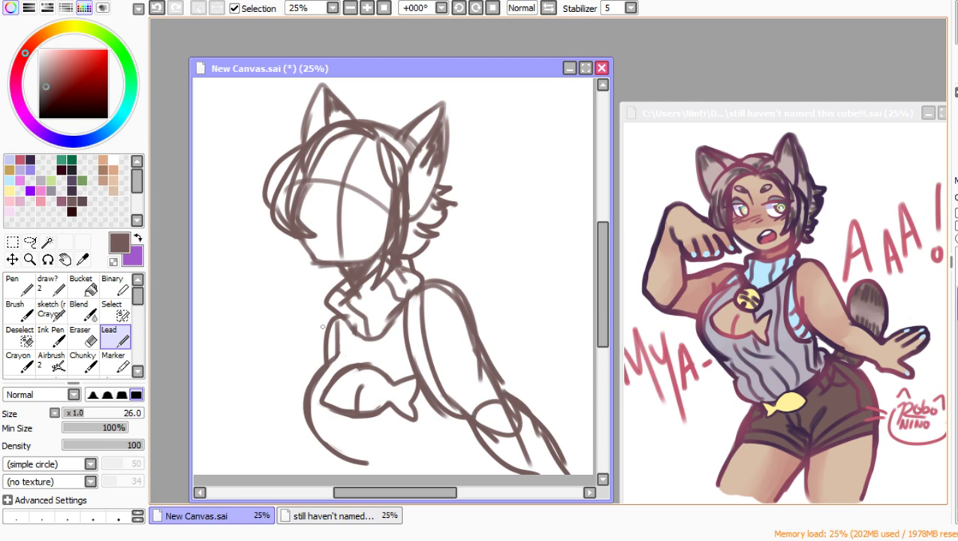
{"action": "left_click_drag", "start_coordinate": [351, 327], "coordinate": [336, 351]}
{"action": "left_click_drag", "start_coordinate": [345, 312], "coordinate": [330, 358]}
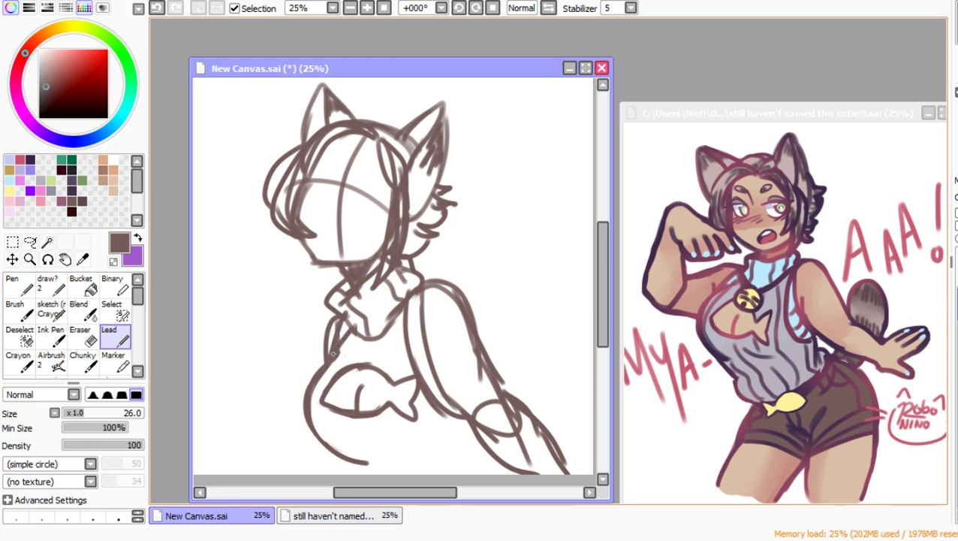
Step: Erase the fish cutout from the chest and try redrawing its upper contour with the Lead brush, then undo the new strokes
{"action": "left_click", "coordinate": [84, 337]}
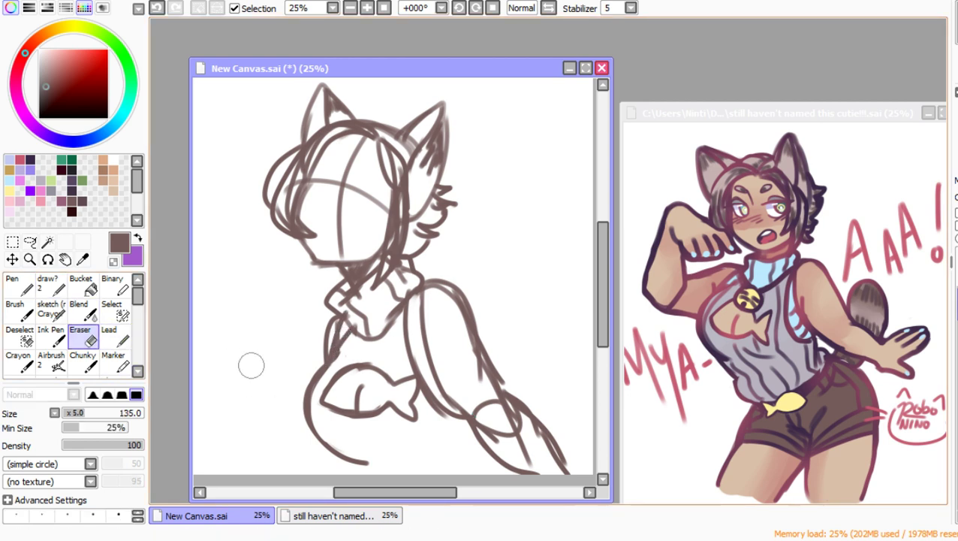
{"action": "mouse_move", "coordinate": [328, 401]}
{"action": "left_mouse_down"}
{"action": "mouse_move", "coordinate": [365, 367]}
{"action": "mouse_move", "coordinate": [388, 373]}
{"action": "mouse_move", "coordinate": [400, 397]}
{"action": "mouse_move", "coordinate": [329, 413]}
{"action": "left_mouse_up"}
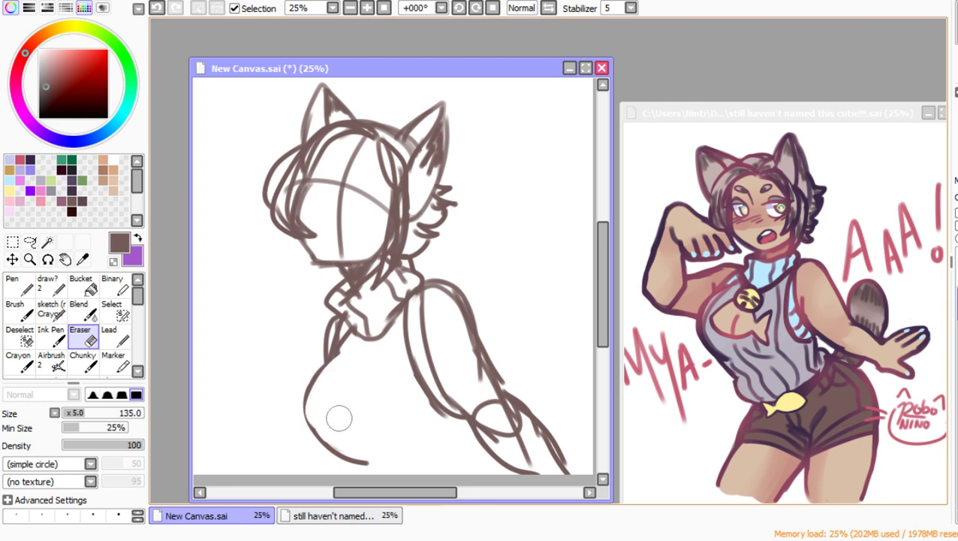
{"action": "left_click", "coordinate": [111, 335]}
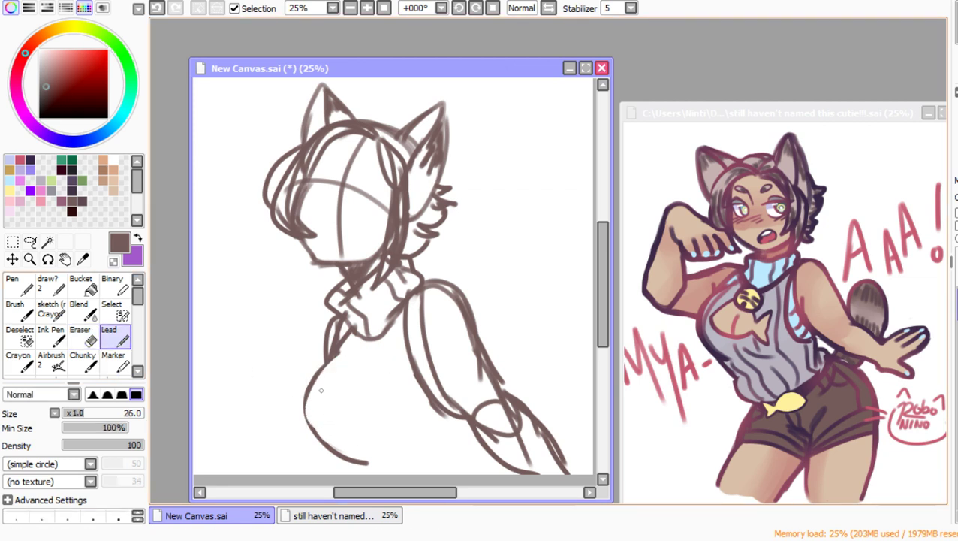
{"action": "mouse_move", "coordinate": [313, 395]}
{"action": "left_mouse_down"}
{"action": "mouse_move", "coordinate": [363, 362]}
{"action": "mouse_move", "coordinate": [386, 373]}
{"action": "mouse_move", "coordinate": [397, 366]}
{"action": "mouse_move", "coordinate": [407, 406]}
{"action": "left_mouse_up"}
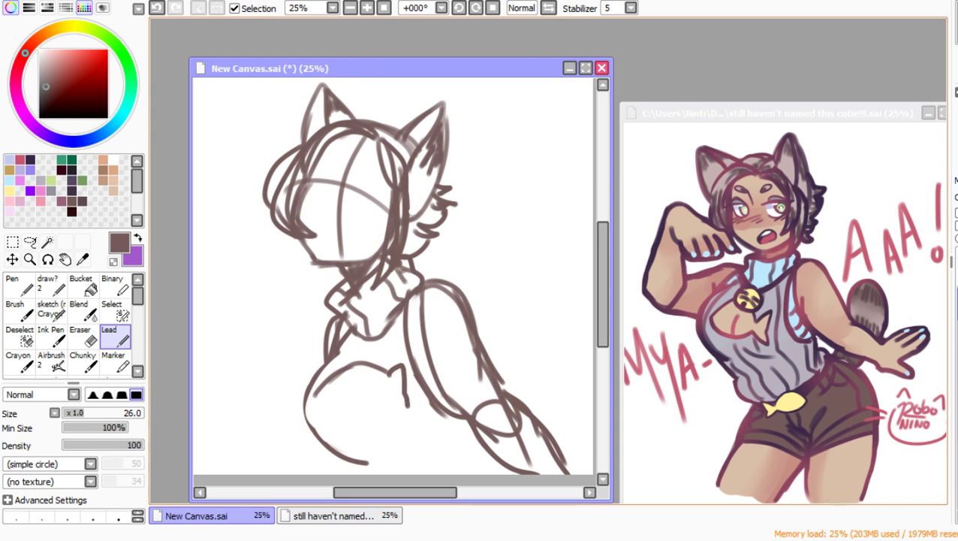
{"action": "key", "text": "ctrl+z"}
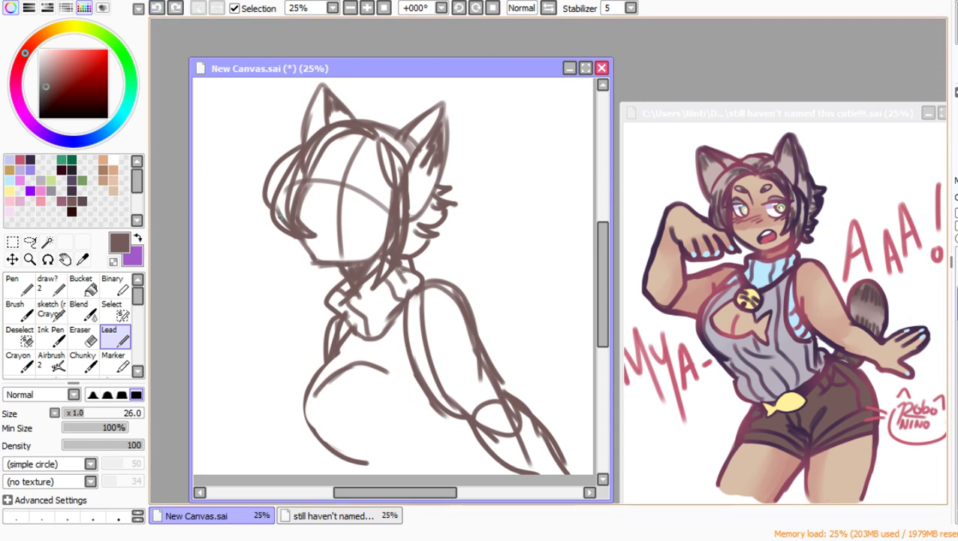
{"action": "key", "text": "ctrl+z"}
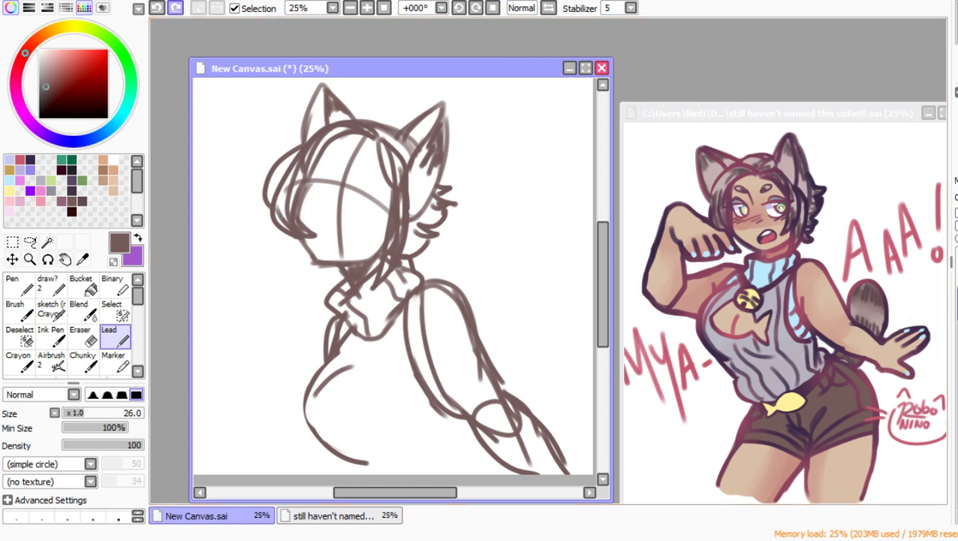
{"action": "key", "text": "ctrl+z"}
Step: Erase the turtleneck collar and sketch bare neck lines sloping into both shoulders with the Lead brush
{"action": "left_click", "coordinate": [83, 338]}
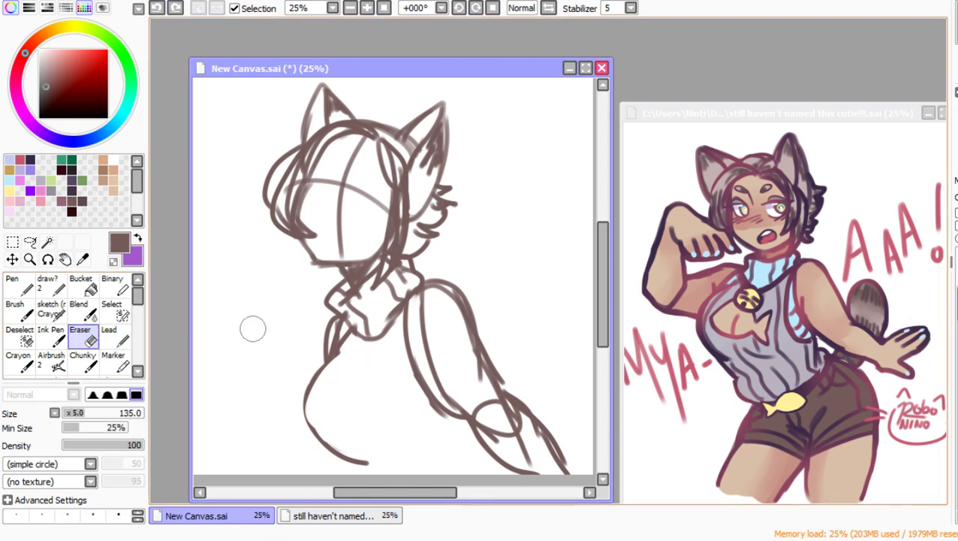
{"action": "mouse_move", "coordinate": [337, 286]}
{"action": "left_mouse_down"}
{"action": "mouse_move", "coordinate": [372, 333]}
{"action": "mouse_move", "coordinate": [401, 301]}
{"action": "mouse_move", "coordinate": [359, 308]}
{"action": "mouse_move", "coordinate": [409, 281]}
{"action": "mouse_move", "coordinate": [401, 278]}
{"action": "mouse_move", "coordinate": [411, 268]}
{"action": "mouse_move", "coordinate": [397, 313]}
{"action": "mouse_move", "coordinate": [372, 323]}
{"action": "left_mouse_up"}
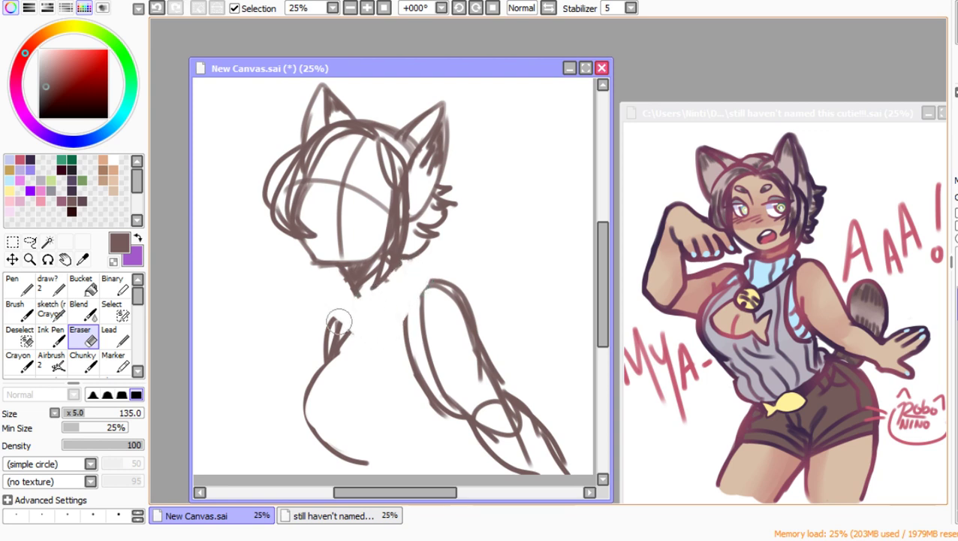
{"action": "left_click", "coordinate": [109, 335]}
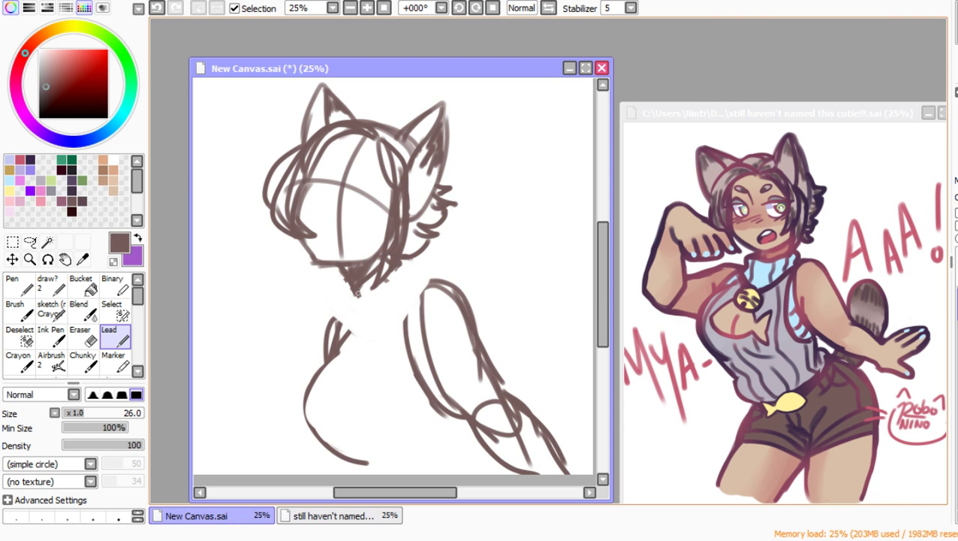
{"action": "left_click_drag", "start_coordinate": [358, 292], "coordinate": [324, 357]}
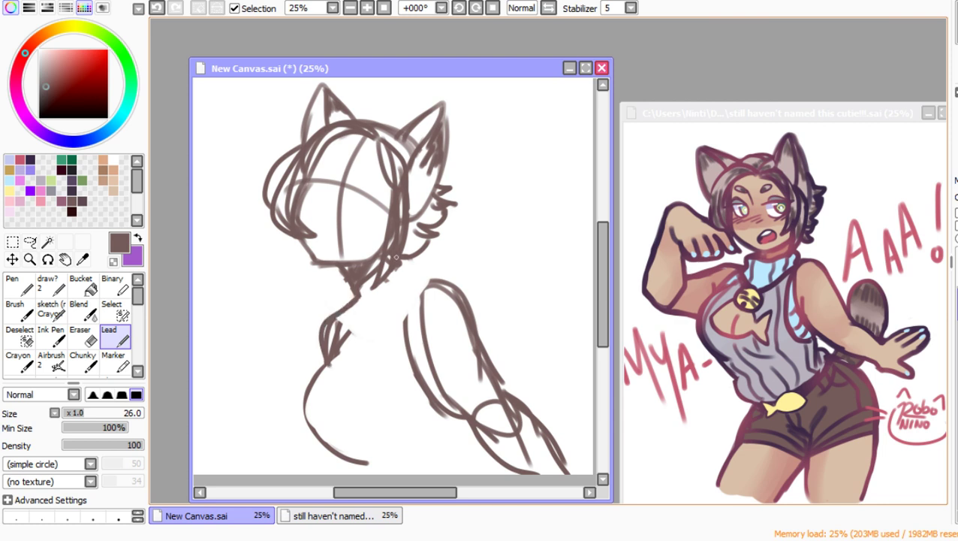
{"action": "mouse_move", "coordinate": [395, 257]}
{"action": "left_mouse_down"}
{"action": "mouse_move", "coordinate": [409, 285]}
{"action": "mouse_move", "coordinate": [407, 278]}
{"action": "mouse_move", "coordinate": [443, 279]}
{"action": "mouse_move", "coordinate": [405, 269]}
{"action": "left_mouse_up"}
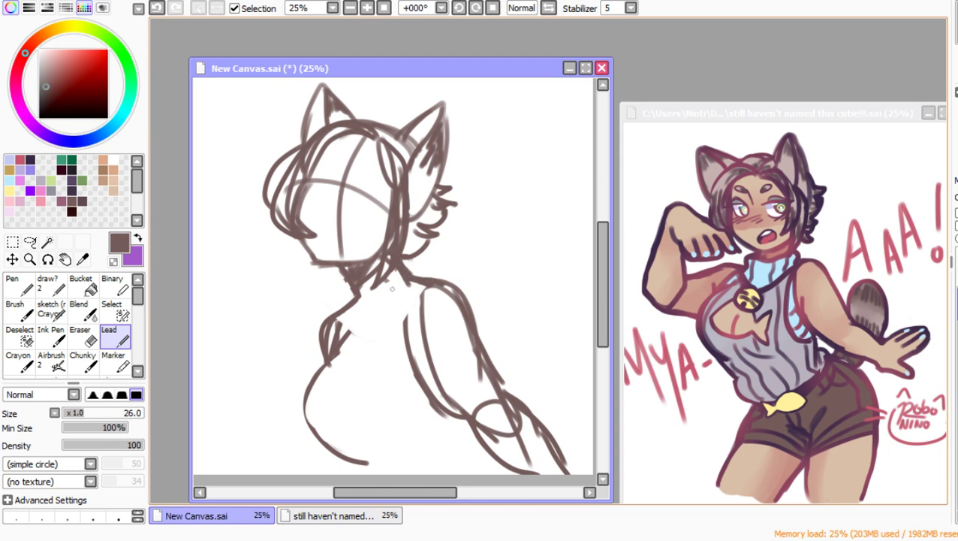
Step: Erase the inner lines at the left shoulder, the right armhole and inner arm lines, and the elbow oval
{"action": "left_click", "coordinate": [83, 338]}
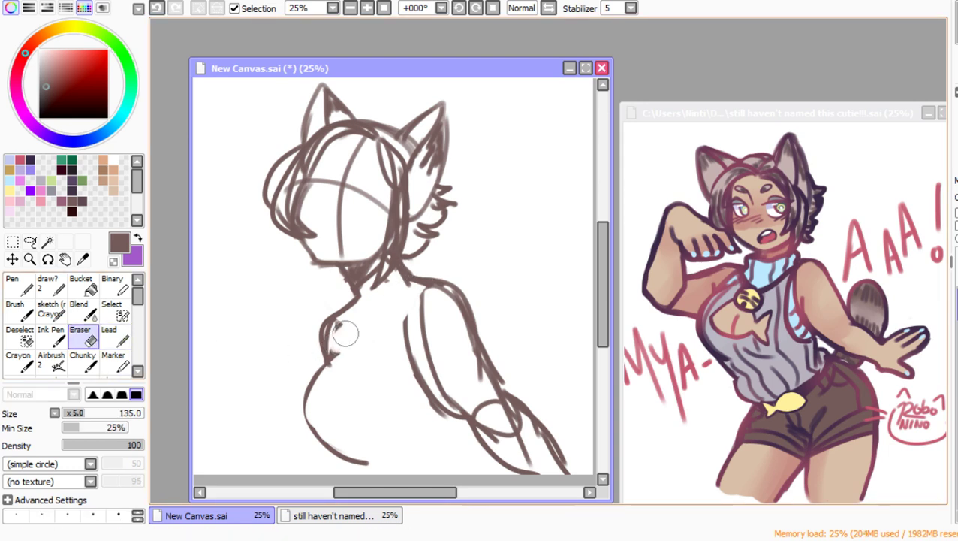
{"action": "left_click_drag", "start_coordinate": [344, 328], "coordinate": [341, 372]}
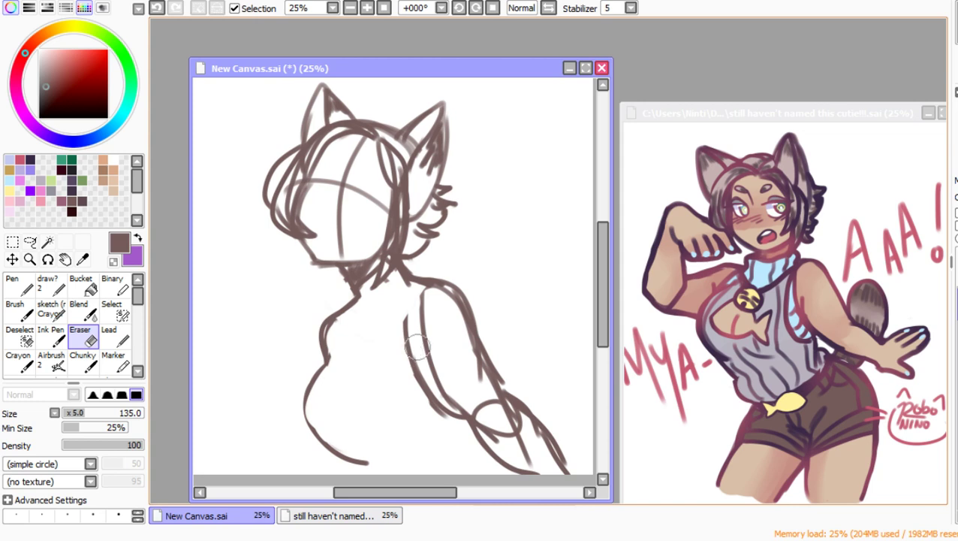
{"action": "mouse_move", "coordinate": [398, 313]}
{"action": "left_mouse_down"}
{"action": "mouse_move", "coordinate": [449, 413]}
{"action": "mouse_move", "coordinate": [417, 335]}
{"action": "mouse_move", "coordinate": [418, 307]}
{"action": "mouse_move", "coordinate": [552, 462]}
{"action": "left_mouse_up"}
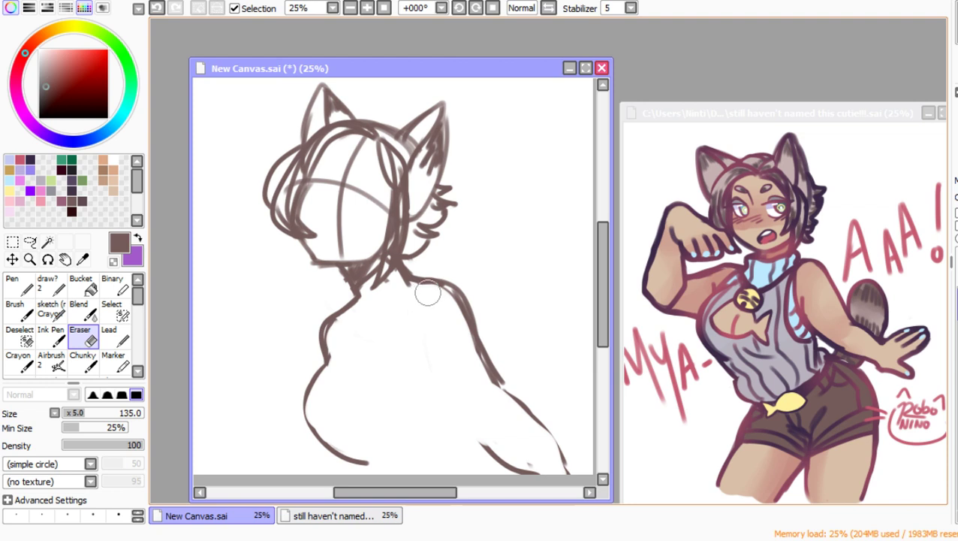
{"action": "mouse_move", "coordinate": [428, 295]}
{"action": "left_mouse_down"}
{"action": "mouse_move", "coordinate": [456, 314]}
{"action": "mouse_move", "coordinate": [501, 412]}
{"action": "left_mouse_up"}
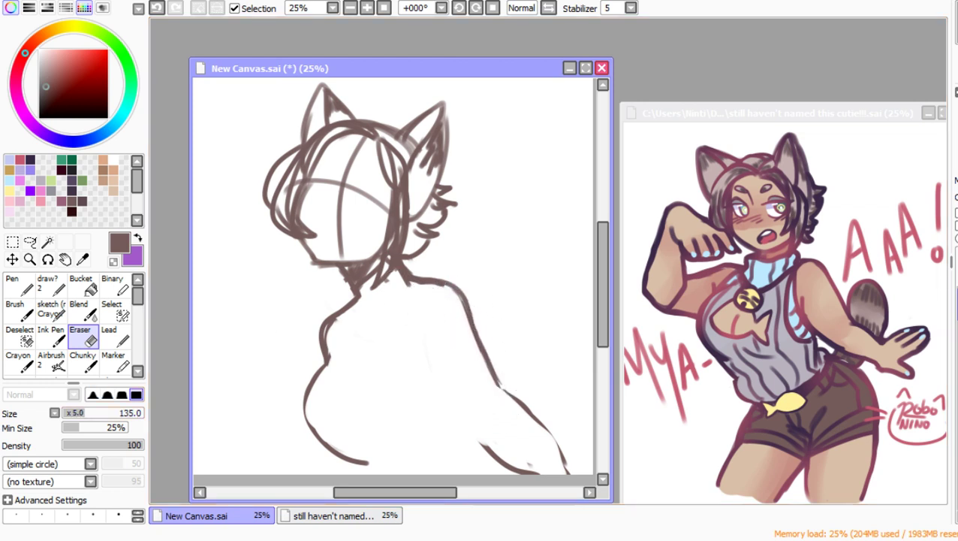
Step: Redraw both armholes and the right arm's inner and outer outlines with the Lead brush
{"action": "key", "text": "n"}
{"action": "mouse_move", "coordinate": [335, 319]}
{"action": "left_mouse_down"}
{"action": "mouse_move", "coordinate": [341, 347]}
{"action": "mouse_move", "coordinate": [307, 398]}
{"action": "mouse_move", "coordinate": [323, 442]}
{"action": "left_mouse_up"}
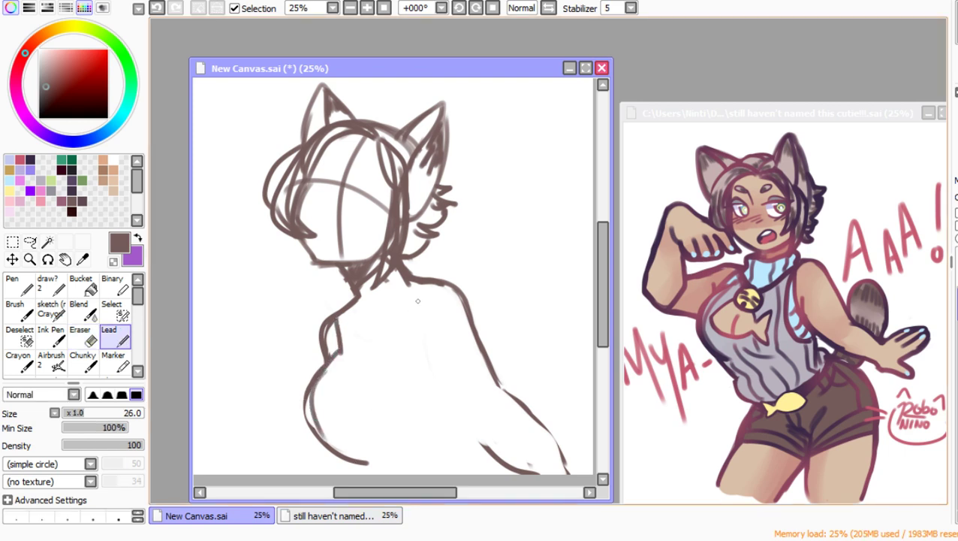
{"action": "left_click_drag", "start_coordinate": [425, 288], "coordinate": [429, 372]}
{"action": "mouse_move", "coordinate": [434, 283]}
{"action": "left_mouse_down"}
{"action": "mouse_move", "coordinate": [417, 357]}
{"action": "mouse_move", "coordinate": [494, 449]}
{"action": "mouse_move", "coordinate": [529, 469]}
{"action": "left_mouse_up"}
{"action": "left_click_drag", "start_coordinate": [499, 385], "coordinate": [543, 428]}
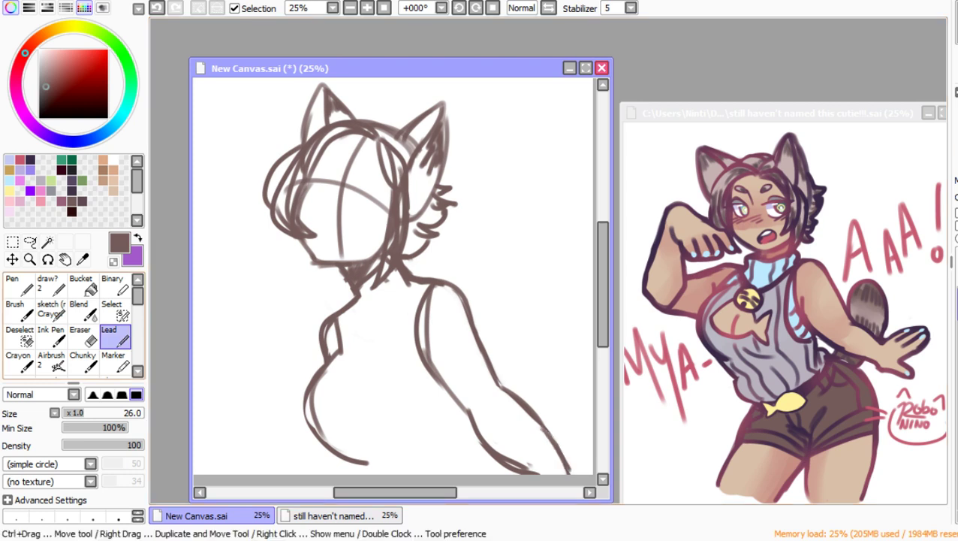
Step: Clean up the chest outline, redraw it as a full curve reaching the right arm, and start the waist line below it
{"action": "left_click", "coordinate": [80, 335]}
{"action": "mouse_move", "coordinate": [304, 417]}
{"action": "left_mouse_down"}
{"action": "mouse_move", "coordinate": [331, 444]}
{"action": "mouse_move", "coordinate": [342, 359]}
{"action": "mouse_move", "coordinate": [357, 342]}
{"action": "left_mouse_up"}
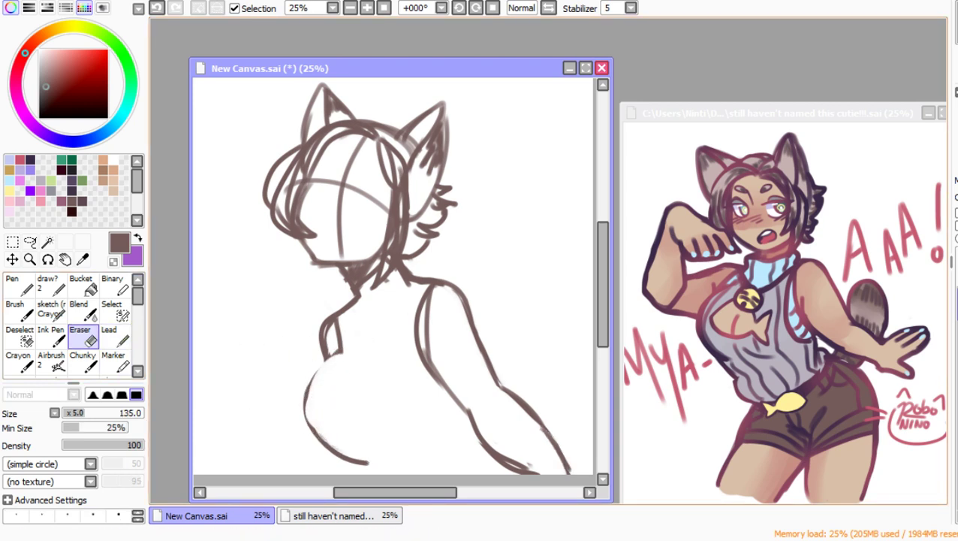
{"action": "left_click", "coordinate": [112, 335]}
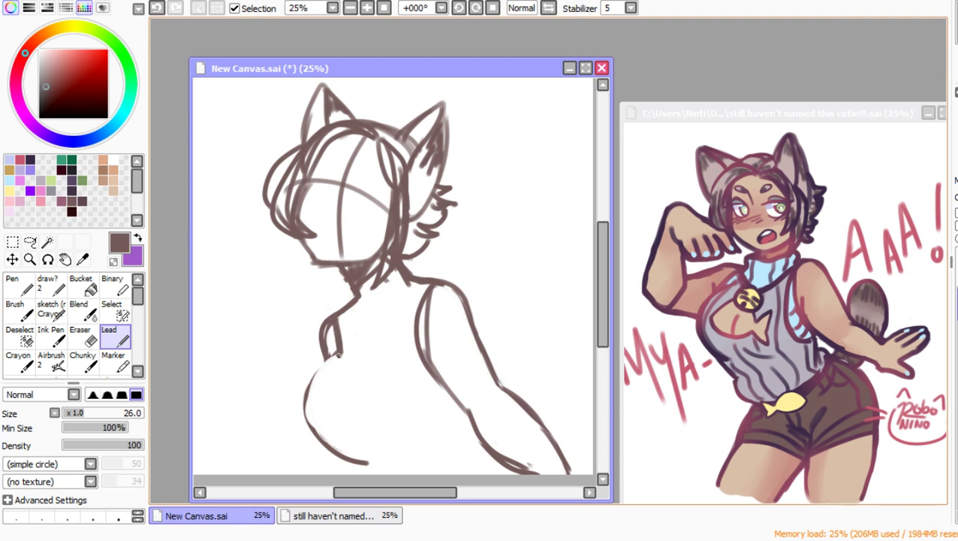
{"action": "left_click_drag", "start_coordinate": [339, 349], "coordinate": [310, 404]}
{"action": "left_click_drag", "start_coordinate": [336, 358], "coordinate": [309, 449]}
{"action": "mouse_move", "coordinate": [304, 410]}
{"action": "left_mouse_down"}
{"action": "mouse_move", "coordinate": [371, 469]}
{"action": "mouse_move", "coordinate": [359, 455]}
{"action": "mouse_move", "coordinate": [411, 466]}
{"action": "left_mouse_up"}
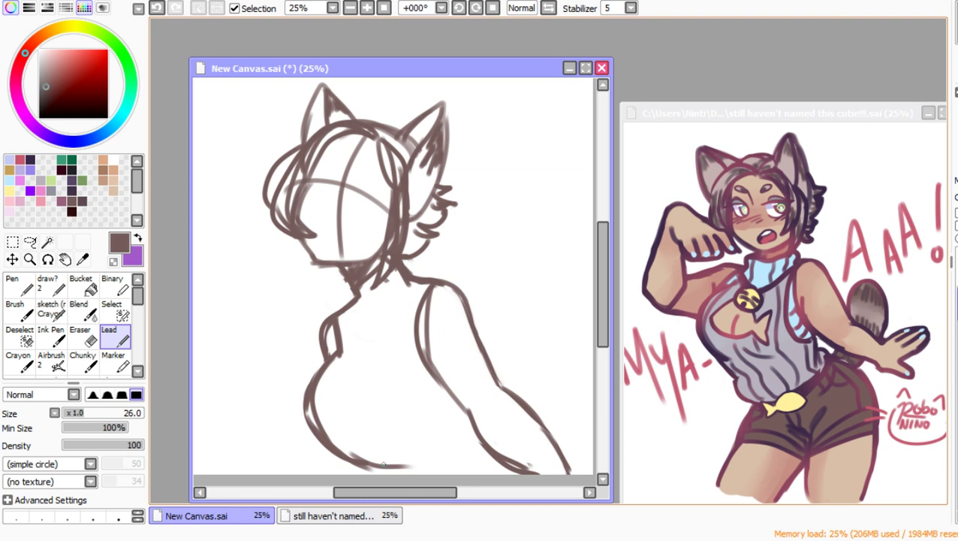
{"action": "left_click_drag", "start_coordinate": [384, 464], "coordinate": [468, 407]}
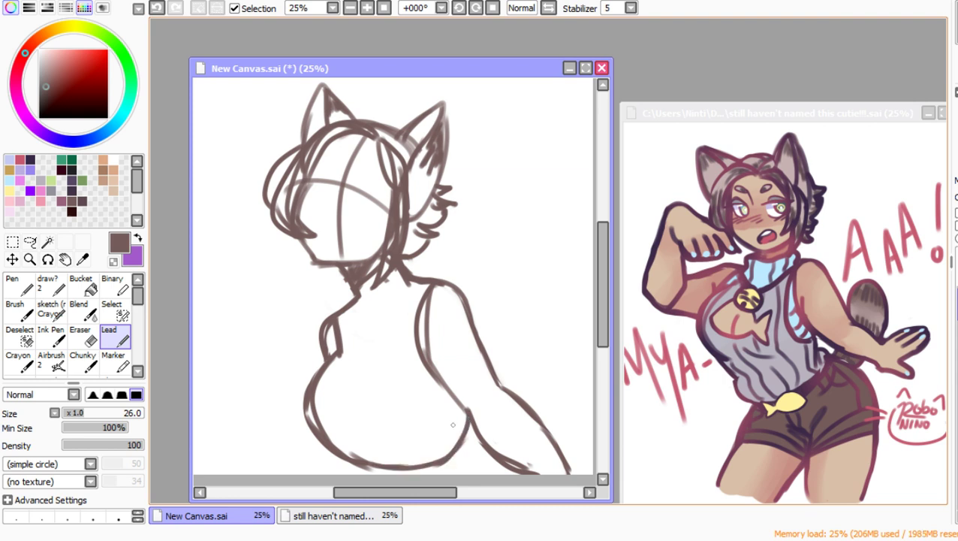
{"action": "left_click_drag", "start_coordinate": [328, 443], "coordinate": [338, 476]}
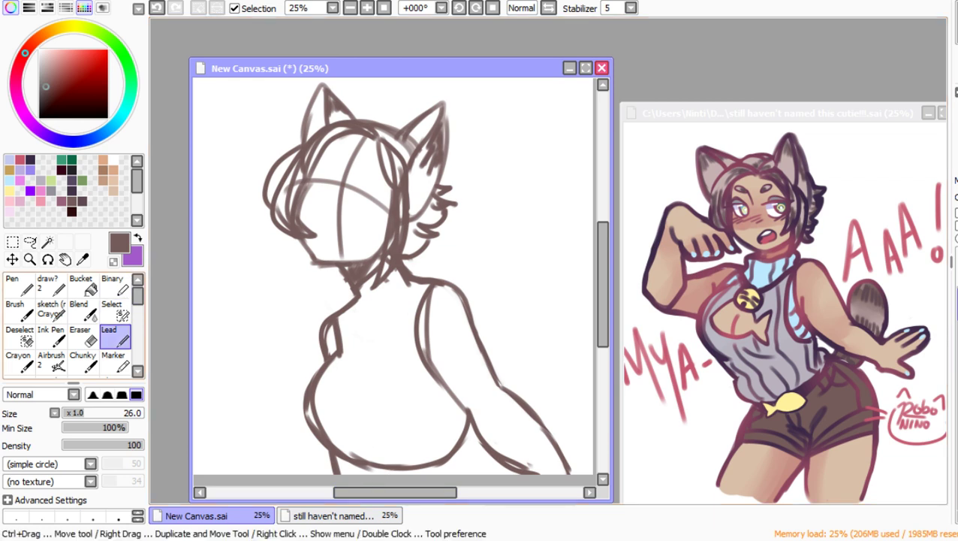
Step: Erase the left and lower parts of the chest outline and sketch a narrower left contour below the armhole
{"action": "key", "text": "e"}
{"action": "mouse_move", "coordinate": [336, 353]}
{"action": "left_mouse_down"}
{"action": "mouse_move", "coordinate": [304, 384]}
{"action": "mouse_move", "coordinate": [391, 452]}
{"action": "mouse_move", "coordinate": [312, 416]}
{"action": "mouse_move", "coordinate": [373, 455]}
{"action": "mouse_move", "coordinate": [451, 469]}
{"action": "left_mouse_up"}
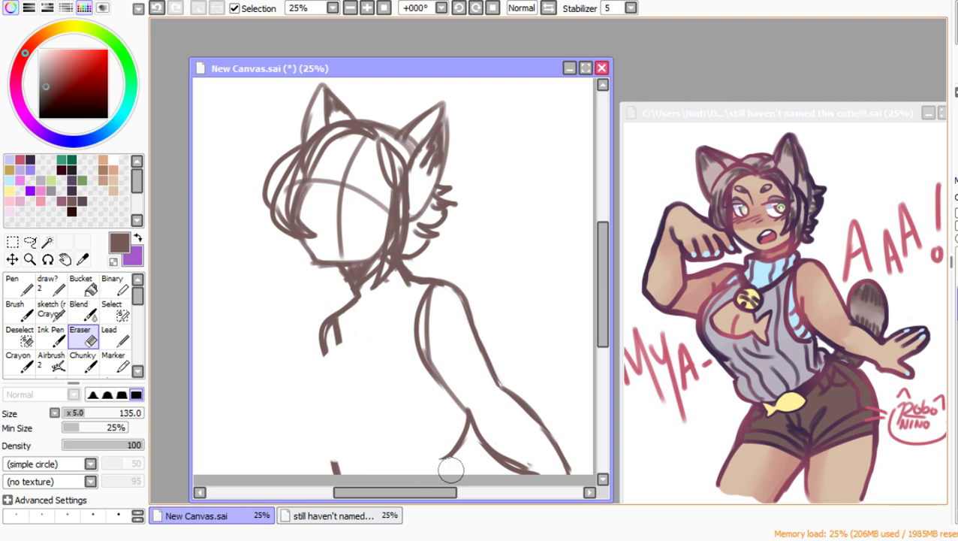
{"action": "key", "text": "n"}
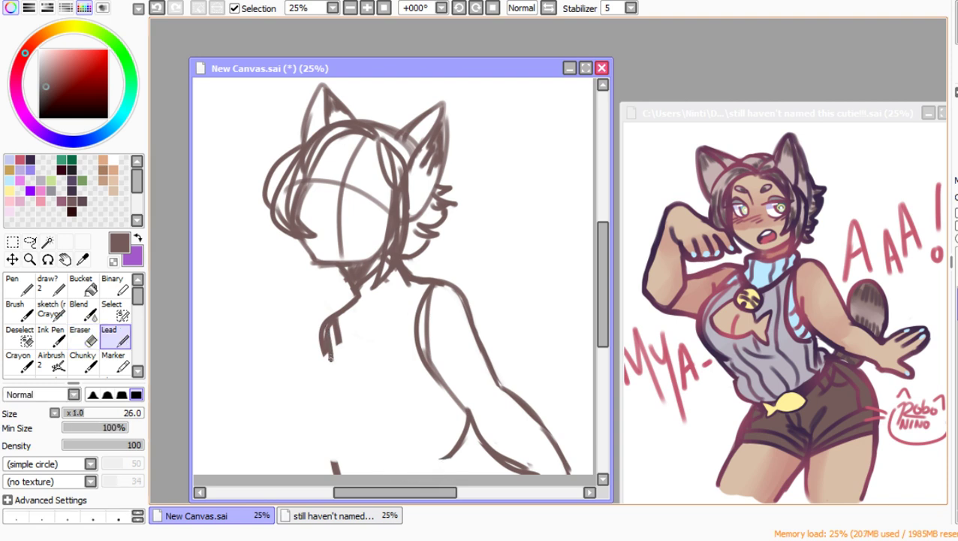
{"action": "left_click_drag", "start_coordinate": [331, 354], "coordinate": [320, 419]}
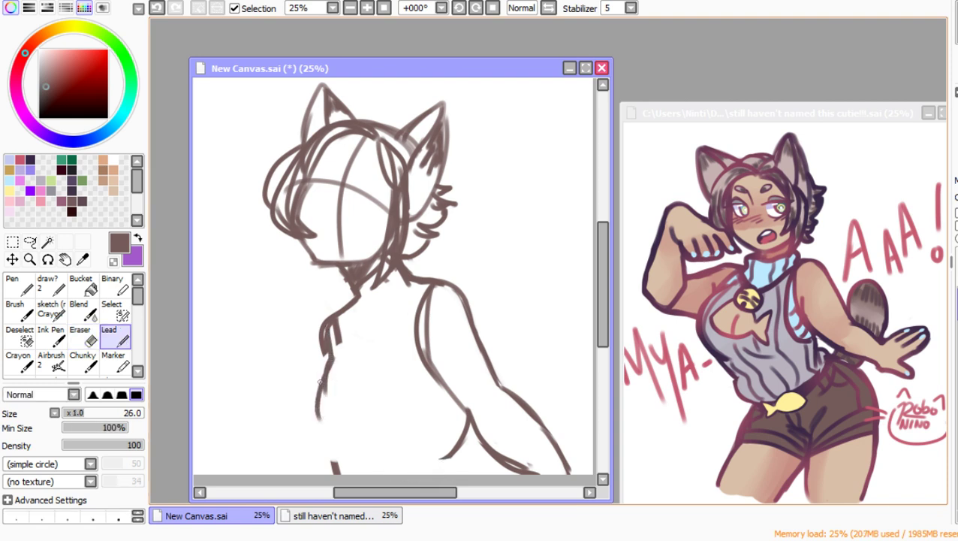
{"action": "left_click_drag", "start_coordinate": [321, 382], "coordinate": [325, 375]}
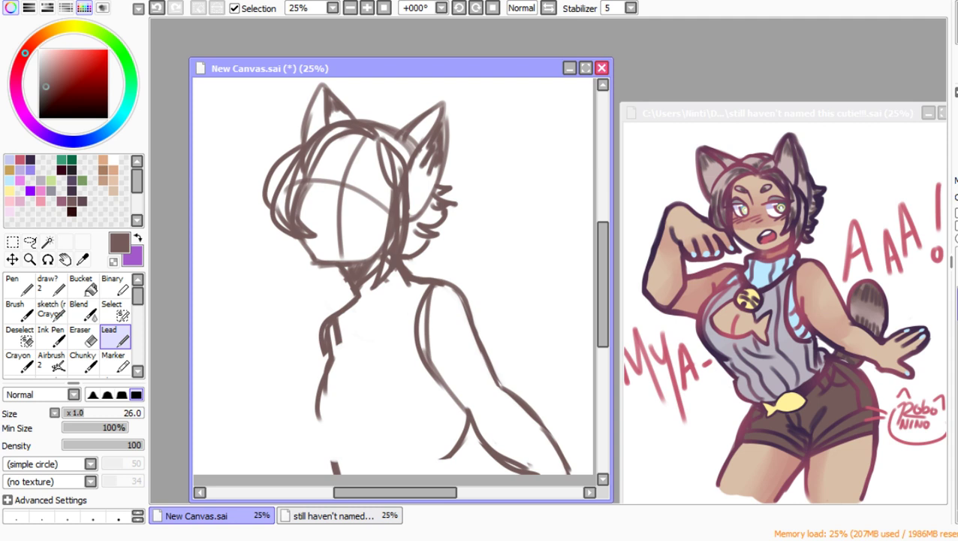
Step: Sketch a deep V-neckline with a doubled border between the shoulders and a short vertical cleavage line inside it
{"action": "left_click_drag", "start_coordinate": [345, 304], "coordinate": [350, 368]}
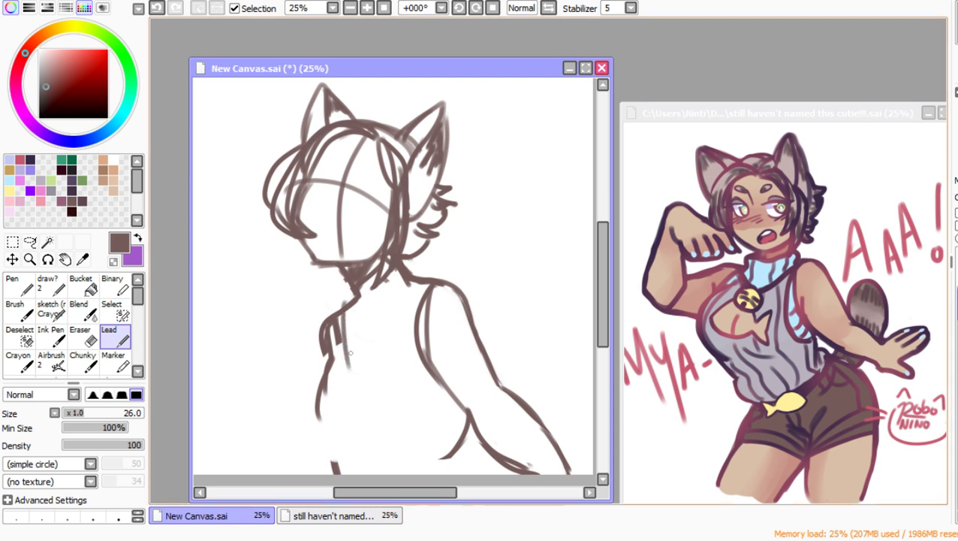
{"action": "mouse_move", "coordinate": [344, 326]}
{"action": "left_mouse_down"}
{"action": "mouse_move", "coordinate": [374, 404]}
{"action": "mouse_move", "coordinate": [406, 305]}
{"action": "mouse_move", "coordinate": [387, 405]}
{"action": "left_mouse_up"}
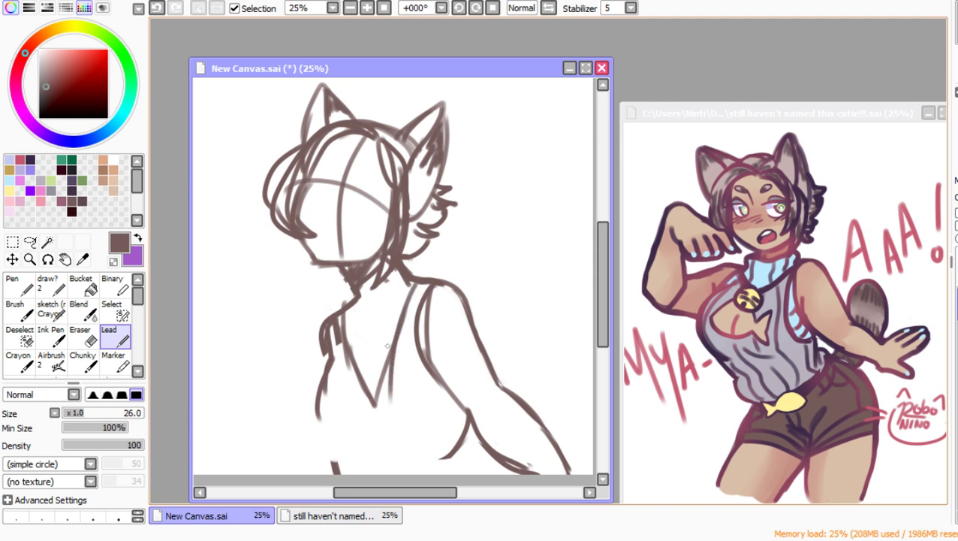
{"action": "mouse_move", "coordinate": [339, 332]}
{"action": "left_mouse_down"}
{"action": "mouse_move", "coordinate": [375, 432]}
{"action": "mouse_move", "coordinate": [398, 391]}
{"action": "left_mouse_up"}
{"action": "left_click_drag", "start_coordinate": [393, 366], "coordinate": [392, 387]}
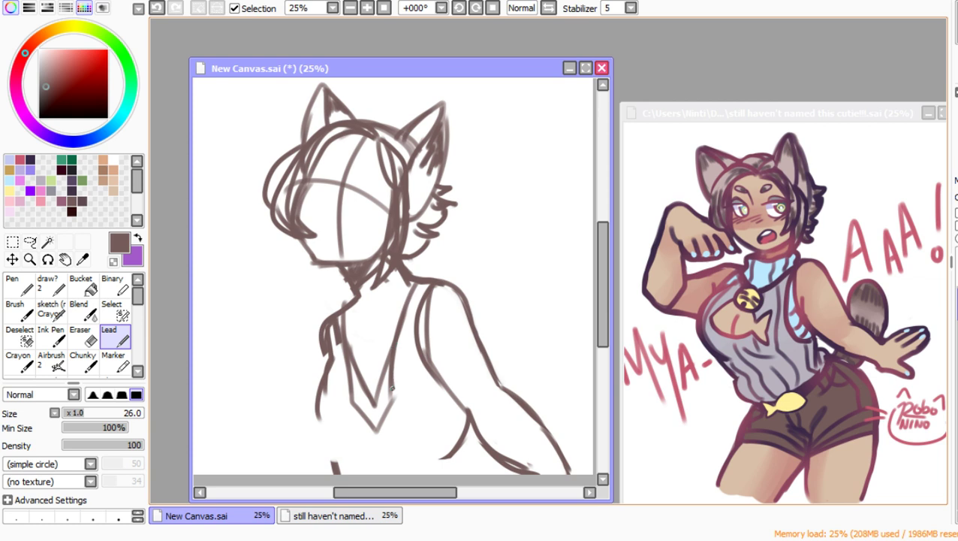
{"action": "left_click_drag", "start_coordinate": [368, 349], "coordinate": [372, 410]}
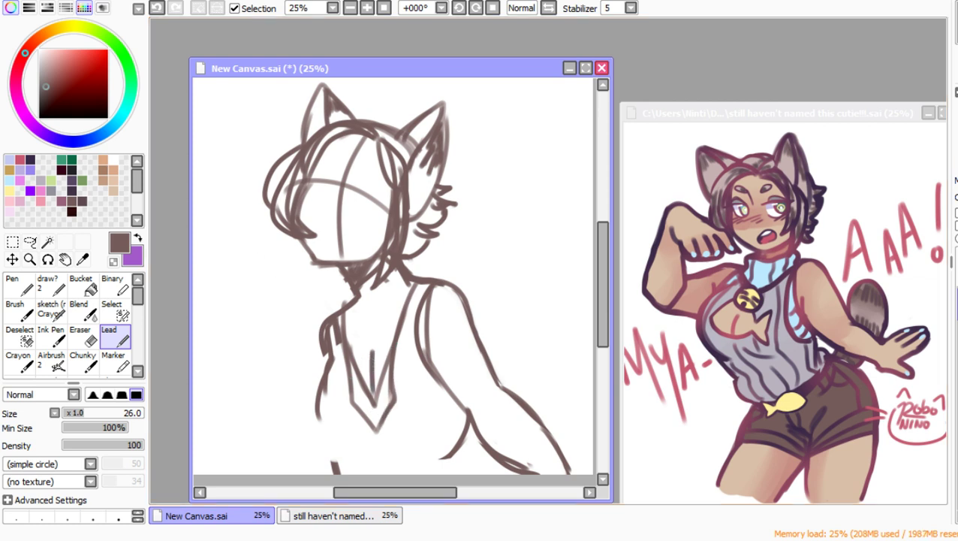
Step: Undo the cleavage line, then sketch collarbone strokes on both sides and a rounder outer outline for the left shoulder
{"action": "key", "text": "ctrl+z"}
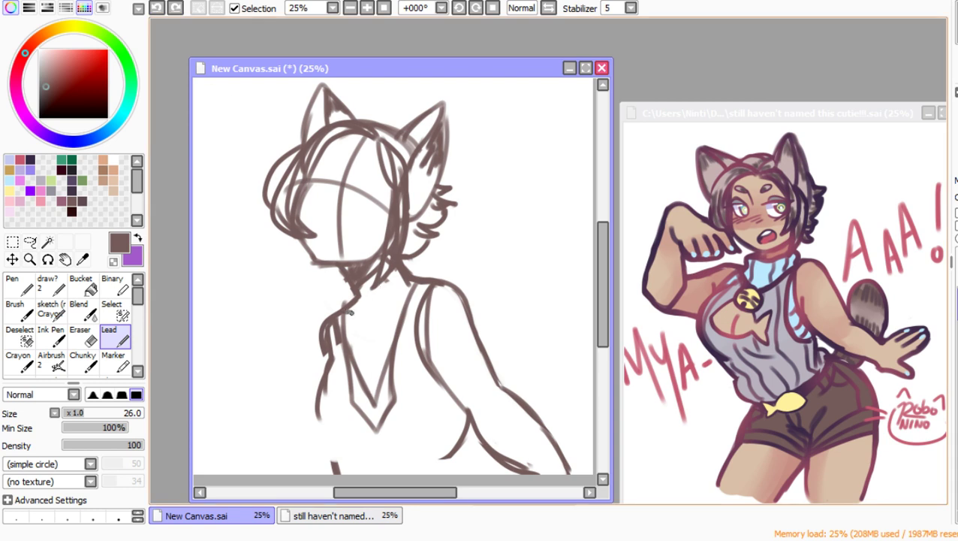
{"action": "mouse_move", "coordinate": [356, 317]}
{"action": "left_mouse_down"}
{"action": "mouse_move", "coordinate": [388, 310]}
{"action": "mouse_move", "coordinate": [430, 281]}
{"action": "left_mouse_up"}
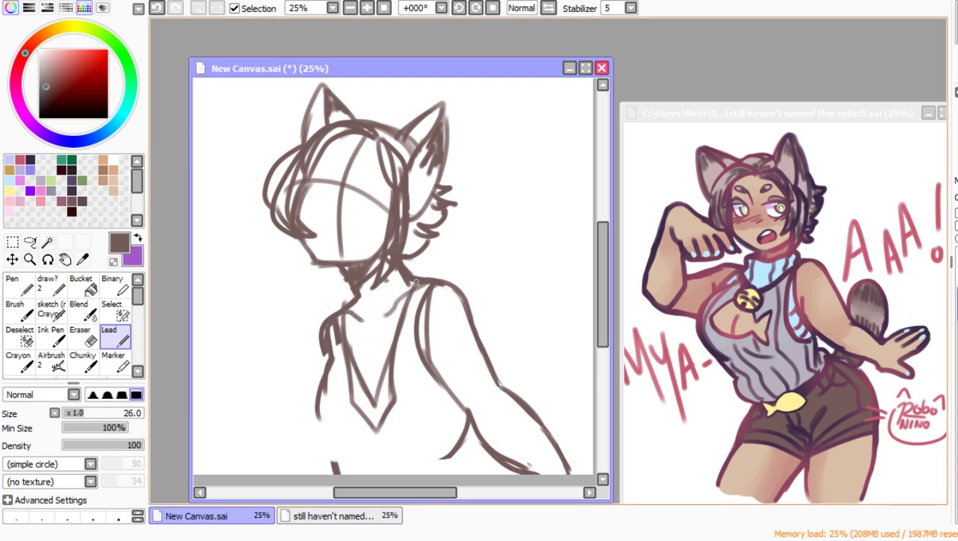
{"action": "mouse_move", "coordinate": [351, 288]}
{"action": "left_mouse_down"}
{"action": "mouse_move", "coordinate": [312, 340]}
{"action": "mouse_move", "coordinate": [317, 376]}
{"action": "left_mouse_up"}
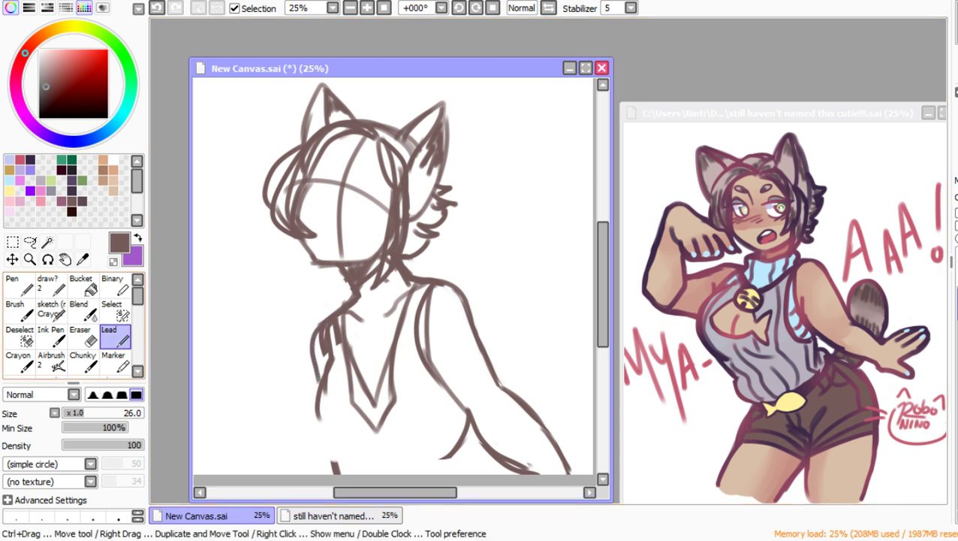
Step: Erase the old left armhole strokes and stray waist mark, and redraw the left side of the chest as a fuller curve
{"action": "left_click", "coordinate": [83, 337]}
{"action": "mouse_move", "coordinate": [330, 381]}
{"action": "left_mouse_down"}
{"action": "mouse_move", "coordinate": [327, 339]}
{"action": "mouse_move", "coordinate": [340, 324]}
{"action": "left_mouse_up"}
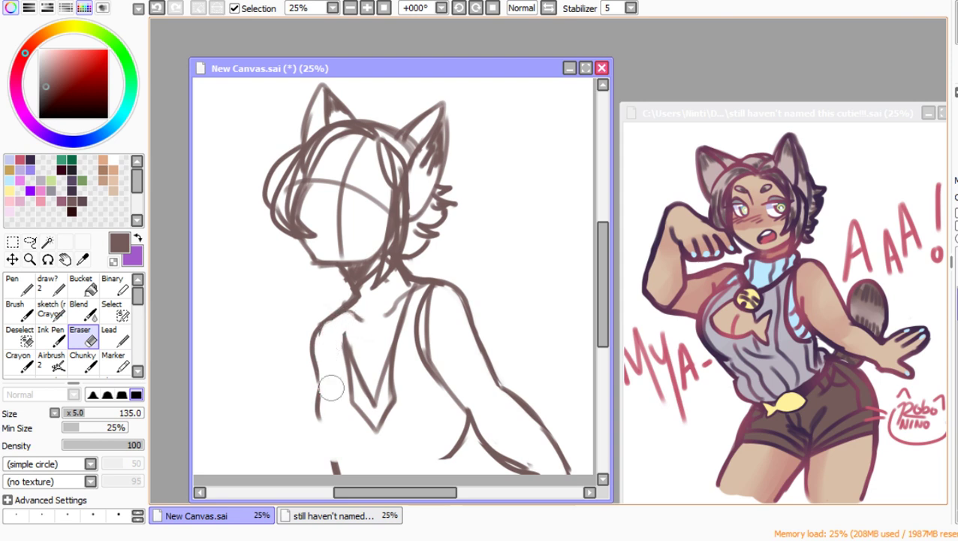
{"action": "left_click_drag", "start_coordinate": [332, 455], "coordinate": [336, 472]}
{"action": "left_click", "coordinate": [114, 337]}
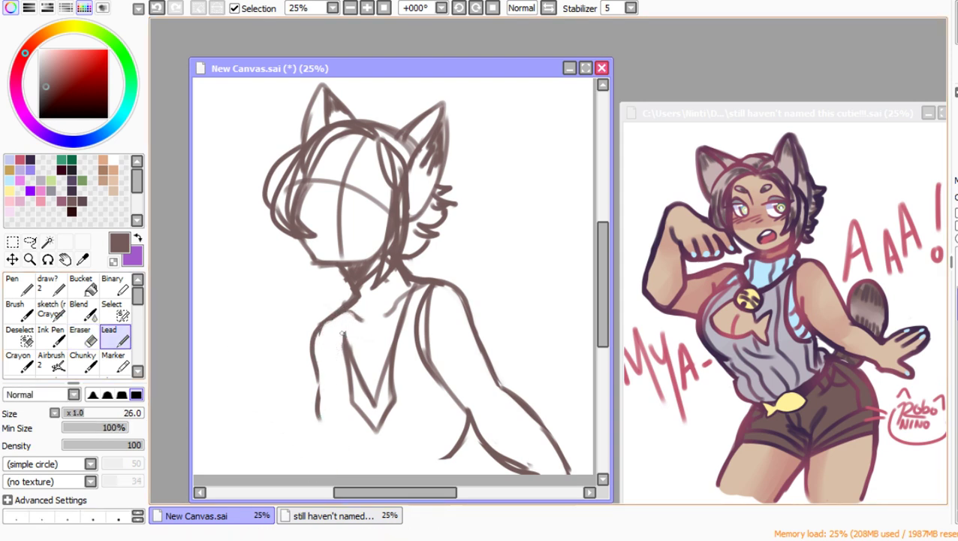
{"action": "mouse_move", "coordinate": [320, 329]}
{"action": "left_mouse_down"}
{"action": "mouse_move", "coordinate": [328, 362]}
{"action": "mouse_move", "coordinate": [315, 407]}
{"action": "mouse_move", "coordinate": [346, 461]}
{"action": "left_mouse_up"}
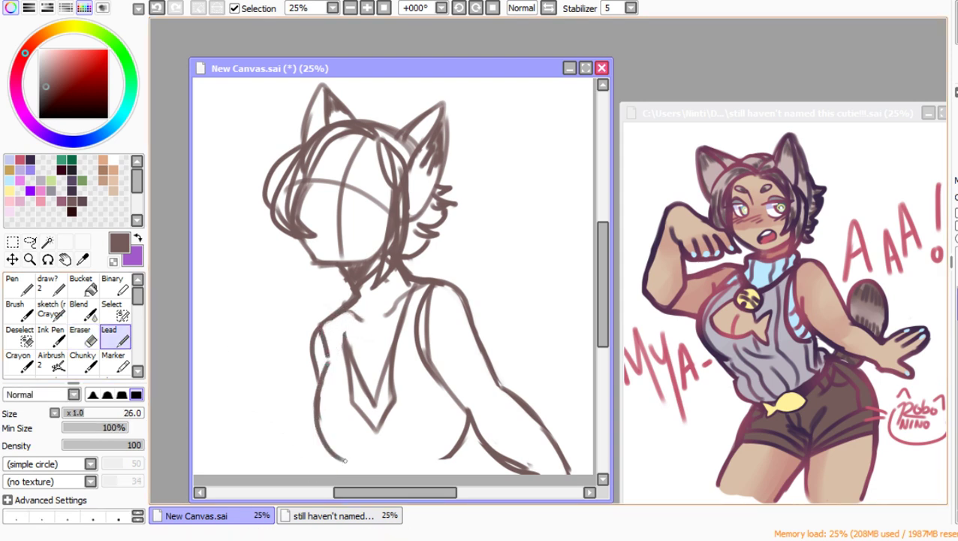
{"action": "mouse_move", "coordinate": [320, 380]}
{"action": "left_mouse_down"}
{"action": "mouse_move", "coordinate": [311, 421]}
{"action": "mouse_move", "coordinate": [360, 469]}
{"action": "left_mouse_up"}
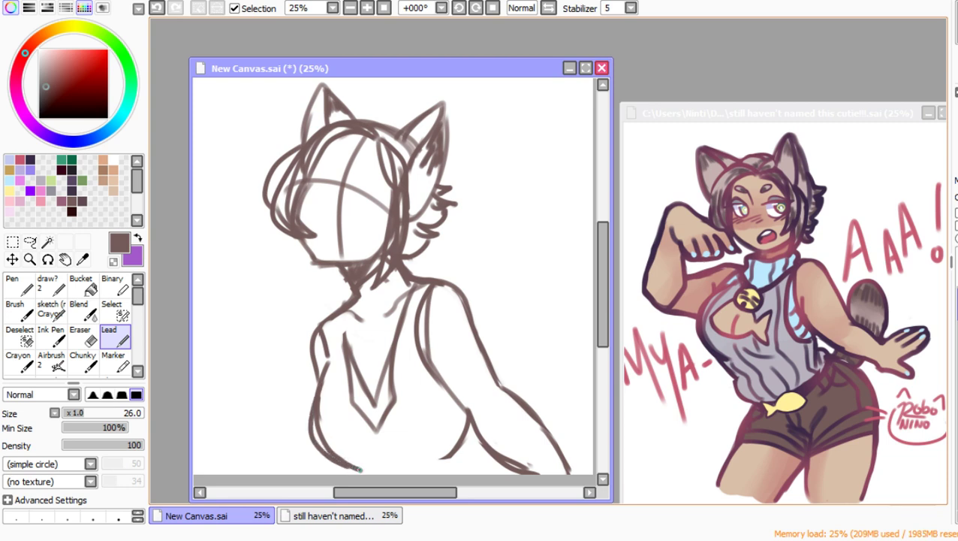
Step: Sketch the hip curve behind the right forearm and close the gaps in the left armhole and neckline outlines
{"action": "left_click_drag", "start_coordinate": [535, 415], "coordinate": [594, 428]}
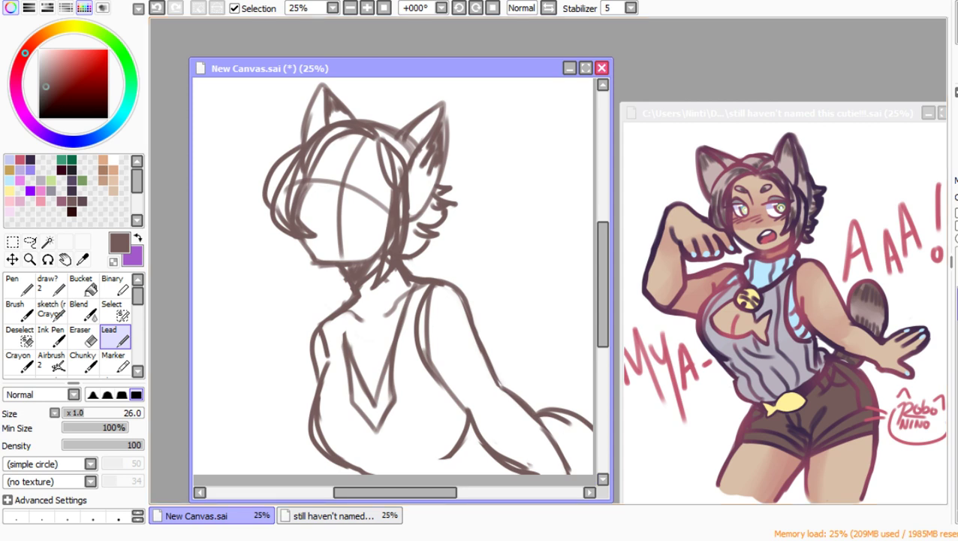
{"action": "key", "text": "ctrl+z"}
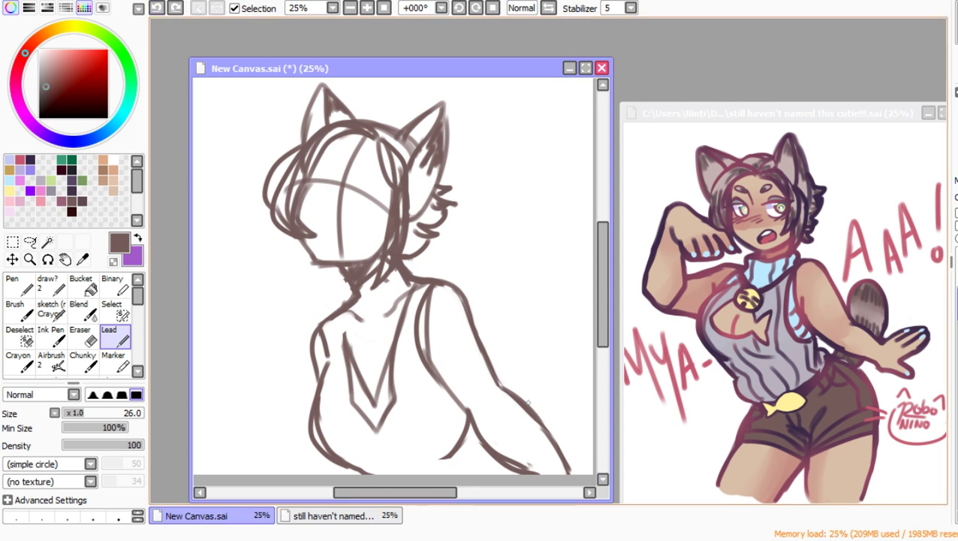
{"action": "mouse_move", "coordinate": [525, 399]}
{"action": "left_mouse_down"}
{"action": "mouse_move", "coordinate": [590, 449]}
{"action": "mouse_move", "coordinate": [592, 470]}
{"action": "left_mouse_up"}
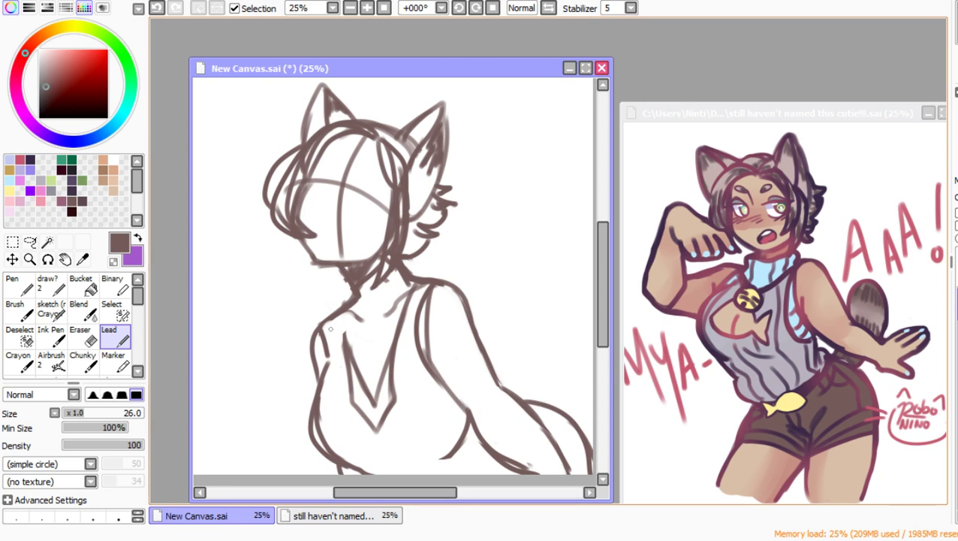
{"action": "mouse_move", "coordinate": [325, 370]}
{"action": "left_mouse_down"}
{"action": "mouse_move", "coordinate": [324, 319]}
{"action": "mouse_move", "coordinate": [321, 377]}
{"action": "mouse_move", "coordinate": [328, 351]}
{"action": "left_mouse_up"}
{"action": "left_click_drag", "start_coordinate": [343, 311], "coordinate": [350, 371]}
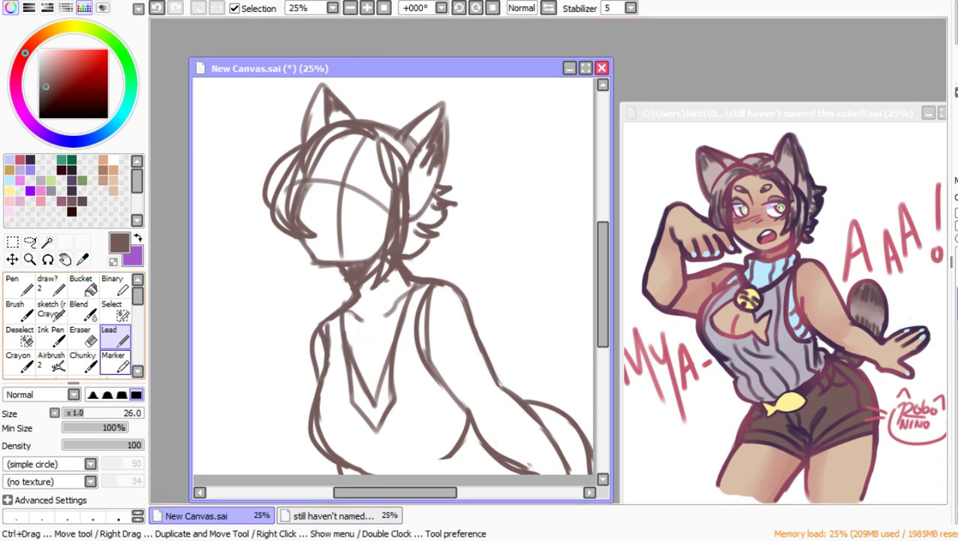
Step: Erase the V-neckline, both collarbone strokes and the line joining the neck to the right shoulder
{"action": "key", "text": "e"}
{"action": "mouse_move", "coordinate": [344, 325]}
{"action": "left_mouse_down"}
{"action": "mouse_move", "coordinate": [385, 426]}
{"action": "mouse_move", "coordinate": [375, 419]}
{"action": "mouse_move", "coordinate": [365, 436]}
{"action": "mouse_move", "coordinate": [389, 428]}
{"action": "mouse_move", "coordinate": [388, 331]}
{"action": "mouse_move", "coordinate": [400, 294]}
{"action": "mouse_move", "coordinate": [412, 291]}
{"action": "mouse_move", "coordinate": [411, 370]}
{"action": "left_mouse_up"}
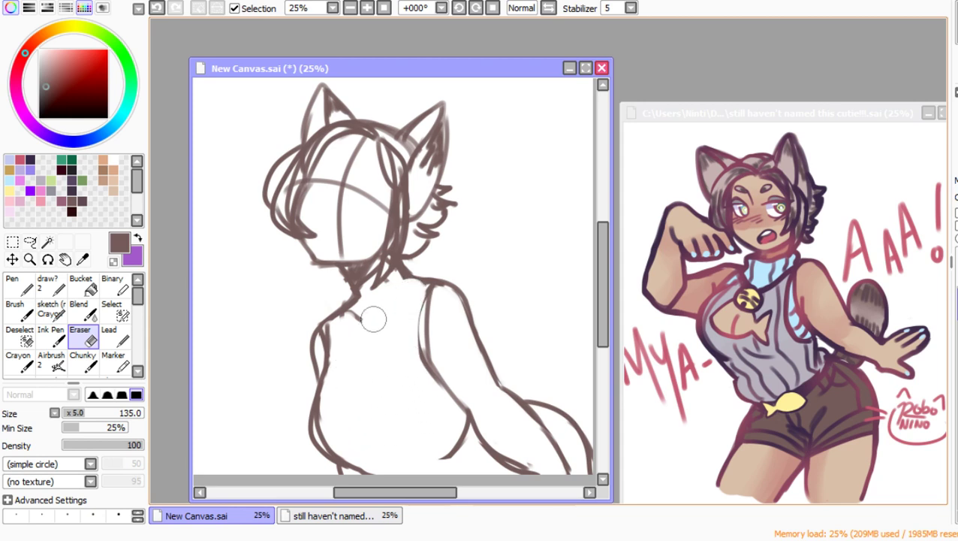
{"action": "mouse_move", "coordinate": [372, 318]}
{"action": "left_mouse_down"}
{"action": "mouse_move", "coordinate": [341, 330]}
{"action": "mouse_move", "coordinate": [358, 315]}
{"action": "mouse_move", "coordinate": [331, 289]}
{"action": "mouse_move", "coordinate": [330, 274]}
{"action": "mouse_move", "coordinate": [340, 279]}
{"action": "left_mouse_up"}
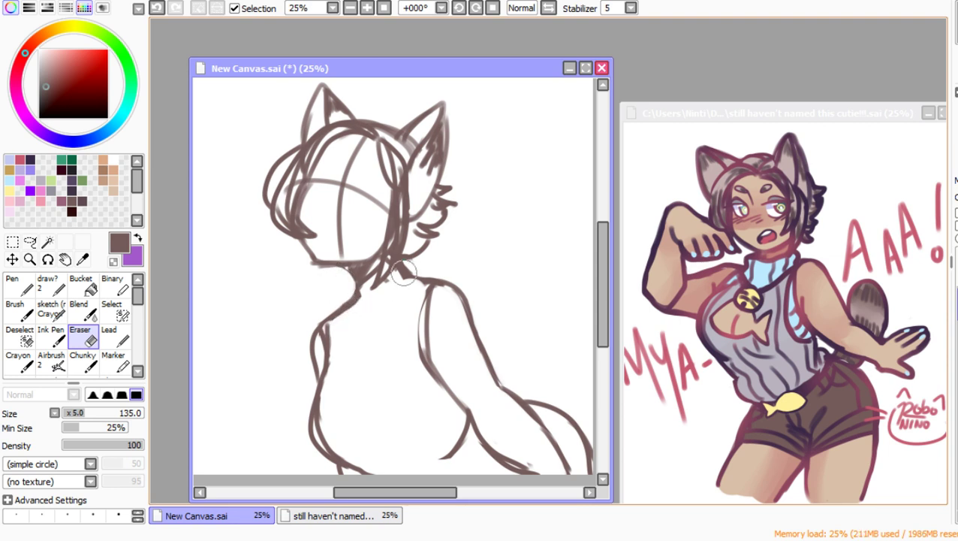
{"action": "left_click_drag", "start_coordinate": [402, 270], "coordinate": [406, 268]}
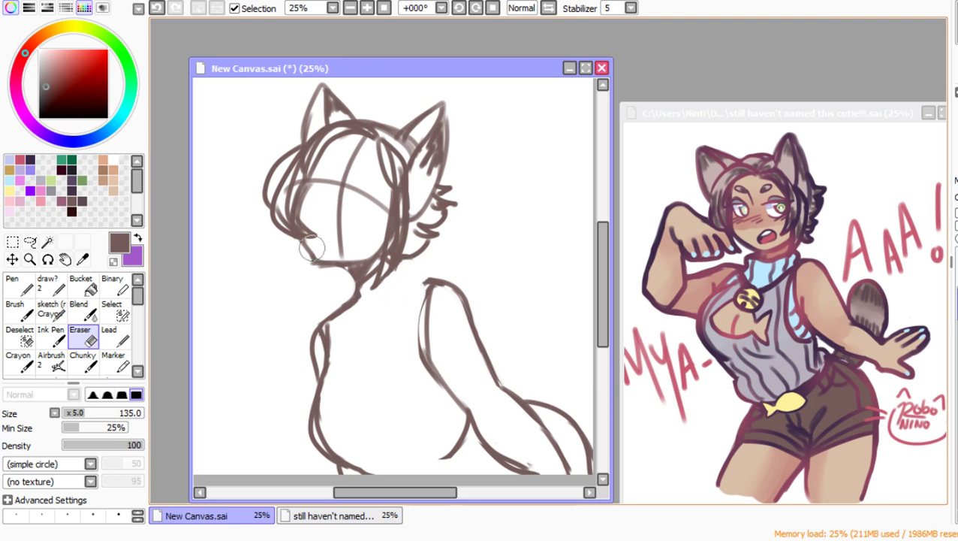
Step: Reduce the eraser size to 55 and carve light gaps into the dark hair lock on the right side of the face
{"action": "left_click_drag", "start_coordinate": [85, 413], "coordinate": [75, 413]}
{"action": "key", "text": "bracketleft"}
{"action": "key", "text": "bracketleft"}
{"action": "key", "text": "bracketleft"}
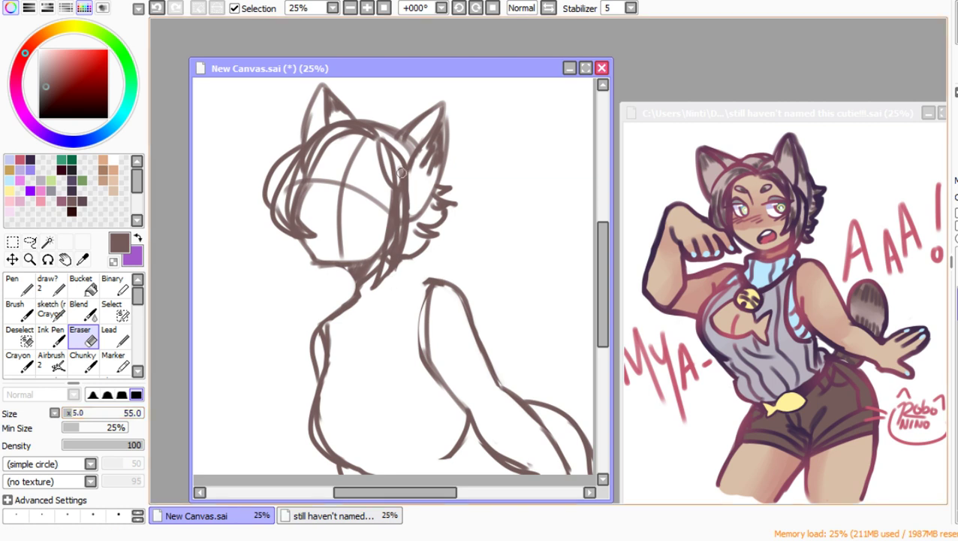
{"action": "left_click_drag", "start_coordinate": [402, 173], "coordinate": [374, 273]}
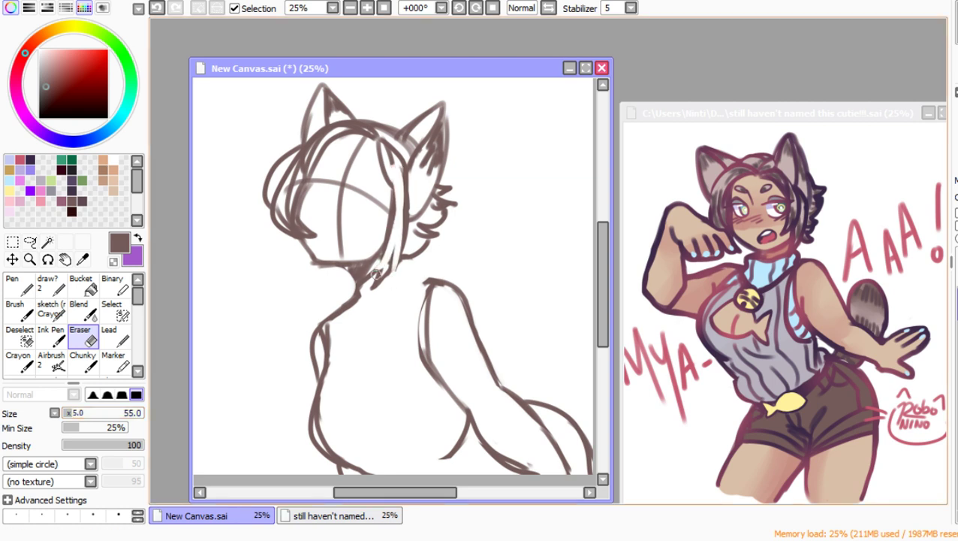
{"action": "left_click_drag", "start_coordinate": [402, 172], "coordinate": [379, 274]}
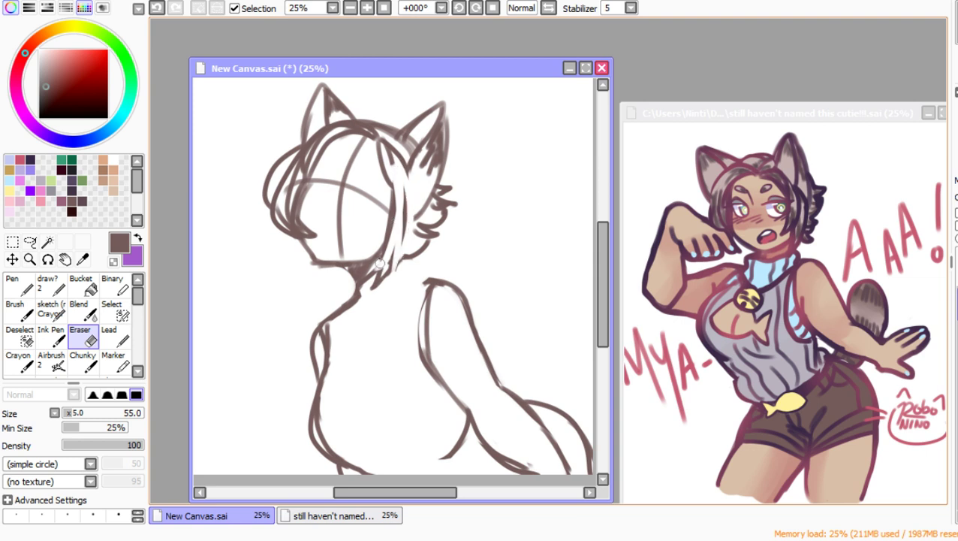
{"action": "mouse_move", "coordinate": [401, 206]}
{"action": "left_mouse_down"}
{"action": "mouse_move", "coordinate": [404, 236]}
{"action": "mouse_move", "coordinate": [380, 269]}
{"action": "left_mouse_up"}
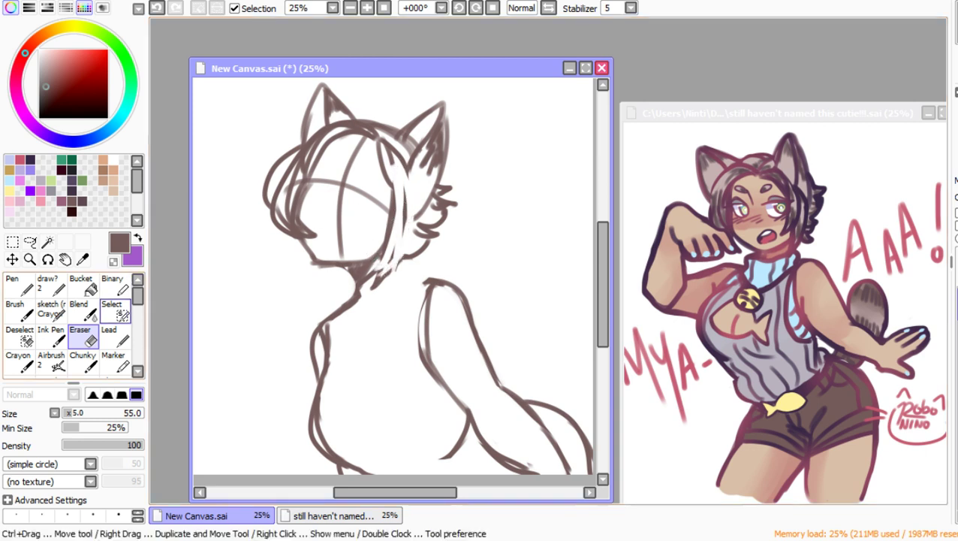
Step: Redraw a strand in the right hair lock and the neck line down to the right shoulder with the Lead brush
{"action": "left_click", "coordinate": [113, 335]}
{"action": "mouse_move", "coordinate": [402, 173]}
{"action": "left_mouse_down"}
{"action": "mouse_move", "coordinate": [410, 213]}
{"action": "mouse_move", "coordinate": [406, 240]}
{"action": "left_mouse_up"}
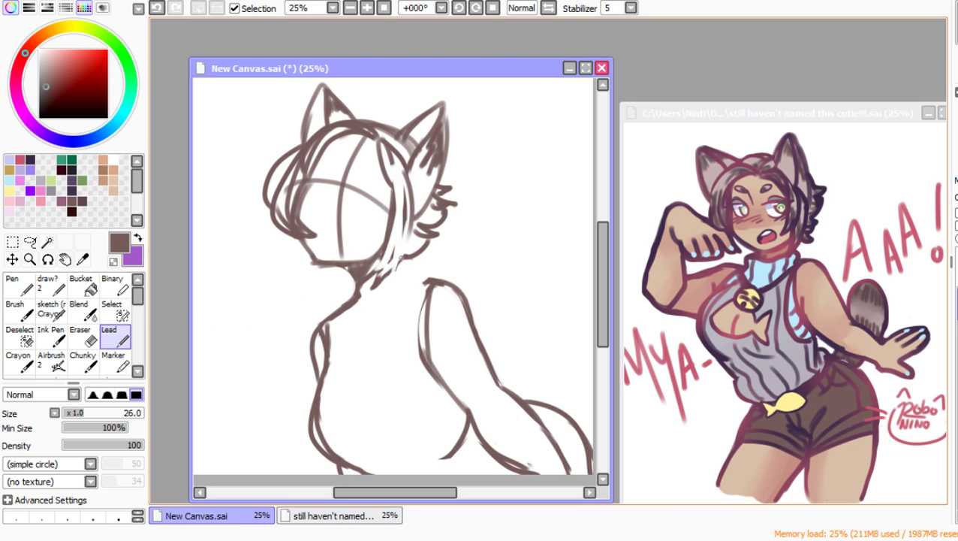
{"action": "mouse_move", "coordinate": [400, 258]}
{"action": "left_mouse_down"}
{"action": "mouse_move", "coordinate": [410, 281]}
{"action": "mouse_move", "coordinate": [402, 272]}
{"action": "mouse_move", "coordinate": [442, 291]}
{"action": "left_mouse_up"}
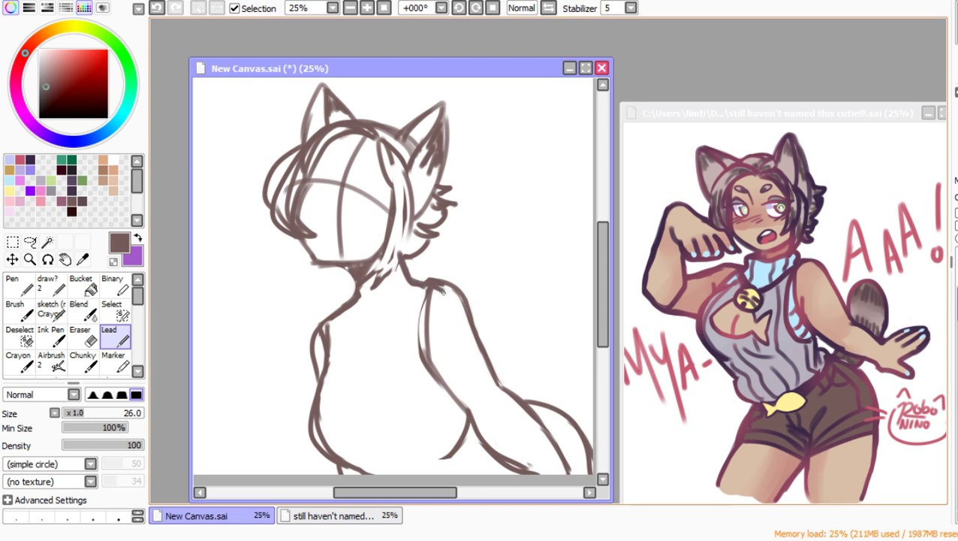
Step: Sketch a low curved top edge with a dividing curve across the chest, and a choker with a round bell
{"action": "mouse_move", "coordinate": [371, 366]}
{"action": "left_mouse_down"}
{"action": "mouse_move", "coordinate": [384, 451]}
{"action": "mouse_move", "coordinate": [412, 460]}
{"action": "left_mouse_up"}
{"action": "mouse_move", "coordinate": [320, 401]}
{"action": "left_mouse_down"}
{"action": "mouse_move", "coordinate": [420, 376]}
{"action": "mouse_move", "coordinate": [406, 375]}
{"action": "mouse_move", "coordinate": [436, 380]}
{"action": "left_mouse_up"}
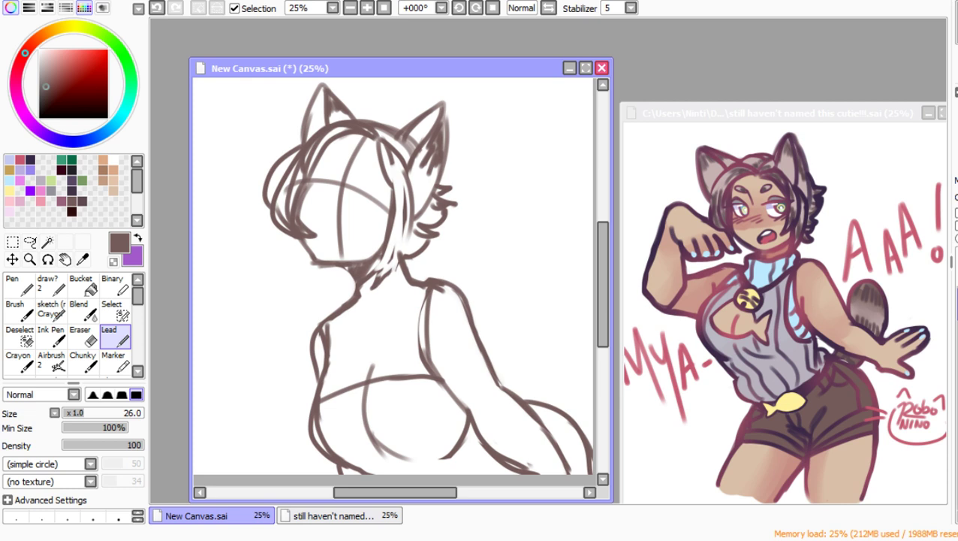
{"action": "mouse_move", "coordinate": [374, 279]}
{"action": "left_mouse_down"}
{"action": "mouse_move", "coordinate": [401, 271]}
{"action": "mouse_move", "coordinate": [370, 288]}
{"action": "mouse_move", "coordinate": [369, 299]}
{"action": "mouse_move", "coordinate": [406, 283]}
{"action": "mouse_move", "coordinate": [391, 322]}
{"action": "mouse_move", "coordinate": [384, 303]}
{"action": "mouse_move", "coordinate": [386, 323]}
{"action": "mouse_move", "coordinate": [360, 316]}
{"action": "mouse_move", "coordinate": [376, 299]}
{"action": "mouse_move", "coordinate": [384, 314]}
{"action": "mouse_move", "coordinate": [364, 316]}
{"action": "mouse_move", "coordinate": [392, 316]}
{"action": "left_mouse_up"}
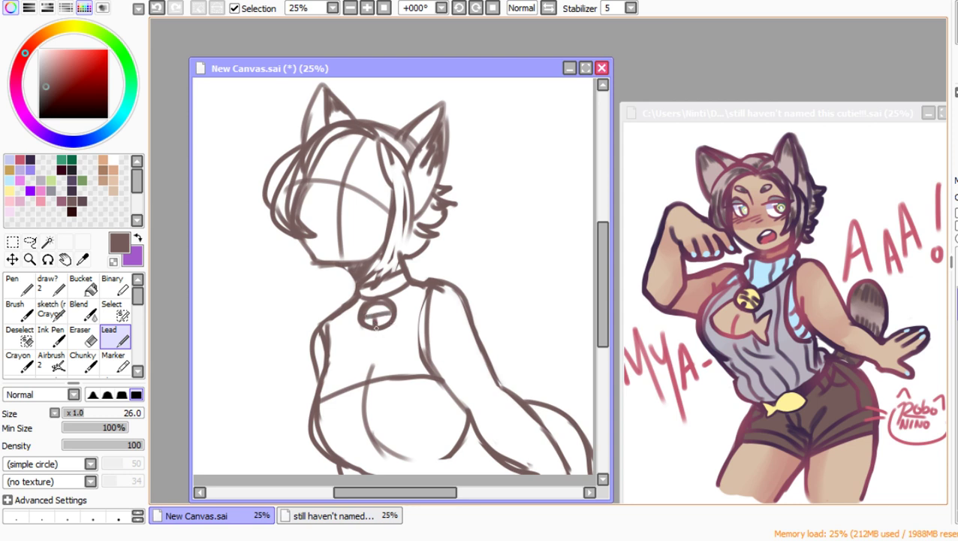
{"action": "left_click_drag", "start_coordinate": [376, 328], "coordinate": [369, 374]}
{"action": "key", "text": "ctrl+z"}
Step: Erase the heavy inner strokes of the left fringe and redraw its inner edge with cleaner curved strands up to the parting
{"action": "left_click", "coordinate": [81, 335]}
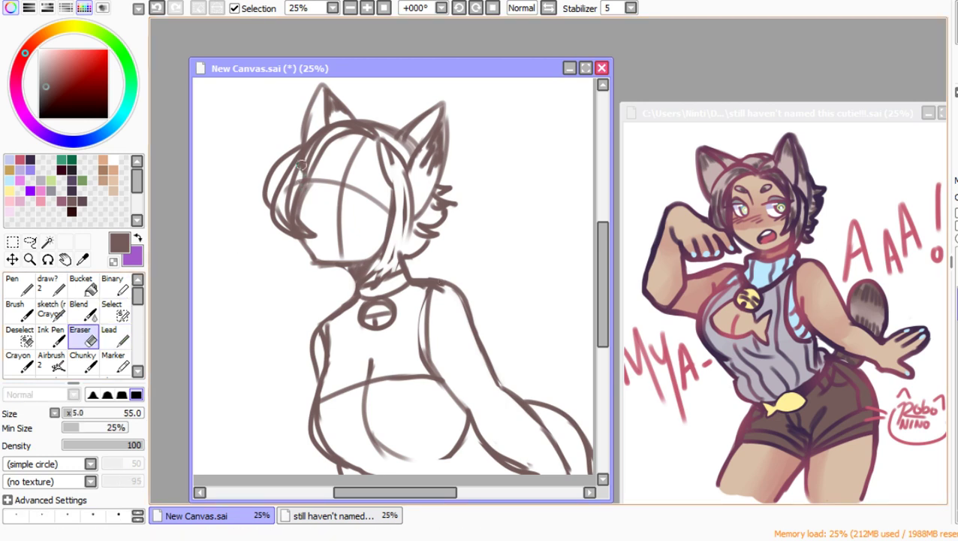
{"action": "mouse_move", "coordinate": [305, 160]}
{"action": "left_mouse_down"}
{"action": "mouse_move", "coordinate": [281, 202]}
{"action": "mouse_move", "coordinate": [304, 223]}
{"action": "mouse_move", "coordinate": [299, 174]}
{"action": "mouse_move", "coordinate": [300, 229]}
{"action": "mouse_move", "coordinate": [313, 225]}
{"action": "mouse_move", "coordinate": [291, 204]}
{"action": "mouse_move", "coordinate": [315, 215]}
{"action": "left_mouse_up"}
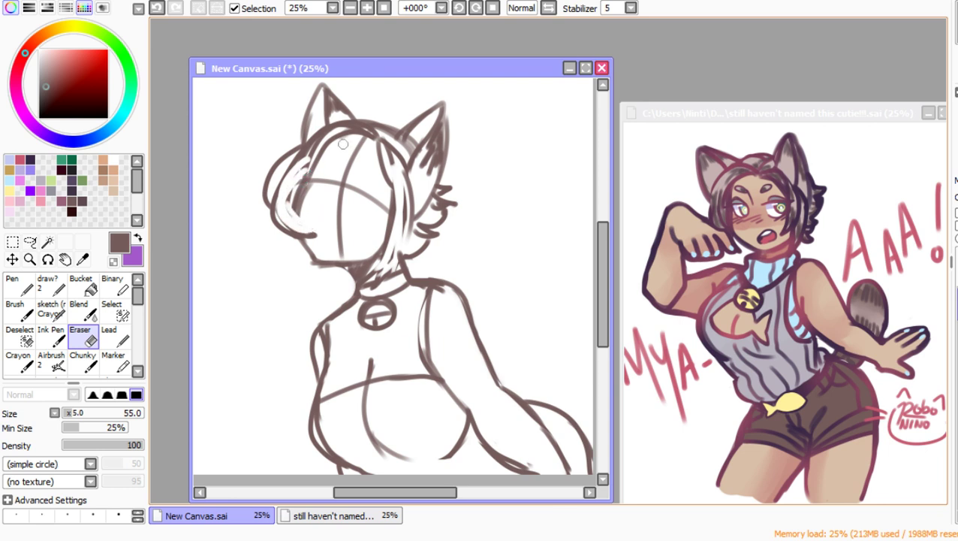
{"action": "mouse_move", "coordinate": [342, 140]}
{"action": "left_mouse_down"}
{"action": "mouse_move", "coordinate": [298, 187]}
{"action": "mouse_move", "coordinate": [298, 212]}
{"action": "mouse_move", "coordinate": [325, 163]}
{"action": "mouse_move", "coordinate": [307, 177]}
{"action": "mouse_move", "coordinate": [297, 217]}
{"action": "mouse_move", "coordinate": [324, 157]}
{"action": "left_mouse_up"}
{"action": "left_click", "coordinate": [113, 334]}
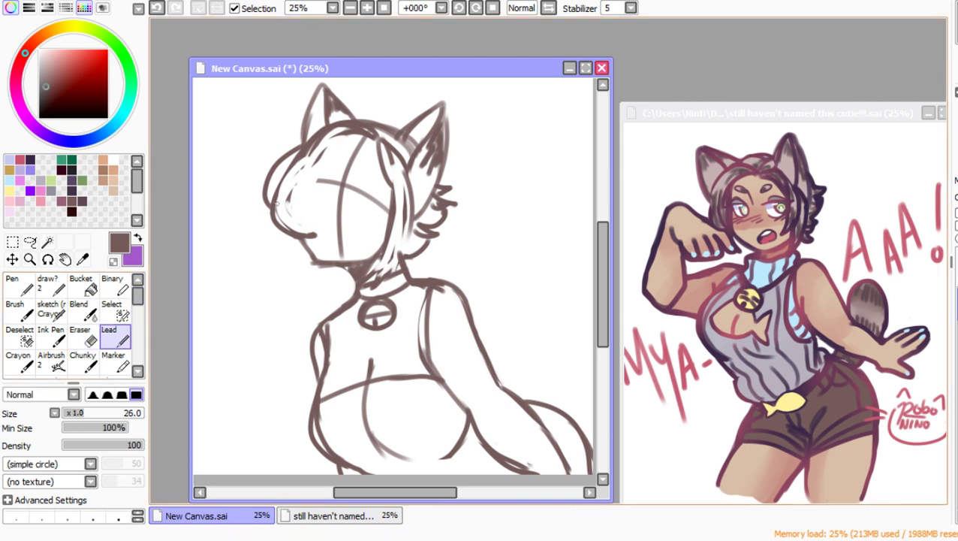
{"action": "left_click_drag", "start_coordinate": [342, 136], "coordinate": [295, 192]}
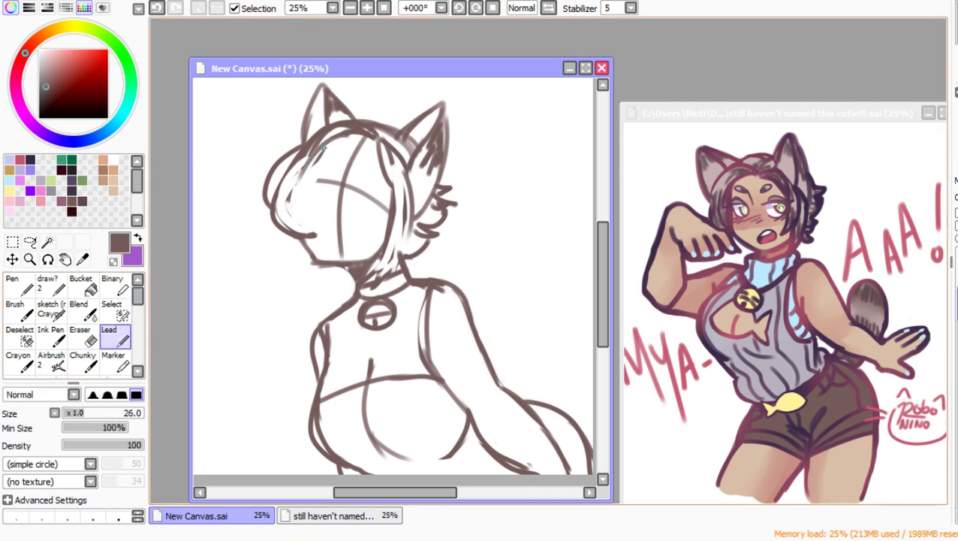
{"action": "mouse_move", "coordinate": [323, 148]}
{"action": "left_mouse_down"}
{"action": "mouse_move", "coordinate": [289, 217]}
{"action": "mouse_move", "coordinate": [295, 235]}
{"action": "mouse_move", "coordinate": [295, 205]}
{"action": "mouse_move", "coordinate": [311, 233]}
{"action": "left_mouse_up"}
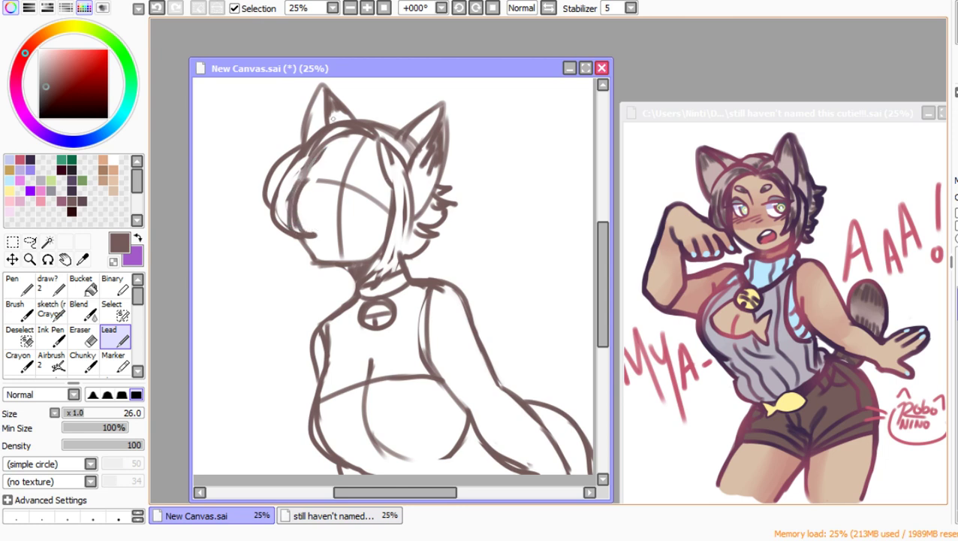
{"action": "mouse_move", "coordinate": [370, 139]}
{"action": "left_mouse_down"}
{"action": "mouse_move", "coordinate": [316, 147]}
{"action": "mouse_move", "coordinate": [277, 202]}
{"action": "left_mouse_up"}
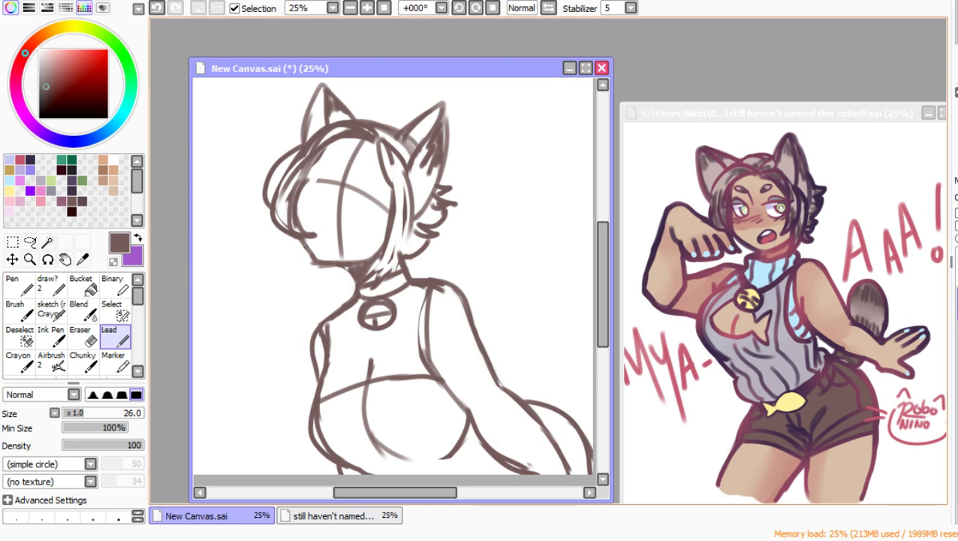
Step: Add darker strands to the lower part of the right hair lock beside the jaw and neck
{"action": "left_click_drag", "start_coordinate": [397, 198], "coordinate": [385, 249]}
{"action": "left_click_drag", "start_coordinate": [410, 219], "coordinate": [380, 254]}
{"action": "mouse_move", "coordinate": [413, 203]}
{"action": "left_mouse_down"}
{"action": "mouse_move", "coordinate": [410, 231]}
{"action": "mouse_move", "coordinate": [374, 271]}
{"action": "left_mouse_up"}
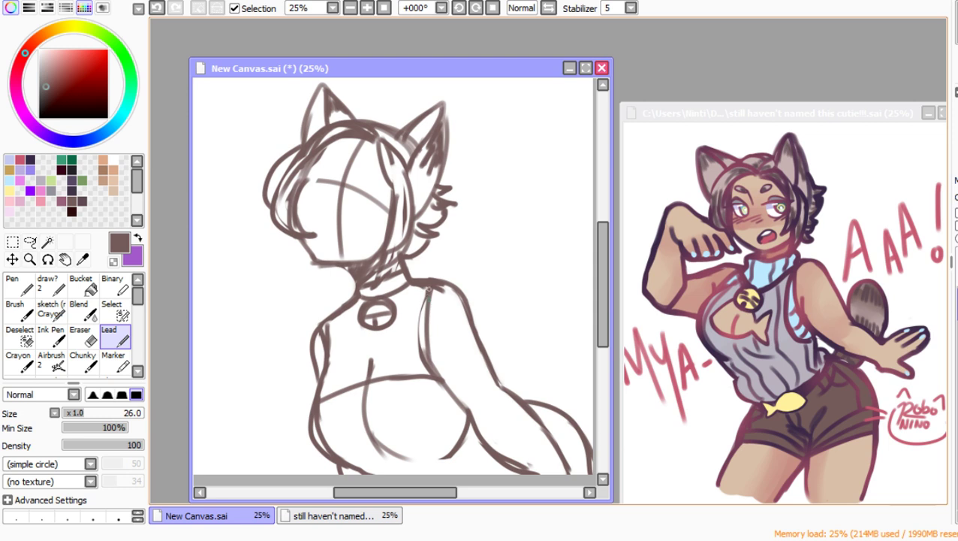
Step: Erase the horizontal and vertical guidelines inside the face and clean up the left chest outline
{"action": "left_click", "coordinate": [81, 335]}
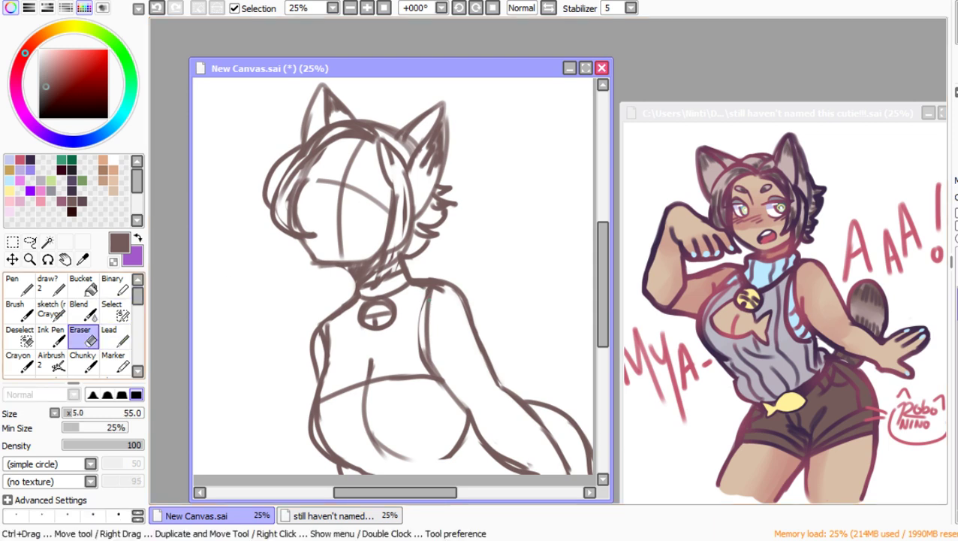
{"action": "left_click_drag", "start_coordinate": [320, 178], "coordinate": [339, 184]}
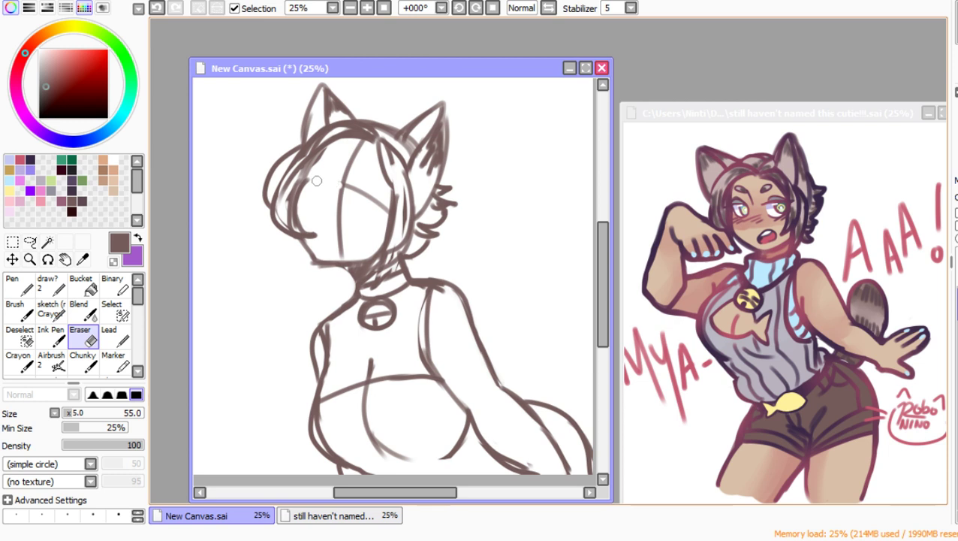
{"action": "mouse_move", "coordinate": [334, 252]}
{"action": "left_mouse_down"}
{"action": "mouse_move", "coordinate": [345, 197]}
{"action": "mouse_move", "coordinate": [331, 246]}
{"action": "left_mouse_up"}
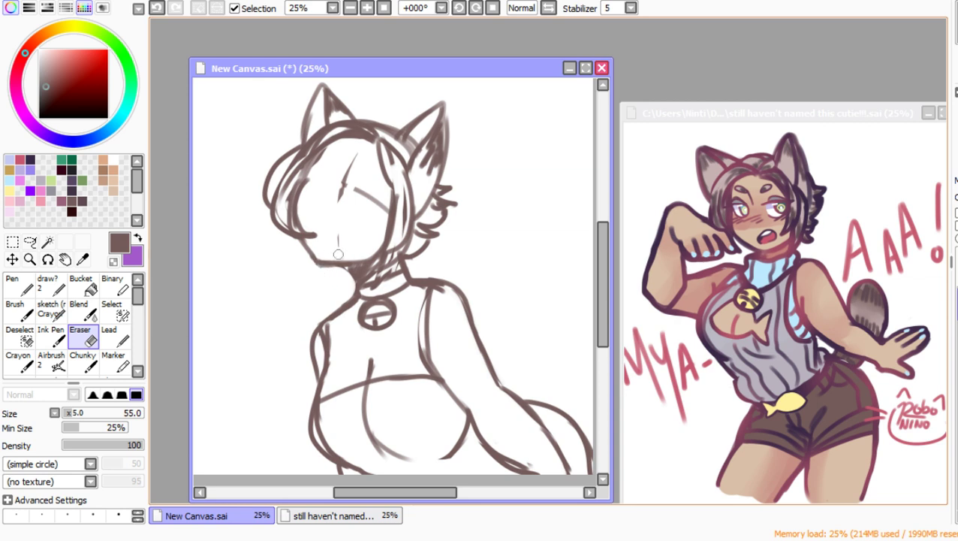
{"action": "left_click_drag", "start_coordinate": [337, 247], "coordinate": [339, 235]}
{"action": "mouse_move", "coordinate": [353, 170]}
{"action": "left_mouse_down"}
{"action": "mouse_move", "coordinate": [332, 197]}
{"action": "mouse_move", "coordinate": [358, 180]}
{"action": "mouse_move", "coordinate": [383, 212]}
{"action": "mouse_move", "coordinate": [355, 194]}
{"action": "left_mouse_up"}
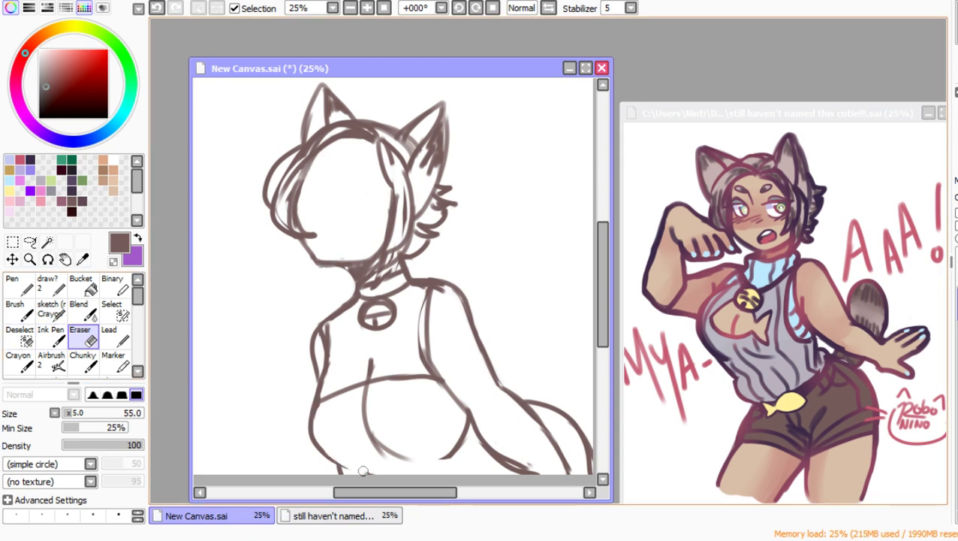
Step: Redraw the lower chest outline with the Lead brush, extending the dividing curve to the right side of the chest
{"action": "left_click", "coordinate": [115, 334]}
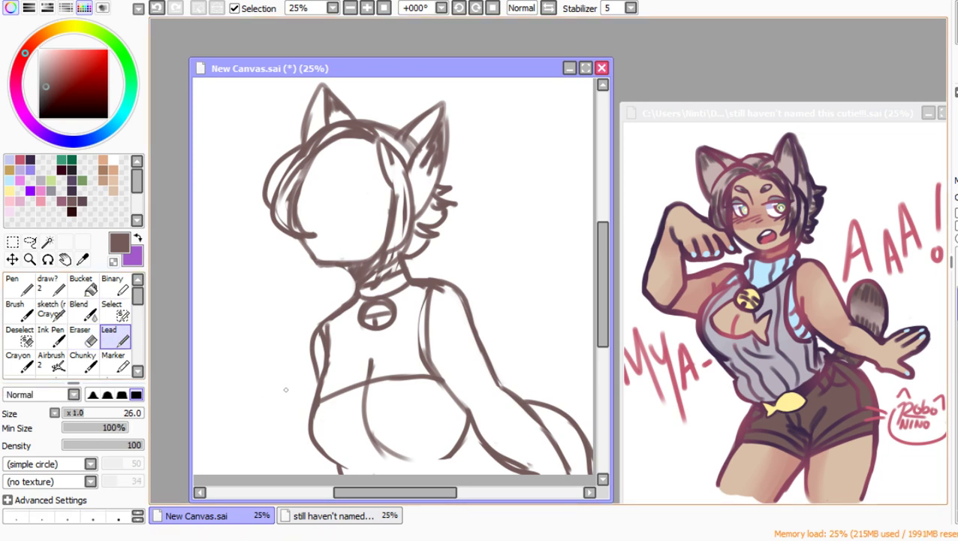
{"action": "mouse_move", "coordinate": [323, 446]}
{"action": "left_mouse_down"}
{"action": "mouse_move", "coordinate": [382, 483]}
{"action": "mouse_move", "coordinate": [354, 460]}
{"action": "mouse_move", "coordinate": [495, 422]}
{"action": "mouse_move", "coordinate": [490, 436]}
{"action": "mouse_move", "coordinate": [403, 455]}
{"action": "mouse_move", "coordinate": [461, 450]}
{"action": "mouse_move", "coordinate": [407, 455]}
{"action": "left_mouse_up"}
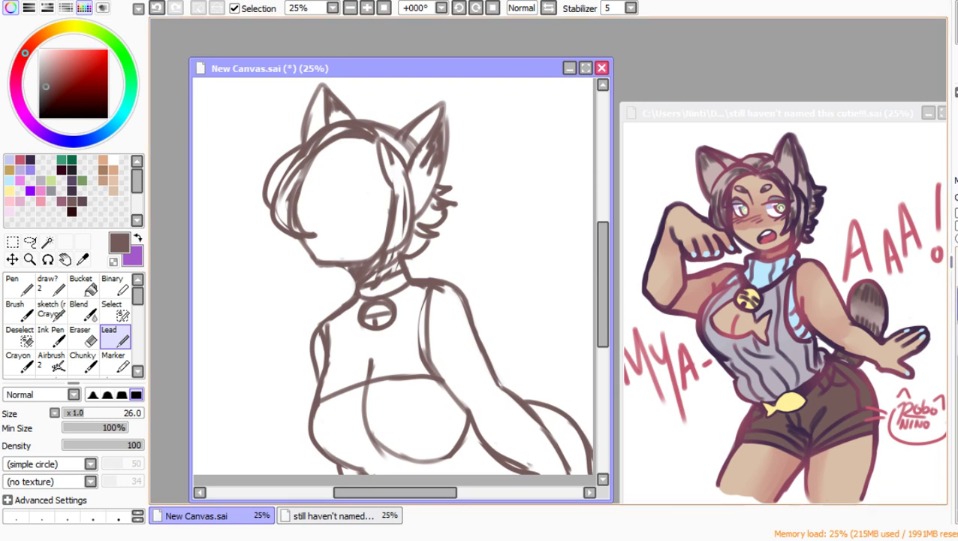
{"action": "left_click", "coordinate": [30, 259]}
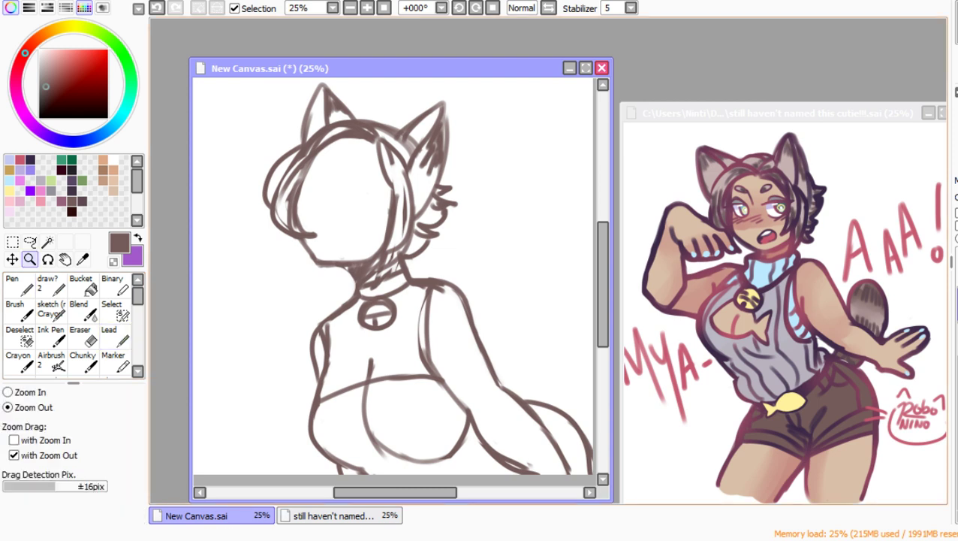
{"action": "left_click_drag", "start_coordinate": [253, 110], "coordinate": [533, 476]}
{"action": "left_click", "coordinate": [492, 385]}
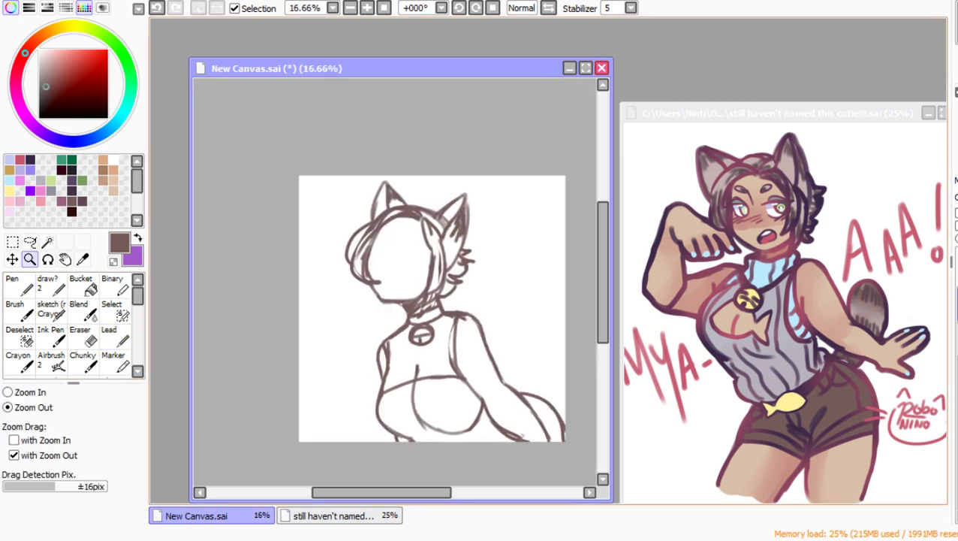
{"action": "scroll", "coordinate": [511, 332], "scroll_direction": "up", "scroll_amount": 1}
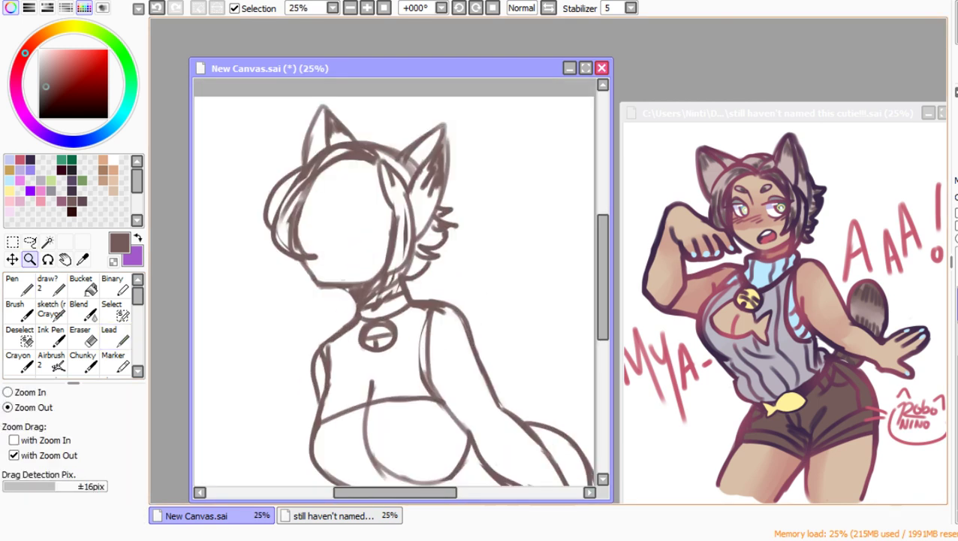
{"action": "scroll", "coordinate": [416, 290], "scroll_direction": "down", "scroll_amount": 1}
{"action": "left_click_drag", "start_coordinate": [271, 215], "coordinate": [542, 430]}
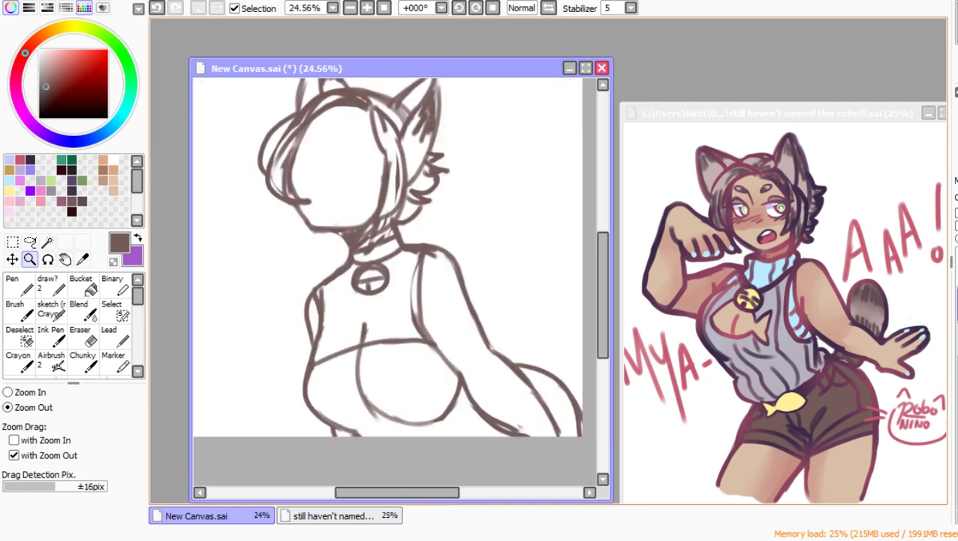
{"action": "left_click_drag", "start_coordinate": [271, 207], "coordinate": [504, 436]}
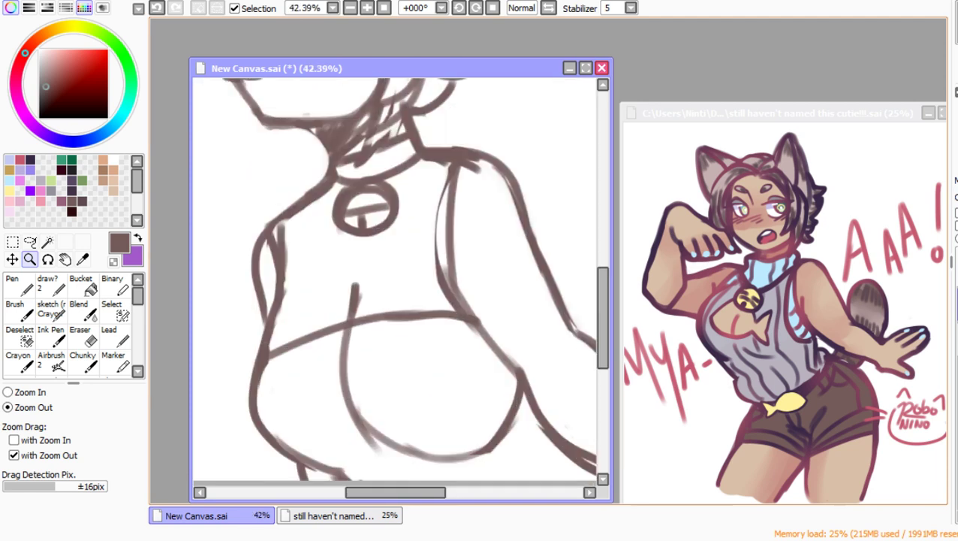
{"action": "left_click", "coordinate": [455, 410]}
{"action": "left_click", "coordinate": [421, 417]}
{"action": "left_click", "coordinate": [413, 421]}
Step: Draw two small oval eyebrows on the blank face with the Lead brush in dark purple, with the view rotated to -38°
{"action": "left_click_drag", "start_coordinate": [343, 203], "coordinate": [459, 320]}
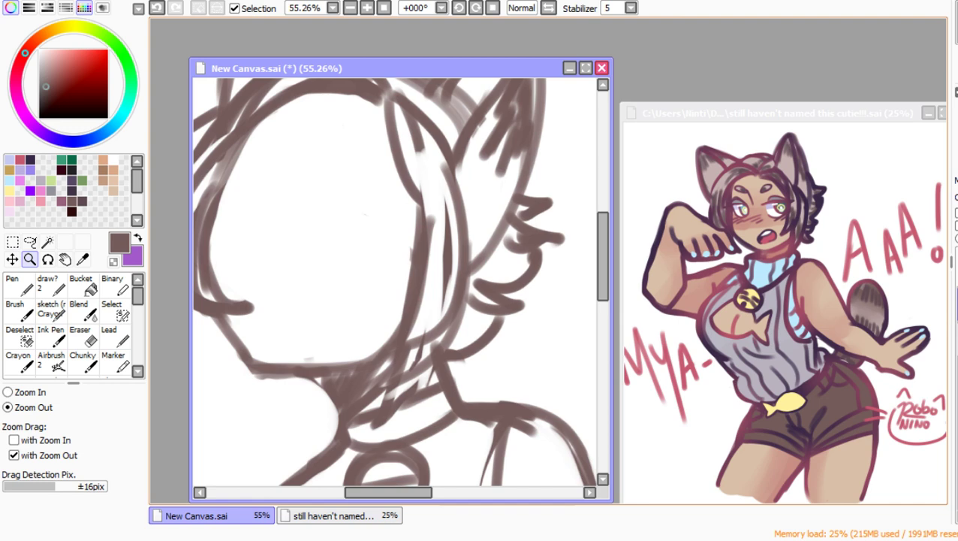
{"action": "left_click", "coordinate": [459, 320]}
{"action": "mouse_move", "coordinate": [255, 102]}
{"action": "left_mouse_down"}
{"action": "mouse_move", "coordinate": [310, 149]}
{"action": "mouse_move", "coordinate": [495, 398]}
{"action": "left_mouse_up"}
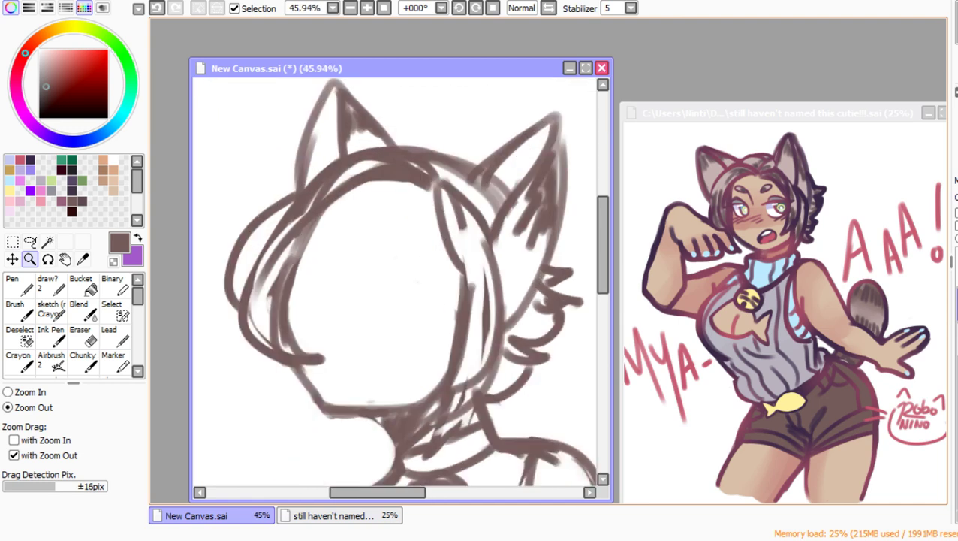
{"action": "left_click_drag", "start_coordinate": [488, 360], "coordinate": [517, 286]}
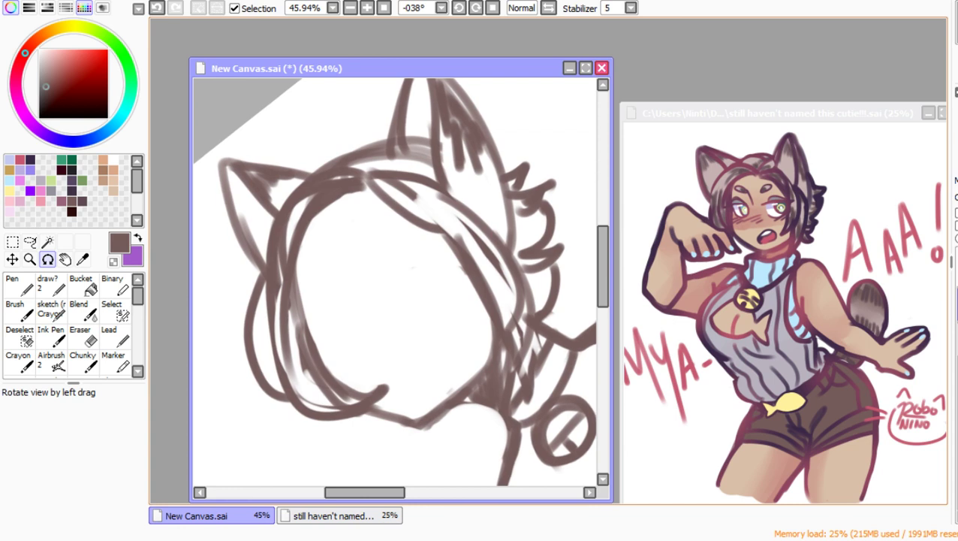
{"action": "left_click", "coordinate": [114, 337]}
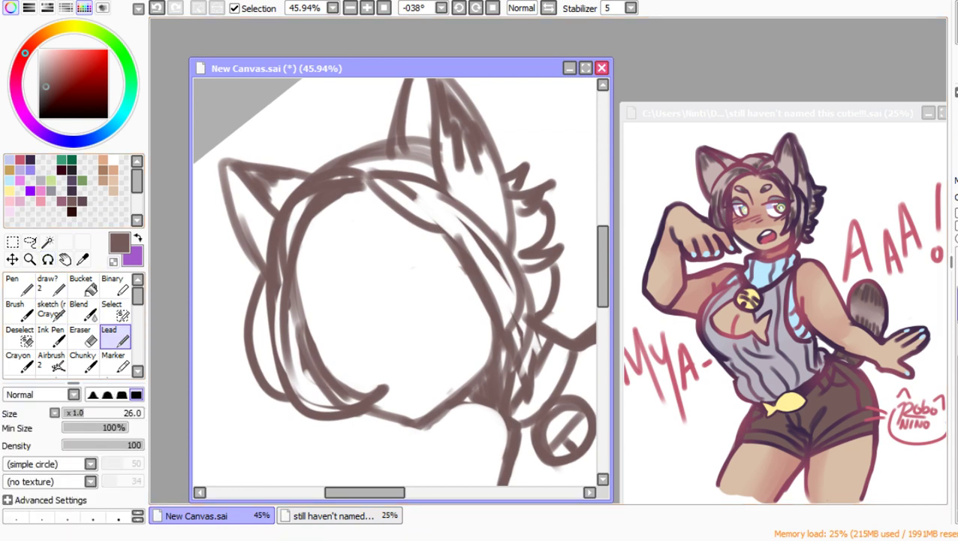
{"action": "key", "text": "x"}
{"action": "left_click", "coordinate": [30, 159]}
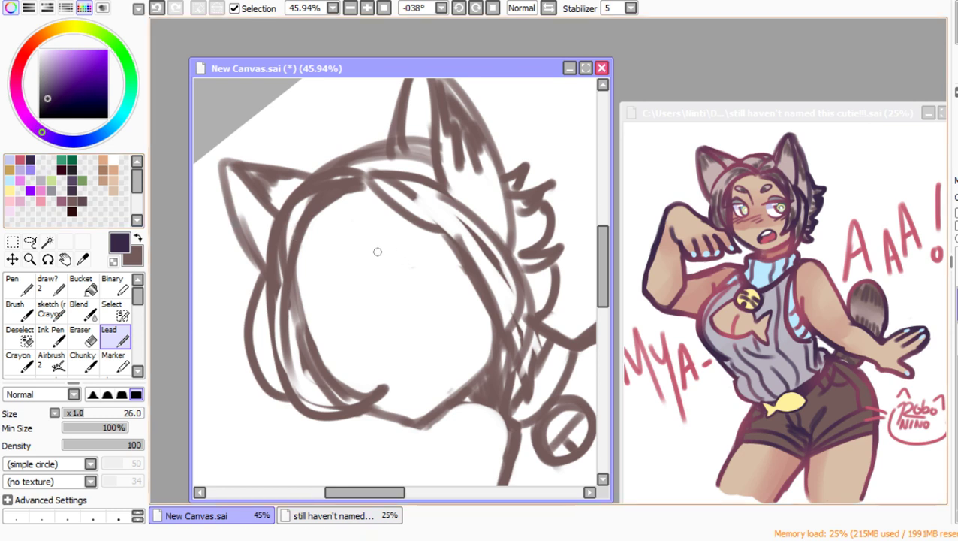
{"action": "left_click_drag", "start_coordinate": [378, 252], "coordinate": [383, 256]}
{"action": "mouse_move", "coordinate": [336, 259]}
{"action": "left_mouse_down"}
{"action": "mouse_move", "coordinate": [324, 252]}
{"action": "mouse_move", "coordinate": [324, 269]}
{"action": "mouse_move", "coordinate": [340, 269]}
{"action": "mouse_move", "coordinate": [328, 257]}
{"action": "left_mouse_up"}
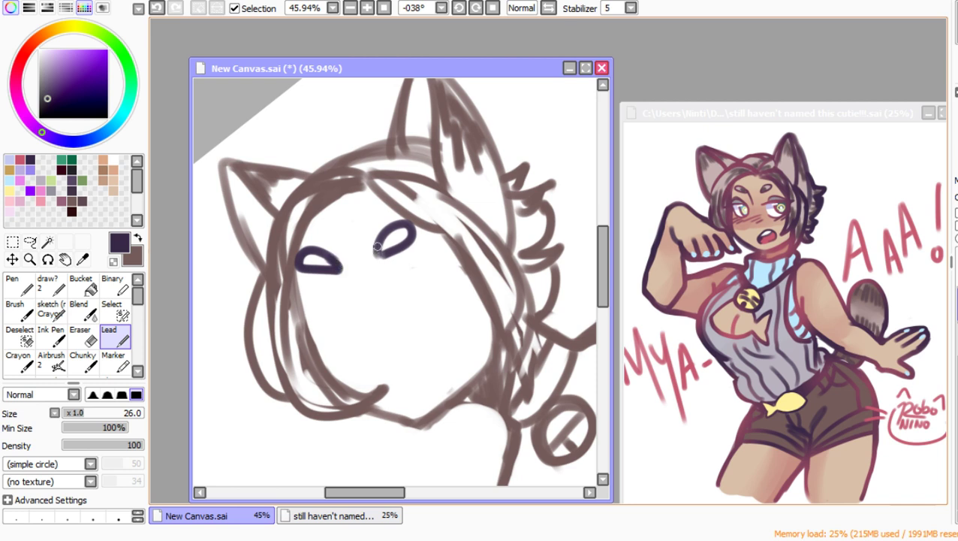
Step: Draw both eyes under the eyebrows with slanted upper lids, round irises and curved lower lids, then thicken the lid lines
{"action": "left_click_drag", "start_coordinate": [389, 278], "coordinate": [473, 259]}
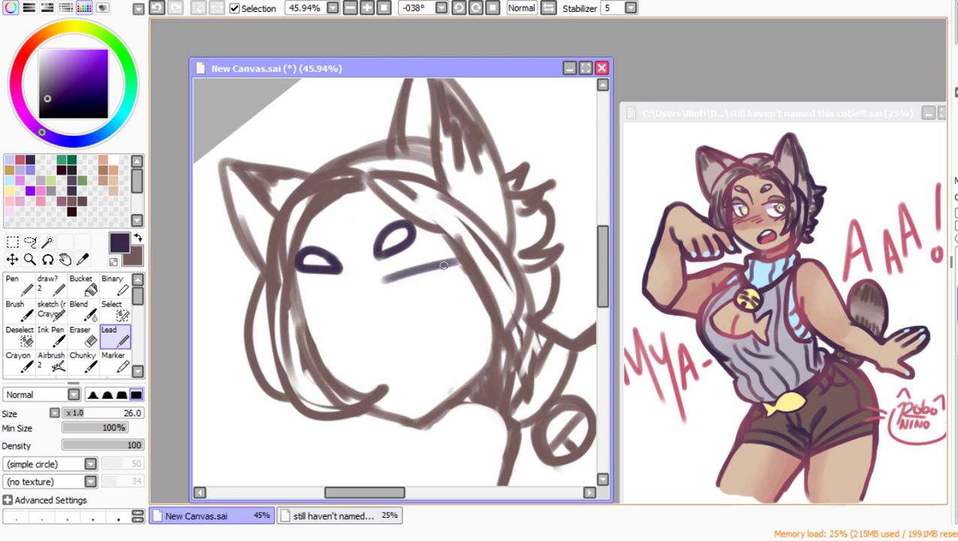
{"action": "mouse_move", "coordinate": [416, 302]}
{"action": "left_mouse_down"}
{"action": "mouse_move", "coordinate": [459, 292]}
{"action": "mouse_move", "coordinate": [470, 263]}
{"action": "mouse_move", "coordinate": [452, 289]}
{"action": "mouse_move", "coordinate": [437, 269]}
{"action": "left_mouse_up"}
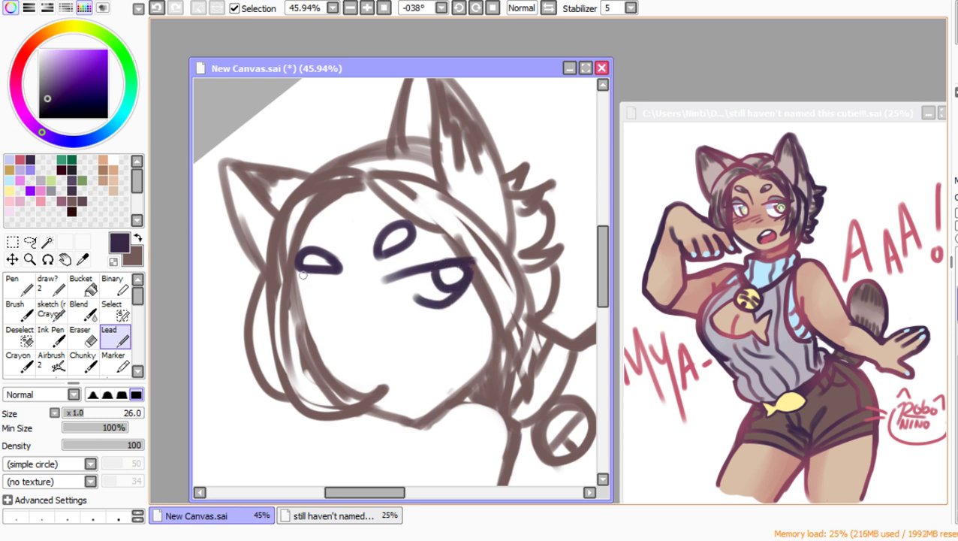
{"action": "mouse_move", "coordinate": [340, 287]}
{"action": "left_mouse_down"}
{"action": "mouse_move", "coordinate": [305, 294]}
{"action": "mouse_move", "coordinate": [335, 290]}
{"action": "mouse_move", "coordinate": [328, 314]}
{"action": "left_mouse_up"}
{"action": "mouse_move", "coordinate": [325, 296]}
{"action": "left_mouse_down"}
{"action": "mouse_move", "coordinate": [332, 310]}
{"action": "mouse_move", "coordinate": [351, 309]}
{"action": "left_mouse_up"}
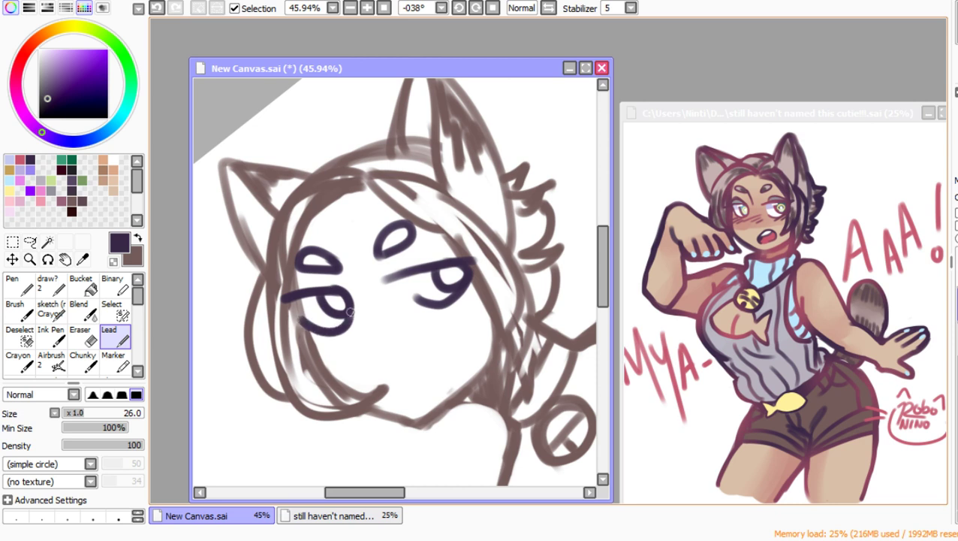
{"action": "mouse_move", "coordinate": [465, 257]}
{"action": "left_mouse_down"}
{"action": "mouse_move", "coordinate": [380, 280]}
{"action": "mouse_move", "coordinate": [301, 281]}
{"action": "mouse_move", "coordinate": [269, 302]}
{"action": "mouse_move", "coordinate": [302, 317]}
{"action": "left_mouse_up"}
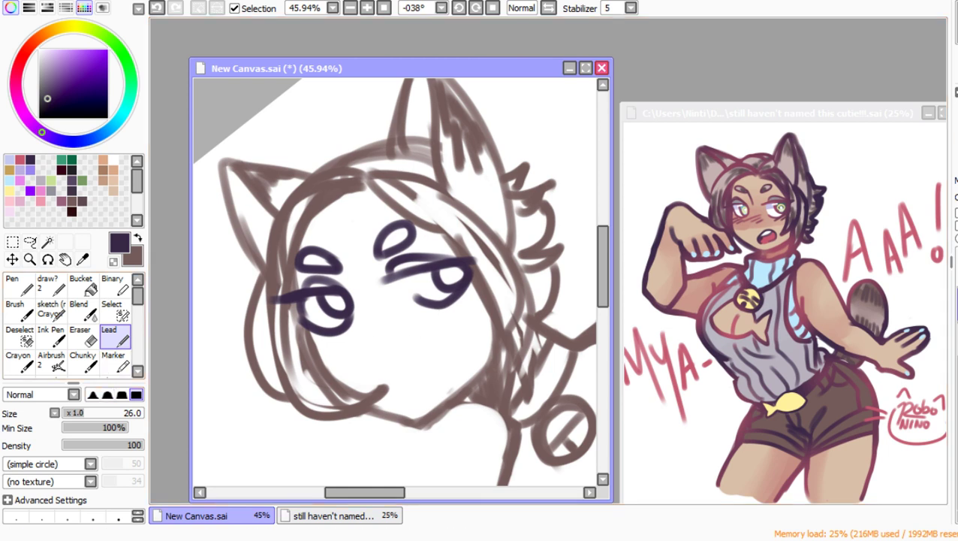
Step: With the brush size at 22, draw an open grin with pointed teeth and short hatch lines across the nose, and straighten the view
{"action": "key", "text": "bracketleft"}
{"action": "mouse_move", "coordinate": [445, 376]}
{"action": "left_mouse_down"}
{"action": "mouse_move", "coordinate": [389, 368]}
{"action": "mouse_move", "coordinate": [447, 346]}
{"action": "left_mouse_up"}
{"action": "key", "text": "ctrl+z"}
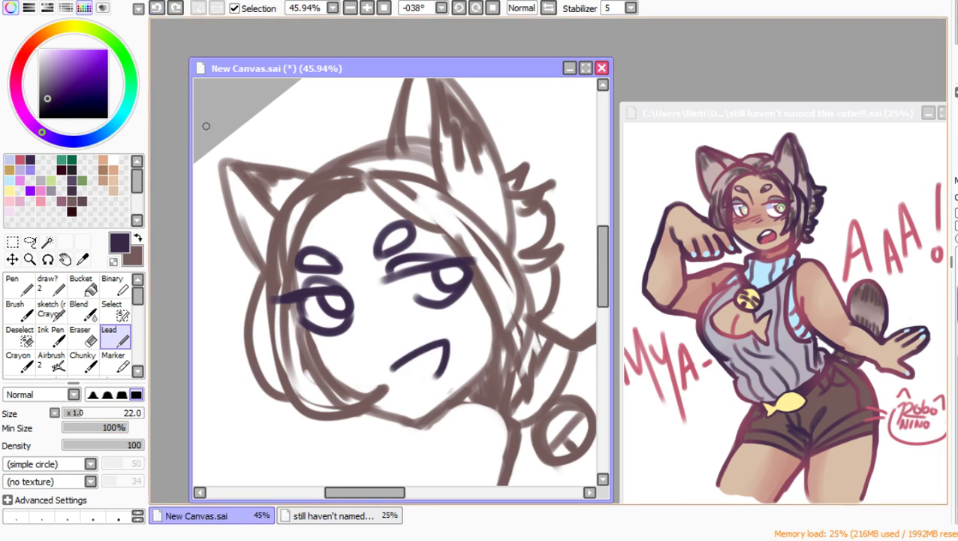
{"action": "key", "text": "ctrl+z"}
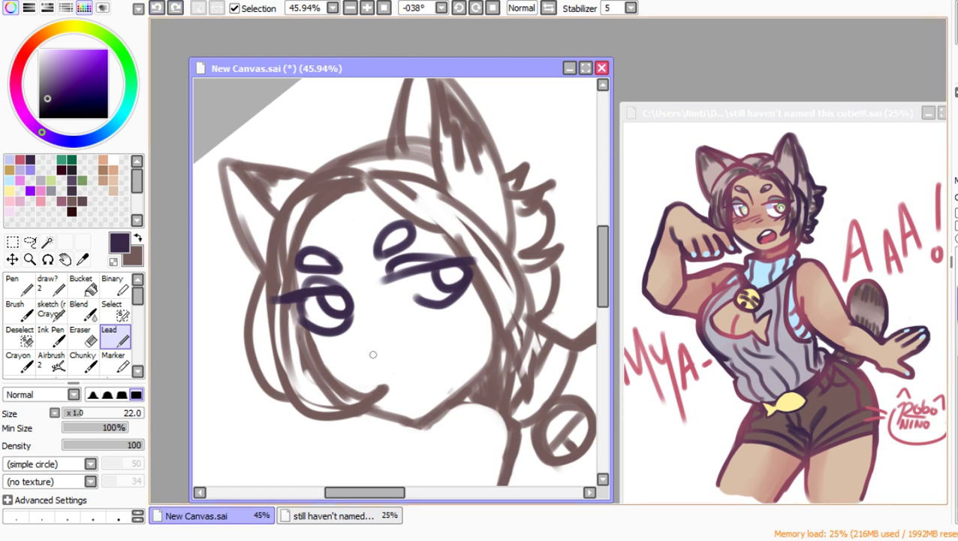
{"action": "mouse_move", "coordinate": [383, 369]}
{"action": "left_mouse_down"}
{"action": "mouse_move", "coordinate": [452, 340]}
{"action": "mouse_move", "coordinate": [421, 385]}
{"action": "left_mouse_up"}
{"action": "mouse_move", "coordinate": [411, 366]}
{"action": "left_mouse_down"}
{"action": "mouse_move", "coordinate": [433, 372]}
{"action": "mouse_move", "coordinate": [440, 354]}
{"action": "mouse_move", "coordinate": [379, 369]}
{"action": "mouse_move", "coordinate": [435, 383]}
{"action": "left_mouse_up"}
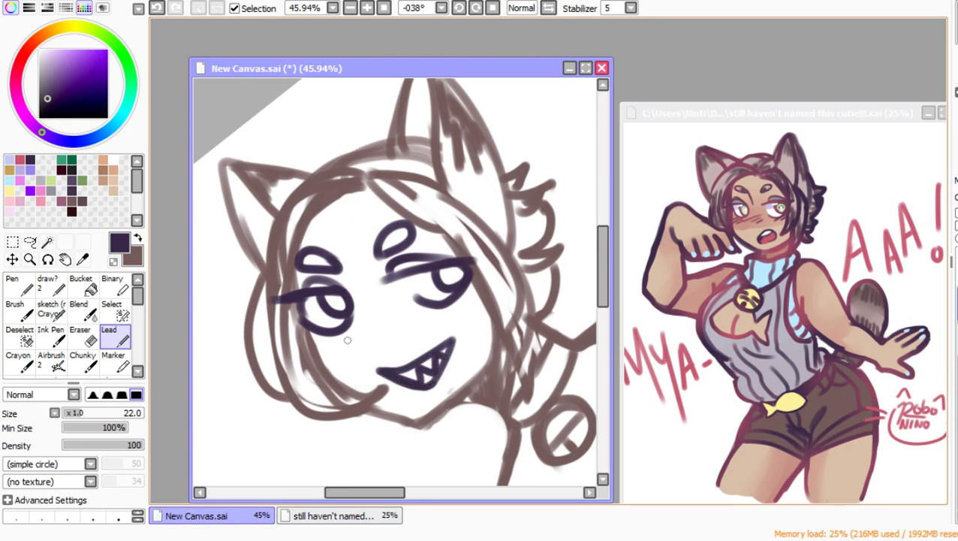
{"action": "mouse_move", "coordinate": [346, 336]}
{"action": "left_mouse_down"}
{"action": "mouse_move", "coordinate": [373, 320]}
{"action": "mouse_move", "coordinate": [372, 328]}
{"action": "mouse_move", "coordinate": [409, 311]}
{"action": "left_mouse_up"}
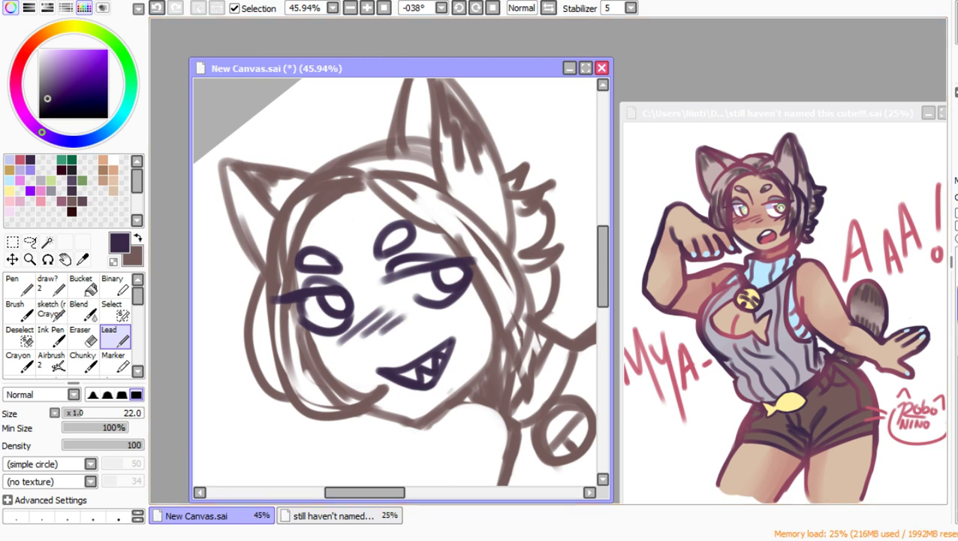
{"action": "left_click", "coordinate": [493, 8]}
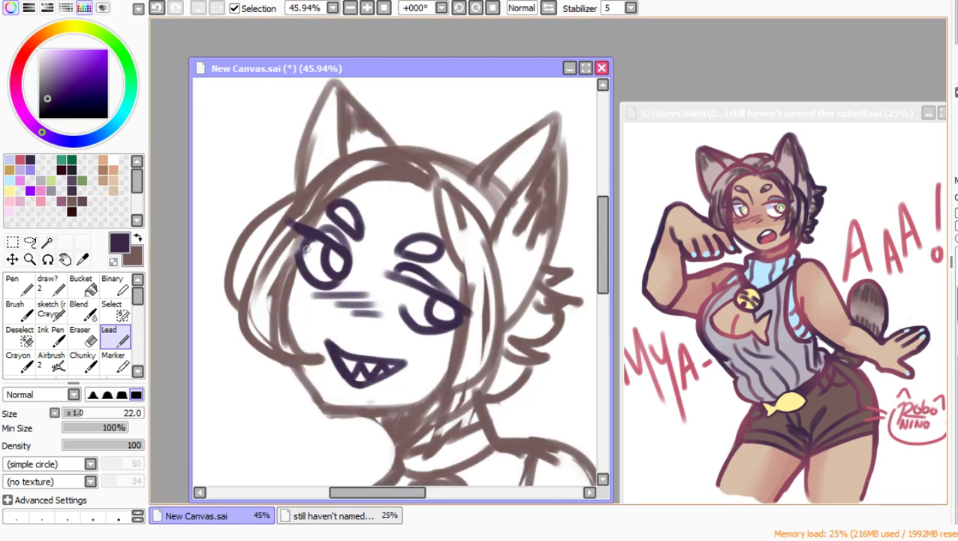
Step: Erase the dividing curve and lower right outline of the chest below the neckline, using an eraser size of 145
{"action": "left_click", "coordinate": [29, 259]}
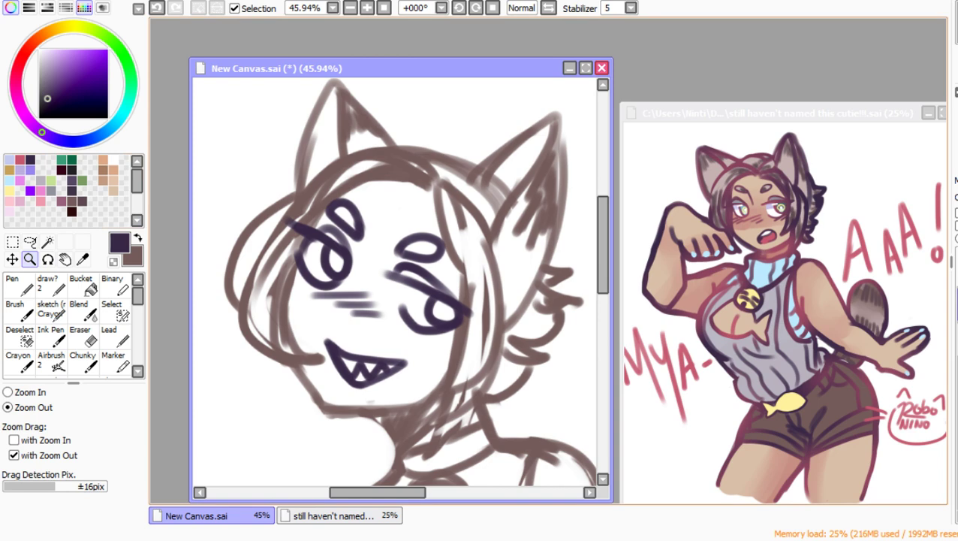
{"action": "left_click", "coordinate": [388, 155]}
{"action": "left_click", "coordinate": [389, 155]}
{"action": "left_click", "coordinate": [388, 155]}
{"action": "left_click_drag", "start_coordinate": [314, 155], "coordinate": [577, 400]}
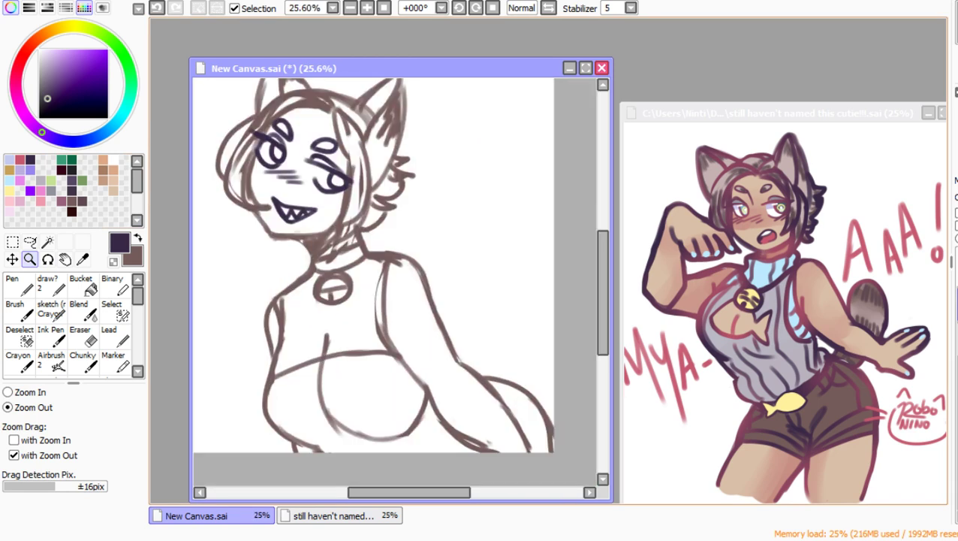
{"action": "left_click", "coordinate": [437, 390]}
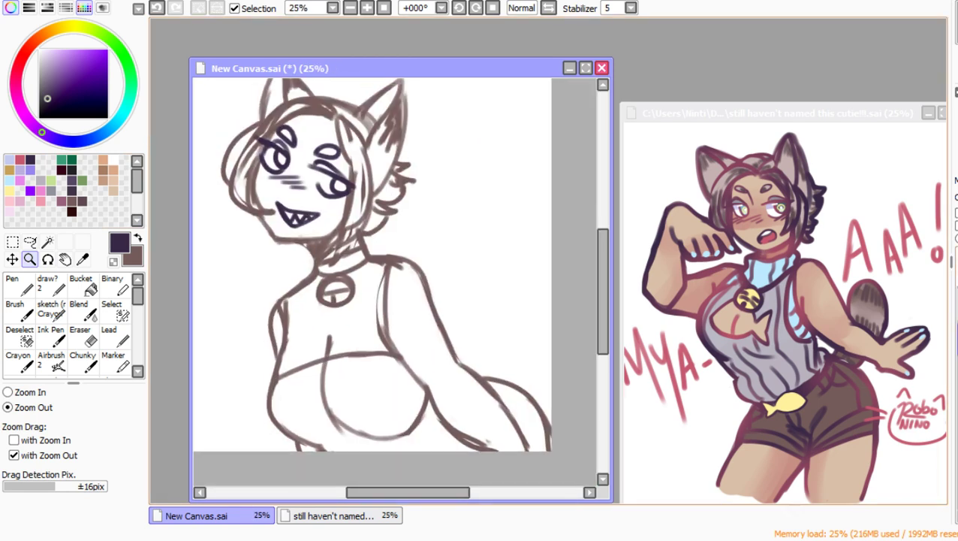
{"action": "left_click", "coordinate": [81, 334]}
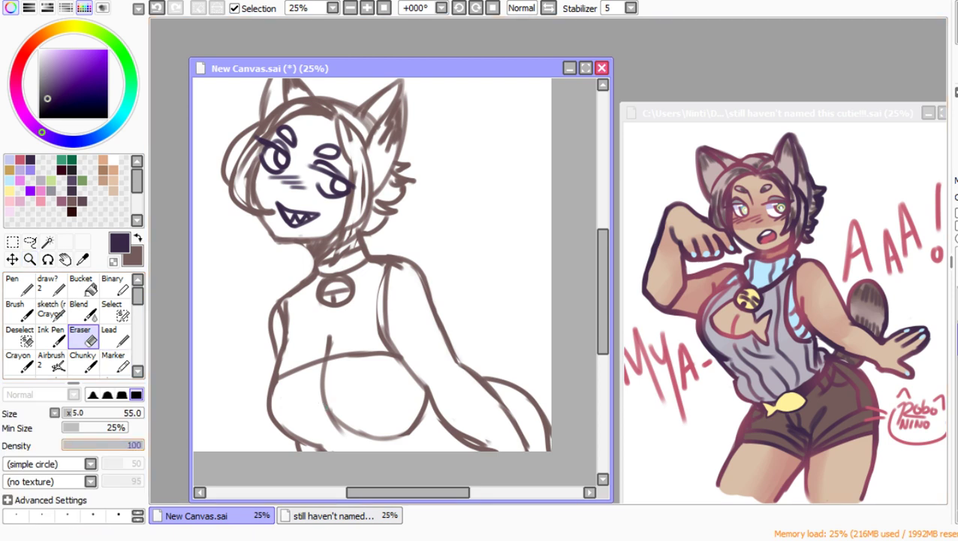
{"action": "left_click", "coordinate": [86, 412]}
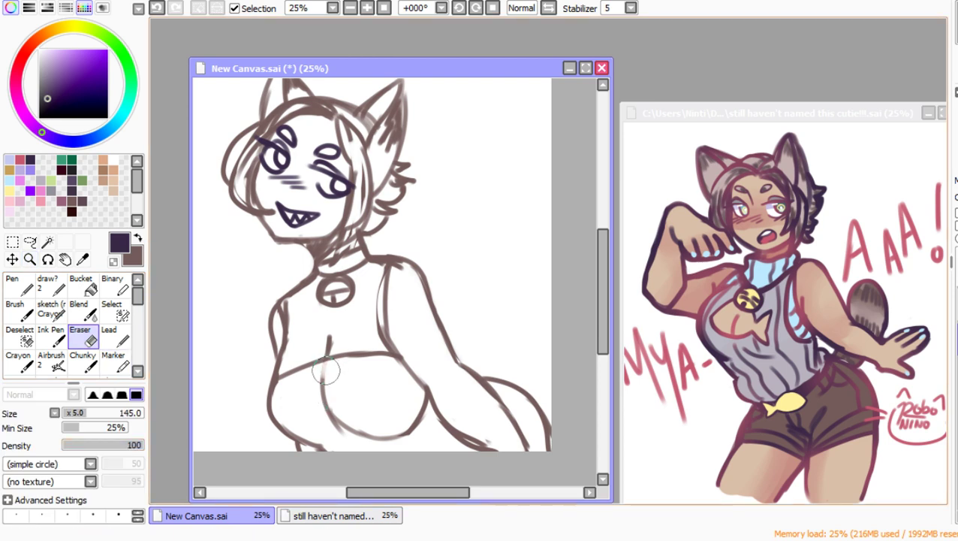
{"action": "mouse_move", "coordinate": [325, 370]}
{"action": "left_mouse_down"}
{"action": "mouse_move", "coordinate": [343, 426]}
{"action": "mouse_move", "coordinate": [405, 442]}
{"action": "mouse_move", "coordinate": [426, 422]}
{"action": "left_mouse_up"}
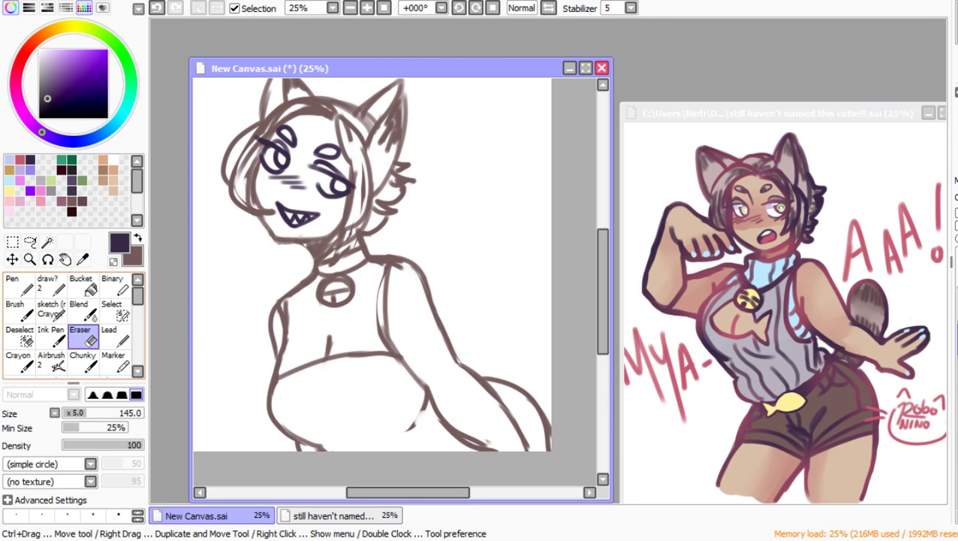
Step: Redraw the lower right chest outline and the inner armhole line with the Lead brush in brown
{"action": "left_click", "coordinate": [109, 334]}
{"action": "left_click", "coordinate": [138, 237]}
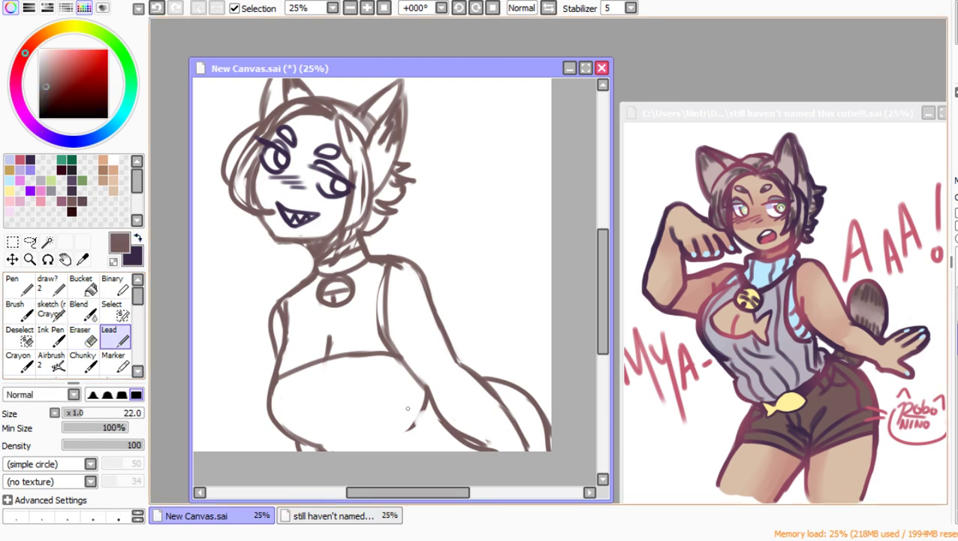
{"action": "mouse_move", "coordinate": [427, 398]}
{"action": "left_mouse_down"}
{"action": "mouse_move", "coordinate": [382, 436]}
{"action": "mouse_move", "coordinate": [344, 440]}
{"action": "left_mouse_up"}
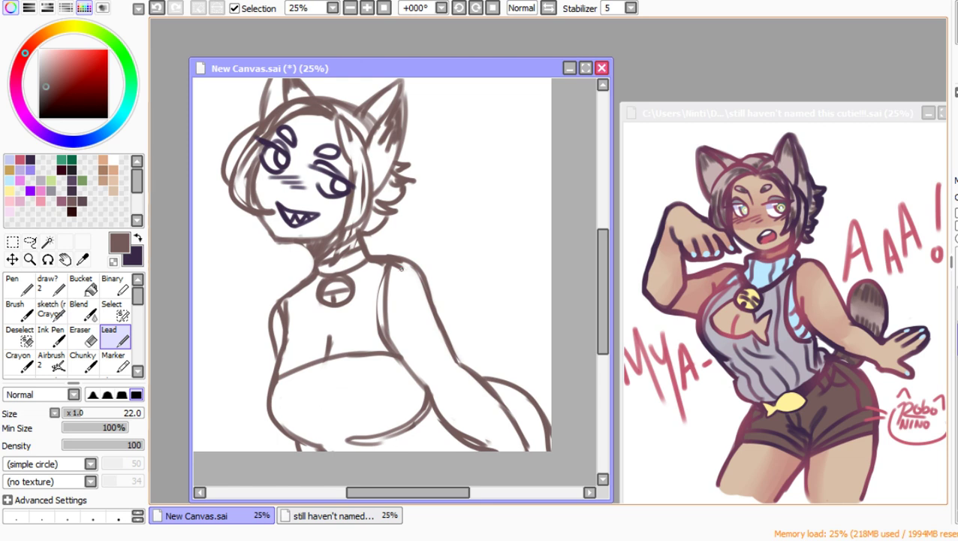
{"action": "left_click_drag", "start_coordinate": [384, 264], "coordinate": [380, 352]}
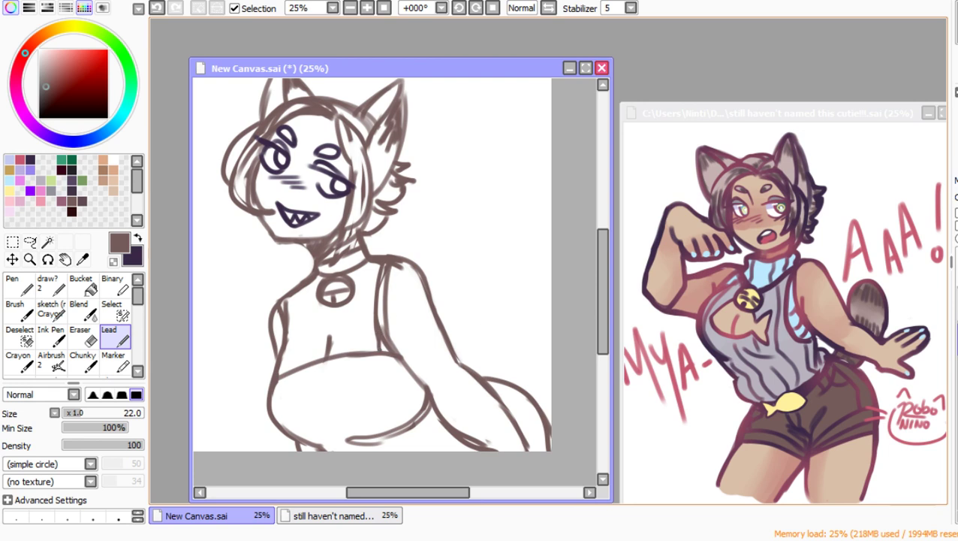
{"action": "key", "text": "ctrl+z"}
{"action": "key", "text": "ctrl+y"}
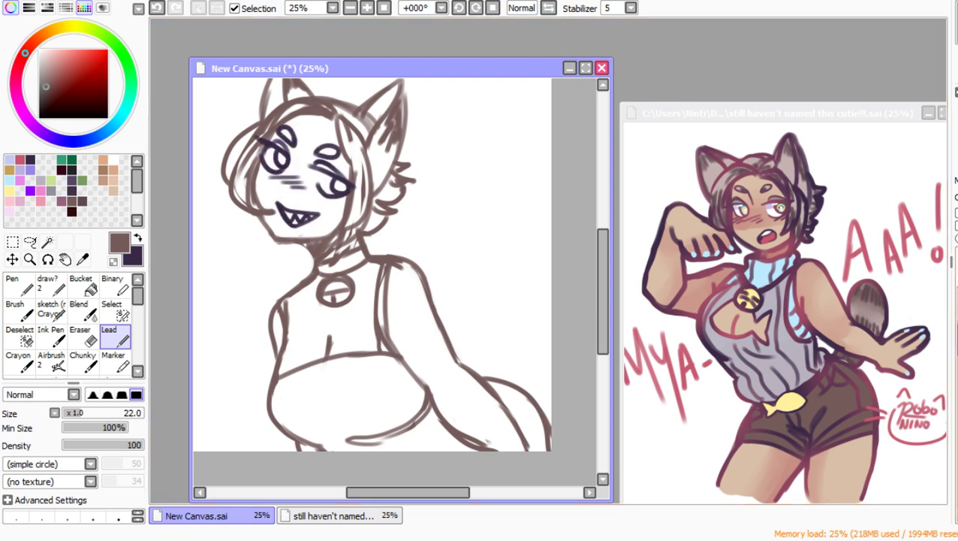
Step: Hide the grinning face and try an alternative in dark purple with curved closed eyes, small oval brows and a w-shaped mouth
{"action": "key", "text": "ctrl+z"}
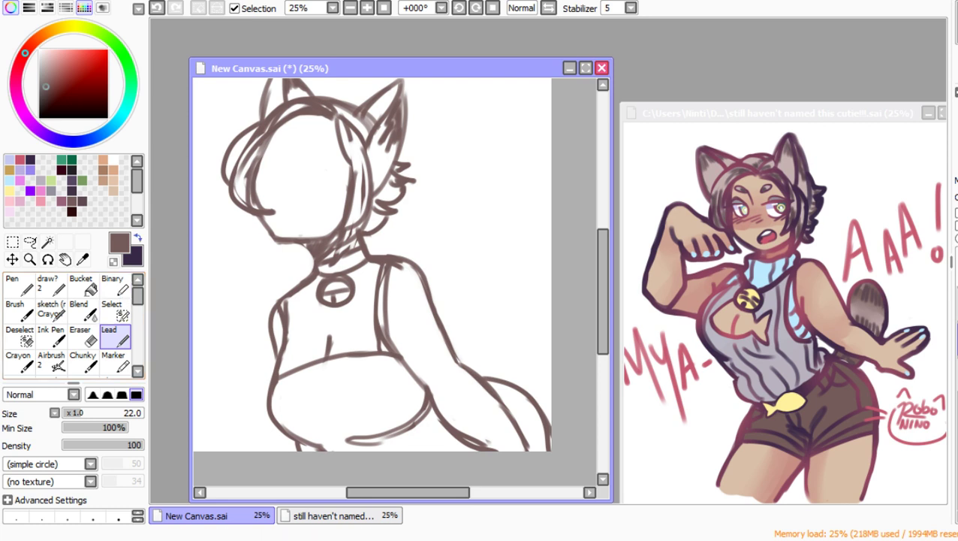
{"action": "left_click", "coordinate": [138, 238]}
{"action": "left_click_drag", "start_coordinate": [269, 153], "coordinate": [287, 158]}
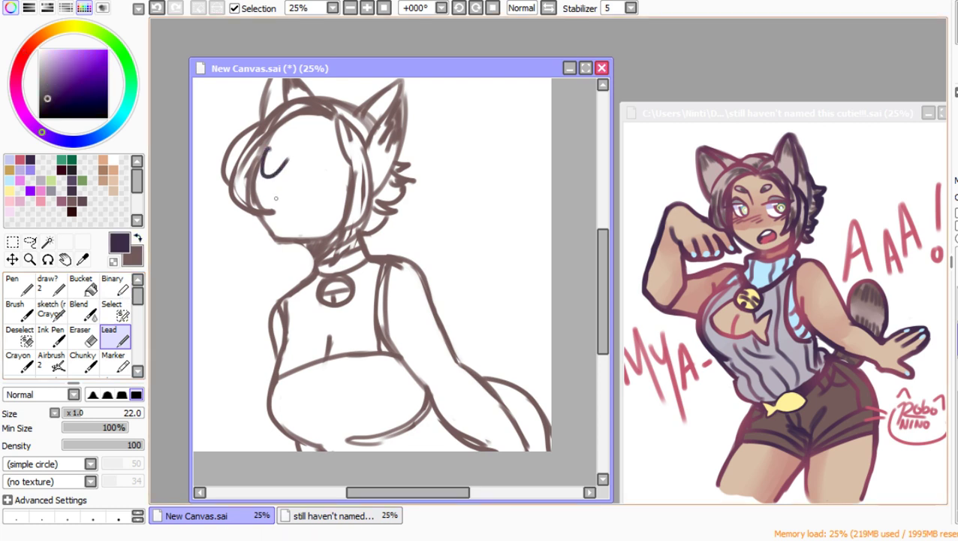
{"action": "mouse_move", "coordinate": [276, 204]}
{"action": "left_mouse_down"}
{"action": "mouse_move", "coordinate": [288, 215]}
{"action": "mouse_move", "coordinate": [299, 205]}
{"action": "left_mouse_up"}
{"action": "mouse_move", "coordinate": [293, 128]}
{"action": "left_mouse_down"}
{"action": "mouse_move", "coordinate": [289, 135]}
{"action": "mouse_move", "coordinate": [335, 150]}
{"action": "mouse_move", "coordinate": [323, 150]}
{"action": "mouse_move", "coordinate": [323, 190]}
{"action": "mouse_move", "coordinate": [340, 172]}
{"action": "mouse_move", "coordinate": [343, 195]}
{"action": "left_mouse_up"}
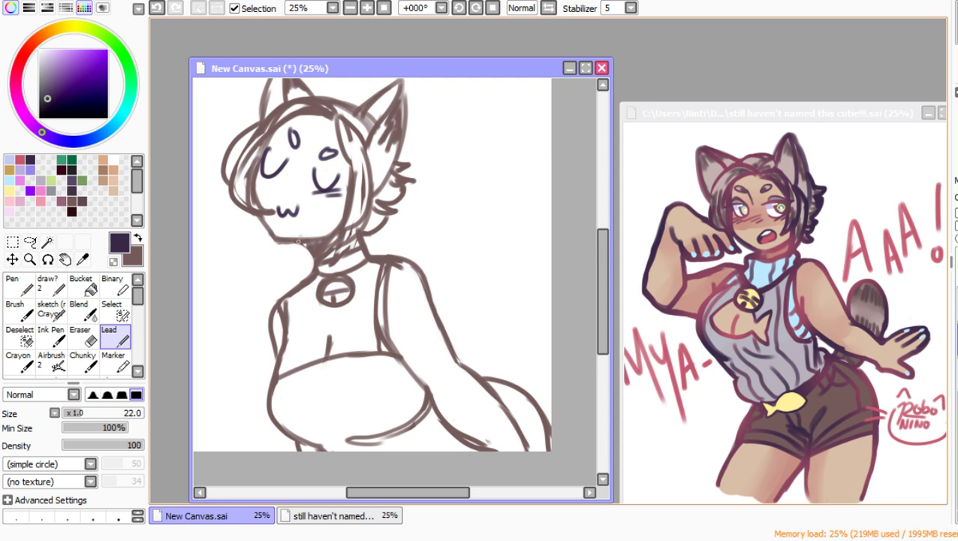
Step: Replace the alternative face's mouth with a wider wavy line, then bring back the grinning face in its place
{"action": "left_click", "coordinate": [80, 336]}
{"action": "mouse_move", "coordinate": [292, 213]}
{"action": "left_mouse_down"}
{"action": "mouse_move", "coordinate": [275, 212]}
{"action": "mouse_move", "coordinate": [280, 198]}
{"action": "mouse_move", "coordinate": [304, 198]}
{"action": "left_mouse_up"}
{"action": "left_click", "coordinate": [111, 336]}
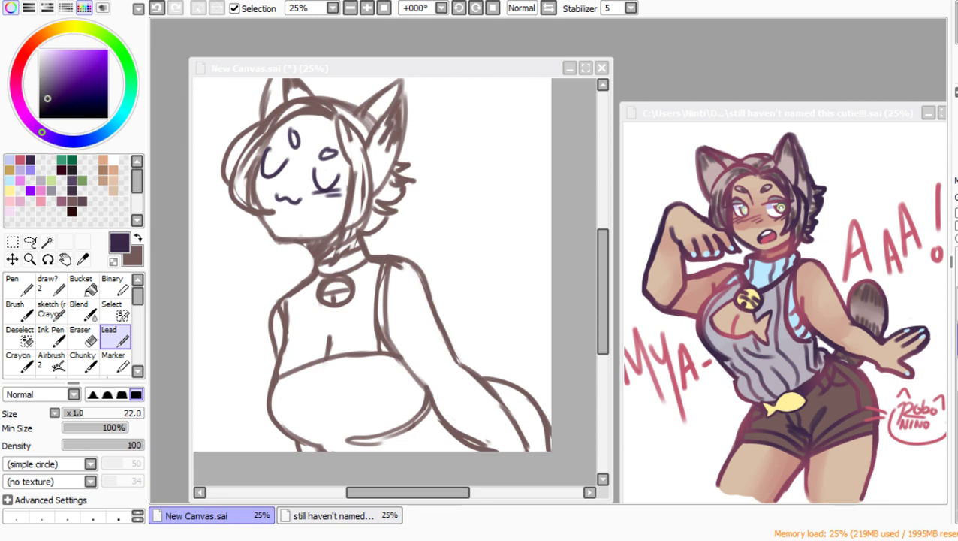
{"action": "key", "text": "alt+Tab"}
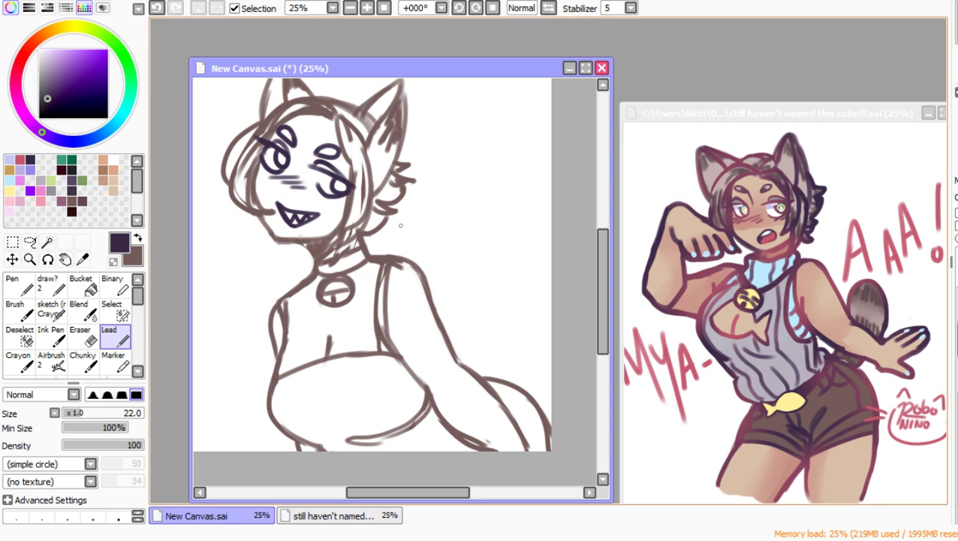
Step: Draw two large pointed collar flaps in dark purple, flaring out from behind the head and narrowing down towards the chest
{"action": "left_click_drag", "start_coordinate": [400, 225], "coordinate": [362, 323]}
{"action": "mouse_move", "coordinate": [405, 184]}
{"action": "left_mouse_down"}
{"action": "mouse_move", "coordinate": [470, 216]}
{"action": "mouse_move", "coordinate": [366, 314]}
{"action": "mouse_move", "coordinate": [372, 301]}
{"action": "mouse_move", "coordinate": [361, 323]}
{"action": "left_mouse_up"}
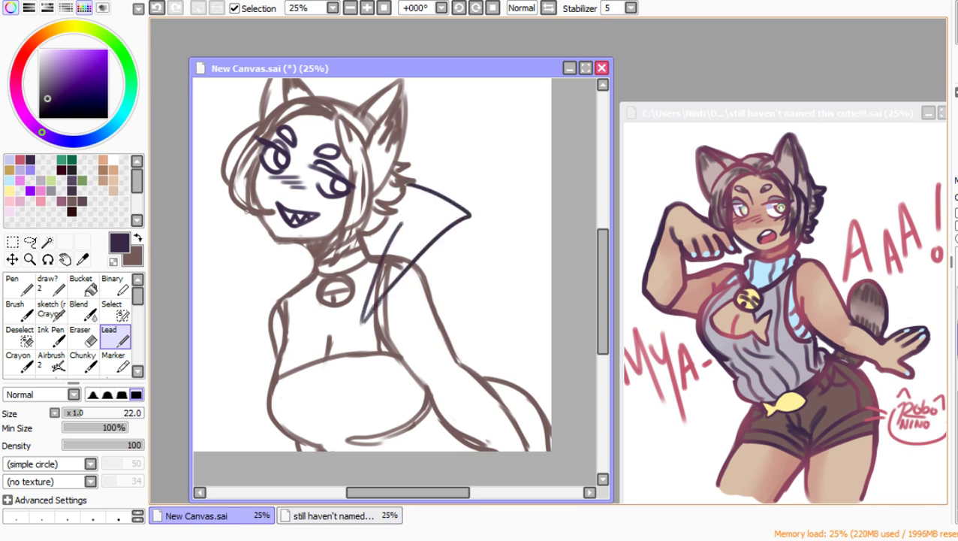
{"action": "mouse_move", "coordinate": [240, 204]}
{"action": "left_mouse_down"}
{"action": "mouse_move", "coordinate": [221, 227]}
{"action": "mouse_move", "coordinate": [240, 200]}
{"action": "mouse_move", "coordinate": [213, 249]}
{"action": "mouse_move", "coordinate": [299, 315]}
{"action": "left_mouse_up"}
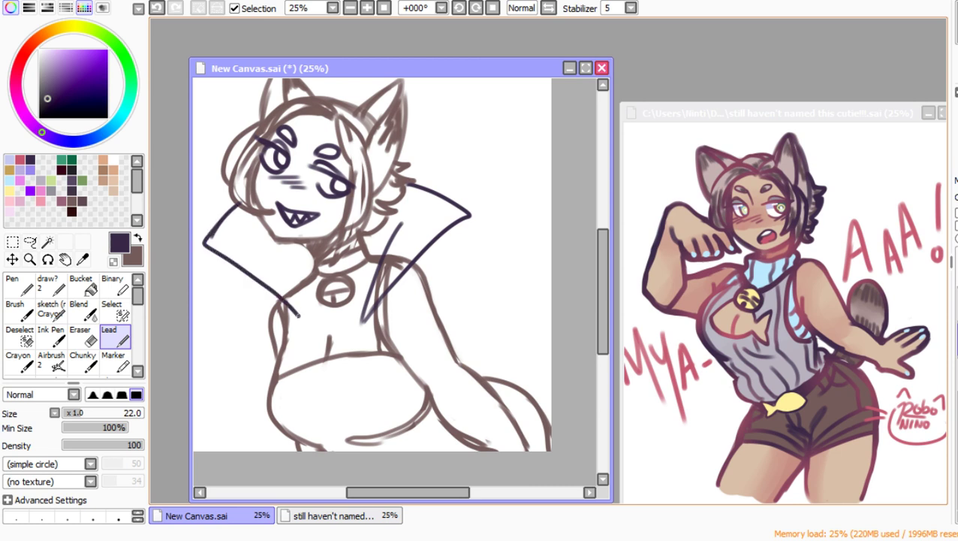
Step: Draw the collar's inner edges on both sides, converging on the chest neckline, and clean up and redraw the left tip
{"action": "left_click_drag", "start_coordinate": [303, 259], "coordinate": [309, 351]}
{"action": "left_click_drag", "start_coordinate": [302, 308], "coordinate": [316, 359]}
{"action": "left_click_drag", "start_coordinate": [369, 294], "coordinate": [350, 352]}
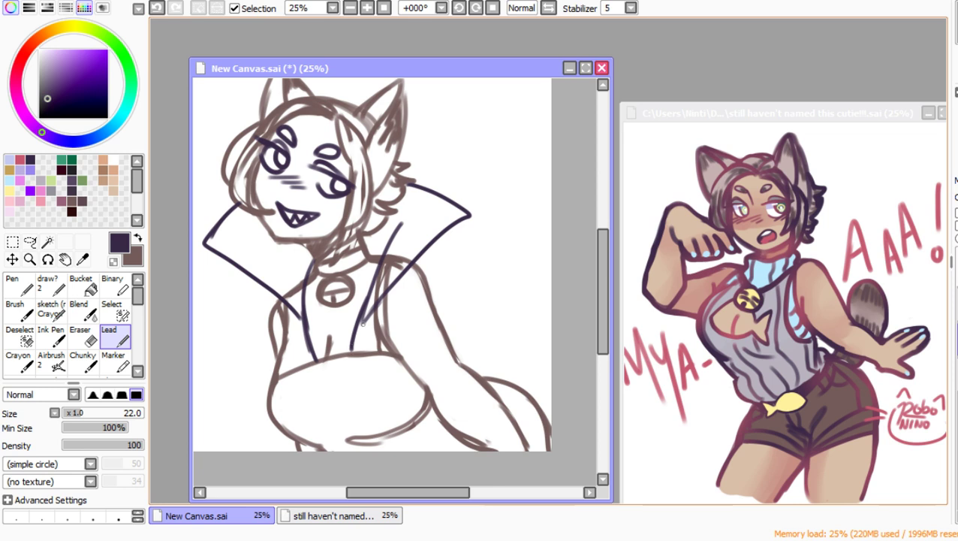
{"action": "left_click_drag", "start_coordinate": [370, 314], "coordinate": [349, 347]}
{"action": "left_click_drag", "start_coordinate": [295, 314], "coordinate": [313, 357]}
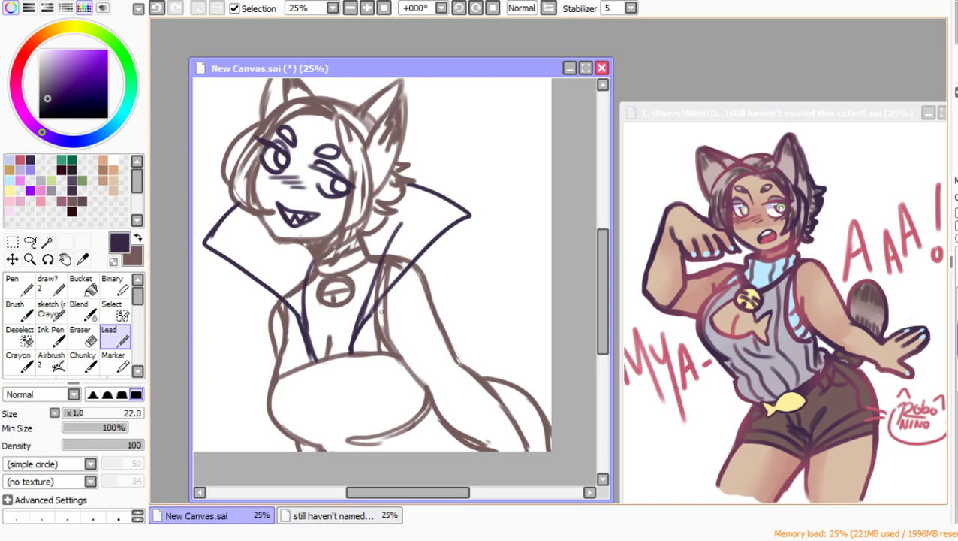
{"action": "left_click_drag", "start_coordinate": [300, 255], "coordinate": [304, 347]}
{"action": "left_click", "coordinate": [81, 335]}
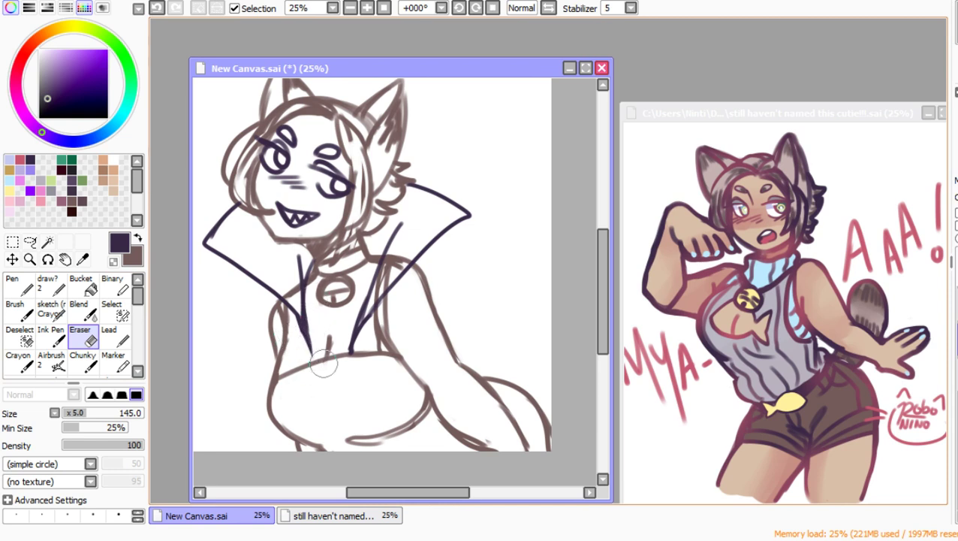
{"action": "left_click", "coordinate": [113, 336]}
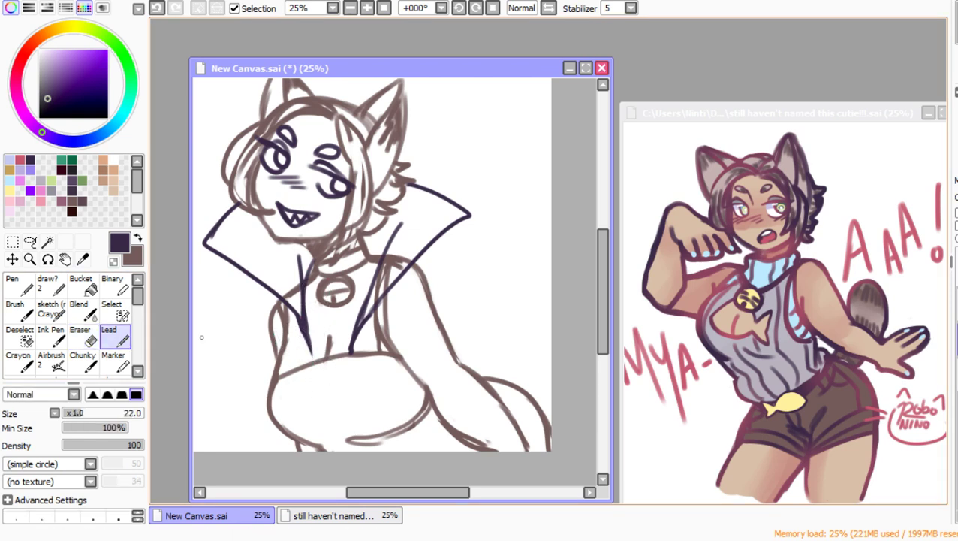
{"action": "left_click_drag", "start_coordinate": [304, 328], "coordinate": [314, 366]}
Step: Lasso the left half of the collar, shift it slightly outwards to the left, and deselect it
{"action": "left_click", "coordinate": [31, 241]}
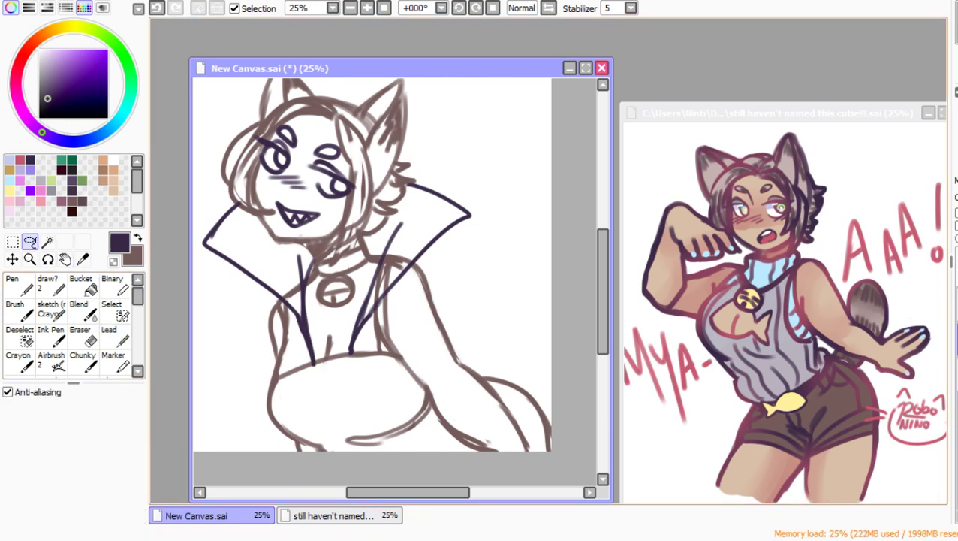
{"action": "mouse_move", "coordinate": [249, 333]}
{"action": "left_mouse_down"}
{"action": "mouse_move", "coordinate": [331, 388]}
{"action": "mouse_move", "coordinate": [335, 264]}
{"action": "mouse_move", "coordinate": [296, 172]}
{"action": "mouse_move", "coordinate": [178, 222]}
{"action": "left_mouse_up"}
{"action": "left_click_drag", "start_coordinate": [271, 300], "coordinate": [254, 301]}
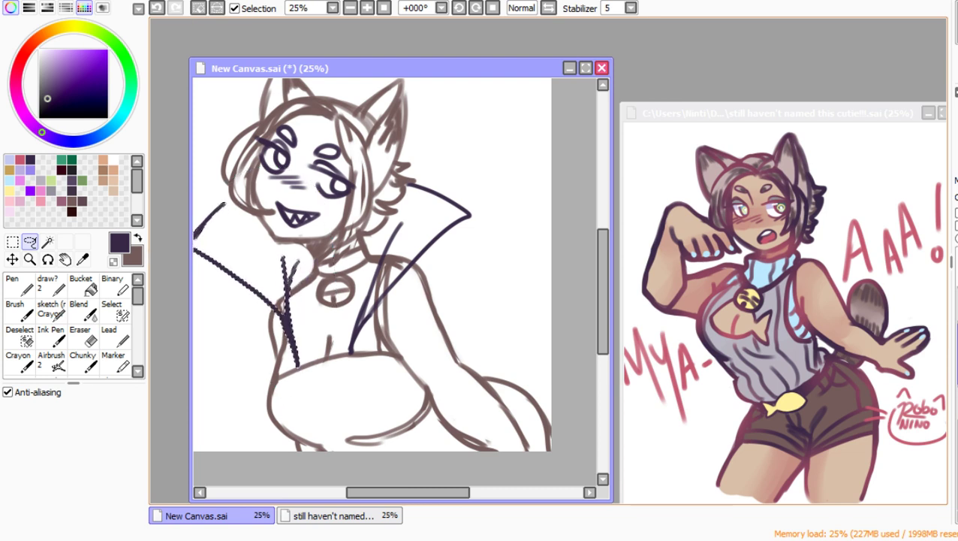
{"action": "left_click", "coordinate": [115, 336]}
{"action": "key", "text": "ctrl+d"}
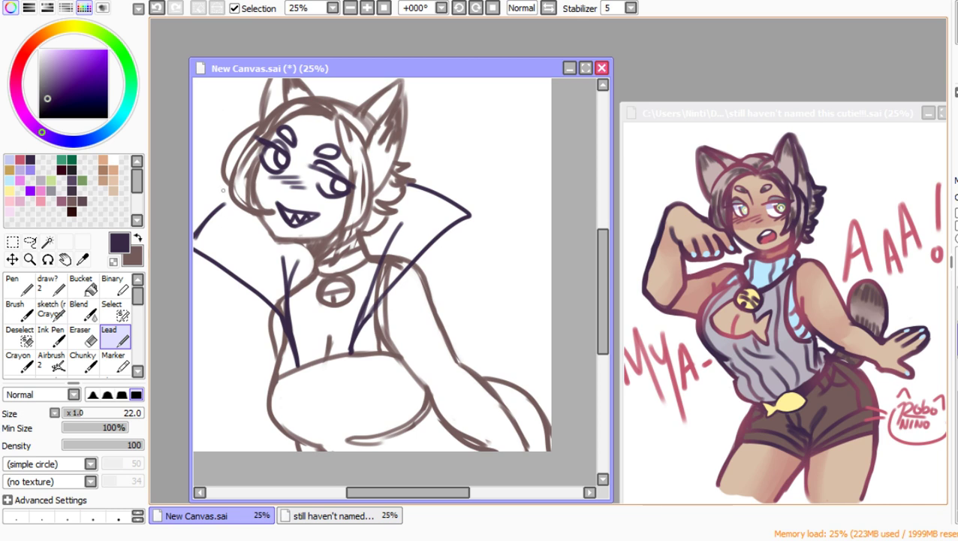
Step: Extend the left flap's upper edge towards the hair and add inner fold lines to the collar with the Lead brush
{"action": "left_click_drag", "start_coordinate": [215, 209], "coordinate": [233, 198]}
{"action": "left_click_drag", "start_coordinate": [305, 278], "coordinate": [292, 369]}
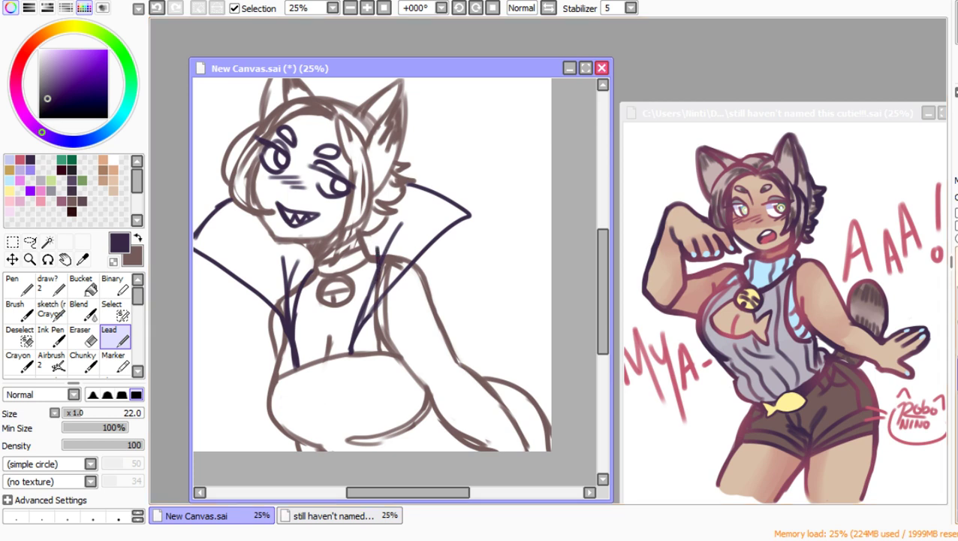
Step: Erase the shoulder, strap and neckline lines that the collar overlaps, reducing the eraser size from 145 to 85
{"action": "left_click", "coordinate": [80, 335]}
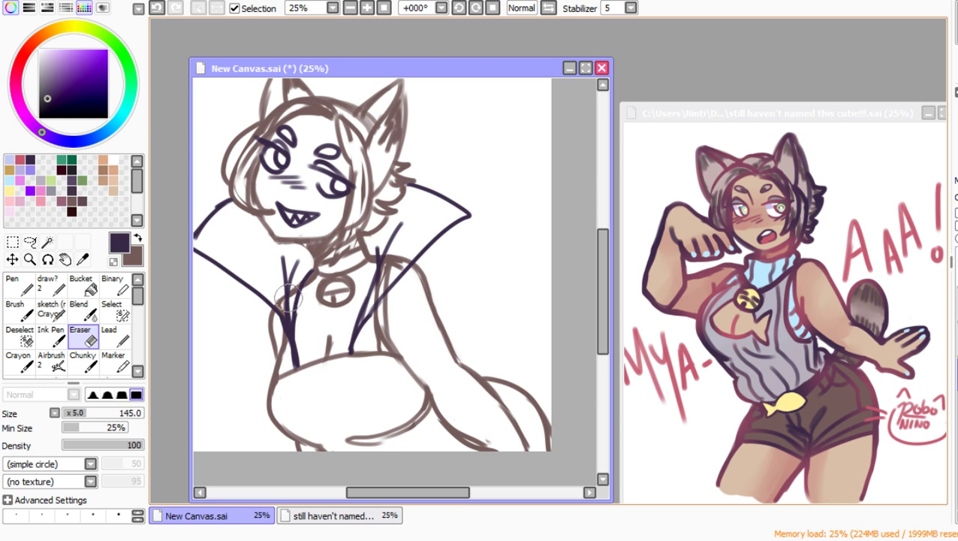
{"action": "left_click_drag", "start_coordinate": [280, 289], "coordinate": [290, 285]}
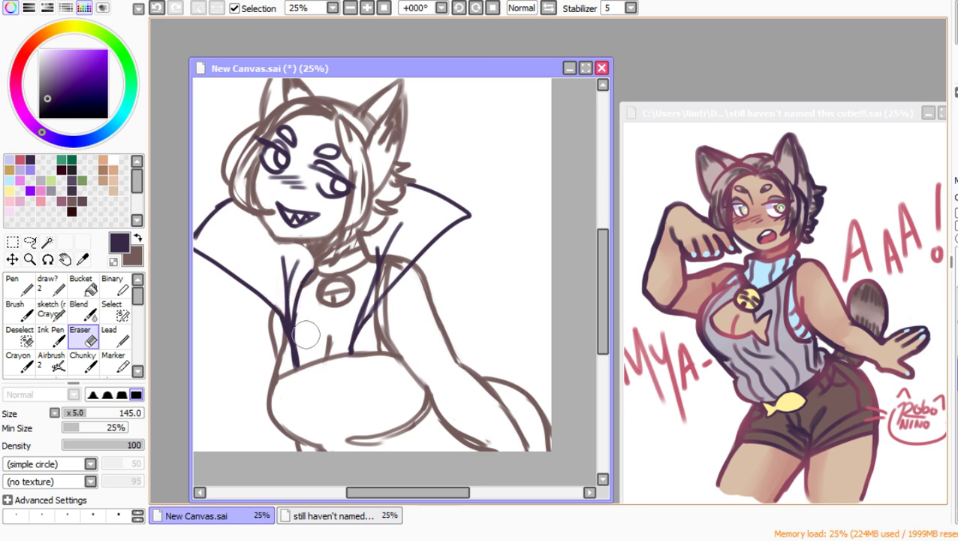
{"action": "left_click_drag", "start_coordinate": [394, 281], "coordinate": [299, 298]}
{"action": "mouse_move", "coordinate": [380, 295]}
{"action": "left_mouse_down"}
{"action": "mouse_move", "coordinate": [396, 253]}
{"action": "mouse_move", "coordinate": [382, 254]}
{"action": "mouse_move", "coordinate": [381, 283]}
{"action": "left_mouse_up"}
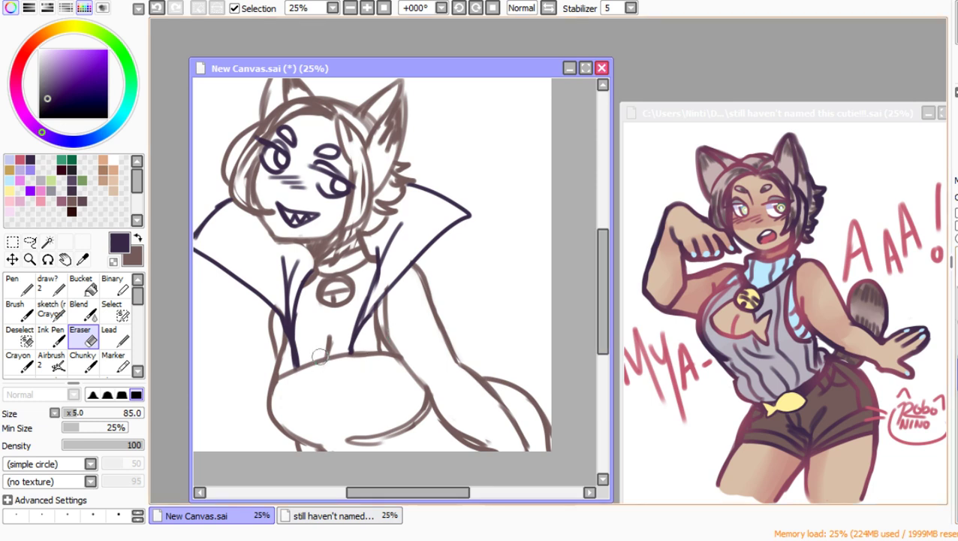
{"action": "left_click_drag", "start_coordinate": [315, 355], "coordinate": [345, 358]}
Step: Draw a ragged, pointed cloth end between the collar's lower tips and a short dark line across the arm near the elbow
{"action": "left_click", "coordinate": [114, 336]}
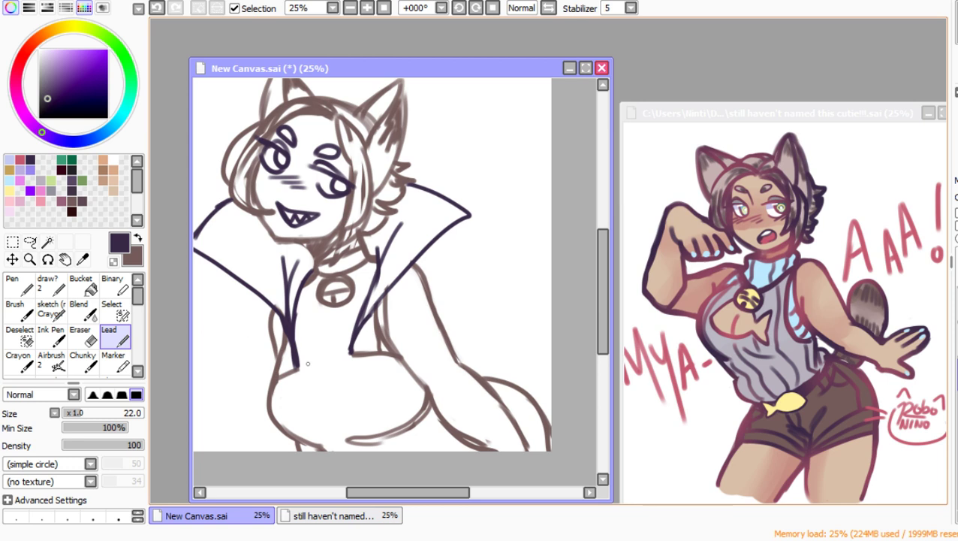
{"action": "mouse_move", "coordinate": [300, 362]}
{"action": "left_mouse_down"}
{"action": "mouse_move", "coordinate": [337, 386]}
{"action": "mouse_move", "coordinate": [350, 350]}
{"action": "mouse_move", "coordinate": [352, 368]}
{"action": "mouse_move", "coordinate": [325, 395]}
{"action": "left_mouse_up"}
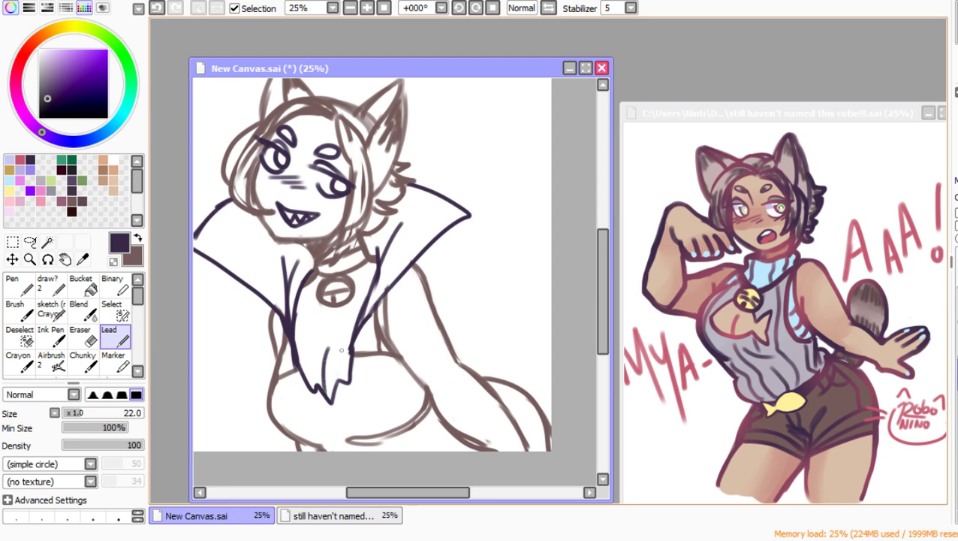
{"action": "left_click_drag", "start_coordinate": [329, 342], "coordinate": [325, 356]}
{"action": "left_click_drag", "start_coordinate": [440, 368], "coordinate": [465, 362]}
{"action": "left_click_drag", "start_coordinate": [433, 492], "coordinate": [423, 492]}
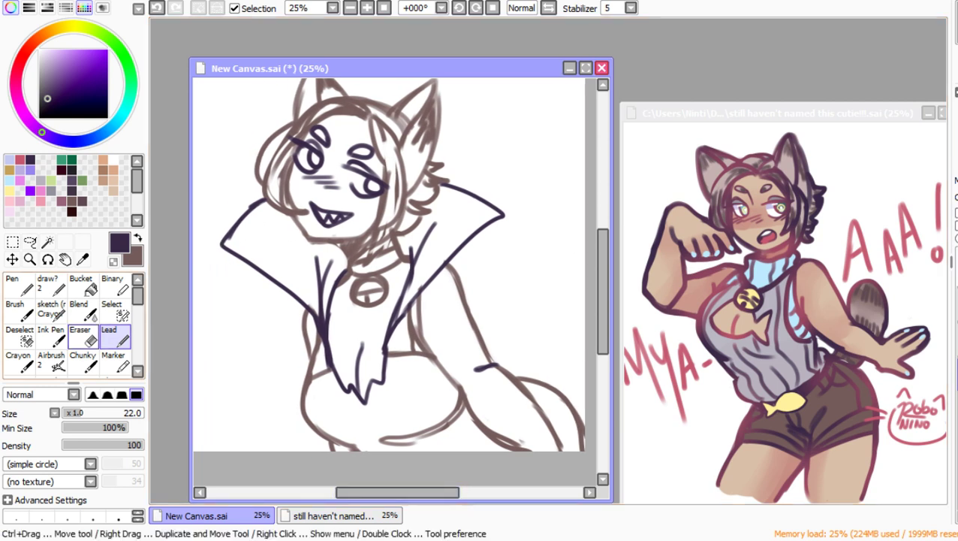
{"action": "left_click", "coordinate": [83, 335]}
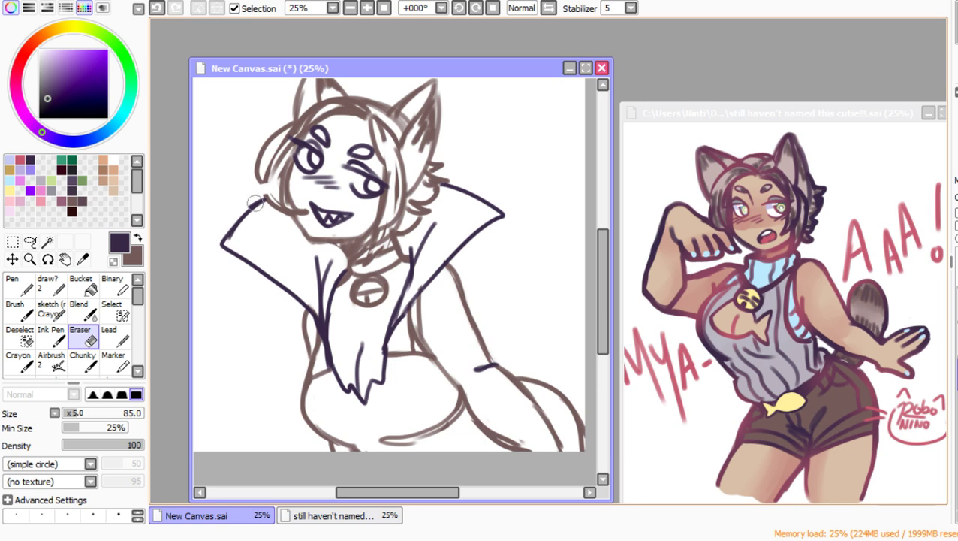
{"action": "key", "text": "ctrl+z"}
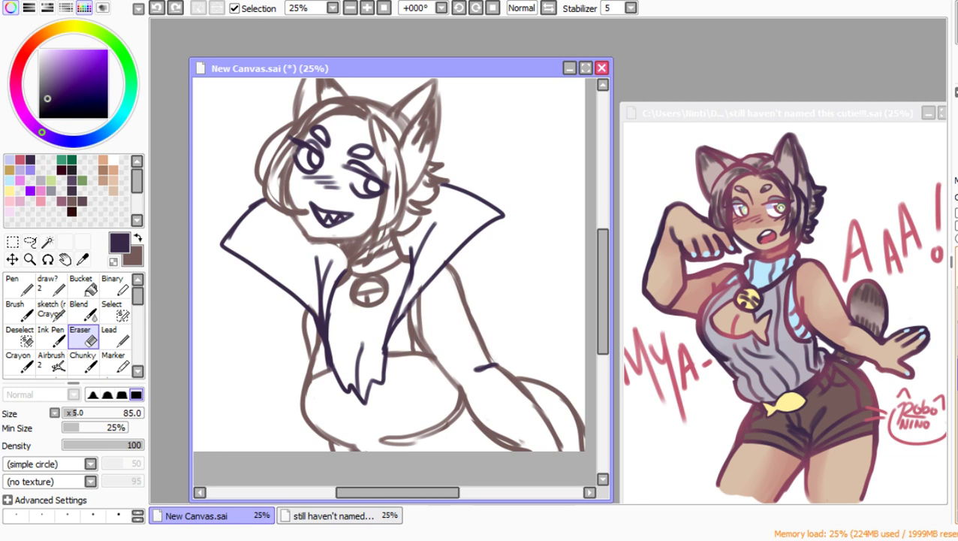
Step: Draw the outline of a rounded, upright tail behind the arm with the Lead brush in brown
{"action": "mouse_move", "coordinate": [603, 291]}
{"action": "left_mouse_down"}
{"action": "mouse_move", "coordinate": [603, 270]}
{"action": "mouse_move", "coordinate": [603, 281]}
{"action": "left_mouse_up"}
{"action": "scroll", "coordinate": [389, 285], "scroll_direction": "up", "scroll_amount": 1}
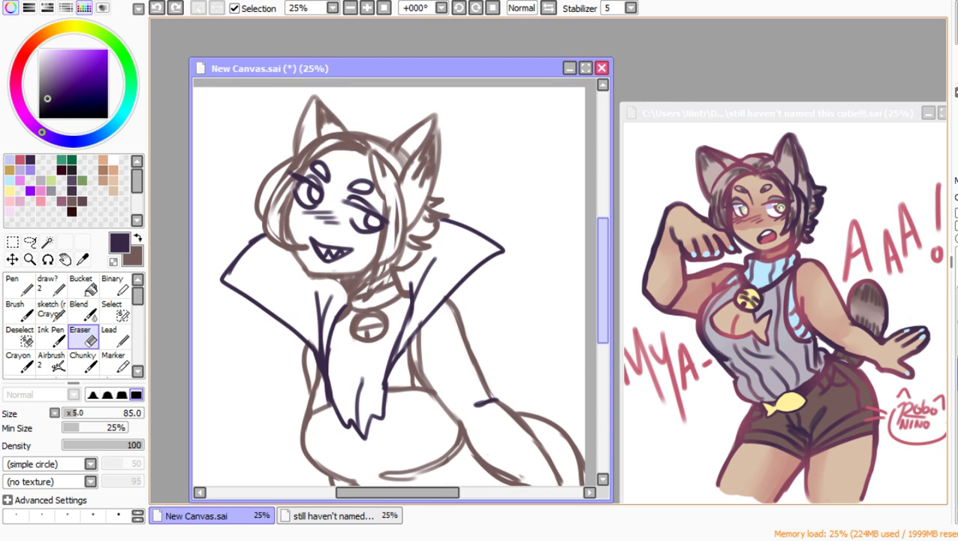
{"action": "left_click", "coordinate": [115, 337]}
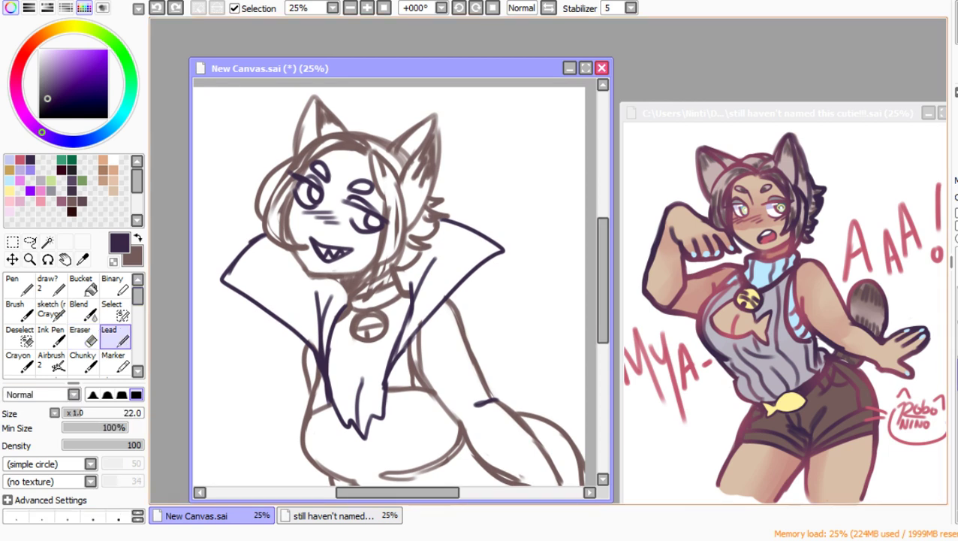
{"action": "left_click", "coordinate": [137, 237]}
{"action": "mouse_move", "coordinate": [516, 409]}
{"action": "left_mouse_down"}
{"action": "mouse_move", "coordinate": [527, 381]}
{"action": "mouse_move", "coordinate": [518, 351]}
{"action": "left_mouse_up"}
{"action": "mouse_move", "coordinate": [529, 388]}
{"action": "left_mouse_down"}
{"action": "mouse_move", "coordinate": [513, 328]}
{"action": "mouse_move", "coordinate": [520, 334]}
{"action": "mouse_move", "coordinate": [519, 310]}
{"action": "mouse_move", "coordinate": [570, 374]}
{"action": "left_mouse_up"}
{"action": "mouse_move", "coordinate": [563, 325]}
{"action": "left_mouse_down"}
{"action": "mouse_move", "coordinate": [573, 363]}
{"action": "mouse_move", "coordinate": [543, 412]}
{"action": "left_mouse_up"}
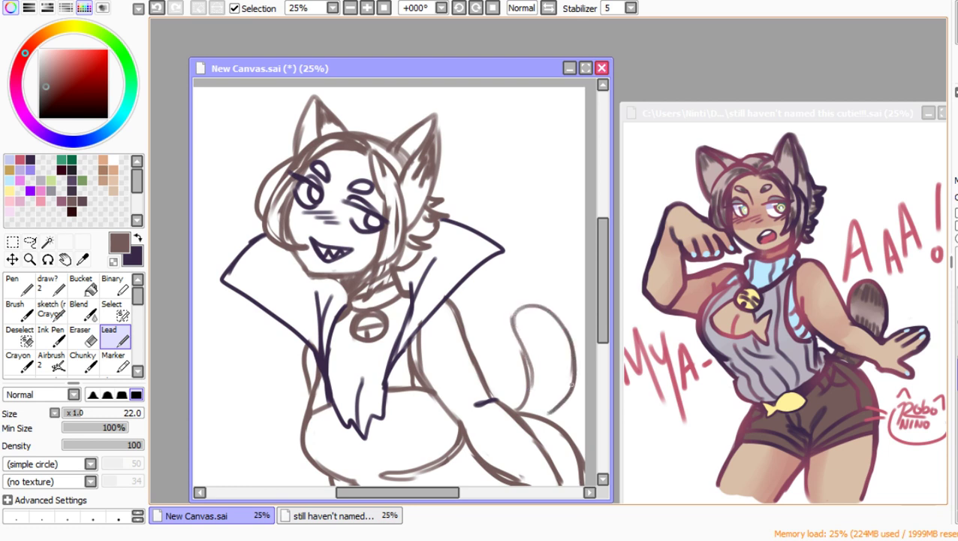
{"action": "mouse_move", "coordinate": [572, 360]}
{"action": "left_mouse_down"}
{"action": "mouse_move", "coordinate": [569, 392]}
{"action": "mouse_move", "coordinate": [543, 417]}
{"action": "left_mouse_up"}
Step: Hatch fur bands across the tip, middle and base of the tail in brown
{"action": "mouse_move", "coordinate": [513, 323]}
{"action": "left_mouse_down"}
{"action": "mouse_move", "coordinate": [530, 309]}
{"action": "mouse_move", "coordinate": [555, 320]}
{"action": "left_mouse_up"}
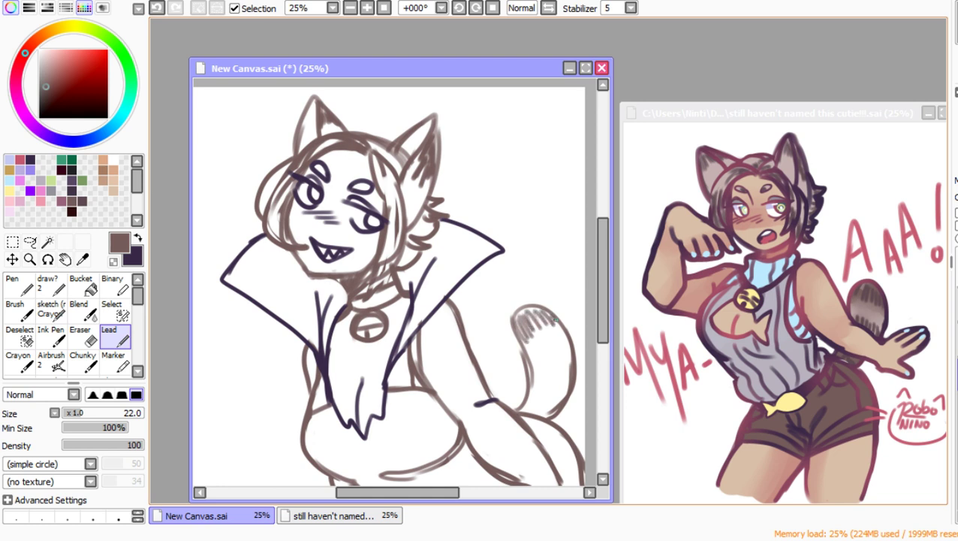
{"action": "mouse_move", "coordinate": [532, 360]}
{"action": "left_mouse_down"}
{"action": "mouse_move", "coordinate": [542, 392]}
{"action": "mouse_move", "coordinate": [567, 395]}
{"action": "mouse_move", "coordinate": [532, 408]}
{"action": "mouse_move", "coordinate": [546, 414]}
{"action": "left_mouse_up"}
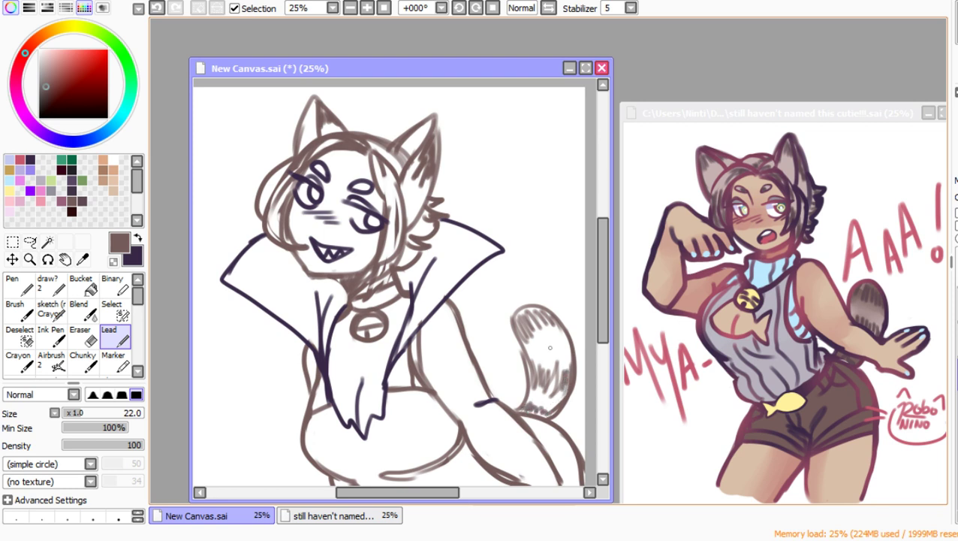
{"action": "mouse_move", "coordinate": [550, 347]}
{"action": "left_mouse_down"}
{"action": "mouse_move", "coordinate": [548, 391]}
{"action": "mouse_move", "coordinate": [564, 367]}
{"action": "mouse_move", "coordinate": [535, 376]}
{"action": "mouse_move", "coordinate": [547, 377]}
{"action": "left_mouse_up"}
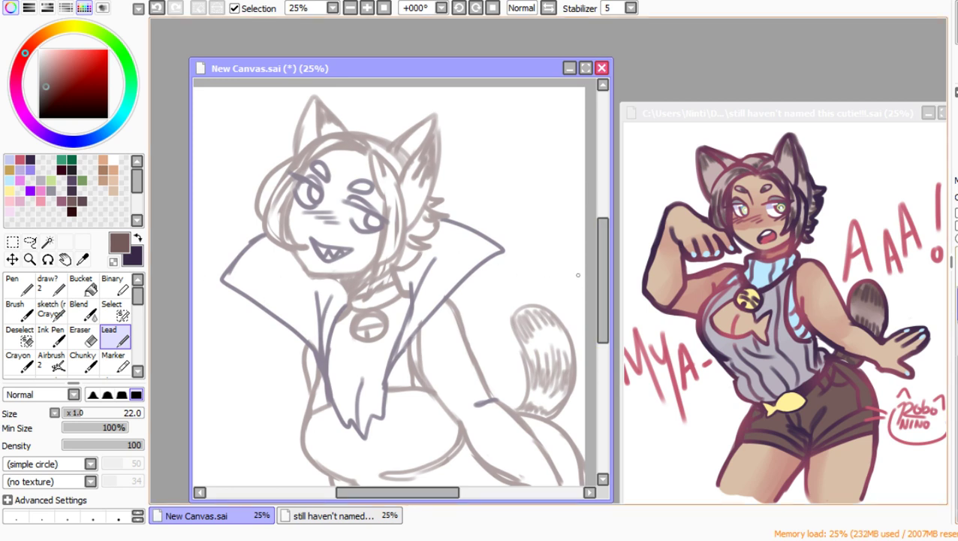
Step: Redraw the dividing line at the bottom of the chest, below the ragged cloth end, in brown
{"action": "left_click_drag", "start_coordinate": [603, 275], "coordinate": [603, 291]}
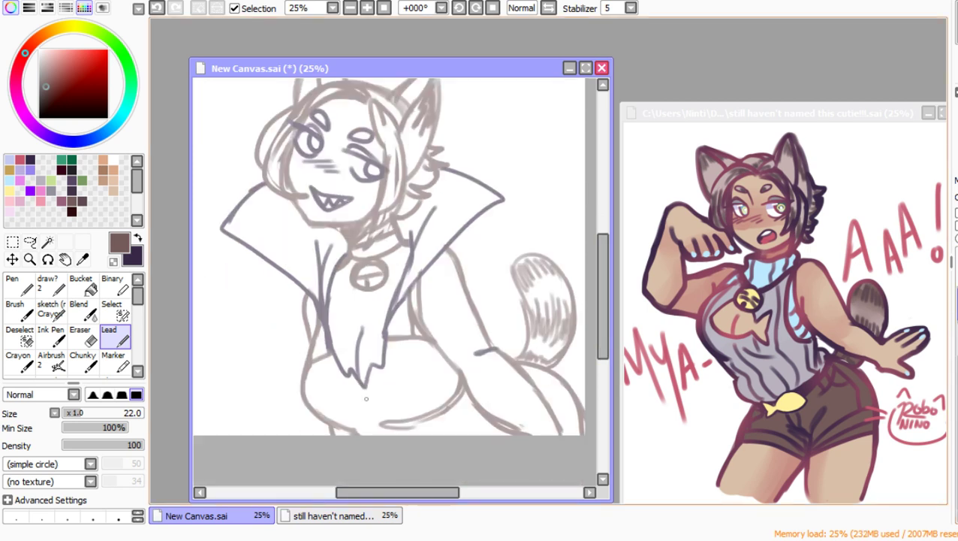
{"action": "mouse_move", "coordinate": [364, 393]}
{"action": "left_mouse_down"}
{"action": "mouse_move", "coordinate": [362, 410]}
{"action": "mouse_move", "coordinate": [375, 401]}
{"action": "mouse_move", "coordinate": [377, 415]}
{"action": "mouse_move", "coordinate": [360, 414]}
{"action": "left_mouse_up"}
{"action": "key", "text": "ctrl+z"}
{"action": "left_click_drag", "start_coordinate": [362, 384], "coordinate": [386, 434]}
{"action": "left_click_drag", "start_coordinate": [602, 289], "coordinate": [602, 273]}
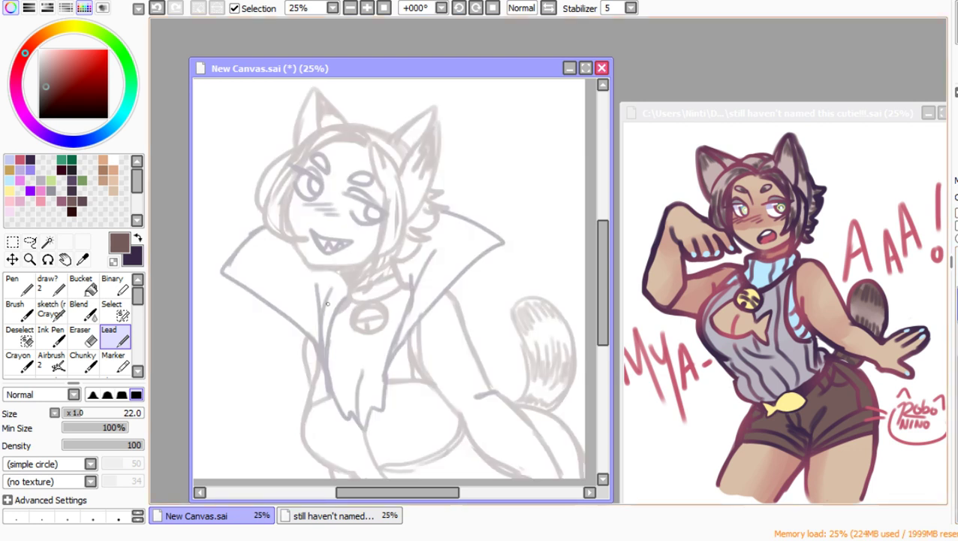
{"action": "left_click", "coordinate": [30, 259]}
{"action": "left_click", "coordinate": [382, 213]}
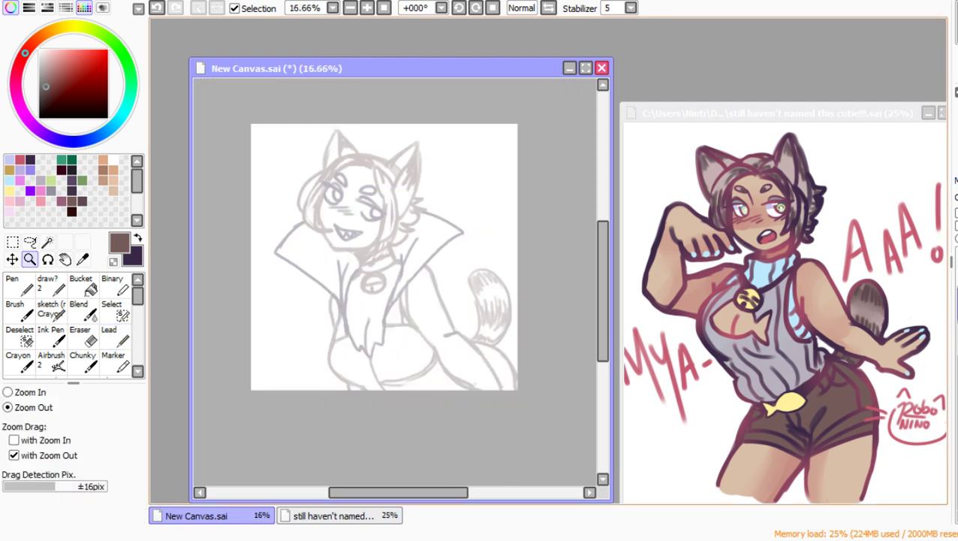
{"action": "left_click_drag", "start_coordinate": [274, 190], "coordinate": [459, 337]}
{"action": "left_click", "coordinate": [314, 329]}
{"action": "left_click", "coordinate": [313, 329]}
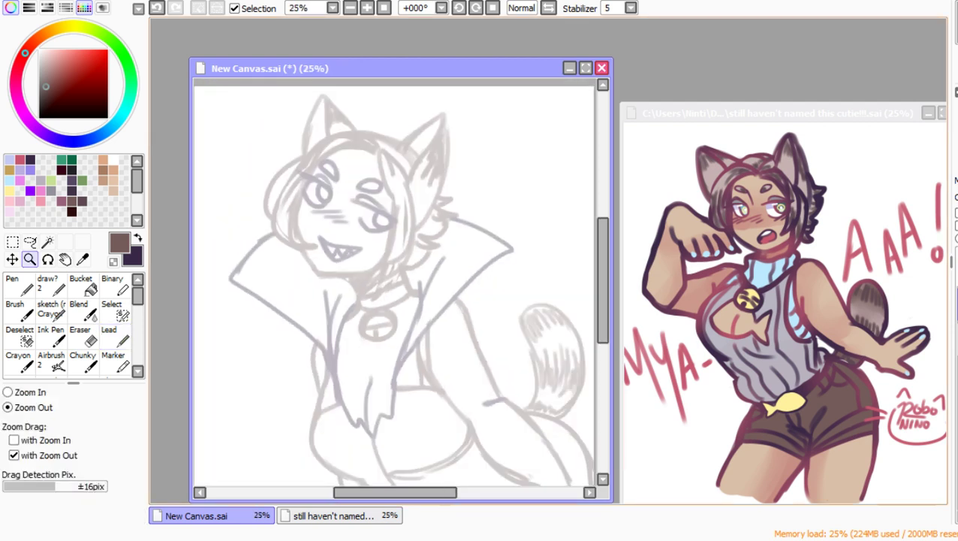
Step: Reduce the eraser size to 35, make dark purple the drawing colour again, and set the stabilizer to S-4
{"action": "left_click", "coordinate": [83, 336]}
{"action": "key", "text": "x"}
{"action": "key", "text": "bracketleft"}
{"action": "key", "text": "bracketleft"}
{"action": "key", "text": "bracketleft"}
{"action": "key", "text": "bracketleft"}
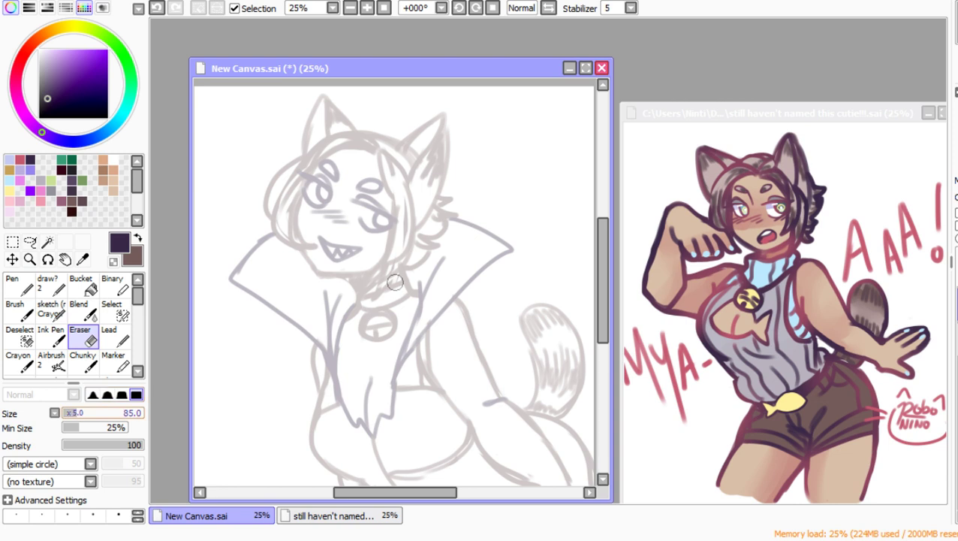
{"action": "key", "text": "bracketleft"}
{"action": "key", "text": "bracketleft"}
{"action": "key", "text": "bracketleft"}
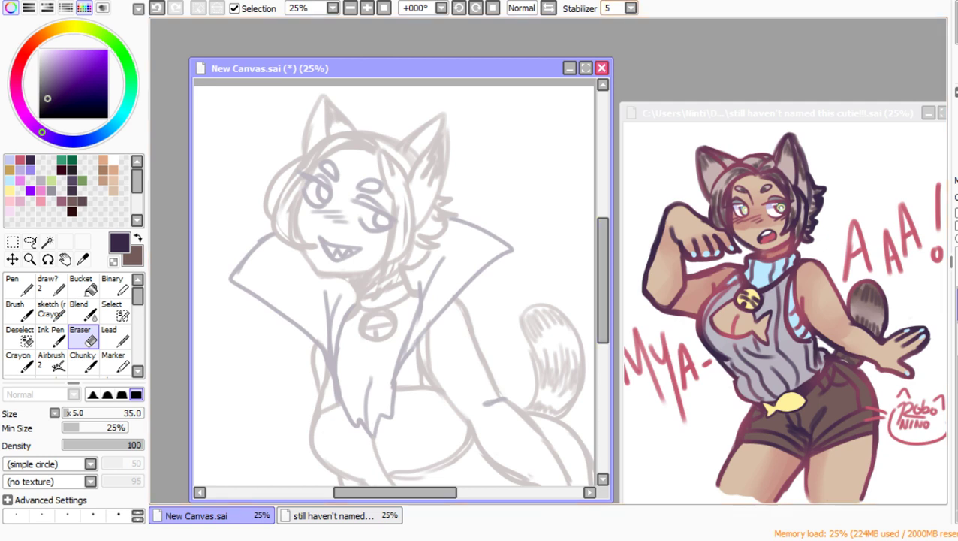
{"action": "left_click", "coordinate": [617, 221]}
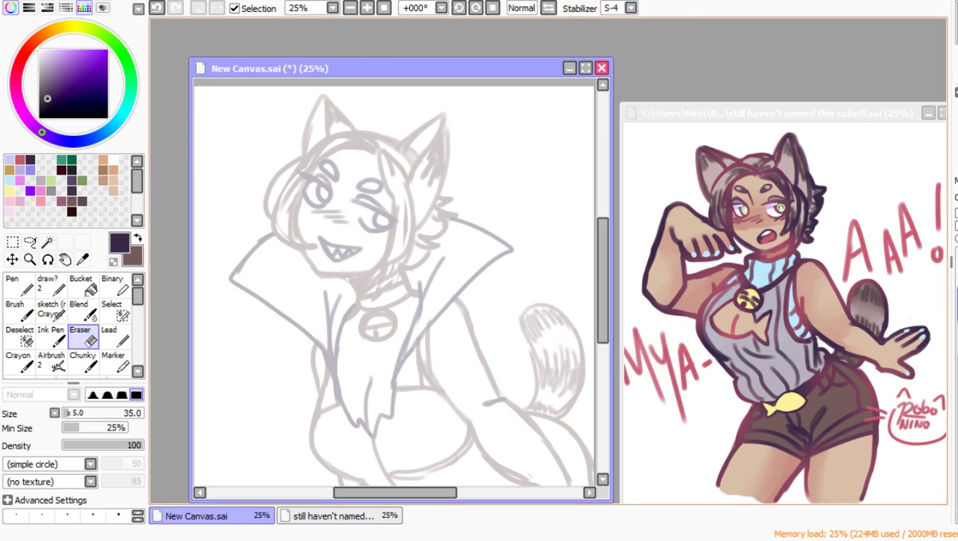
Step: Mirror the canvas view and ink the jawline and the long hair lock beside the face with the Lead brush in dark purple
{"action": "key", "text": "h"}
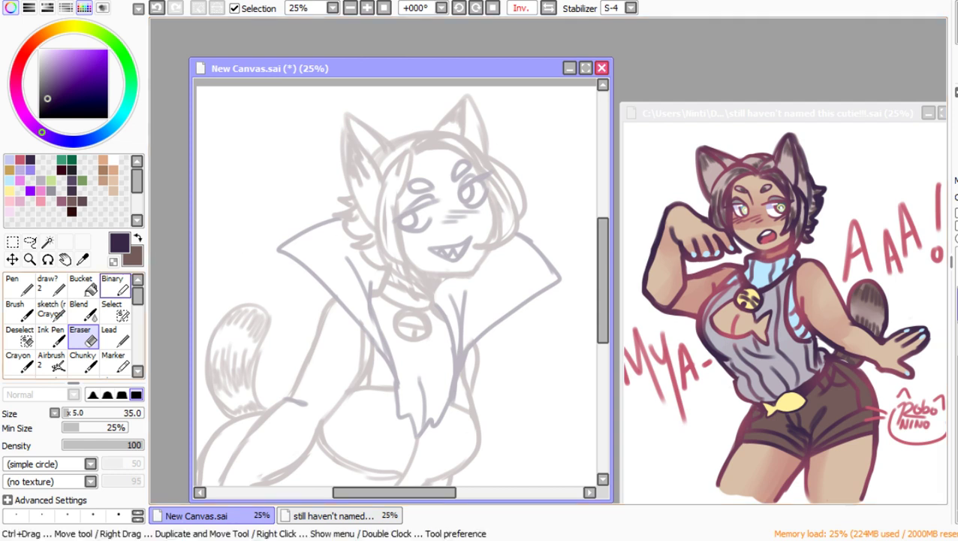
{"action": "left_click", "coordinate": [115, 338]}
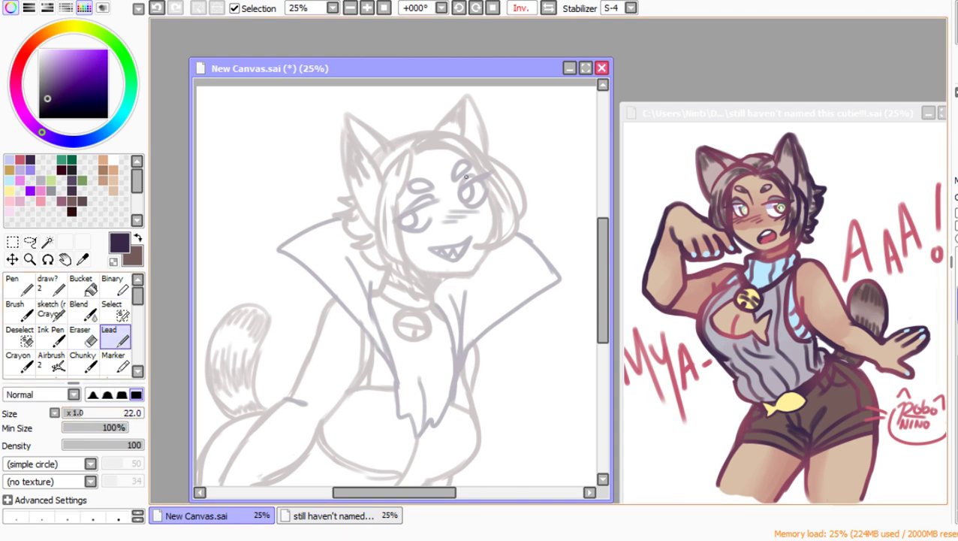
{"action": "mouse_move", "coordinate": [490, 203]}
{"action": "left_mouse_down"}
{"action": "mouse_move", "coordinate": [498, 222]}
{"action": "mouse_move", "coordinate": [431, 292]}
{"action": "left_mouse_up"}
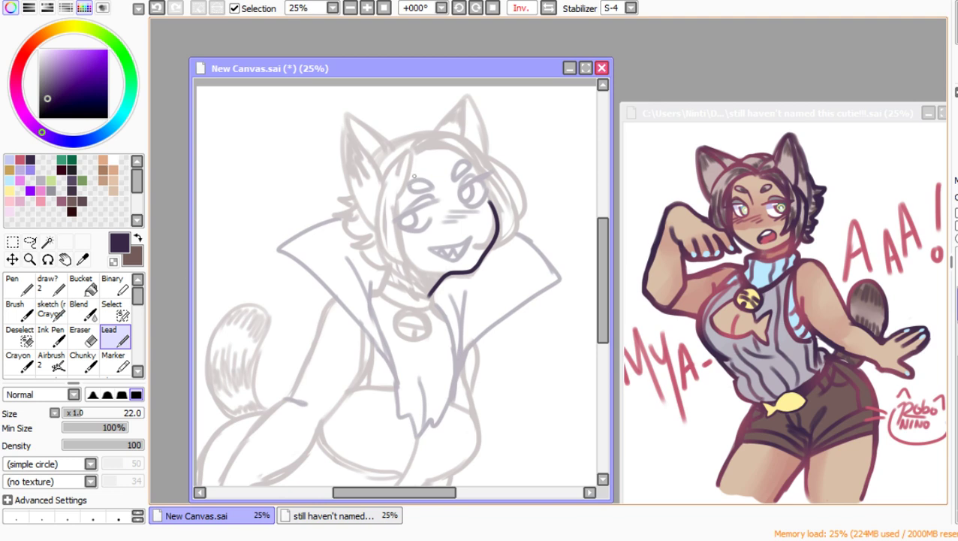
{"action": "mouse_move", "coordinate": [411, 153]}
{"action": "left_mouse_down"}
{"action": "mouse_move", "coordinate": [398, 202]}
{"action": "mouse_move", "coordinate": [420, 279]}
{"action": "mouse_move", "coordinate": [381, 251]}
{"action": "mouse_move", "coordinate": [386, 193]}
{"action": "mouse_move", "coordinate": [402, 264]}
{"action": "left_mouse_up"}
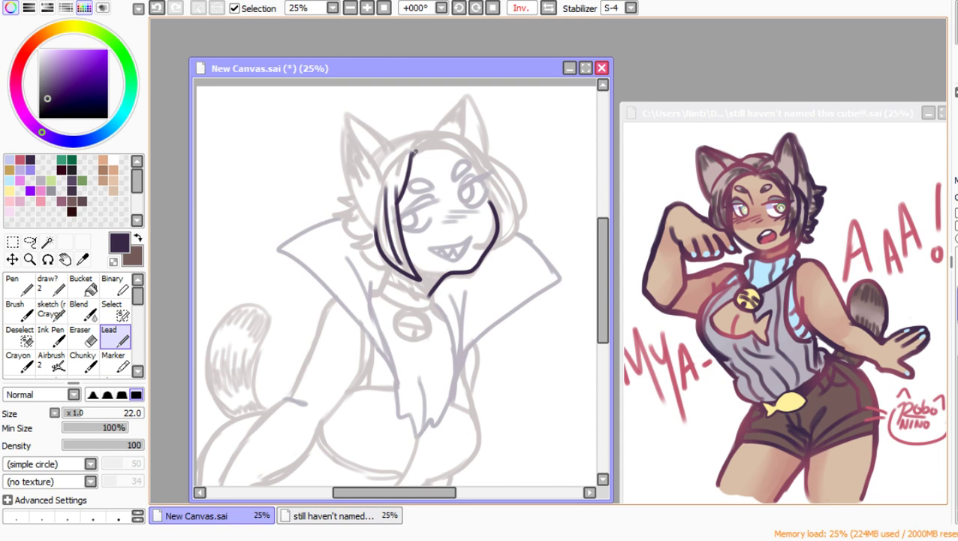
Step: Ink the fringe over the forehead and the short pointed hair strands beside the far eye in dark purple
{"action": "mouse_move", "coordinate": [414, 152]}
{"action": "left_mouse_down"}
{"action": "mouse_move", "coordinate": [449, 136]}
{"action": "mouse_move", "coordinate": [494, 204]}
{"action": "mouse_move", "coordinate": [483, 220]}
{"action": "mouse_move", "coordinate": [490, 198]}
{"action": "left_mouse_up"}
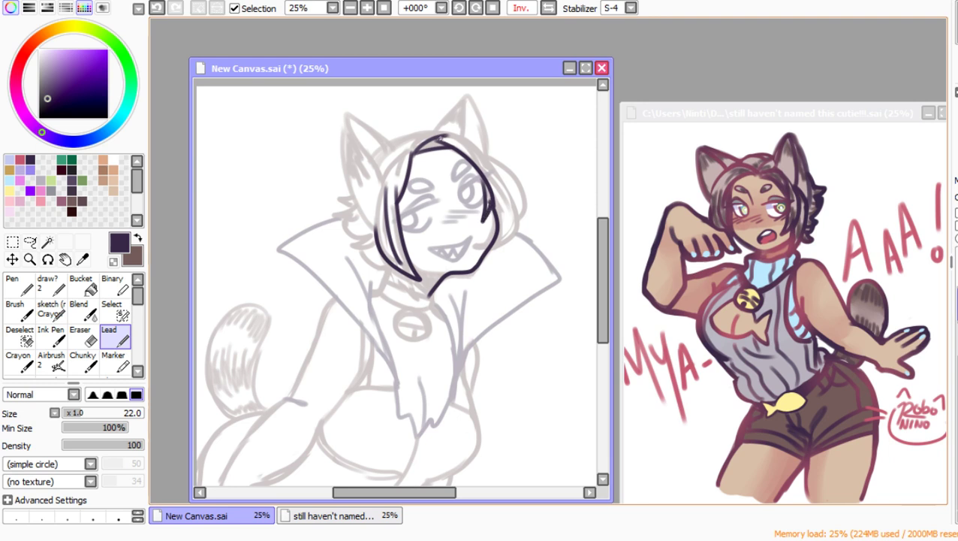
{"action": "mouse_move", "coordinate": [437, 137]}
{"action": "left_mouse_down"}
{"action": "mouse_move", "coordinate": [463, 140]}
{"action": "mouse_move", "coordinate": [501, 187]}
{"action": "mouse_move", "coordinate": [495, 214]}
{"action": "left_mouse_up"}
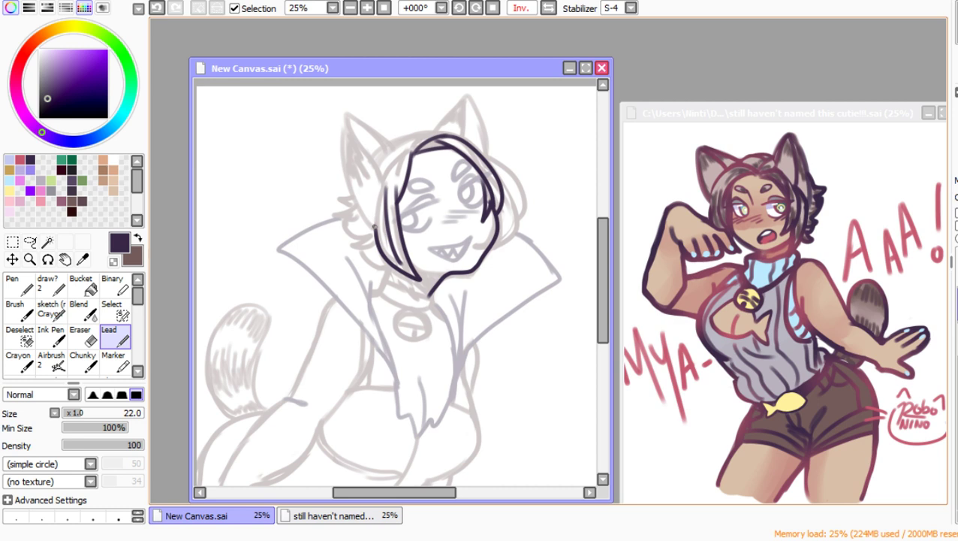
Step: Try to ink the outline of the near cat ear in the mirrored view and undo it
{"action": "mouse_move", "coordinate": [374, 226]}
{"action": "left_mouse_down"}
{"action": "mouse_move", "coordinate": [353, 203]}
{"action": "mouse_move", "coordinate": [342, 118]}
{"action": "mouse_move", "coordinate": [365, 121]}
{"action": "mouse_move", "coordinate": [391, 145]}
{"action": "left_mouse_up"}
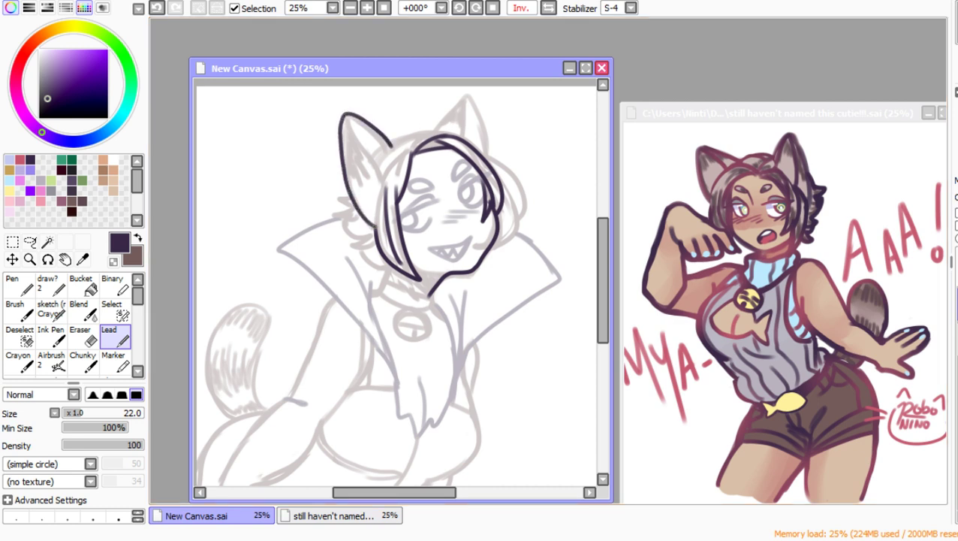
{"action": "key", "text": "ctrl+z"}
{"action": "key", "text": "ctrl+z"}
{"action": "key", "text": "ctrl+z"}
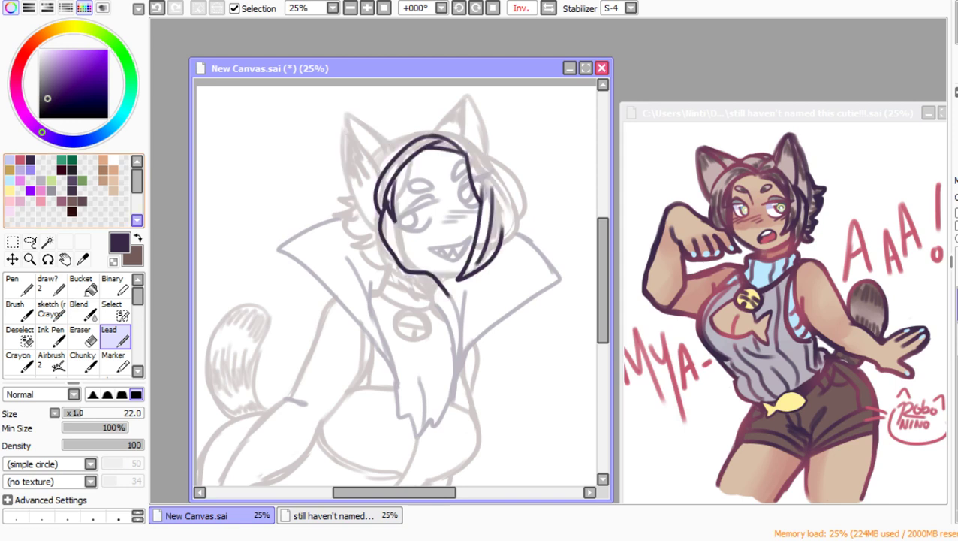
{"action": "key", "text": "ctrl+z"}
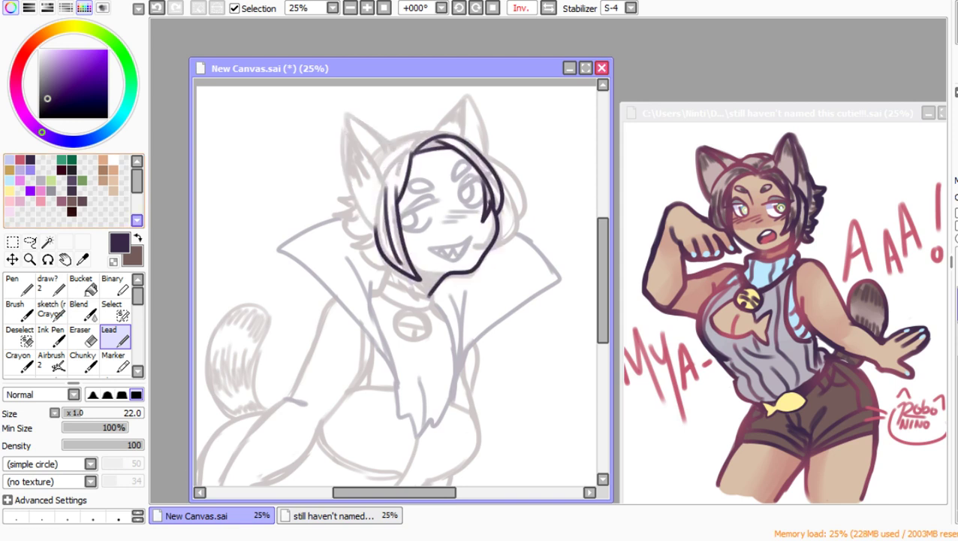
Step: Return the canvas view to its unmirrored orientation, zoom in on the head to about 40%, and make the Lead brush active again
{"action": "key", "text": "h"}
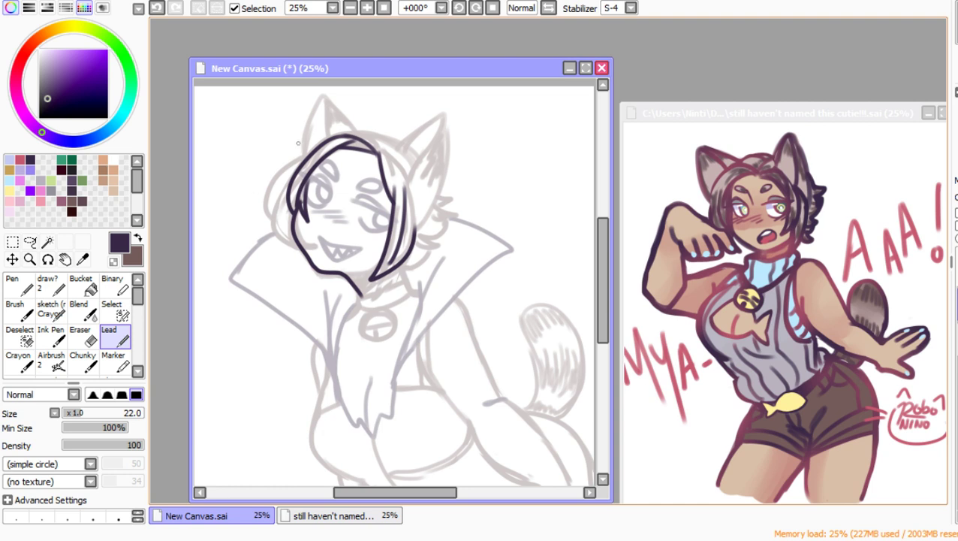
{"action": "left_click", "coordinate": [30, 260]}
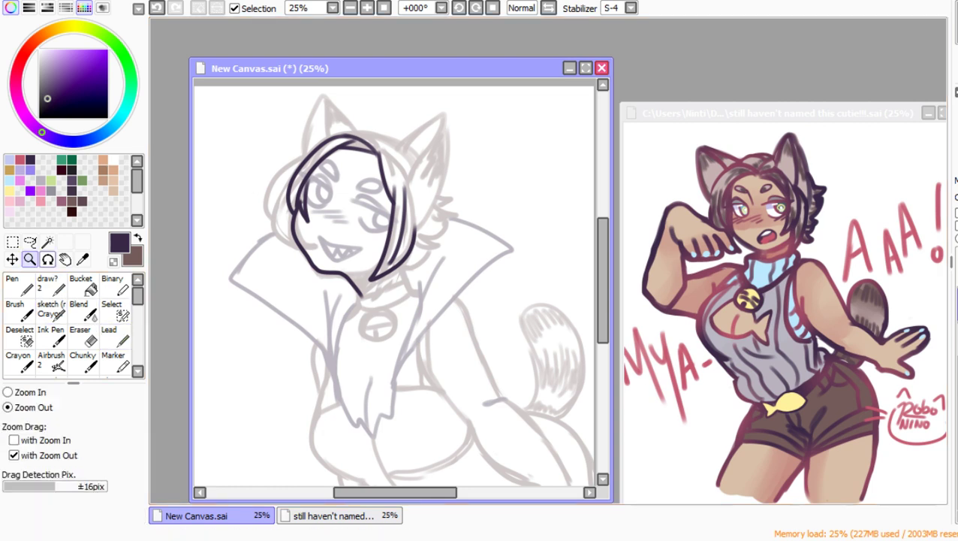
{"action": "left_click", "coordinate": [351, 220]}
{"action": "left_click_drag", "start_coordinate": [274, 138], "coordinate": [440, 300]}
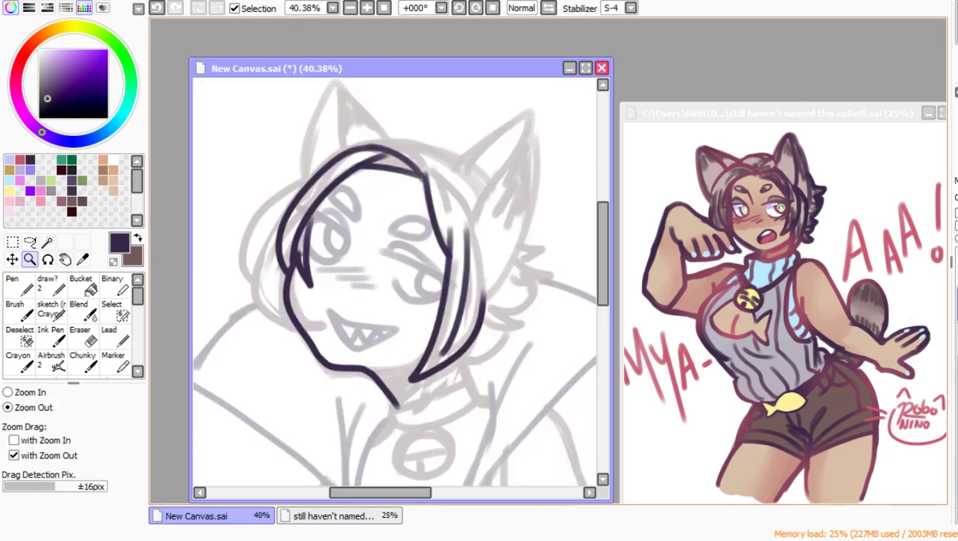
{"action": "left_click", "coordinate": [114, 335]}
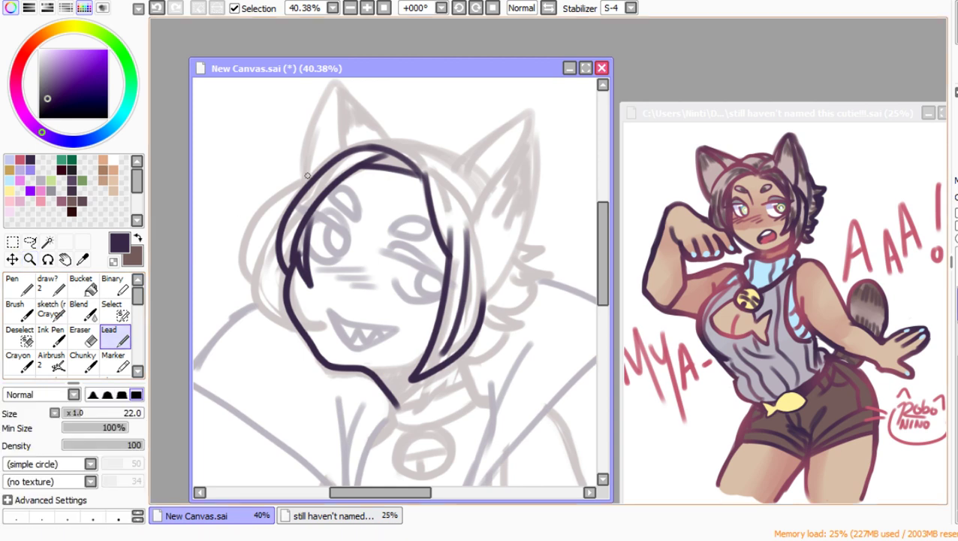
Step: Try to ink the outer hair contour and inner lock at the far side of the face, and undo both strokes
{"action": "left_click_drag", "start_coordinate": [307, 175], "coordinate": [248, 291]}
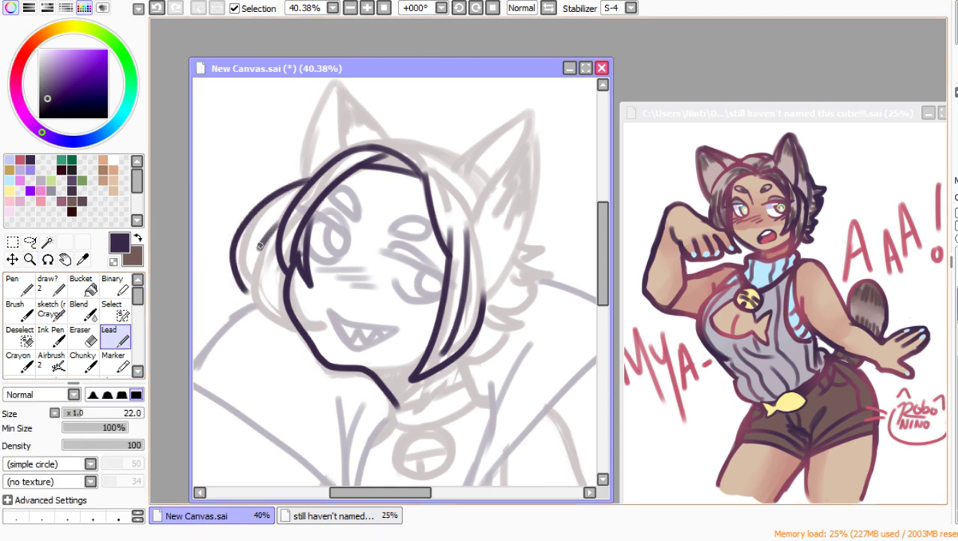
{"action": "left_click_drag", "start_coordinate": [263, 238], "coordinate": [319, 324]}
{"action": "key", "text": "ctrl+z"}
{"action": "key", "text": "ctrl+z"}
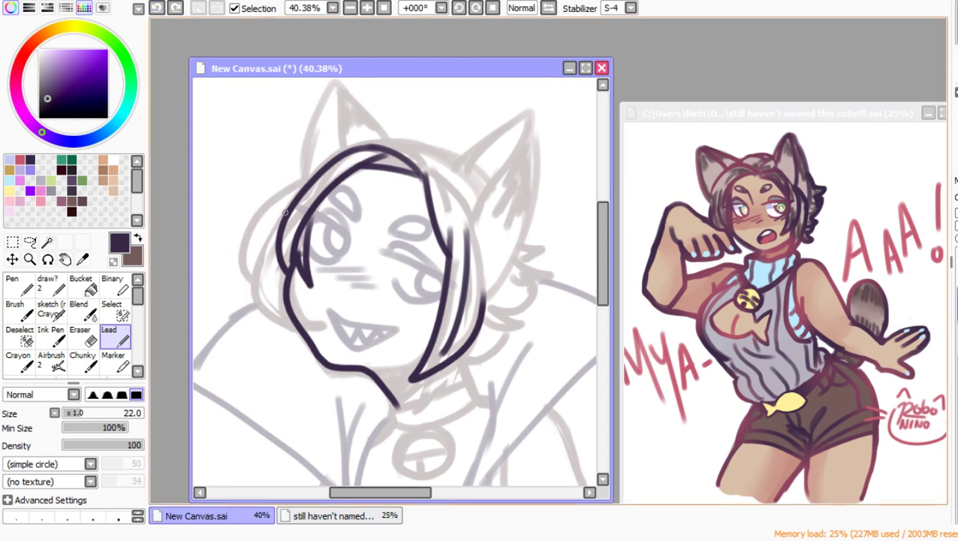
Step: Ink the curved hair lock over the far cheek and both edges of the near cat ear in dark purple
{"action": "mouse_move", "coordinate": [286, 209]}
{"action": "left_mouse_down"}
{"action": "mouse_move", "coordinate": [254, 264]}
{"action": "mouse_move", "coordinate": [304, 334]}
{"action": "mouse_move", "coordinate": [313, 331]}
{"action": "mouse_move", "coordinate": [290, 279]}
{"action": "left_mouse_up"}
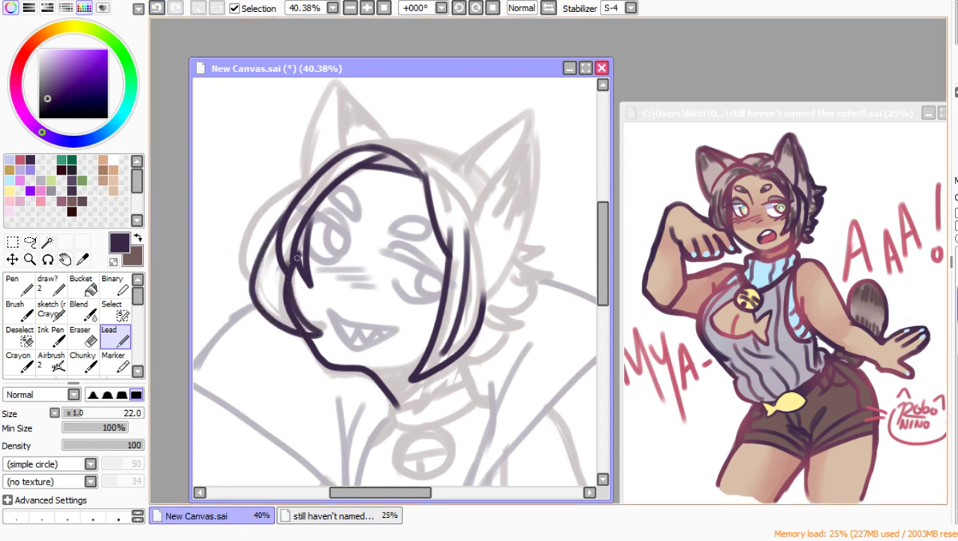
{"action": "mouse_move", "coordinate": [473, 221]}
{"action": "left_mouse_down"}
{"action": "mouse_move", "coordinate": [529, 122]}
{"action": "mouse_move", "coordinate": [531, 169]}
{"action": "mouse_move", "coordinate": [508, 258]}
{"action": "mouse_move", "coordinate": [488, 284]}
{"action": "left_mouse_up"}
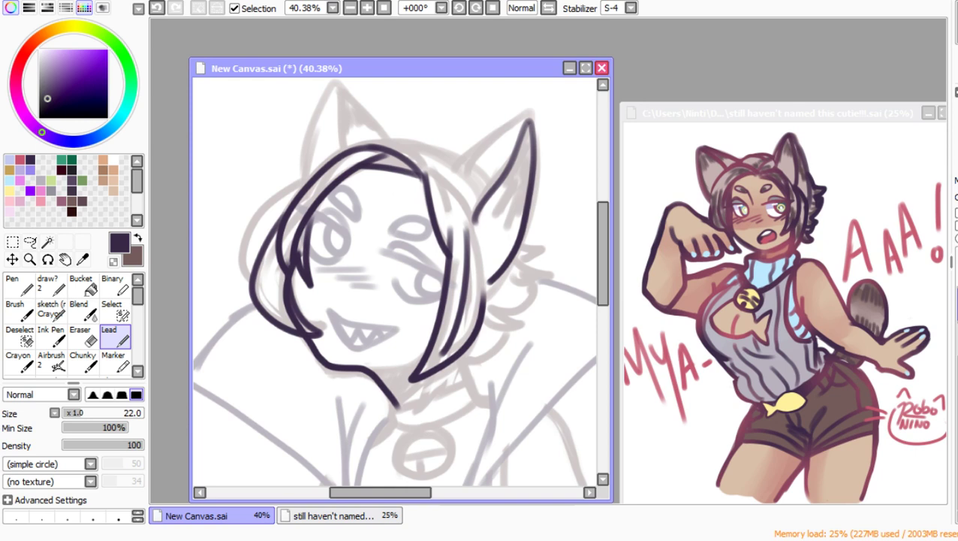
{"action": "key", "text": "alt+Tab"}
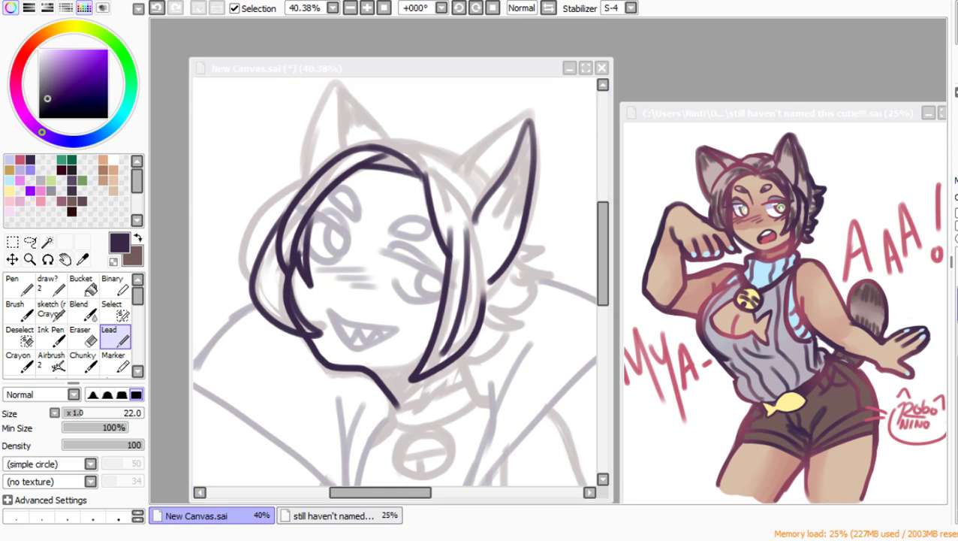
{"action": "key", "text": "alt+Tab"}
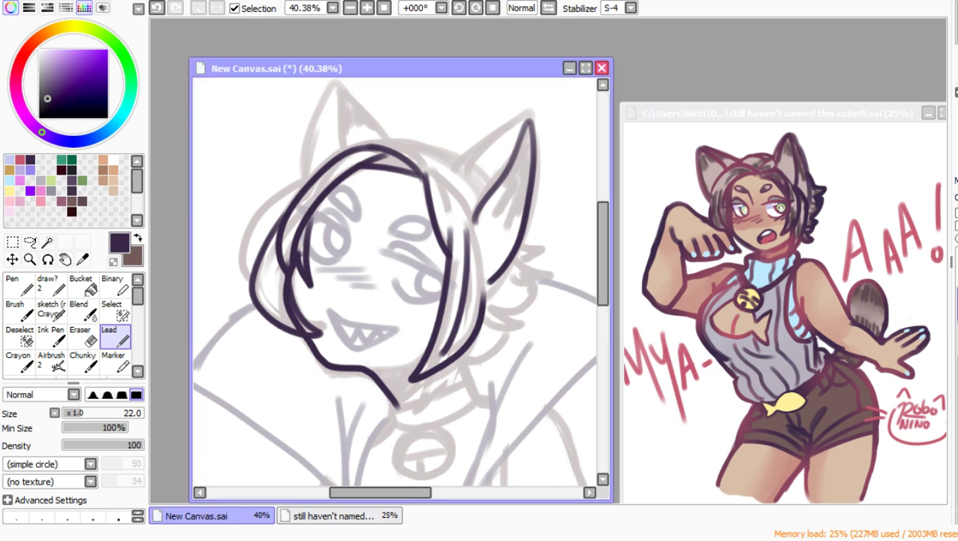
Step: Undo the last stroke on the right cat ear, then ink both ears with inner edges and the top of the head between them
{"action": "key", "text": "ctrl+z"}
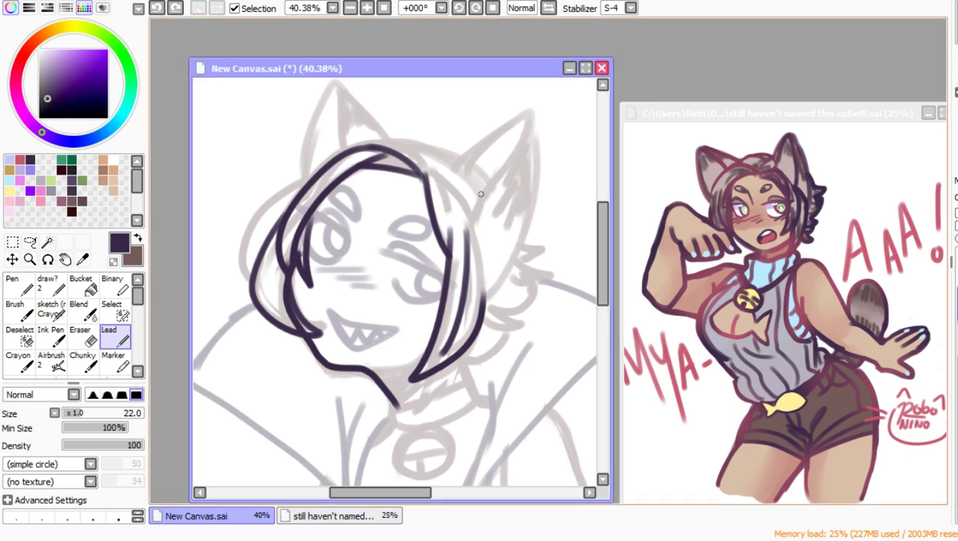
{"action": "mouse_move", "coordinate": [453, 180]}
{"action": "left_mouse_down"}
{"action": "mouse_move", "coordinate": [503, 122]}
{"action": "mouse_move", "coordinate": [526, 112]}
{"action": "mouse_move", "coordinate": [530, 233]}
{"action": "mouse_move", "coordinate": [501, 284]}
{"action": "left_mouse_up"}
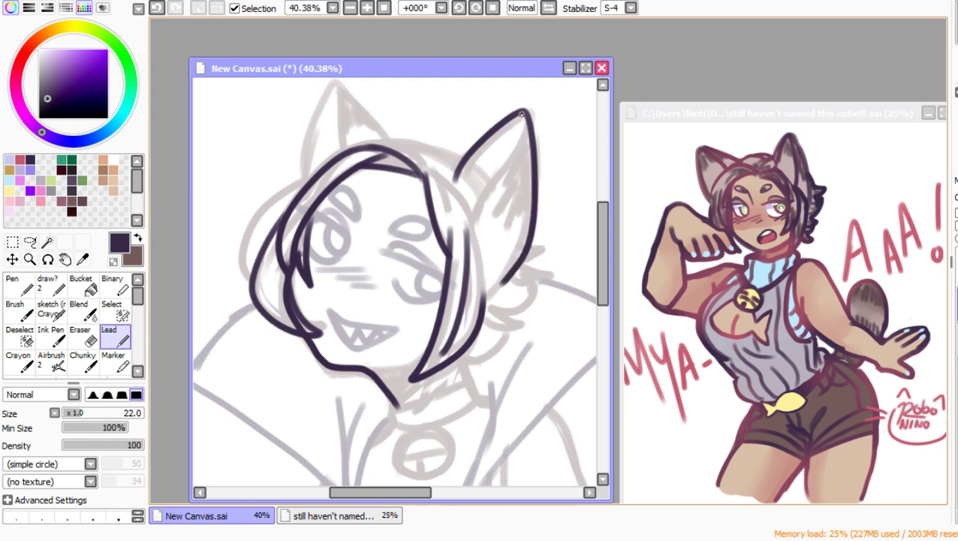
{"action": "left_click_drag", "start_coordinate": [522, 113], "coordinate": [476, 226]}
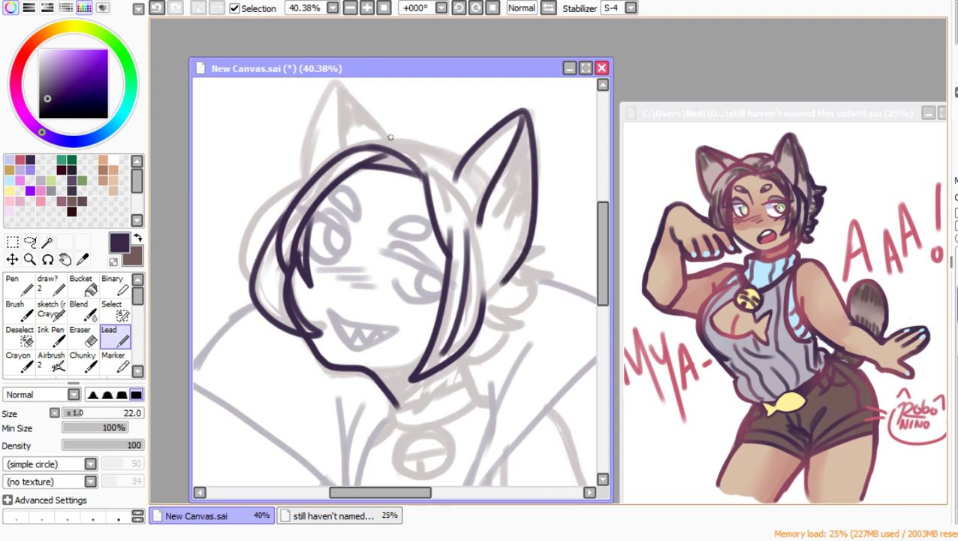
{"action": "mouse_move", "coordinate": [390, 138]}
{"action": "left_mouse_down"}
{"action": "mouse_move", "coordinate": [363, 103]}
{"action": "mouse_move", "coordinate": [325, 89]}
{"action": "mouse_move", "coordinate": [309, 171]}
{"action": "left_mouse_up"}
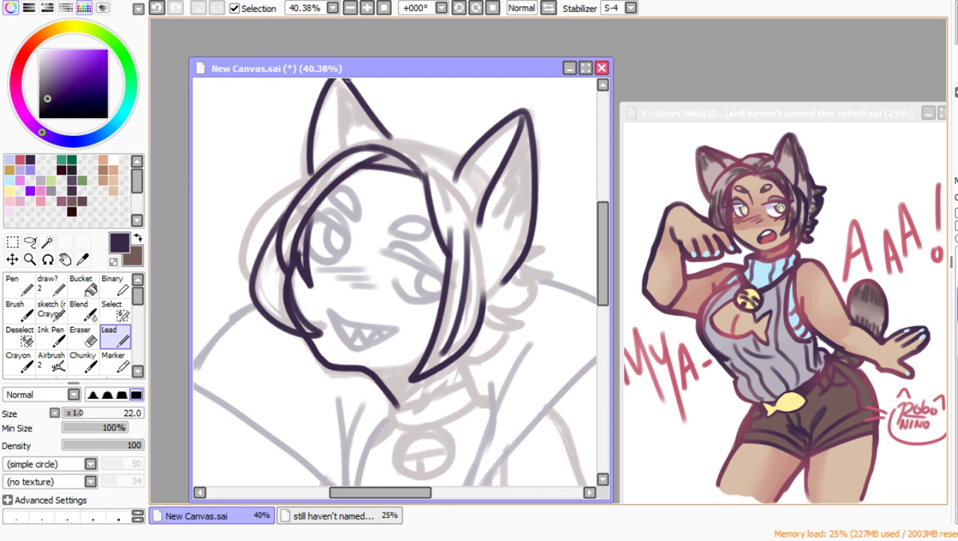
{"action": "mouse_move", "coordinate": [341, 68]}
{"action": "left_mouse_down"}
{"action": "mouse_move", "coordinate": [350, 121]}
{"action": "mouse_move", "coordinate": [333, 86]}
{"action": "left_mouse_up"}
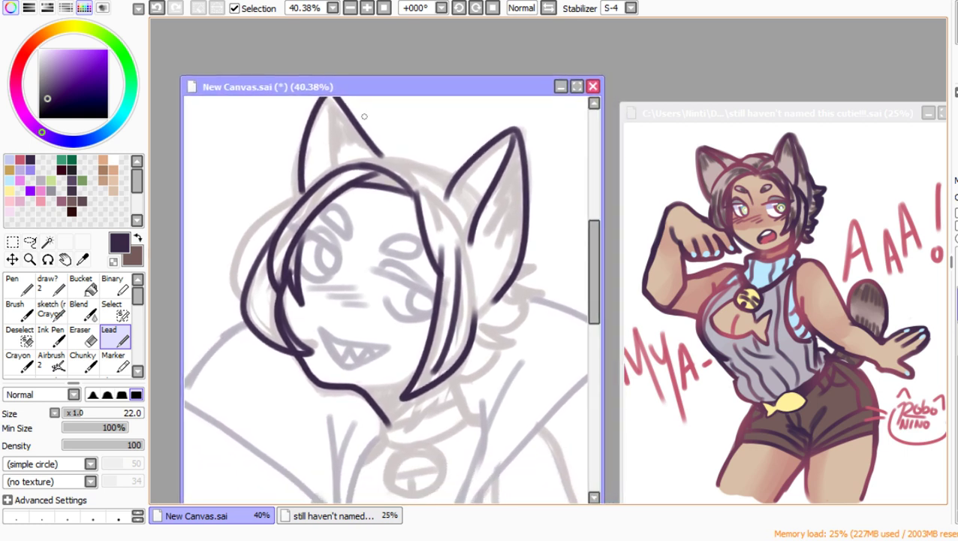
{"action": "left_click_drag", "start_coordinate": [593, 233], "coordinate": [592, 225]}
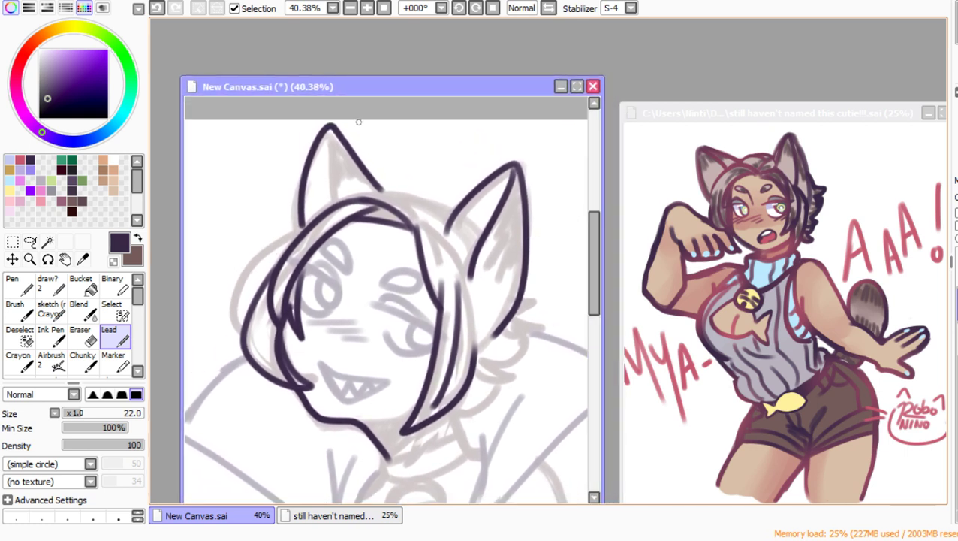
{"action": "mouse_move", "coordinate": [330, 124]}
{"action": "left_mouse_down"}
{"action": "mouse_move", "coordinate": [338, 197]}
{"action": "mouse_move", "coordinate": [409, 196]}
{"action": "mouse_move", "coordinate": [453, 218]}
{"action": "left_mouse_up"}
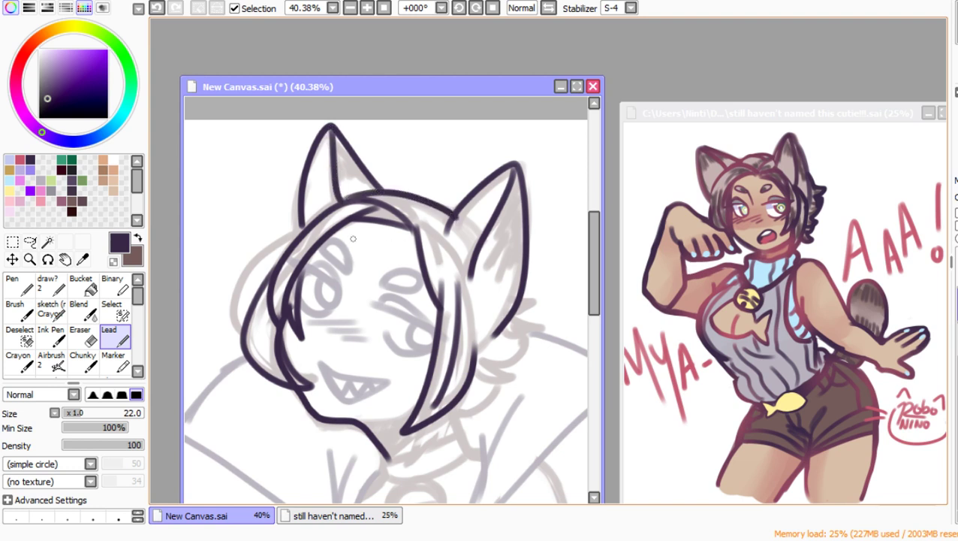
Step: Ink the outer hair strand on the left of the face and the spiky hair tufts below the right ear down to the neck
{"action": "left_click_drag", "start_coordinate": [302, 227], "coordinate": [242, 313]}
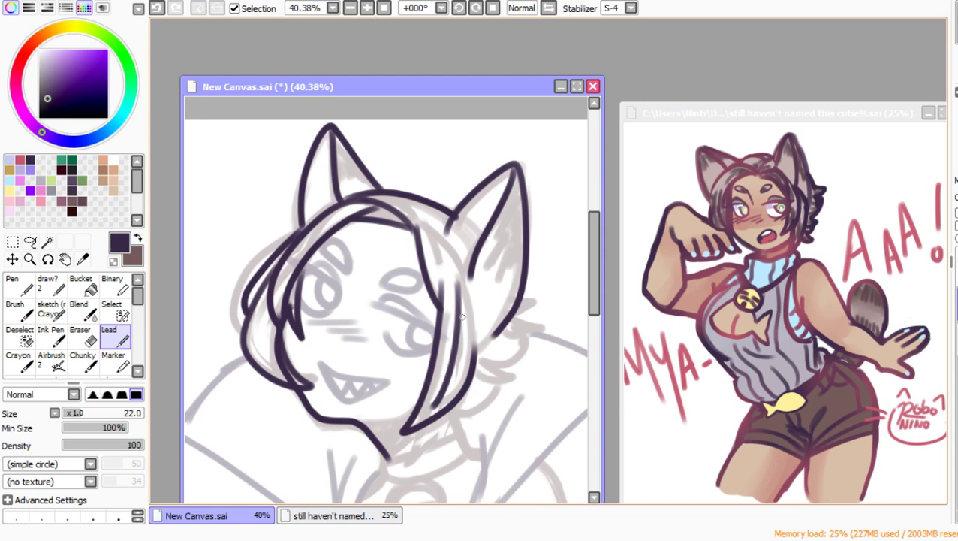
{"action": "mouse_move", "coordinate": [479, 378]}
{"action": "left_mouse_down"}
{"action": "mouse_move", "coordinate": [522, 374]}
{"action": "mouse_move", "coordinate": [497, 366]}
{"action": "mouse_move", "coordinate": [530, 347]}
{"action": "mouse_move", "coordinate": [531, 333]}
{"action": "mouse_move", "coordinate": [514, 333]}
{"action": "mouse_move", "coordinate": [520, 318]}
{"action": "mouse_move", "coordinate": [536, 314]}
{"action": "mouse_move", "coordinate": [516, 329]}
{"action": "mouse_move", "coordinate": [537, 298]}
{"action": "left_mouse_up"}
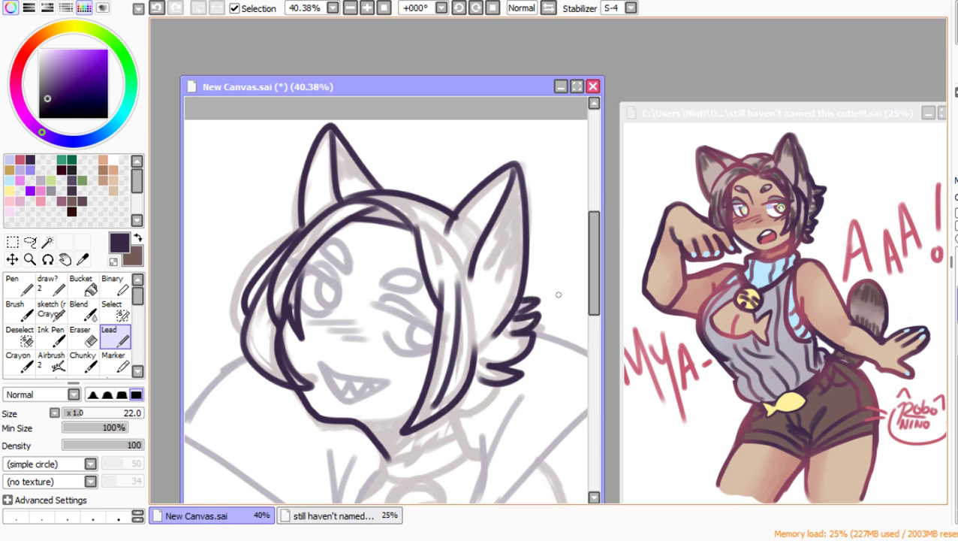
{"action": "scroll", "coordinate": [593, 263], "scroll_direction": "down", "scroll_amount": 3}
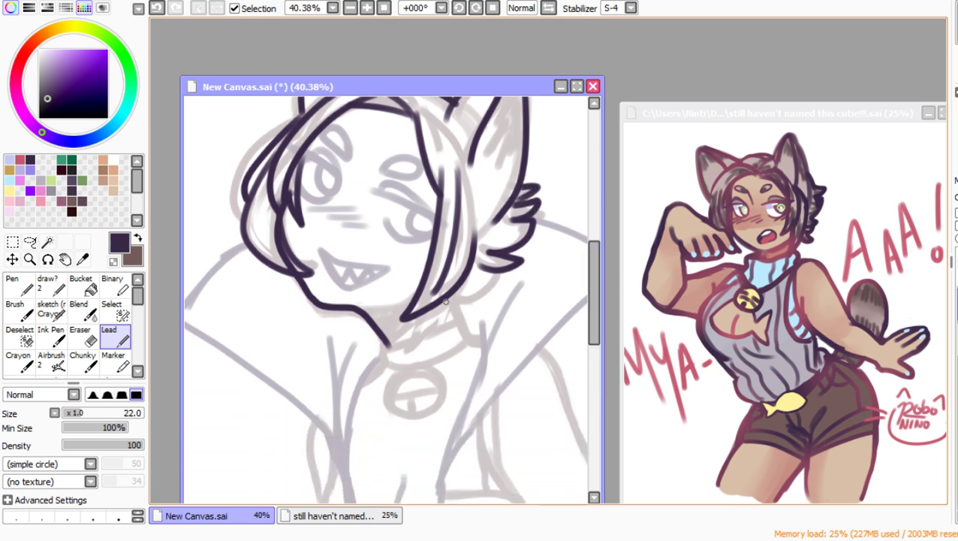
{"action": "mouse_move", "coordinate": [444, 307]}
{"action": "left_mouse_down"}
{"action": "mouse_move", "coordinate": [464, 308]}
{"action": "mouse_move", "coordinate": [495, 286]}
{"action": "left_mouse_up"}
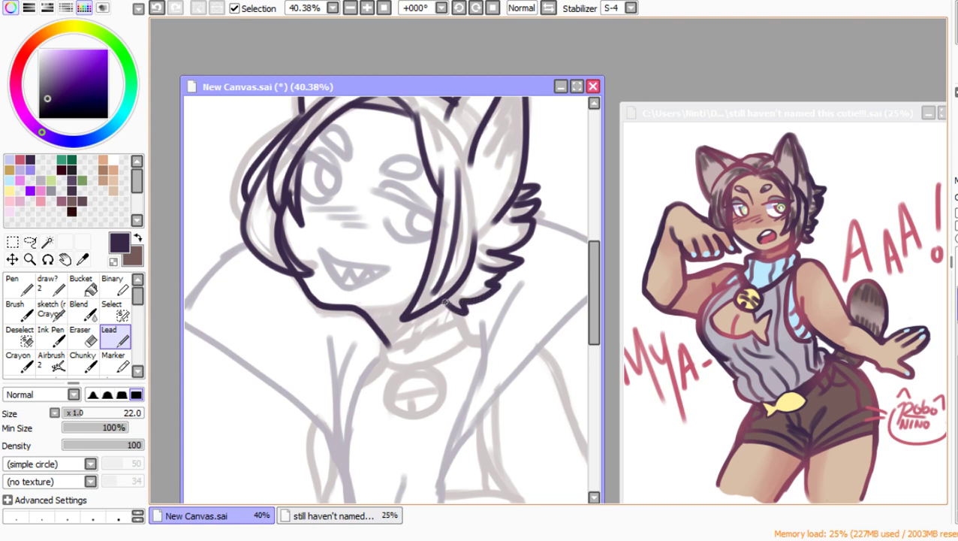
Step: Ink the neck line behind the hair, the inner edges of the open collar and the lower outer edge of its right flap
{"action": "mouse_move", "coordinate": [444, 301]}
{"action": "left_mouse_down"}
{"action": "mouse_move", "coordinate": [465, 335]}
{"action": "mouse_move", "coordinate": [481, 340]}
{"action": "left_mouse_up"}
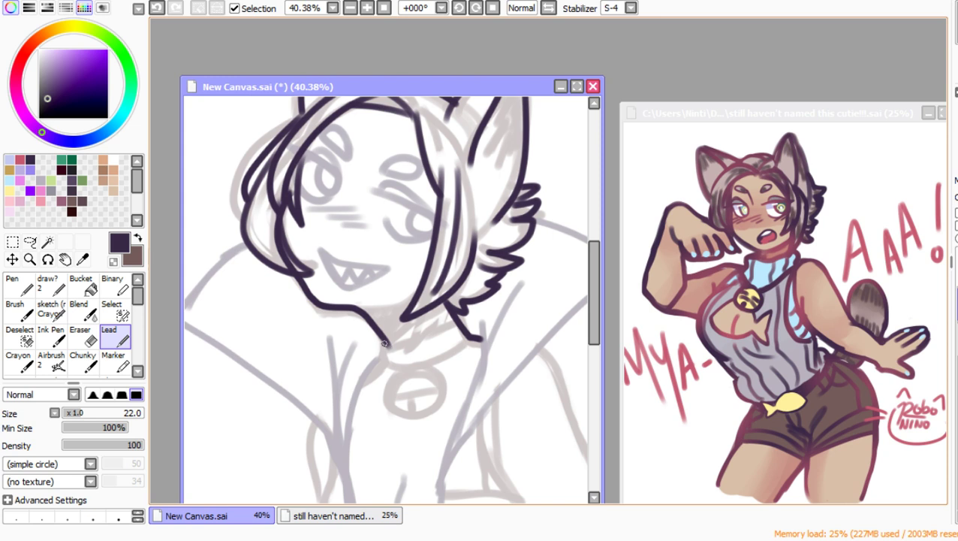
{"action": "mouse_move", "coordinate": [385, 343]}
{"action": "left_mouse_down"}
{"action": "mouse_move", "coordinate": [370, 371]}
{"action": "mouse_move", "coordinate": [381, 351]}
{"action": "mouse_move", "coordinate": [345, 422]}
{"action": "mouse_move", "coordinate": [344, 480]}
{"action": "left_mouse_up"}
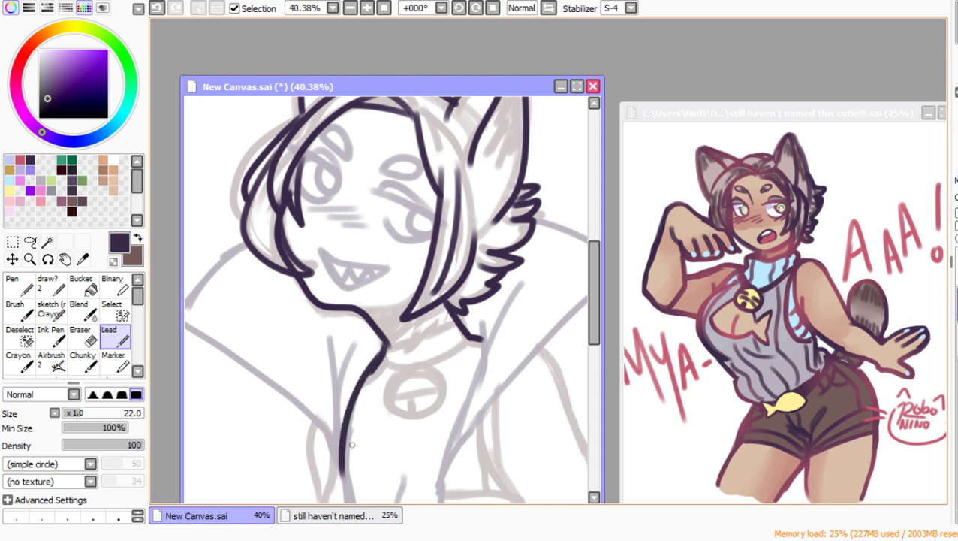
{"action": "scroll", "coordinate": [585, 423], "scroll_direction": "down", "scroll_amount": 2}
{"action": "mouse_move", "coordinate": [483, 207]}
{"action": "left_mouse_down"}
{"action": "mouse_move", "coordinate": [440, 393]}
{"action": "mouse_move", "coordinate": [558, 214]}
{"action": "left_mouse_up"}
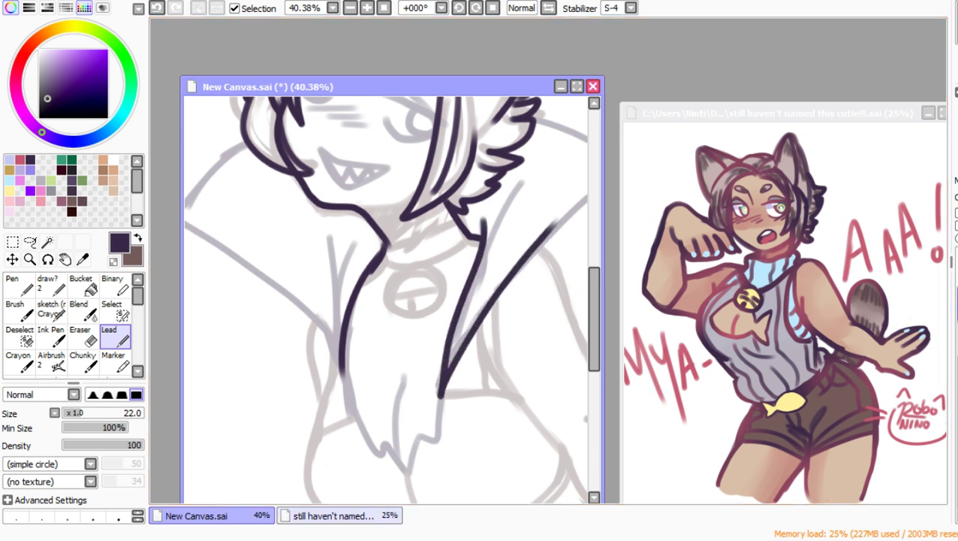
Step: Ink the collar's left flap with its inner fold line and the jagged lower tip of the chest piece
{"action": "scroll", "coordinate": [584, 301], "scroll_direction": "up", "scroll_amount": 1}
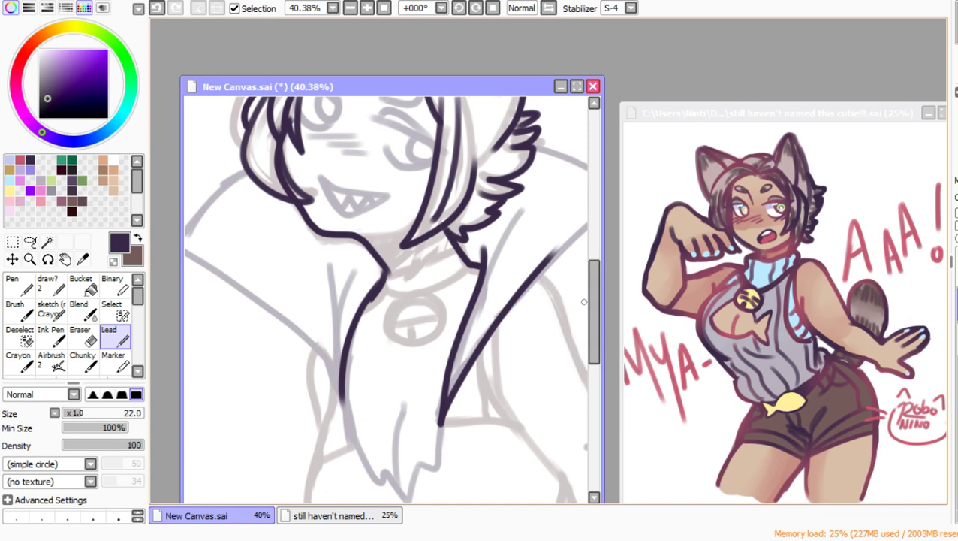
{"action": "scroll", "coordinate": [339, 160], "scroll_direction": "down", "scroll_amount": 2}
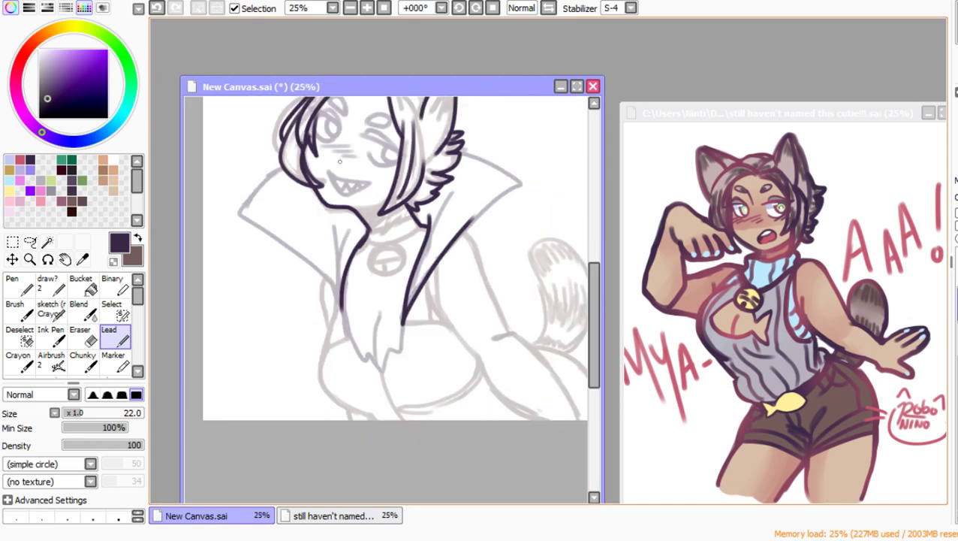
{"action": "scroll", "coordinate": [340, 162], "scroll_direction": "up", "scroll_amount": 1}
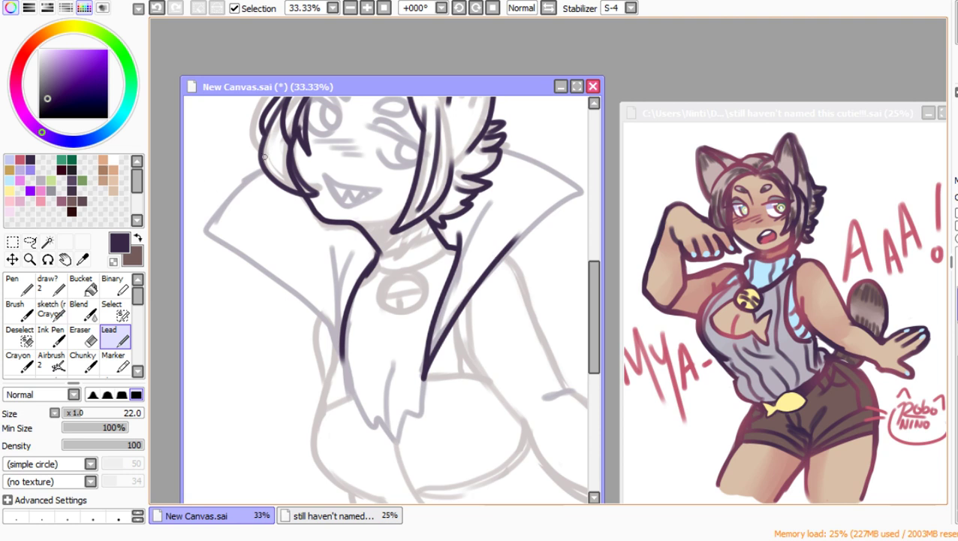
{"action": "mouse_move", "coordinate": [263, 168]}
{"action": "left_mouse_down"}
{"action": "mouse_move", "coordinate": [204, 234]}
{"action": "mouse_move", "coordinate": [320, 319]}
{"action": "mouse_move", "coordinate": [351, 381]}
{"action": "left_mouse_up"}
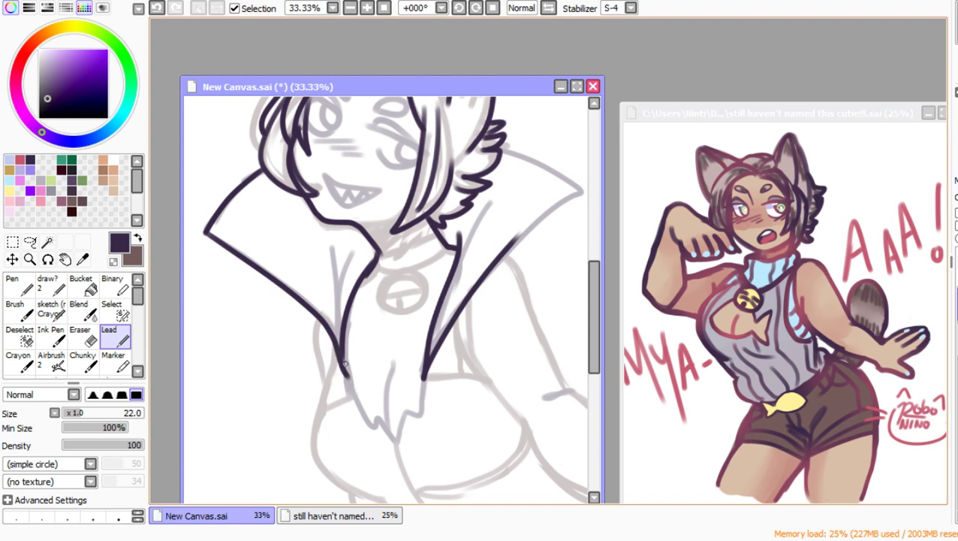
{"action": "left_click_drag", "start_coordinate": [346, 362], "coordinate": [359, 390]}
{"action": "left_click", "coordinate": [112, 260]}
{"action": "left_click_drag", "start_coordinate": [348, 339], "coordinate": [350, 382]}
{"action": "left_click_drag", "start_coordinate": [344, 362], "coordinate": [347, 270]}
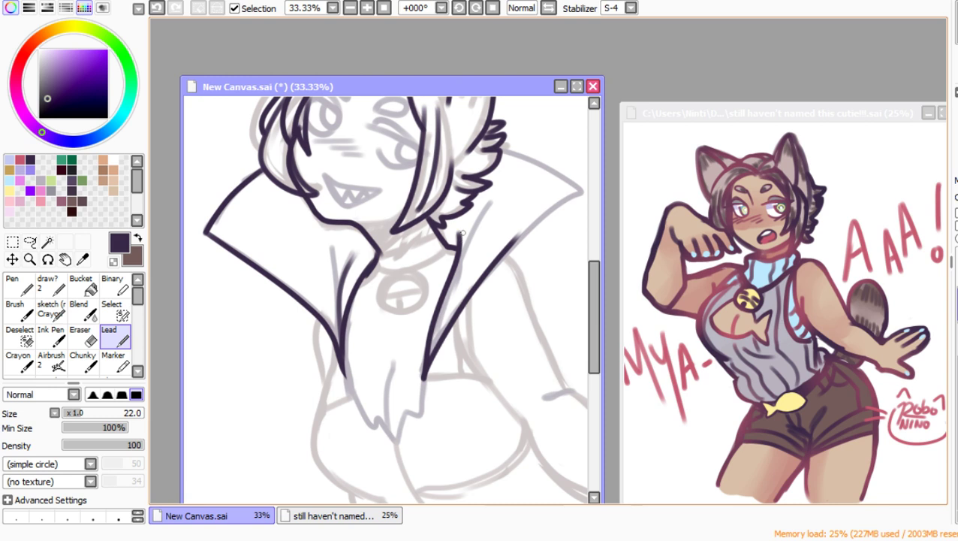
{"action": "mouse_move", "coordinate": [344, 353]}
{"action": "left_mouse_down"}
{"action": "mouse_move", "coordinate": [362, 414]}
{"action": "mouse_move", "coordinate": [386, 434]}
{"action": "mouse_move", "coordinate": [400, 434]}
{"action": "mouse_move", "coordinate": [414, 411]}
{"action": "mouse_move", "coordinate": [425, 372]}
{"action": "left_mouse_up"}
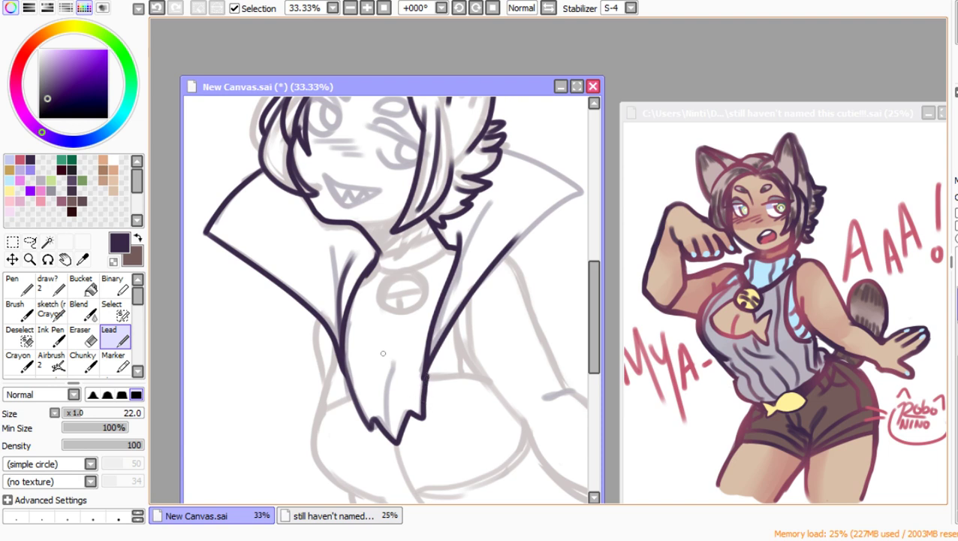
Step: Ink the left contour of the bust down to the canvas edge and the short arm curve beside the collar
{"action": "mouse_move", "coordinate": [336, 339]}
{"action": "left_mouse_down"}
{"action": "mouse_move", "coordinate": [311, 405]}
{"action": "mouse_move", "coordinate": [330, 481]}
{"action": "mouse_move", "coordinate": [368, 500]}
{"action": "left_mouse_up"}
{"action": "left_click_drag", "start_coordinate": [594, 317], "coordinate": [594, 345]}
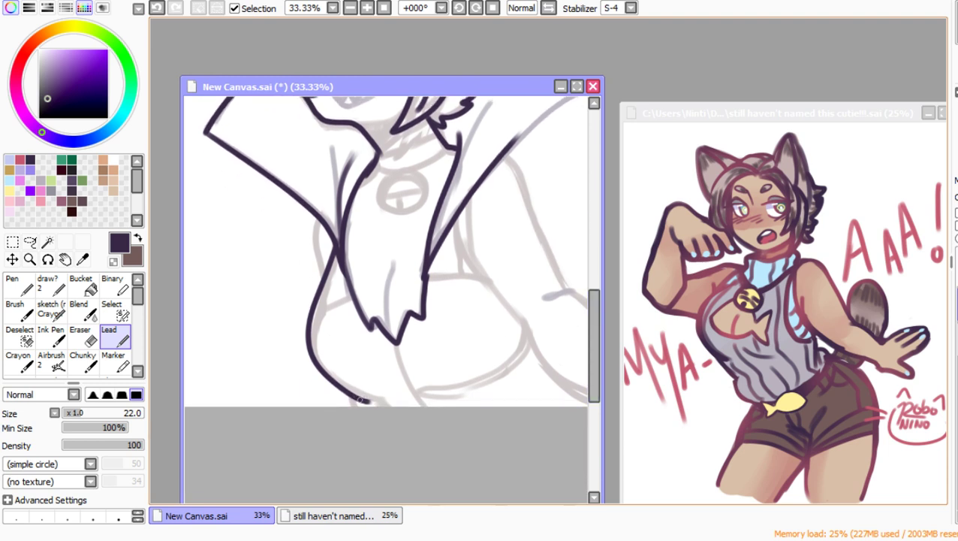
{"action": "left_click_drag", "start_coordinate": [360, 400], "coordinate": [398, 401]}
{"action": "left_click_drag", "start_coordinate": [594, 320], "coordinate": [593, 323]}
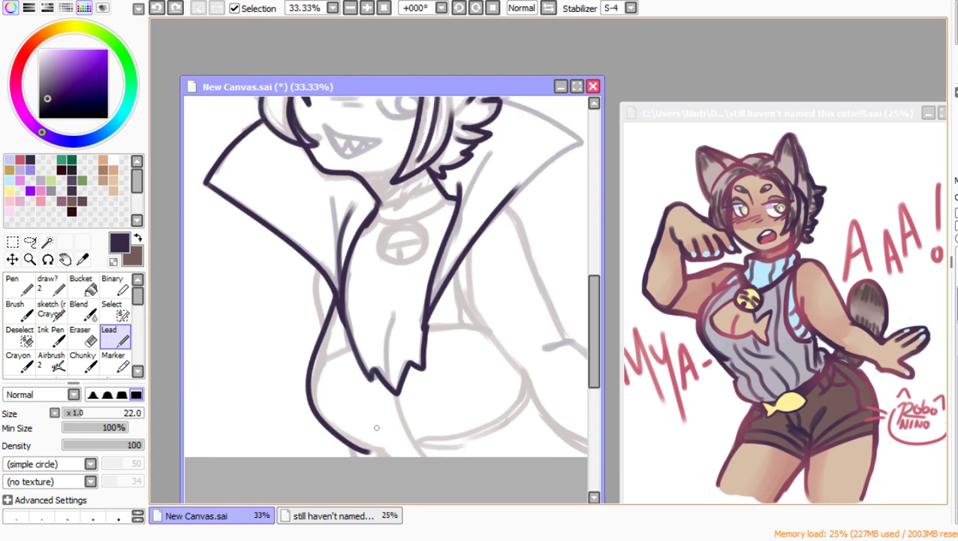
{"action": "left_click_drag", "start_coordinate": [362, 449], "coordinate": [391, 452]}
{"action": "mouse_move", "coordinate": [319, 270]}
{"action": "left_mouse_down"}
{"action": "mouse_move", "coordinate": [312, 323]}
{"action": "mouse_move", "coordinate": [320, 336]}
{"action": "left_mouse_up"}
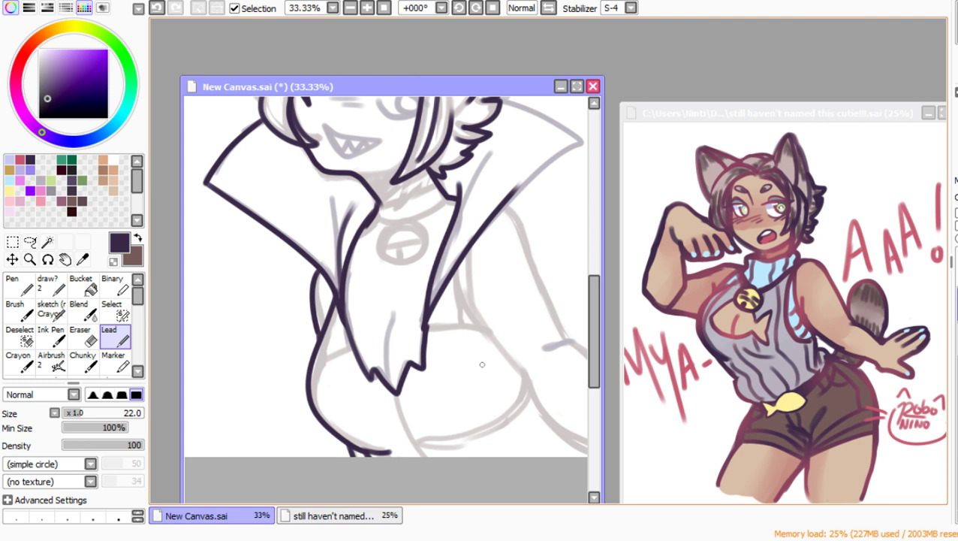
{"action": "scroll", "coordinate": [285, 275], "scroll_direction": "down", "scroll_amount": 1}
{"action": "scroll", "coordinate": [532, 280], "scroll_direction": "up", "scroll_amount": 1}
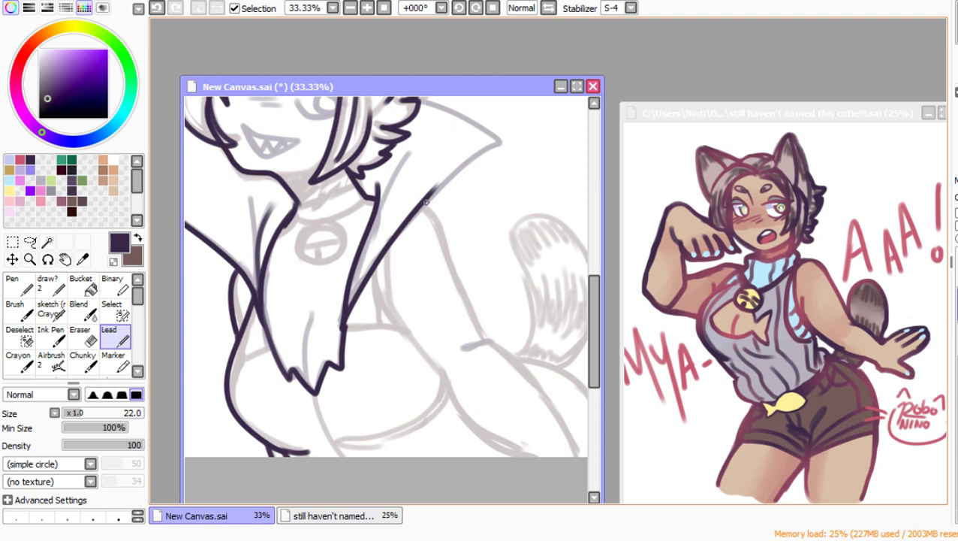
{"action": "left_click_drag", "start_coordinate": [421, 206], "coordinate": [474, 330]}
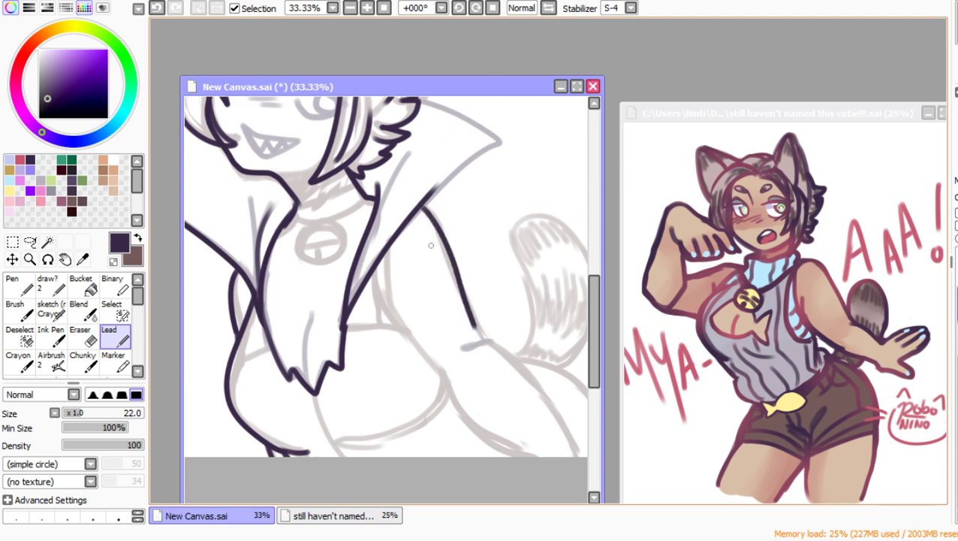
{"action": "key", "text": "ctrl+z"}
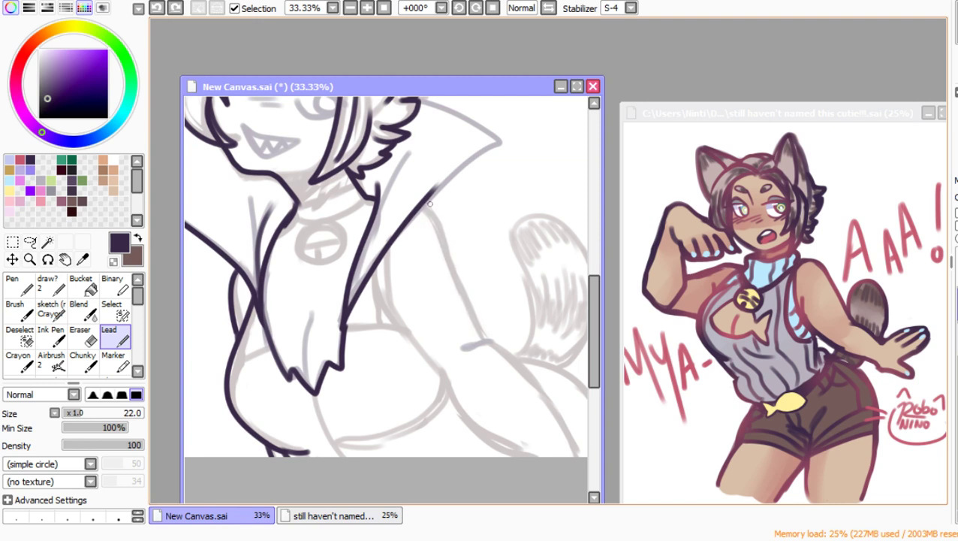
{"action": "mouse_move", "coordinate": [425, 203]}
{"action": "left_mouse_down"}
{"action": "mouse_move", "coordinate": [443, 228]}
{"action": "mouse_move", "coordinate": [473, 342]}
{"action": "left_mouse_up"}
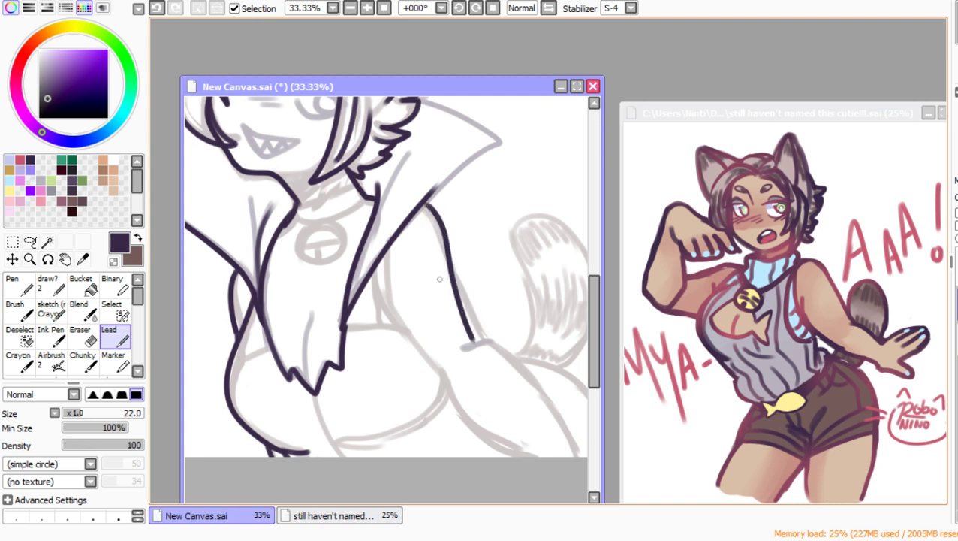
{"action": "key", "text": "ctrl+z"}
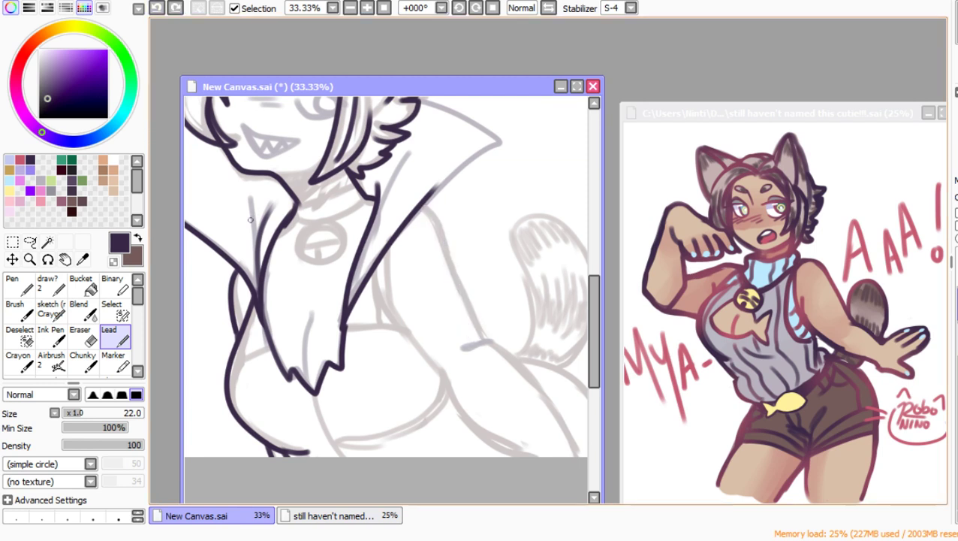
Step: Mirror the canvas view, then ink the outer and inner contours of the arm beside the tail and the adjoining underbust curve
{"action": "key", "text": "h"}
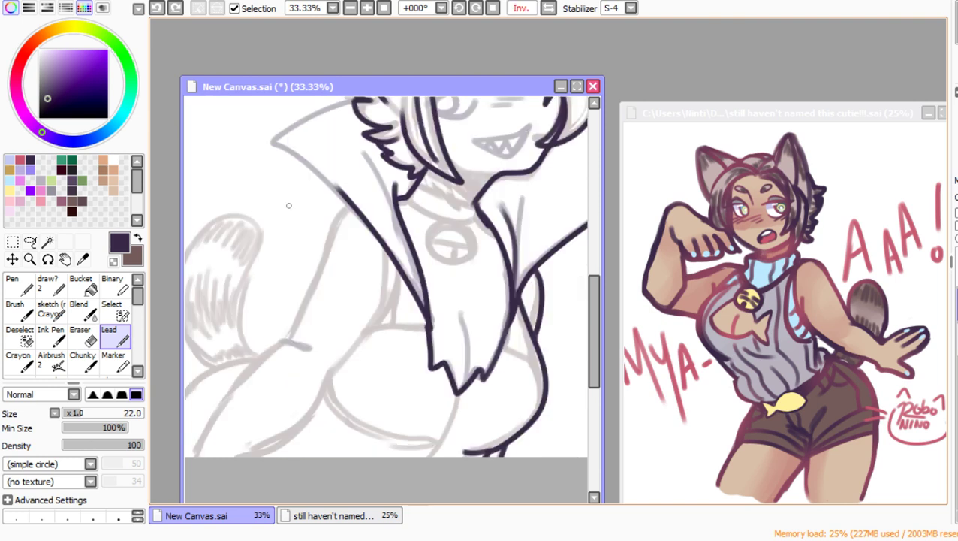
{"action": "mouse_move", "coordinate": [350, 206]}
{"action": "left_mouse_down"}
{"action": "mouse_move", "coordinate": [319, 253]}
{"action": "mouse_move", "coordinate": [290, 334]}
{"action": "mouse_move", "coordinate": [260, 360]}
{"action": "mouse_move", "coordinate": [203, 451]}
{"action": "left_mouse_up"}
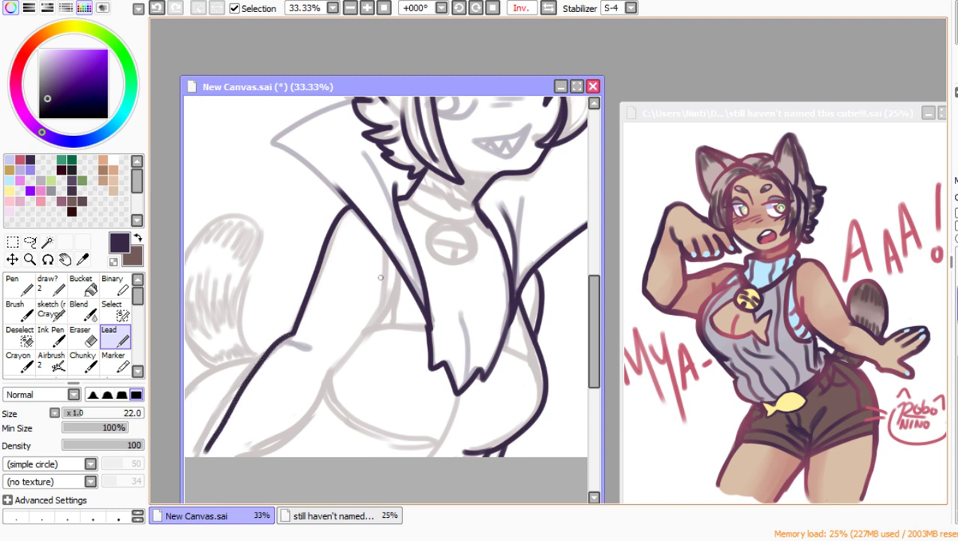
{"action": "mouse_move", "coordinate": [398, 272]}
{"action": "left_mouse_down"}
{"action": "mouse_move", "coordinate": [321, 406]}
{"action": "mouse_move", "coordinate": [259, 464]}
{"action": "left_mouse_up"}
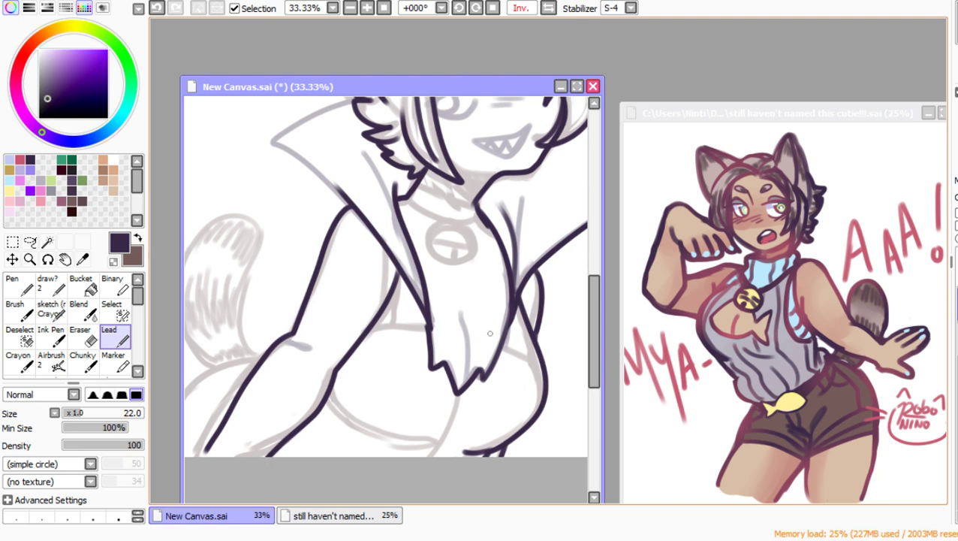
{"action": "mouse_move", "coordinate": [332, 374]}
{"action": "left_mouse_down"}
{"action": "mouse_move", "coordinate": [358, 426]}
{"action": "mouse_move", "coordinate": [446, 449]}
{"action": "mouse_move", "coordinate": [410, 442]}
{"action": "left_mouse_up"}
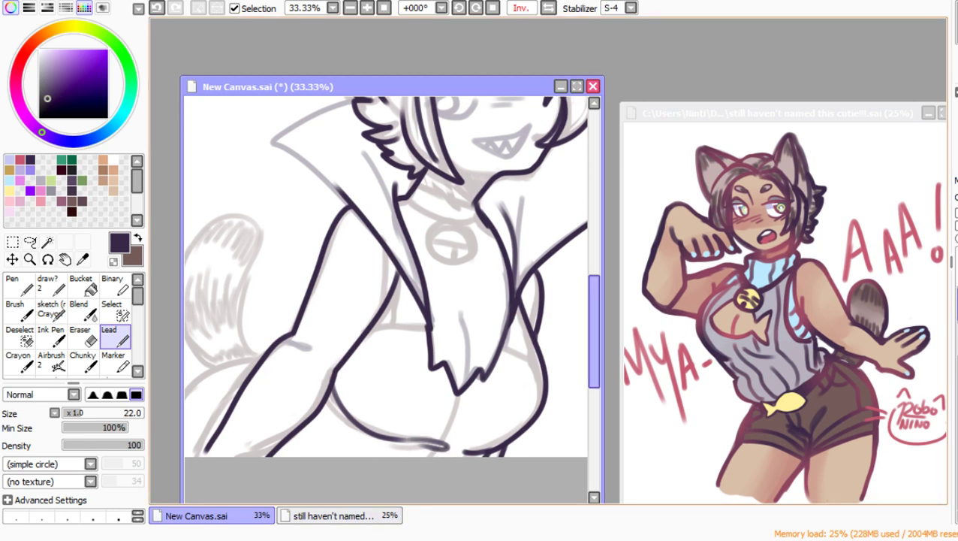
{"action": "left_click_drag", "start_coordinate": [593, 331], "coordinate": [594, 326]}
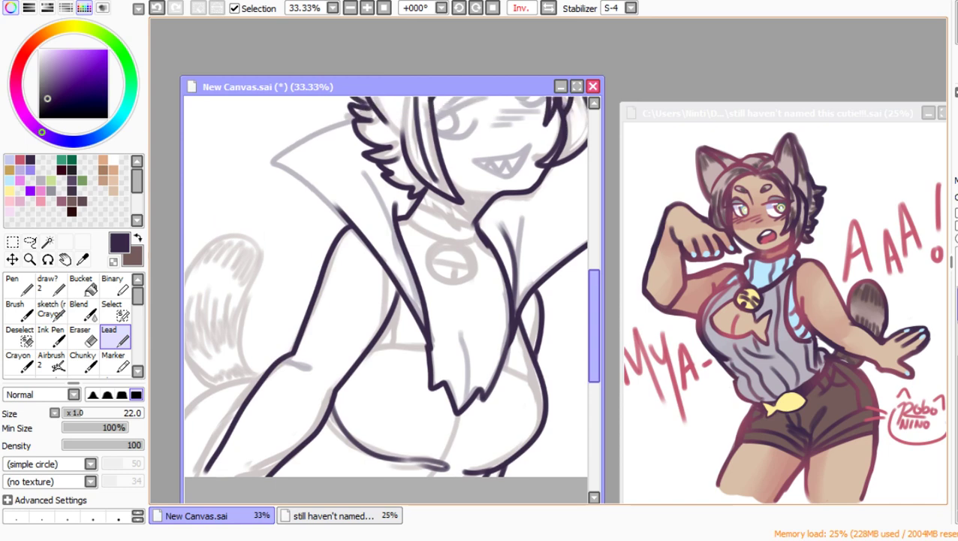
{"action": "scroll", "coordinate": [532, 229], "scroll_direction": "down", "scroll_amount": 2}
{"action": "scroll", "coordinate": [445, 290], "scroll_direction": "up", "scroll_amount": 1}
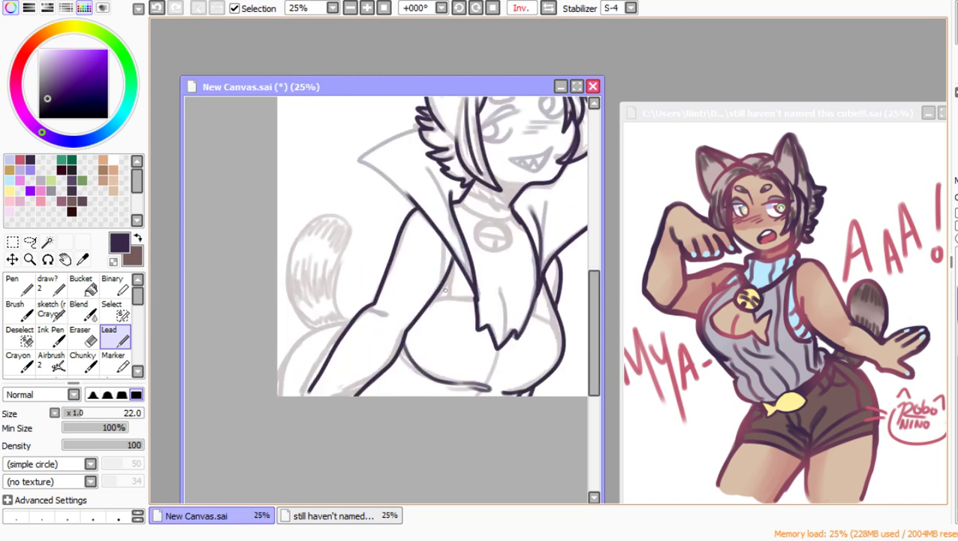
{"action": "scroll", "coordinate": [379, 325], "scroll_direction": "down", "scroll_amount": 1}
{"action": "scroll", "coordinate": [458, 315], "scroll_direction": "up", "scroll_amount": 2}
{"action": "scroll", "coordinate": [538, 307], "scroll_direction": "down", "scroll_amount": 1}
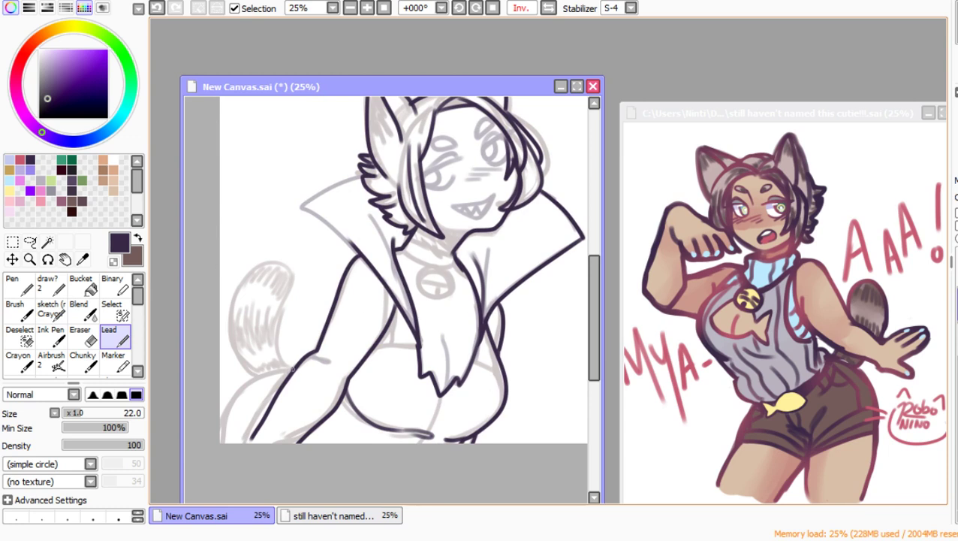
Step: Ink the hip curve behind the arm, then ink the curled tail's outline with the canvas view unmirrored
{"action": "left_click_drag", "start_coordinate": [293, 369], "coordinate": [221, 442]}
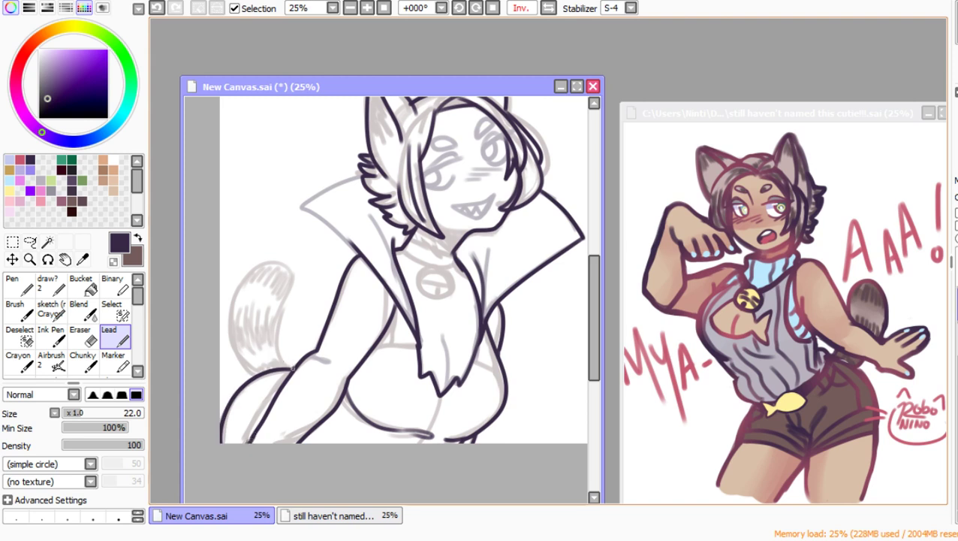
{"action": "mouse_move", "coordinate": [291, 368]}
{"action": "left_mouse_down"}
{"action": "mouse_move", "coordinate": [279, 336]}
{"action": "mouse_move", "coordinate": [299, 258]}
{"action": "mouse_move", "coordinate": [273, 249]}
{"action": "mouse_move", "coordinate": [243, 267]}
{"action": "mouse_move", "coordinate": [233, 306]}
{"action": "mouse_move", "coordinate": [249, 366]}
{"action": "left_mouse_up"}
{"action": "key", "text": "ctrl+z"}
{"action": "key", "text": "h"}
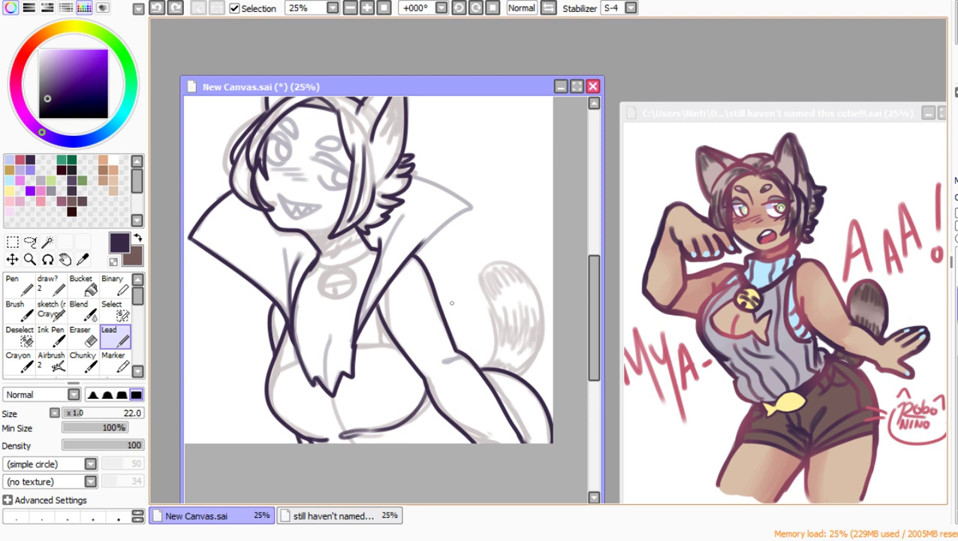
{"action": "mouse_move", "coordinate": [480, 367]}
{"action": "left_mouse_down"}
{"action": "mouse_move", "coordinate": [493, 263]}
{"action": "mouse_move", "coordinate": [537, 299]}
{"action": "mouse_move", "coordinate": [527, 356]}
{"action": "mouse_move", "coordinate": [509, 373]}
{"action": "left_mouse_up"}
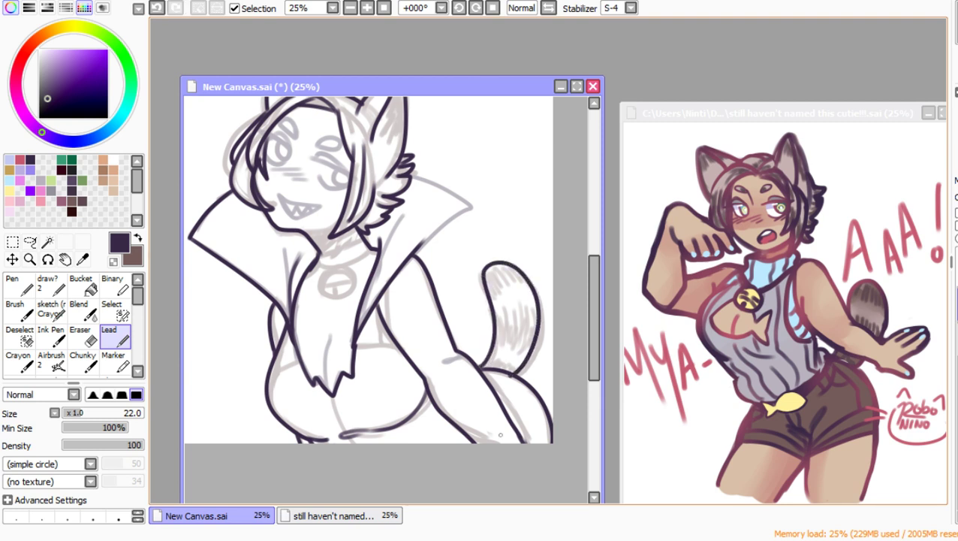
{"action": "key", "text": "ctrl+z"}
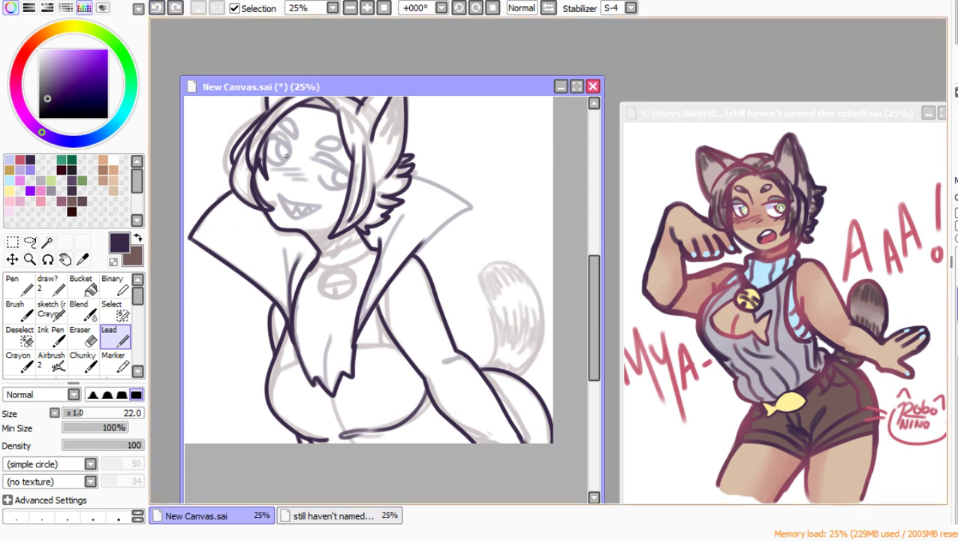
{"action": "mouse_move", "coordinate": [486, 366]}
{"action": "left_mouse_down"}
{"action": "mouse_move", "coordinate": [499, 336]}
{"action": "mouse_move", "coordinate": [484, 279]}
{"action": "mouse_move", "coordinate": [501, 258]}
{"action": "mouse_move", "coordinate": [538, 277]}
{"action": "mouse_move", "coordinate": [548, 319]}
{"action": "mouse_move", "coordinate": [512, 371]}
{"action": "left_mouse_up"}
{"action": "key", "text": "ctrl+z"}
{"action": "mouse_move", "coordinate": [486, 366]}
{"action": "left_mouse_down"}
{"action": "mouse_move", "coordinate": [480, 289]}
{"action": "mouse_move", "coordinate": [517, 263]}
{"action": "mouse_move", "coordinate": [546, 326]}
{"action": "mouse_move", "coordinate": [515, 377]}
{"action": "left_mouse_up"}
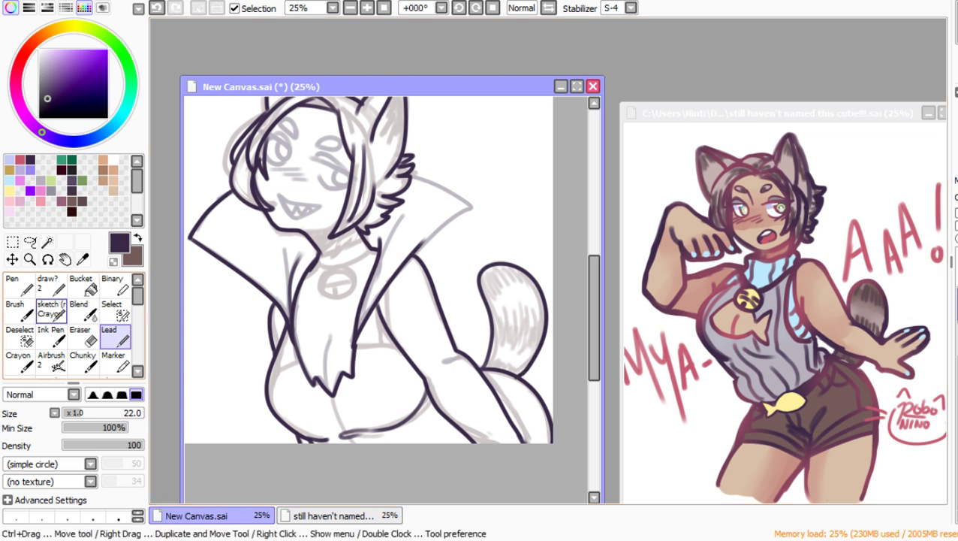
Step: Ink the outer edge of the collar flap beside the hair tufts and erase the excess line where it meets the shoulder
{"action": "left_click", "coordinate": [29, 259]}
{"action": "left_click", "coordinate": [368, 191]}
{"action": "left_click_drag", "start_coordinate": [285, 146], "coordinate": [454, 316]}
{"action": "left_click", "coordinate": [109, 335]}
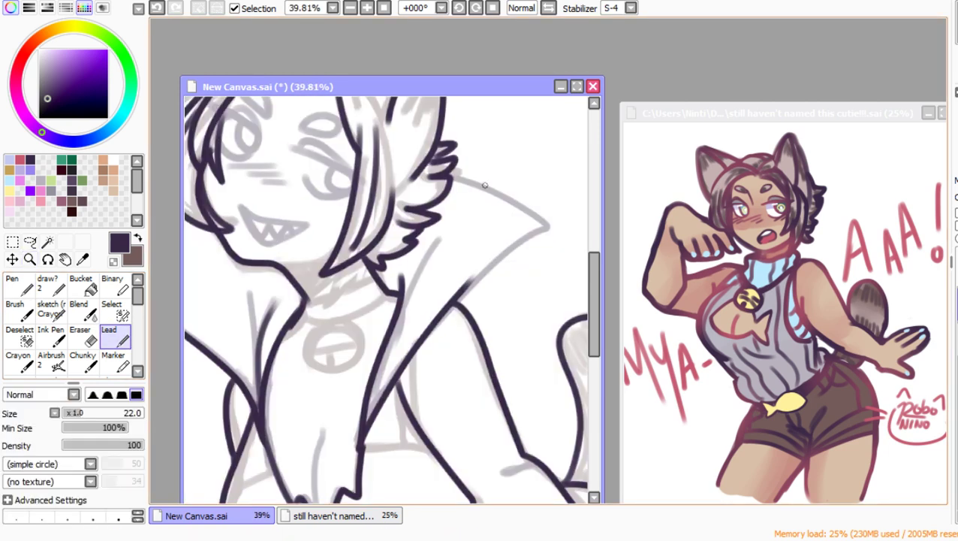
{"action": "mouse_move", "coordinate": [445, 174]}
{"action": "left_mouse_down"}
{"action": "mouse_move", "coordinate": [546, 224]}
{"action": "mouse_move", "coordinate": [449, 308]}
{"action": "left_mouse_up"}
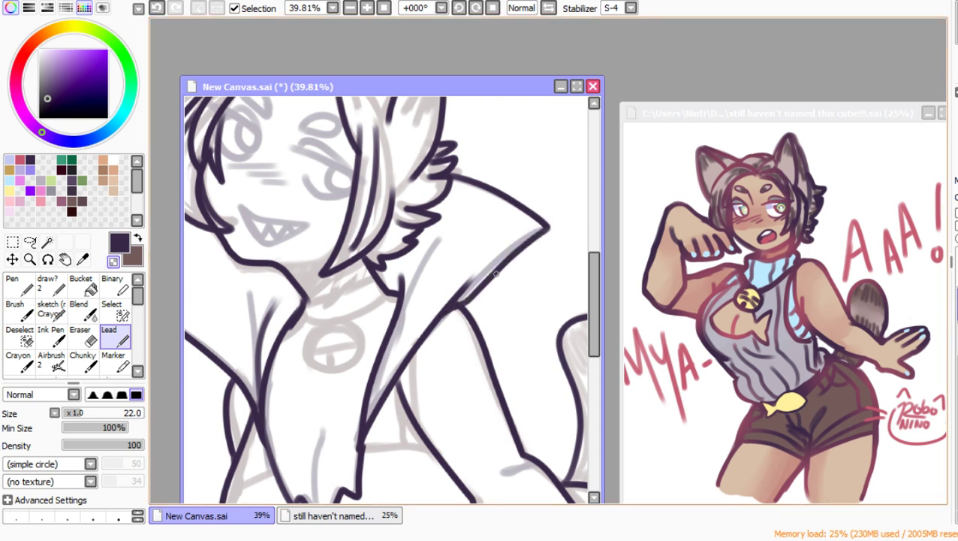
{"action": "left_click_drag", "start_coordinate": [474, 274], "coordinate": [430, 316]}
{"action": "left_click_drag", "start_coordinate": [467, 274], "coordinate": [433, 309]}
{"action": "left_click_drag", "start_coordinate": [472, 273], "coordinate": [460, 289]}
Step: Ink the short fold line inside the chest piece down to its pointed lower tip
{"action": "left_click", "coordinate": [31, 259]}
{"action": "left_click", "coordinate": [444, 199]}
{"action": "double_click", "coordinate": [446, 207]}
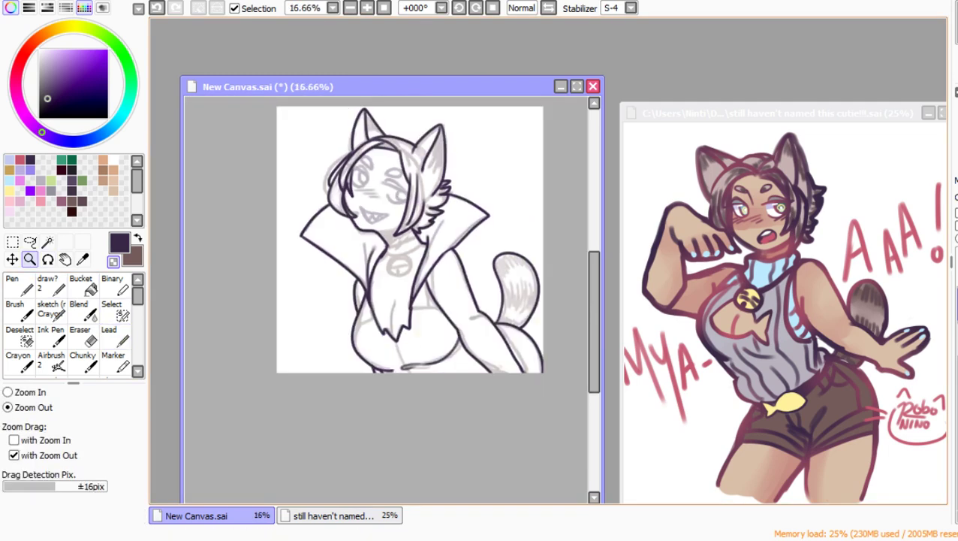
{"action": "left_click_drag", "start_coordinate": [348, 216], "coordinate": [486, 353]}
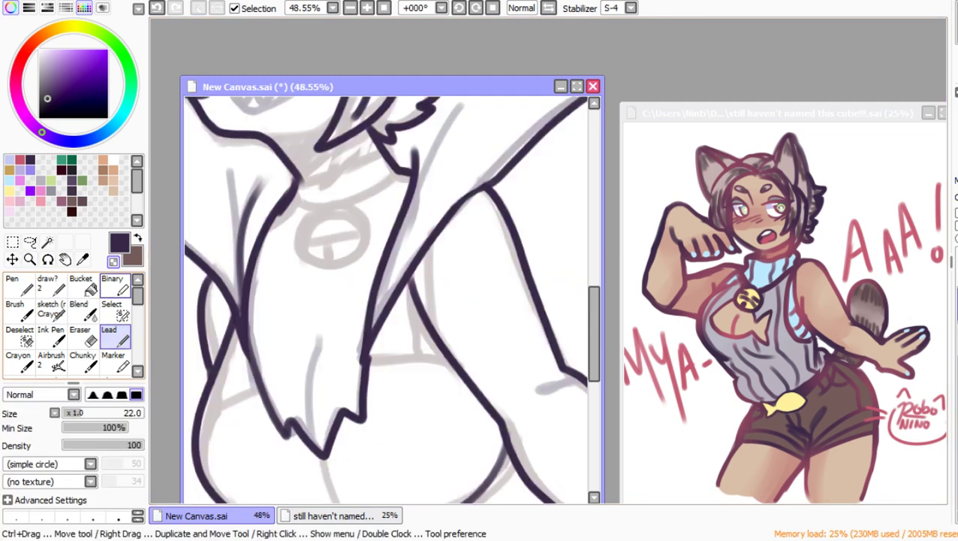
{"action": "left_click", "coordinate": [113, 262]}
{"action": "mouse_move", "coordinate": [321, 337]}
{"action": "left_mouse_down"}
{"action": "mouse_move", "coordinate": [312, 415]}
{"action": "mouse_move", "coordinate": [320, 451]}
{"action": "left_mouse_up"}
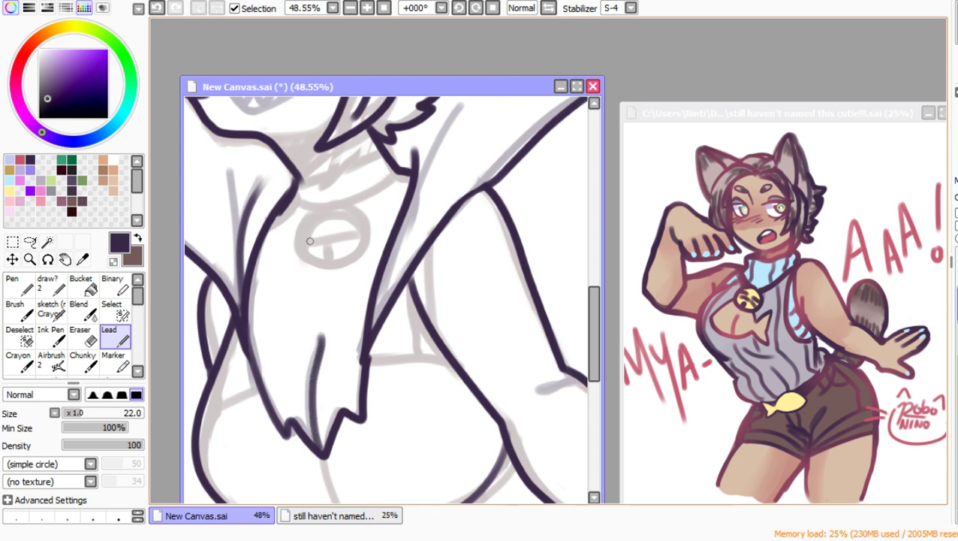
Step: Ink the upper and lower edges of the choker and the round bell with its crossbar and slot
{"action": "mouse_move", "coordinate": [293, 161]}
{"action": "left_mouse_down"}
{"action": "mouse_move", "coordinate": [323, 165]}
{"action": "mouse_move", "coordinate": [374, 136]}
{"action": "left_mouse_up"}
{"action": "left_click_drag", "start_coordinate": [292, 160], "coordinate": [301, 170]}
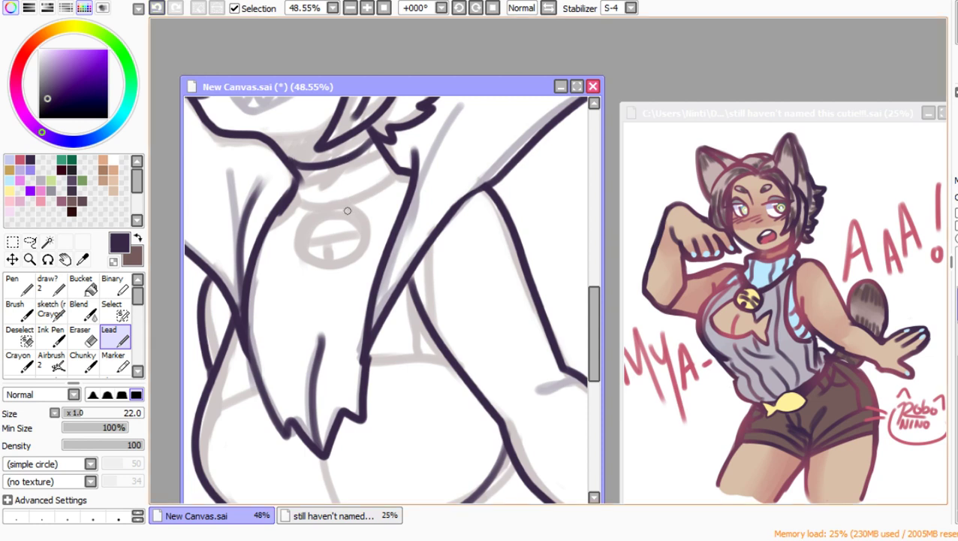
{"action": "mouse_move", "coordinate": [298, 183]}
{"action": "left_mouse_down"}
{"action": "mouse_move", "coordinate": [343, 200]}
{"action": "mouse_move", "coordinate": [388, 158]}
{"action": "left_mouse_up"}
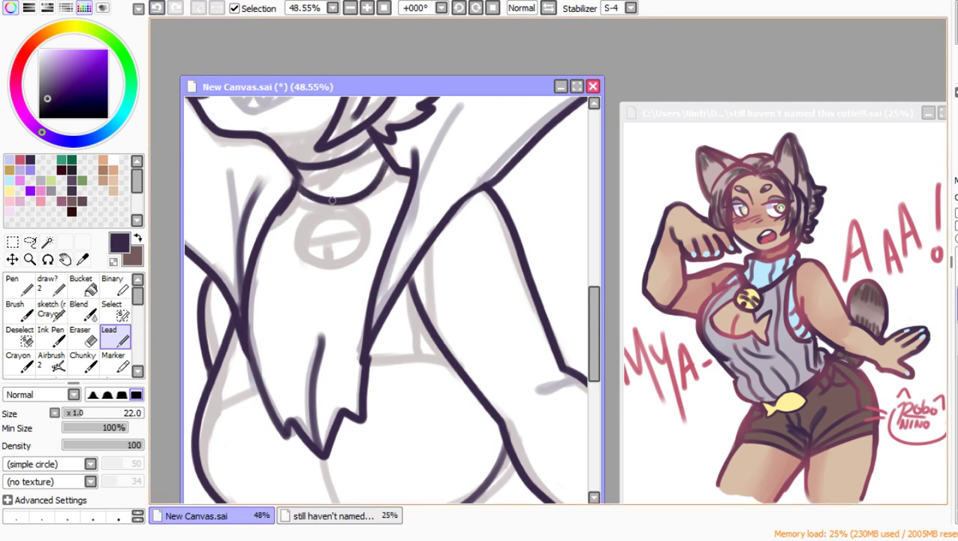
{"action": "mouse_move", "coordinate": [334, 197]}
{"action": "left_mouse_down"}
{"action": "mouse_move", "coordinate": [302, 247]}
{"action": "mouse_move", "coordinate": [332, 264]}
{"action": "mouse_move", "coordinate": [358, 249]}
{"action": "mouse_move", "coordinate": [356, 203]}
{"action": "left_mouse_up"}
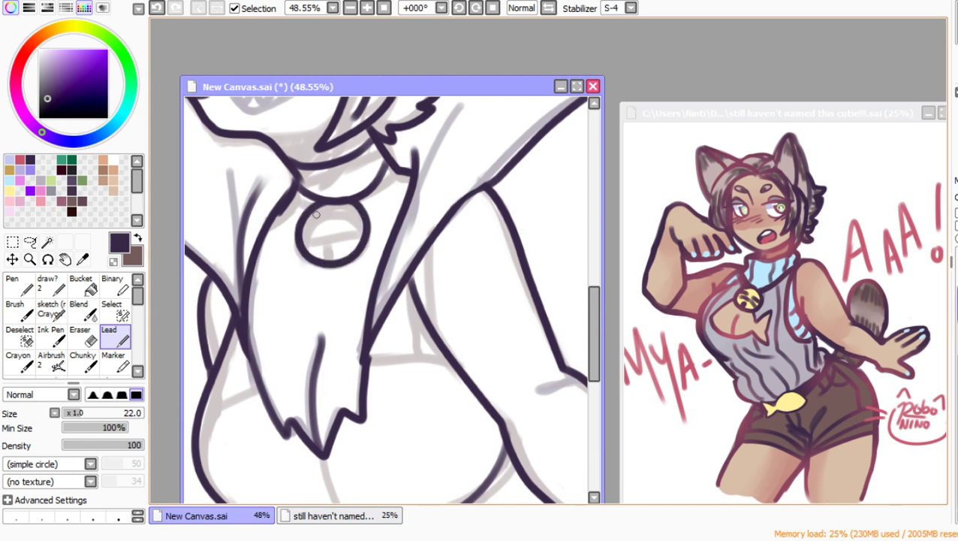
{"action": "mouse_move", "coordinate": [302, 234]}
{"action": "left_mouse_down"}
{"action": "mouse_move", "coordinate": [359, 221]}
{"action": "mouse_move", "coordinate": [329, 243]}
{"action": "left_mouse_up"}
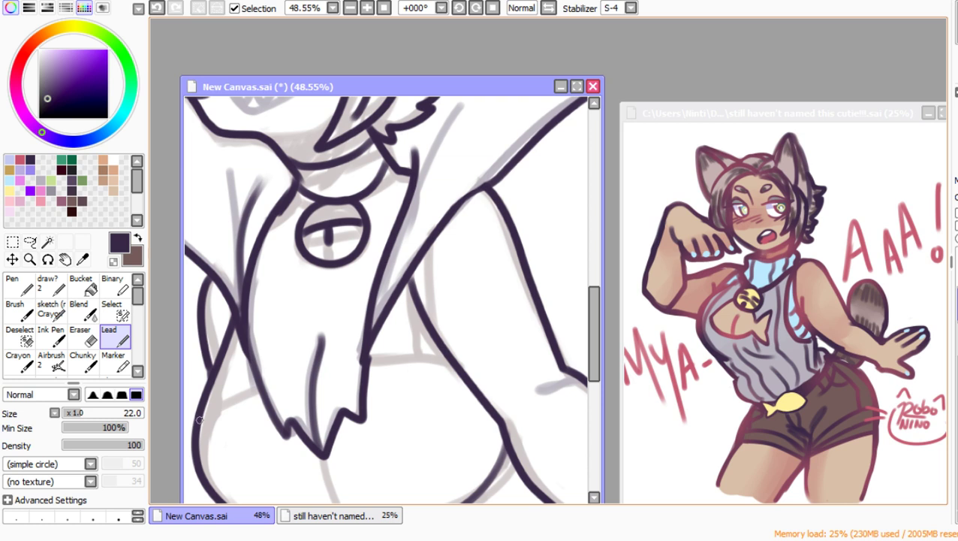
Step: Ink the jagged garment edge across the bust below the chest piece, plus the elbow crease and the band across the arm
{"action": "mouse_move", "coordinate": [197, 416]}
{"action": "left_mouse_down"}
{"action": "mouse_move", "coordinate": [240, 400]}
{"action": "mouse_move", "coordinate": [285, 455]}
{"action": "mouse_move", "coordinate": [323, 467]}
{"action": "mouse_move", "coordinate": [300, 463]}
{"action": "mouse_move", "coordinate": [329, 487]}
{"action": "mouse_move", "coordinate": [349, 452]}
{"action": "mouse_move", "coordinate": [374, 443]}
{"action": "mouse_move", "coordinate": [387, 367]}
{"action": "mouse_move", "coordinate": [440, 354]}
{"action": "left_mouse_up"}
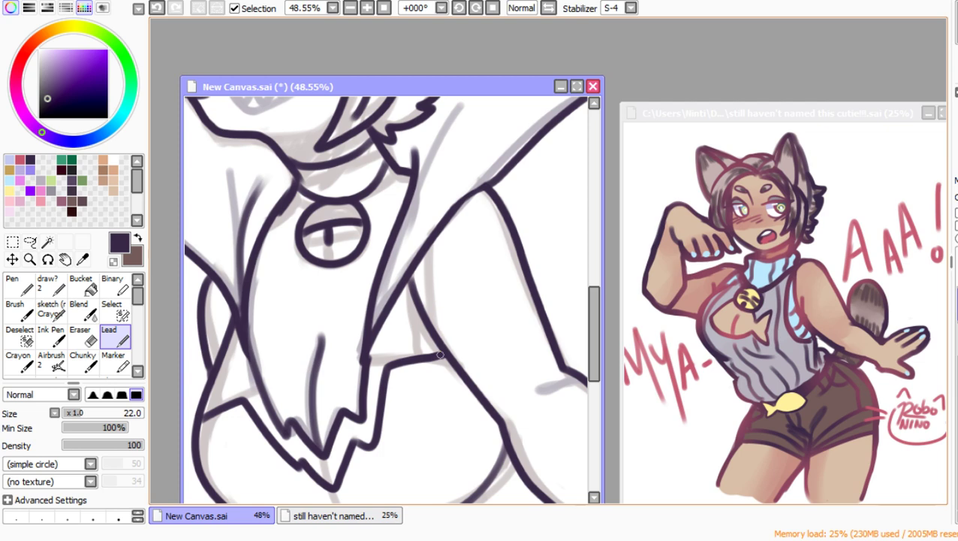
{"action": "scroll", "coordinate": [440, 355], "scroll_direction": "down", "scroll_amount": 1}
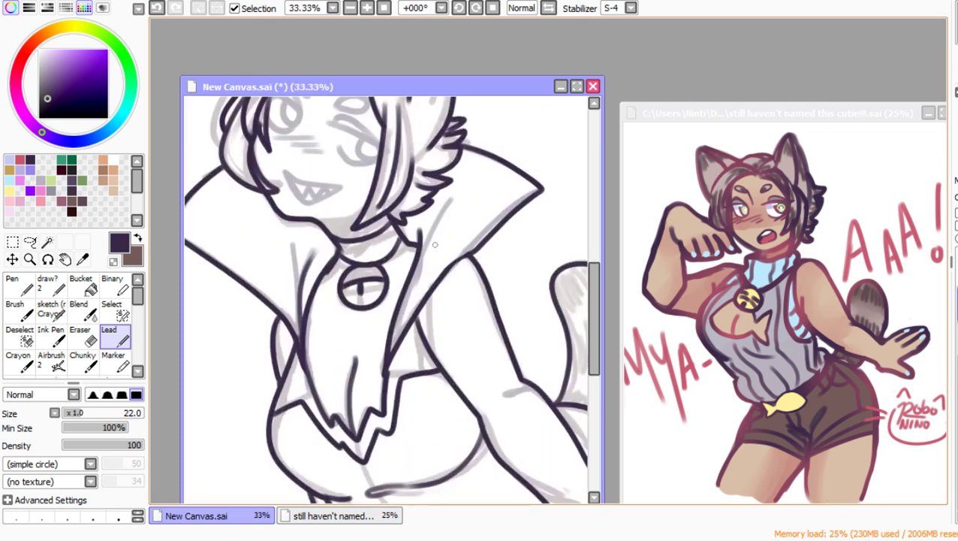
{"action": "scroll", "coordinate": [371, 325], "scroll_direction": "down", "scroll_amount": 1}
{"action": "scroll", "coordinate": [389, 422], "scroll_direction": "up", "scroll_amount": 1}
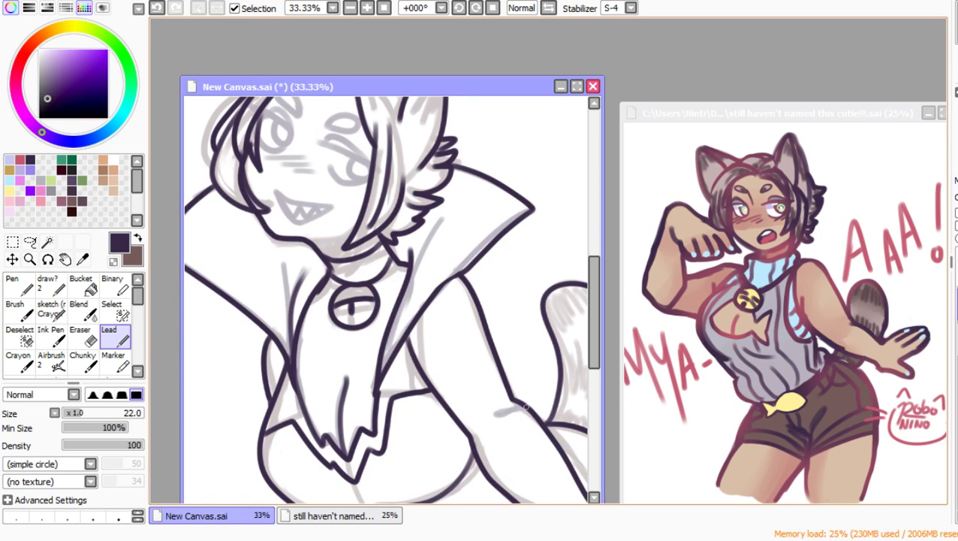
{"action": "mouse_move", "coordinate": [526, 405]}
{"action": "left_mouse_down"}
{"action": "mouse_move", "coordinate": [494, 400]}
{"action": "mouse_move", "coordinate": [516, 398]}
{"action": "left_mouse_up"}
{"action": "left_click_drag", "start_coordinate": [450, 408], "coordinate": [497, 373]}
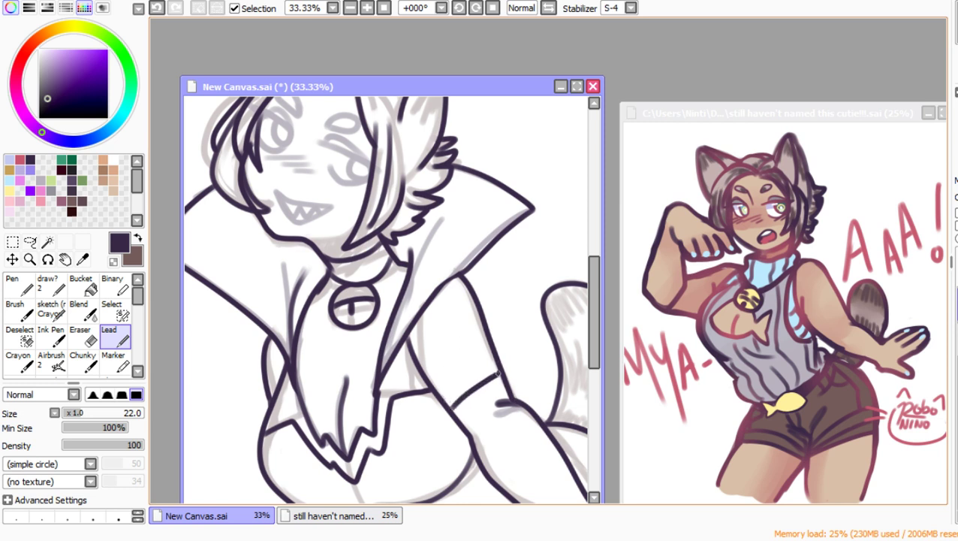
Step: Ink the hair strand at the base of the ear and the lower curl of the side lock, then mirror the canvas view
{"action": "scroll", "coordinate": [498, 373], "scroll_direction": "up", "scroll_amount": 4}
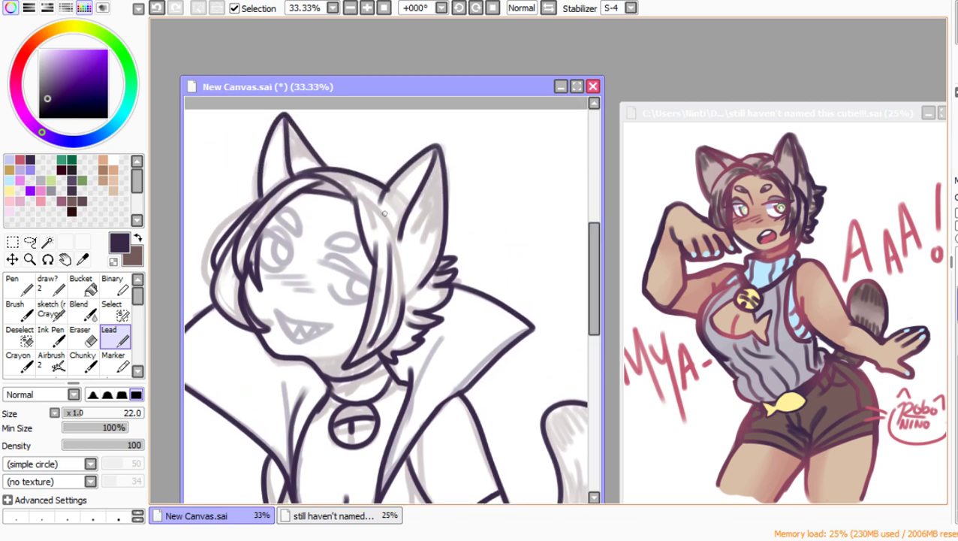
{"action": "mouse_move", "coordinate": [379, 202]}
{"action": "left_mouse_down"}
{"action": "mouse_move", "coordinate": [401, 241]}
{"action": "mouse_move", "coordinate": [389, 322]}
{"action": "mouse_move", "coordinate": [405, 289]}
{"action": "mouse_move", "coordinate": [391, 313]}
{"action": "mouse_move", "coordinate": [398, 250]}
{"action": "left_mouse_up"}
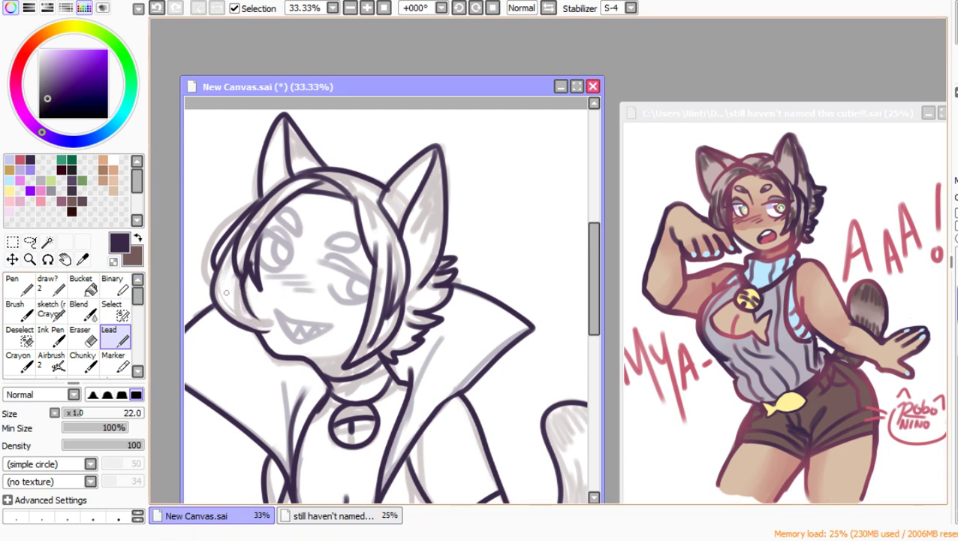
{"action": "left_click_drag", "start_coordinate": [238, 299], "coordinate": [276, 333]}
{"action": "key", "text": "h"}
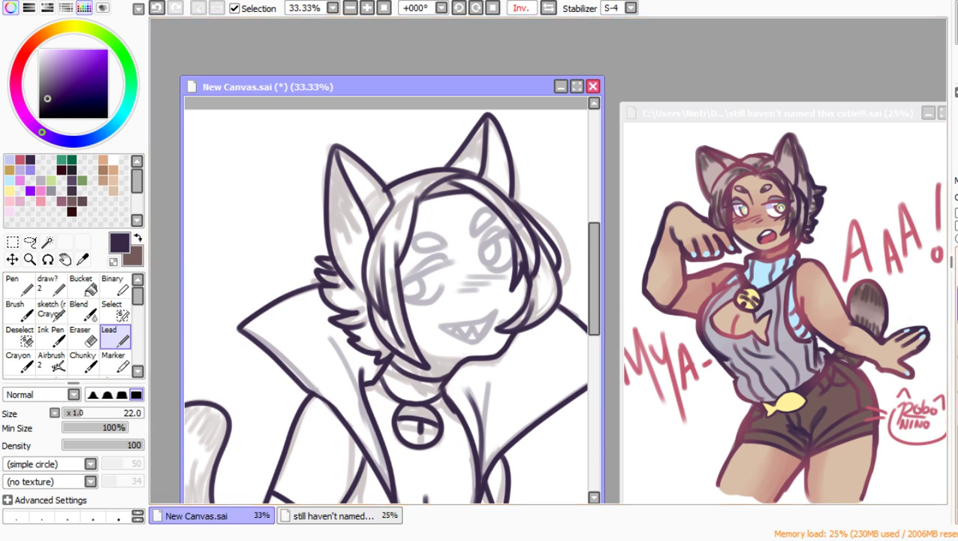
{"action": "left_click", "coordinate": [30, 259]}
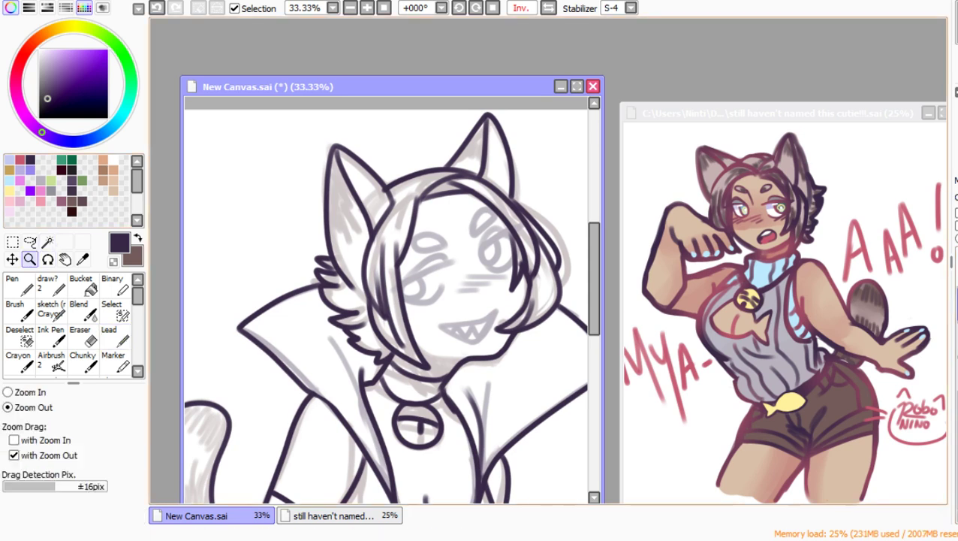
{"action": "left_click_drag", "start_coordinate": [366, 214], "coordinate": [615, 359]}
{"action": "left_click", "coordinate": [115, 336]}
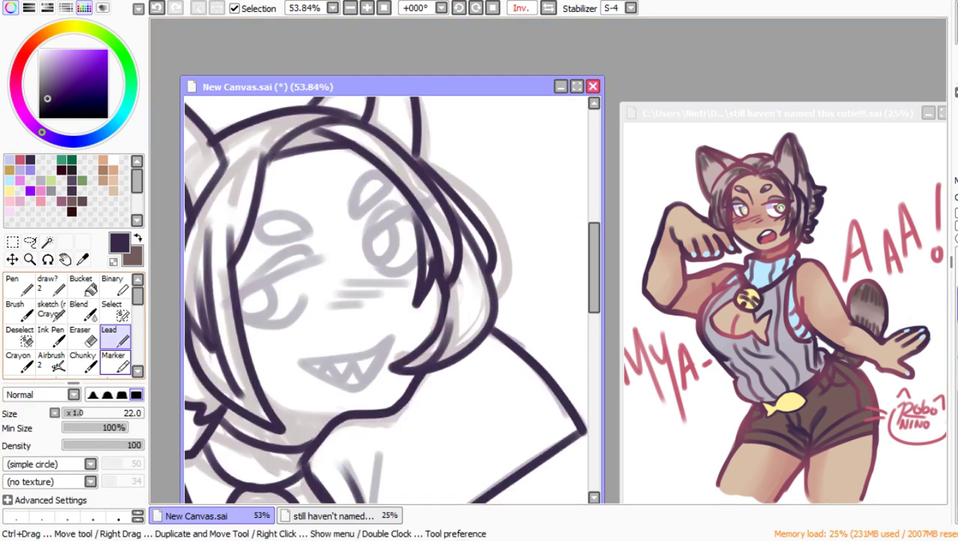
Step: Try to ink the eyelids and lower curves of both eyes with a brush size of 13
{"action": "key", "text": "bracketleft"}
{"action": "key", "text": "bracketleft"}
{"action": "key", "text": "bracketleft"}
{"action": "key", "text": "bracketleft"}
{"action": "key", "text": "bracketleft"}
{"action": "key", "text": "bracketleft"}
{"action": "key", "text": "bracketleft"}
{"action": "key", "text": "bracketleft"}
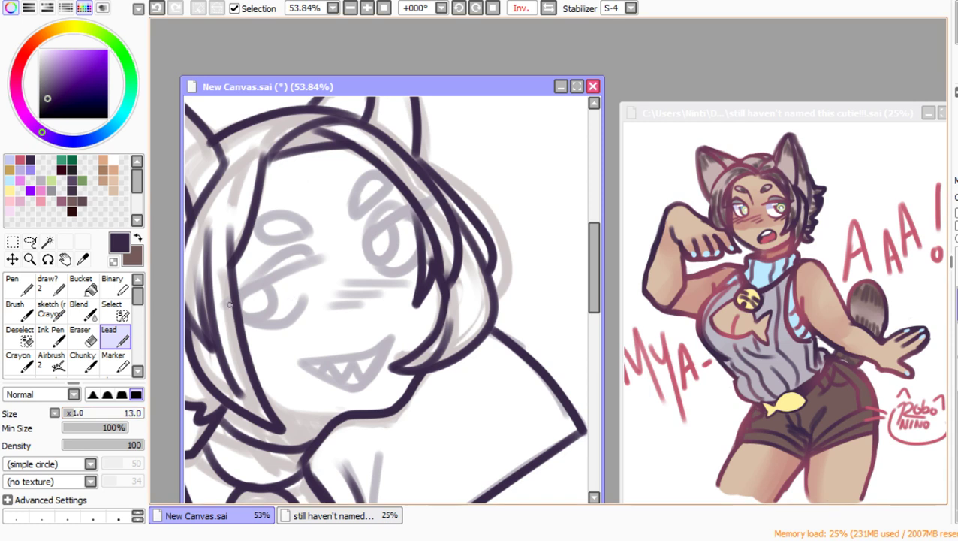
{"action": "left_click_drag", "start_coordinate": [220, 305], "coordinate": [335, 256]}
{"action": "mouse_move", "coordinate": [280, 277]}
{"action": "left_mouse_down"}
{"action": "mouse_move", "coordinate": [223, 304]}
{"action": "mouse_move", "coordinate": [297, 271]}
{"action": "mouse_move", "coordinate": [228, 301]}
{"action": "mouse_move", "coordinate": [315, 251]}
{"action": "left_mouse_up"}
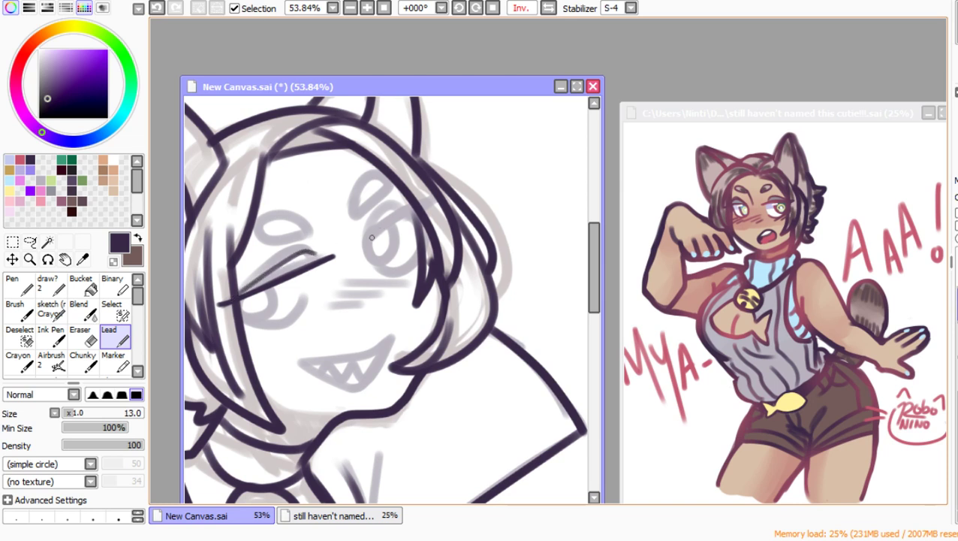
{"action": "left_click_drag", "start_coordinate": [371, 237], "coordinate": [419, 202]}
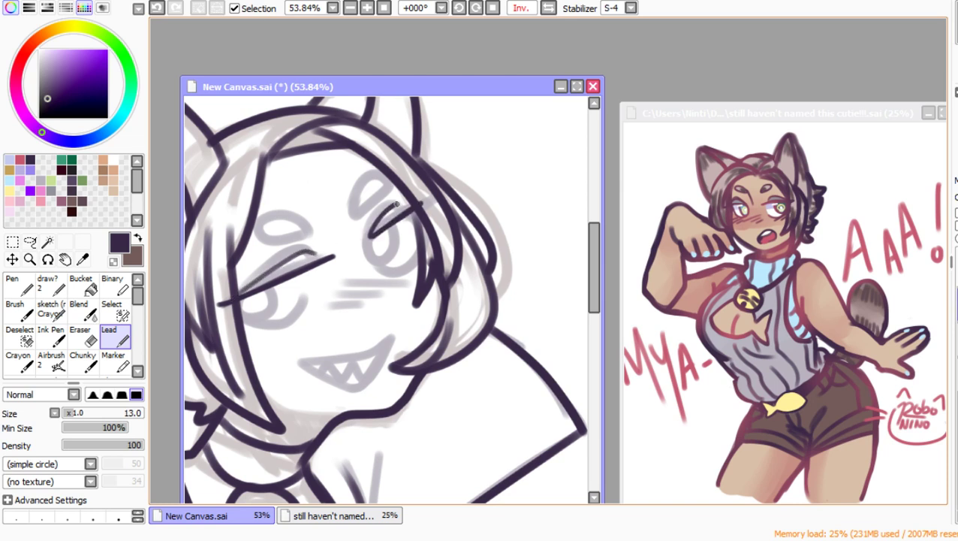
{"action": "mouse_move", "coordinate": [239, 301]}
{"action": "left_mouse_down"}
{"action": "mouse_move", "coordinate": [253, 319]}
{"action": "mouse_move", "coordinate": [308, 299]}
{"action": "left_mouse_up"}
{"action": "mouse_move", "coordinate": [381, 266]}
{"action": "left_mouse_down"}
{"action": "mouse_move", "coordinate": [416, 250]}
{"action": "mouse_move", "coordinate": [412, 211]}
{"action": "left_mouse_up"}
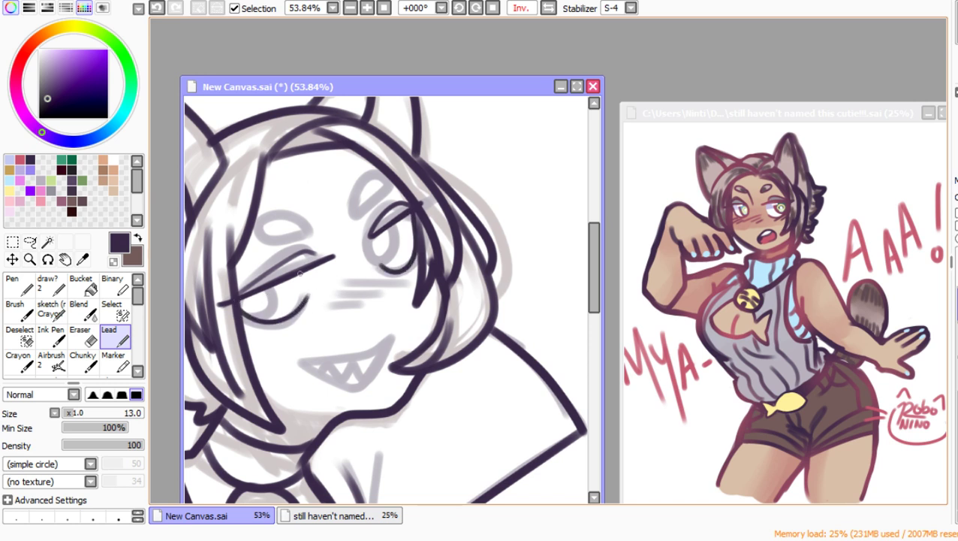
{"action": "key", "text": "d"}
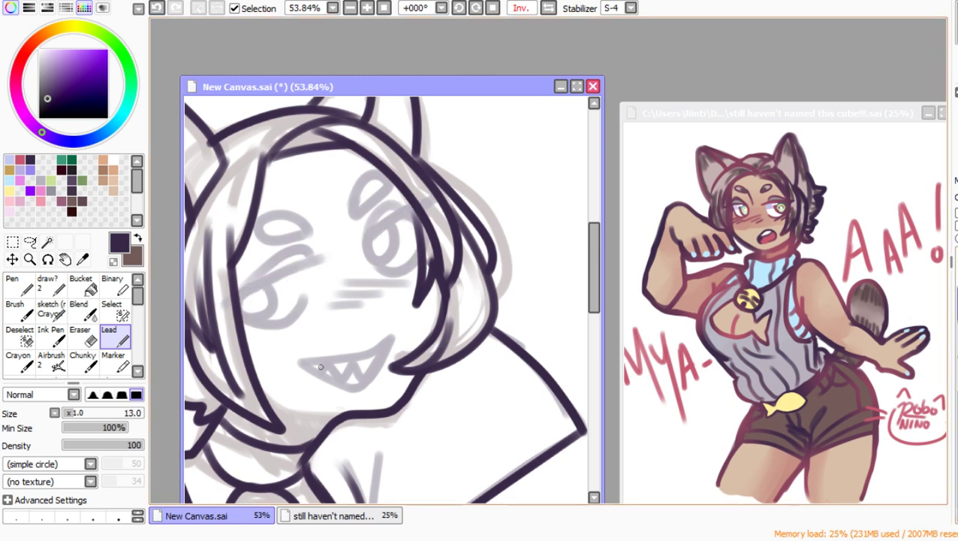
Step: Set the brush size to 19 and ink the thick upper eyelid lines of both eyes
{"action": "left_click", "coordinate": [80, 412]}
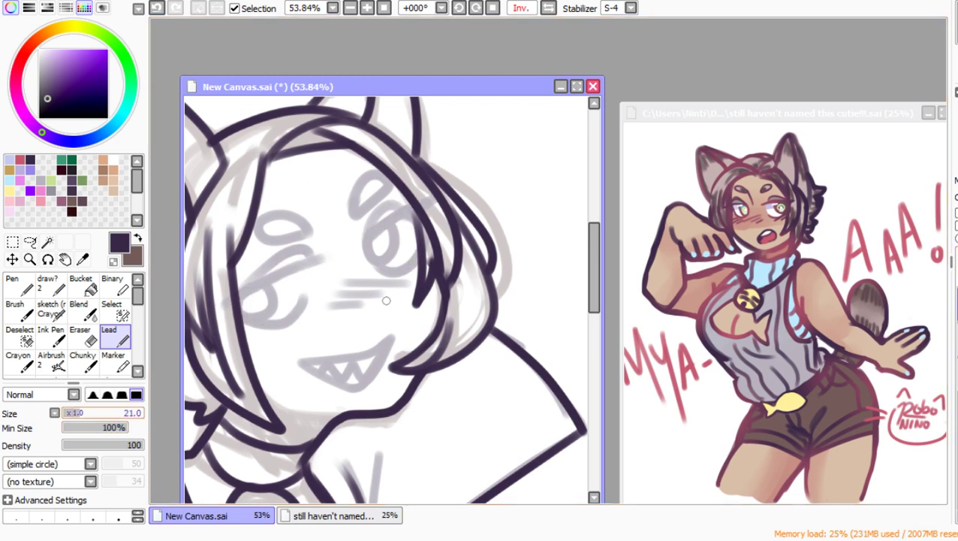
{"action": "key", "text": "bracketleft"}
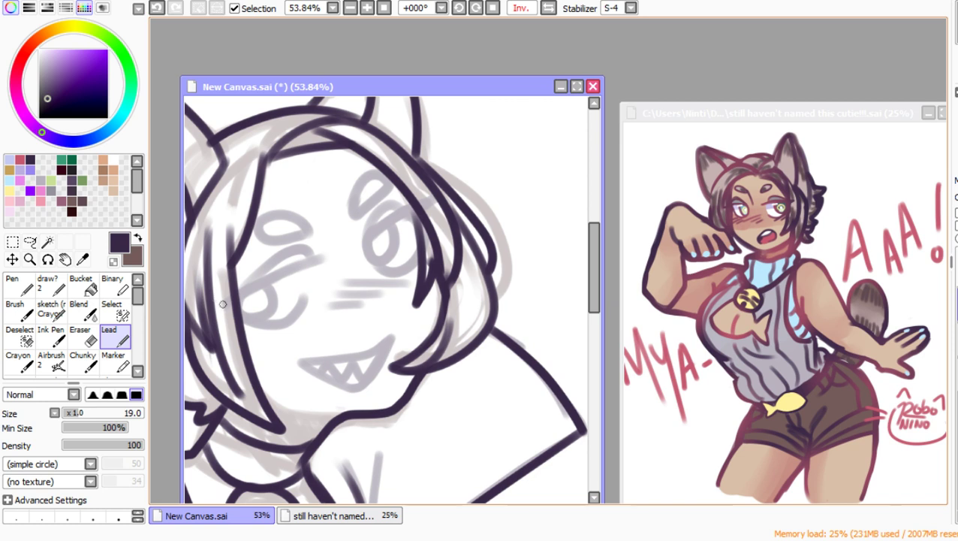
{"action": "mouse_move", "coordinate": [222, 304]}
{"action": "left_mouse_down"}
{"action": "mouse_move", "coordinate": [422, 200]}
{"action": "mouse_move", "coordinate": [367, 234]}
{"action": "left_mouse_up"}
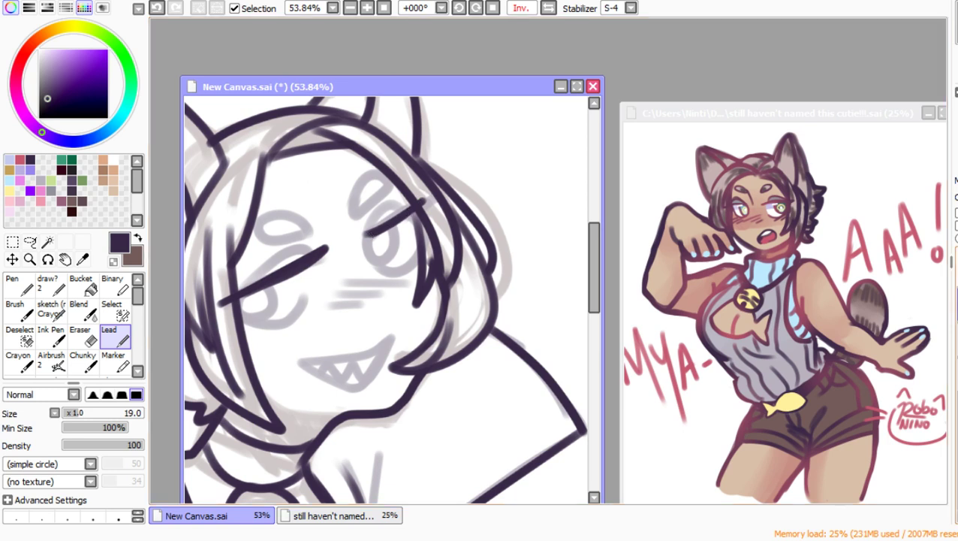
{"action": "key", "text": "ctrl+z"}
{"action": "key", "text": "ctrl+z"}
{"action": "left_click_drag", "start_coordinate": [219, 299], "coordinate": [305, 258]}
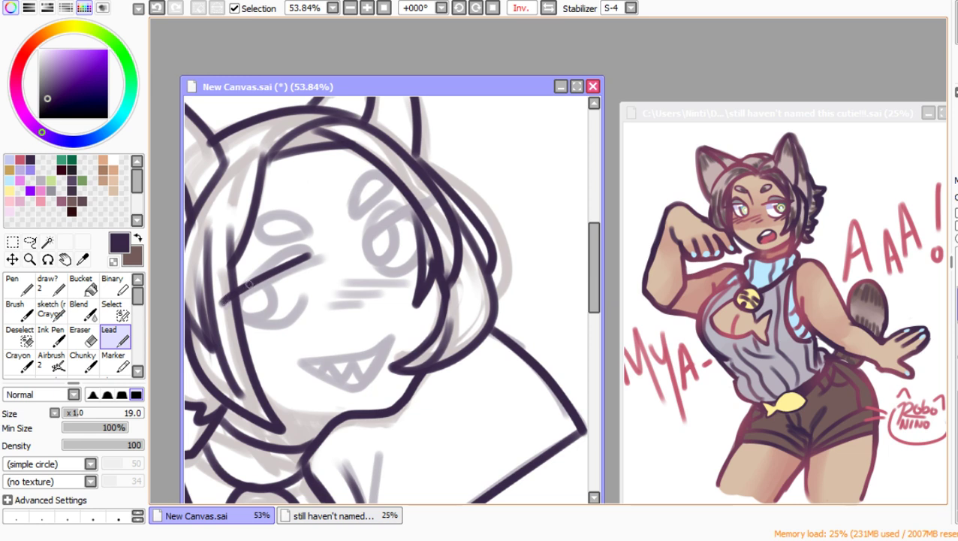
{"action": "mouse_move", "coordinate": [246, 287]}
{"action": "left_mouse_down"}
{"action": "mouse_move", "coordinate": [325, 250]}
{"action": "mouse_move", "coordinate": [239, 293]}
{"action": "mouse_move", "coordinate": [271, 277]}
{"action": "left_mouse_up"}
{"action": "mouse_move", "coordinate": [364, 241]}
{"action": "left_mouse_down"}
{"action": "mouse_move", "coordinate": [426, 204]}
{"action": "mouse_move", "coordinate": [366, 241]}
{"action": "left_mouse_up"}
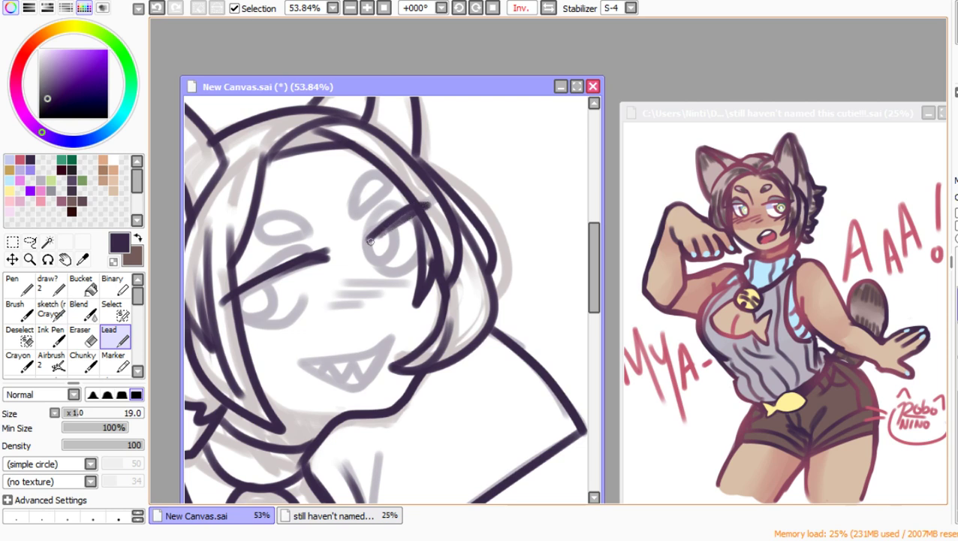
Step: Ink the curved lower outlines of both eyes
{"action": "mouse_move", "coordinate": [234, 296]}
{"action": "left_mouse_down"}
{"action": "mouse_move", "coordinate": [275, 320]}
{"action": "mouse_move", "coordinate": [308, 293]}
{"action": "left_mouse_up"}
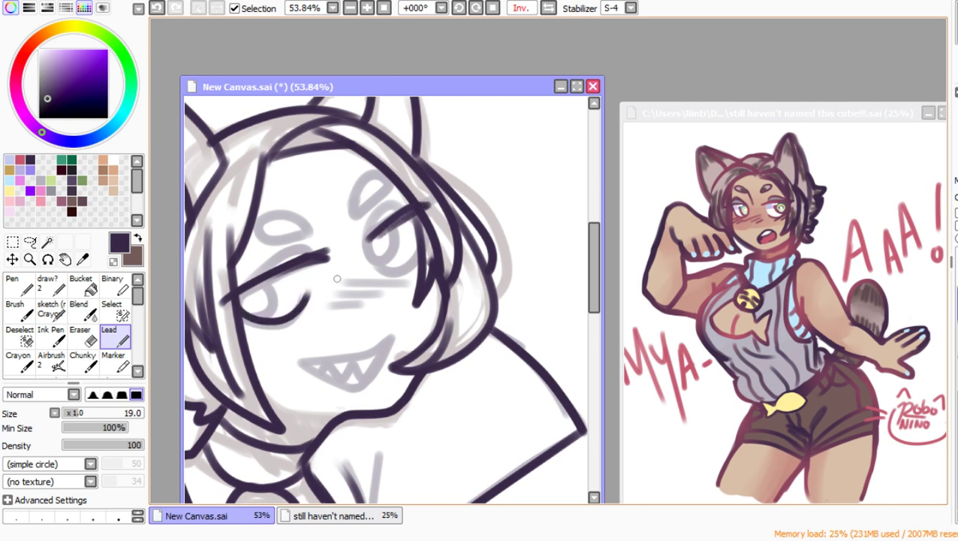
{"action": "left_click_drag", "start_coordinate": [376, 253], "coordinate": [416, 214]}
{"action": "key", "text": "ctrl+z"}
{"action": "mouse_move", "coordinate": [367, 262]}
{"action": "left_mouse_down"}
{"action": "mouse_move", "coordinate": [381, 269]}
{"action": "mouse_move", "coordinate": [423, 234]}
{"action": "mouse_move", "coordinate": [418, 217]}
{"action": "left_mouse_up"}
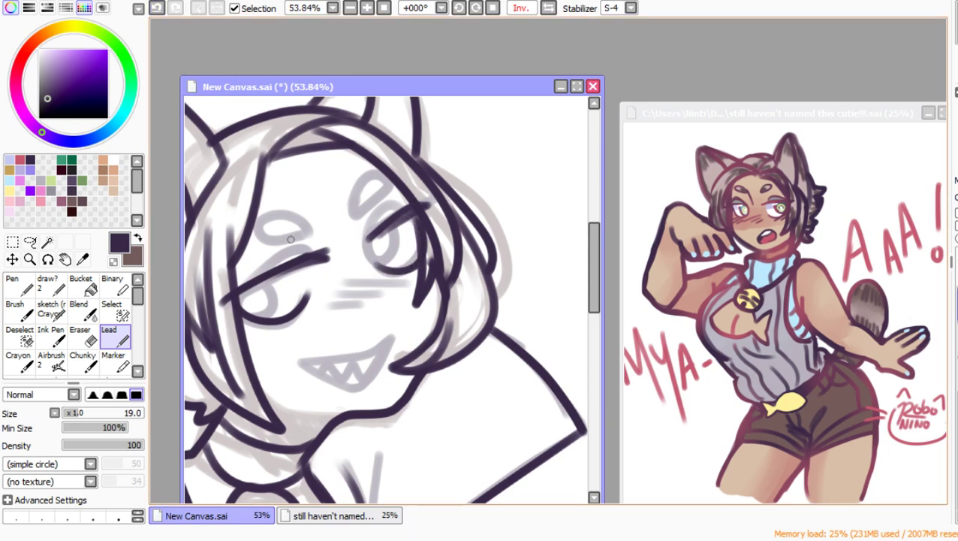
Step: Ink the two small oval eyebrows and strengthen the eyelid lines and the creases above both eyes
{"action": "left_click_drag", "start_coordinate": [218, 304], "coordinate": [310, 260]}
{"action": "left_click_drag", "start_coordinate": [366, 236], "coordinate": [410, 202]}
{"action": "mouse_move", "coordinate": [308, 226]}
{"action": "left_mouse_down"}
{"action": "mouse_move", "coordinate": [257, 226]}
{"action": "mouse_move", "coordinate": [273, 239]}
{"action": "mouse_move", "coordinate": [305, 221]}
{"action": "left_mouse_up"}
{"action": "mouse_move", "coordinate": [357, 205]}
{"action": "left_mouse_down"}
{"action": "mouse_move", "coordinate": [350, 212]}
{"action": "mouse_move", "coordinate": [371, 179]}
{"action": "mouse_move", "coordinate": [370, 207]}
{"action": "mouse_move", "coordinate": [356, 212]}
{"action": "left_mouse_up"}
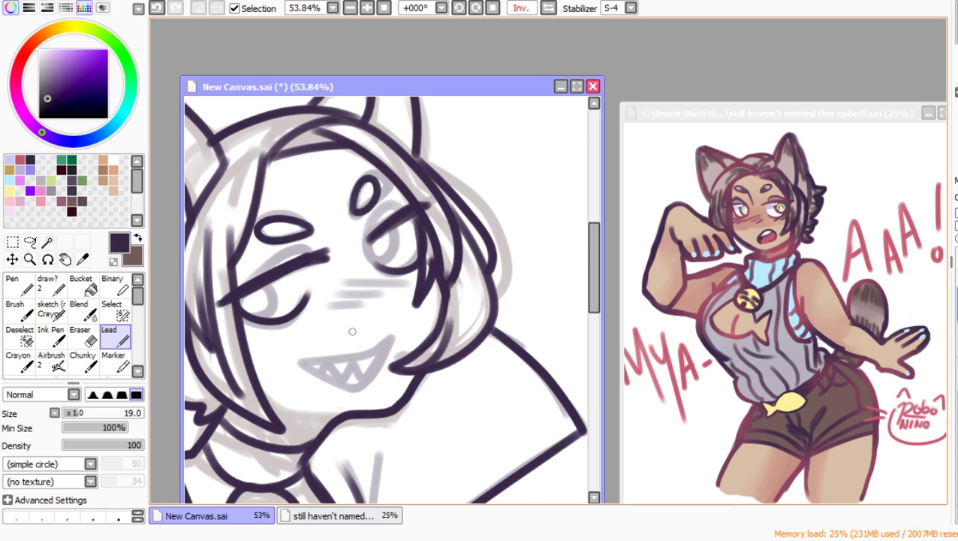
{"action": "mouse_move", "coordinate": [240, 283]}
{"action": "left_mouse_down"}
{"action": "mouse_move", "coordinate": [286, 248]}
{"action": "mouse_move", "coordinate": [309, 250]}
{"action": "left_mouse_up"}
{"action": "mouse_move", "coordinate": [368, 232]}
{"action": "left_mouse_down"}
{"action": "mouse_move", "coordinate": [378, 208]}
{"action": "mouse_move", "coordinate": [398, 198]}
{"action": "mouse_move", "coordinate": [435, 197]}
{"action": "left_mouse_up"}
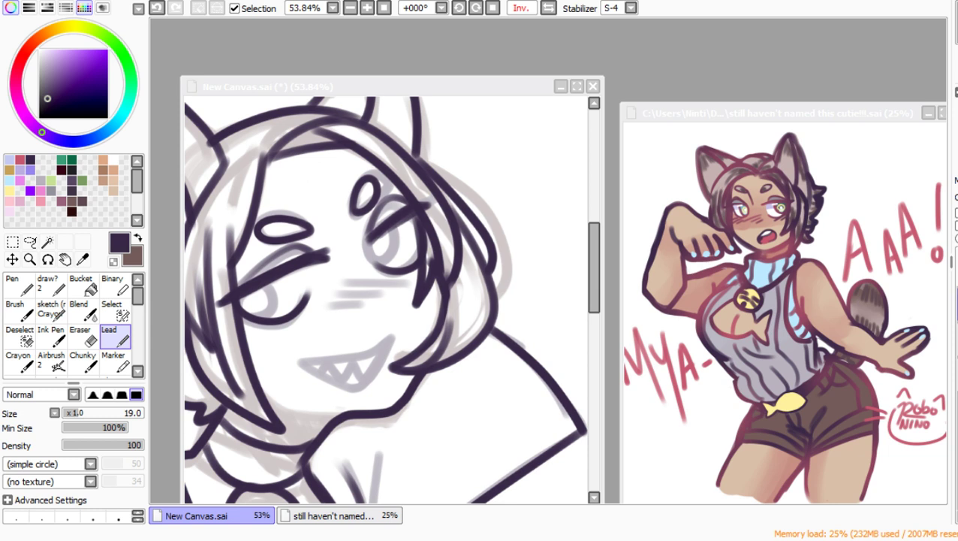
Step: Set the brush size to 17 and ink the open grin with its pointed teeth
{"action": "key", "text": "alt+Tab"}
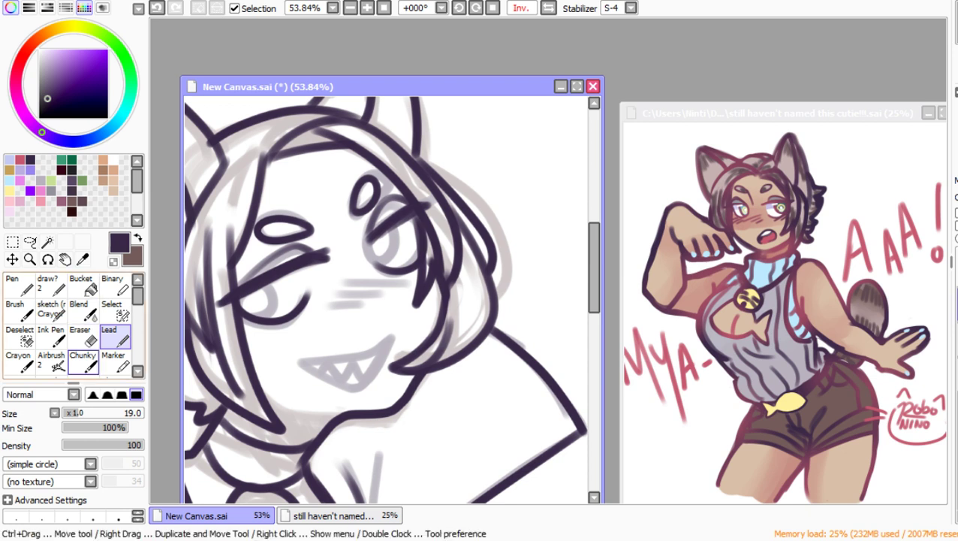
{"action": "left_click", "coordinate": [73, 413]}
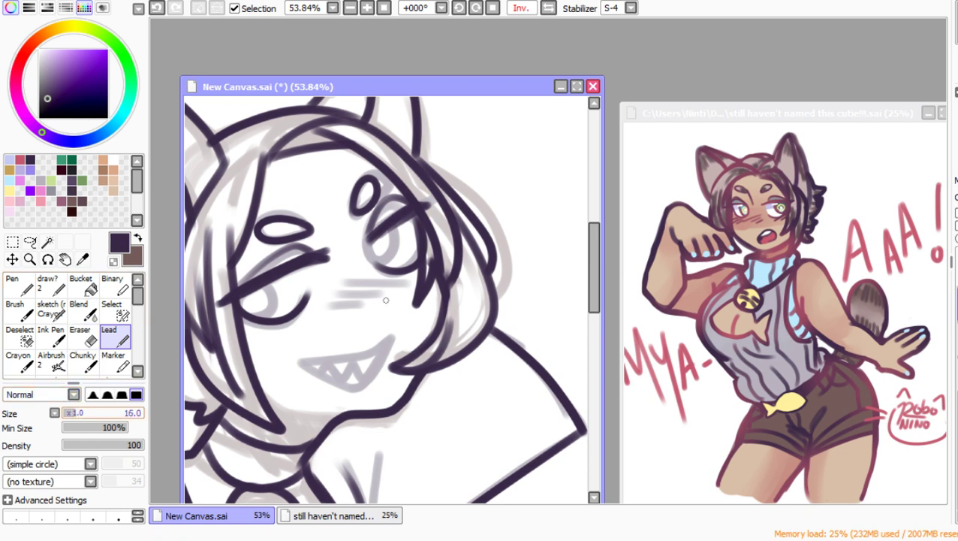
{"action": "key", "text": "bracketright"}
{"action": "mouse_move", "coordinate": [297, 358]}
{"action": "left_mouse_down"}
{"action": "mouse_move", "coordinate": [353, 359]}
{"action": "mouse_move", "coordinate": [394, 342]}
{"action": "mouse_move", "coordinate": [372, 372]}
{"action": "mouse_move", "coordinate": [341, 384]}
{"action": "mouse_move", "coordinate": [296, 352]}
{"action": "left_mouse_up"}
{"action": "mouse_move", "coordinate": [376, 354]}
{"action": "left_mouse_down"}
{"action": "mouse_move", "coordinate": [353, 378]}
{"action": "mouse_move", "coordinate": [341, 361]}
{"action": "mouse_move", "coordinate": [320, 371]}
{"action": "mouse_move", "coordinate": [348, 382]}
{"action": "mouse_move", "coordinate": [375, 356]}
{"action": "mouse_move", "coordinate": [362, 381]}
{"action": "left_mouse_up"}
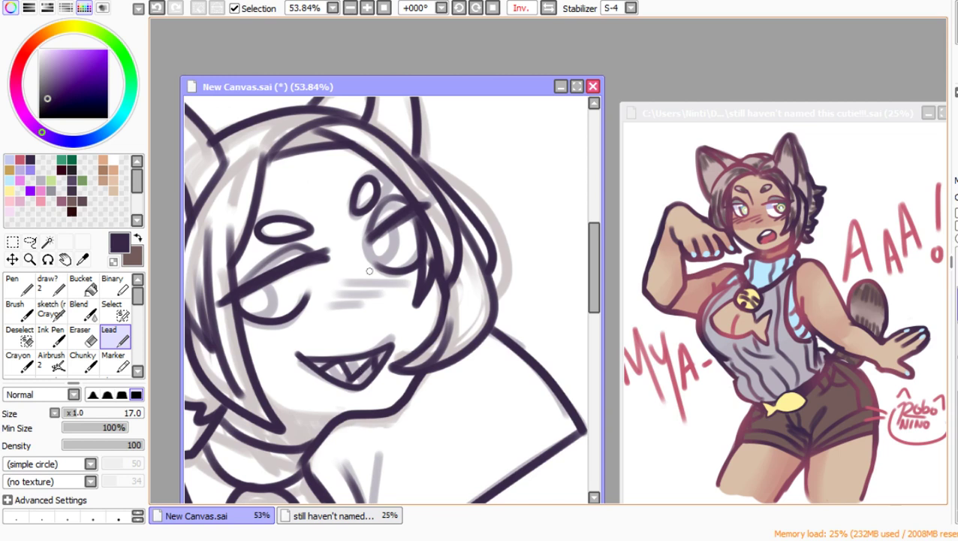
Step: Mirror the canvas view, ink the iris outlines of both eyes and fill them with the dark line colour
{"action": "key", "text": "h"}
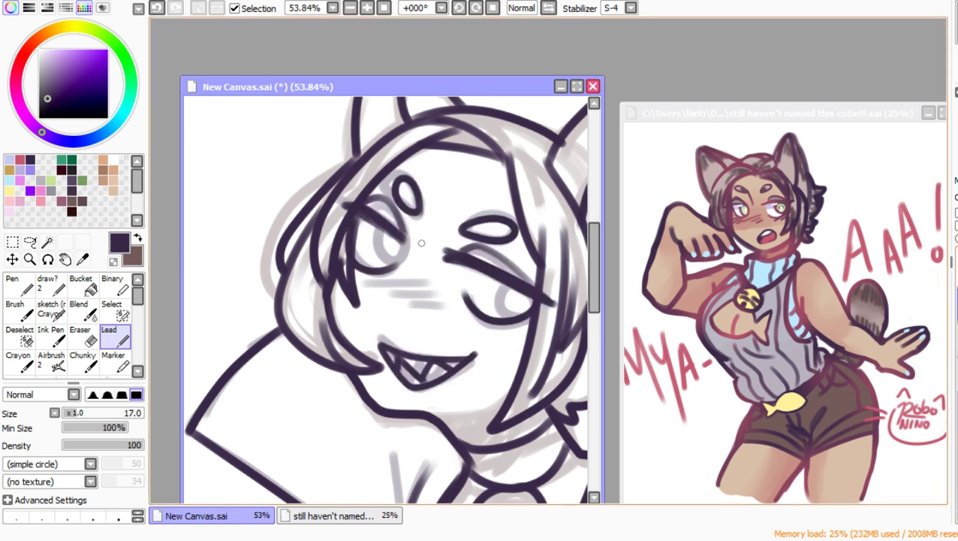
{"action": "mouse_move", "coordinate": [377, 232]}
{"action": "left_mouse_down"}
{"action": "mouse_move", "coordinate": [392, 232]}
{"action": "mouse_move", "coordinate": [379, 236]}
{"action": "left_mouse_up"}
{"action": "mouse_move", "coordinate": [497, 289]}
{"action": "left_mouse_down"}
{"action": "mouse_move", "coordinate": [523, 315]}
{"action": "mouse_move", "coordinate": [531, 300]}
{"action": "mouse_move", "coordinate": [502, 284]}
{"action": "left_mouse_up"}
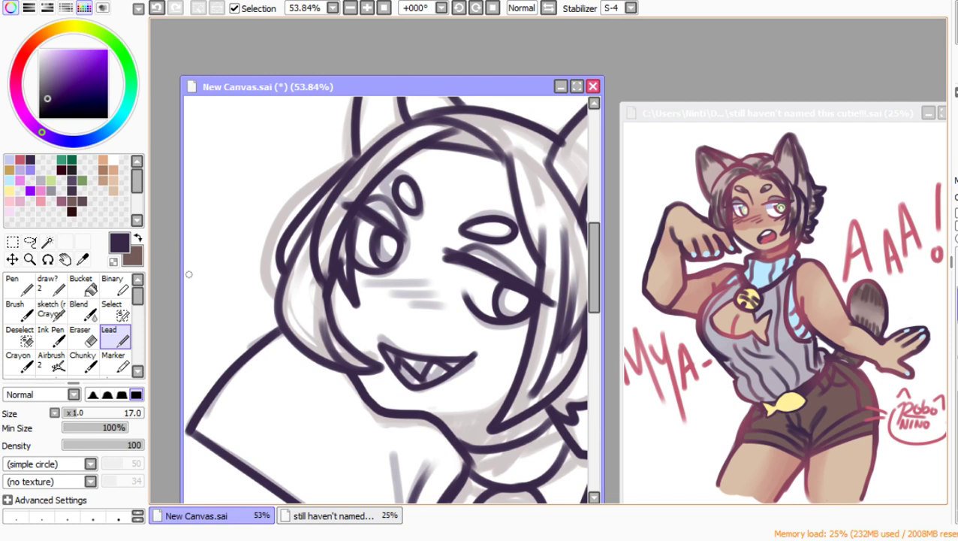
{"action": "left_click", "coordinate": [83, 286]}
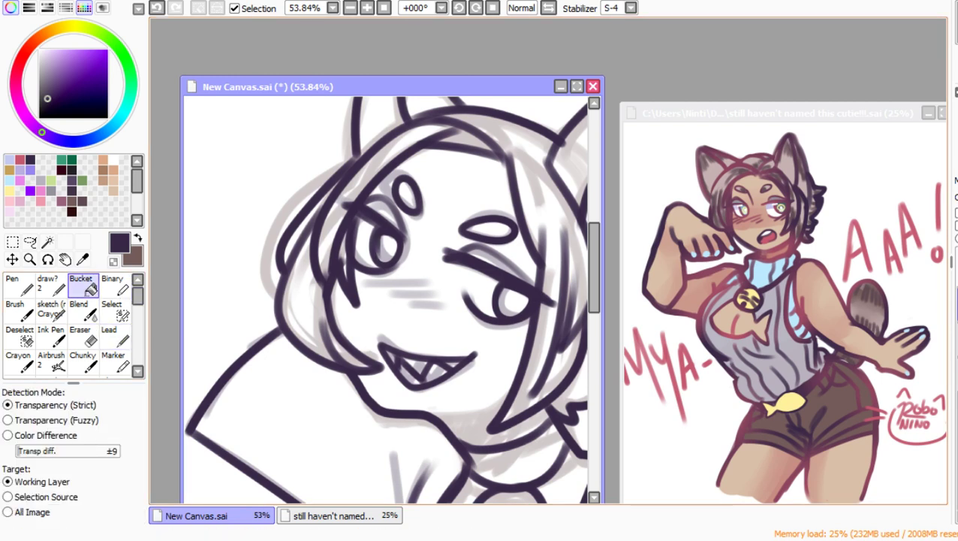
{"action": "left_click", "coordinate": [386, 247]}
{"action": "left_click", "coordinate": [511, 302]}
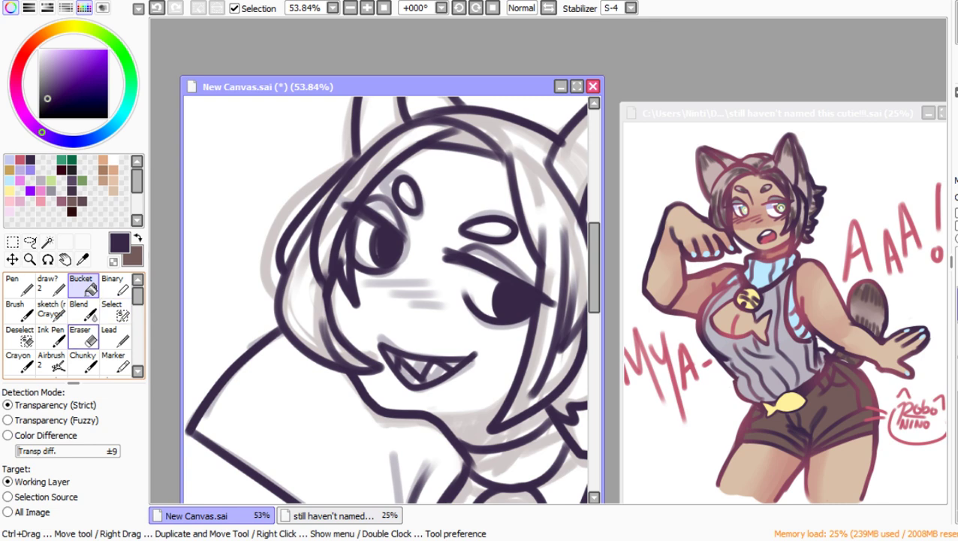
{"action": "left_click", "coordinate": [108, 334]}
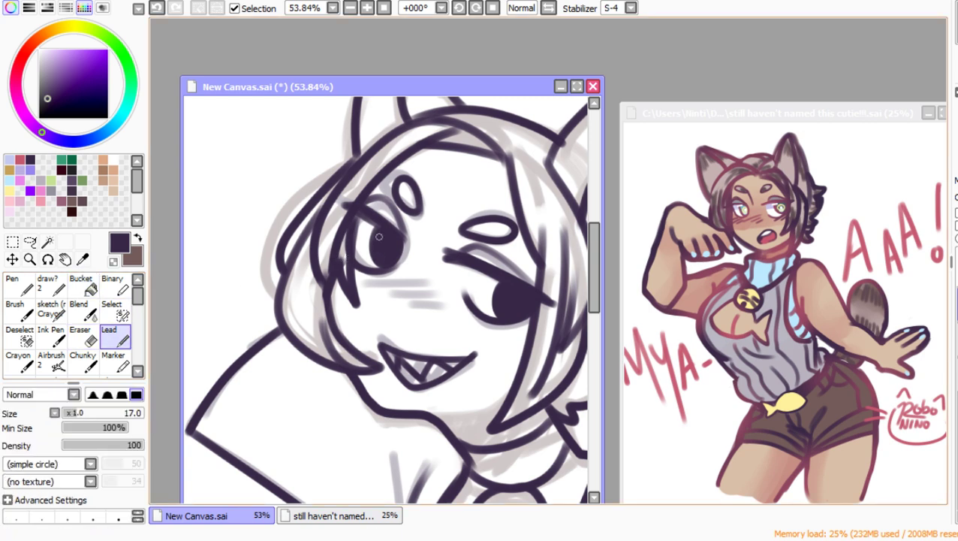
Step: Set the stroke stabilizer to 5 for the Lead brush
{"action": "left_click", "coordinate": [30, 259]}
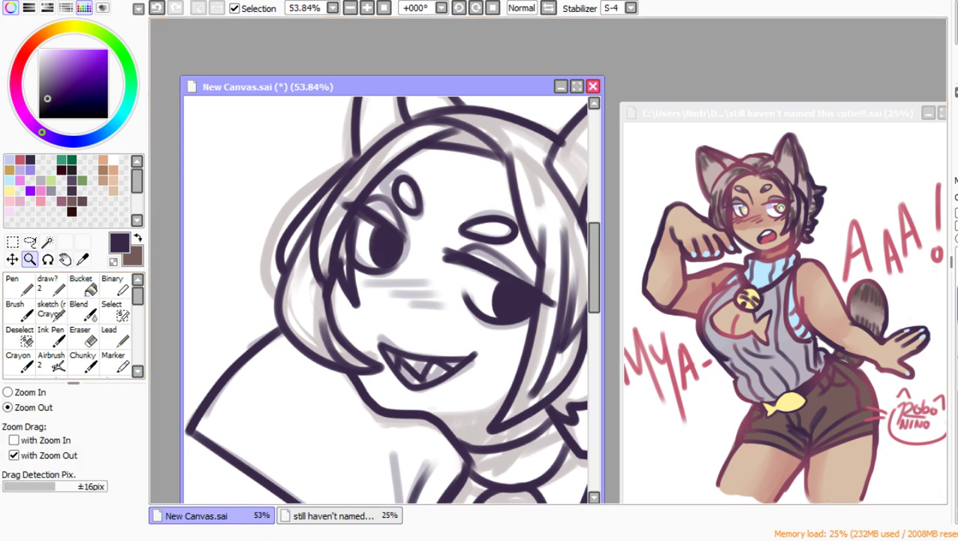
{"action": "left_click", "coordinate": [404, 144]}
{"action": "left_click", "coordinate": [404, 144]}
{"action": "left_click_drag", "start_coordinate": [580, 180], "coordinate": [615, 178]}
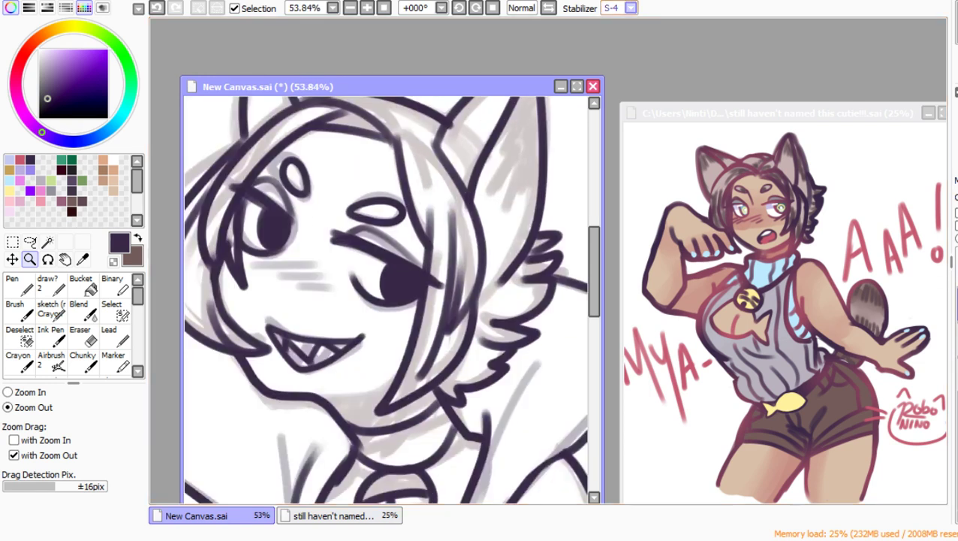
{"action": "left_click", "coordinate": [630, 8]}
{"action": "left_click", "coordinate": [612, 86]}
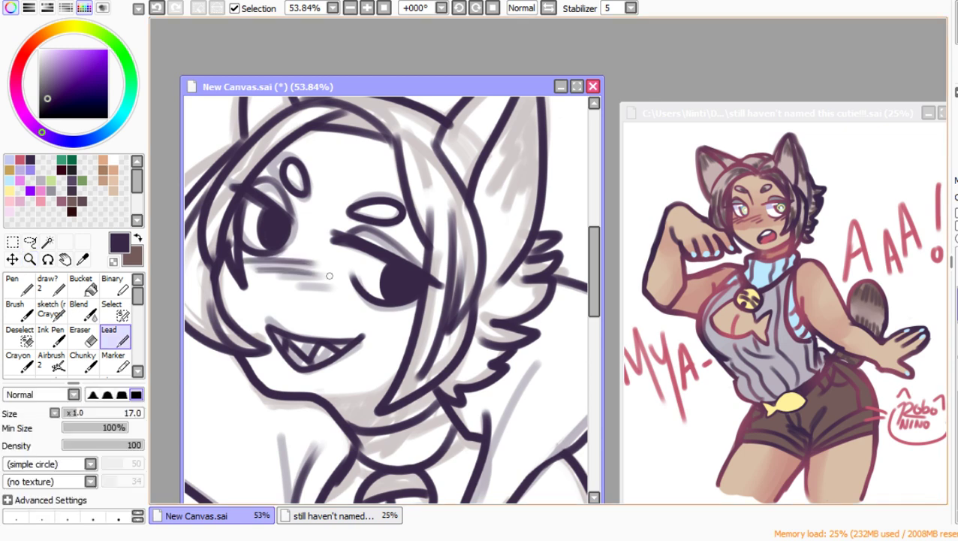
Step: Try to ink the blush lines across the nose with a brush size of 17
{"action": "left_click_drag", "start_coordinate": [287, 280], "coordinate": [338, 283]}
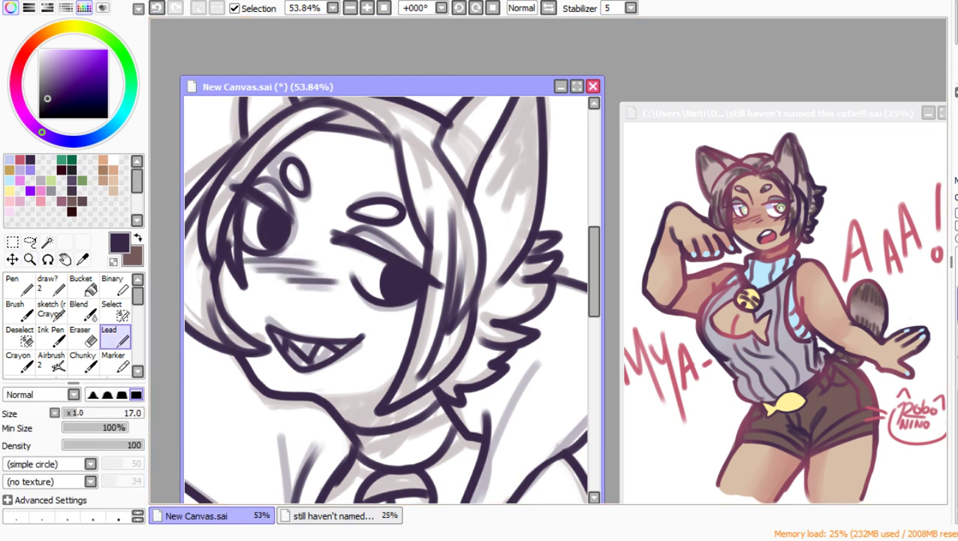
{"action": "key", "text": "ctrl+z"}
{"action": "key", "text": "ctrl+z"}
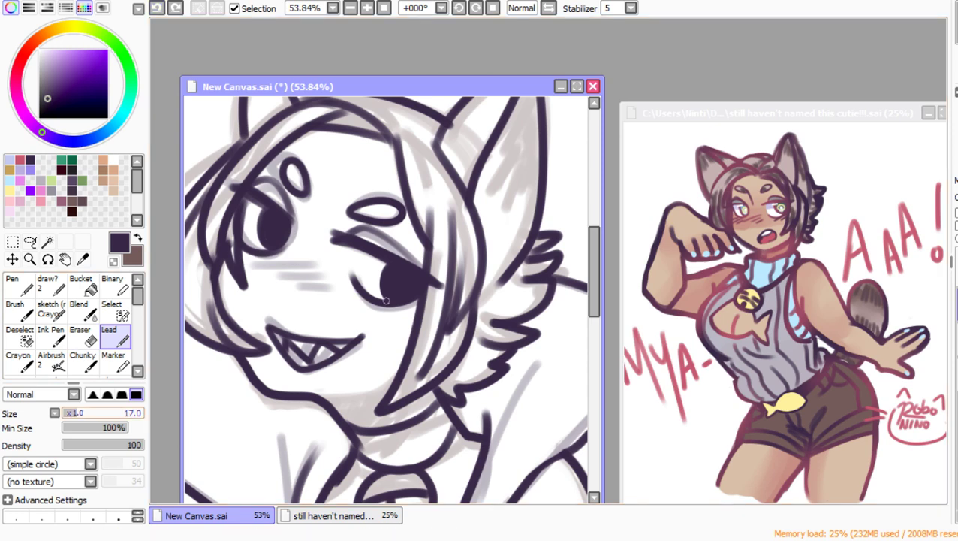
Step: Set the brush size to 14 and ink the short horizontal blush lines across the nose
{"action": "key", "text": "bracketleft"}
{"action": "key", "text": "bracketleft"}
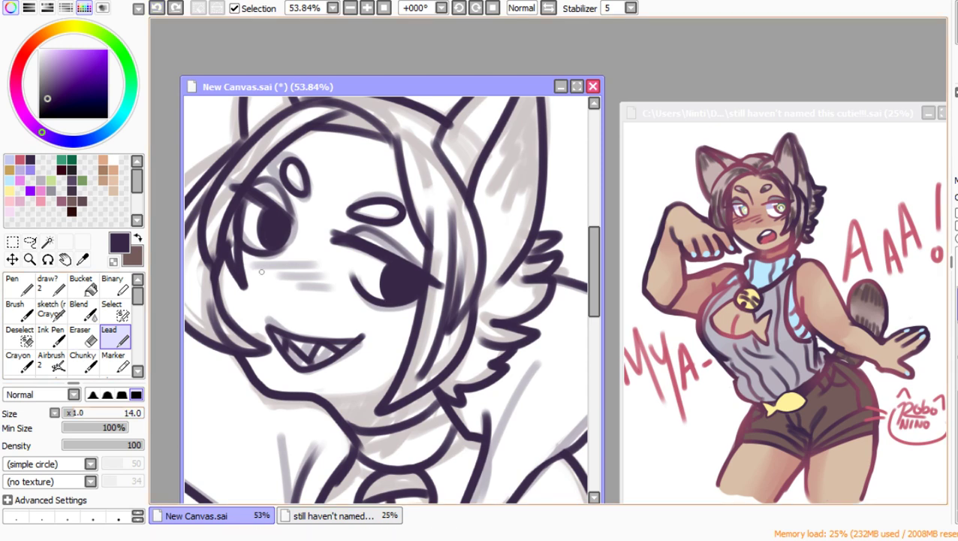
{"action": "mouse_move", "coordinate": [245, 259]}
{"action": "left_mouse_down"}
{"action": "mouse_move", "coordinate": [310, 258]}
{"action": "mouse_move", "coordinate": [348, 282]}
{"action": "left_mouse_up"}
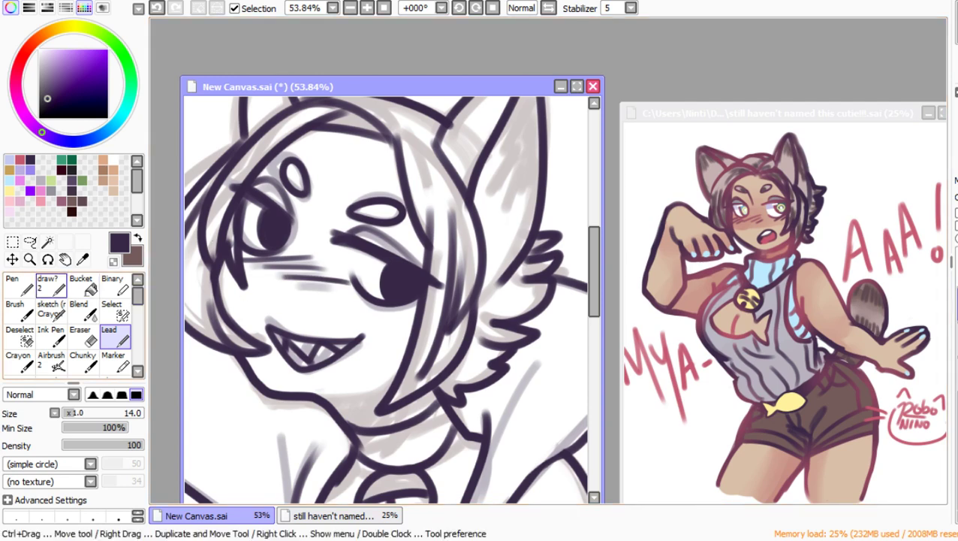
Step: Retouch the short line at the centre of the chest with the Lead brush
{"action": "left_click", "coordinate": [30, 259]}
{"action": "left_click", "coordinate": [349, 199]}
{"action": "left_click", "coordinate": [349, 200]}
{"action": "left_click", "coordinate": [350, 200]}
{"action": "left_click", "coordinate": [349, 200]}
{"action": "left_click", "coordinate": [347, 200]}
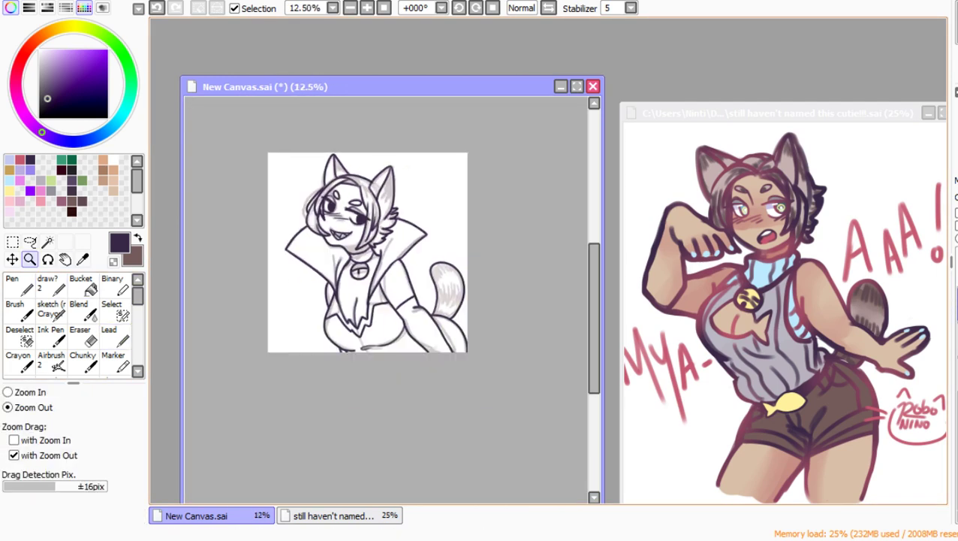
{"action": "left_click_drag", "start_coordinate": [268, 181], "coordinate": [479, 354]}
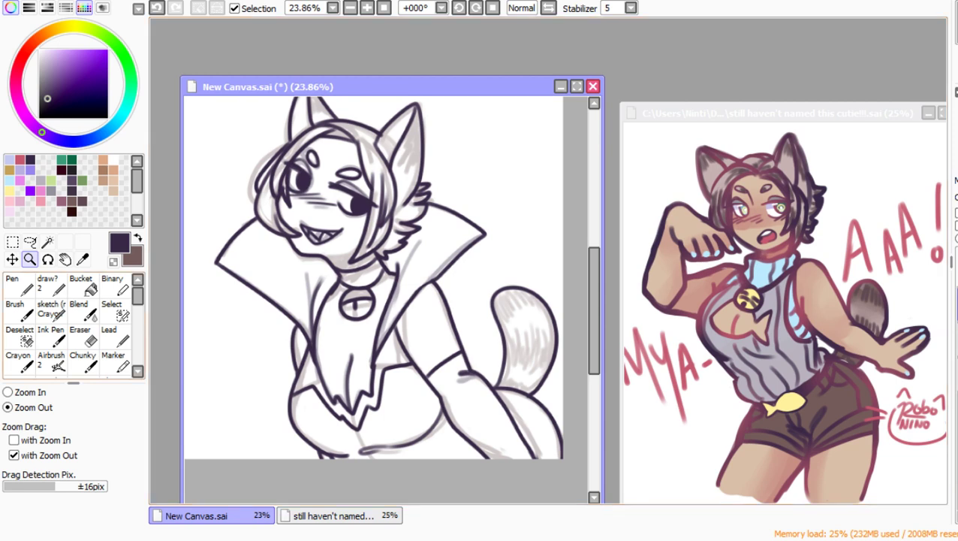
{"action": "key", "text": "n"}
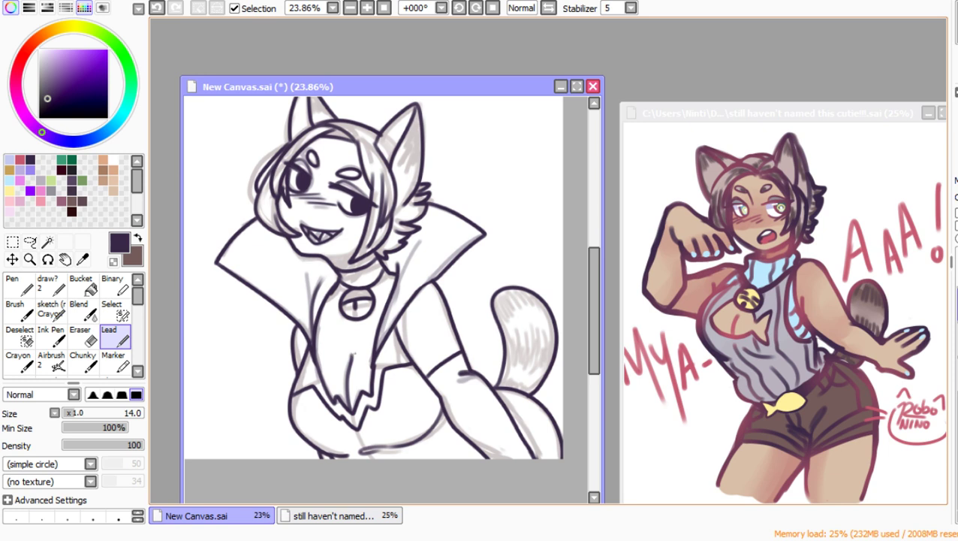
{"action": "left_click_drag", "start_coordinate": [355, 354], "coordinate": [356, 362]}
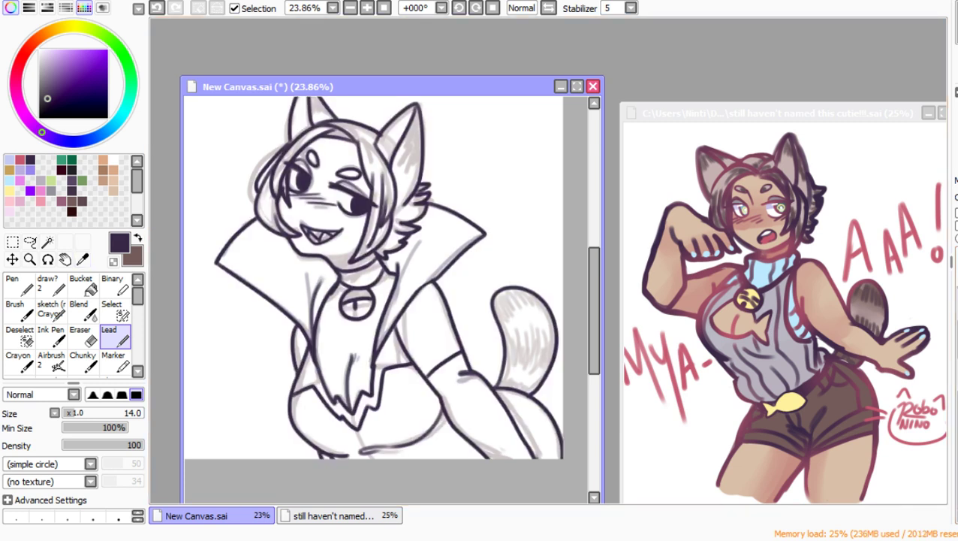
Step: Select the empty background around the character with the Magic Wand and invert the selection to cover the whole figure
{"action": "left_click", "coordinate": [48, 241]}
{"action": "left_click", "coordinate": [229, 322]}
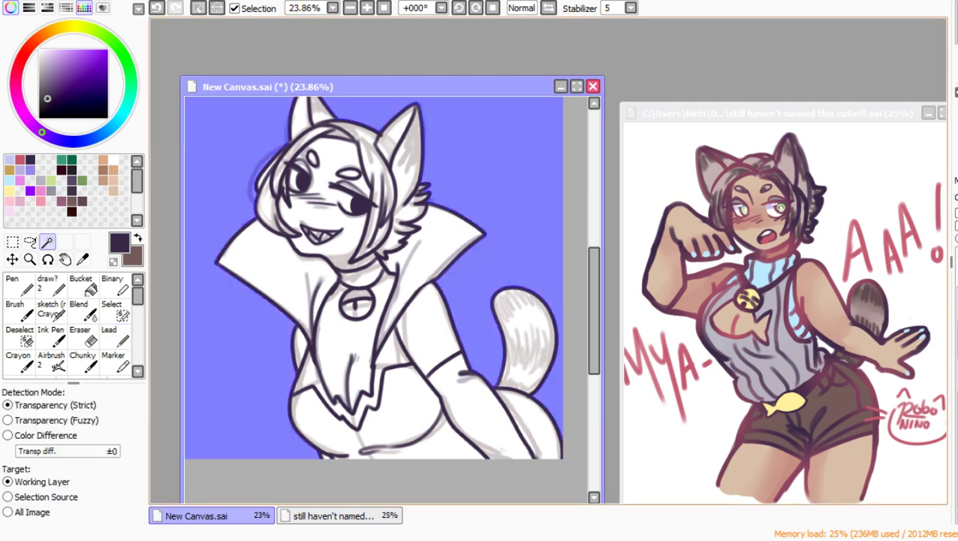
{"action": "key", "text": "ctrl+i"}
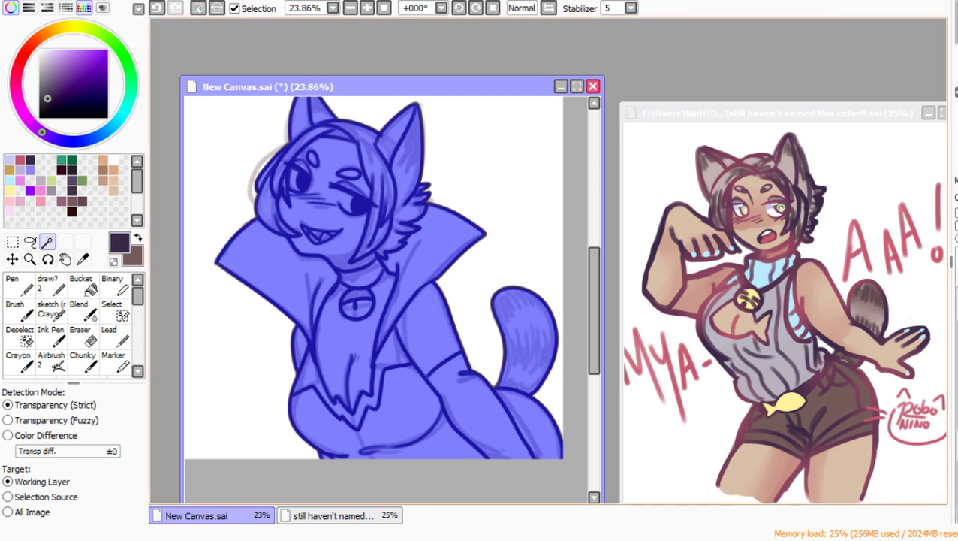
Step: Paint the entire selected figure light tan with the Ink Pen at size 250, then clear the selection
{"action": "left_click", "coordinate": [114, 191]}
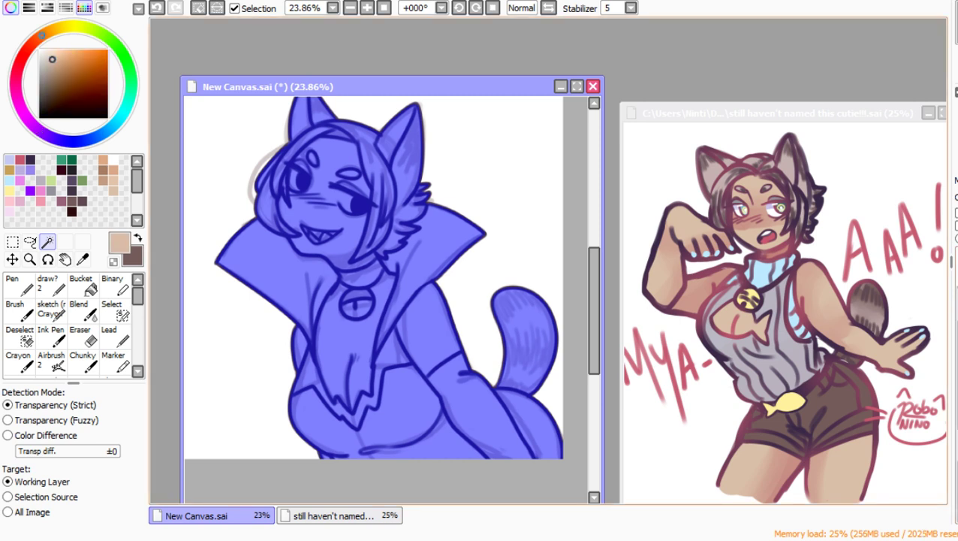
{"action": "left_click", "coordinate": [51, 337]}
{"action": "mouse_move", "coordinate": [348, 222]}
{"action": "left_mouse_down"}
{"action": "mouse_move", "coordinate": [473, 213]}
{"action": "mouse_move", "coordinate": [197, 263]}
{"action": "mouse_move", "coordinate": [343, 201]}
{"action": "mouse_move", "coordinate": [400, 155]}
{"action": "mouse_move", "coordinate": [361, 132]}
{"action": "mouse_move", "coordinate": [284, 116]}
{"action": "left_mouse_up"}
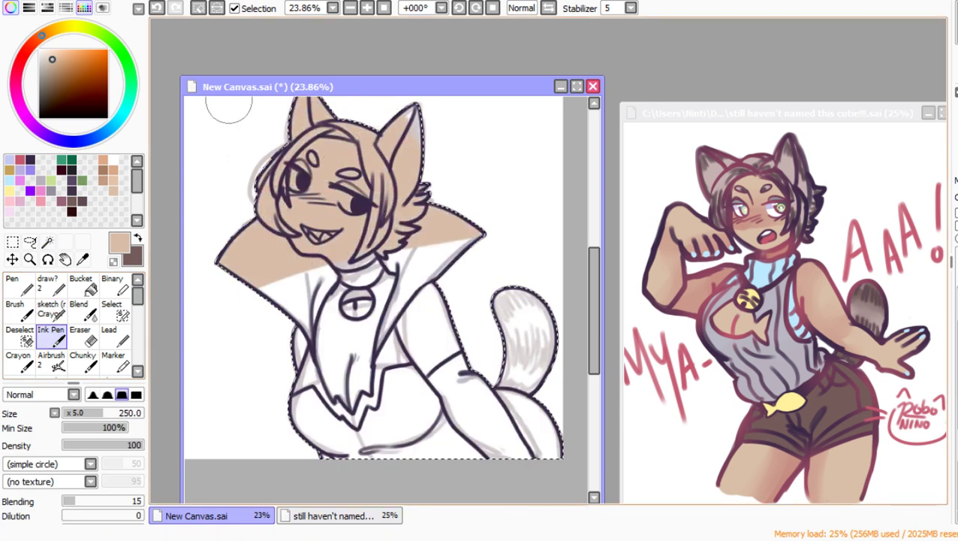
{"action": "mouse_move", "coordinate": [229, 106]}
{"action": "left_mouse_down"}
{"action": "mouse_move", "coordinate": [399, 443]}
{"action": "mouse_move", "coordinate": [436, 471]}
{"action": "mouse_move", "coordinate": [576, 437]}
{"action": "mouse_move", "coordinate": [487, 434]}
{"action": "mouse_move", "coordinate": [349, 398]}
{"action": "left_mouse_up"}
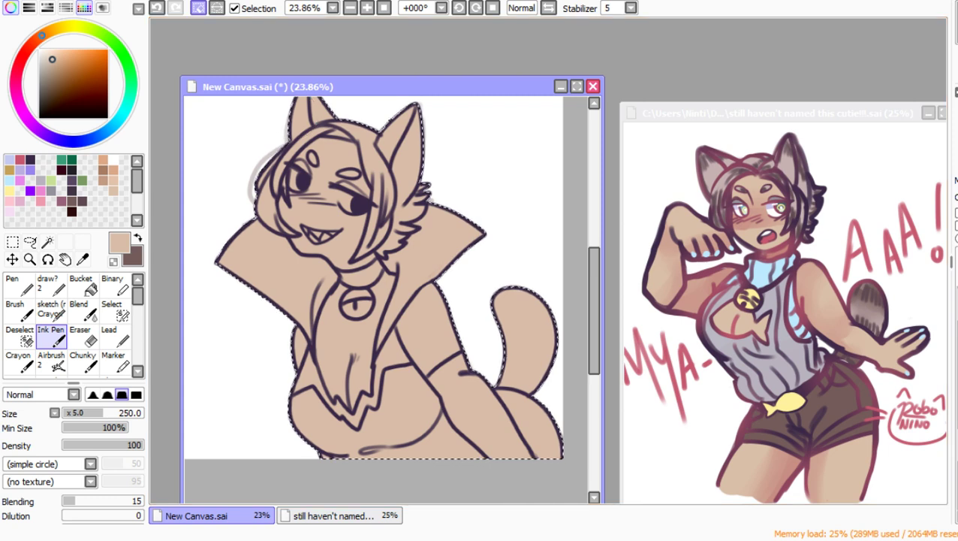
{"action": "left_click", "coordinate": [198, 7]}
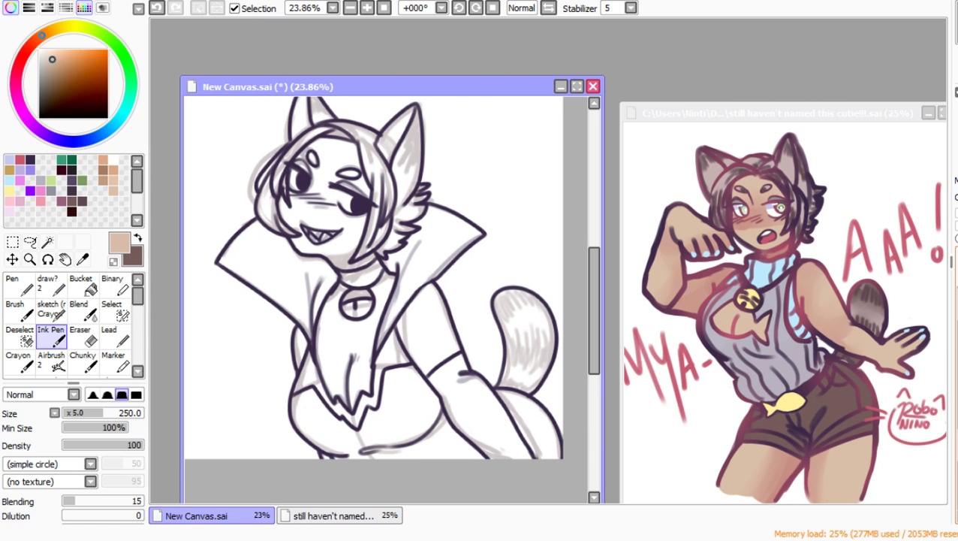
Step: Erase the rough inner edge of the jawline below the mouth and re-ink the chin line in dark purple
{"action": "left_click", "coordinate": [30, 259]}
{"action": "left_click_drag", "start_coordinate": [236, 209], "coordinate": [411, 318]}
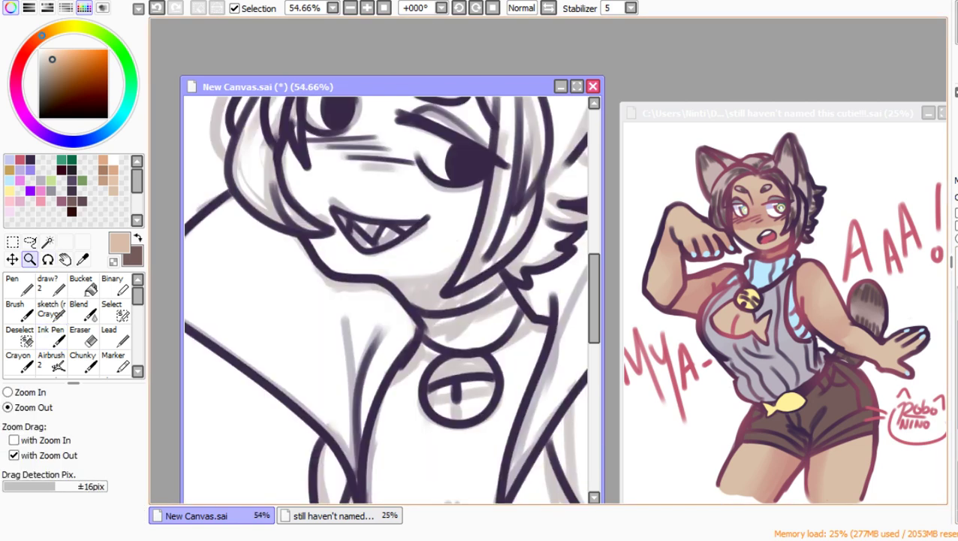
{"action": "left_click", "coordinate": [81, 335]}
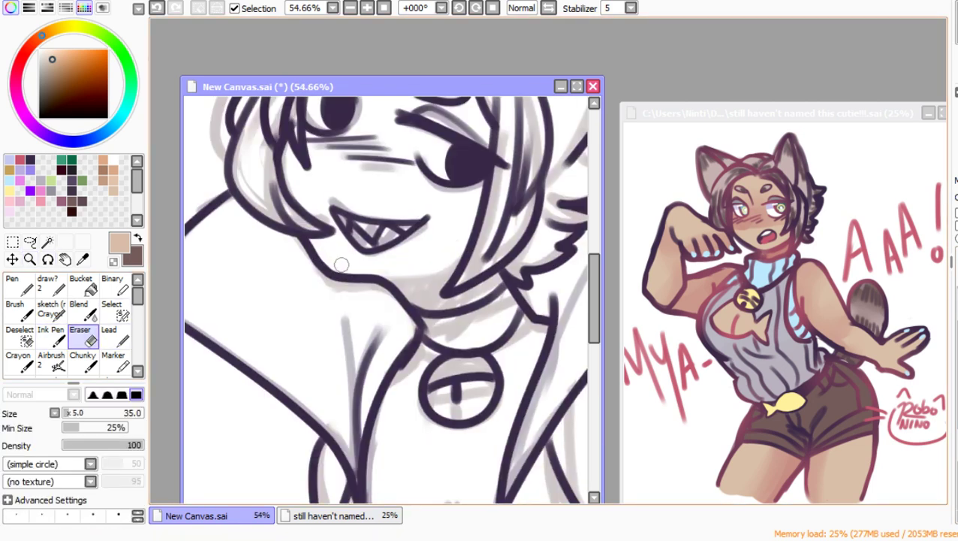
{"action": "left_click_drag", "start_coordinate": [342, 264], "coordinate": [391, 272]}
{"action": "left_click", "coordinate": [114, 336]}
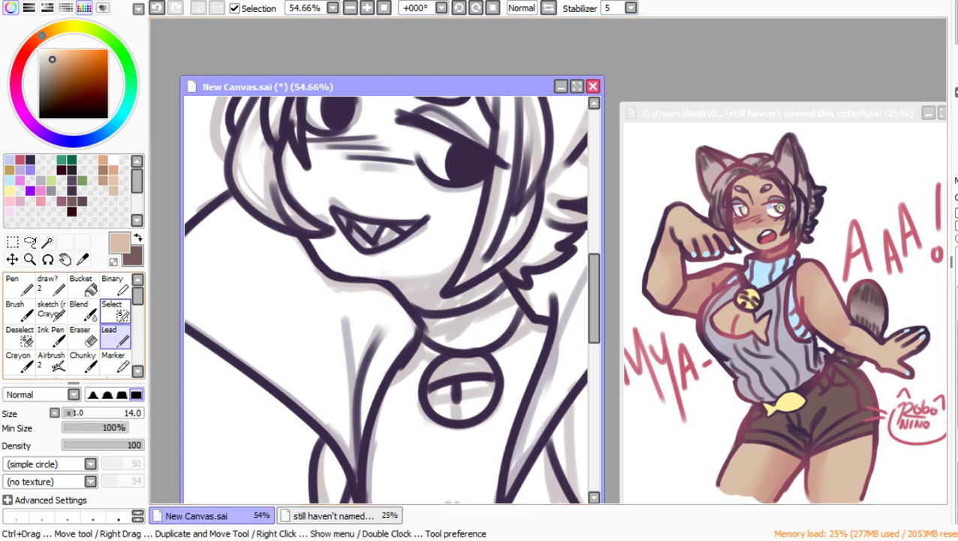
{"action": "left_click", "coordinate": [30, 160]}
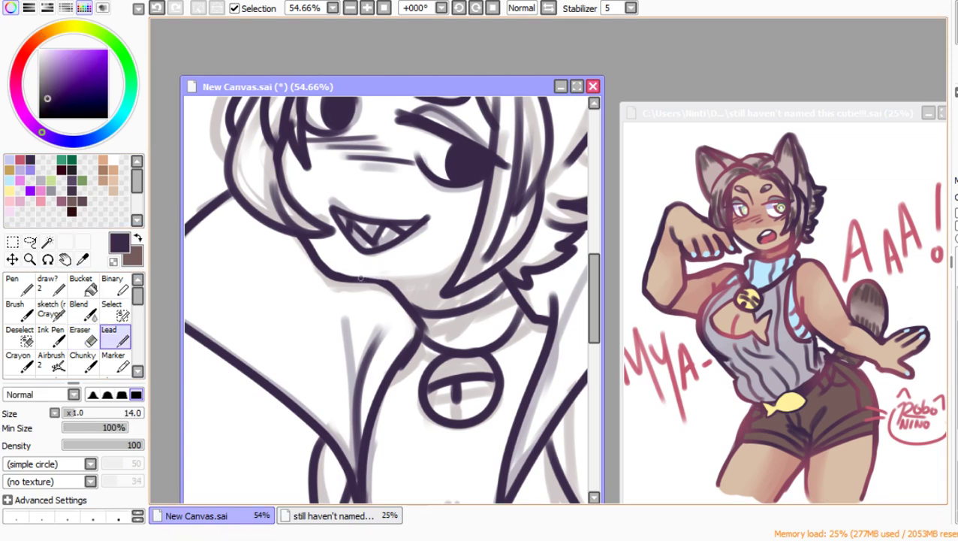
{"action": "left_click_drag", "start_coordinate": [344, 276], "coordinate": [433, 275]}
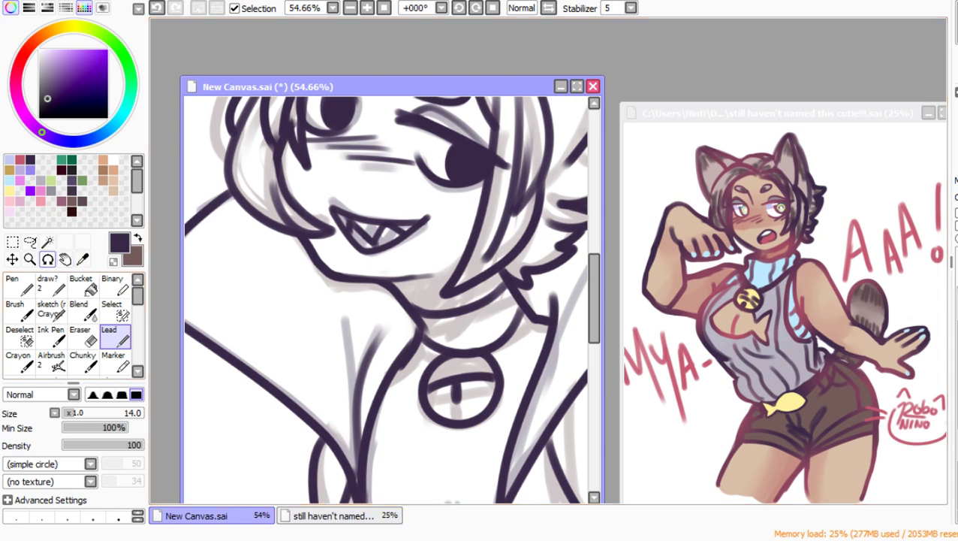
{"action": "left_click", "coordinate": [30, 259]}
{"action": "left_click", "coordinate": [366, 298]}
{"action": "left_click", "coordinate": [366, 298]}
{"action": "left_click", "coordinate": [367, 298]}
{"action": "left_click", "coordinate": [366, 298]}
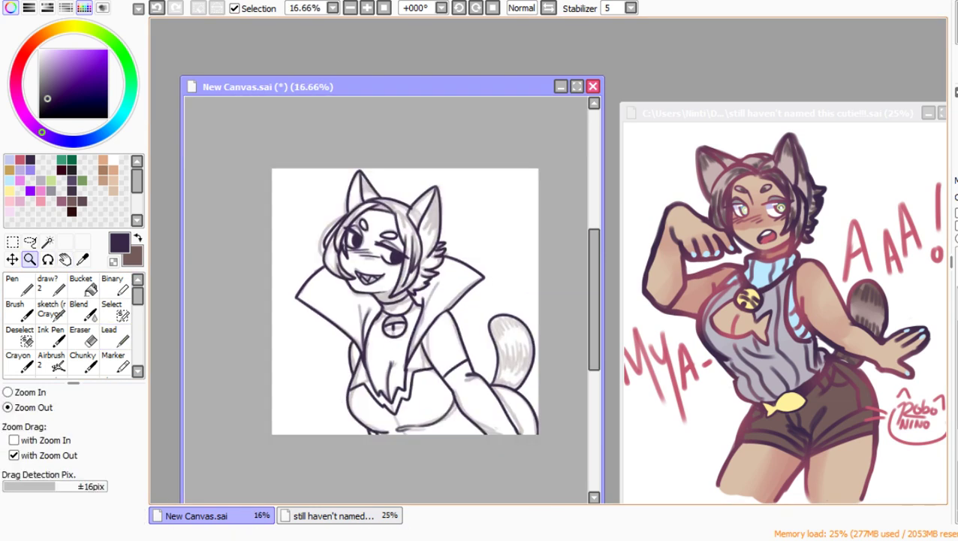
{"action": "left_click_drag", "start_coordinate": [299, 229], "coordinate": [576, 444]}
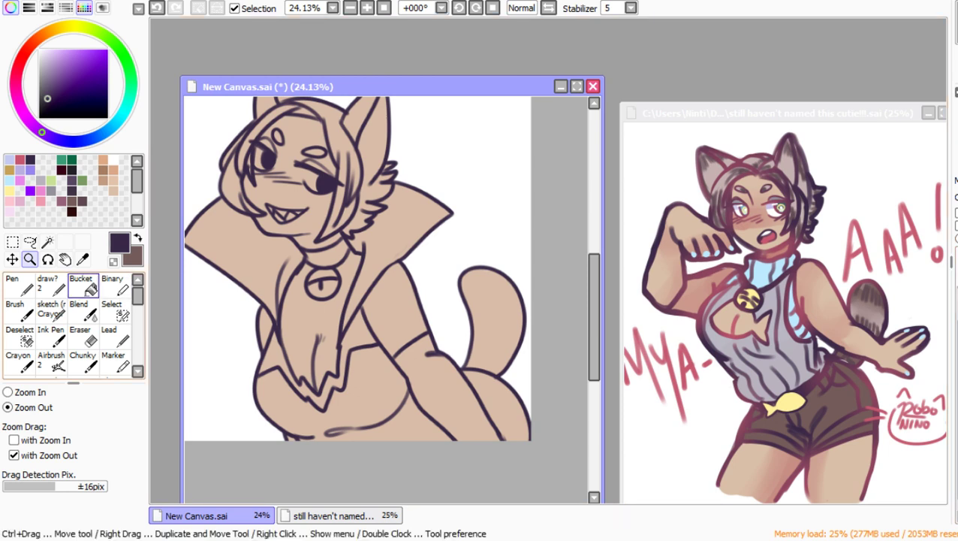
{"action": "left_click", "coordinate": [83, 285]}
{"action": "left_click", "coordinate": [72, 190]}
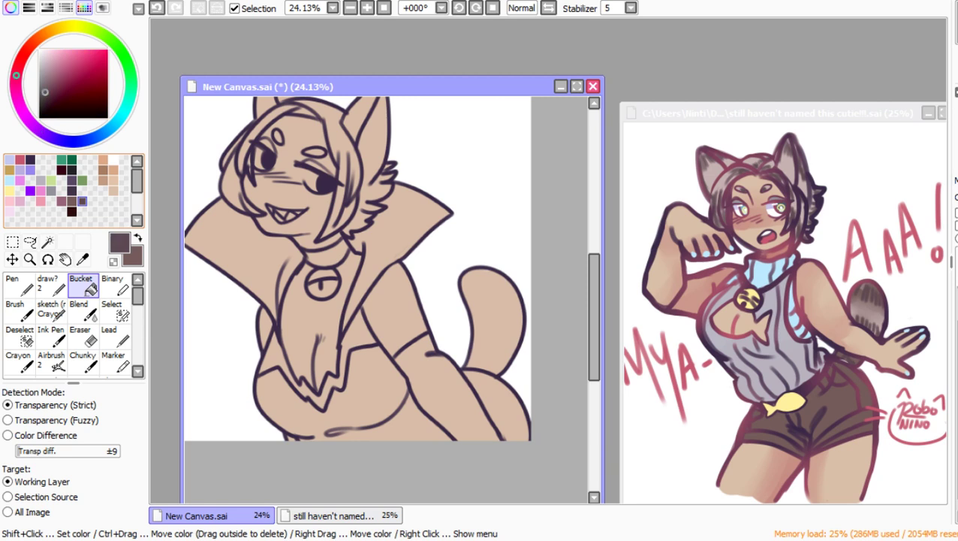
{"action": "left_click", "coordinate": [245, 156]}
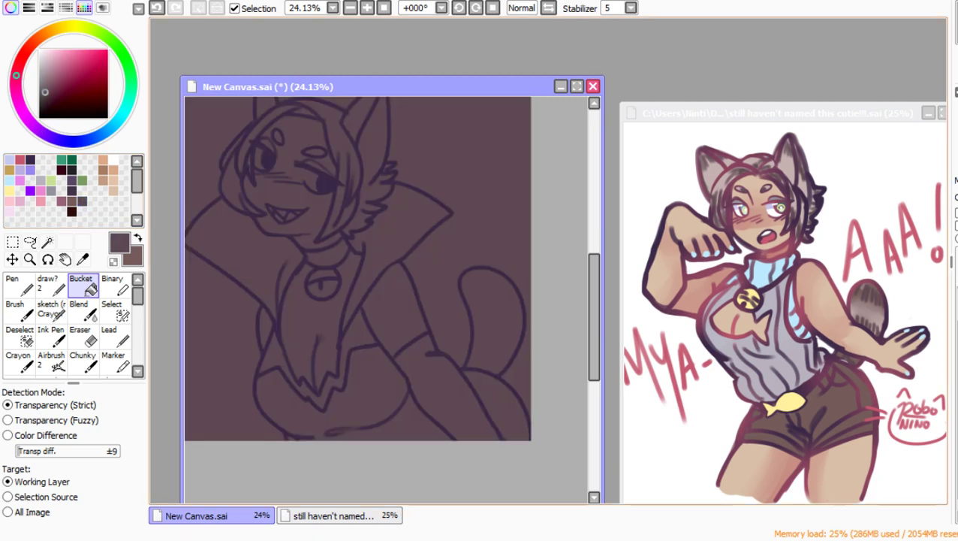
{"action": "key", "text": "ctrl+z"}
Step: Target the selection source for Bucket fills, flood the bodice and hip dark mauve, and touch up the fold at the bodice's lower edge
{"action": "left_click", "coordinate": [30, 497]}
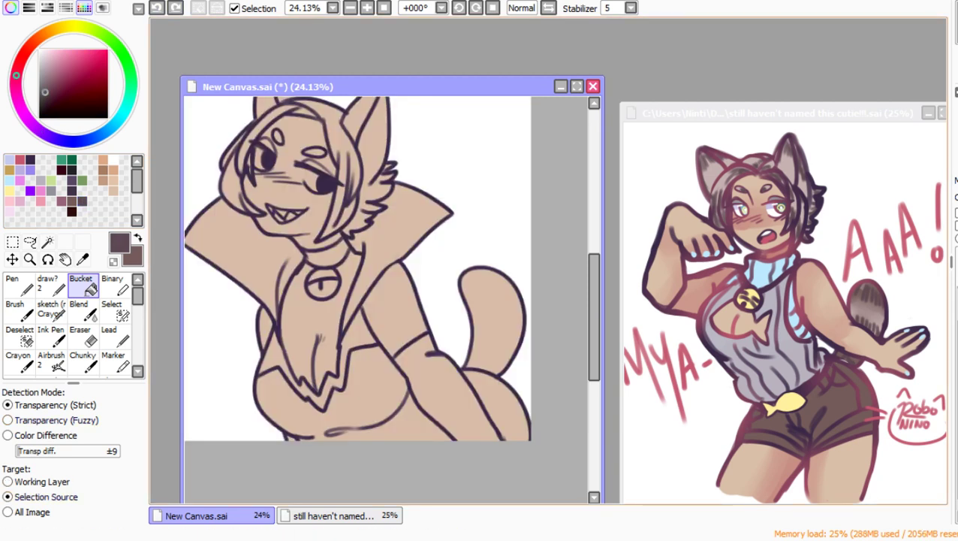
{"action": "left_click", "coordinate": [365, 396]}
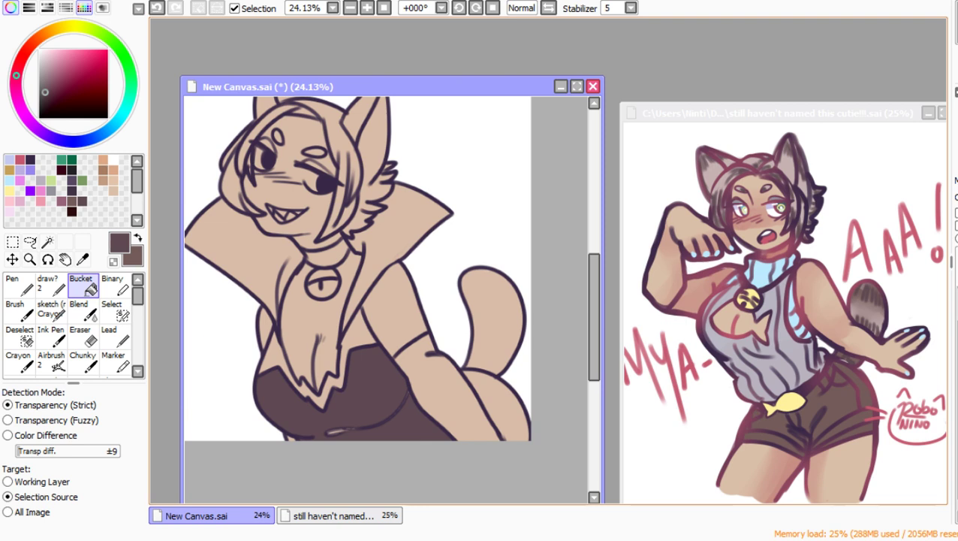
{"action": "left_click", "coordinate": [501, 406]}
{"action": "key", "text": "b"}
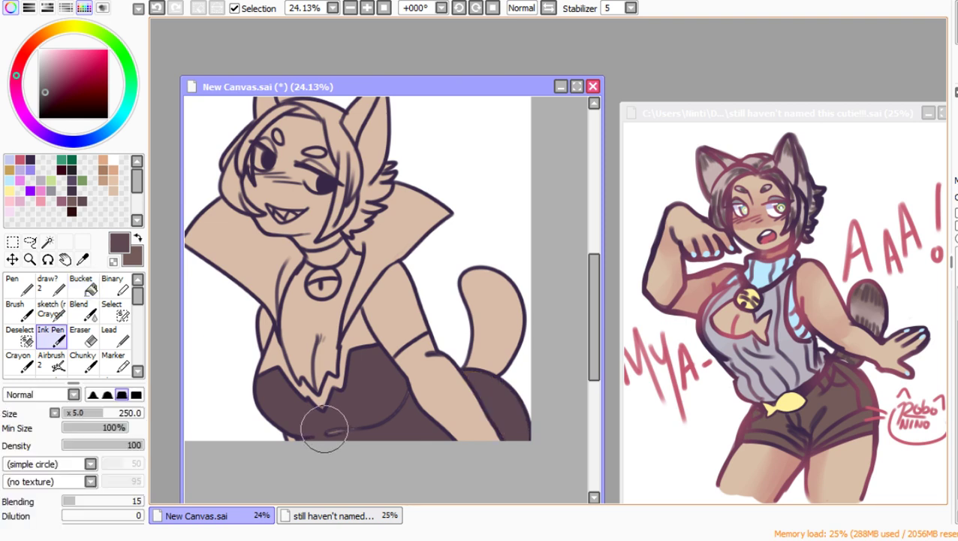
{"action": "left_click_drag", "start_coordinate": [325, 432], "coordinate": [359, 432]}
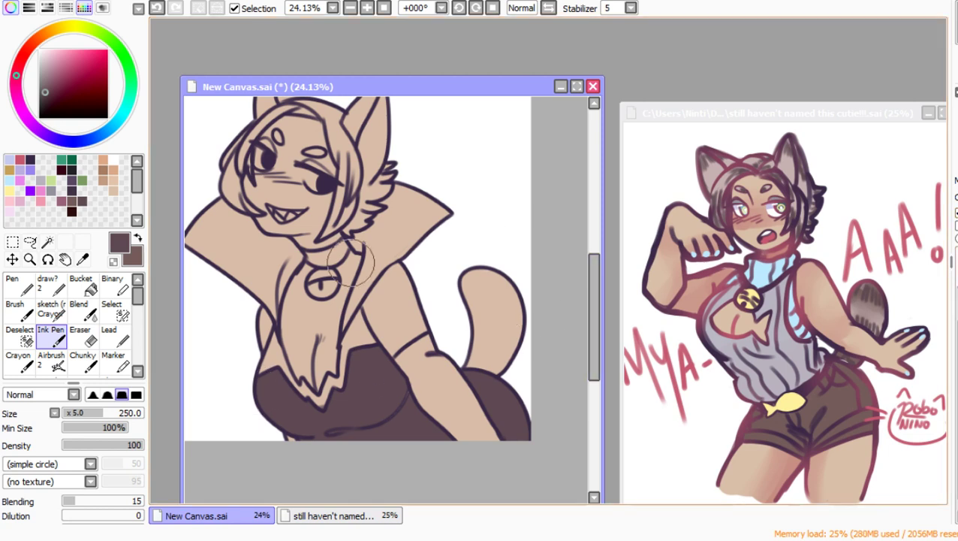
Step: Recolour the whole bodice and hip golden yellow with the Ink Pen at size 250
{"action": "left_click", "coordinate": [10, 171]}
{"action": "left_click_drag", "start_coordinate": [71, 62], "coordinate": [77, 50]}
{"action": "mouse_move", "coordinate": [326, 330]}
{"action": "left_mouse_down"}
{"action": "mouse_move", "coordinate": [398, 350]}
{"action": "mouse_move", "coordinate": [310, 423]}
{"action": "mouse_move", "coordinate": [537, 366]}
{"action": "mouse_move", "coordinate": [561, 379]}
{"action": "mouse_move", "coordinate": [536, 441]}
{"action": "mouse_move", "coordinate": [426, 493]}
{"action": "left_mouse_up"}
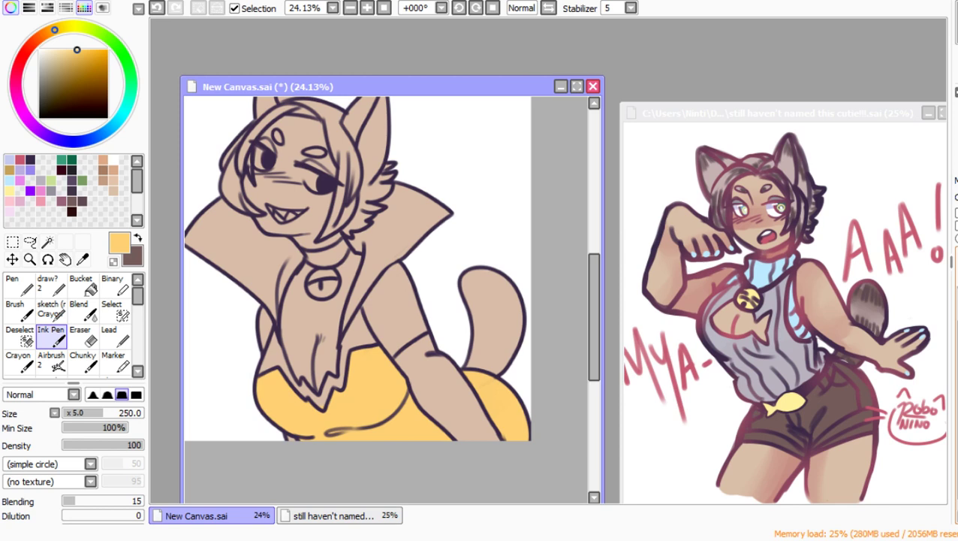
Step: Fill the jacket's jagged front edges and both sides of the high collar with dark mauve
{"action": "left_click", "coordinate": [84, 285]}
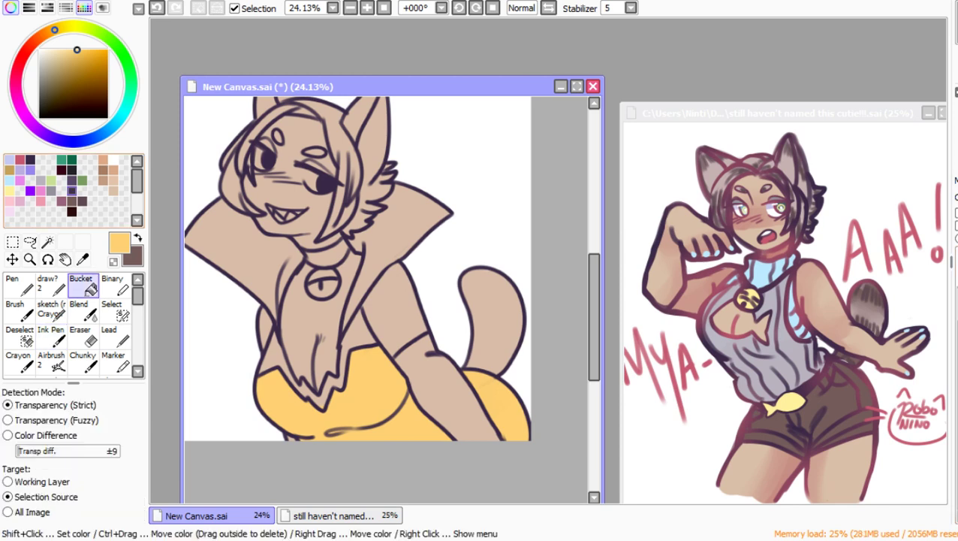
{"action": "left_click", "coordinate": [82, 202]}
{"action": "left_click", "coordinate": [362, 334]}
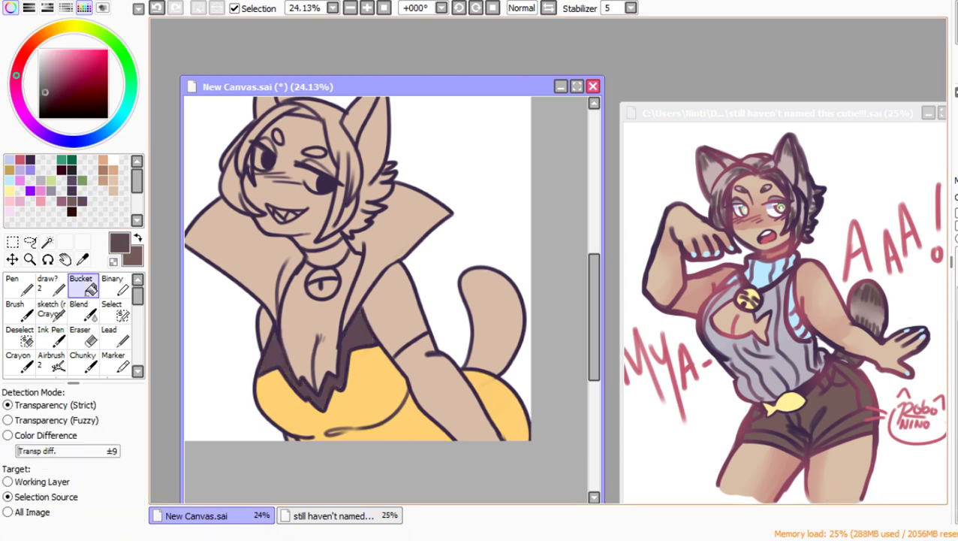
{"action": "left_click", "coordinate": [405, 218]}
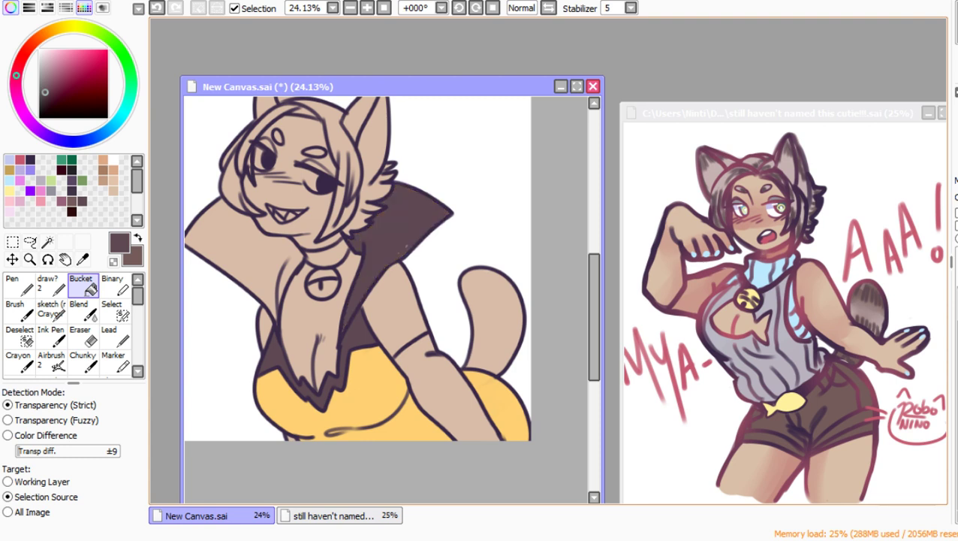
{"action": "left_click", "coordinate": [225, 225]}
{"action": "left_click", "coordinate": [48, 284]}
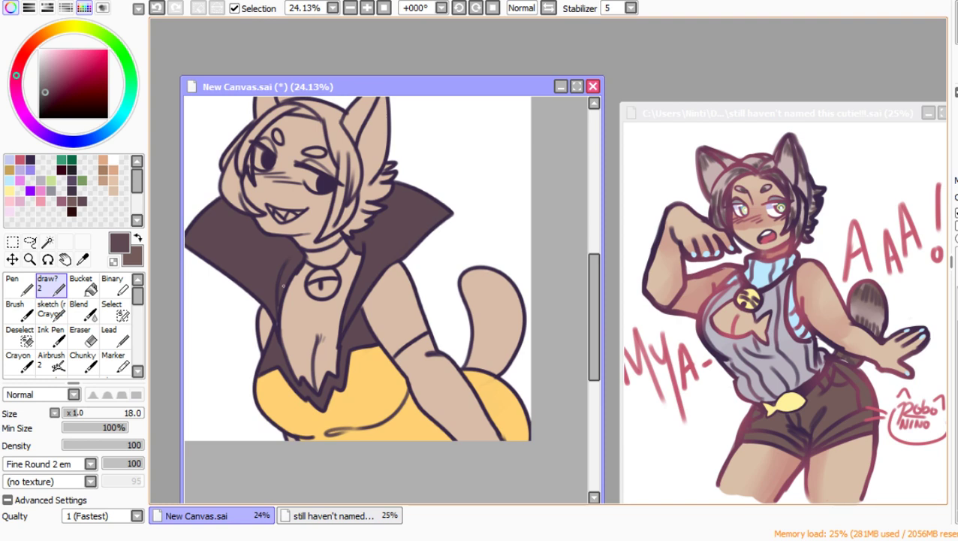
Step: Sample the bodice's golden yellow and fill the choker band with it
{"action": "left_click", "coordinate": [82, 285]}
{"action": "right_click", "coordinate": [353, 401]}
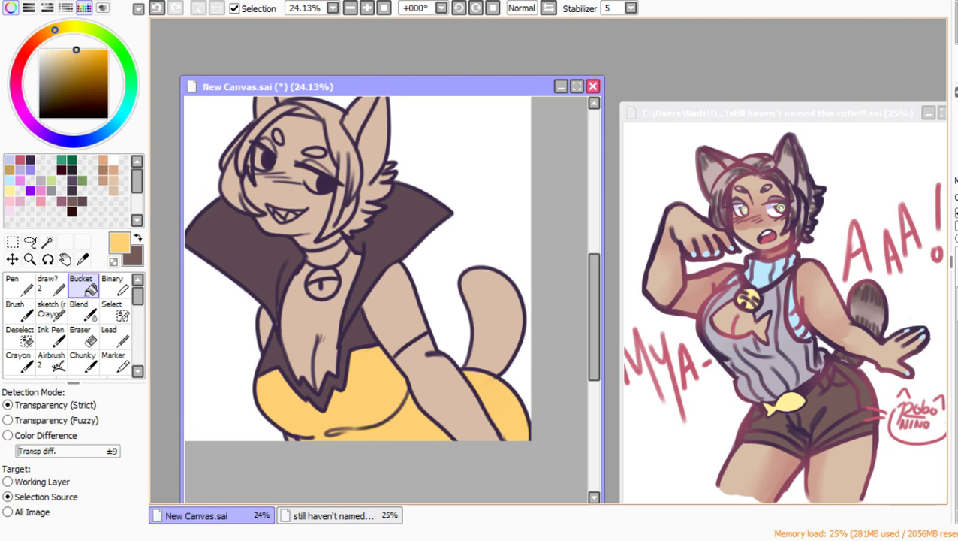
{"action": "left_click", "coordinate": [325, 254]}
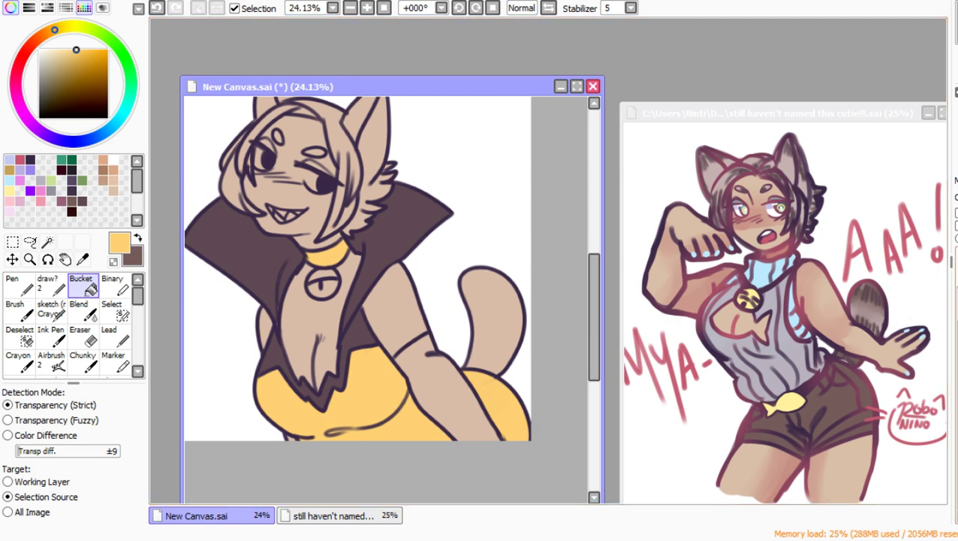
Step: Sample the collar's dark mauve and fill the short sleeve and the jacket section beside the chest with it
{"action": "right_click", "coordinate": [399, 223]}
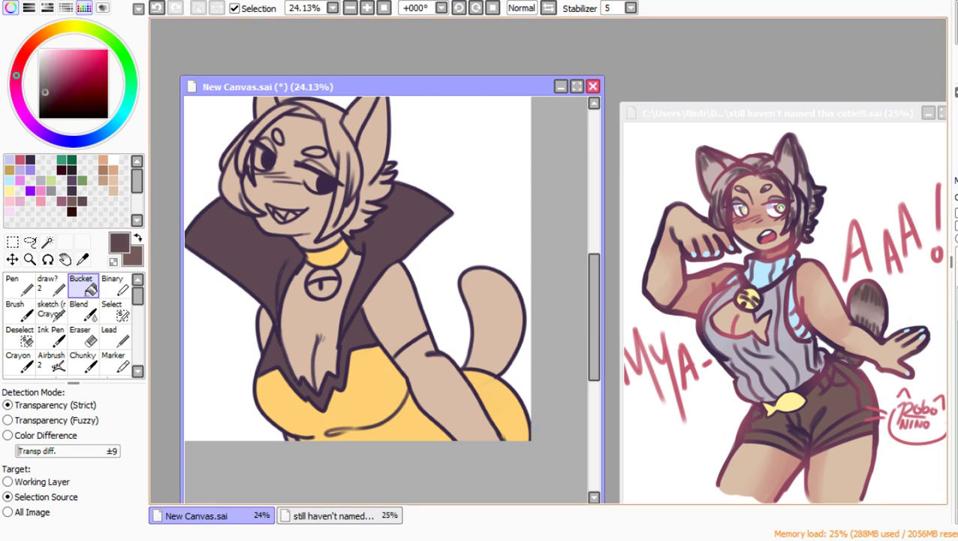
{"action": "left_click", "coordinate": [397, 310]}
{"action": "left_click", "coordinate": [266, 330]}
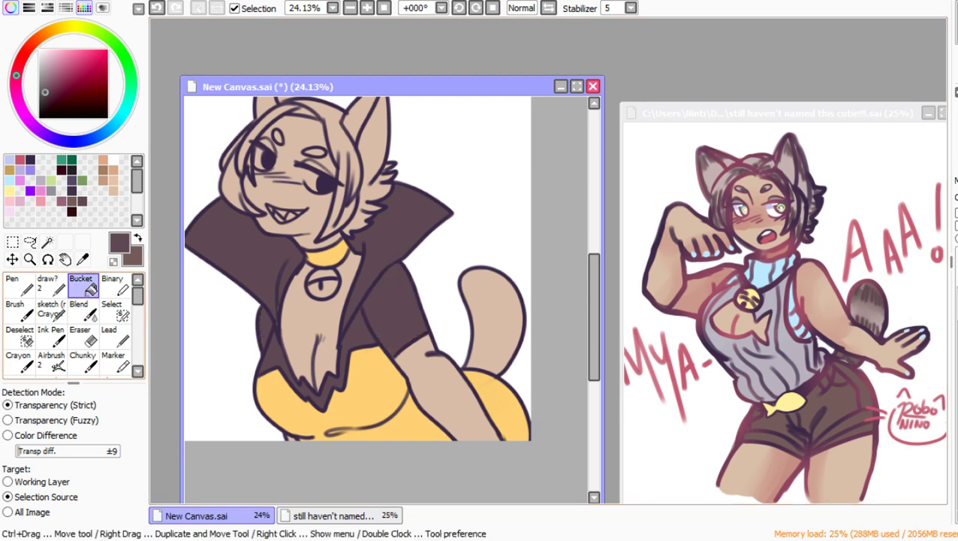
{"action": "left_click", "coordinate": [53, 286]}
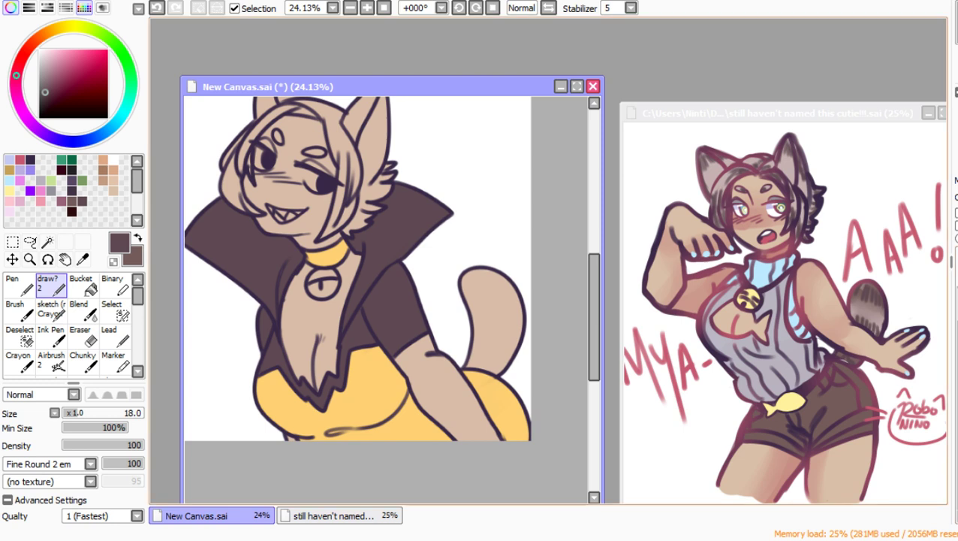
Step: Sample the pale mauve-grey from the reference character's ear and fill the tail with it
{"action": "right_click", "coordinate": [801, 161]}
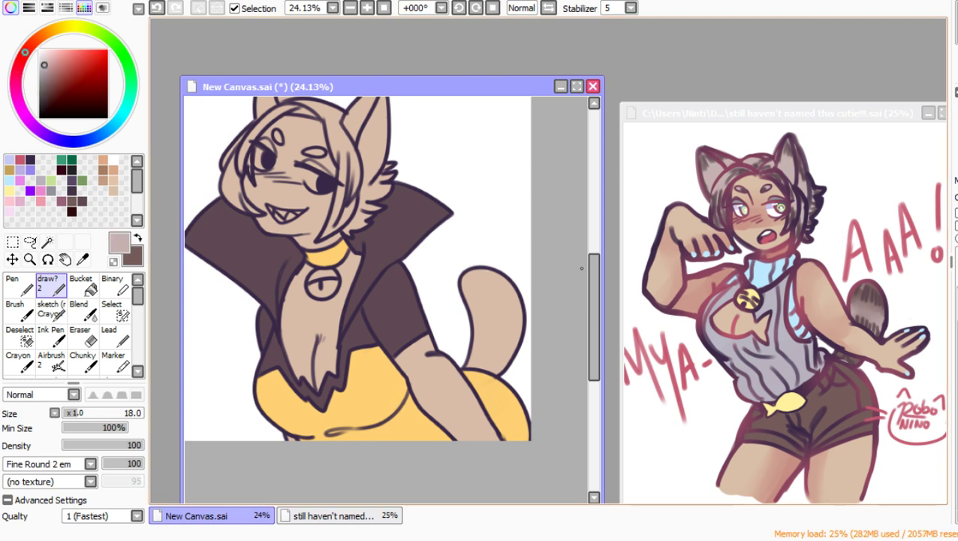
{"action": "left_click_drag", "start_coordinate": [593, 274], "coordinate": [593, 261]}
{"action": "left_click", "coordinate": [84, 289]}
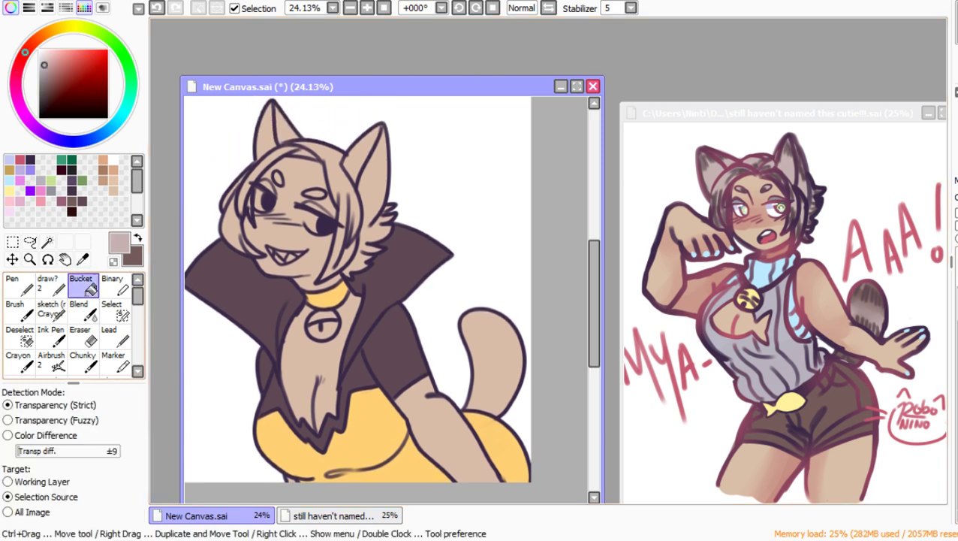
{"action": "left_click", "coordinate": [492, 353]}
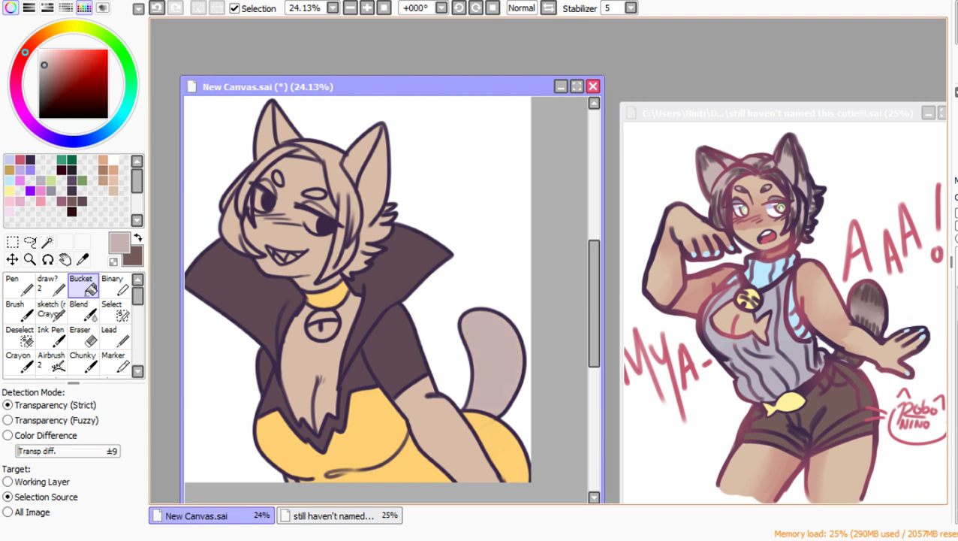
Step: Fill all sections of the hair and both cat ears with the pale mauve-grey
{"action": "left_click", "coordinate": [230, 223]}
{"action": "left_click", "coordinate": [371, 224]}
{"action": "left_click", "coordinate": [363, 153]}
{"action": "left_click", "coordinate": [338, 177]}
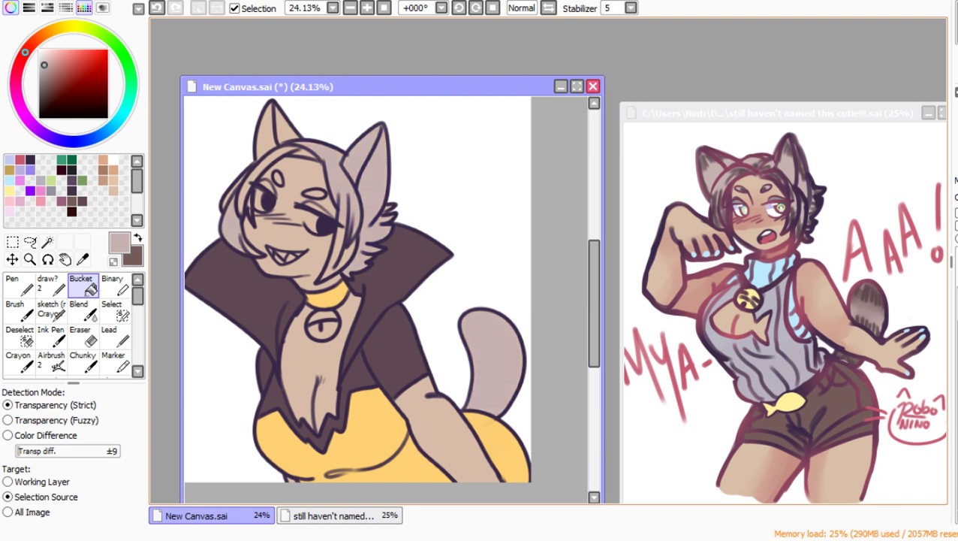
{"action": "left_click", "coordinate": [333, 254]}
{"action": "left_click", "coordinate": [244, 189]}
{"action": "left_click", "coordinate": [285, 132]}
{"action": "left_click", "coordinate": [266, 132]}
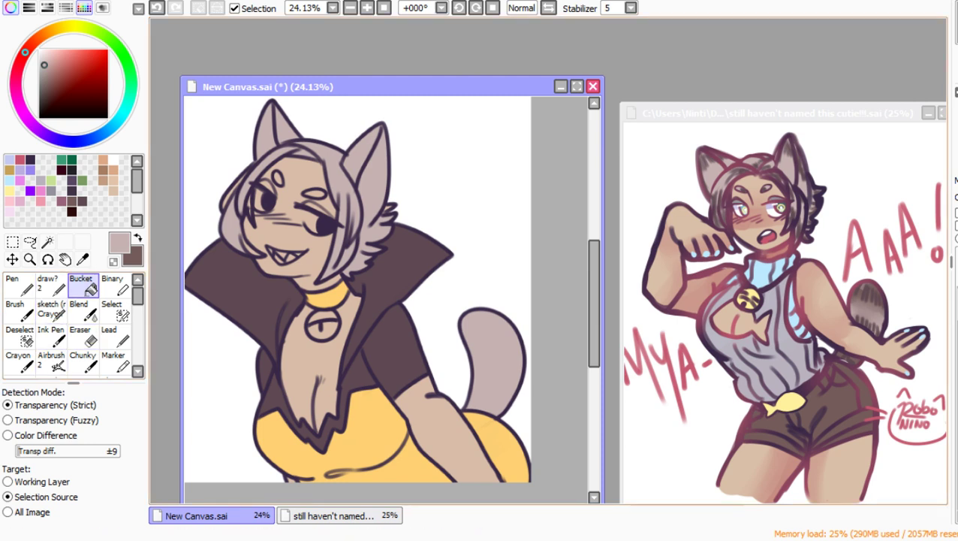
{"action": "left_click", "coordinate": [52, 285]}
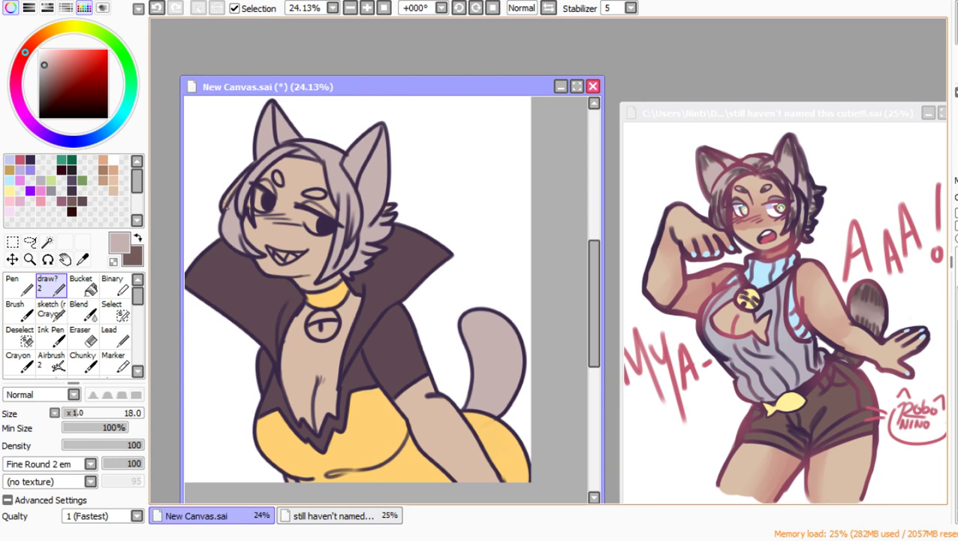
Step: Fill both eyebrow shapes with the same pale mauve-grey as the hair
{"action": "left_click", "coordinate": [30, 259]}
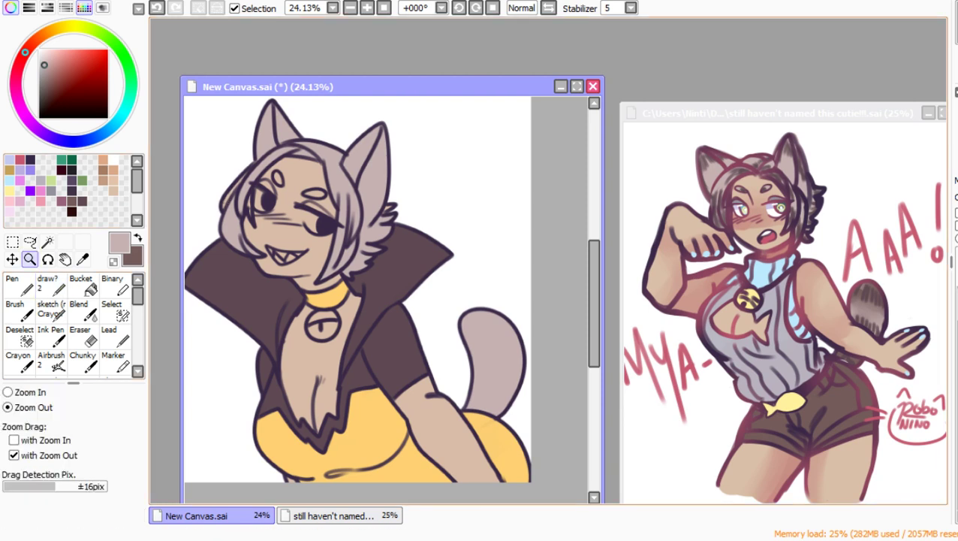
{"action": "left_click_drag", "start_coordinate": [219, 127], "coordinate": [336, 245]}
{"action": "left_click", "coordinate": [275, 187]}
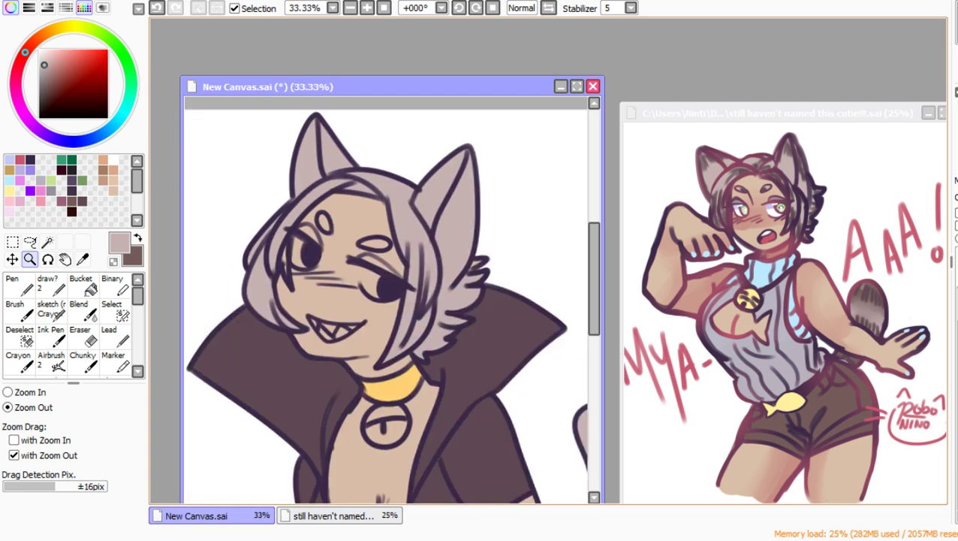
{"action": "left_click_drag", "start_coordinate": [245, 179], "coordinate": [499, 391]}
{"action": "left_click", "coordinate": [428, 233]}
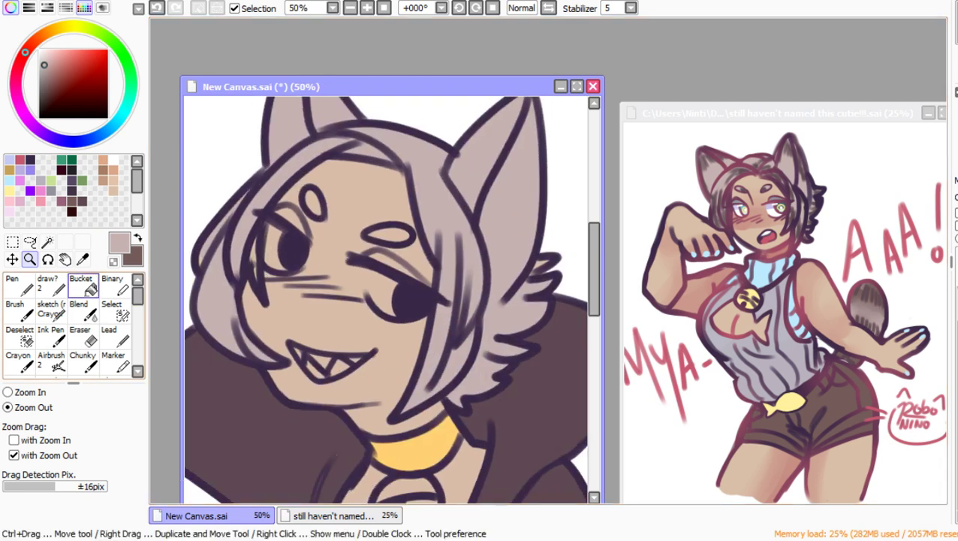
{"action": "left_click", "coordinate": [48, 284]}
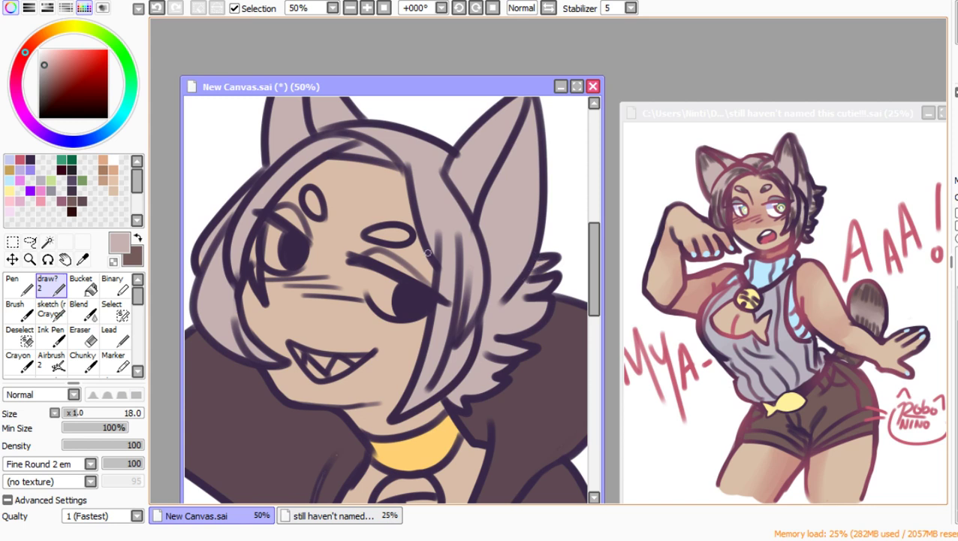
{"action": "left_click", "coordinate": [81, 284]}
{"action": "left_click", "coordinate": [312, 203]}
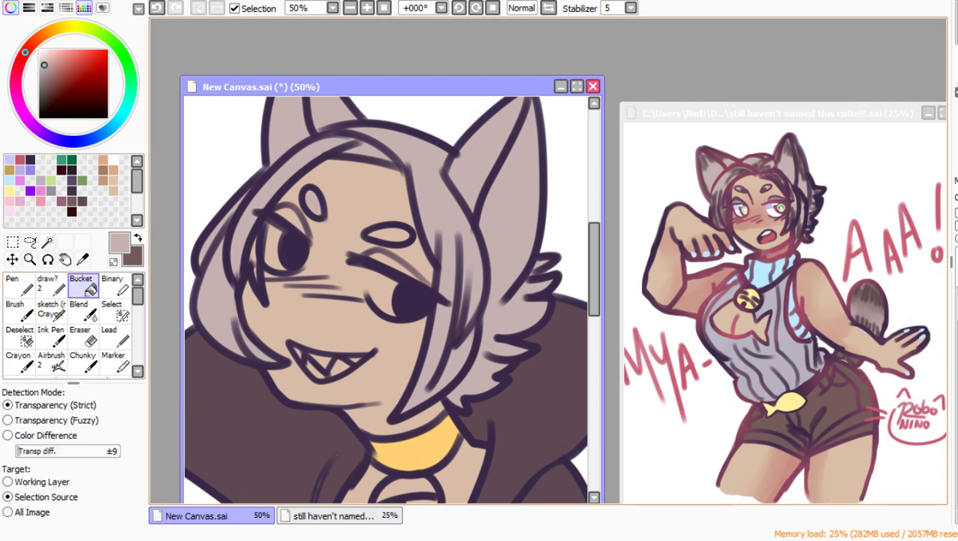
{"action": "left_click", "coordinate": [388, 234]}
{"action": "left_click", "coordinate": [51, 286]}
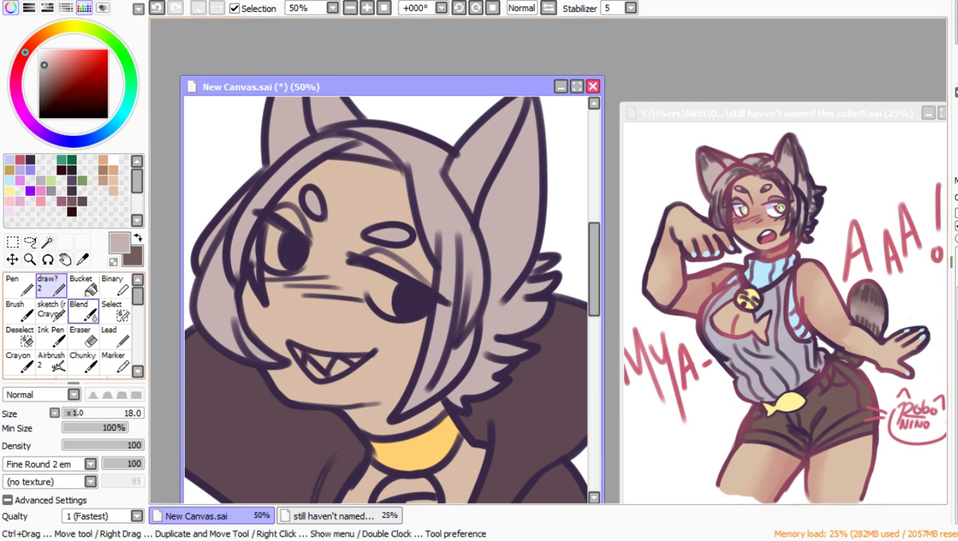
Step: Paint dark mauve markings on both ear tips and stripes across the tail with the Lead brush at size 32
{"action": "left_click", "coordinate": [110, 335]}
{"action": "left_click", "coordinate": [82, 201]}
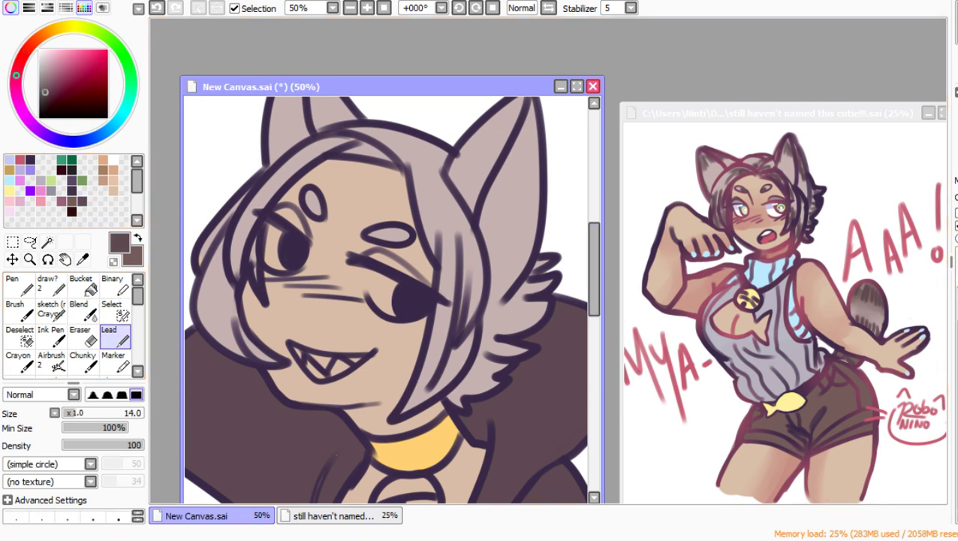
{"action": "scroll", "coordinate": [302, 204], "scroll_direction": "down", "scroll_amount": 2}
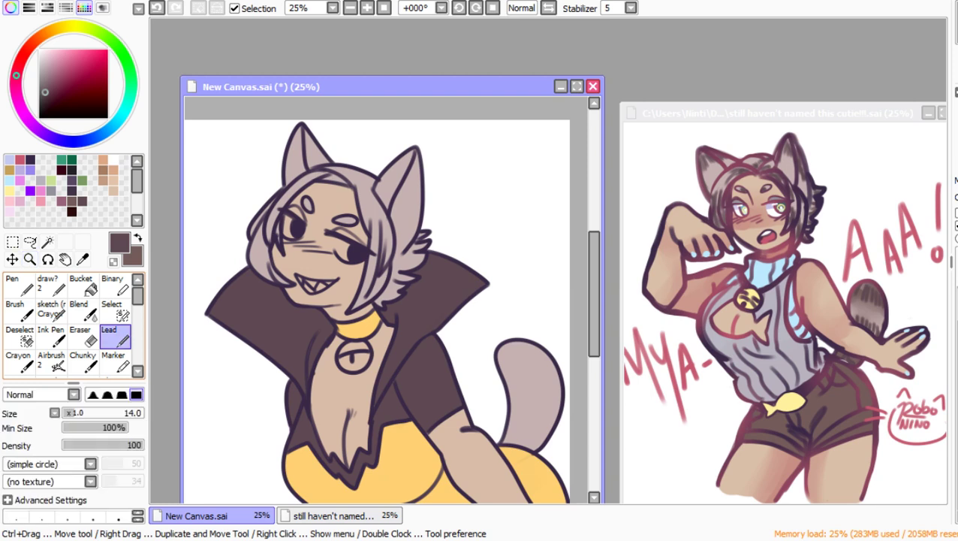
{"action": "left_click_drag", "start_coordinate": [75, 413], "coordinate": [88, 413]}
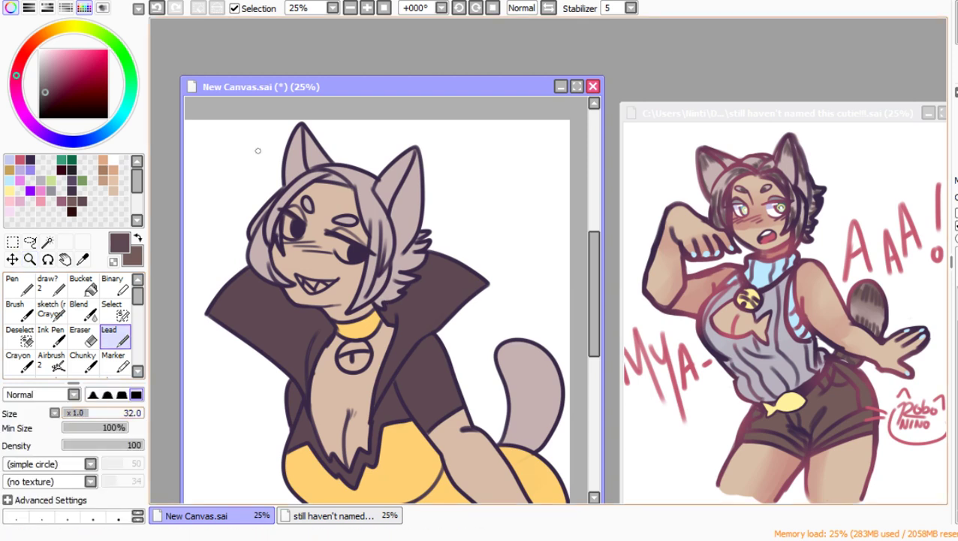
{"action": "mouse_move", "coordinate": [297, 129]}
{"action": "left_mouse_down"}
{"action": "mouse_move", "coordinate": [292, 151]}
{"action": "mouse_move", "coordinate": [310, 135]}
{"action": "left_mouse_up"}
{"action": "left_click_drag", "start_coordinate": [413, 155], "coordinate": [418, 209]}
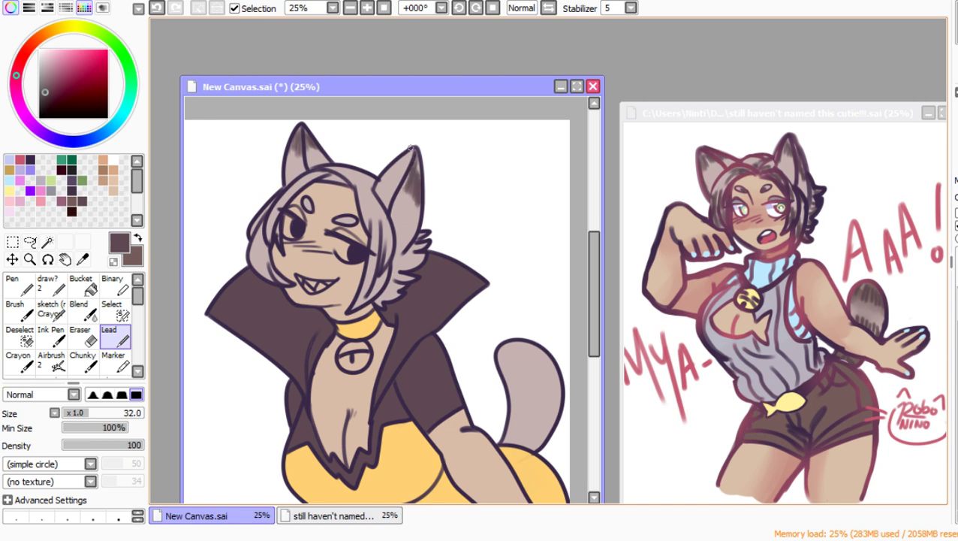
{"action": "left_click_drag", "start_coordinate": [411, 148], "coordinate": [402, 180]}
{"action": "mouse_move", "coordinate": [500, 356]}
{"action": "left_mouse_down"}
{"action": "mouse_move", "coordinate": [517, 378]}
{"action": "mouse_move", "coordinate": [521, 359]}
{"action": "mouse_move", "coordinate": [544, 366]}
{"action": "mouse_move", "coordinate": [547, 356]}
{"action": "mouse_move", "coordinate": [558, 368]}
{"action": "mouse_move", "coordinate": [531, 344]}
{"action": "mouse_move", "coordinate": [501, 345]}
{"action": "mouse_move", "coordinate": [521, 346]}
{"action": "mouse_move", "coordinate": [552, 353]}
{"action": "left_mouse_up"}
{"action": "mouse_move", "coordinate": [511, 419]}
{"action": "left_mouse_down"}
{"action": "mouse_move", "coordinate": [516, 402]}
{"action": "mouse_move", "coordinate": [554, 416]}
{"action": "left_mouse_up"}
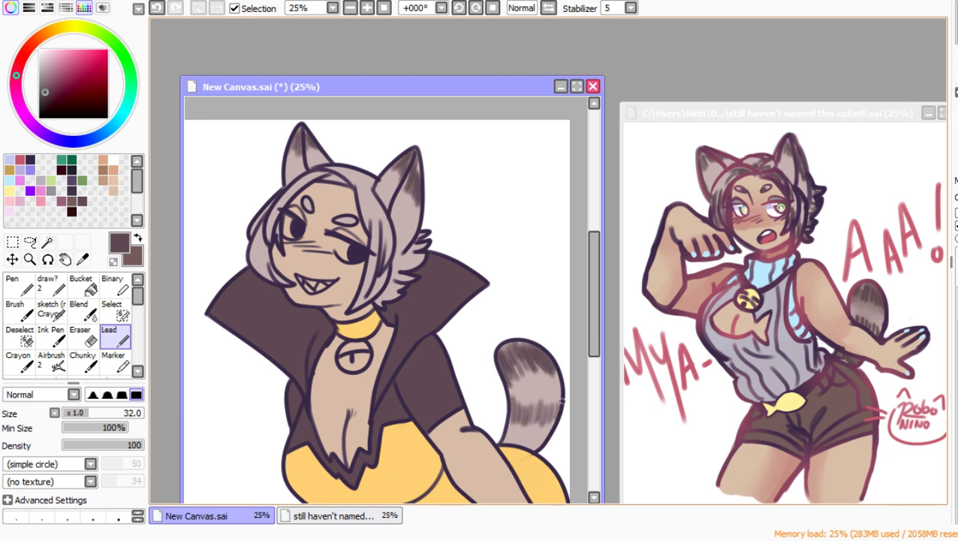
Step: Extend the tail's dark mauve stripes along its outer edge and down to its base with the Lead brush
{"action": "left_click_drag", "start_coordinate": [557, 366], "coordinate": [554, 420]}
{"action": "left_click_drag", "start_coordinate": [507, 443], "coordinate": [535, 447]}
{"action": "mouse_move", "coordinate": [537, 390]}
{"action": "left_mouse_down"}
{"action": "mouse_move", "coordinate": [548, 418]}
{"action": "mouse_move", "coordinate": [553, 406]}
{"action": "mouse_move", "coordinate": [516, 415]}
{"action": "left_mouse_up"}
Step: Paint dark mauve streaks through the hair, from the side locks and tufts behind the cheek up to the fringe and crown
{"action": "mouse_move", "coordinate": [366, 285]}
{"action": "left_mouse_down"}
{"action": "mouse_move", "coordinate": [355, 306]}
{"action": "mouse_move", "coordinate": [362, 302]}
{"action": "left_mouse_up"}
{"action": "left_click_drag", "start_coordinate": [374, 286], "coordinate": [371, 299]}
{"action": "left_click_drag", "start_coordinate": [383, 288], "coordinate": [376, 298]}
{"action": "mouse_move", "coordinate": [381, 247]}
{"action": "left_mouse_down"}
{"action": "mouse_move", "coordinate": [402, 285]}
{"action": "mouse_move", "coordinate": [379, 300]}
{"action": "left_mouse_up"}
{"action": "left_click_drag", "start_coordinate": [389, 290], "coordinate": [379, 305]}
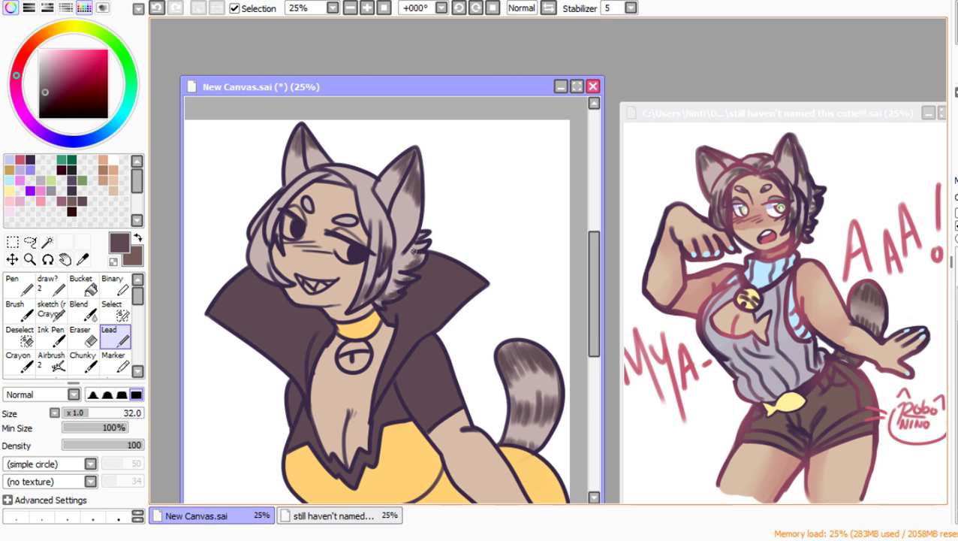
{"action": "left_click_drag", "start_coordinate": [399, 227], "coordinate": [404, 255]}
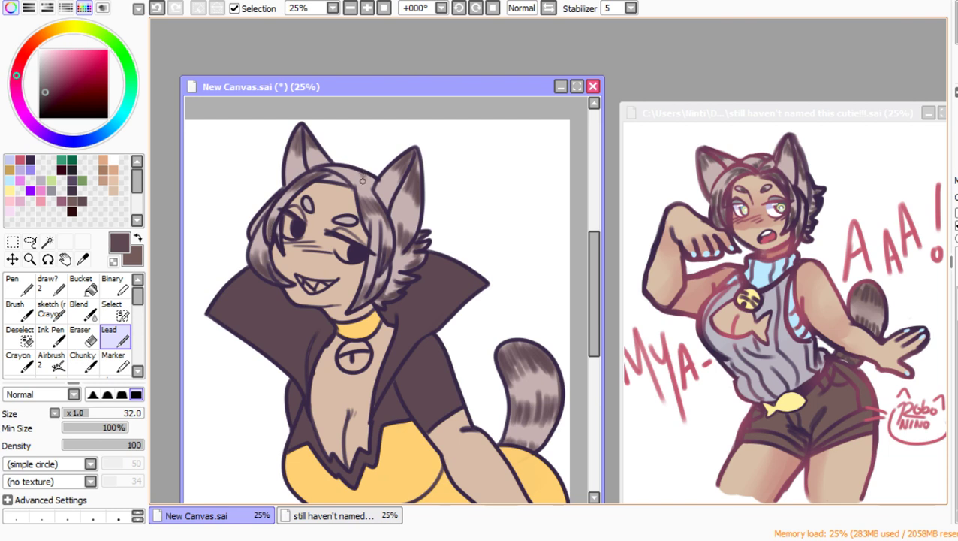
{"action": "left_click_drag", "start_coordinate": [363, 181], "coordinate": [332, 169]}
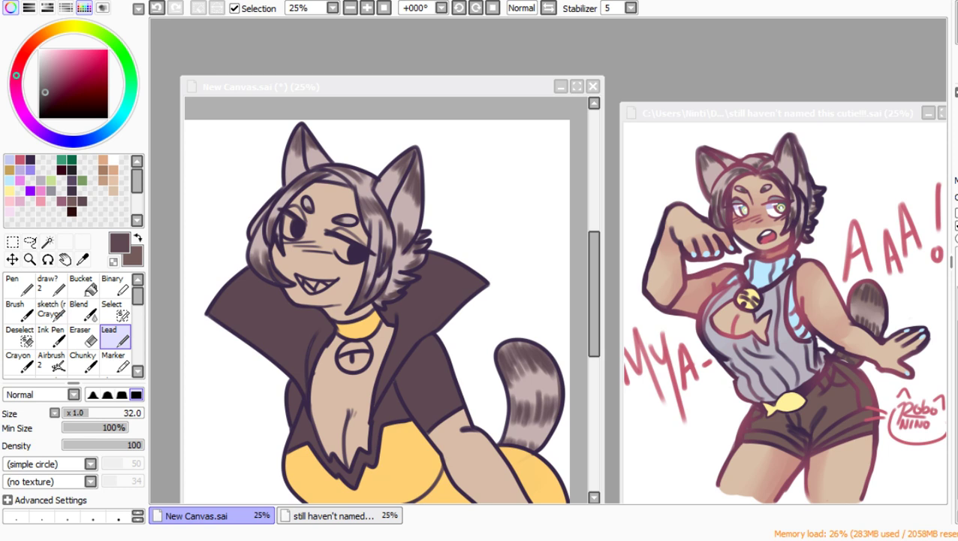
{"action": "key", "text": "alt+Tab"}
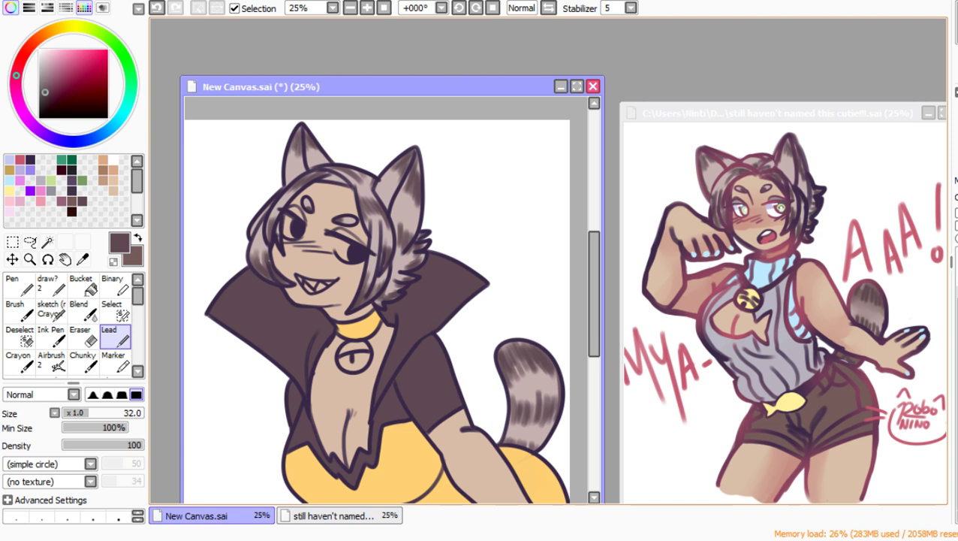
Step: Sample the pale yellow from the reference character's fish ornament and fill the collar bell with it
{"action": "right_click", "coordinate": [788, 403]}
{"action": "left_click", "coordinate": [83, 284]}
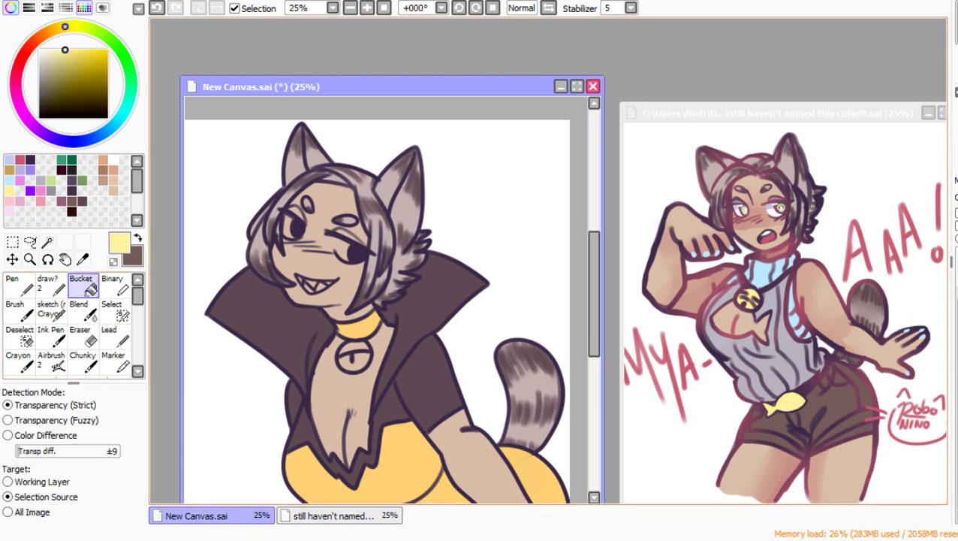
{"action": "left_click", "coordinate": [359, 364]}
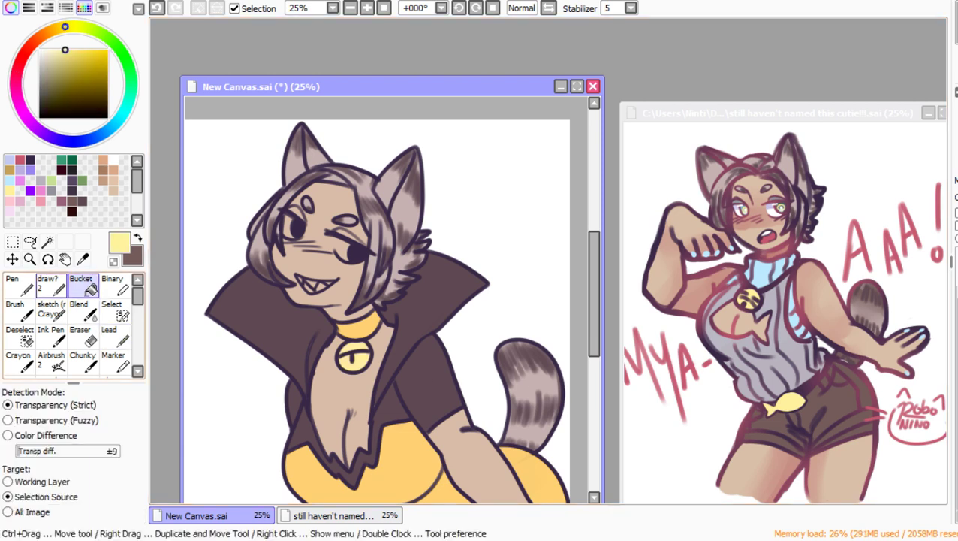
Step: Colour the whites of both eyes and the teeth pure white, using the draw? 2 brush and the Bucket
{"action": "left_click", "coordinate": [30, 259]}
{"action": "left_click", "coordinate": [341, 198]}
{"action": "left_click_drag", "start_coordinate": [253, 181], "coordinate": [463, 325]}
{"action": "left_click", "coordinate": [388, 221]}
{"action": "left_click_drag", "start_coordinate": [247, 169], "coordinate": [499, 360]}
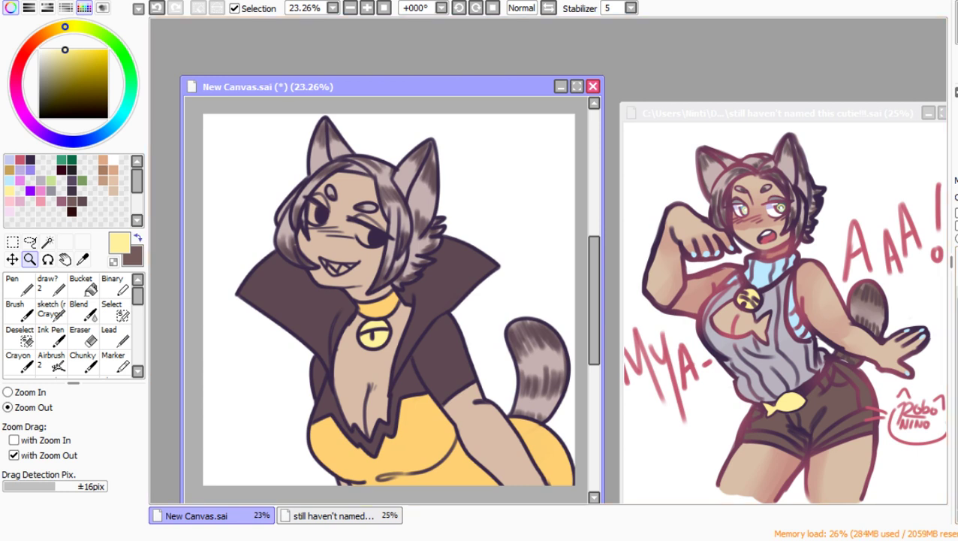
{"action": "left_click_drag", "start_coordinate": [287, 161], "coordinate": [463, 337]}
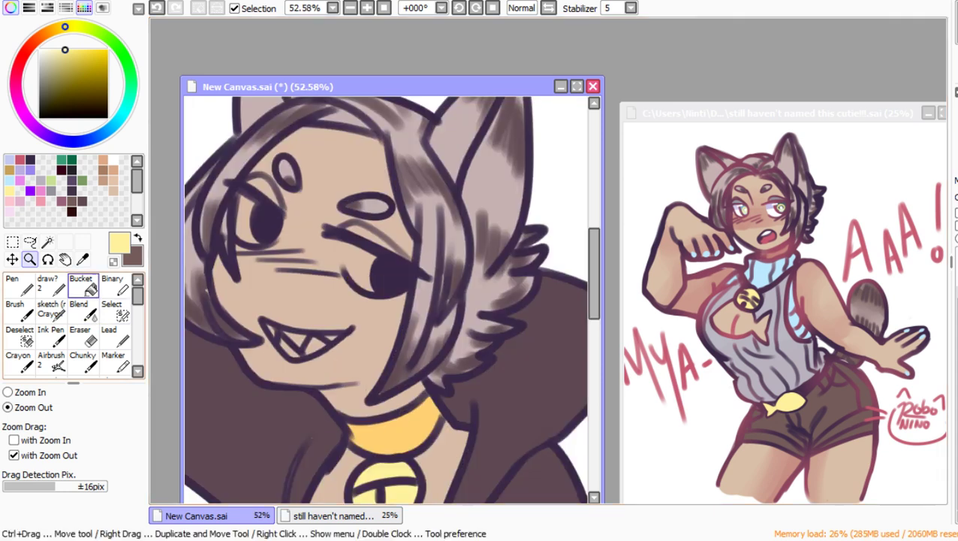
{"action": "left_click", "coordinate": [52, 285]}
{"action": "left_click", "coordinate": [113, 160]}
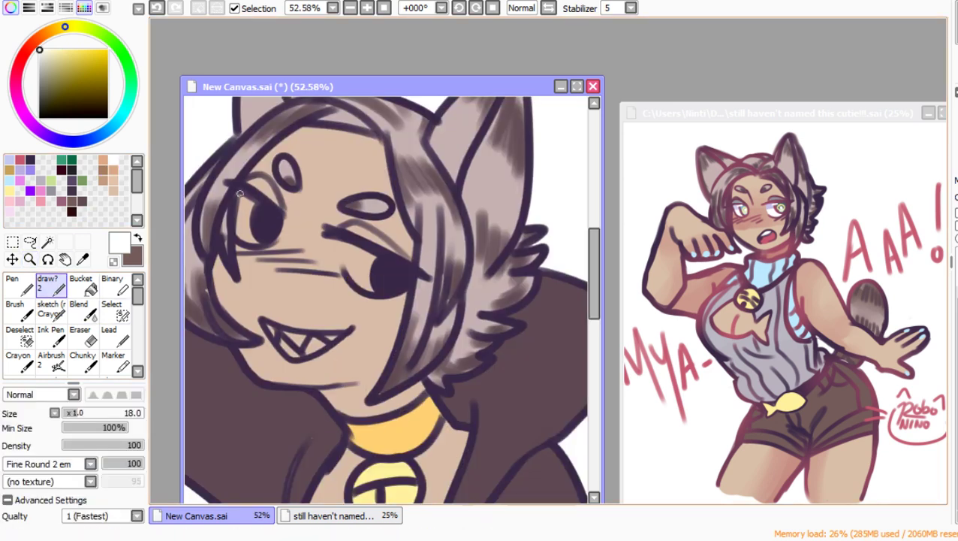
{"action": "mouse_move", "coordinate": [240, 192]}
{"action": "left_mouse_down"}
{"action": "mouse_move", "coordinate": [250, 233]}
{"action": "mouse_move", "coordinate": [249, 203]}
{"action": "mouse_move", "coordinate": [260, 239]}
{"action": "left_mouse_up"}
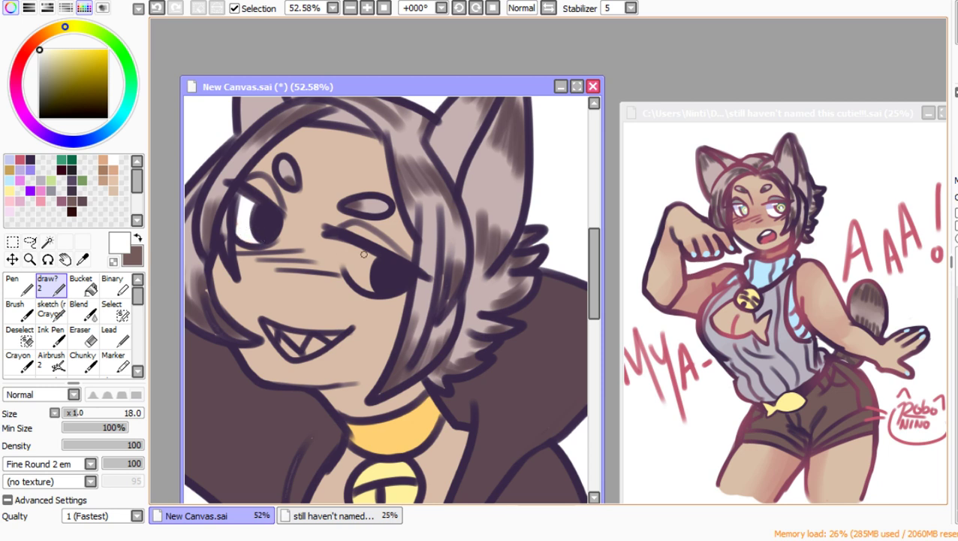
{"action": "left_click", "coordinate": [81, 284]}
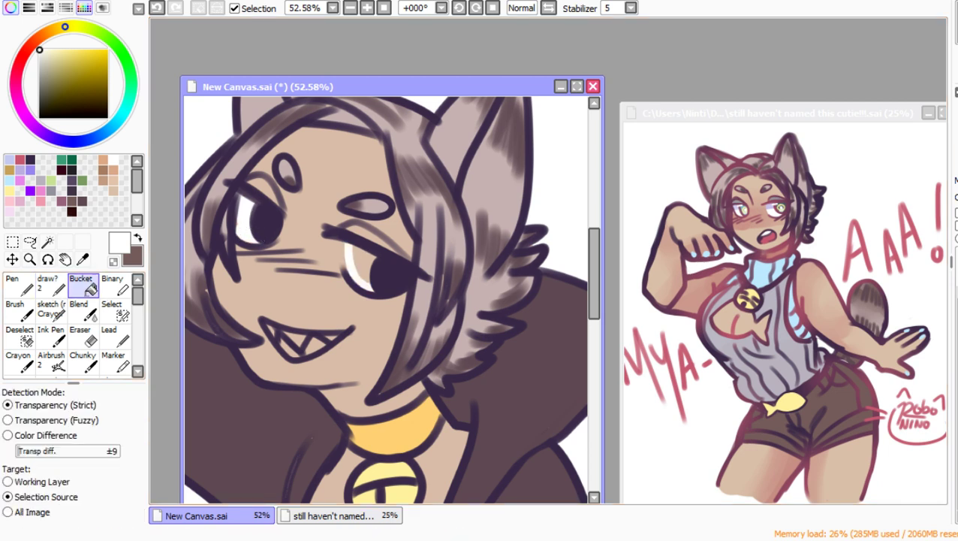
{"action": "left_click", "coordinate": [359, 263]}
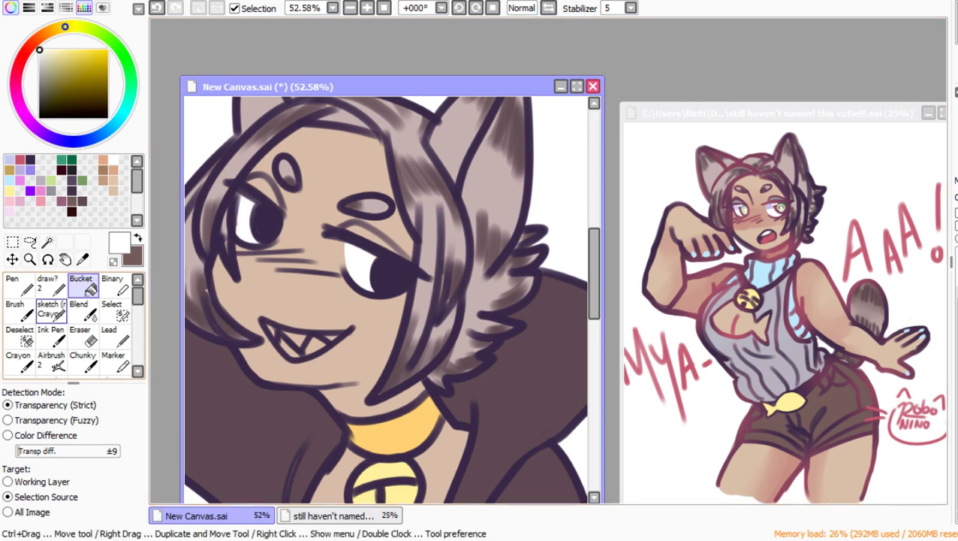
{"action": "left_click", "coordinate": [48, 284]}
{"action": "mouse_move", "coordinate": [283, 342]}
{"action": "left_mouse_down"}
{"action": "mouse_move", "coordinate": [331, 340]}
{"action": "mouse_move", "coordinate": [305, 347]}
{"action": "mouse_move", "coordinate": [280, 332]}
{"action": "mouse_move", "coordinate": [335, 338]}
{"action": "mouse_move", "coordinate": [293, 347]}
{"action": "mouse_move", "coordinate": [305, 353]}
{"action": "mouse_move", "coordinate": [299, 357]}
{"action": "mouse_move", "coordinate": [272, 331]}
{"action": "left_mouse_up"}
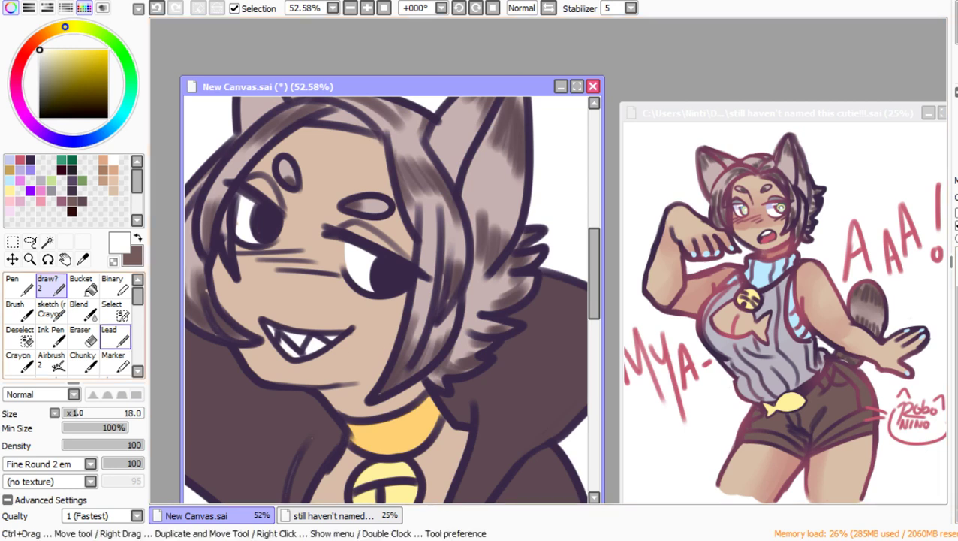
Step: Sample the hair's pale mauve and touch up the strand beside the cheek with the Lead brush at size 32
{"action": "left_click", "coordinate": [111, 335]}
{"action": "left_click", "coordinate": [137, 237]}
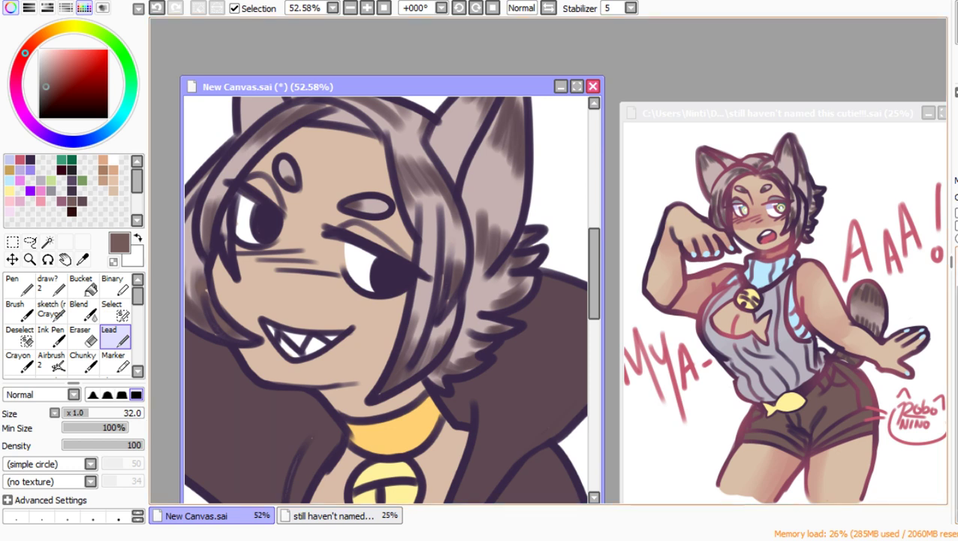
{"action": "left_click", "coordinate": [208, 280], "text": "alt"}
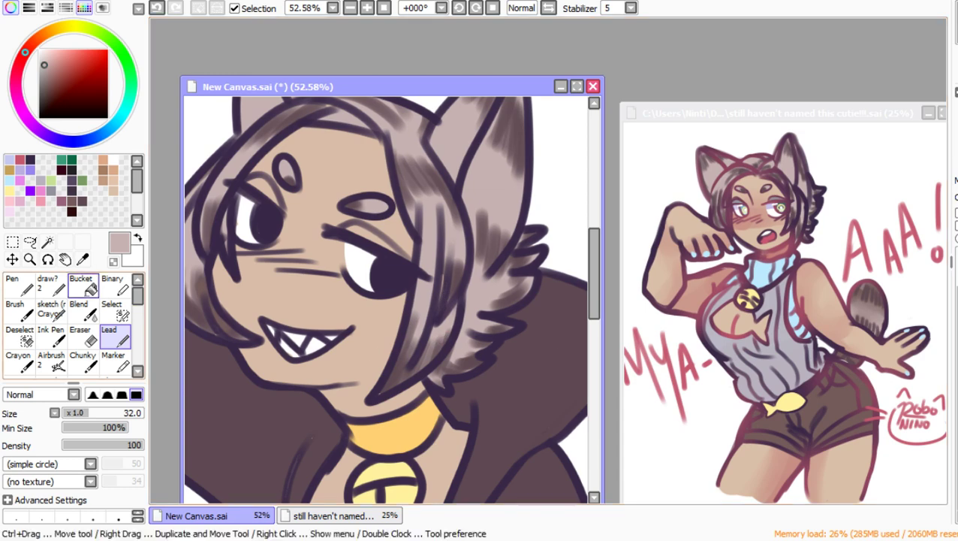
{"action": "left_click", "coordinate": [30, 259]}
{"action": "left_click", "coordinate": [410, 251]}
{"action": "left_click", "coordinate": [411, 250]}
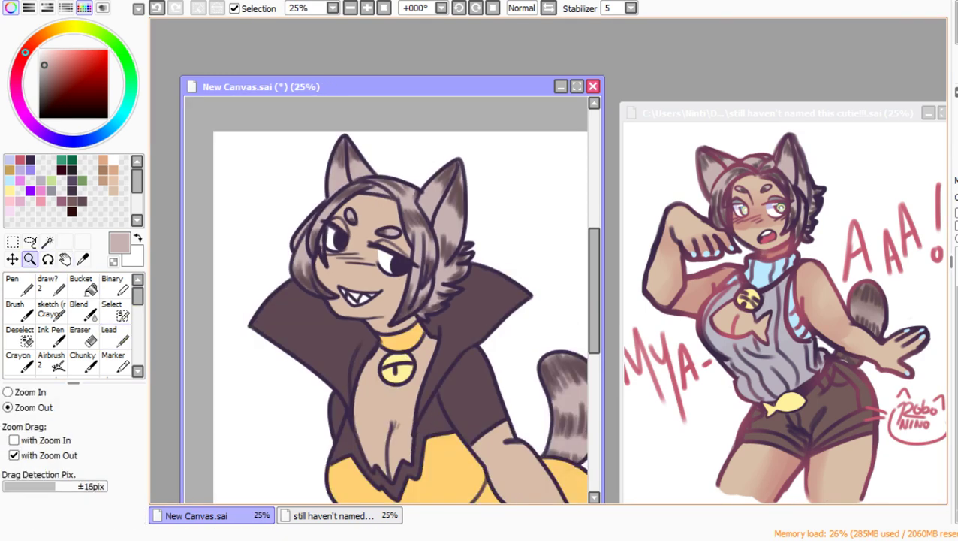
{"action": "left_click_drag", "start_coordinate": [352, 266], "coordinate": [445, 360]}
{"action": "left_click", "coordinate": [115, 337]}
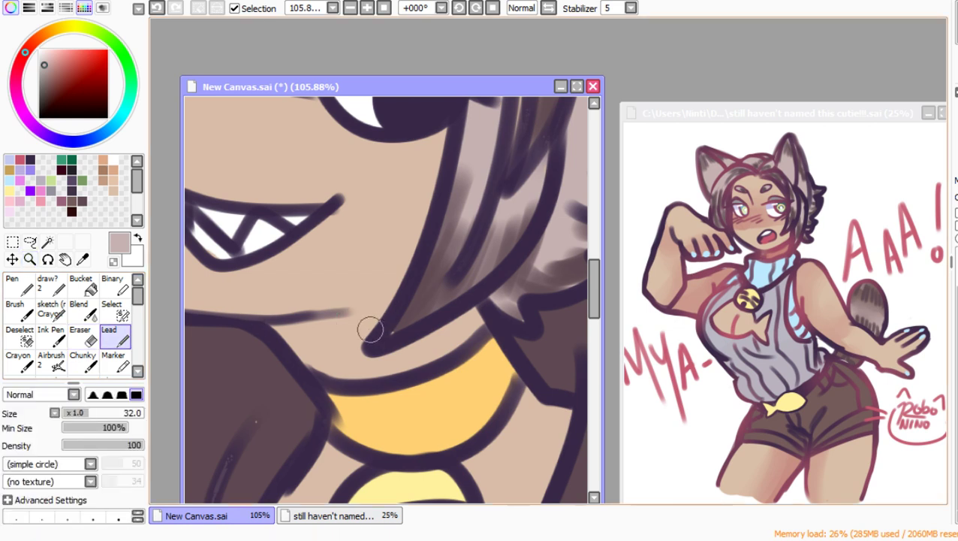
{"action": "mouse_move", "coordinate": [270, 409]}
{"action": "left_mouse_down"}
{"action": "mouse_move", "coordinate": [225, 477]}
{"action": "mouse_move", "coordinate": [233, 432]}
{"action": "left_mouse_up"}
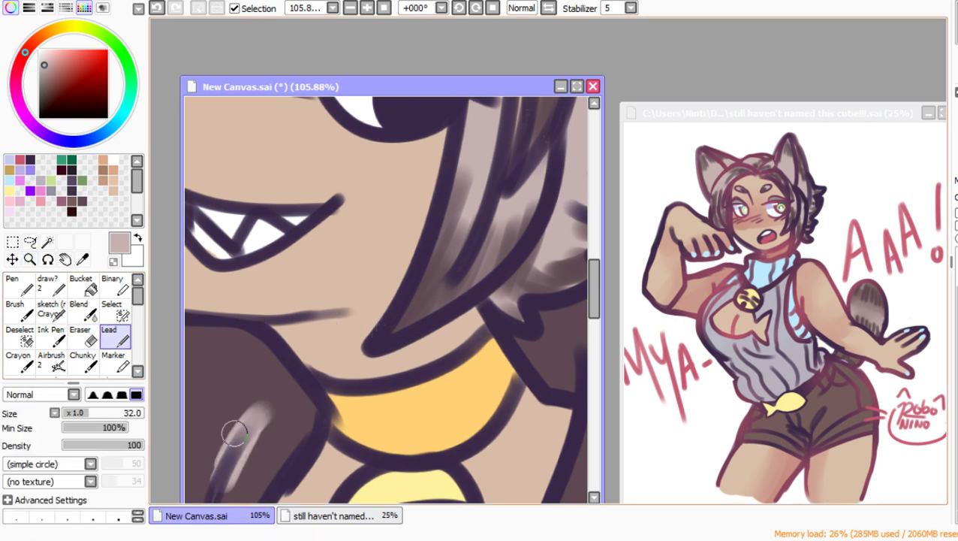
{"action": "key", "text": "ctrl+alt+space"}
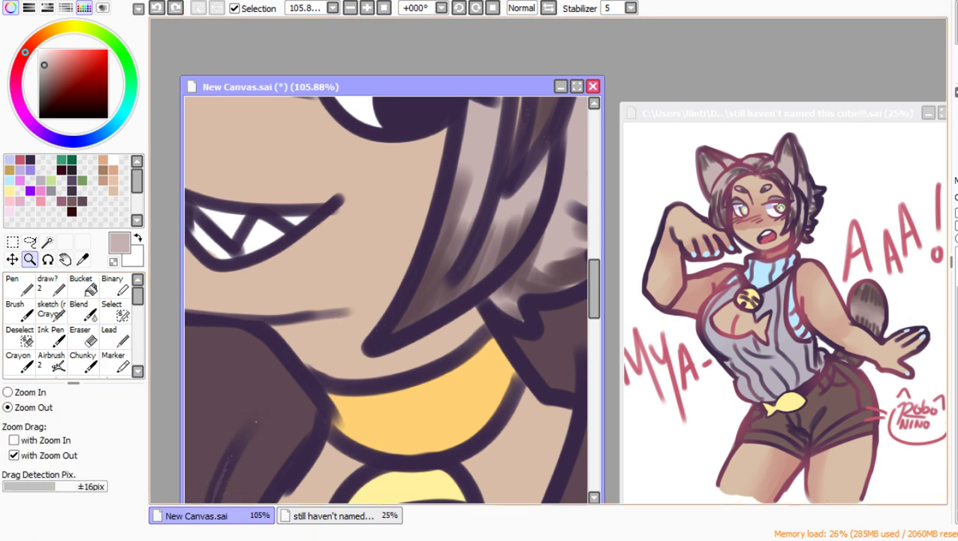
{"action": "left_click", "coordinate": [233, 432]}
{"action": "left_click", "coordinate": [233, 432]}
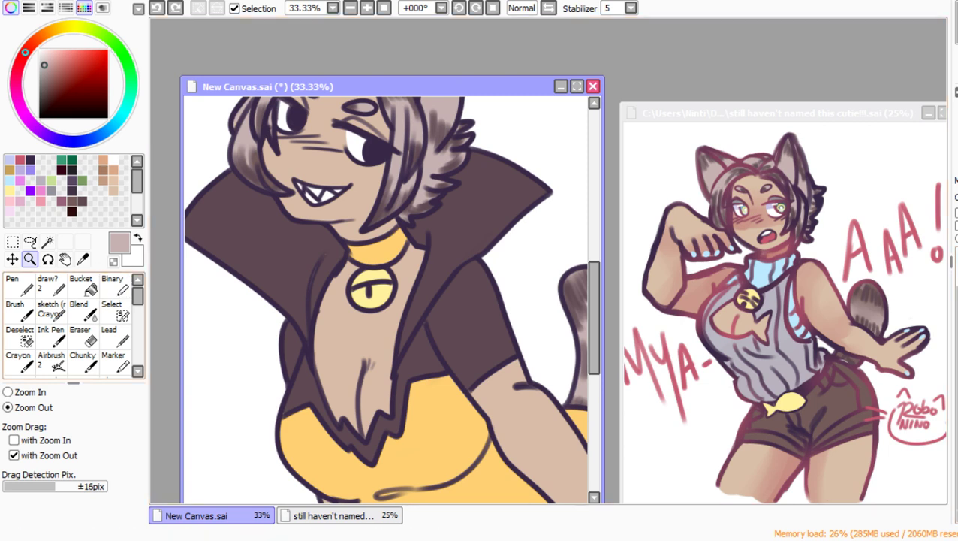
Step: Paint over the stray marks on the jacket's collar with its dark mauve, using the Ink Pen at size 80
{"action": "key", "text": "b"}
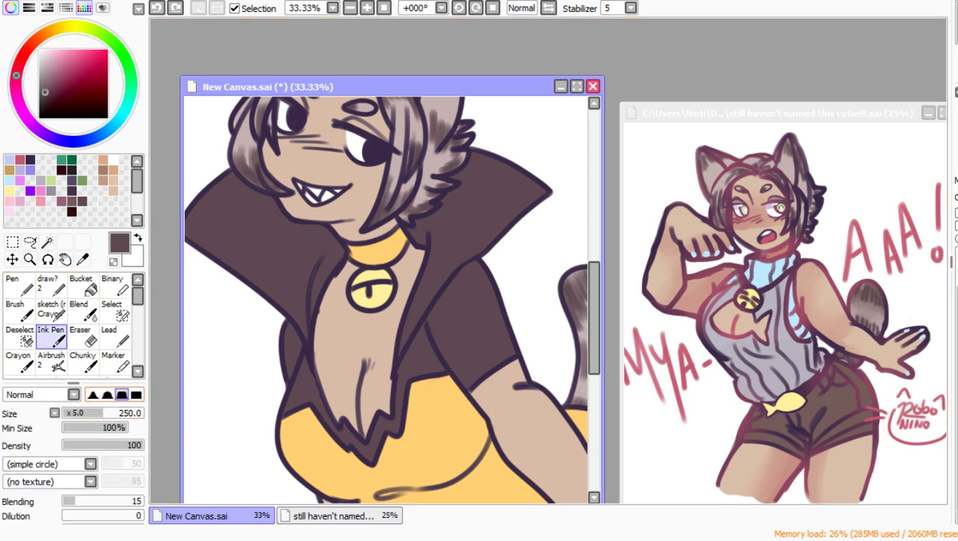
{"action": "key", "text": "["}
{"action": "key", "text": "["}
{"action": "key", "text": "["}
{"action": "key", "text": "["}
{"action": "key", "text": "["}
{"action": "key", "text": "["}
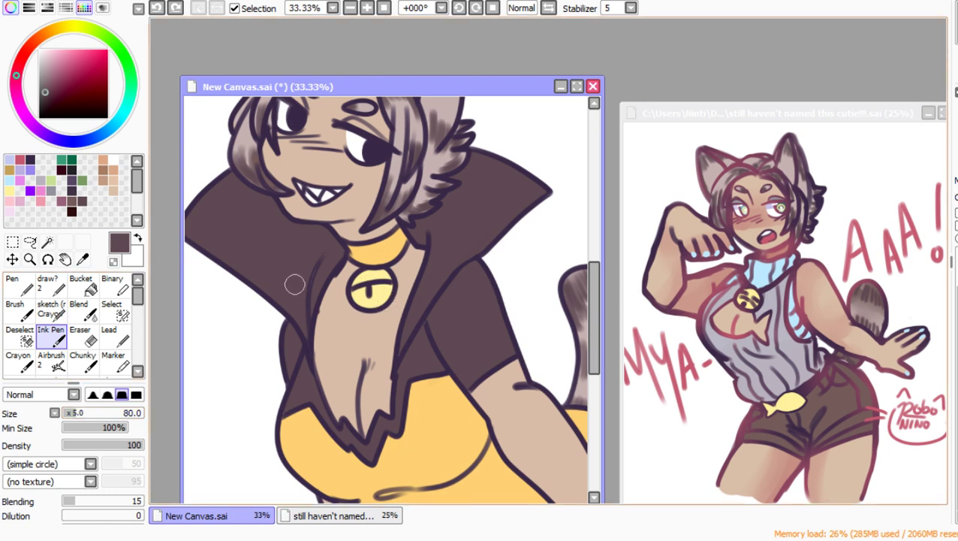
{"action": "left_click_drag", "start_coordinate": [318, 262], "coordinate": [318, 269]}
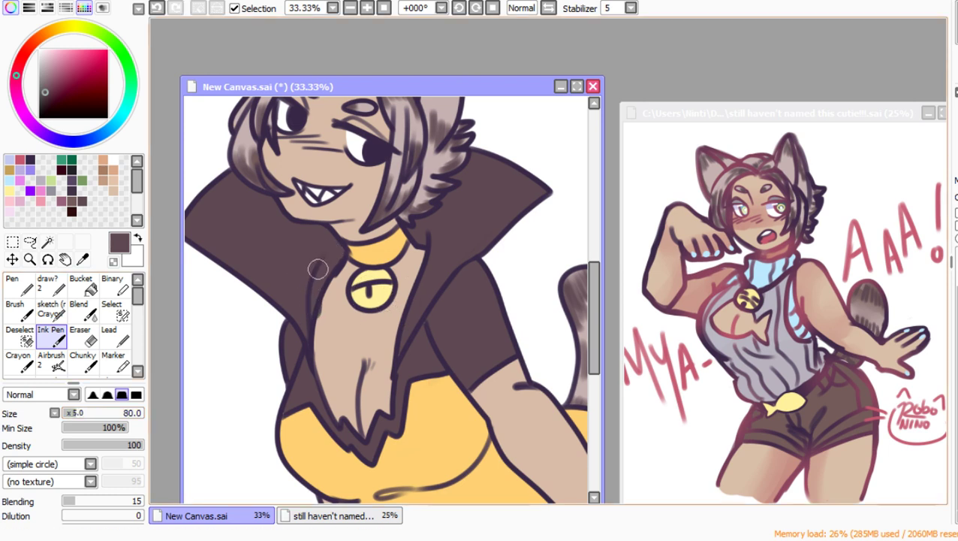
{"action": "scroll", "coordinate": [323, 373], "scroll_direction": "down", "scroll_amount": 1}
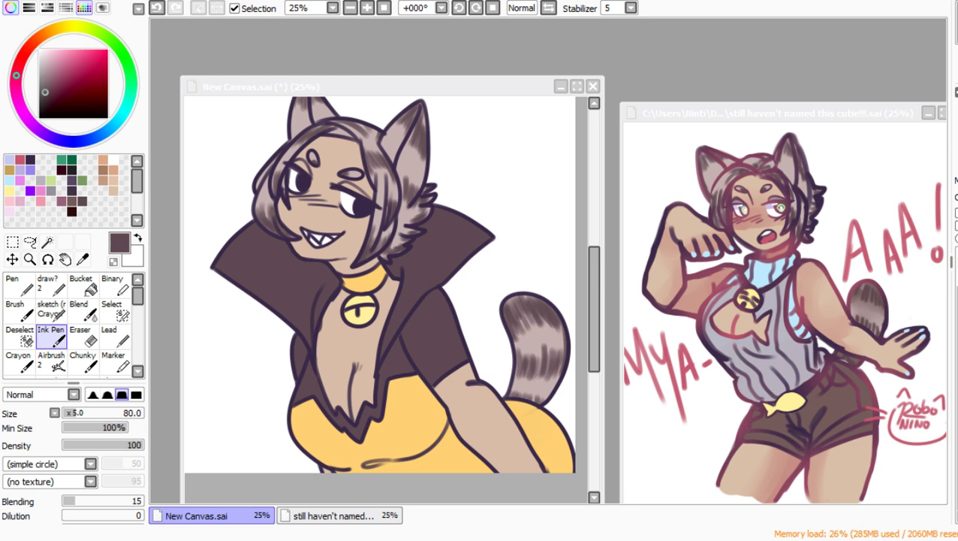
Step: Paint purple shading across the upper part of both eye whites with the draw? 2 brush at size 18
{"action": "key", "text": "alt+Tab"}
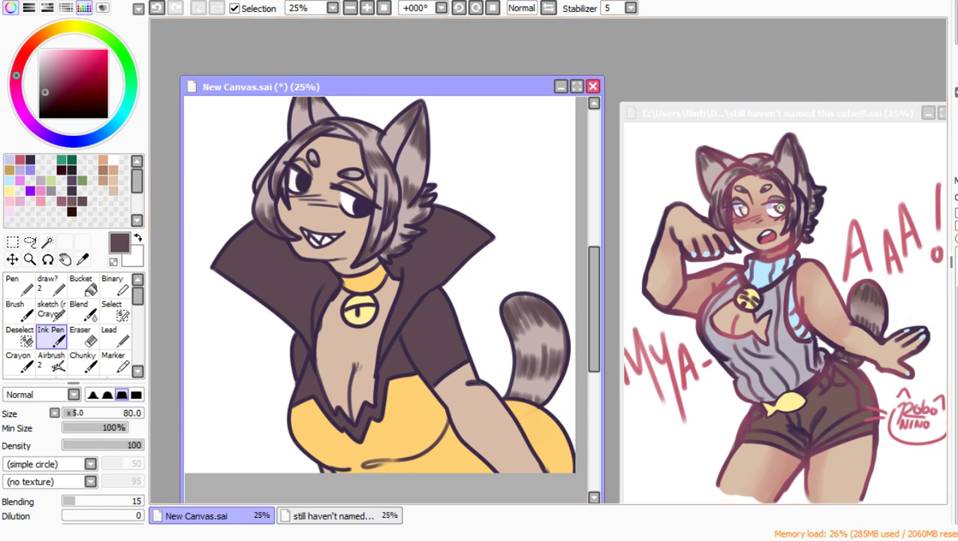
{"action": "left_click", "coordinate": [49, 285]}
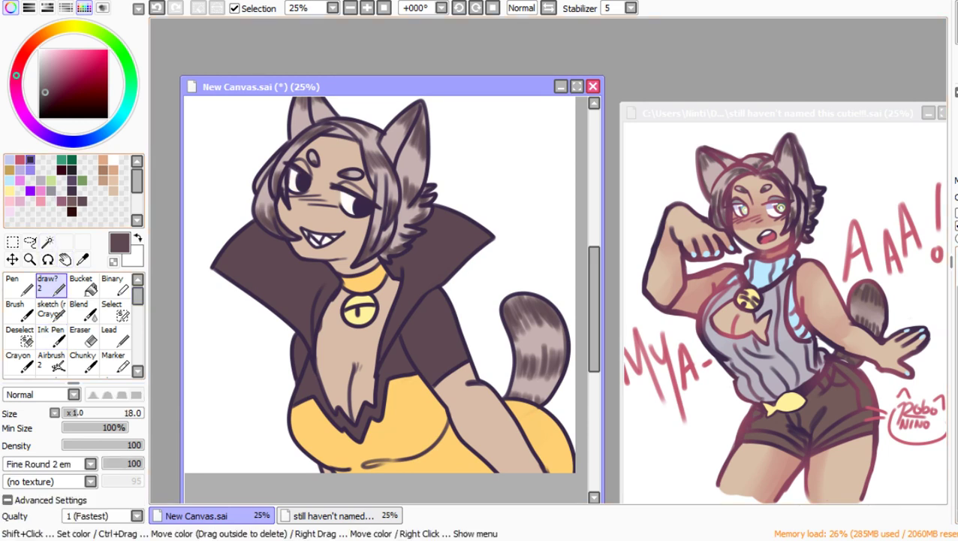
{"action": "left_click", "coordinate": [30, 170]}
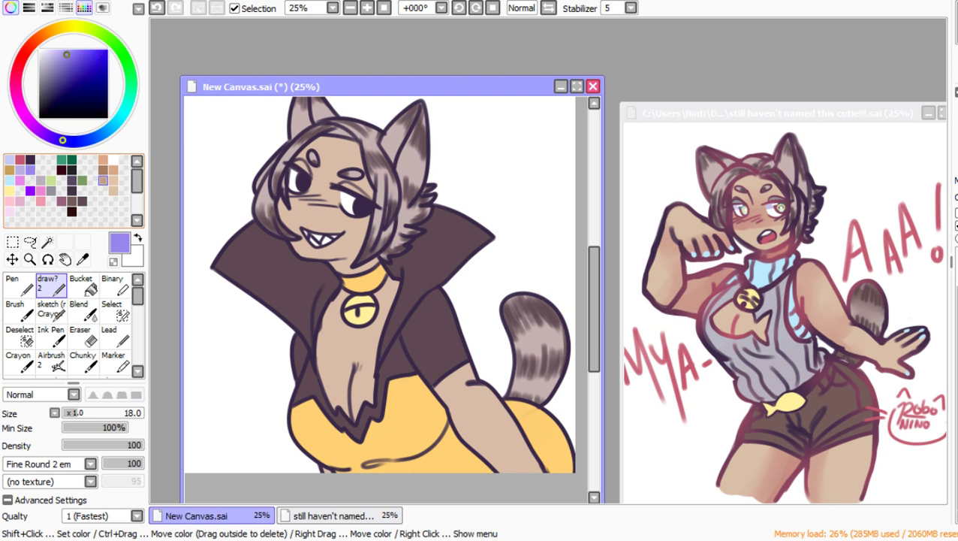
{"action": "left_click_drag", "start_coordinate": [293, 173], "coordinate": [302, 169]}
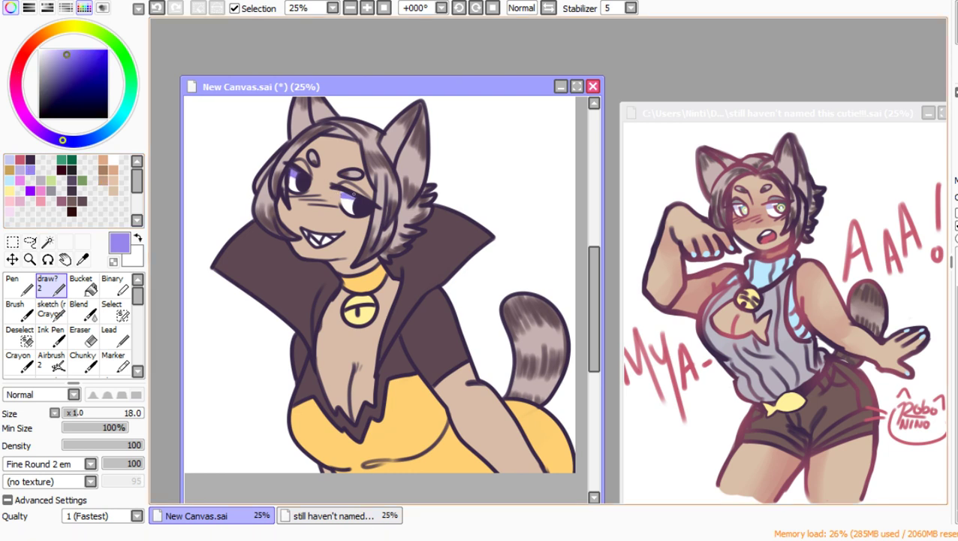
Step: Add light pink accents in the upper inner area of both eyes' shading with the draw? 2 brush
{"action": "left_click", "coordinate": [30, 259]}
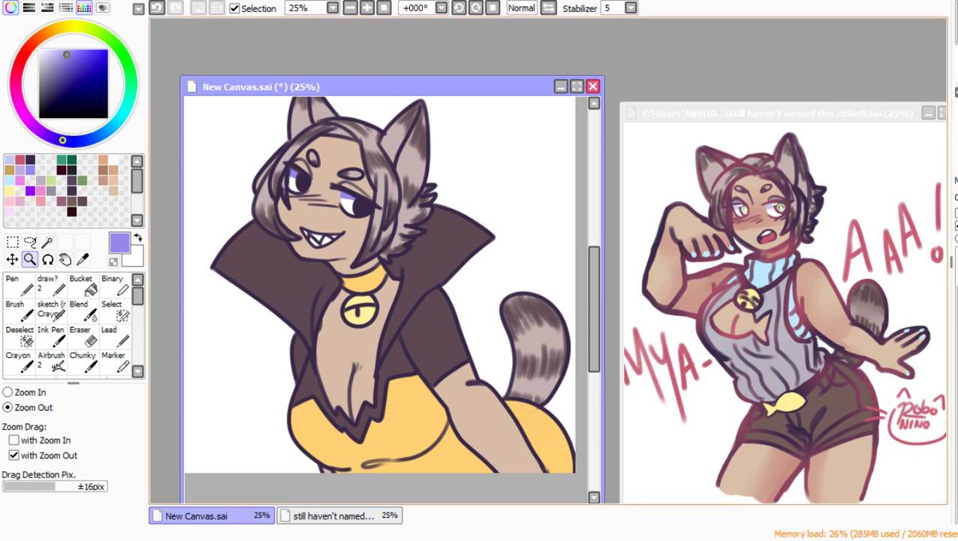
{"action": "left_click_drag", "start_coordinate": [271, 132], "coordinate": [398, 259]}
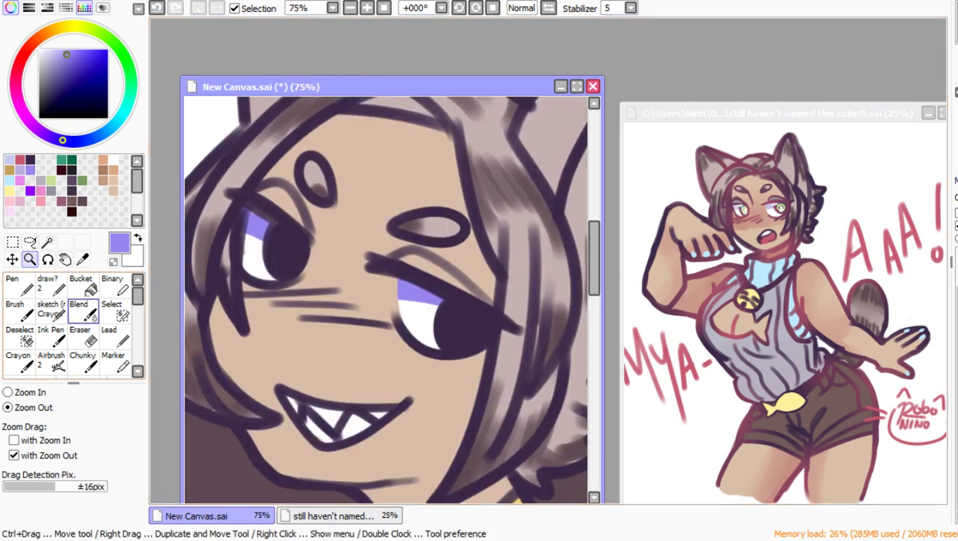
{"action": "left_click", "coordinate": [47, 284]}
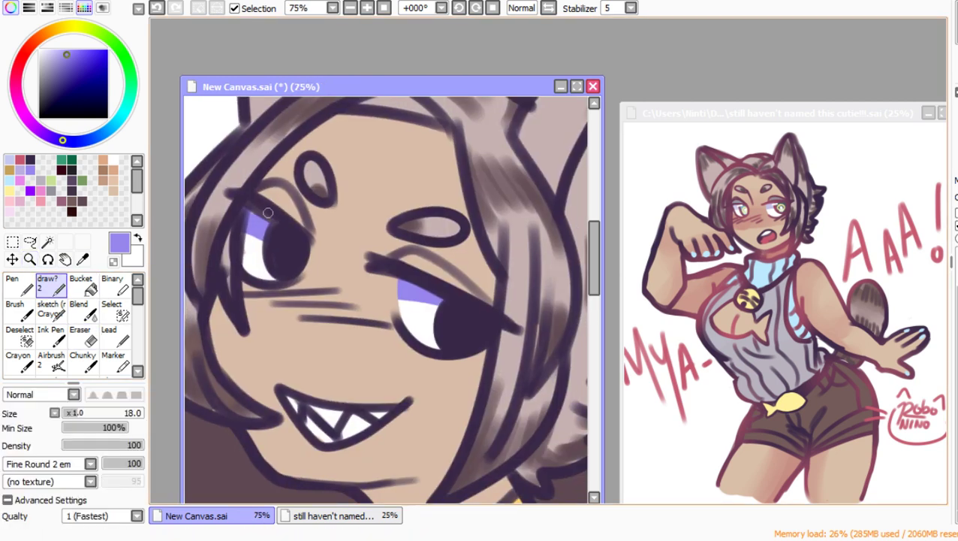
{"action": "left_click", "coordinate": [9, 200]}
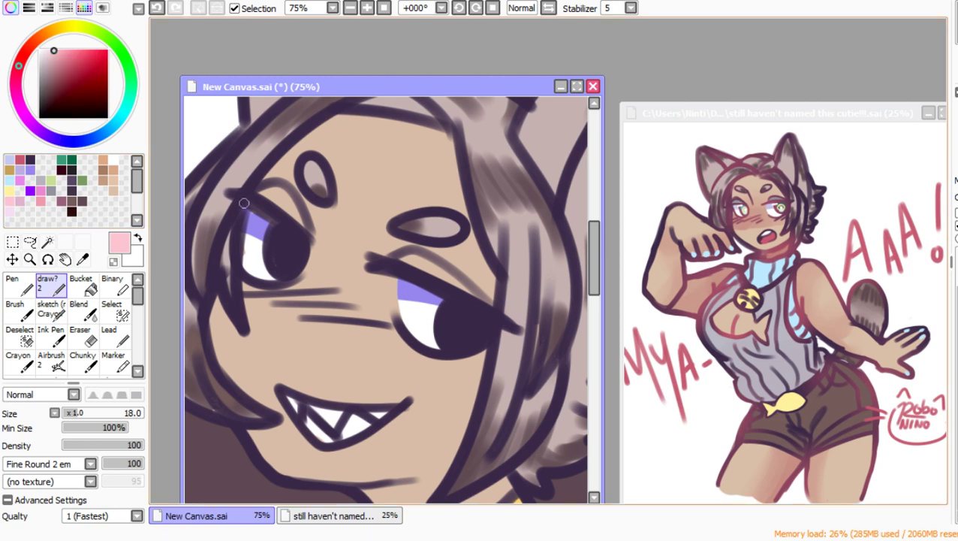
{"action": "left_click_drag", "start_coordinate": [258, 224], "coordinate": [248, 215]}
{"action": "left_click_drag", "start_coordinate": [401, 283], "coordinate": [411, 286]}
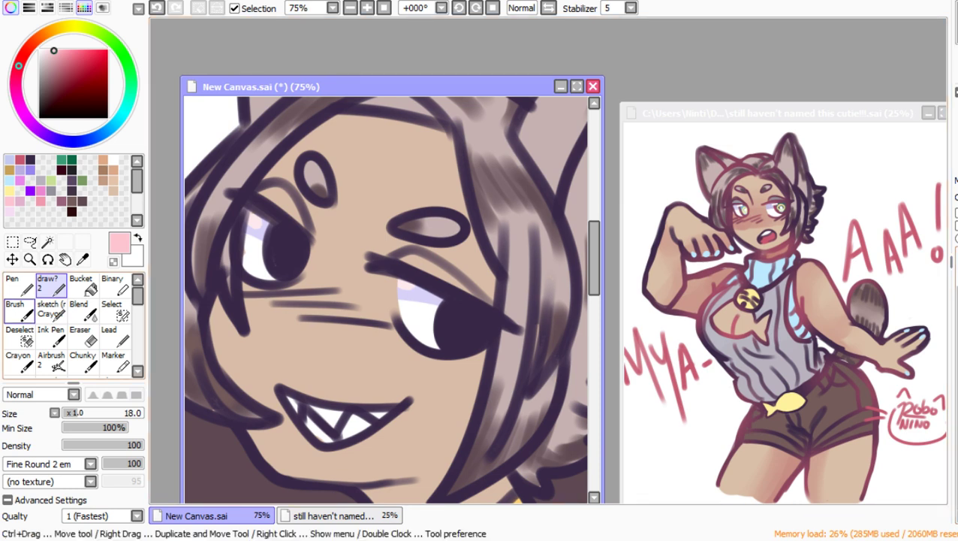
{"action": "left_click", "coordinate": [109, 334]}
{"action": "left_click", "coordinate": [19, 159]}
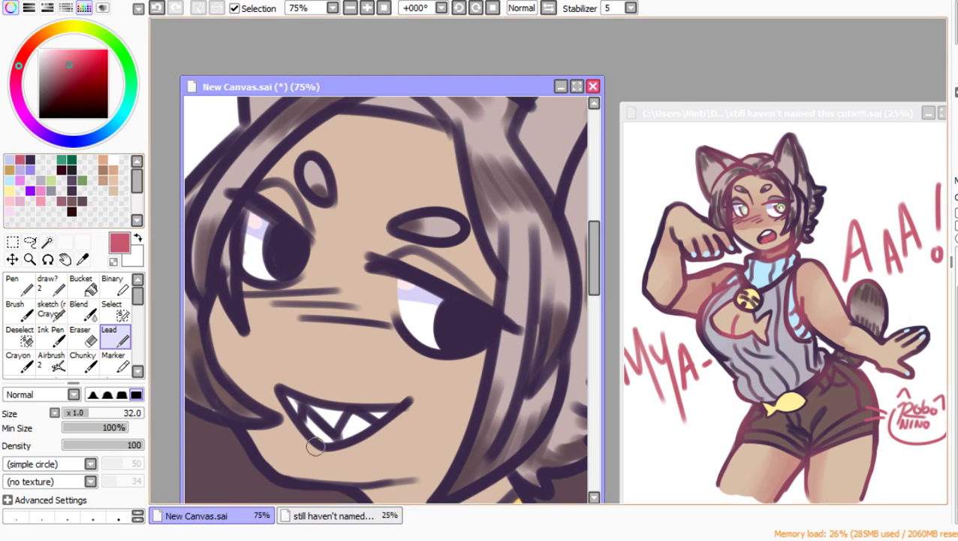
{"action": "left_click_drag", "start_coordinate": [303, 440], "coordinate": [323, 453]}
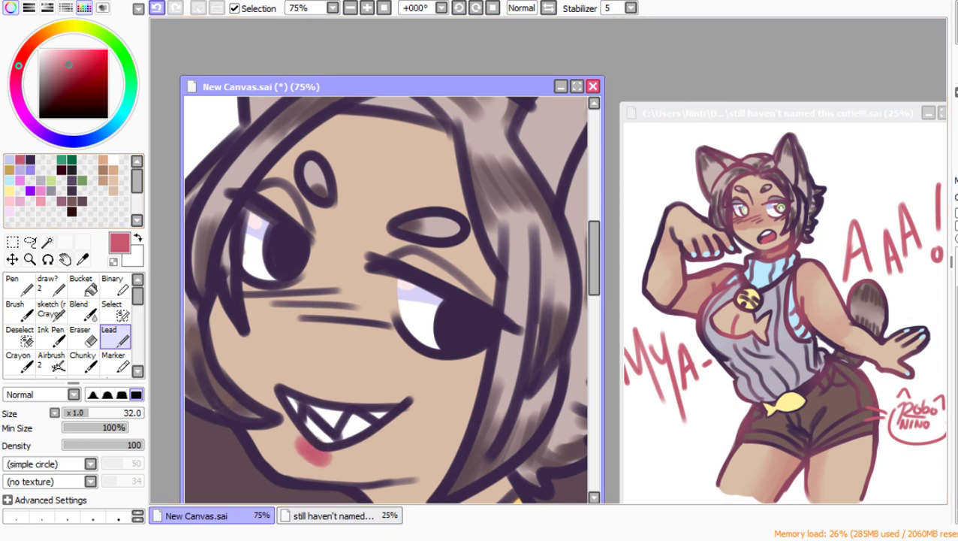
{"action": "left_click", "coordinate": [156, 8]}
Step: Shade the lower lip and both upper eyelids in the dark purple swatch colour with the Lead brush at size 32
{"action": "left_click", "coordinate": [30, 159]}
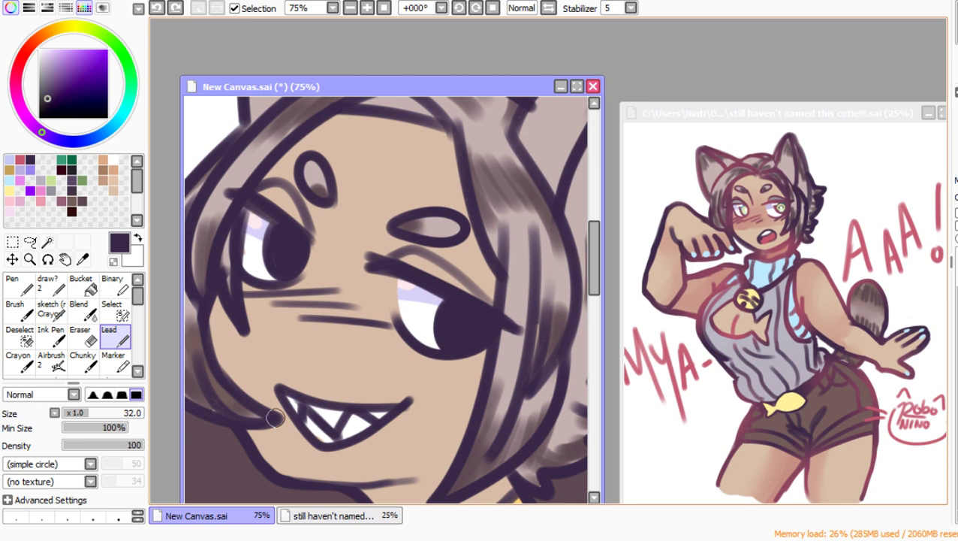
{"action": "mouse_move", "coordinate": [300, 431]}
{"action": "left_mouse_down"}
{"action": "mouse_move", "coordinate": [323, 450]}
{"action": "mouse_move", "coordinate": [302, 432]}
{"action": "mouse_move", "coordinate": [335, 447]}
{"action": "mouse_move", "coordinate": [358, 439]}
{"action": "left_mouse_up"}
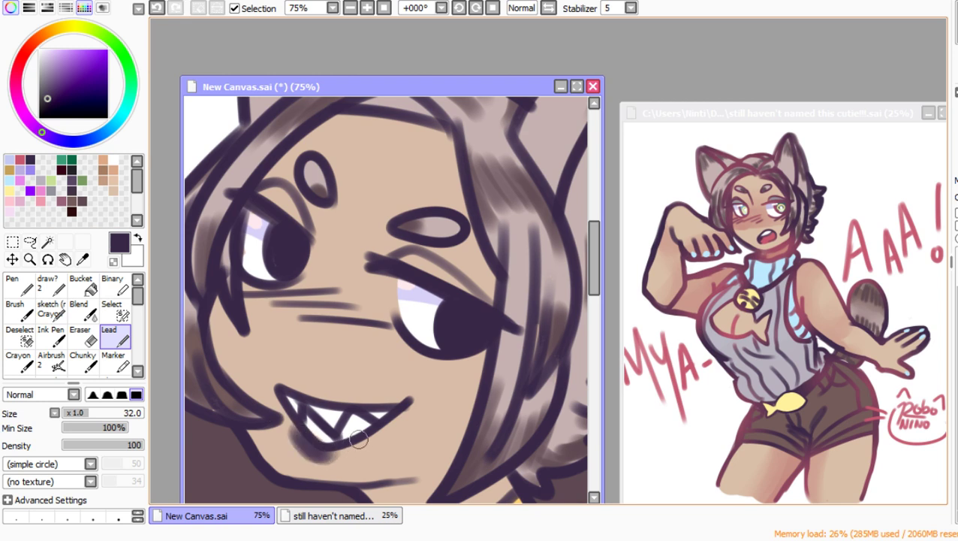
{"action": "mouse_move", "coordinate": [267, 193]}
{"action": "left_mouse_down"}
{"action": "mouse_move", "coordinate": [302, 222]}
{"action": "mouse_move", "coordinate": [260, 201]}
{"action": "mouse_move", "coordinate": [296, 214]}
{"action": "left_mouse_up"}
{"action": "mouse_move", "coordinate": [413, 261]}
{"action": "left_mouse_down"}
{"action": "mouse_move", "coordinate": [443, 276]}
{"action": "mouse_move", "coordinate": [405, 259]}
{"action": "mouse_move", "coordinate": [472, 291]}
{"action": "mouse_move", "coordinate": [406, 260]}
{"action": "mouse_move", "coordinate": [466, 285]}
{"action": "mouse_move", "coordinate": [401, 270]}
{"action": "mouse_move", "coordinate": [464, 291]}
{"action": "mouse_move", "coordinate": [439, 272]}
{"action": "mouse_move", "coordinate": [464, 281]}
{"action": "left_mouse_up"}
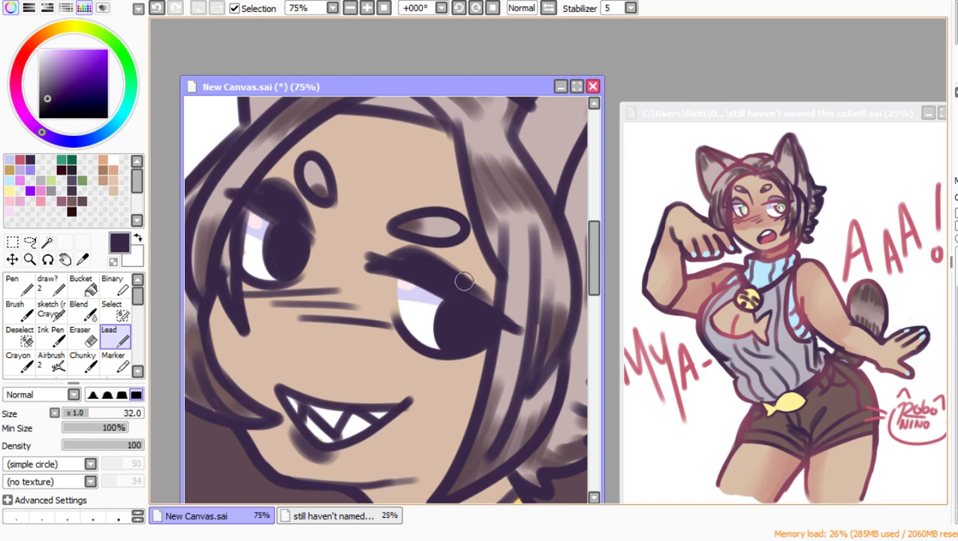
{"action": "scroll", "coordinate": [371, 154], "scroll_direction": "down", "scroll_amount": 3}
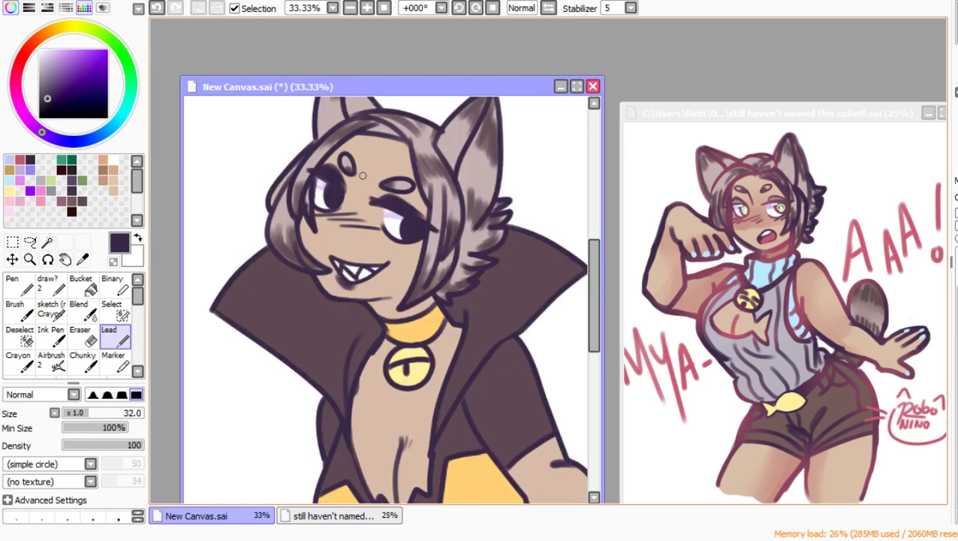
{"action": "key", "text": "ctrl+z"}
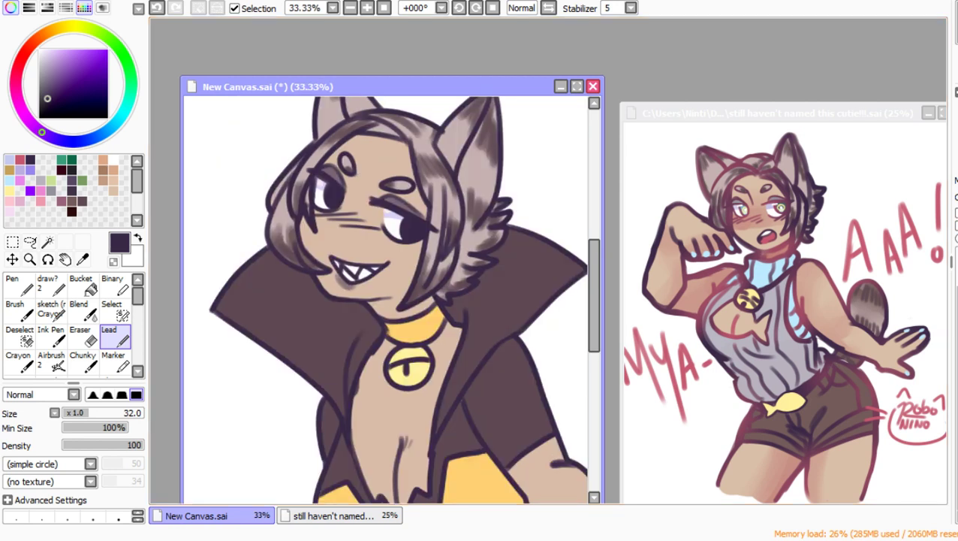
{"action": "key", "text": "ctrl+y"}
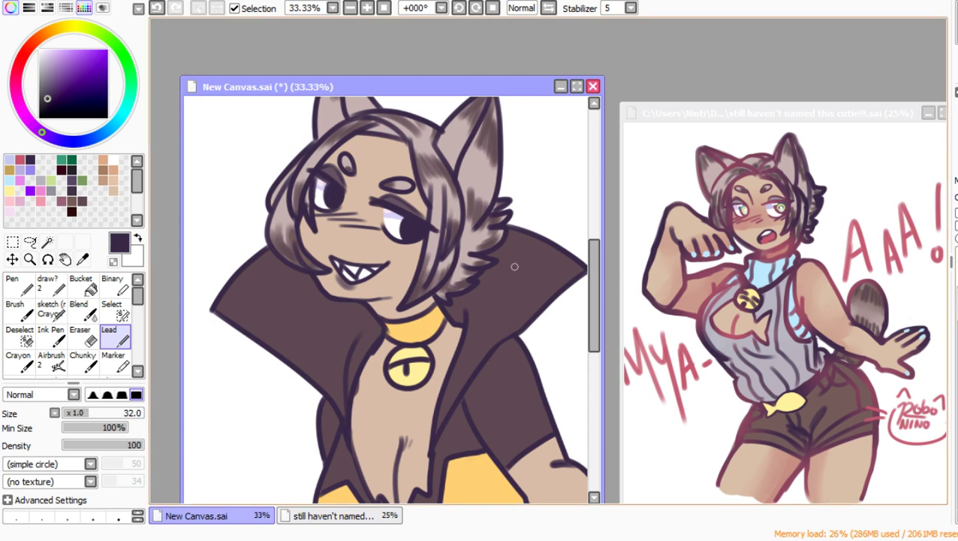
Step: Dot one pupil with pale yellow sampled from the reference's iris and the other with orange-yellow sampled from the collar, using the Lead brush
{"action": "left_click", "coordinate": [30, 259]}
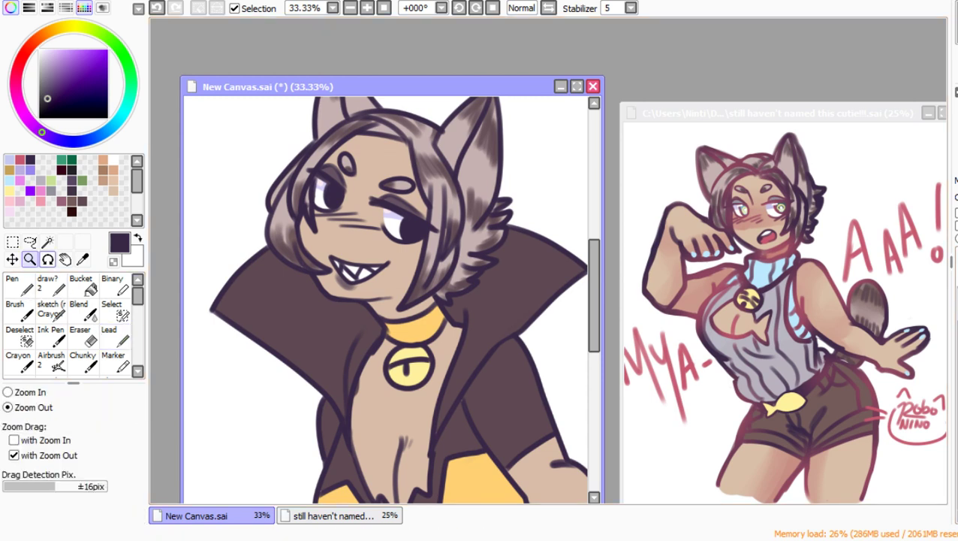
{"action": "left_click_drag", "start_coordinate": [725, 181], "coordinate": [787, 254]}
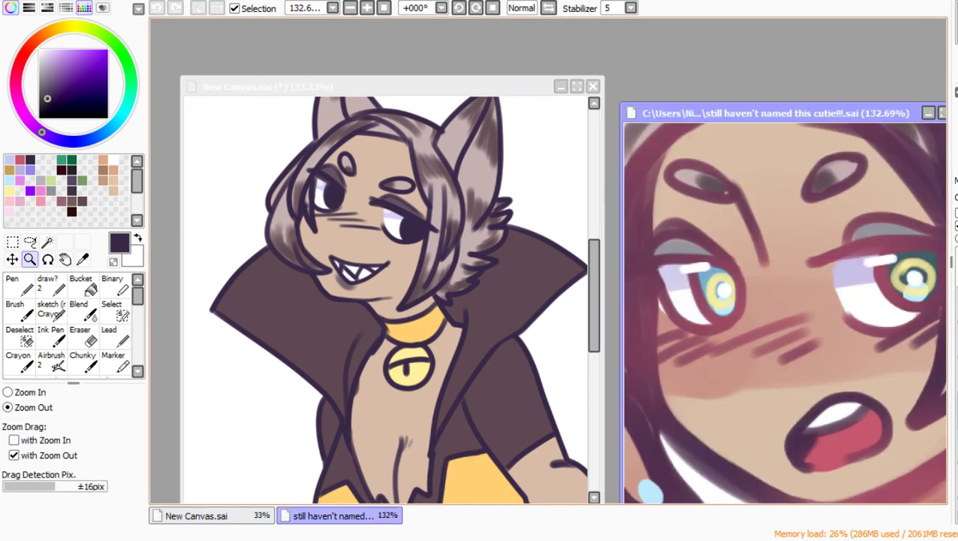
{"action": "right_click", "coordinate": [720, 301]}
{"action": "left_click", "coordinate": [359, 189]}
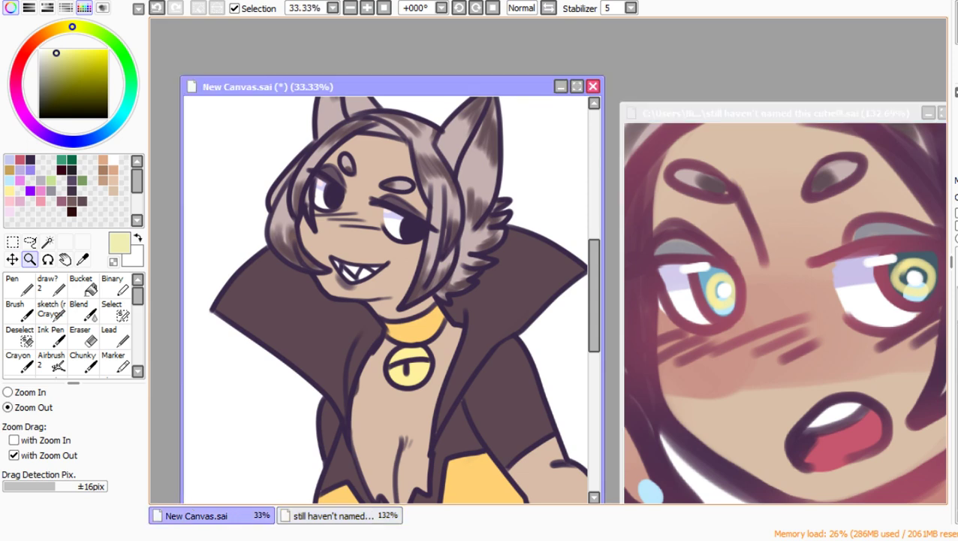
{"action": "left_click_drag", "start_coordinate": [301, 144], "coordinate": [481, 327]}
{"action": "left_click", "coordinate": [436, 262]}
{"action": "left_click_drag", "start_coordinate": [327, 228], "coordinate": [475, 331]}
{"action": "left_click", "coordinate": [441, 304]}
{"action": "left_click", "coordinate": [115, 336]}
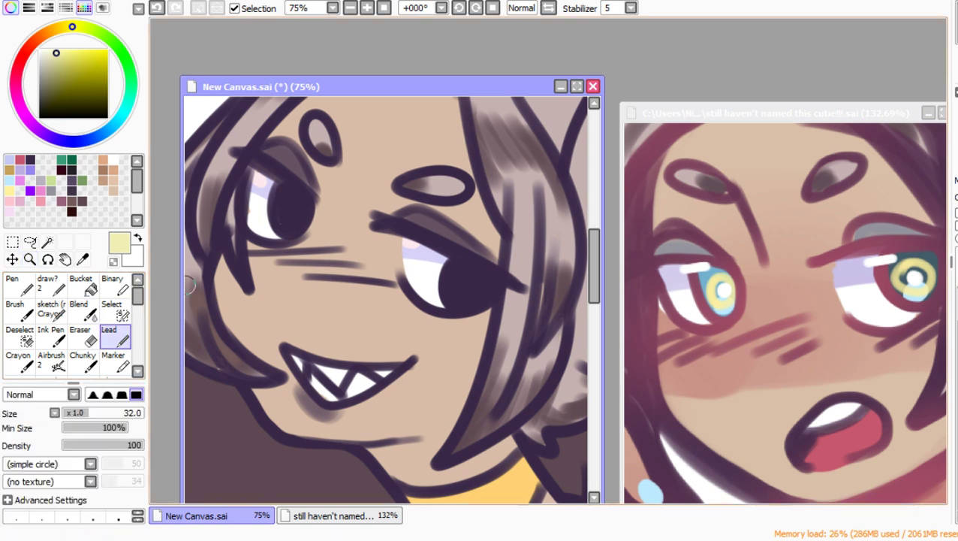
{"action": "left_click", "coordinate": [291, 213]}
{"action": "left_click", "coordinate": [514, 482], "text": "alt"}
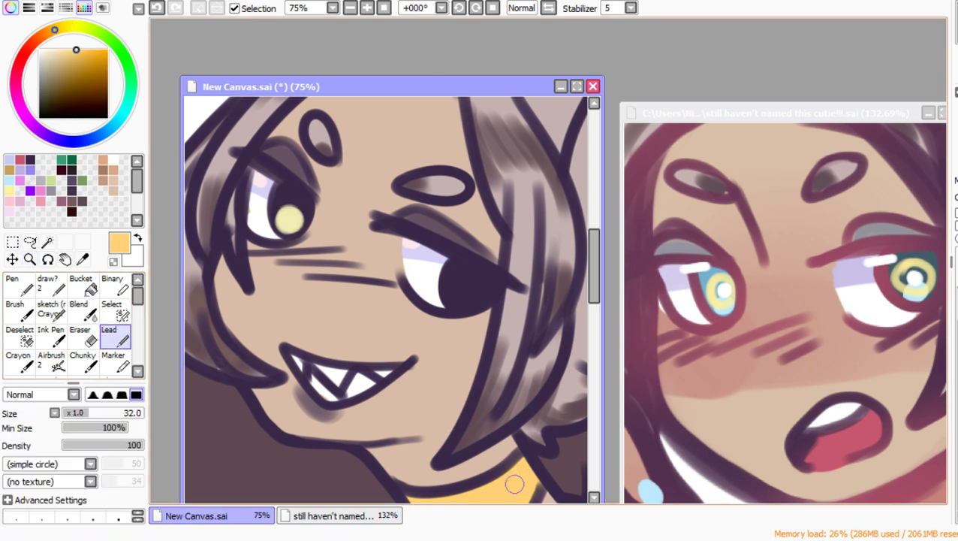
{"action": "left_click", "coordinate": [462, 290]}
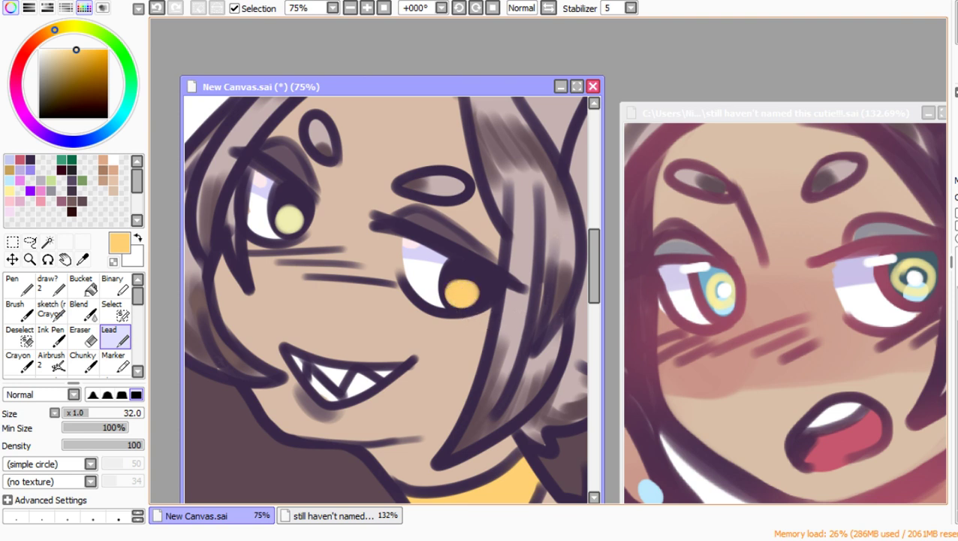
Step: Paint white star-shaped highlights above the yellow dots and a small white glint at the top of each eye, using Lead at size 16
{"action": "left_click", "coordinate": [73, 413]}
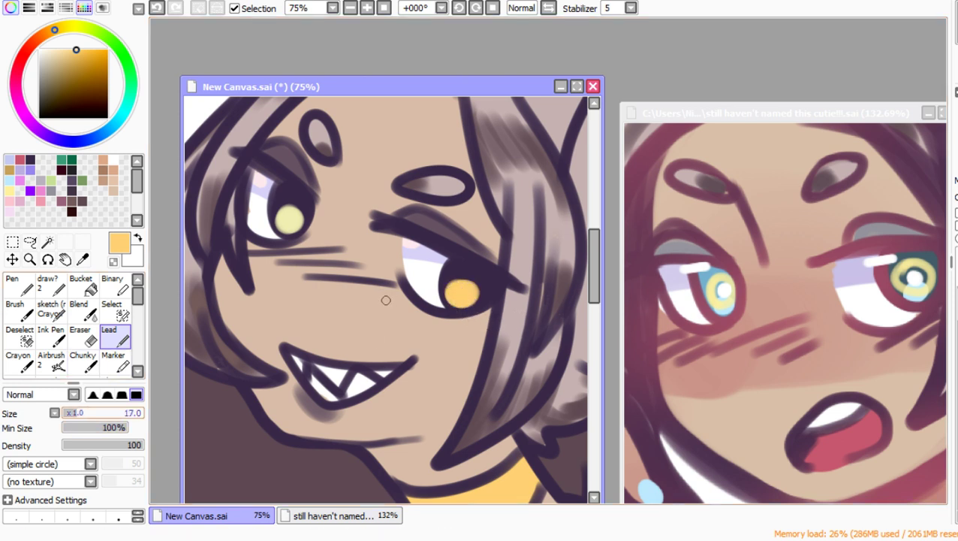
{"action": "left_click", "coordinate": [74, 413]}
{"action": "left_click", "coordinate": [10, 192]}
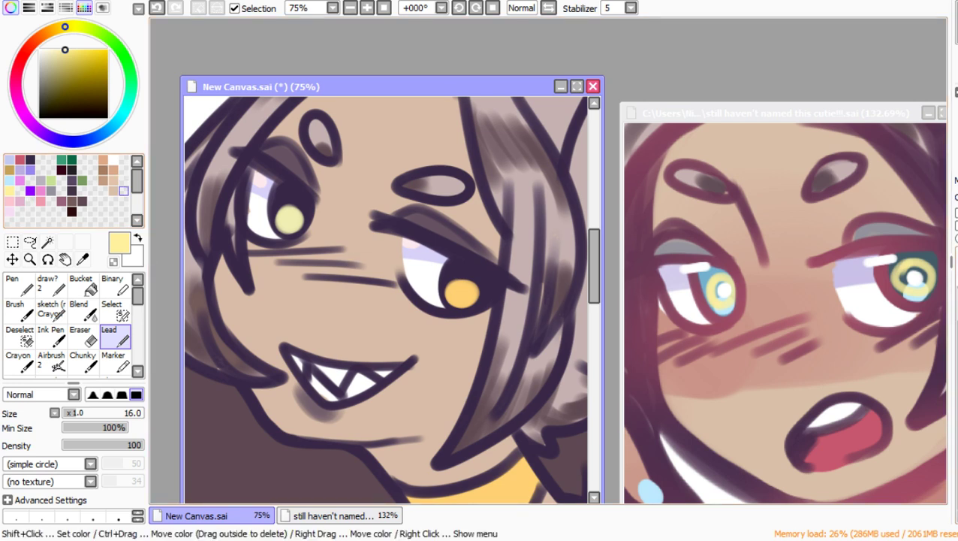
{"action": "key", "text": "x"}
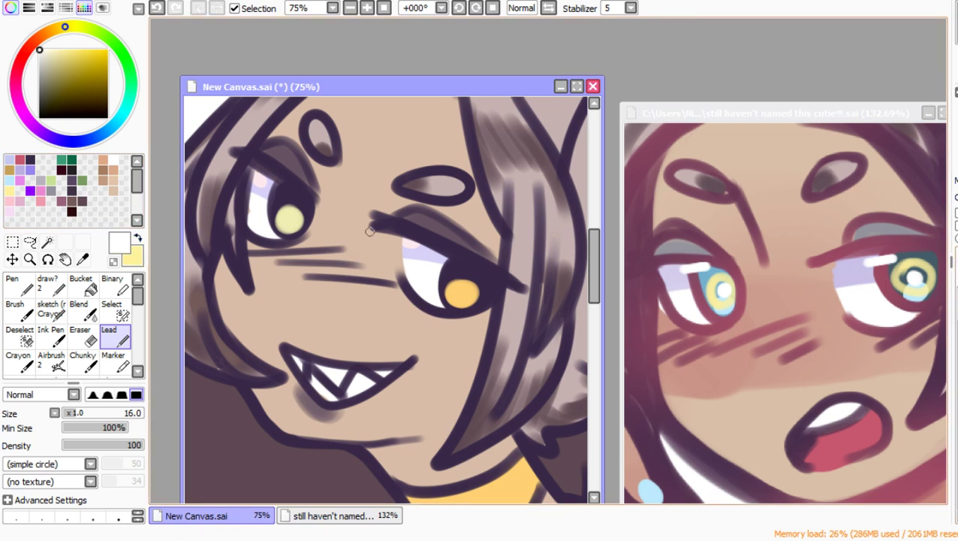
{"action": "mouse_move", "coordinate": [462, 274]}
{"action": "left_mouse_down"}
{"action": "mouse_move", "coordinate": [467, 290]}
{"action": "mouse_move", "coordinate": [464, 279]}
{"action": "mouse_move", "coordinate": [459, 286]}
{"action": "left_mouse_up"}
{"action": "left_click_drag", "start_coordinate": [287, 197], "coordinate": [286, 216]}
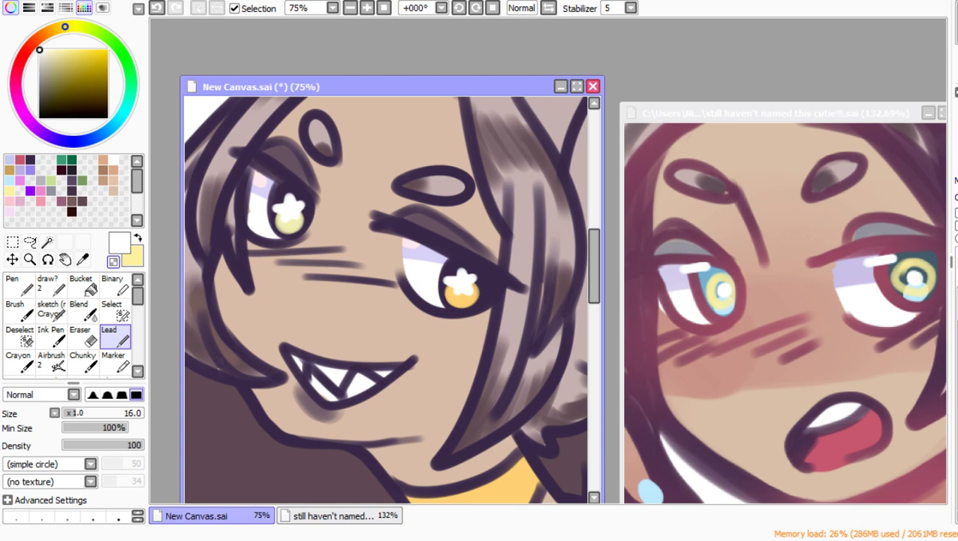
{"action": "left_click", "coordinate": [275, 180]}
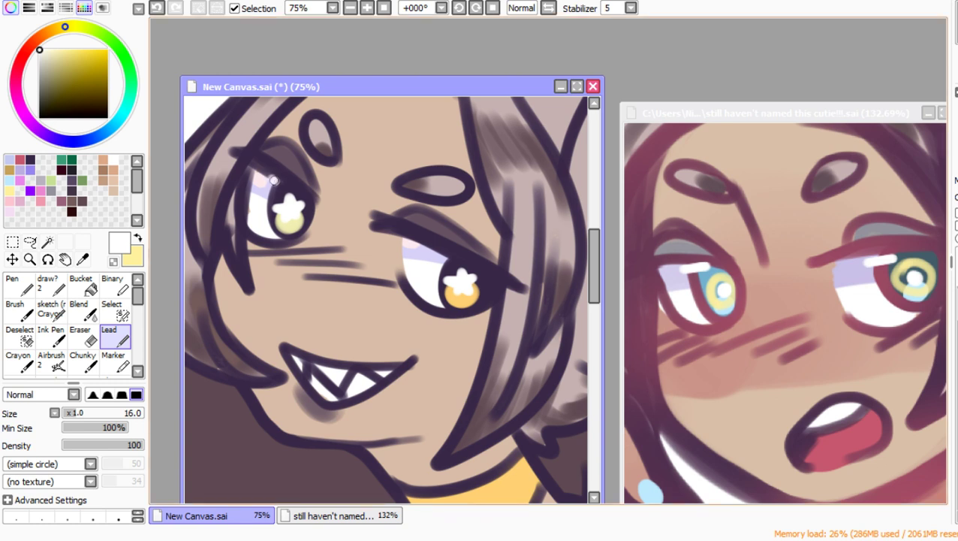
{"action": "left_click", "coordinate": [448, 259]}
Step: Sample the hair's pale mauve and paint a thin highlight line along both upper eyelids
{"action": "left_click", "coordinate": [528, 230], "text": "alt"}
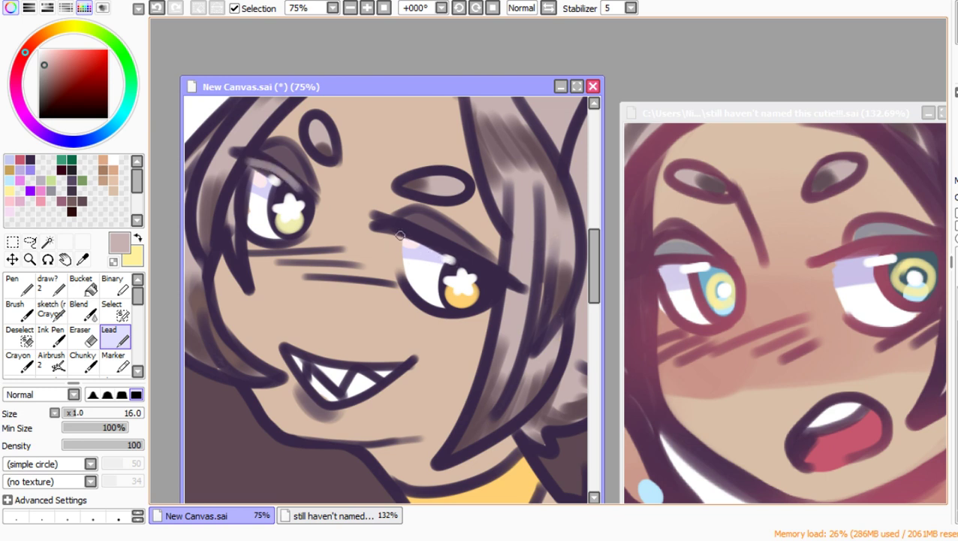
{"action": "left_click_drag", "start_coordinate": [395, 235], "coordinate": [495, 285]}
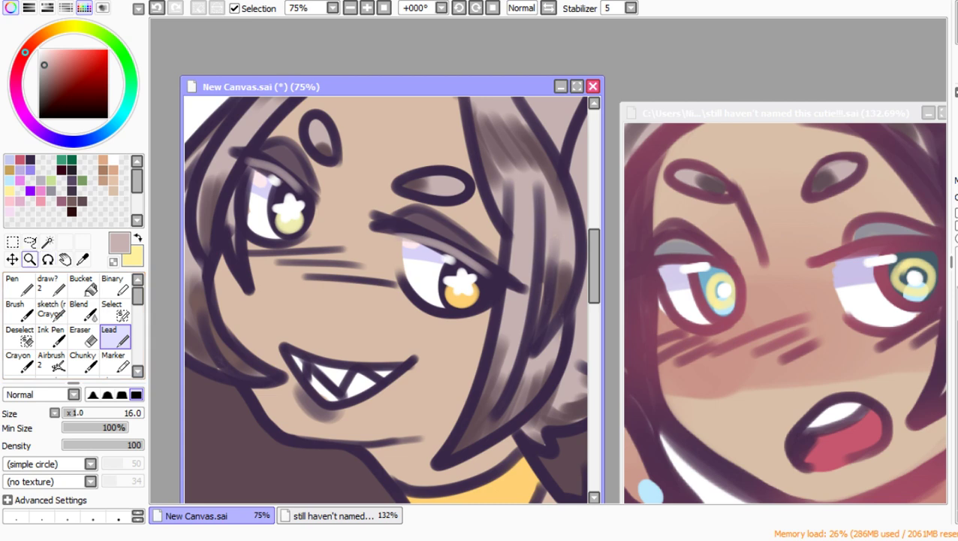
{"action": "left_click", "coordinate": [29, 259]}
{"action": "left_click", "coordinate": [381, 153]}
{"action": "left_click", "coordinate": [381, 154]}
{"action": "left_click", "coordinate": [381, 153]}
{"action": "left_click", "coordinate": [382, 153]}
{"action": "left_click_drag", "start_coordinate": [343, 142], "coordinate": [527, 280]}
{"action": "left_click", "coordinate": [495, 245]}
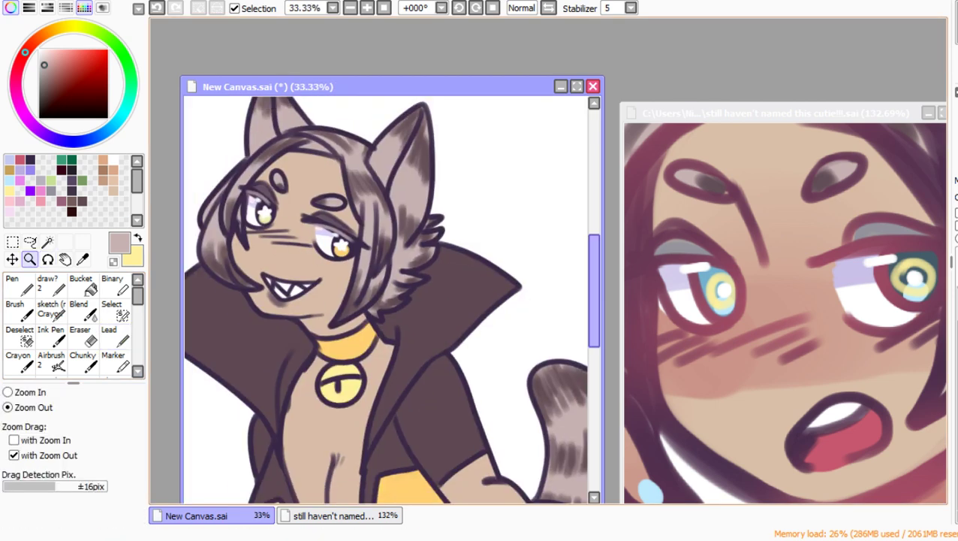
Step: Add a small pale yellow dot beneath the lower lip with the Lead brush at size 16
{"action": "left_click_drag", "start_coordinate": [594, 291], "coordinate": [594, 309]}
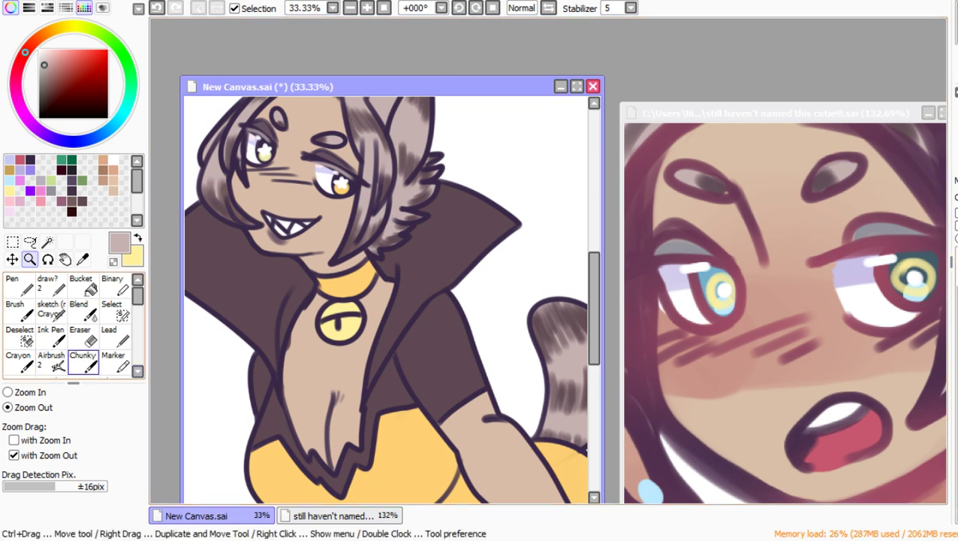
{"action": "left_click", "coordinate": [113, 336]}
{"action": "left_click", "coordinate": [10, 190]}
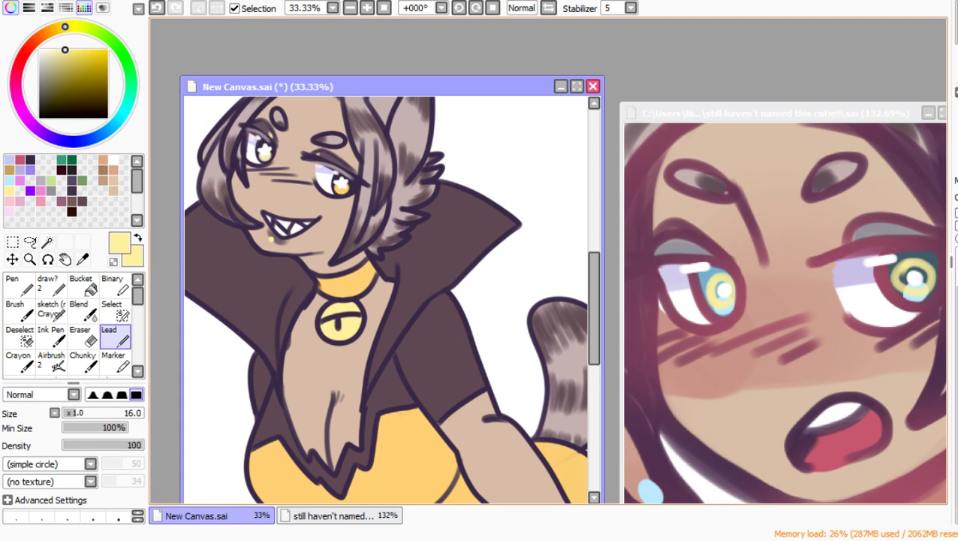
{"action": "key", "text": "ctrl+z"}
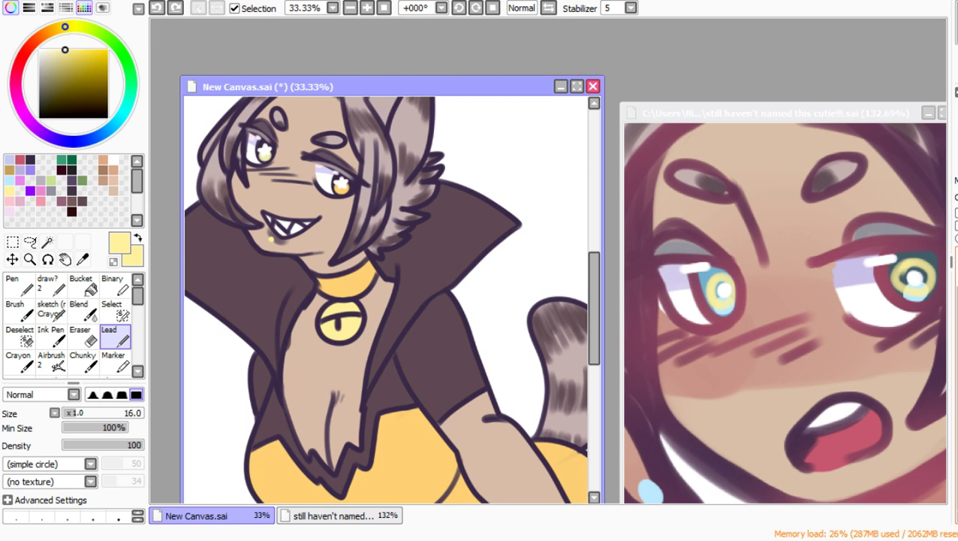
{"action": "key", "text": "ctrl+y"}
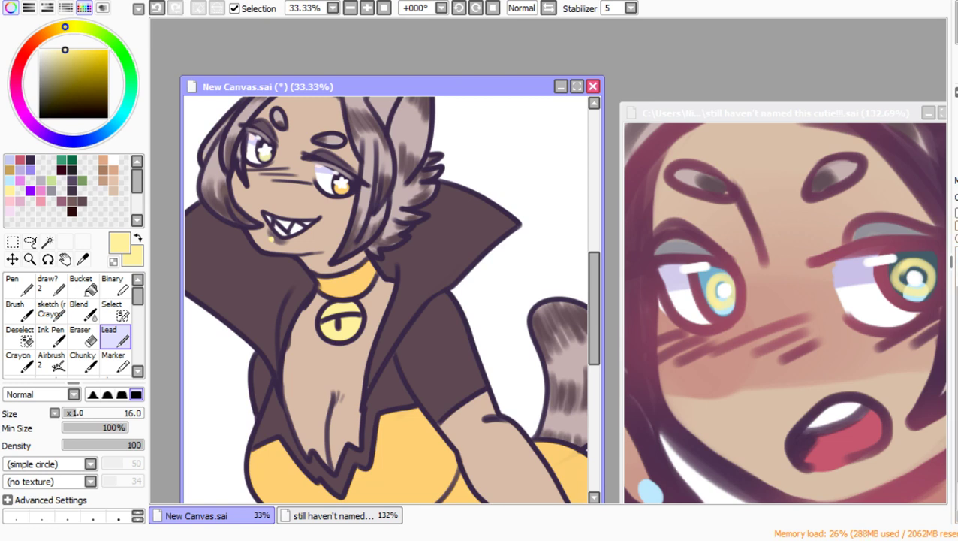
Step: Paint a soft rosy red blush over the forehead, chest and upper arm skin with the Marker at size 205
{"action": "left_click", "coordinate": [30, 259]}
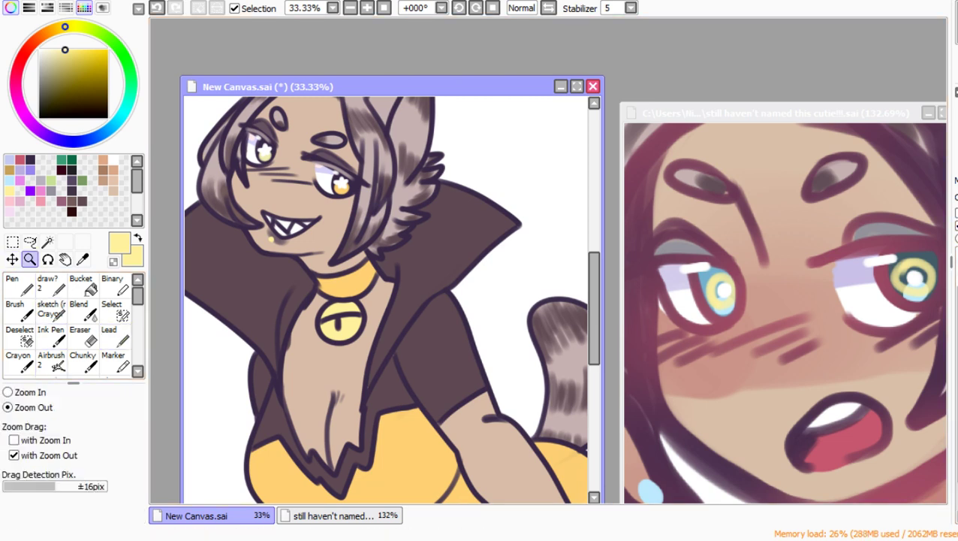
{"action": "left_click", "coordinate": [382, 239]}
{"action": "left_click", "coordinate": [51, 336]}
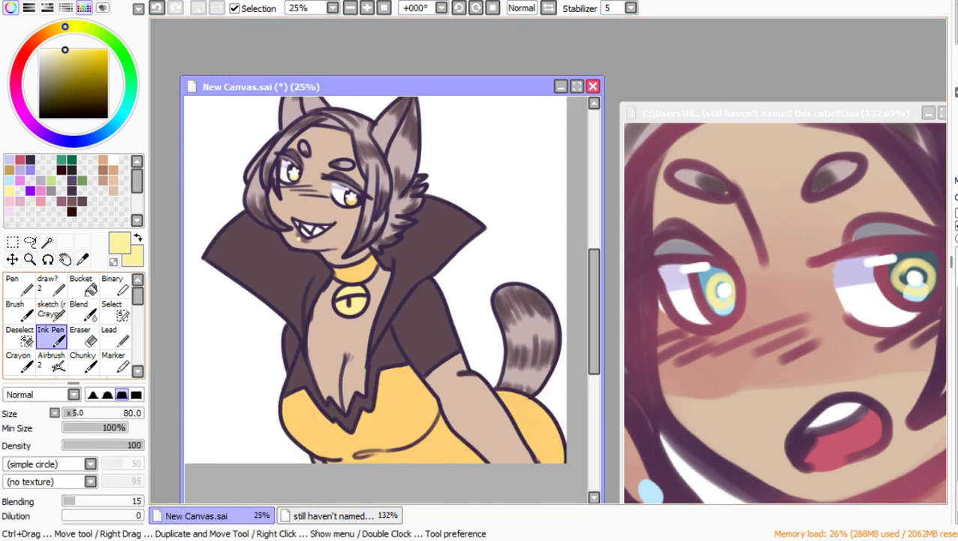
{"action": "left_click", "coordinate": [114, 362]}
{"action": "left_click", "coordinate": [95, 413]}
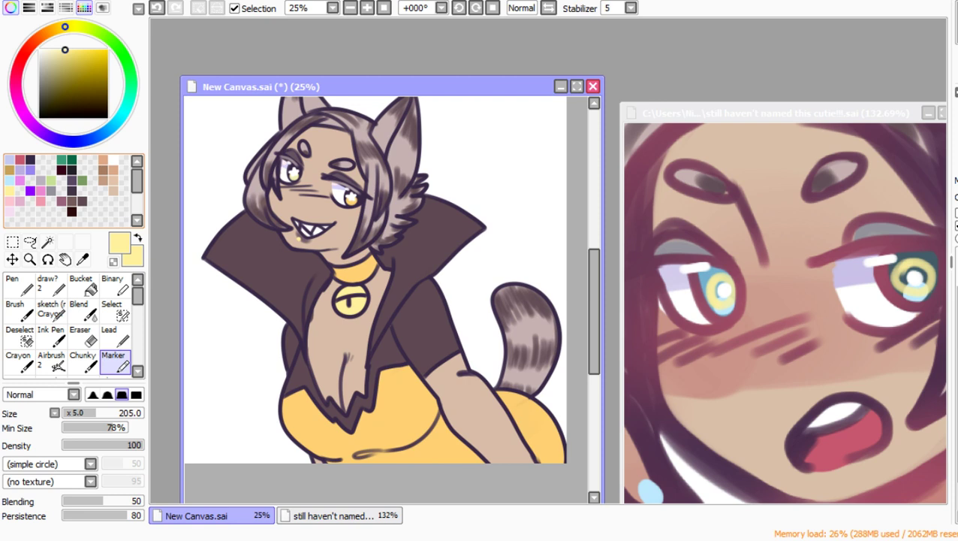
{"action": "left_click", "coordinate": [20, 160]}
{"action": "mouse_move", "coordinate": [308, 314]}
{"action": "left_mouse_down"}
{"action": "mouse_move", "coordinate": [309, 332]}
{"action": "mouse_move", "coordinate": [326, 301]}
{"action": "mouse_move", "coordinate": [342, 326]}
{"action": "mouse_move", "coordinate": [370, 305]}
{"action": "mouse_move", "coordinate": [375, 282]}
{"action": "mouse_move", "coordinate": [347, 263]}
{"action": "mouse_move", "coordinate": [315, 271]}
{"action": "mouse_move", "coordinate": [386, 268]}
{"action": "left_mouse_up"}
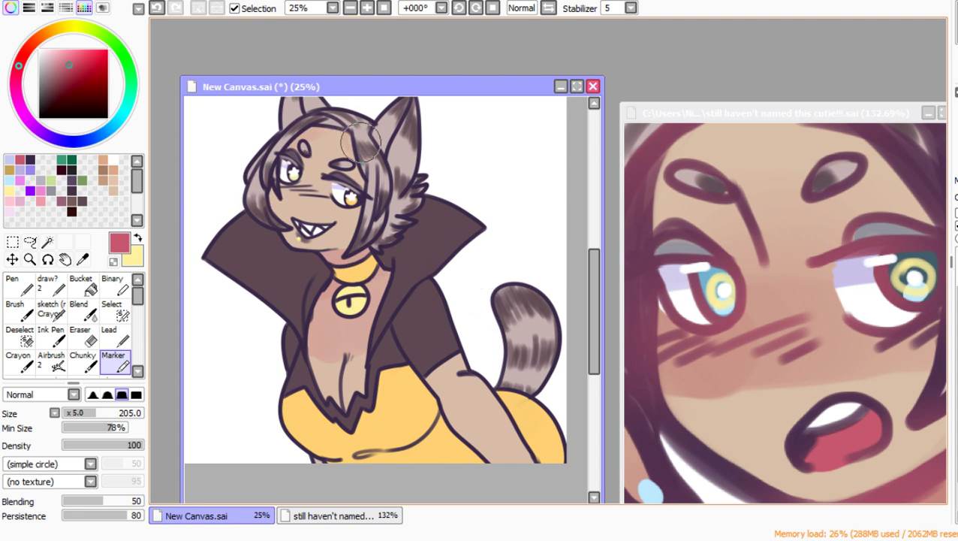
{"action": "mouse_move", "coordinate": [443, 372]}
{"action": "left_mouse_down"}
{"action": "mouse_move", "coordinate": [492, 379]}
{"action": "mouse_move", "coordinate": [435, 386]}
{"action": "mouse_move", "coordinate": [499, 390]}
{"action": "mouse_move", "coordinate": [472, 353]}
{"action": "left_mouse_up"}
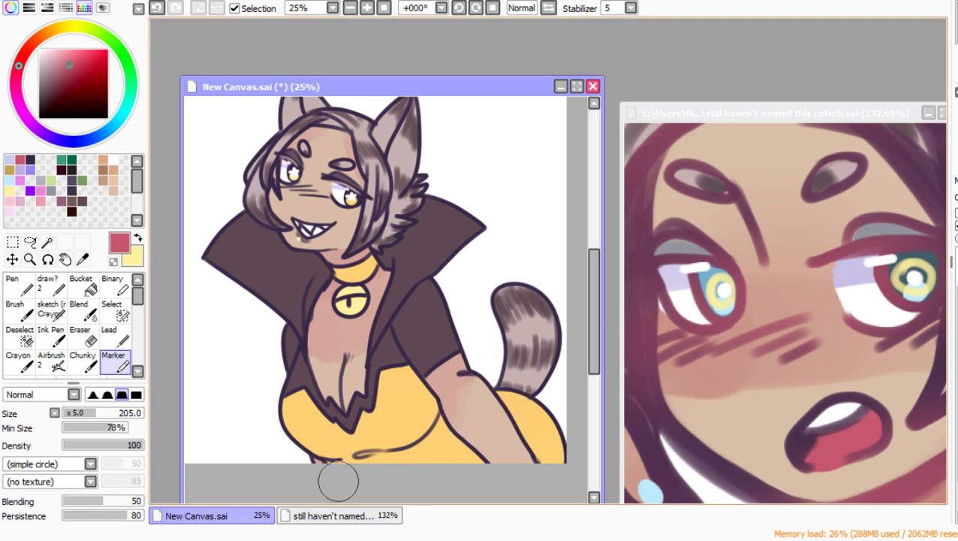
{"action": "left_click_drag", "start_coordinate": [348, 403], "coordinate": [344, 412]}
Step: Smooth the edges of the blush on the chest and arm with the Blend brush at size 165
{"action": "left_click", "coordinate": [79, 308]}
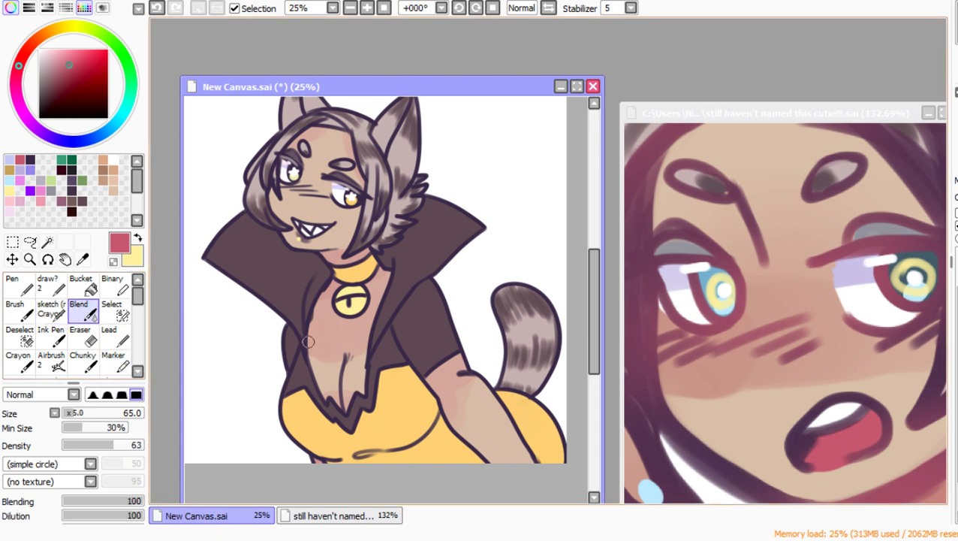
{"action": "left_click_drag", "start_coordinate": [84, 413], "coordinate": [88, 413]}
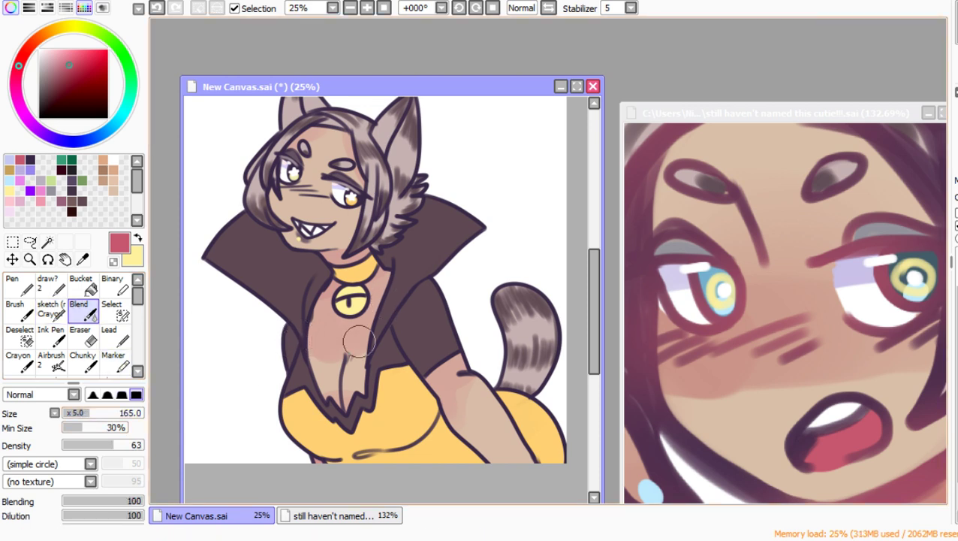
{"action": "mouse_move", "coordinate": [323, 343]}
{"action": "left_mouse_down"}
{"action": "mouse_move", "coordinate": [350, 355]}
{"action": "mouse_move", "coordinate": [319, 353]}
{"action": "left_mouse_up"}
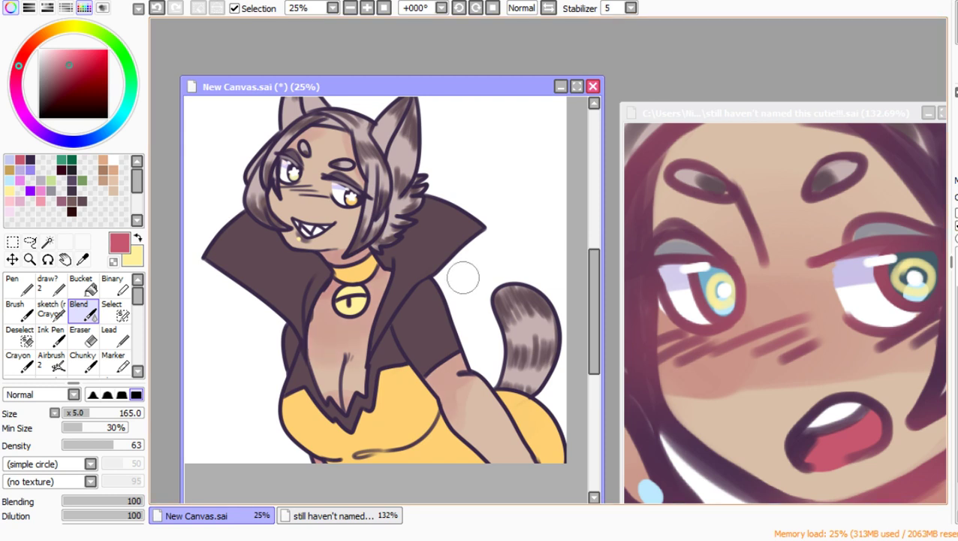
Step: Paint a rosy red blush across the cheeks and nose with the Marker at size 105 and soften it with the Blend brush
{"action": "left_click", "coordinate": [51, 360]}
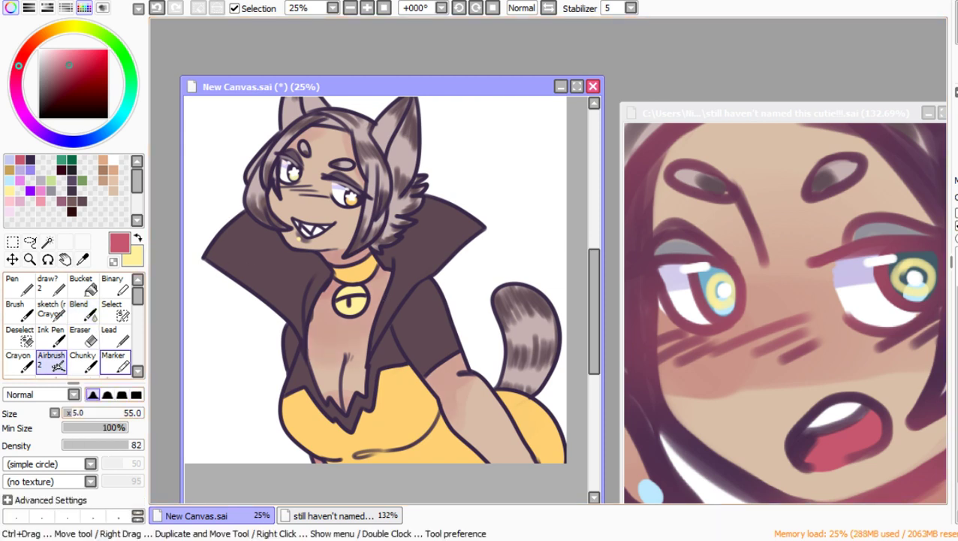
{"action": "left_click", "coordinate": [114, 361]}
{"action": "left_click_drag", "start_coordinate": [83, 413], "coordinate": [80, 413]}
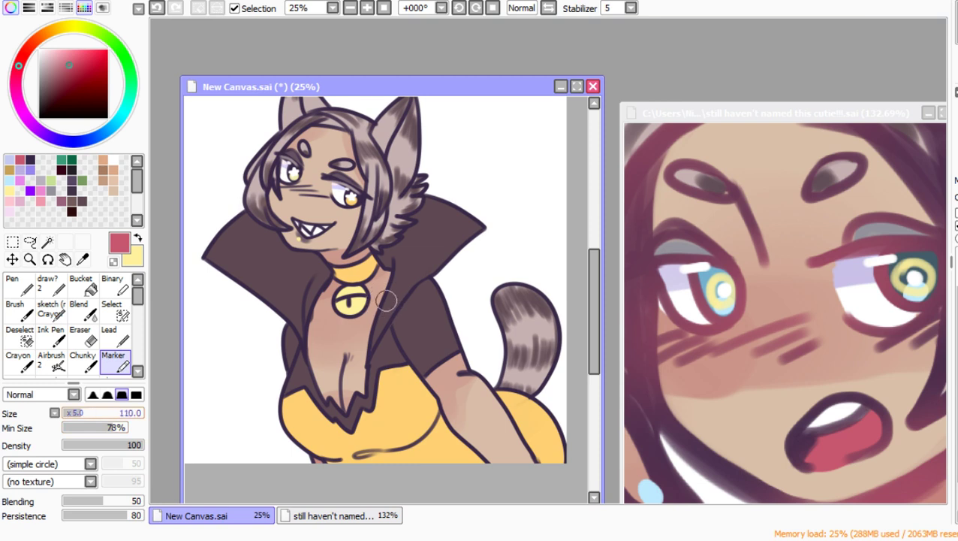
{"action": "mouse_move", "coordinate": [280, 188]}
{"action": "left_mouse_down"}
{"action": "mouse_move", "coordinate": [328, 196]}
{"action": "mouse_move", "coordinate": [312, 178]}
{"action": "mouse_move", "coordinate": [325, 180]}
{"action": "mouse_move", "coordinate": [274, 182]}
{"action": "mouse_move", "coordinate": [347, 213]}
{"action": "left_mouse_up"}
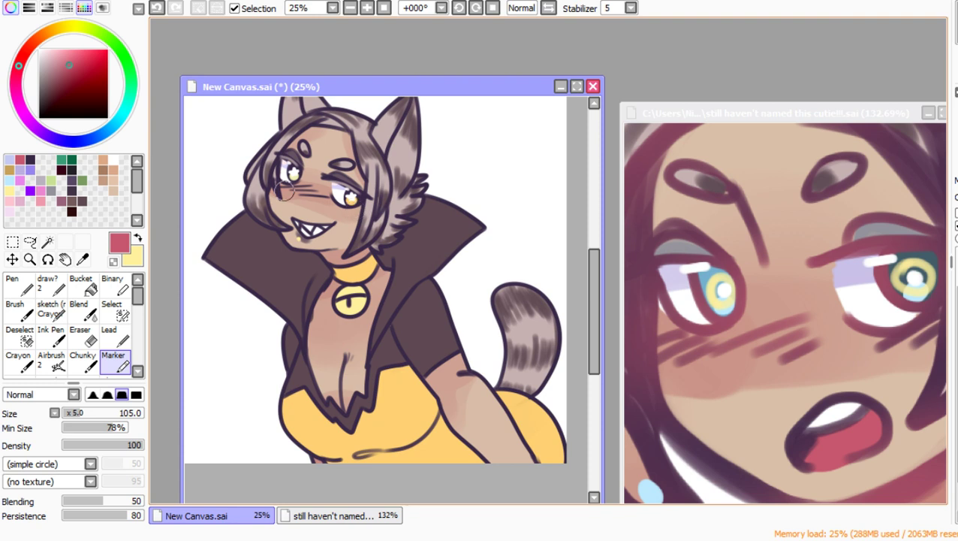
{"action": "key", "text": "c"}
{"action": "left_click_drag", "start_coordinate": [309, 202], "coordinate": [366, 214]}
{"action": "left_click_drag", "start_coordinate": [270, 197], "coordinate": [375, 214]}
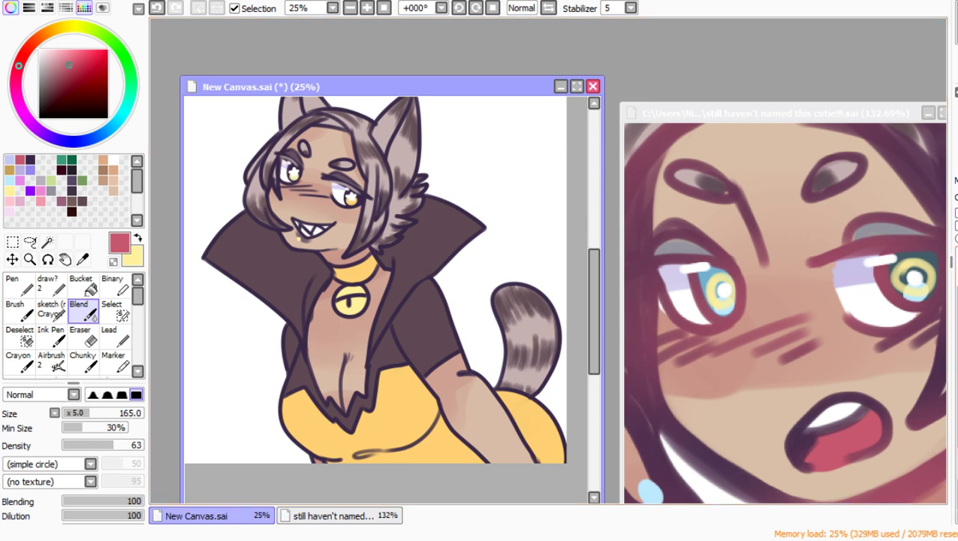
{"action": "key", "text": "ctrl+z"}
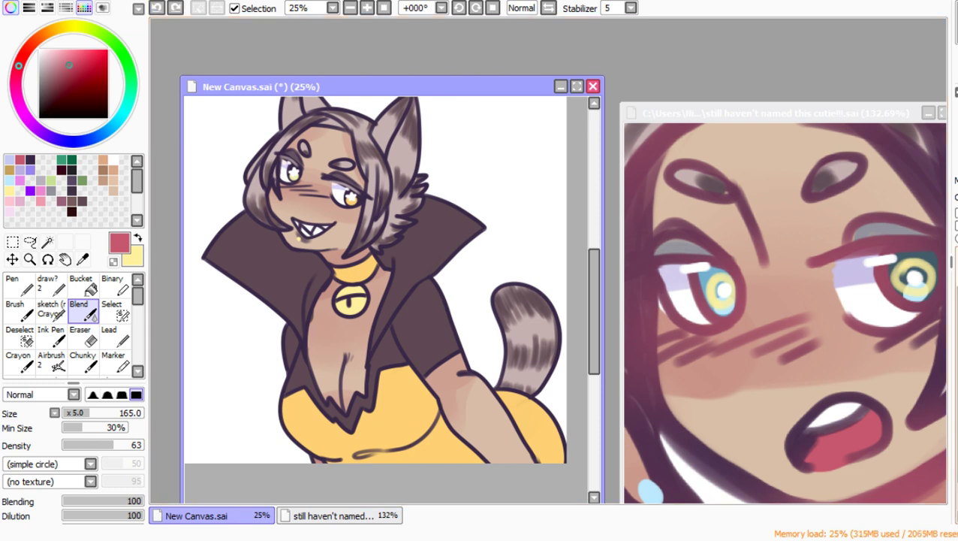
{"action": "key", "text": "ctrl+y"}
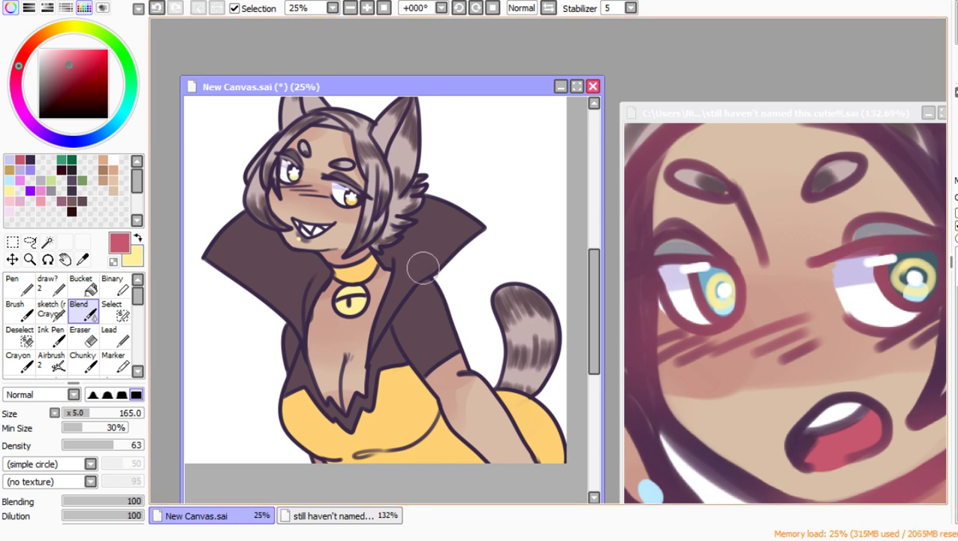
Step: Paint a pale yellow highlight over the lower chest skin with the Marker at size 140
{"action": "left_click", "coordinate": [112, 360]}
{"action": "key", "text": "x"}
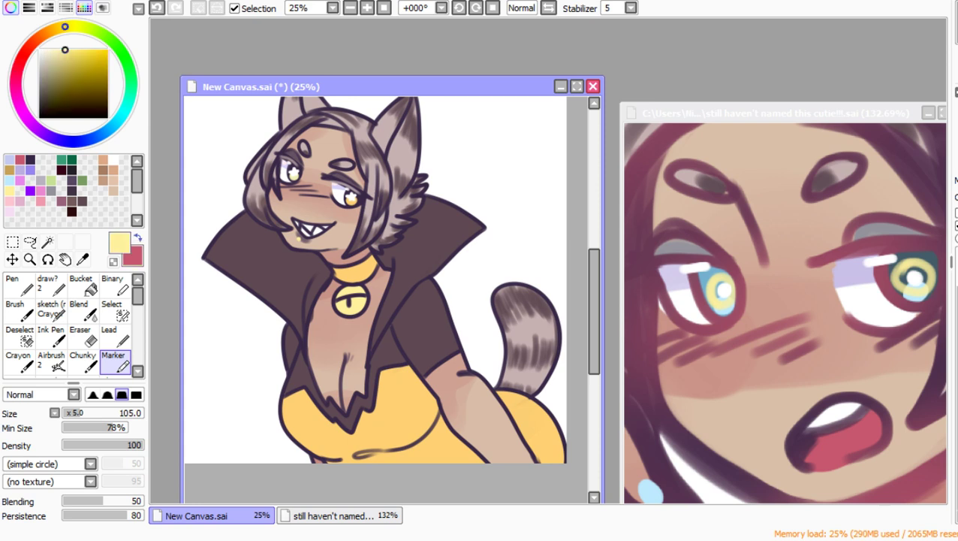
{"action": "key", "text": "bracketright"}
{"action": "key", "text": "bracketright"}
{"action": "key", "text": "bracketright"}
{"action": "key", "text": "bracketright"}
{"action": "mouse_move", "coordinate": [301, 360]}
{"action": "left_mouse_down"}
{"action": "mouse_move", "coordinate": [312, 382]}
{"action": "mouse_move", "coordinate": [316, 372]}
{"action": "mouse_move", "coordinate": [358, 380]}
{"action": "left_mouse_up"}
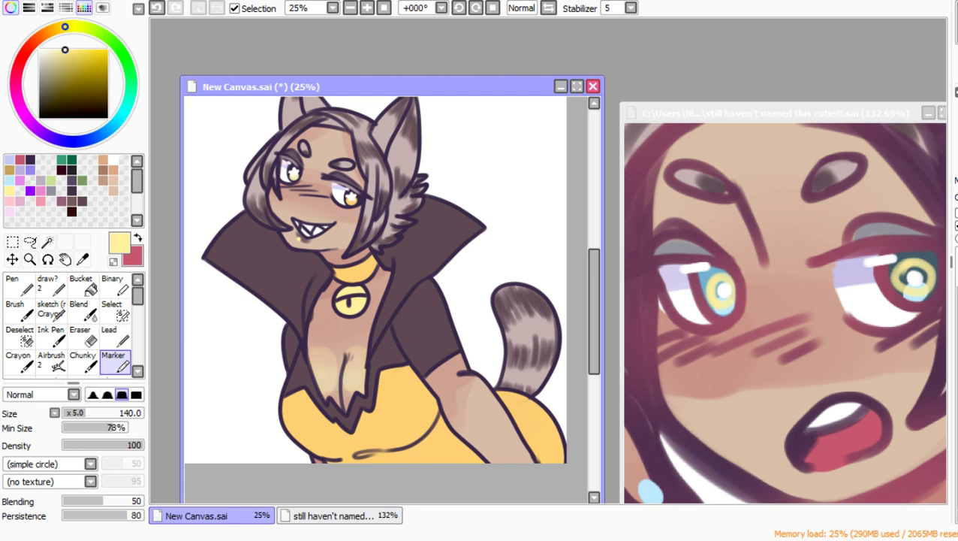
Step: Smooth the edges of the pale yellow chest highlight with the Blend brush at size 165
{"action": "left_click", "coordinate": [79, 308]}
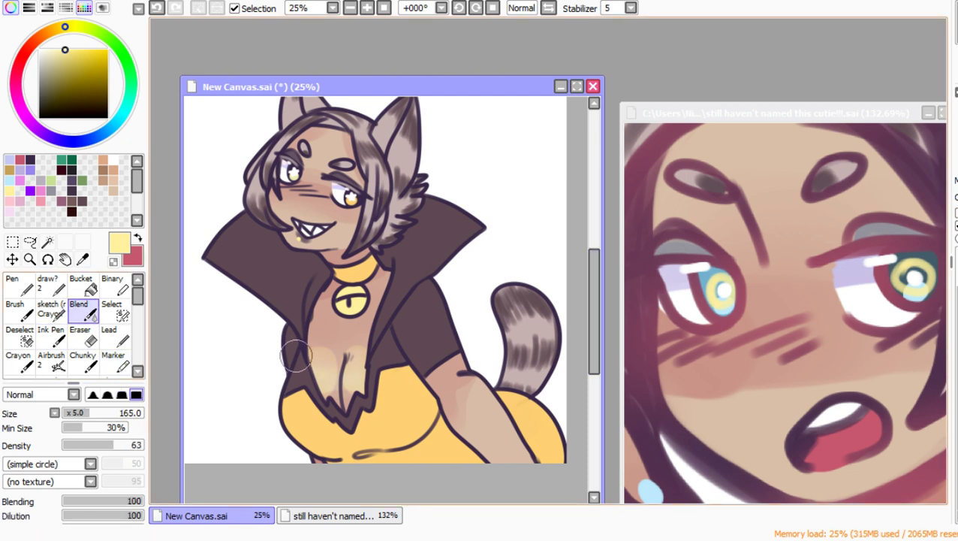
{"action": "left_click_drag", "start_coordinate": [313, 345], "coordinate": [368, 334]}
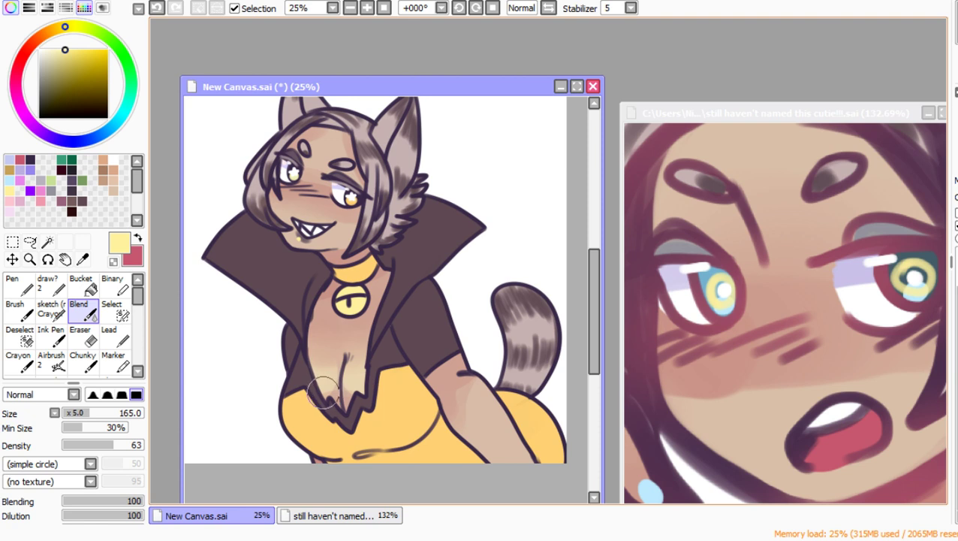
{"action": "left_click_drag", "start_coordinate": [323, 390], "coordinate": [376, 406]}
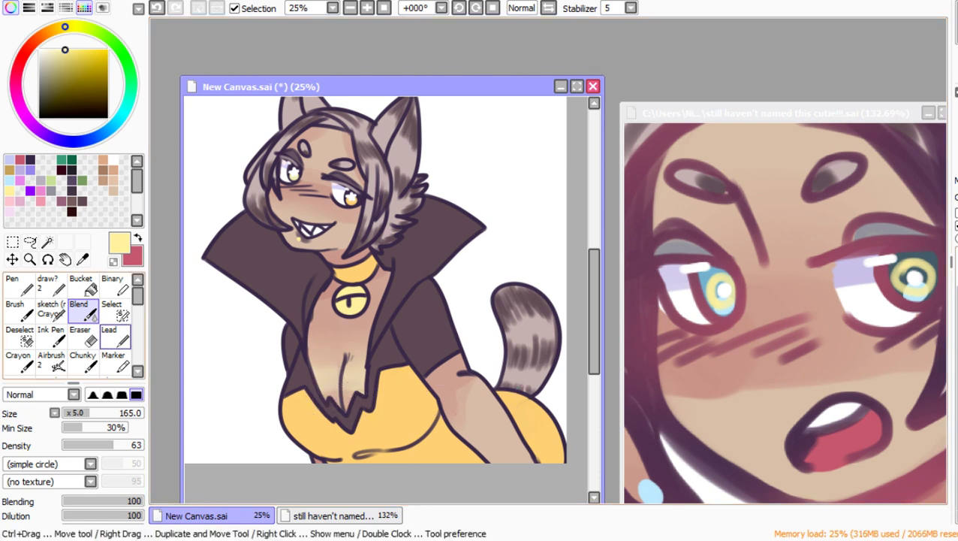
Step: Add small pale yellow highlight spots on both sides of the chest with the Marker at size 55 and blend them
{"action": "left_click", "coordinate": [115, 362]}
{"action": "key", "text": "["}
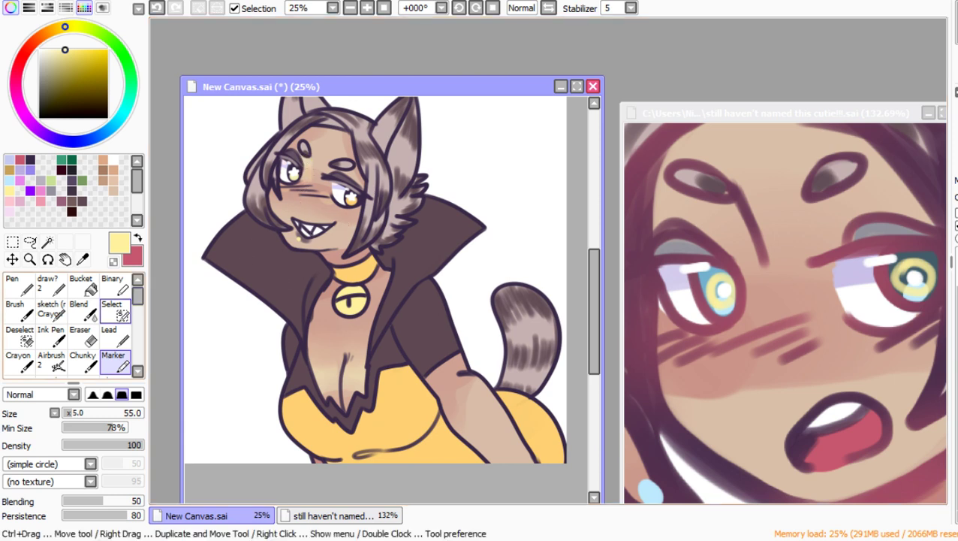
{"action": "left_click", "coordinate": [78, 310]}
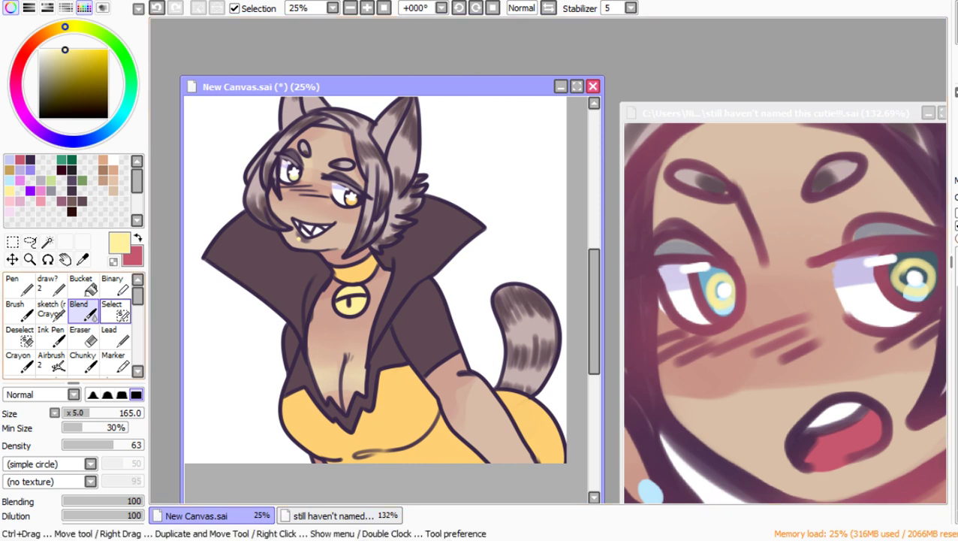
{"action": "left_click", "coordinate": [116, 362]}
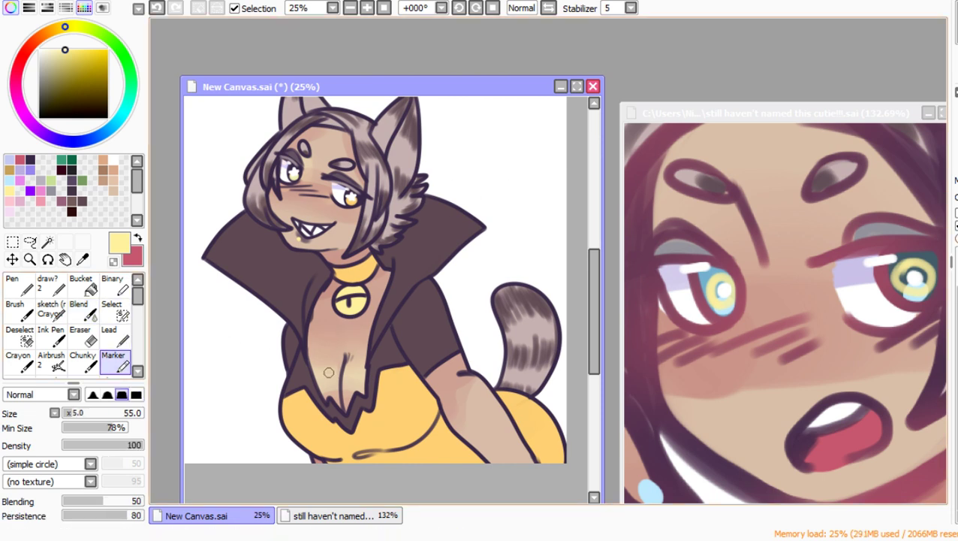
{"action": "left_click_drag", "start_coordinate": [347, 369], "coordinate": [317, 371]}
{"action": "left_click", "coordinate": [84, 309]}
{"action": "mouse_move", "coordinate": [318, 364]}
{"action": "left_mouse_down"}
{"action": "mouse_move", "coordinate": [325, 391]}
{"action": "mouse_move", "coordinate": [355, 366]}
{"action": "mouse_move", "coordinate": [352, 350]}
{"action": "mouse_move", "coordinate": [343, 412]}
{"action": "left_mouse_up"}
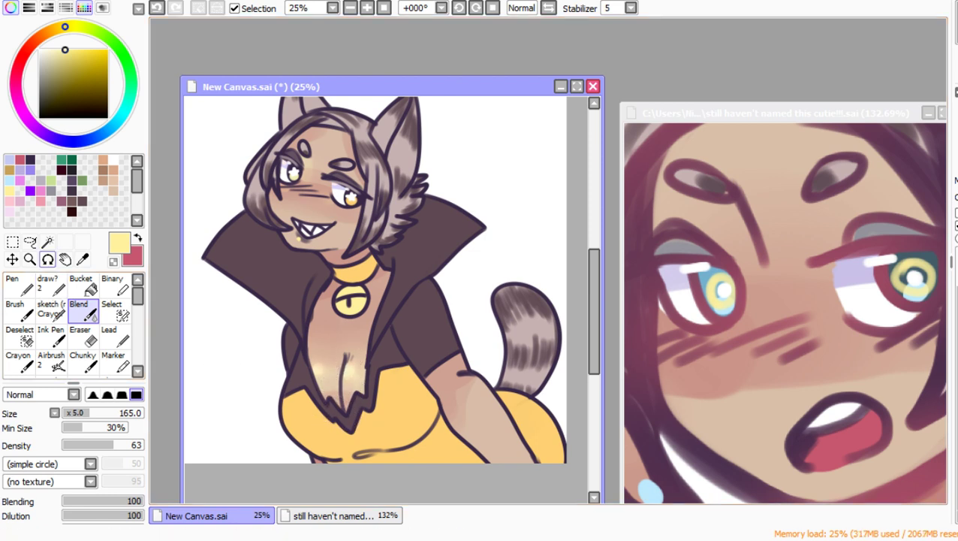
Step: Pick the light pink swatch and shade the side of the yellow choker with the Marker at size 55
{"action": "left_click", "coordinate": [29, 259]}
{"action": "left_click", "coordinate": [444, 346]}
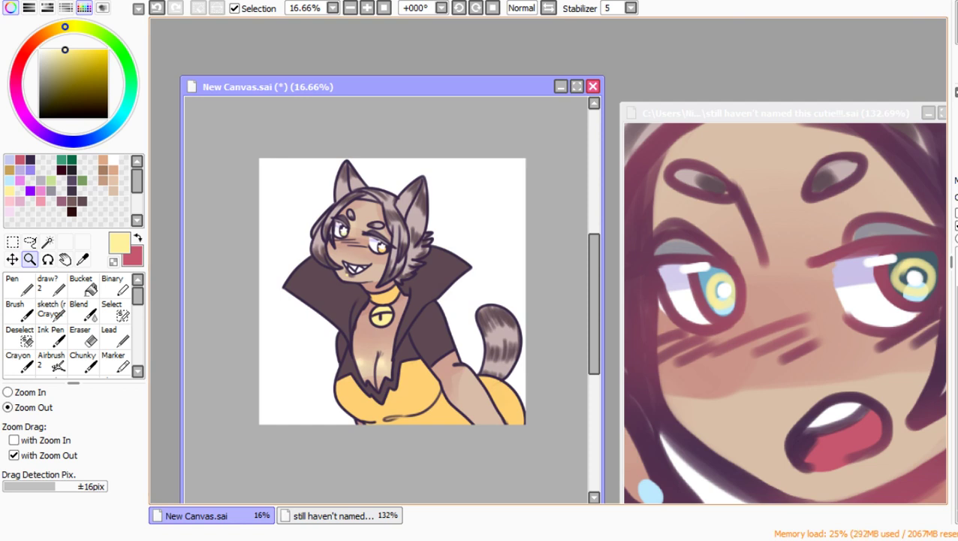
{"action": "left_click_drag", "start_coordinate": [262, 162], "coordinate": [503, 440]}
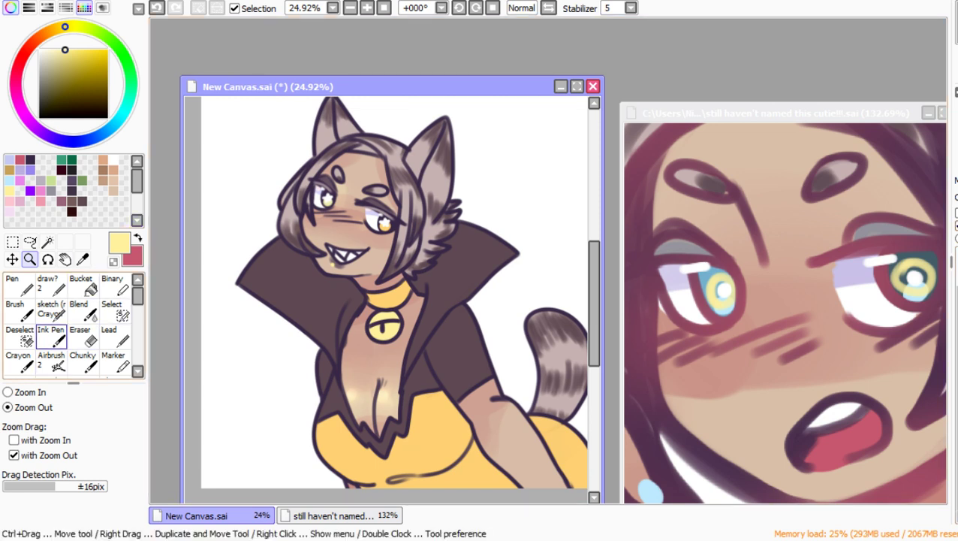
{"action": "key", "text": "alt+Tab"}
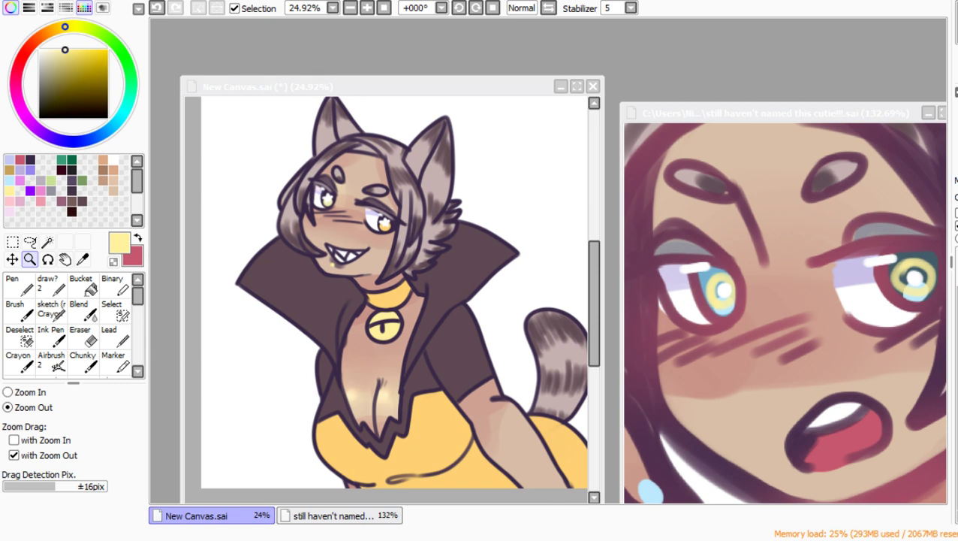
{"action": "left_click", "coordinate": [41, 201]}
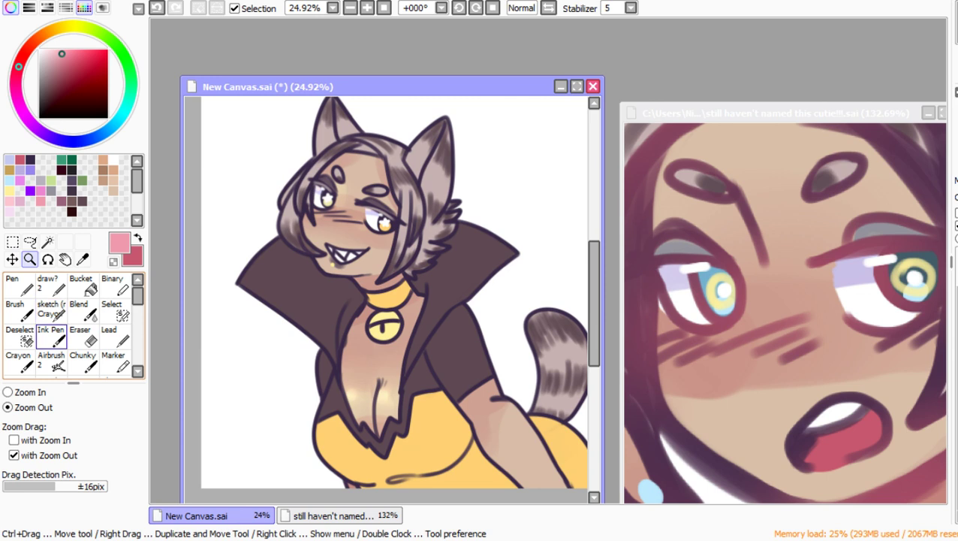
{"action": "left_click", "coordinate": [115, 361]}
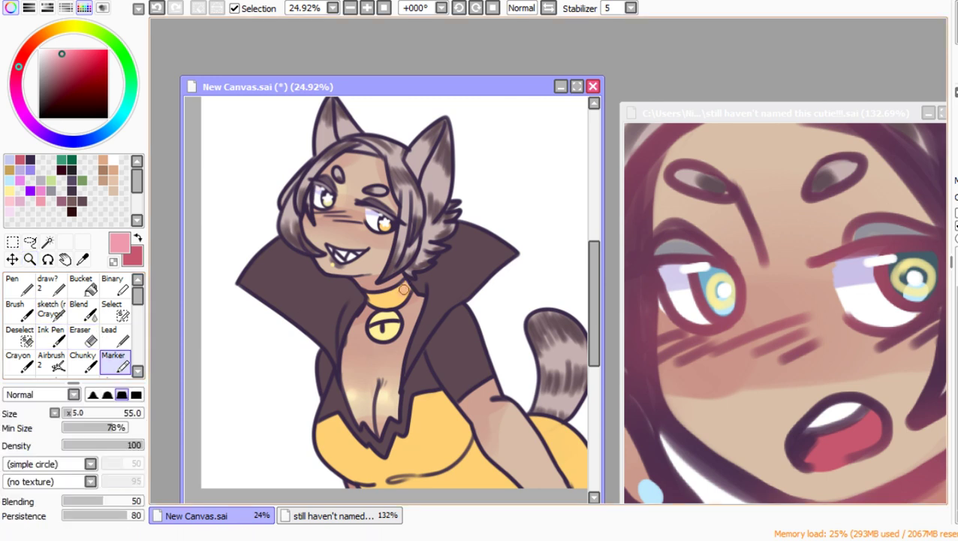
Step: Paint light pink shading on the yellow outfit beneath the bust with the Marker at size 140
{"action": "left_click", "coordinate": [29, 259]}
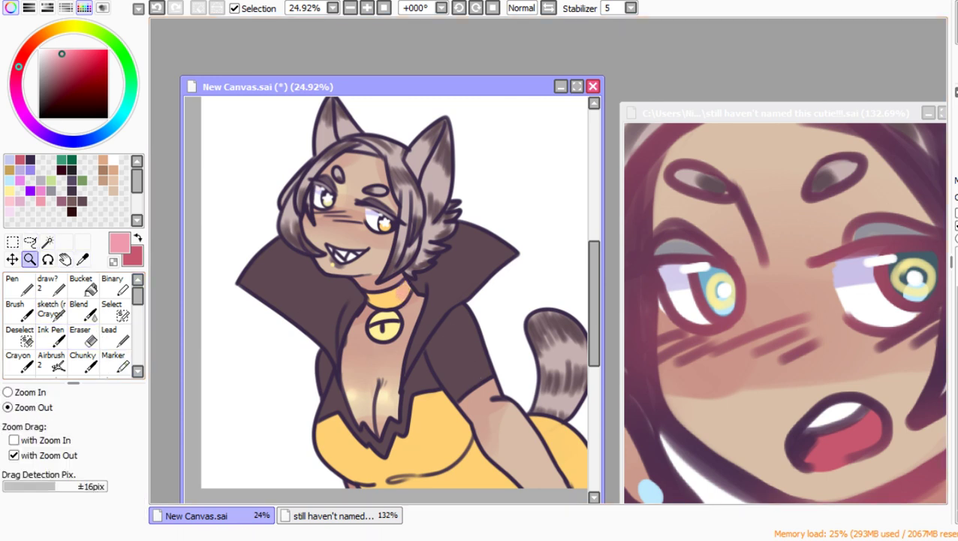
{"action": "left_click", "coordinate": [257, 176]}
{"action": "left_click_drag", "start_coordinate": [250, 190], "coordinate": [479, 404]}
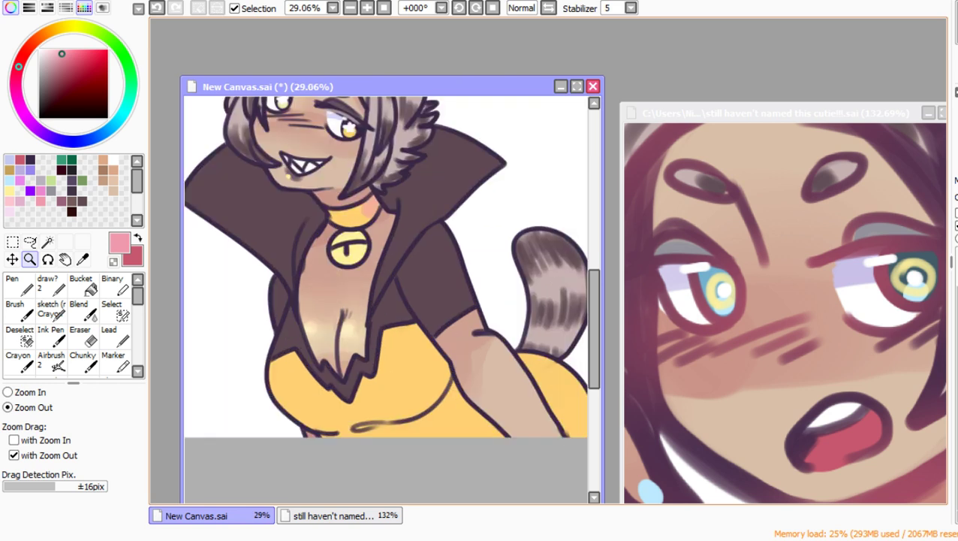
{"action": "left_click", "coordinate": [114, 360]}
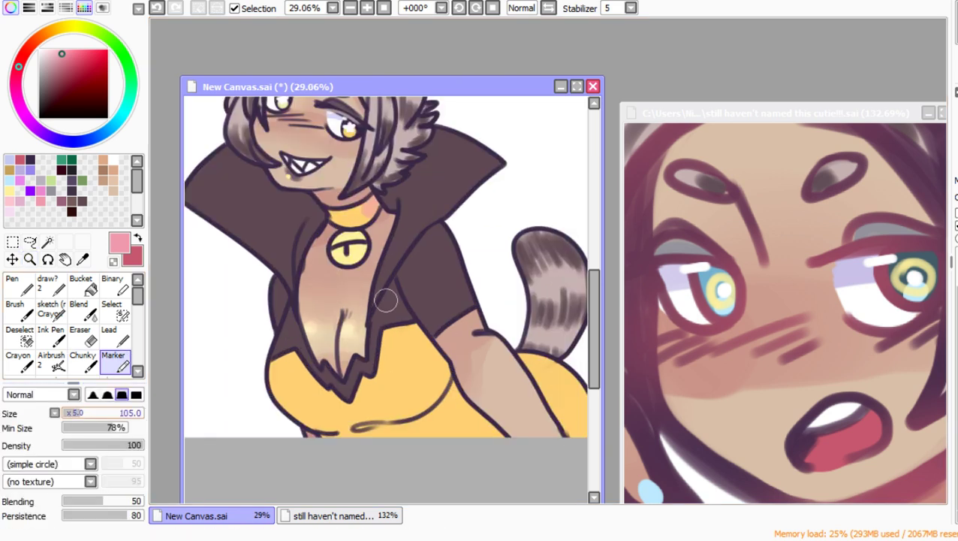
{"action": "key", "text": "bracketright"}
{"action": "key", "text": "bracketright"}
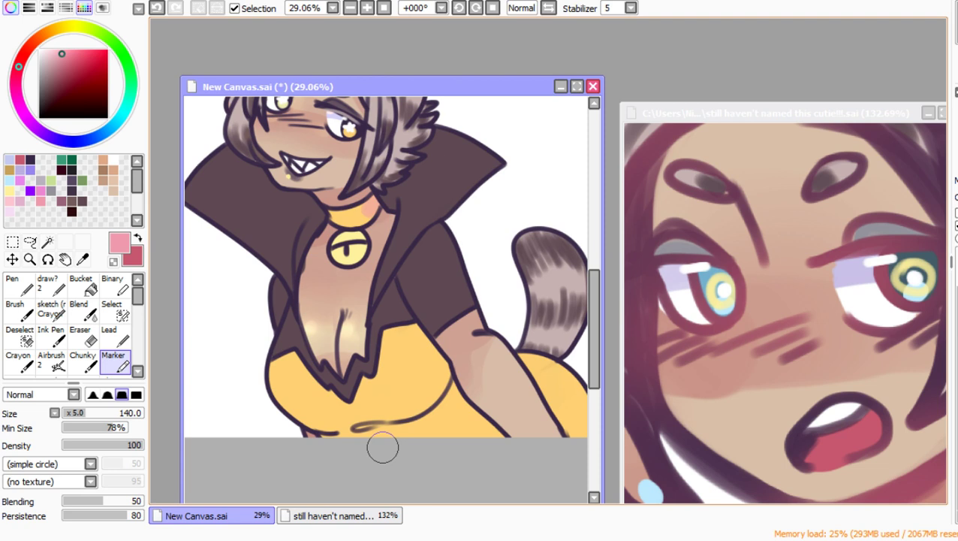
{"action": "left_click_drag", "start_coordinate": [382, 447], "coordinate": [481, 413]}
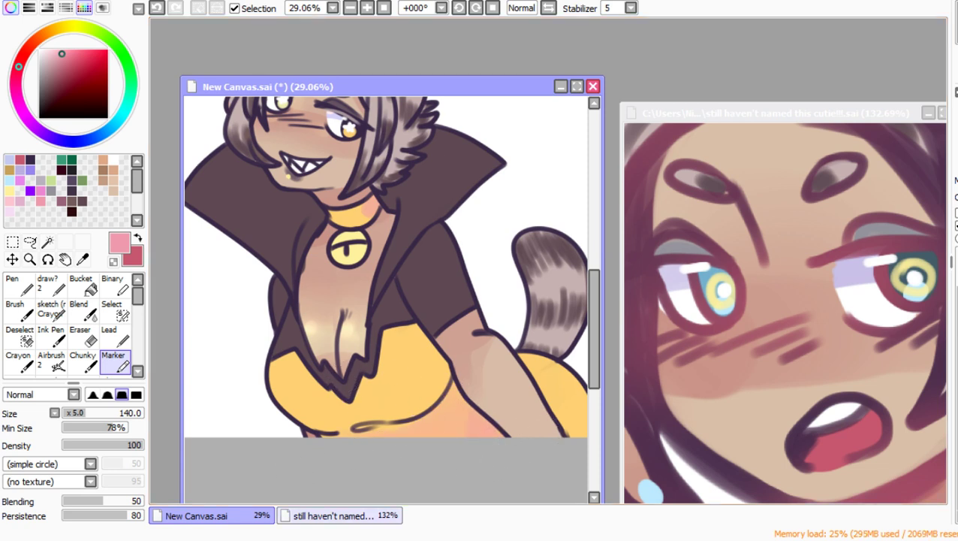
Step: Paint light pink shading over the yellow outfit's hip and upper bust with the Marker, softening it with the Blend brush
{"action": "scroll", "coordinate": [522, 301], "scroll_direction": "up", "scroll_amount": 2}
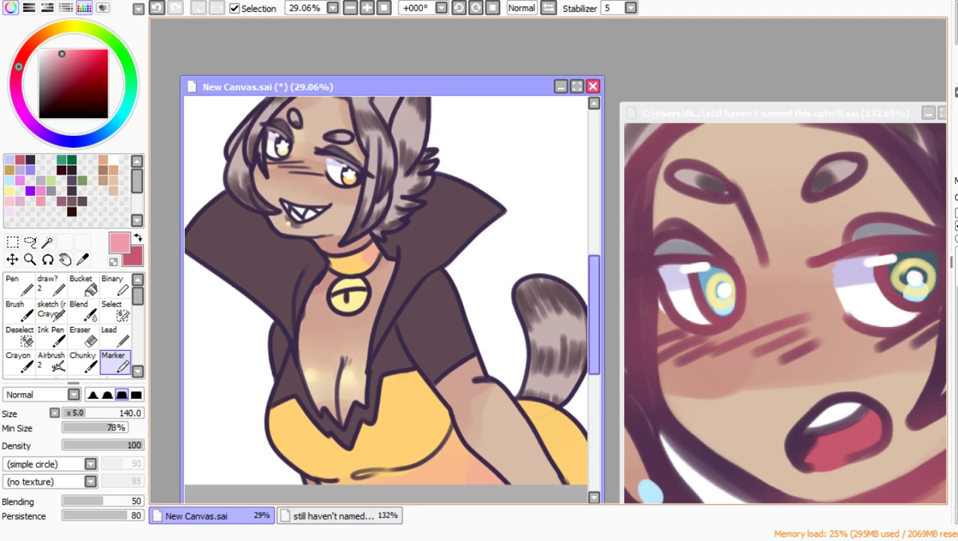
{"action": "left_click_drag", "start_coordinate": [526, 395], "coordinate": [573, 470]}
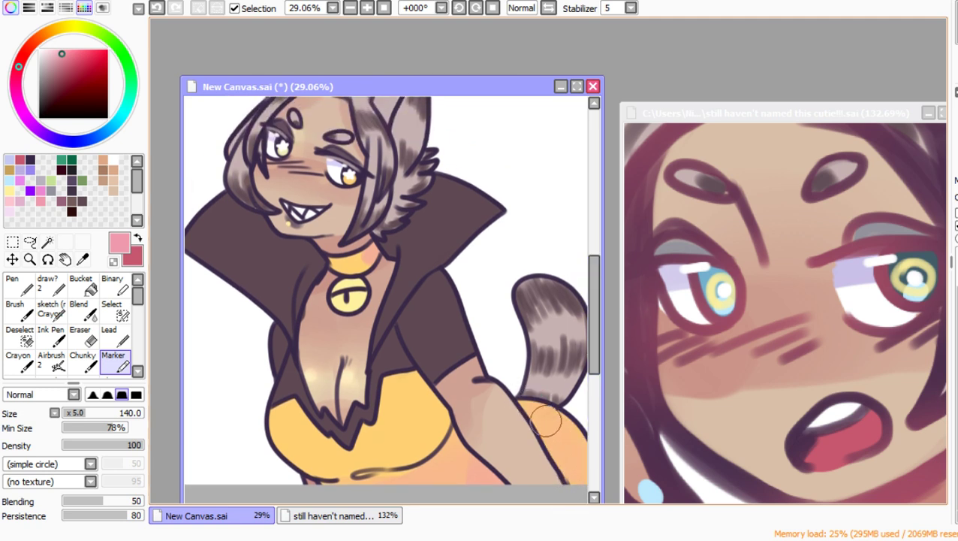
{"action": "left_click_drag", "start_coordinate": [438, 86], "coordinate": [424, 55]}
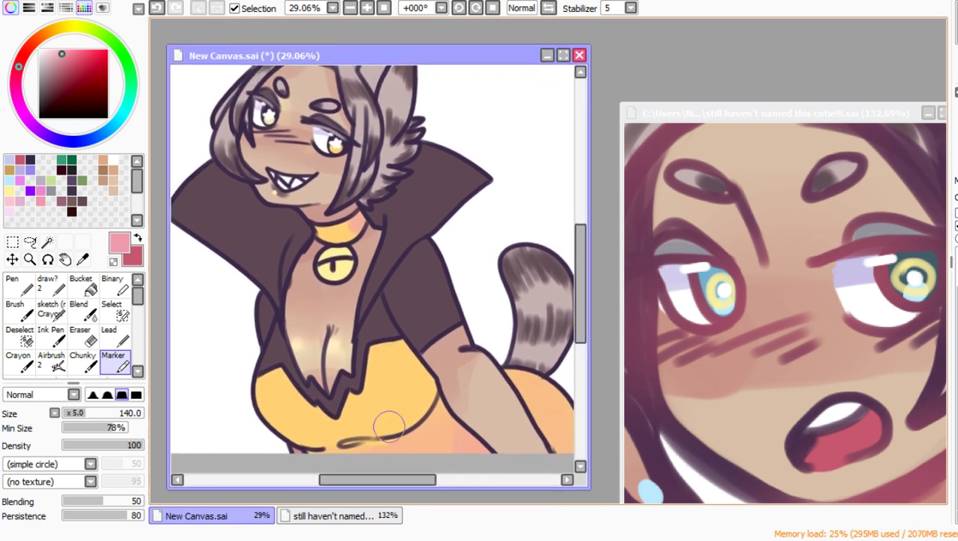
{"action": "left_click_drag", "start_coordinate": [379, 480], "coordinate": [402, 479]}
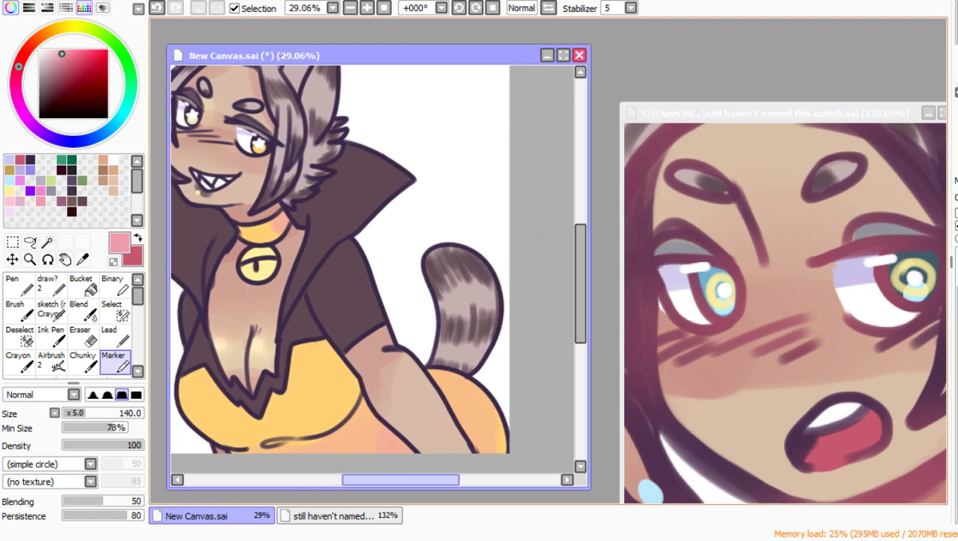
{"action": "scroll", "coordinate": [360, 259], "scroll_direction": "left", "scroll_amount": 2}
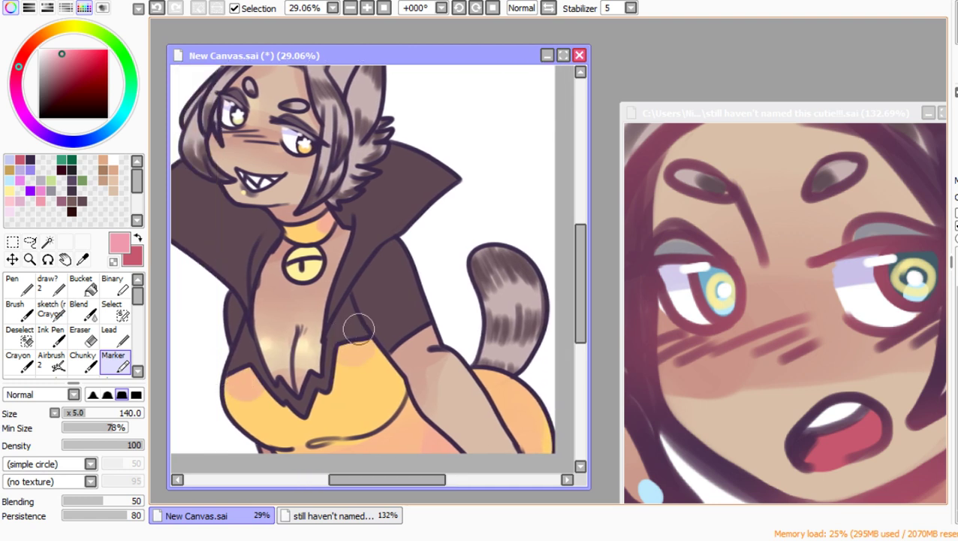
{"action": "left_click", "coordinate": [81, 309]}
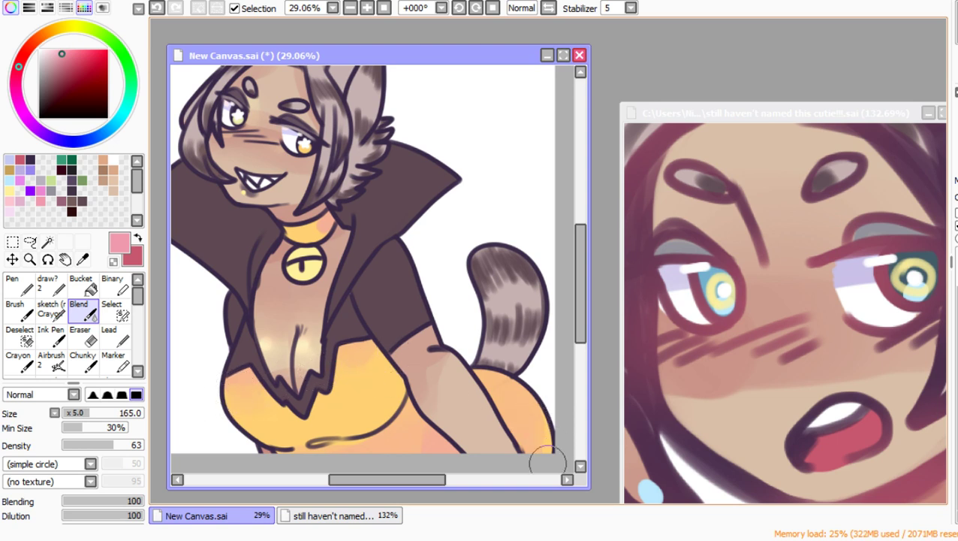
Step: Erase the pink shading along the outer edge of the hip with the Eraser at size 110
{"action": "left_click", "coordinate": [82, 334]}
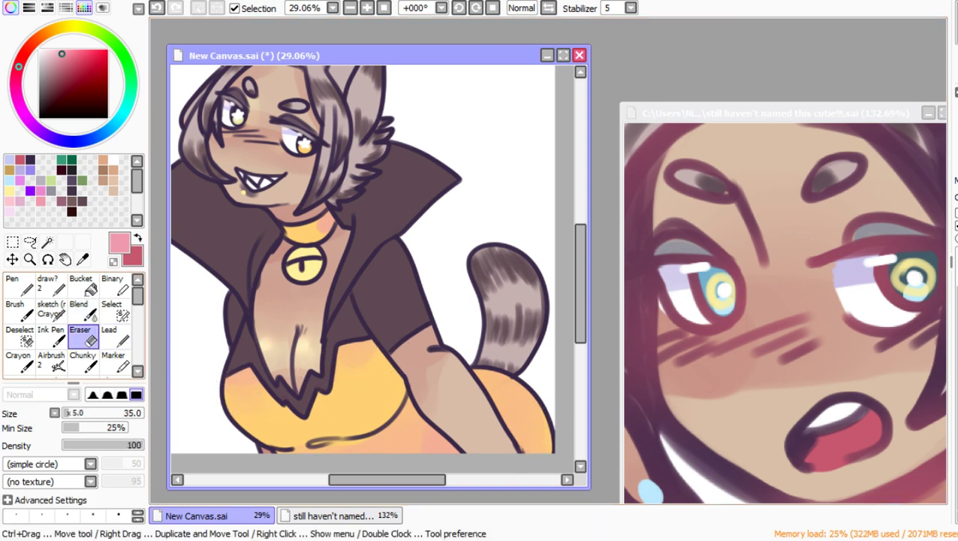
{"action": "key", "text": "bracketright"}
{"action": "key", "text": "bracketright"}
{"action": "key", "text": "bracketright"}
{"action": "key", "text": "bracketright"}
{"action": "key", "text": "bracketright"}
{"action": "key", "text": "bracketright"}
{"action": "key", "text": "bracketright"}
{"action": "key", "text": "bracketright"}
{"action": "key", "text": "bracketright"}
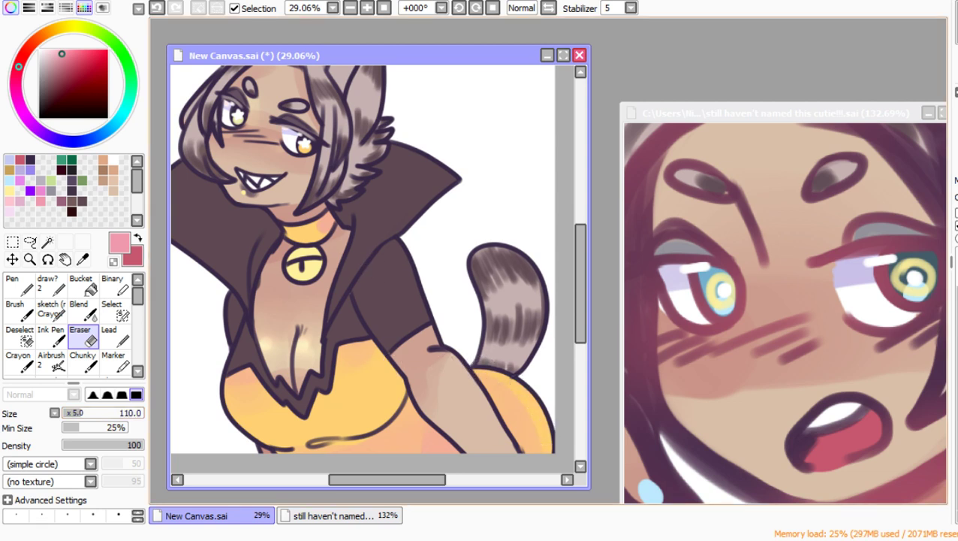
Step: Change the outfit shading layer's blending mode and refine the shading on the yellow choker with the Blend brush and Marker
{"action": "left_click", "coordinate": [956, 181]}
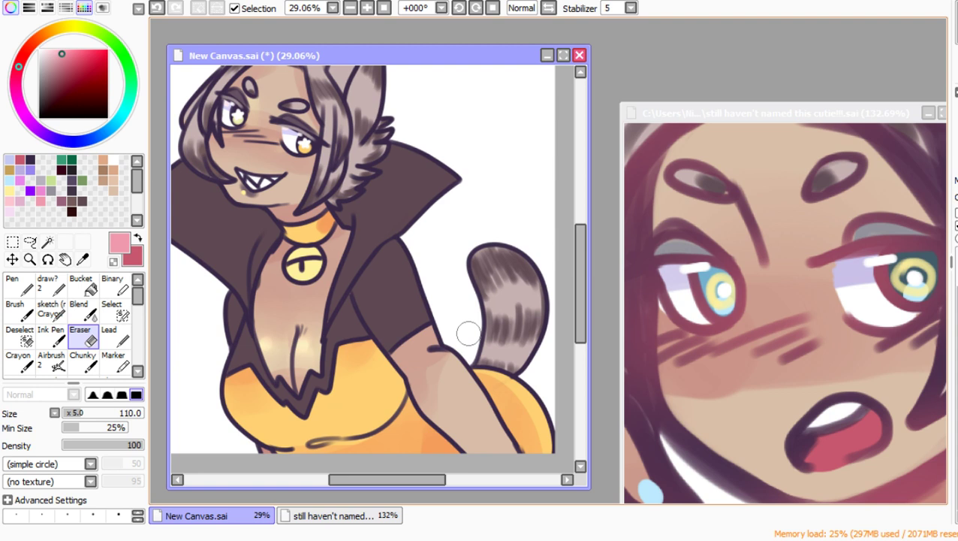
{"action": "left_click", "coordinate": [83, 311]}
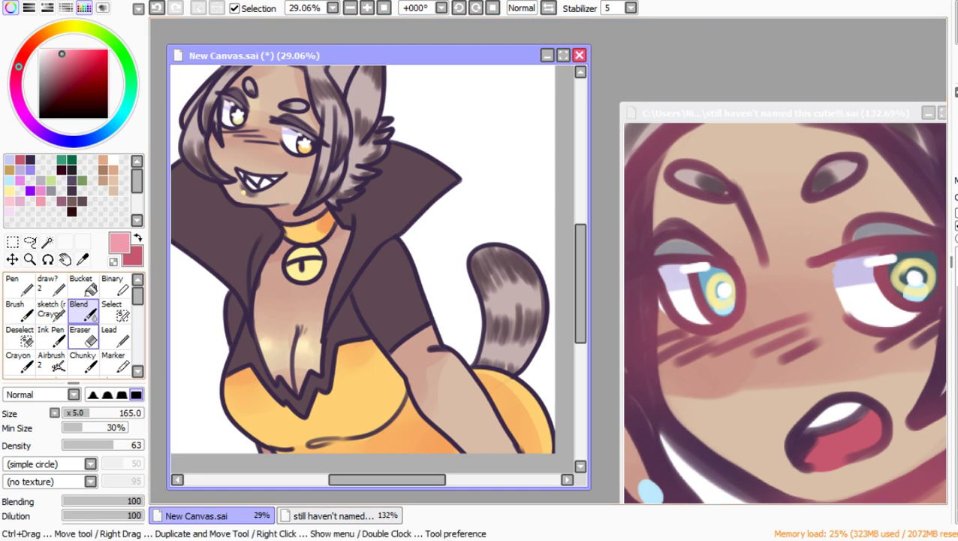
{"action": "left_click", "coordinate": [113, 359]}
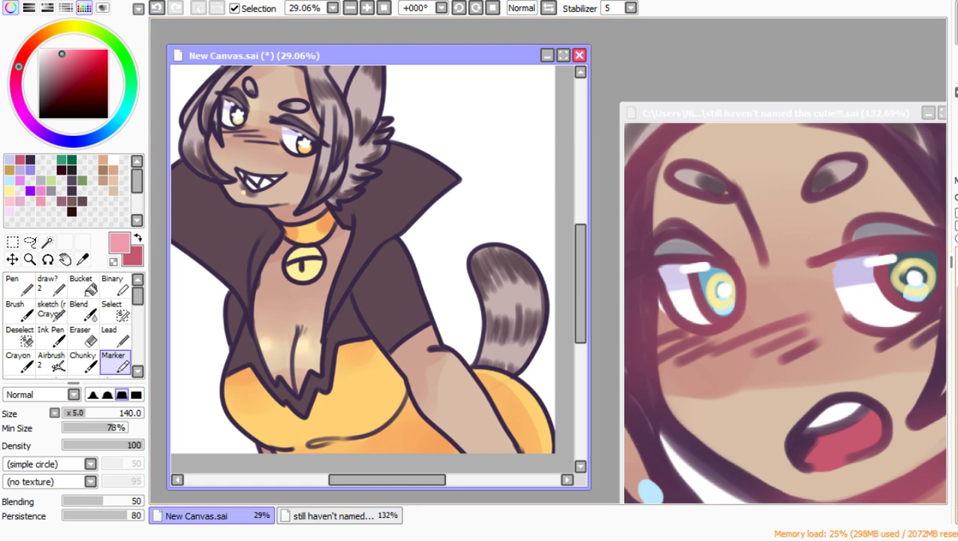
{"action": "key", "text": "ctrl+z"}
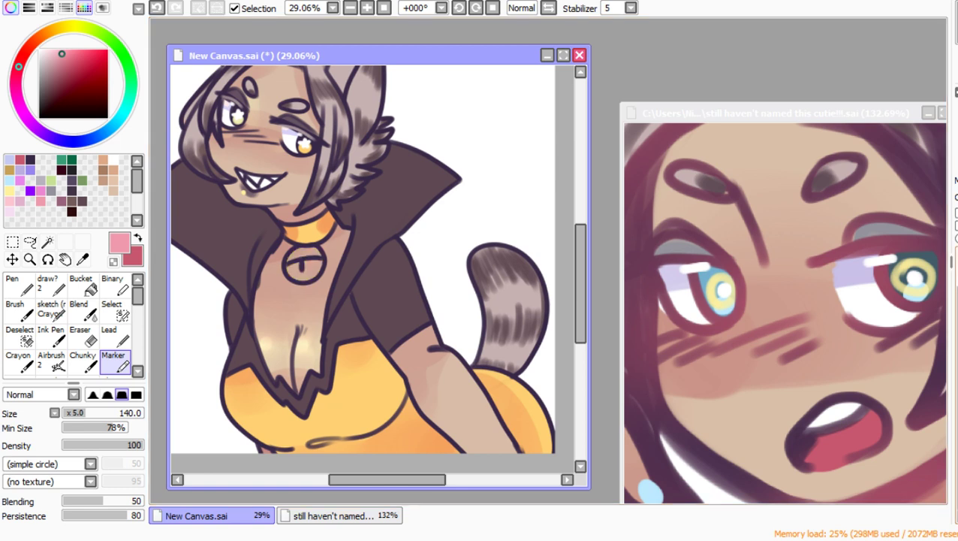
{"action": "key", "text": "ctrl+y"}
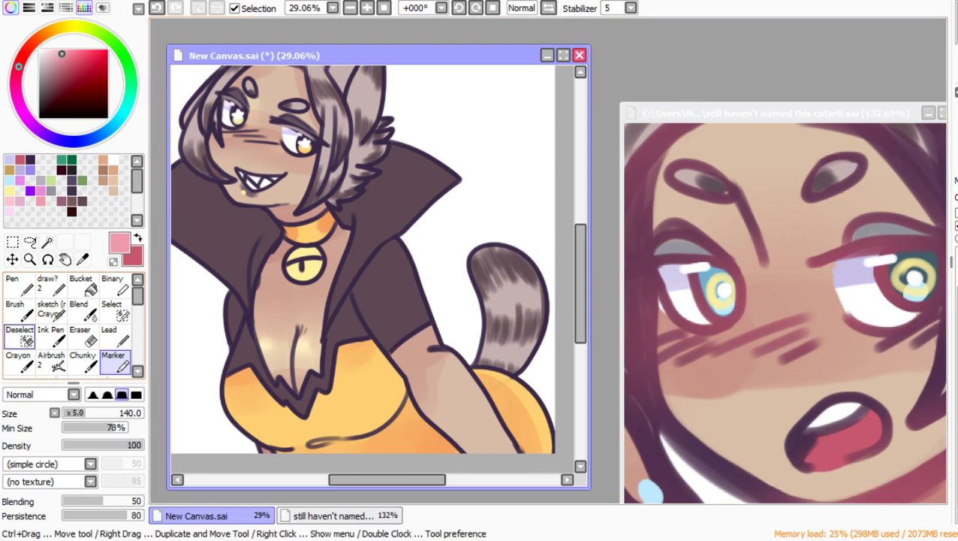
Step: Paint light pink shading on the dark jacket's sleeves and both sides of the raised collar with the Marker at size 140
{"action": "mouse_move", "coordinate": [406, 273]}
{"action": "left_mouse_down"}
{"action": "mouse_move", "coordinate": [374, 303]}
{"action": "mouse_move", "coordinate": [401, 250]}
{"action": "mouse_move", "coordinate": [404, 266]}
{"action": "mouse_move", "coordinate": [377, 302]}
{"action": "mouse_move", "coordinate": [408, 251]}
{"action": "mouse_move", "coordinate": [362, 305]}
{"action": "mouse_move", "coordinate": [382, 328]}
{"action": "mouse_move", "coordinate": [383, 282]}
{"action": "mouse_move", "coordinate": [374, 304]}
{"action": "mouse_move", "coordinate": [417, 267]}
{"action": "mouse_move", "coordinate": [394, 255]}
{"action": "left_mouse_up"}
{"action": "mouse_move", "coordinate": [247, 296]}
{"action": "left_mouse_down"}
{"action": "mouse_move", "coordinate": [234, 324]}
{"action": "mouse_move", "coordinate": [221, 320]}
{"action": "mouse_move", "coordinate": [228, 303]}
{"action": "mouse_move", "coordinate": [218, 347]}
{"action": "left_mouse_up"}
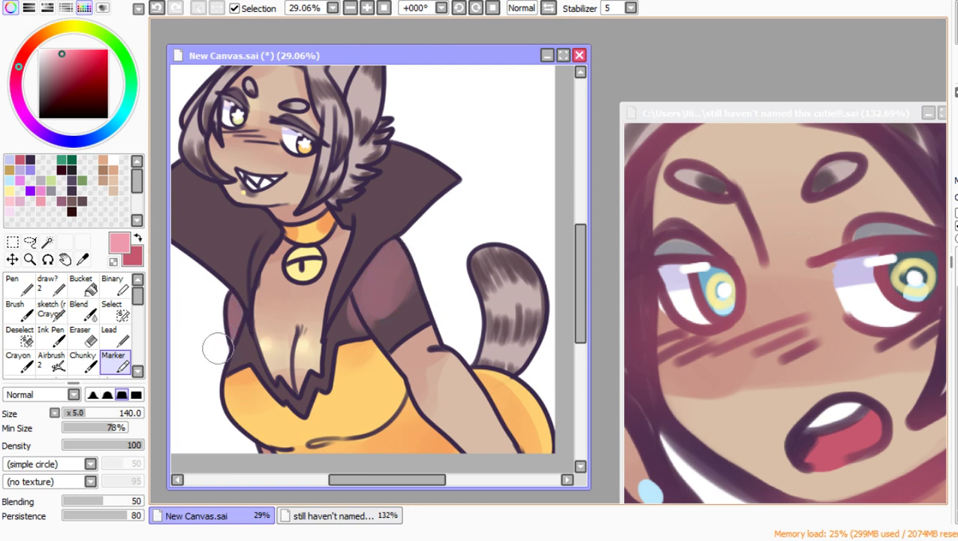
{"action": "mouse_move", "coordinate": [347, 210]}
{"action": "left_mouse_down"}
{"action": "mouse_move", "coordinate": [378, 147]}
{"action": "mouse_move", "coordinate": [406, 141]}
{"action": "mouse_move", "coordinate": [340, 211]}
{"action": "mouse_move", "coordinate": [446, 150]}
{"action": "mouse_move", "coordinate": [341, 212]}
{"action": "mouse_move", "coordinate": [366, 165]}
{"action": "left_mouse_up"}
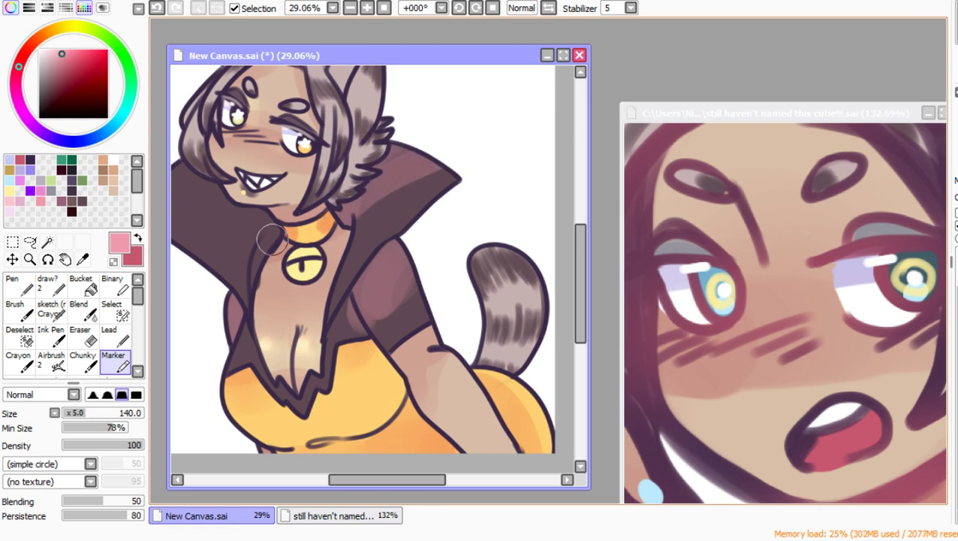
{"action": "left_click_drag", "start_coordinate": [258, 268], "coordinate": [263, 223]}
{"action": "left_click_drag", "start_coordinate": [222, 176], "coordinate": [245, 231]}
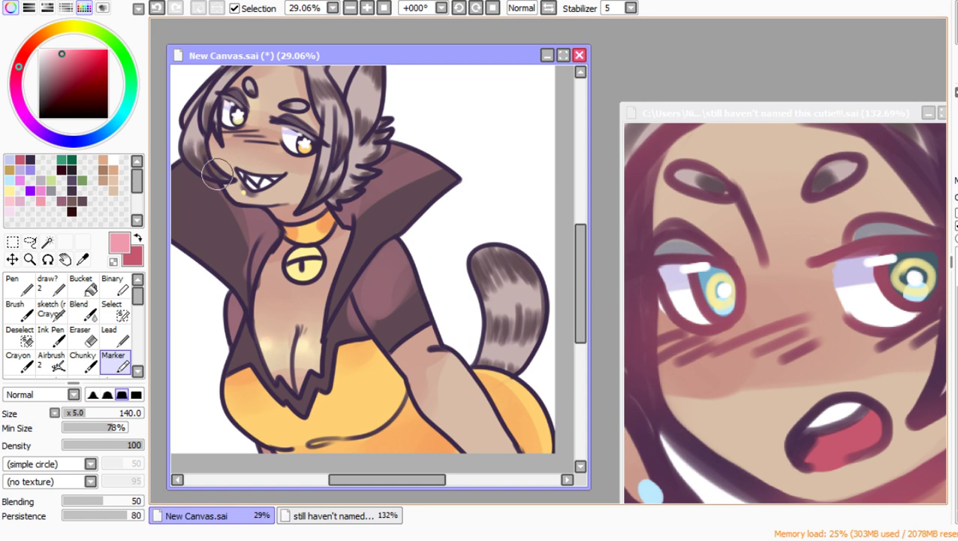
{"action": "left_click_drag", "start_coordinate": [216, 175], "coordinate": [246, 250]}
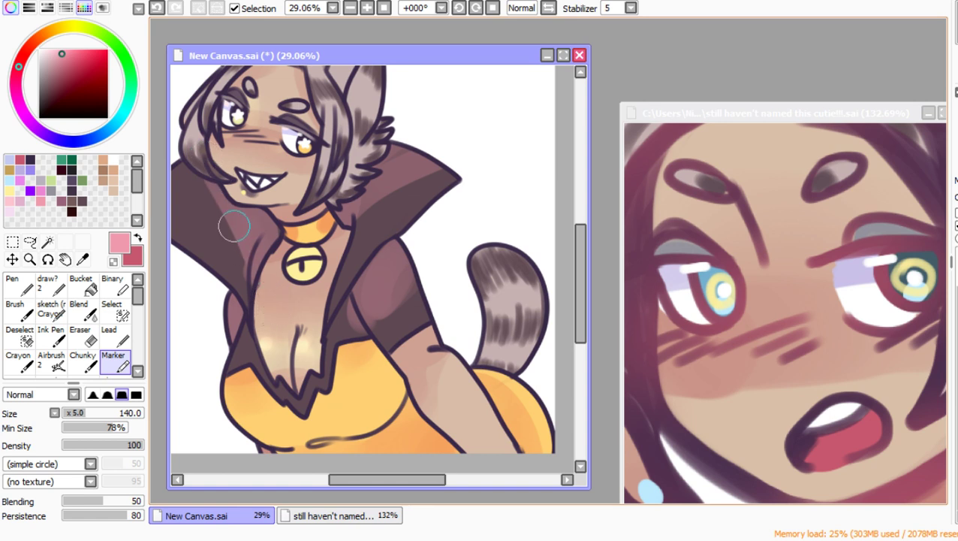
{"action": "left_click_drag", "start_coordinate": [189, 179], "coordinate": [234, 269]}
{"action": "left_click_drag", "start_coordinate": [409, 167], "coordinate": [360, 248]}
{"action": "left_click_drag", "start_coordinate": [404, 195], "coordinate": [386, 211]}
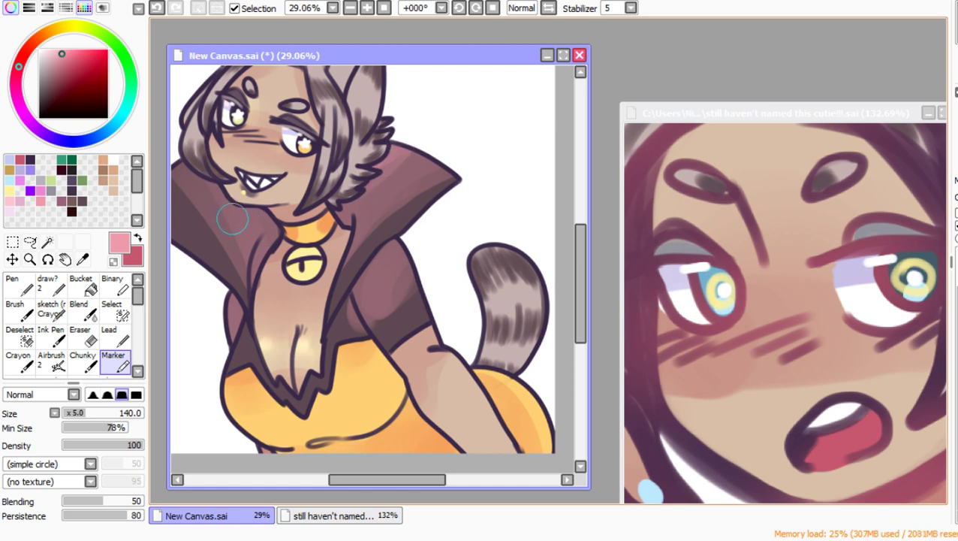
{"action": "left_click_drag", "start_coordinate": [387, 479], "coordinate": [377, 479]}
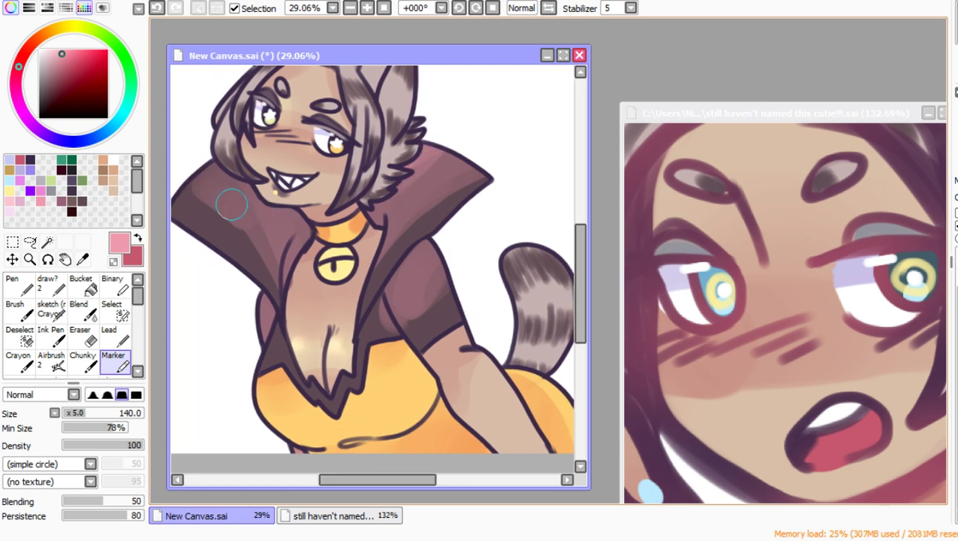
Step: Refine the edges of the collar shading with the Eraser at size 110 and darken the jacket shading through its blending mode
{"action": "left_click", "coordinate": [80, 335]}
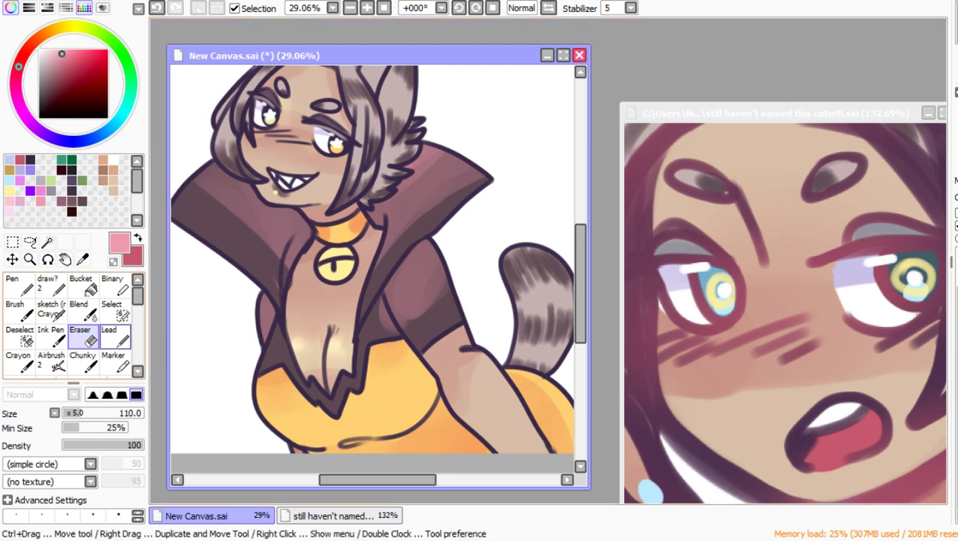
{"action": "left_click", "coordinate": [114, 360]}
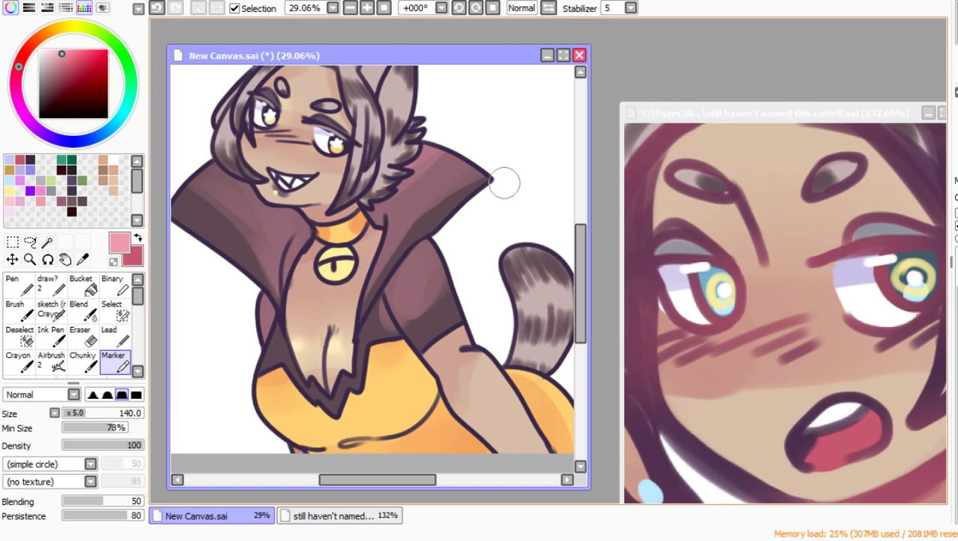
{"action": "key", "text": "ctrl+z"}
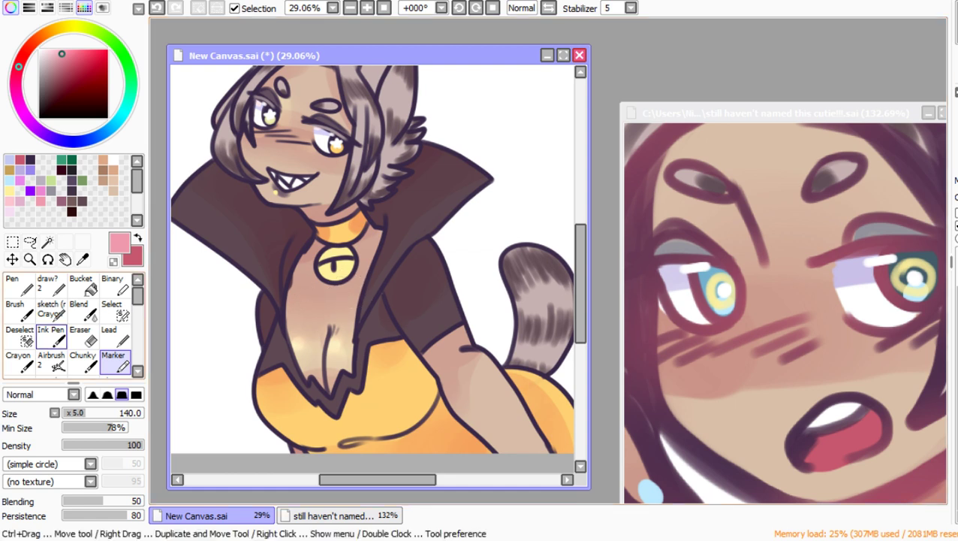
Step: Pick the violet swatch and shade the character's forehead and upper face with the Ink Pen at size 180
{"action": "left_click", "coordinate": [30, 241]}
{"action": "left_click", "coordinate": [30, 259]}
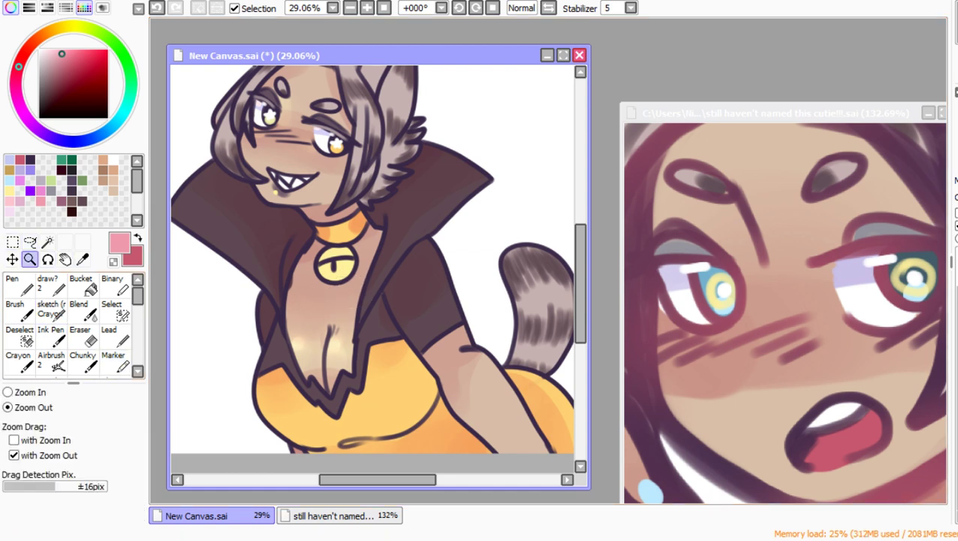
{"action": "left_click", "coordinate": [394, 376]}
{"action": "left_click", "coordinate": [394, 375]}
{"action": "mouse_move", "coordinate": [265, 196]}
{"action": "left_mouse_down"}
{"action": "mouse_move", "coordinate": [319, 238]}
{"action": "mouse_move", "coordinate": [471, 407]}
{"action": "left_mouse_up"}
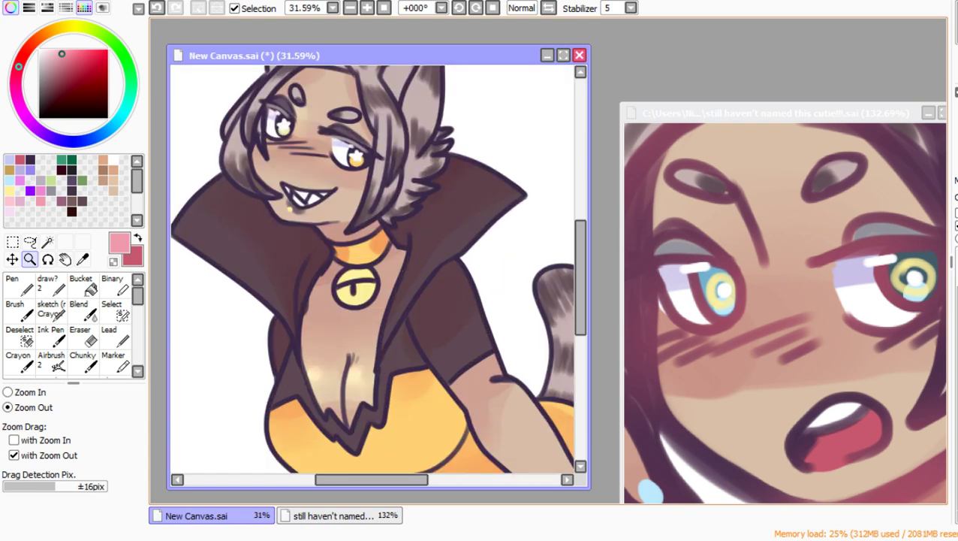
{"action": "left_click", "coordinate": [279, 325]}
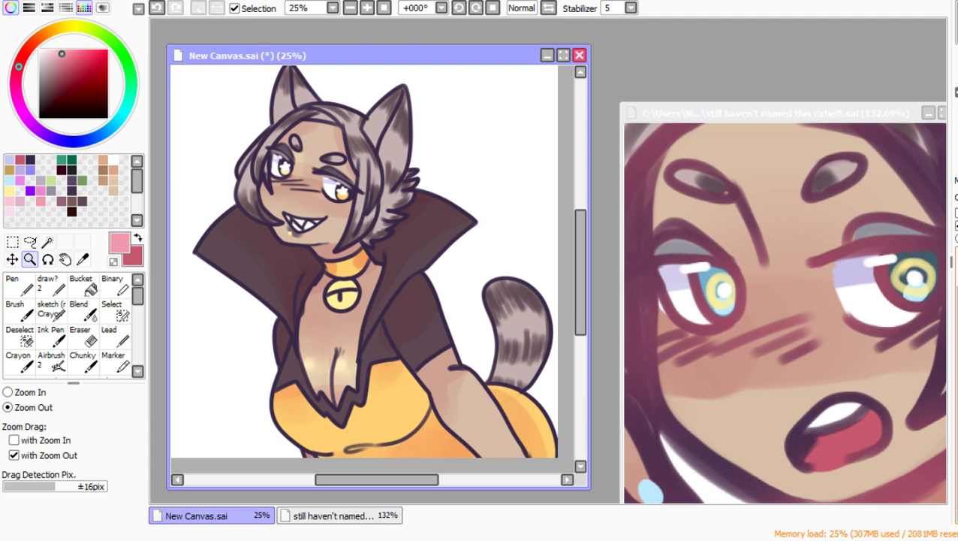
{"action": "left_click", "coordinate": [51, 337]}
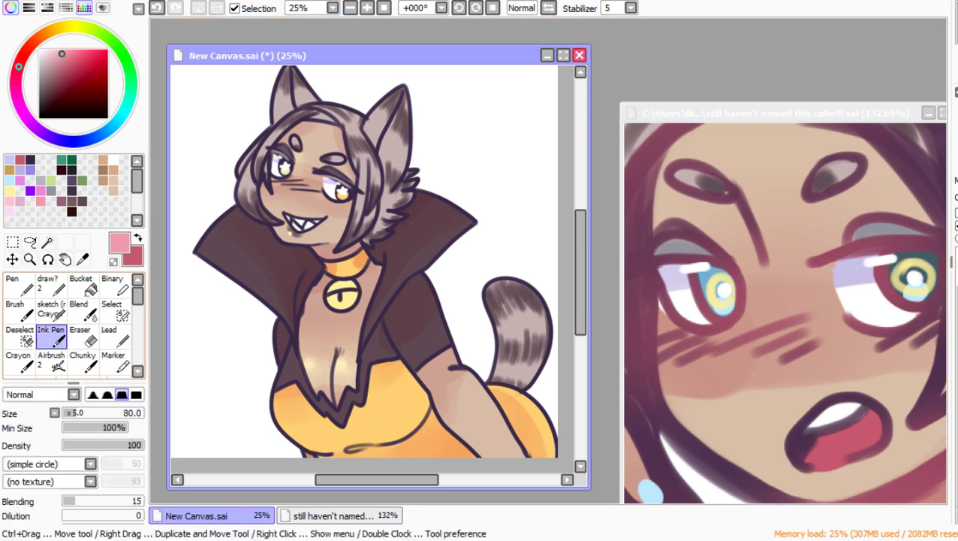
{"action": "left_click", "coordinate": [30, 170]}
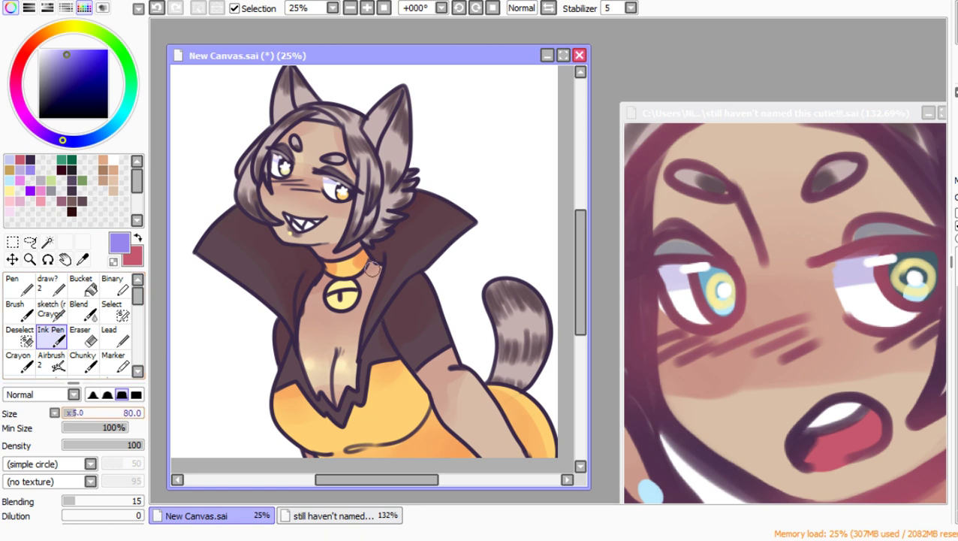
{"action": "key", "text": "bracketright"}
{"action": "key", "text": "bracketright"}
{"action": "key", "text": "bracketright"}
{"action": "key", "text": "bracketright"}
{"action": "key", "text": "bracketright"}
{"action": "mouse_move", "coordinate": [285, 137]}
{"action": "left_mouse_down"}
{"action": "mouse_move", "coordinate": [373, 167]}
{"action": "mouse_move", "coordinate": [264, 154]}
{"action": "mouse_move", "coordinate": [366, 192]}
{"action": "mouse_move", "coordinate": [263, 158]}
{"action": "mouse_move", "coordinate": [330, 149]}
{"action": "mouse_move", "coordinate": [273, 132]}
{"action": "mouse_move", "coordinate": [240, 137]}
{"action": "left_mouse_up"}
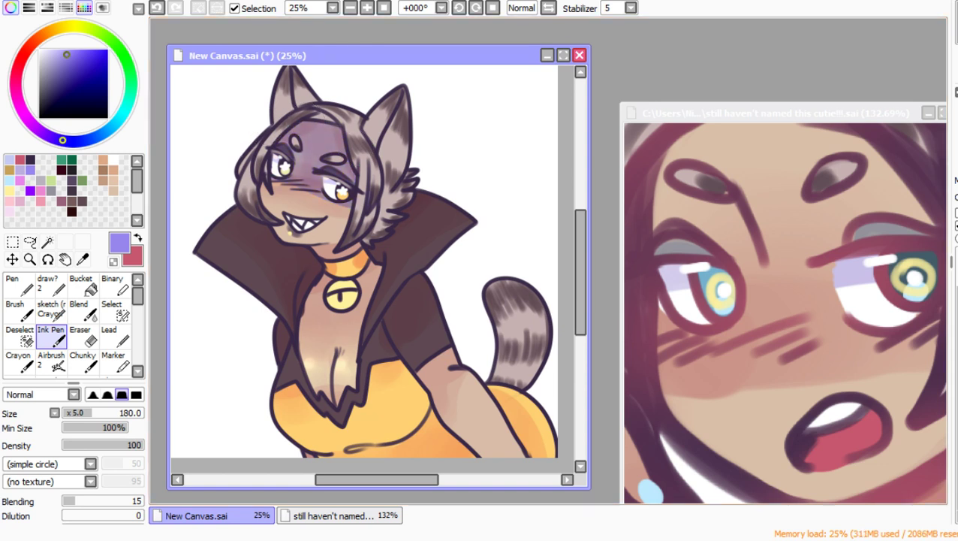
Step: Soften the lower edge of the violet face shading with the Blend brush at size 165
{"action": "left_click", "coordinate": [85, 309]}
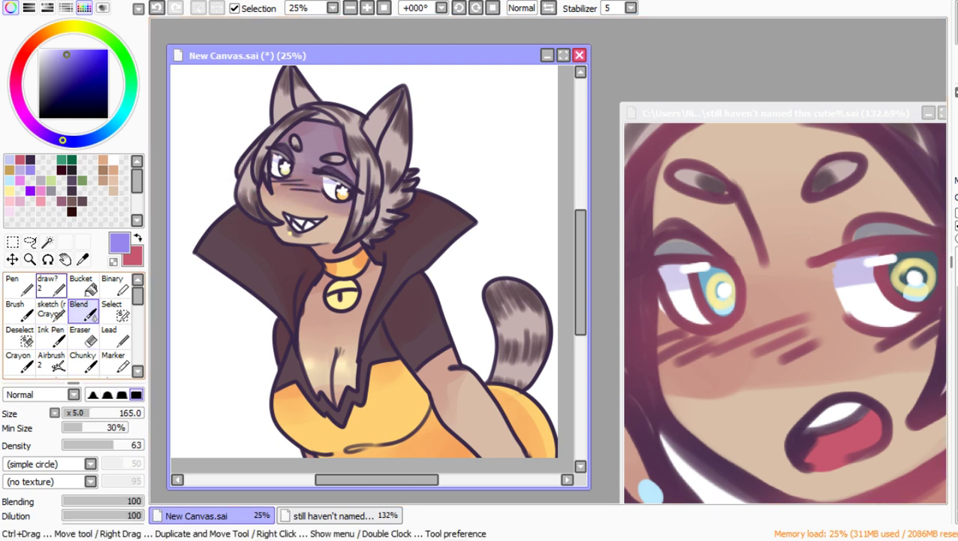
{"action": "left_click", "coordinate": [12, 259]}
{"action": "left_click_drag", "start_coordinate": [315, 191], "coordinate": [315, 183]}
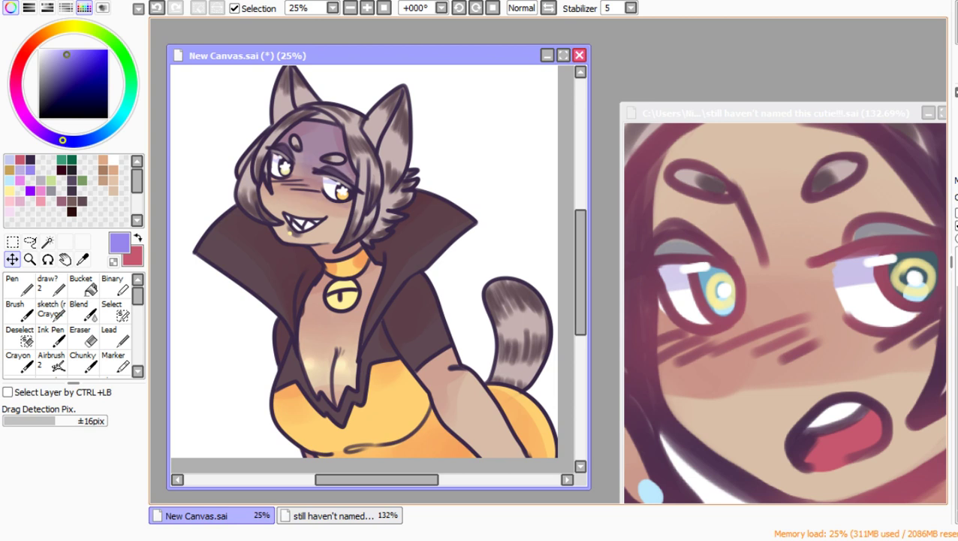
{"action": "left_click", "coordinate": [84, 309]}
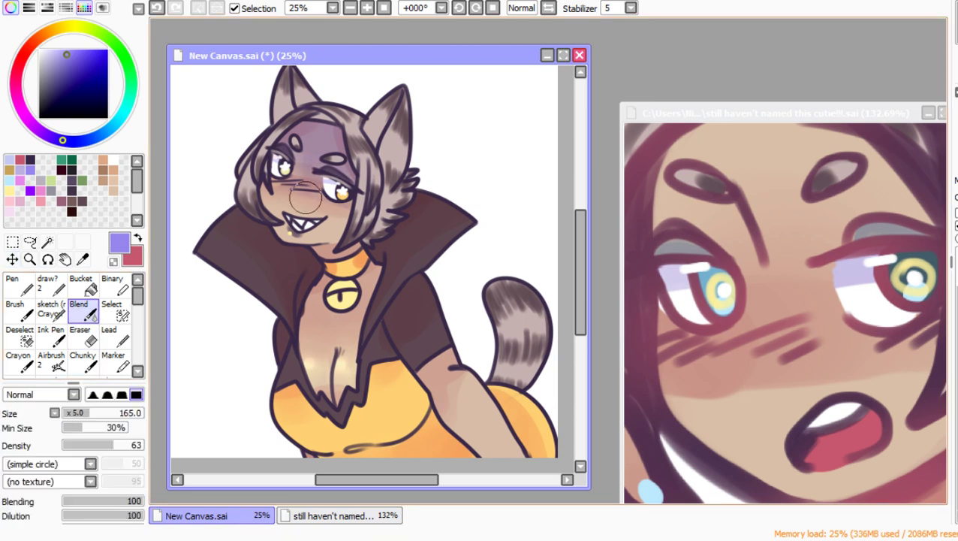
{"action": "left_click_drag", "start_coordinate": [434, 240], "coordinate": [435, 249]}
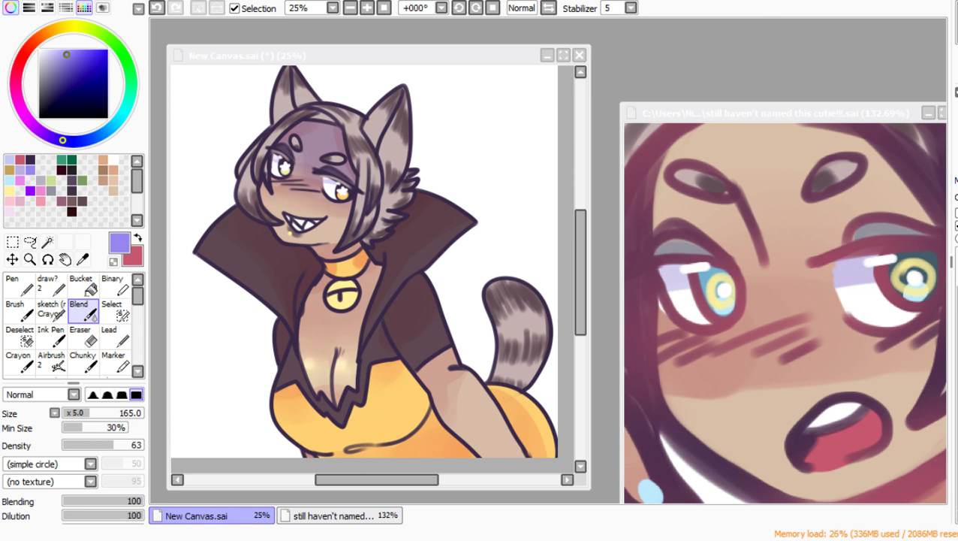
Step: Paint violet over the character's upper half and crimson over the lower half with the Ink Pen at size 500
{"action": "key", "text": "alt+Tab"}
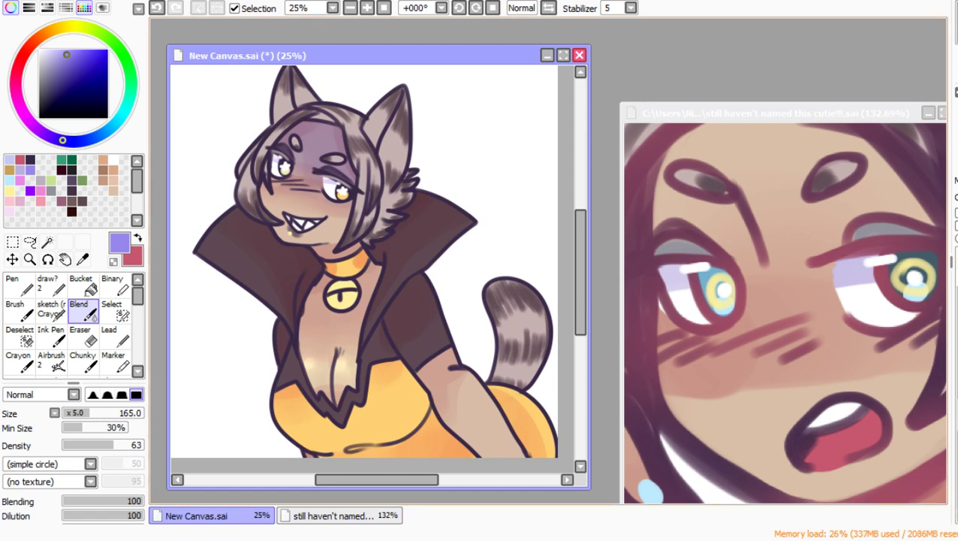
{"action": "left_click", "coordinate": [12, 259]}
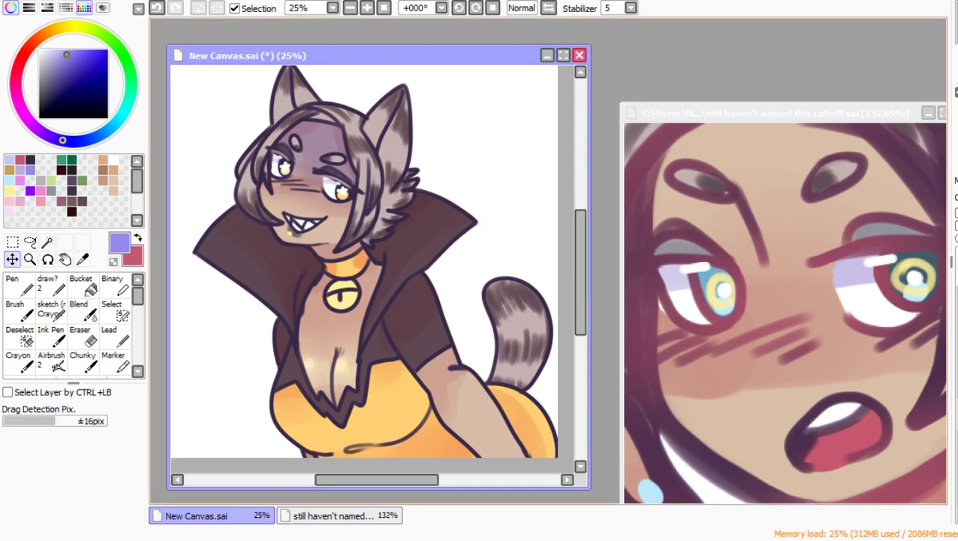
{"action": "left_click", "coordinate": [29, 259]}
{"action": "left_click", "coordinate": [399, 331]}
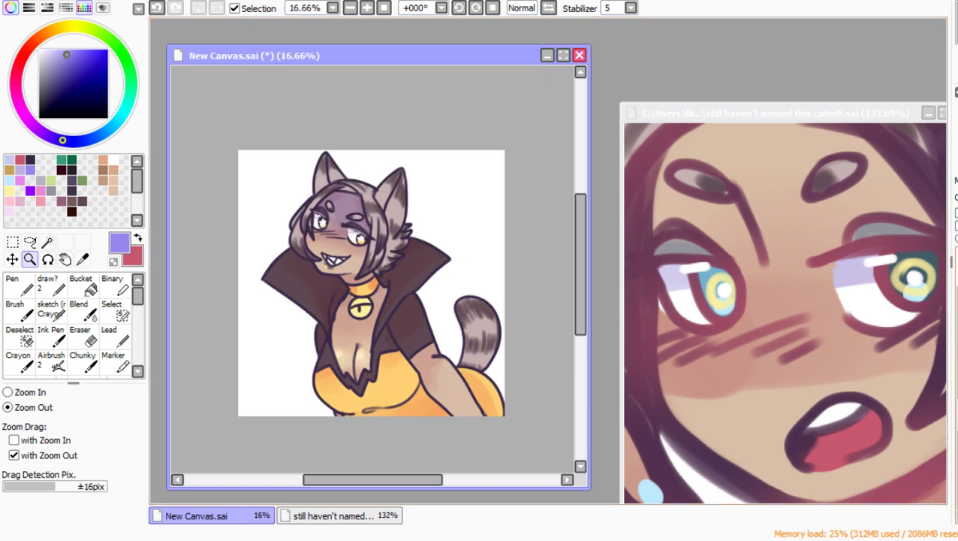
{"action": "left_click", "coordinate": [51, 336]}
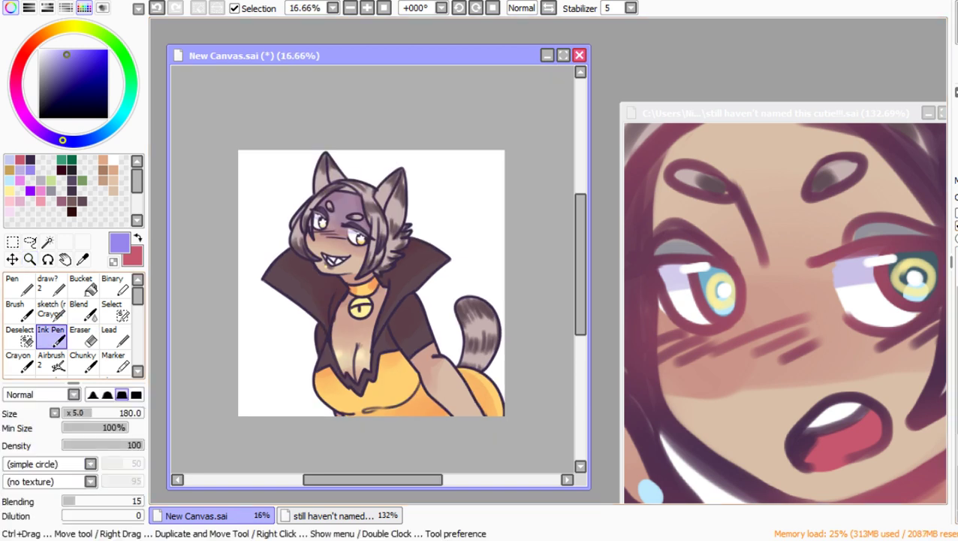
{"action": "left_click_drag", "start_coordinate": [92, 413], "coordinate": [143, 413]}
{"action": "mouse_move", "coordinate": [289, 274]}
{"action": "left_mouse_down"}
{"action": "mouse_move", "coordinate": [391, 188]}
{"action": "mouse_move", "coordinate": [463, 255]}
{"action": "mouse_move", "coordinate": [414, 271]}
{"action": "mouse_move", "coordinate": [440, 264]}
{"action": "left_mouse_up"}
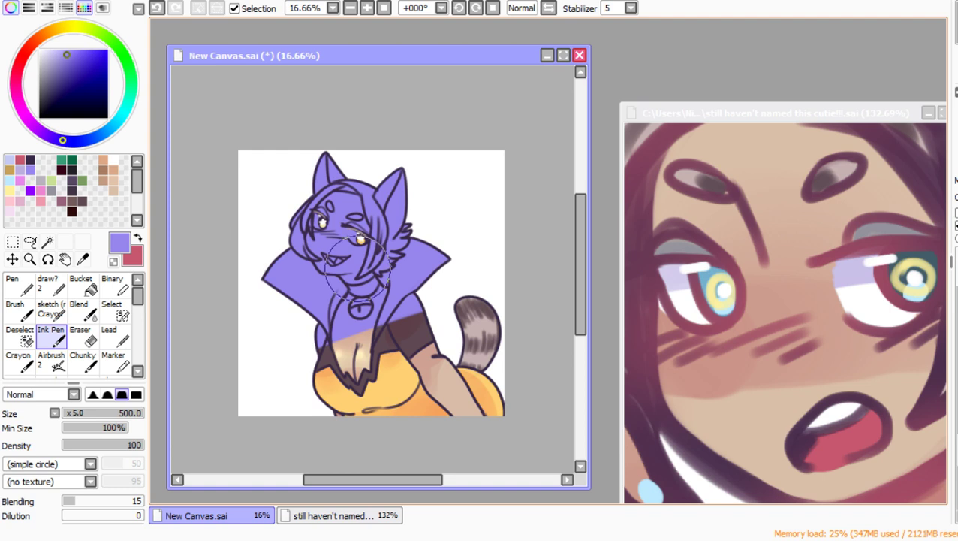
{"action": "left_click", "coordinate": [137, 237]}
{"action": "mouse_move", "coordinate": [376, 330]}
{"action": "left_mouse_down"}
{"action": "mouse_move", "coordinate": [359, 349]}
{"action": "mouse_move", "coordinate": [436, 334]}
{"action": "mouse_move", "coordinate": [413, 369]}
{"action": "mouse_move", "coordinate": [475, 398]}
{"action": "mouse_move", "coordinate": [520, 459]}
{"action": "left_mouse_up"}
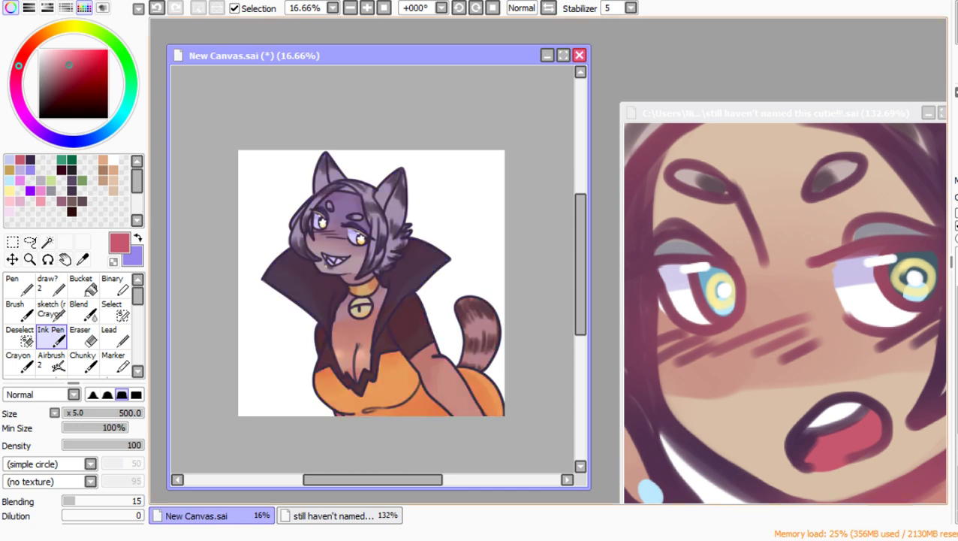
Step: Blend the violet-to-crimson overlay with the Blend brush at size 500 and compare the drawing with and without the overlay
{"action": "left_click", "coordinate": [84, 310]}
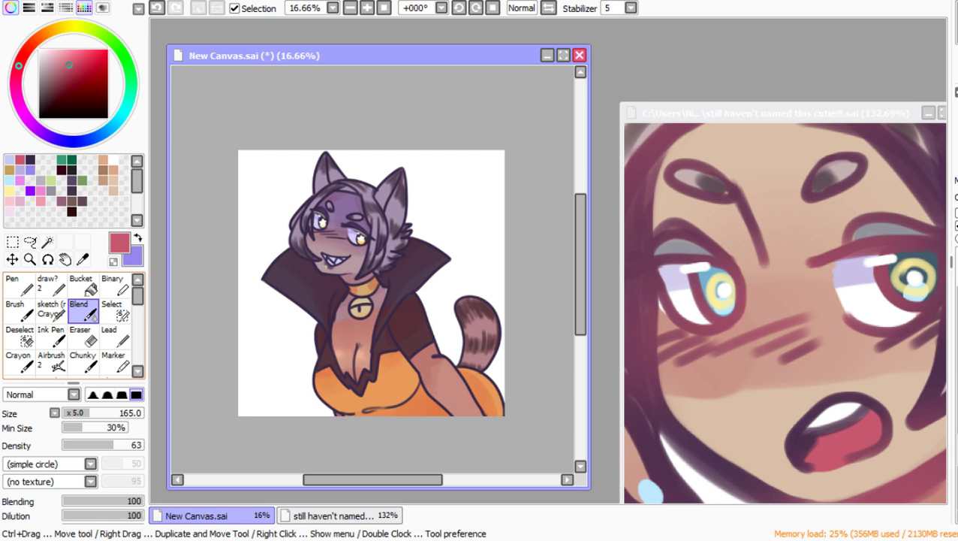
{"action": "left_click", "coordinate": [141, 413]}
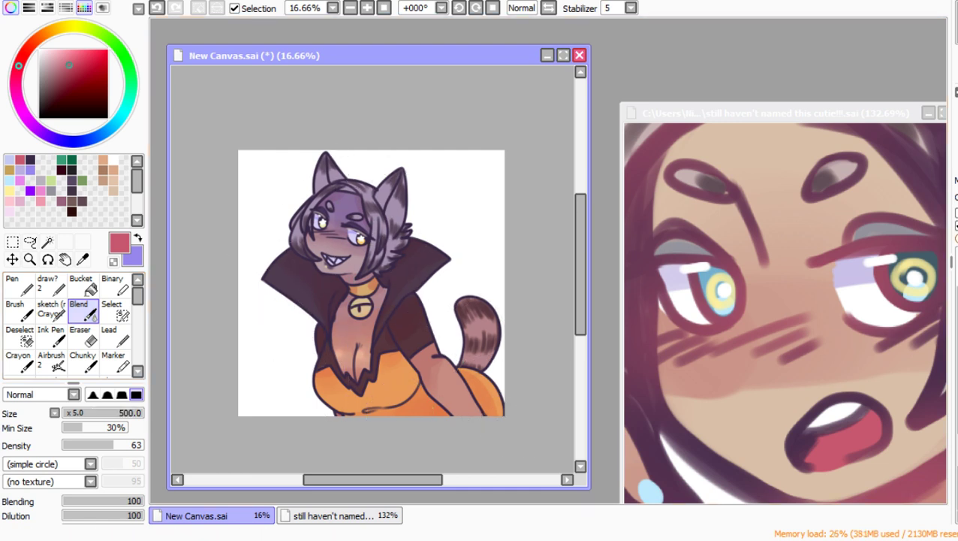
{"action": "key", "text": "ctrl+z"}
{"action": "key", "text": "ctrl+z"}
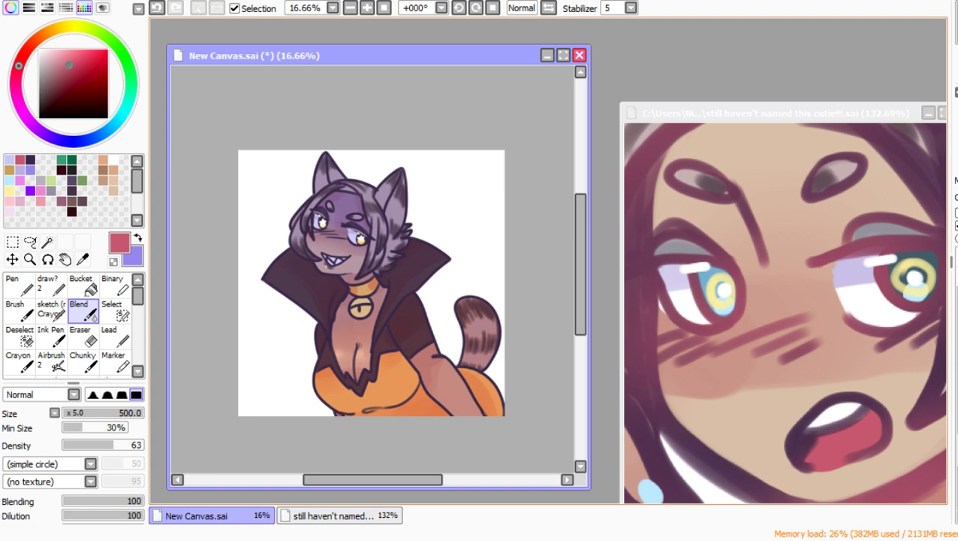
{"action": "key", "text": "ctrl+z"}
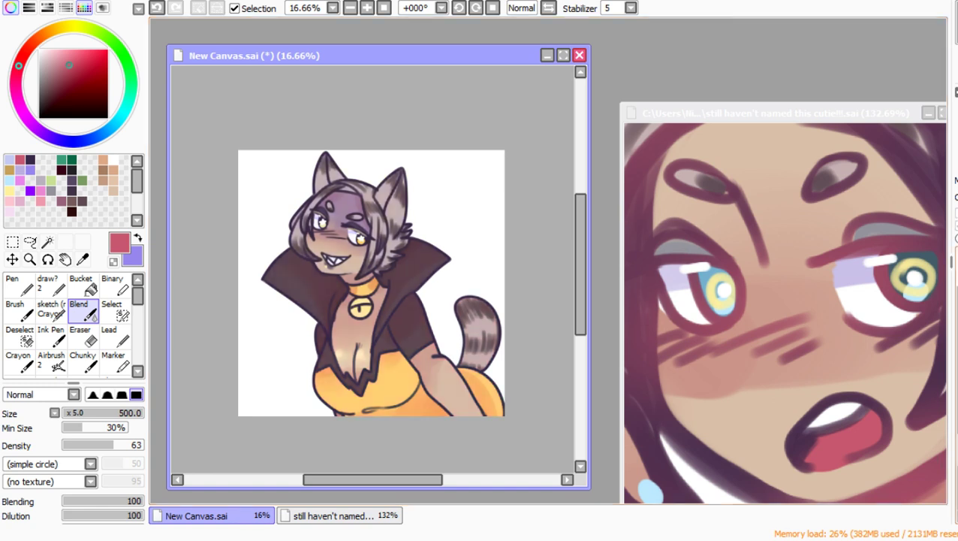
{"action": "key", "text": "ctrl+y"}
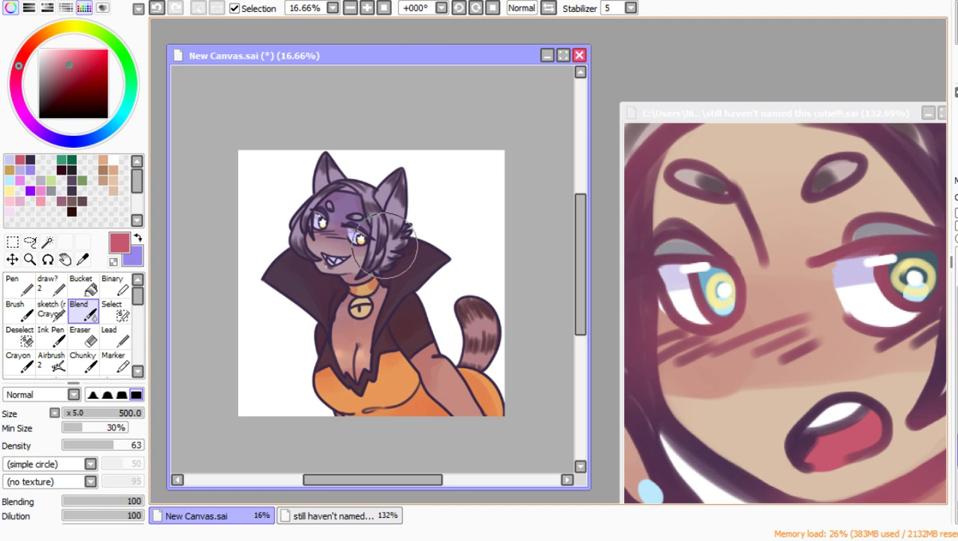
Step: Sample the orange from the character's outfit and fill the background behind her with the Ink Pen at size 500
{"action": "left_click", "coordinate": [422, 407], "text": "alt"}
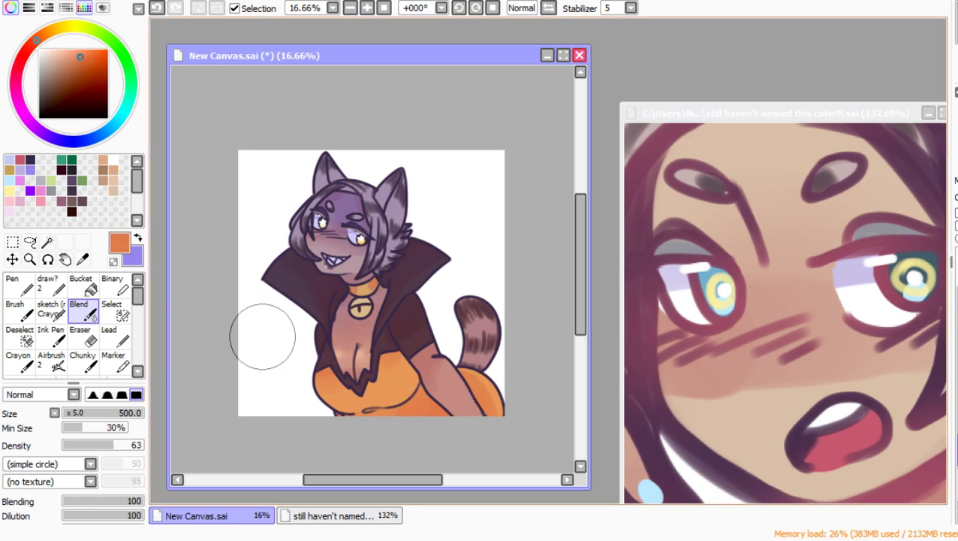
{"action": "left_click", "coordinate": [51, 334]}
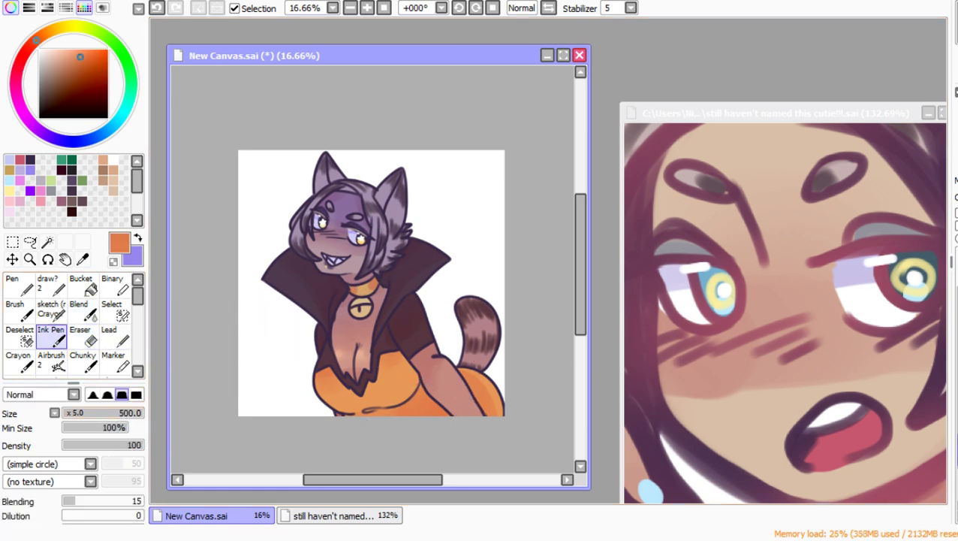
{"action": "left_click_drag", "start_coordinate": [233, 363], "coordinate": [466, 217]}
{"action": "mouse_move", "coordinate": [525, 174]}
{"action": "left_mouse_down"}
{"action": "mouse_move", "coordinate": [228, 283]}
{"action": "mouse_move", "coordinate": [492, 142]}
{"action": "mouse_move", "coordinate": [277, 228]}
{"action": "mouse_move", "coordinate": [202, 210]}
{"action": "mouse_move", "coordinate": [193, 163]}
{"action": "mouse_move", "coordinate": [311, 283]}
{"action": "mouse_move", "coordinate": [239, 369]}
{"action": "mouse_move", "coordinate": [493, 262]}
{"action": "mouse_move", "coordinate": [260, 398]}
{"action": "mouse_move", "coordinate": [284, 432]}
{"action": "mouse_move", "coordinate": [471, 356]}
{"action": "mouse_move", "coordinate": [512, 395]}
{"action": "mouse_move", "coordinate": [506, 434]}
{"action": "mouse_move", "coordinate": [514, 414]}
{"action": "mouse_move", "coordinate": [503, 301]}
{"action": "mouse_move", "coordinate": [481, 347]}
{"action": "left_mouse_up"}
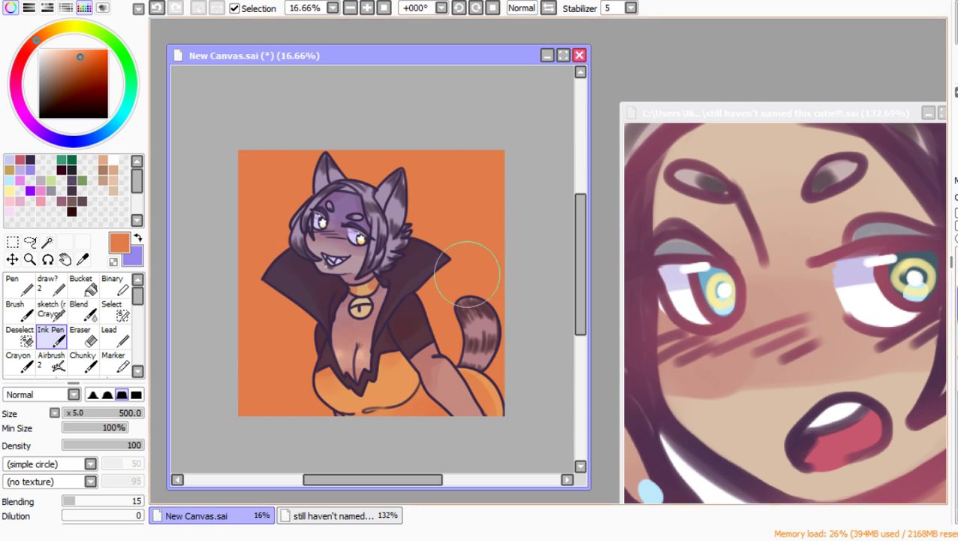
Step: Magic-wand the empty area around the character, invert the selection, paint a white outline with the Ink Pen and deselect
{"action": "left_click", "coordinate": [48, 242]}
{"action": "left_click", "coordinate": [274, 218]}
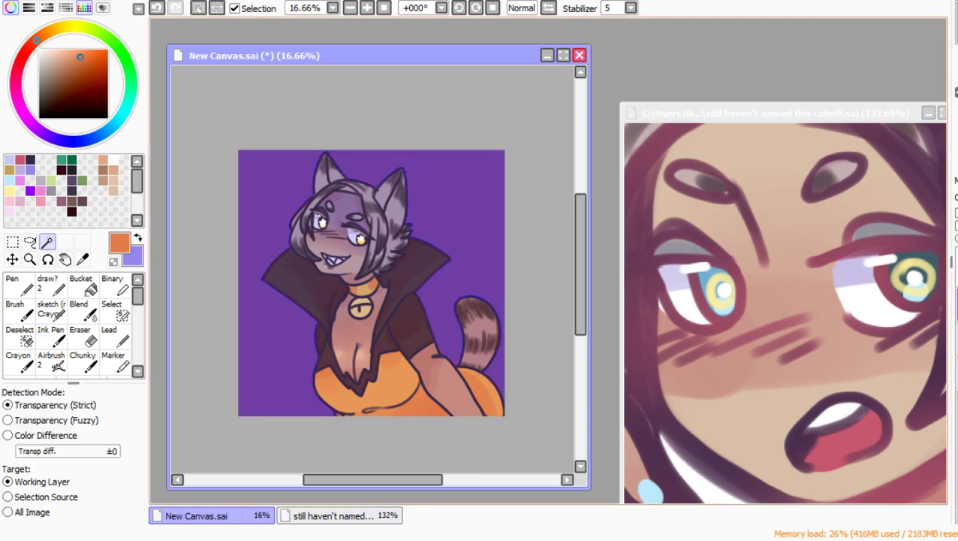
{"action": "key", "text": "ctrl+i"}
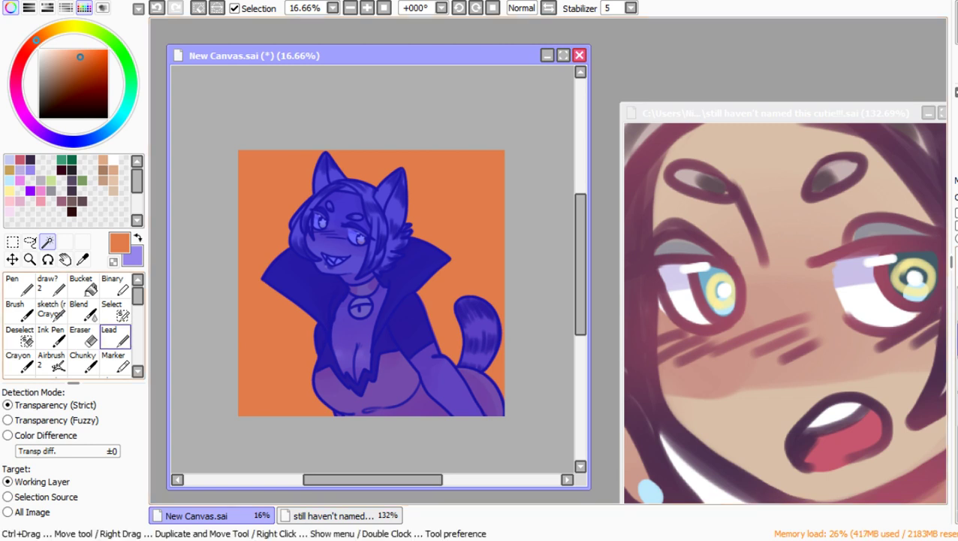
{"action": "left_click", "coordinate": [51, 336]}
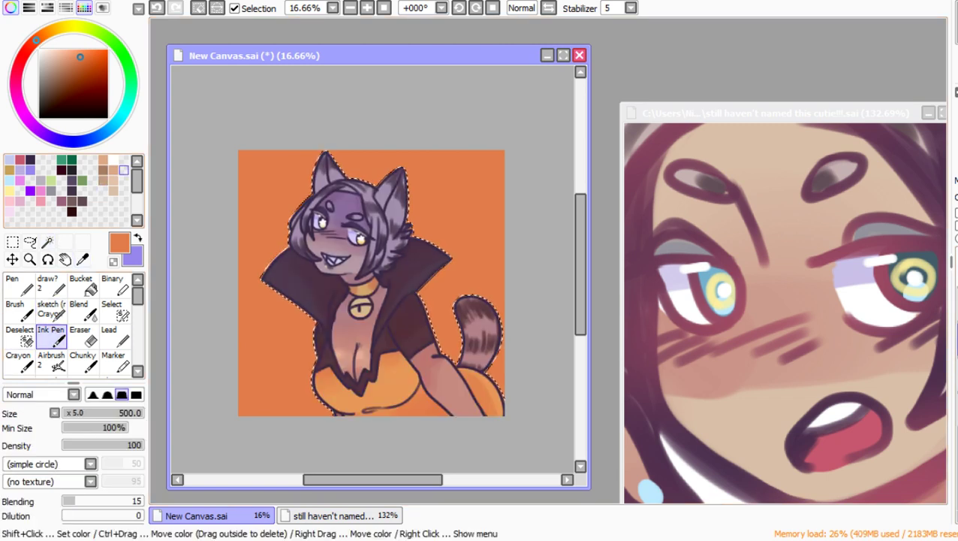
{"action": "left_click", "coordinate": [112, 160]}
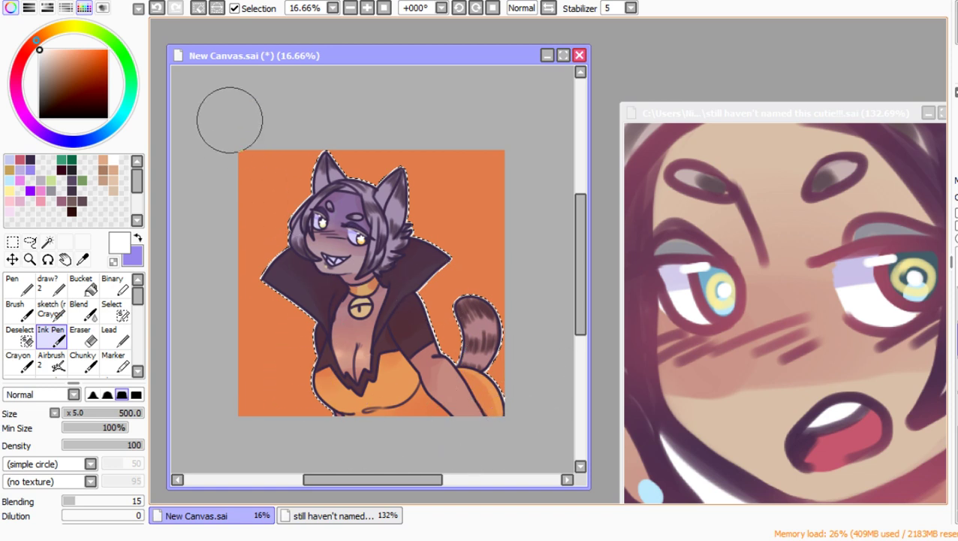
{"action": "key", "text": "ctrl+d"}
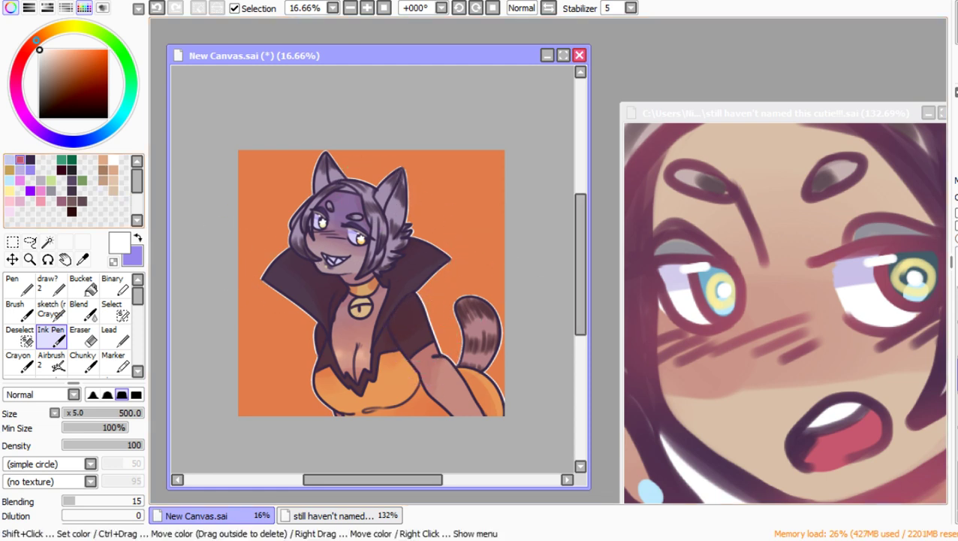
Step: Paint the crimson swatch diagonally across the lower background and blend it into the orange with the Blend brush at size 500
{"action": "left_click", "coordinate": [19, 159]}
{"action": "mouse_move", "coordinate": [246, 421]}
{"action": "left_mouse_down"}
{"action": "mouse_move", "coordinate": [425, 342]}
{"action": "mouse_move", "coordinate": [257, 441]}
{"action": "mouse_move", "coordinate": [533, 389]}
{"action": "left_mouse_up"}
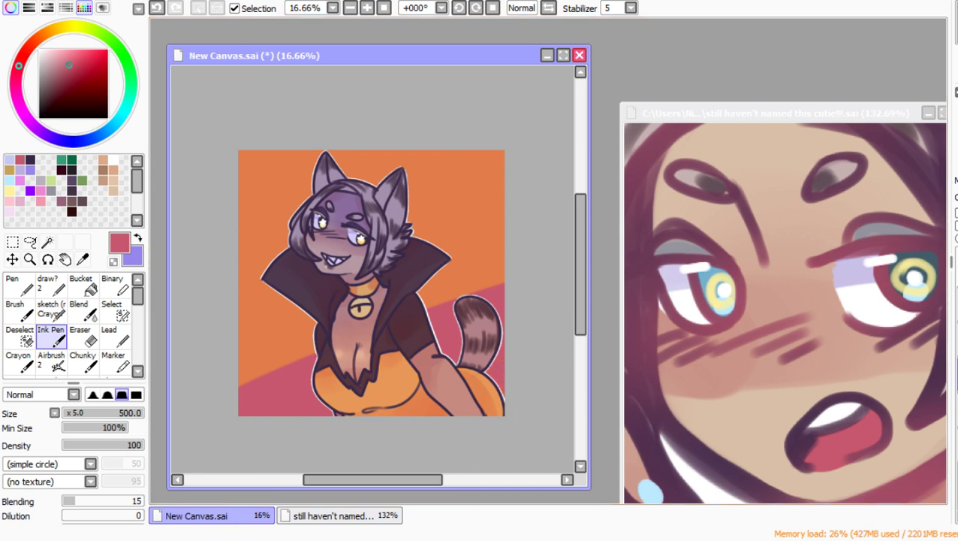
{"action": "key", "text": "ctrl+z"}
{"action": "left_click", "coordinate": [81, 310]}
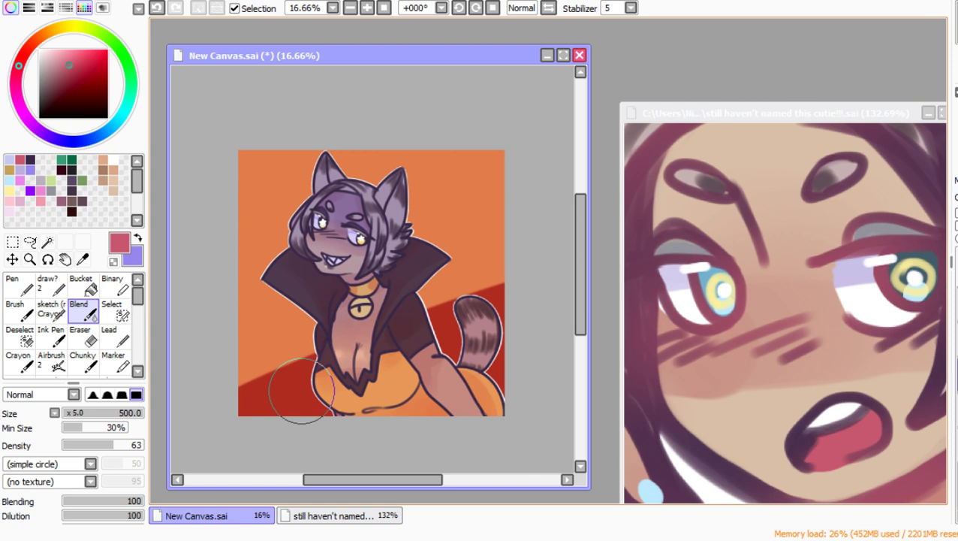
{"action": "mouse_move", "coordinate": [300, 390]}
{"action": "left_mouse_down"}
{"action": "mouse_move", "coordinate": [425, 260]}
{"action": "mouse_move", "coordinate": [249, 329]}
{"action": "mouse_move", "coordinate": [350, 354]}
{"action": "mouse_move", "coordinate": [434, 329]}
{"action": "mouse_move", "coordinate": [527, 278]}
{"action": "mouse_move", "coordinate": [341, 307]}
{"action": "mouse_move", "coordinate": [247, 353]}
{"action": "mouse_move", "coordinate": [351, 303]}
{"action": "mouse_move", "coordinate": [515, 259]}
{"action": "mouse_move", "coordinate": [351, 360]}
{"action": "mouse_move", "coordinate": [327, 348]}
{"action": "mouse_move", "coordinate": [389, 311]}
{"action": "mouse_move", "coordinate": [290, 369]}
{"action": "mouse_move", "coordinate": [254, 407]}
{"action": "mouse_move", "coordinate": [459, 281]}
{"action": "mouse_move", "coordinate": [197, 445]}
{"action": "left_mouse_up"}
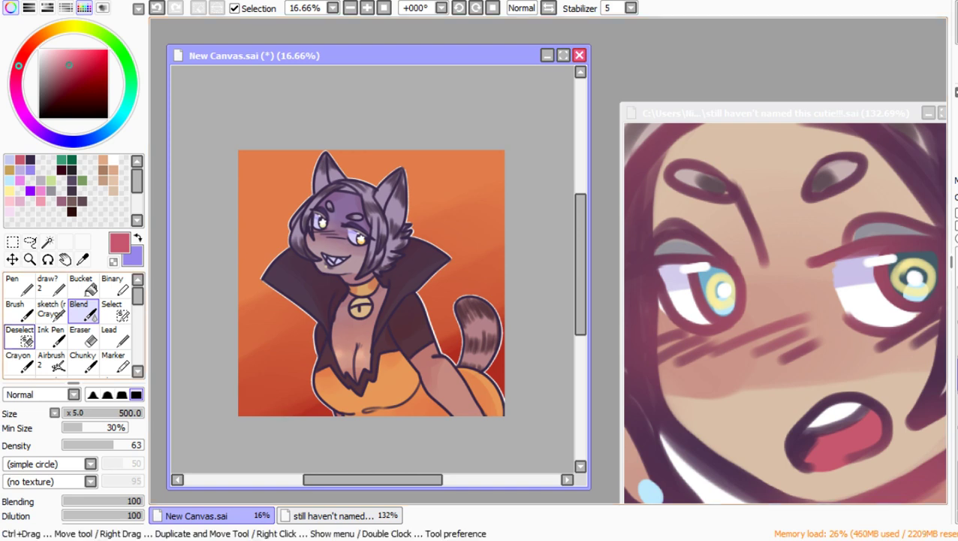
Step: Touch up the white outline around the tip of the jacket collar near the tail with the Pen in white at size 14
{"action": "left_click", "coordinate": [29, 259]}
{"action": "left_click_drag", "start_coordinate": [422, 232], "coordinate": [508, 305]}
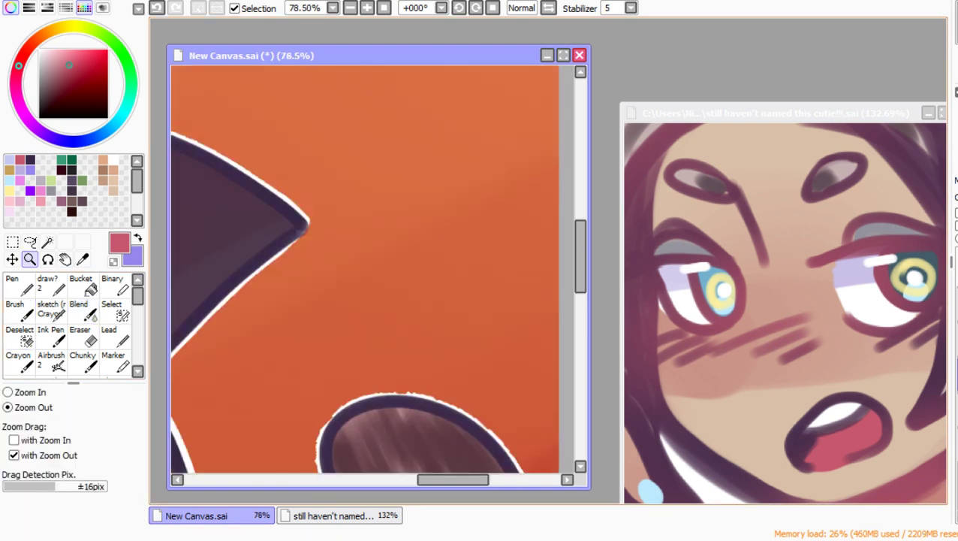
{"action": "left_click", "coordinate": [470, 257]}
{"action": "left_click", "coordinate": [469, 258]}
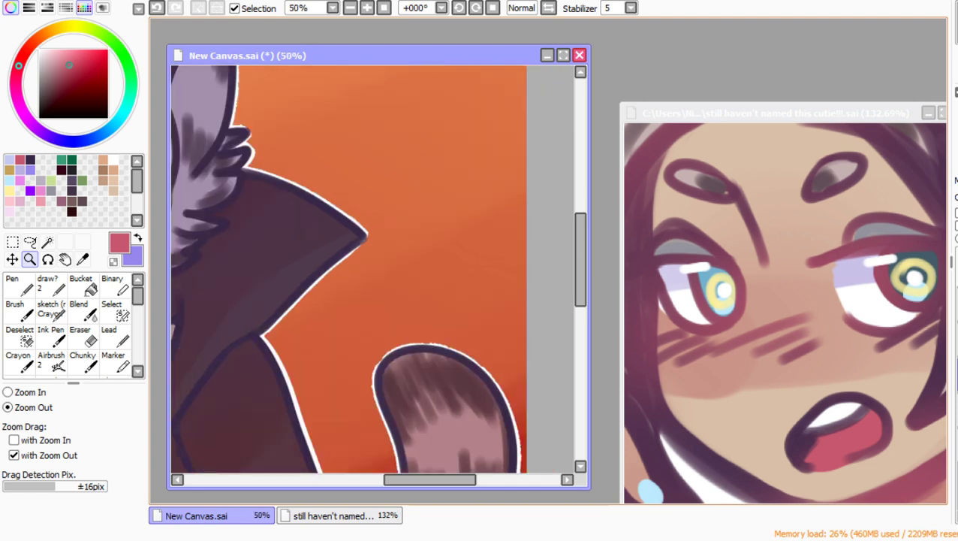
{"action": "left_click_drag", "start_coordinate": [225, 167], "coordinate": [515, 459]}
{"action": "left_click", "coordinate": [114, 336]}
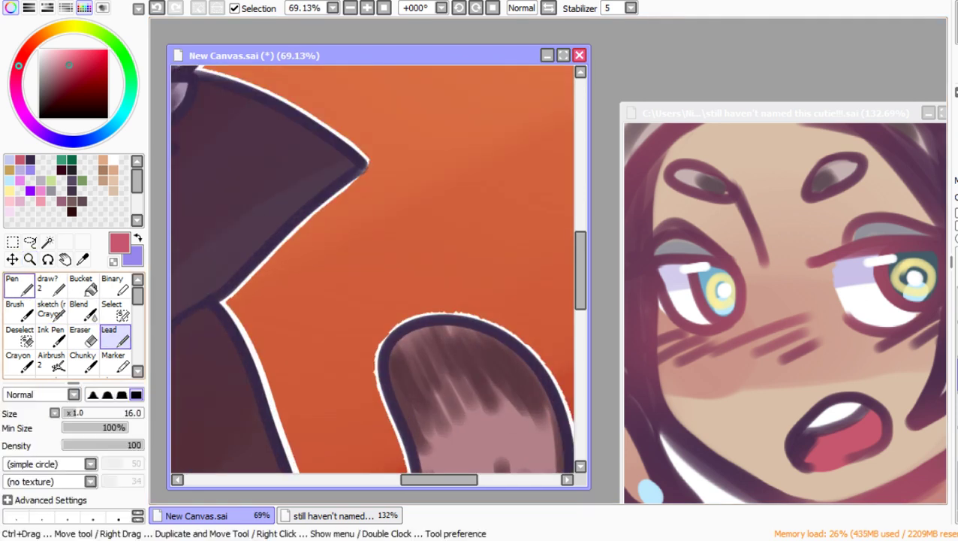
{"action": "left_click", "coordinate": [19, 284]}
{"action": "left_click", "coordinate": [39, 49]}
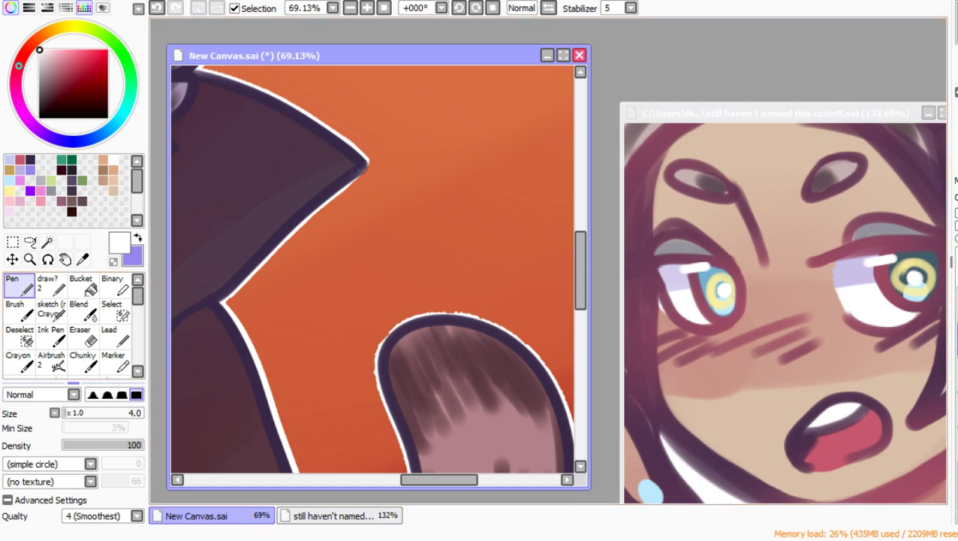
{"action": "key", "text": "bracketright"}
{"action": "key", "text": "bracketright"}
{"action": "key", "text": "bracketright"}
{"action": "key", "text": "bracketright"}
{"action": "key", "text": "bracketright"}
{"action": "key", "text": "bracketright"}
{"action": "key", "text": "bracketright"}
{"action": "key", "text": "bracketright"}
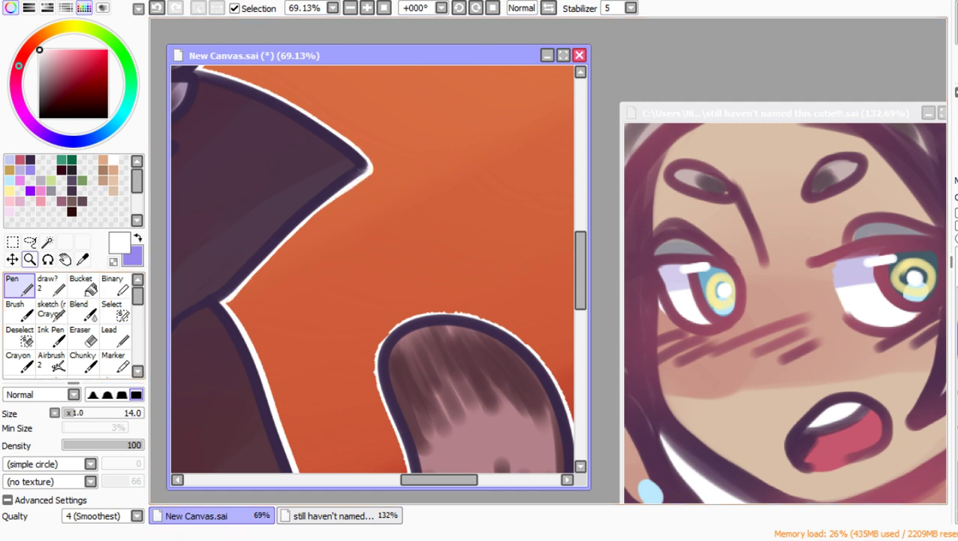
Step: Try tinting the line art of the character's head with the crimson swatch using the Ink Pen at size 500
{"action": "left_click", "coordinate": [29, 259]}
{"action": "left_click", "coordinate": [473, 329]}
{"action": "left_click", "coordinate": [472, 329]}
{"action": "left_click", "coordinate": [473, 329]}
{"action": "left_click", "coordinate": [473, 321]}
{"action": "left_click", "coordinate": [480, 270]}
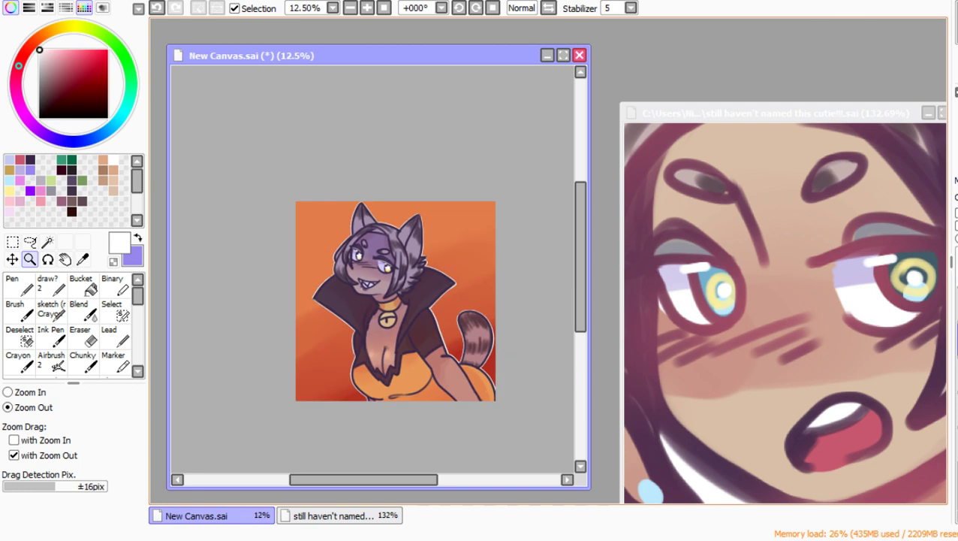
{"action": "left_click_drag", "start_coordinate": [295, 199], "coordinate": [474, 342]}
{"action": "left_click", "coordinate": [518, 245]}
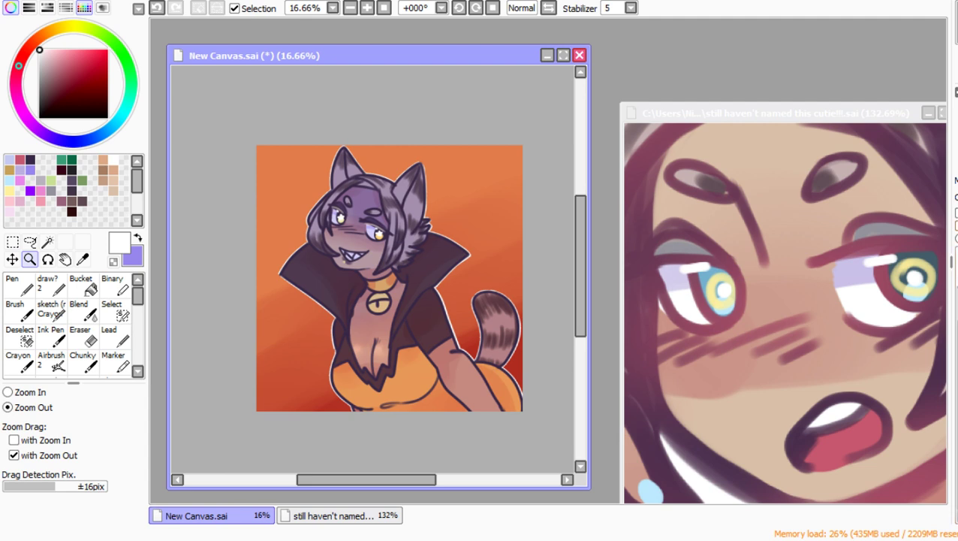
{"action": "left_click", "coordinate": [51, 334]}
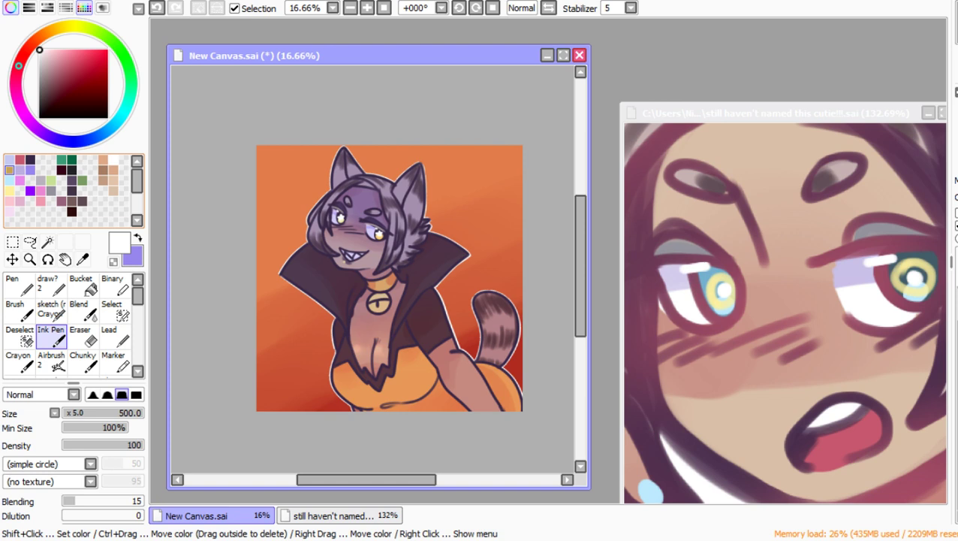
{"action": "left_click", "coordinate": [9, 202]}
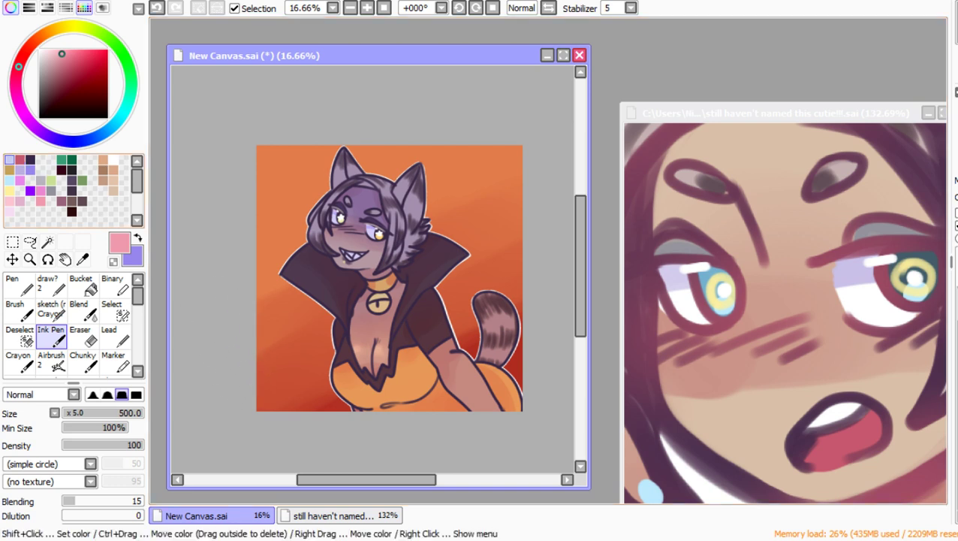
{"action": "left_click", "coordinate": [19, 160]}
{"action": "mouse_move", "coordinate": [339, 200]}
{"action": "left_mouse_down"}
{"action": "mouse_move", "coordinate": [383, 174]}
{"action": "mouse_move", "coordinate": [350, 178]}
{"action": "left_mouse_up"}
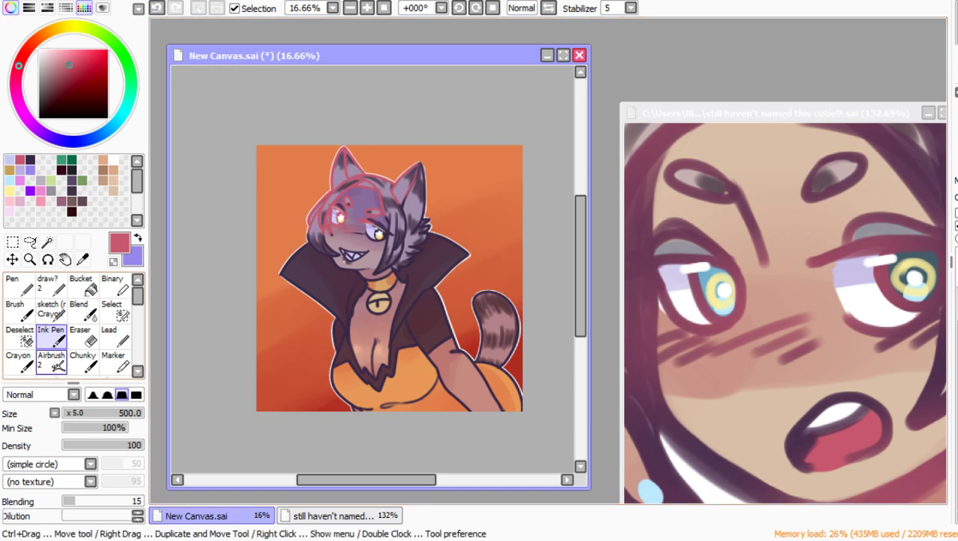
Step: Undo the Ink Pen tint, try tinting the line art crimson with the Airbrush at size 500, and undo that too
{"action": "left_click", "coordinate": [51, 358]}
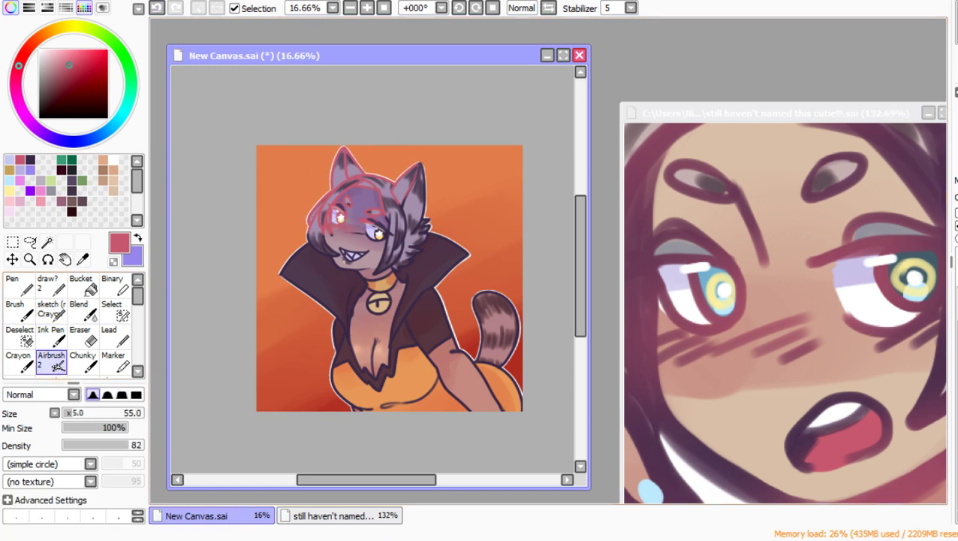
{"action": "key", "text": "ctrl+z"}
{"action": "key", "text": "bracketright"}
{"action": "key", "text": "bracketright"}
{"action": "key", "text": "bracketright"}
{"action": "key", "text": "bracketright"}
{"action": "key", "text": "bracketright"}
{"action": "key", "text": "bracketright"}
{"action": "key", "text": "bracketright"}
{"action": "key", "text": "bracketright"}
{"action": "key", "text": "bracketright"}
{"action": "key", "text": "bracketright"}
{"action": "key", "text": "bracketright"}
{"action": "key", "text": "bracketright"}
{"action": "key", "text": "bracketright"}
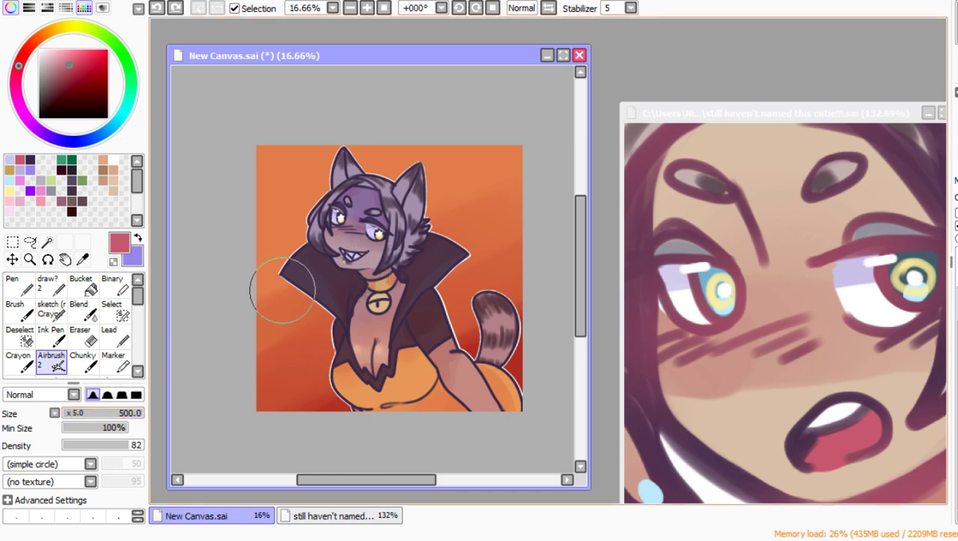
{"action": "key", "text": "ctrl+y"}
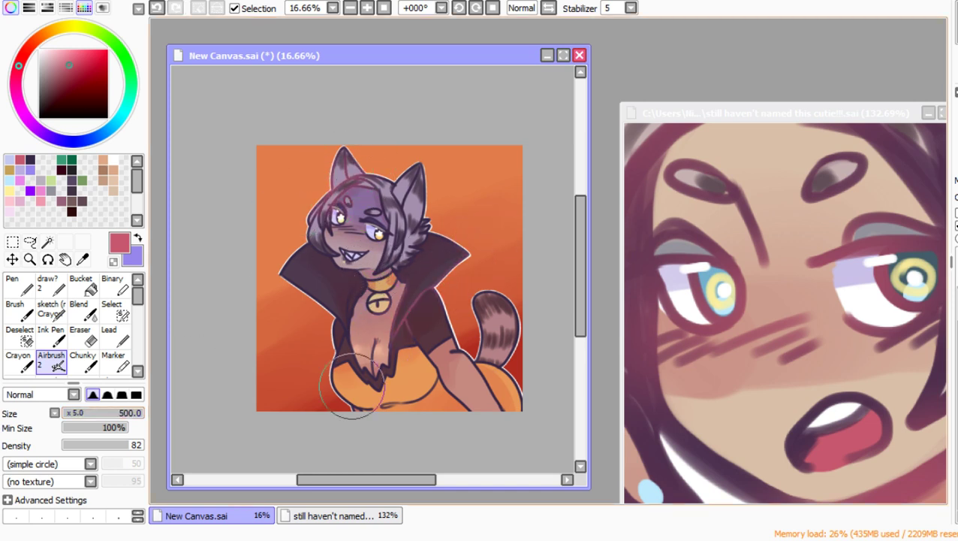
{"action": "left_click", "coordinate": [157, 8]}
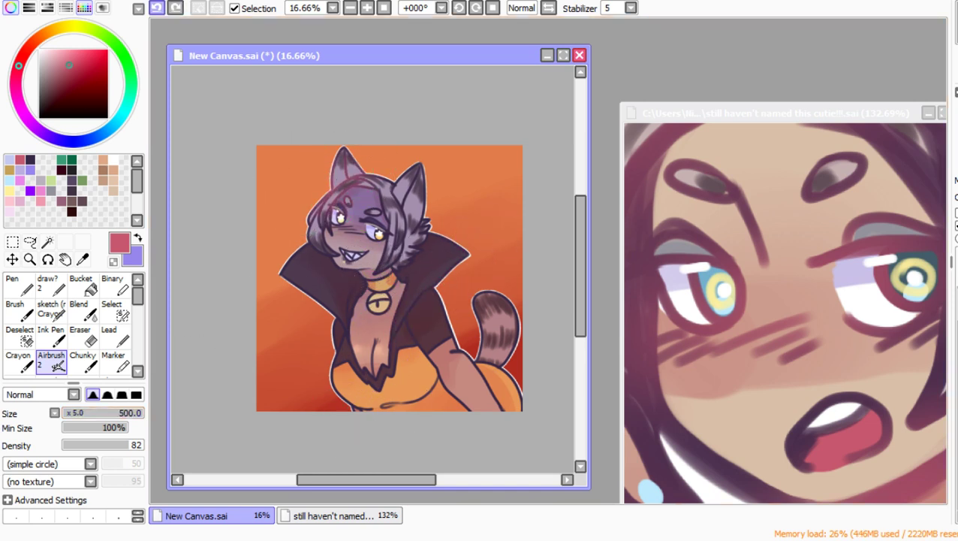
{"action": "left_click", "coordinate": [156, 8]}
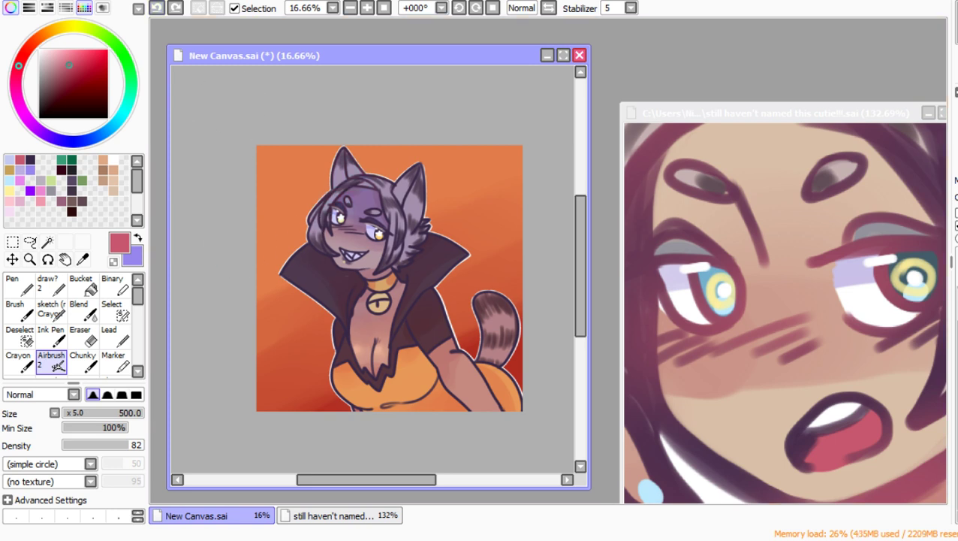
Step: Try tinting the line art around the head and collar with the brown swatch using the Airbrush, and undo it
{"action": "left_click", "coordinate": [72, 201]}
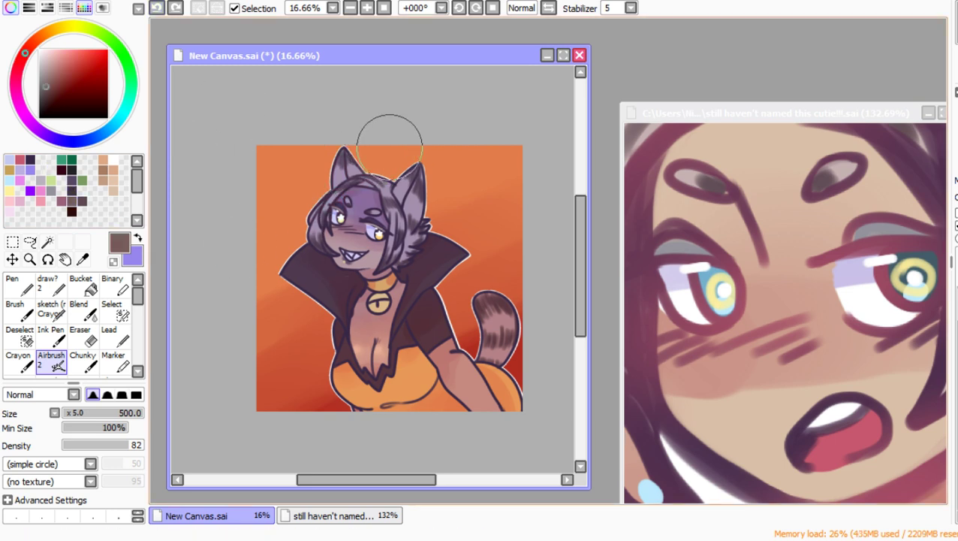
{"action": "mouse_move", "coordinate": [291, 220]}
{"action": "left_mouse_down"}
{"action": "mouse_move", "coordinate": [439, 219]}
{"action": "mouse_move", "coordinate": [442, 260]}
{"action": "left_mouse_up"}
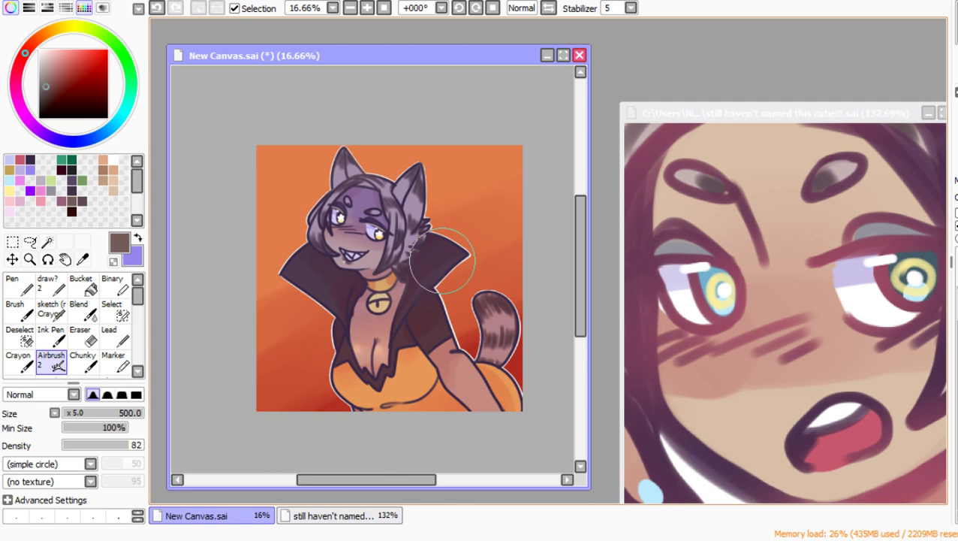
{"action": "left_click", "coordinate": [156, 7]}
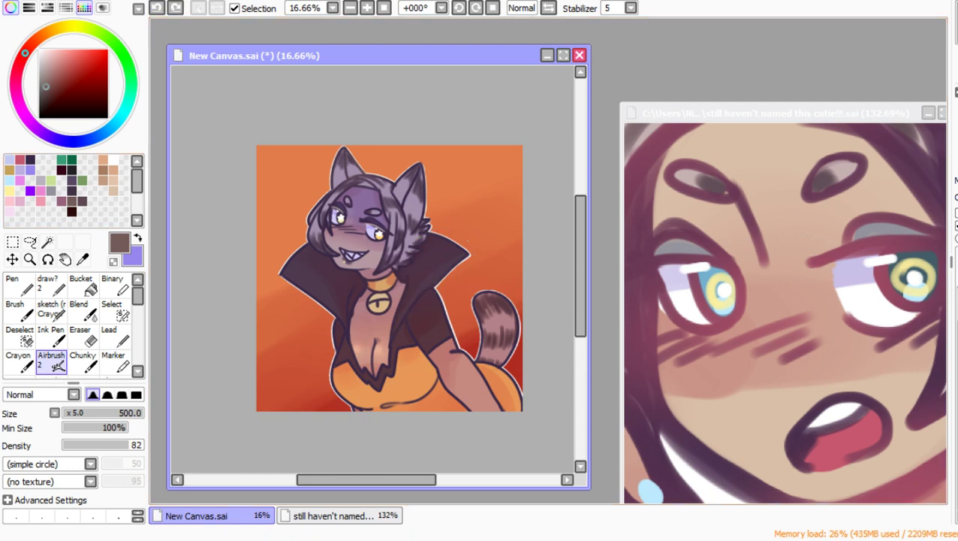
Step: Tint the line art of the jacket's sleeve and its jagged lower edge dark mauve with the Airbrush at size 500
{"action": "left_click", "coordinate": [137, 238]}
{"action": "left_click", "coordinate": [72, 201]}
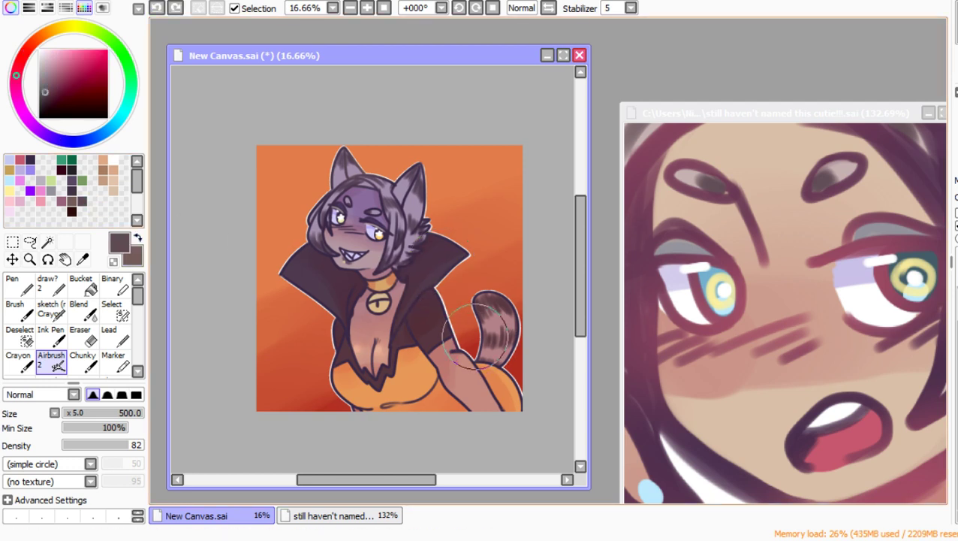
{"action": "left_click_drag", "start_coordinate": [422, 308], "coordinate": [458, 300]}
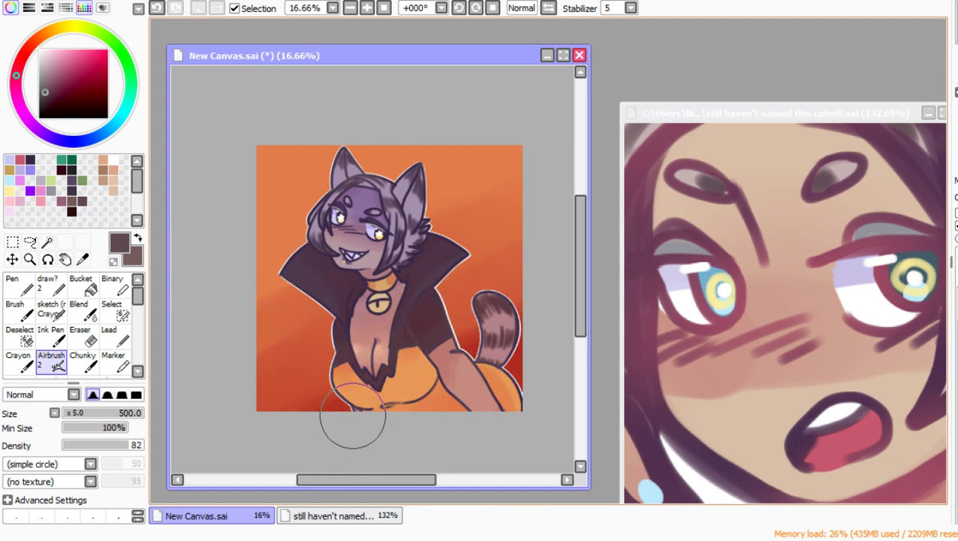
{"action": "left_click_drag", "start_coordinate": [379, 409], "coordinate": [385, 416]}
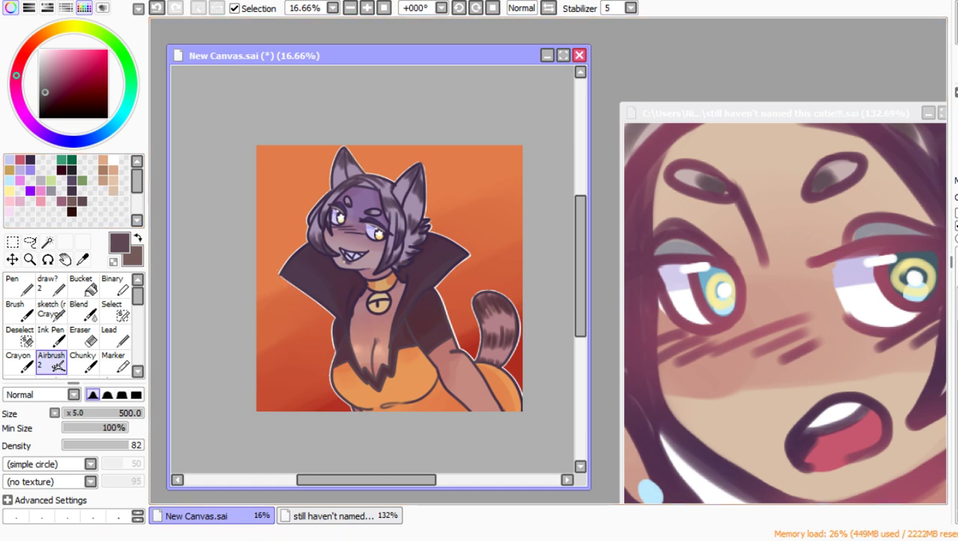
Step: Tint the chest line art with the brown and crimson colours using the Airbrush at size 500
{"action": "left_click", "coordinate": [137, 238]}
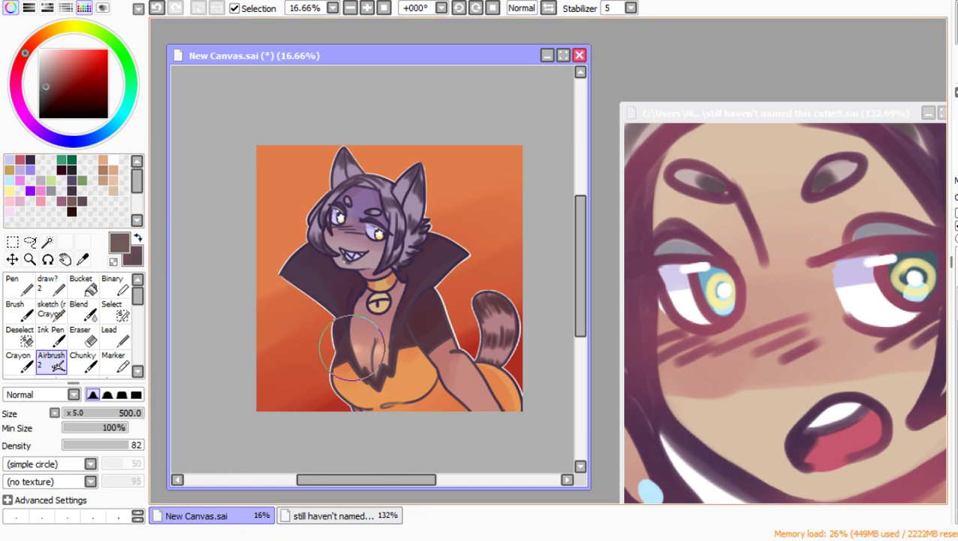
{"action": "left_click", "coordinate": [20, 159]}
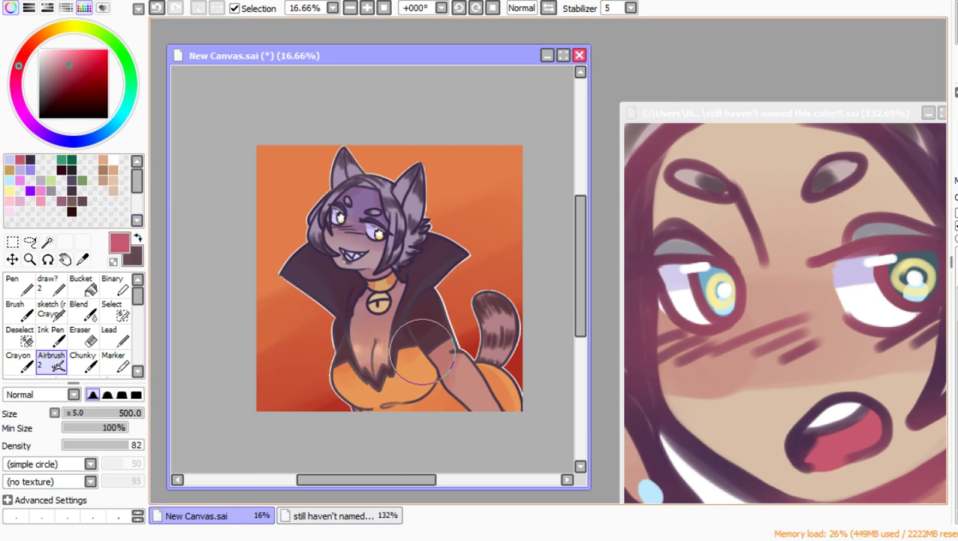
{"action": "left_click_drag", "start_coordinate": [386, 347], "coordinate": [385, 376]}
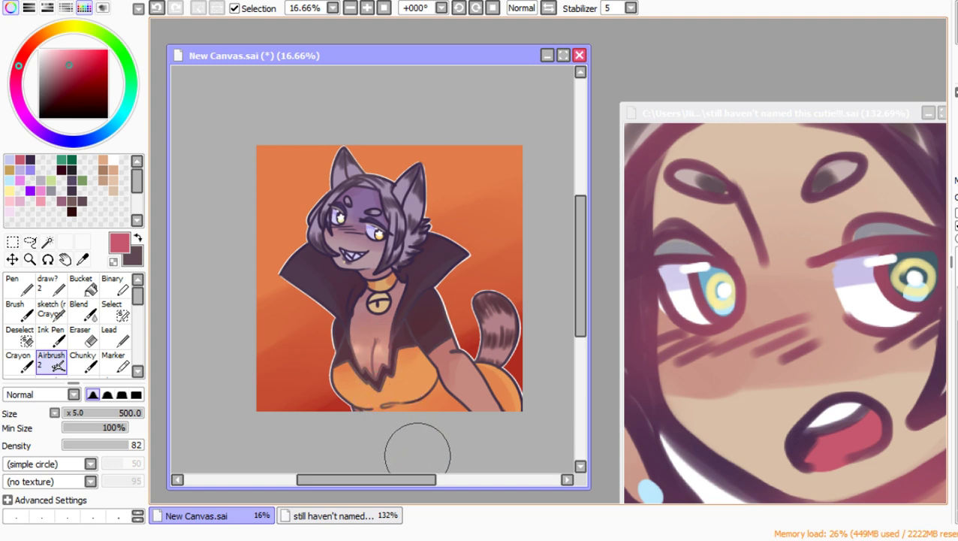
Step: Draw a small filled dark mauve star on the background beside the jacket using the Lead brush at size 35
{"action": "left_click", "coordinate": [82, 200]}
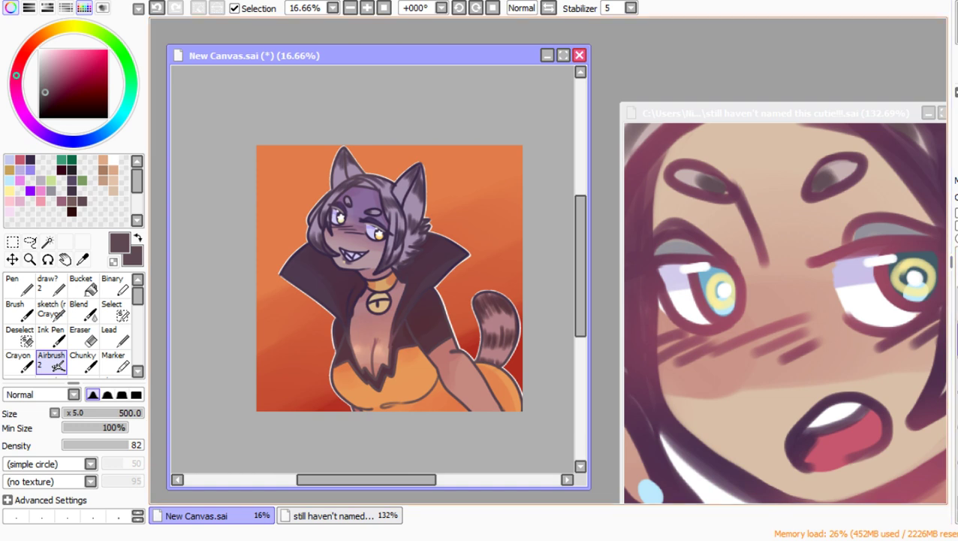
{"action": "left_click", "coordinate": [115, 336]}
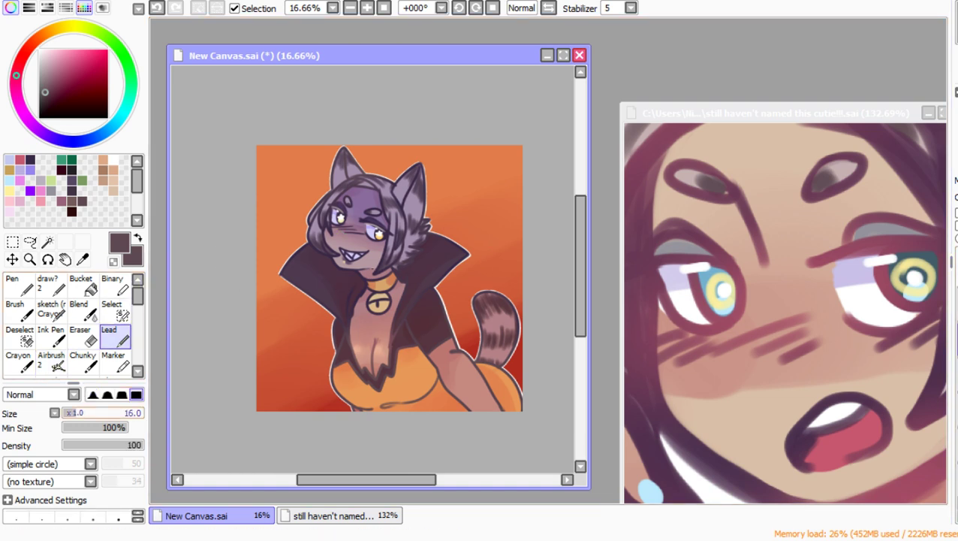
{"action": "left_click_drag", "start_coordinate": [85, 413], "coordinate": [91, 413]}
{"action": "mouse_move", "coordinate": [307, 326]}
{"action": "left_mouse_down"}
{"action": "mouse_move", "coordinate": [298, 327]}
{"action": "mouse_move", "coordinate": [308, 325]}
{"action": "left_mouse_up"}
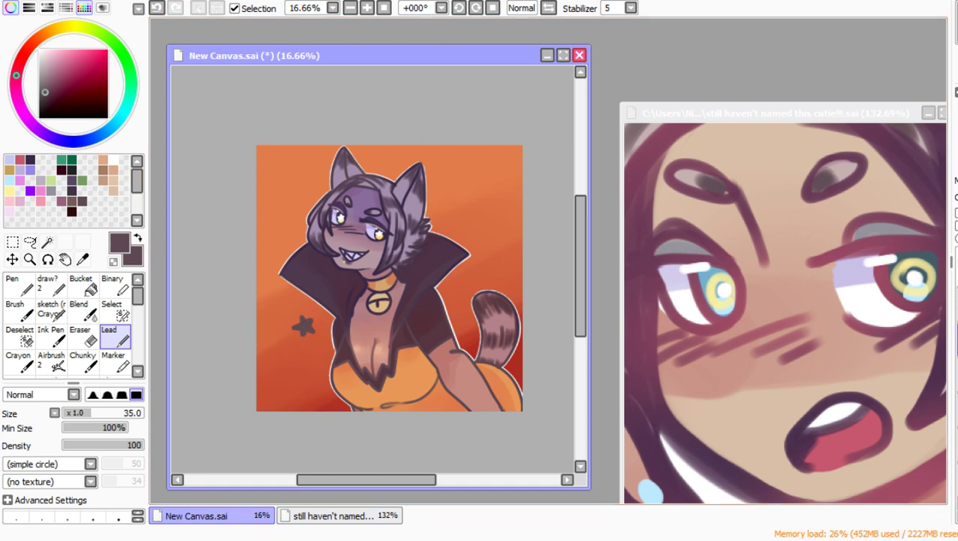
Step: Duplicate the star twice and place the copies below it to form a triangle of three stars
{"action": "key", "text": "ctrl"}
{"action": "left_click_drag", "start_coordinate": [303, 326], "coordinate": [321, 349]}
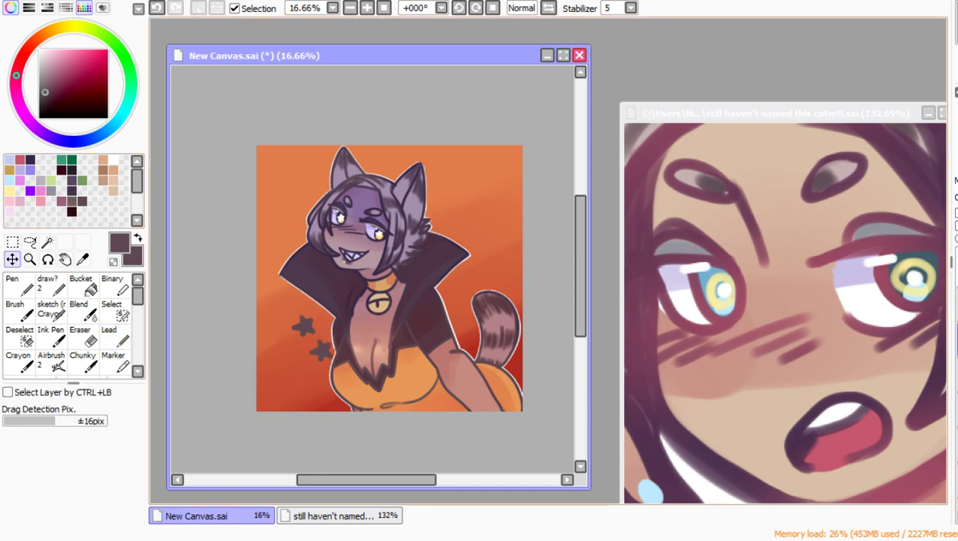
{"action": "left_click_drag", "start_coordinate": [322, 349], "coordinate": [282, 350]}
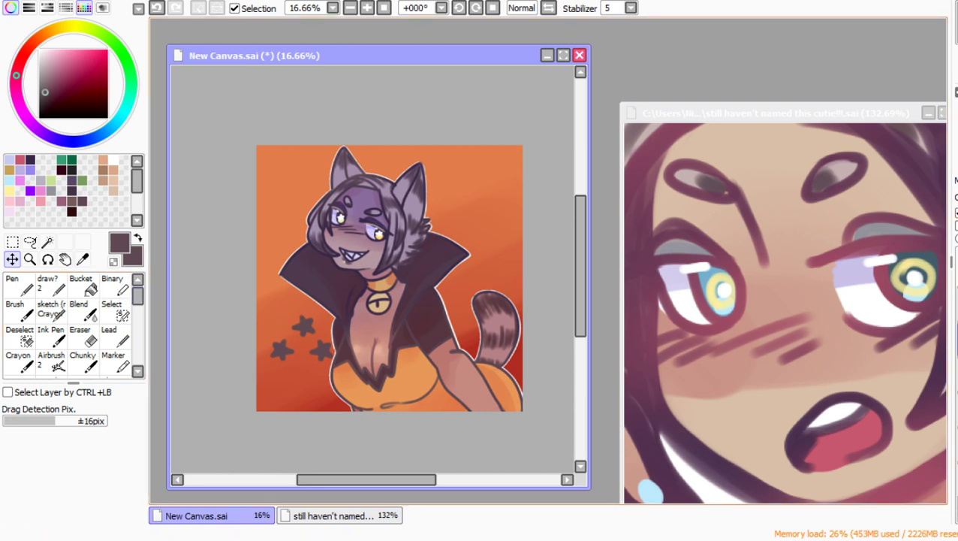
Step: Recolour the upper star pale yellow and the lower star nearest the jacket white with the Ink Pen, reducing its size to 195
{"action": "left_click", "coordinate": [51, 334]}
{"action": "left_click", "coordinate": [9, 190]}
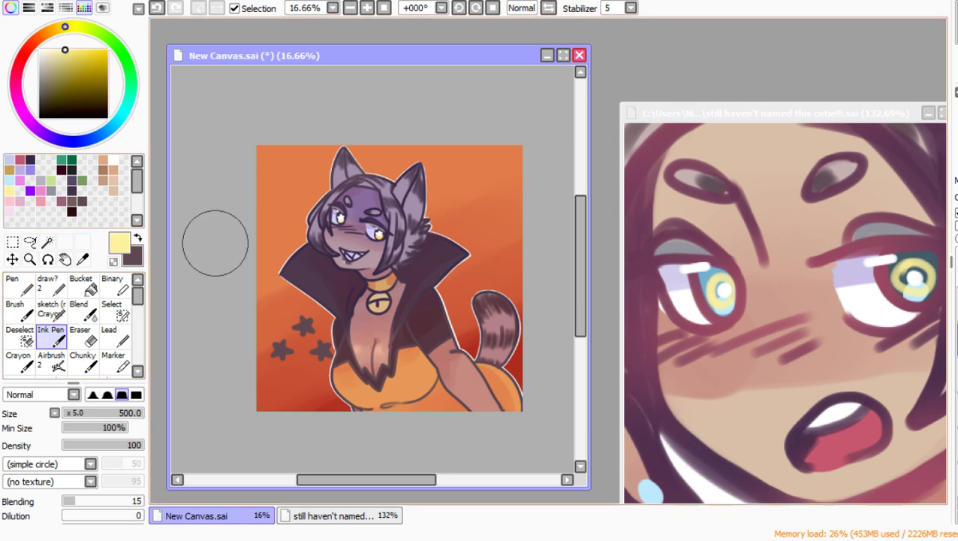
{"action": "left_click_drag", "start_coordinate": [299, 296], "coordinate": [303, 302]}
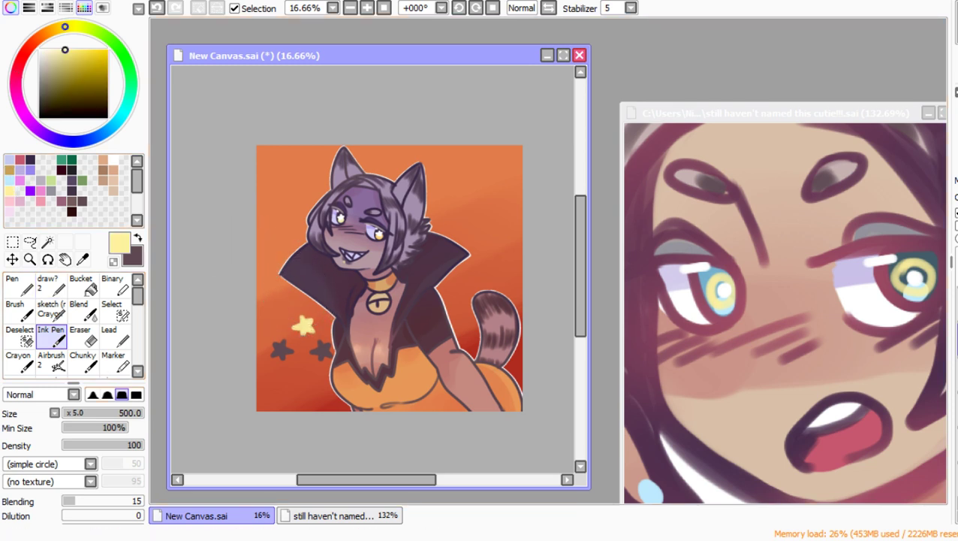
{"action": "left_click", "coordinate": [94, 413]}
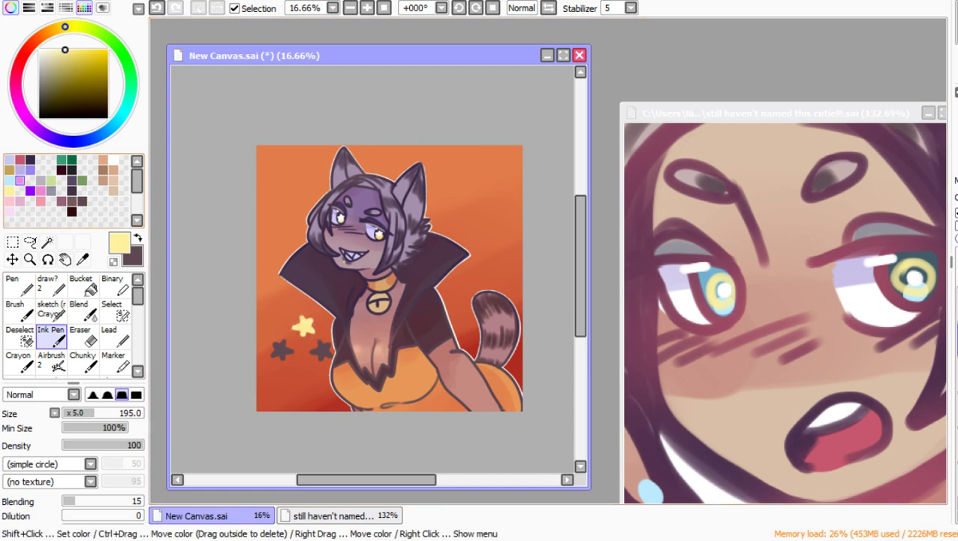
{"action": "left_click", "coordinate": [114, 160]}
{"action": "left_click_drag", "start_coordinate": [336, 342], "coordinate": [323, 353]}
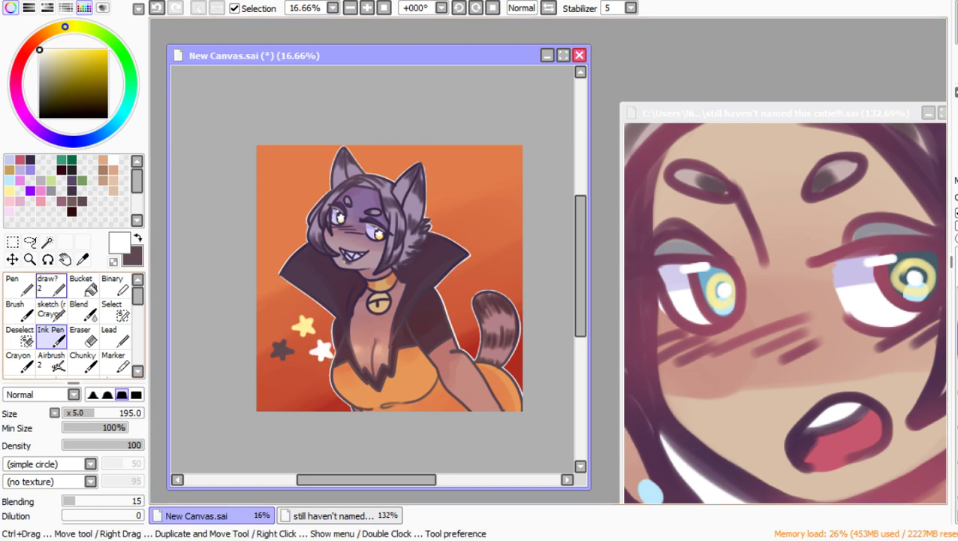
Step: Hide the white silhouette and build two six-star blocks side by side from mirrored copies of the star trio
{"action": "left_click", "coordinate": [12, 259]}
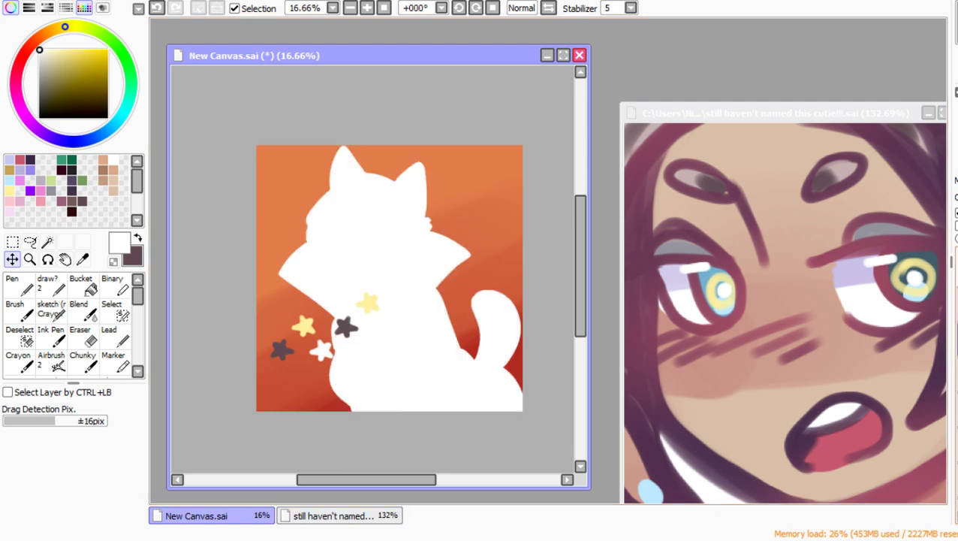
{"action": "left_click", "coordinate": [956, 406]}
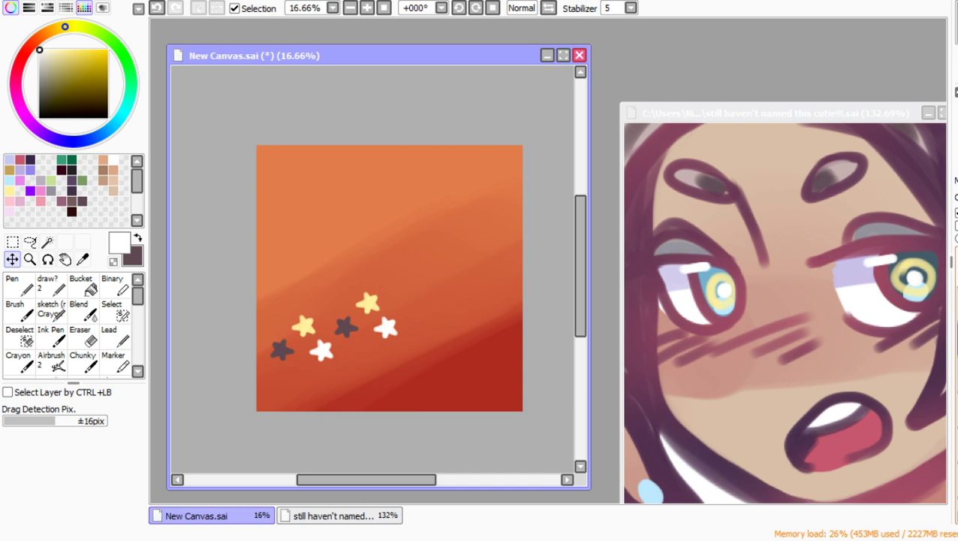
{"action": "left_click_drag", "start_coordinate": [412, 319], "coordinate": [303, 367]}
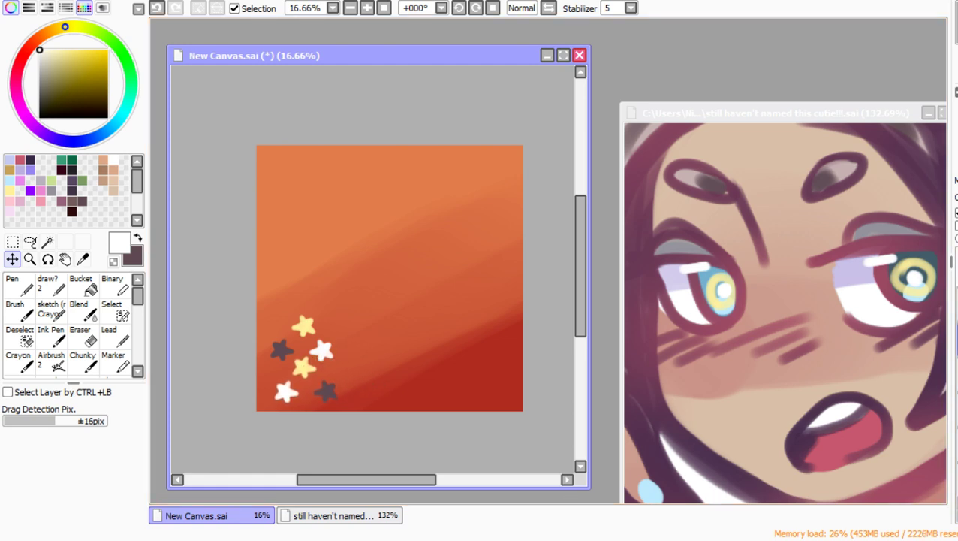
{"action": "left_click_drag", "start_coordinate": [304, 359], "coordinate": [371, 337]}
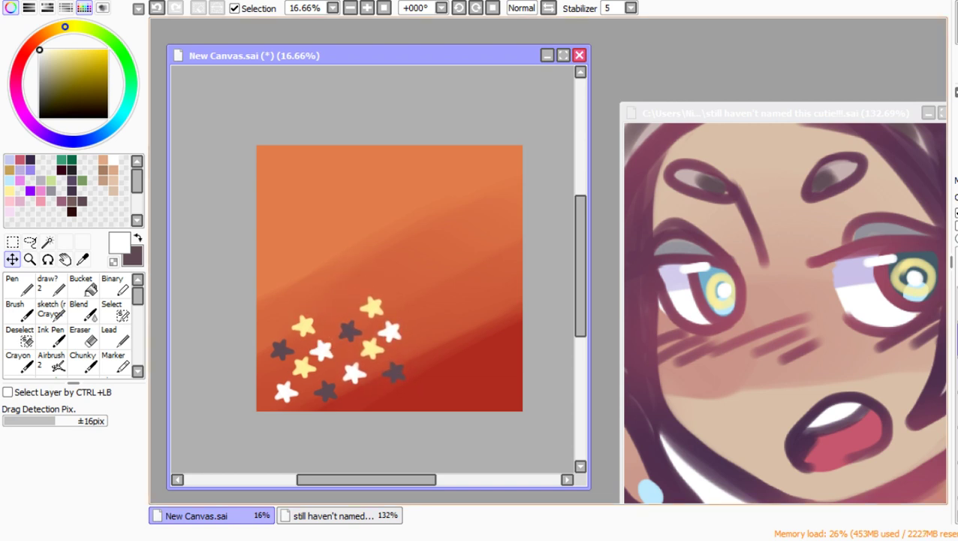
{"action": "key", "text": "ctrl+h"}
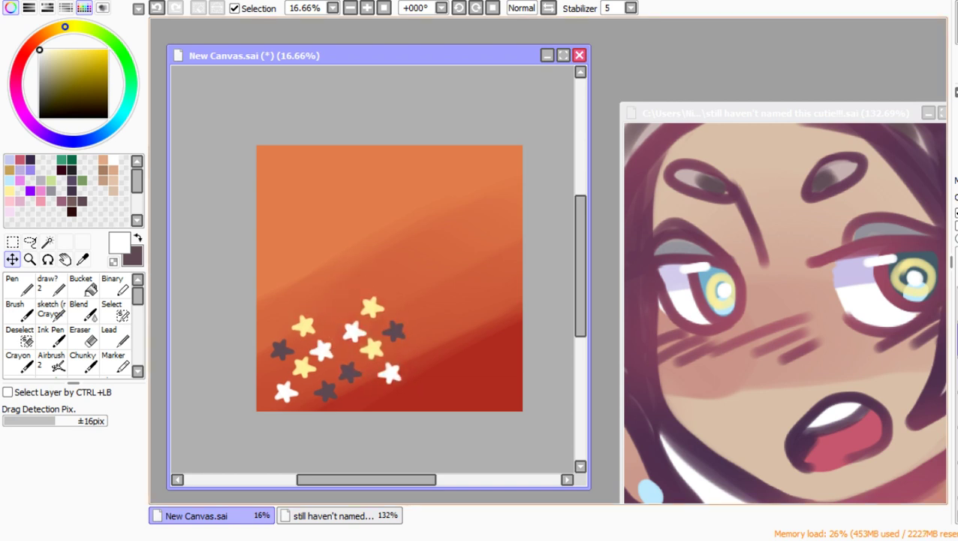
Step: Rotate the copied six-star block slightly and place it directly above the first block to form a vertical column
{"action": "key", "text": "ctrl+t"}
{"action": "left_click_drag", "start_coordinate": [430, 281], "coordinate": [434, 393]}
{"action": "left_click_drag", "start_coordinate": [326, 345], "coordinate": [363, 385]}
{"action": "left_click_drag", "start_coordinate": [370, 341], "coordinate": [309, 266]}
{"action": "left_click_drag", "start_coordinate": [360, 315], "coordinate": [369, 303]}
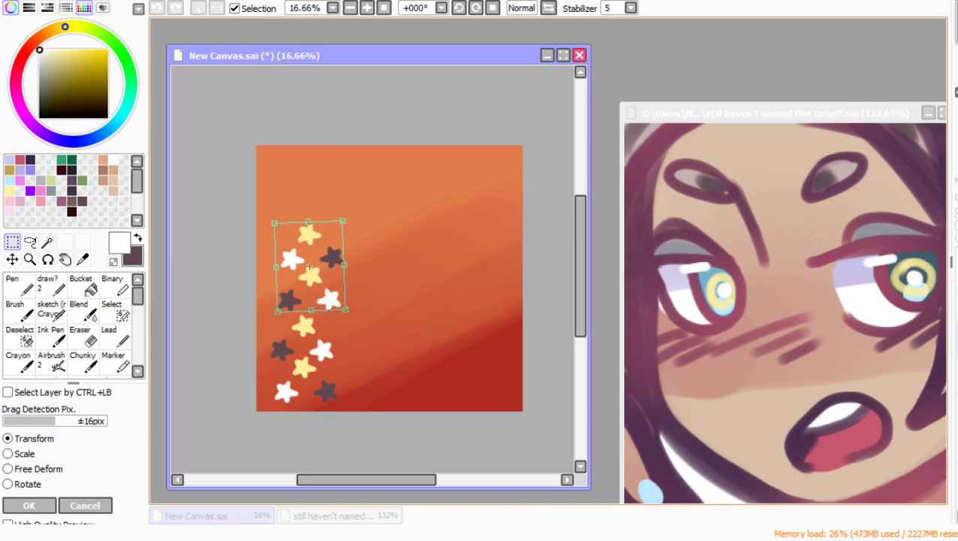
{"action": "key", "text": "Return"}
{"action": "mouse_move", "coordinate": [309, 267]}
{"action": "left_mouse_down"}
{"action": "mouse_move", "coordinate": [295, 213]}
{"action": "mouse_move", "coordinate": [301, 275]}
{"action": "left_mouse_up"}
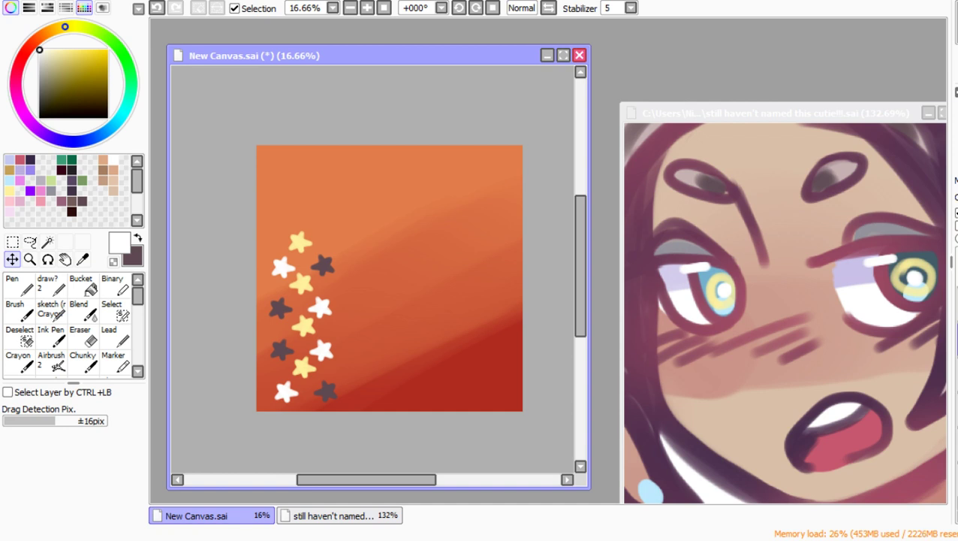
Step: Extend the star pattern with offset copies of the column and reposition it over the upper part of the background
{"action": "left_click_drag", "start_coordinate": [303, 315], "coordinate": [371, 250]}
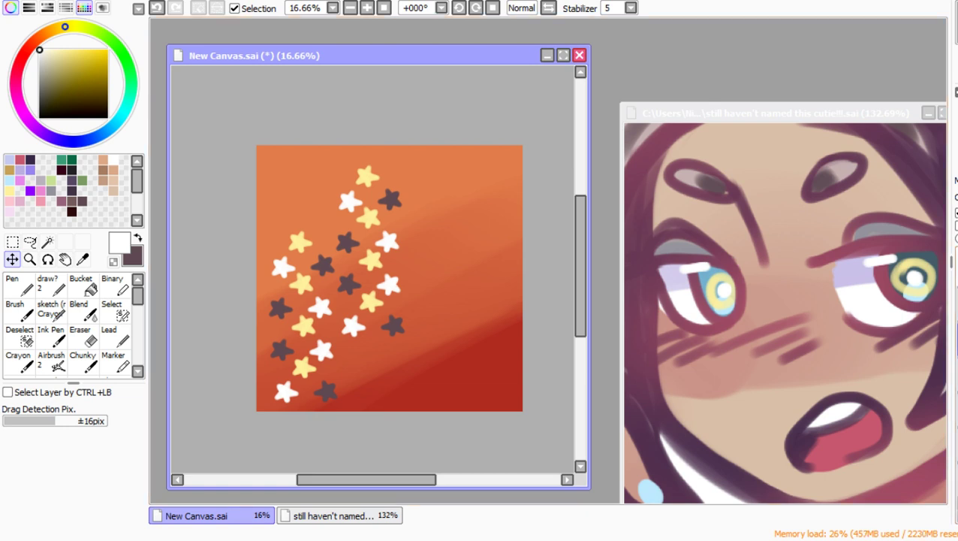
{"action": "left_click_drag", "start_coordinate": [360, 300], "coordinate": [288, 187]}
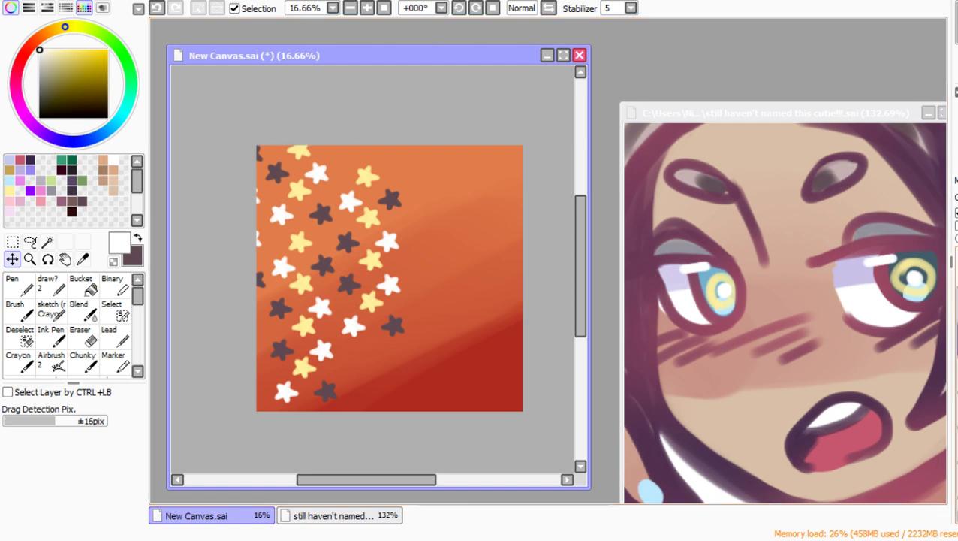
{"action": "left_click_drag", "start_coordinate": [516, 300], "coordinate": [456, 307]}
{"action": "scroll", "coordinate": [372, 278], "scroll_direction": "left", "scroll_amount": 5}
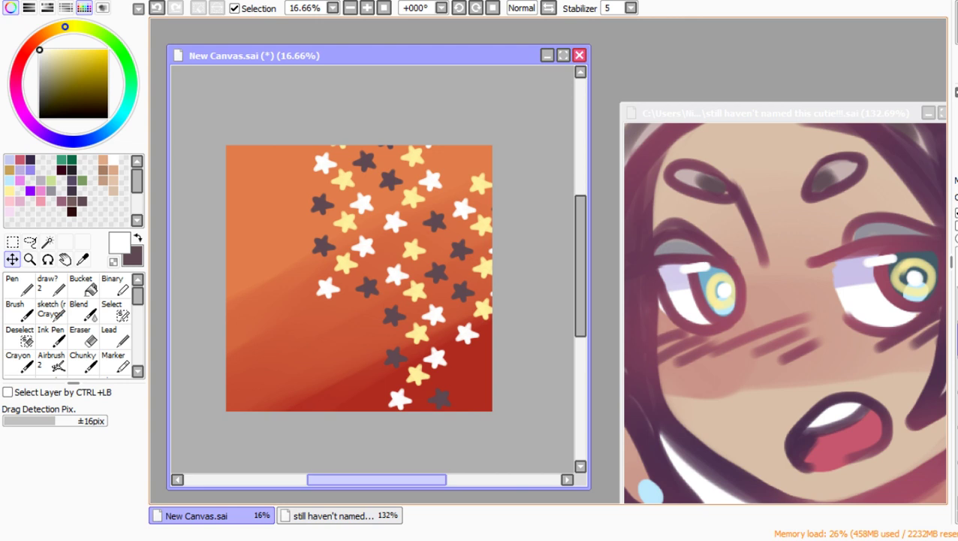
{"action": "mouse_move", "coordinate": [368, 278]}
{"action": "left_mouse_down"}
{"action": "mouse_move", "coordinate": [341, 316]}
{"action": "mouse_move", "coordinate": [370, 350]}
{"action": "mouse_move", "coordinate": [355, 291]}
{"action": "left_mouse_up"}
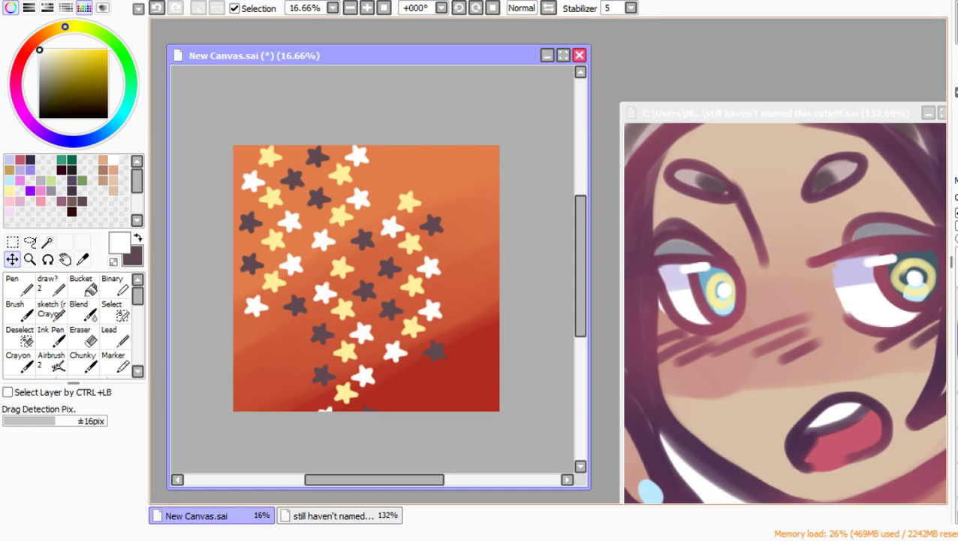
{"action": "key", "text": "ctrl+t"}
{"action": "left_click_drag", "start_coordinate": [488, 128], "coordinate": [532, 284]}
{"action": "left_click_drag", "start_coordinate": [361, 252], "coordinate": [354, 361]}
{"action": "left_click_drag", "start_coordinate": [353, 316], "coordinate": [364, 290]}
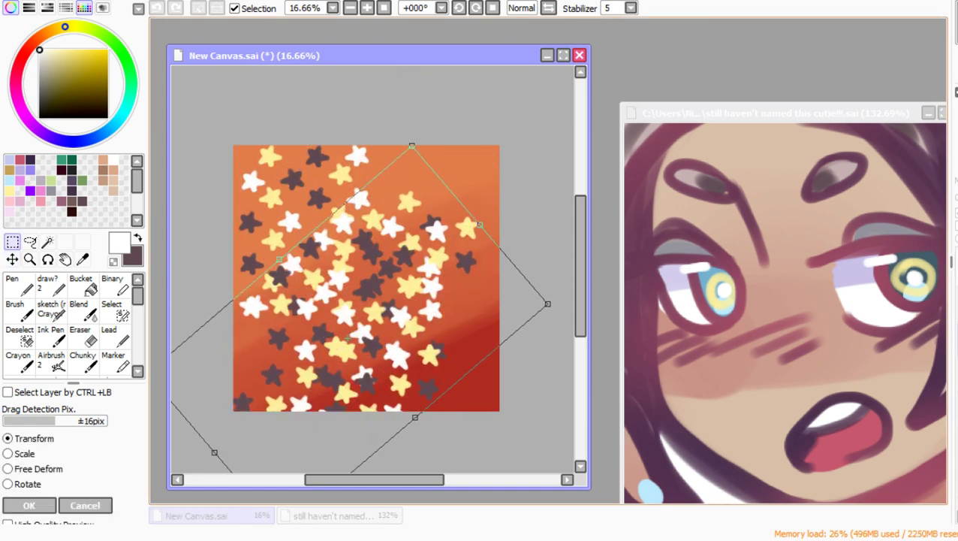
{"action": "left_click_drag", "start_coordinate": [347, 339], "coordinate": [387, 282]}
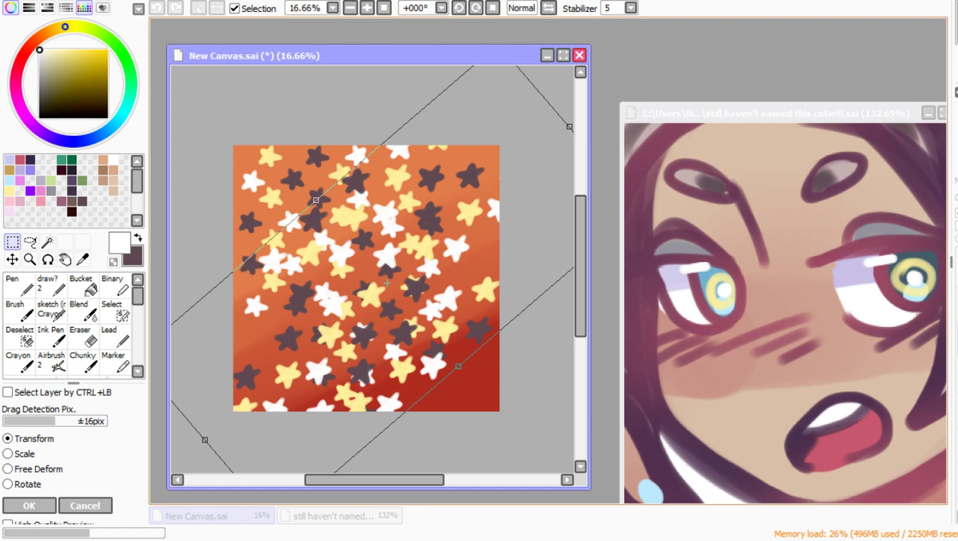
{"action": "key", "text": "Escape"}
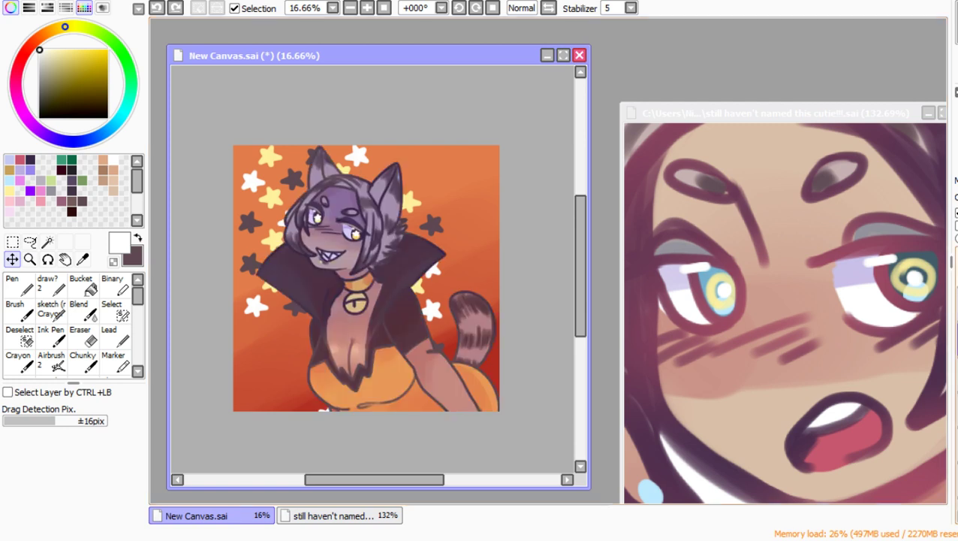
Step: Duplicate the star pattern to cover the rest of the background beside and below the character
{"action": "left_click_drag", "start_coordinate": [300, 225], "coordinate": [494, 227]}
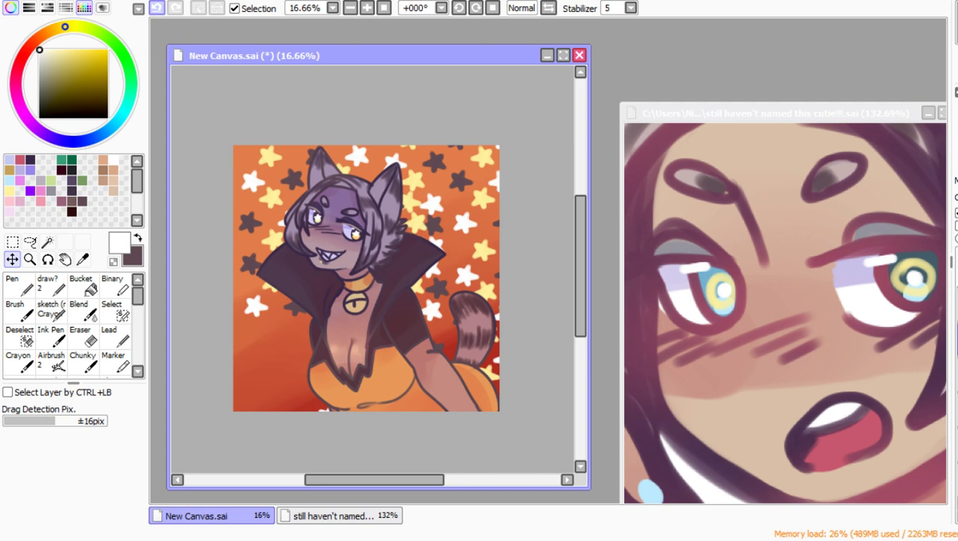
{"action": "left_click_drag", "start_coordinate": [274, 196], "coordinate": [301, 355]}
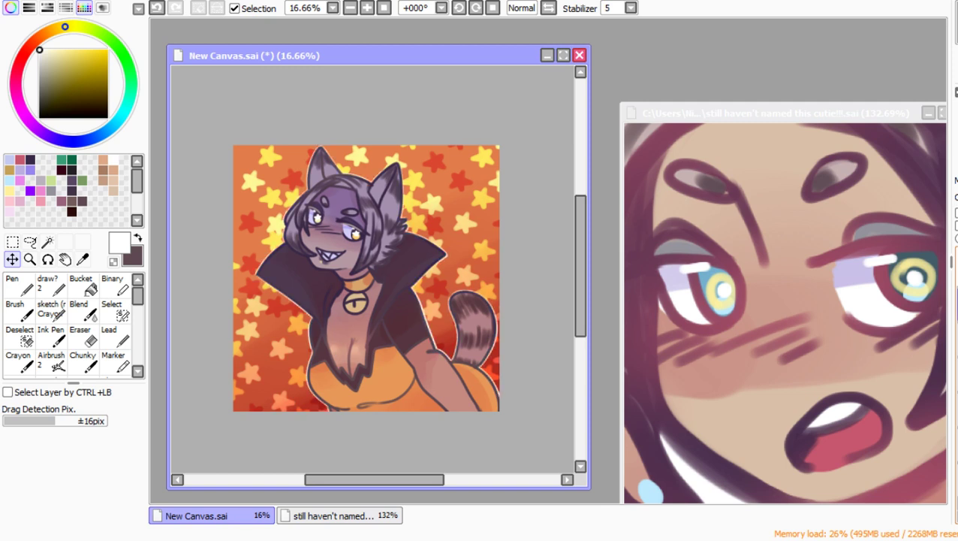
Step: Fill a narrow full-height strip along the canvas's left edge with white, with the Bucket targeting the working layer
{"action": "key", "text": "a"}
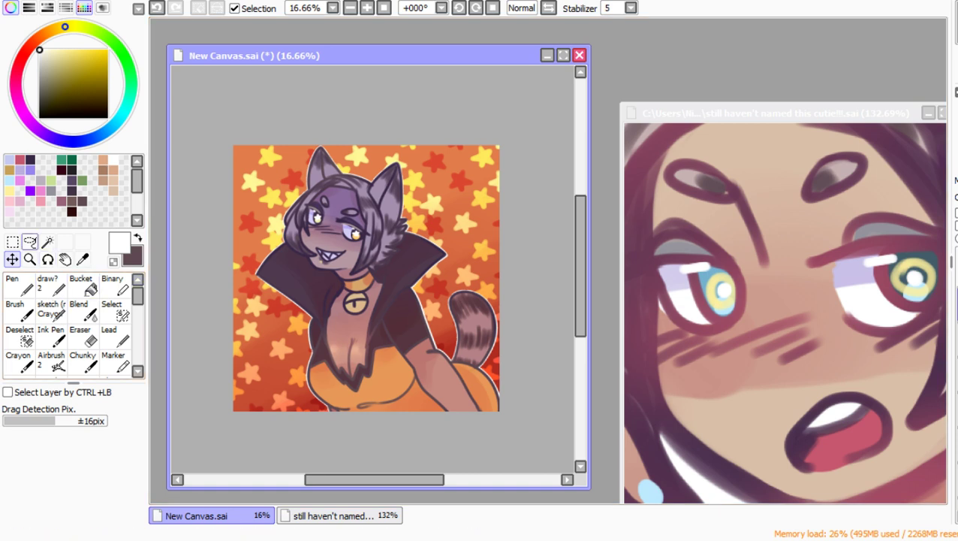
{"action": "left_click", "coordinate": [12, 241]}
{"action": "left_click_drag", "start_coordinate": [580, 266], "coordinate": [581, 381]}
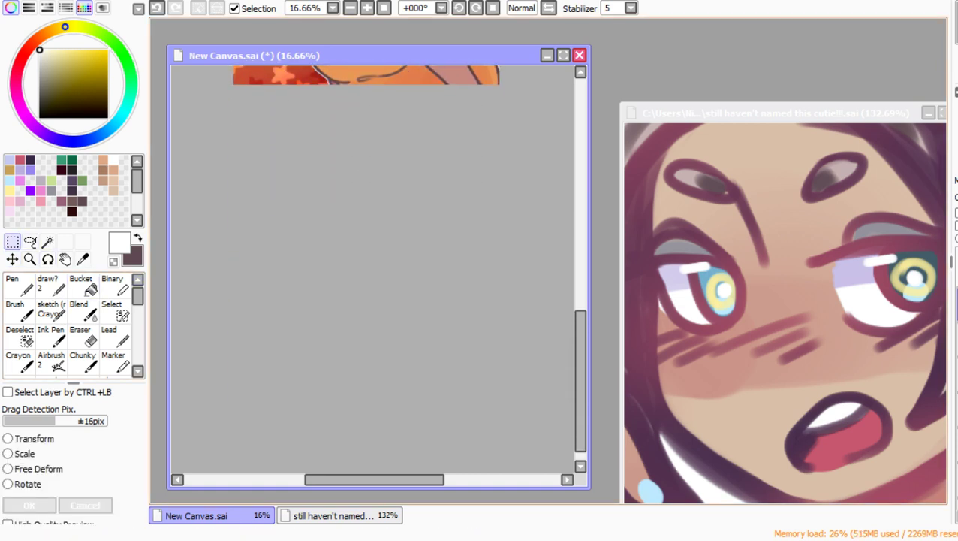
{"action": "scroll", "coordinate": [374, 263], "scroll_direction": "up", "scroll_amount": 10}
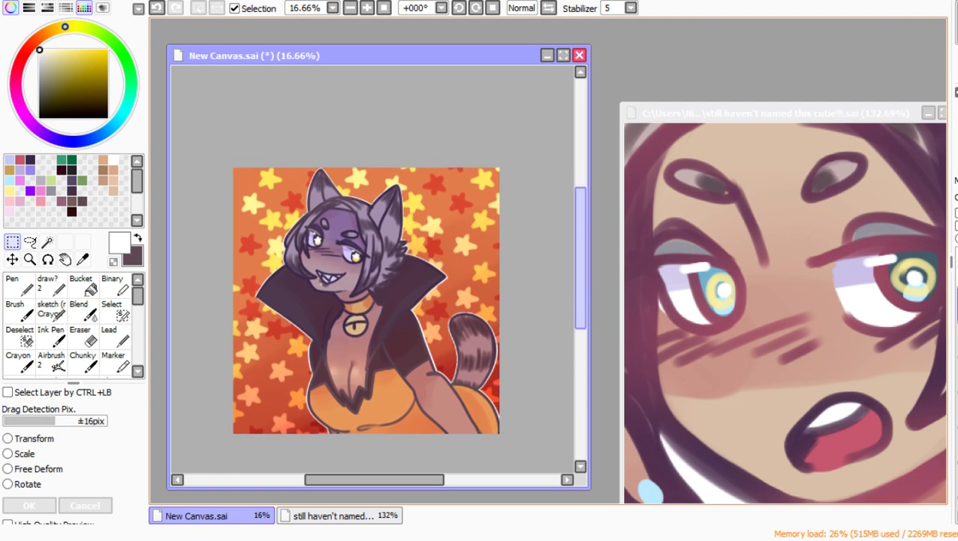
{"action": "left_click_drag", "start_coordinate": [232, 164], "coordinate": [243, 438]}
{"action": "left_click", "coordinate": [84, 286]}
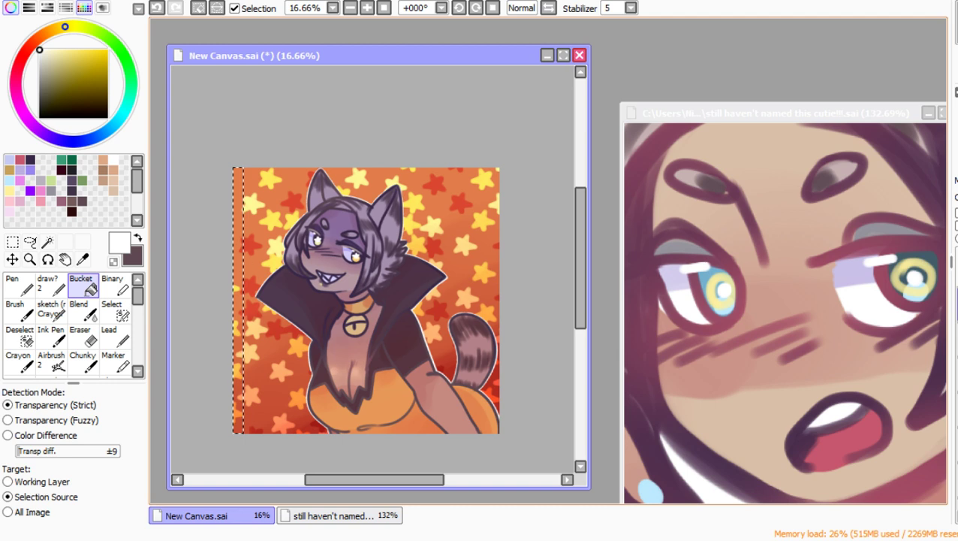
{"action": "left_click", "coordinate": [157, 8]}
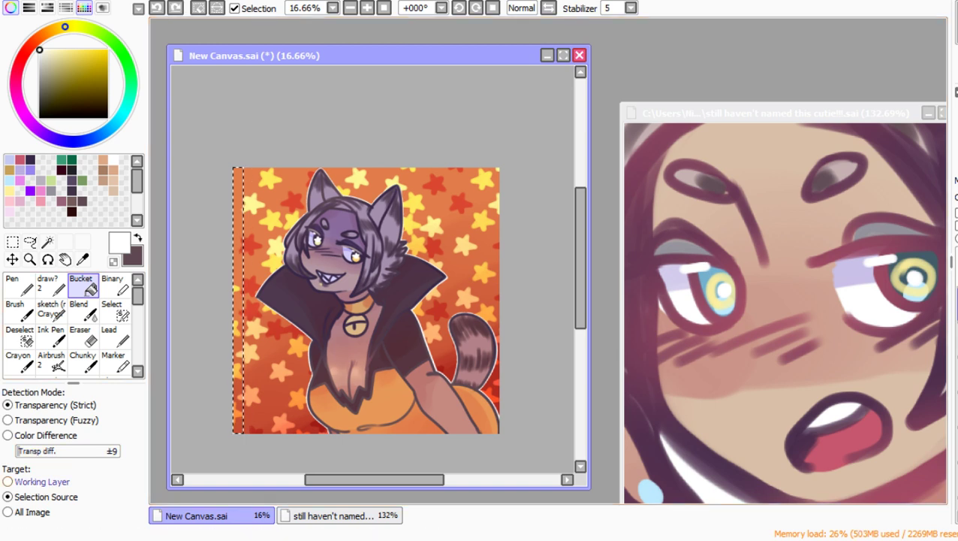
{"action": "left_click", "coordinate": [41, 481]}
{"action": "left_click", "coordinate": [238, 300]}
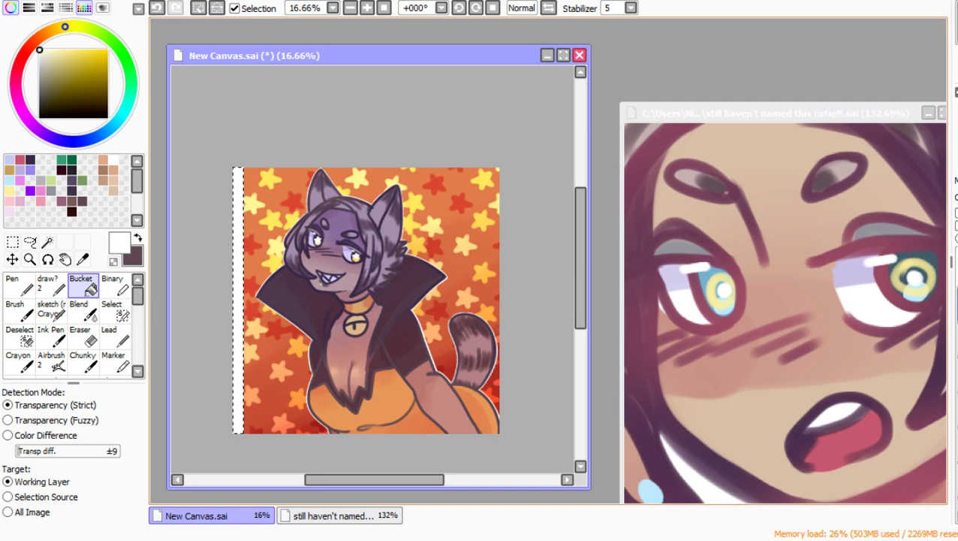
{"action": "key", "text": "ctrl+d"}
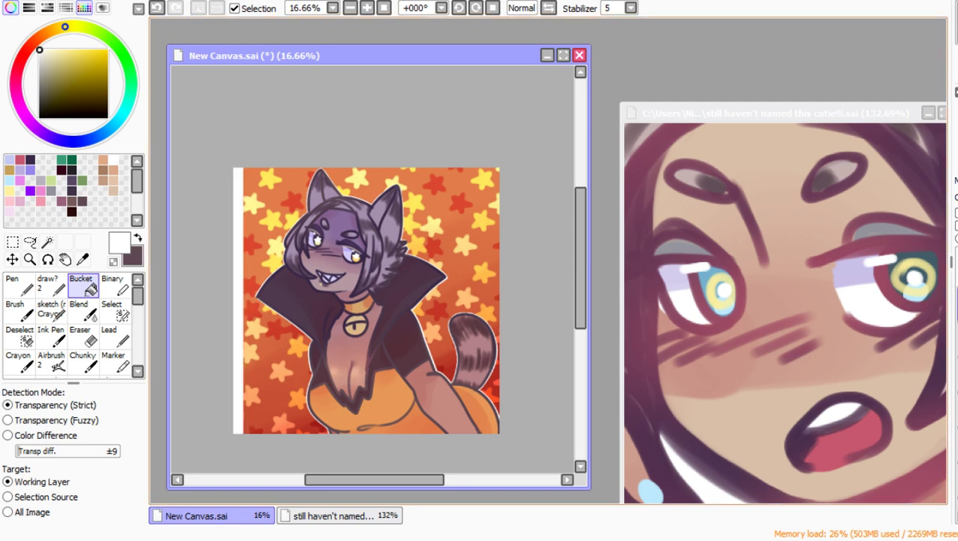
Step: Shift the white strip outward to make a thinner left border and place a copy of it along the canvas's right edge
{"action": "left_click", "coordinate": [12, 259]}
{"action": "left_click_drag", "start_coordinate": [300, 297], "coordinate": [271, 297]}
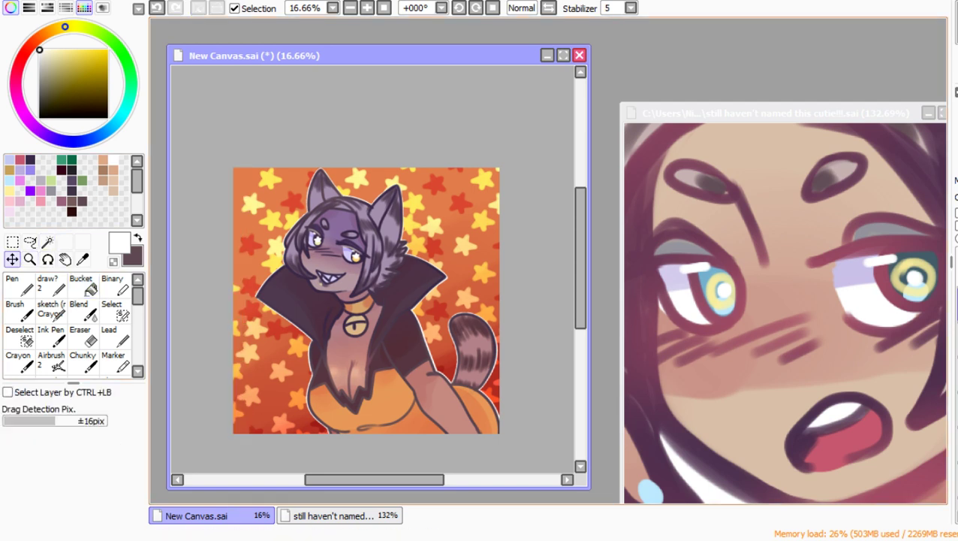
{"action": "key", "text": "ctrl+y"}
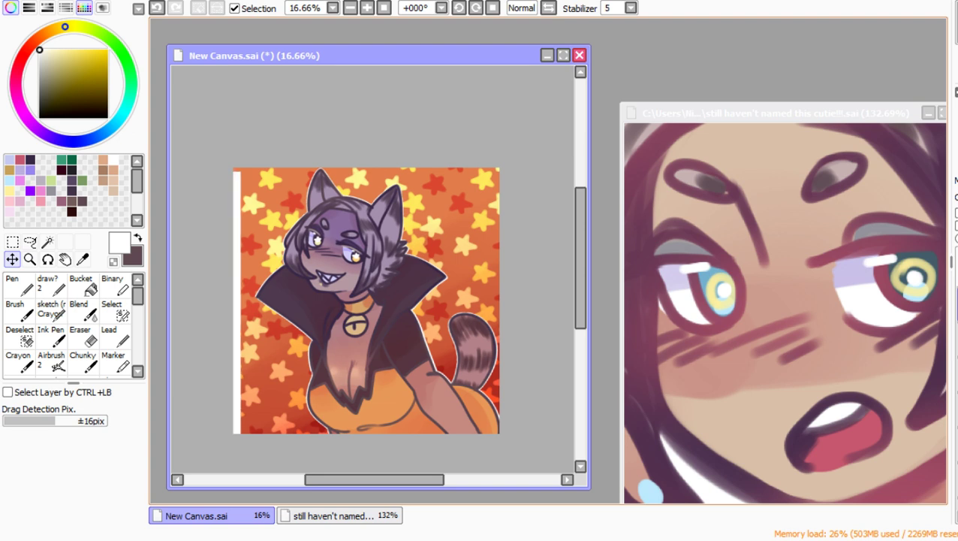
{"action": "left_click_drag", "start_coordinate": [301, 297], "coordinate": [299, 293]}
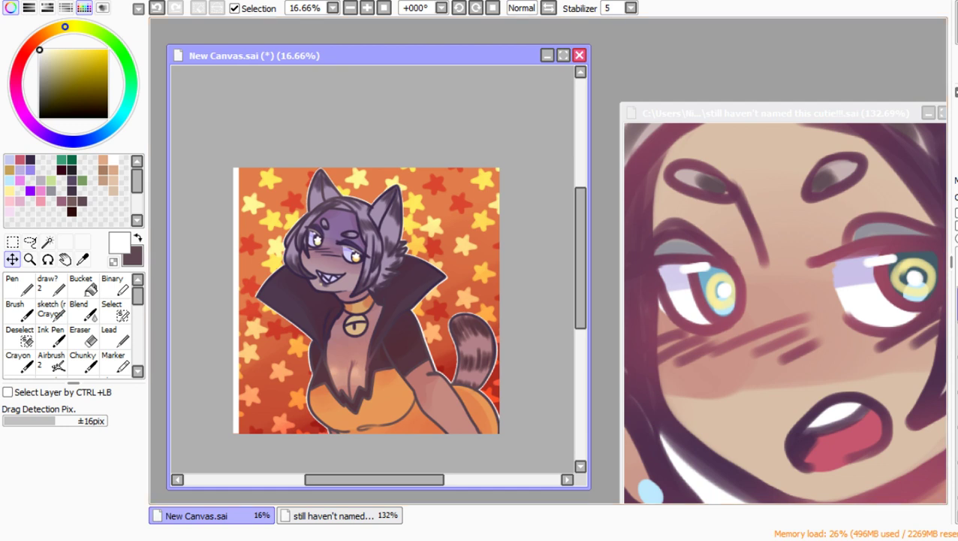
{"action": "left_click_drag", "start_coordinate": [238, 300], "coordinate": [494, 301]}
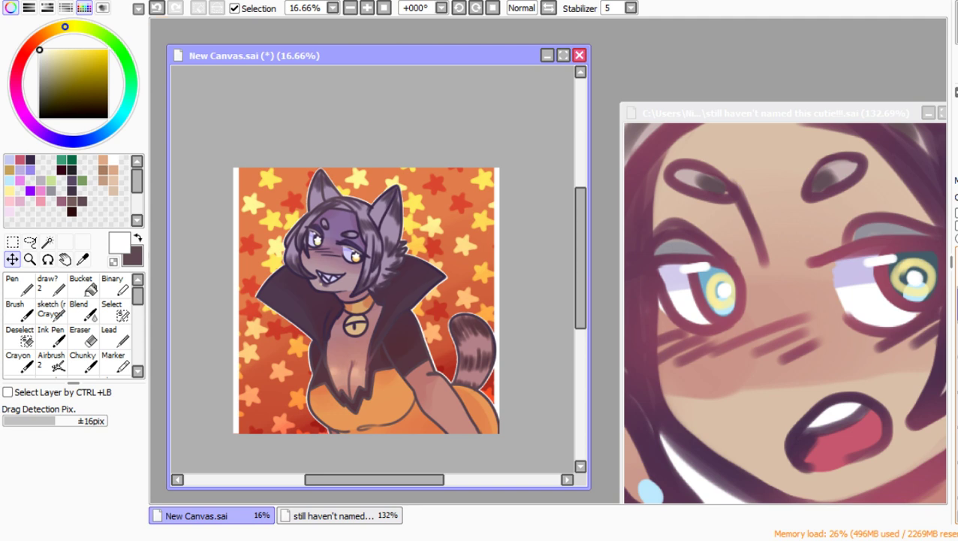
Step: Handwrite the artist's signature with small end marks in white on the lower-left background using the Lead brush at size 37
{"action": "left_click", "coordinate": [115, 337]}
{"action": "left_click_drag", "start_coordinate": [98, 413], "coordinate": [93, 413]}
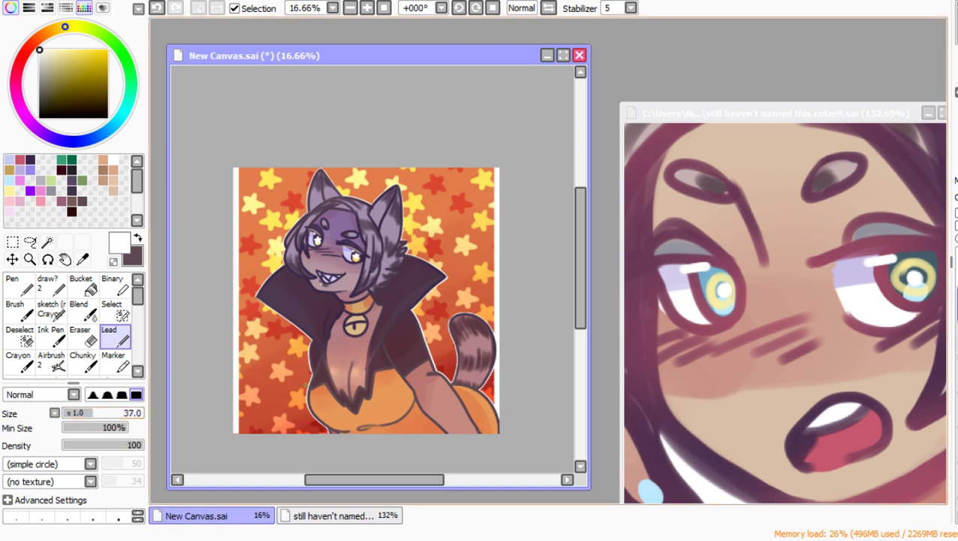
{"action": "mouse_move", "coordinate": [283, 415]}
{"action": "left_mouse_down"}
{"action": "mouse_move", "coordinate": [279, 425]}
{"action": "mouse_move", "coordinate": [276, 409]}
{"action": "mouse_move", "coordinate": [301, 409]}
{"action": "mouse_move", "coordinate": [291, 404]}
{"action": "mouse_move", "coordinate": [305, 396]}
{"action": "mouse_move", "coordinate": [278, 369]}
{"action": "mouse_move", "coordinate": [285, 376]}
{"action": "left_mouse_up"}
{"action": "left_click", "coordinate": [12, 259]}
{"action": "left_click", "coordinate": [115, 337]}
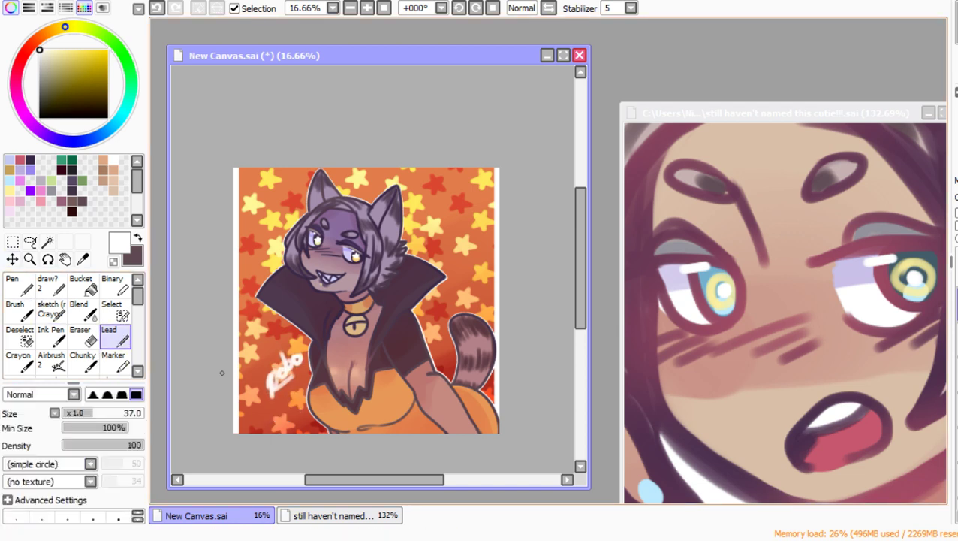
{"action": "mouse_move", "coordinate": [278, 410]}
{"action": "left_mouse_down"}
{"action": "mouse_move", "coordinate": [312, 368]}
{"action": "mouse_move", "coordinate": [258, 391]}
{"action": "mouse_move", "coordinate": [249, 413]}
{"action": "mouse_move", "coordinate": [328, 355]}
{"action": "mouse_move", "coordinate": [312, 358]}
{"action": "mouse_move", "coordinate": [306, 343]}
{"action": "mouse_move", "coordinate": [323, 347]}
{"action": "mouse_move", "coordinate": [312, 357]}
{"action": "mouse_move", "coordinate": [309, 347]}
{"action": "left_mouse_up"}
Step: Shrink and rotate the signature, and place it as faint lettering on the left flap of the cape collar
{"action": "key", "text": "ctrl+t"}
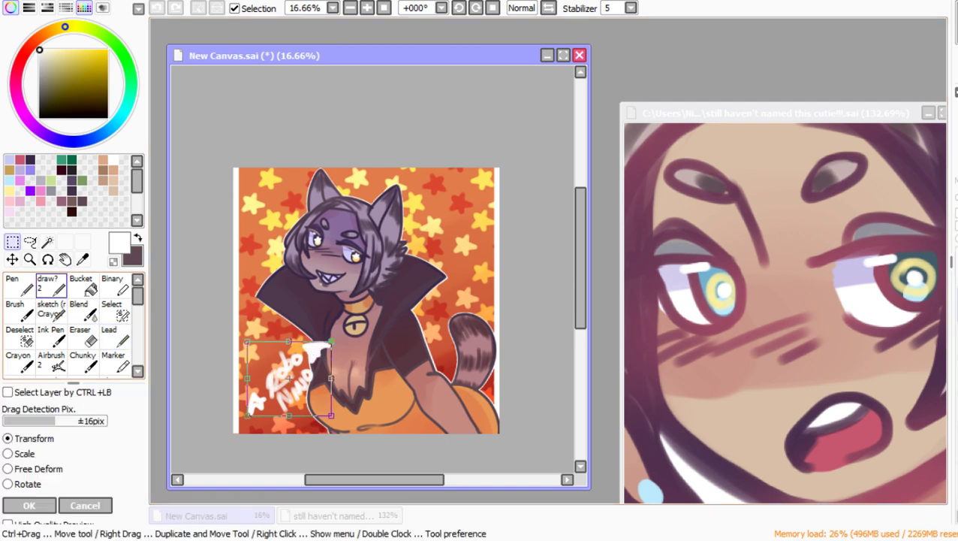
{"action": "mouse_move", "coordinate": [331, 342]}
{"action": "left_mouse_down"}
{"action": "mouse_move", "coordinate": [298, 371]}
{"action": "mouse_move", "coordinate": [341, 379]}
{"action": "mouse_move", "coordinate": [280, 392]}
{"action": "left_mouse_up"}
{"action": "mouse_move", "coordinate": [319, 360]}
{"action": "left_mouse_down"}
{"action": "mouse_move", "coordinate": [293, 344]}
{"action": "mouse_move", "coordinate": [329, 387]}
{"action": "mouse_move", "coordinate": [328, 402]}
{"action": "mouse_move", "coordinate": [279, 388]}
{"action": "mouse_move", "coordinate": [278, 335]}
{"action": "left_mouse_up"}
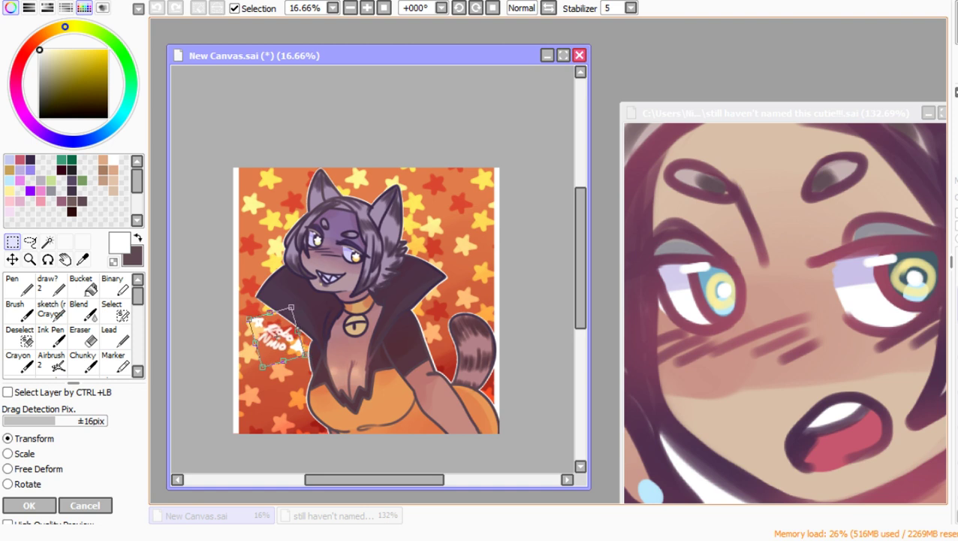
{"action": "key", "text": "Return"}
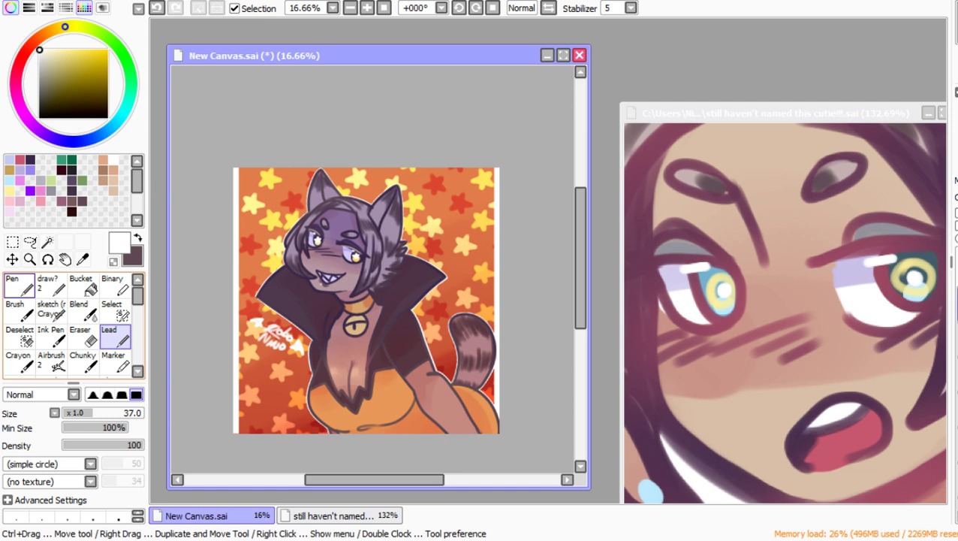
{"action": "mouse_move", "coordinate": [277, 336]}
{"action": "left_mouse_down"}
{"action": "mouse_move", "coordinate": [294, 355]}
{"action": "mouse_move", "coordinate": [283, 335]}
{"action": "mouse_move", "coordinate": [296, 302]}
{"action": "left_mouse_up"}
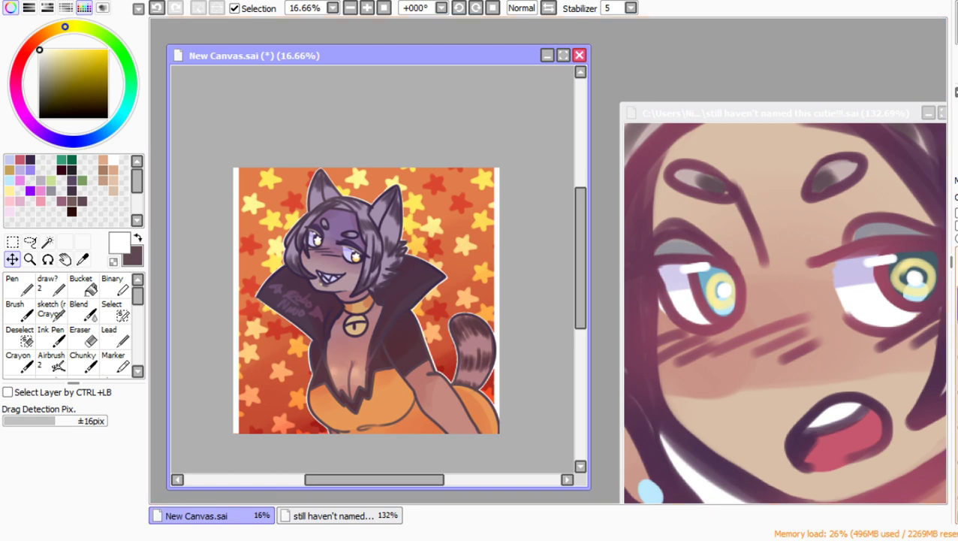
Step: Hand-letter "THX 4" in white across the character's head with the "draw? 2" brush at size 34
{"action": "left_click", "coordinate": [50, 283]}
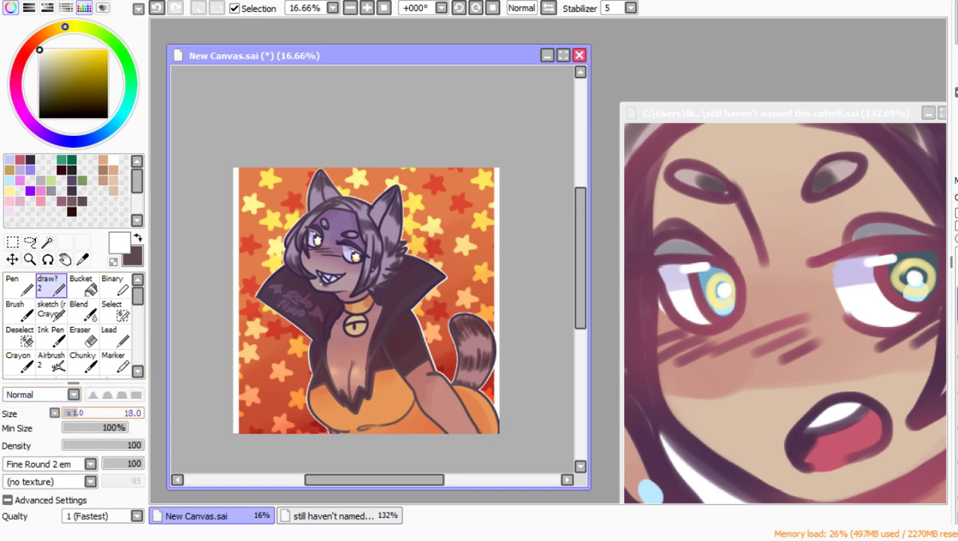
{"action": "key", "text": "bracketright"}
{"action": "key", "text": "bracketright"}
{"action": "key", "text": "bracketright"}
{"action": "key", "text": "bracketright"}
{"action": "key", "text": "bracketright"}
{"action": "key", "text": "bracketleft"}
{"action": "scroll", "coordinate": [352, 372], "scroll_direction": "up", "scroll_amount": 1}
{"action": "scroll", "coordinate": [352, 371], "scroll_direction": "down", "scroll_amount": 1}
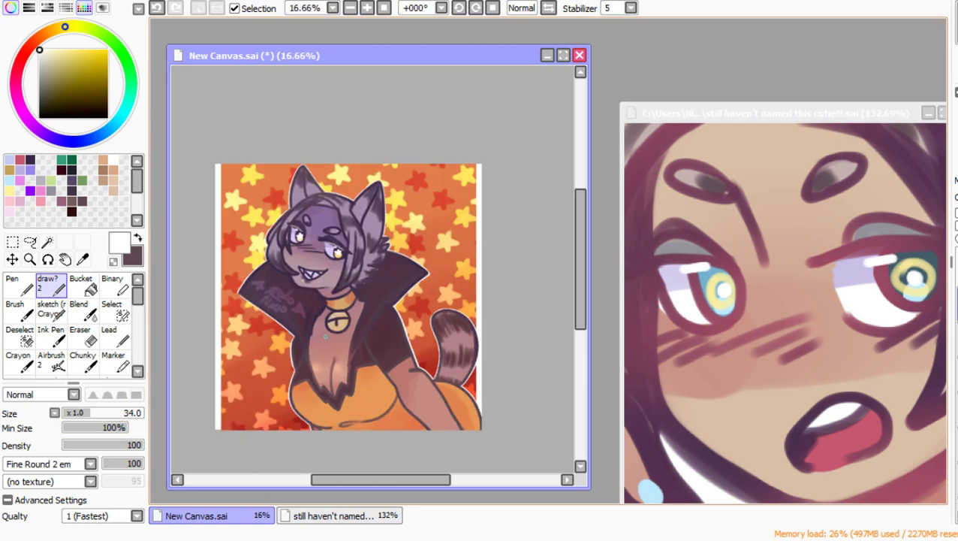
{"action": "scroll", "coordinate": [310, 328], "scroll_direction": "up", "scroll_amount": 1}
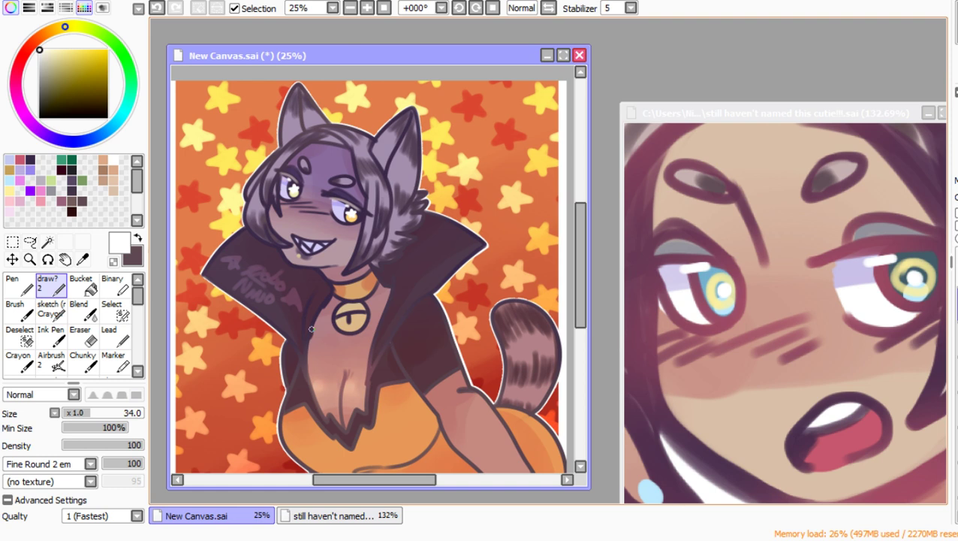
{"action": "left_click_drag", "start_coordinate": [226, 146], "coordinate": [243, 219]}
{"action": "left_click_drag", "start_coordinate": [200, 160], "coordinate": [259, 135]}
{"action": "left_click_drag", "start_coordinate": [266, 132], "coordinate": [280, 233]}
{"action": "left_click_drag", "start_coordinate": [307, 113], "coordinate": [304, 222]}
{"action": "left_click_drag", "start_coordinate": [279, 186], "coordinate": [295, 177]}
{"action": "left_click_drag", "start_coordinate": [319, 146], "coordinate": [365, 200]}
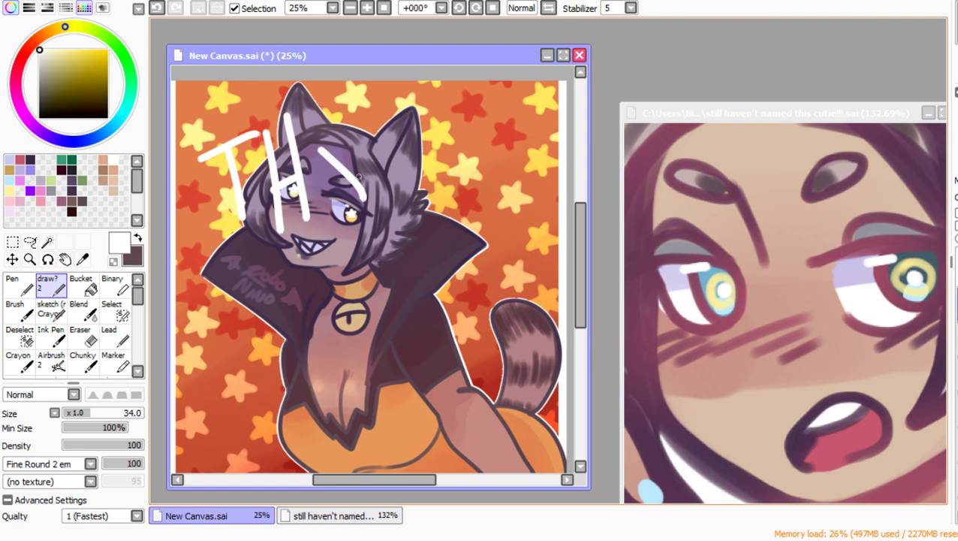
{"action": "left_click_drag", "start_coordinate": [357, 146], "coordinate": [332, 213]}
{"action": "mouse_move", "coordinate": [422, 126]}
{"action": "left_mouse_down"}
{"action": "mouse_move", "coordinate": [446, 160]}
{"action": "mouse_move", "coordinate": [437, 226]}
{"action": "left_mouse_up"}
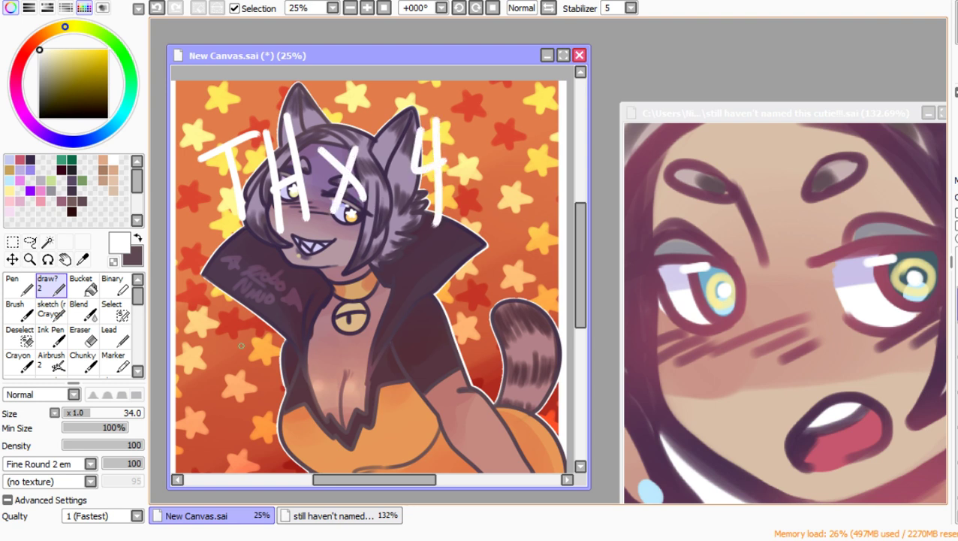
Step: Hand-letter "NARTING" in white across the chest and add an exclamation mark with a star as its dot below it
{"action": "mouse_move", "coordinate": [214, 300]}
{"action": "left_mouse_down"}
{"action": "mouse_move", "coordinate": [241, 327]}
{"action": "mouse_move", "coordinate": [267, 282]}
{"action": "left_mouse_up"}
{"action": "left_click_drag", "start_coordinate": [275, 281], "coordinate": [280, 336]}
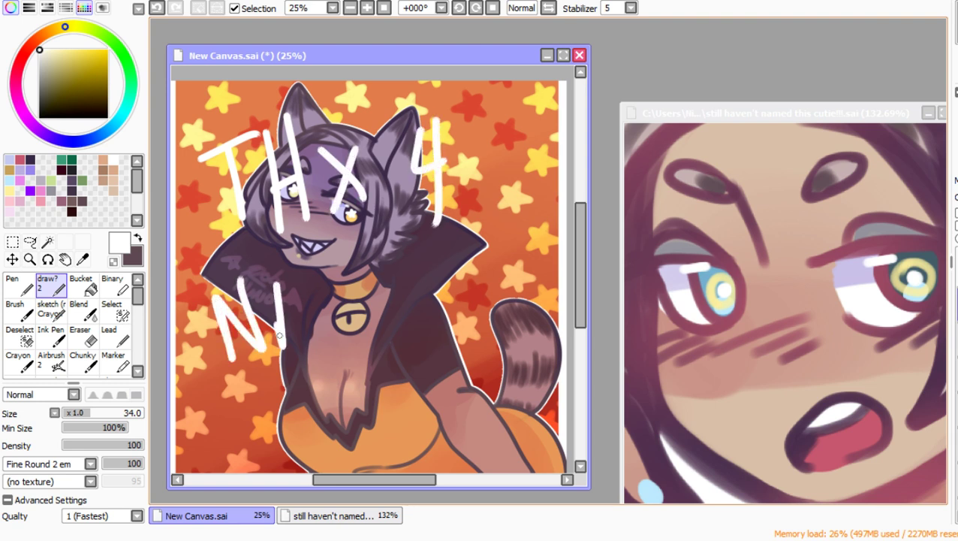
{"action": "left_click_drag", "start_coordinate": [272, 274], "coordinate": [307, 350]}
{"action": "left_click_drag", "start_coordinate": [281, 327], "coordinate": [301, 319]}
{"action": "left_click_drag", "start_coordinate": [304, 287], "coordinate": [351, 338]}
{"action": "left_click_drag", "start_coordinate": [364, 277], "coordinate": [382, 342]}
{"action": "mouse_move", "coordinate": [342, 287]}
{"action": "left_mouse_down"}
{"action": "mouse_move", "coordinate": [386, 272]}
{"action": "mouse_move", "coordinate": [421, 331]}
{"action": "left_mouse_up"}
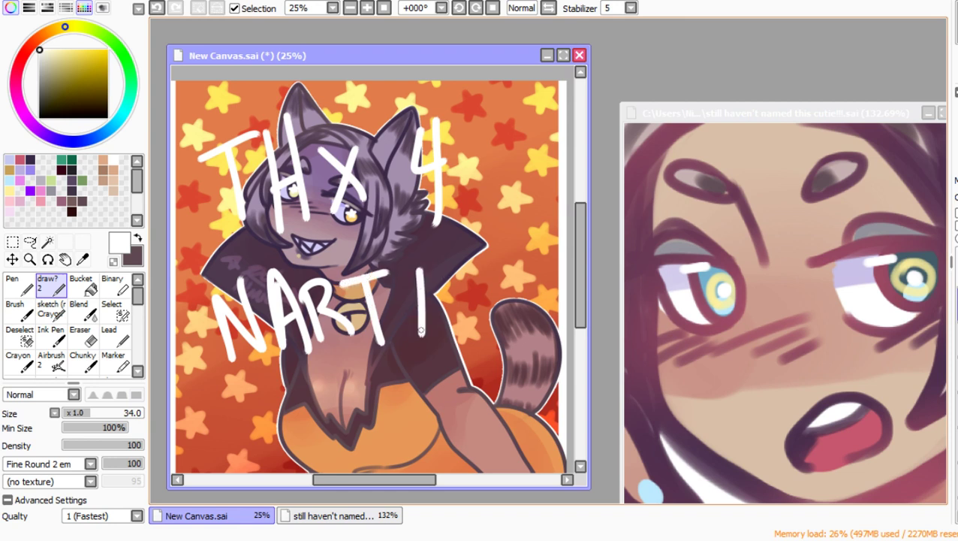
{"action": "mouse_move", "coordinate": [447, 271]}
{"action": "left_mouse_down"}
{"action": "mouse_move", "coordinate": [444, 328]}
{"action": "mouse_move", "coordinate": [472, 321]}
{"action": "left_mouse_up"}
{"action": "mouse_move", "coordinate": [473, 320]}
{"action": "left_mouse_down"}
{"action": "mouse_move", "coordinate": [476, 248]}
{"action": "mouse_move", "coordinate": [524, 325]}
{"action": "left_mouse_up"}
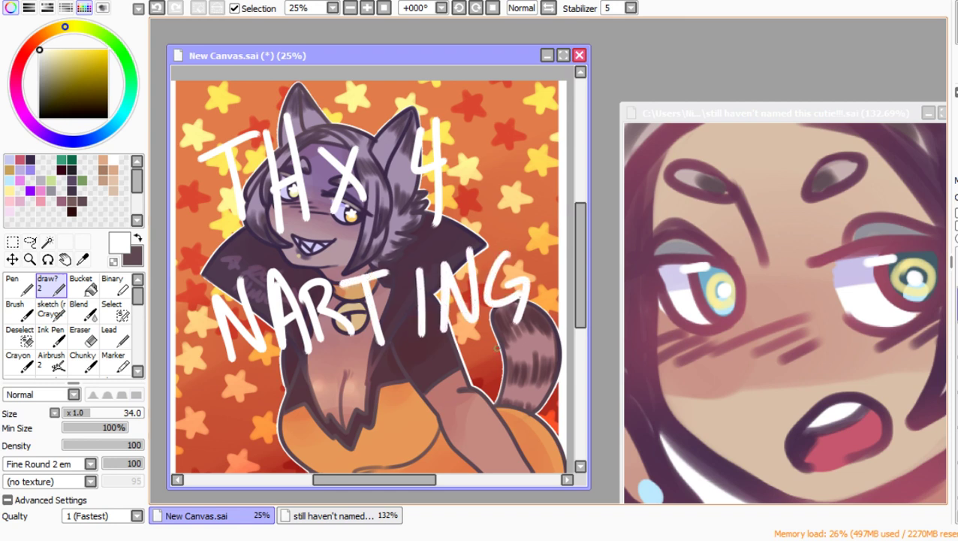
{"action": "left_click_drag", "start_coordinate": [459, 348], "coordinate": [453, 388]}
{"action": "mouse_move", "coordinate": [427, 426]}
{"action": "left_mouse_down"}
{"action": "mouse_move", "coordinate": [447, 439]}
{"action": "mouse_move", "coordinate": [419, 409]}
{"action": "mouse_move", "coordinate": [455, 415]}
{"action": "mouse_move", "coordinate": [422, 427]}
{"action": "left_mouse_up"}
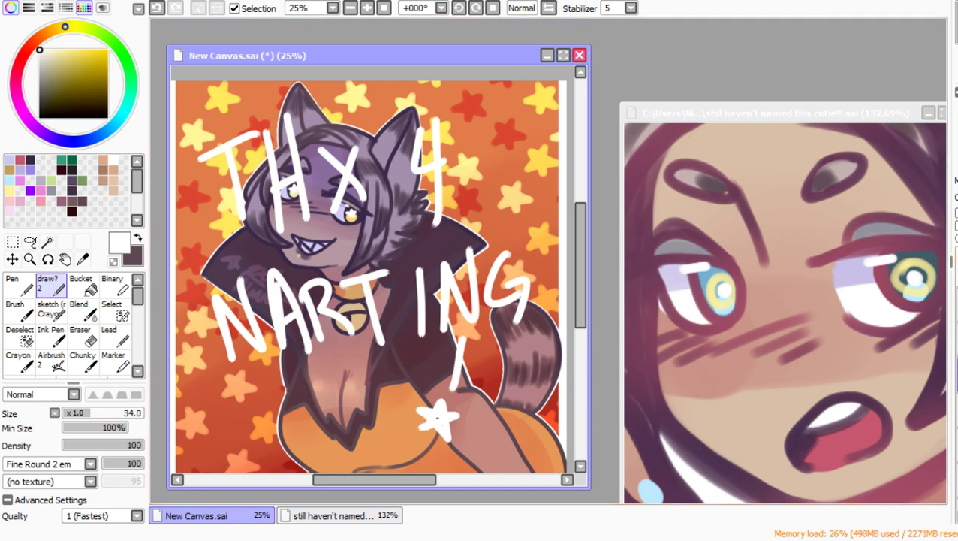